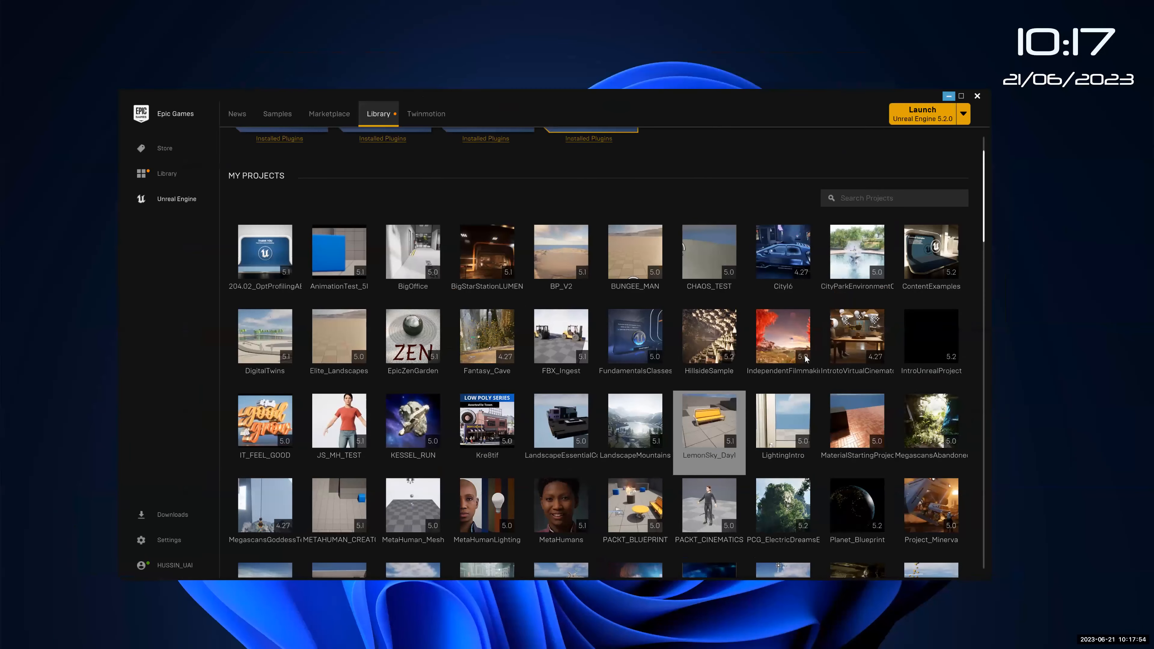
- Open the desktop's display settings and examine the monitor arrangement, brightness, scale and resolution options
right_click(805, 355)
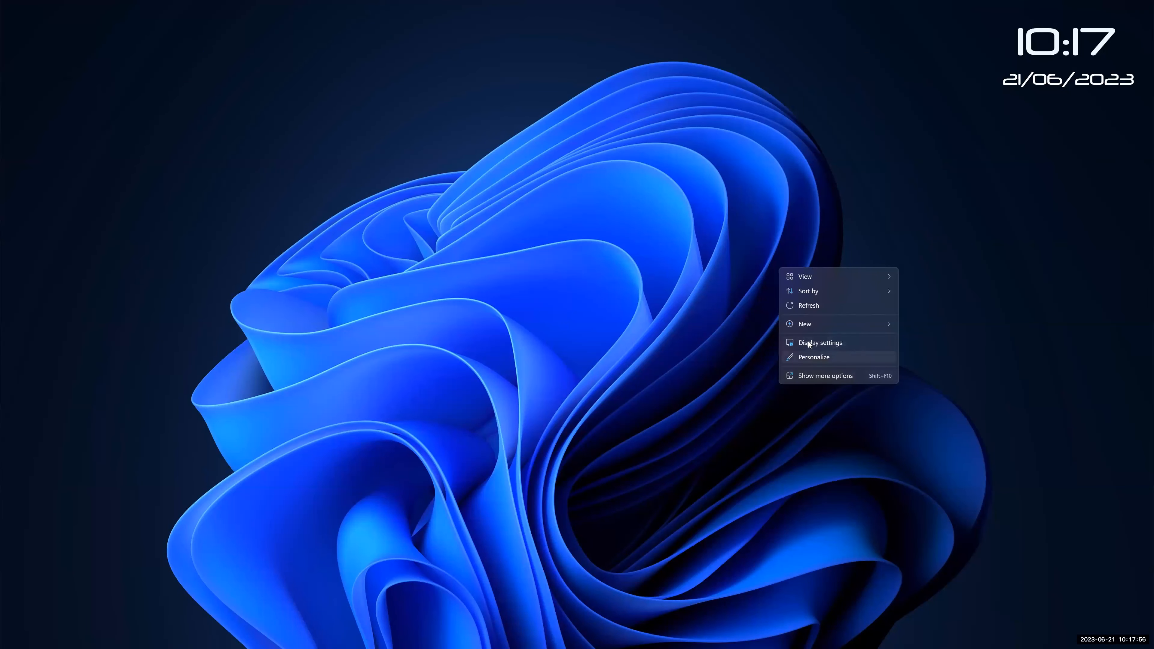
left_click(841, 340)
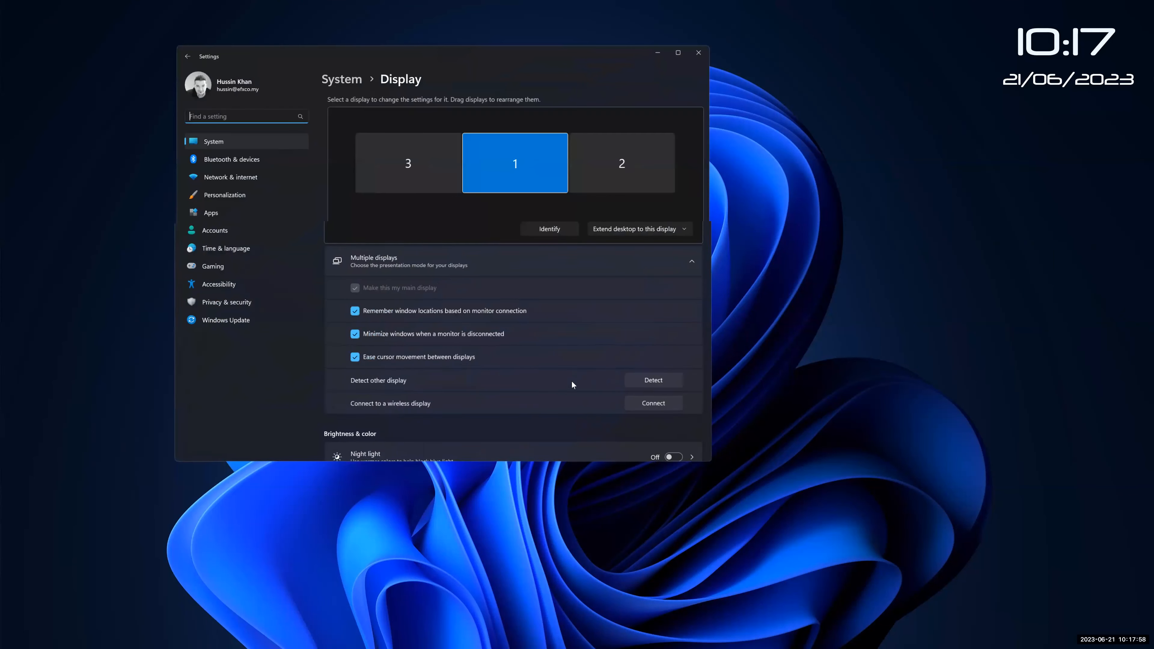
scroll(583, 359, "down", 5)
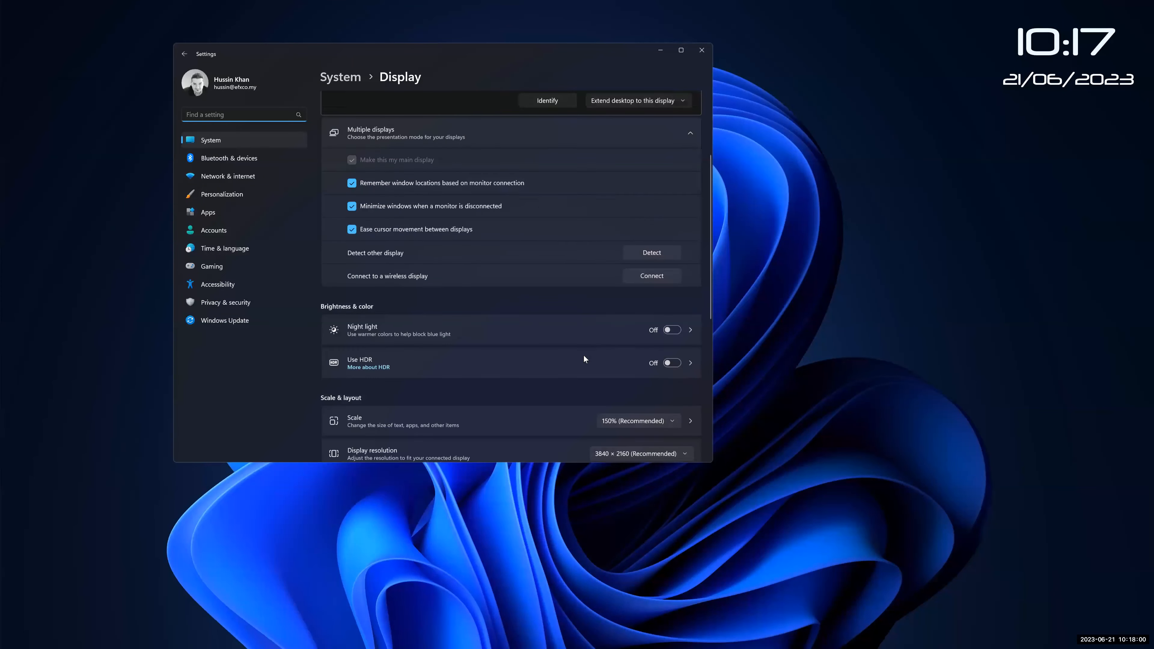
scroll(584, 356, "up", 4)
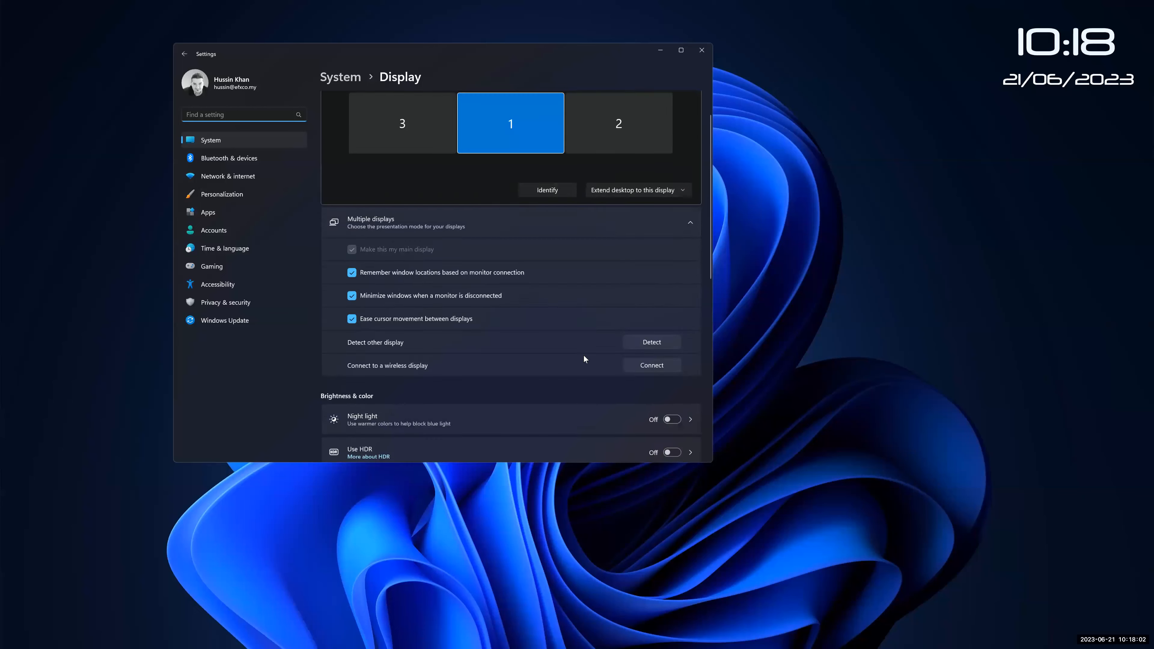
scroll(584, 356, "down", 7)
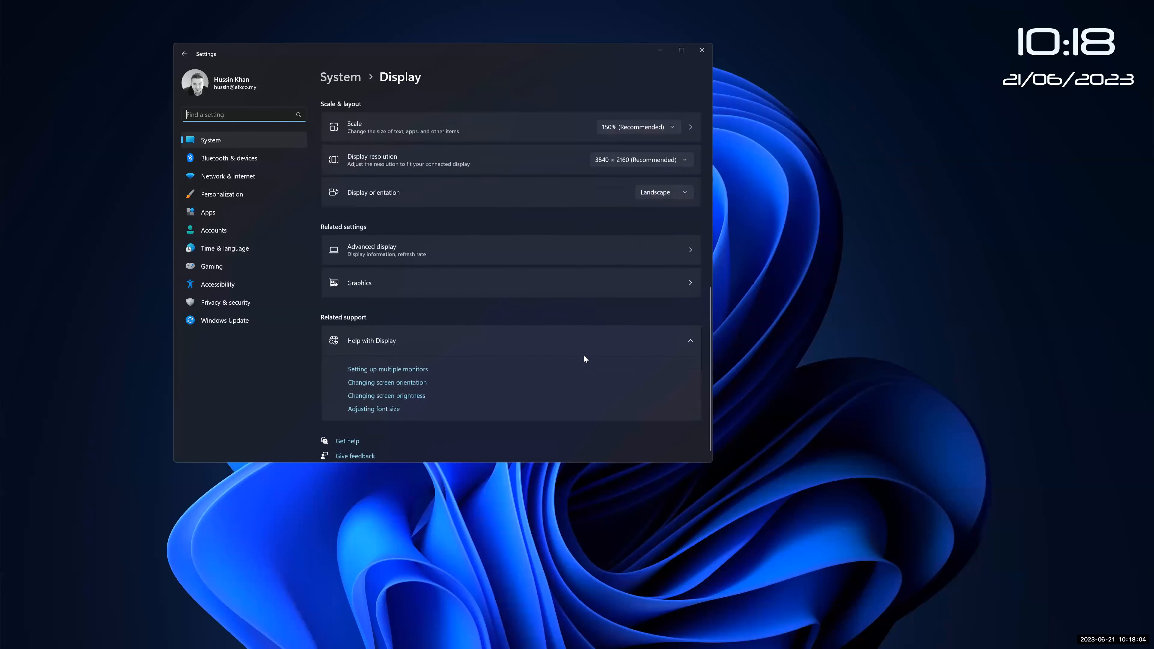
scroll(569, 291, "up", 2)
scroll(569, 291, "up", 3)
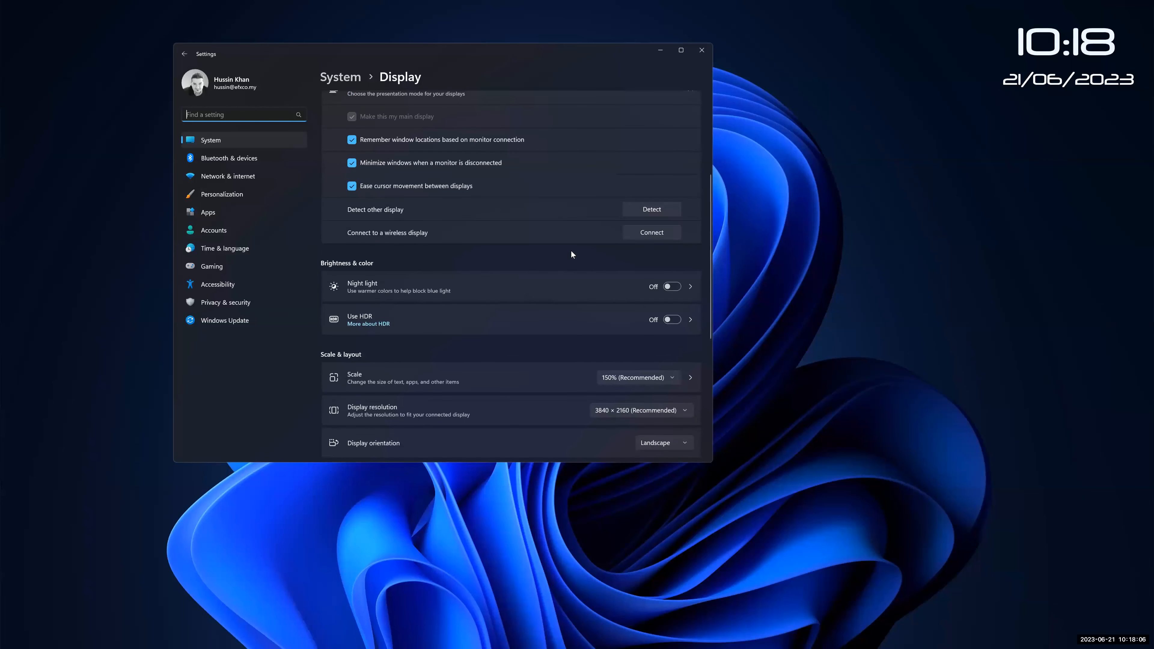
scroll(567, 251, "down", 2)
left_click(447, 230)
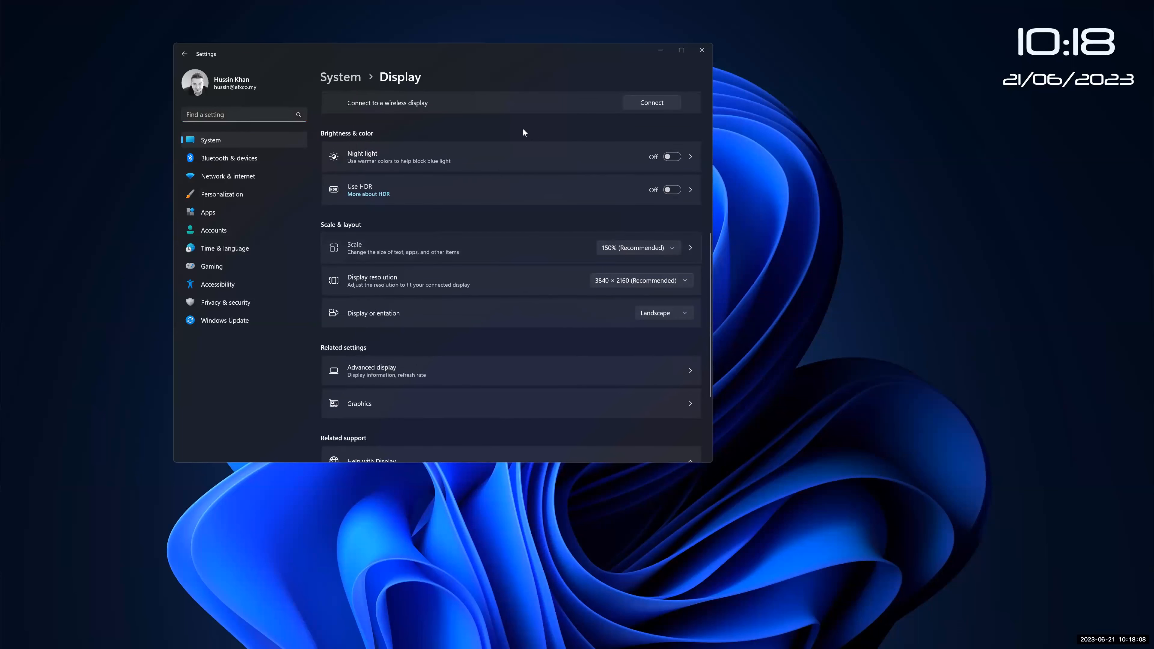
left_click(409, 81)
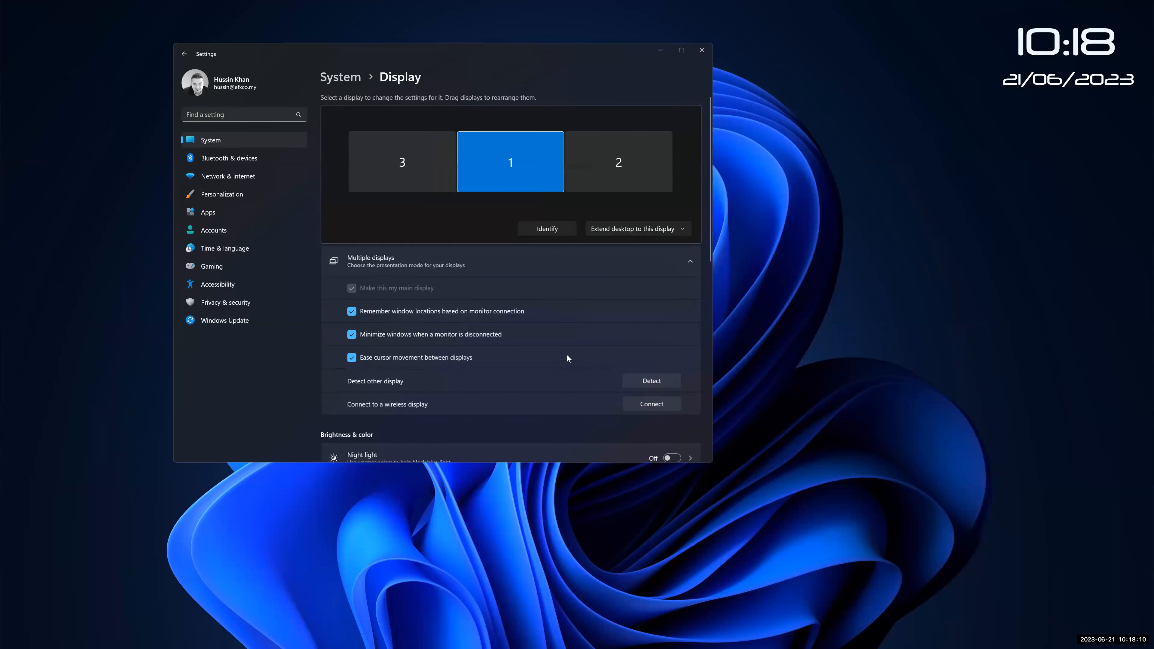
scroll(564, 347, "down", 1)
scroll(687, 289, "down", 5)
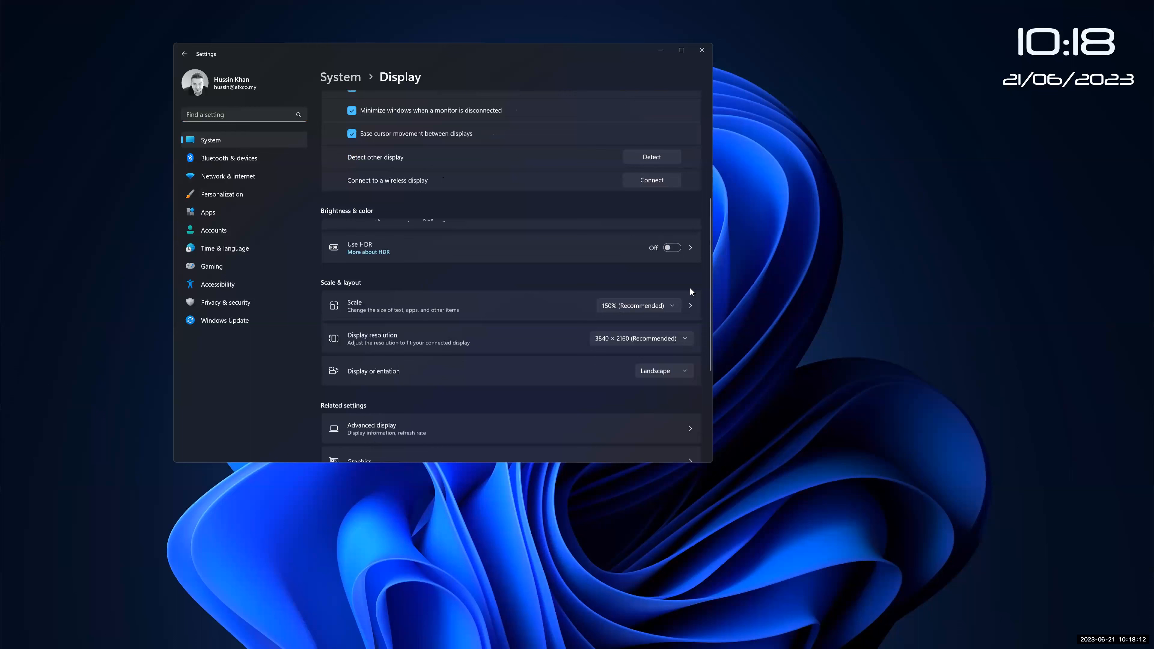
- Check the custom scaling page and the available display scale percentages, and close the settings without choosing one
left_click(688, 289)
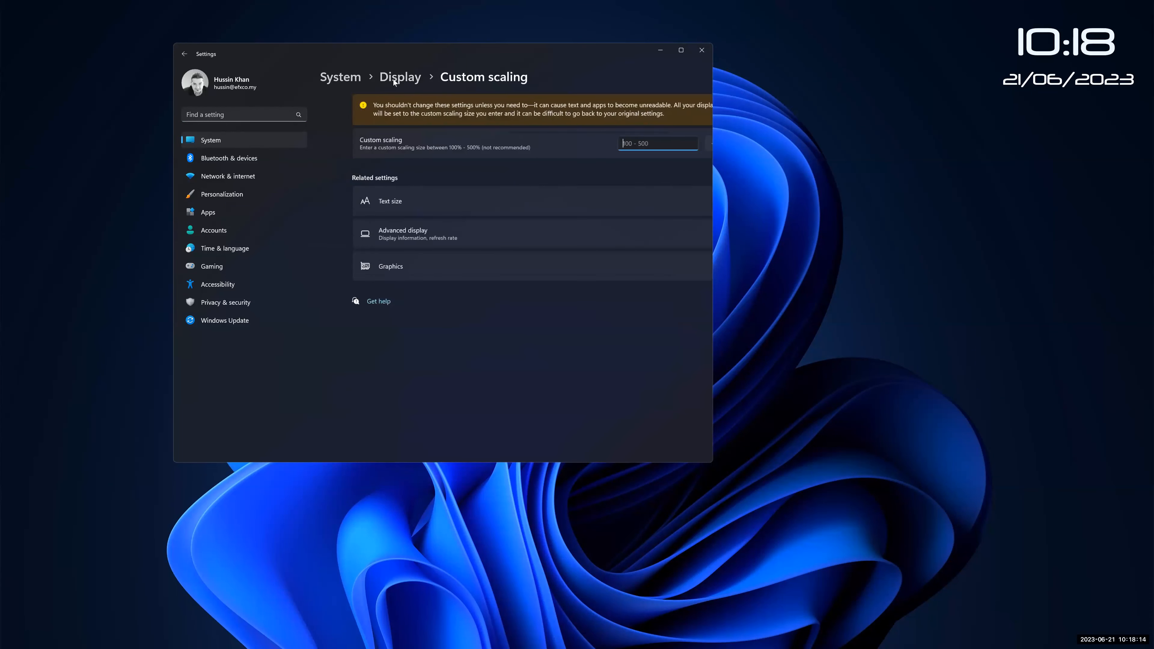
key("alt+Left")
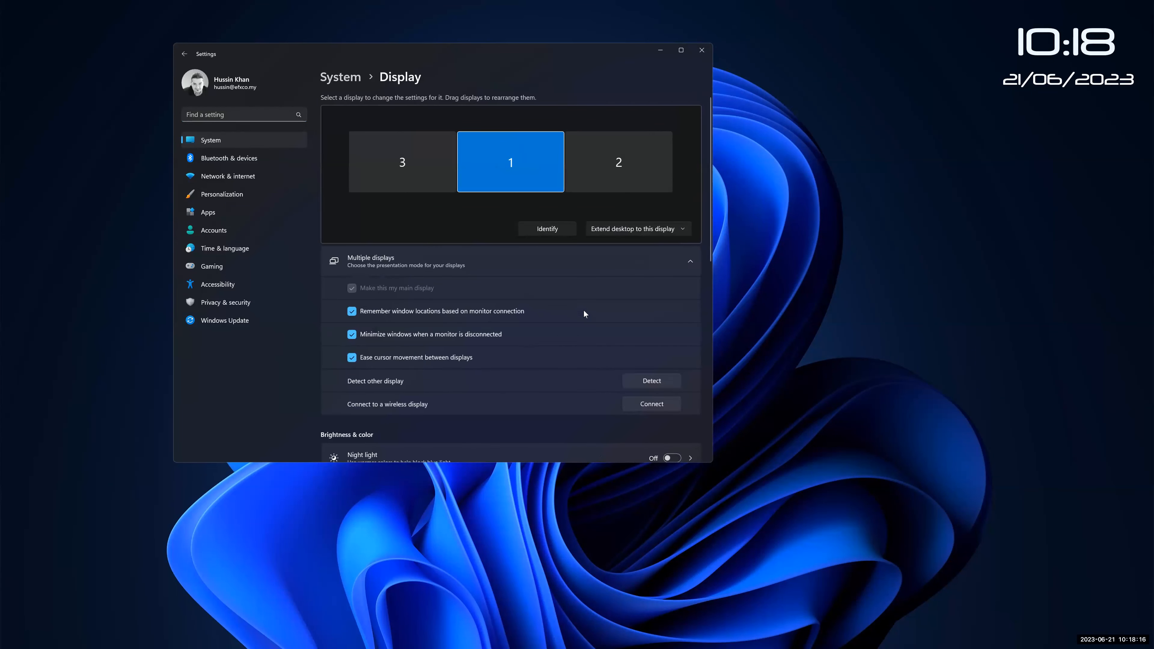
scroll(617, 291, "down", 2)
scroll(617, 326, "down", 3)
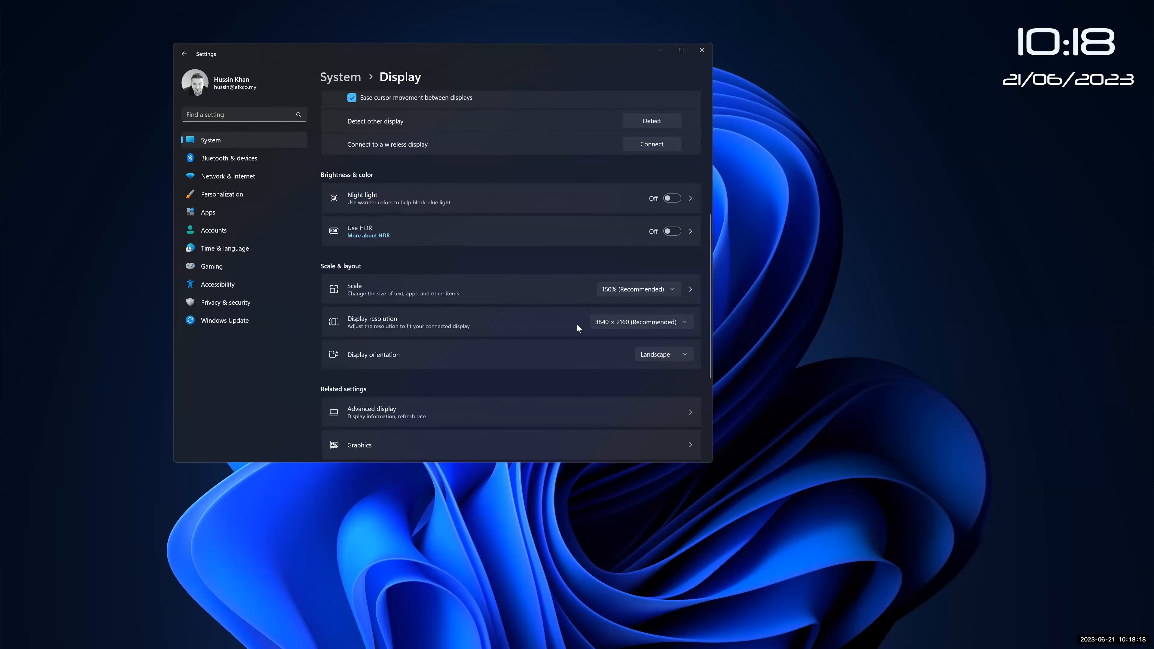
left_click(639, 289)
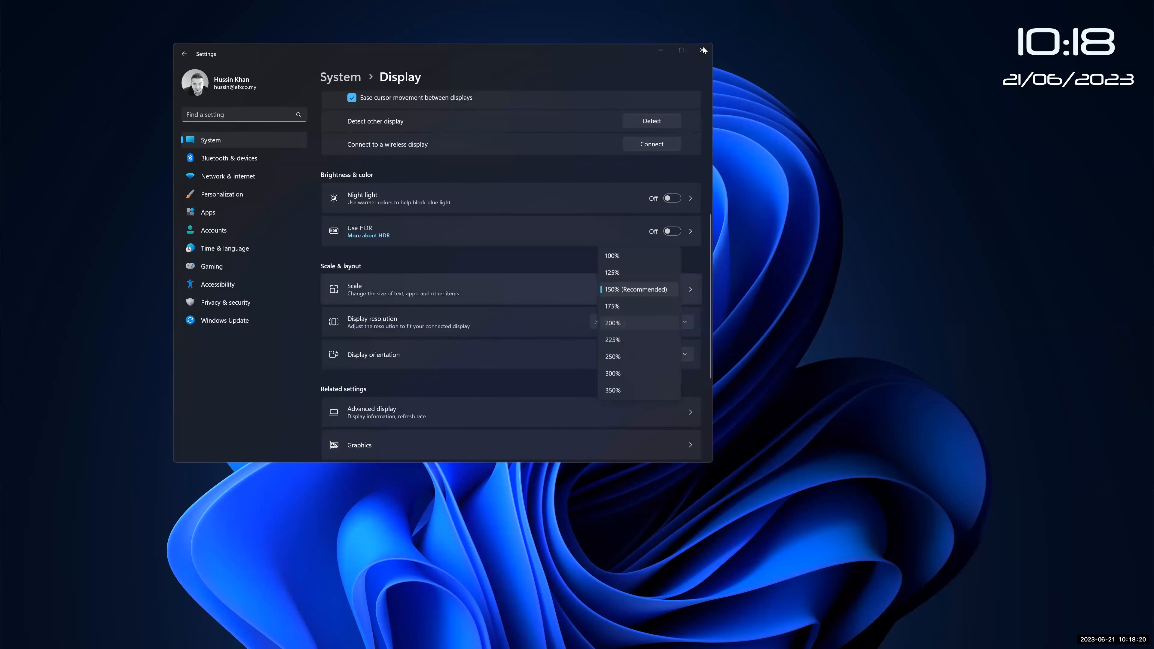
key("alt+F4")
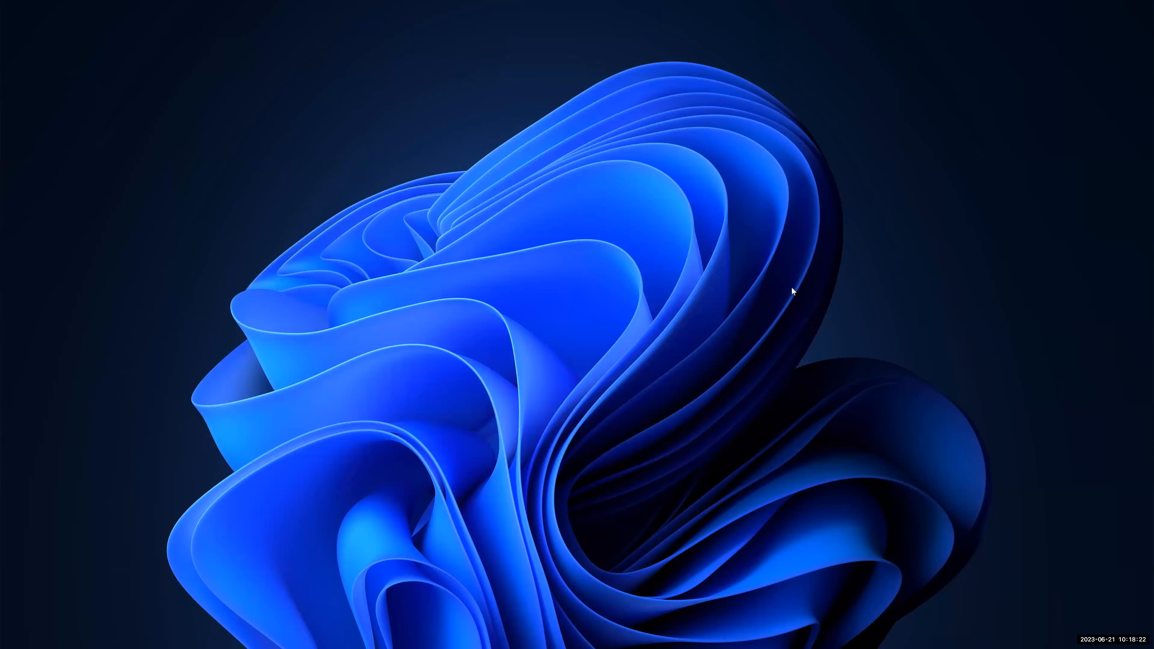
- Switch to the Epic Games Launcher, open the FBX_Ingest project from the library, and minimize the launcher
key("alt+Tab")
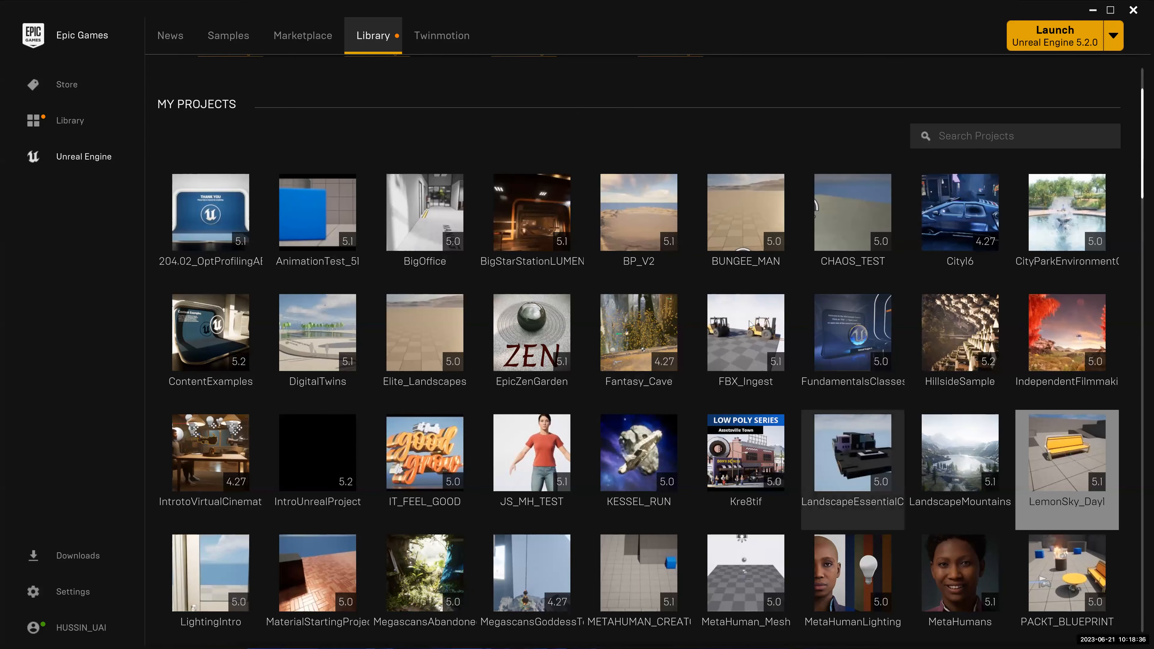
mouse_move(730, 323)
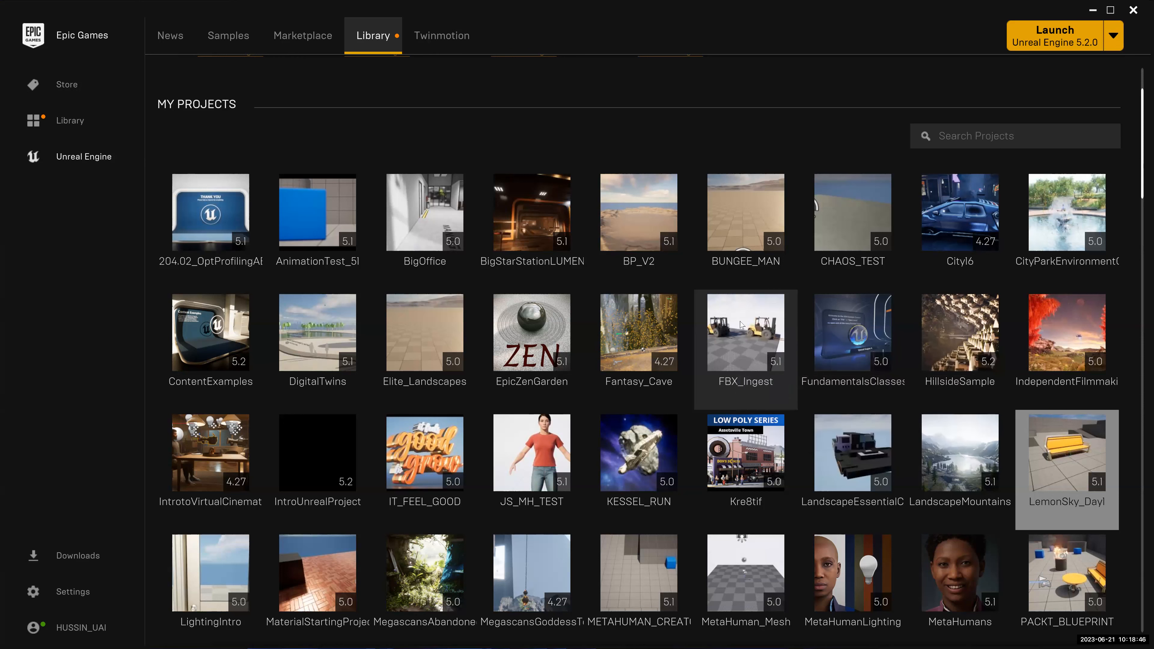
double_click(736, 323)
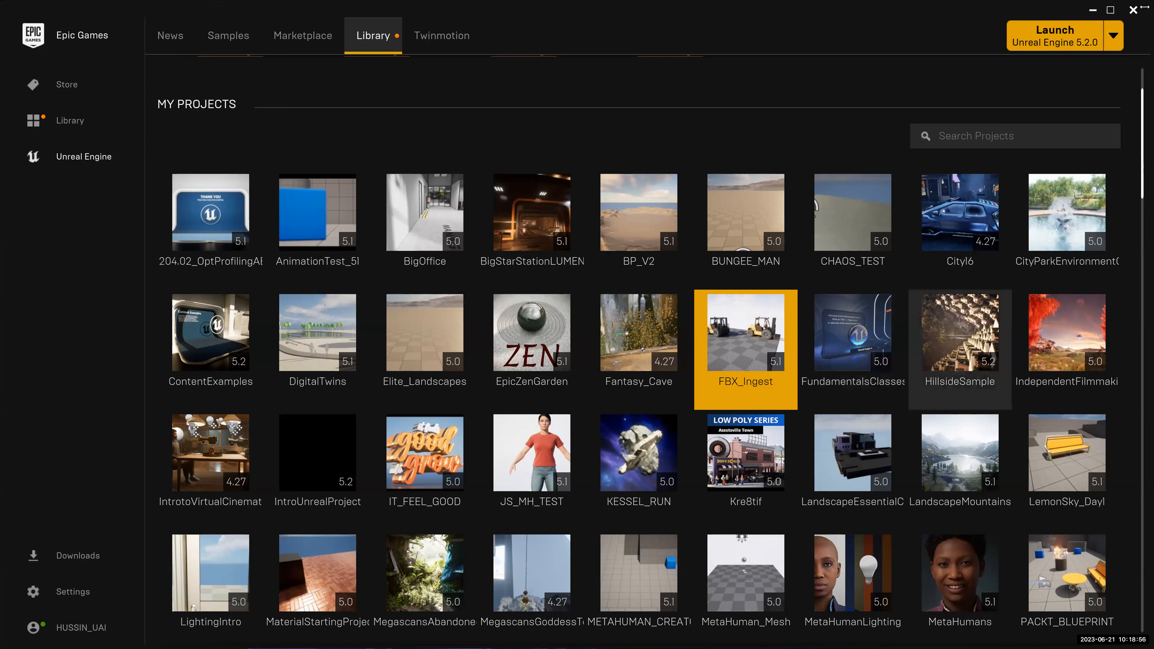
left_click(1093, 10)
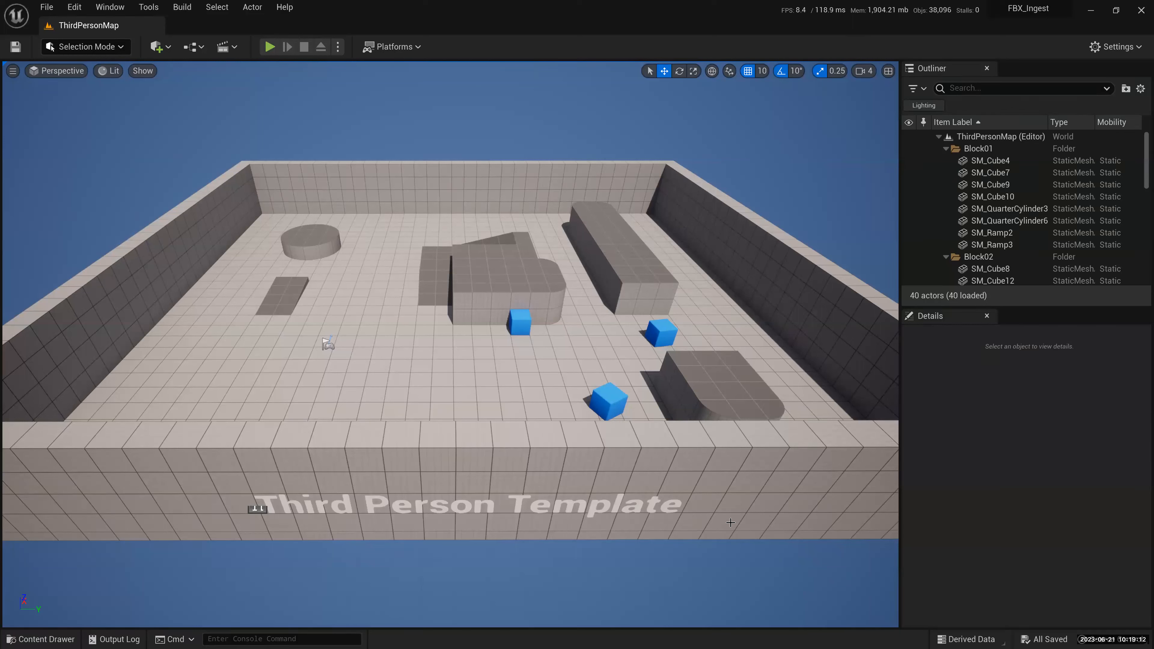
- Select the front wall of the level, SM_Cube5, and shift it along X to location 80
left_click(736, 507)
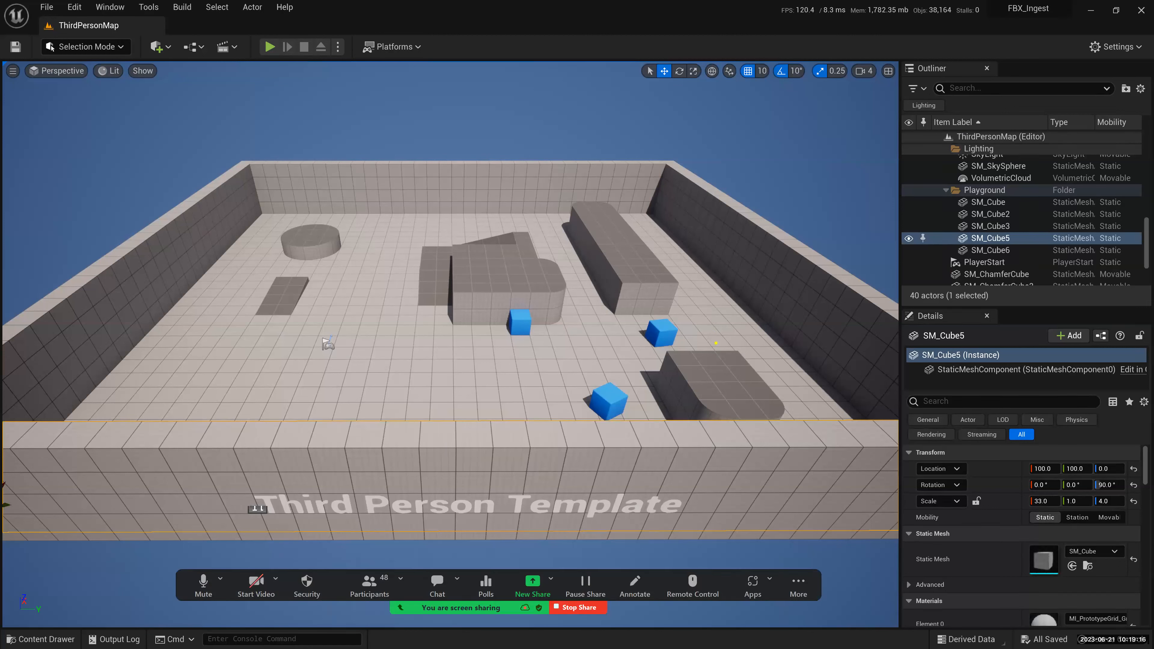
mouse_move(989, 2)
left_mouse_down()
mouse_move(1070, 28)
mouse_move(995, 2)
left_mouse_up()
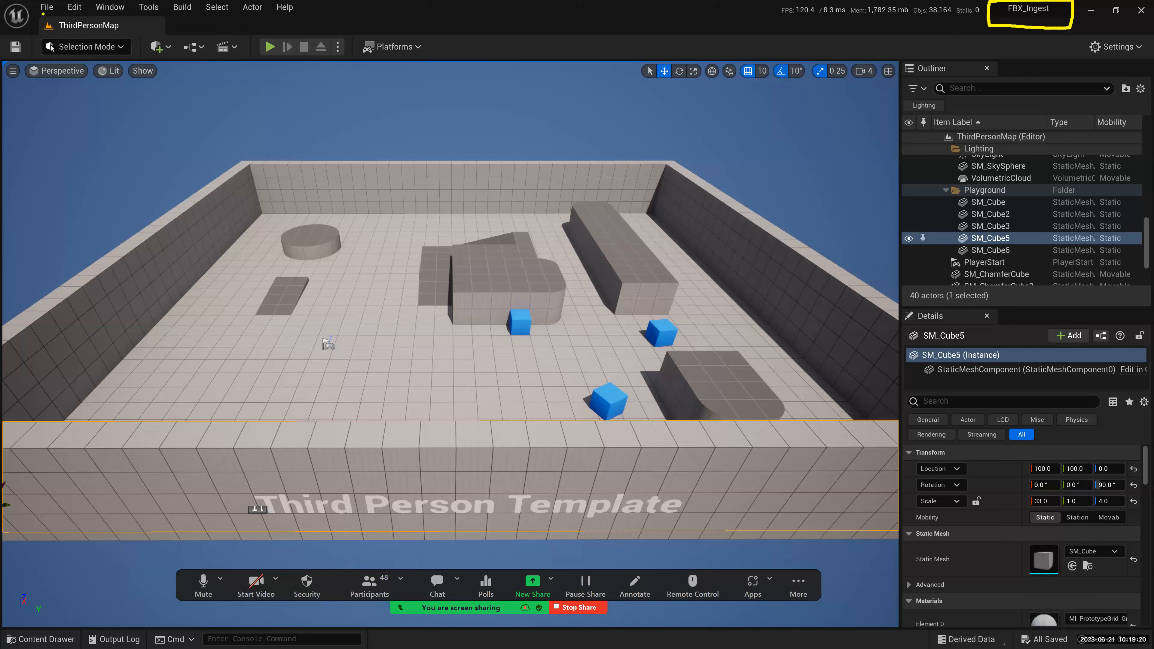
mouse_move(36, 15)
left_mouse_down()
mouse_move(146, 45)
mouse_move(41, 19)
left_mouse_up()
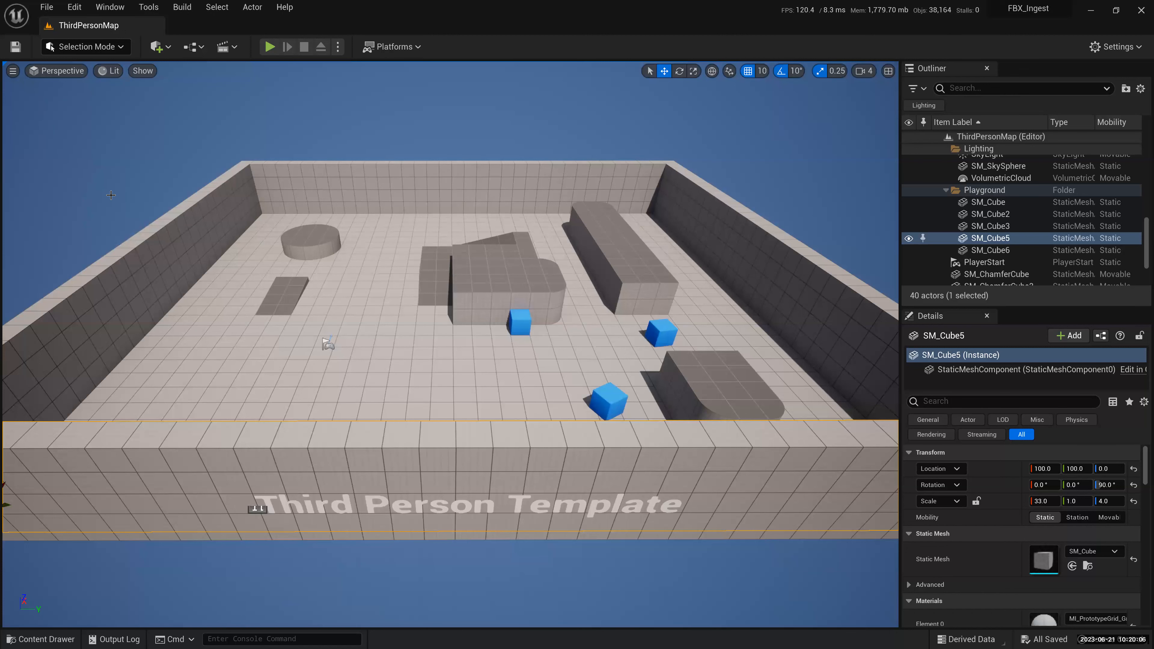
key("alt+shift+Down")
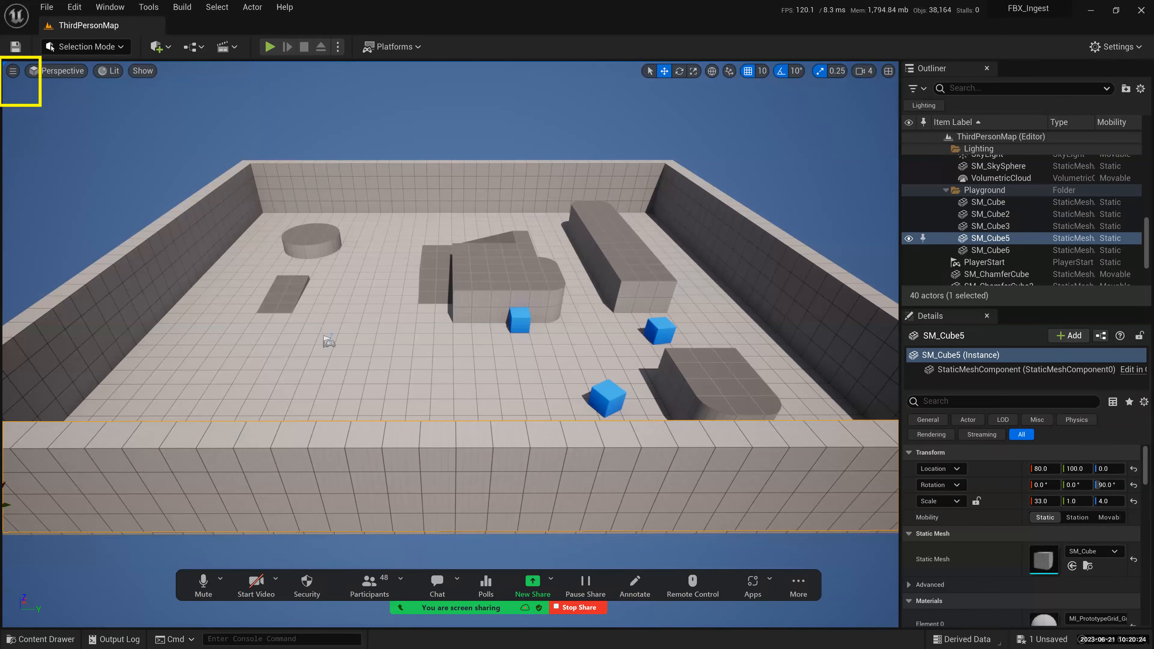
- Examine the viewport options, including field of view and screen percentage, and close them
left_click(12, 72)
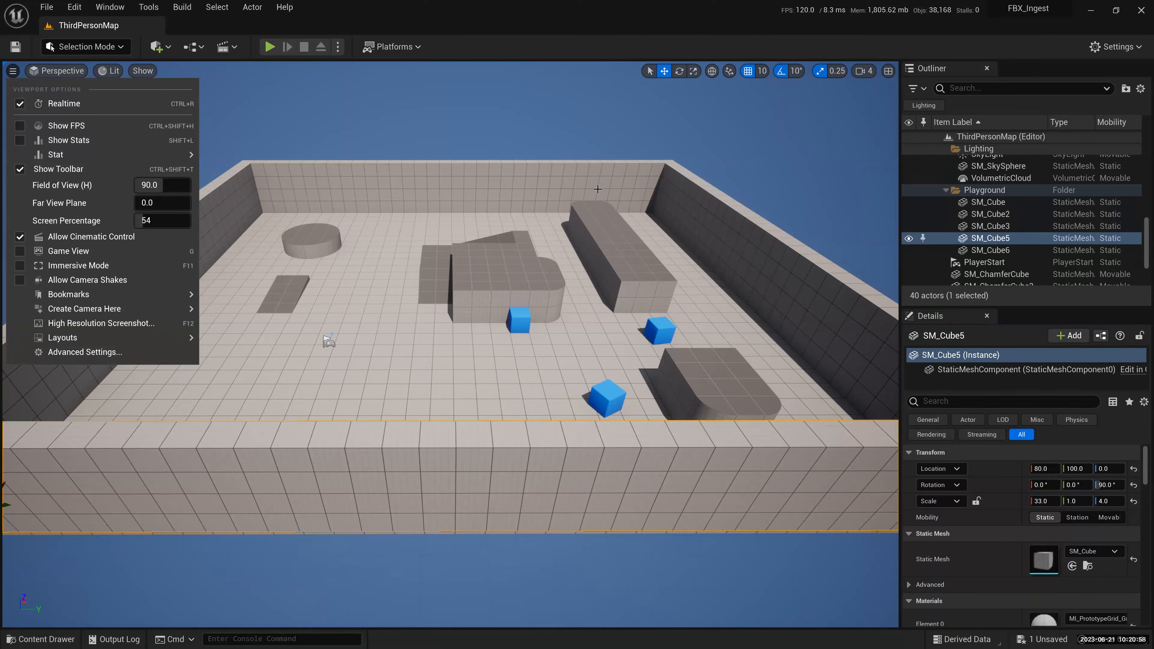
left_click(542, 132)
left_click(541, 132, "ctrl")
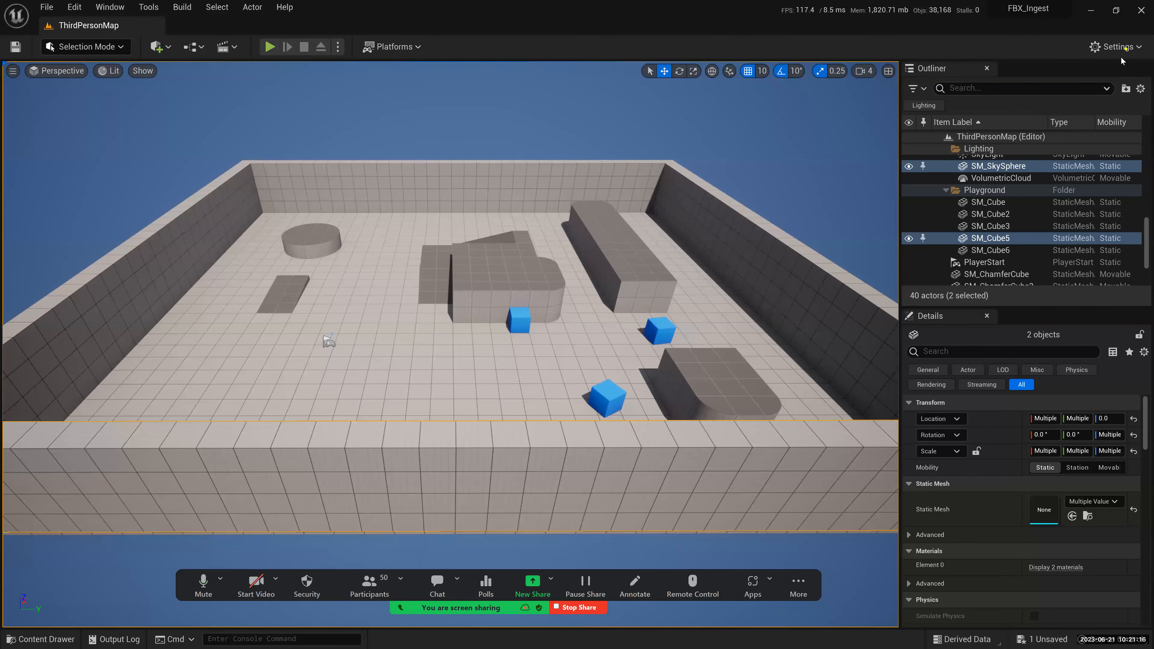
- Try the High and Medium engine scalability quality presets, and return all quality groups to Epic
left_click(1122, 47)
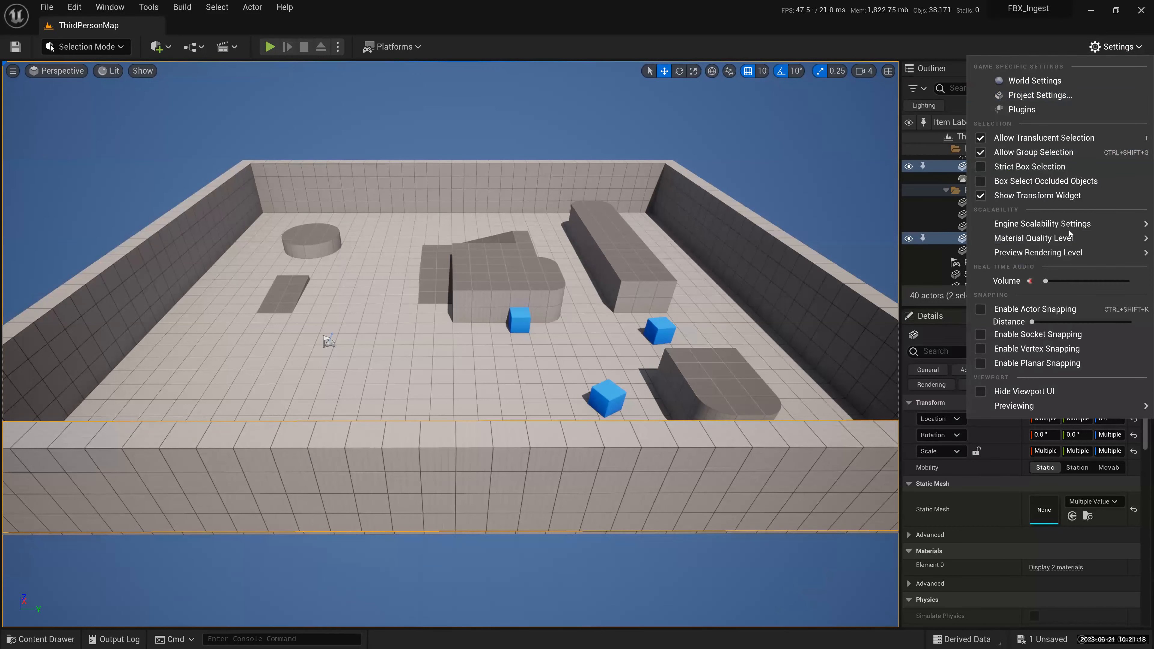
mouse_move(1054, 225)
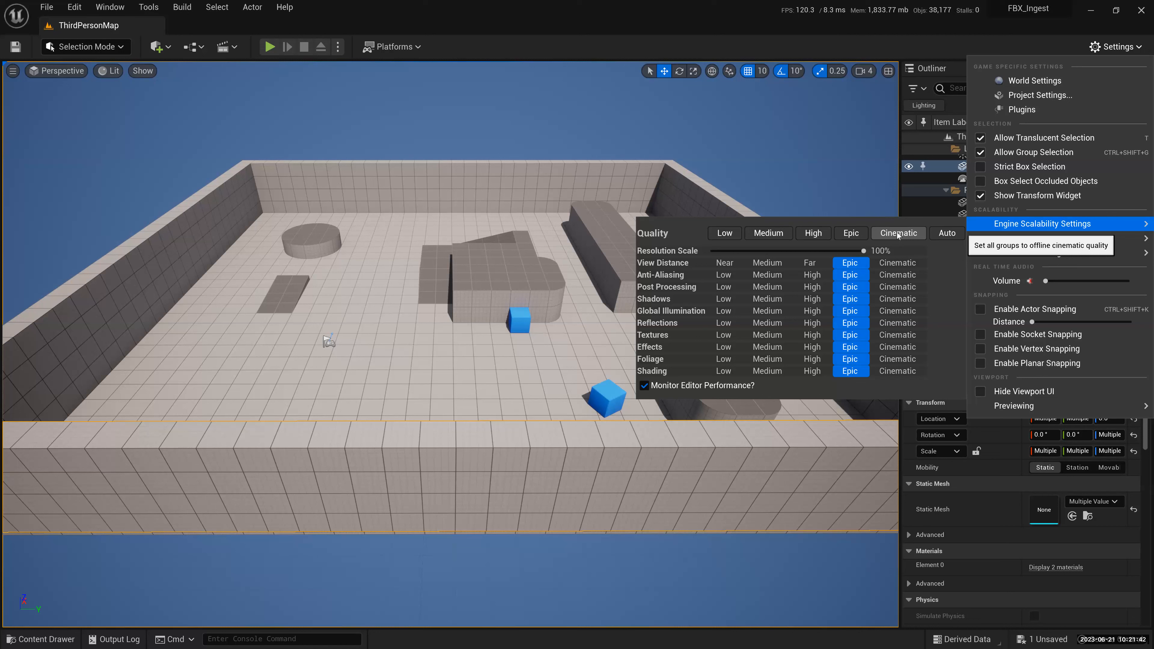
left_click(813, 233)
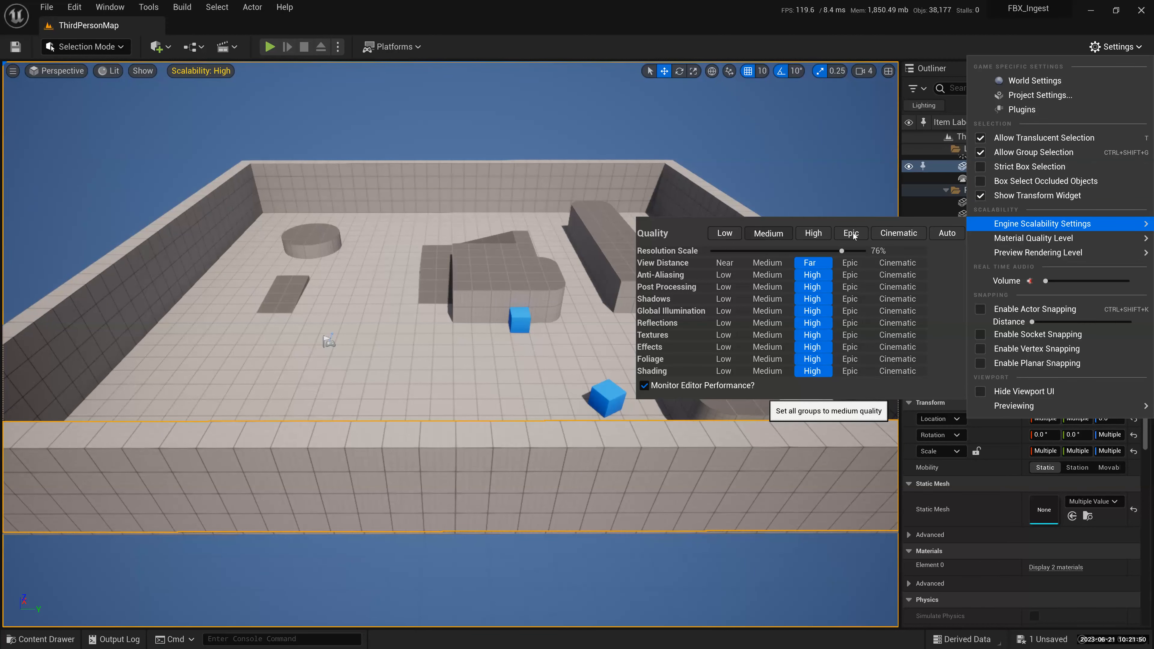
left_click(780, 234)
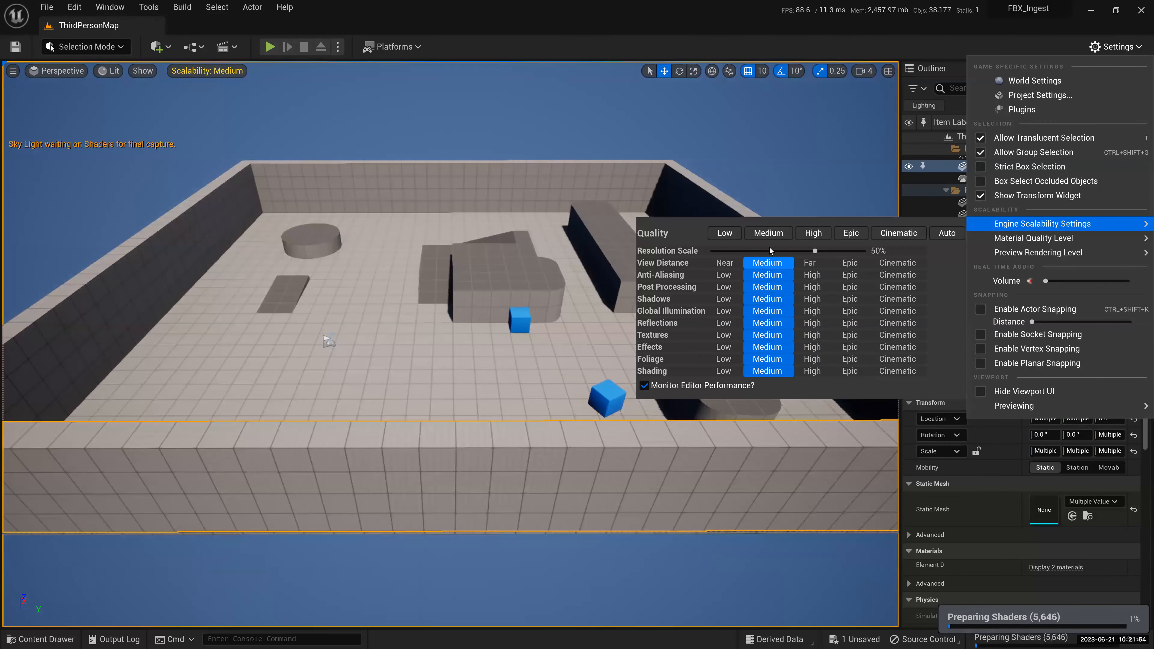
left_click(813, 234)
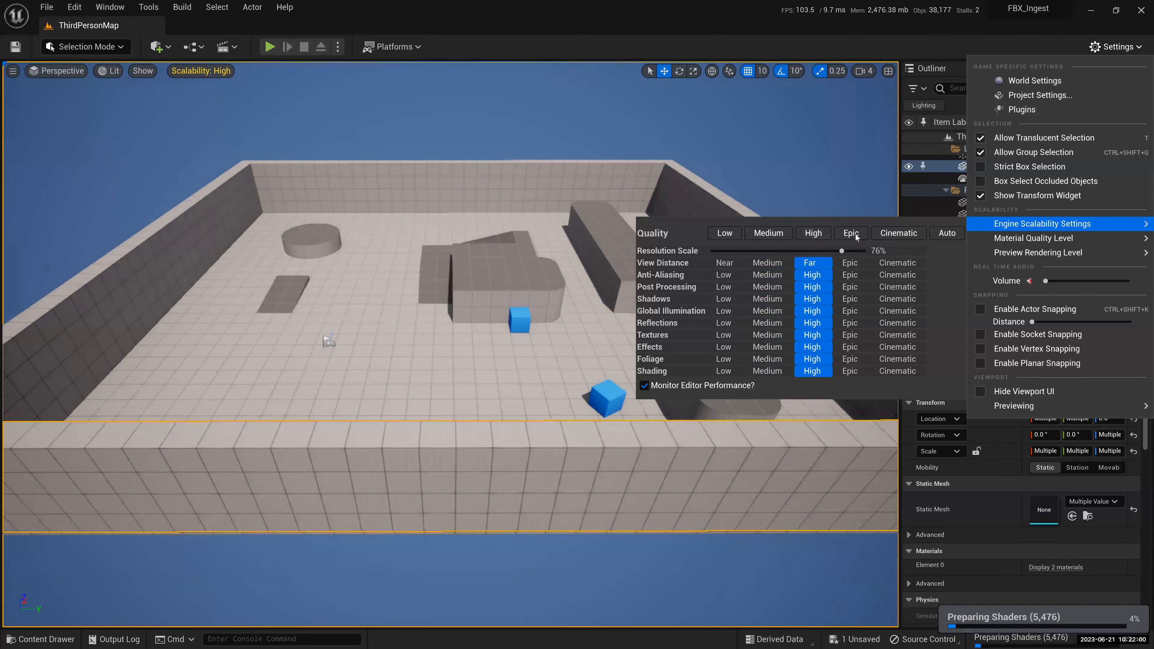
left_click(946, 234)
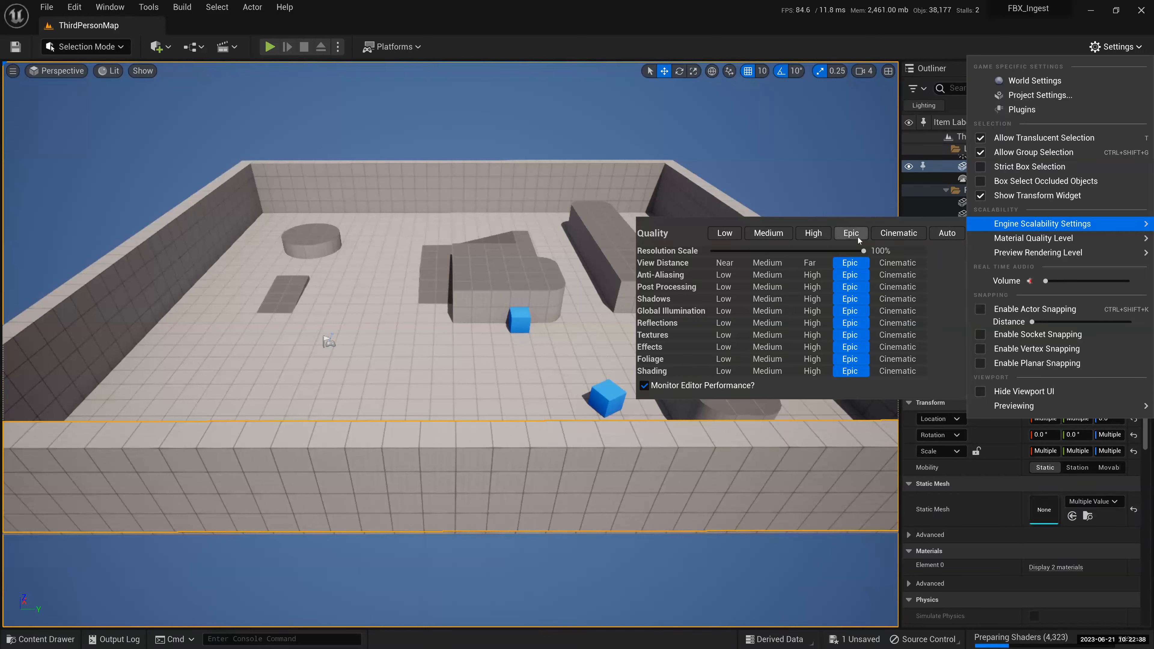
left_click(1140, 48)
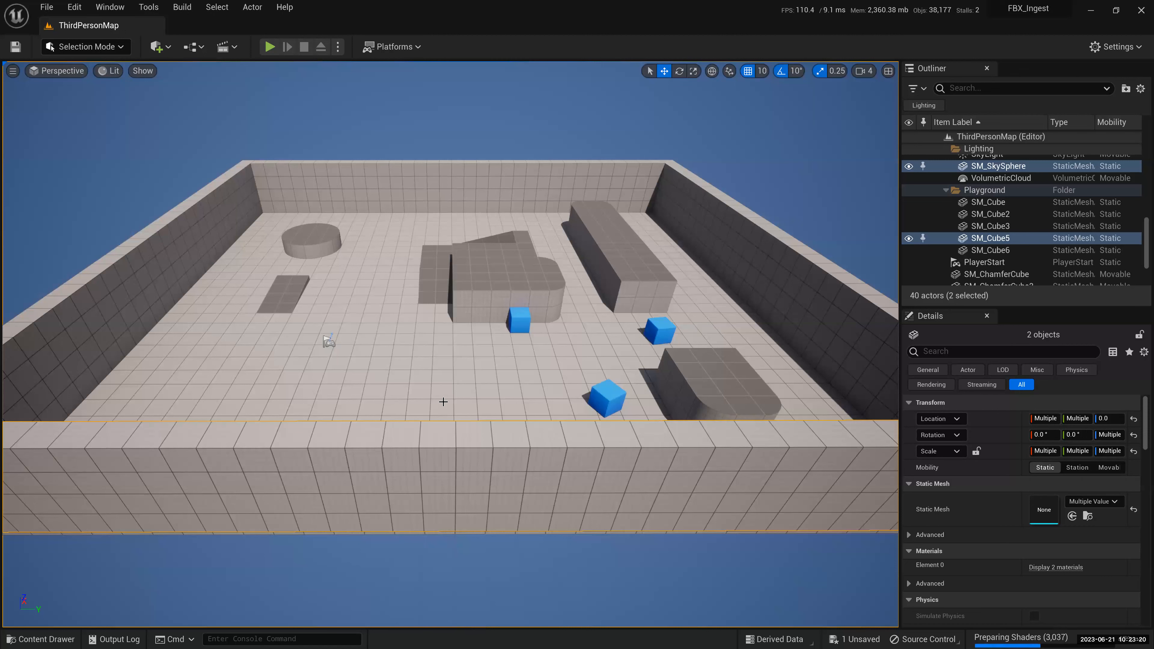
- Select the blue cube beside the central block and focus the viewport on it with its surroundings in view
left_click(520, 319)
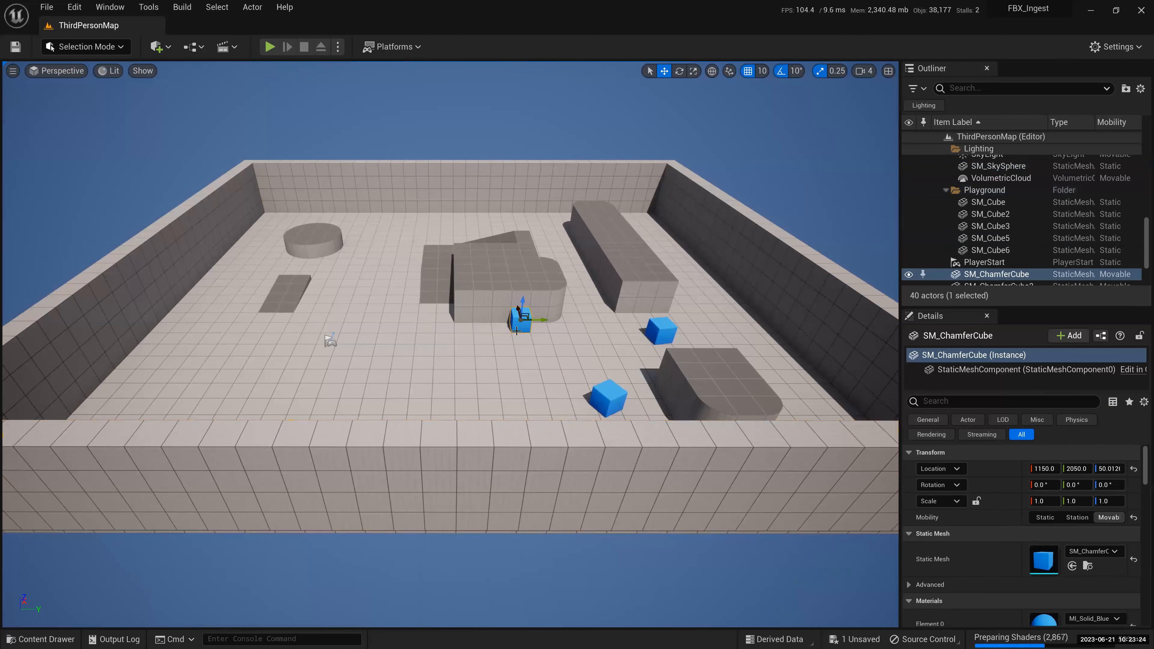
key("f")
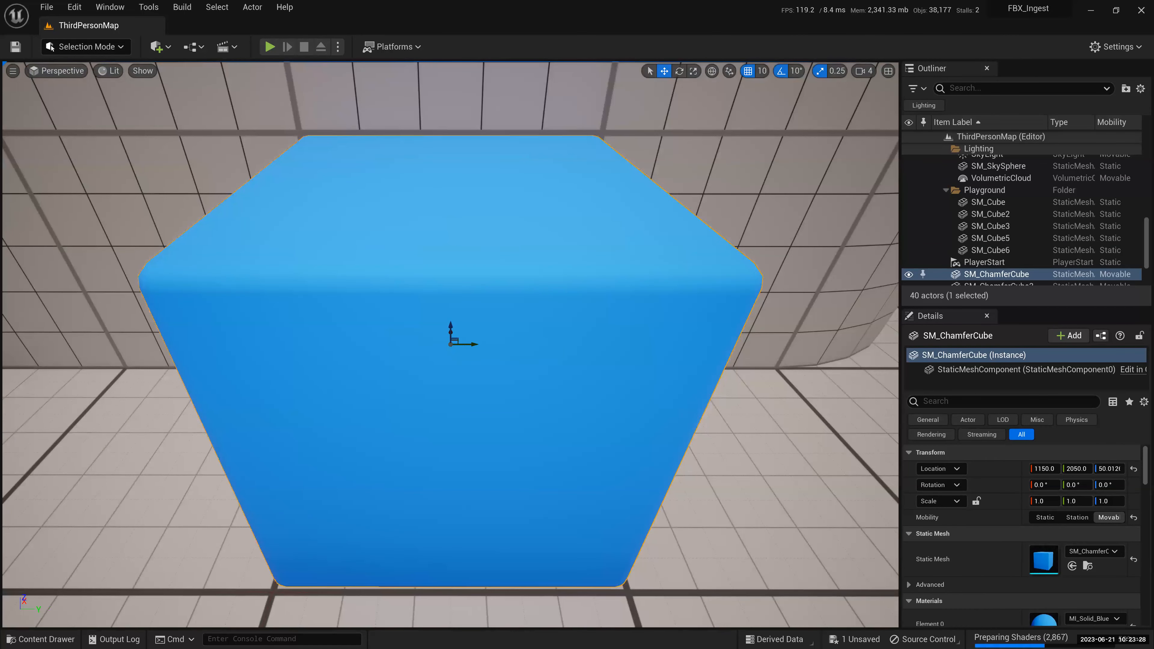
scroll(532, 350, "down", 3)
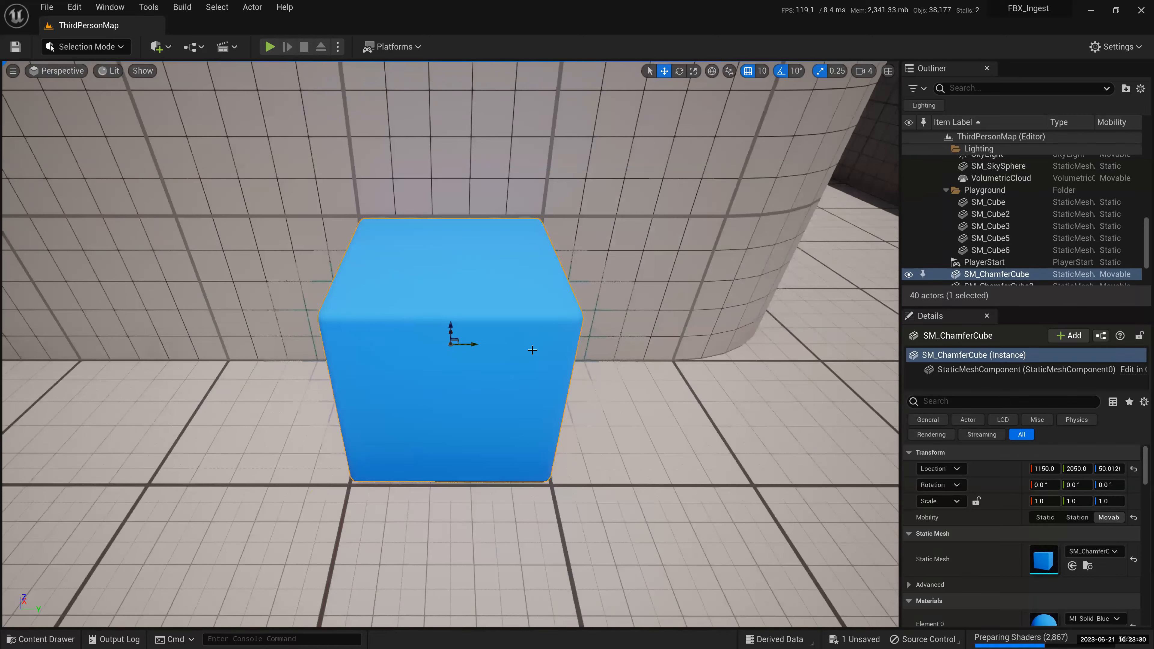
scroll(532, 350, "down", 3)
scroll(532, 350, "down", 2)
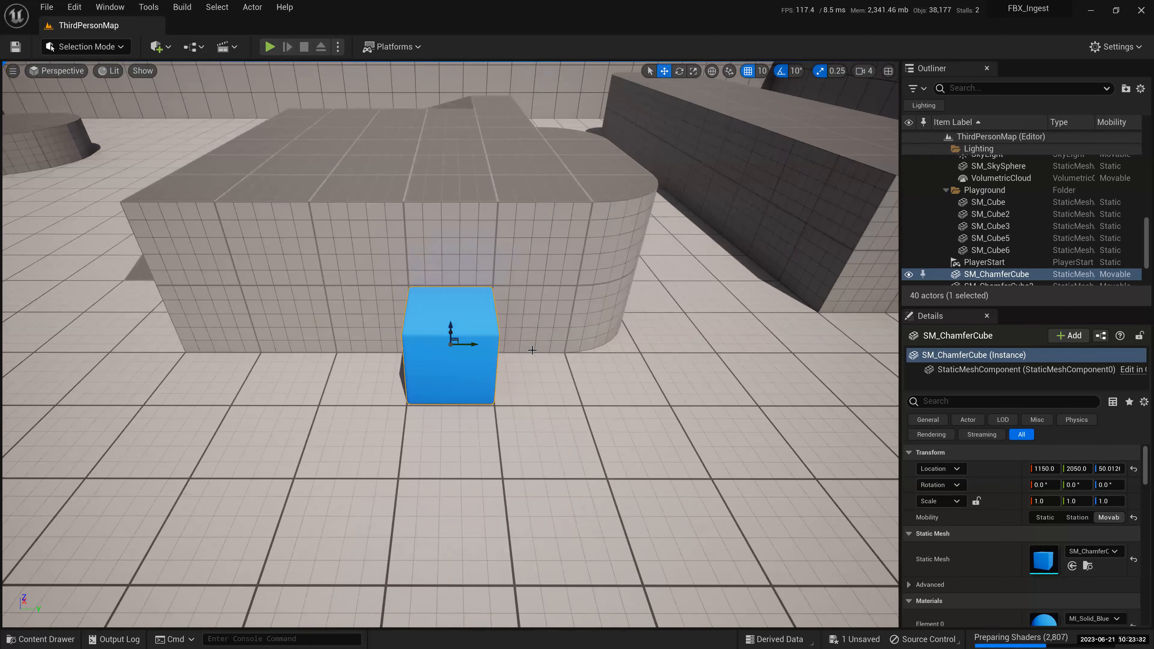
- Switch the viewport back and forth between camera bookmarks 1 and 2
key("1")
key("2")
right_click_drag(532, 351, 532, 350)
key("2")
key("1")
key("2")
key("1")
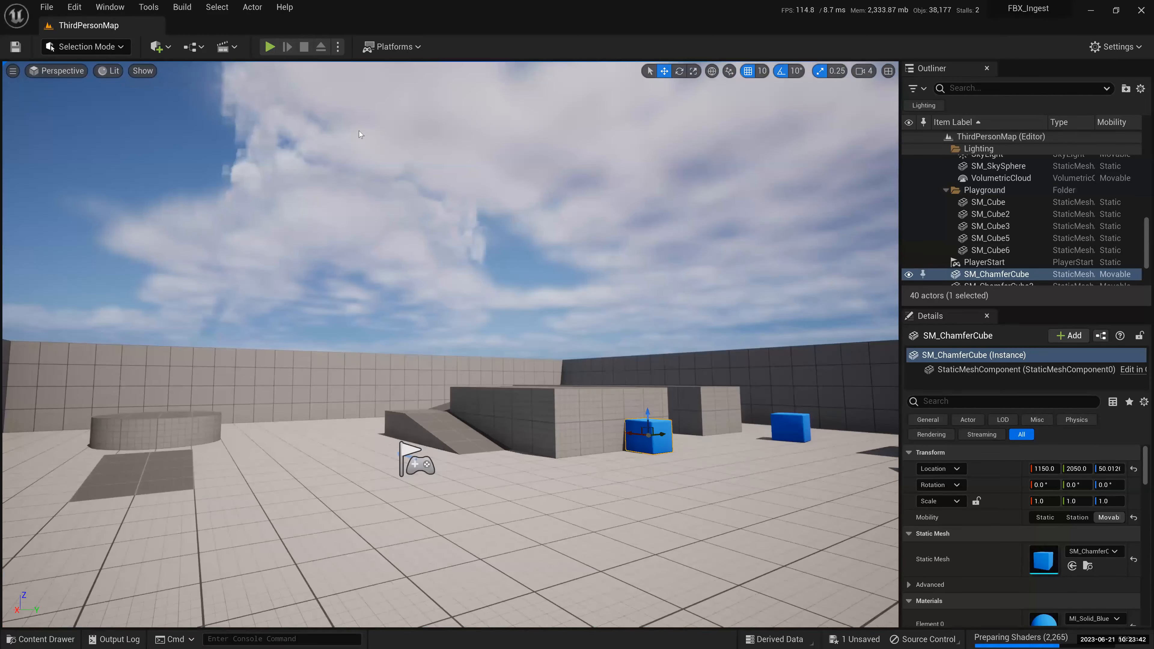
- Play-test the level in the viewport, running and jumping the character towards the blue cubes, and stop the session
key("alt+p")
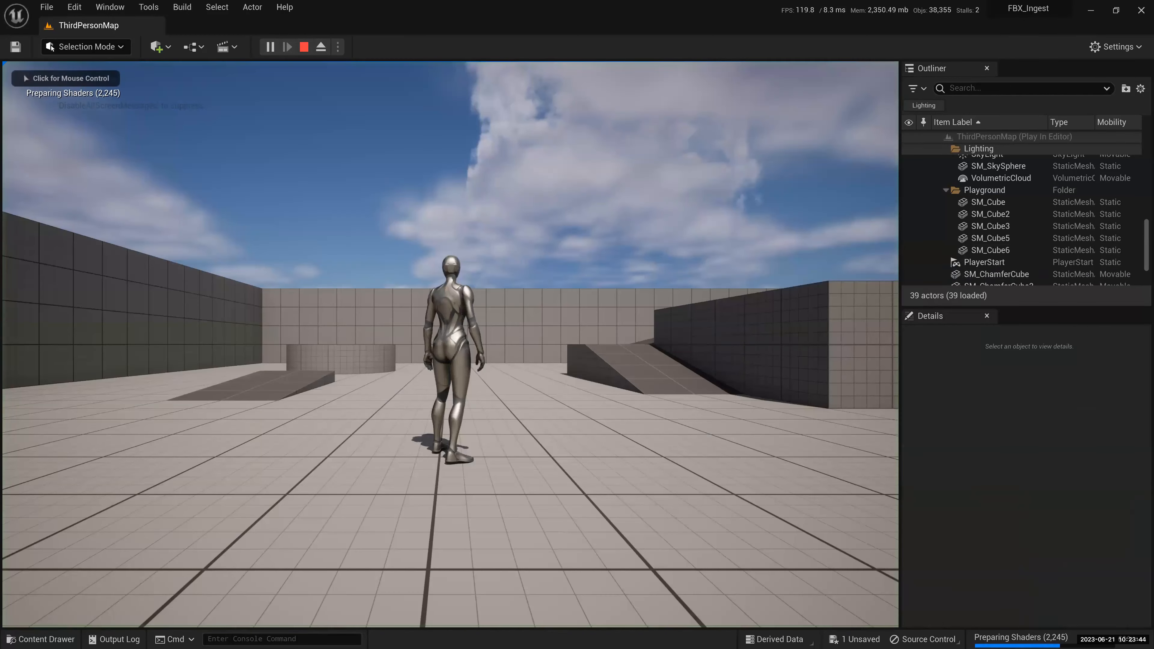
left_click(451, 344)
key("w")
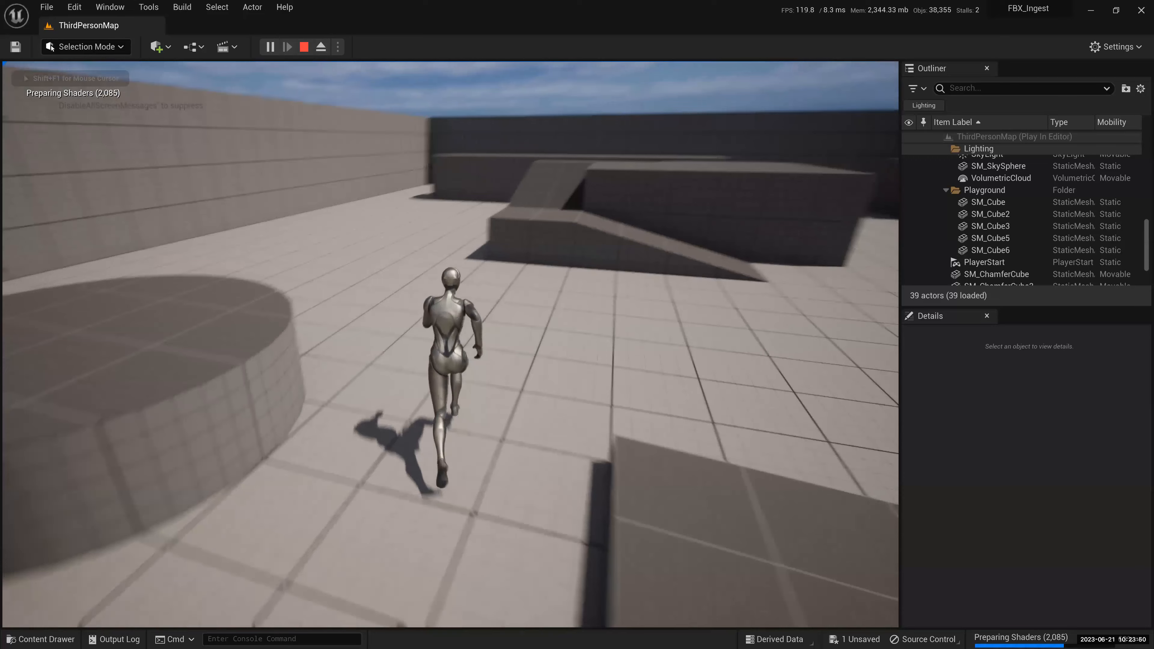
key("space")
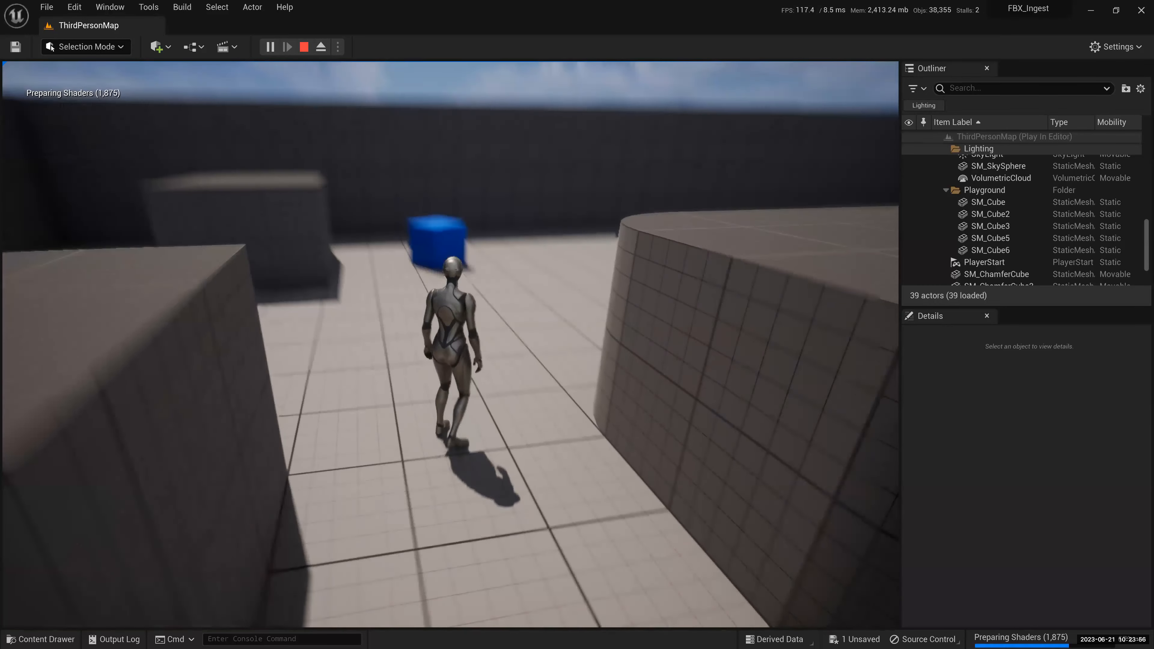
key("shift+F1")
left_click(868, 496)
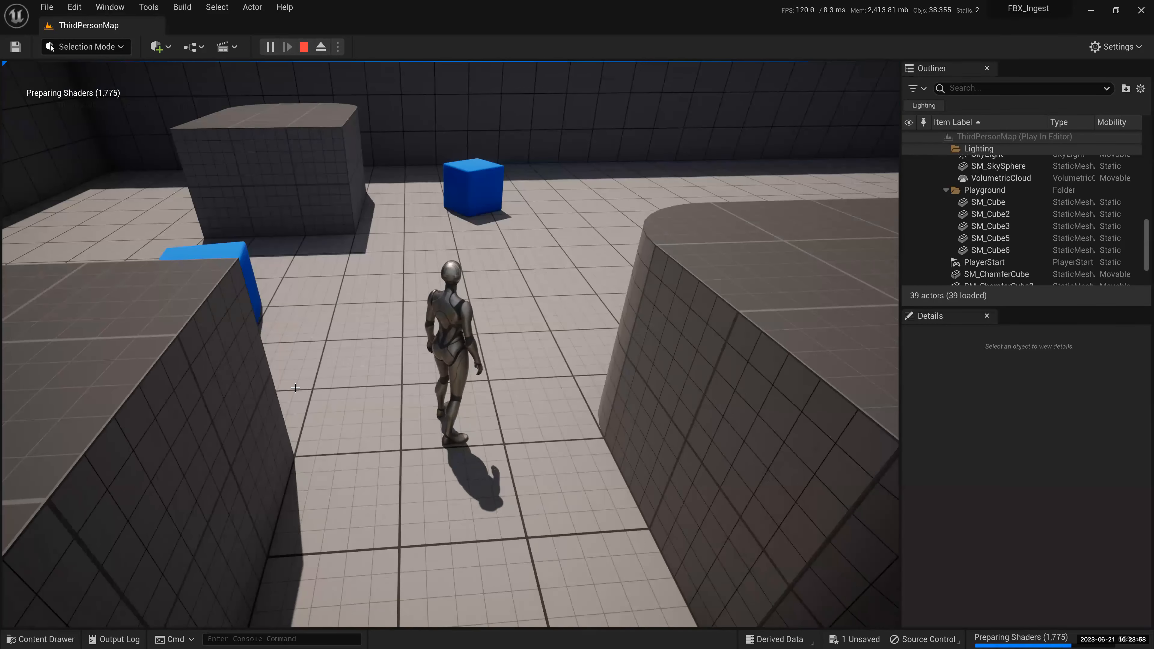
key("Escape")
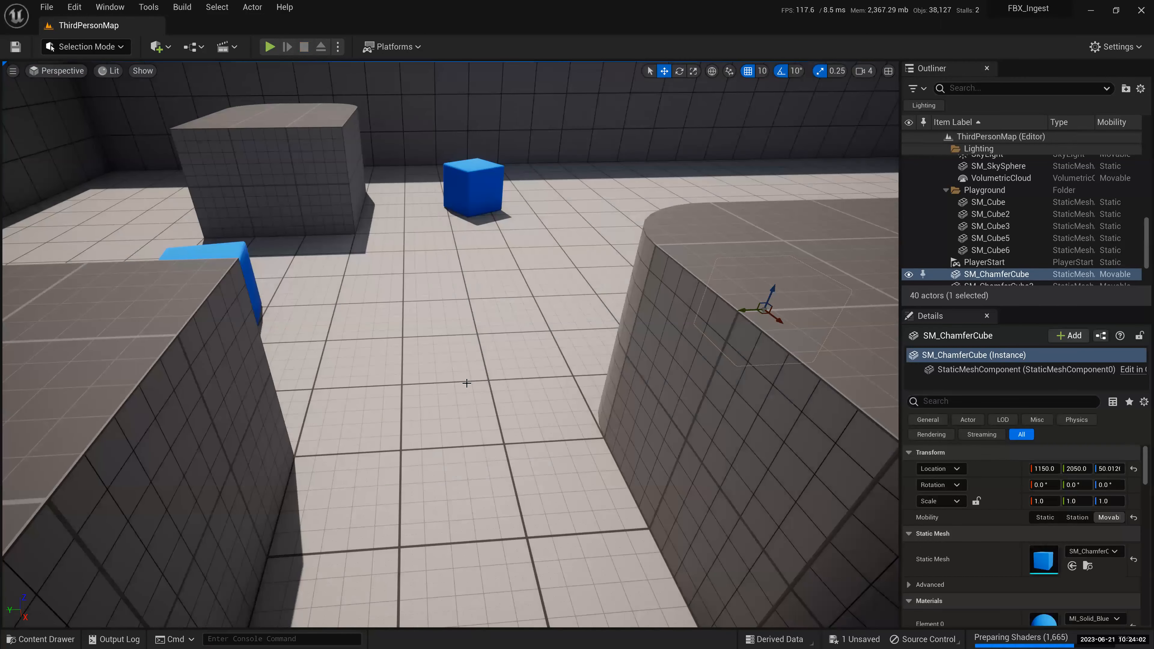
- Move the selected blue cube along Y to 1350 and scale it to 2.5, 0.25 and 3.25 in X, Y and Z
right_click_drag(548, 400, 351, 430)
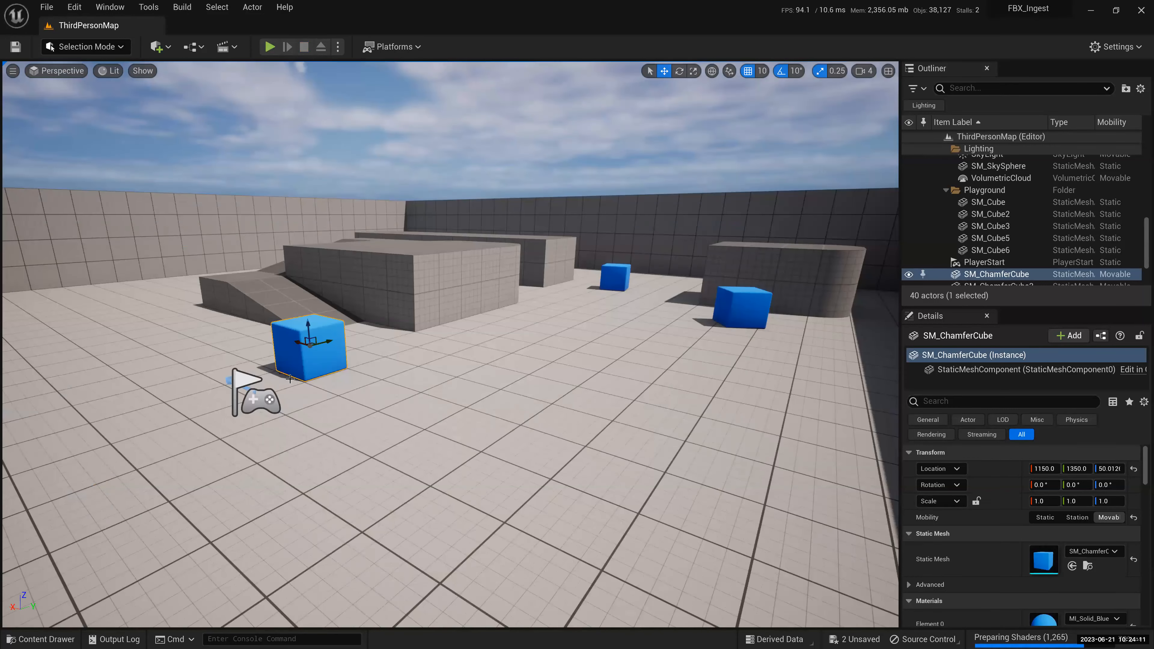
key("e")
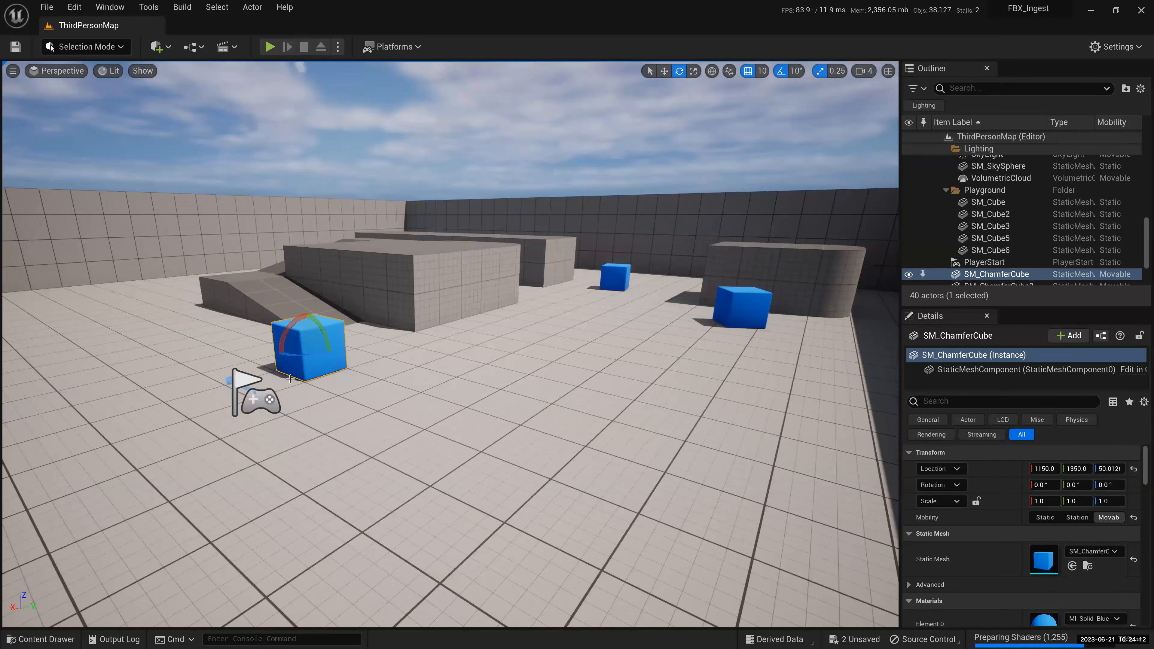
key("r")
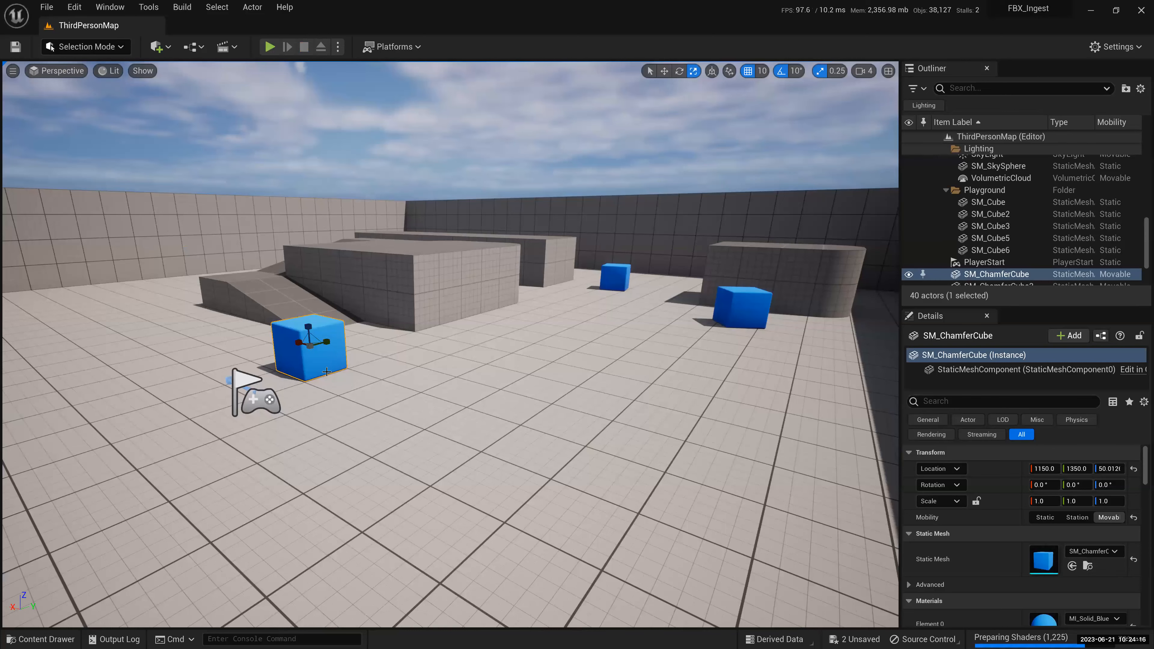
scroll(326, 372, "up", 2)
key("e")
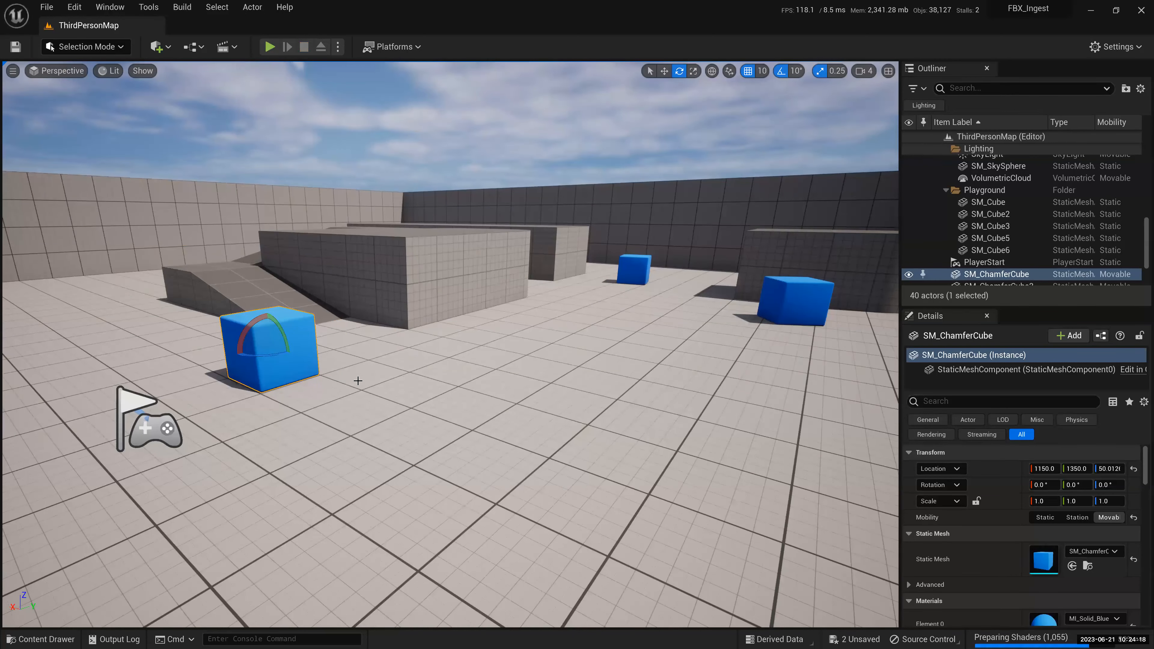
key("r")
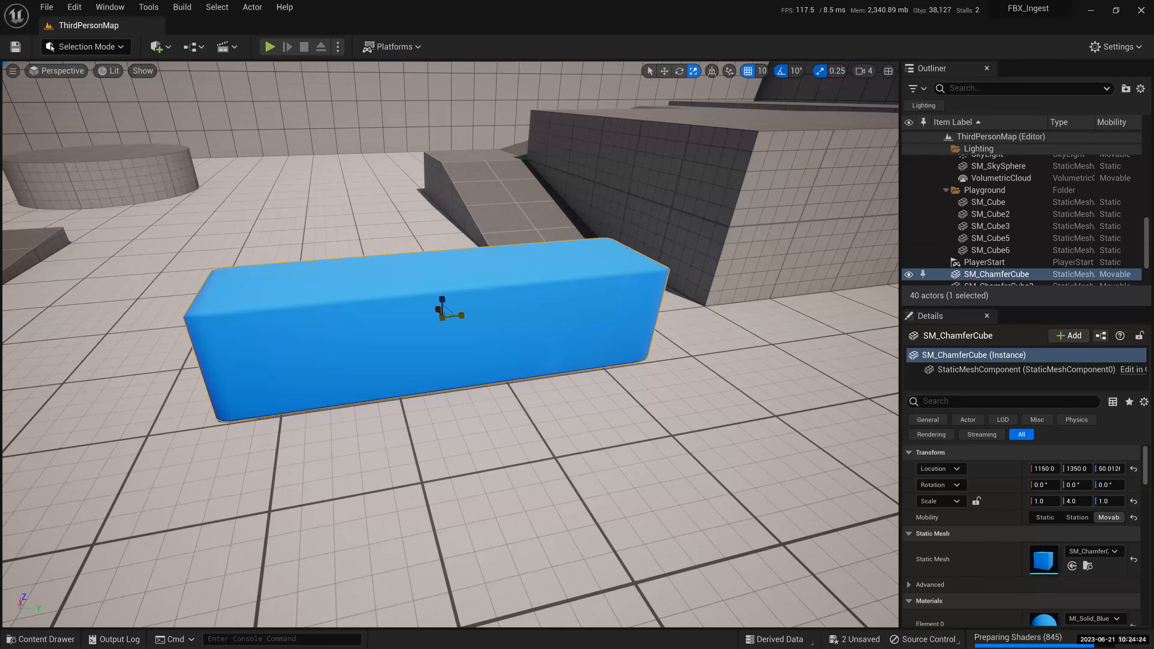
left_click_drag(434, 248, 398, 249)
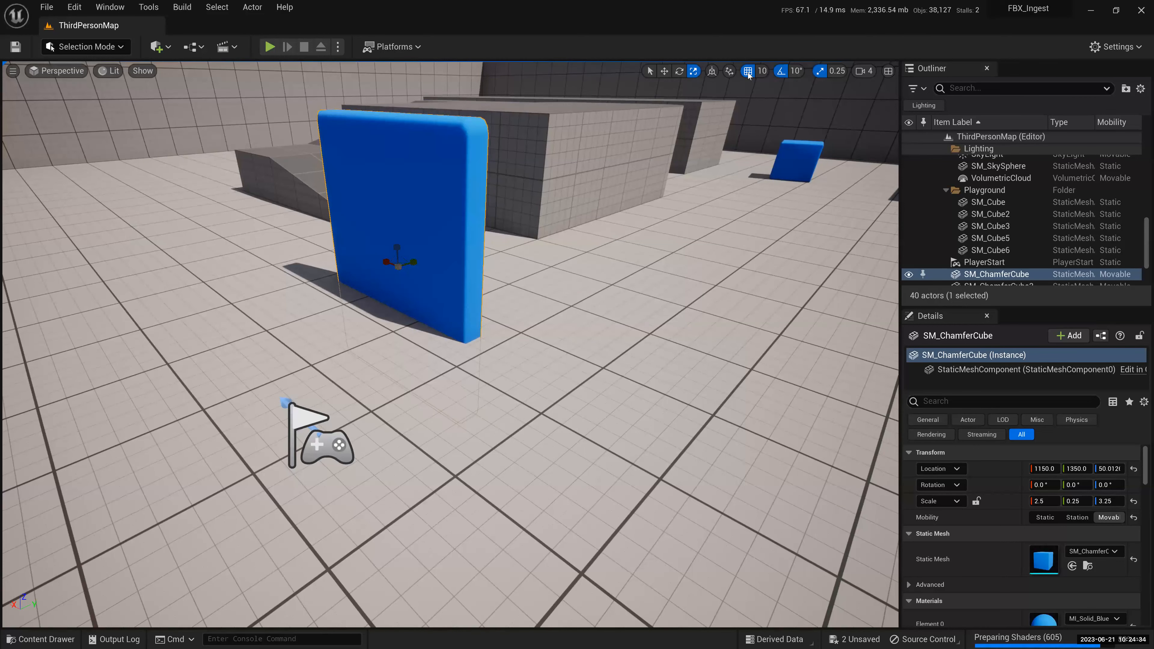
- Reduce the grid snap size to 5 and try shifting the stretched blue cube along X to 1145
key("1")
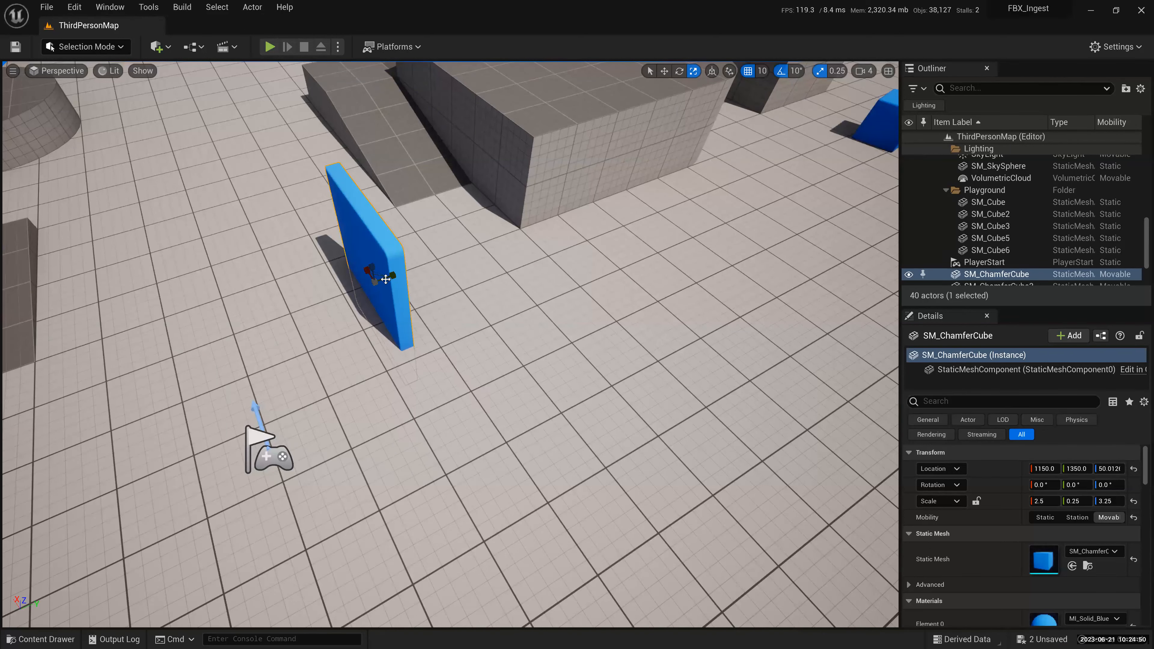
key("[")
right_click_drag(386, 280, 381, 287)
key("w")
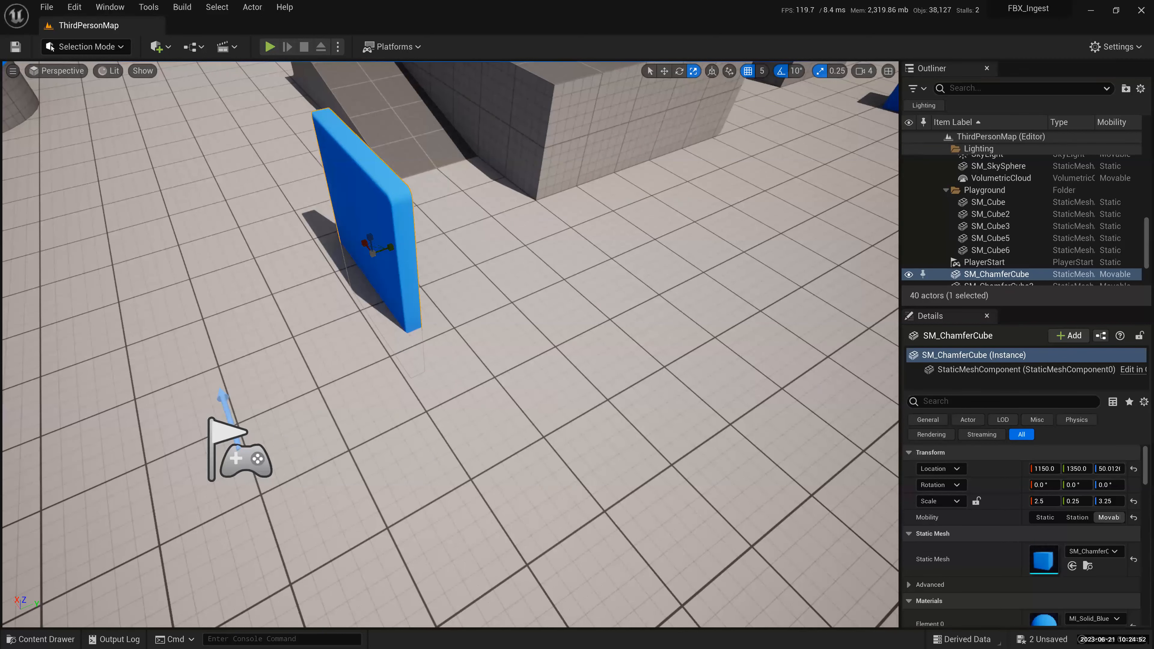
key("w")
right_click_drag(394, 291, 391, 268)
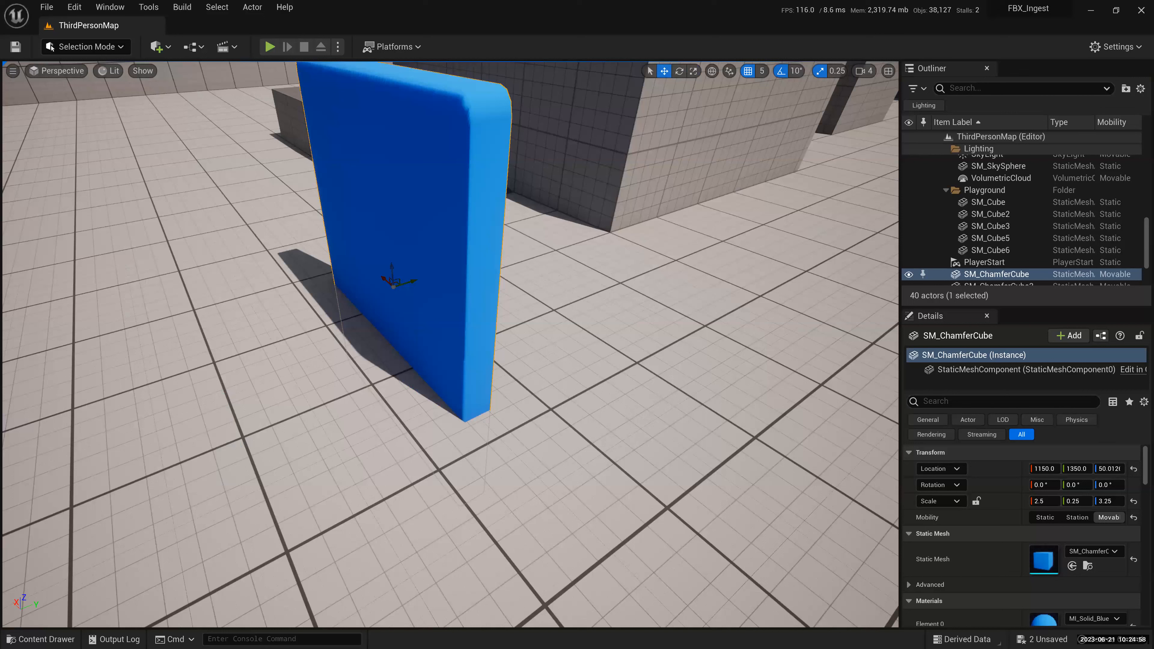
left_click_drag(385, 278, 389, 280)
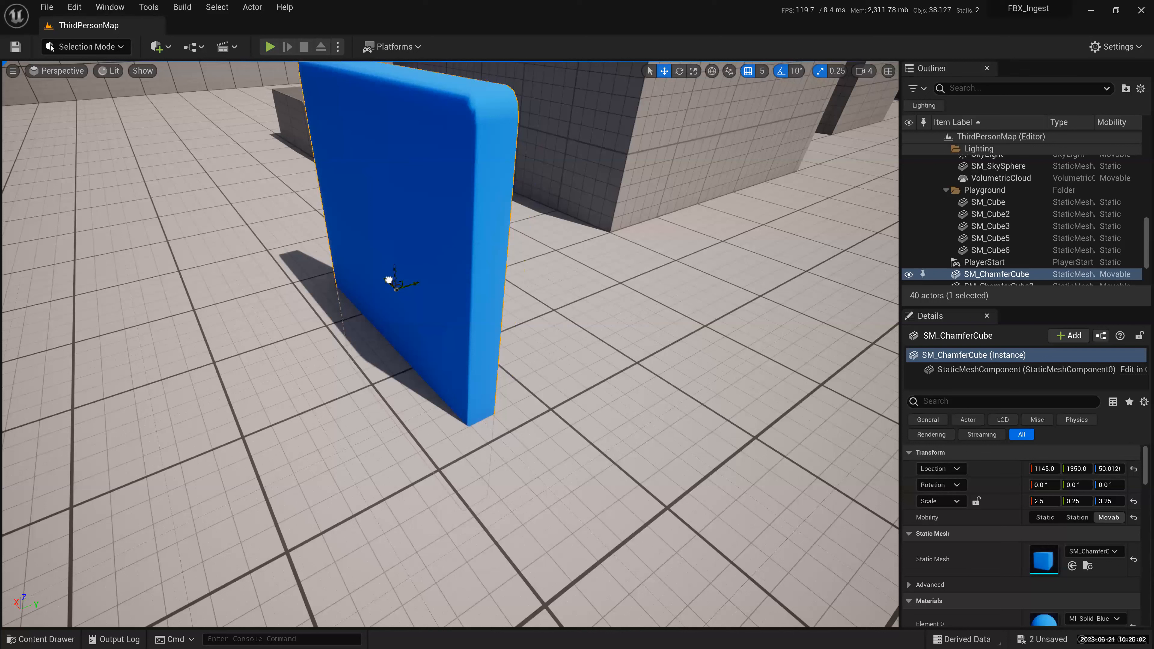
- Raise the grid snap size to 50 and move the stretched blue cube along X to 1100 and back to 1150
key("bracketright")
key("bracketright")
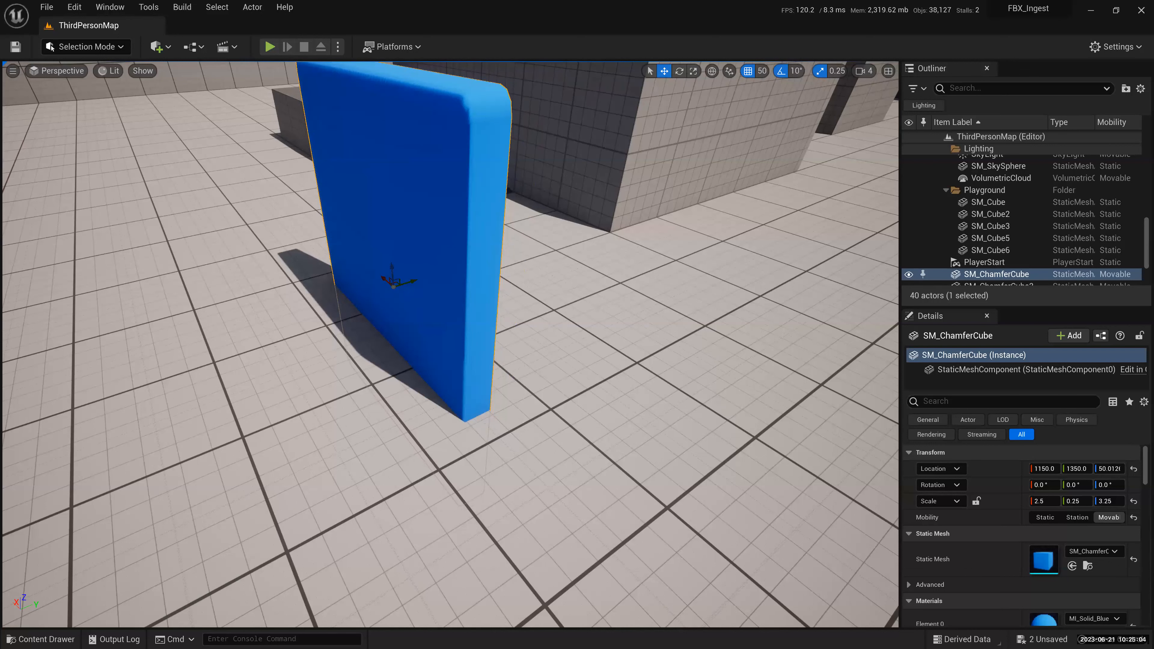
left_click_drag(389, 280, 411, 296)
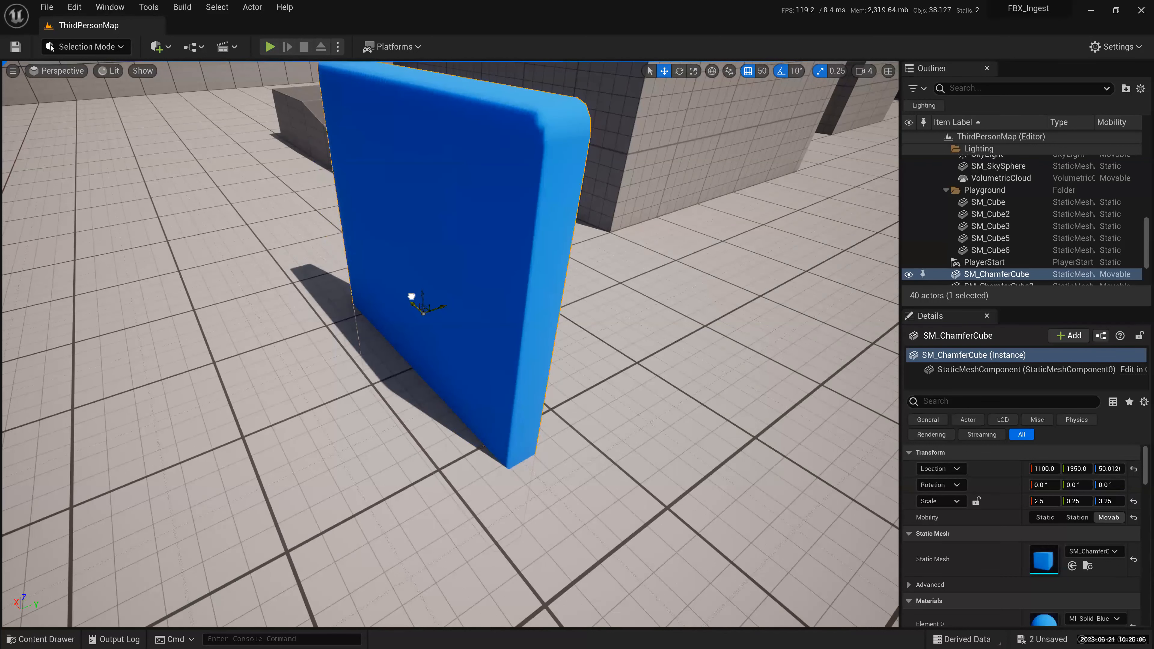
left_click_drag(411, 296, 412, 273)
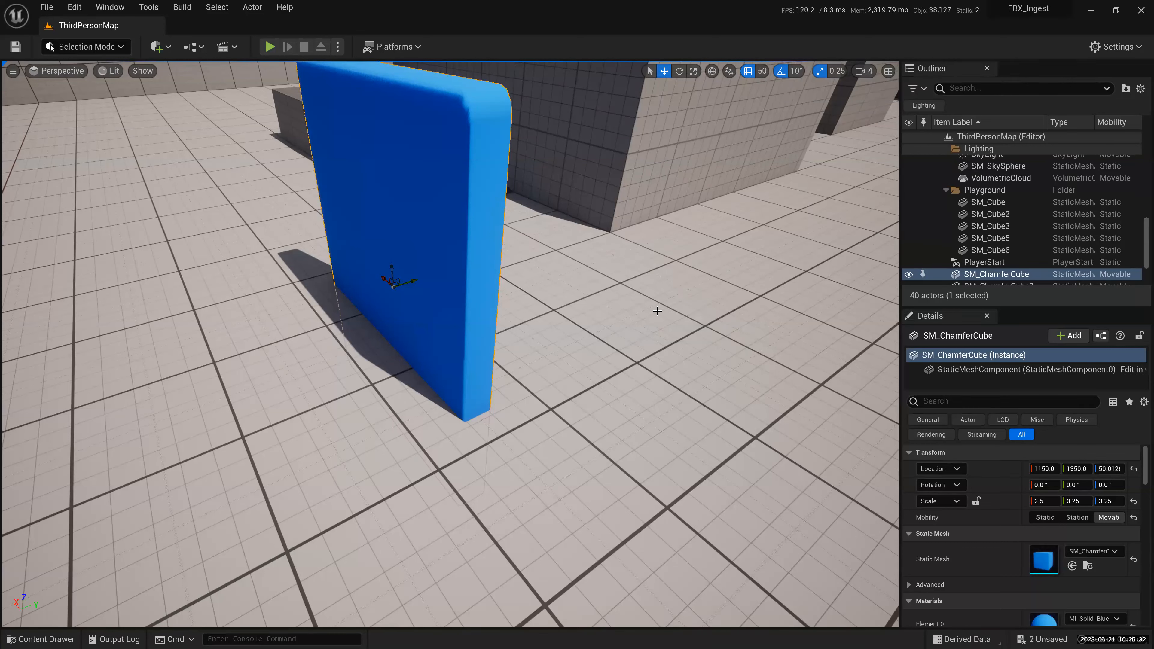
- Look over the level from farther back and focus the viewport on the stretched blue cube
key("s")
right_click_drag(657, 311, 657, 311)
key("s")
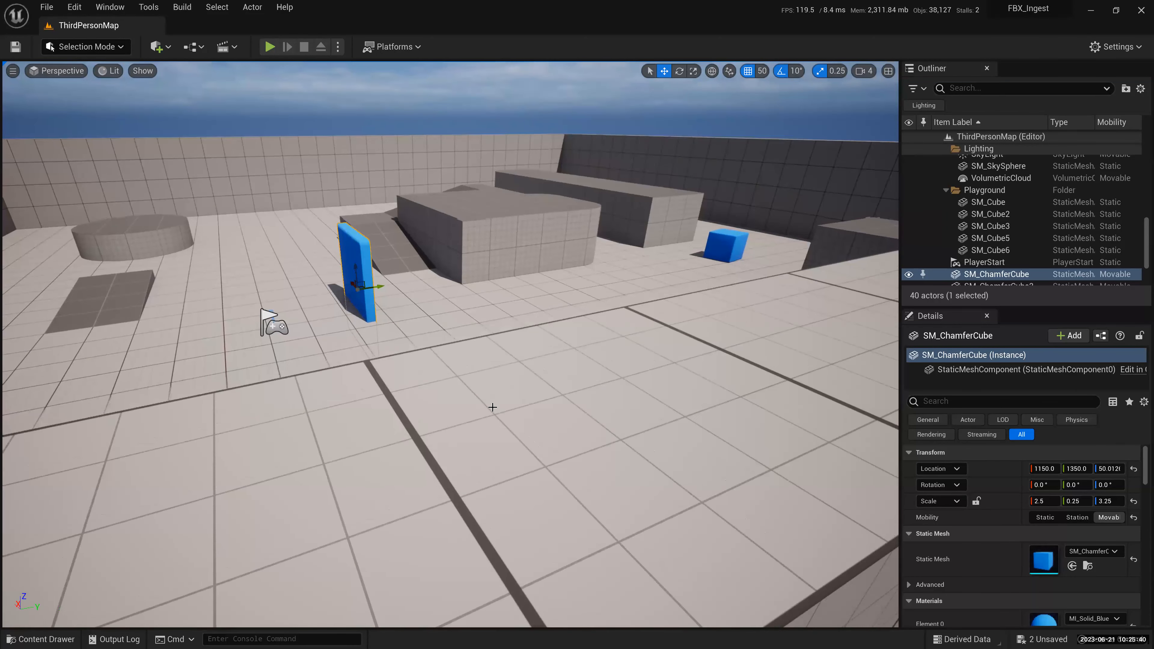
key("f")
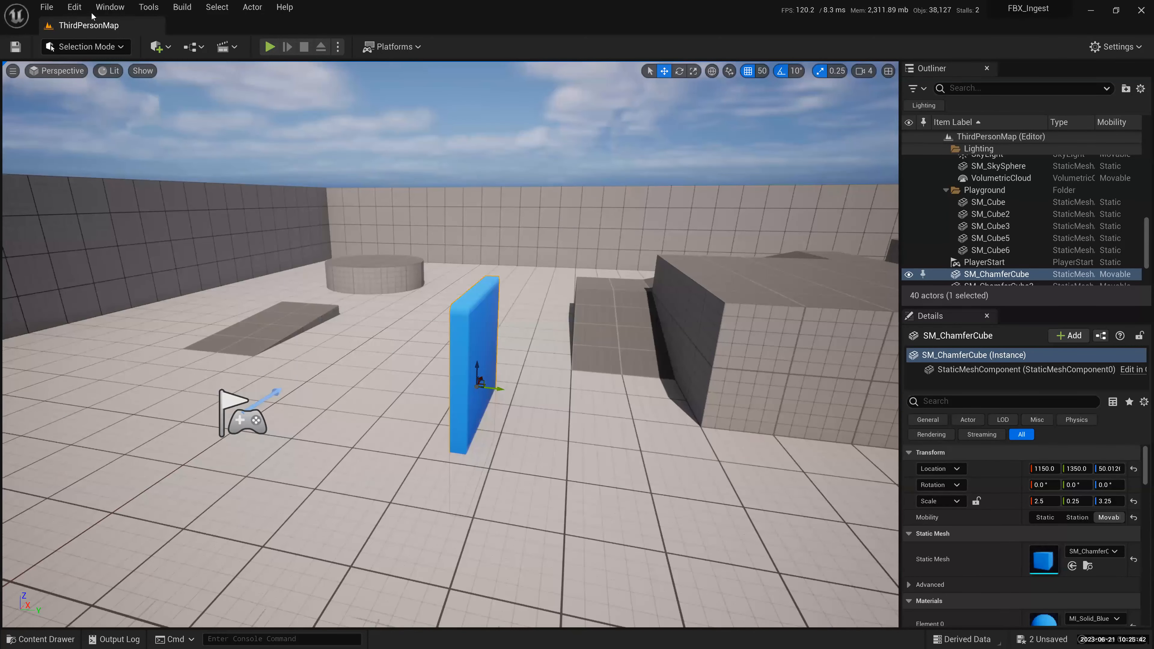
right_click_drag(98, 157, 104, 188)
key("d")
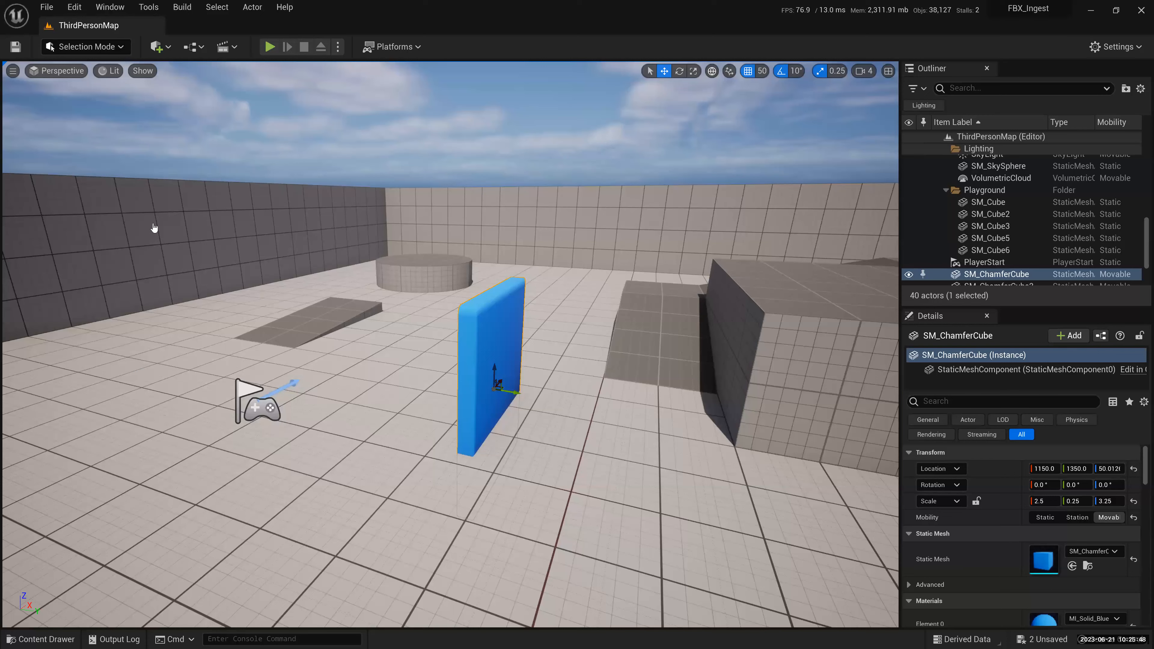
- Open the Editor Preferences at the Keyboard Shortcuts category and look through the command bindings
left_click(74, 7)
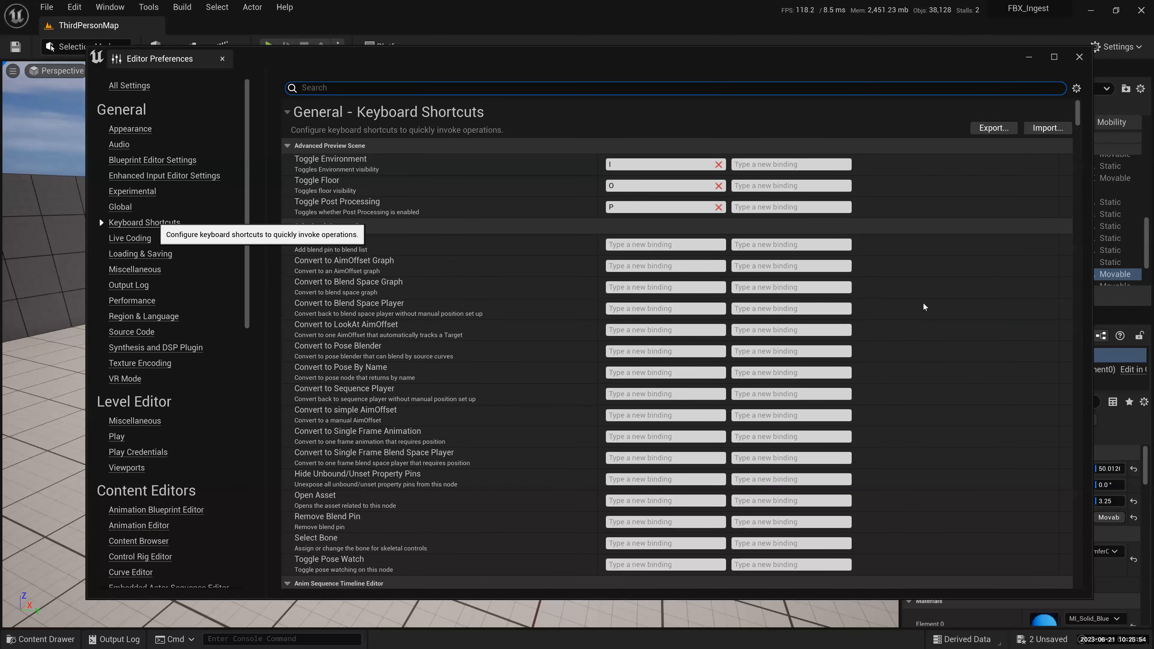
scroll(925, 307, "down", 4)
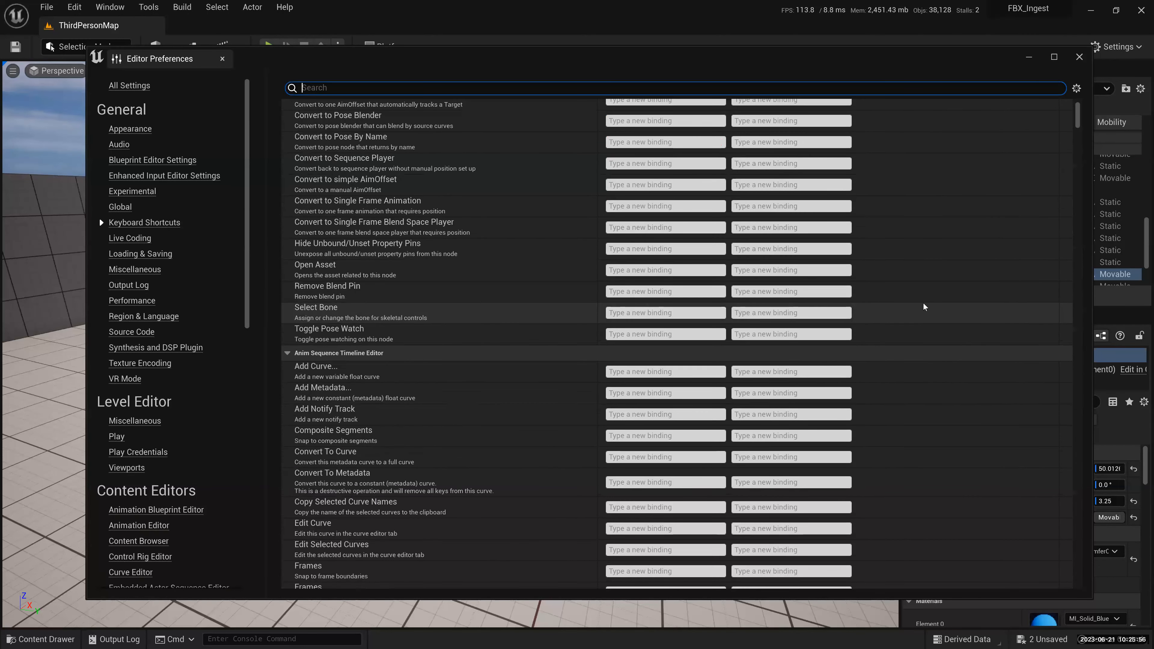
scroll(925, 307, "up", 5)
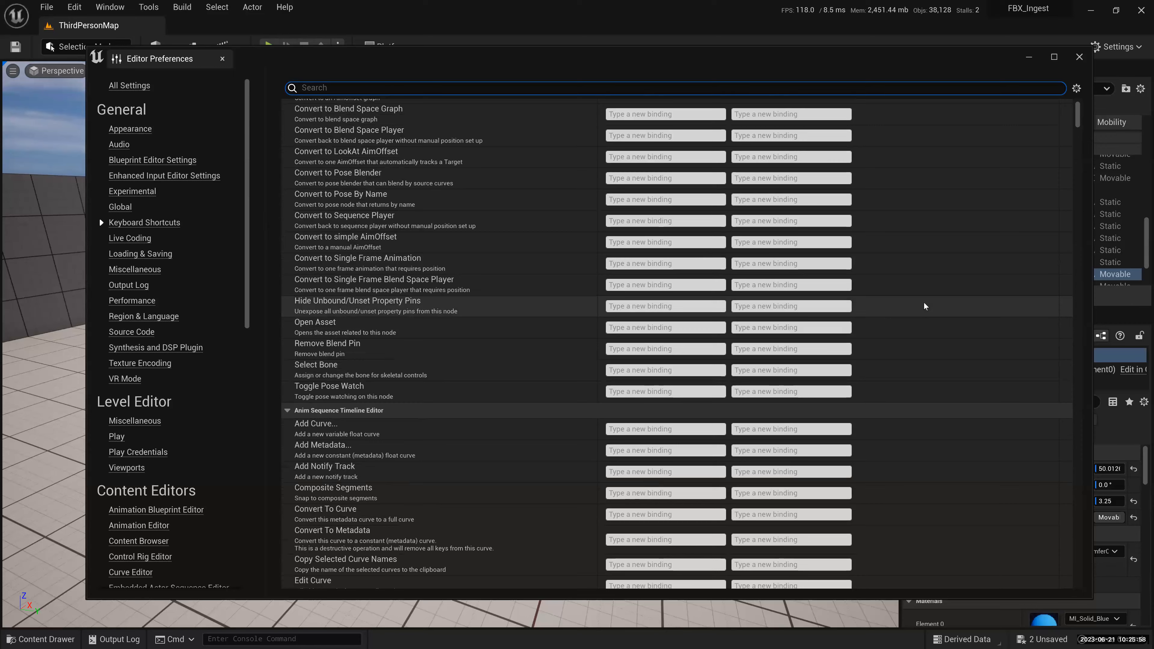
scroll(925, 307, "down", 14)
scroll(526, 84, "down", 12)
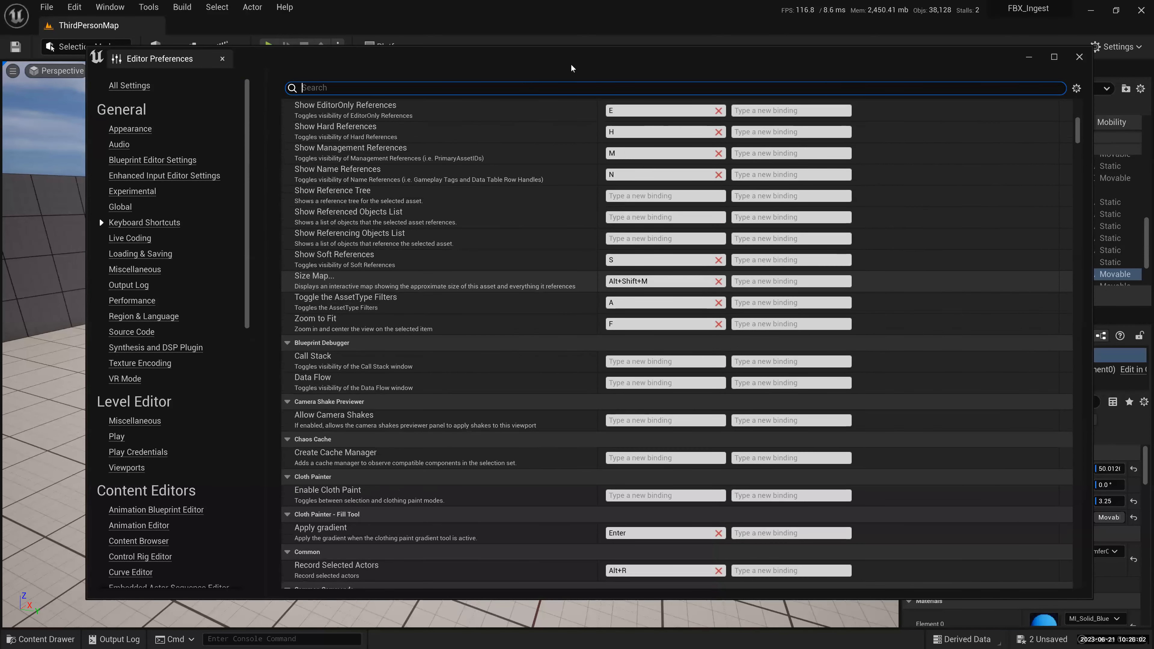
scroll(571, 68, "up", 20)
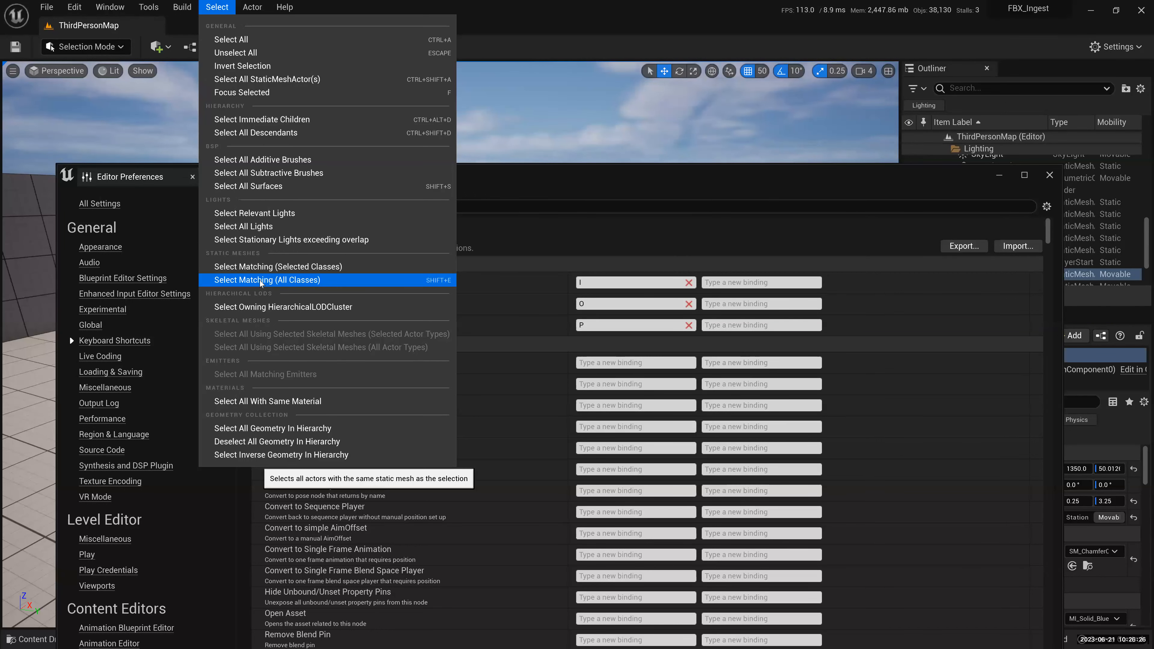
- Examine the editor's selection and build commands and the snapping commands available for the selected actor
left_click(218, 8)
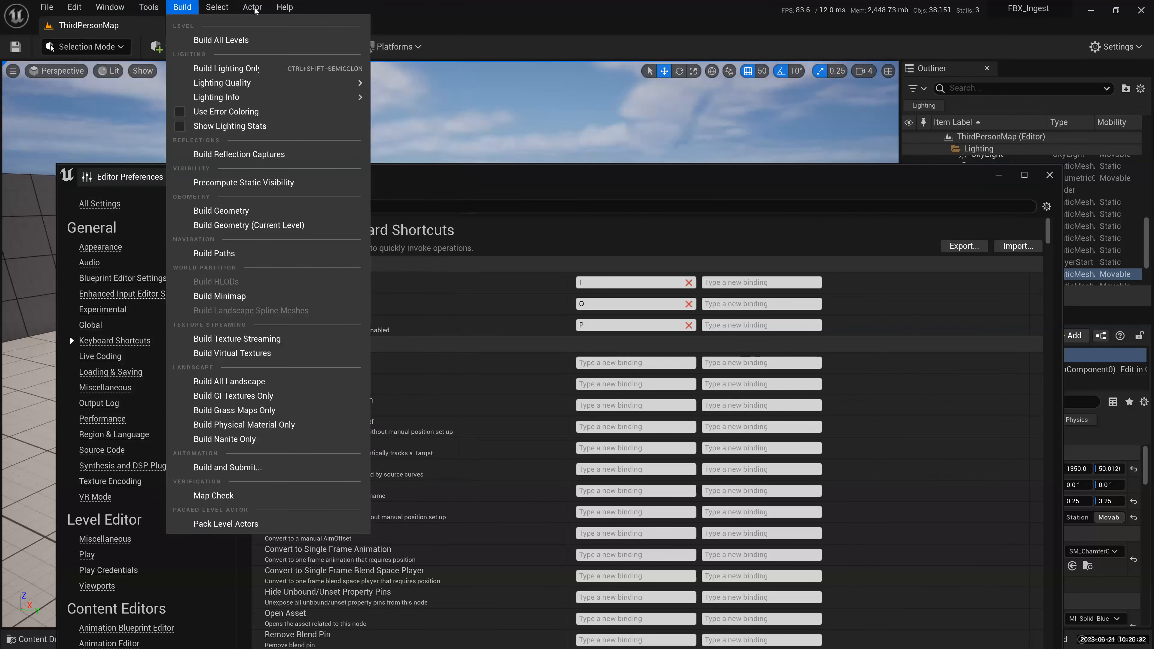
mouse_move(258, 10)
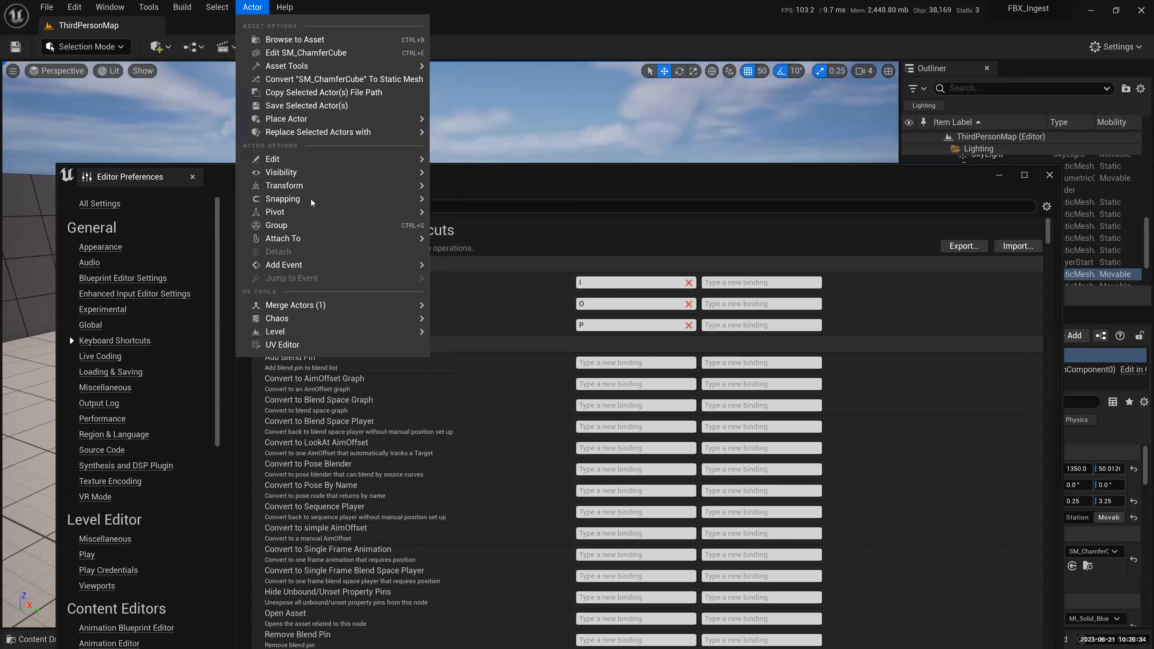
mouse_move(309, 199)
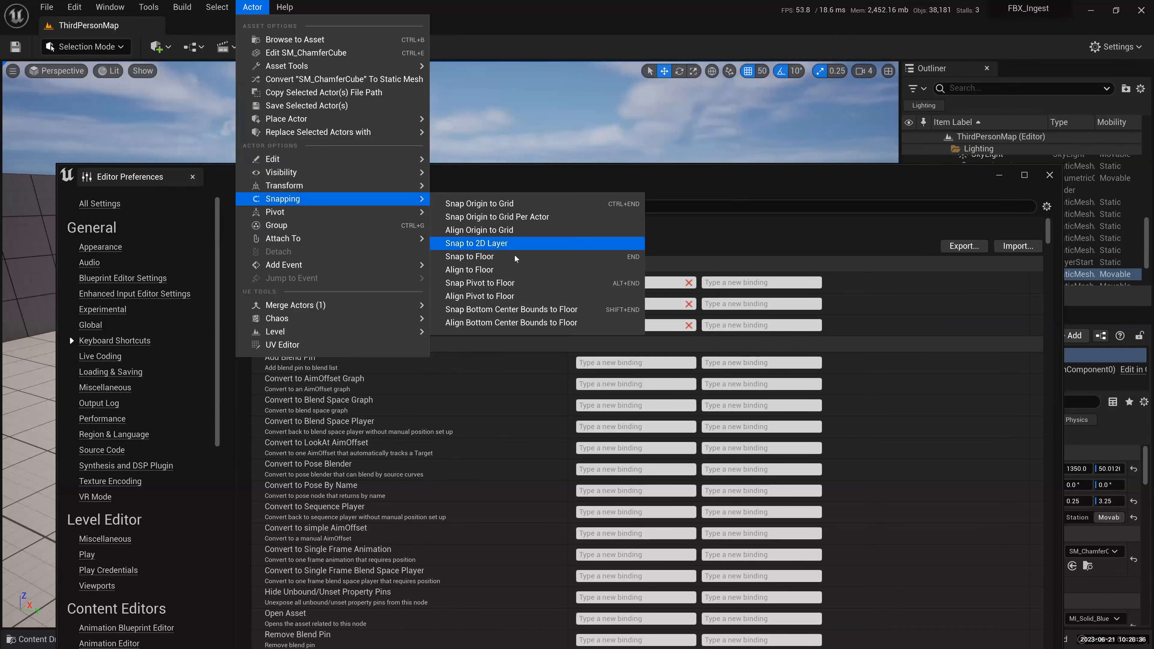
- Search the editor preferences for "snap to" and review the shortcuts of the matching snapping commands
left_click(689, 204)
type("snap")
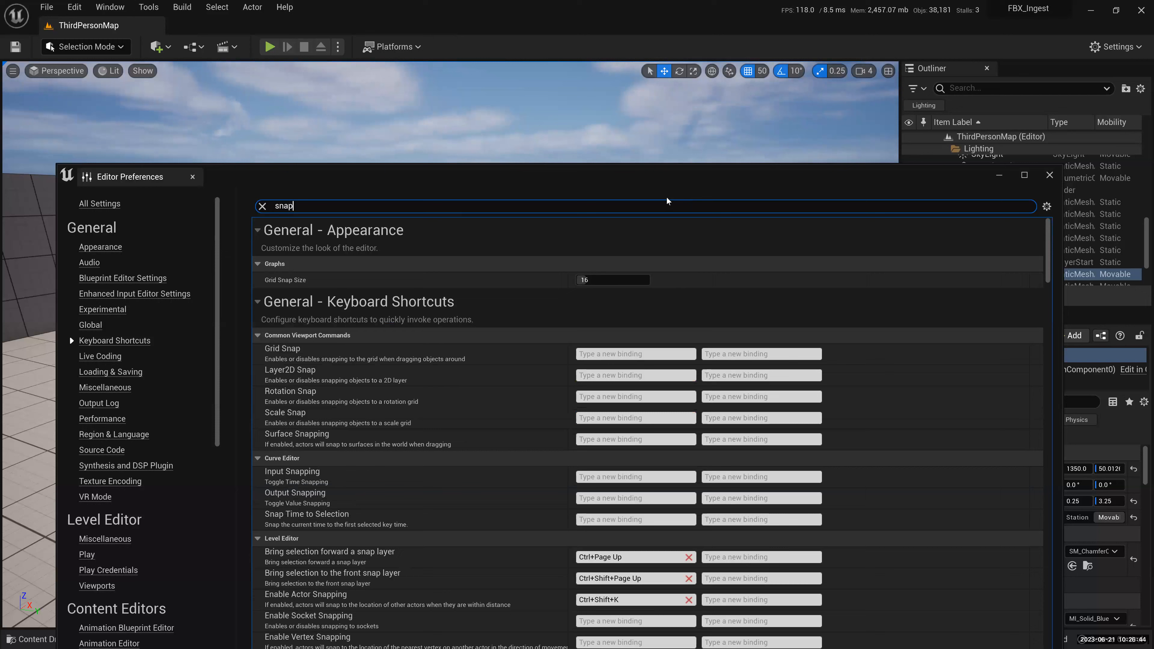
type(" to")
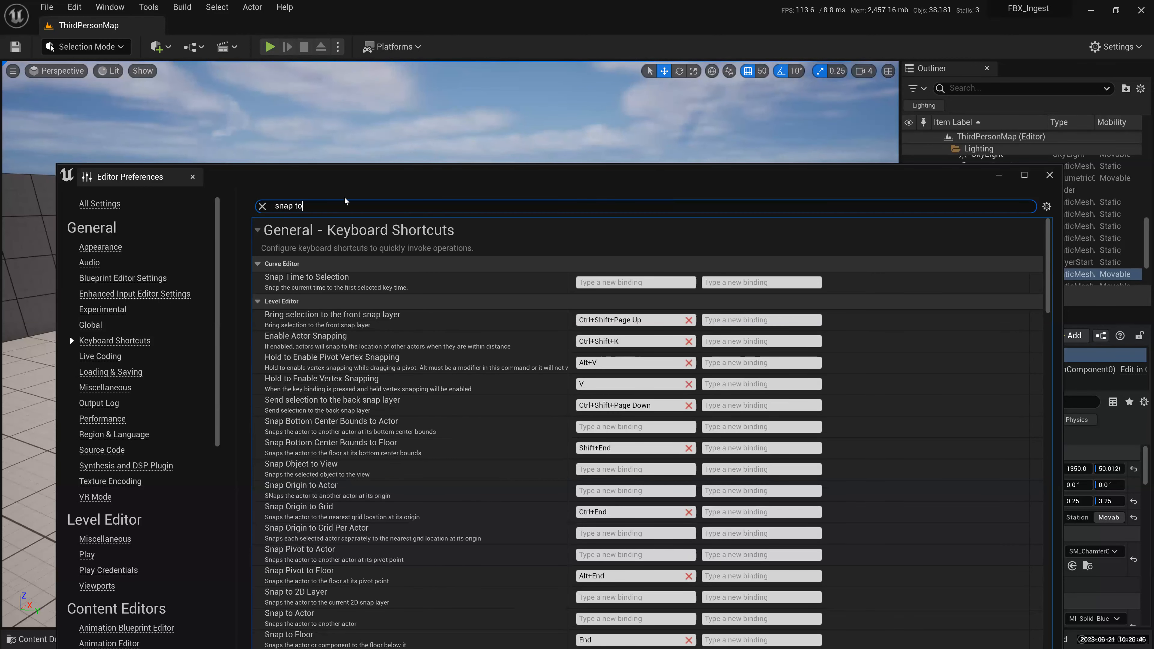
left_click_drag(431, 177, 406, 58)
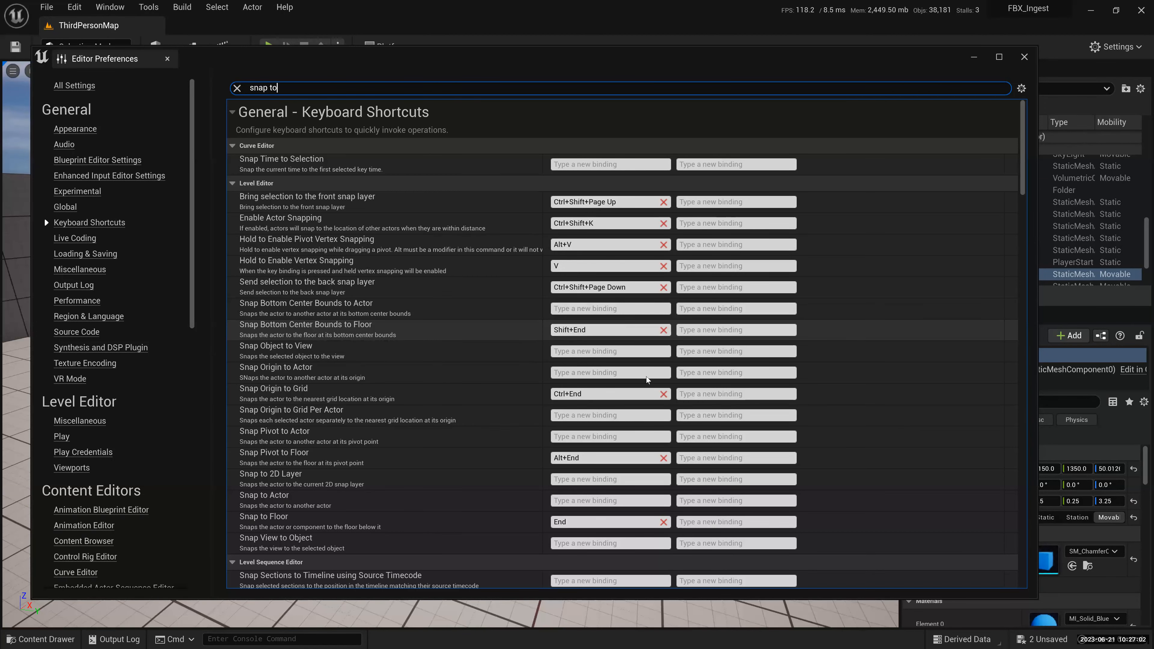
scroll(324, 438, "down", 1)
scroll(564, 380, "down", 1)
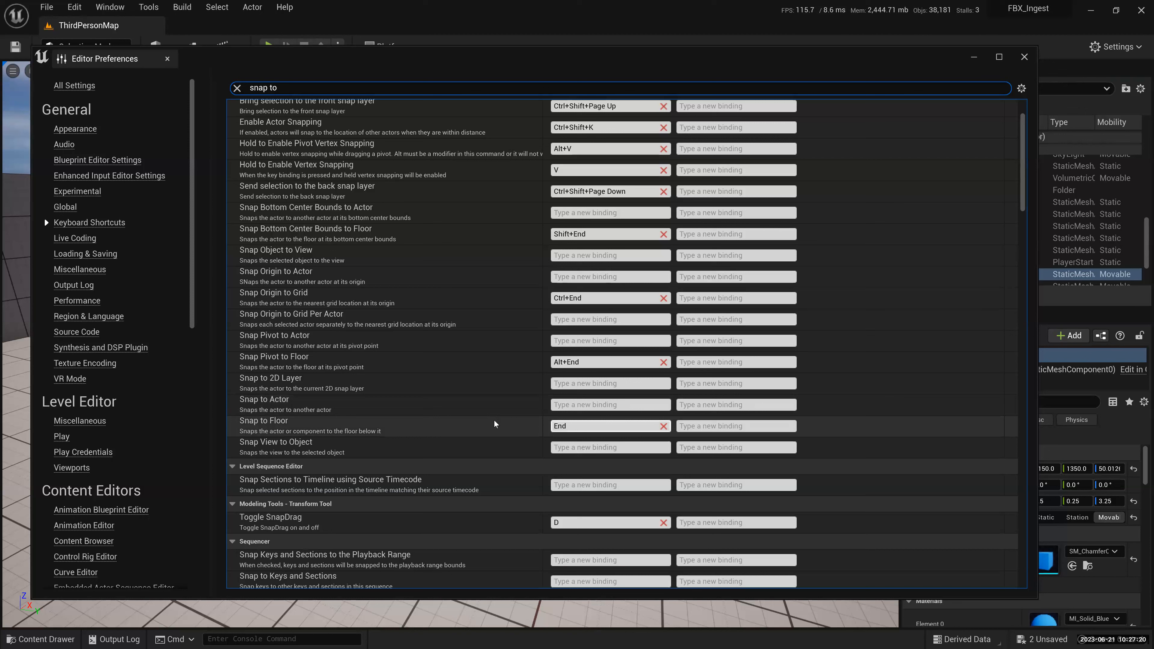
scroll(498, 427, "down", 5)
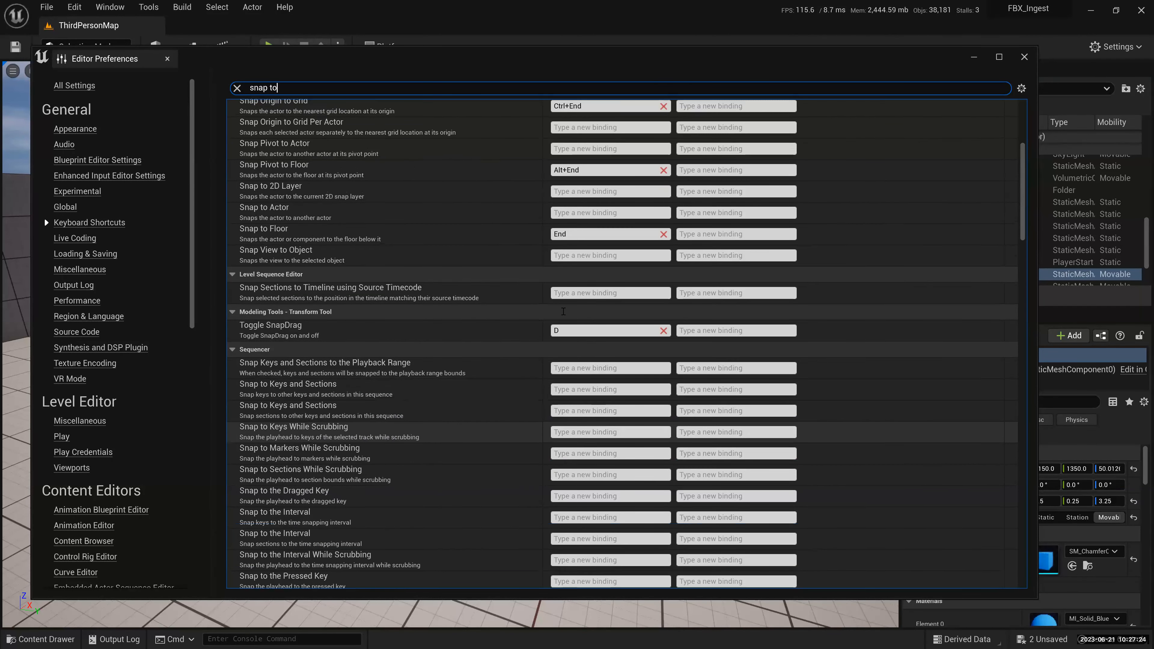
- Look through the remaining "snap to" results down to the Sequencer and Spline Component Visualizer shortcuts
scroll(509, 355, "down", 1)
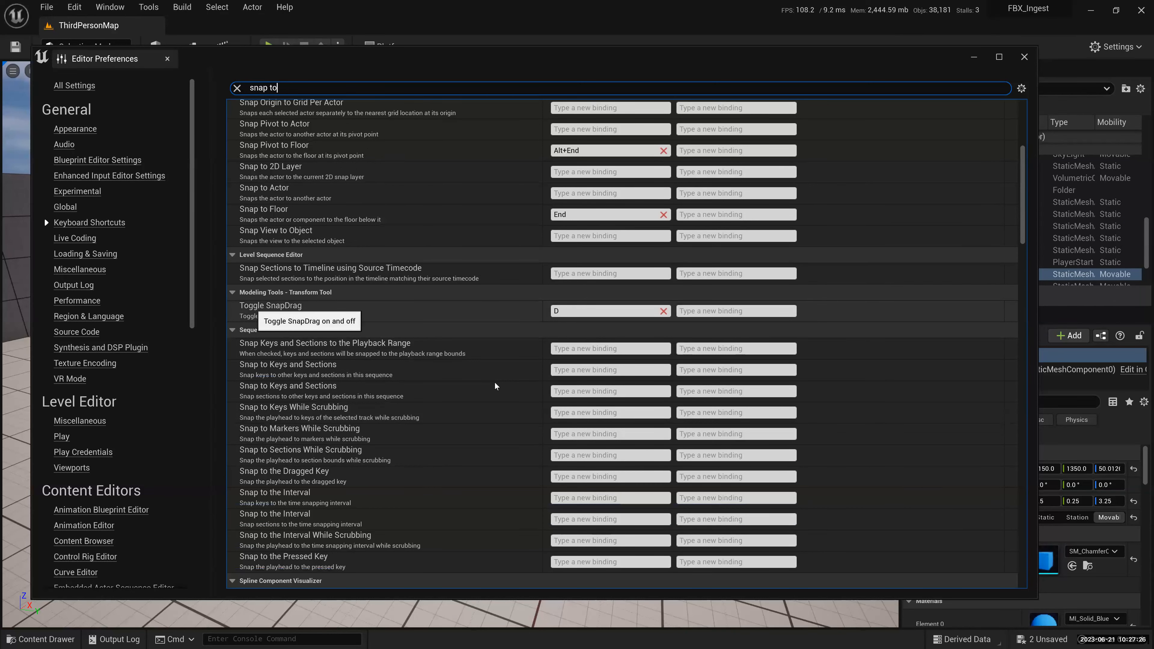
scroll(495, 386, "down", 6)
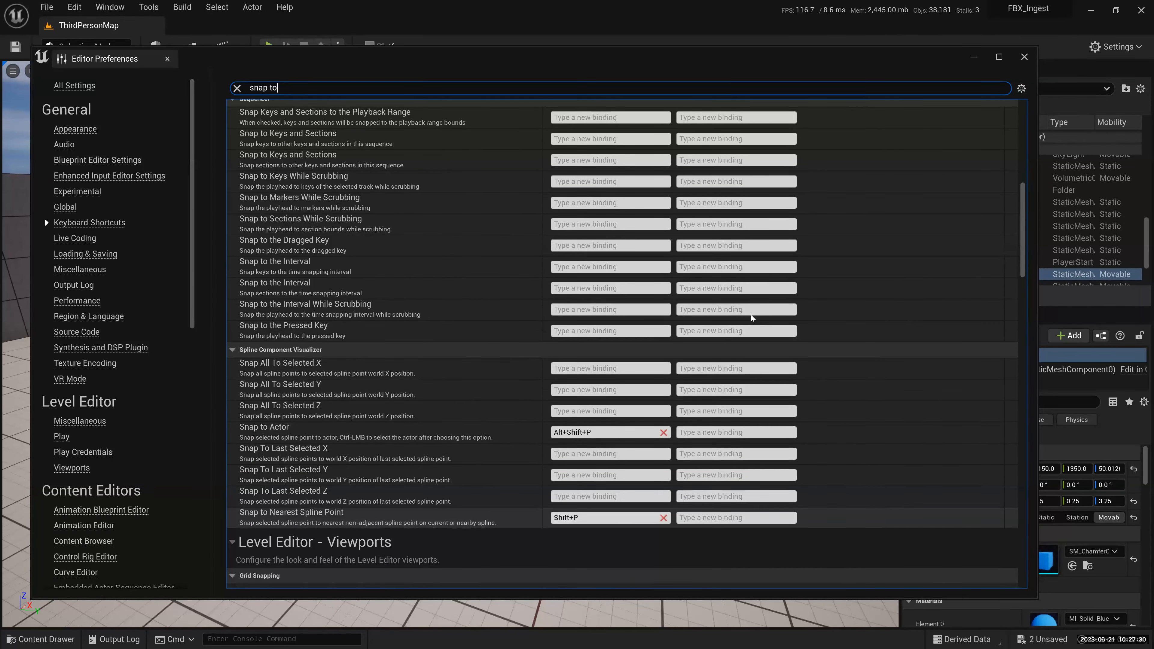
scroll(380, 101, "up", 3)
scroll(380, 100, "up", 12)
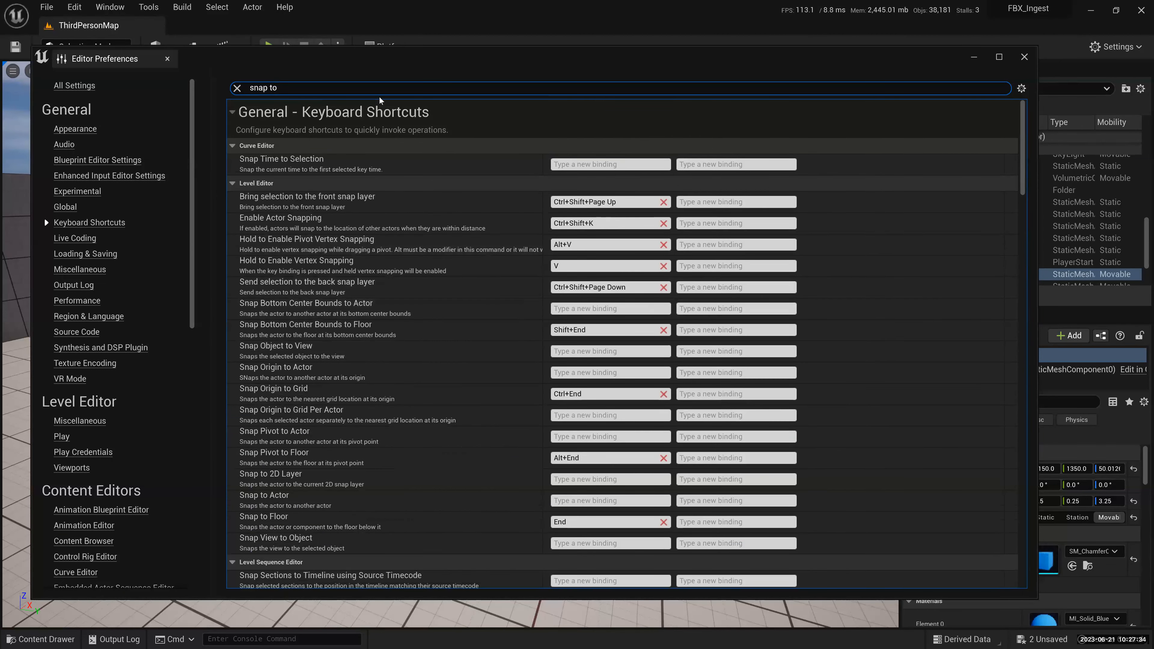
- Broaden the preferences search to "snap", review the matching snapping commands, and move the preferences window to uncover the viewport's snap controls
key("ctrl+shift+Left")
key("BackSpace")
key("BackSpace")
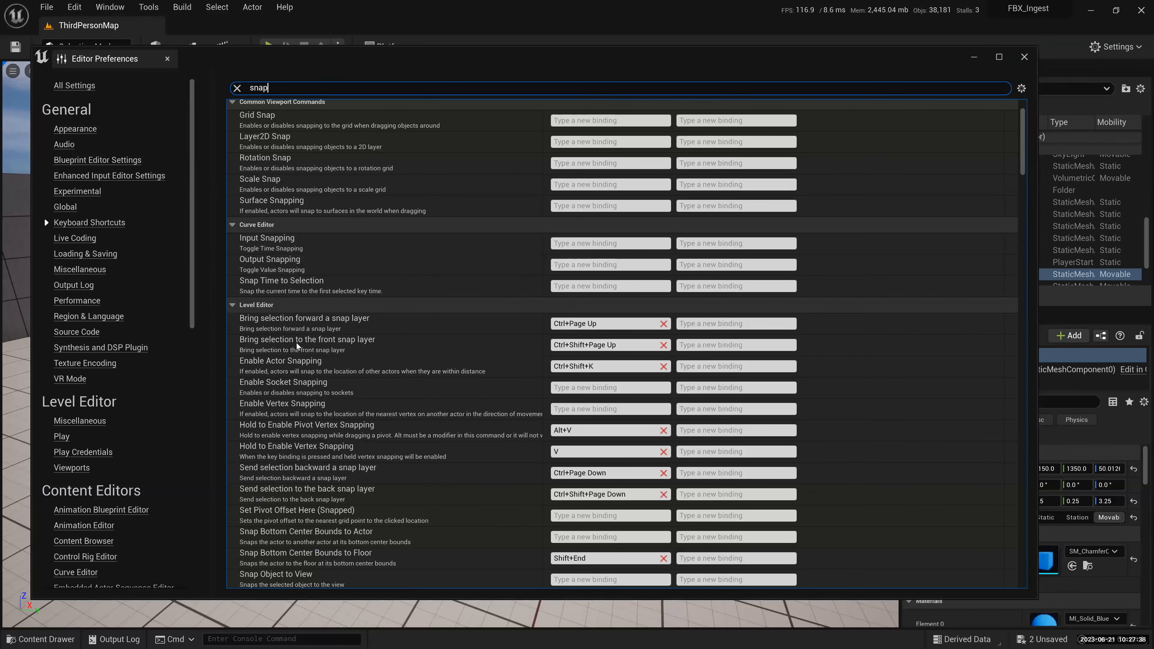
scroll(543, 350, "down", 1)
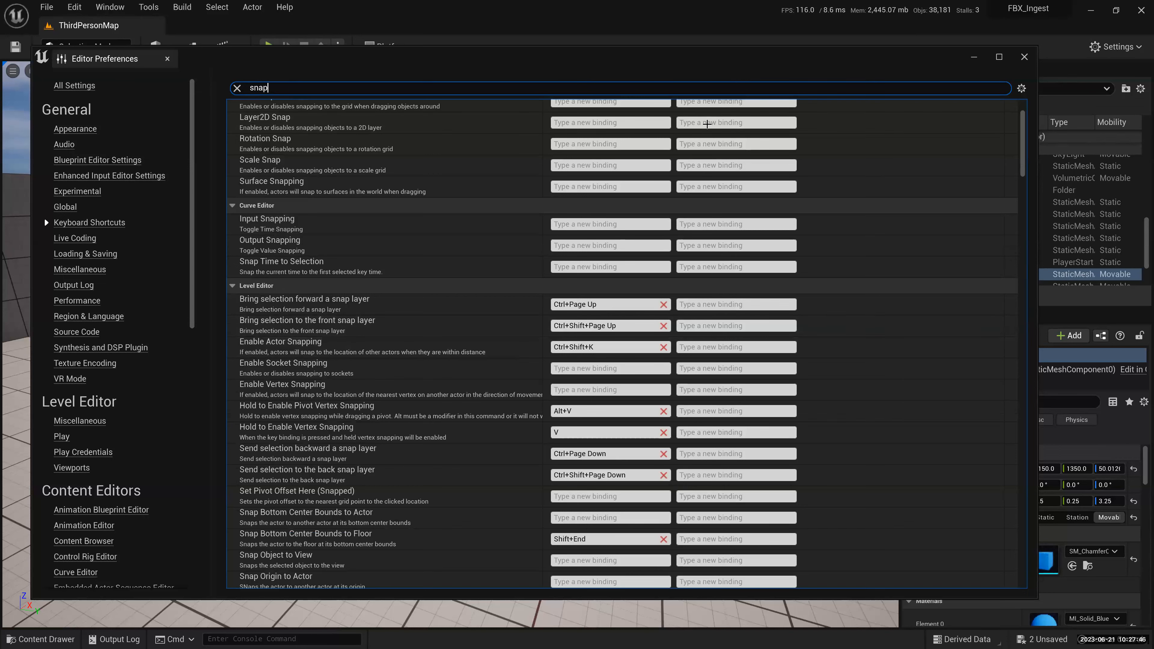
left_click_drag(748, 73, 771, 242)
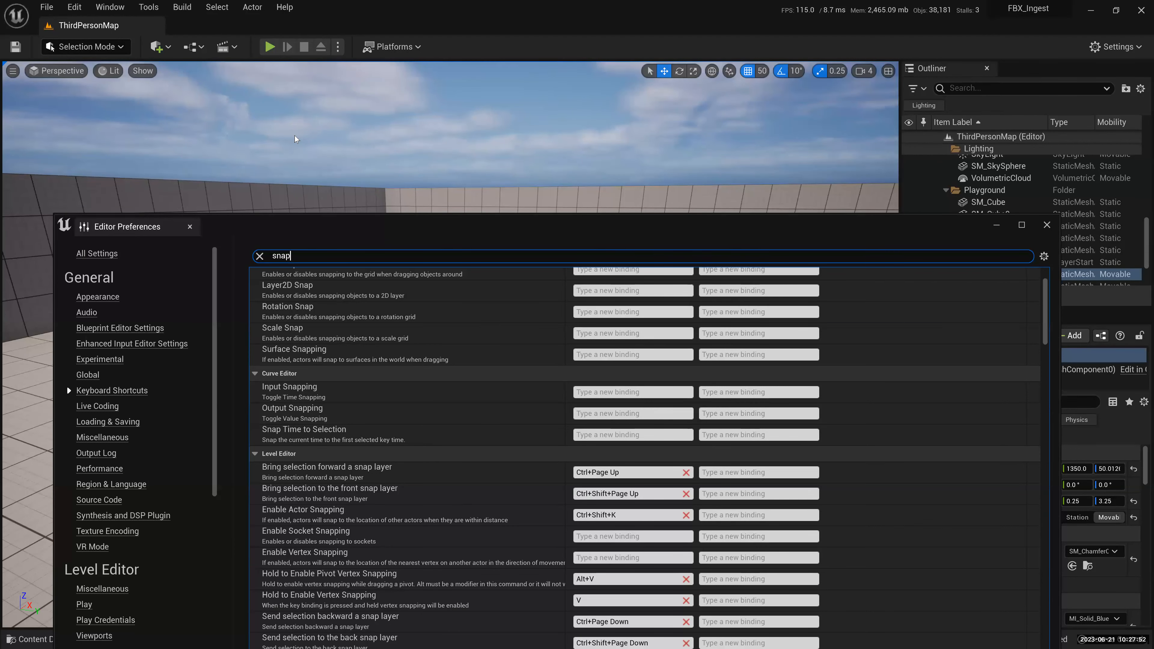
- Search the editor preferences for "snapping grid"
type("pin")
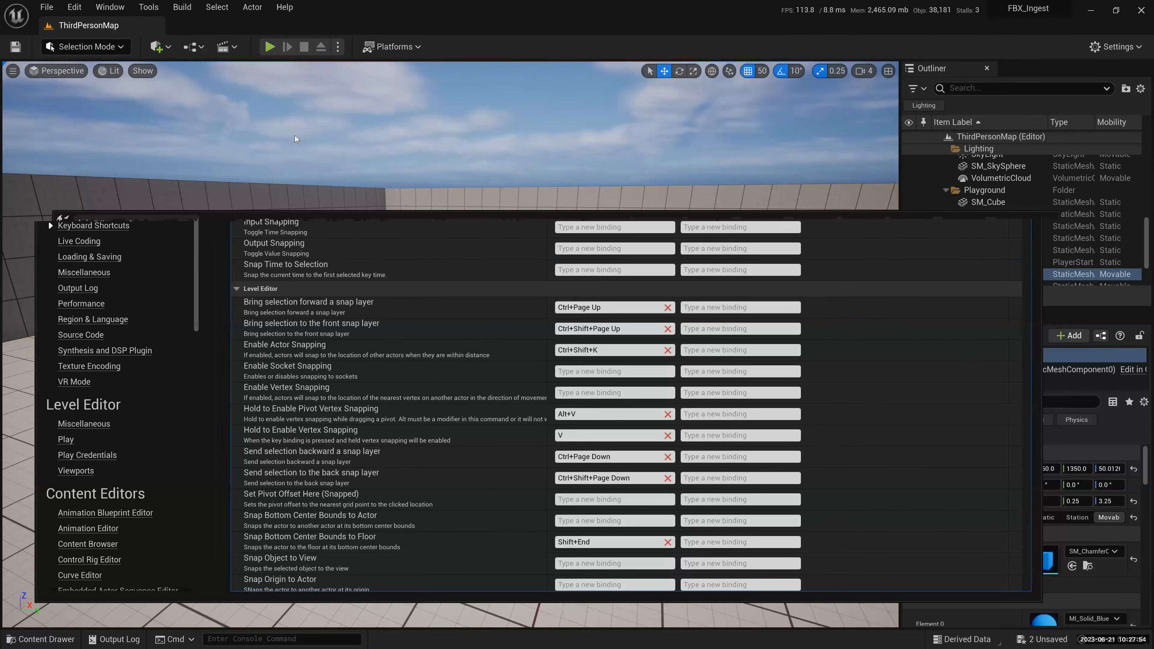
type(" to the ")
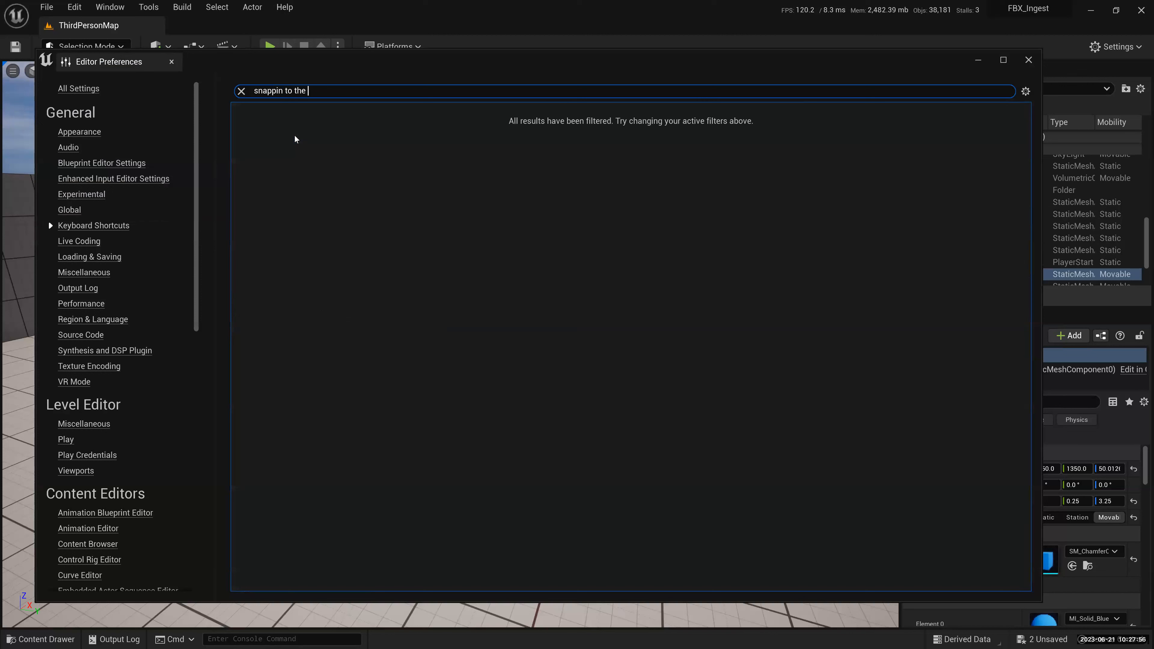
type("grid")
key("BackSpace")
key("BackSpace")
key("BackSpace")
key("BackSpace")
key("BackSpace")
key("BackSpace")
key("BackSpace")
key("BackSpace")
key("BackSpace")
key("BackSpace")
key("BackSpace")
key("BackSpace")
type("g grid")
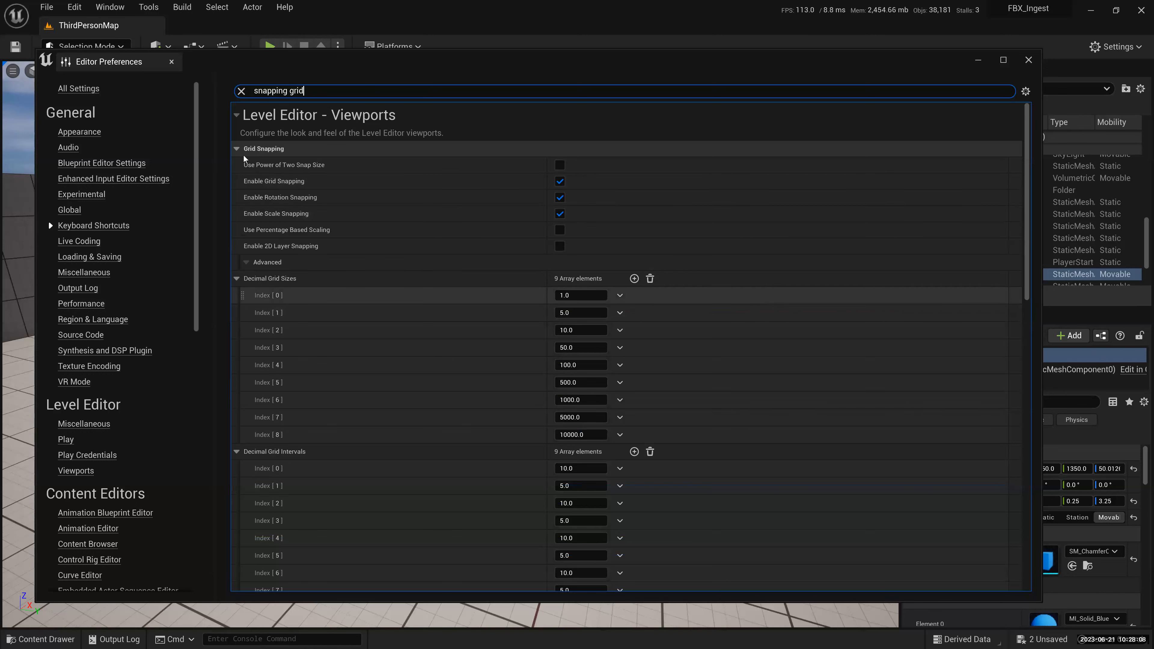
- Examine the level editor's Grid Snapping options with their grid sizes and intervals, then clear the search and close the preferences
scroll(312, 174, "down", 1)
scroll(488, 302, "up", 1)
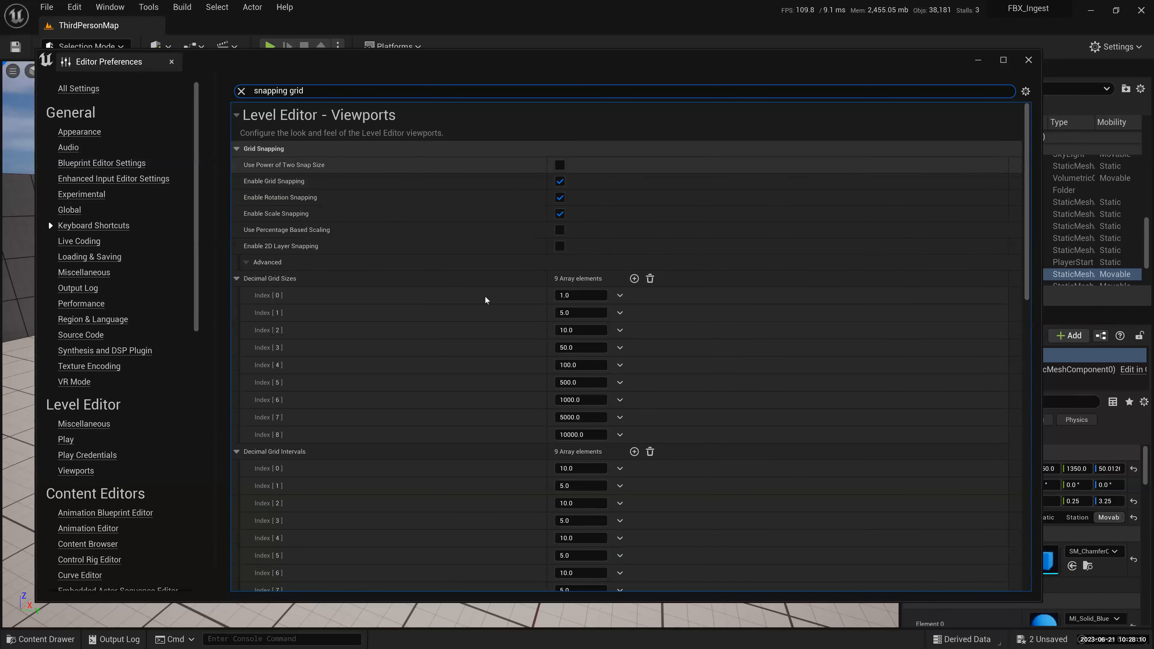
scroll(487, 301, "down", 3)
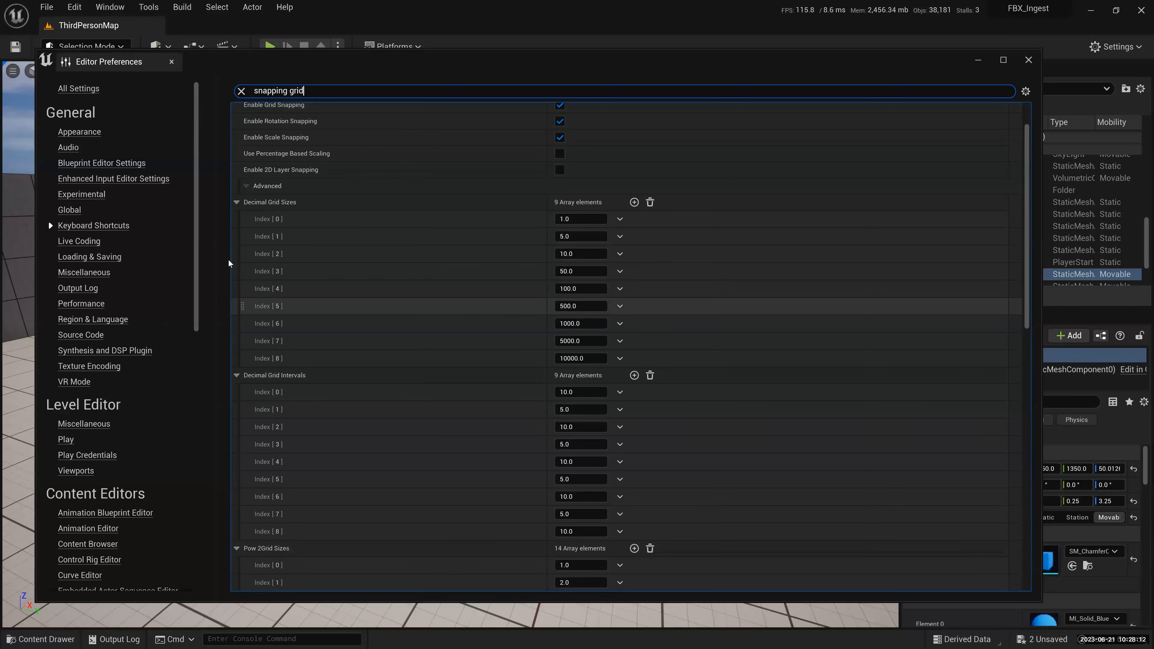
scroll(451, 282, "up", 1)
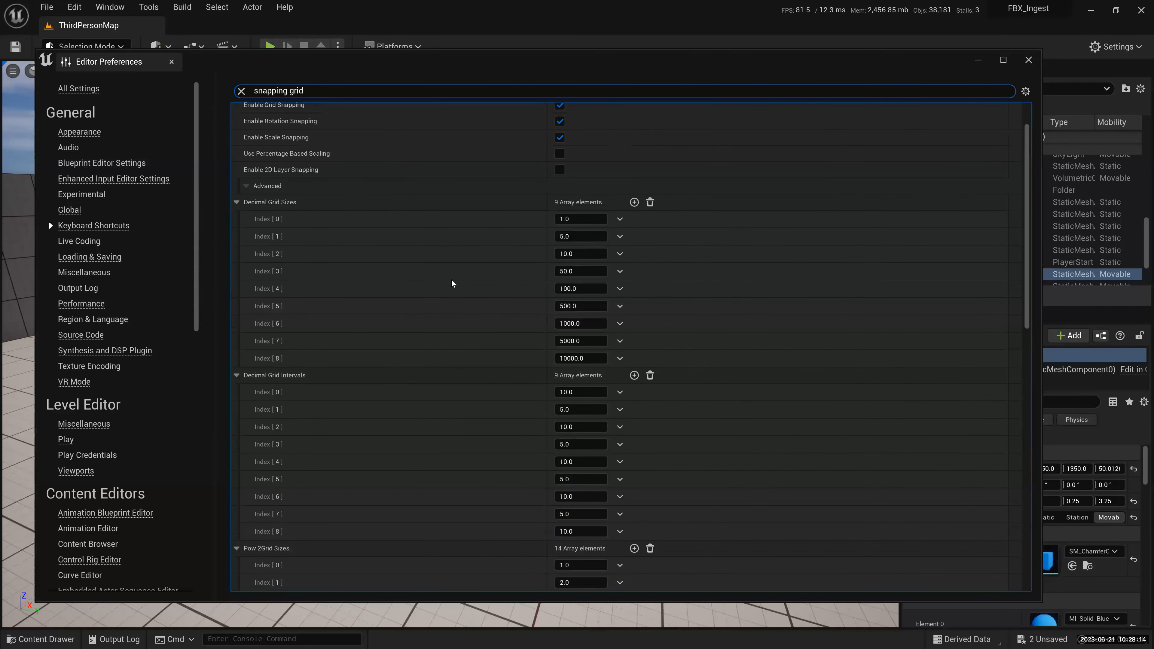
scroll(452, 282, "down", 2)
scroll(453, 283, "up", 4)
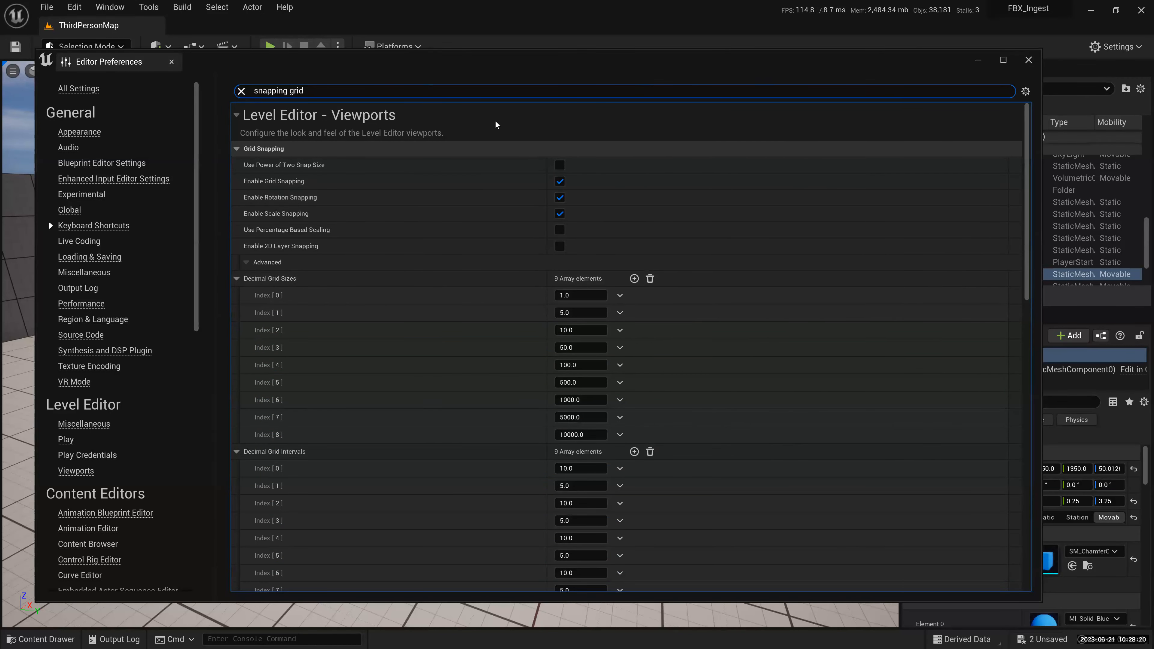
left_click(242, 91)
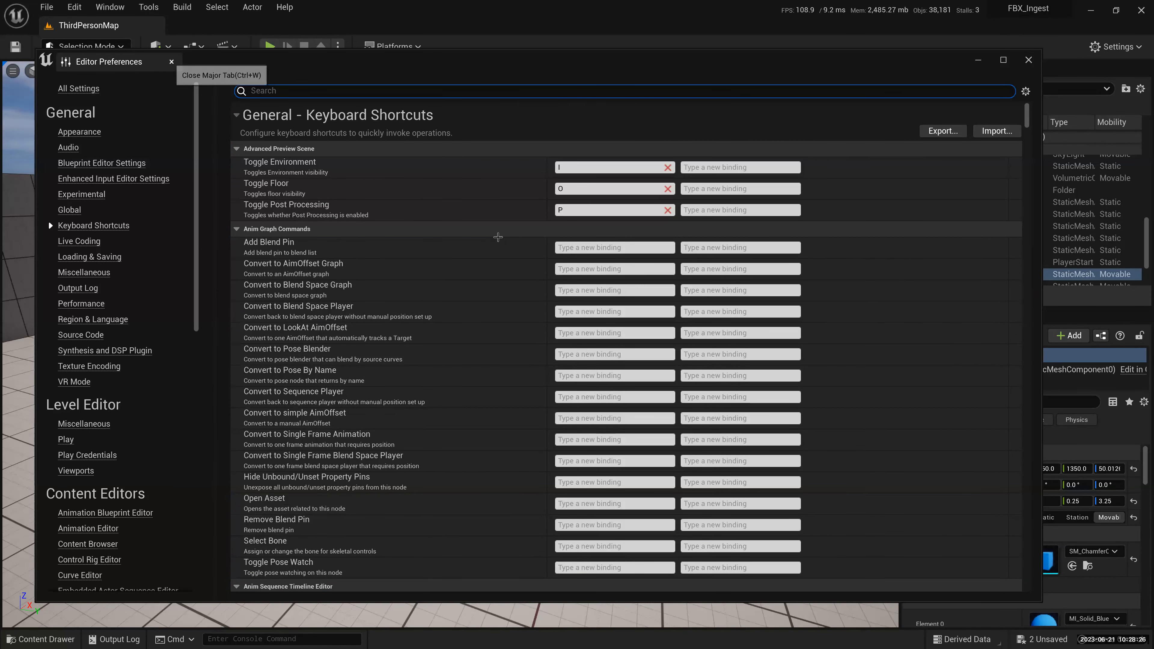
key("ctrl+w")
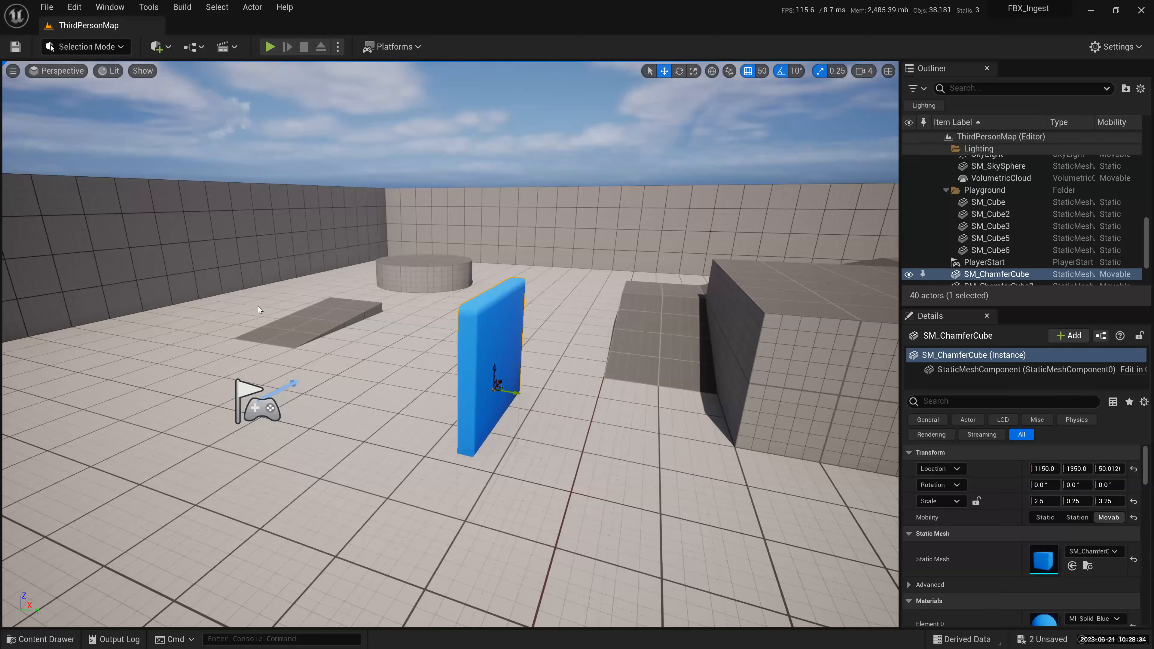
- Reopen the Editor Preferences, look through the whole list of setting categories, and close the window
key("alt+e")
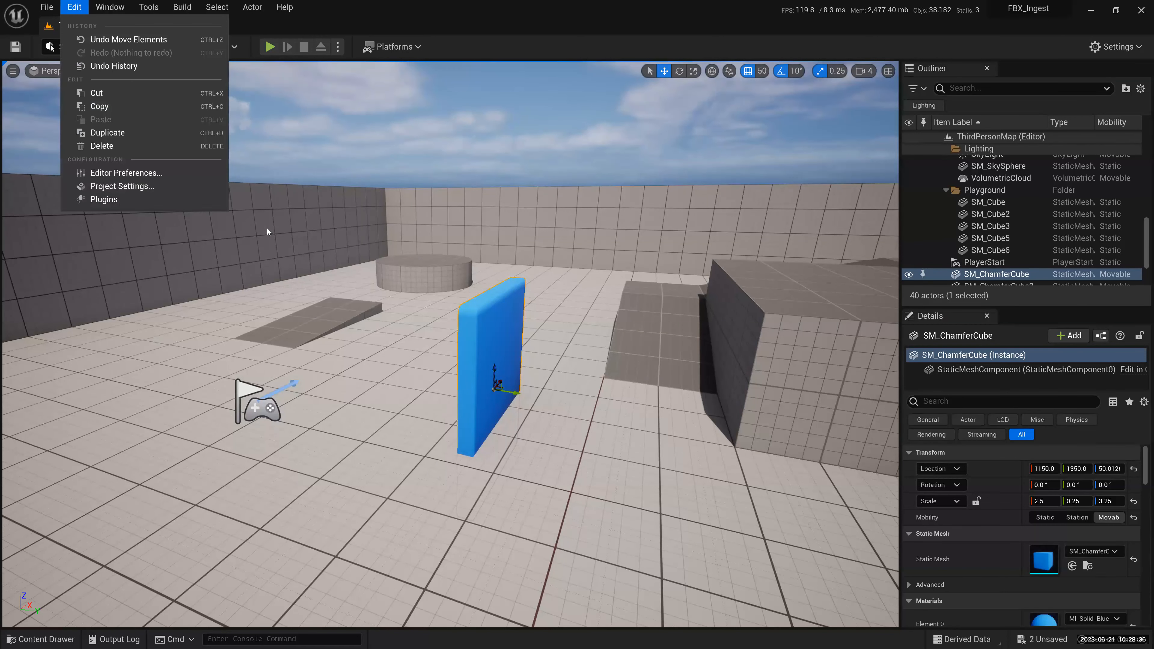
scroll(181, 295, "down", 8)
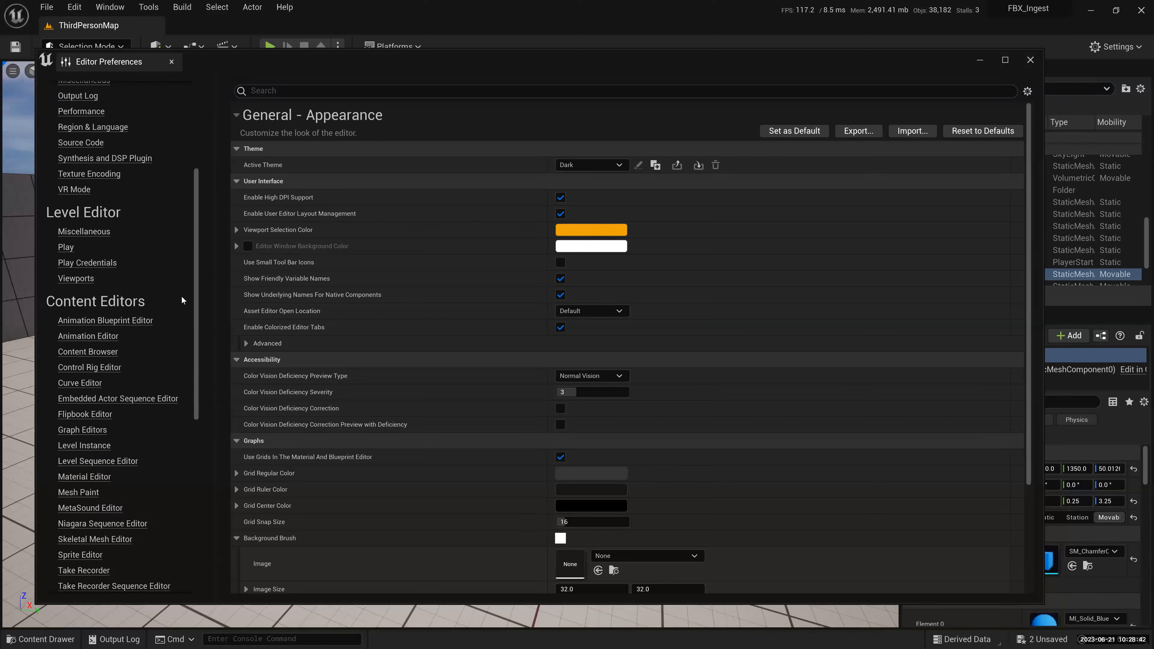
scroll(181, 300, "down", 6)
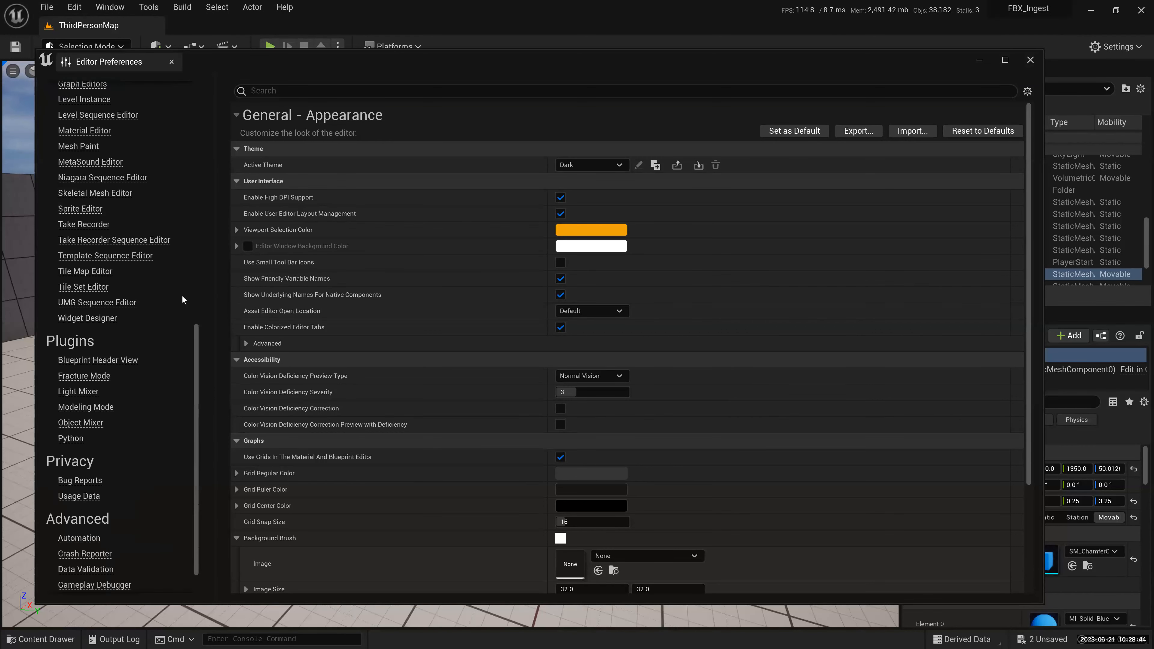
scroll(181, 297, "up", 9)
scroll(181, 297, "up", 5)
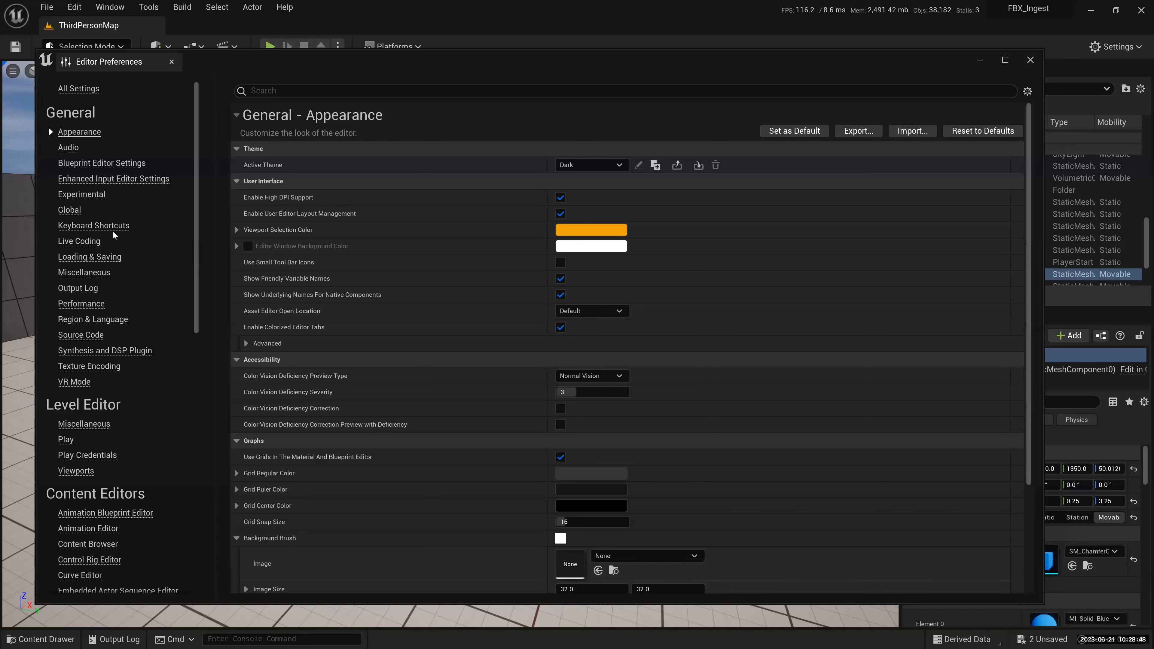
left_click(1030, 60)
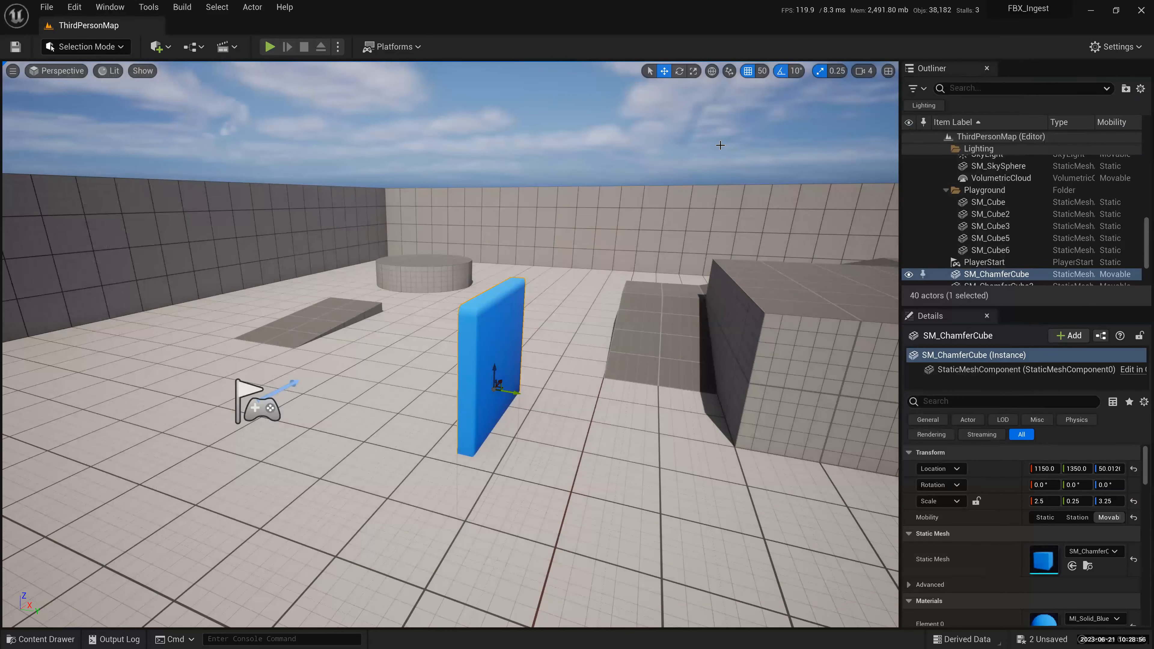
- Examine the visibility commands and their shortcuts for the selected stretched blue cube with the screen magnified, then turn the magnifier off
key("f")
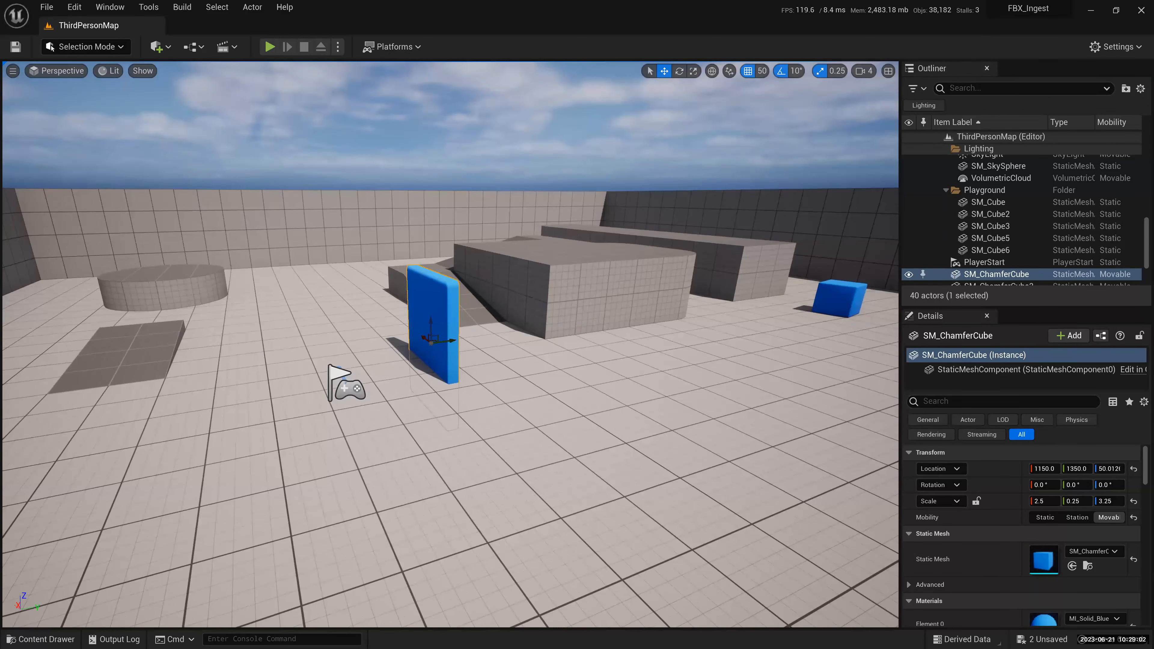
left_click_drag(450, 137, 451, 148, "alt")
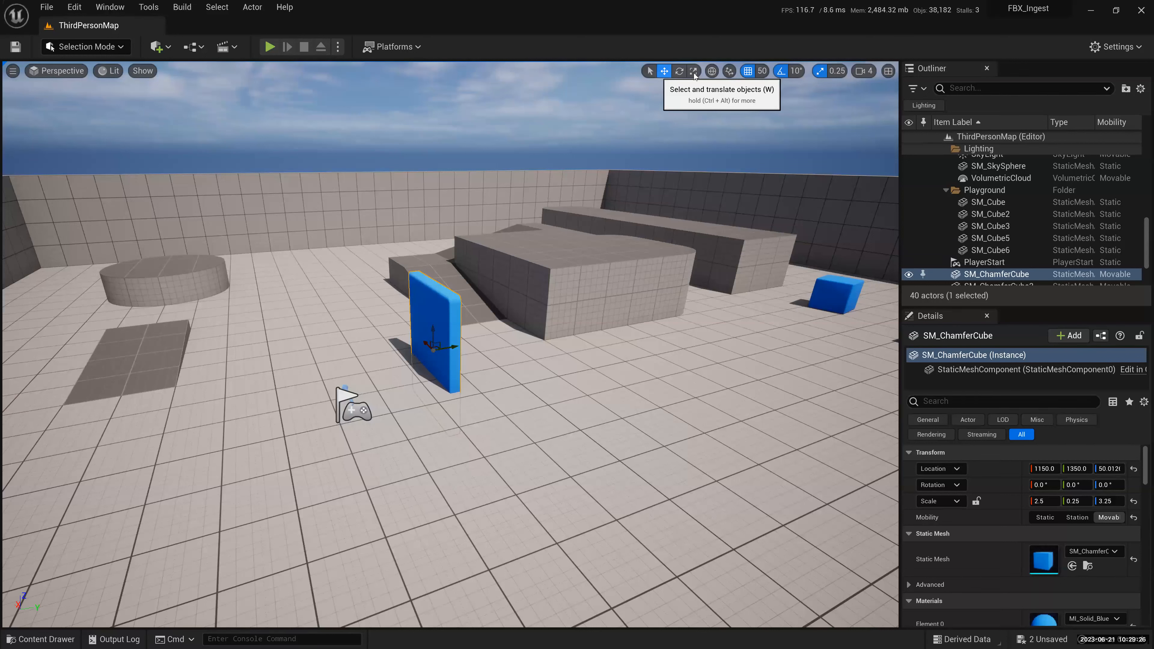
key("super+plus")
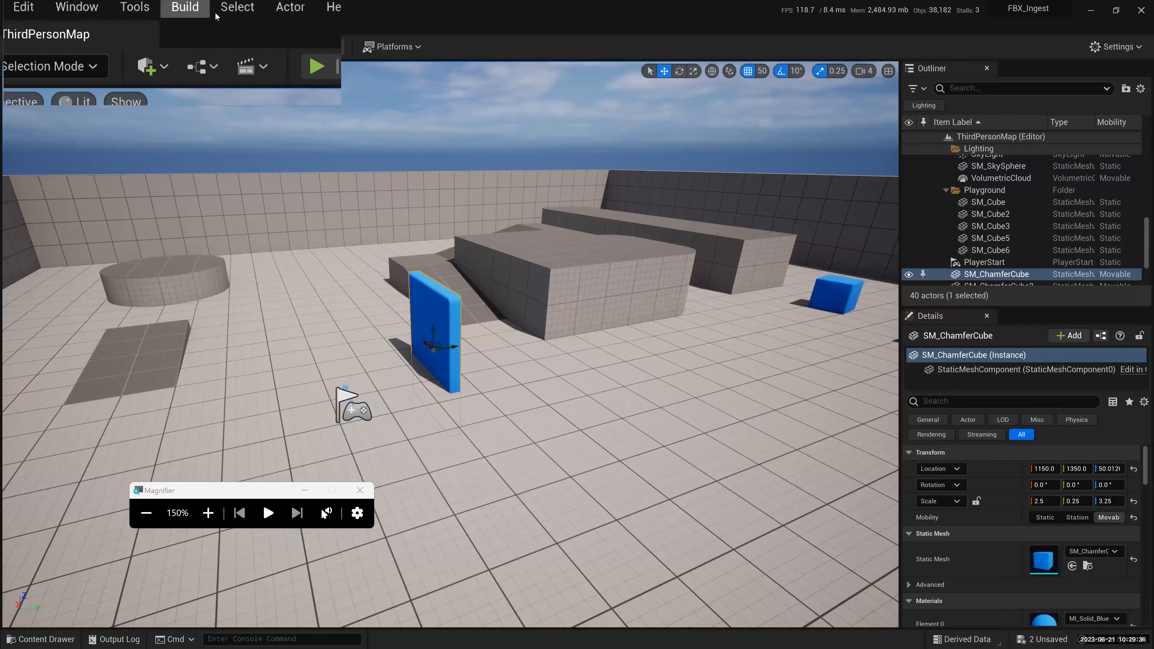
left_click(248, 7)
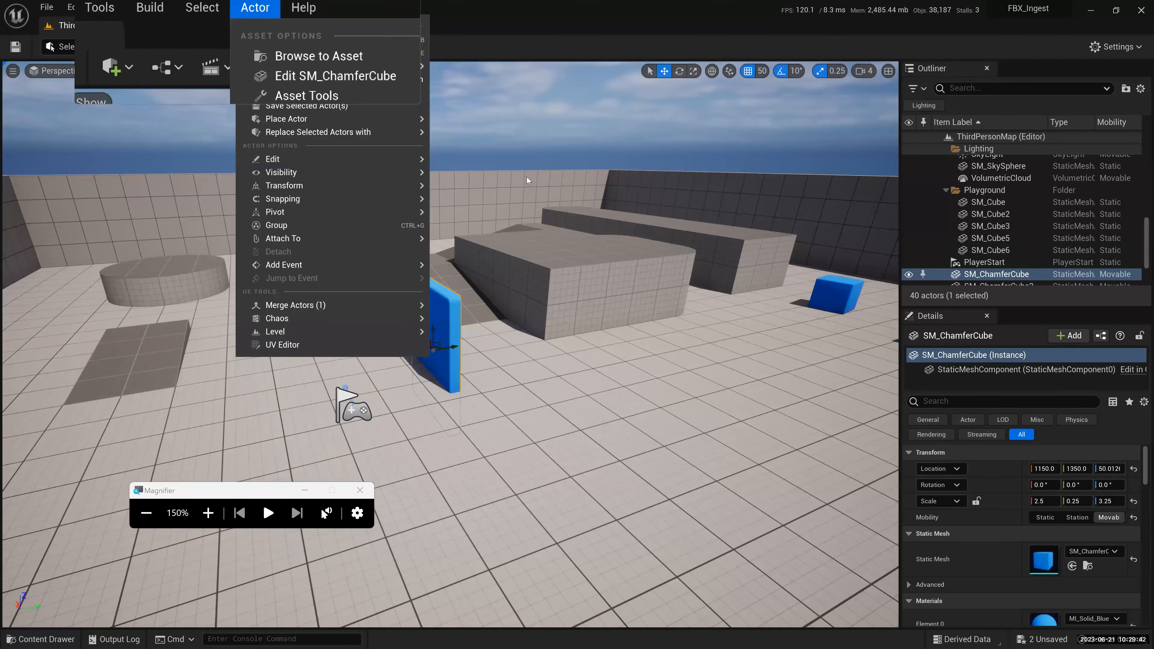
mouse_move(318, 172)
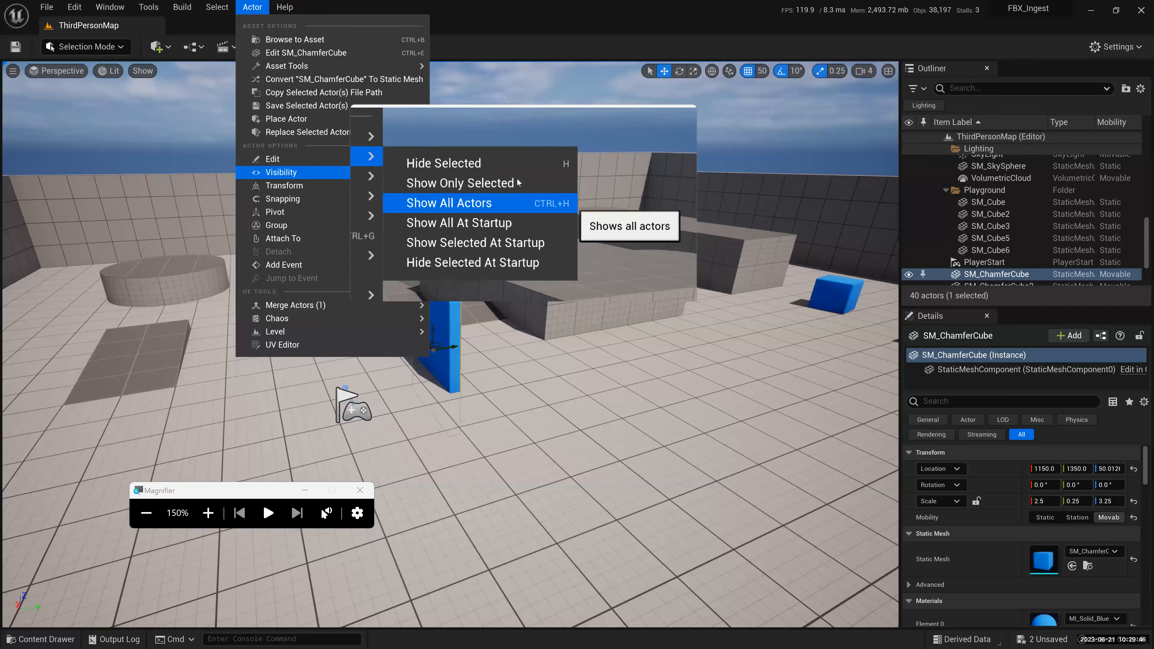
key("super+Escape")
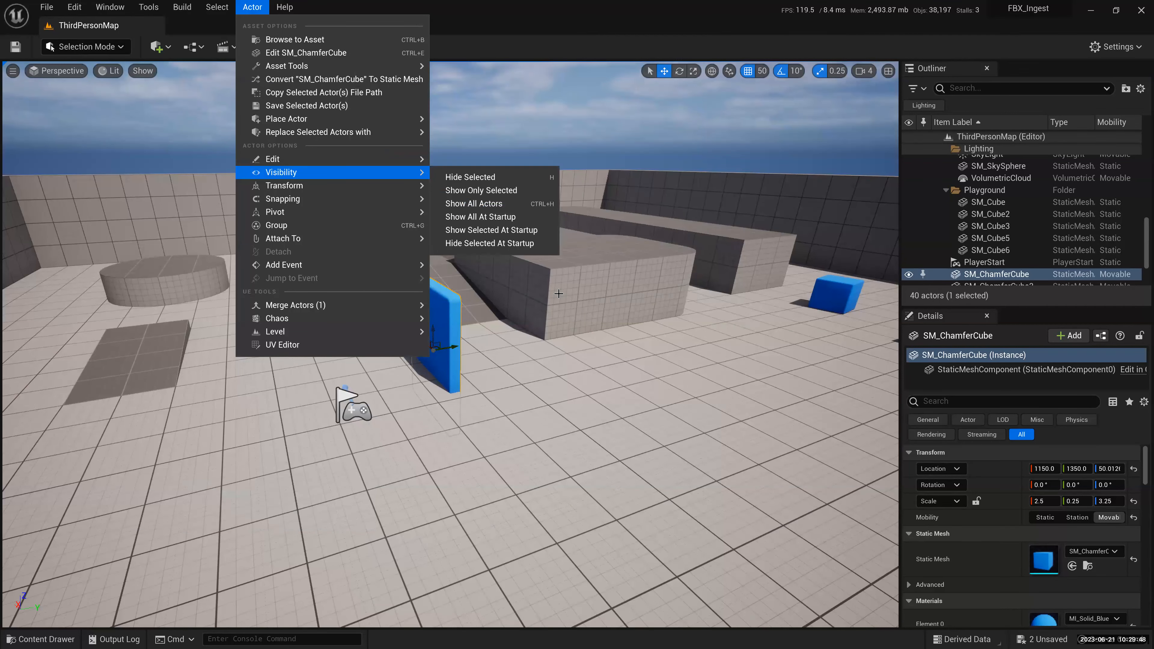
- Hide the large grey block and its ramps, and switch SM_Cube4's visibility on and off again
left_click(510, 294)
left_click(510, 294)
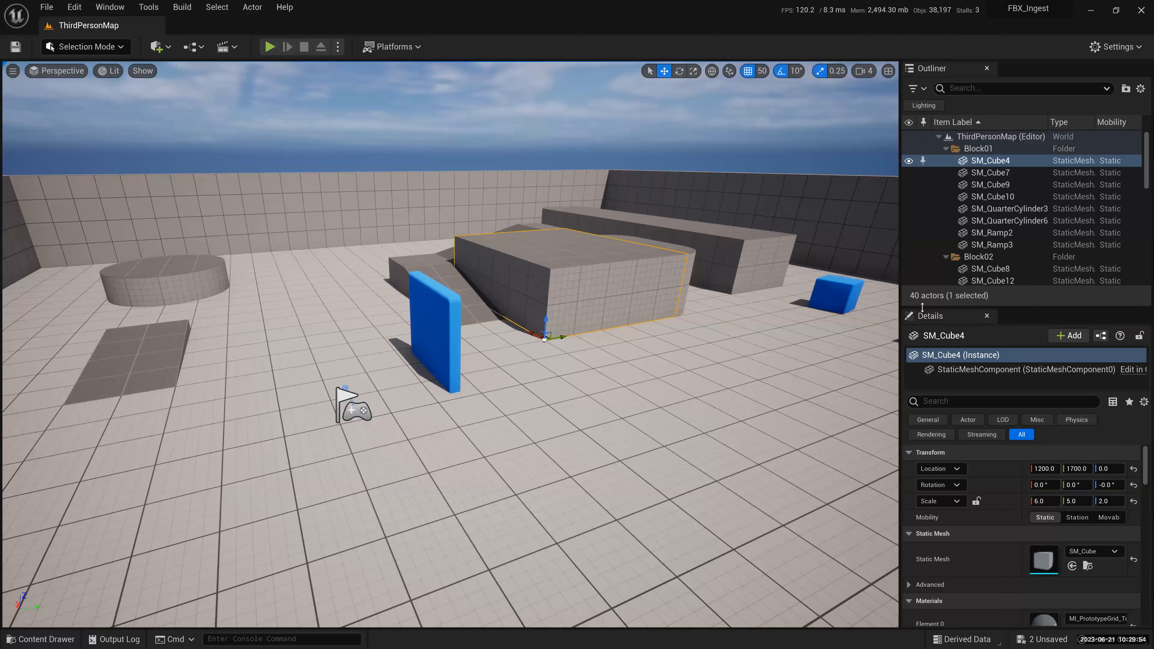
key("h")
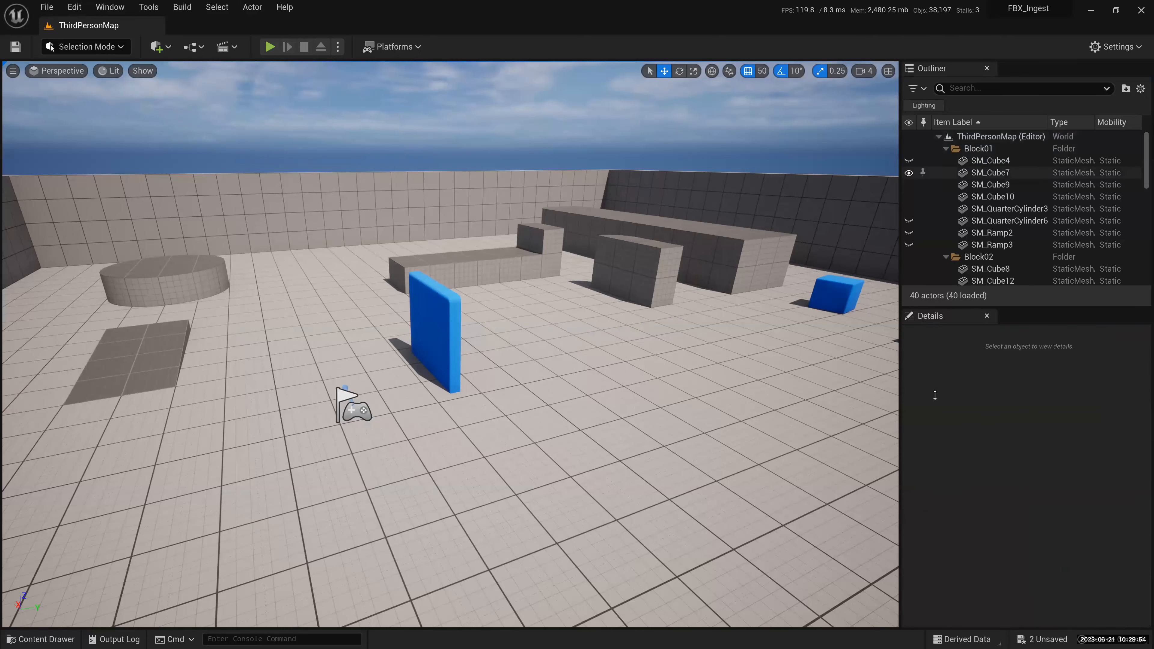
left_click(909, 161)
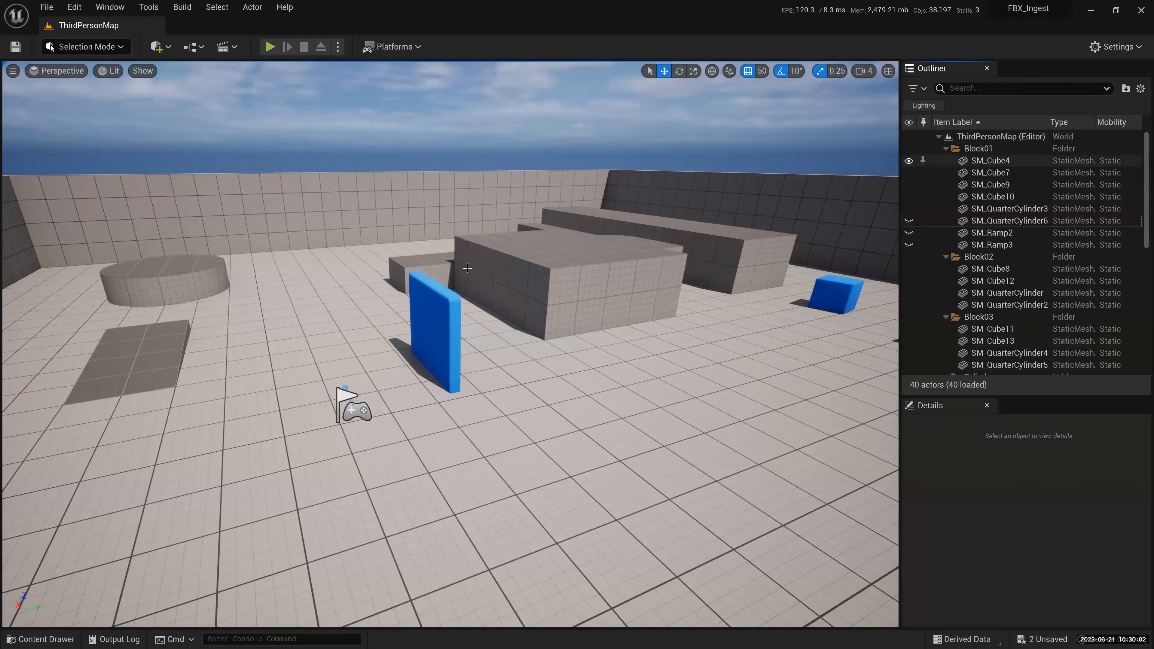
left_click(909, 161)
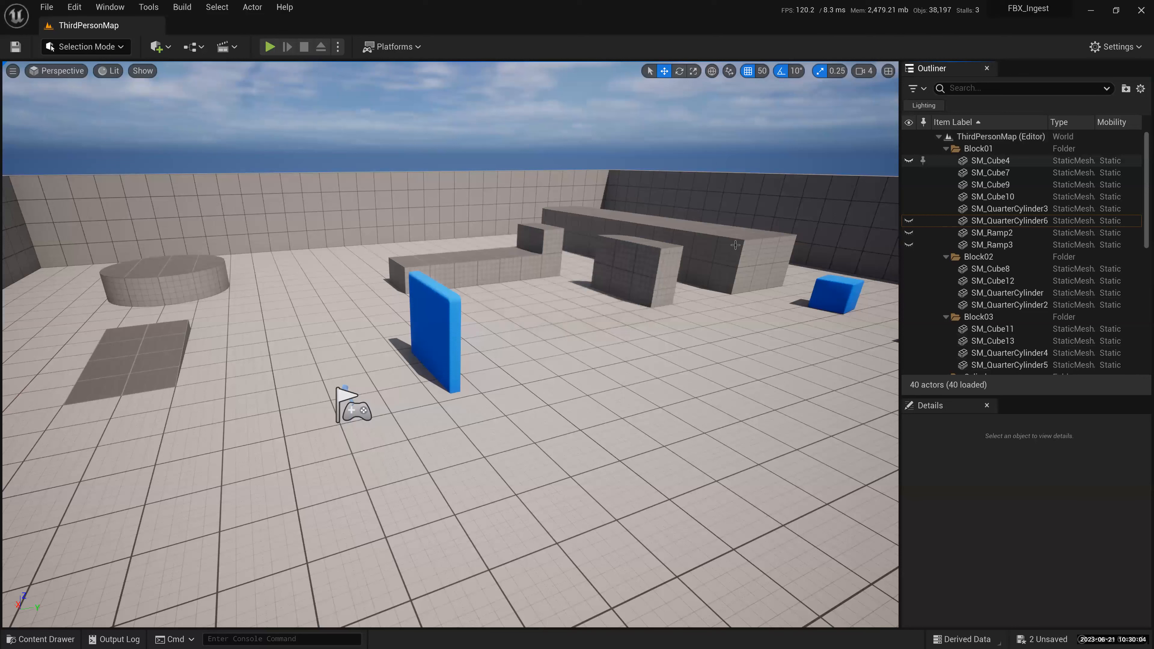
- Hide further blocks and the stretched blue cube as well, then show all actors again
left_click(735, 245, "ctrl")
key("h")
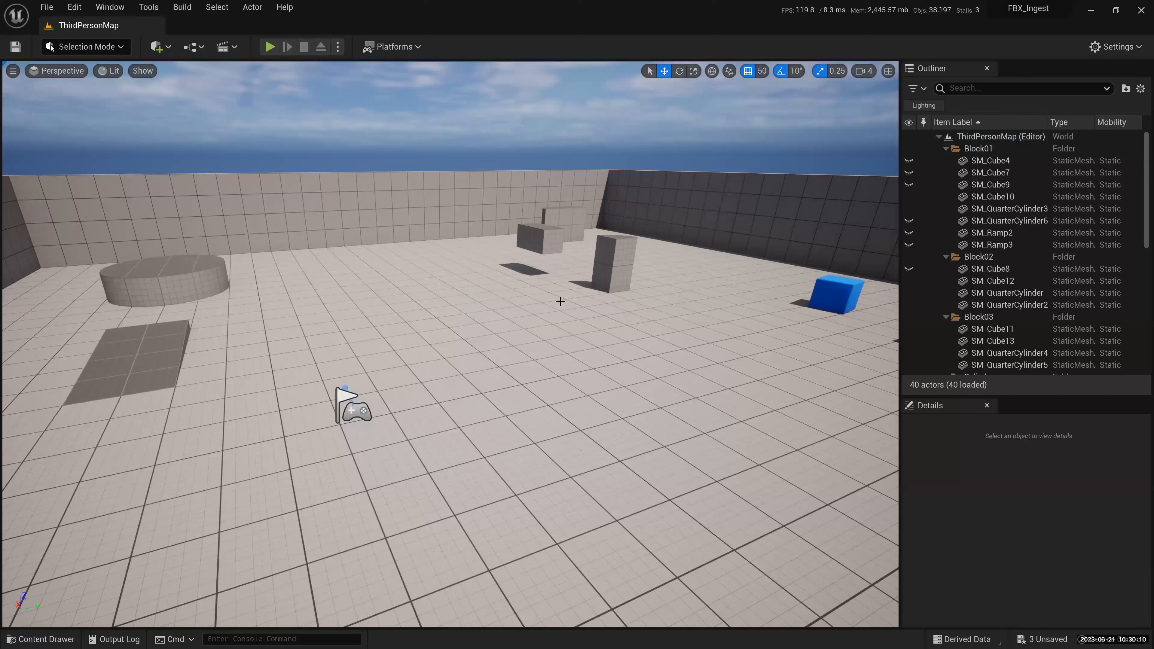
key("ctrl+h")
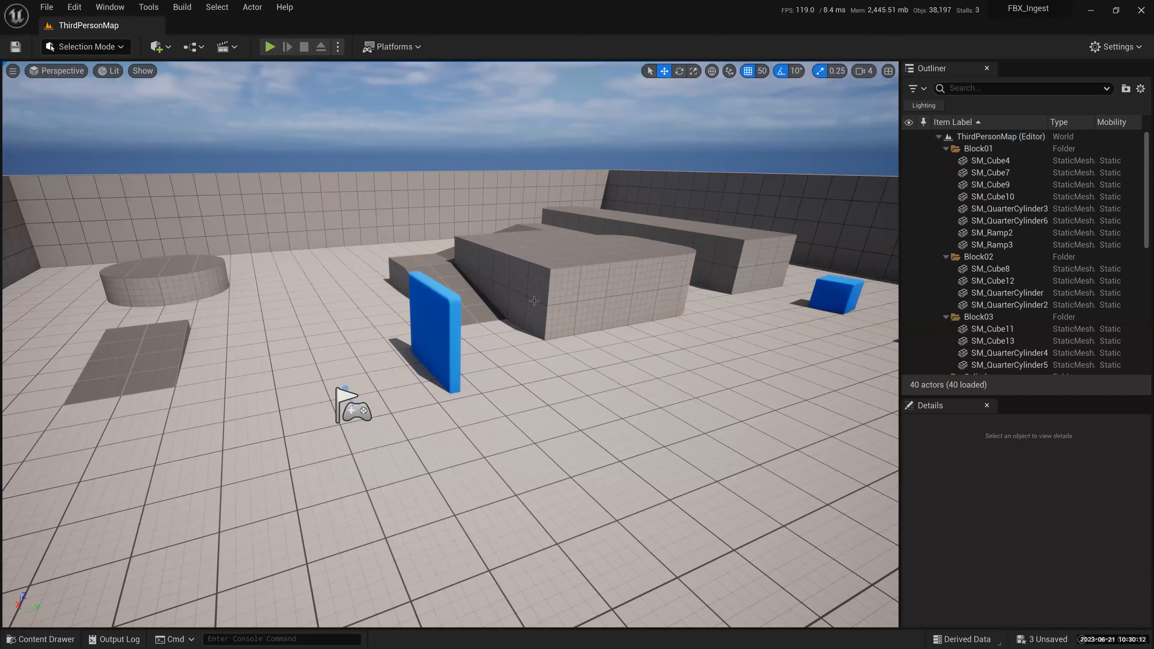
- Look at the edit and visibility commands available for the selected block SM_Cube4
left_click(253, 7)
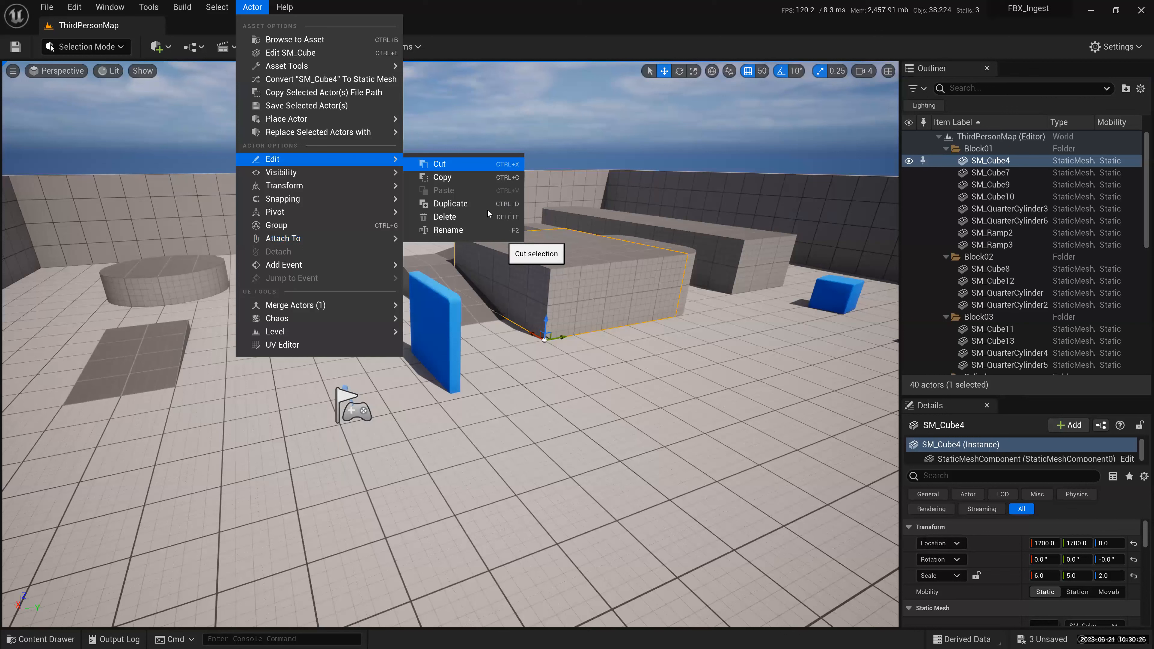
mouse_move(354, 172)
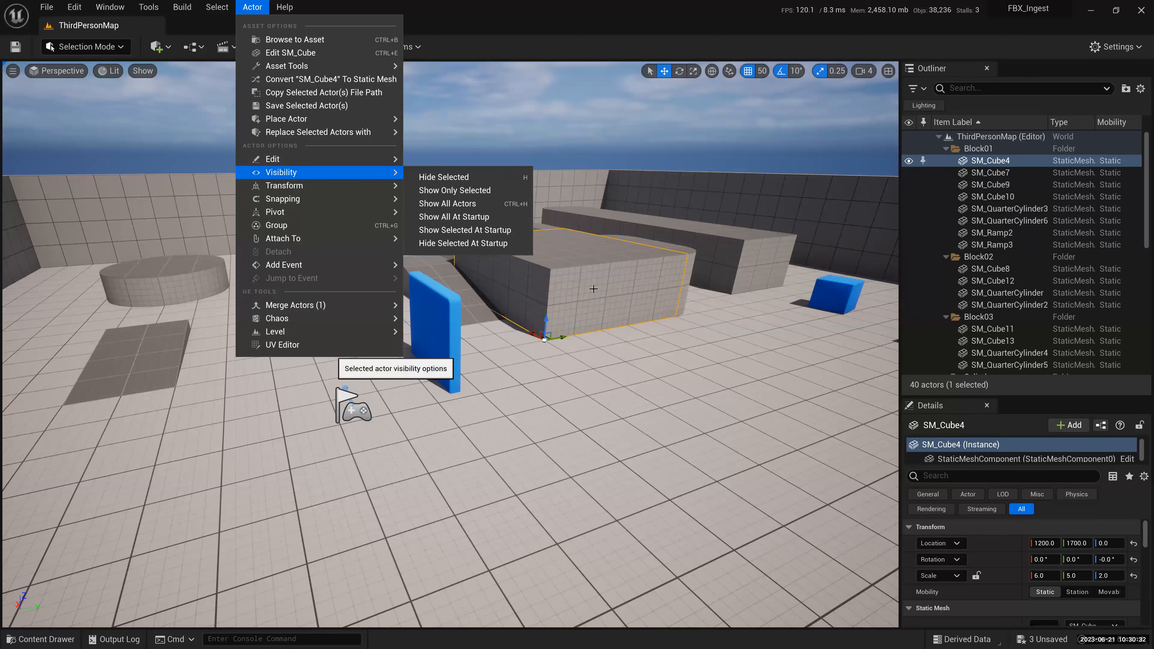
left_click(253, 9)
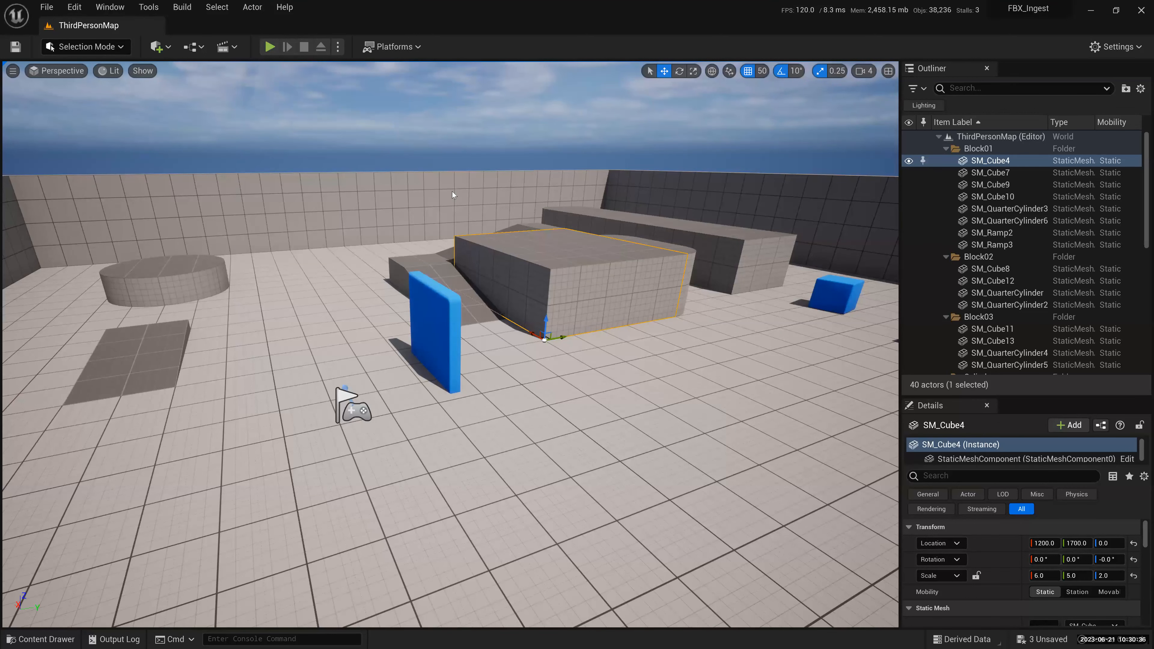
- Undo the selection of SM_Cube4 to get back to the stretched blue cube SM_ChamferCube
key("shift+h")
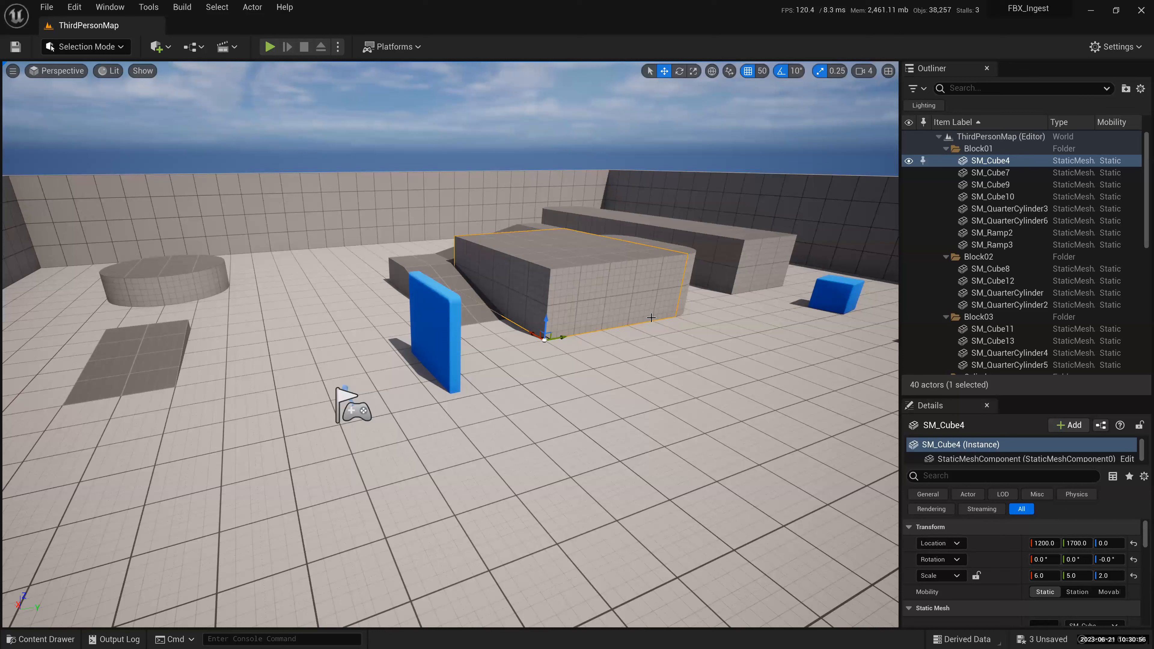
key("ctrl+z")
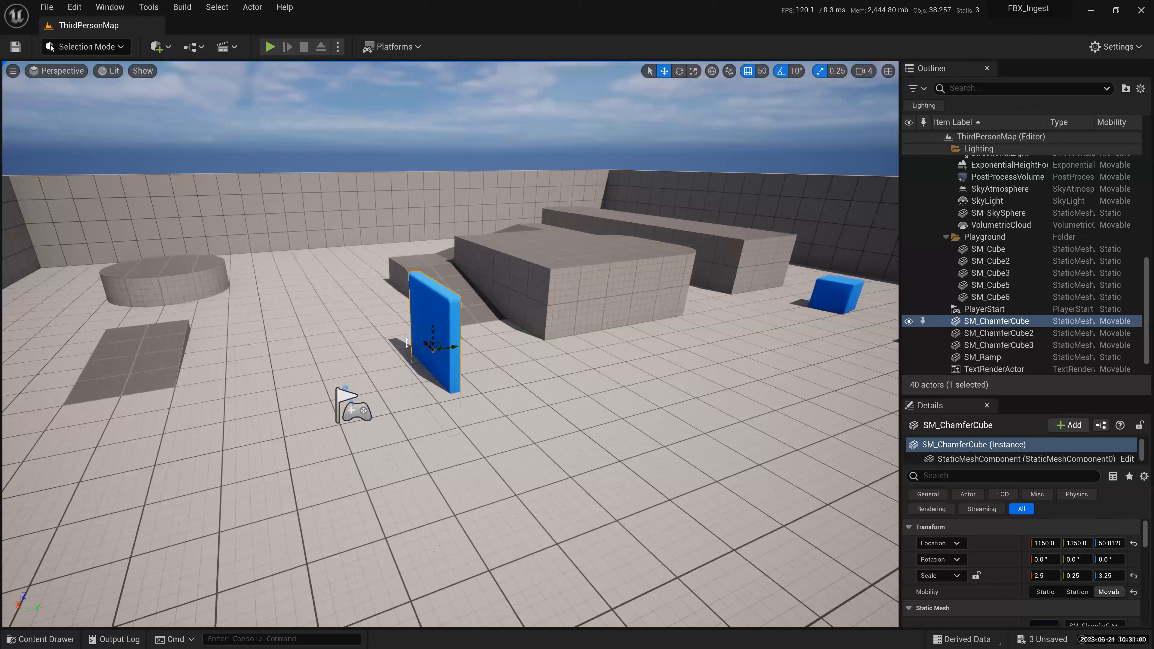
- Open the content drawer and reduce its height to about a quarter of the window
key("ctrl+space")
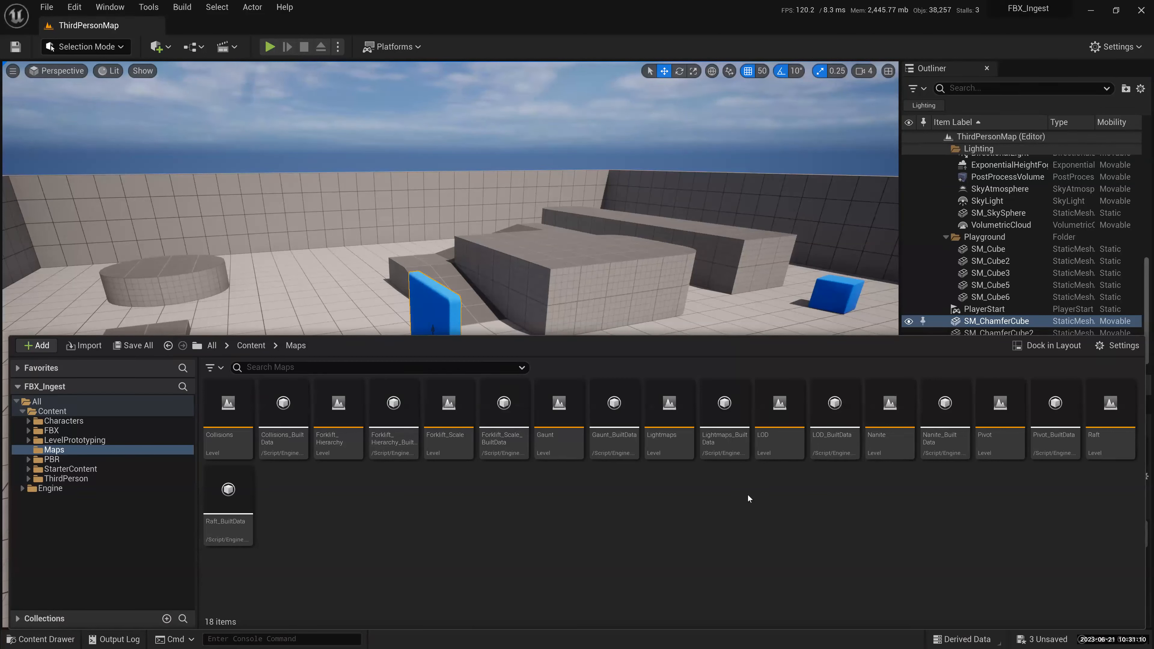
left_click_drag(629, 386, 659, 473)
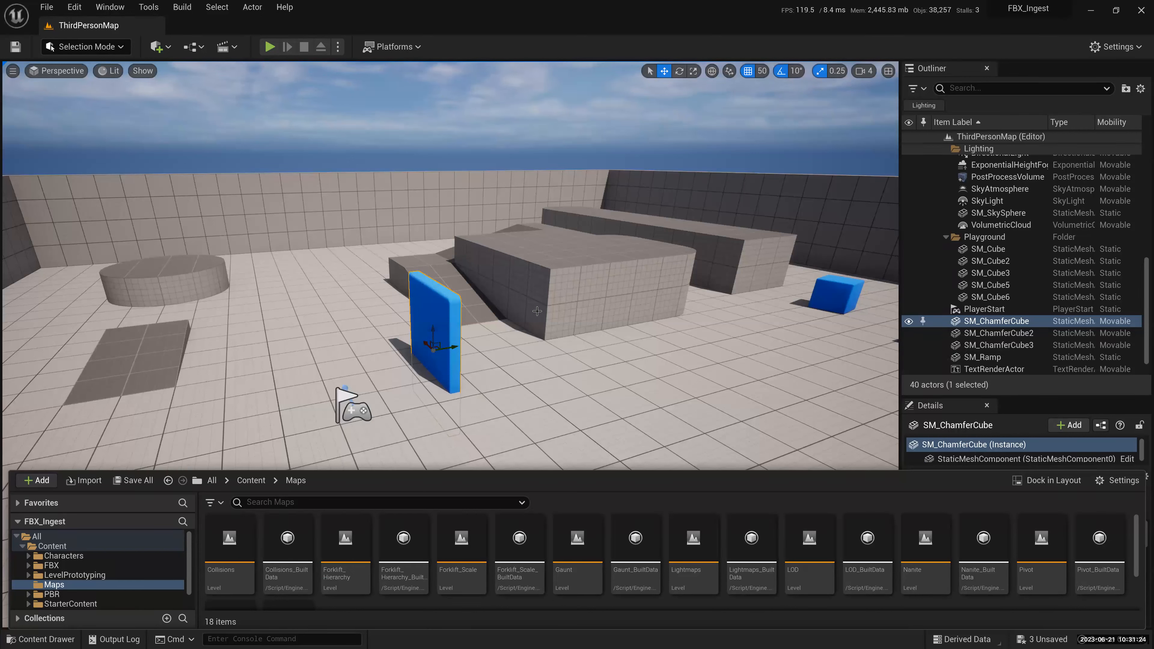
- Look through the snapping and grouping commands available for the selected blue cube SM_ChamferCube
left_click(252, 7)
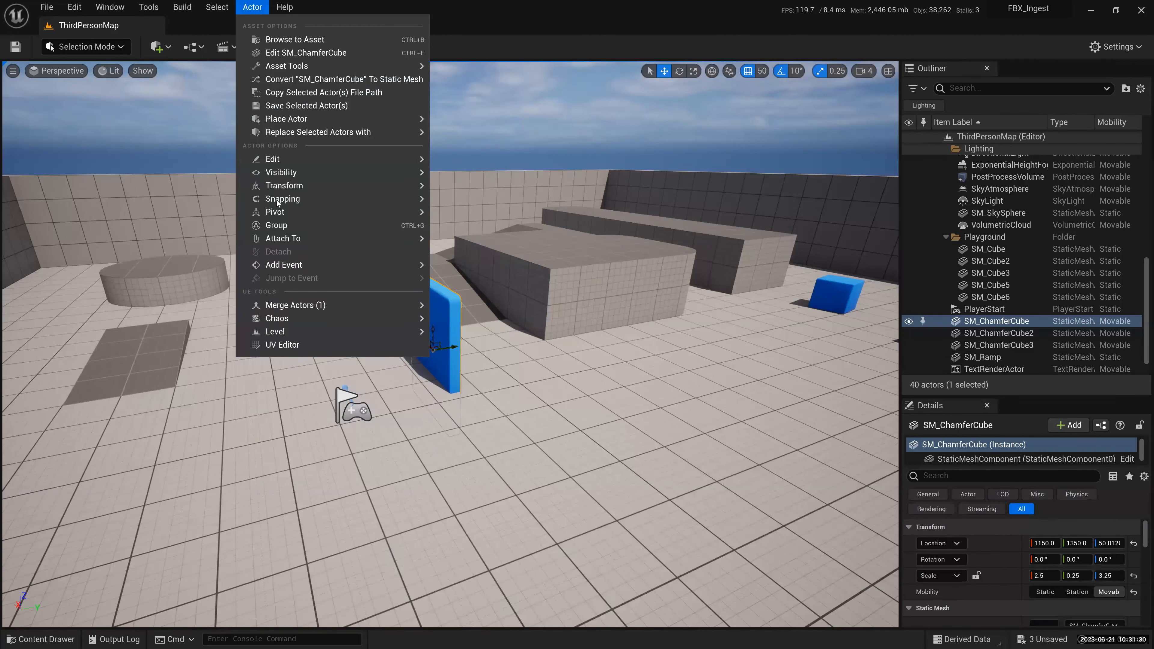
mouse_move(278, 200)
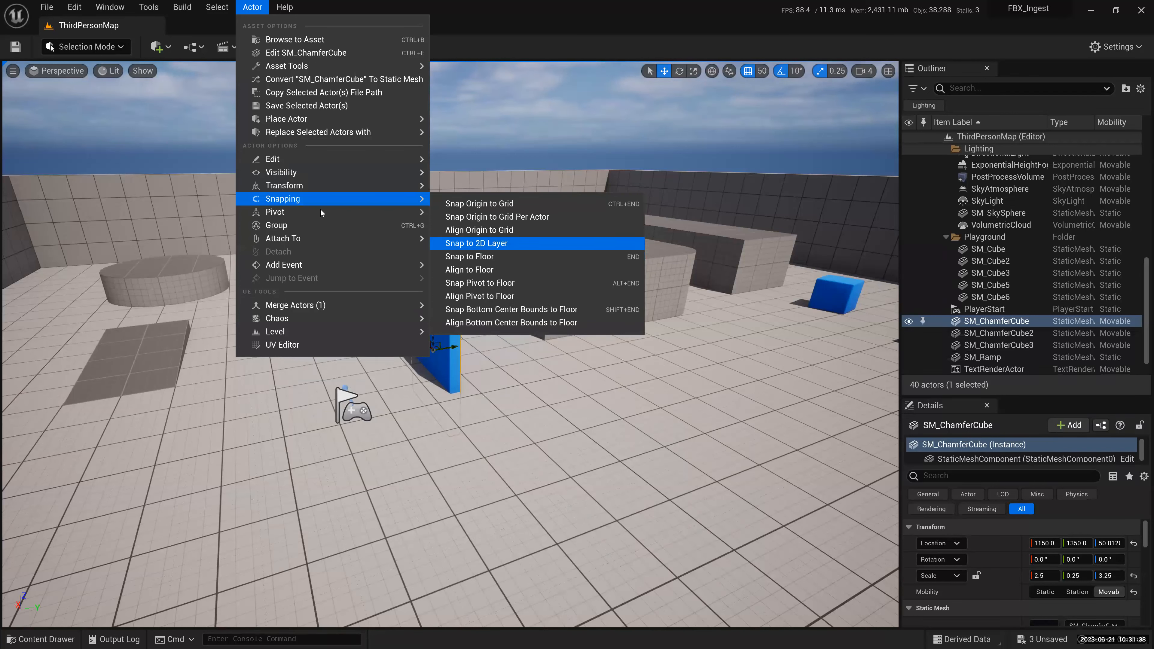
mouse_move(320, 210)
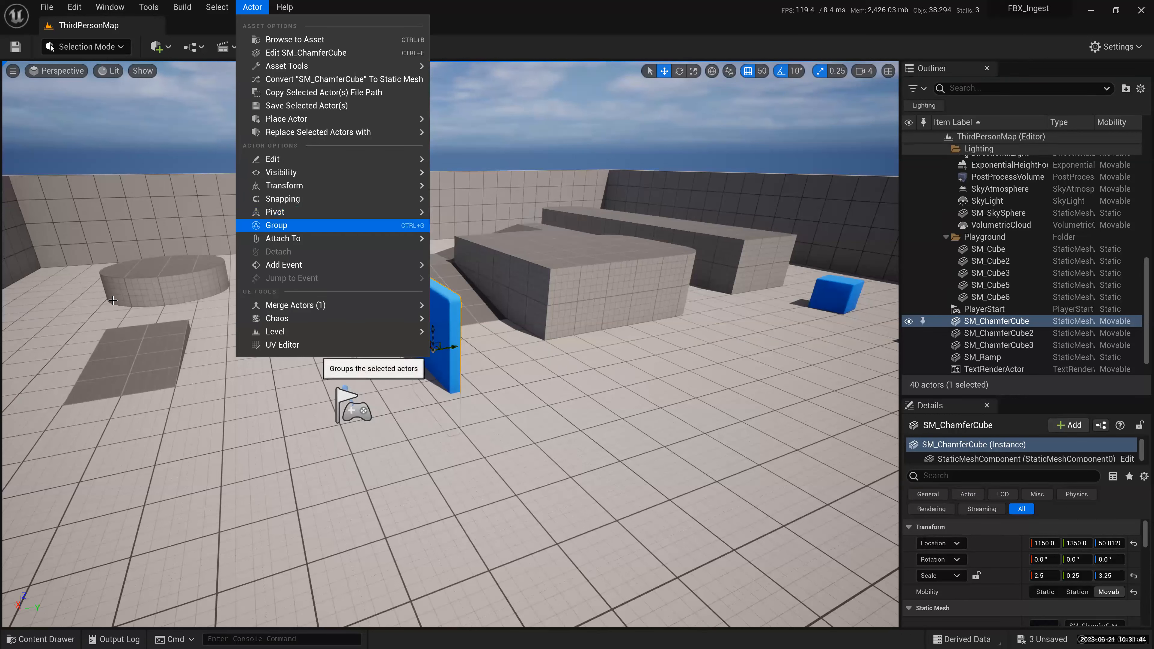
- Focus the view on the round platform and group its four SM_QuarterCylinder pieces
left_click(195, 289)
key("f")
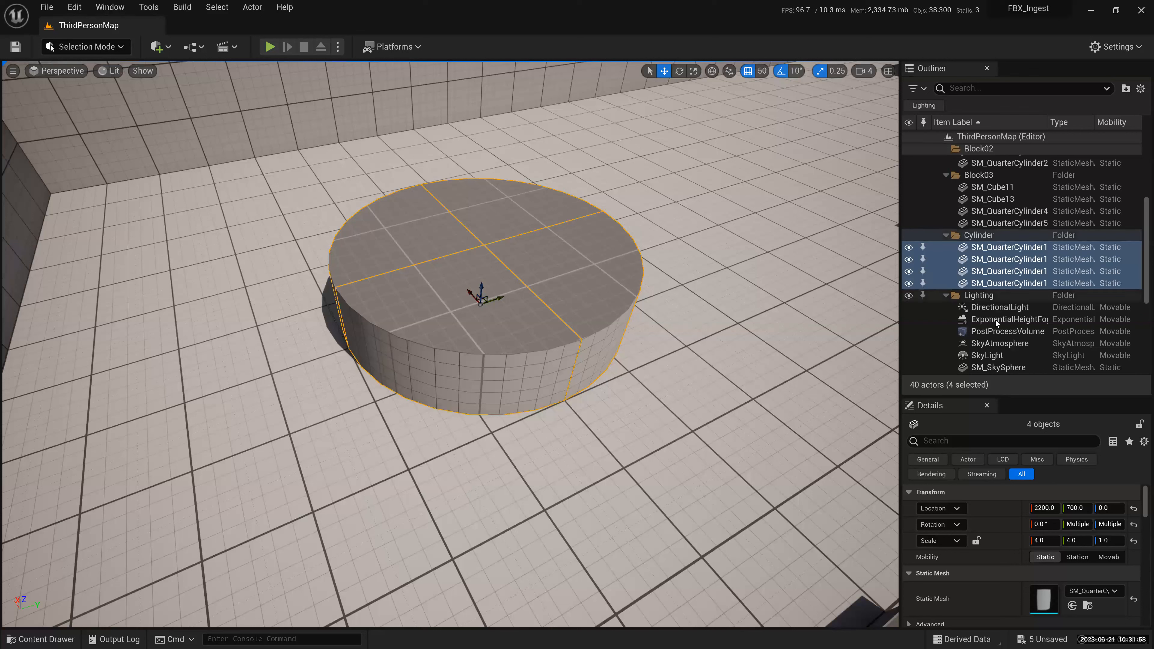
key("ctrl+g")
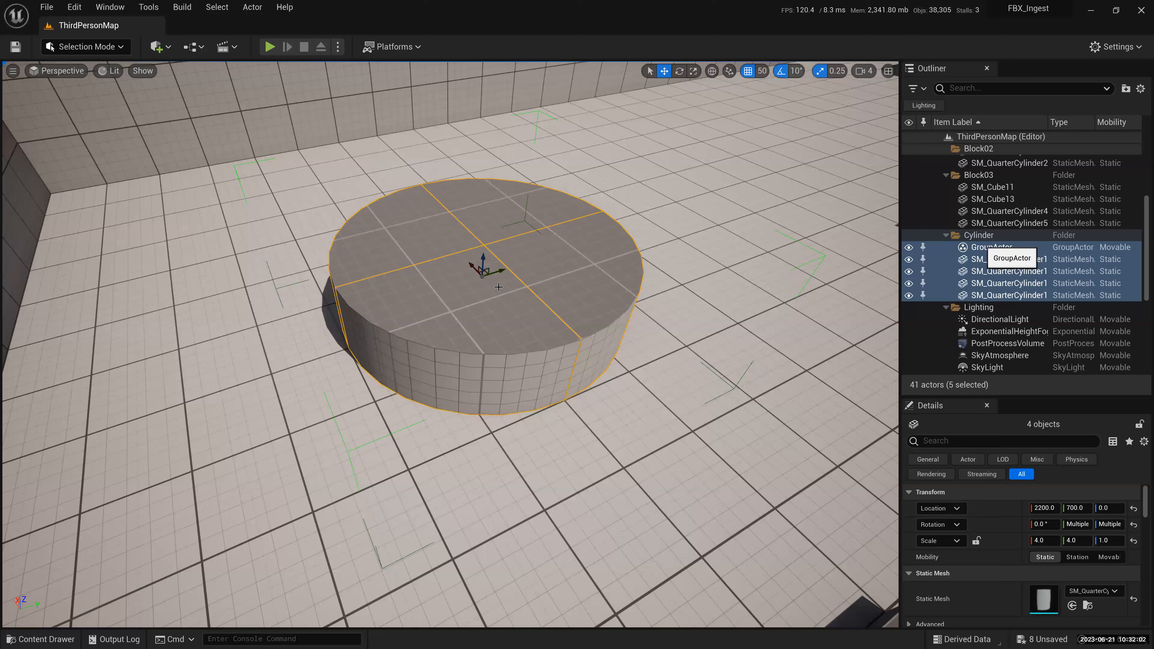
left_click(991, 271)
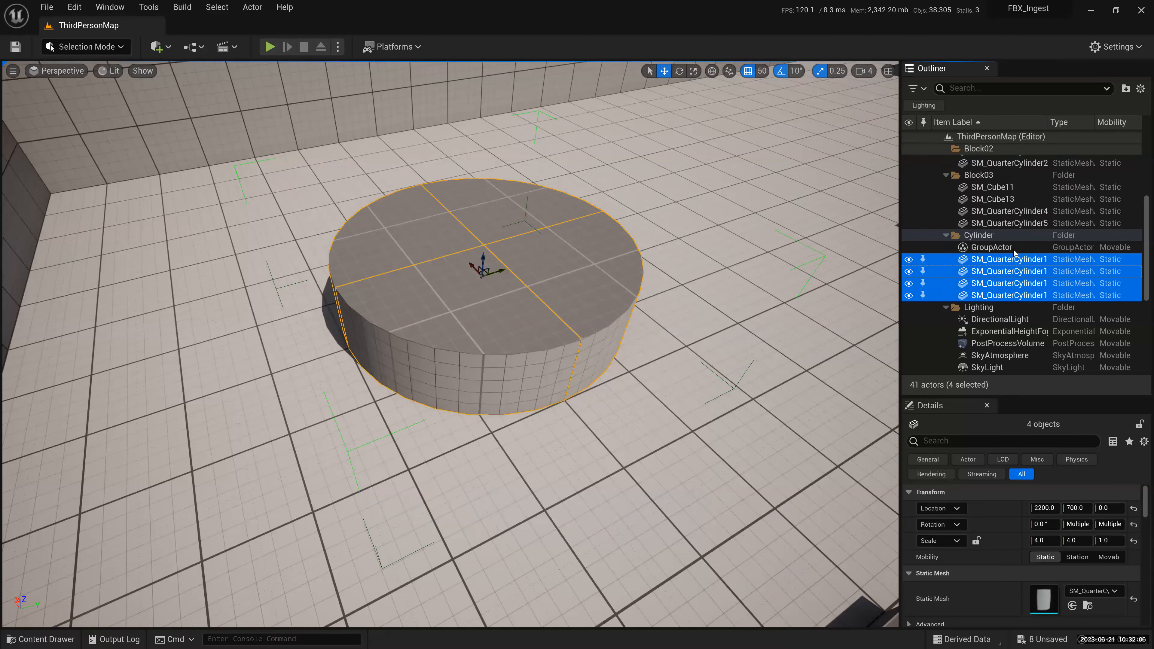
- Move the grouped round platform along the Y axis to 950, and undo the move
left_click_drag(505, 265, 621, 227)
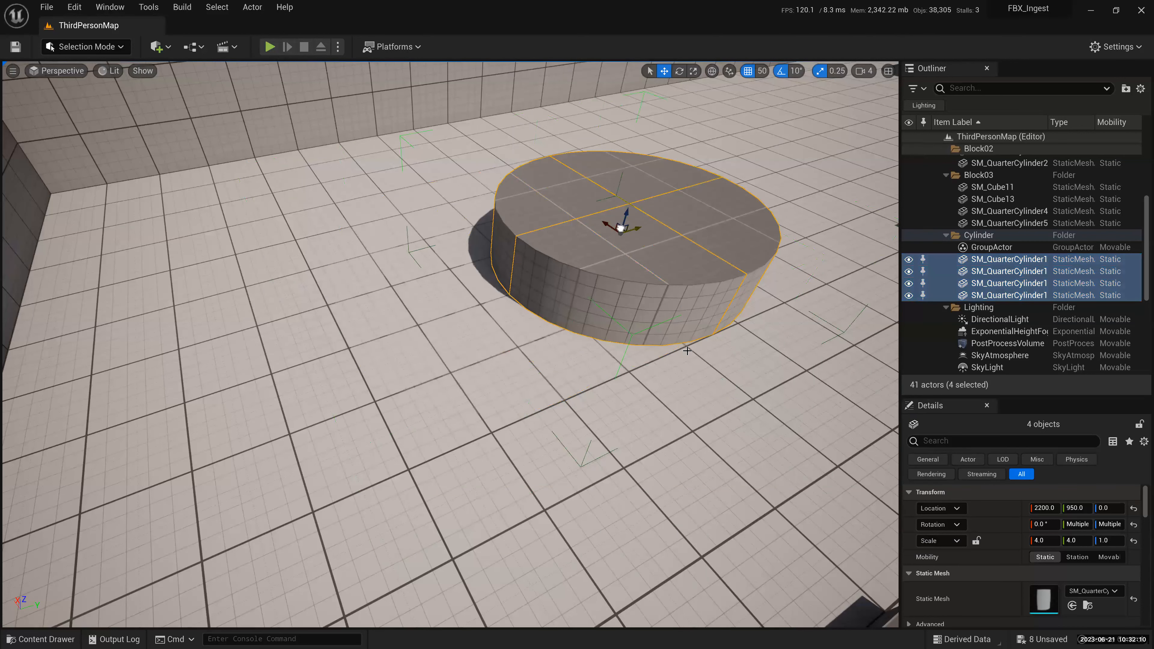
key("ctrl+z")
scroll(687, 351, "down", 2)
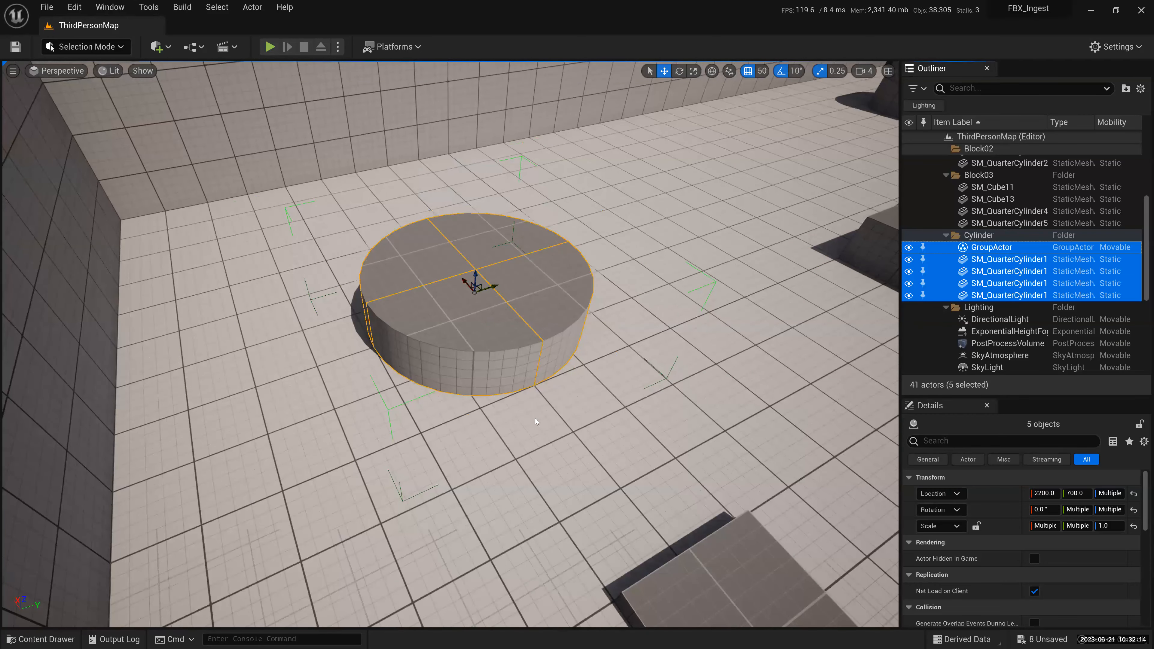
scroll(537, 427, "down", 1)
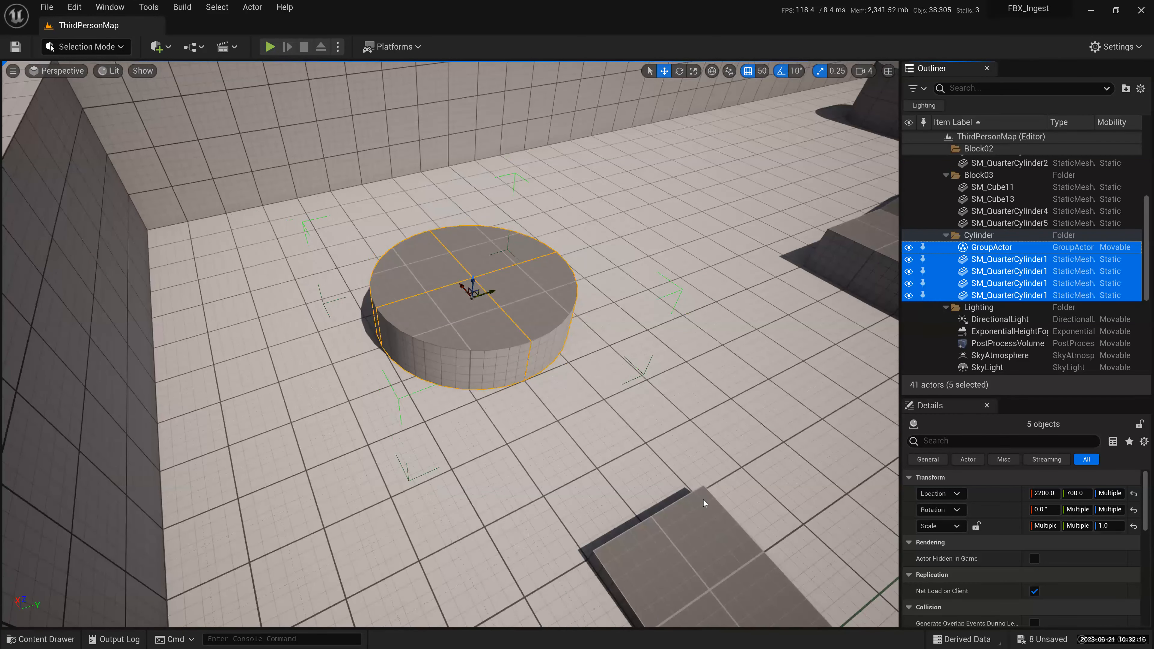
- Ungroup the round platform's pieces and select only the quarter SM_QuarterCylinder14
right_click(484, 259)
mouse_move(545, 495)
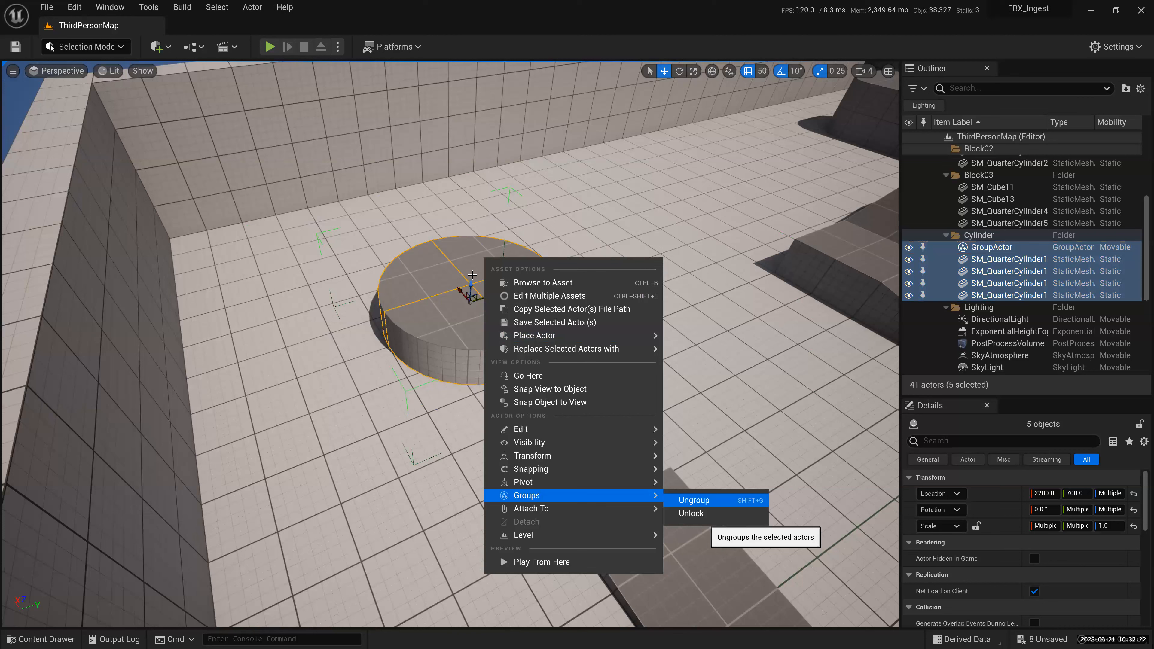
key("shift+g")
left_click(534, 257)
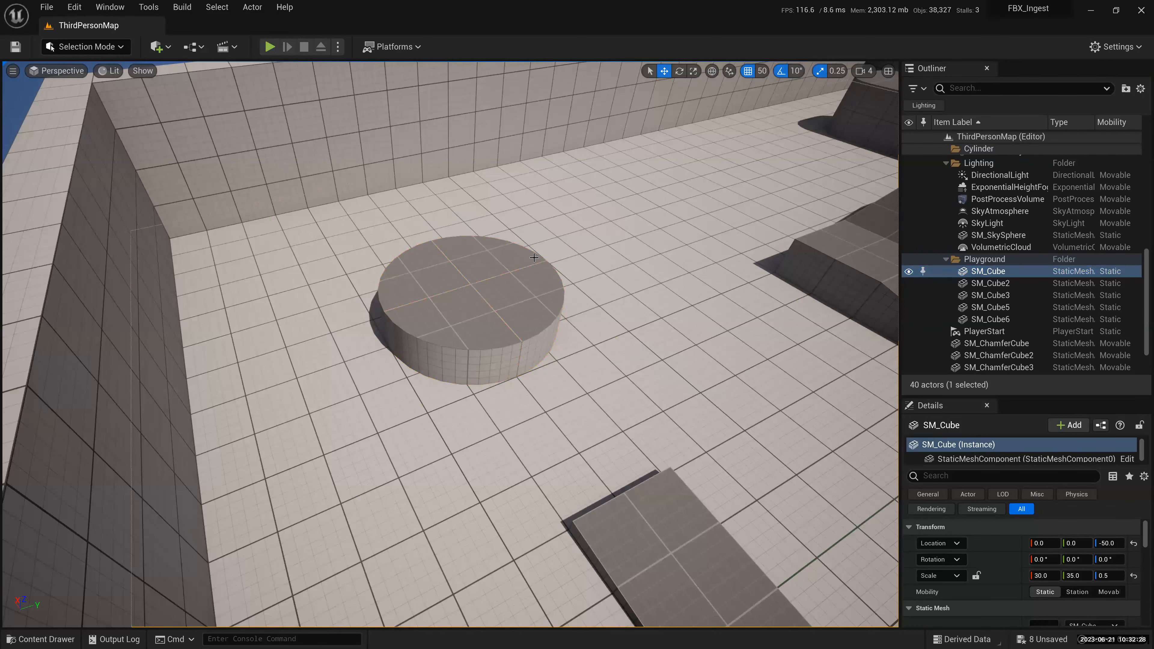
left_click(534, 257)
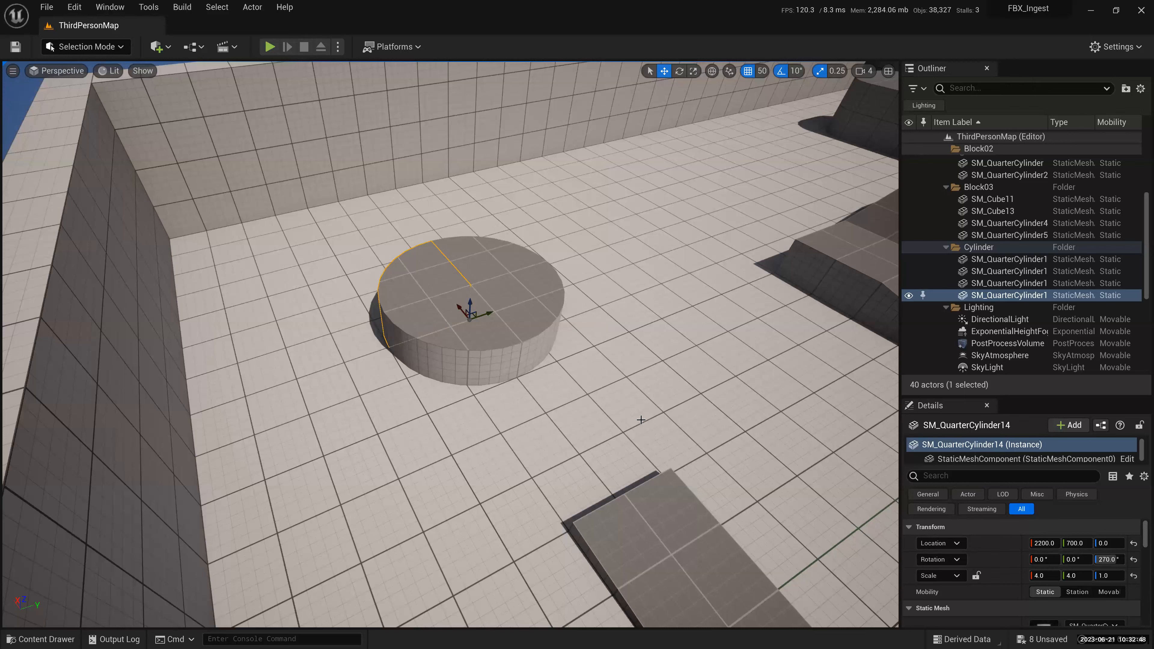
- Turn on the FPS display in the perspective viewport
key("s")
right_click_drag(641, 420, 521, 357)
key("w")
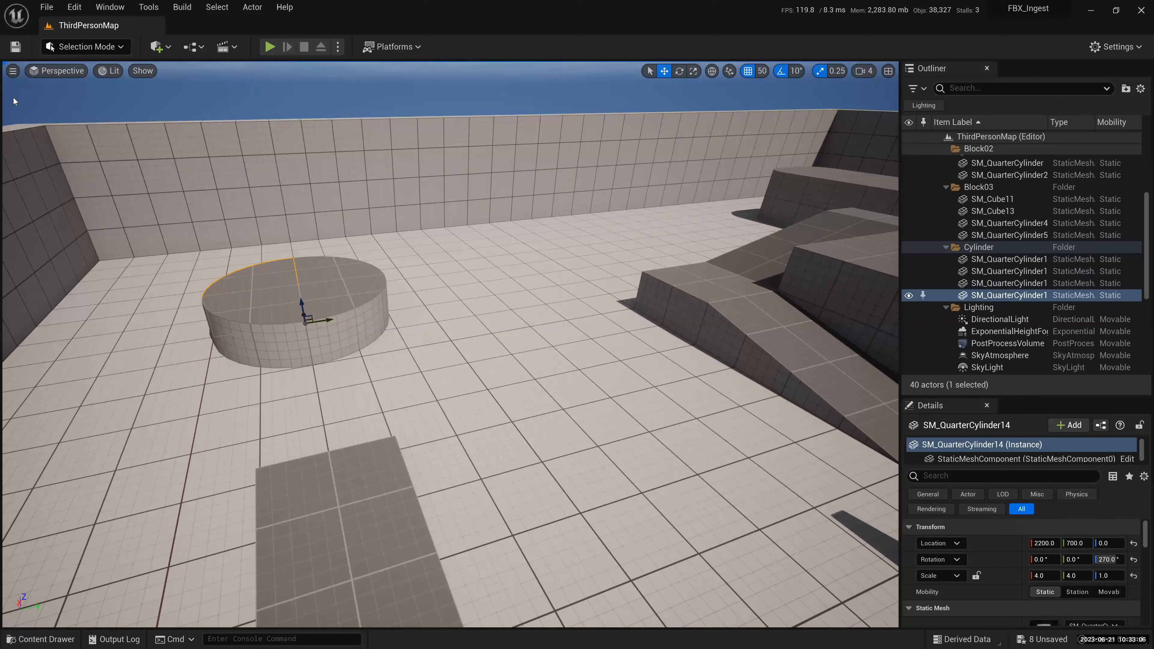
left_click(12, 71)
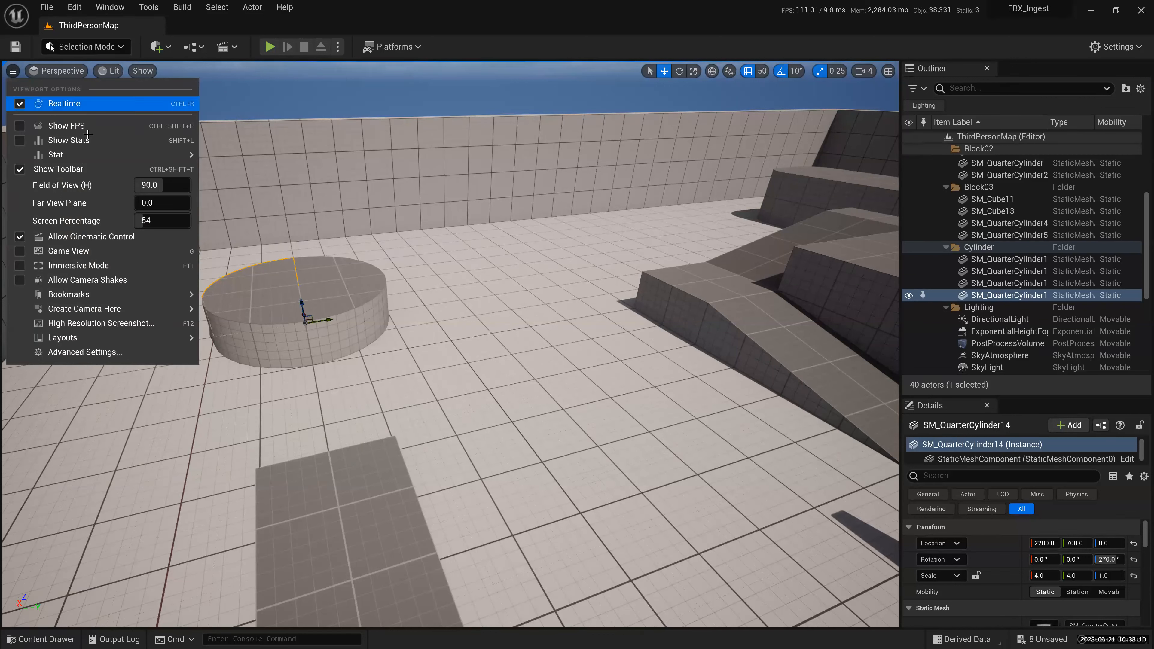
left_click(63, 126)
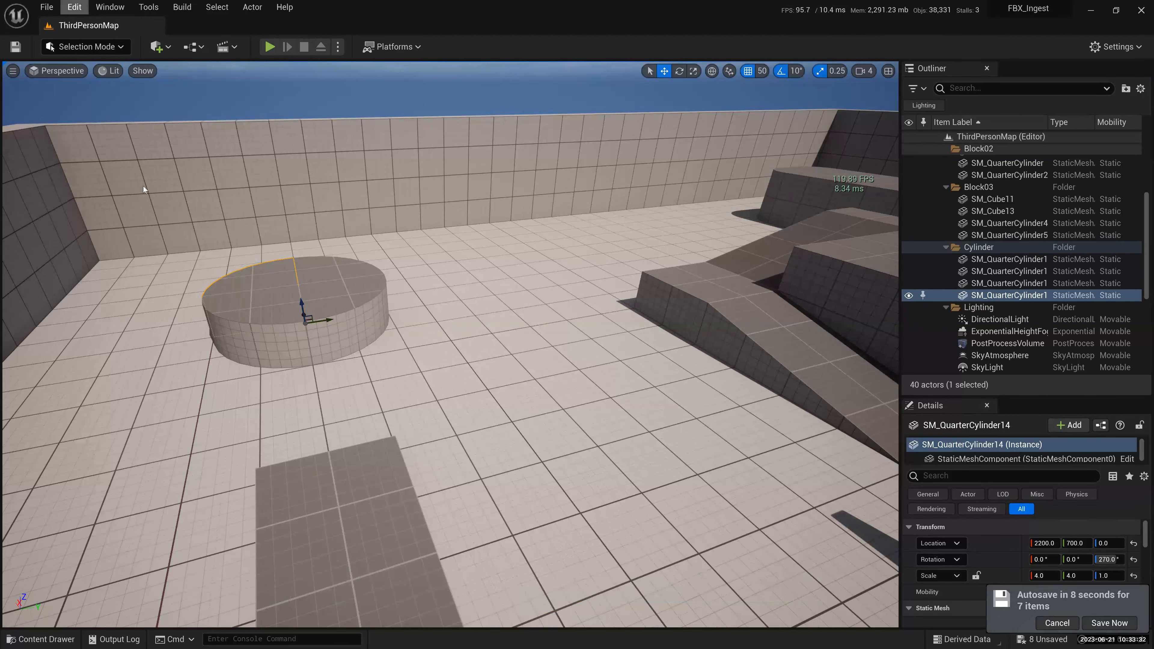
- Open the Editor Preferences, search them for "fps", and reposition the preferences window
left_click(74, 7)
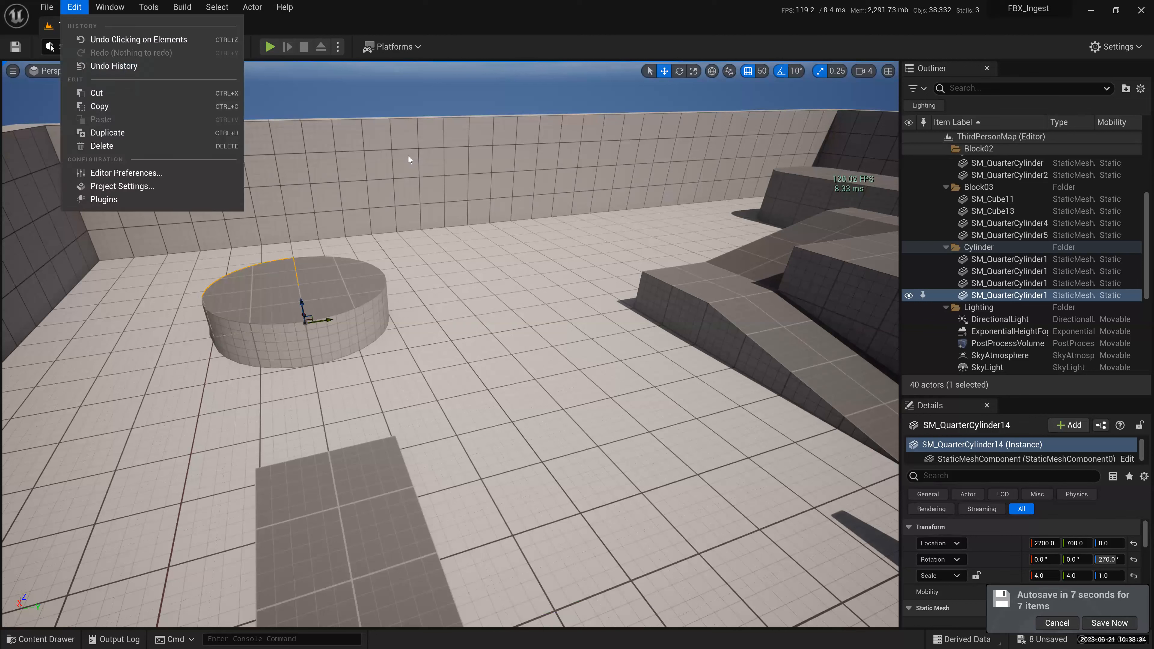
scroll(383, 318, "down", 6)
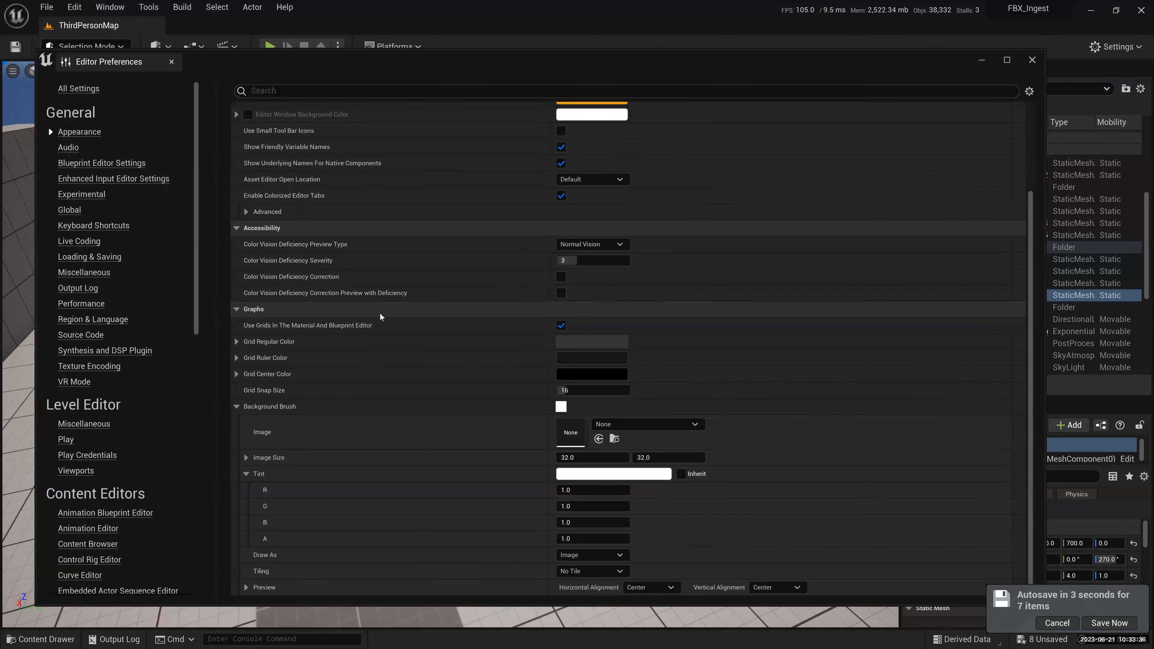
scroll(335, 350, "up", 6)
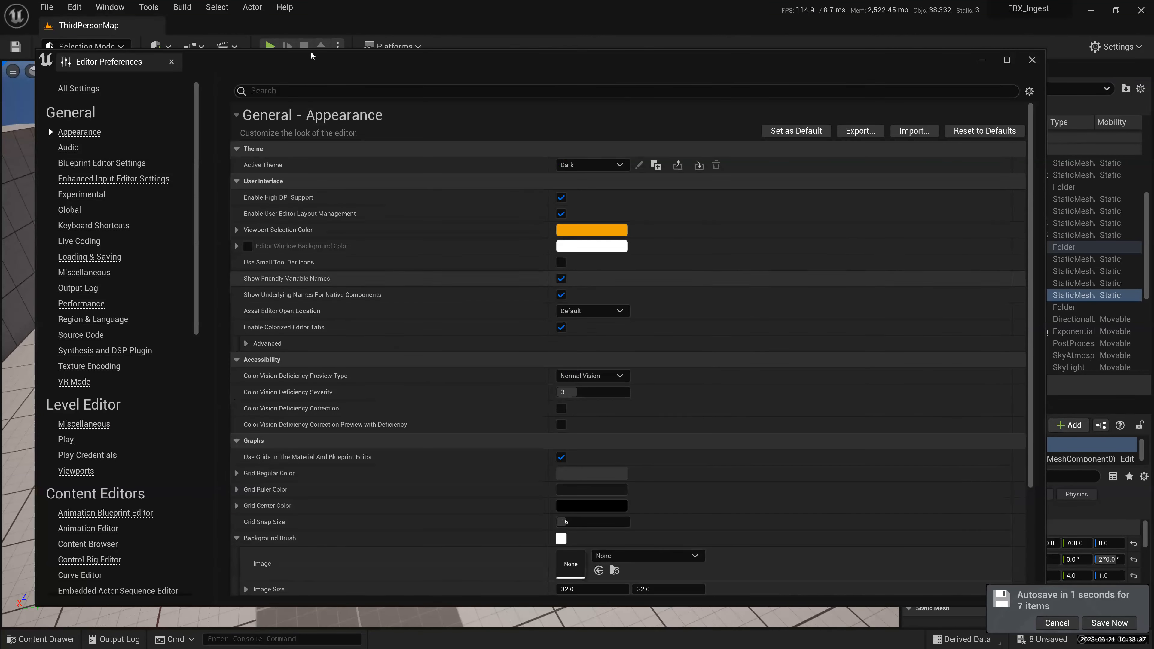
left_click(304, 90)
type("fps")
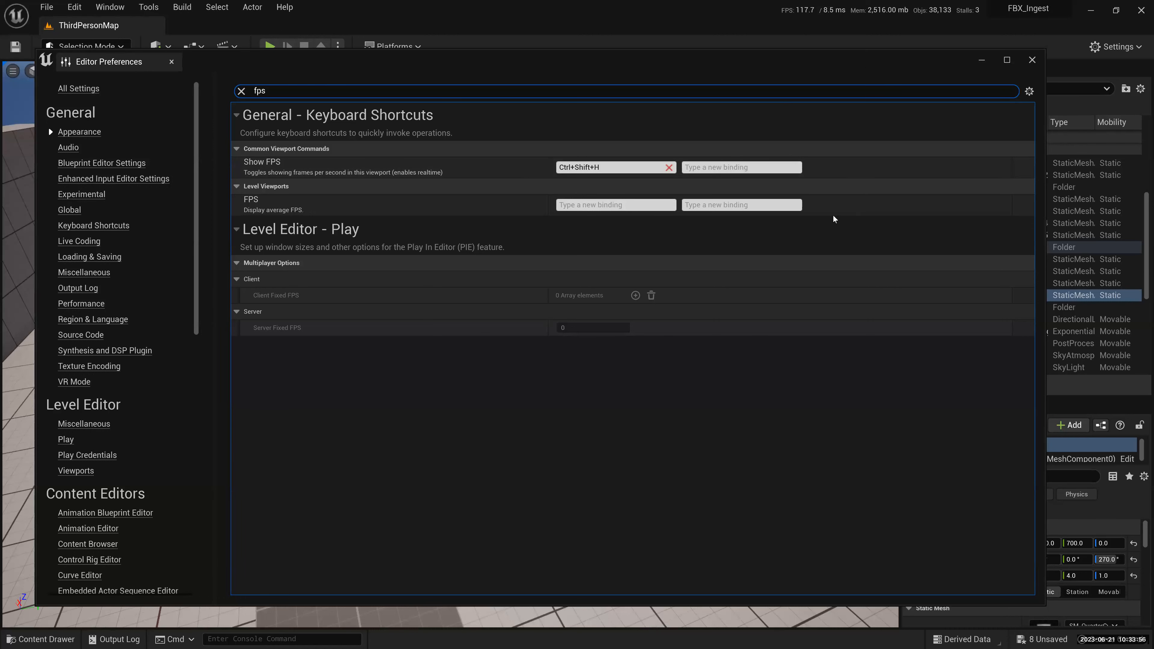
left_click_drag(848, 52, 833, 215)
left_click_drag(297, 224, 312, 71)
key("ctrl+a")
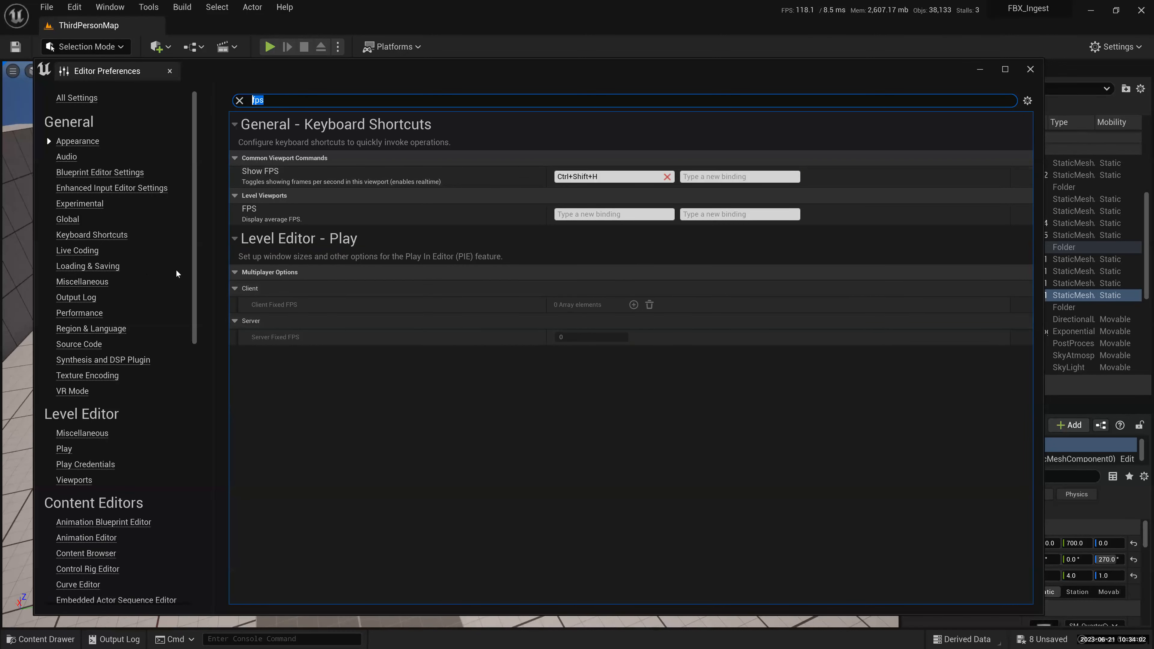
- Examine the Level Editor Viewports preferences, covering controls, look and feel, grid snapping, preview and behavior
scroll(174, 272, "down", 3)
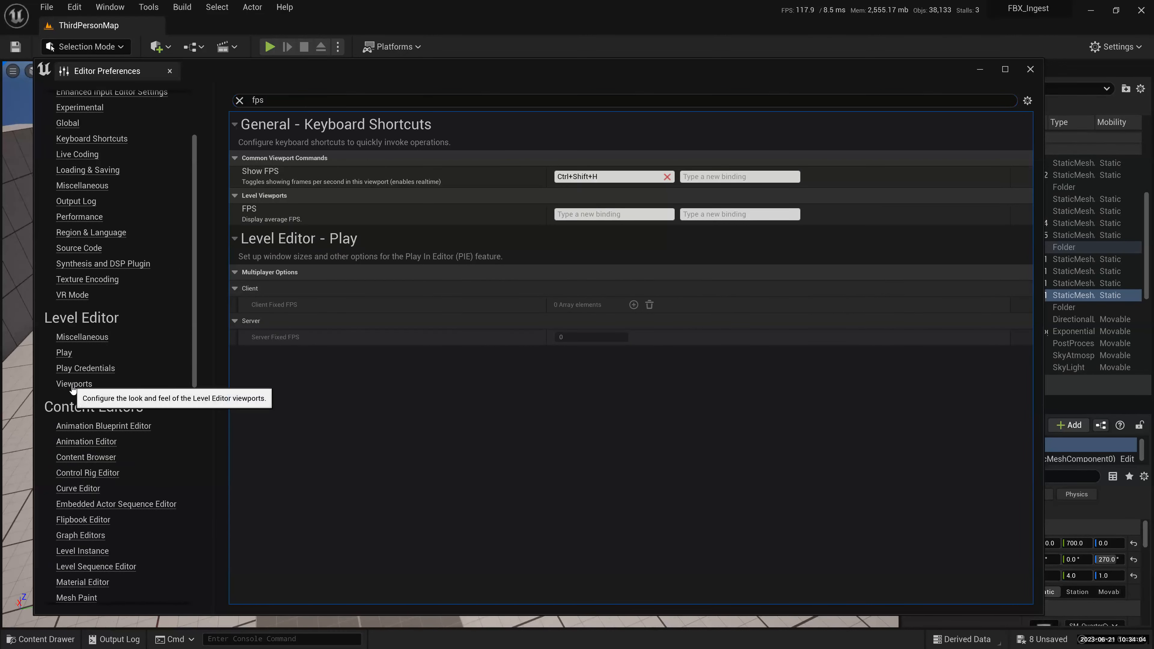
left_click(74, 384)
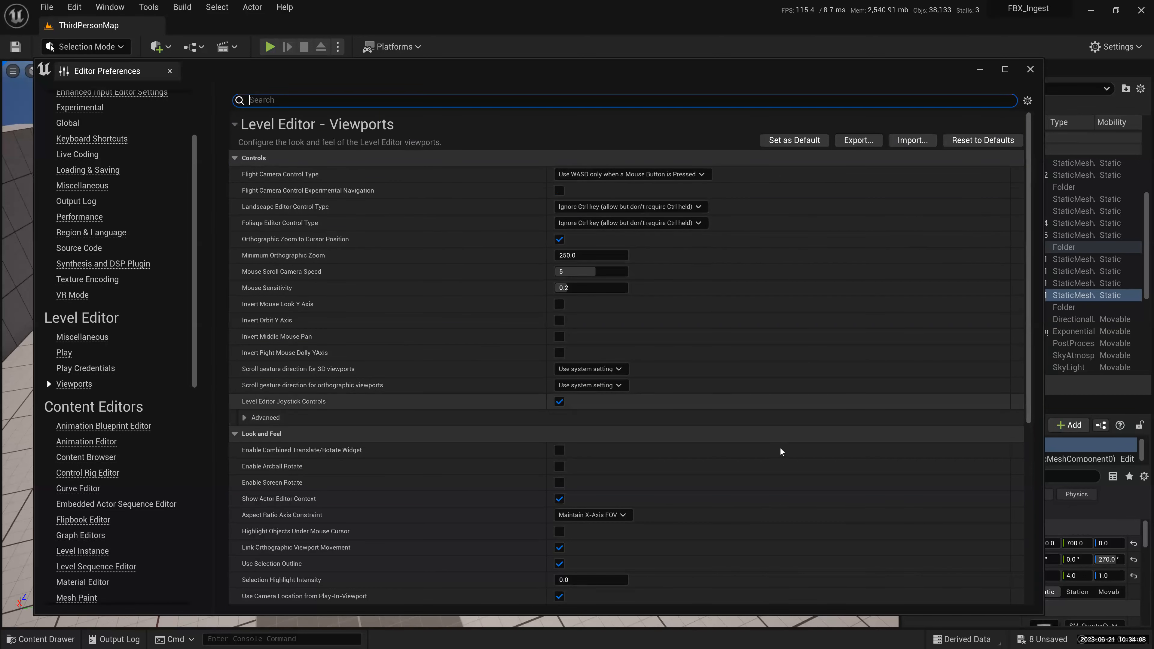
scroll(300, 447, "down", 2)
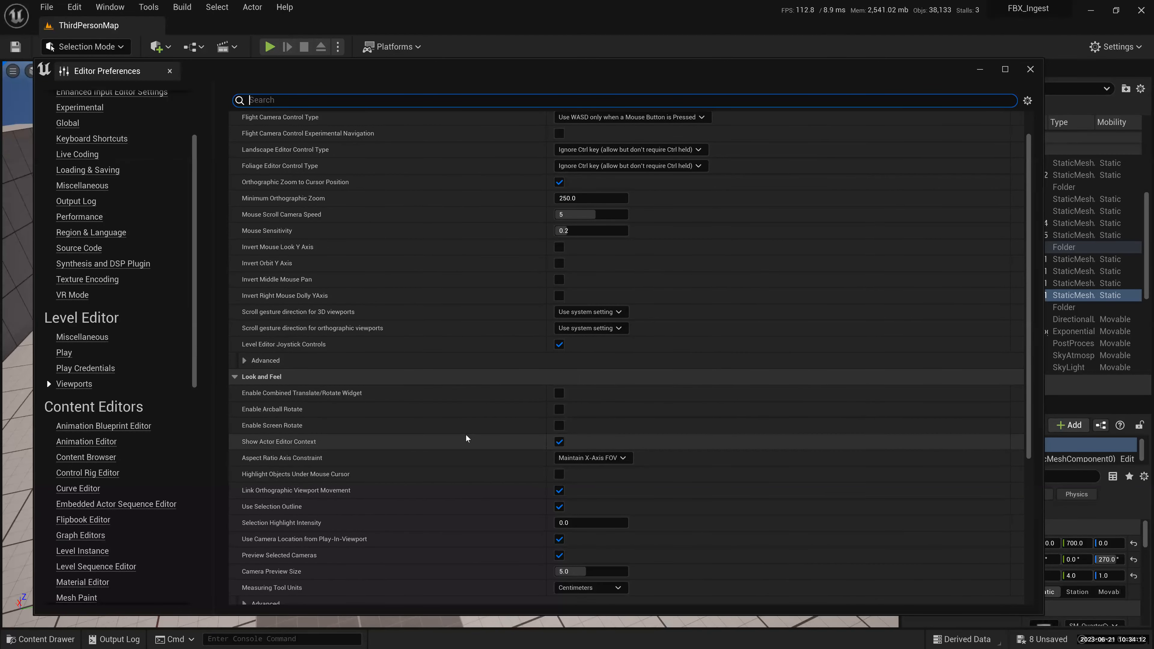
scroll(466, 438, "down", 2)
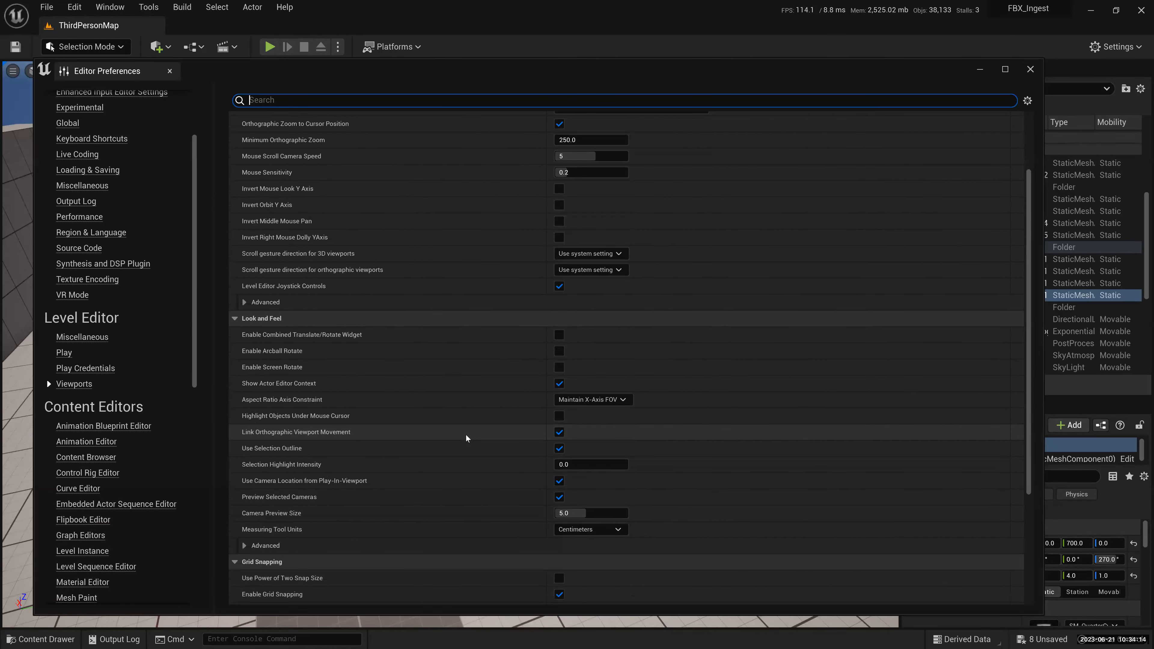
scroll(467, 438, "down", 6)
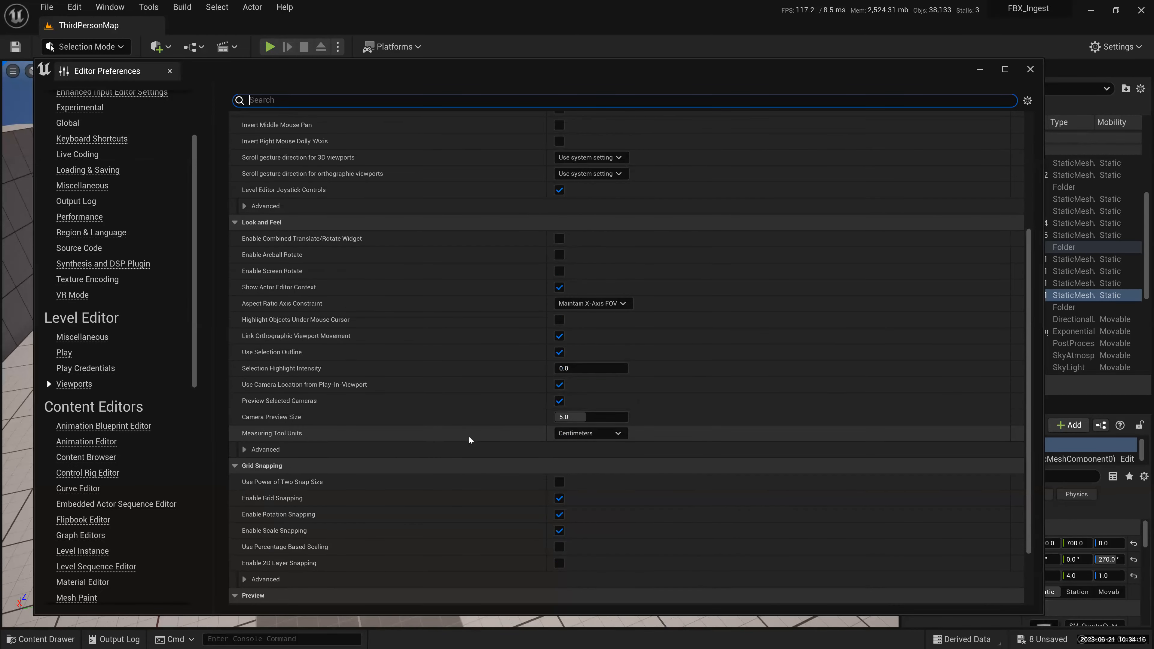
scroll(469, 441, "down", 1)
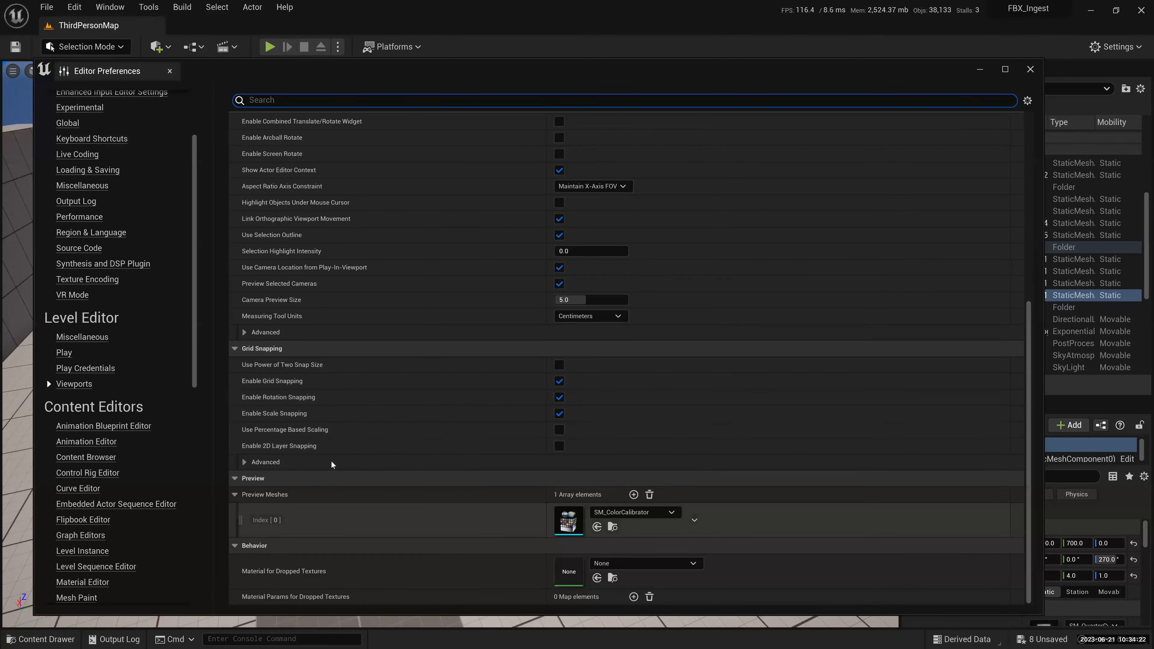
scroll(419, 465, "up", 1)
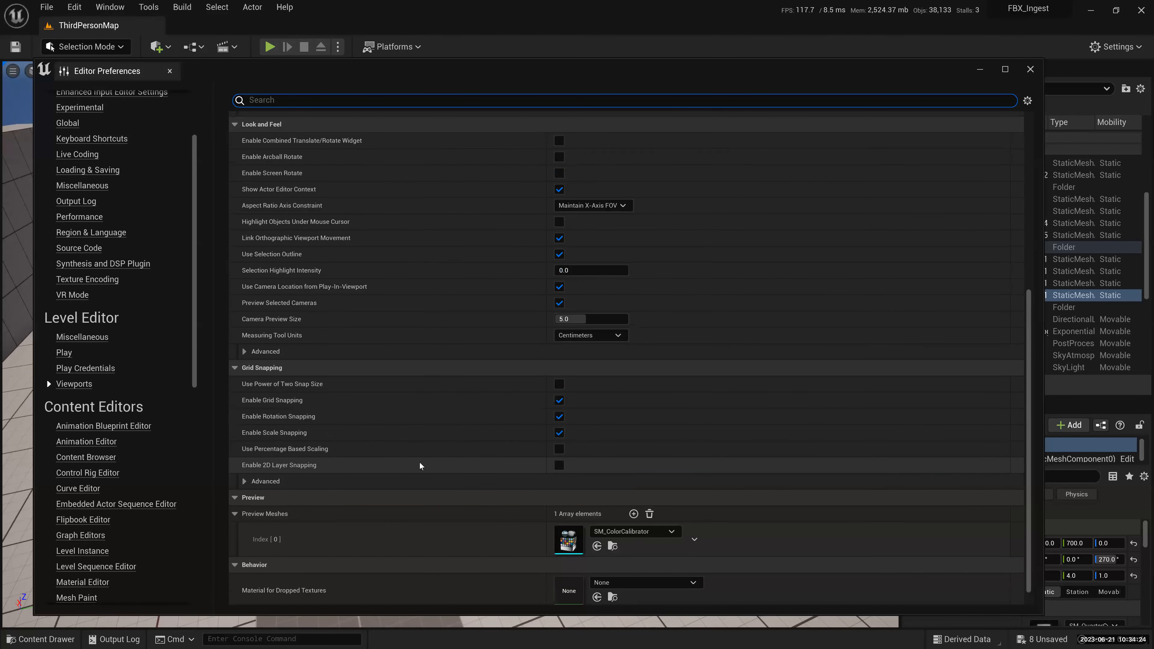
scroll(420, 465, "up", 2)
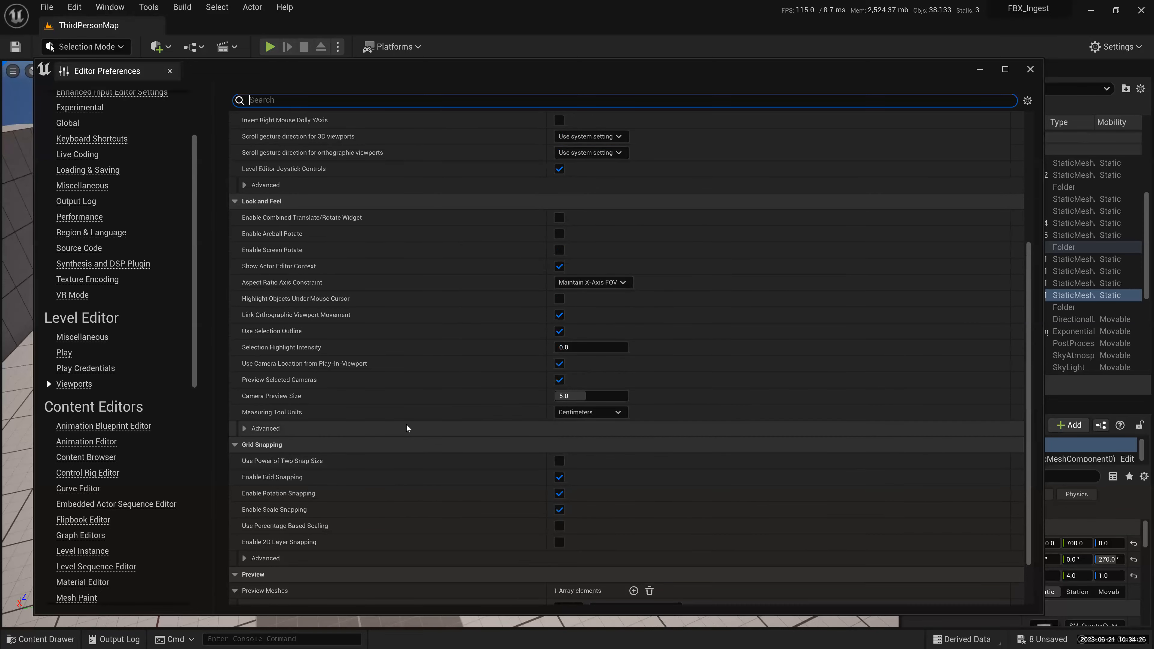
scroll(407, 427, "up", 2)
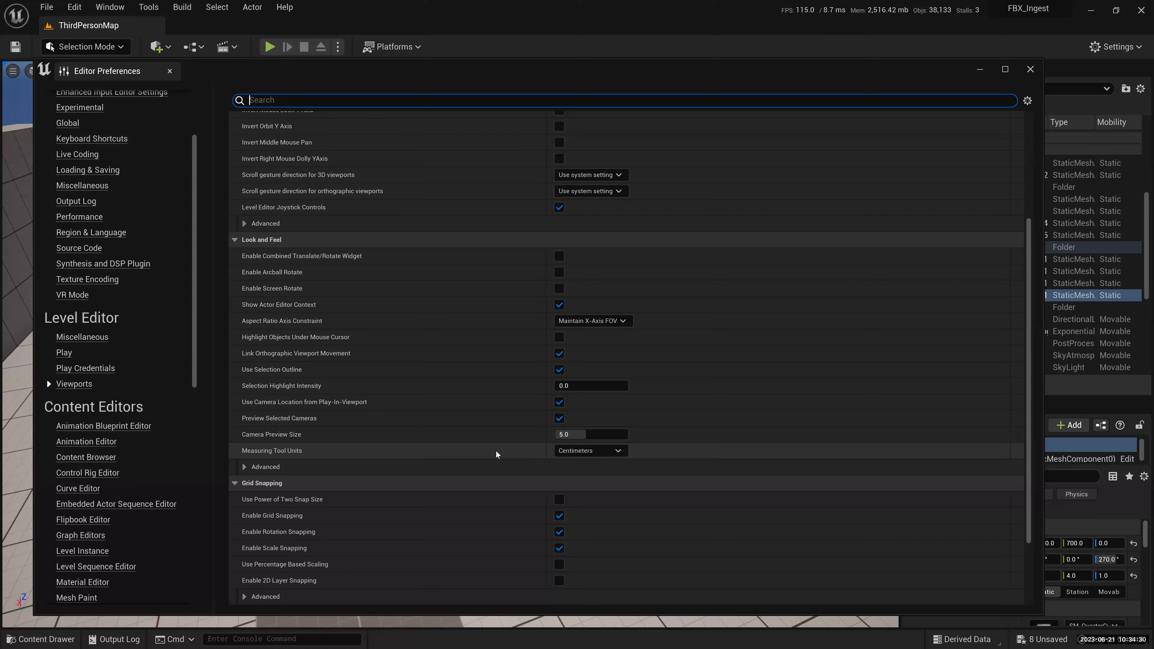
scroll(493, 450, "up", 2)
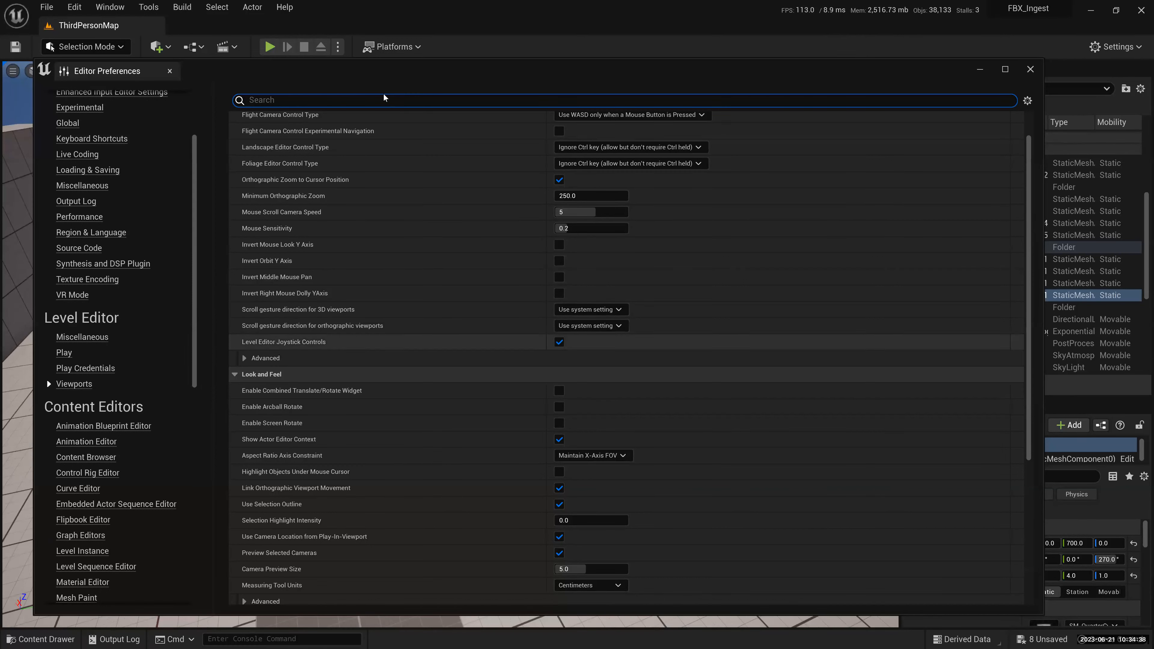
type("fp")
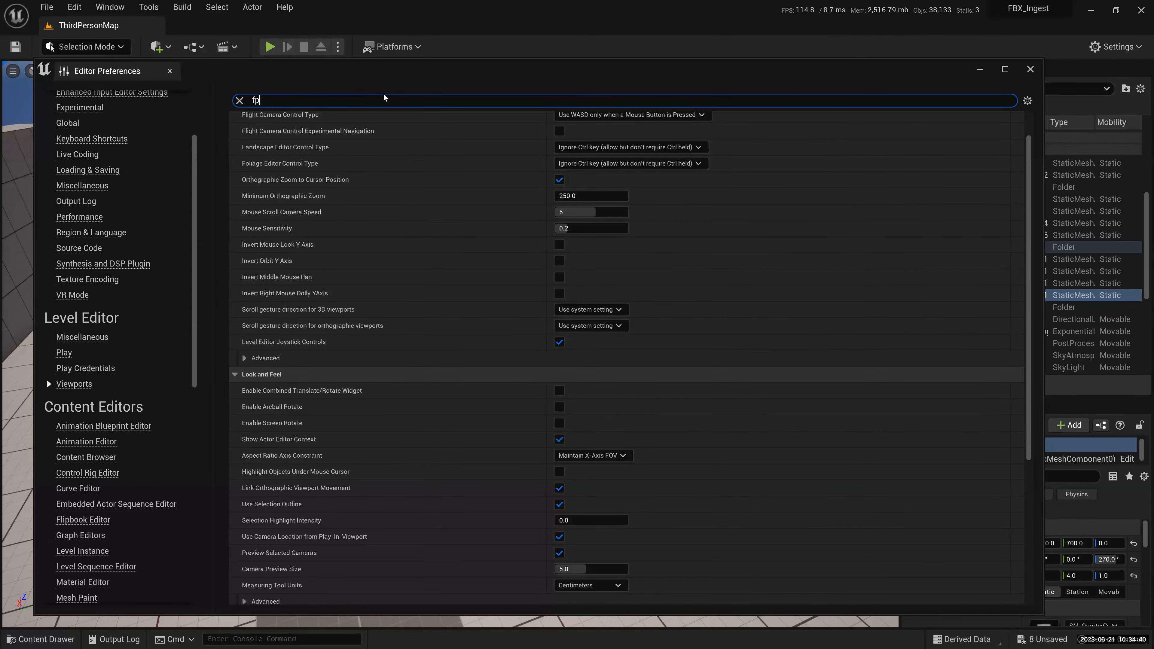
key("BackSpace")
key("BackSpace")
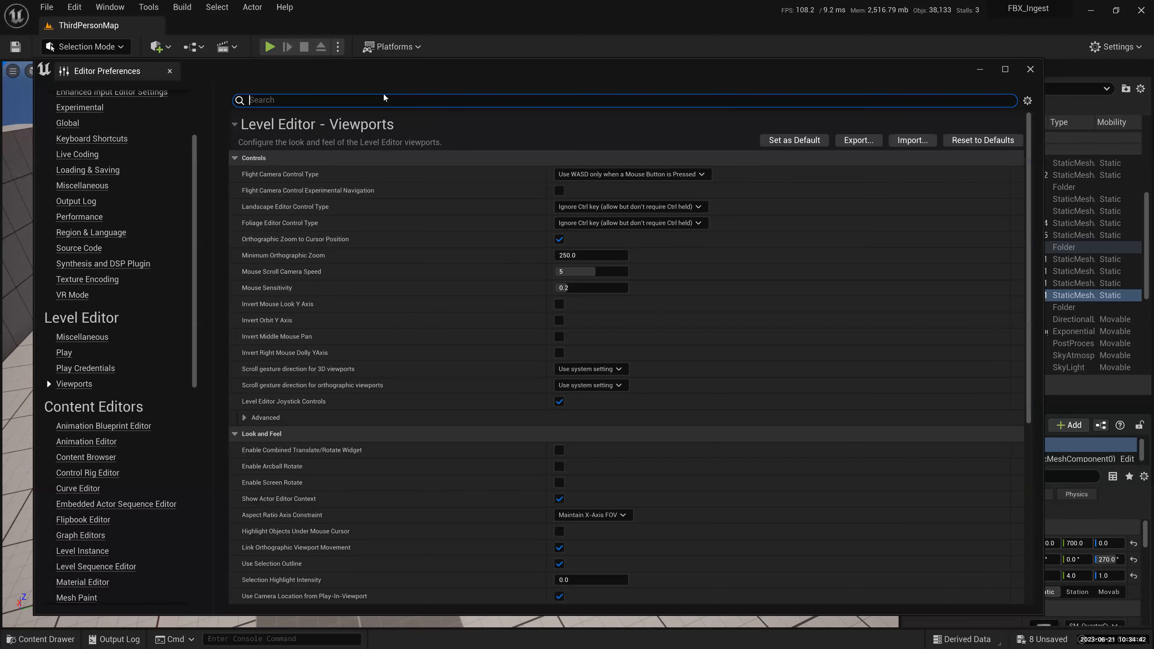
scroll(89, 106, "up", 4)
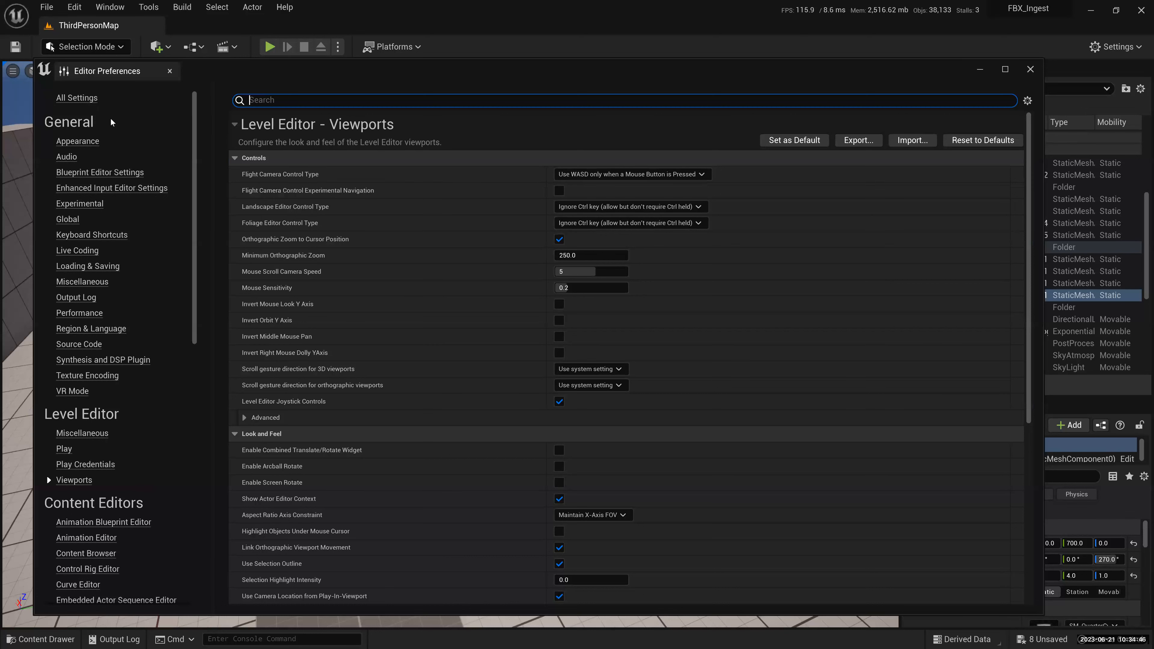
- Search the Editor Preferences for "show fra" to find the Show Frame Rate and Memory setting
type("s")
type("oh")
key("BackSpace")
key("BackSpace")
type("h")
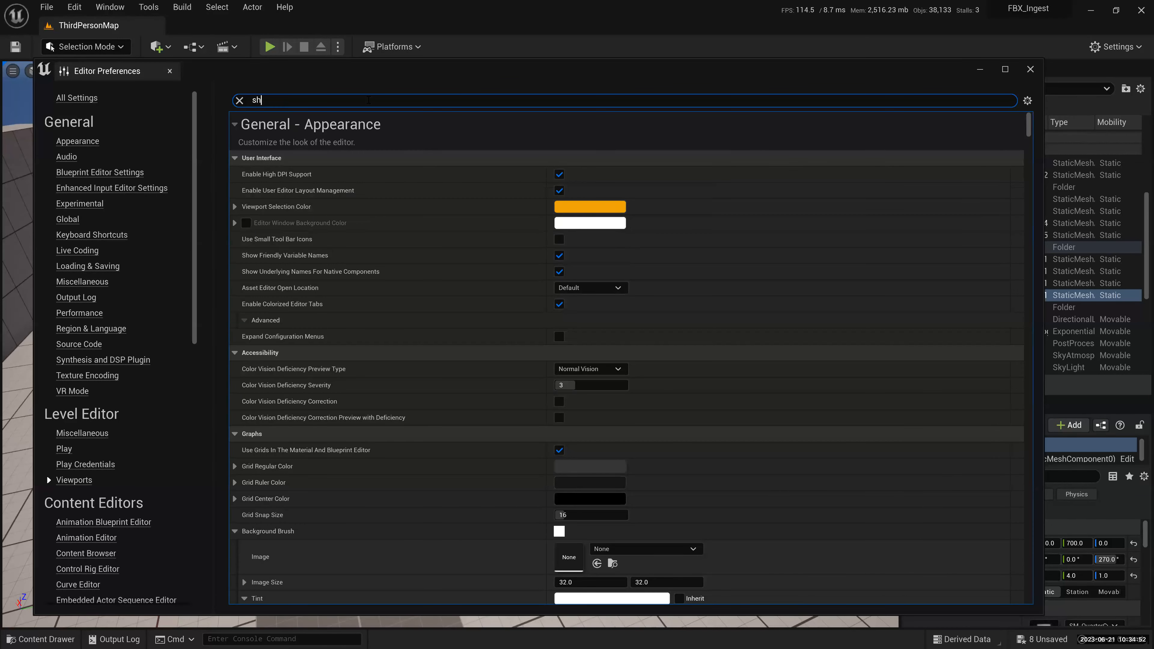
type("ow g")
key("BackSpace")
type("fra")
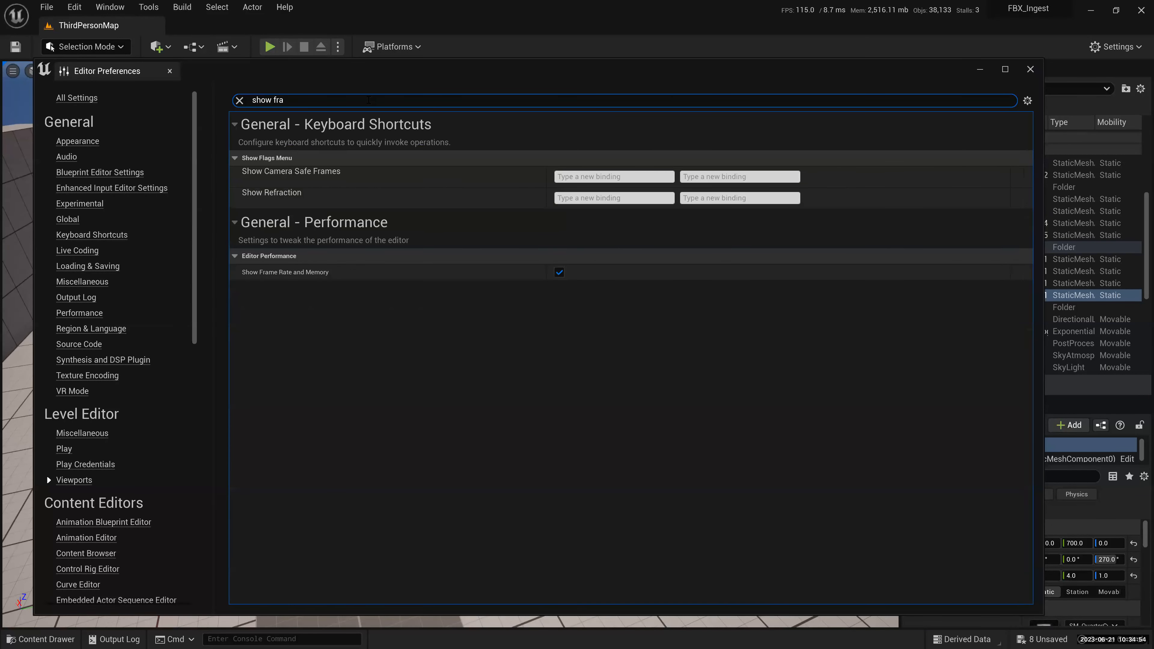
type("e")
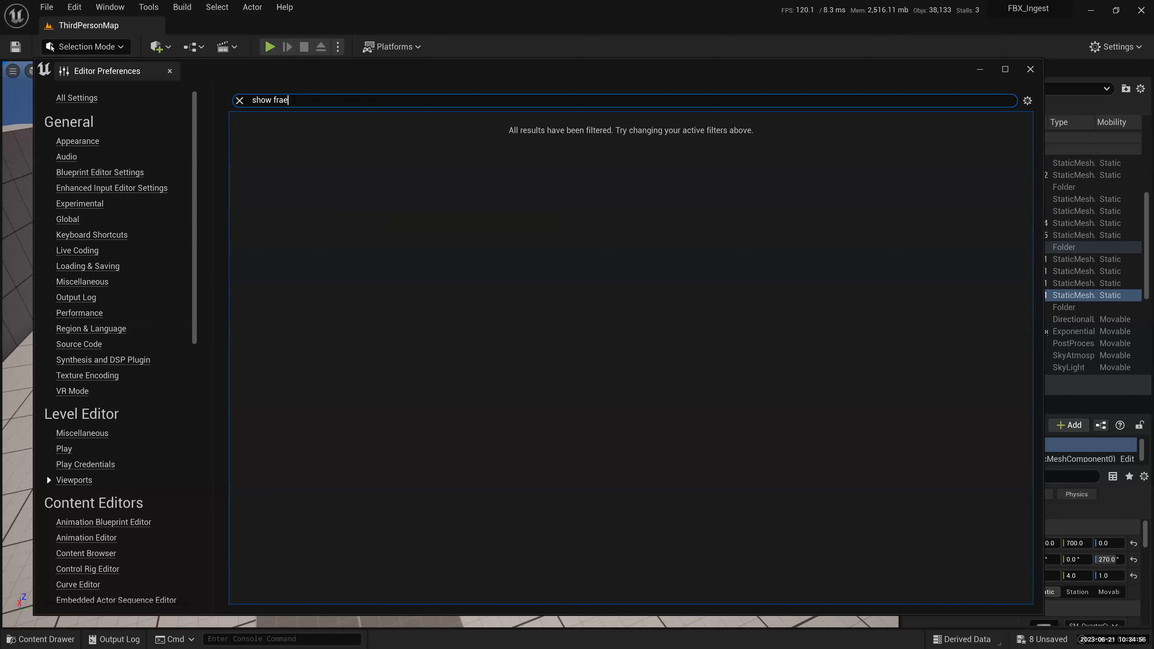
key("BackSpace")
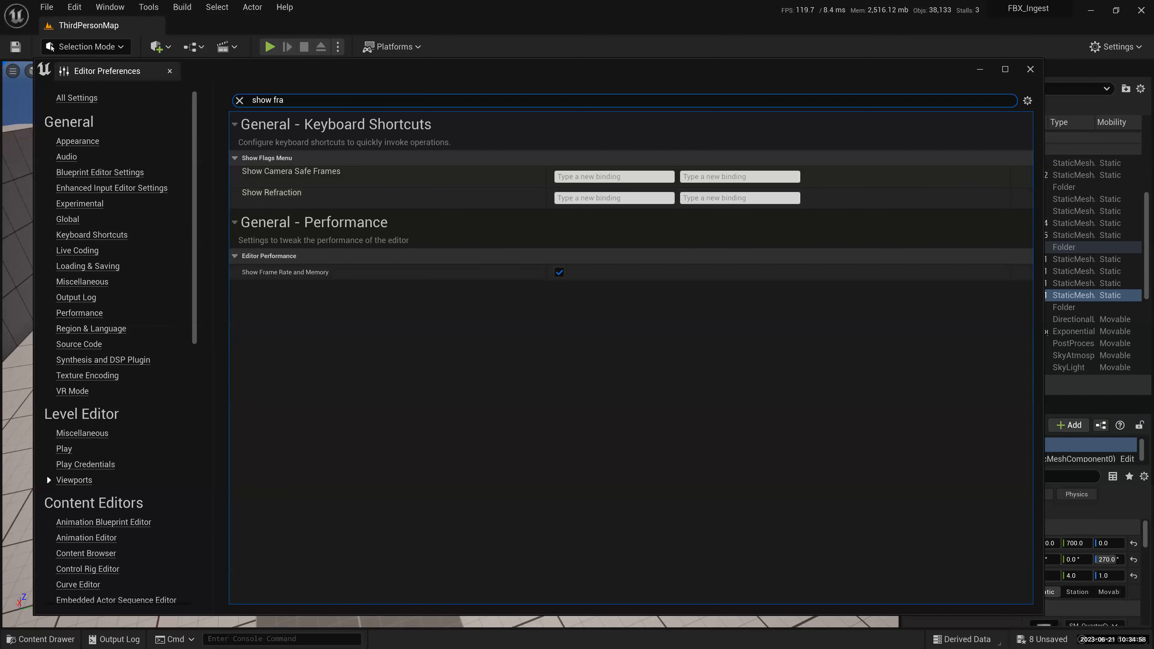
- Mark the Show Frame Rate and Memory setting and its checkbox with on-screen annotations, clear them, and close the Editor Preferences
key("ctrl+2")
mouse_move(602, 258)
left_mouse_down()
mouse_move(533, 263)
mouse_move(588, 249)
left_mouse_up()
mouse_move(379, 259)
left_mouse_down()
mouse_move(353, 297)
mouse_move(357, 262)
left_mouse_up()
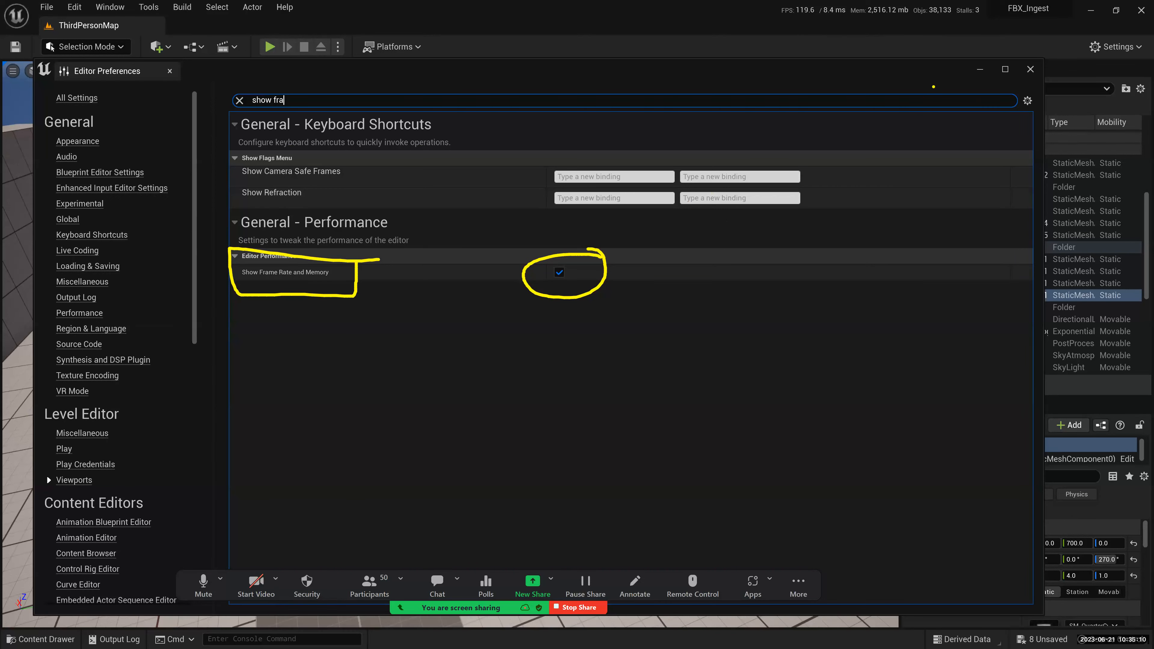
key("Escape")
left_click(795, 18)
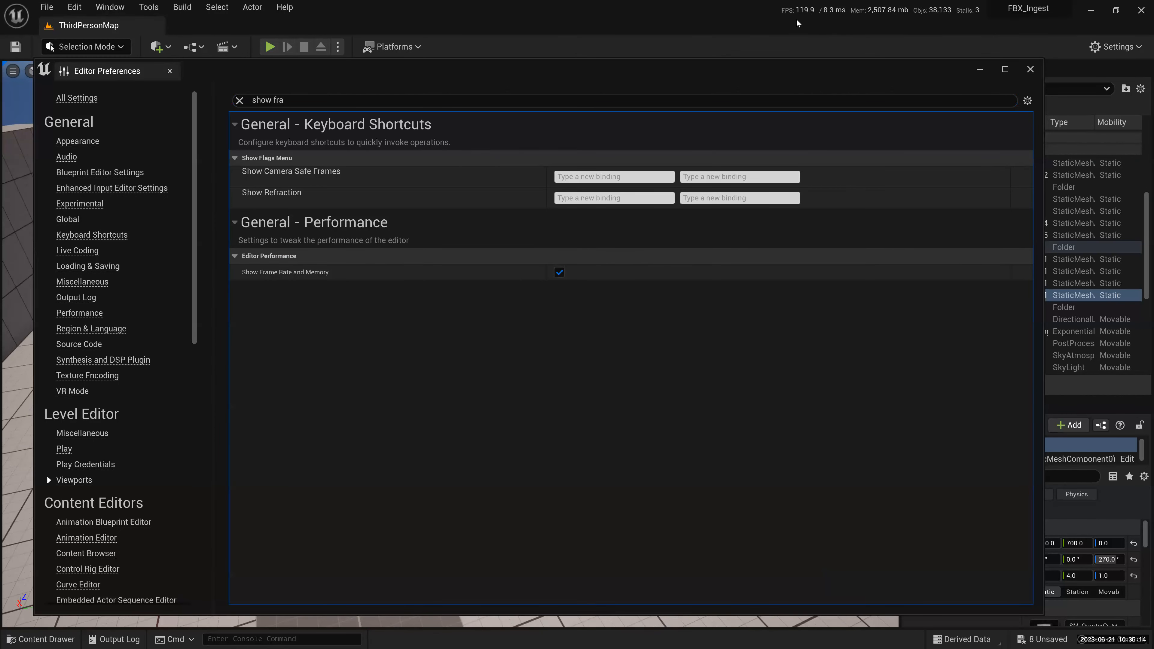
key("alt+F4")
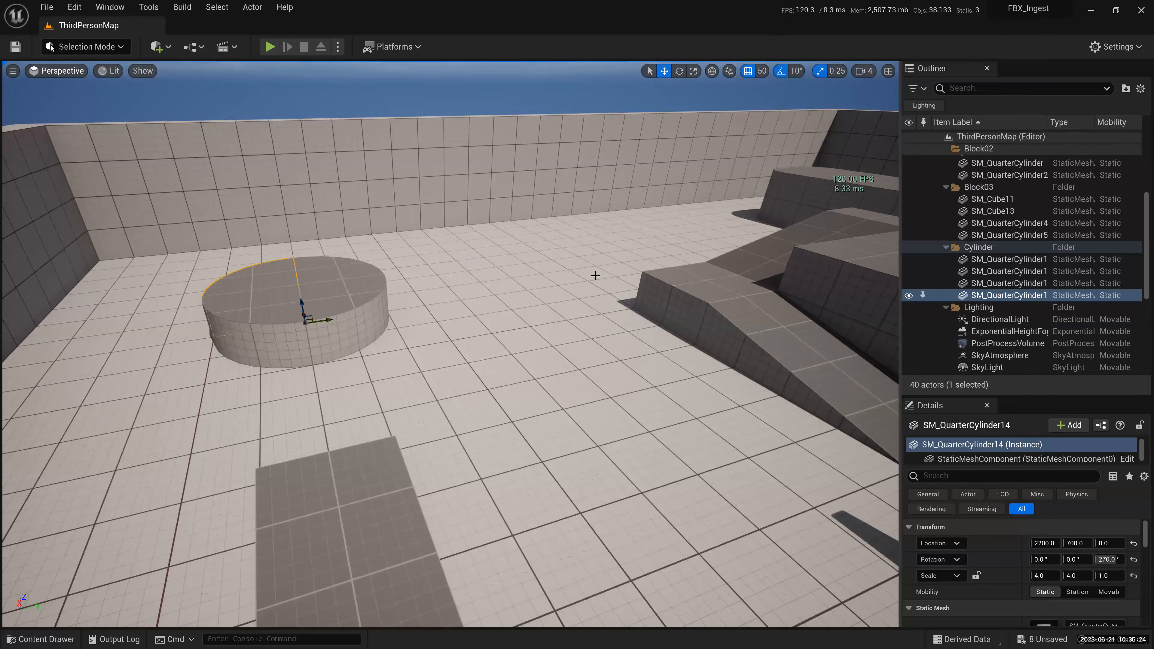
- Turn off the FPS display in the perspective viewport and jump to the camera view stored as bookmark 1
left_click(13, 71)
left_click(58, 140)
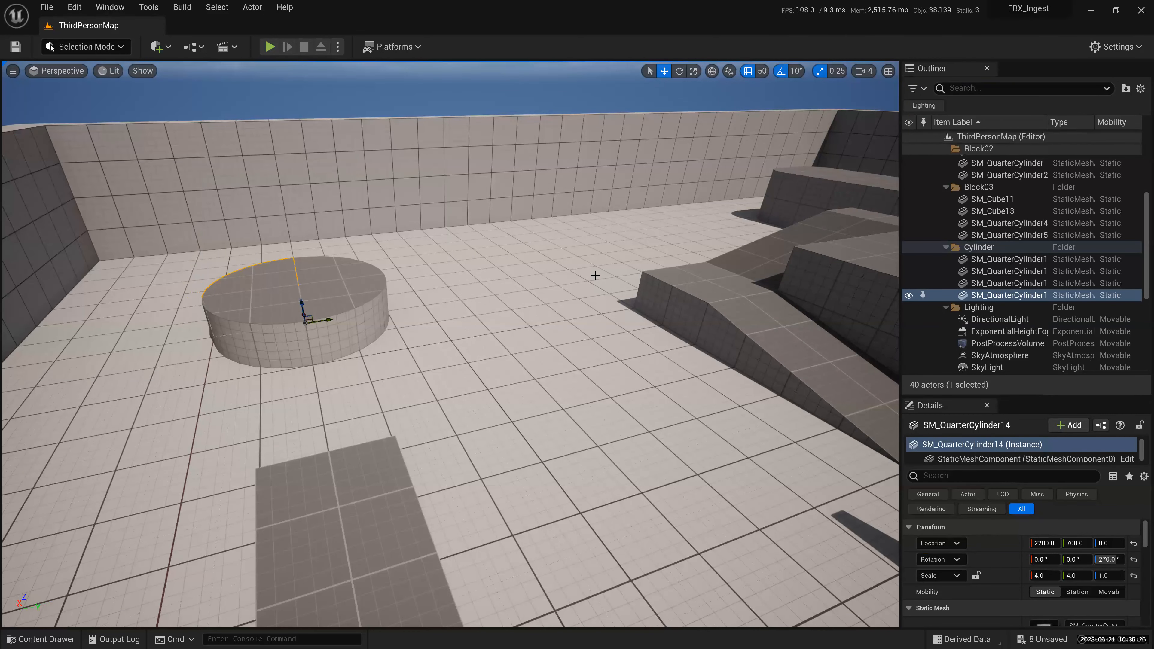
key("1")
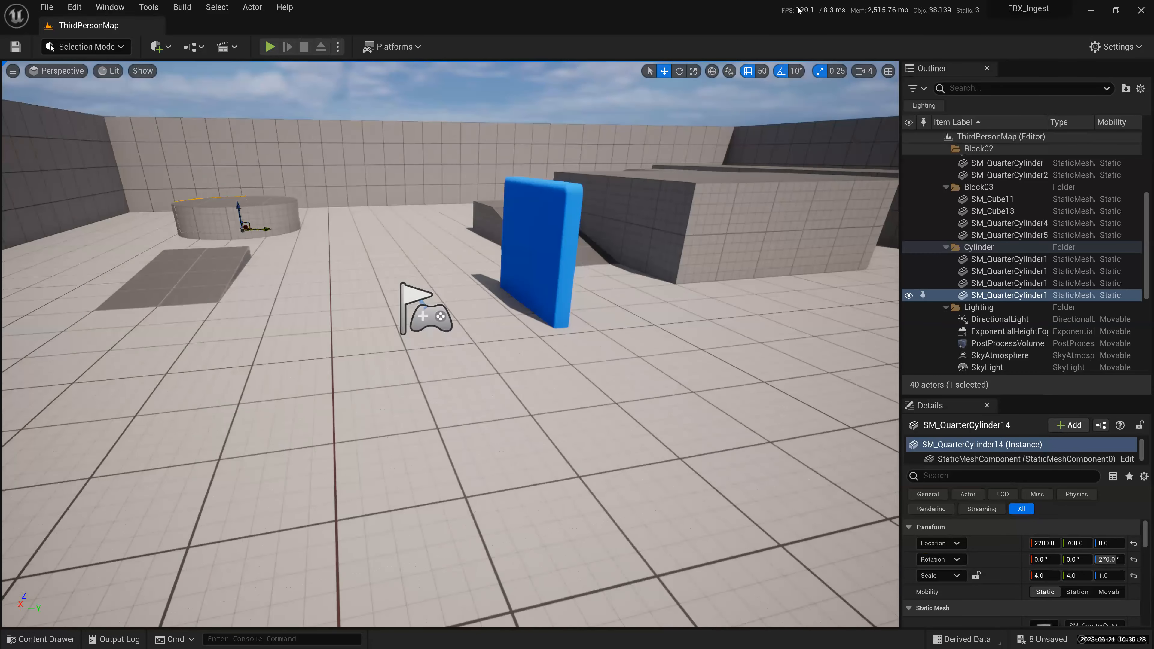
right_click_drag(692, 267, 571, 306)
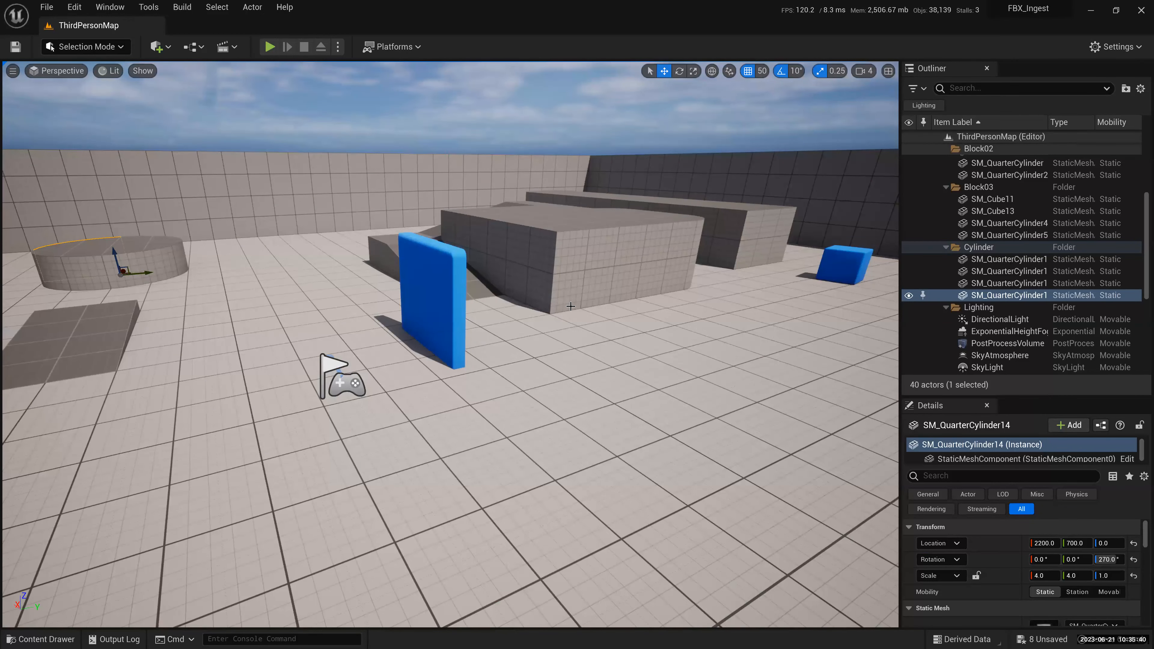
right_click_drag(571, 307, 571, 306)
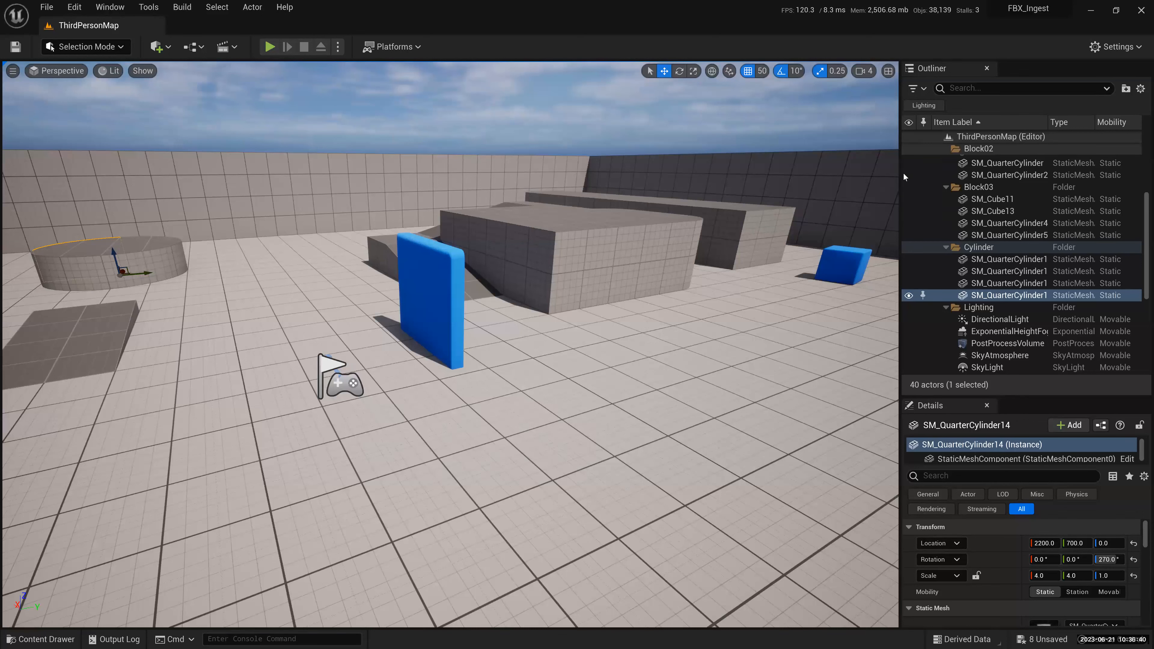
- Switch to Chrome and read through the Unreal Engine 5.1 documentation page on Multi-User Editing
key("alt+Tab")
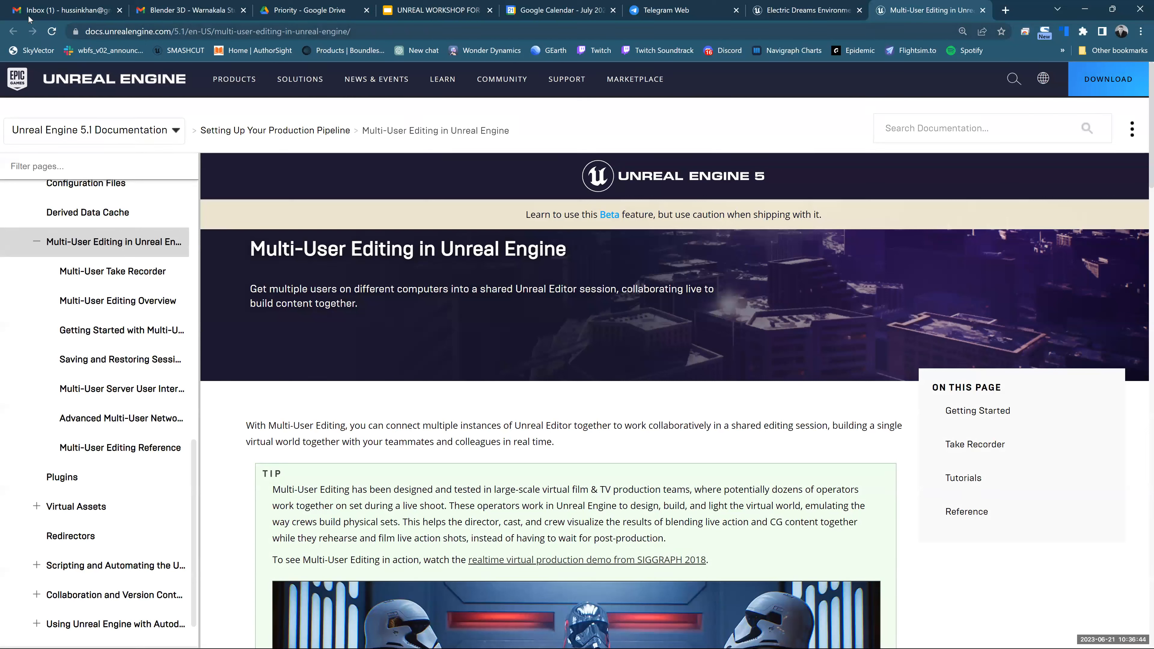
key("ctrl+l")
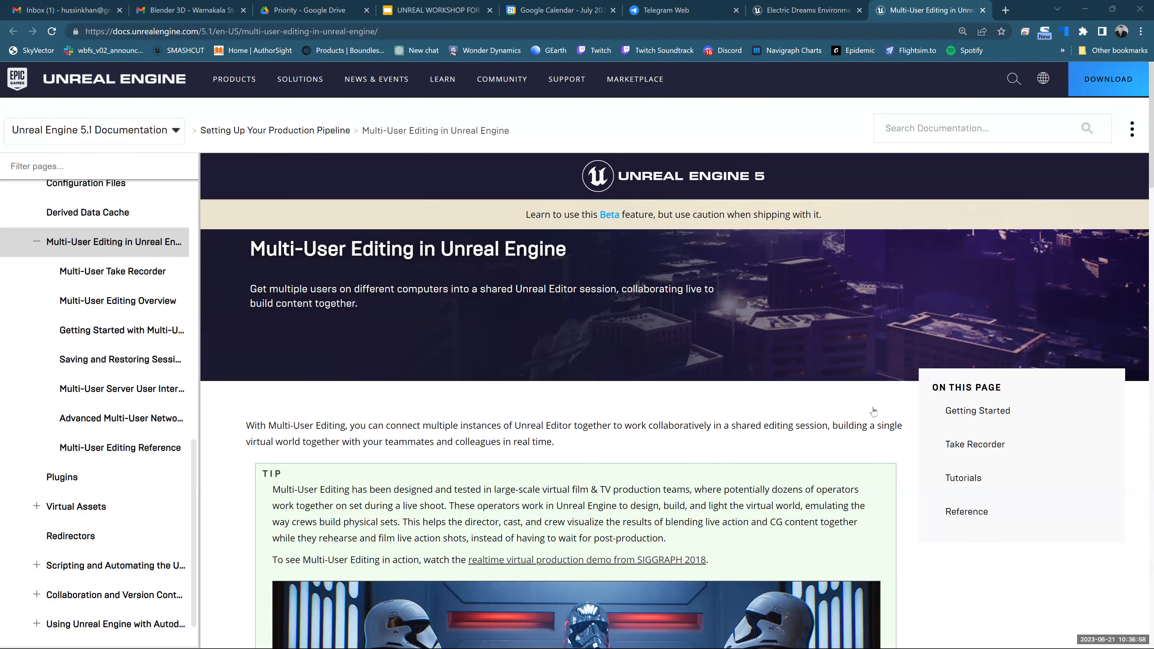
scroll(873, 411, "down", 5)
scroll(856, 407, "up", 5)
scroll(734, 381, "down", 3)
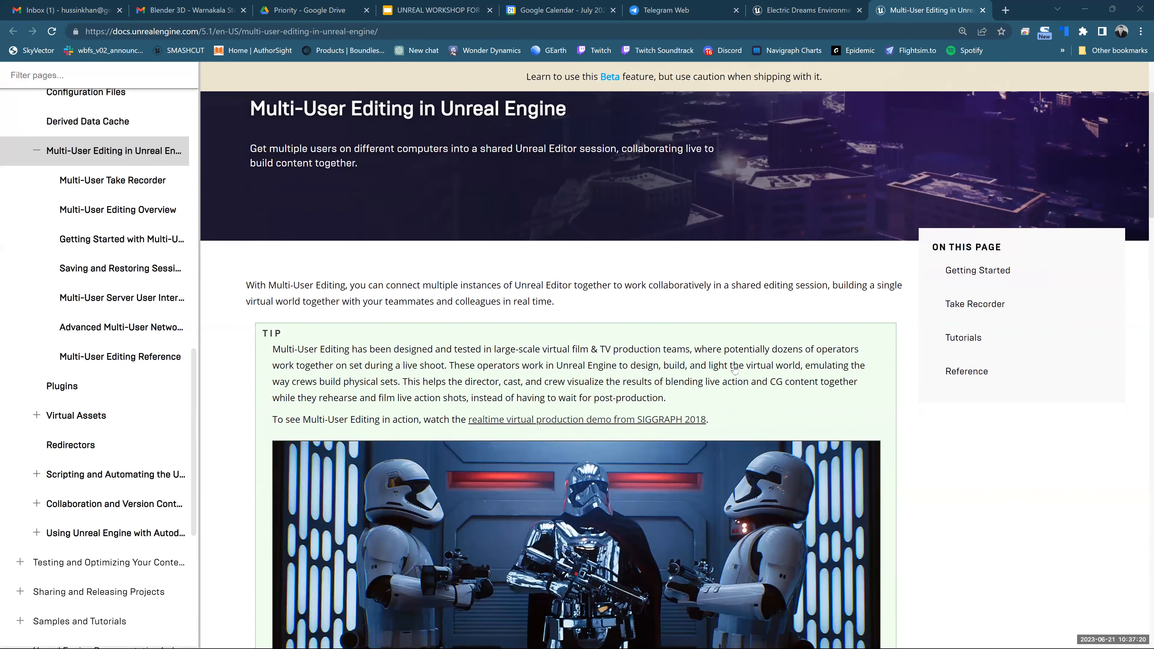
scroll(734, 366, "down", 5)
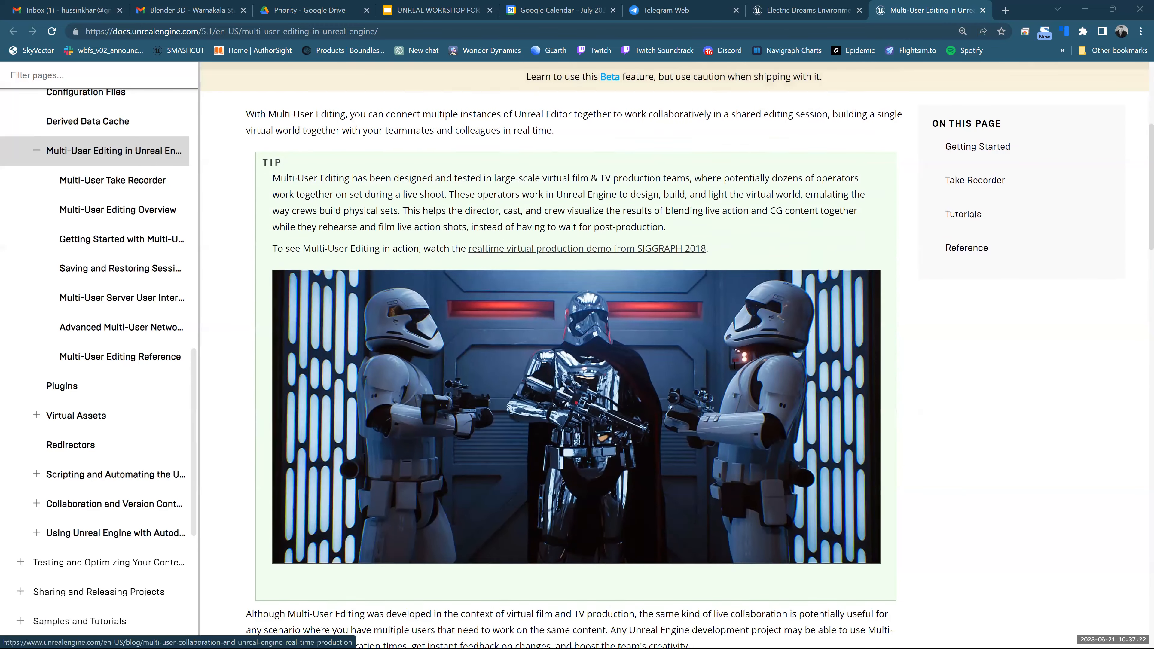
scroll(734, 365, "down", 14)
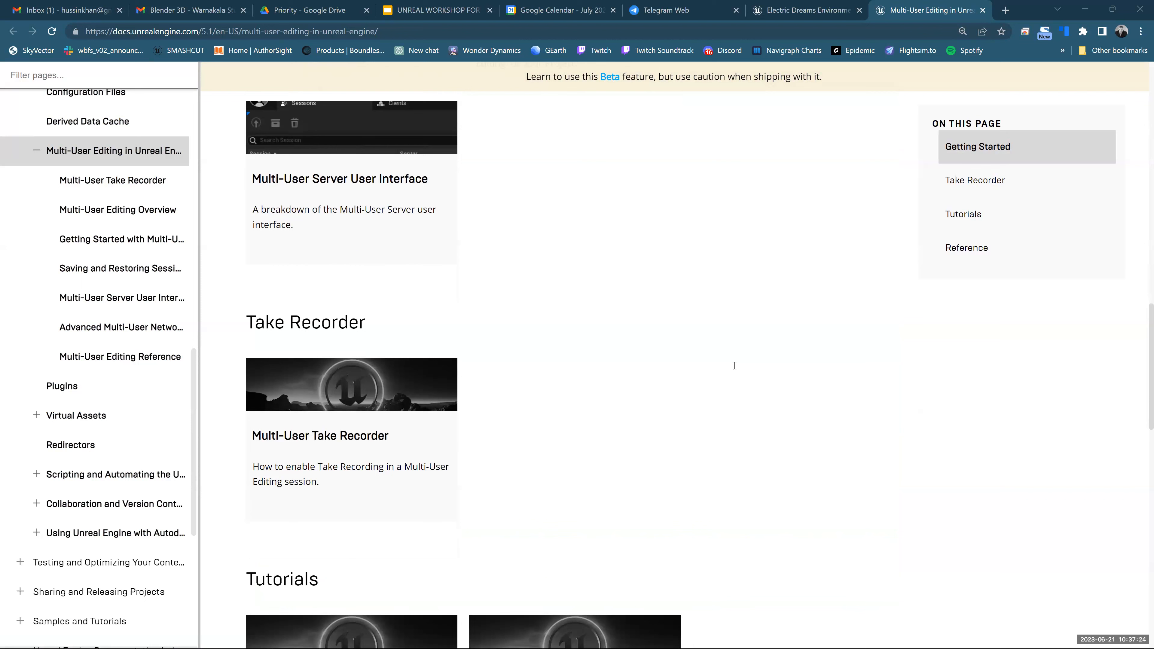
scroll(734, 365, "up", 3)
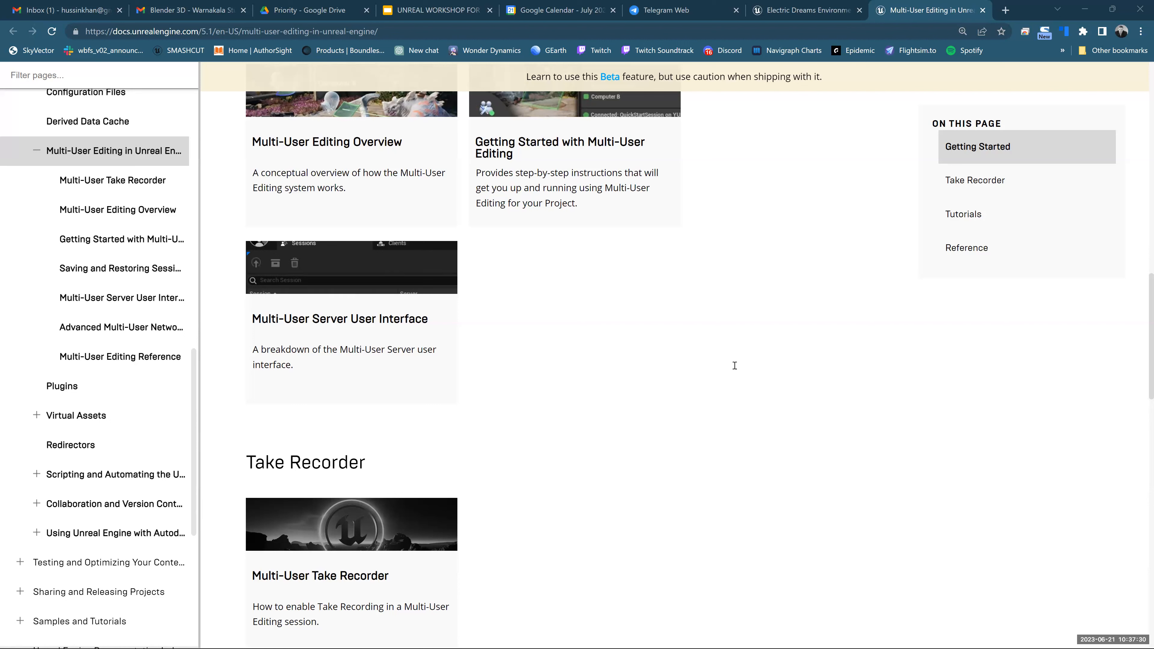
- Open Perforce U's Virtual Production 101 page in a new browser tab and dismiss its cookie notice
mouse_move(1000, 640)
left_click(1006, 10)
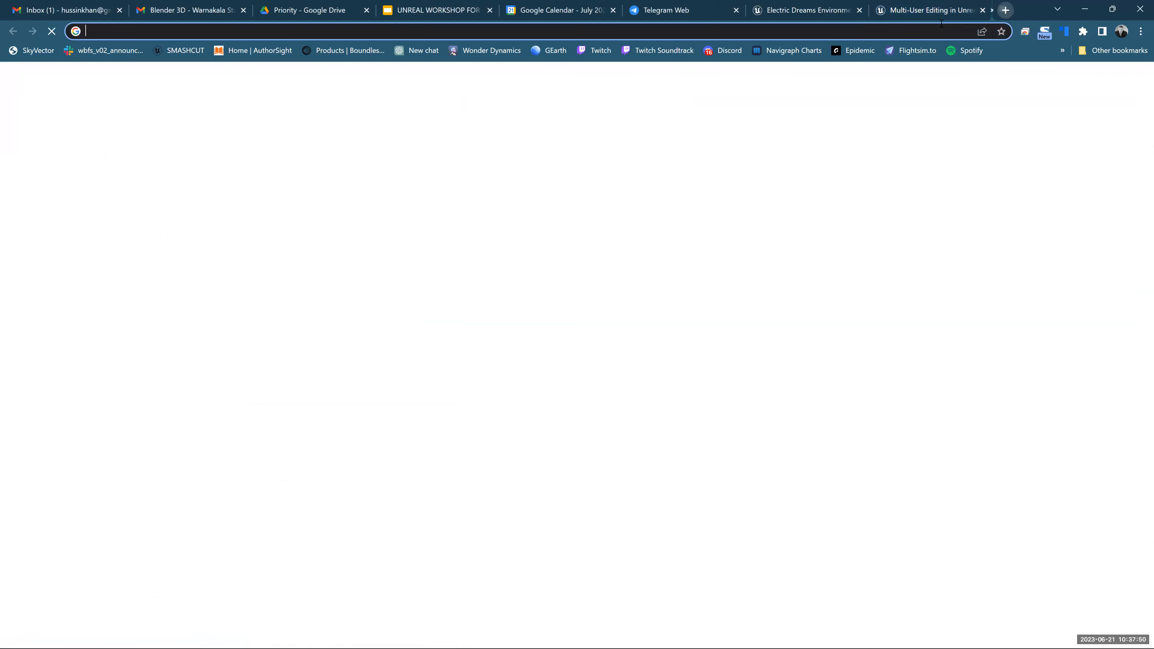
left_click(891, 31)
type("p")
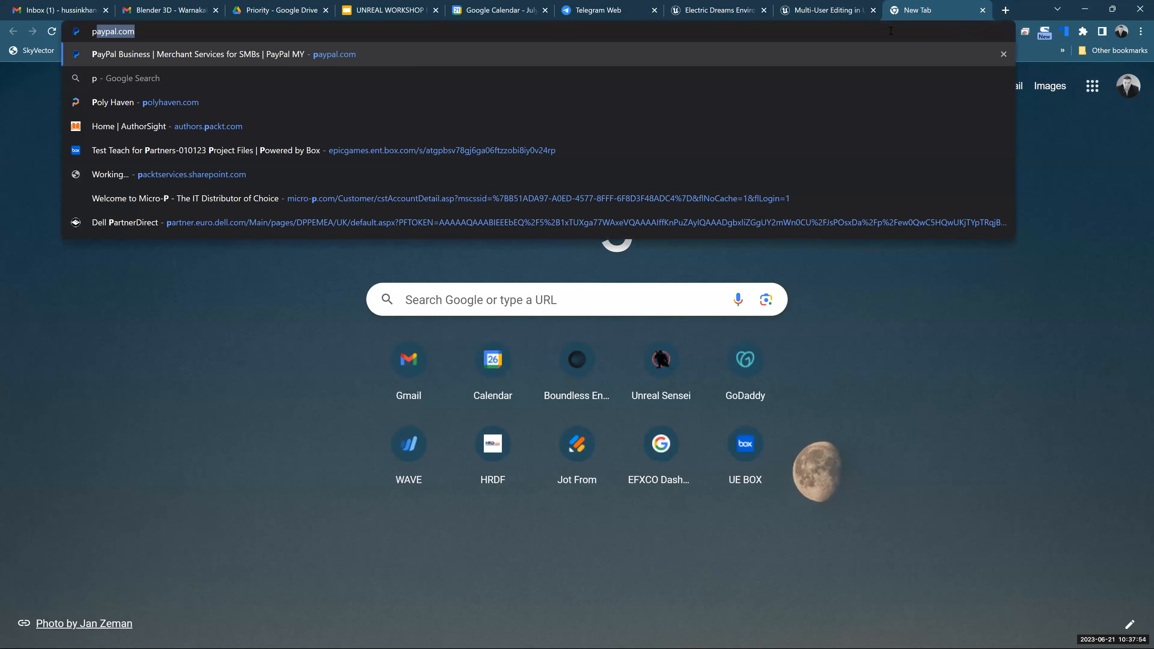
type("erf")
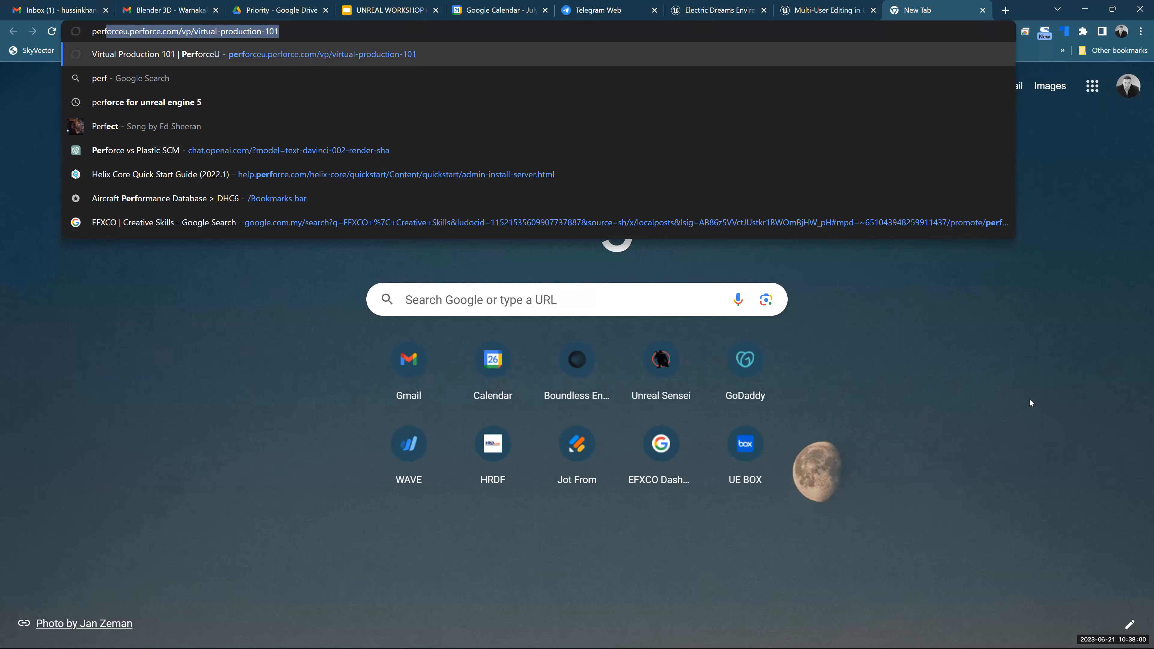
key("Return")
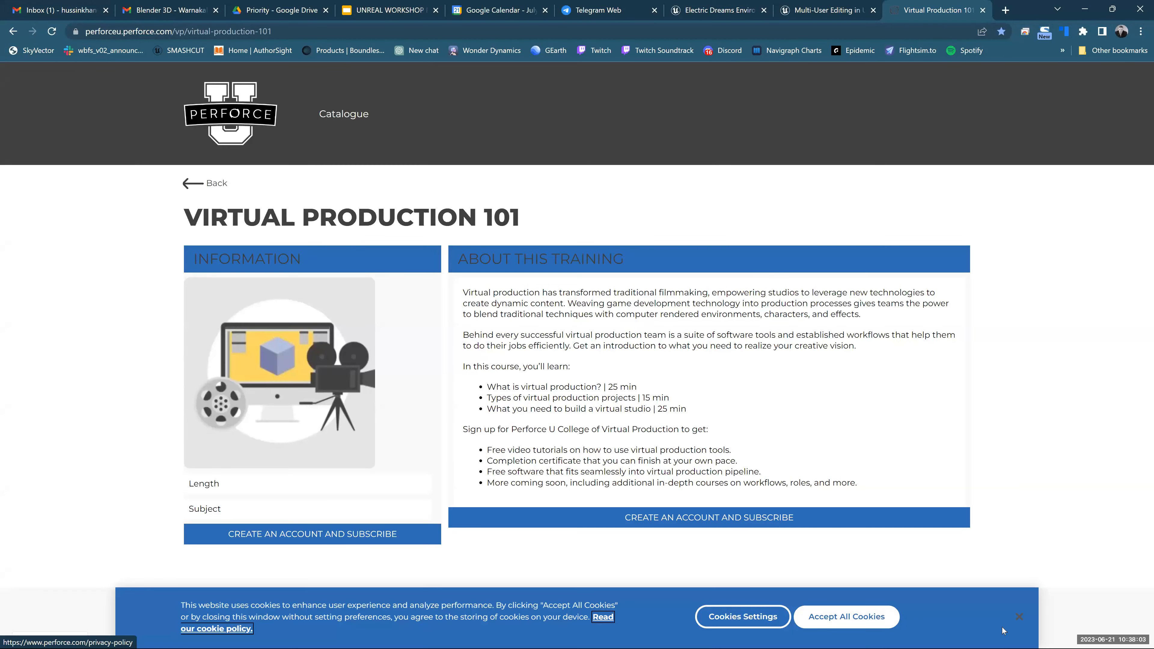
left_click(1019, 617)
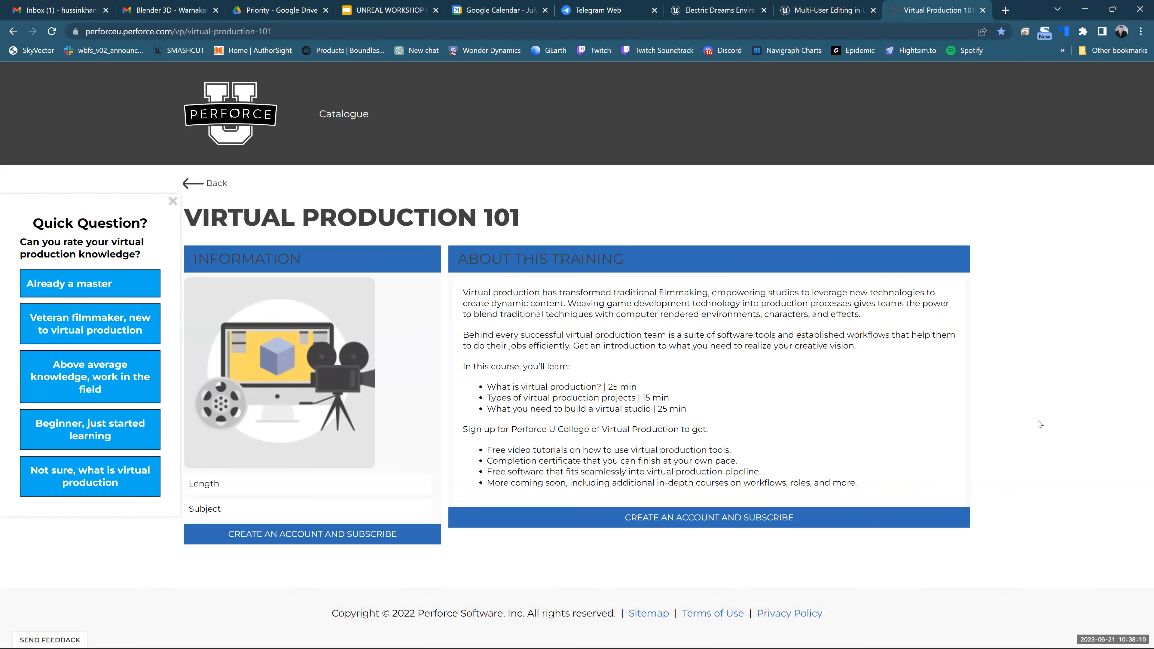
- Search Google for "plastic scm" in a new browser tab
left_click(1006, 10)
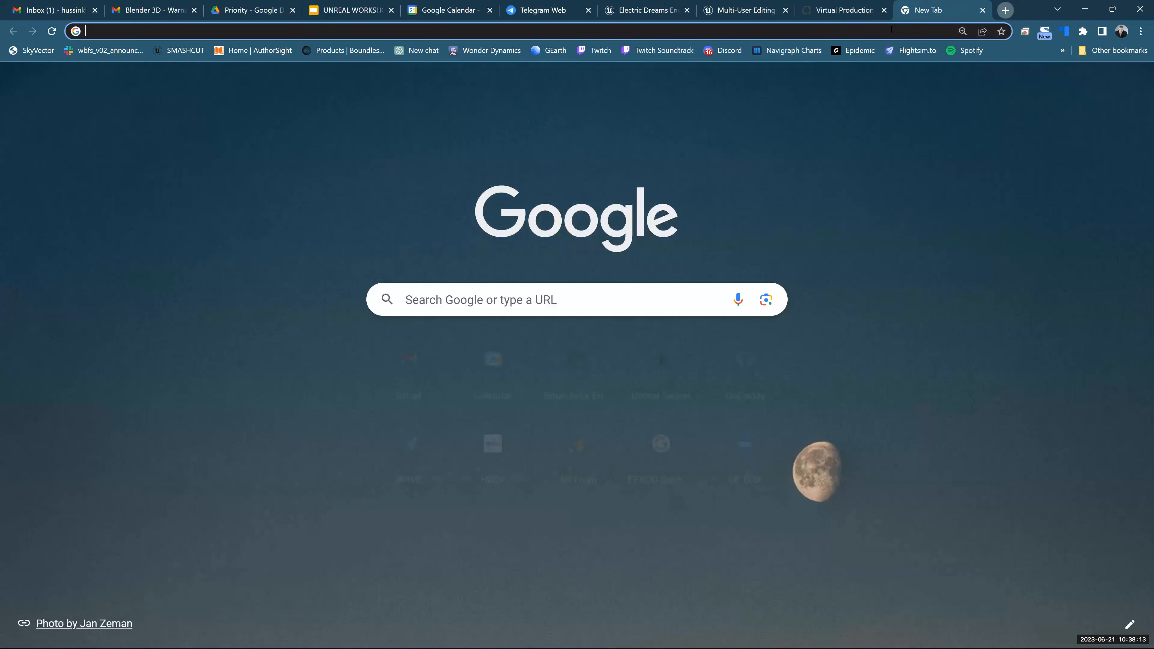
left_click(892, 31)
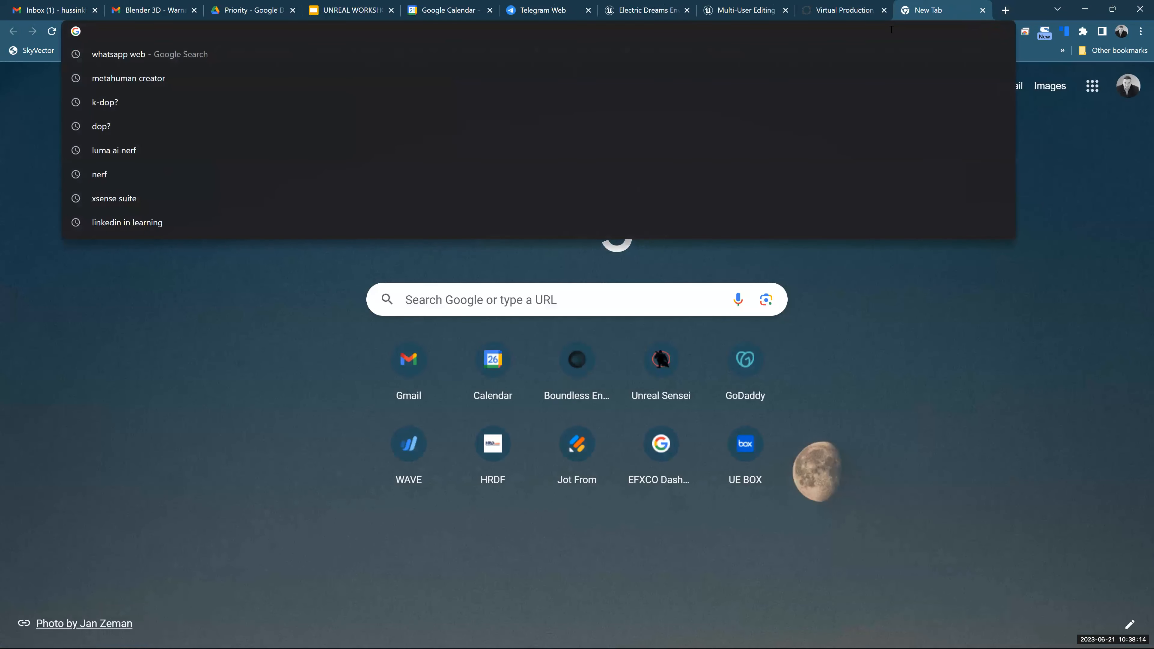
type("pal")
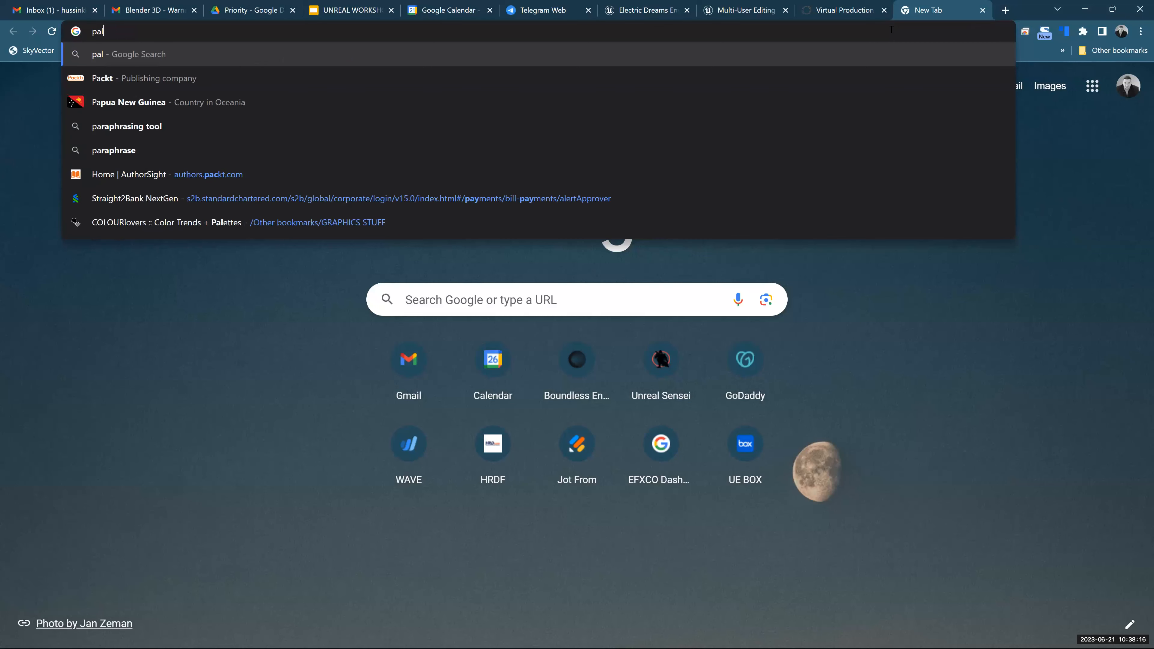
key("BackSpace")
key("BackSpace")
type("lastic ")
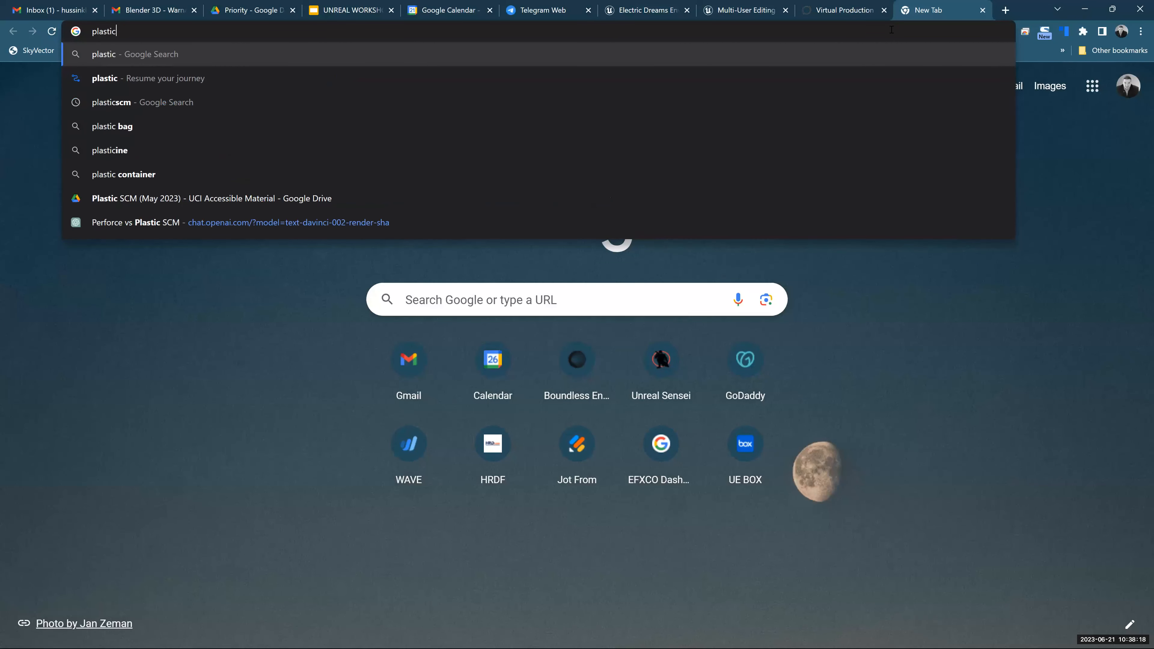
type("s")
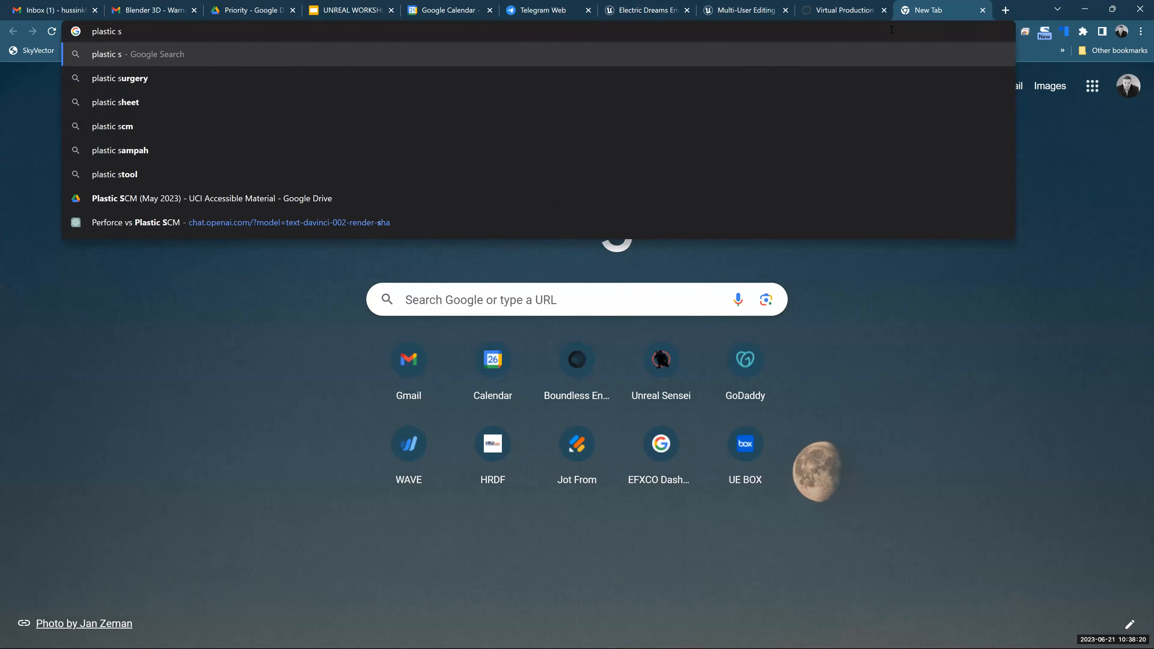
type("m")
key("BackSpace")
type("cm")
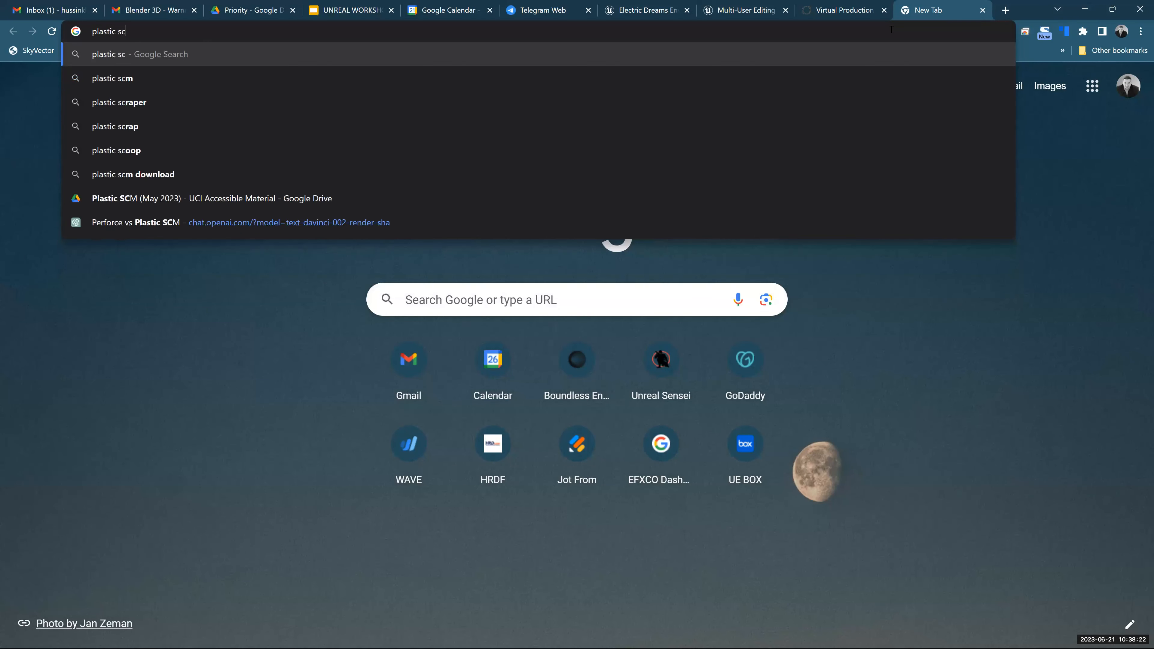
key("Return")
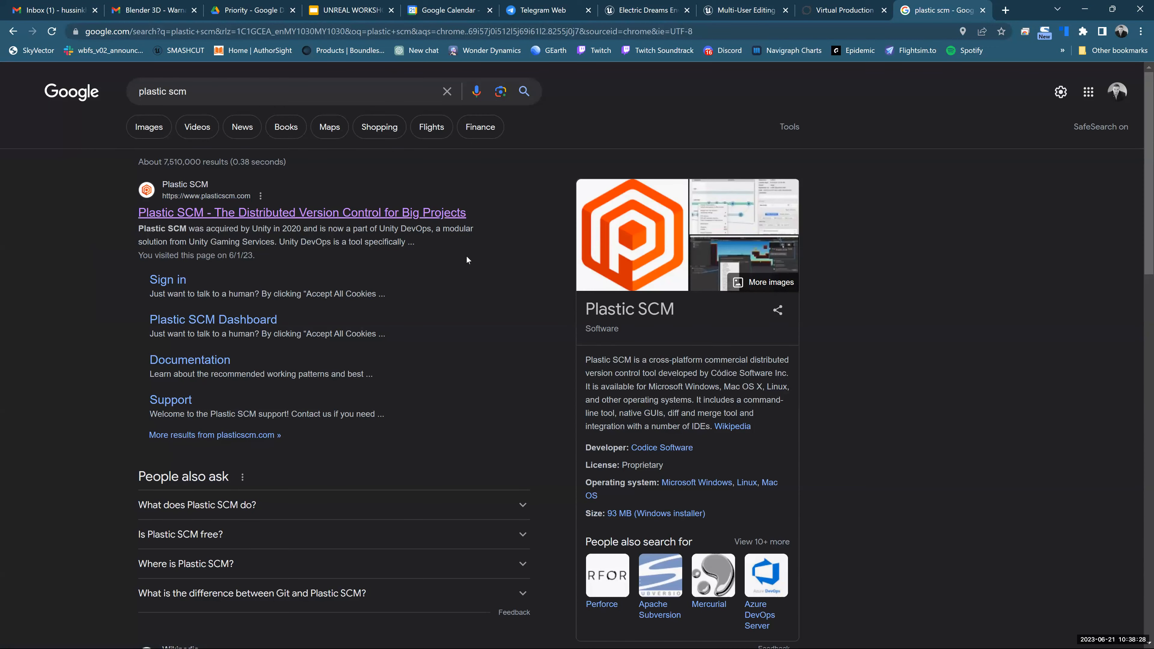
- Open the official Plastic SCM website from the search results and skim its home page, including the Unity DevOps introduction
left_click(429, 214)
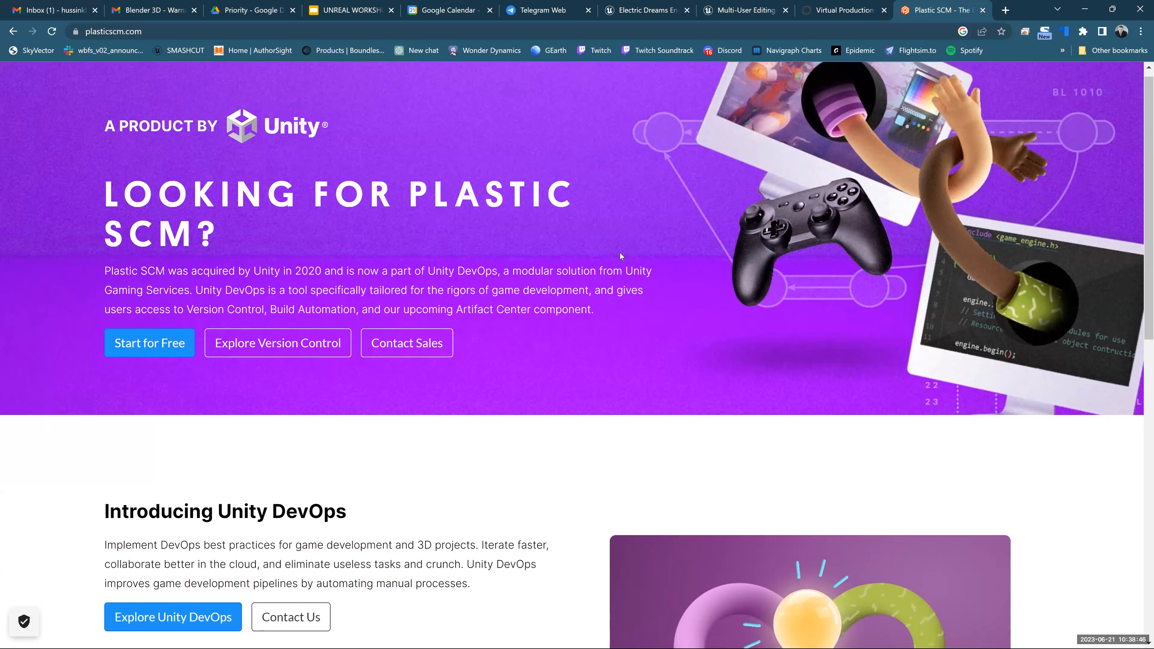
scroll(620, 256, "down", 3)
scroll(620, 256, "down", 2)
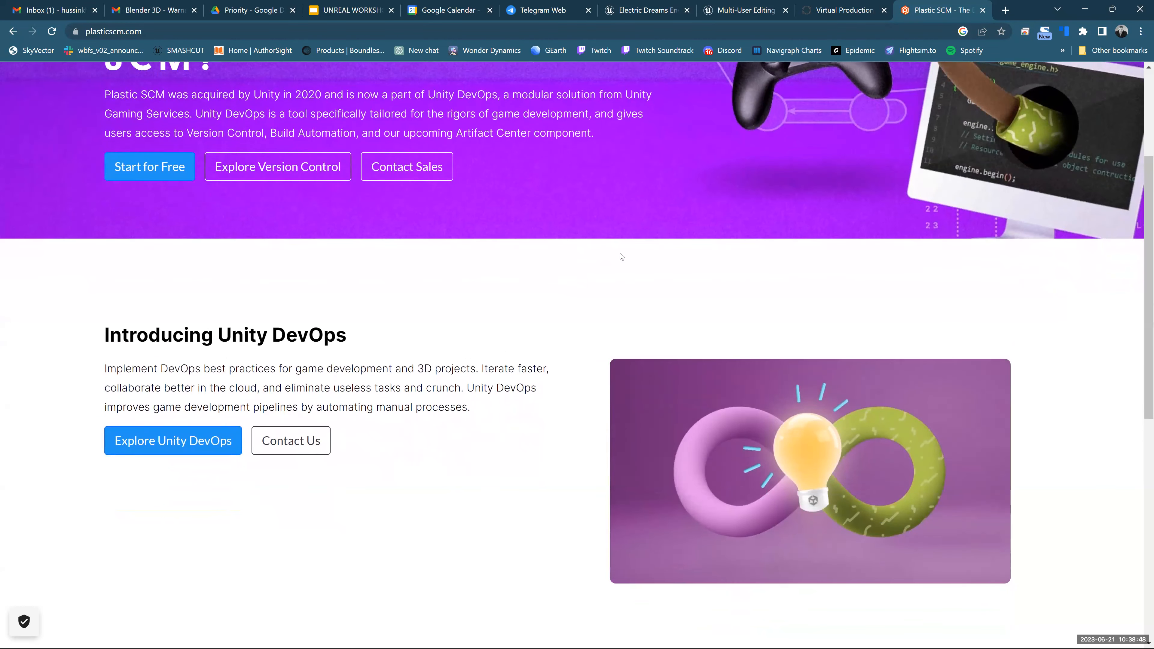
scroll(609, 258, "up", 4)
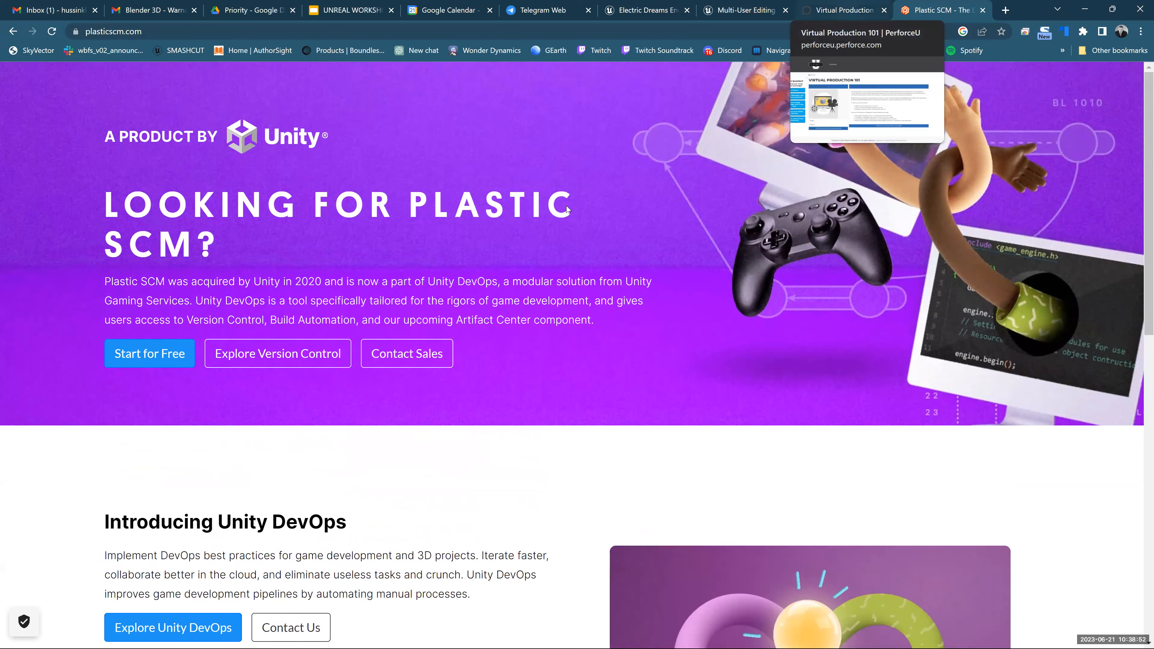
- Go back past the Perforce U page to the Multi-User Editing documentation and review its introduction and Getting Started section
key("ctrl+shift+Tab")
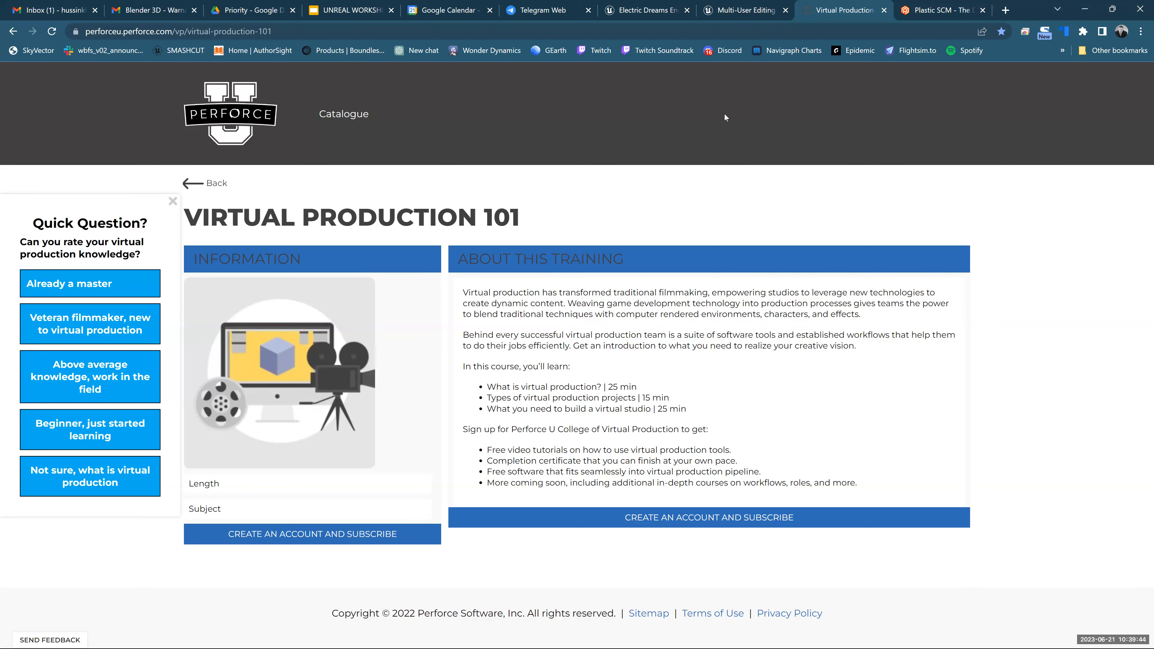
key("ctrl+shift+Tab")
scroll(802, 400, "up", 2)
scroll(804, 398, "up", 4)
scroll(826, 406, "down", 3)
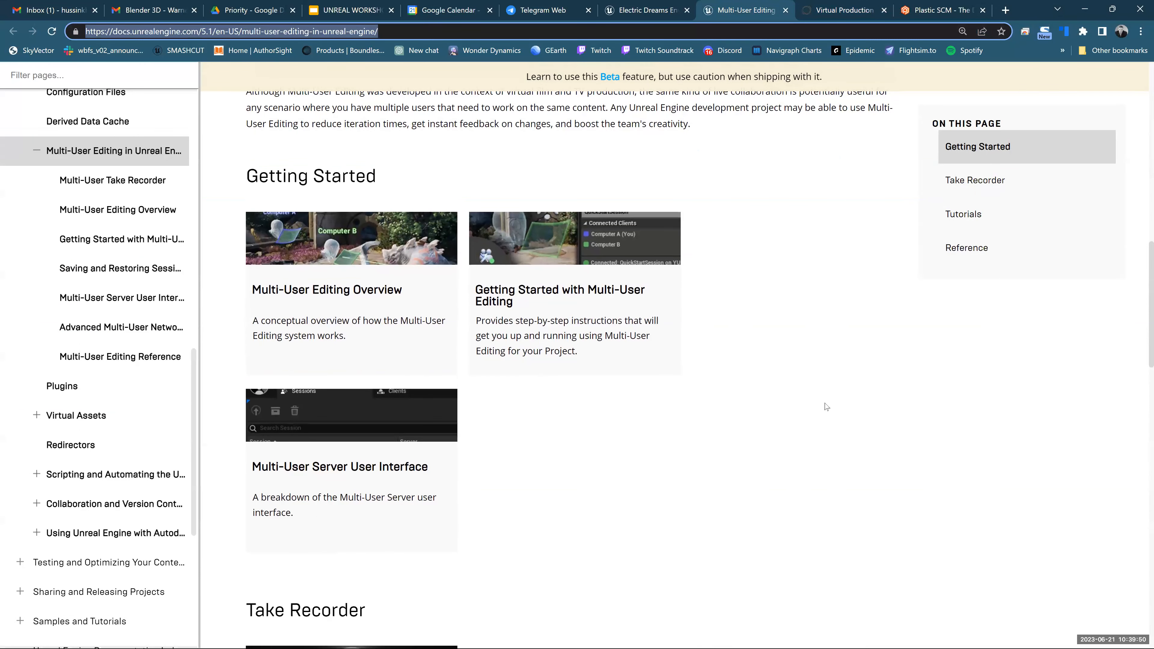
scroll(826, 406, "up", 5)
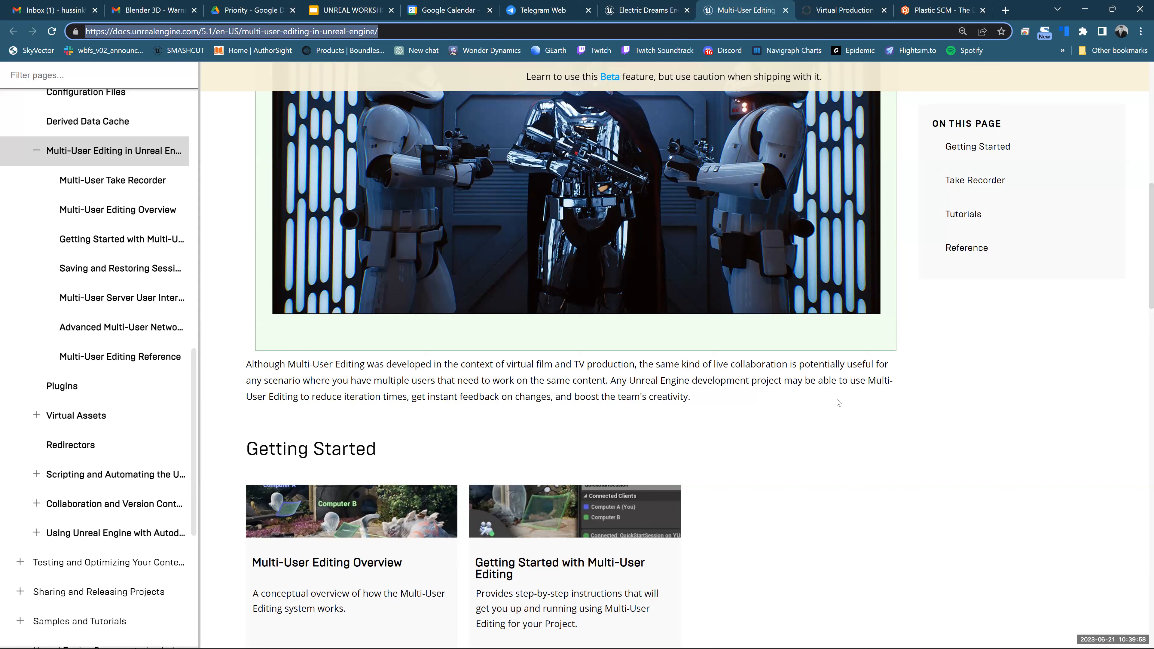
scroll(848, 399, "down", 3)
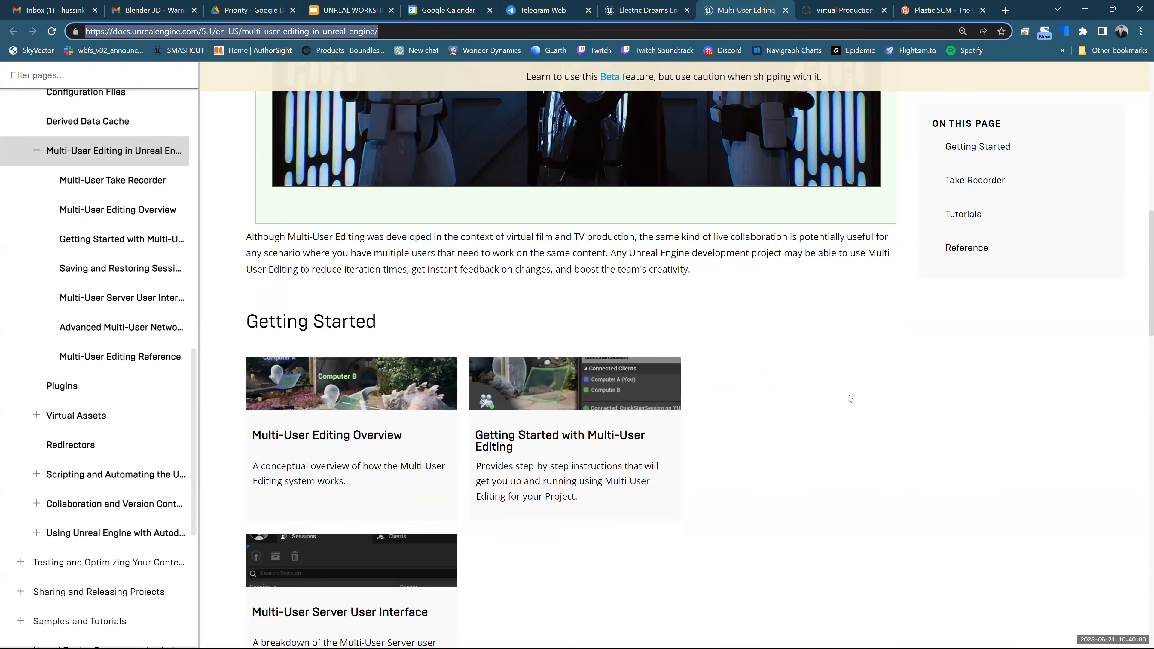
- Search Google for "hamachi download" in a new browser tab
left_click(1005, 10)
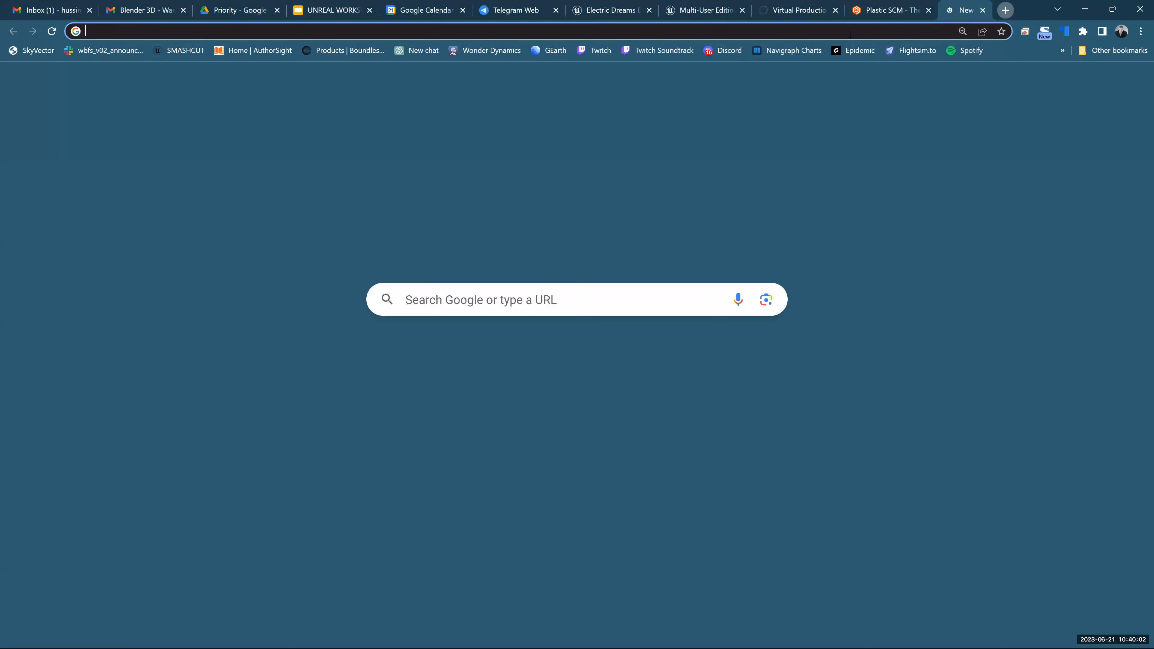
left_click(850, 34)
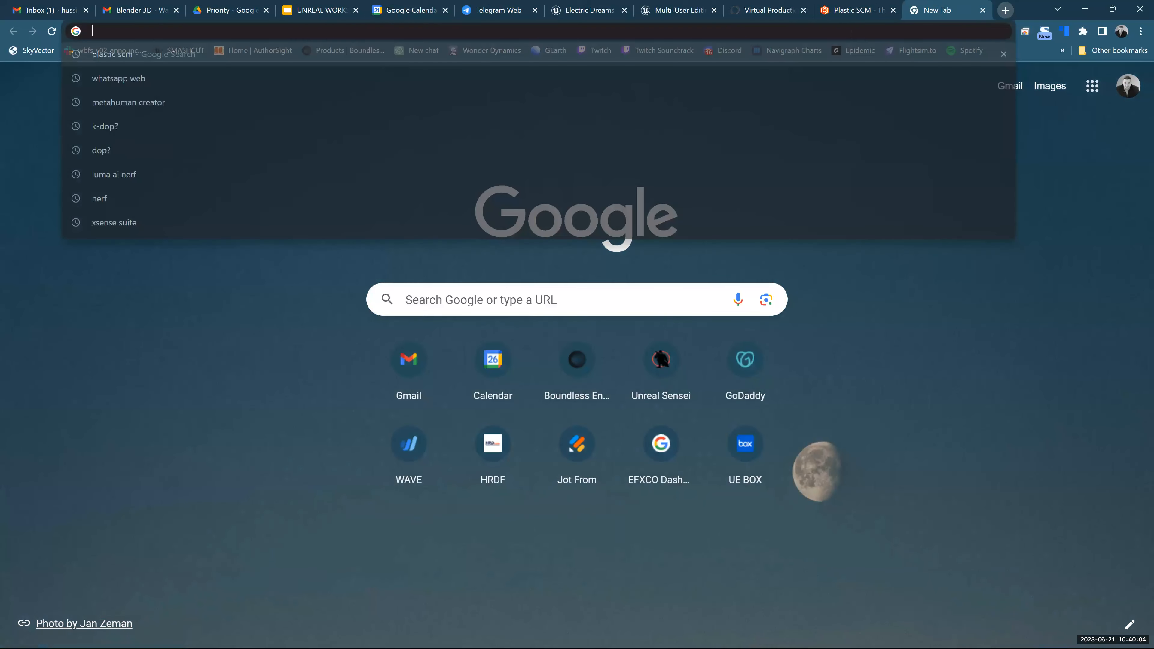
type("hamashi")
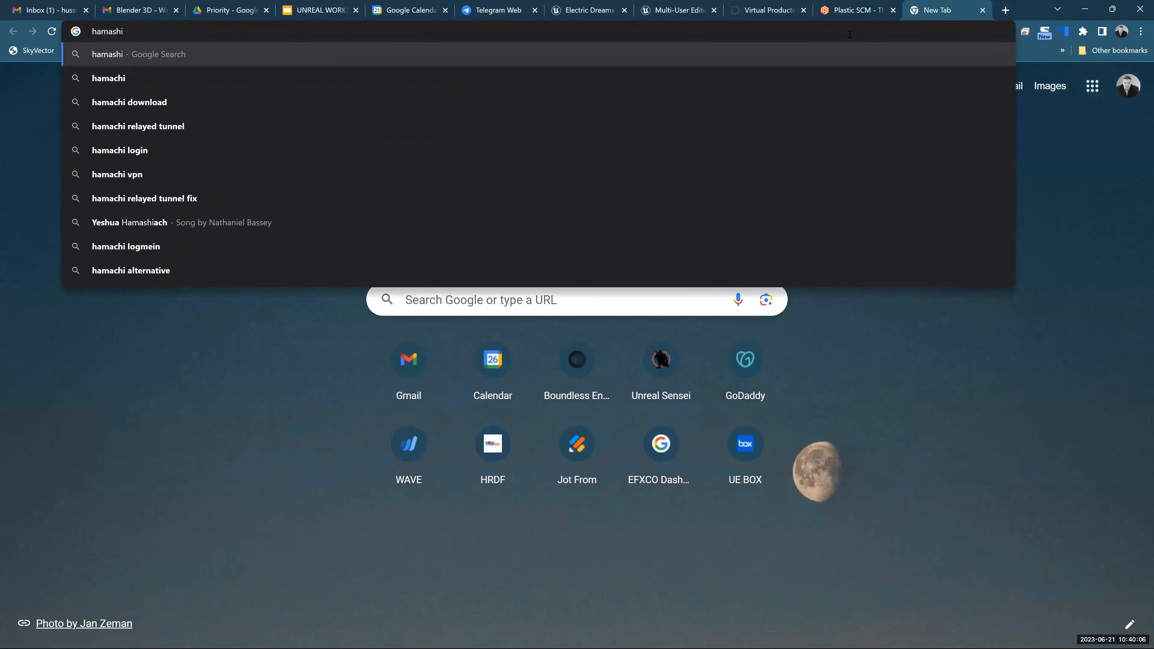
key("Down")
key("Down")
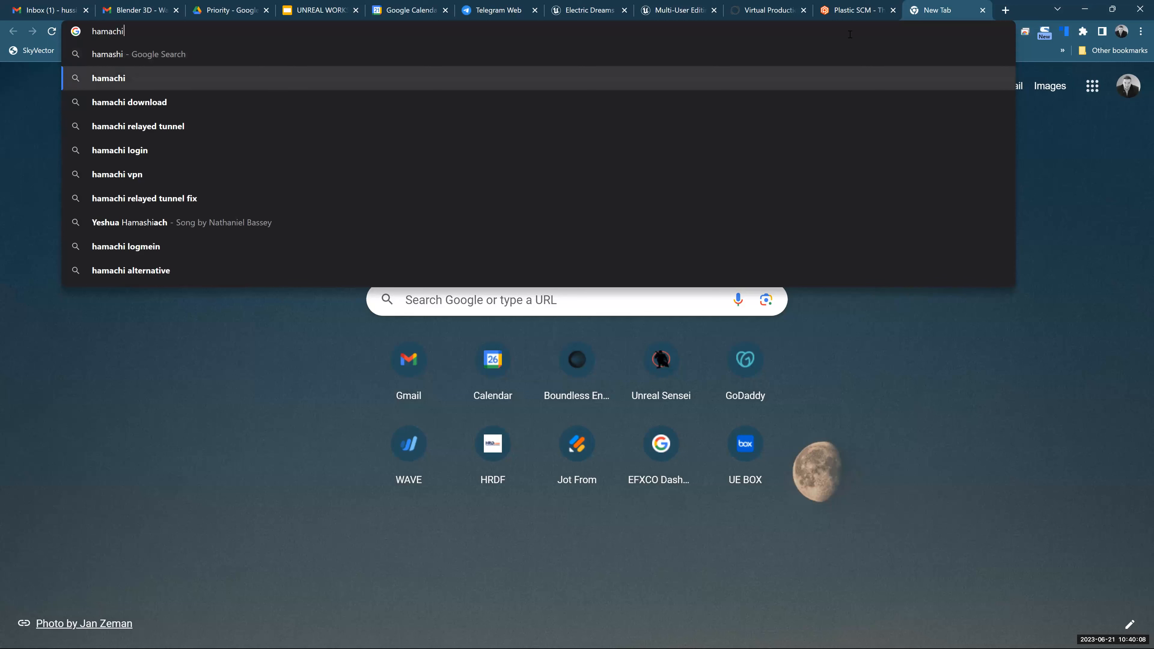
key("Return")
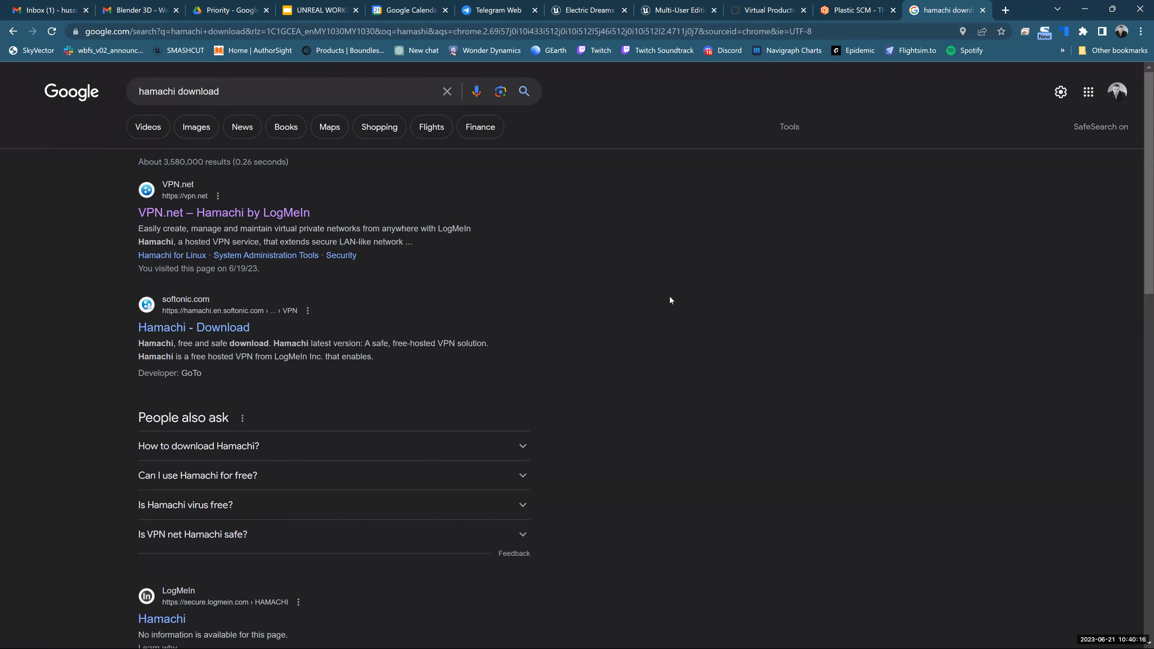
- Open the VPN.net Hamachi by LogMeIn site from the search results and skim its home page
left_click(263, 214)
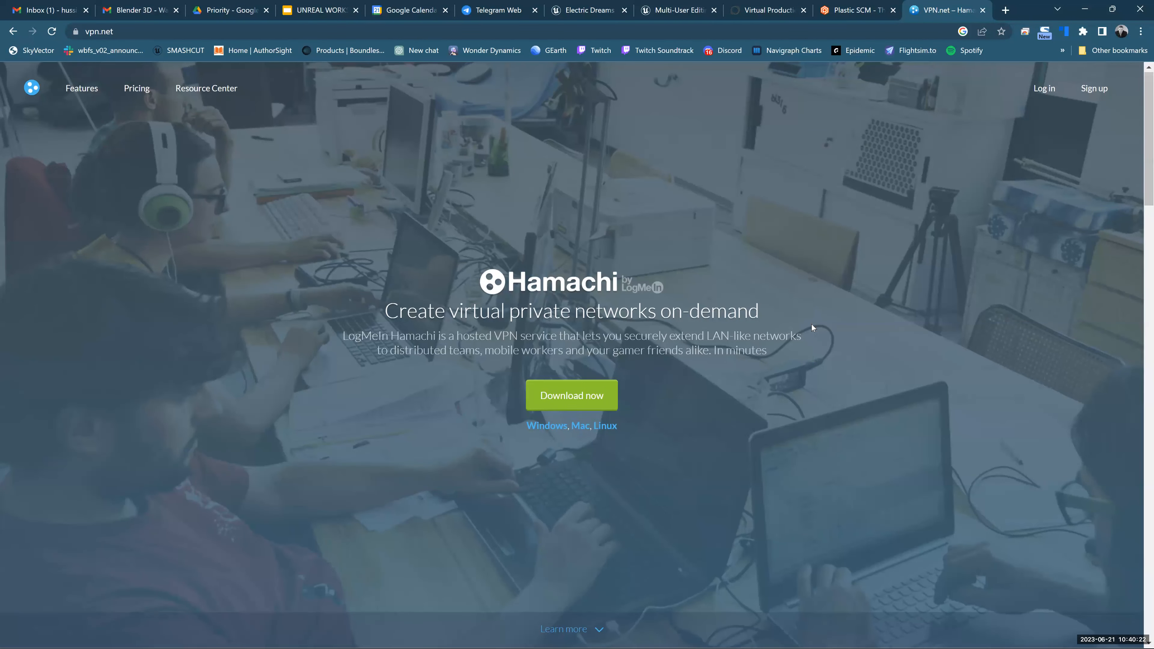
scroll(811, 324, "down", 7)
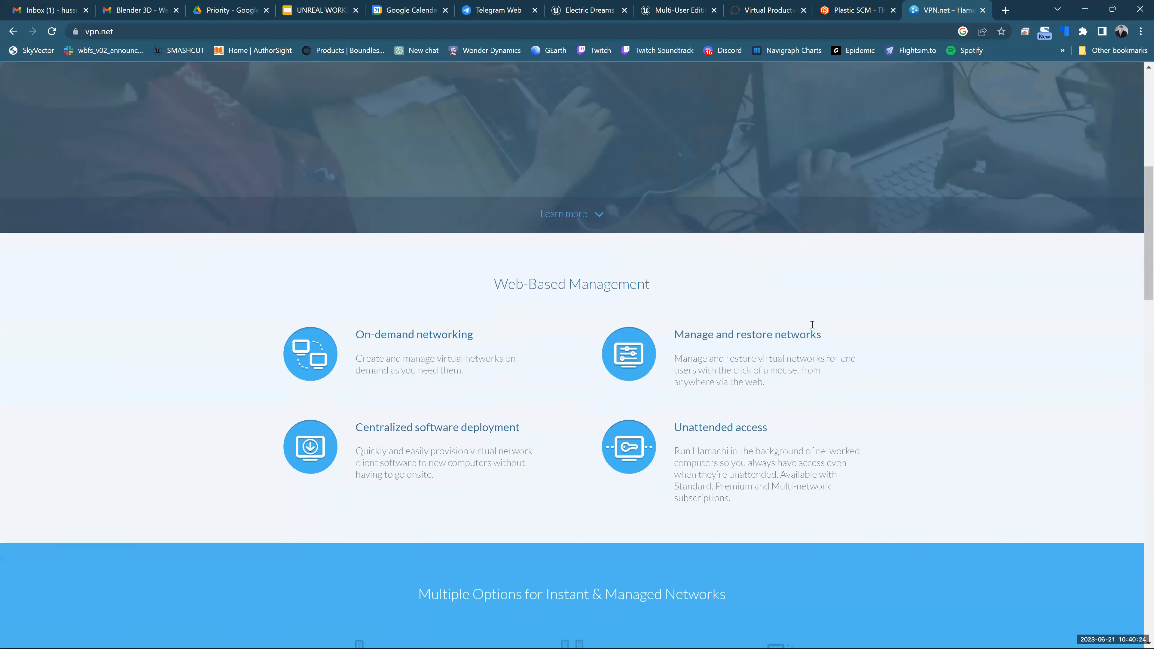
scroll(812, 328, "up", 6)
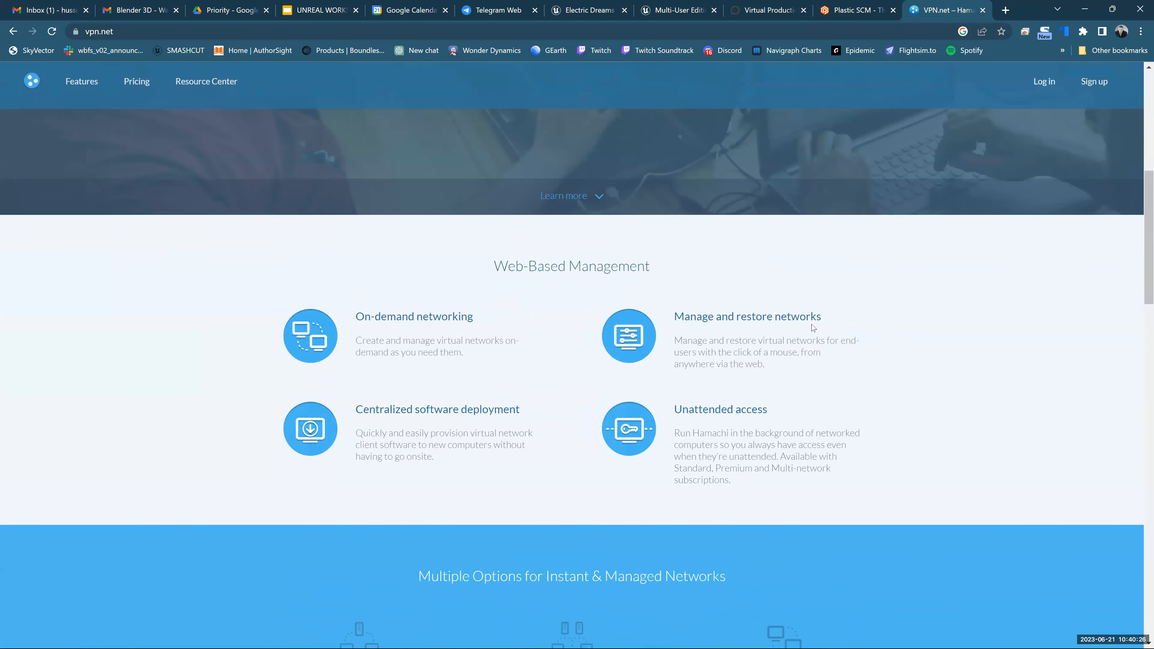
scroll(767, 307, "up", 3)
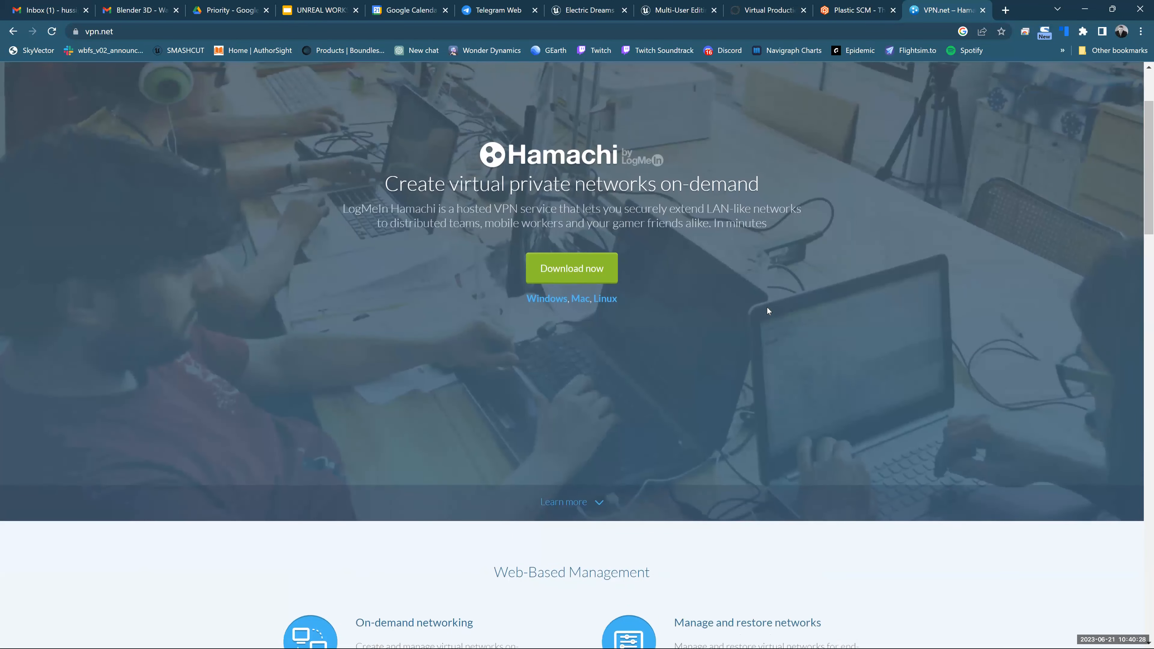
scroll(767, 307, "up", 2)
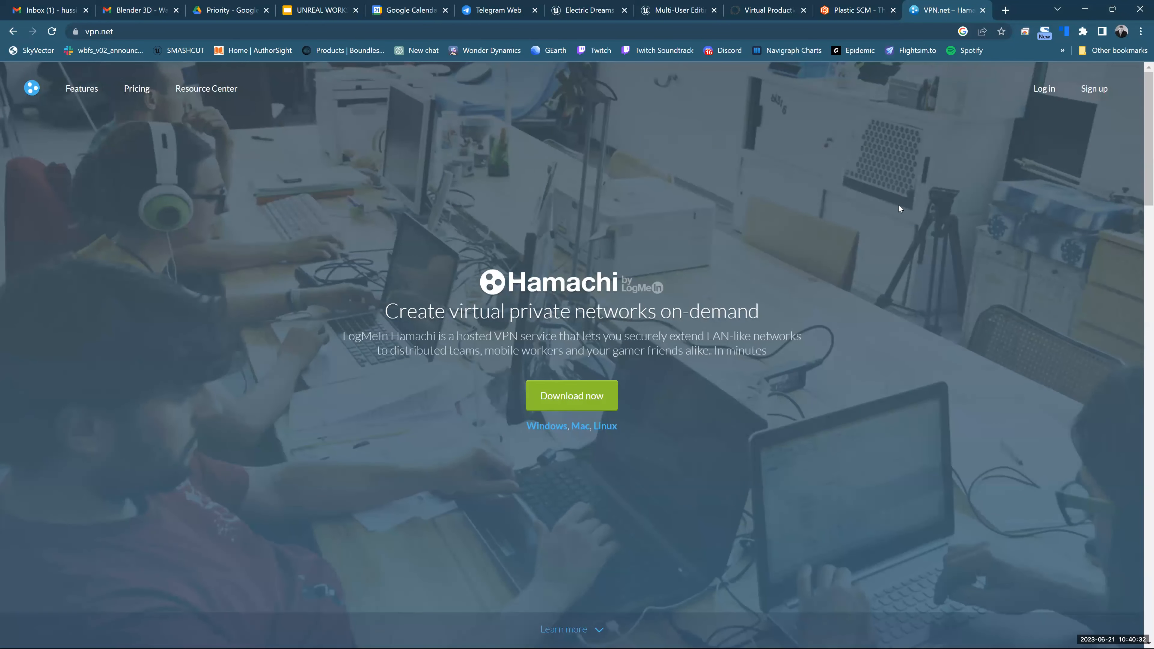
- Open the Unreal Engine Documentation Index in a new Chrome tab, with Unreal Engine 5.1 Documentation as the version
left_click(1085, 9)
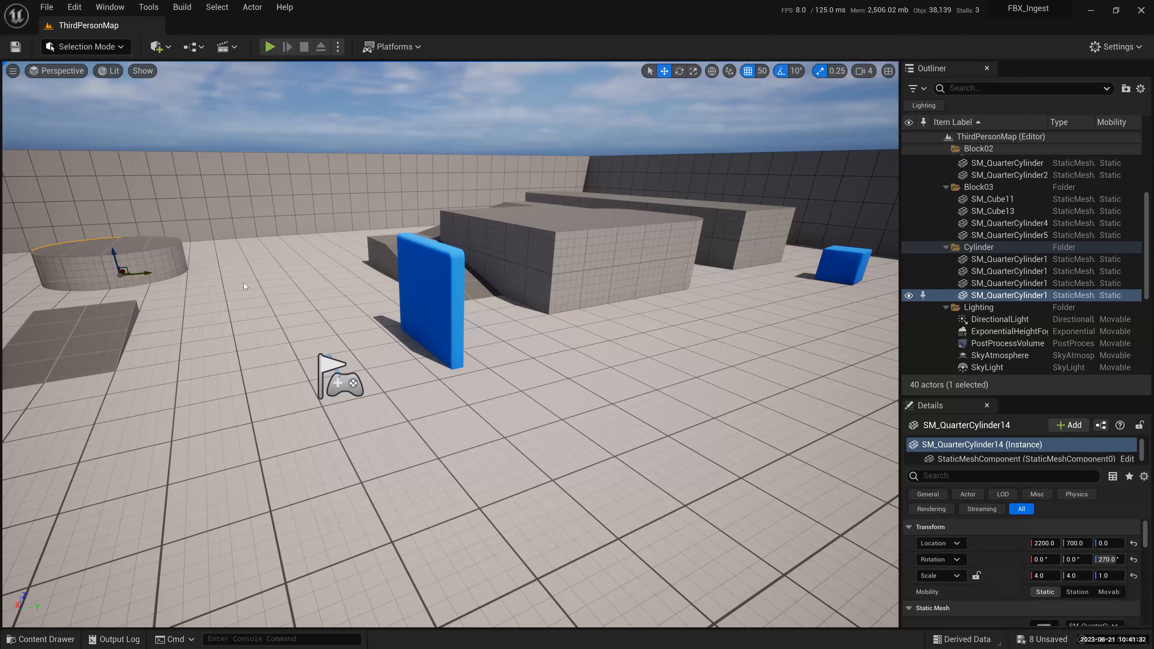
key("alt+Tab")
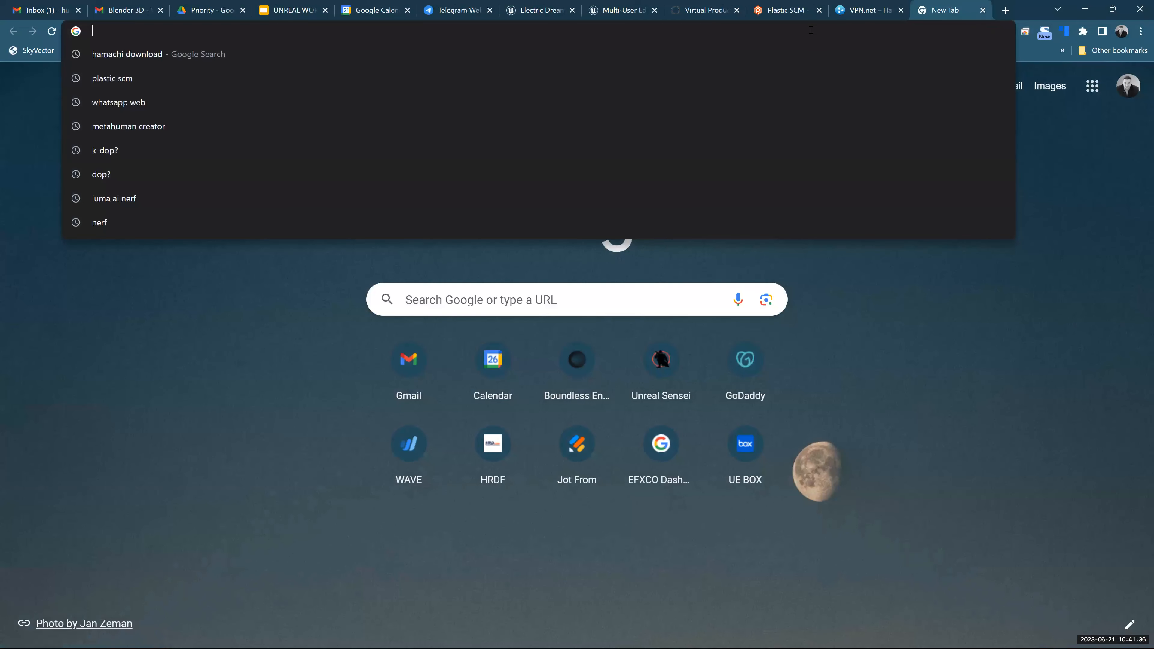
type("docs.unrealengine.com/5.1/en-US/unreal-engine-documentation-index/")
key("Return")
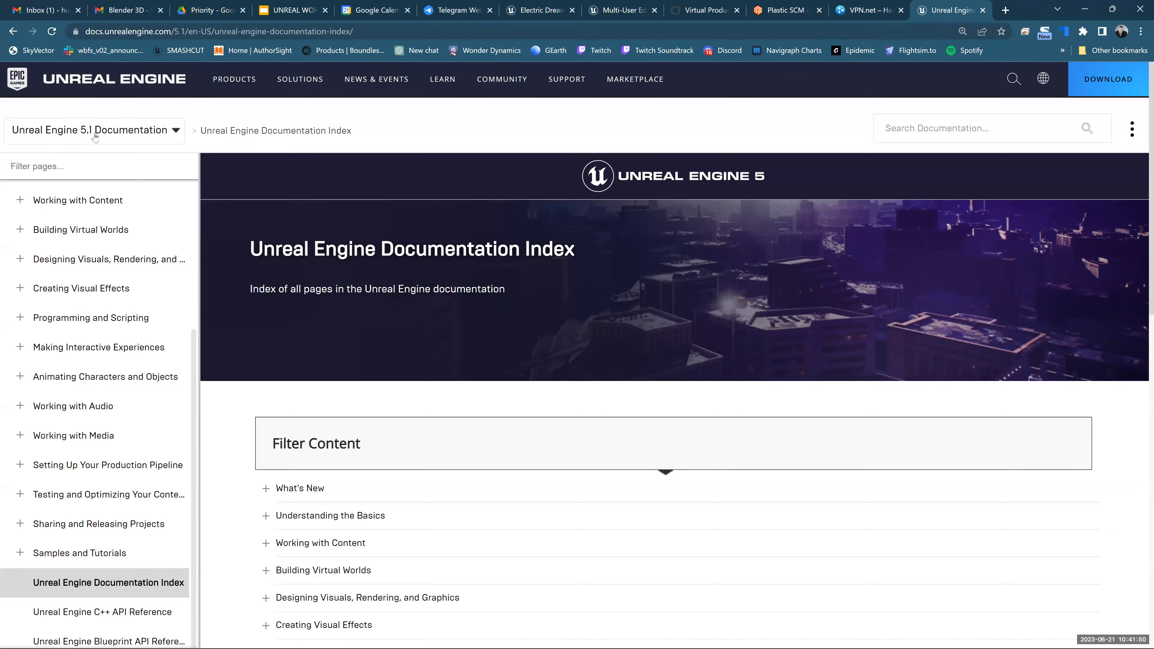
left_click(120, 136)
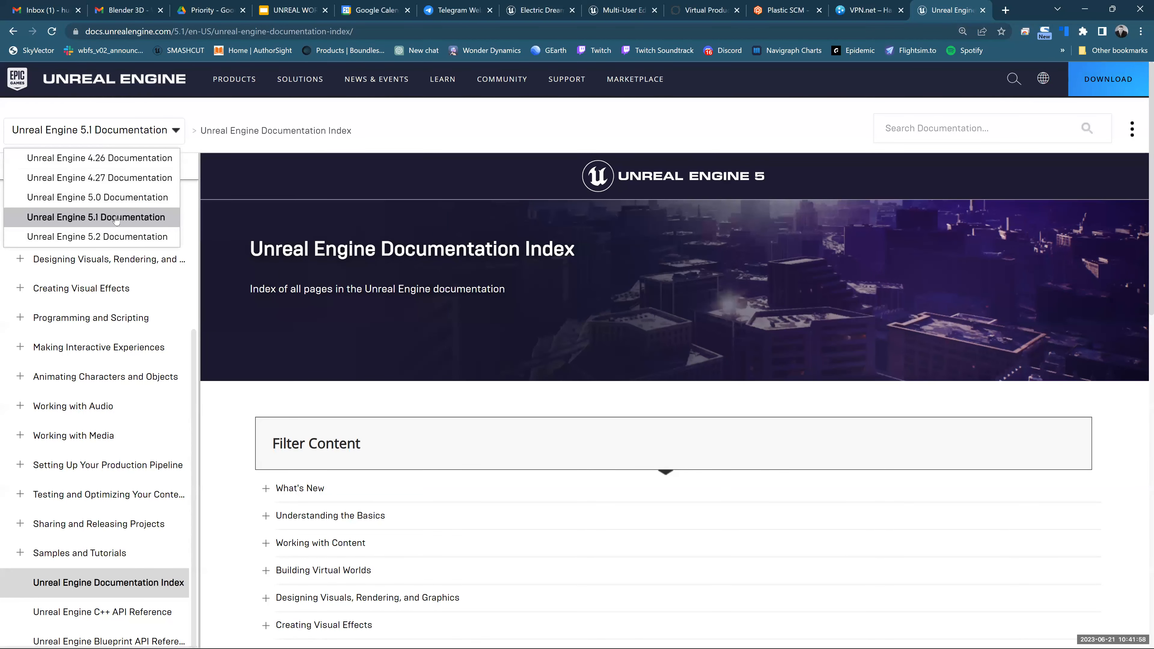
left_click(116, 218)
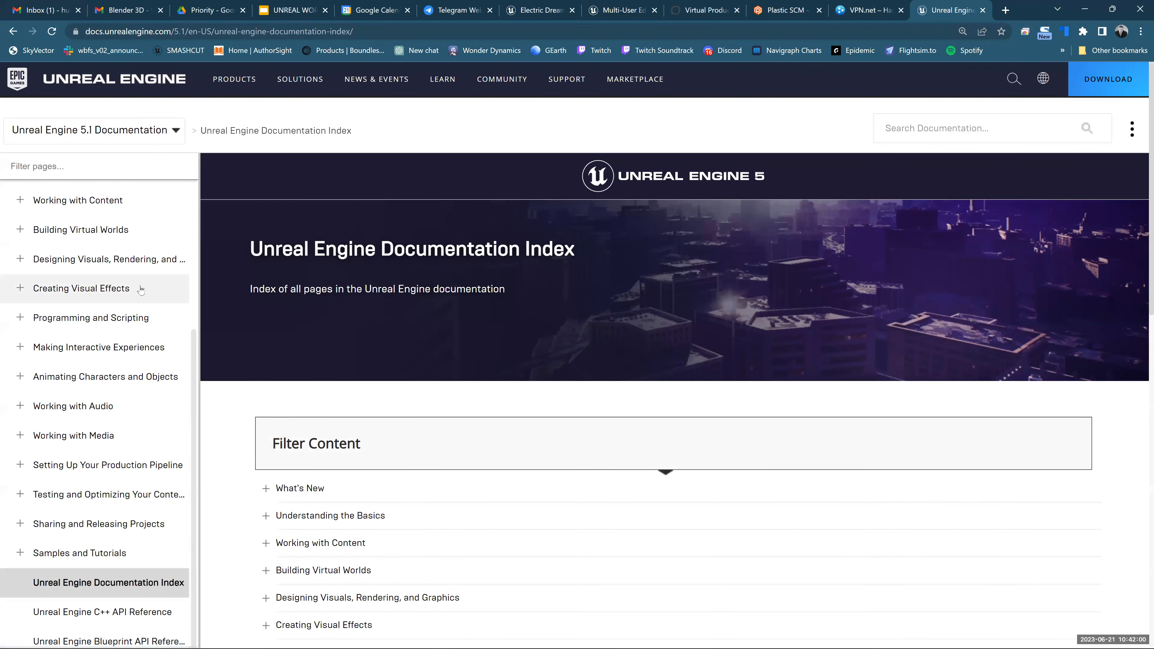
scroll(141, 291, "up", 3)
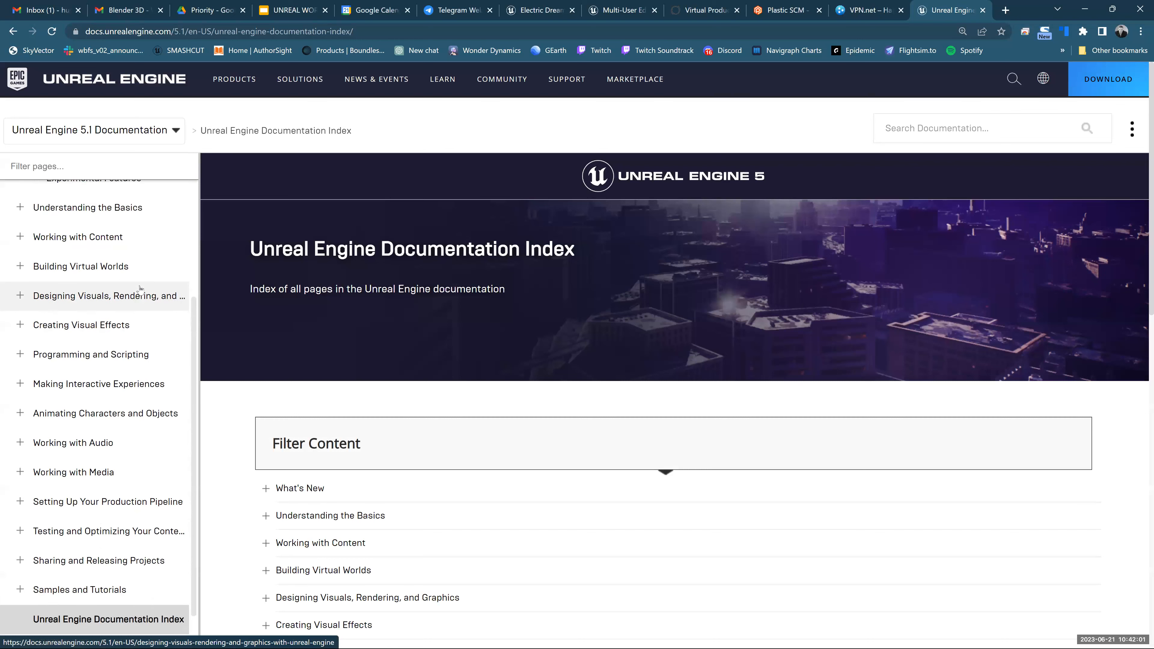
- Search the Unreal Engine documentation for "collisions" and look over the results
left_click(934, 125)
type("colli")
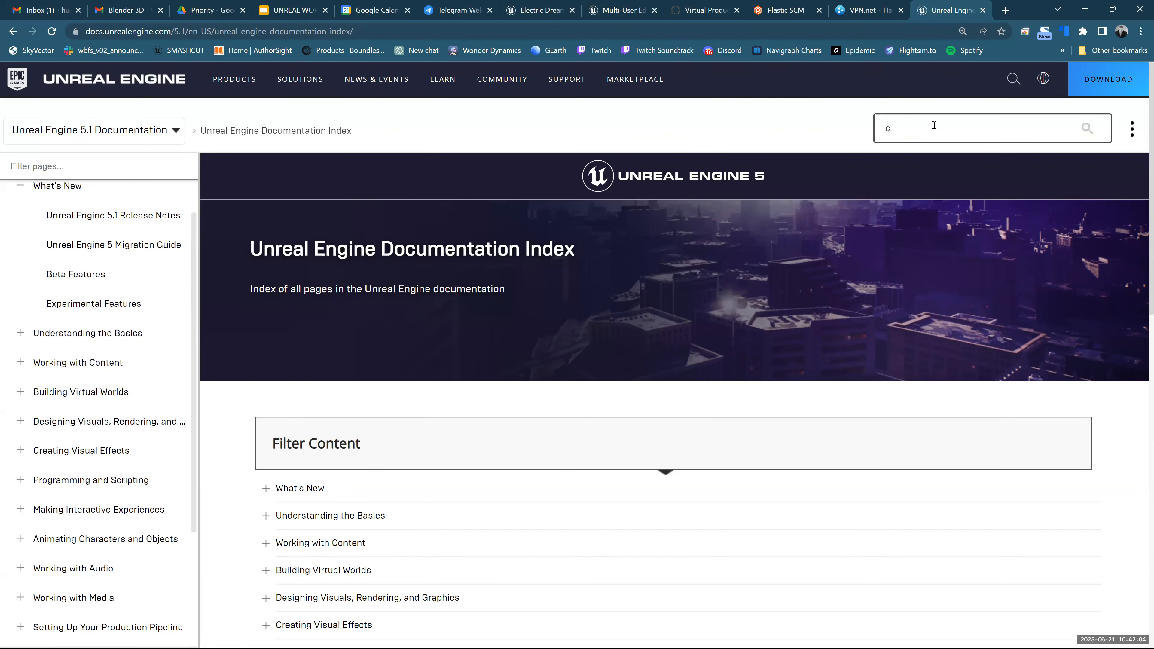
type("sions")
key("Return")
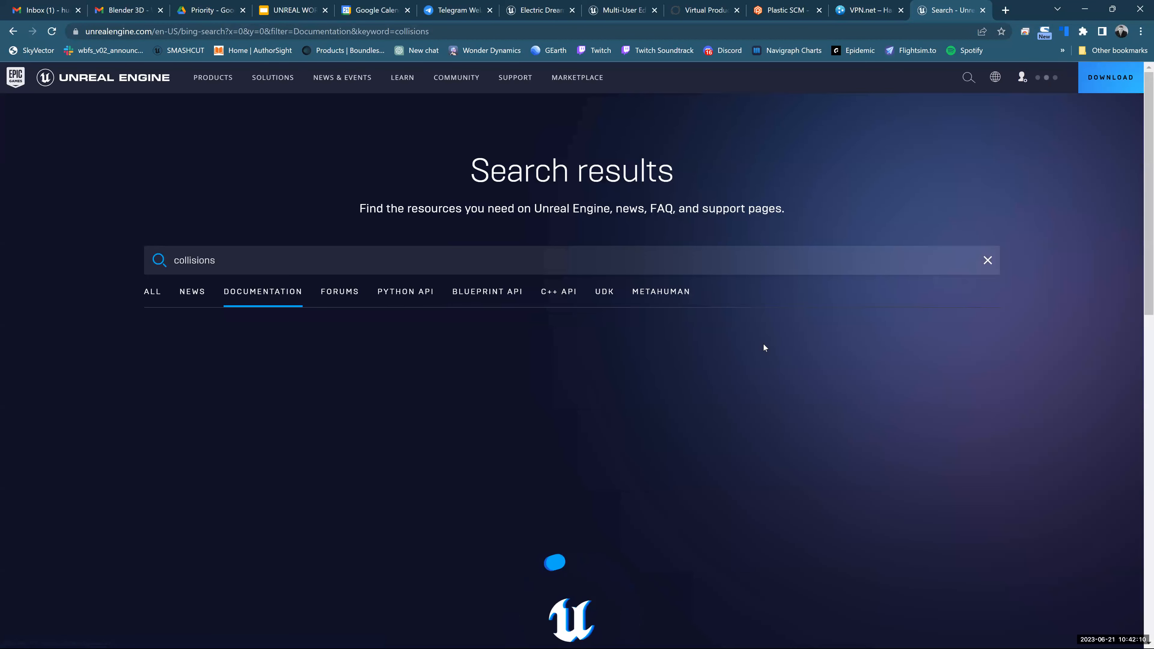
scroll(764, 345, "down", 2)
scroll(717, 350, "down", 1)
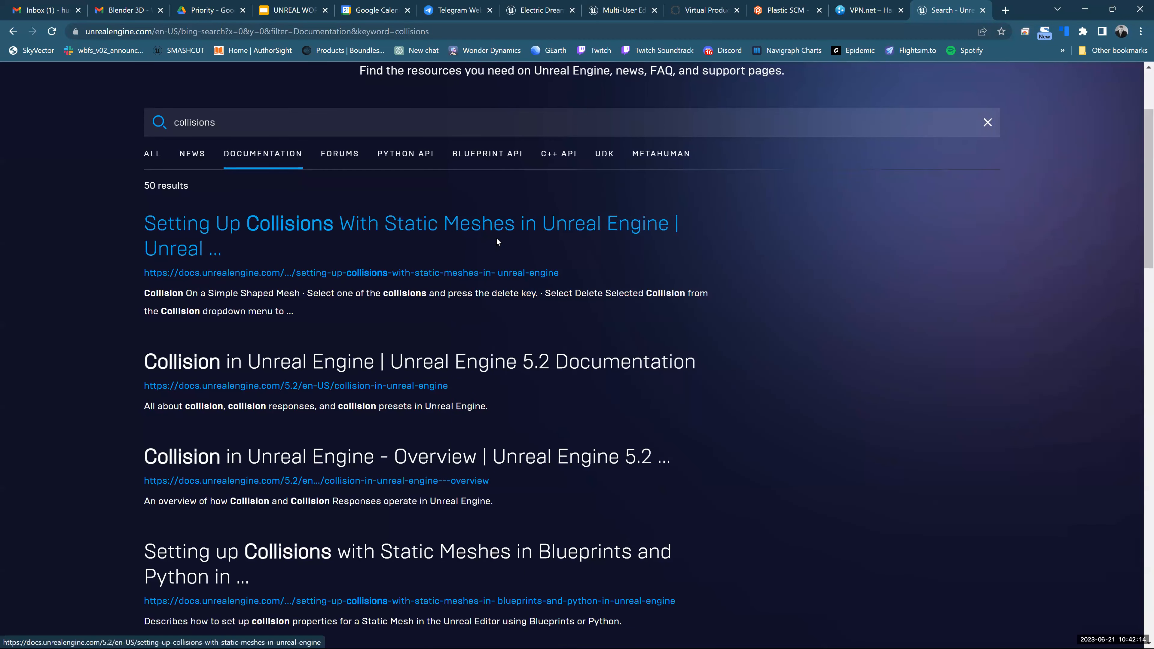
- Open the "Setting Up Collisions With Static Meshes" result and skim it down to the Collision On a More Complex Mesh section
left_click(495, 235)
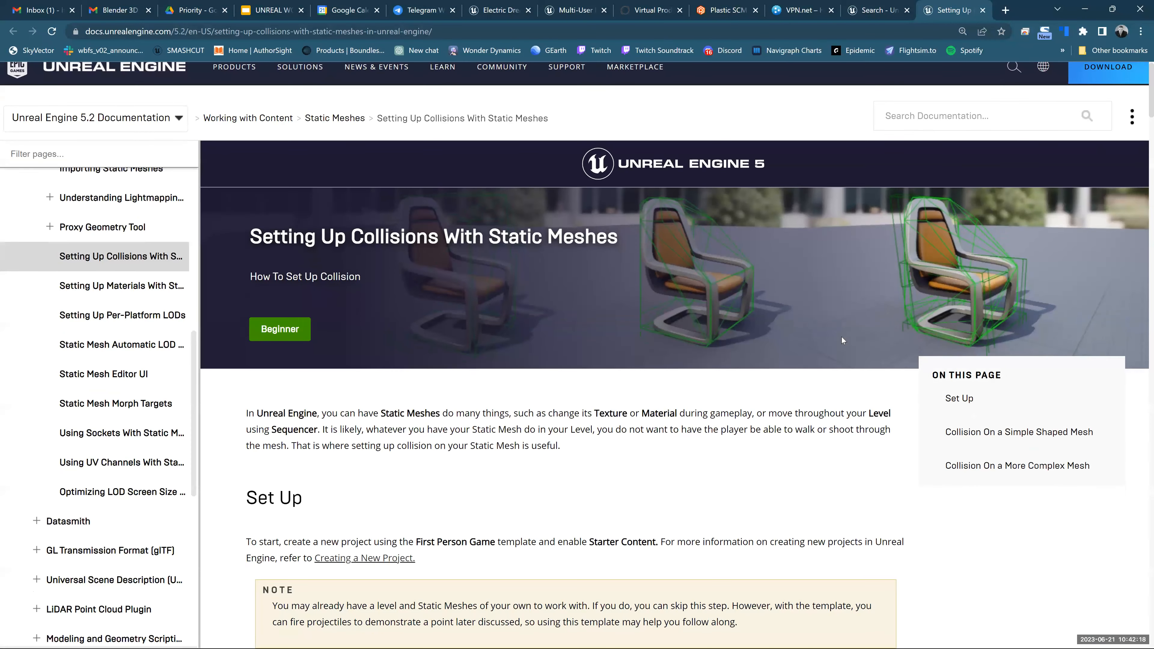
scroll(842, 340, "down", 10)
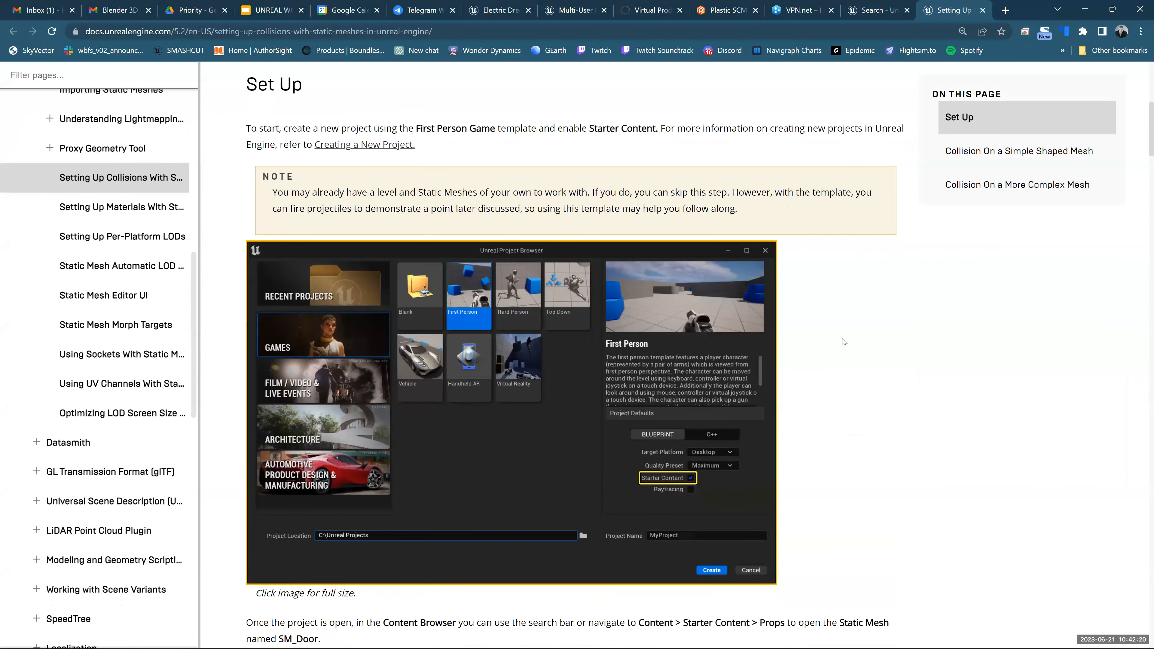
scroll(844, 341, "down", 4)
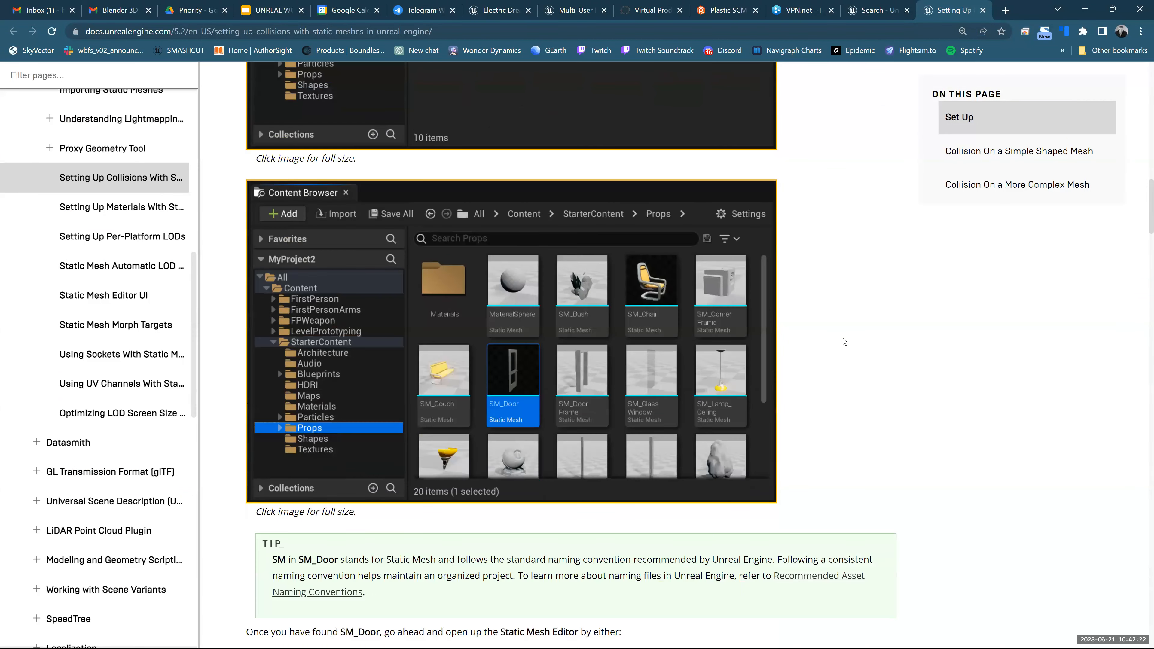
scroll(843, 342, "down", 12)
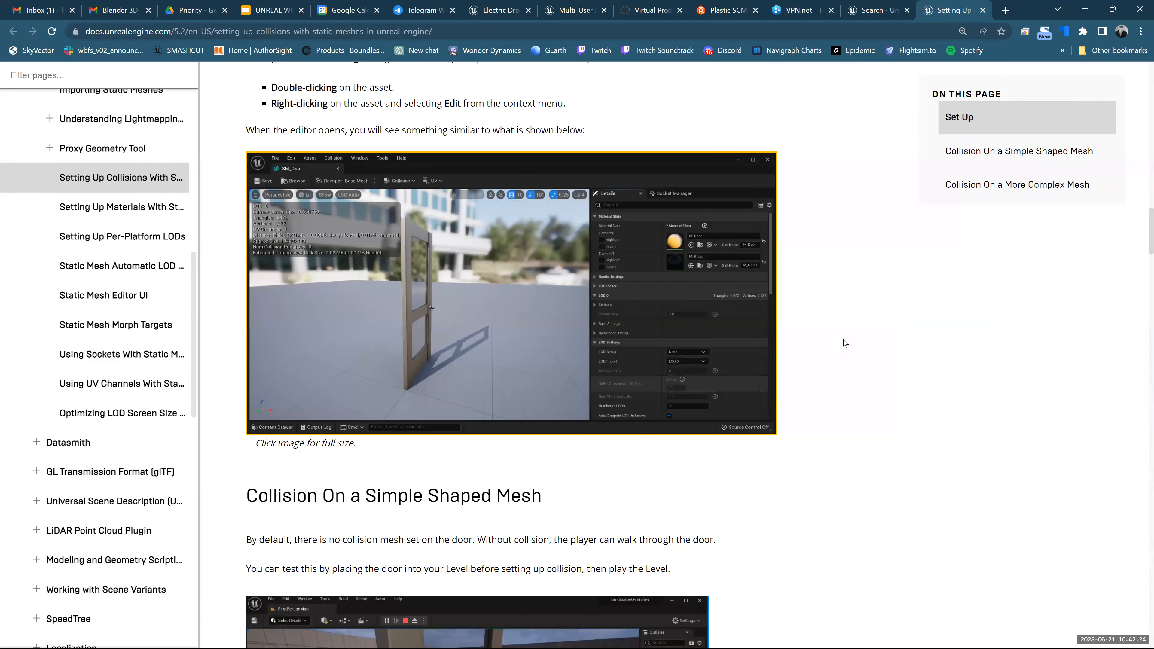
scroll(843, 344, "down", 20)
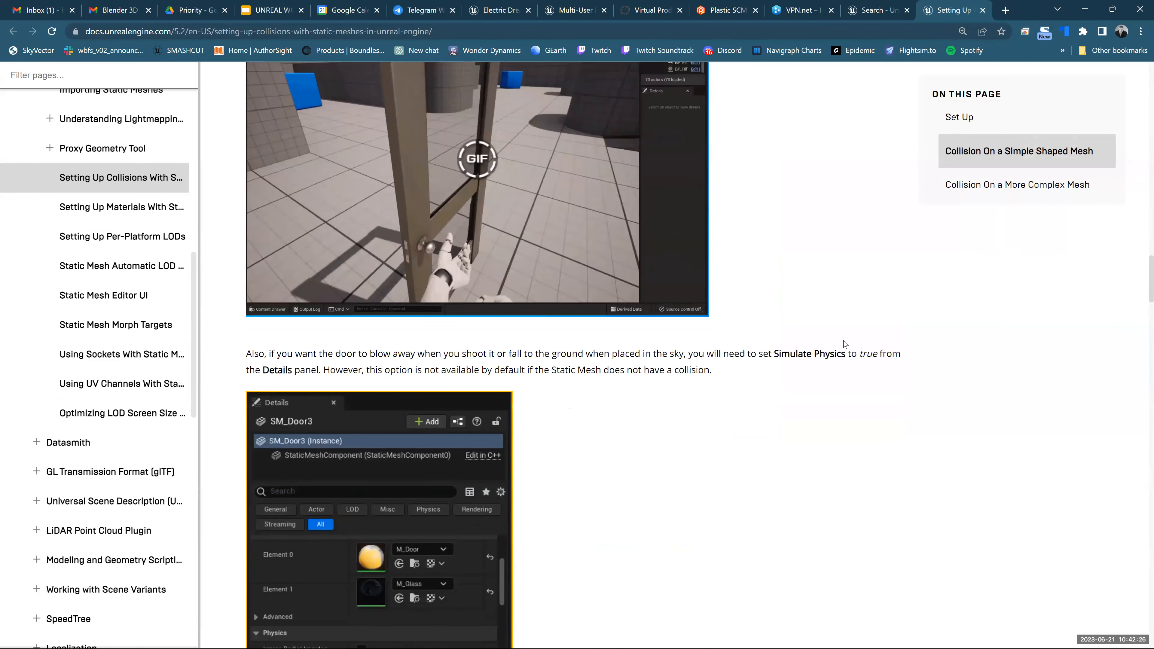
scroll(843, 341, "down", 18)
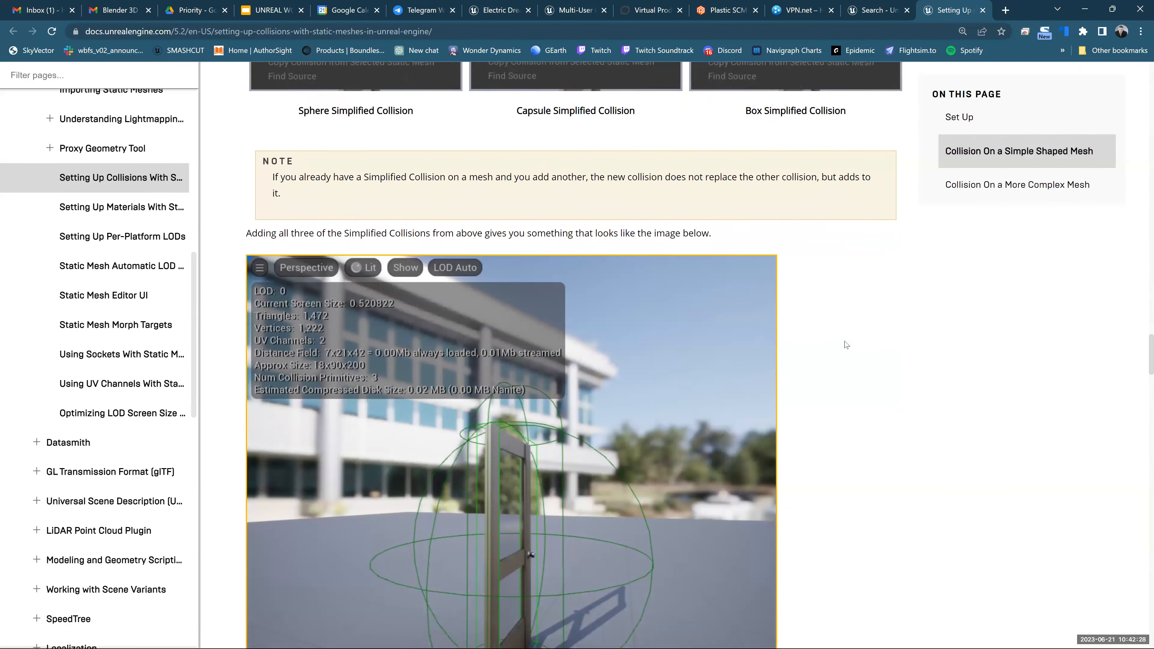
scroll(846, 344, "down", 11)
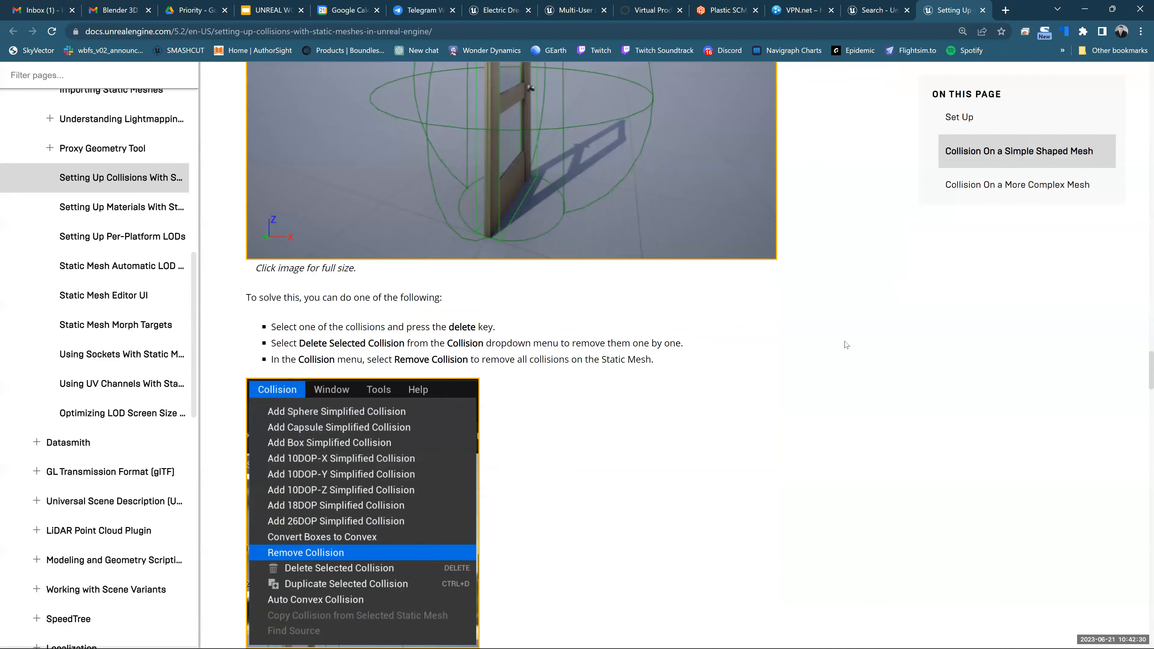
scroll(846, 344, "down", 8)
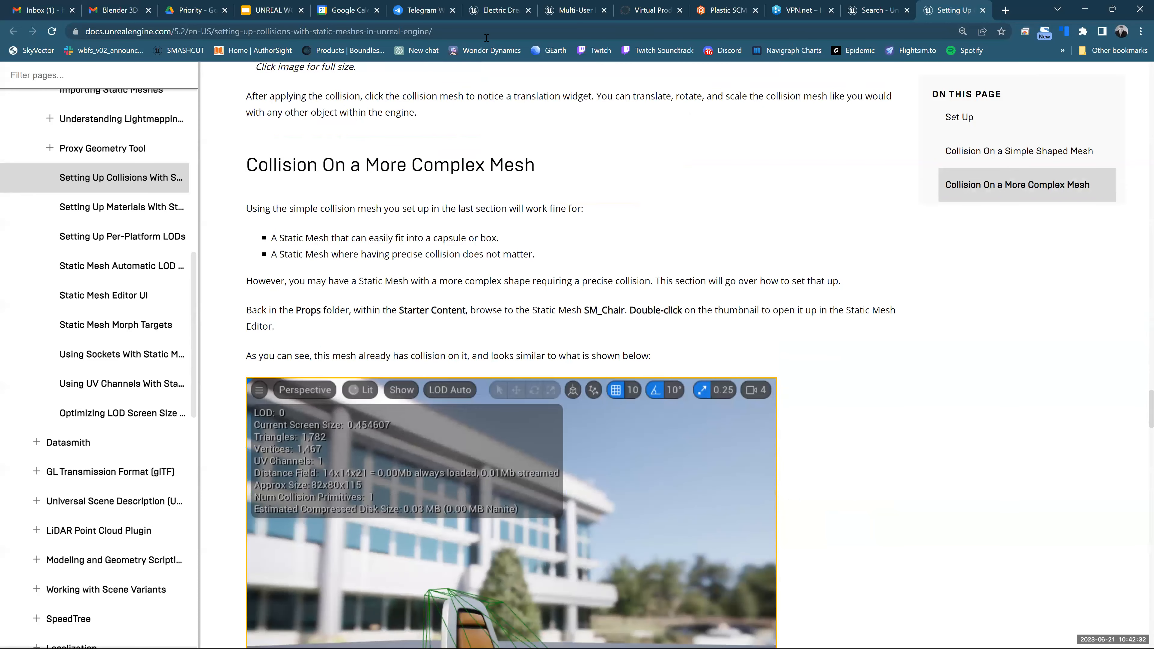
- Reload the static mesh collisions page and select its full web address
left_click(484, 30)
key("Return")
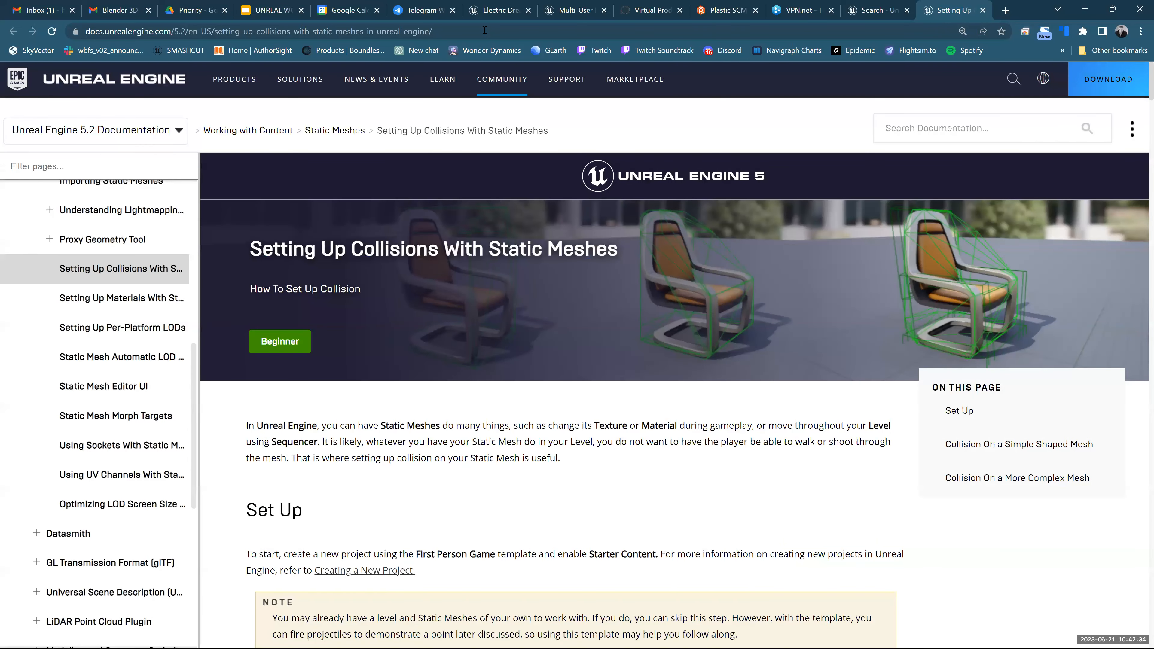
left_click(484, 30)
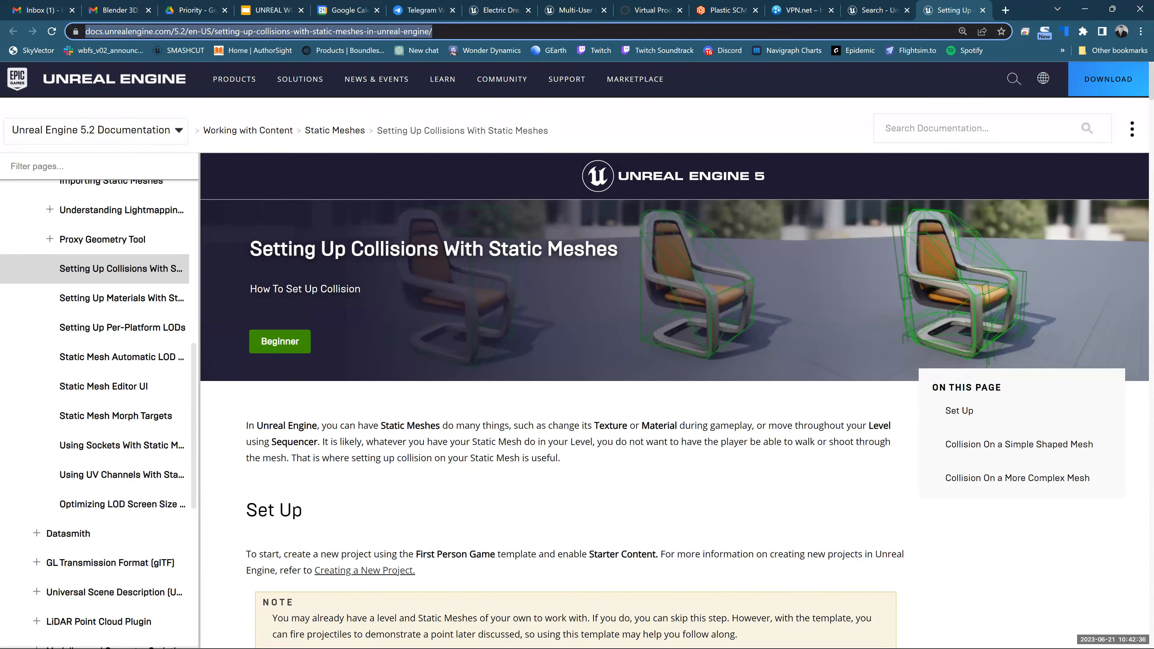
- Switch to the 100.01_GEN_UE51.pdf slides in Adobe Acrobat and page back to the Unreal Project Structure diagram on page 12
key("alt+Tab")
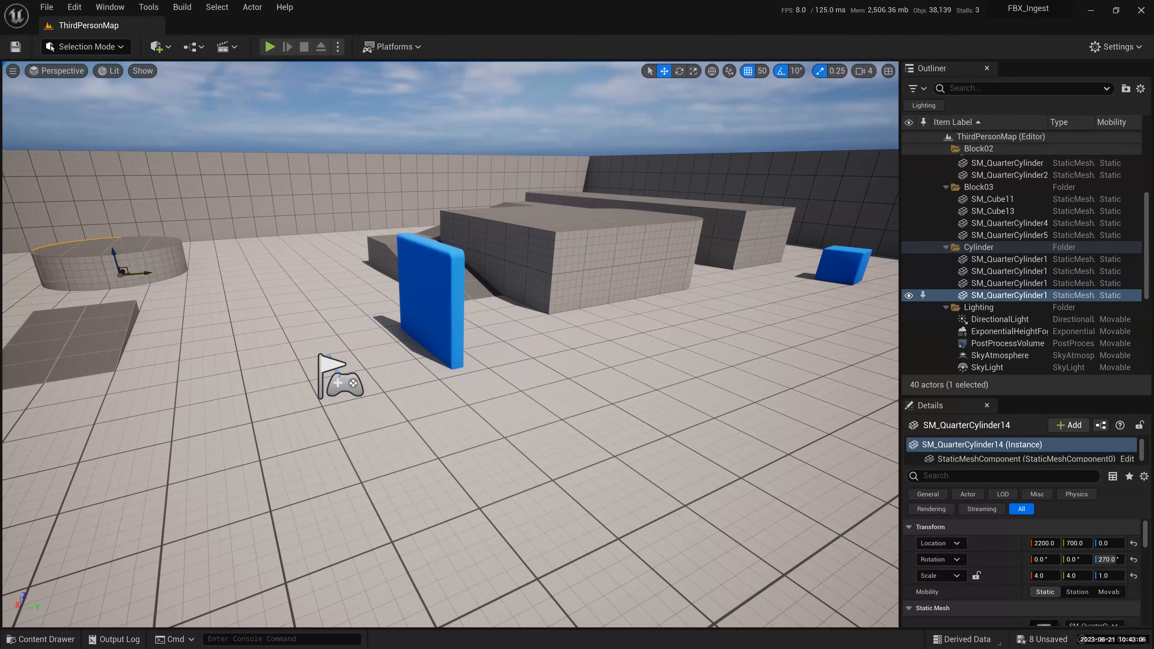
key("alt+Tab")
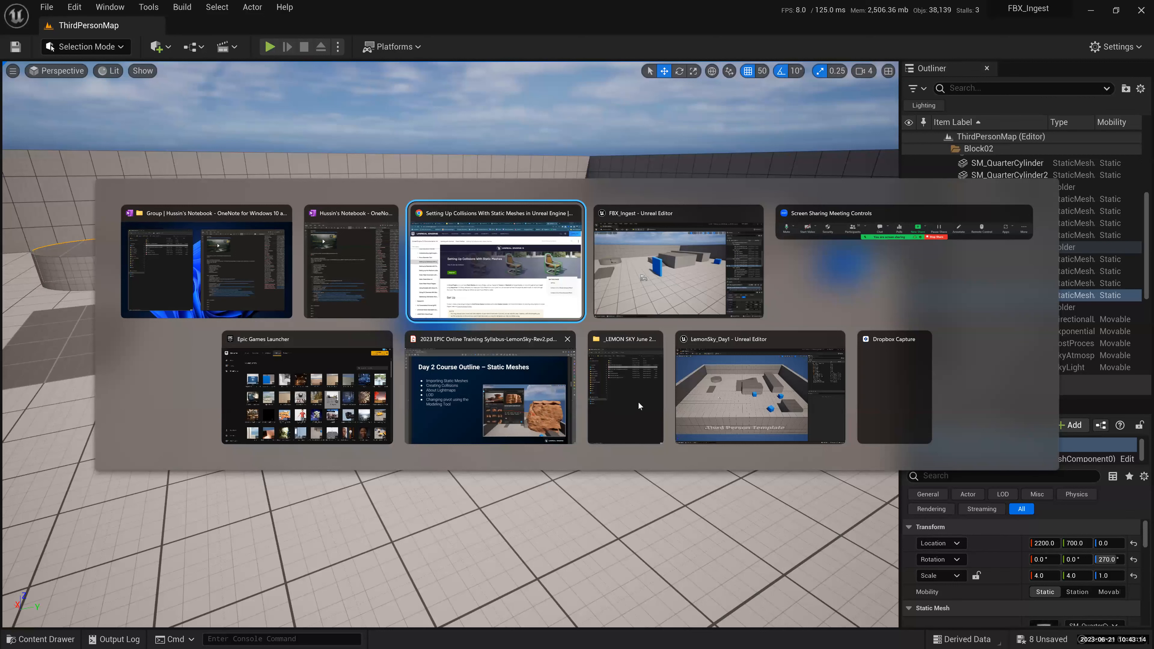
key("Escape")
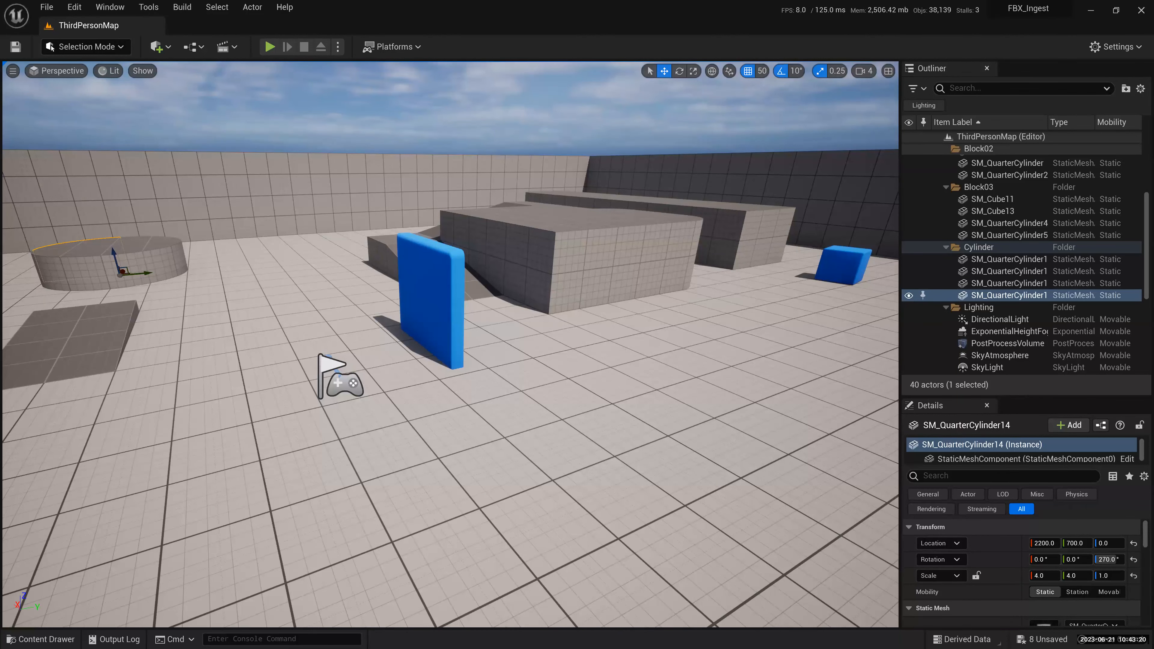
key("alt+Tab")
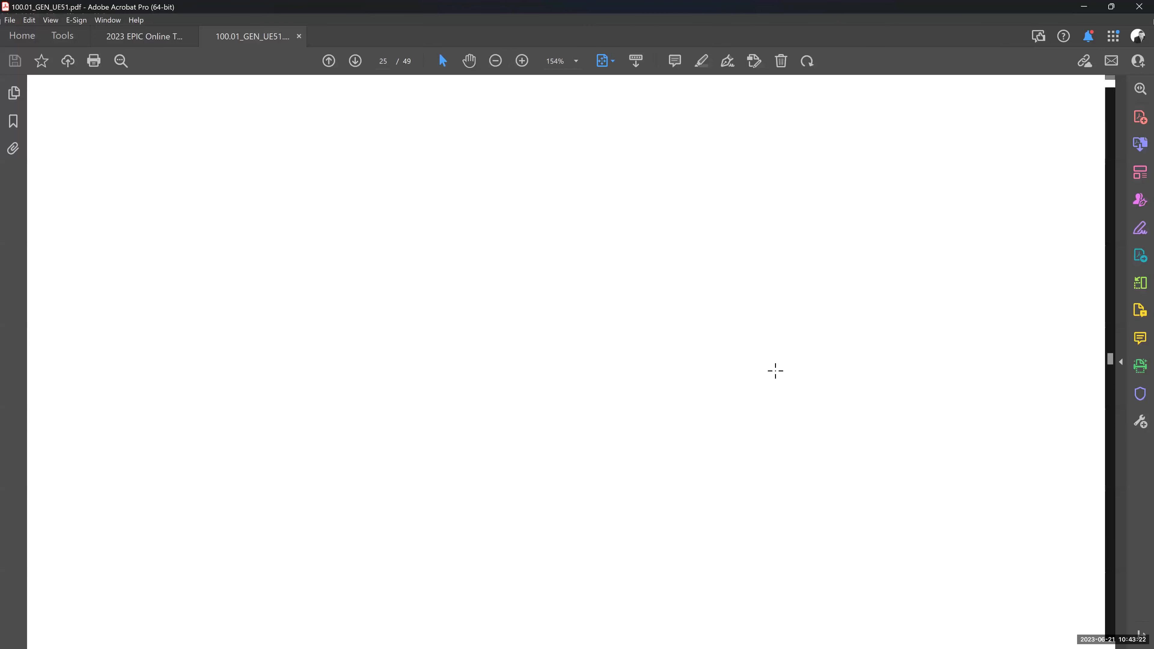
key("Left")
key("Left")
key("Left")
key("Left")
key("Left")
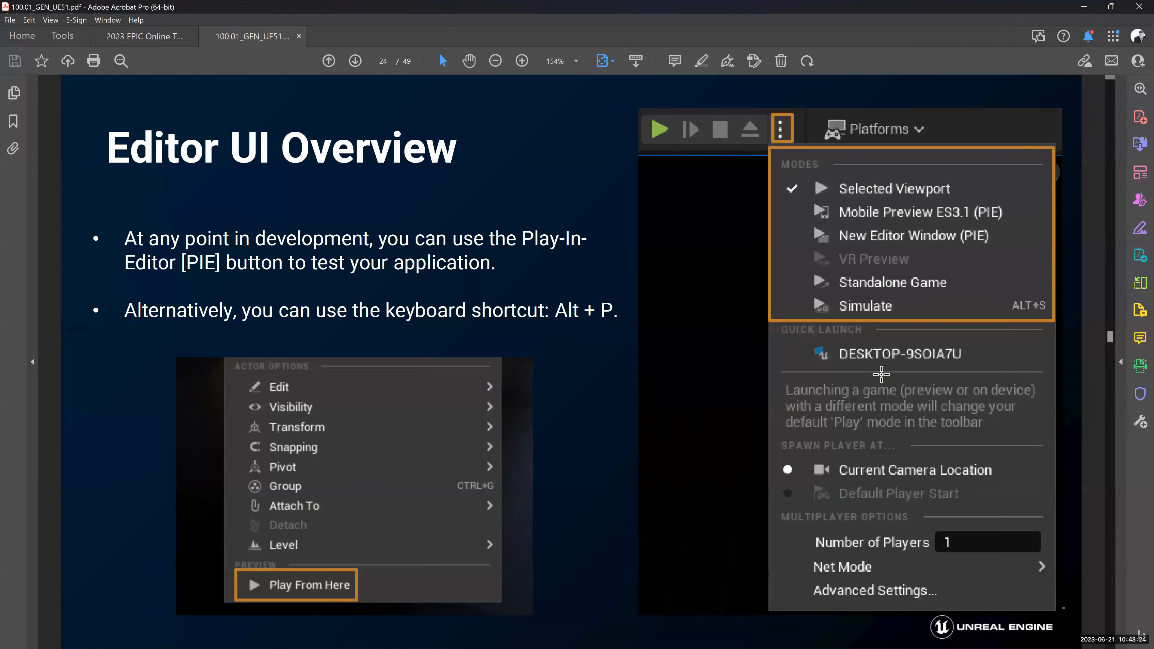
key("Left")
key("Left")
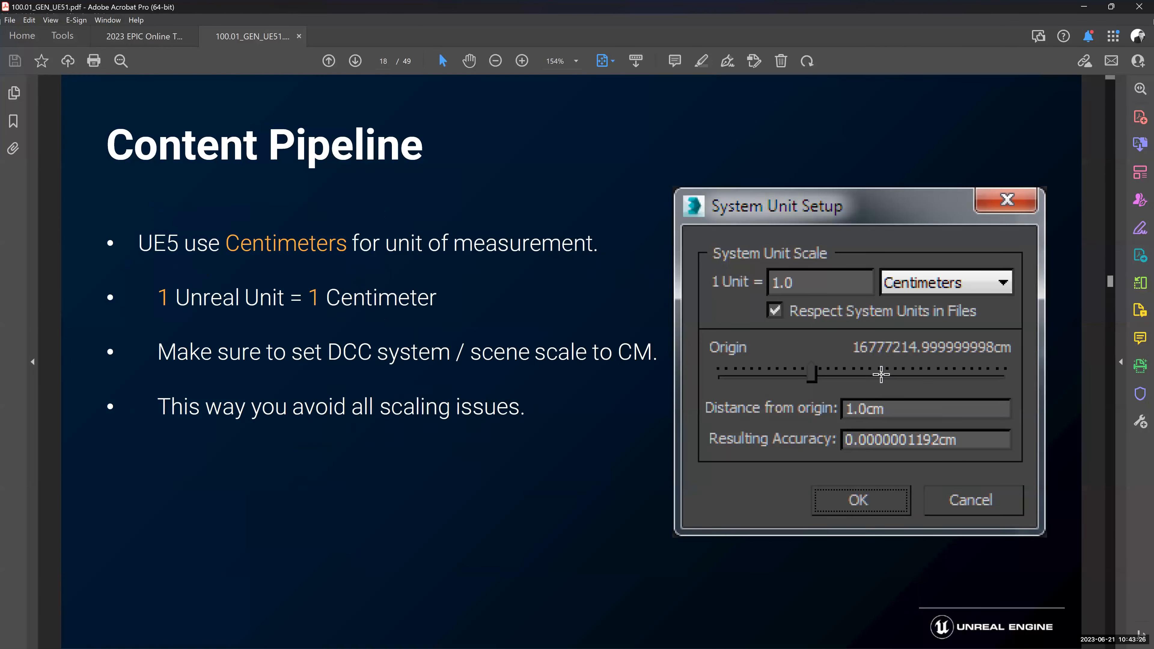
key("Left")
key("Left")
key("Left")
key("Left")
key("Left")
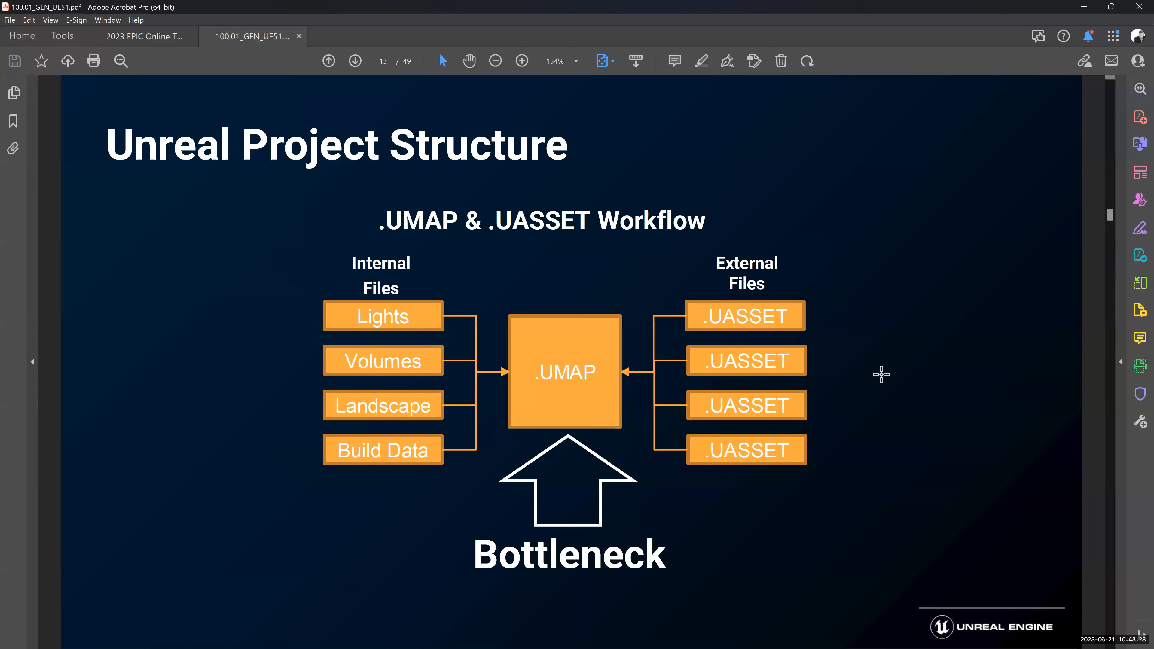
key("Left")
key("Left")
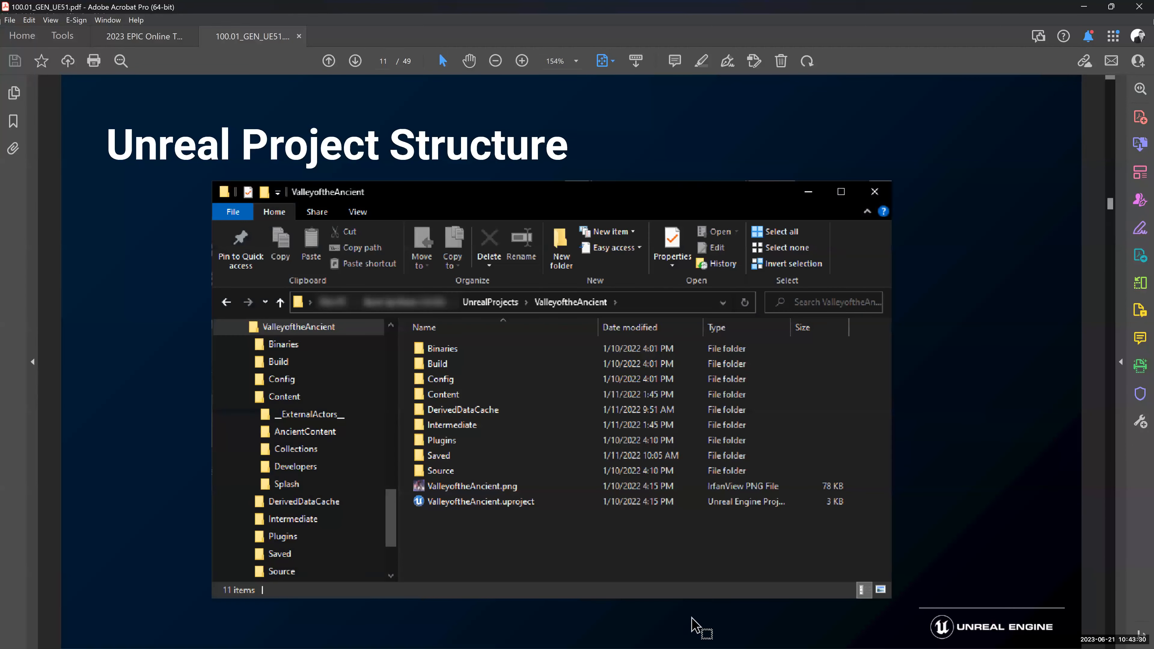
key("Right")
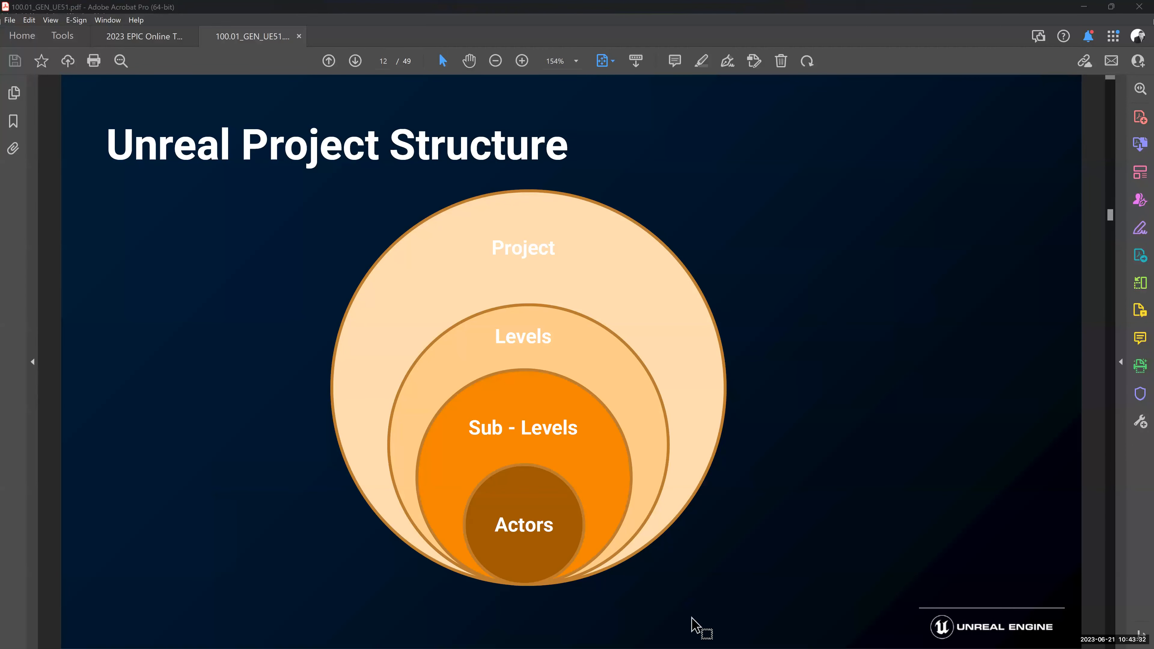
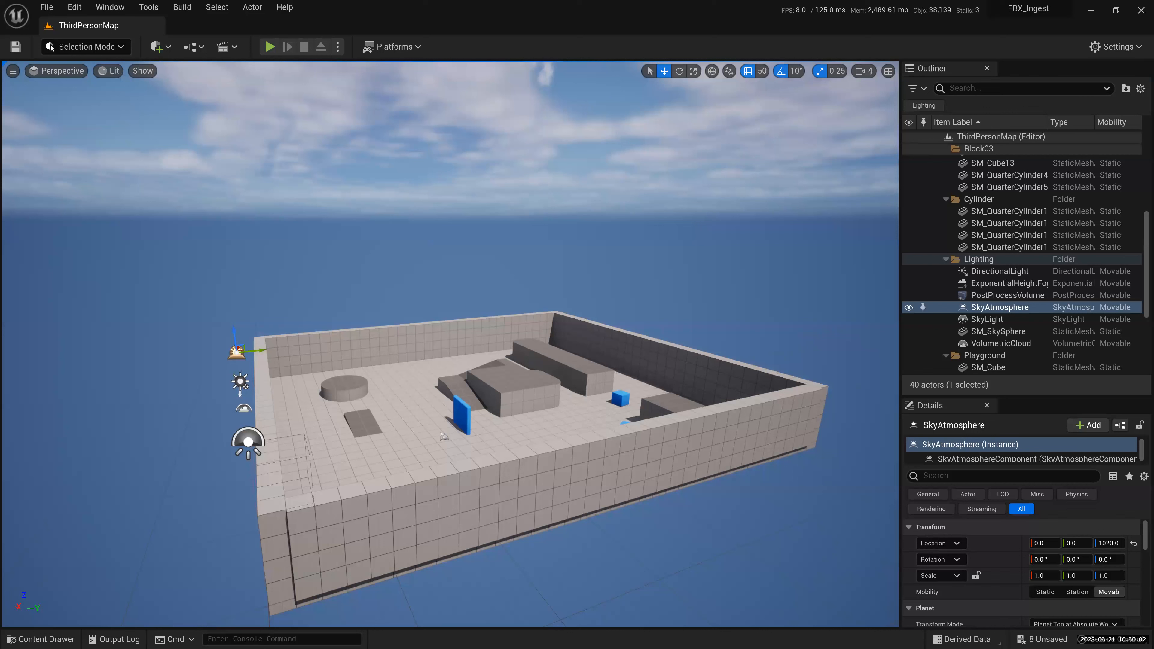
- Select the near outer wall SM_Cube5 in the level, focus on it and fly inside the arena towards the player start
scroll(906, 329, "down", 1)
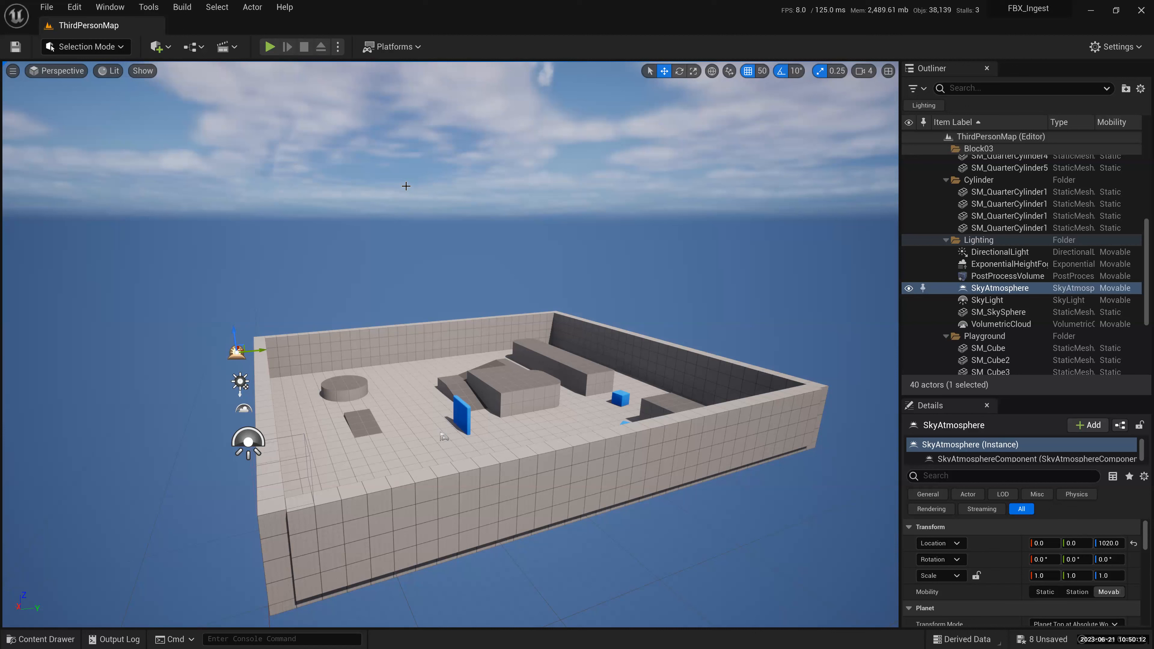
left_click(561, 468)
key("f")
mouse_move(561, 467)
right_mouse_down()
mouse_move(561, 417)
mouse_move(562, 467)
right_mouse_up()
key("w")
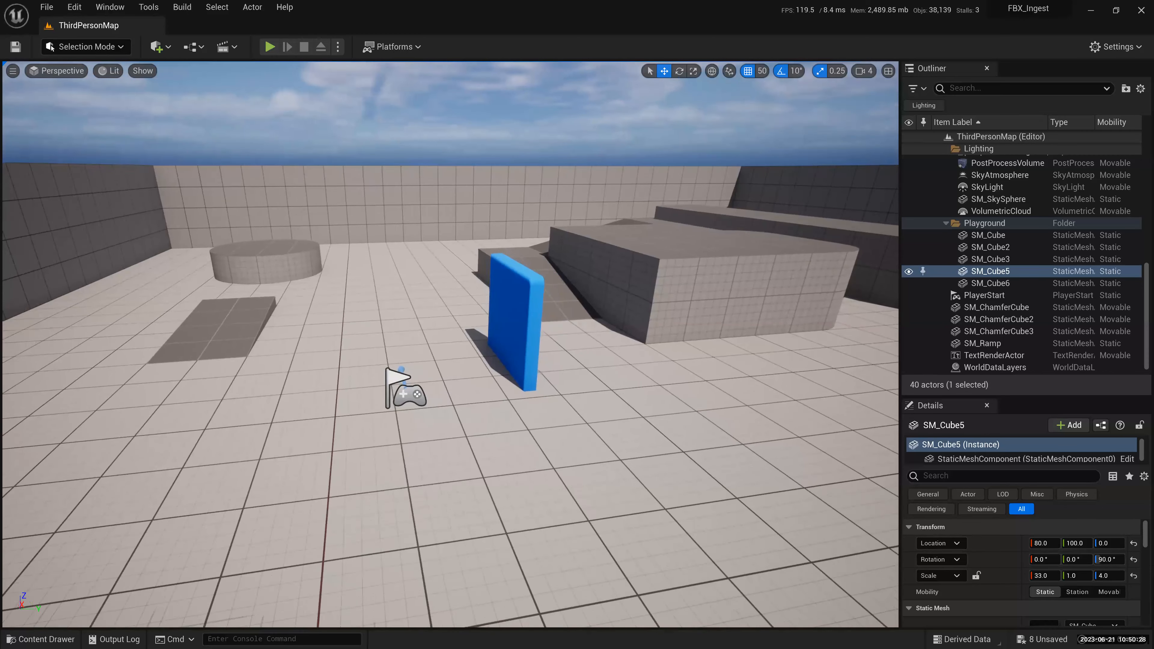
- Switch to Chrome, select the full web address of the Recommended Asset Naming Conventions page and go to its Recommended Asset Prefixes table
key("alt+Tab")
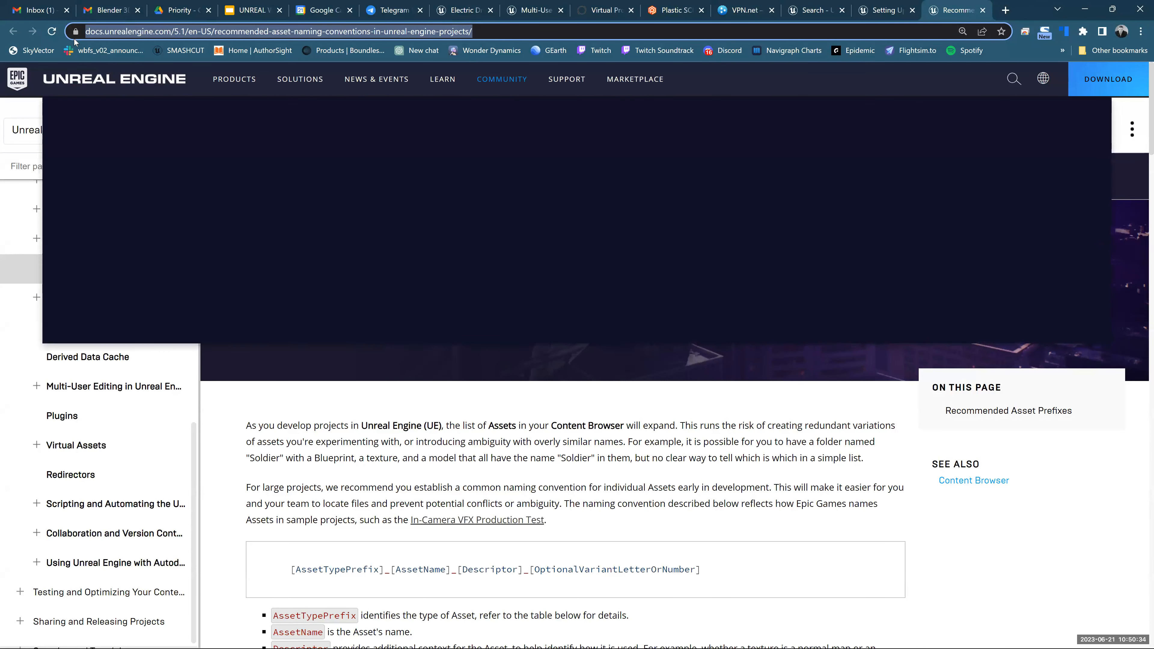
left_click_drag(504, 33, 81, 33)
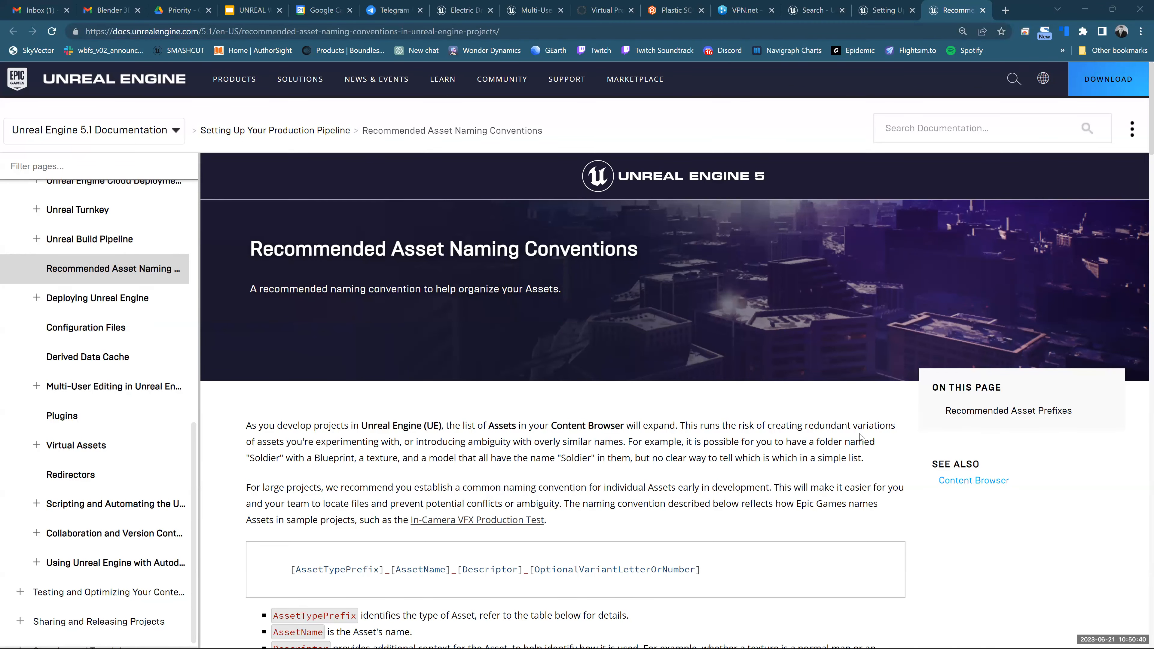
scroll(859, 430, "down", 3)
scroll(800, 387, "down", 10)
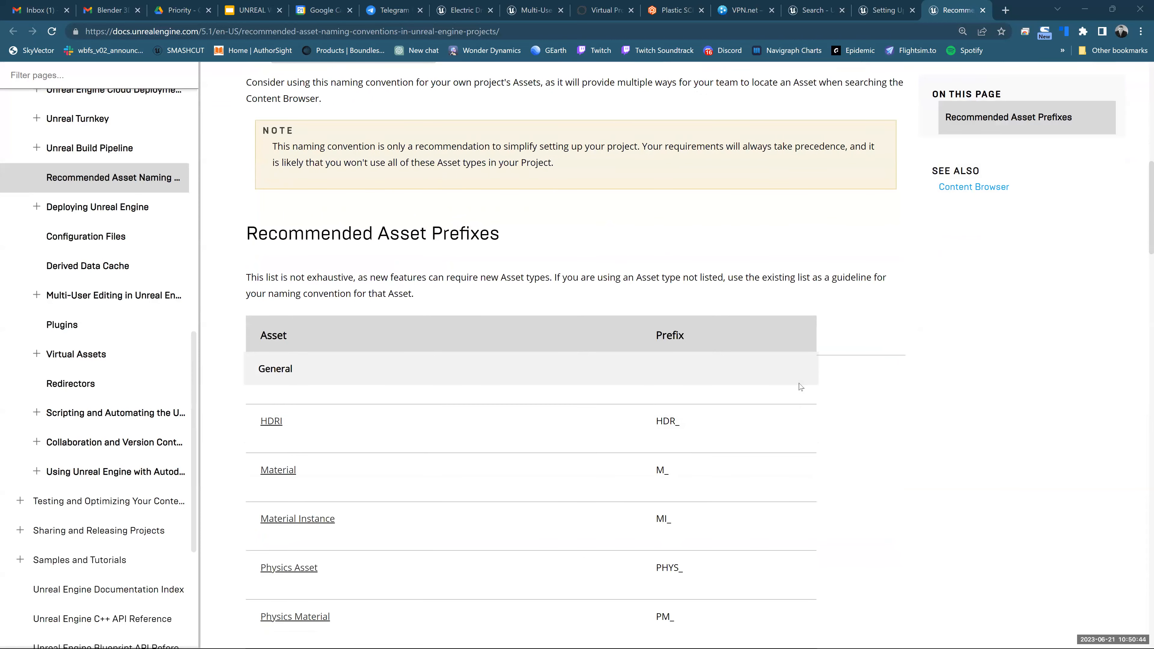
scroll(800, 386, "down", 5)
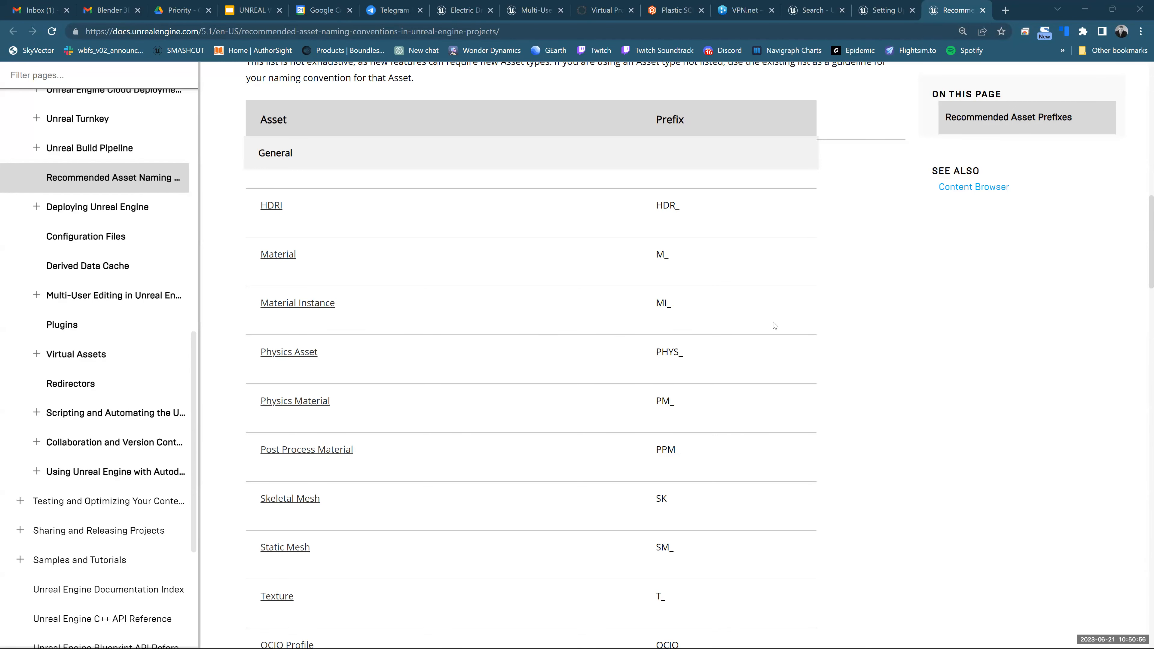
- Highlight the Static Mesh (SM_), Skeletal Mesh (SK_) and Texture (T_) prefixes in the General section of the table
scroll(774, 326, "down", 5)
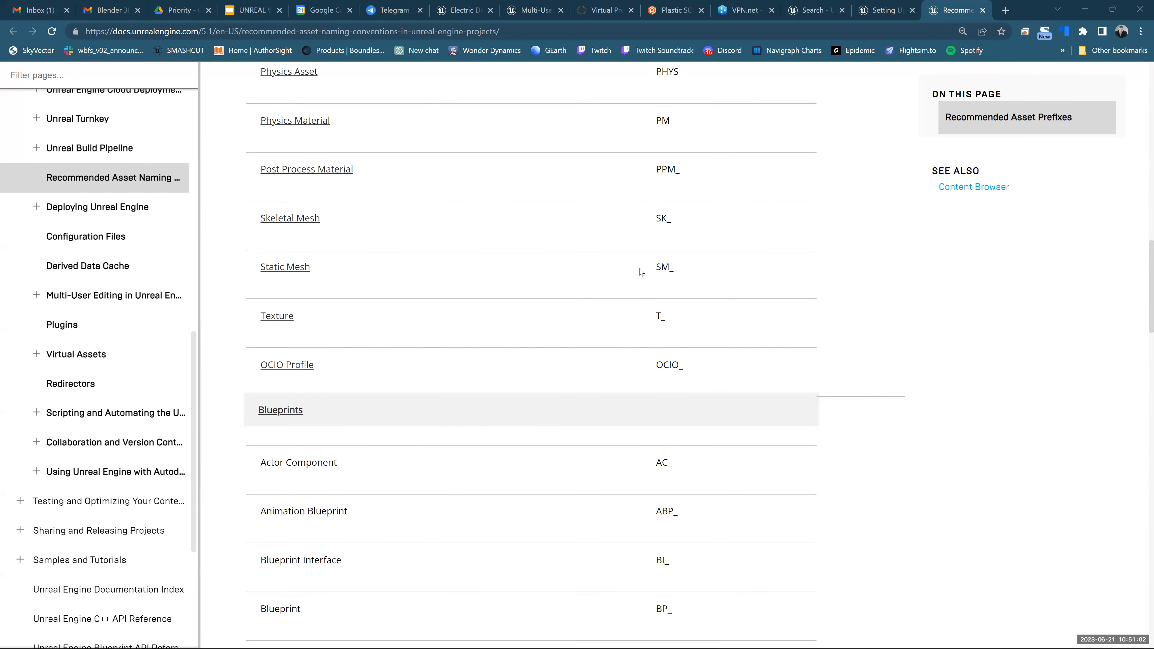
double_click(668, 270)
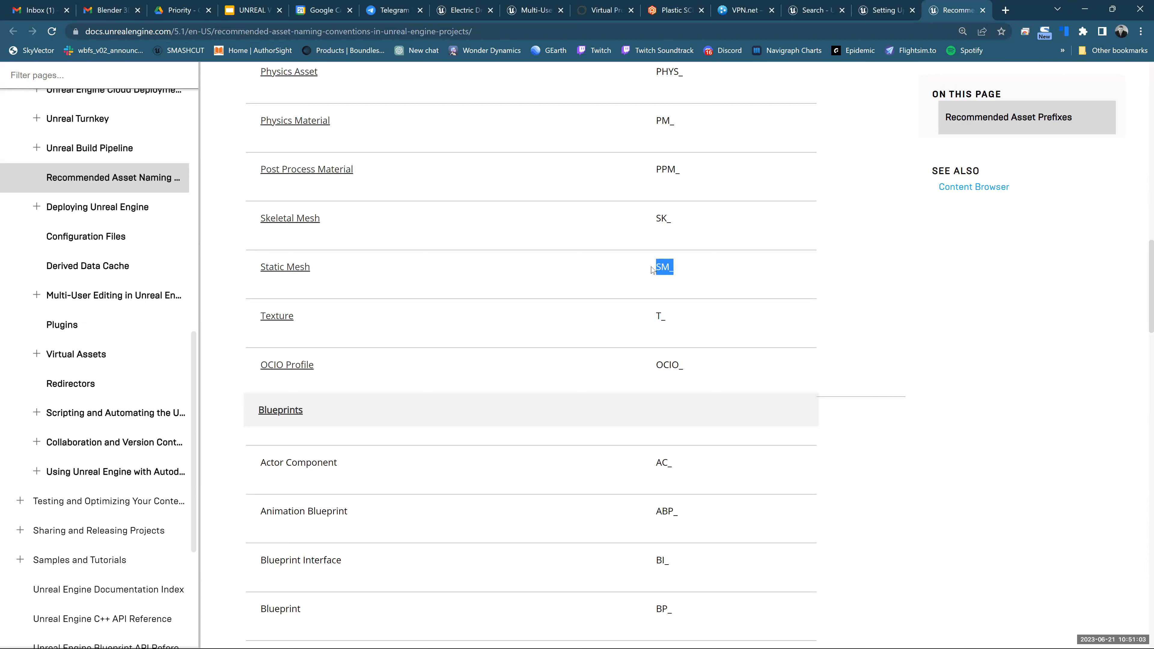
left_click(689, 269)
left_click_drag(677, 223, 647, 222)
left_click_drag(674, 320, 637, 317)
- Highlight the Blueprint prefix BP_ and the Niagara Emitter prefix FXE_ in the prefix table
scroll(842, 343, "down", 6)
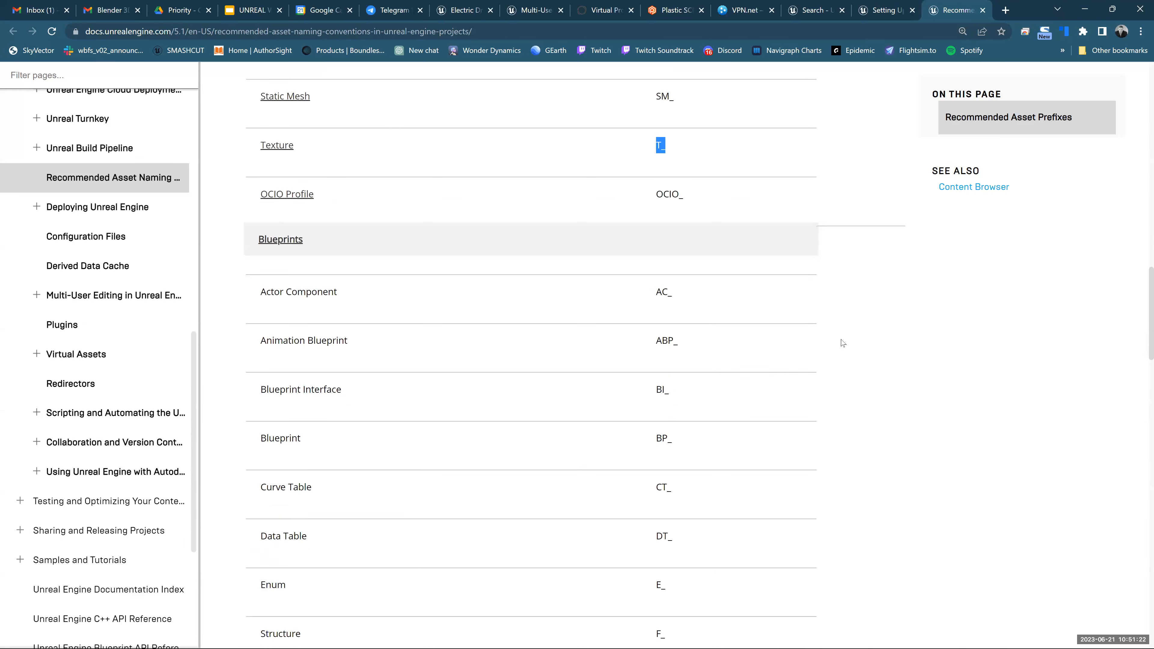
left_click_drag(675, 335, 641, 334)
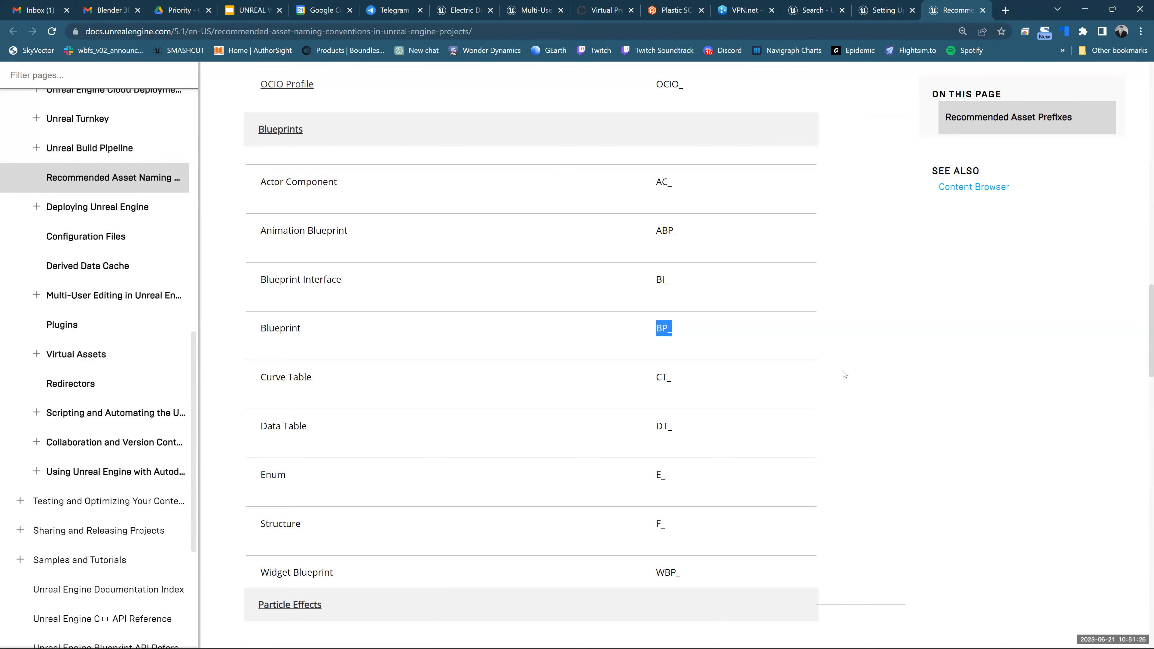
scroll(842, 375, "down", 6)
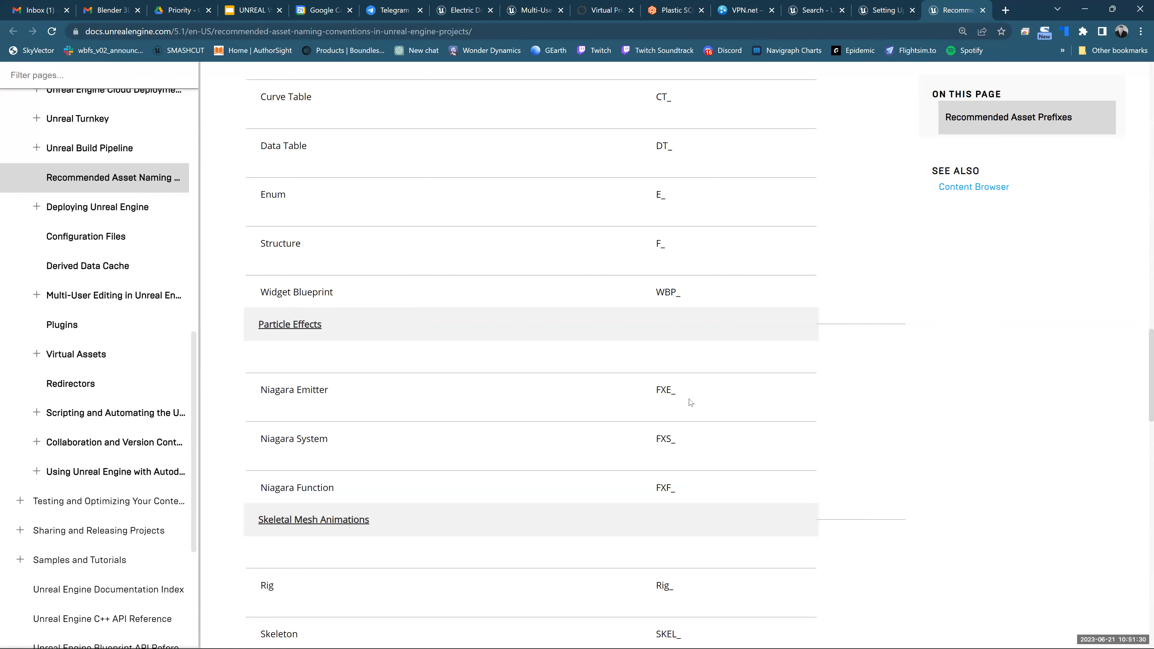
double_click(660, 393)
- Examine the remaining prefix sections from Skeletal Mesh Animations to Other and return to the page's introduction
scroll(828, 401, "down", 8)
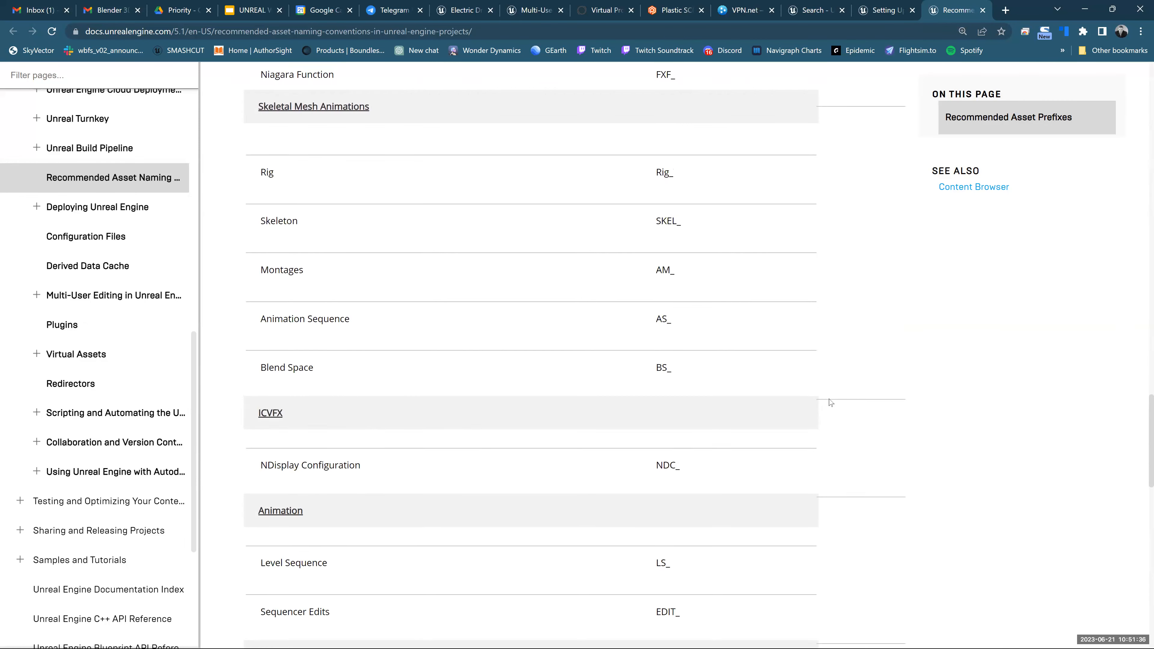
scroll(830, 402, "up", 3)
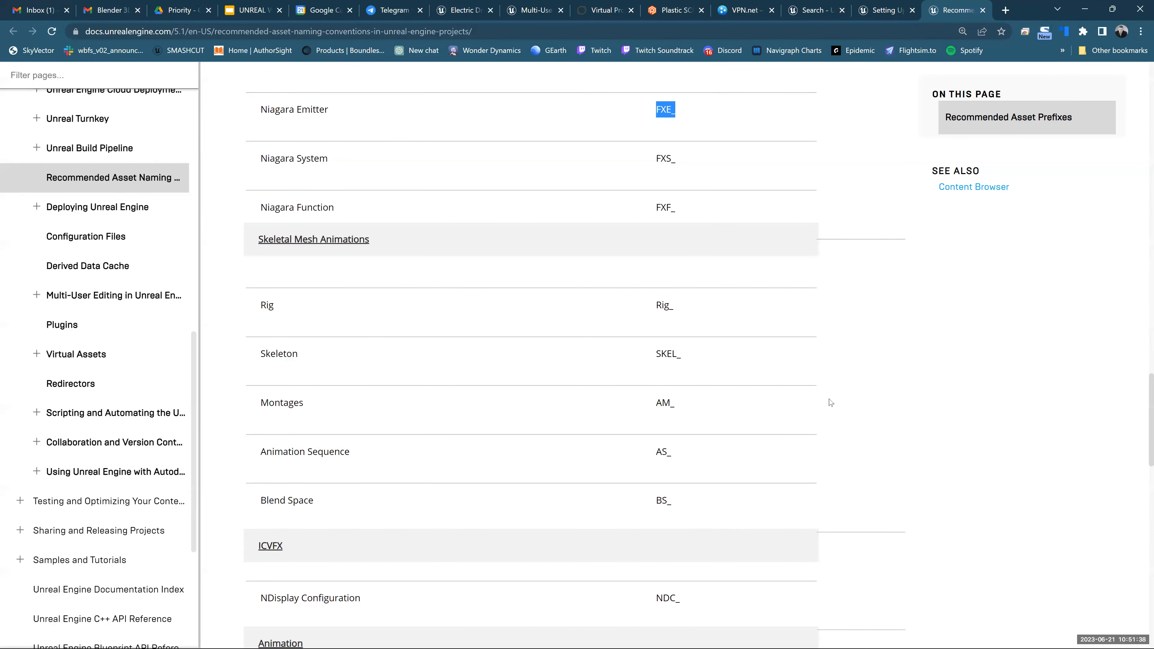
scroll(830, 403, "down", 3)
scroll(830, 402, "down", 6)
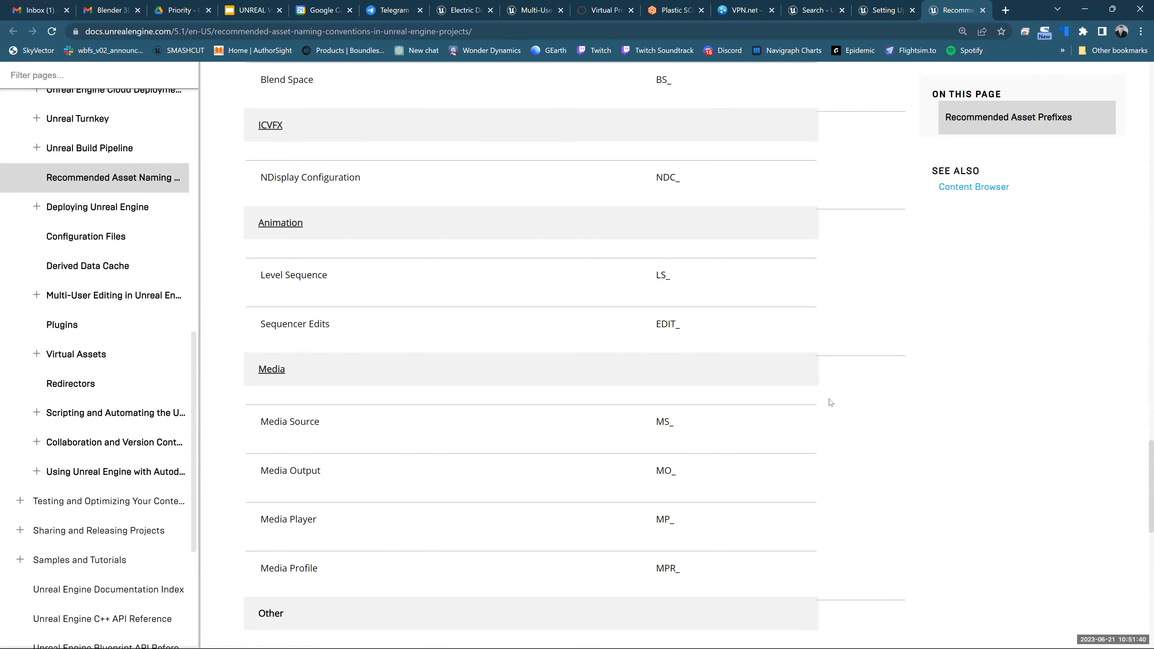
scroll(830, 403, "down", 6)
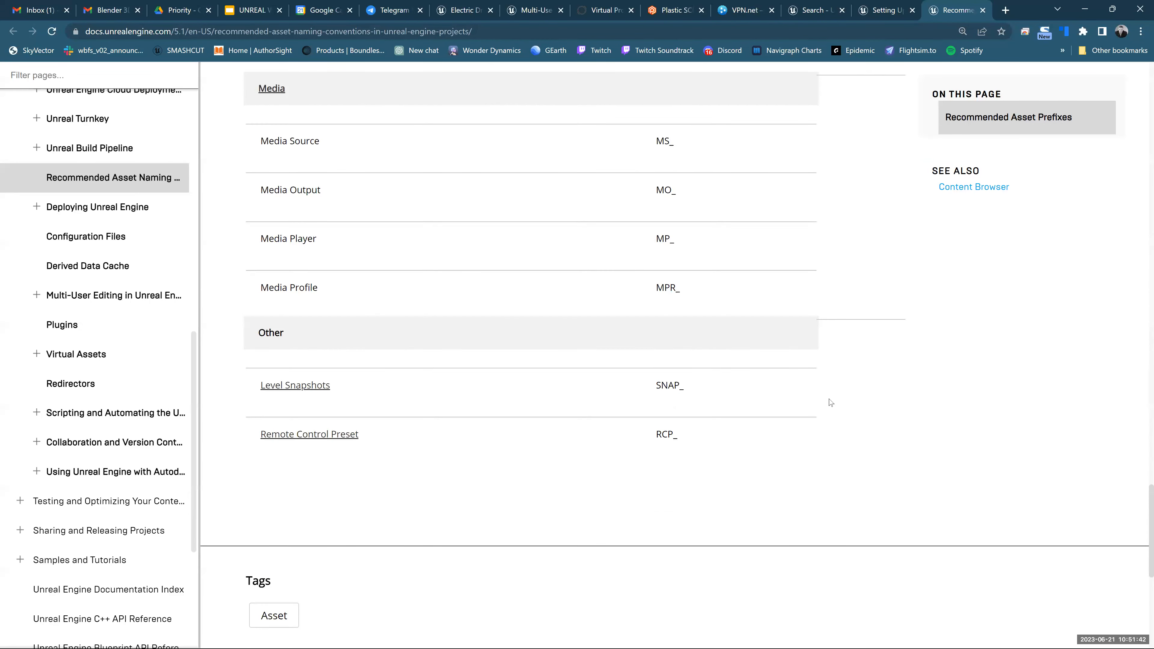
scroll(830, 402, "up", 20)
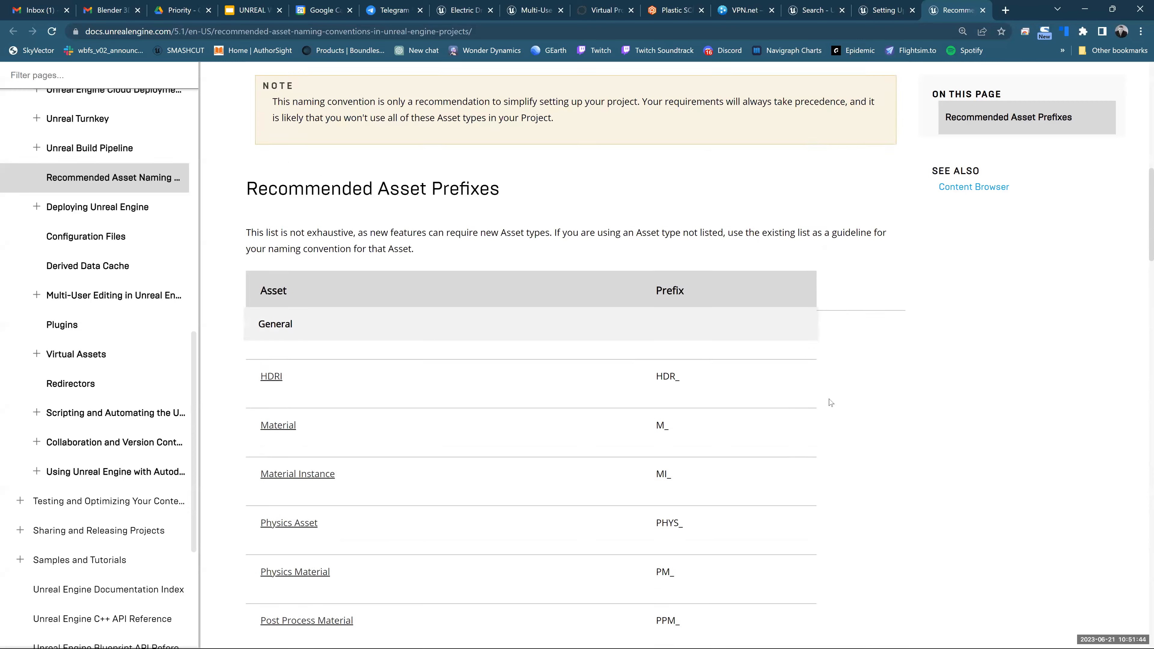
scroll(831, 402, "up", 11)
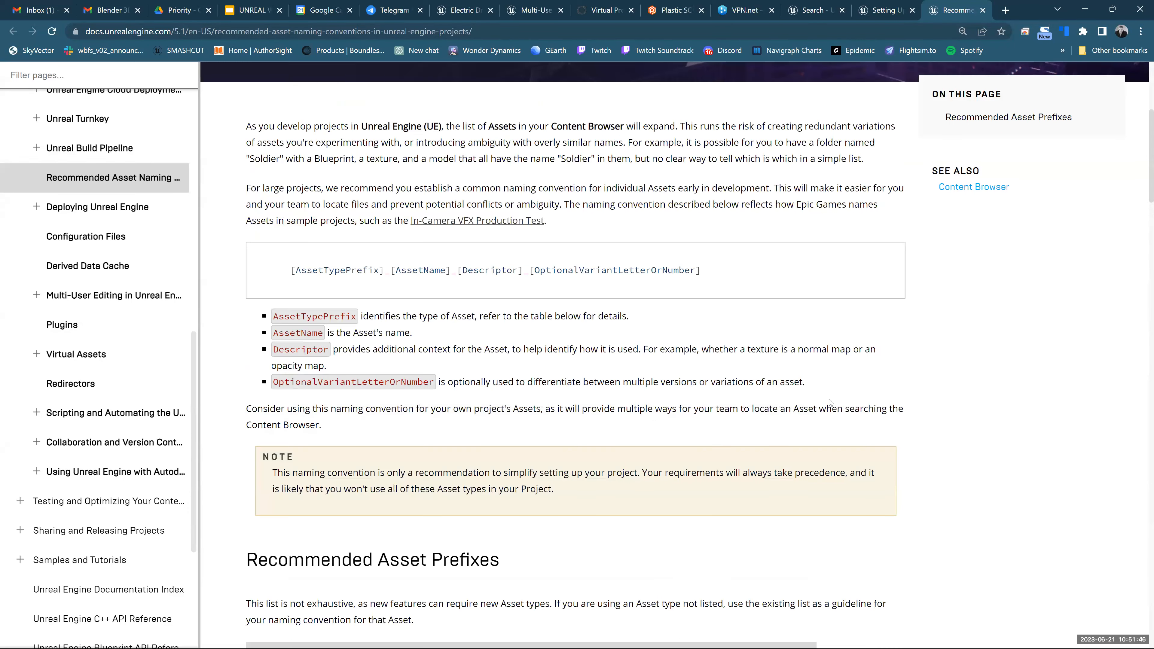
scroll(830, 402, "down", 1)
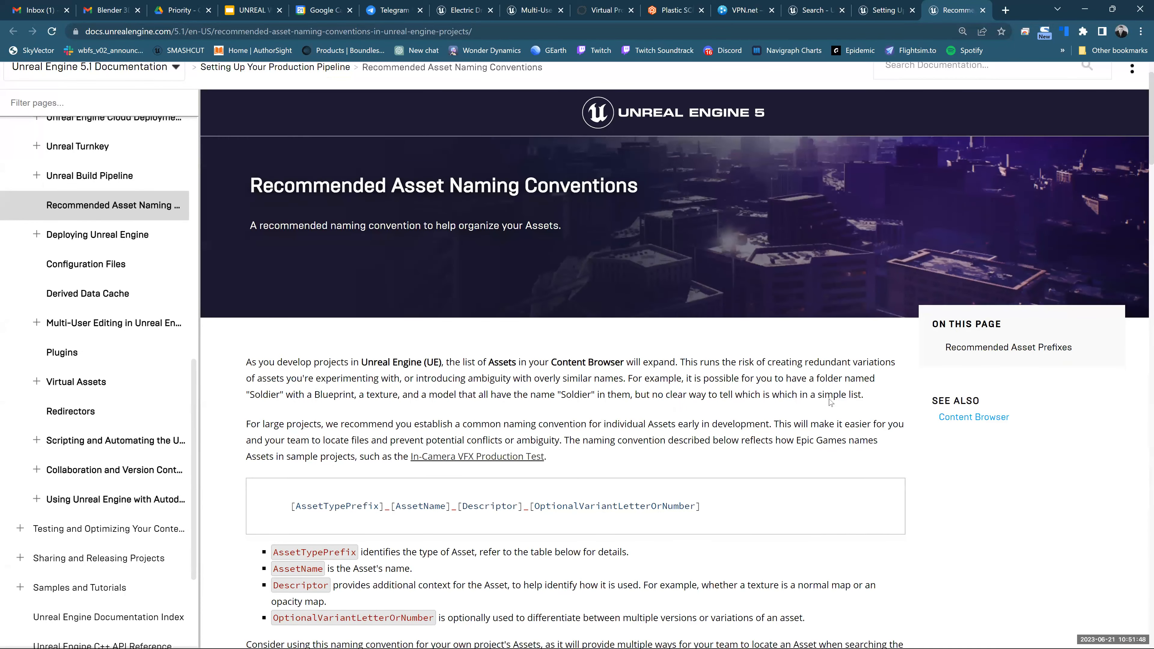
- Highlight the Material Instance prefix MI_ in the table and go back to the naming pattern in the introduction
scroll(772, 363, "down", 15)
left_click_drag(675, 311, 643, 309)
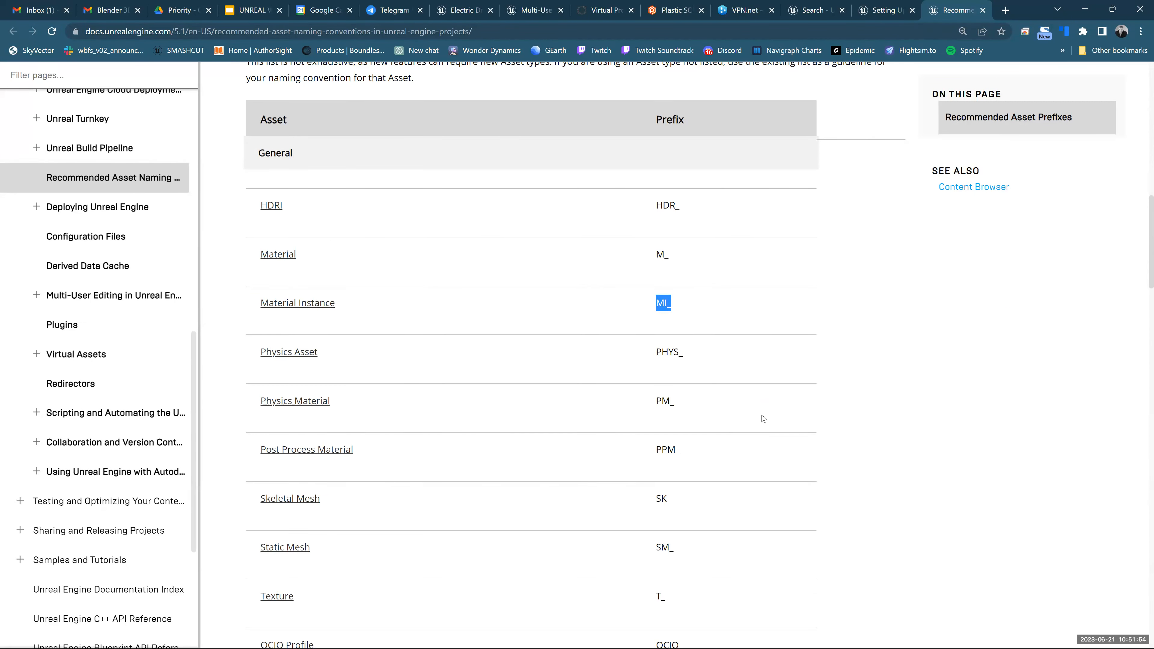
scroll(763, 418, "up", 8)
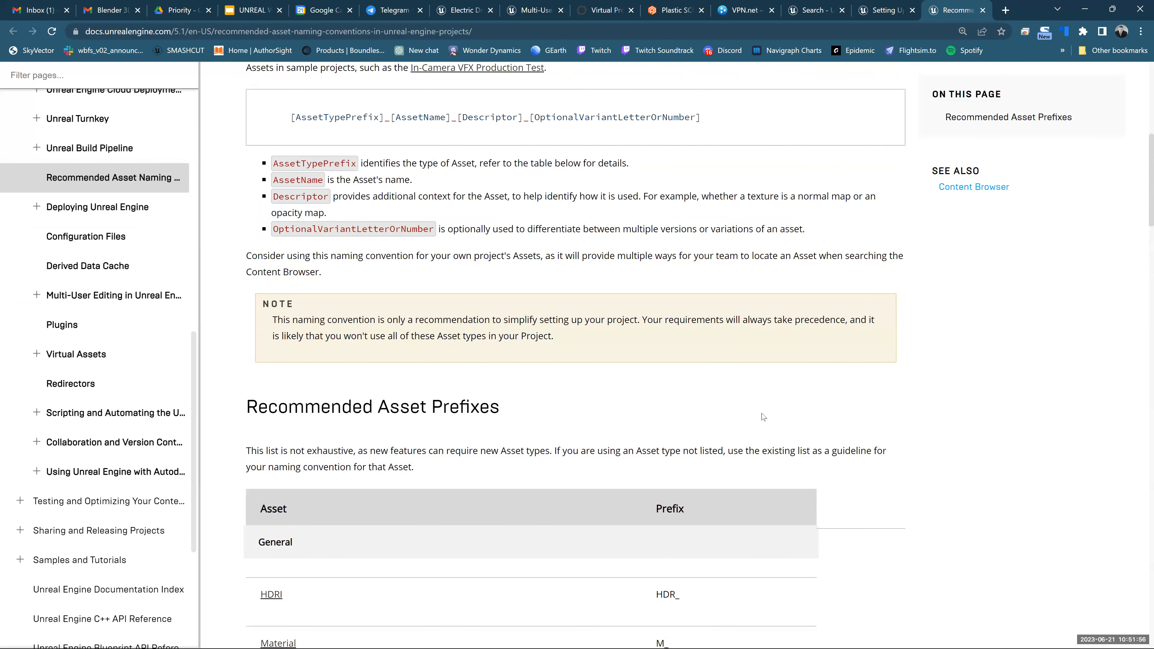
scroll(763, 417, "up", 1)
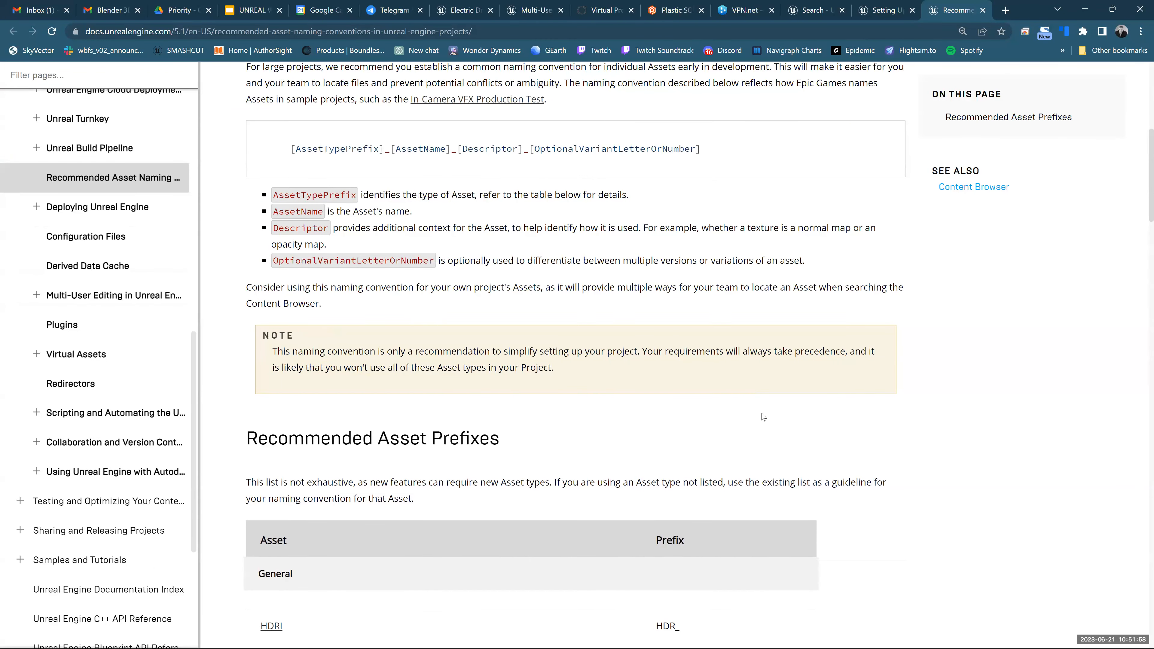
scroll(763, 416, "up", 6)
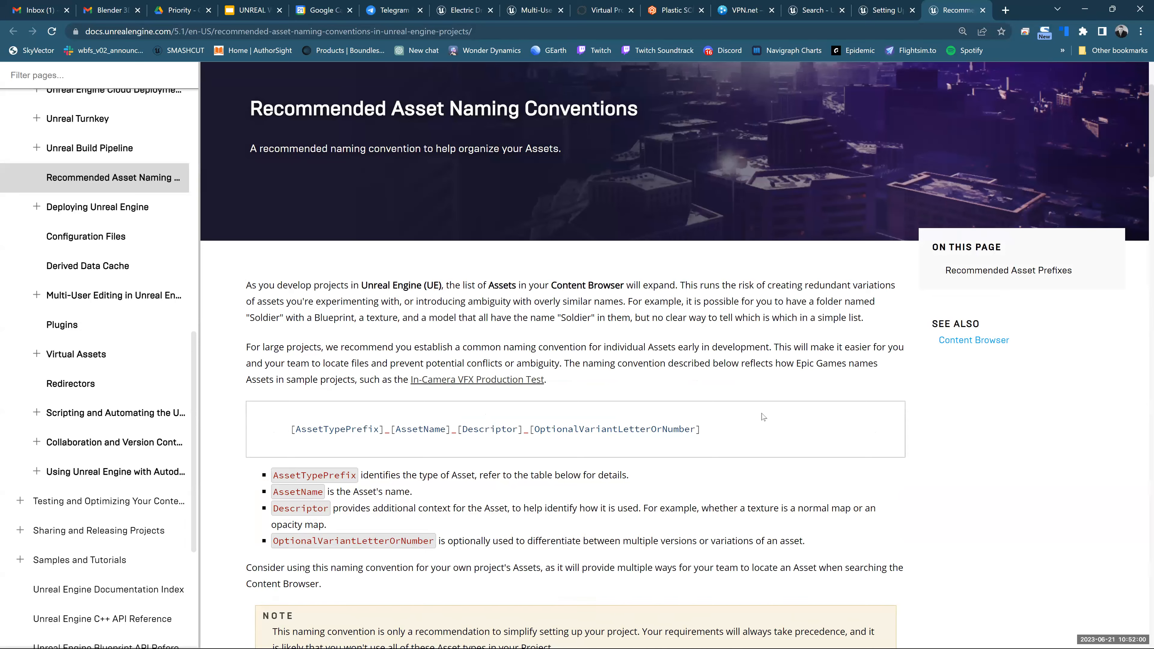
- Skim the naming conventions page to its end and back to the Recommended Asset Prefixes heading, and open a new browser tab
scroll(863, 425, "down", 20)
scroll(865, 425, "down", 20)
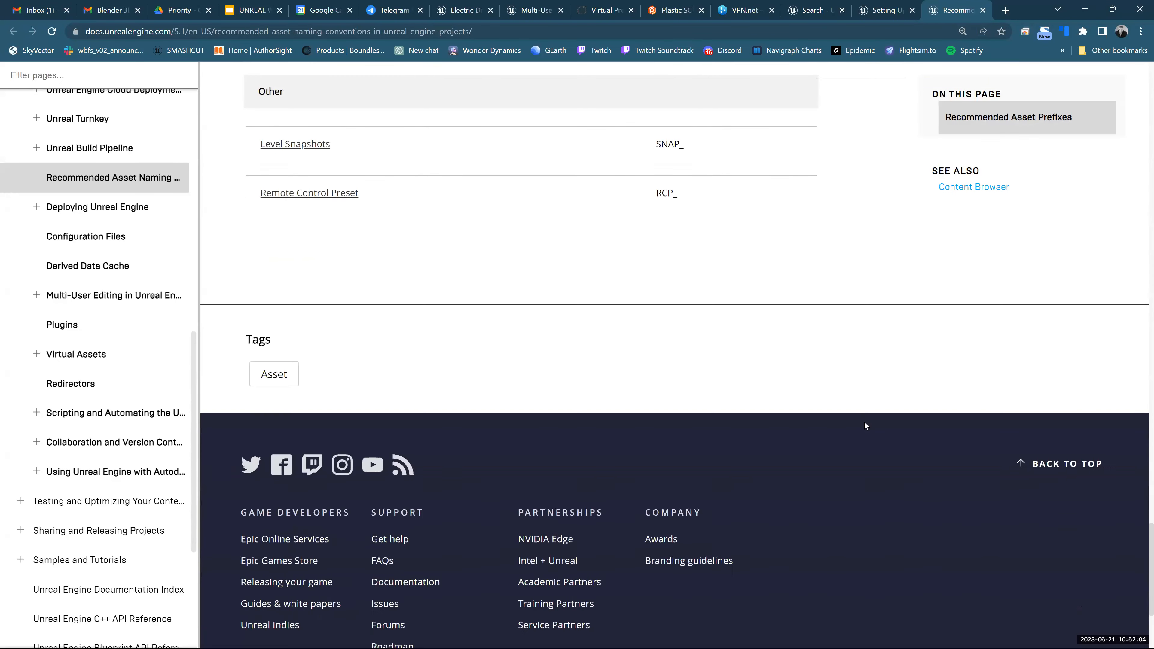
scroll(865, 424, "up", 20)
scroll(866, 426, "up", 20)
scroll(866, 426, "up", 7)
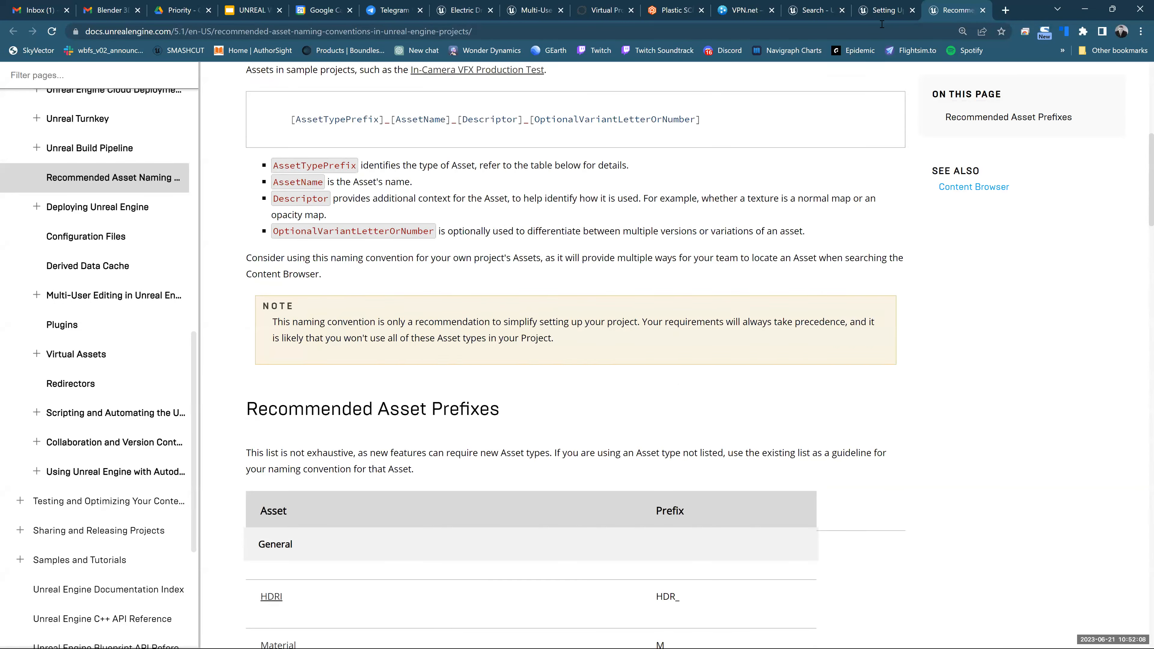
key("ctrl+t")
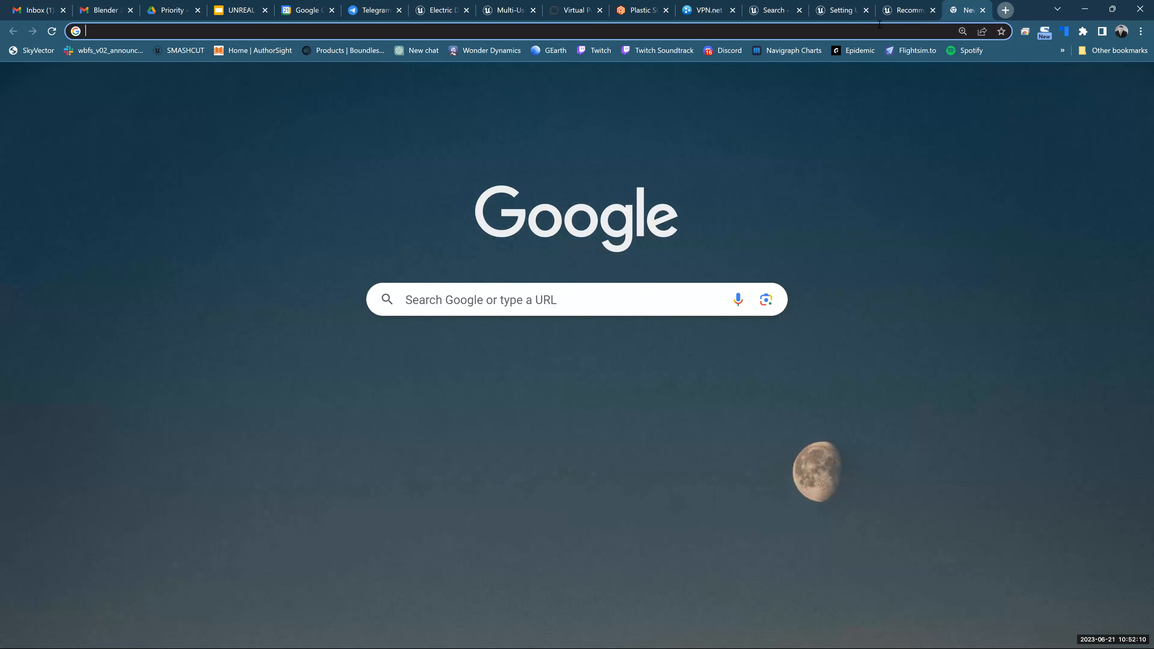
- Search the web for "allard naming convention" and open the Allar/ue5-style-guide repository on GitHub
type("allard")
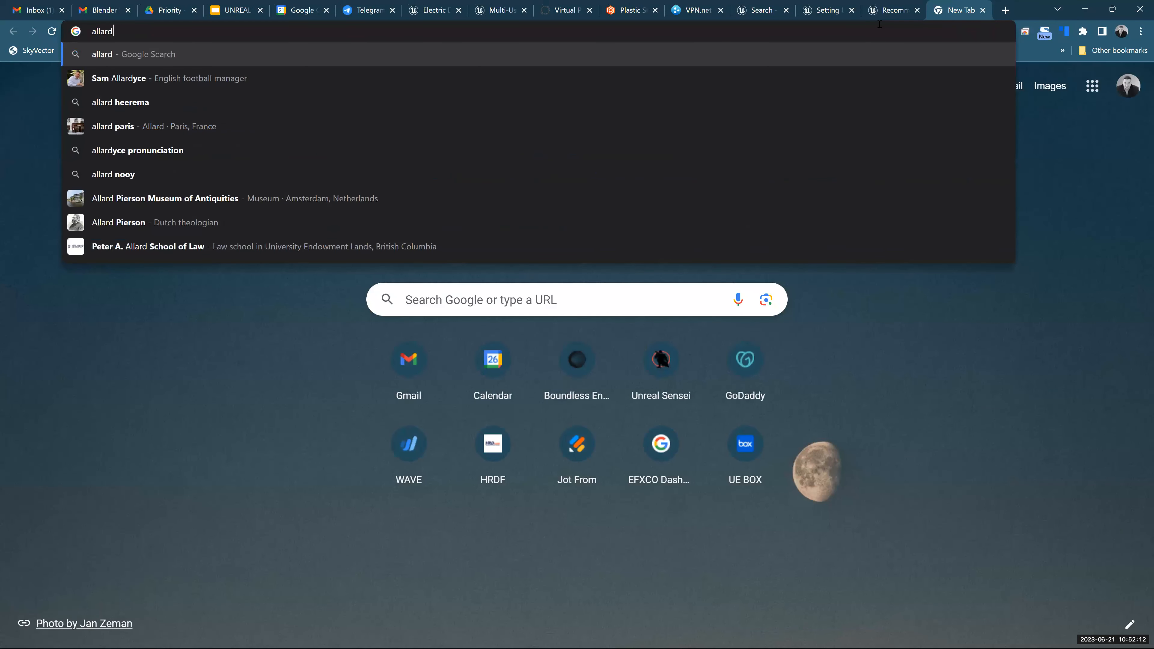
type(" nami")
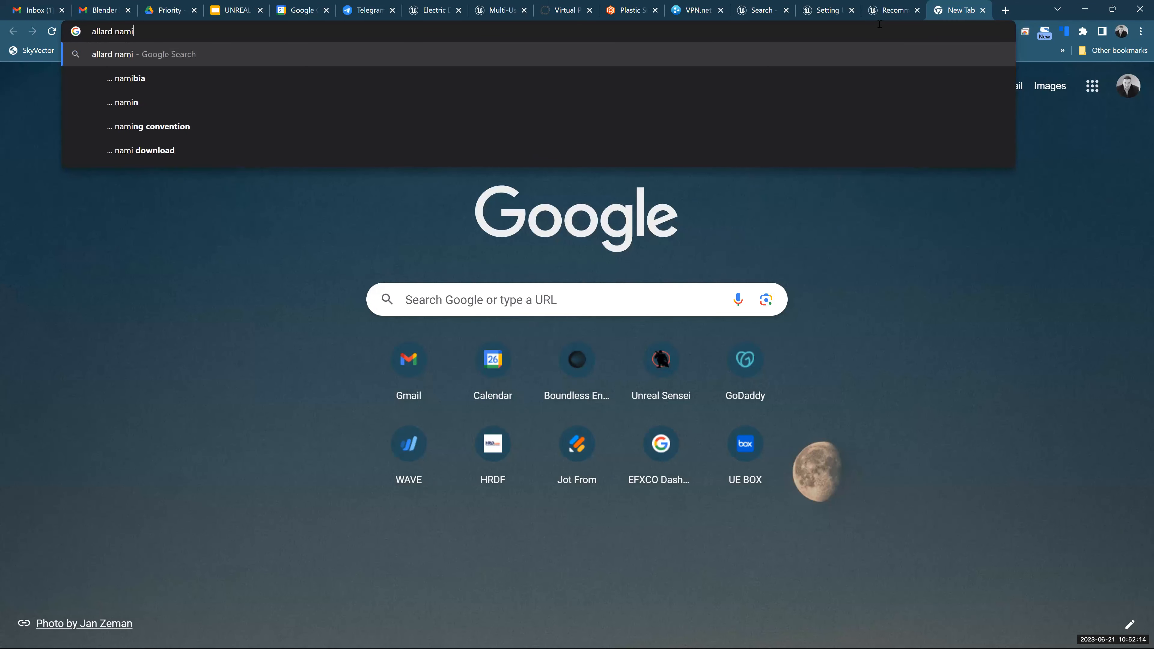
type("ng conventio")
key("Down")
key("Return")
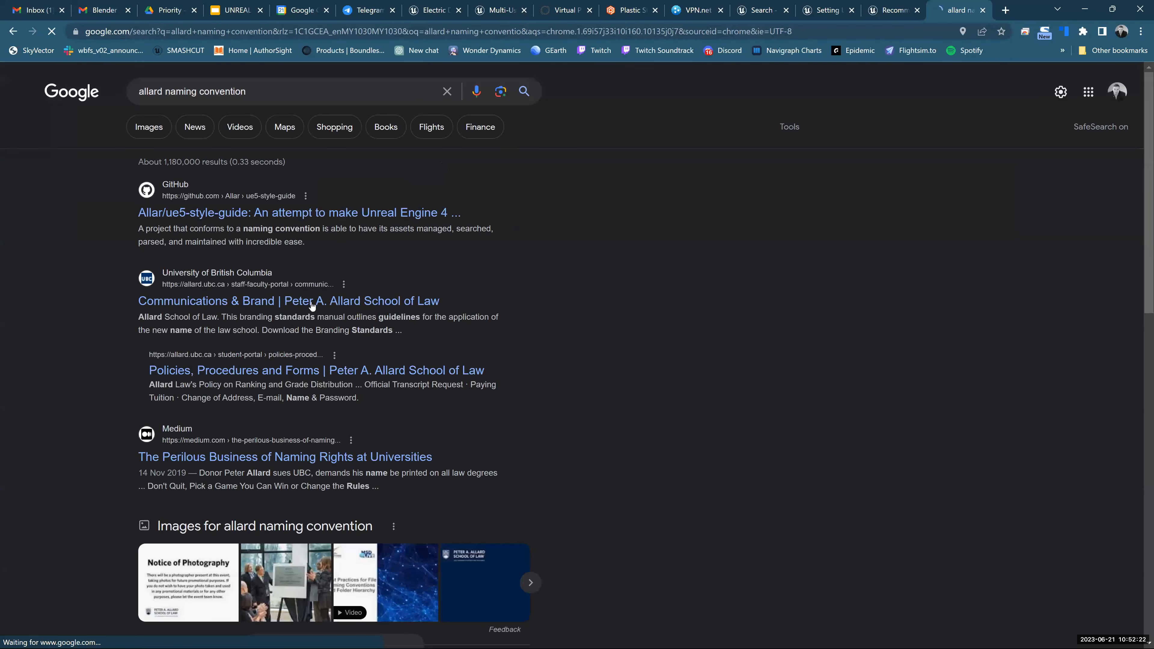
left_click(192, 218)
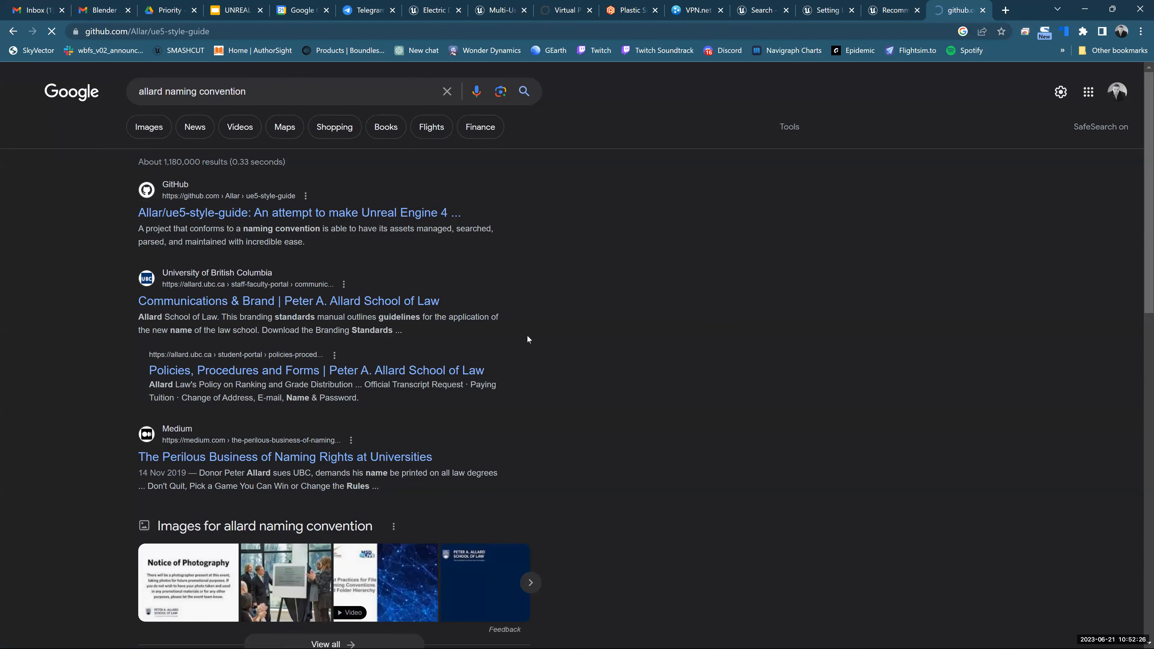
- Skim the style guide's README from the repo notice through its contents, terminology and principles to the Asset Naming Conventions section
scroll(142, 284, "down", 5)
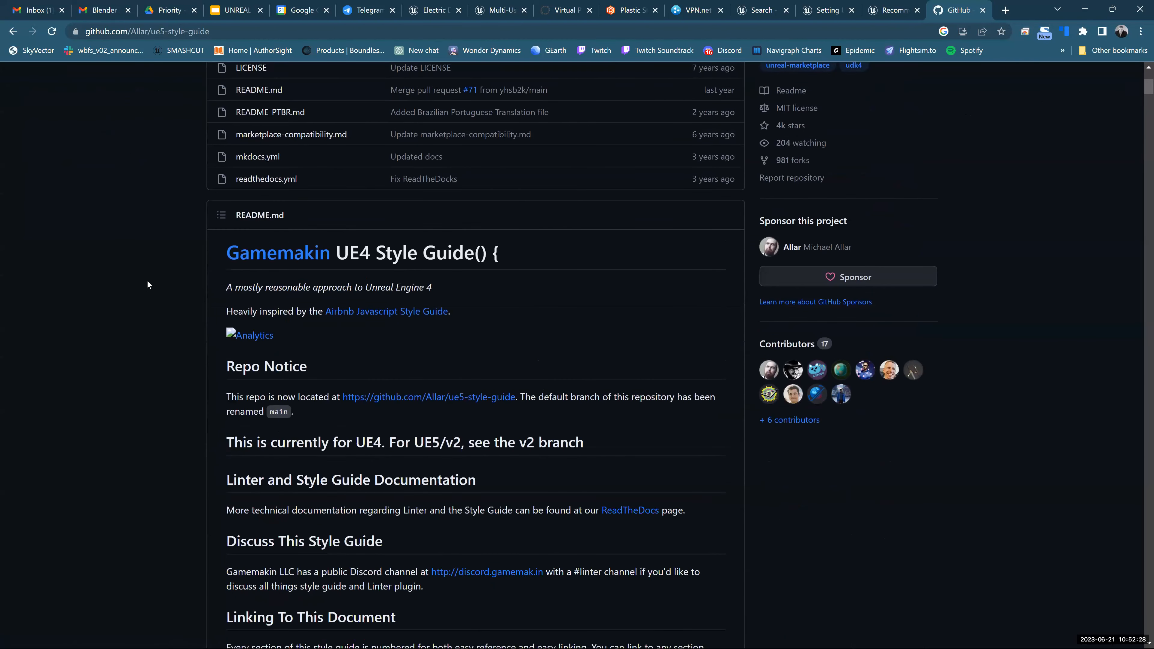
scroll(148, 282, "down", 3)
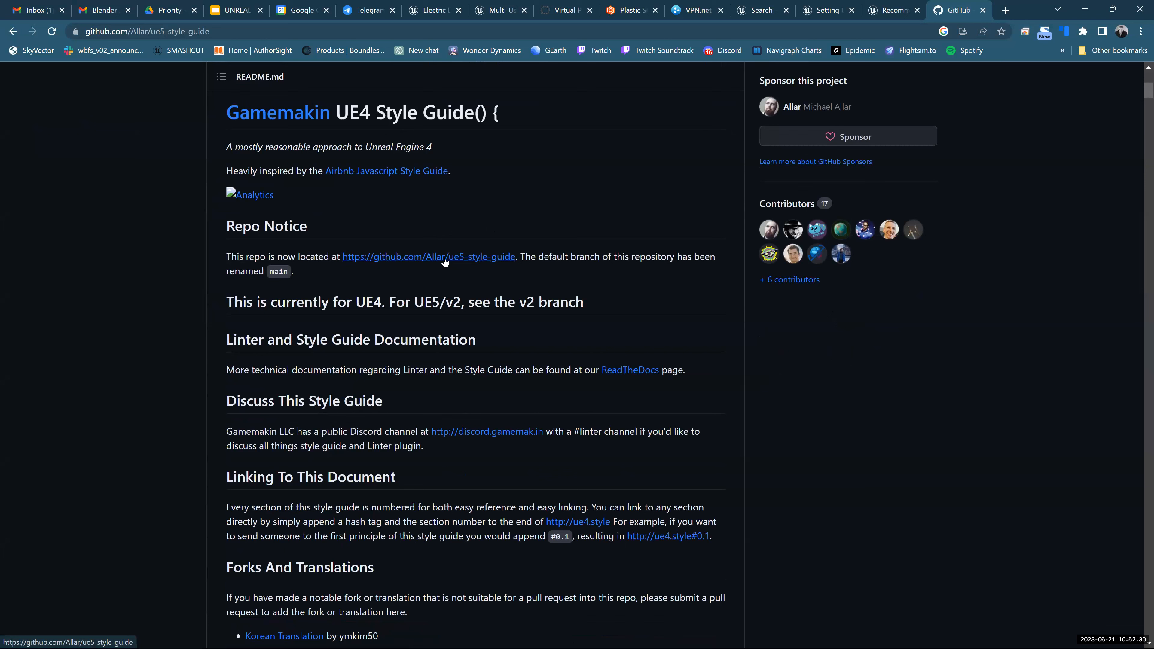
left_click(445, 258)
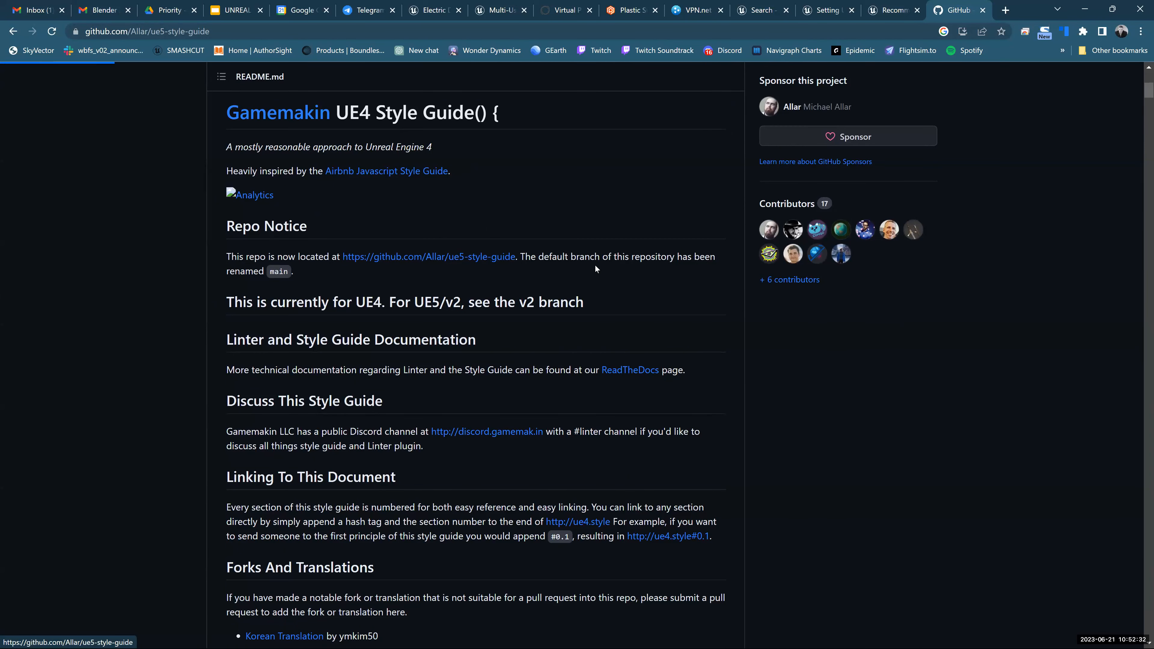
scroll(142, 349, "down", 6)
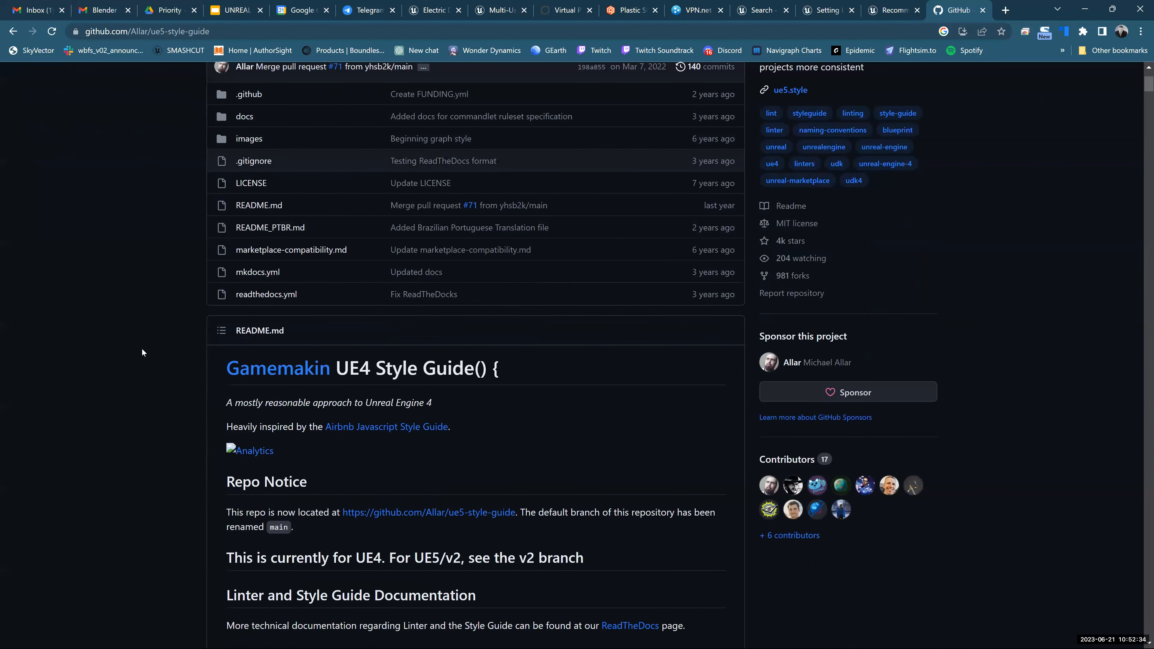
scroll(142, 349, "down", 18)
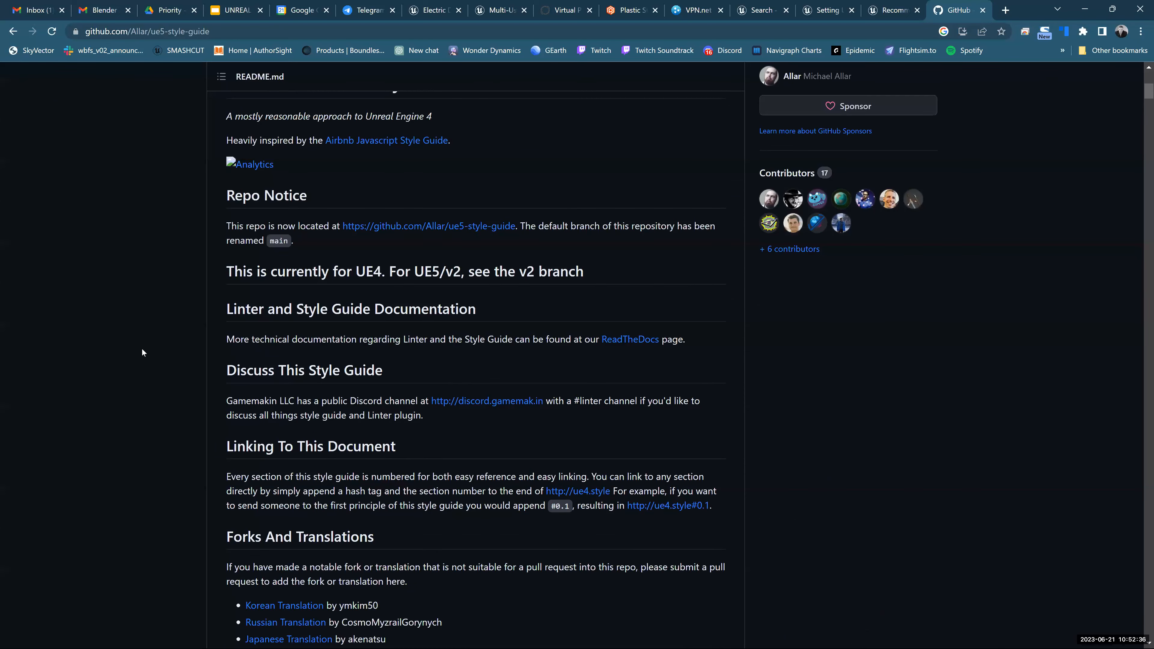
scroll(142, 352, "down", 20)
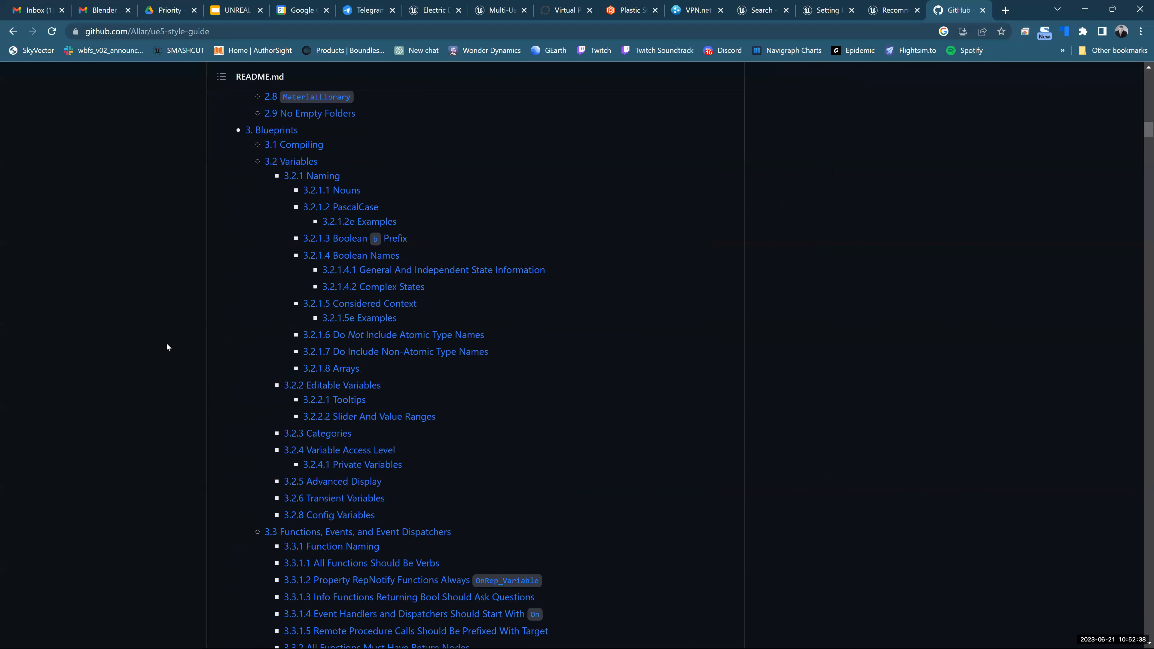
scroll(181, 338, "down", 6)
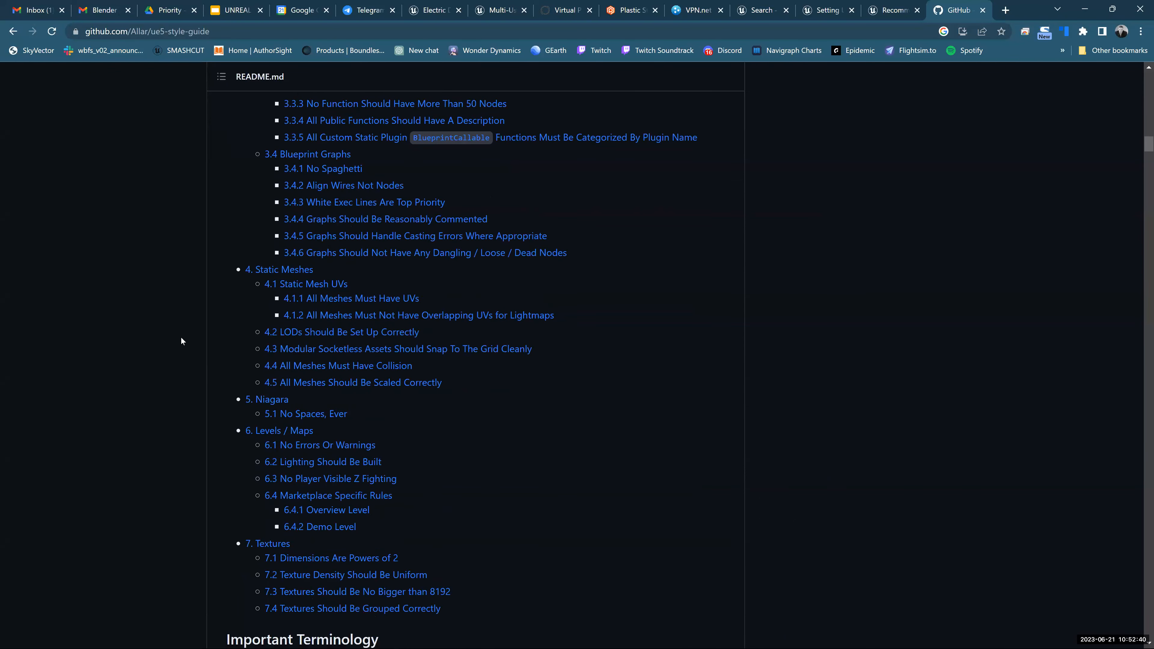
scroll(181, 341, "down", 5)
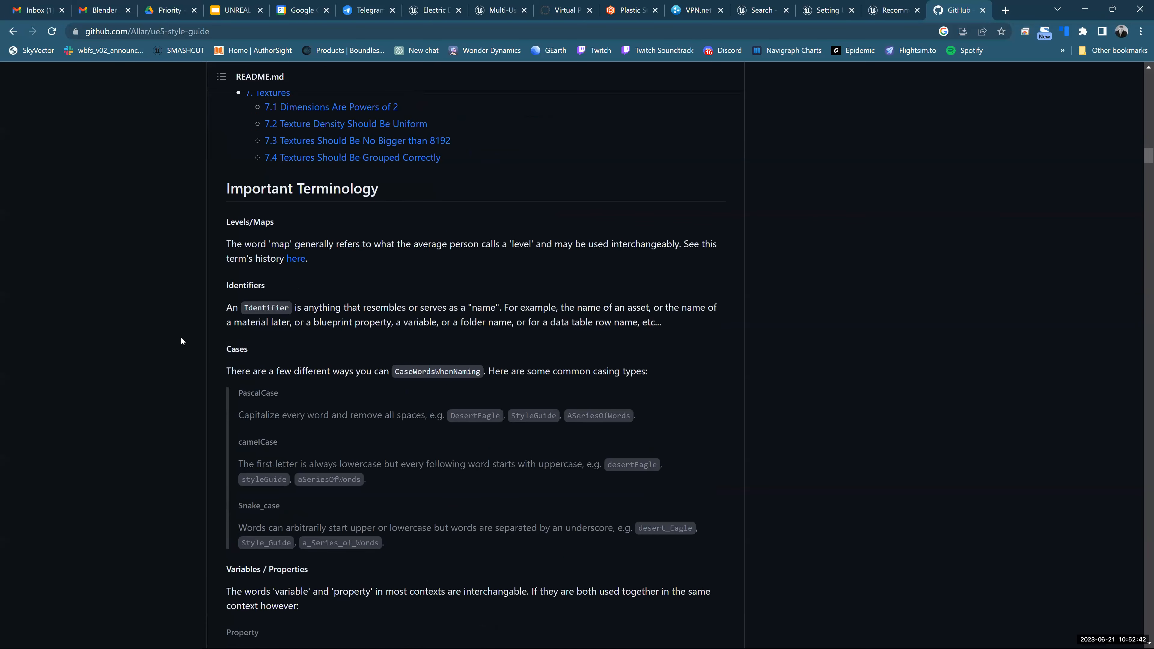
scroll(181, 341, "down", 9)
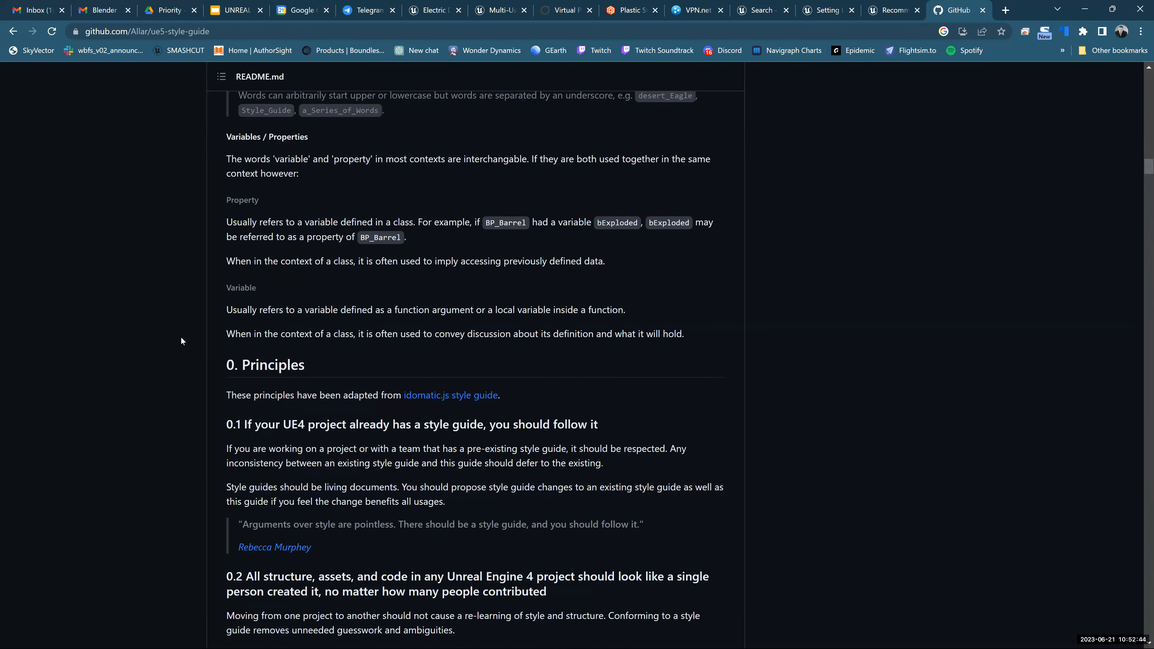
scroll(181, 341, "down", 15)
scroll(262, 200, "down", 2)
scroll(263, 200, "down", 2)
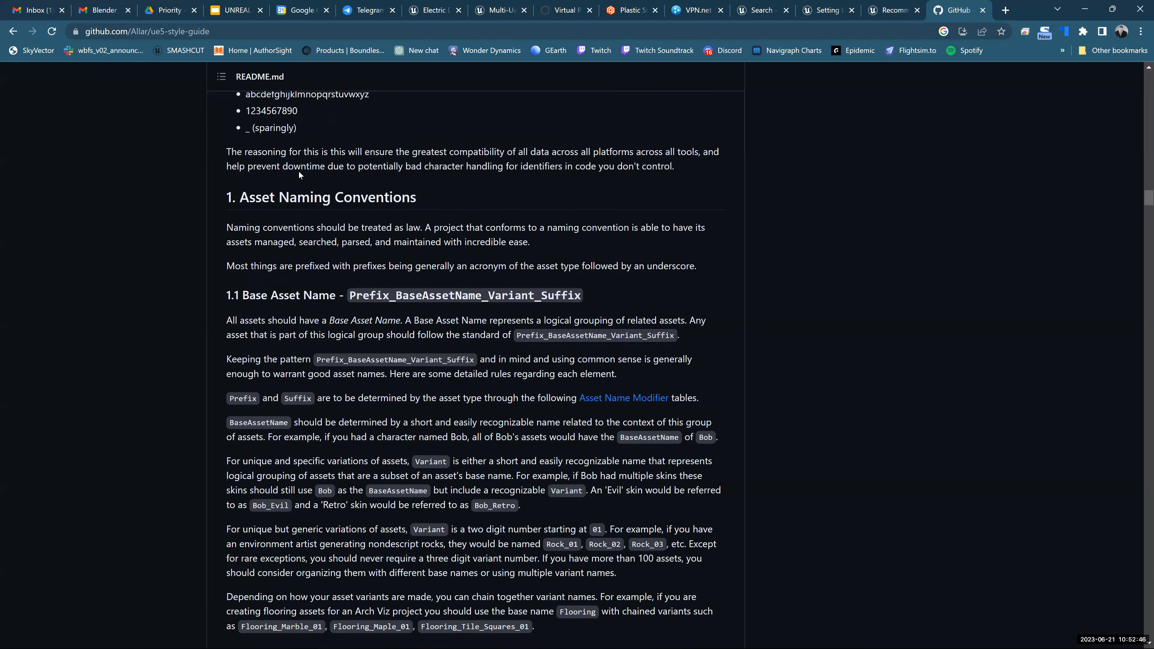
- Highlight the texture suffixes D and N in the Bob example table and the Material entry in the Rocks table
scroll(298, 170, "down", 11)
double_click(369, 173)
left_click_drag(244, 172, 270, 195)
double_click(369, 195)
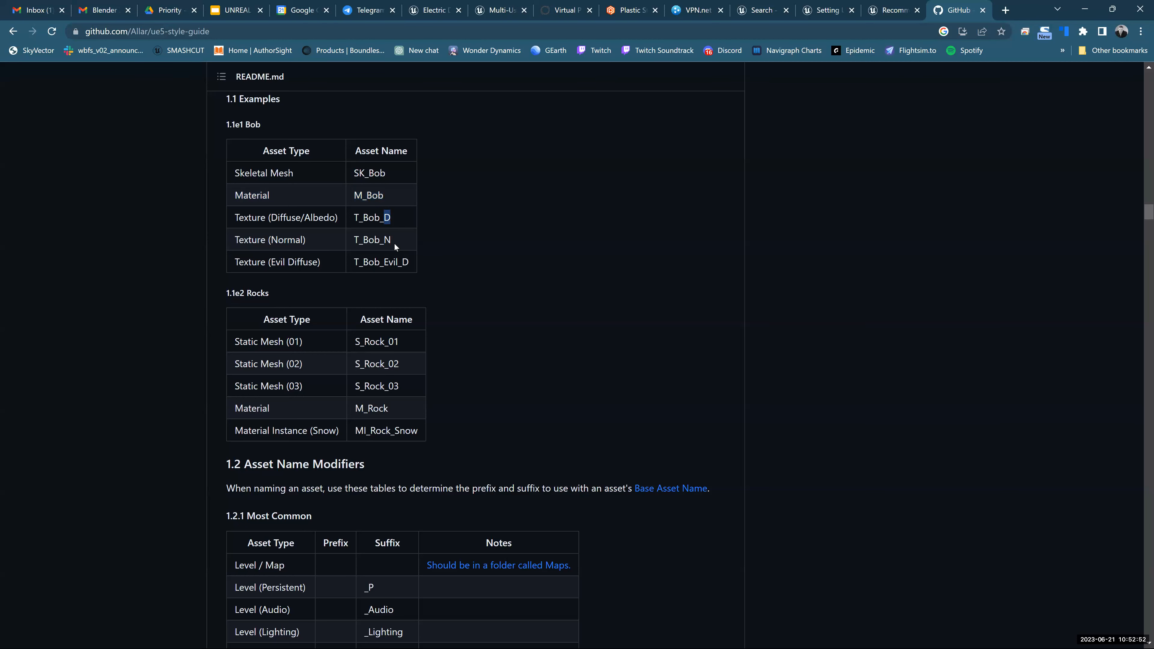
left_click_drag(393, 243, 383, 241)
scroll(463, 302, "down", 3)
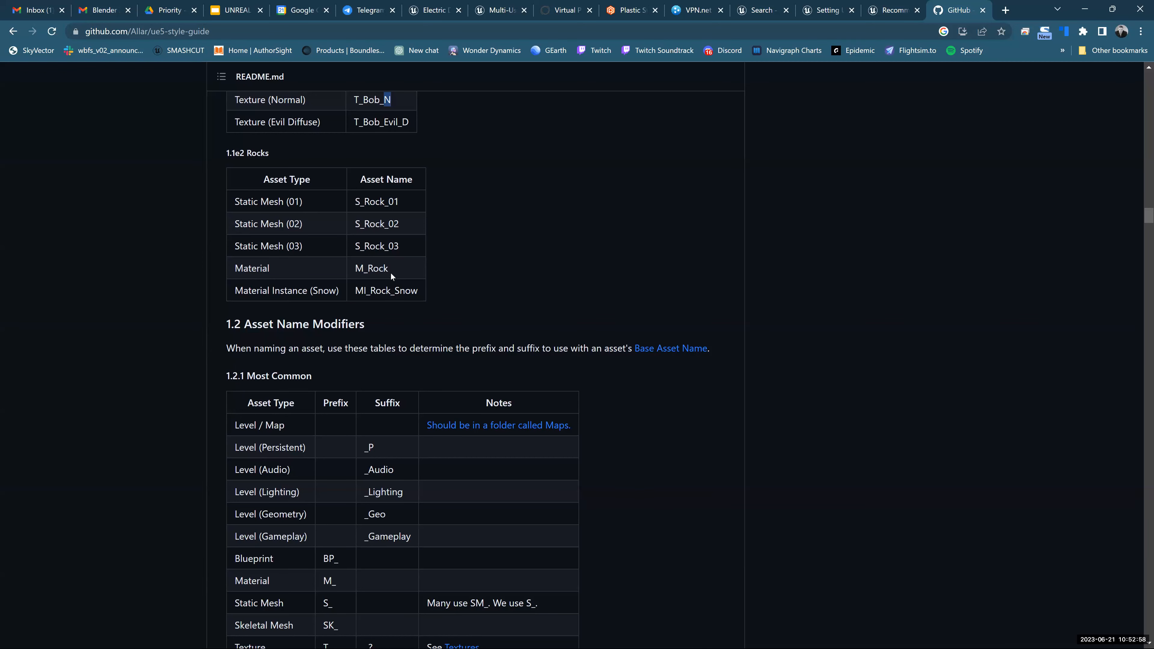
left_click_drag(283, 275, 224, 275)
- Examine the Most Common, Animations and Artificial Intelligence tables under Asset Name Modifiers
scroll(639, 287, "down", 9)
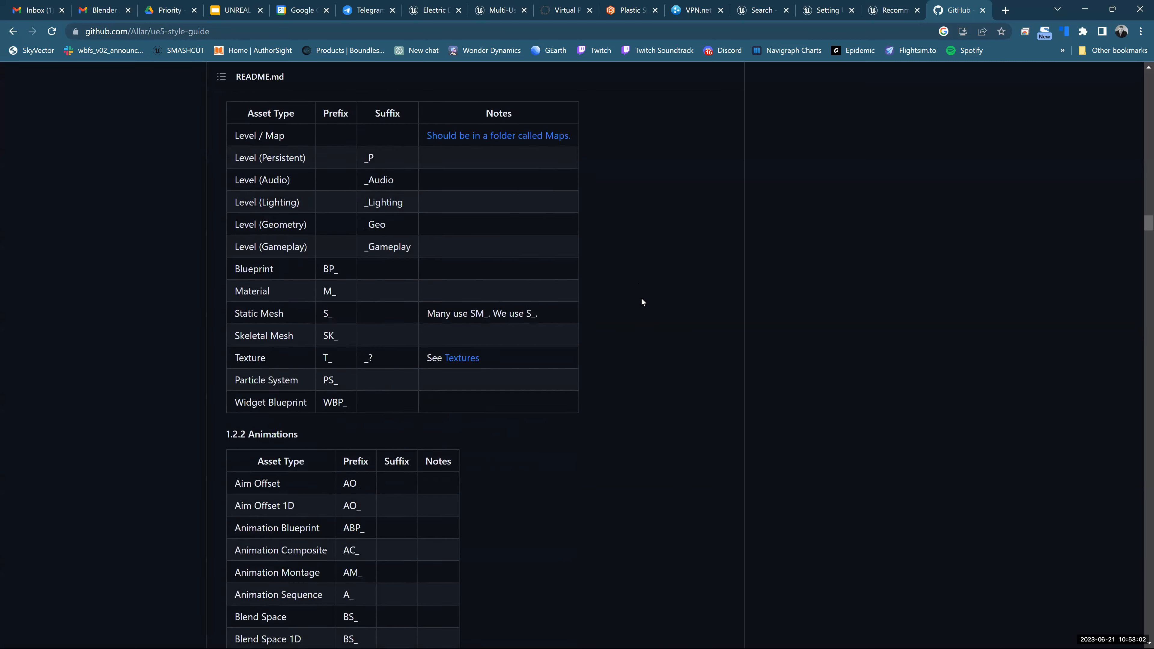
scroll(608, 324, "down", 3)
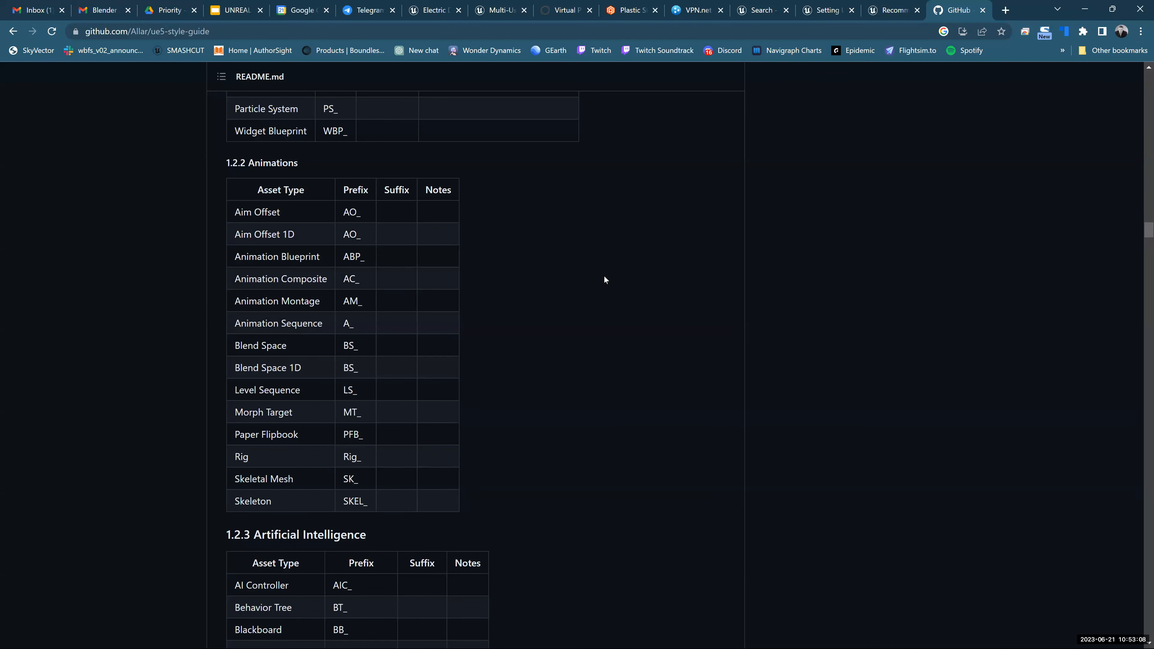
scroll(604, 279, "down", 3)
scroll(603, 279, "down", 2)
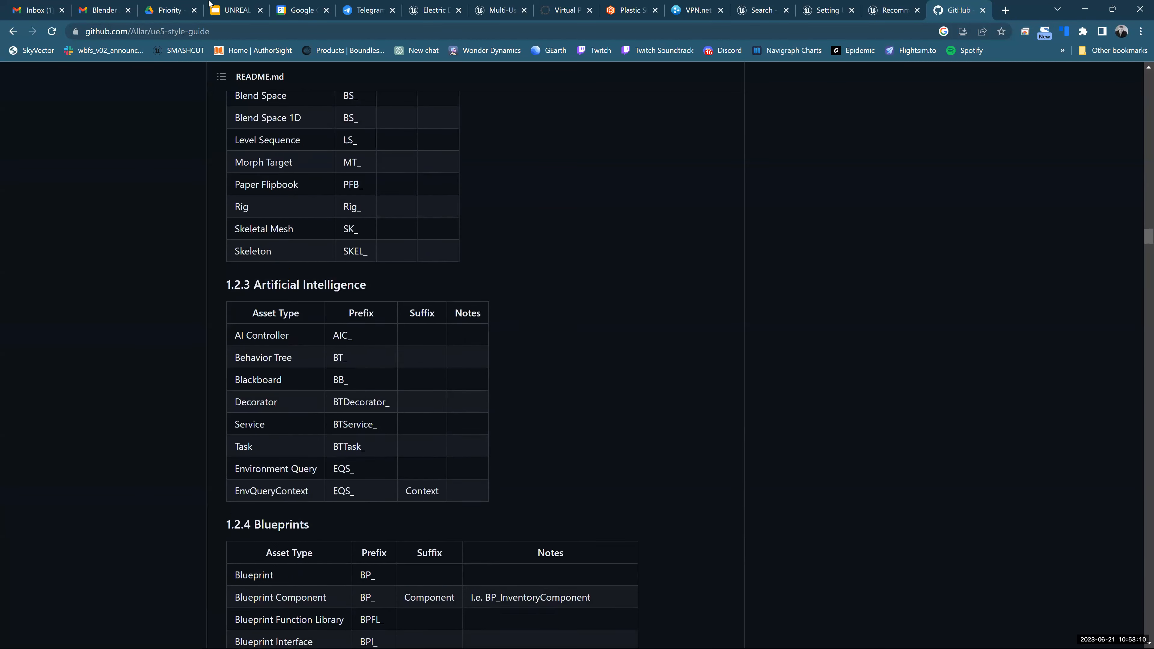
scroll(604, 275, "up", 5)
- Select the style guide's full web address and return to the start of the repository page
left_click(255, 32)
left_click_drag(254, 31, 12, 36)
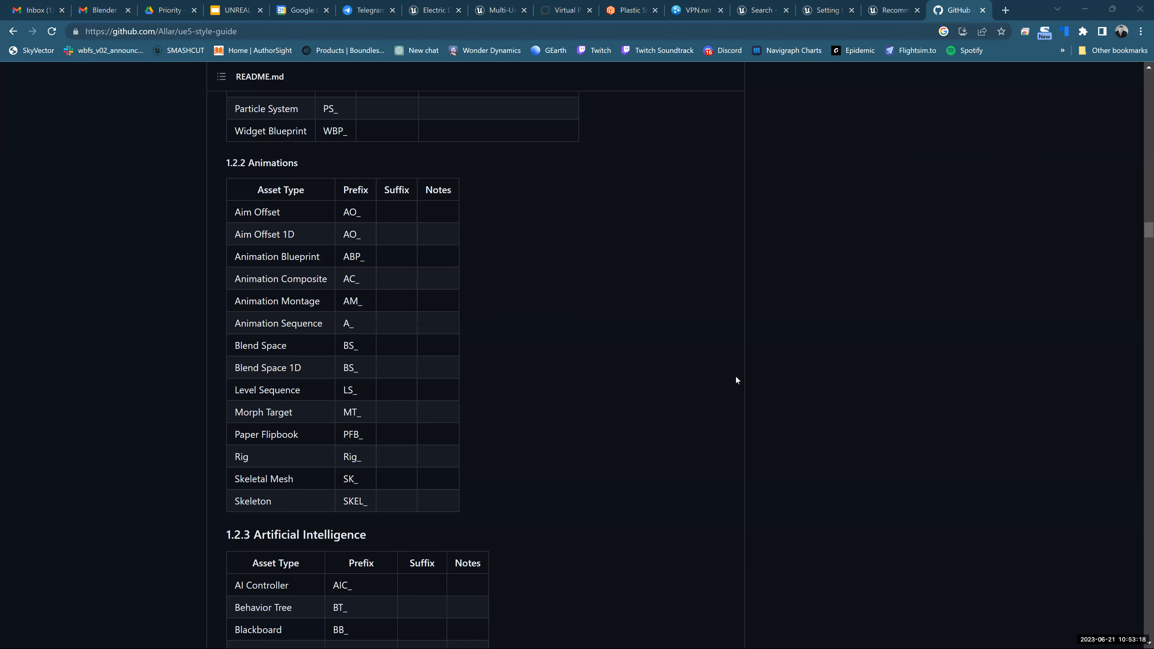
scroll(574, 328, "up", 12)
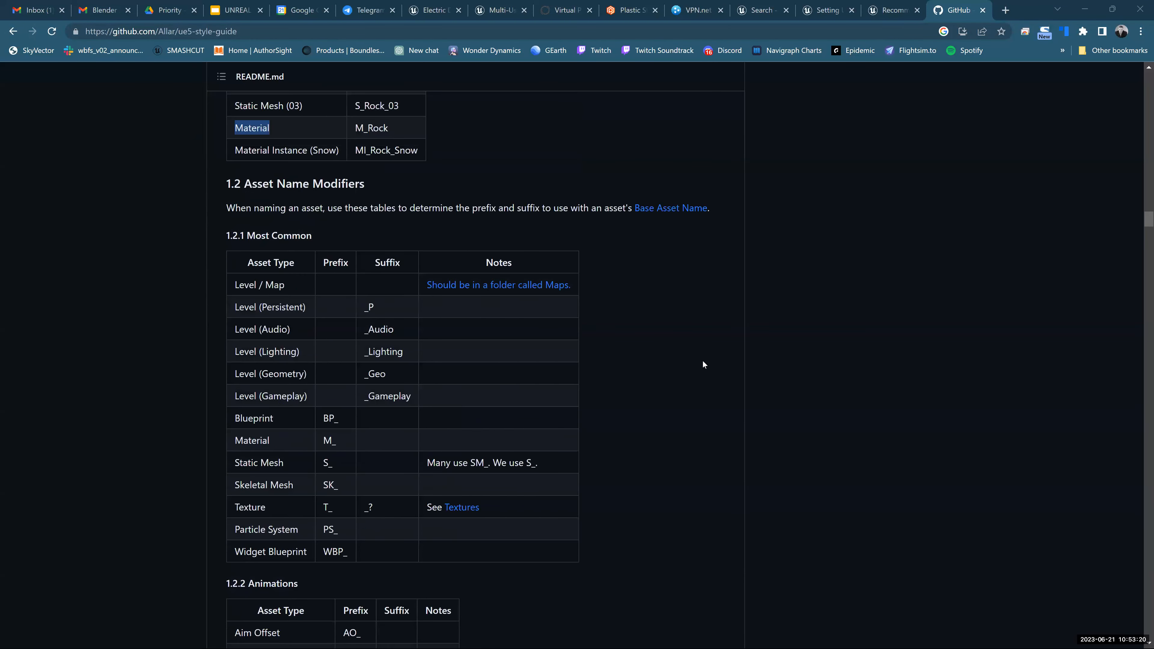
scroll(1012, 297, "up", 15)
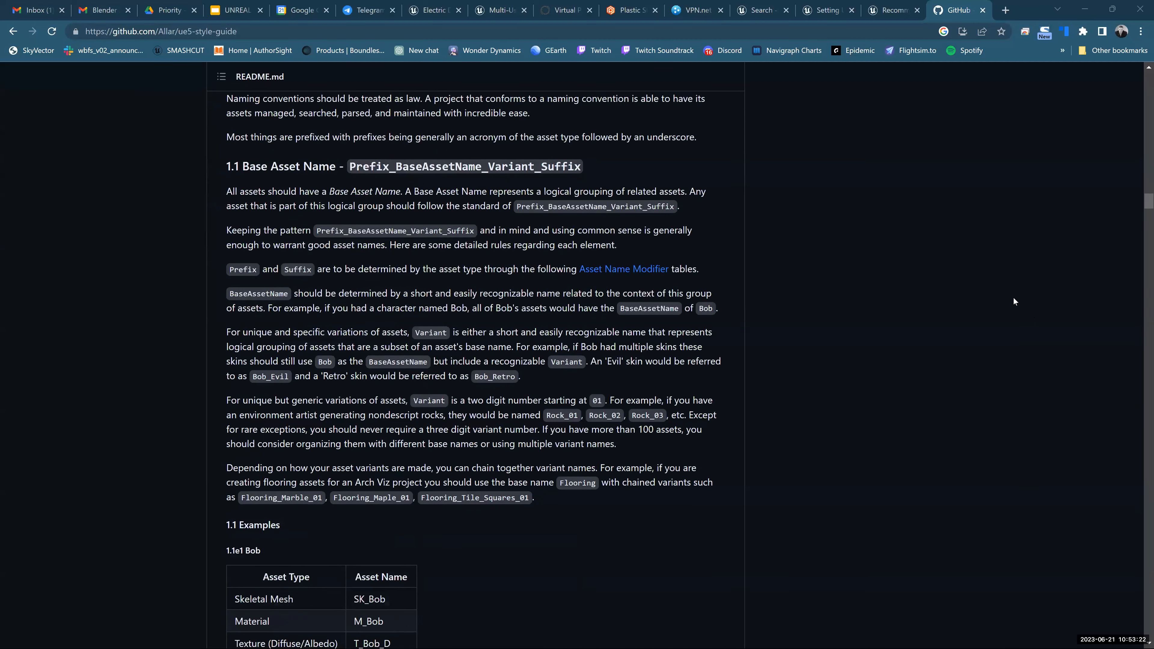
scroll(978, 80, "up", 15)
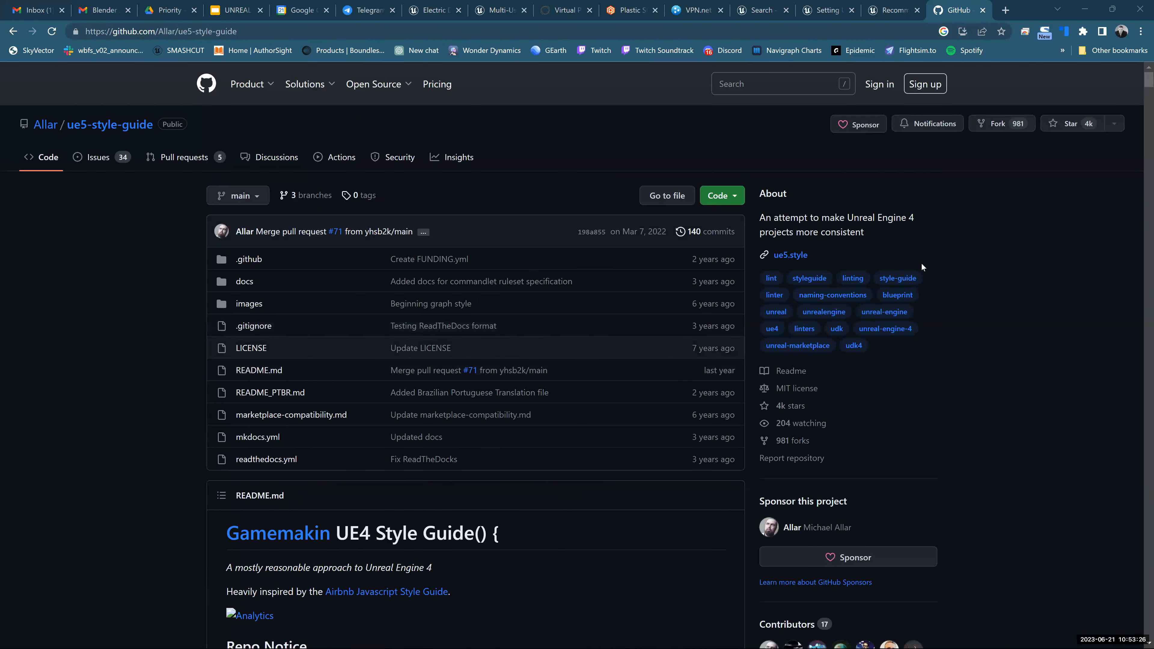
- Close the style guide tab and switch back to the ThirdPersonMap level in Unreal Editor
key("ctrl+w")
key("alt+Tab")
key("alt+Tab")
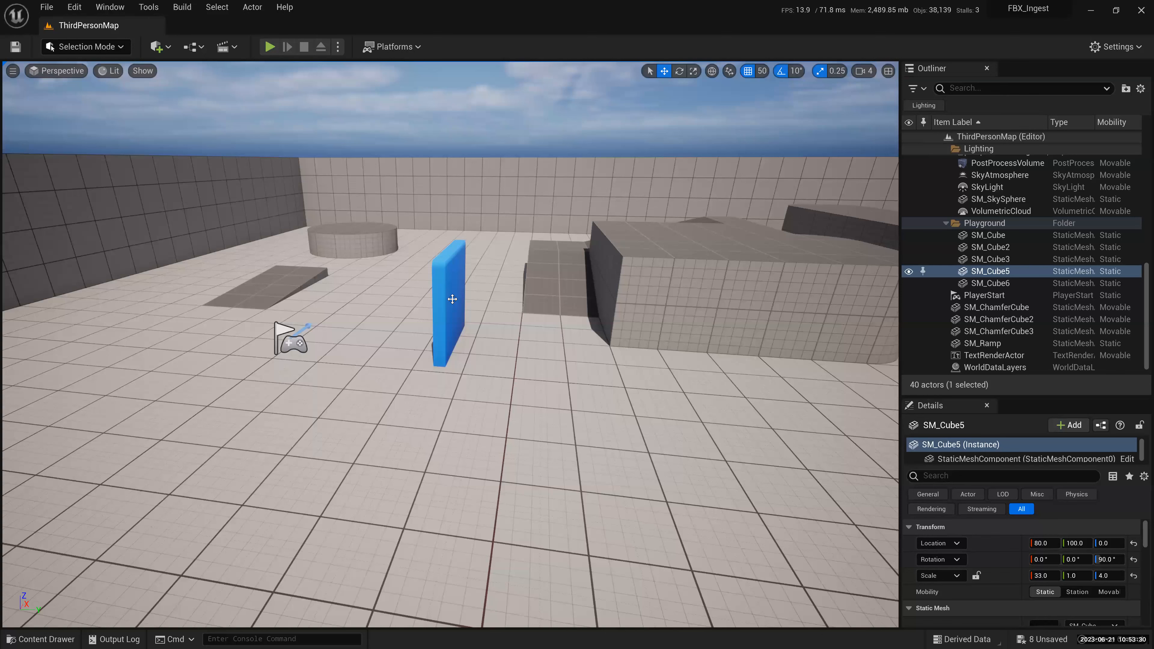
- Delete the blue SM_ChamferCube wall from the level
left_click(452, 299)
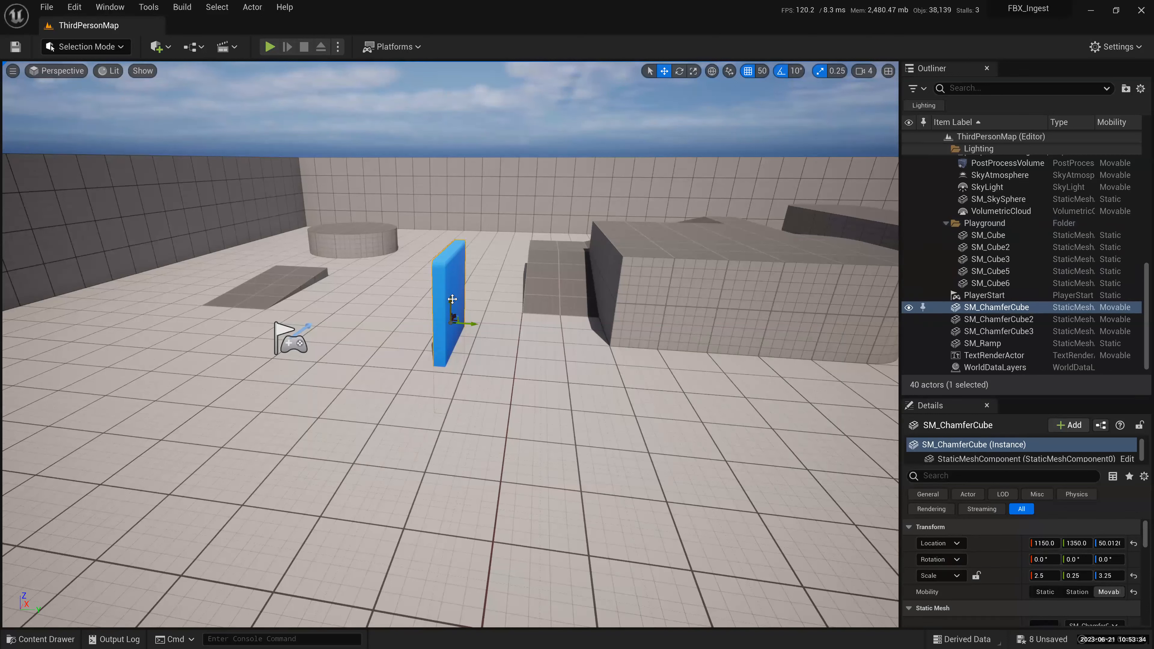
key("Delete")
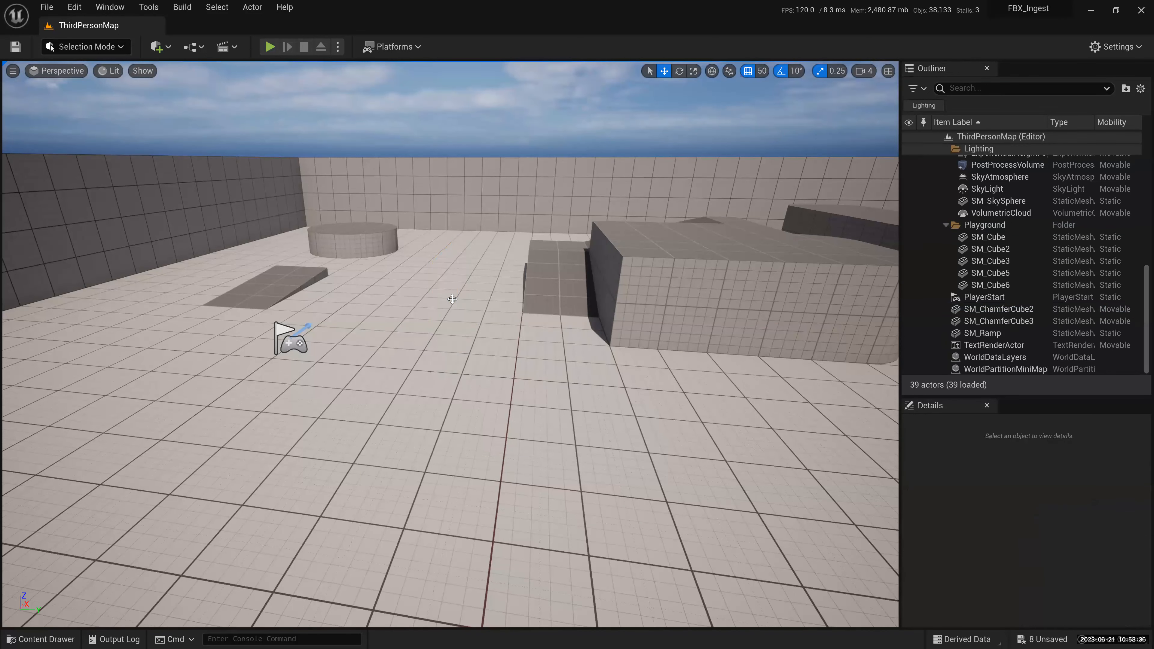
right_click_drag(452, 300, 452, 299)
right_click_drag(340, 141, 340, 141)
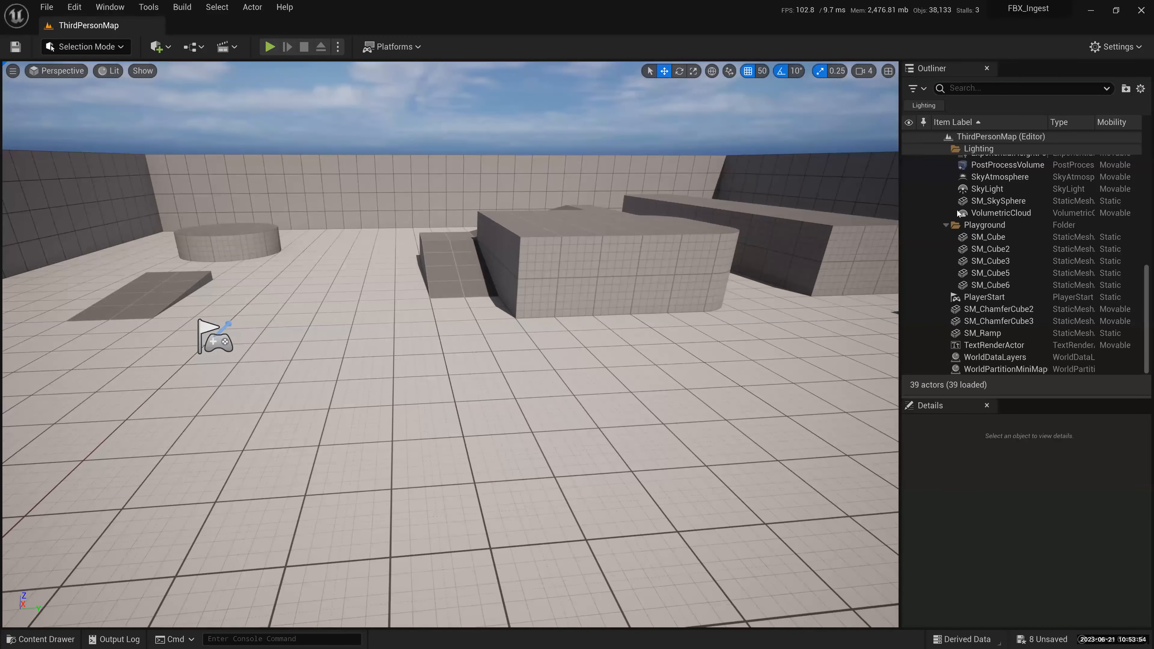
- Widen the Outliner to show the full Type and Mobility columns beside the item labels
scroll(1039, 286, "up", 1)
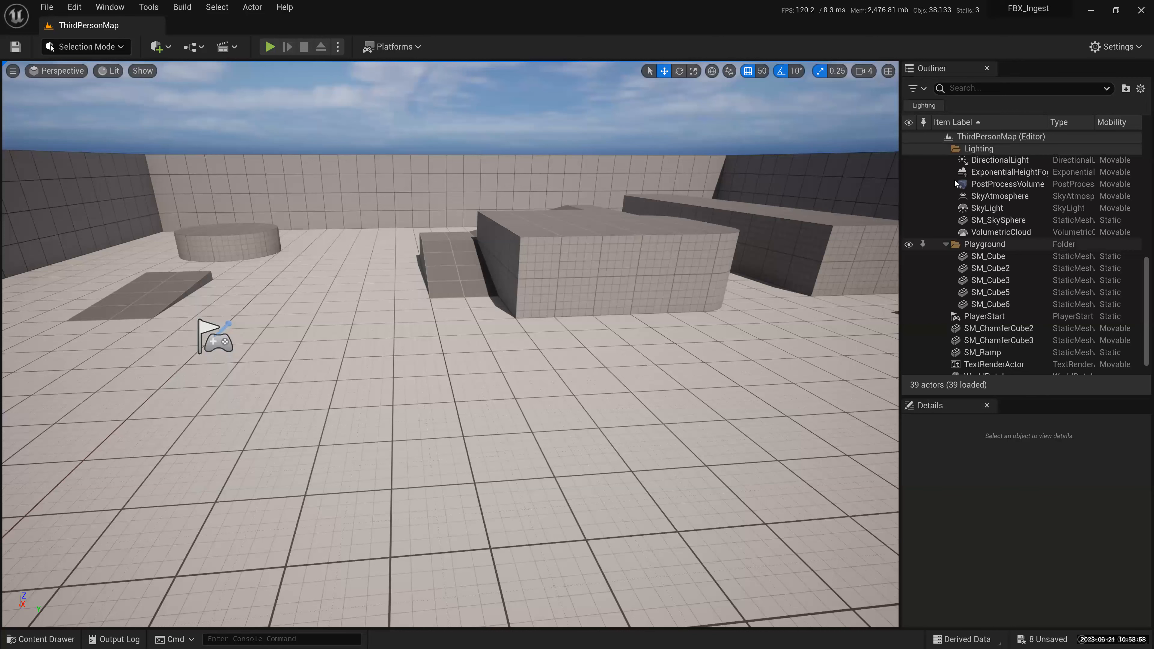
scroll(956, 184, "up", 5)
left_click_drag(901, 210, 708, 212)
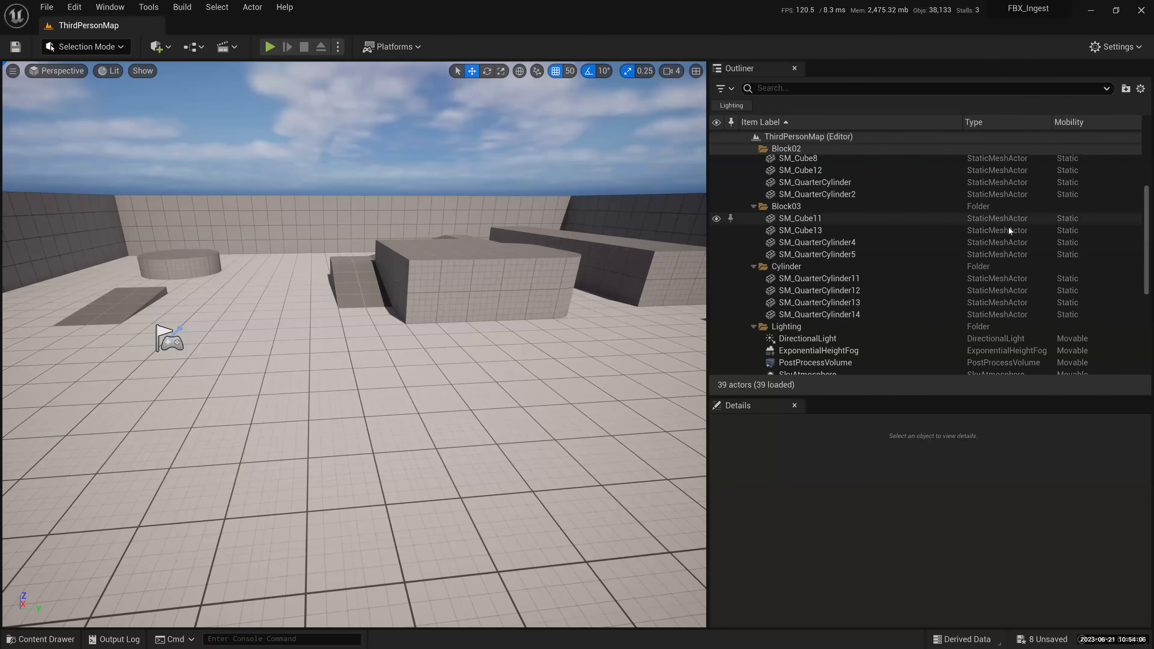
- Sort the Outliner's actors by Type in both directions, and restore the ascending sort by Item Label
left_click(1000, 123)
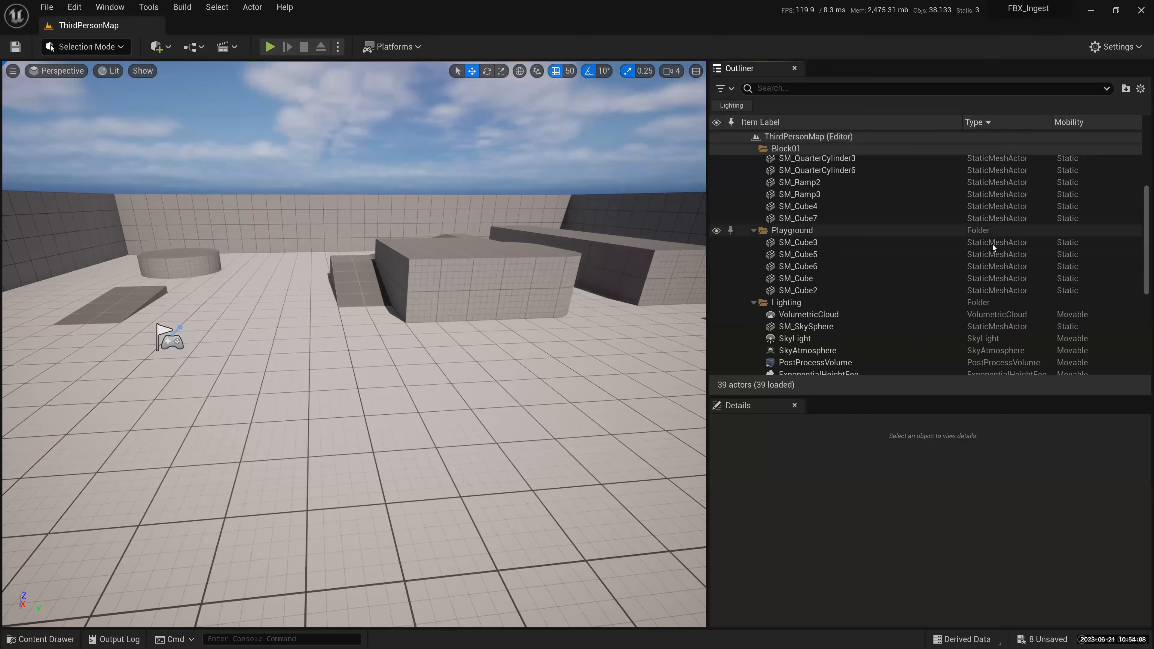
scroll(1000, 252, "down", 6)
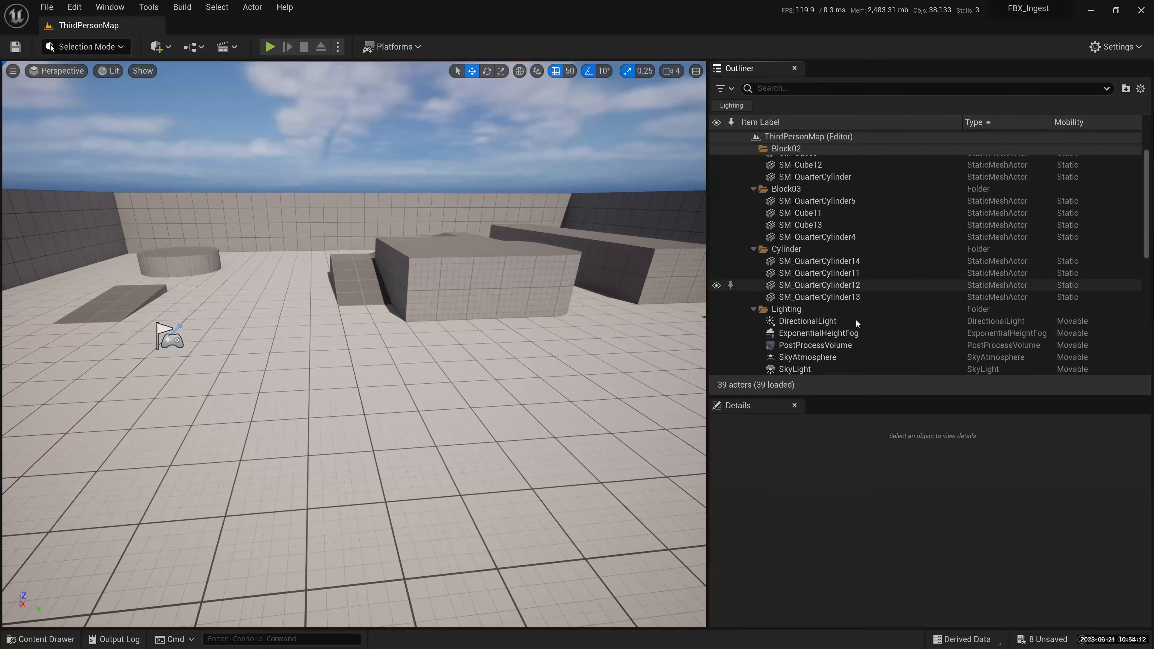
scroll(1007, 341, "up", 2)
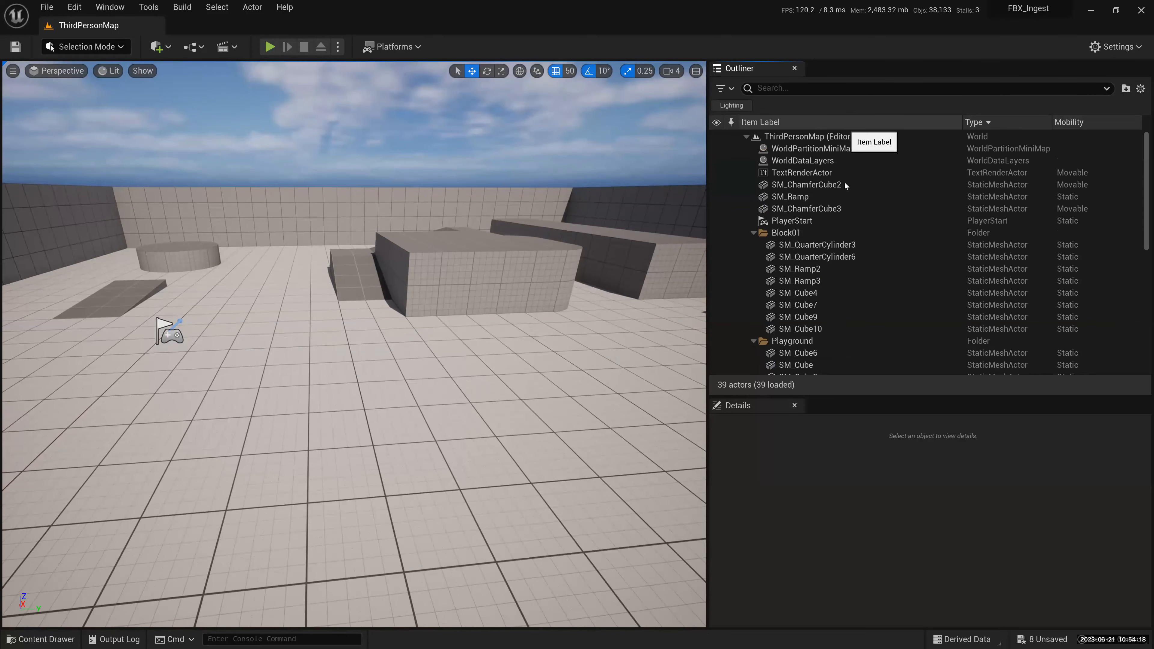
left_click(837, 123)
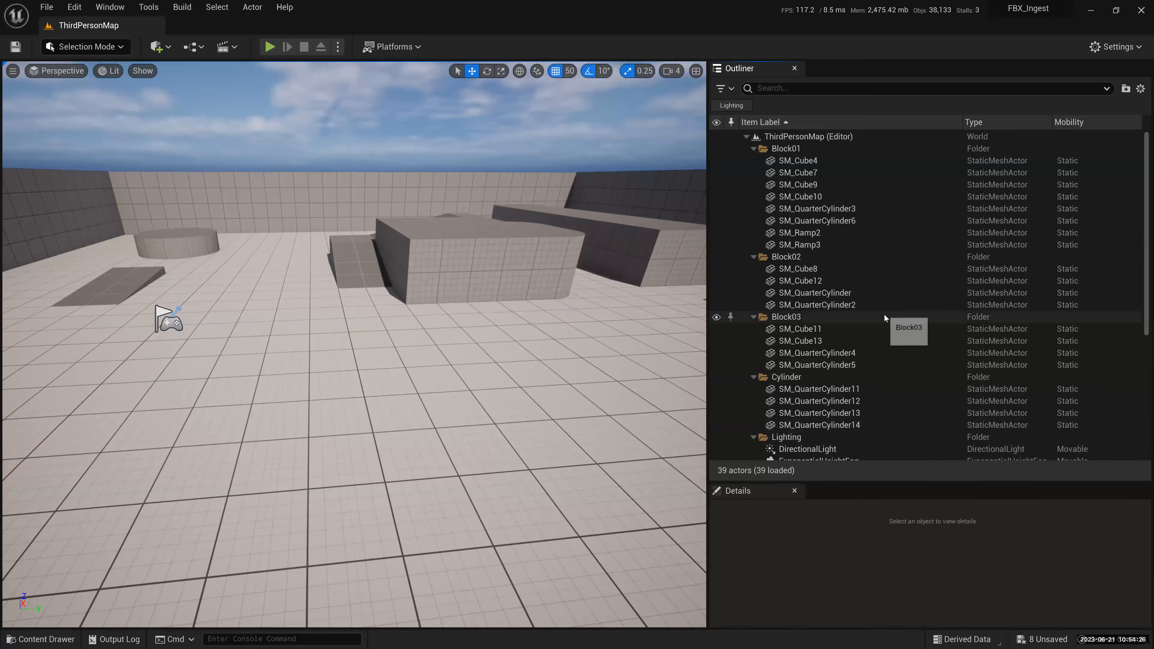
- Collapse the Cylinder, Block03, Block02 and Block01 folders in the Outliner
scroll(755, 311, "down", 6)
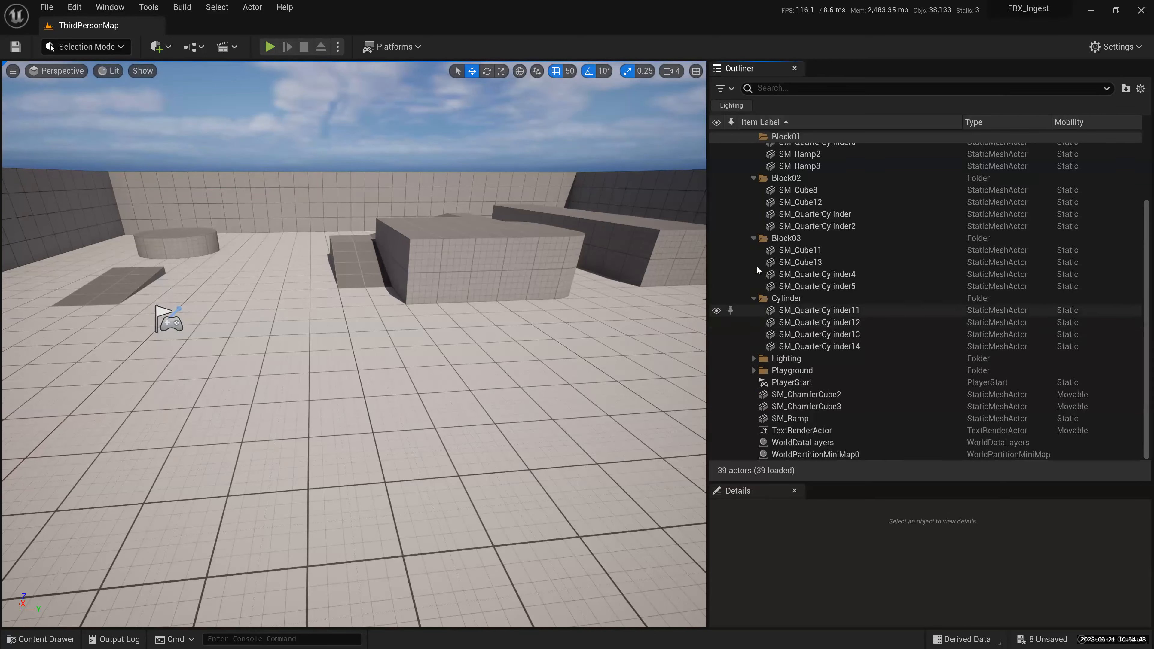
left_click(754, 298)
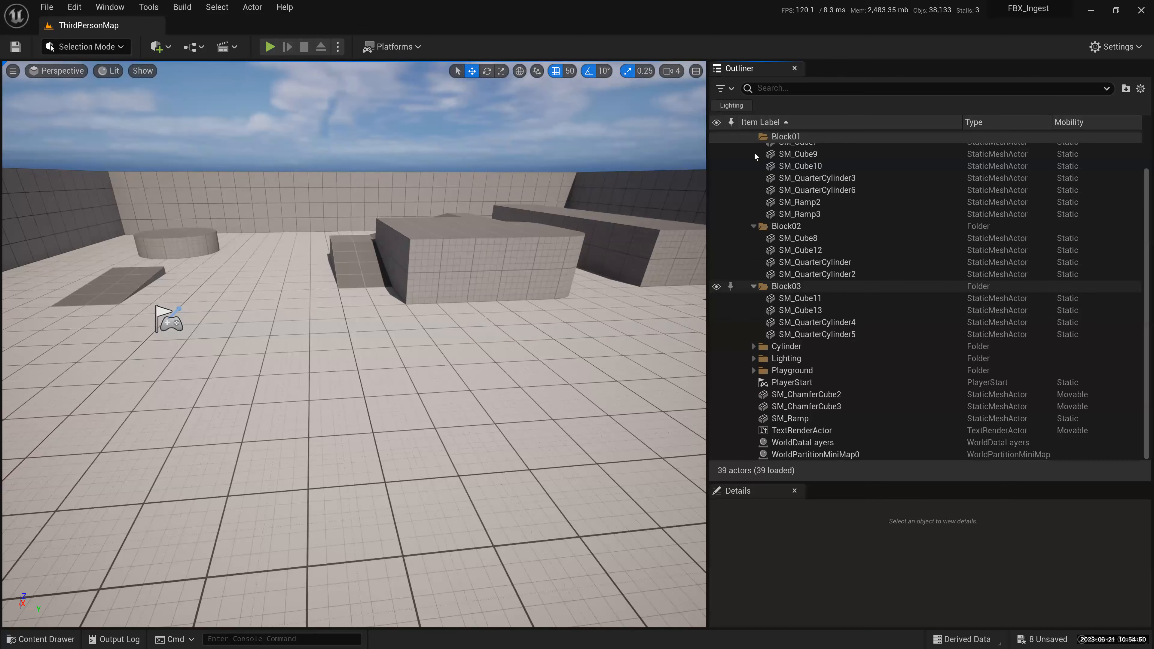
left_click(754, 287)
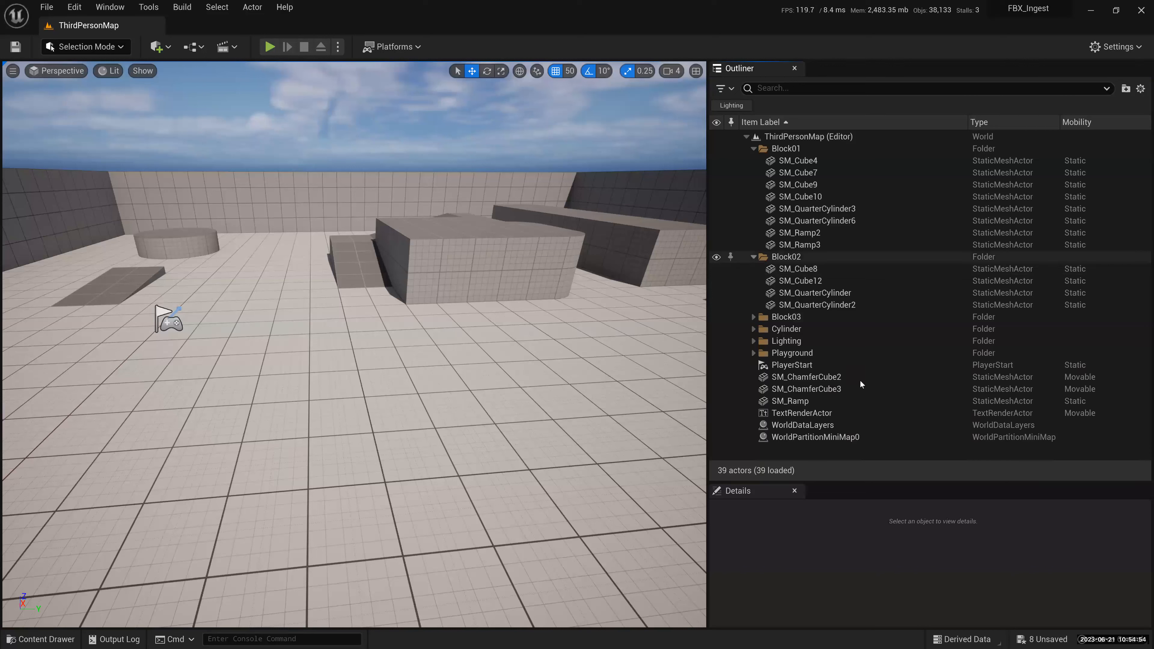
left_click(754, 257)
left_click(753, 149)
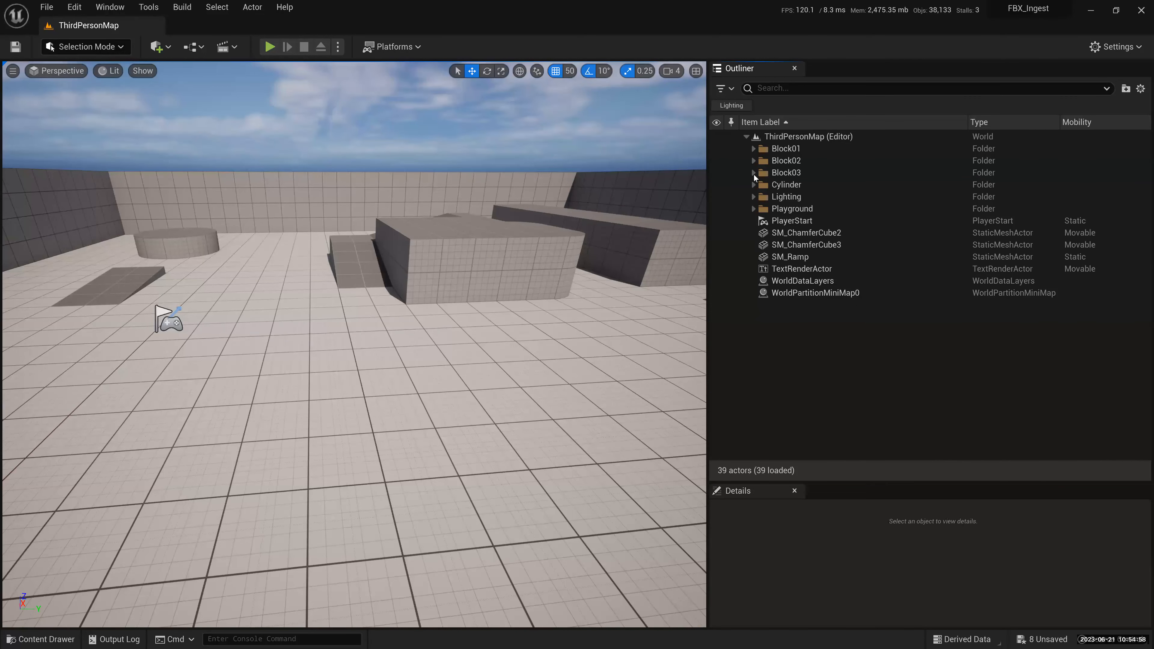
- Expand all folders of ThirdPersonMap in the Outliner and collapse them all again, with the screen magnified
left_click(754, 161)
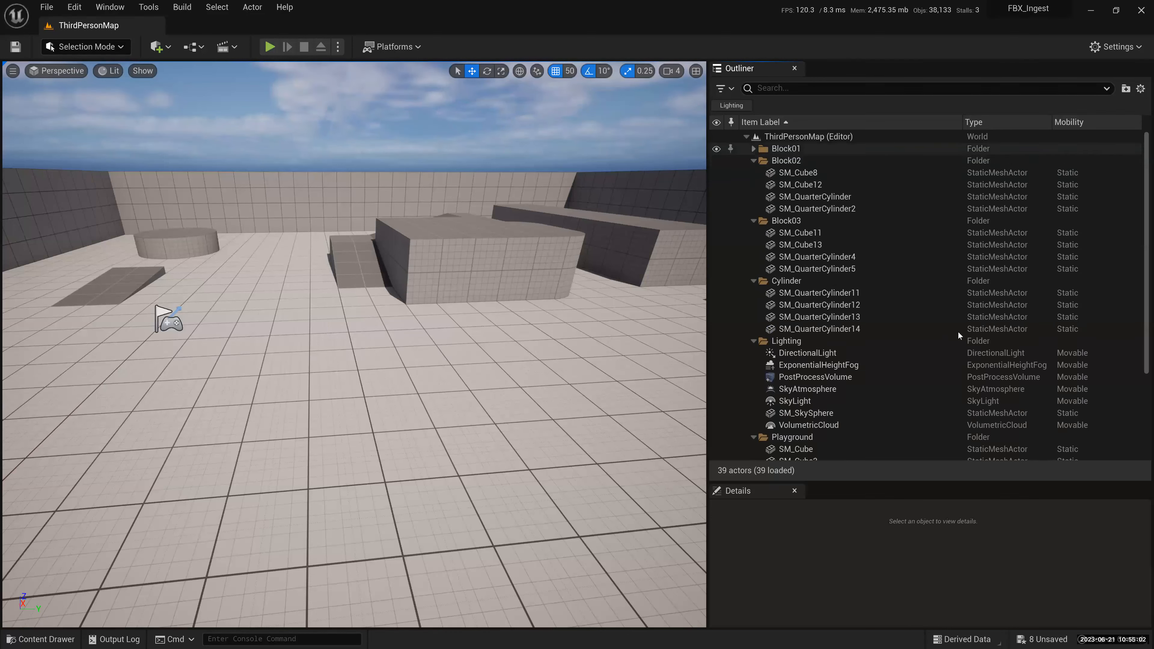
left_click(754, 149)
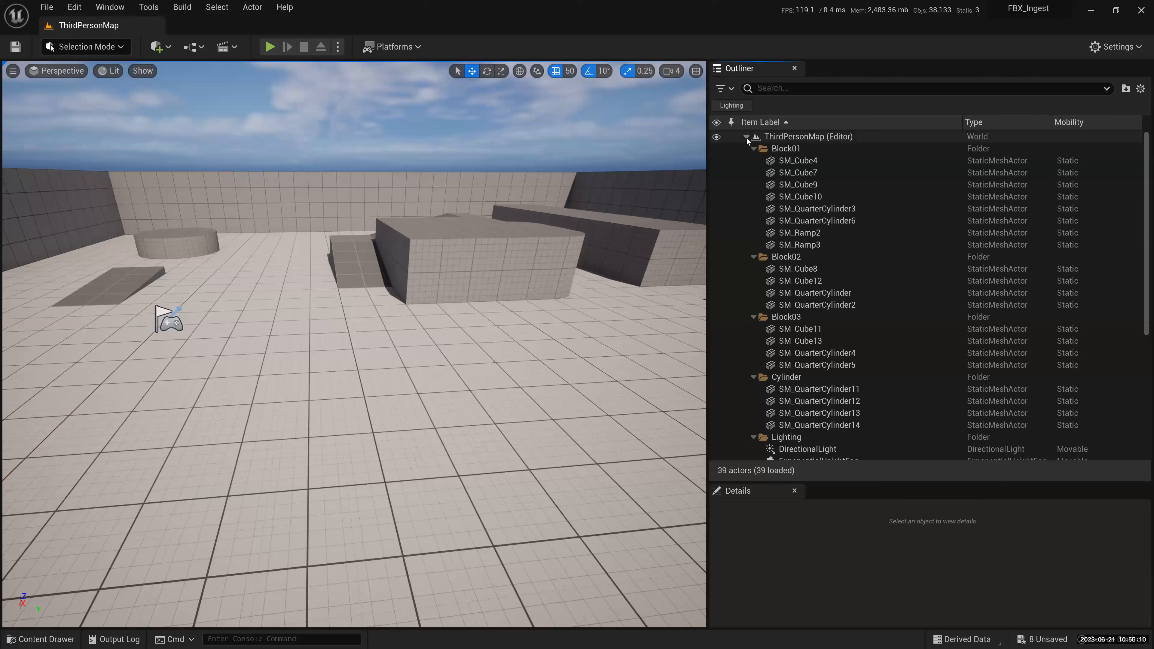
key("super+plus")
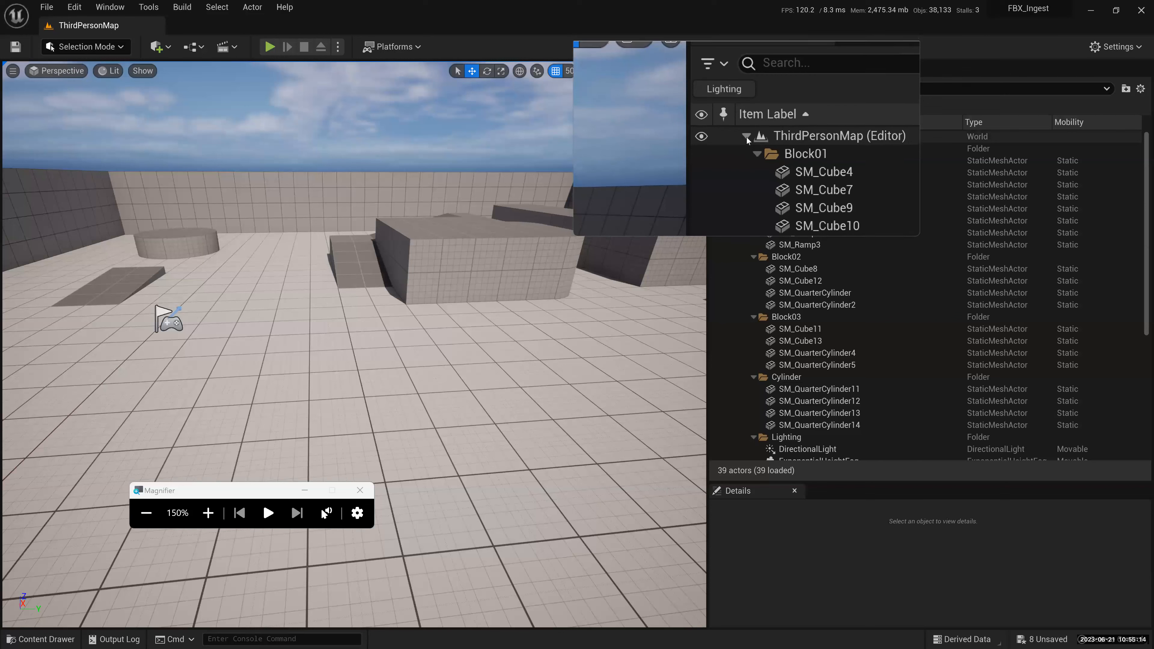
left_click(753, 148)
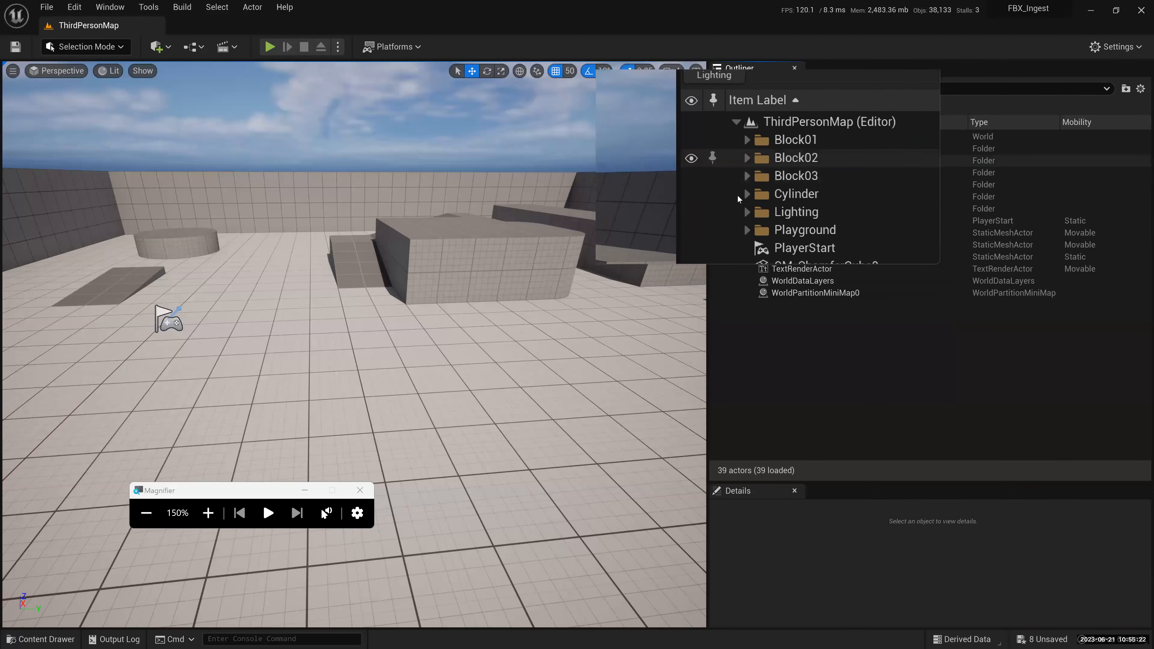
- Toggle the Block01, Block02 and Block03 folders, collapse and reopen the ThirdPersonMap tree, and close the magnifier
left_click(753, 149)
left_click(754, 257)
left_click(754, 317)
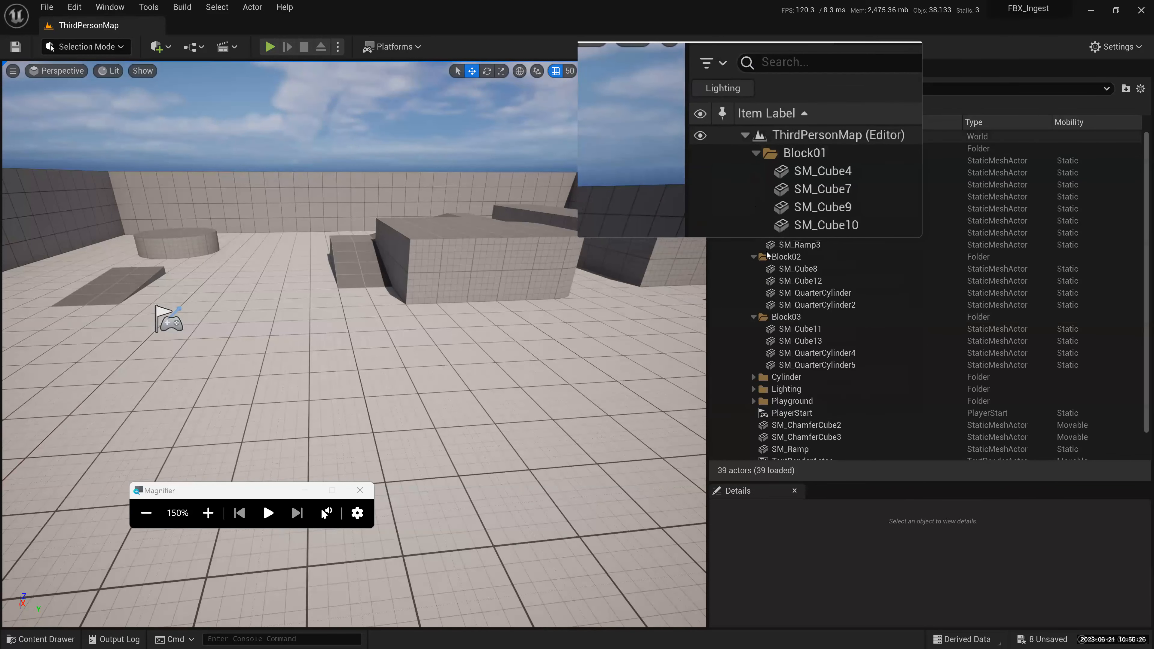
left_click(746, 136)
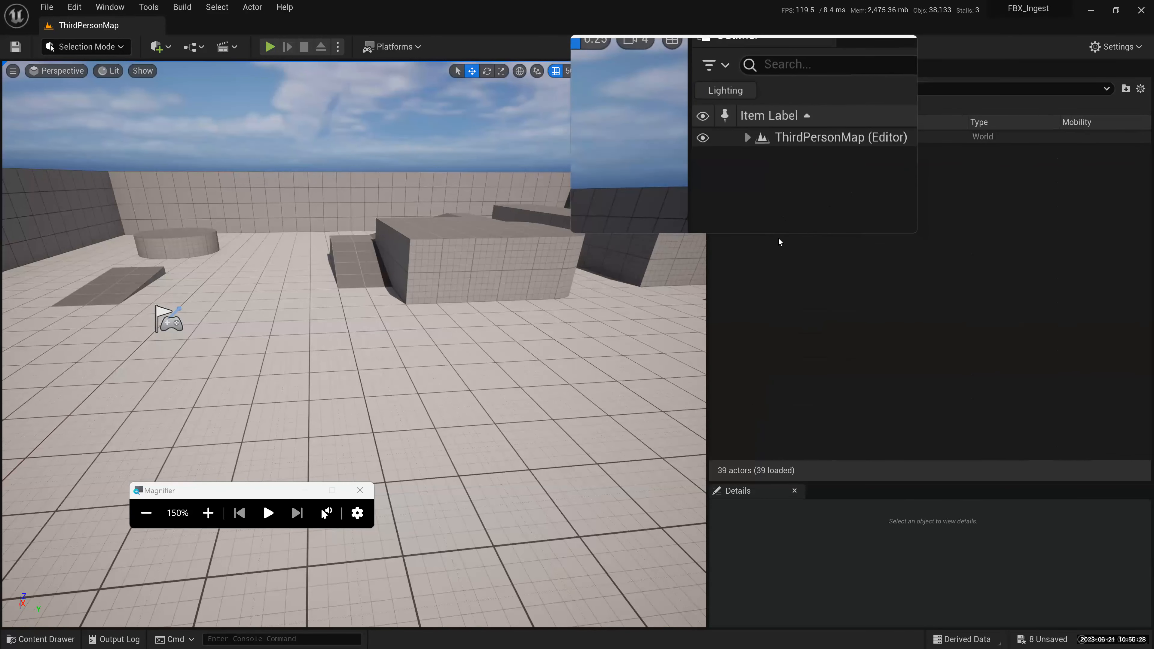
left_click(747, 136)
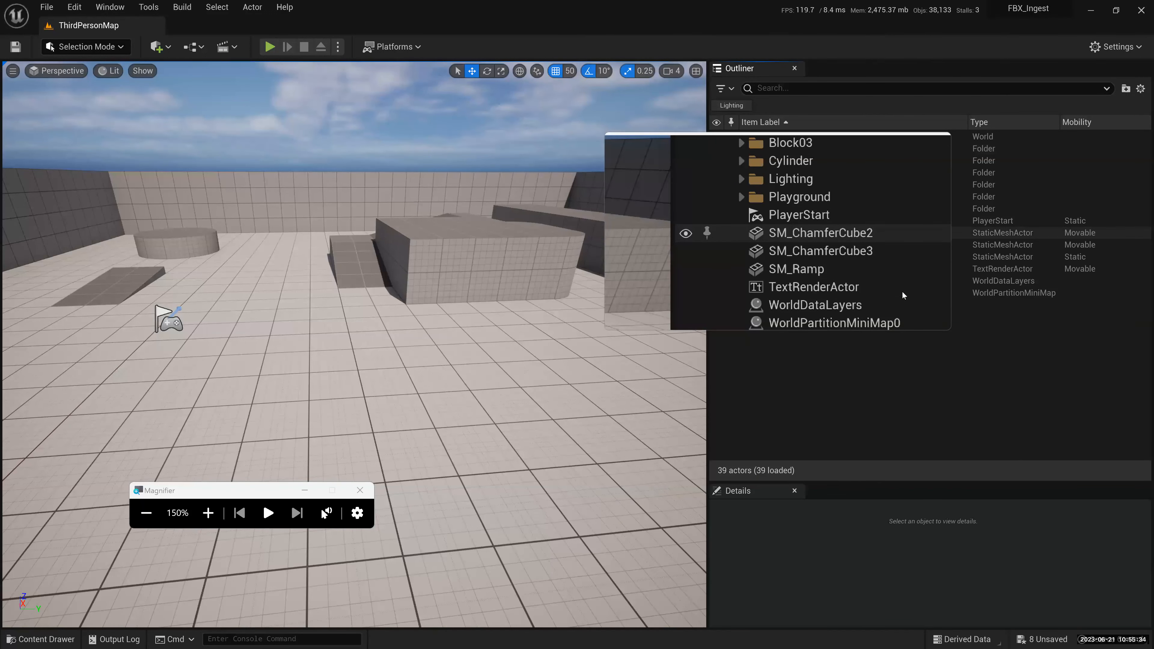
key("super+Escape")
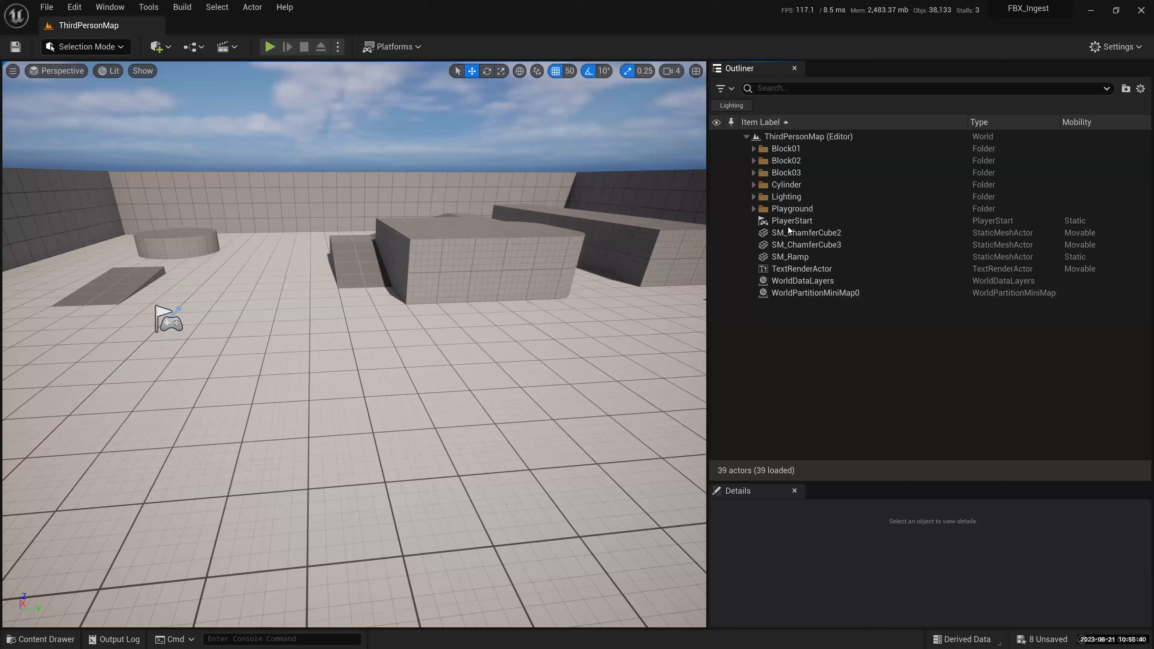
- Step through the loose actors below the Outliner folders one at a time, from SM_ChamferCube2 downward, to locate them in the level
left_click(793, 233)
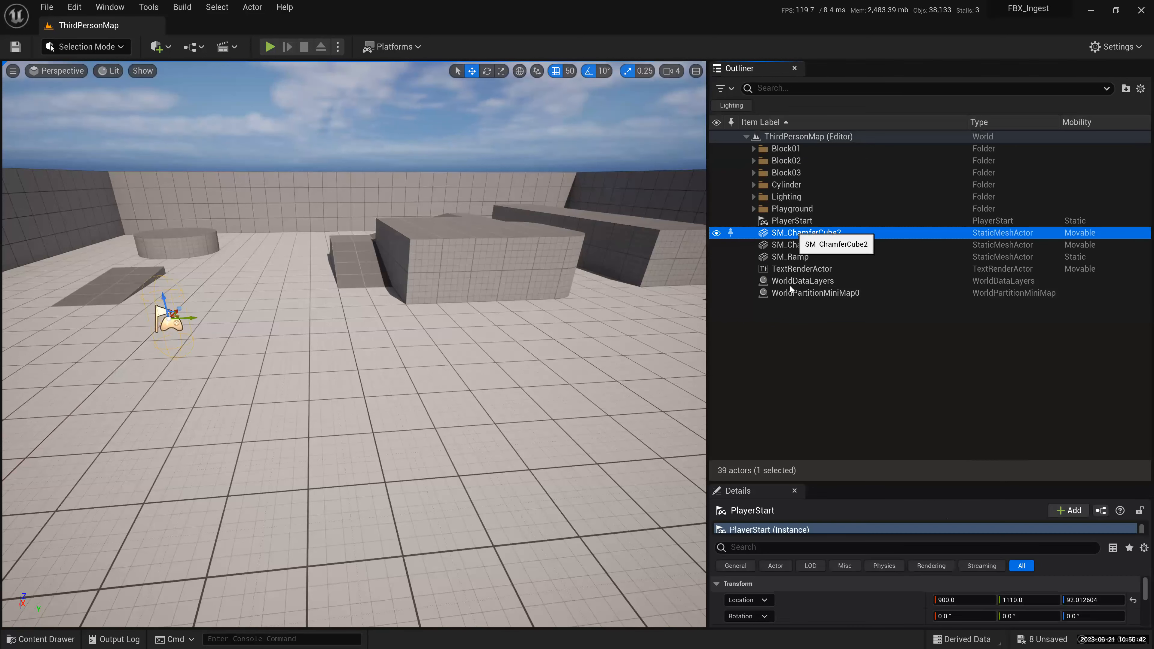
key("Down")
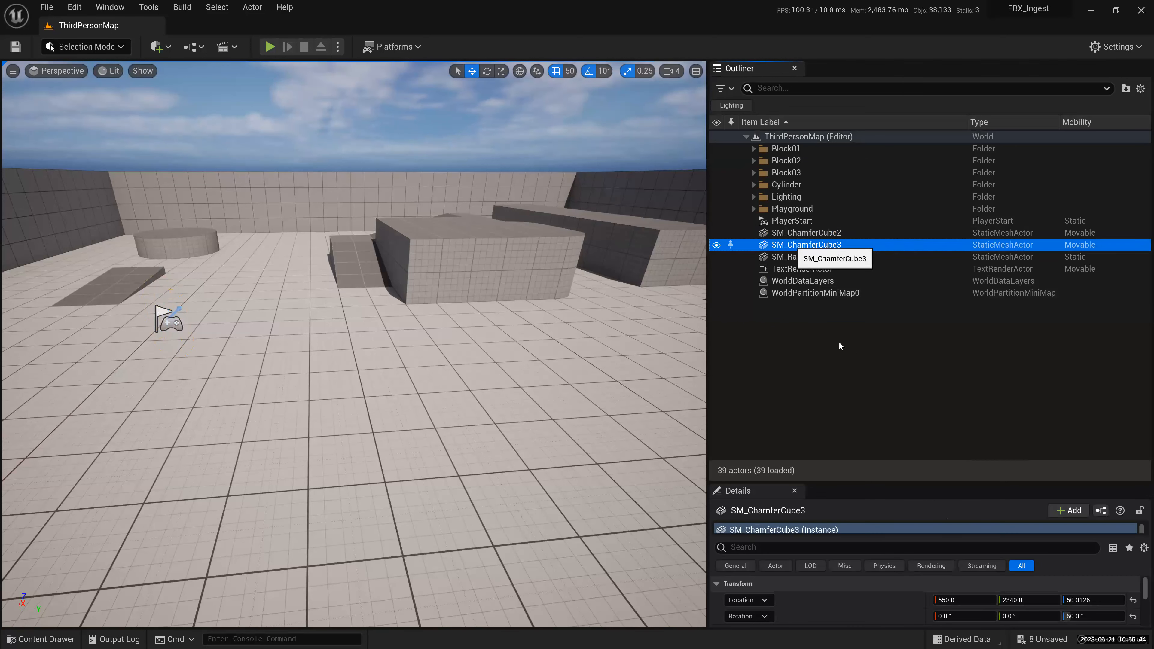
key("Down")
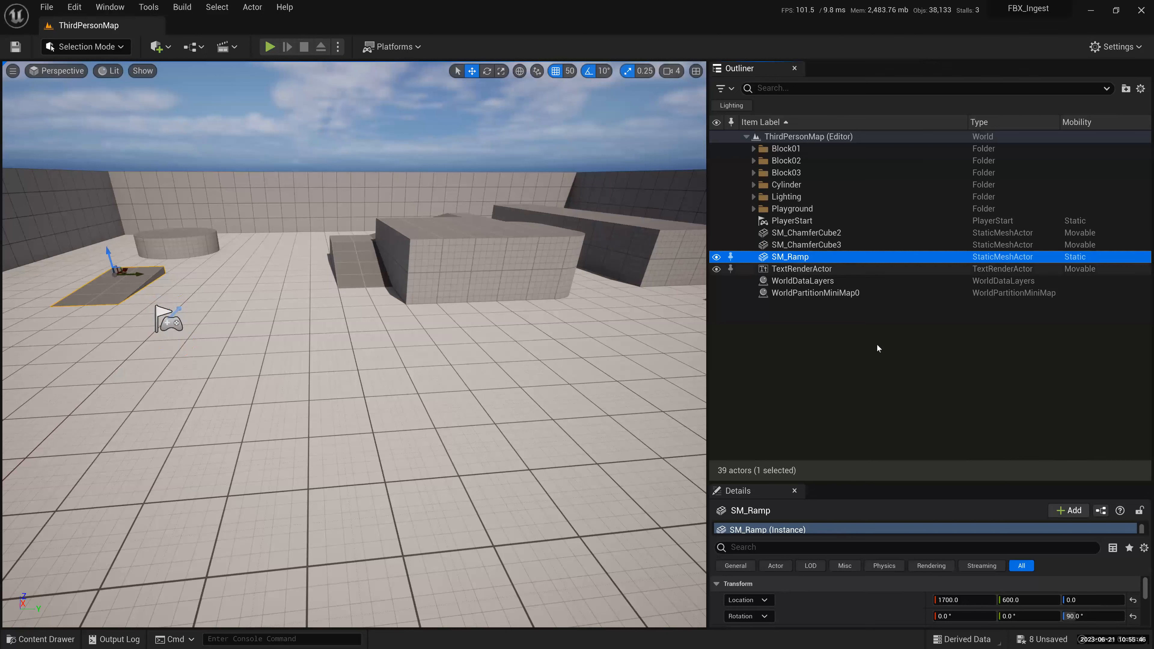
key("Down")
key("Down")
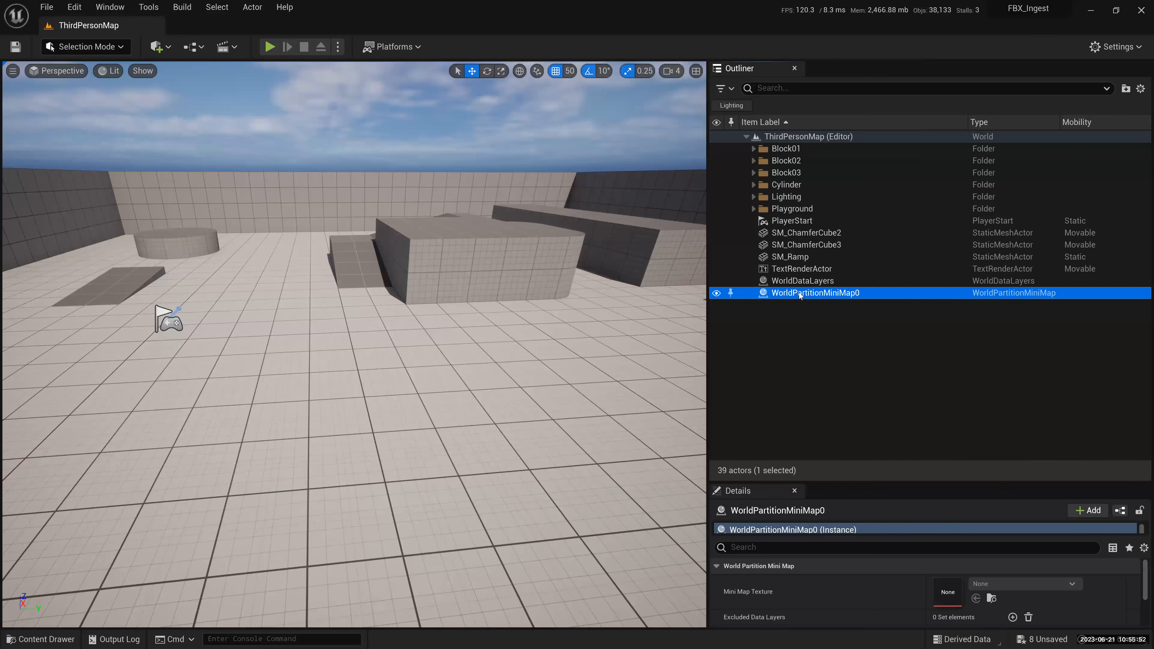
- Group the loose actors from PlayerStart through WorldPartitionMiniMap0 into a new Outliner folder named MISC, and collapse that folder
key("shift+Up")
key("shift+Up")
key("shift+Up")
key("shift+Up")
key("shift+Up")
key("shift+Up")
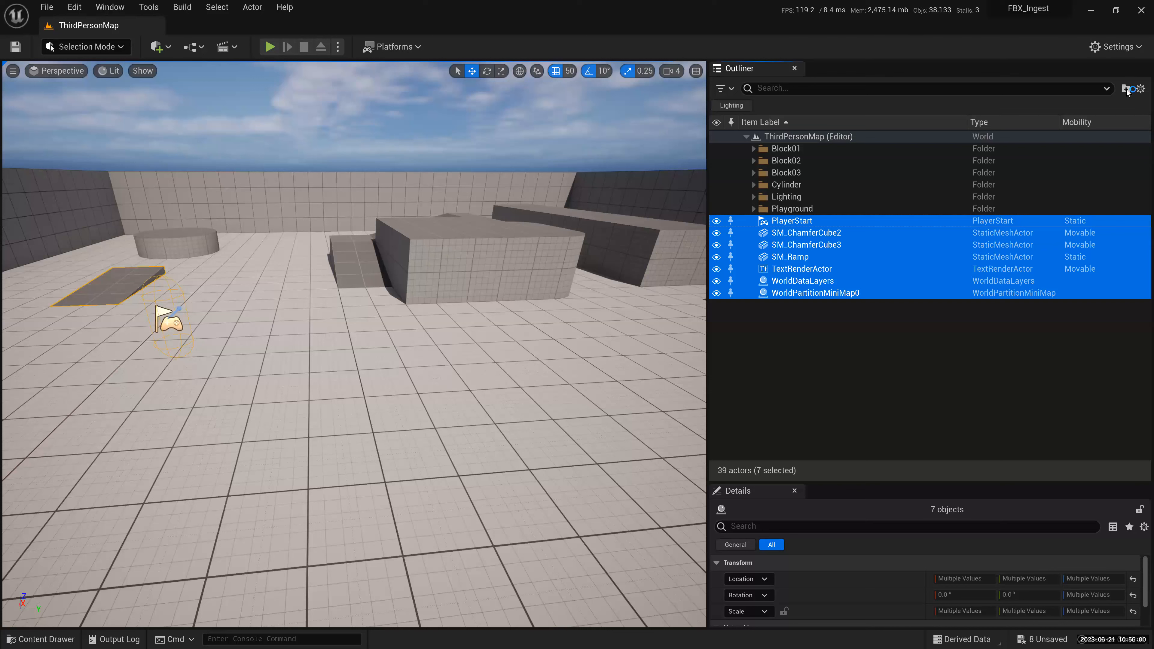
key("super+plus")
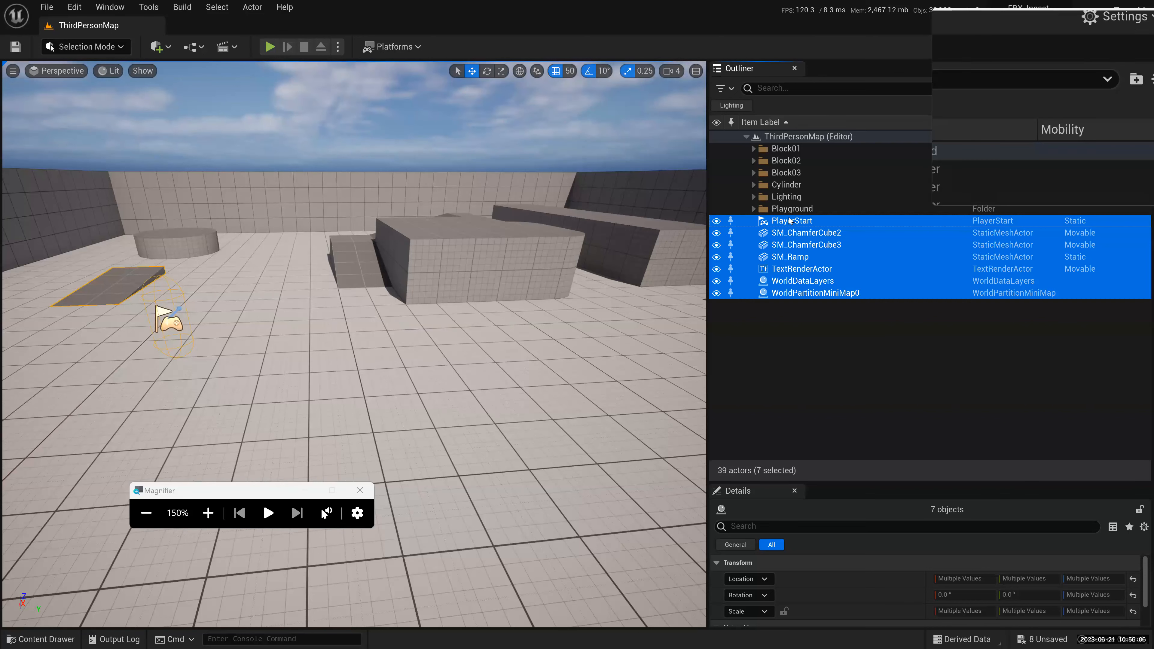
left_click(1126, 88)
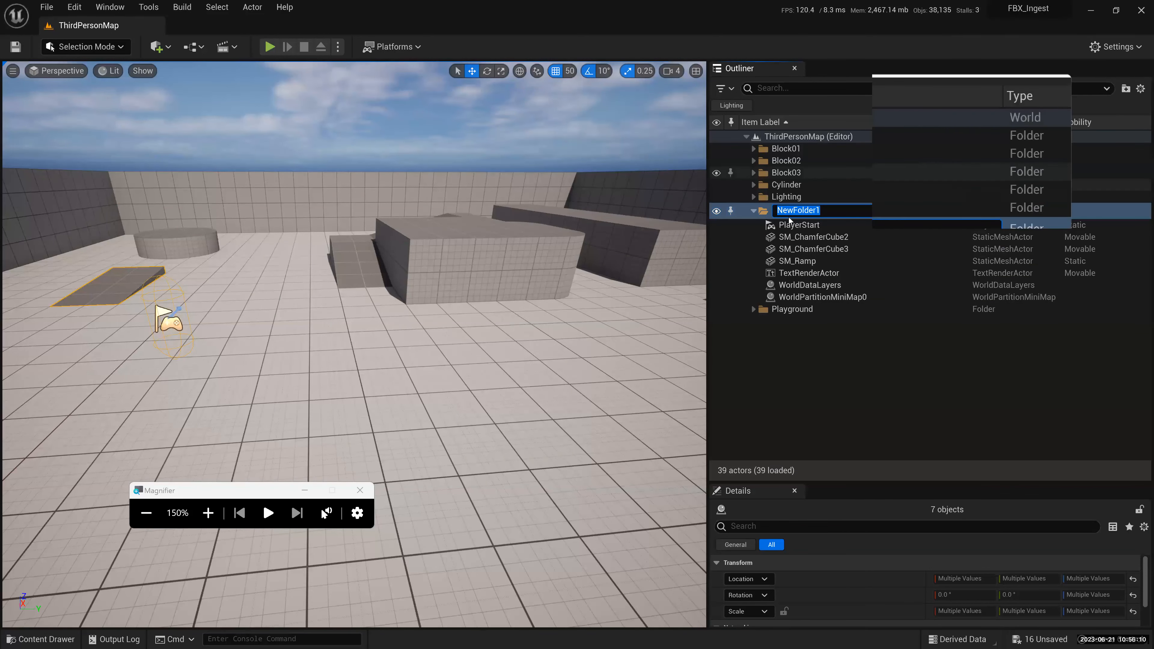
type("MISC")
key("Return")
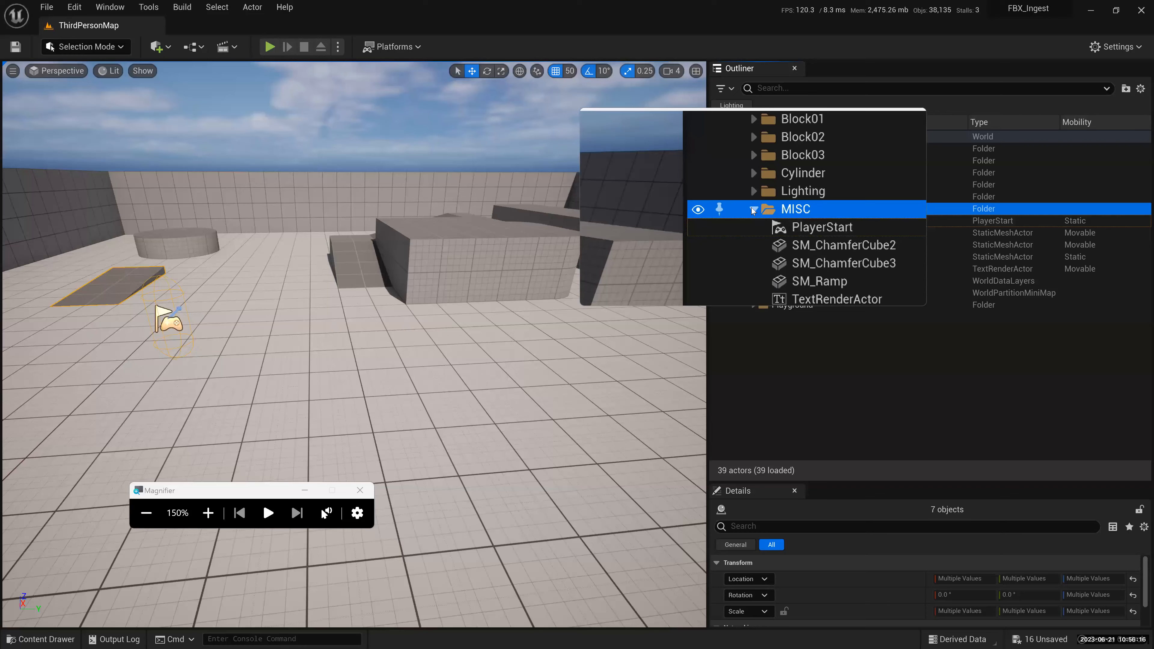
key("alt+Tab")
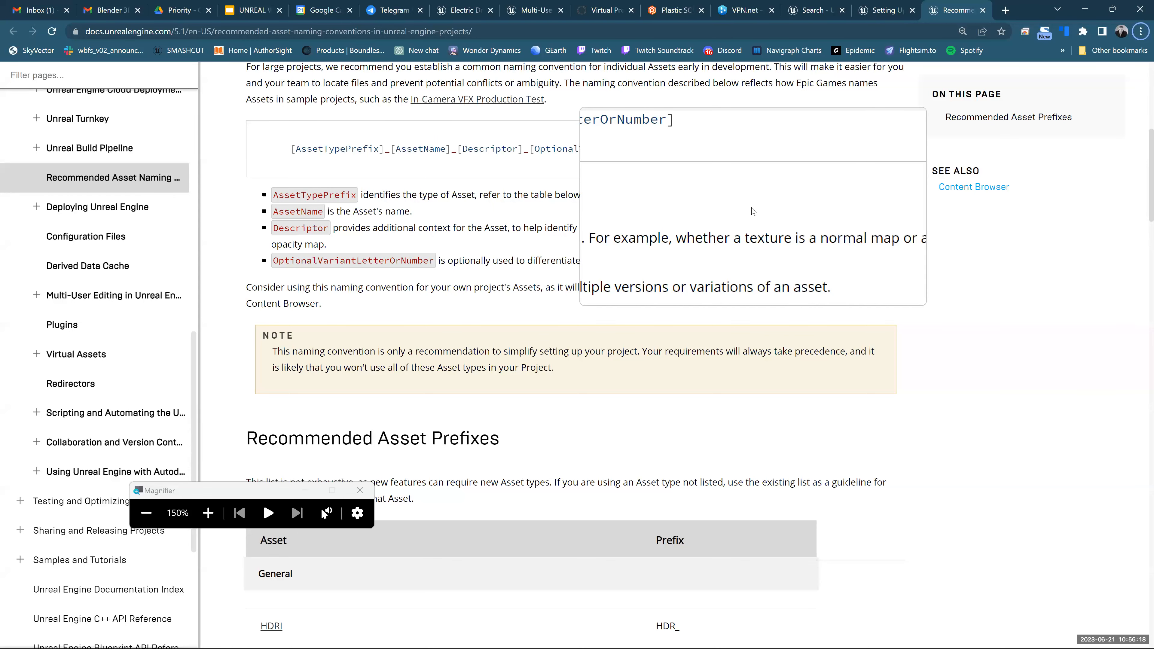
key("alt+Tab")
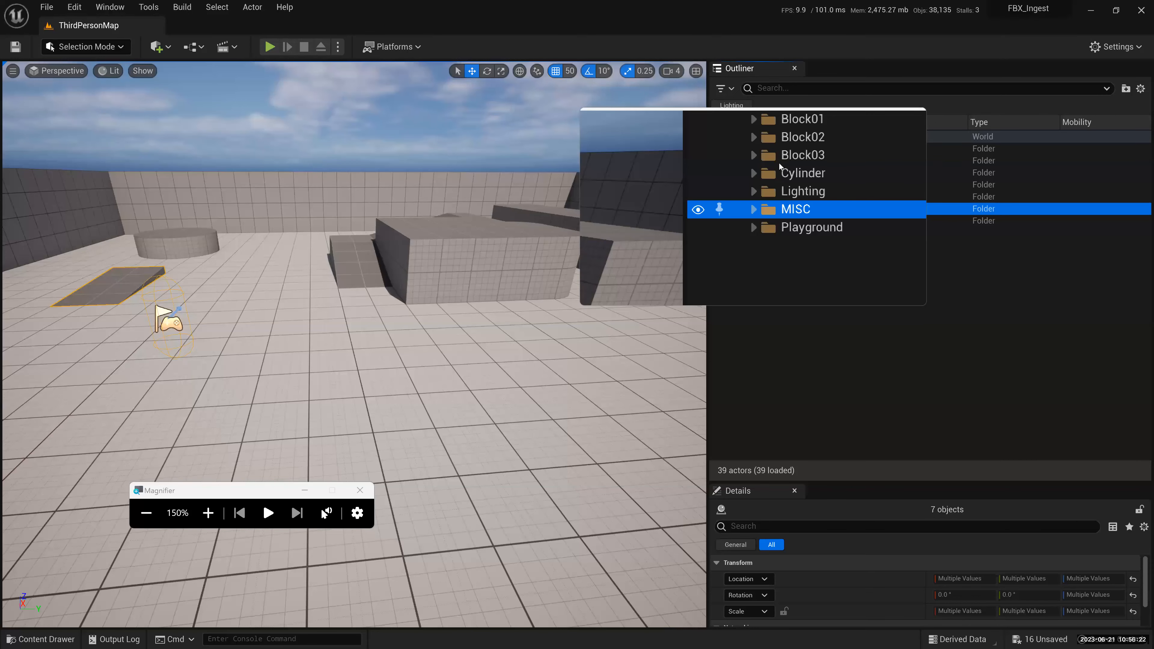
key("super+Escape")
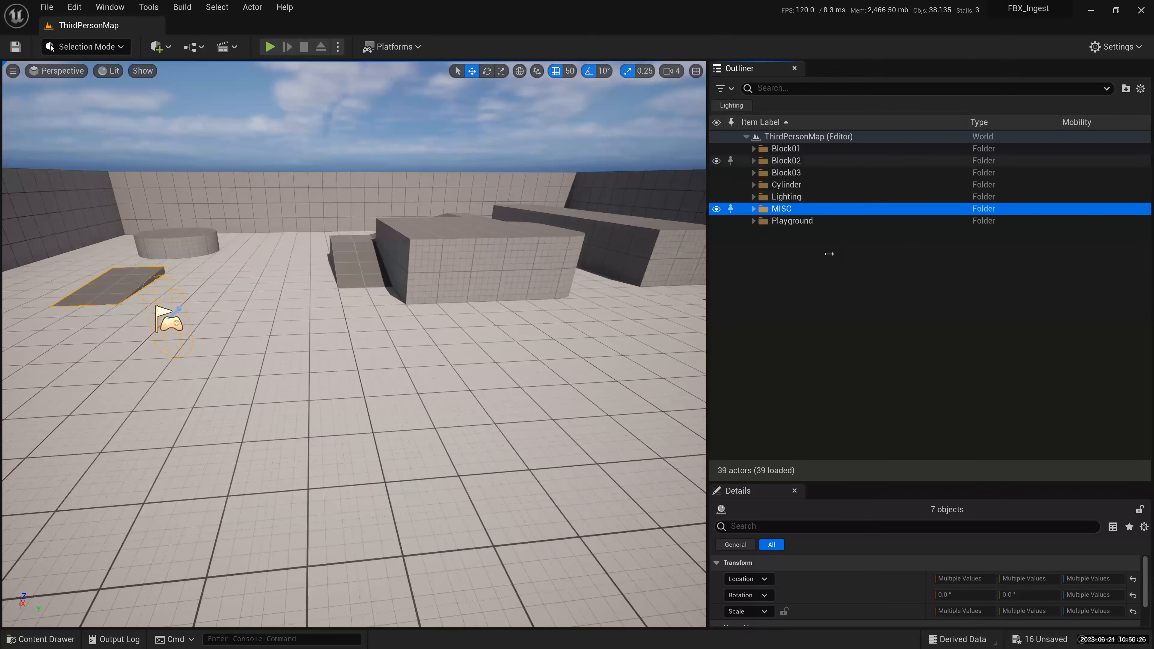
- Narrow the Outliner to give the viewport more room, and look through the expanded folders from Block01 down to Playground
left_click_drag(707, 254, 829, 253)
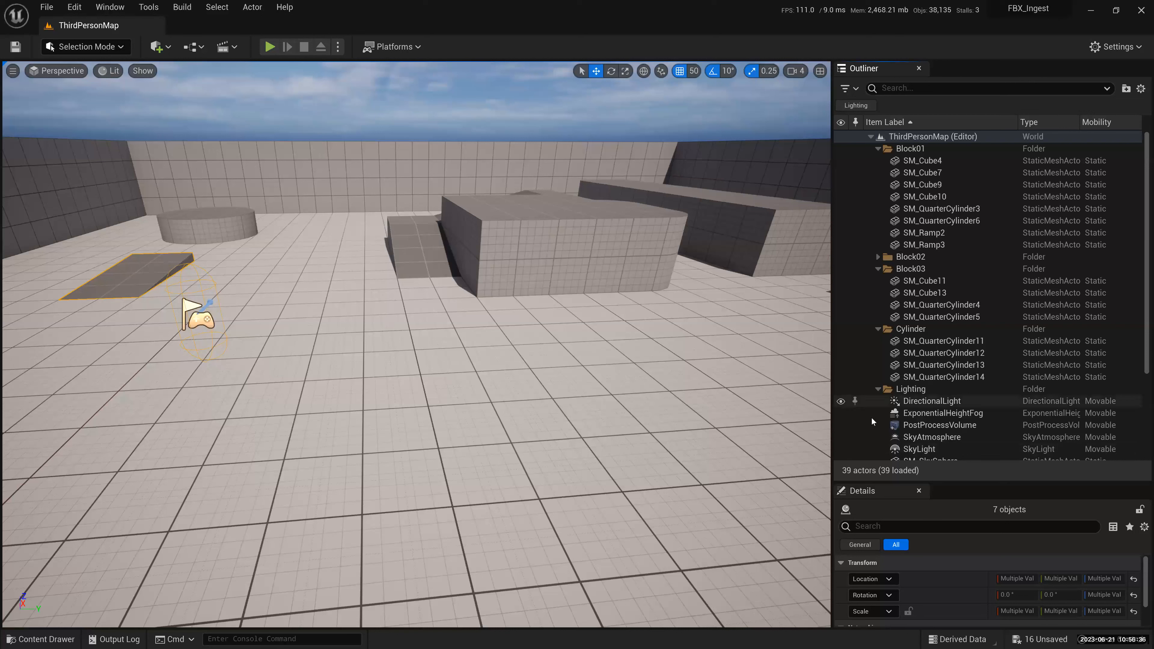
scroll(988, 360, "down", 2)
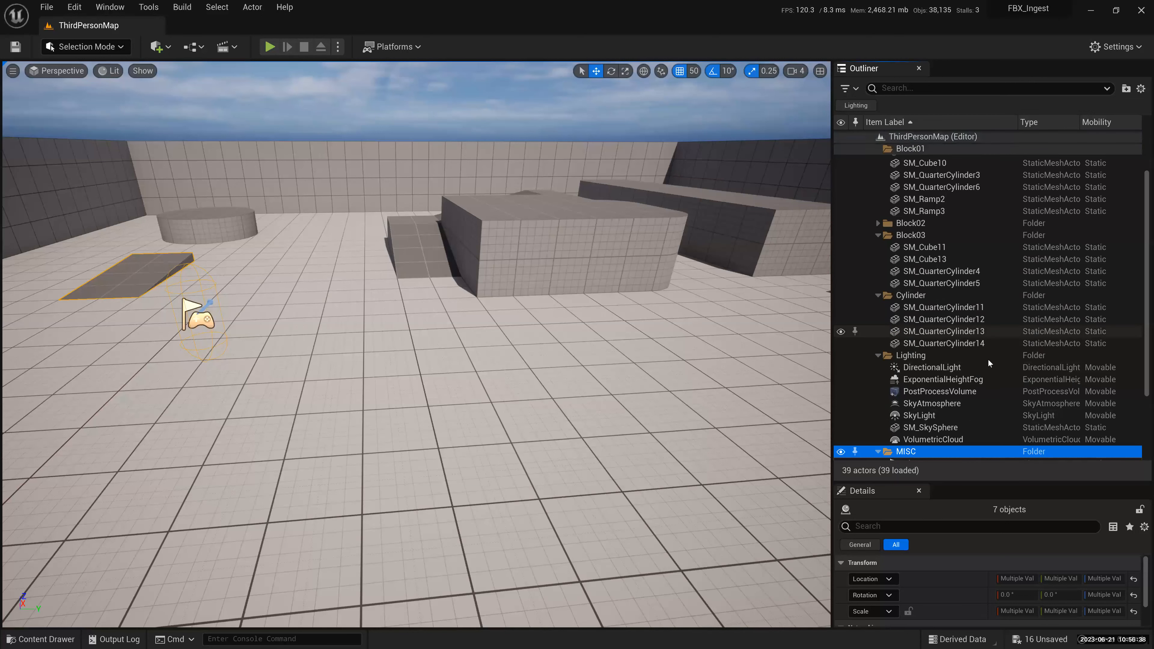
scroll(988, 360, "down", 1)
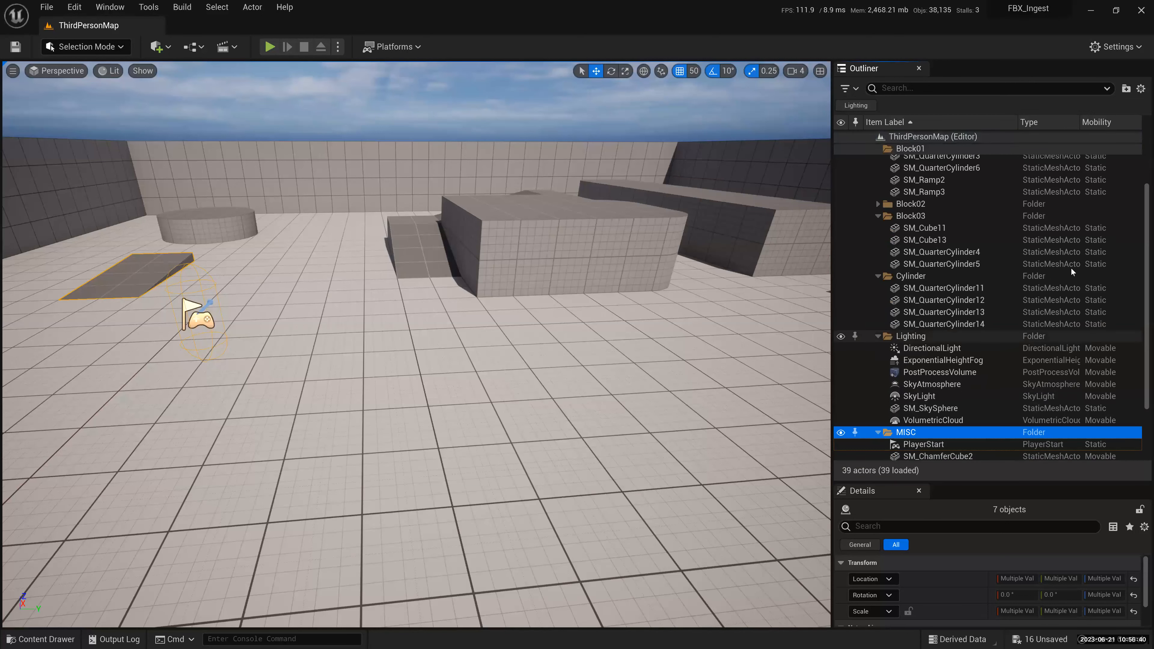
scroll(951, 222, "up", 2)
scroll(1011, 313, "down", 5)
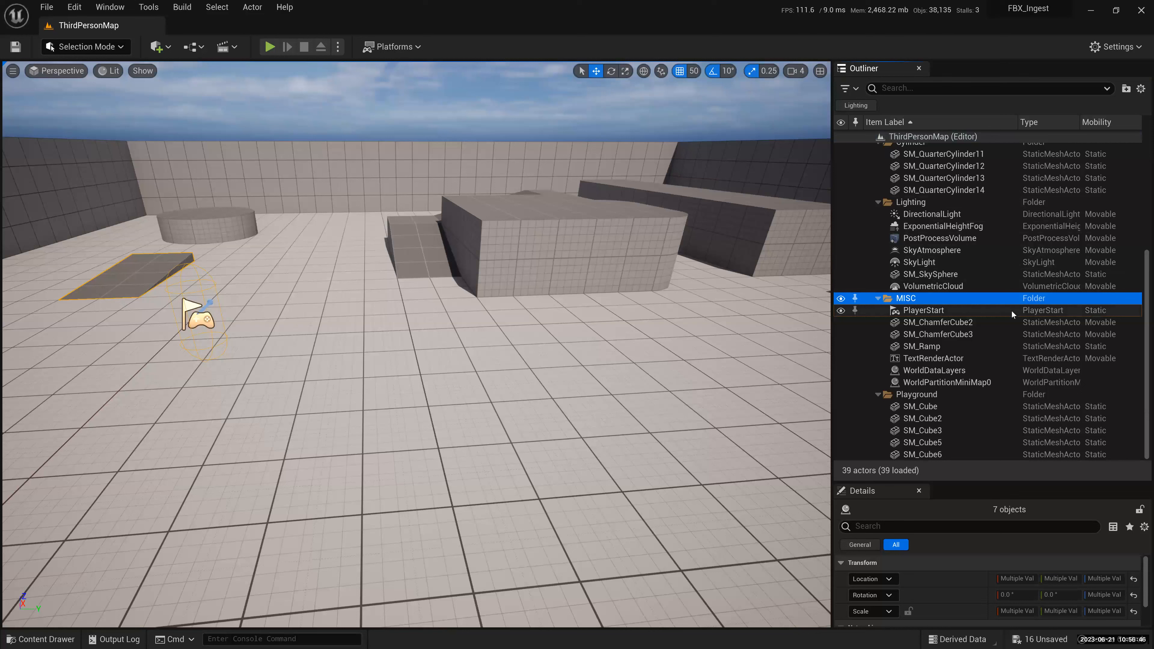
scroll(1012, 312, "up", 5)
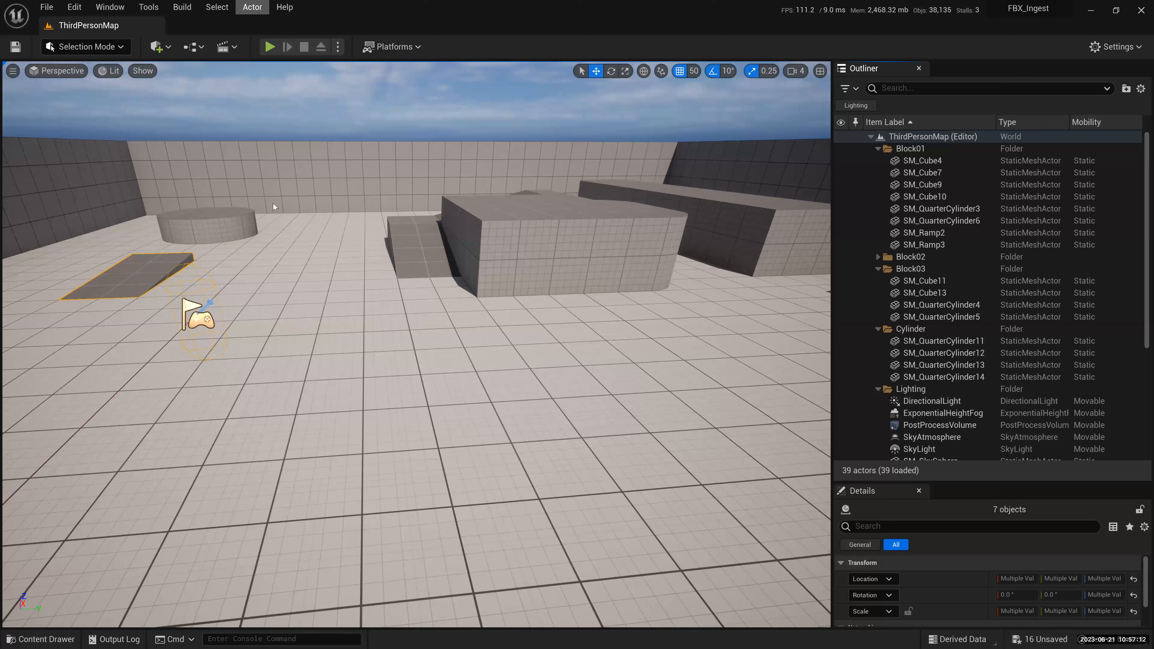
- Review the available actor options, and select SM_Cube4 together with all actors matching its static mesh across all classes
left_click(252, 7)
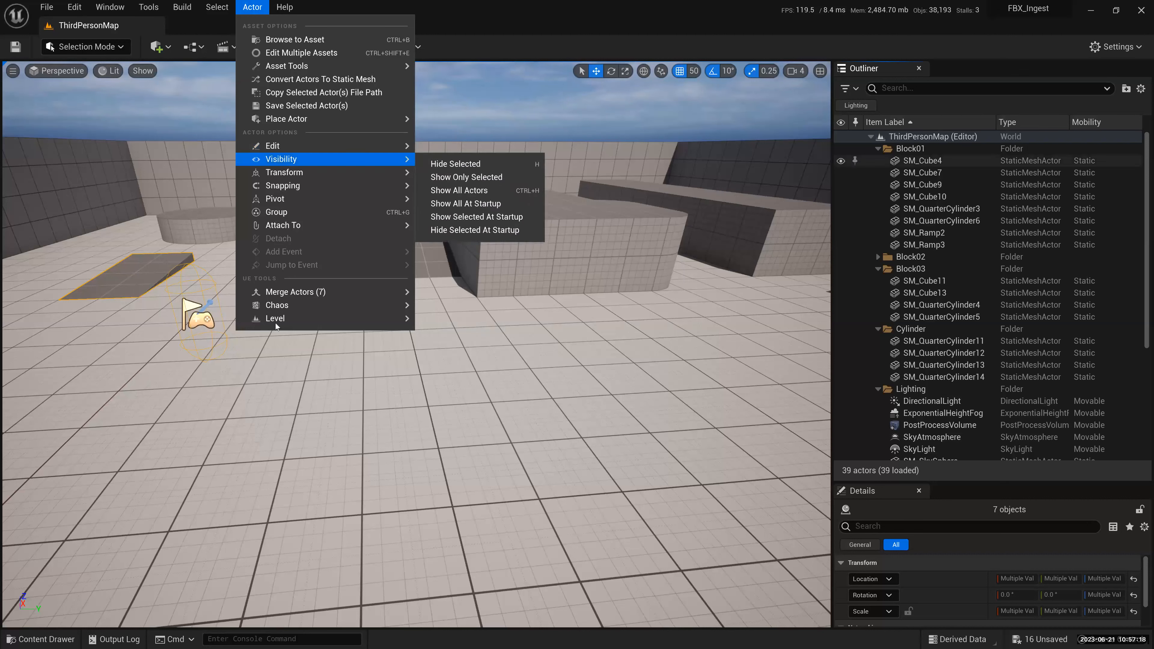
left_click(923, 160)
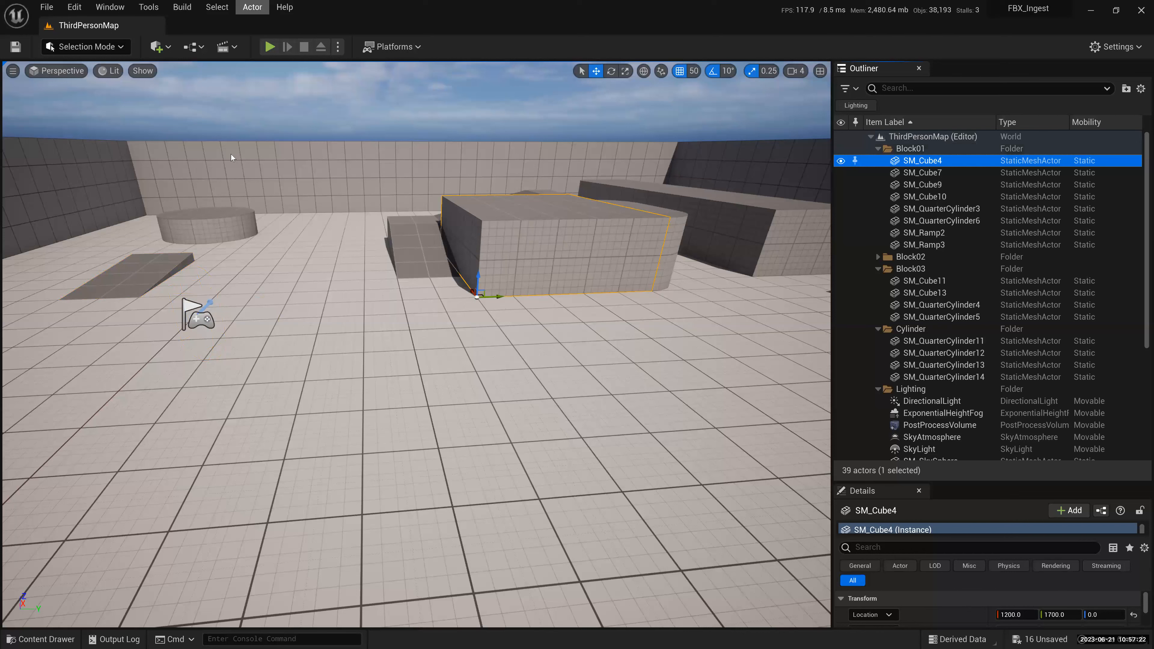
left_click(217, 8)
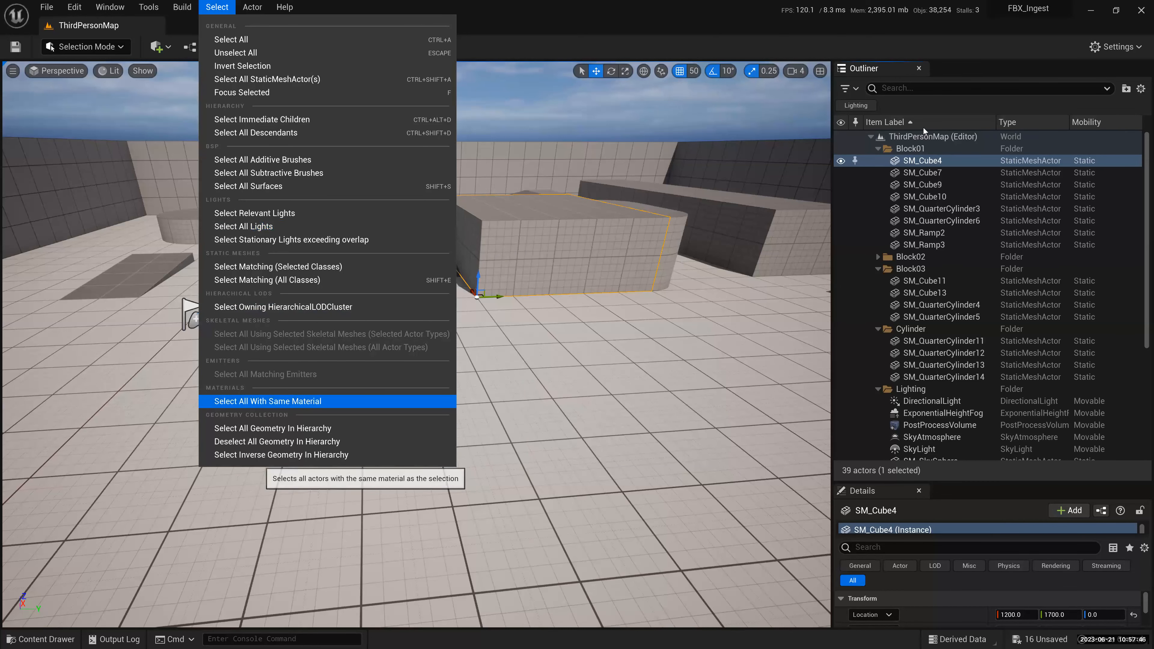
key("Return")
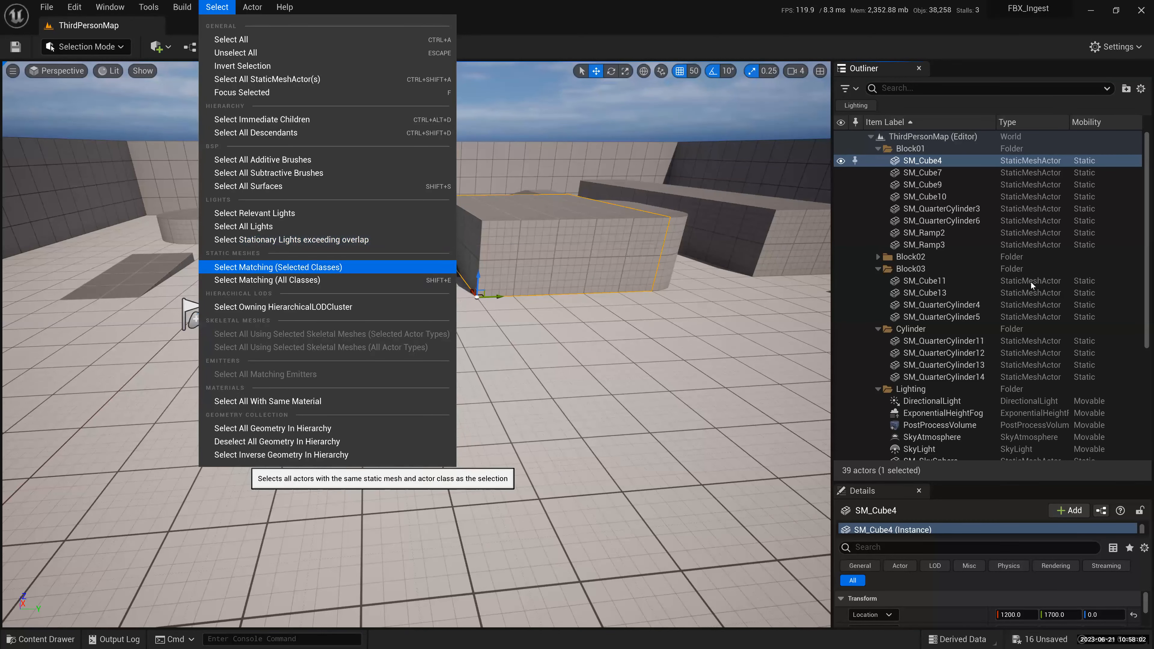
key("Escape")
key("shift+e")
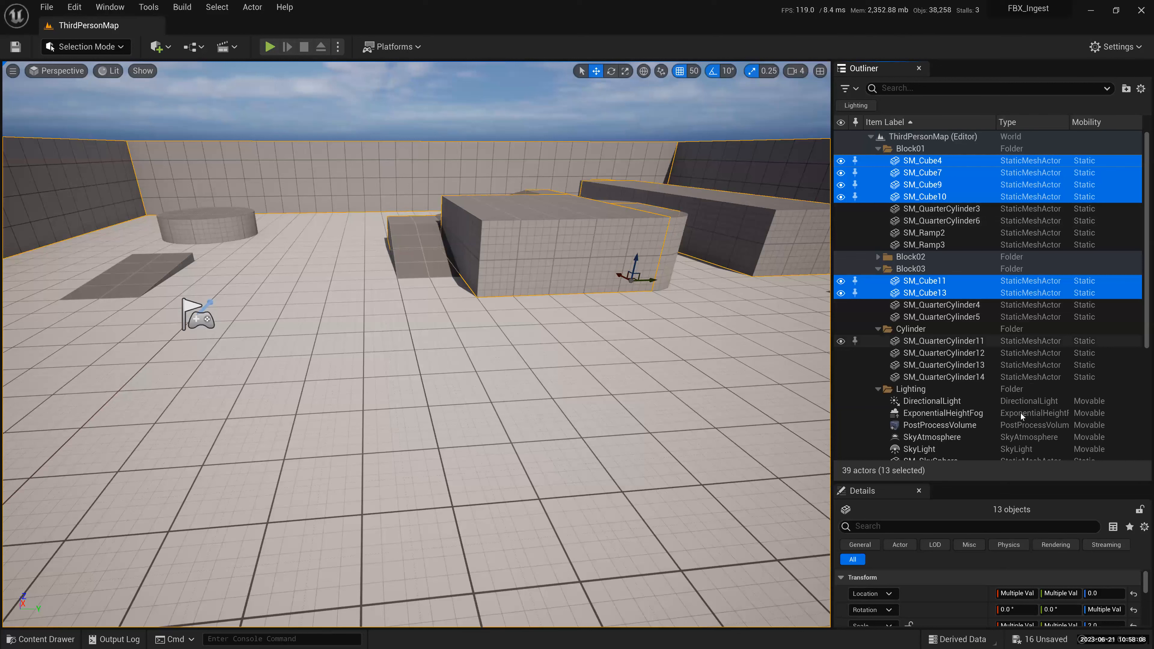
- Select SM_QuarterCylinder11 in the Cylinder folder, and review the actor options available for SM_Cube4
left_click(1021, 341)
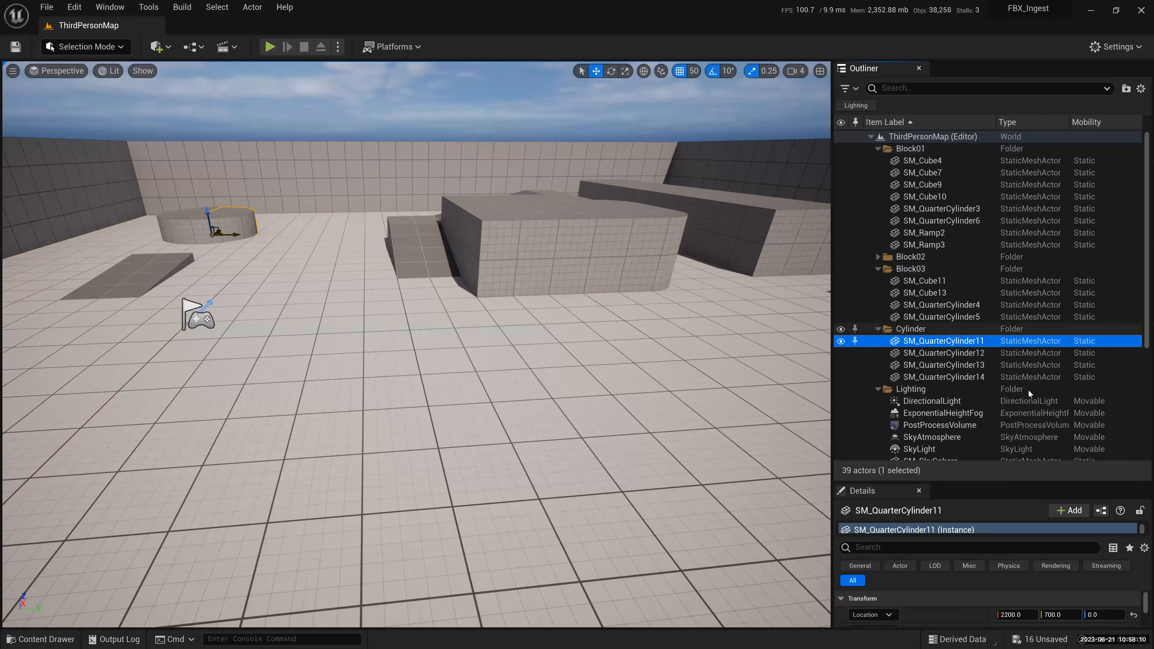
right_click(985, 161)
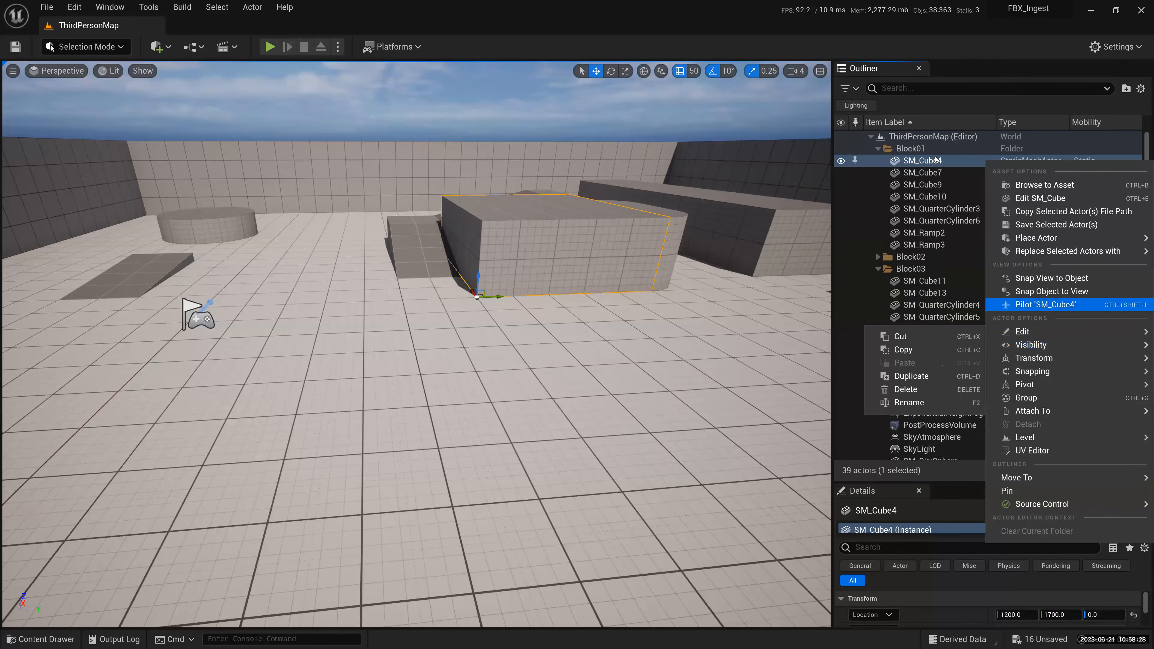
left_click(959, 329)
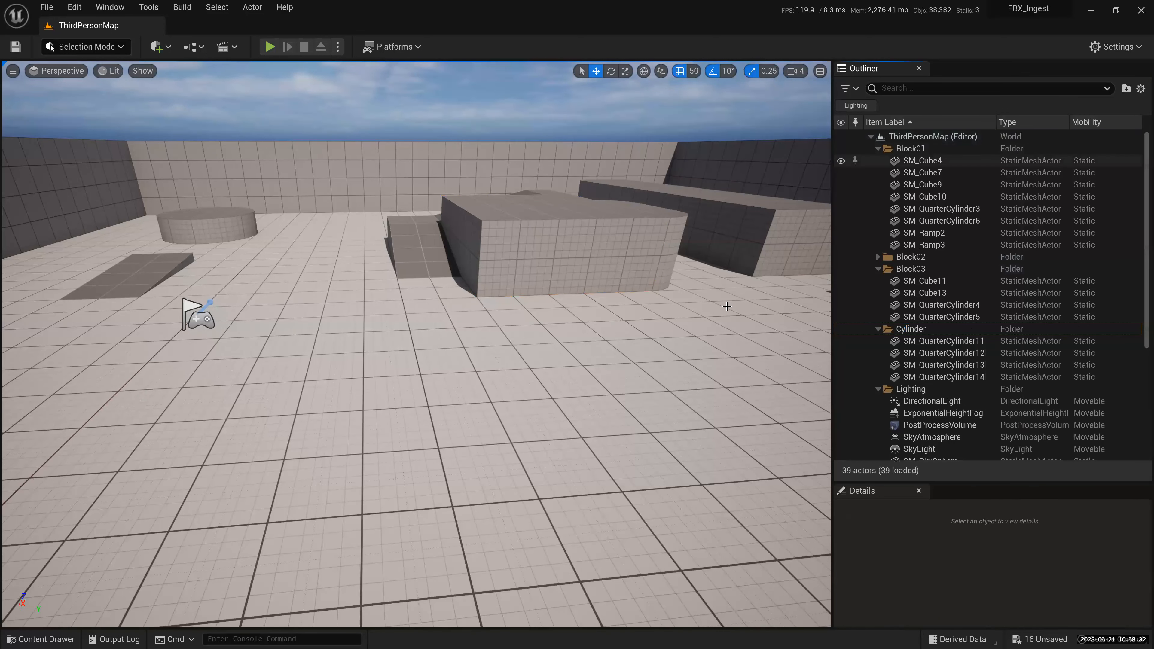
- Select all actors sharing SM_Cube4's static mesh and actor class, and select SM_Cube13 and SM_Cube11 individually
left_click(912, 159)
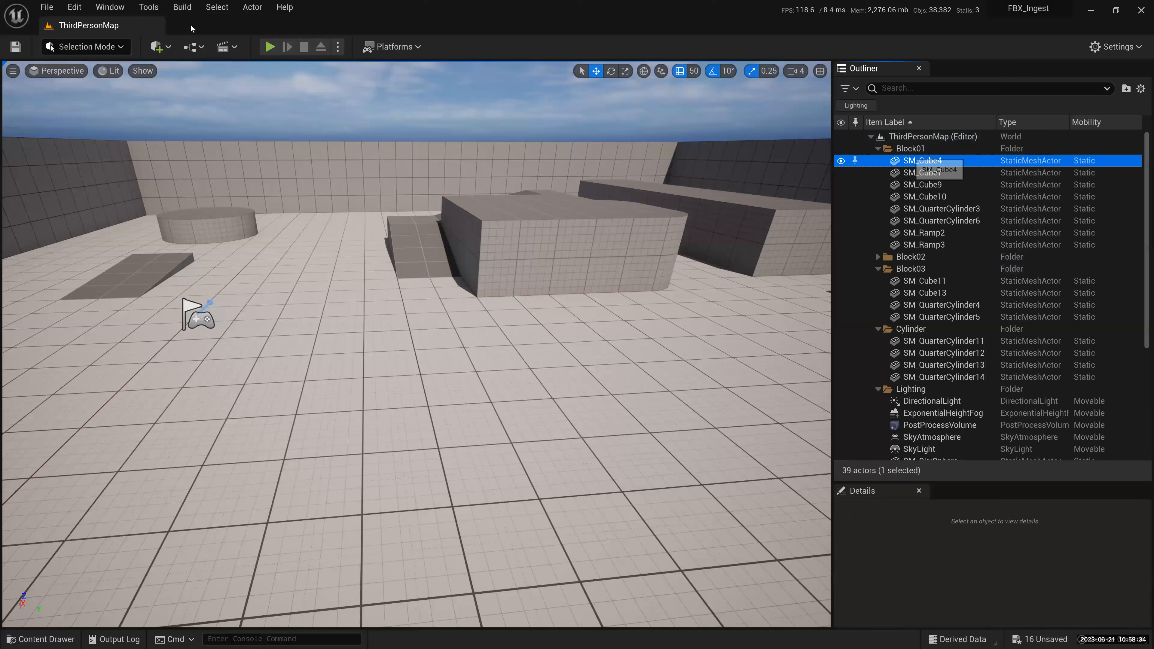
right_click(916, 160)
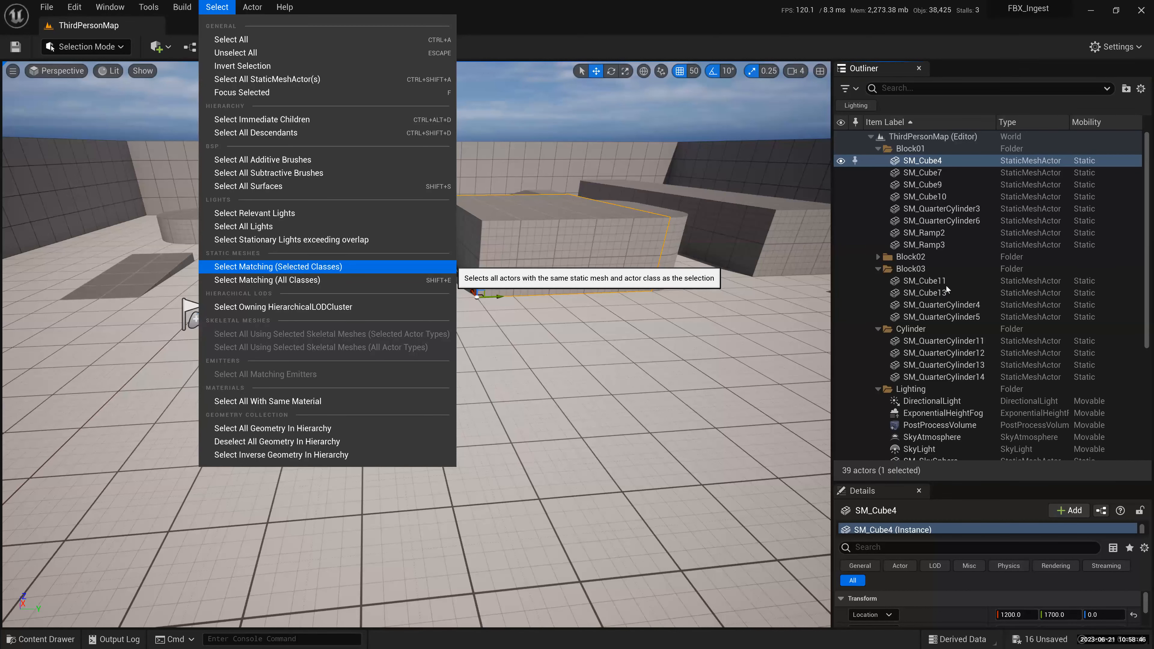
left_click(278, 266)
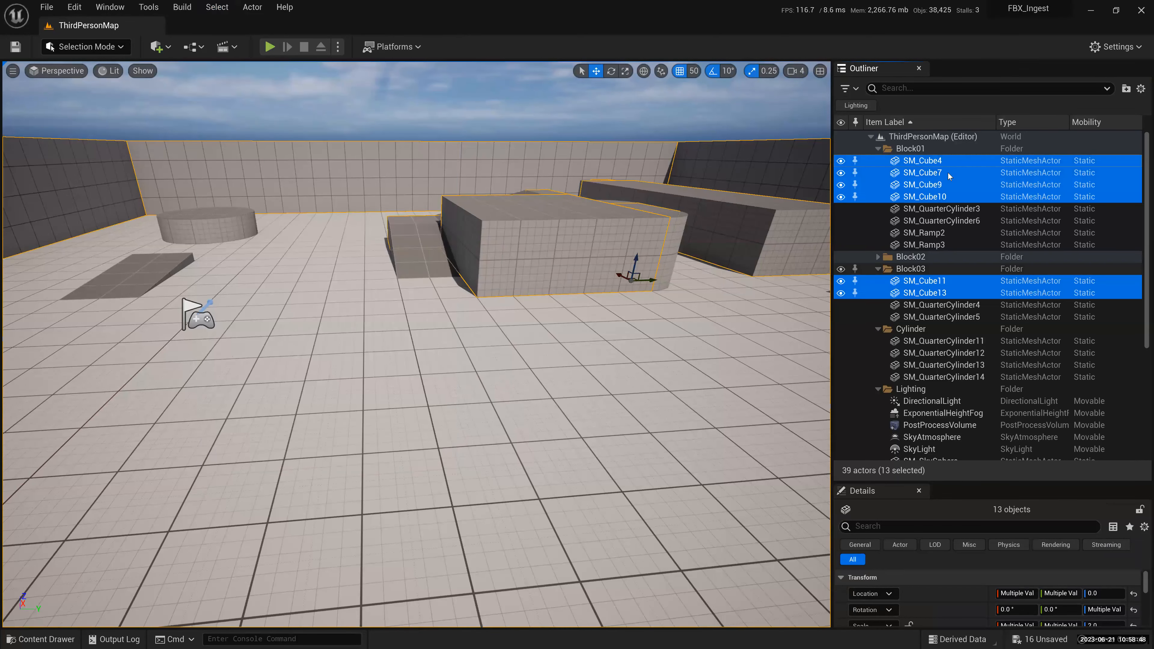
left_click(925, 293)
left_click(925, 281)
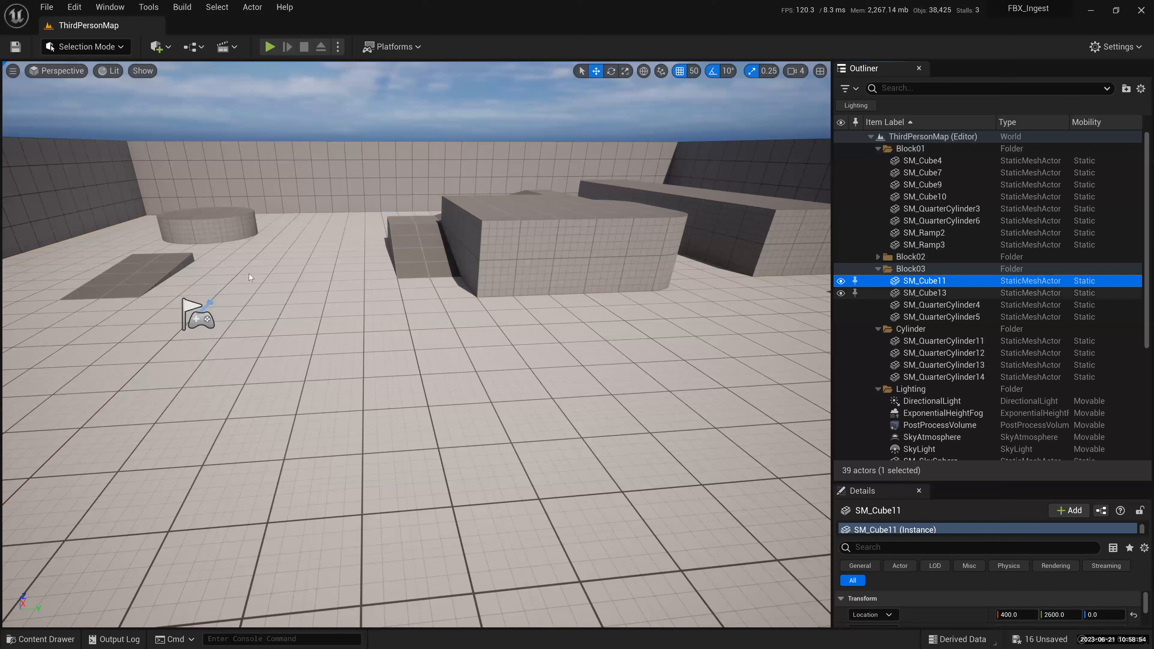
- Select every StaticMeshActor in the level, using SM_Cube4 as the reference class
left_click(922, 160)
left_click(217, 7)
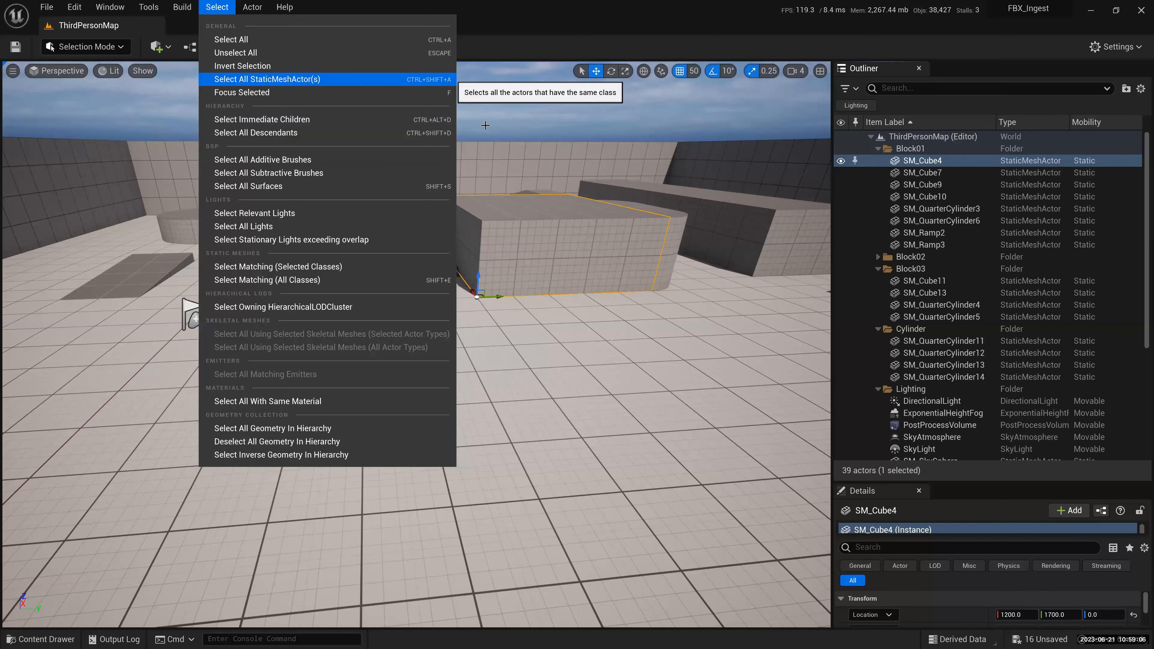
left_click(267, 80)
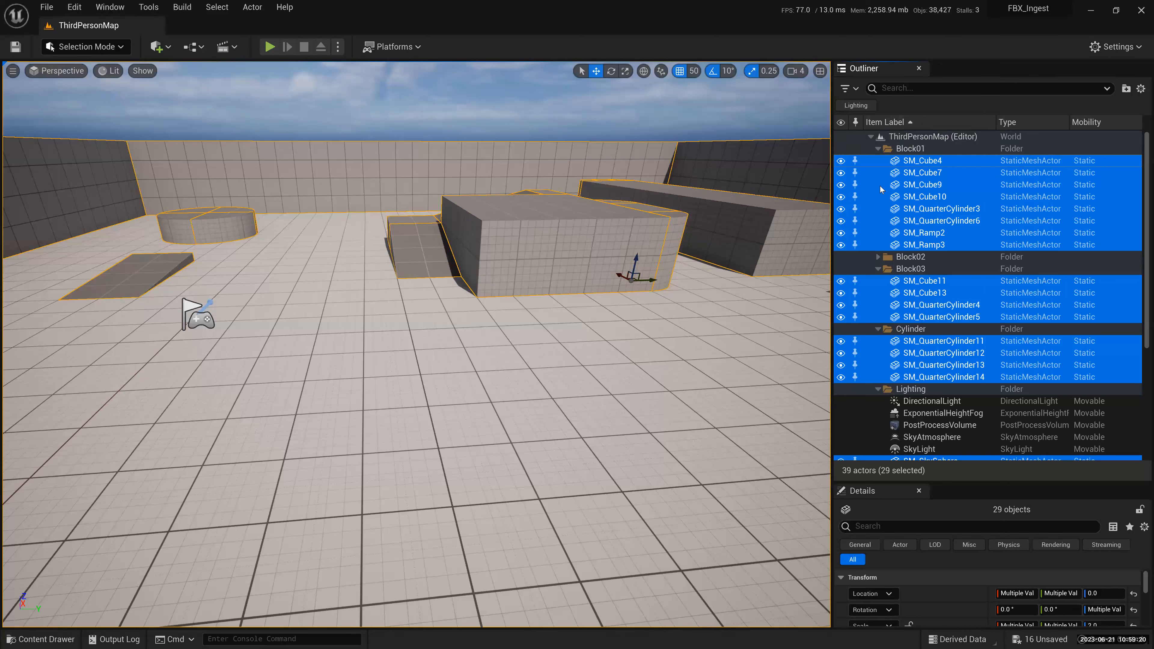
- Collapse the Outliner folders from Block01 through Playground, and clear the actor selection
left_click(878, 149)
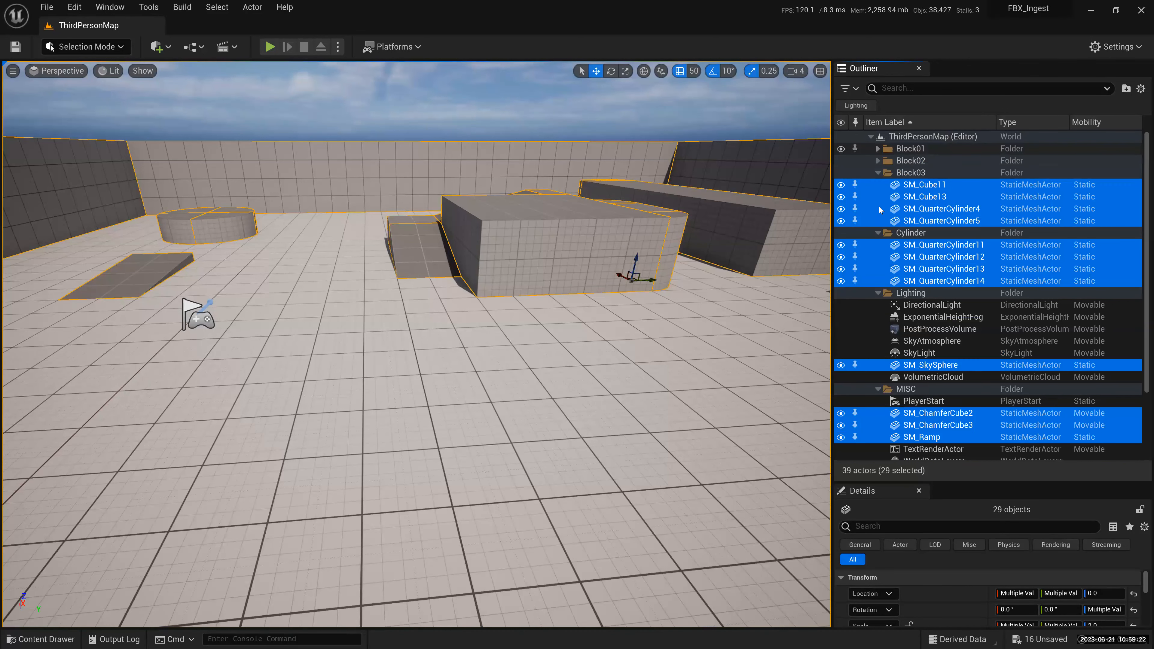
left_click(878, 173)
left_click(878, 185)
left_click(878, 197)
left_click(878, 208)
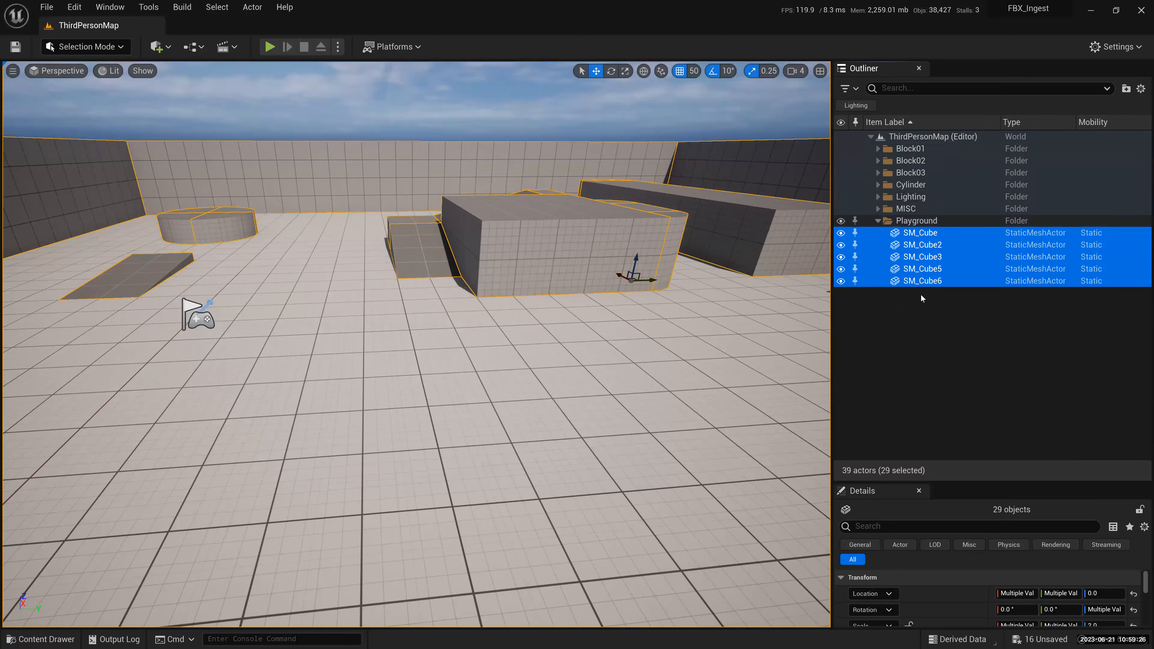
left_click(878, 221)
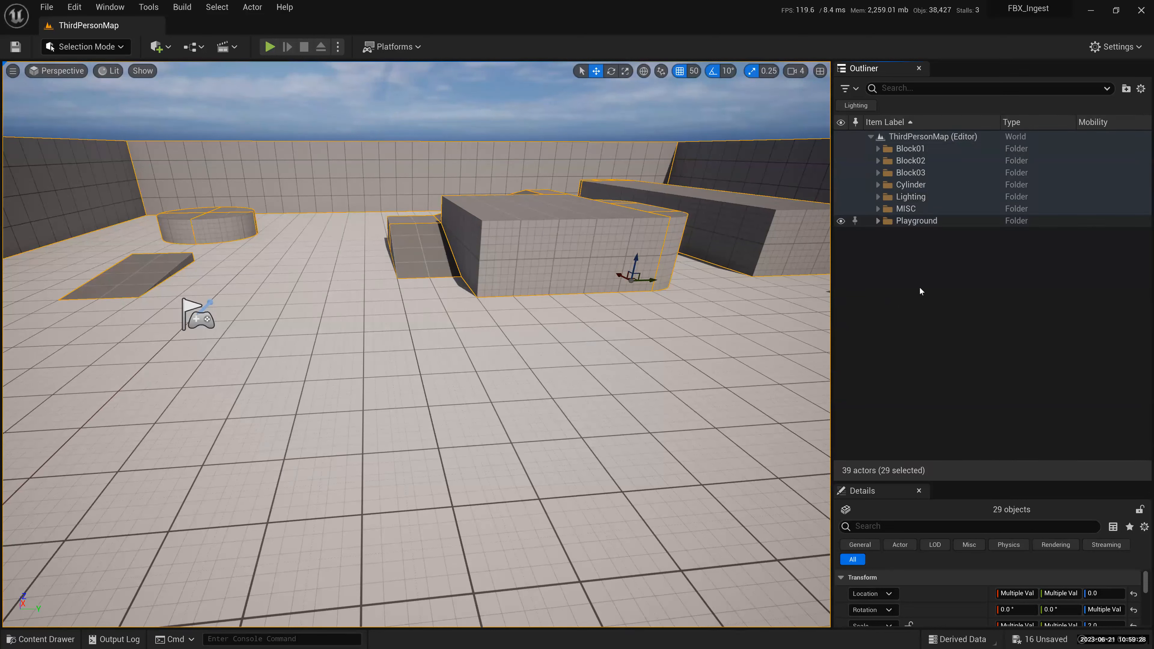
key("Escape")
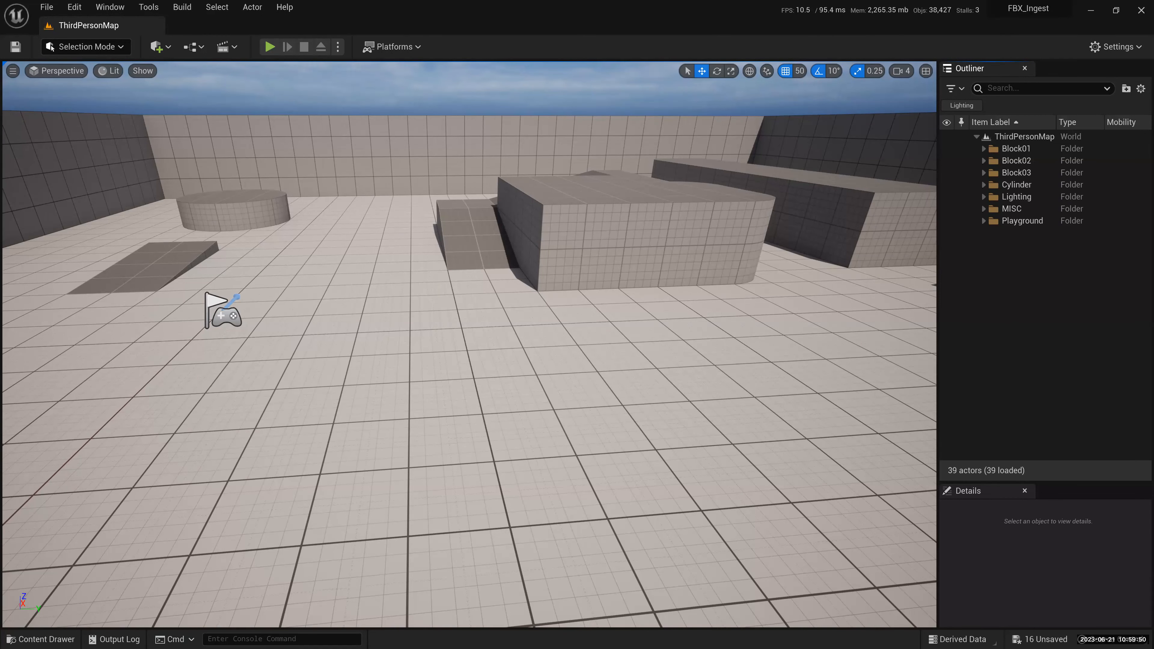
- Switch to File Explorer and open the Assets folder of 106.01_DPL_51_v01 under UNREAL TRAINING, _EPIC, _LEMON SKY June 2023, DAY 2
left_click(206, 273)
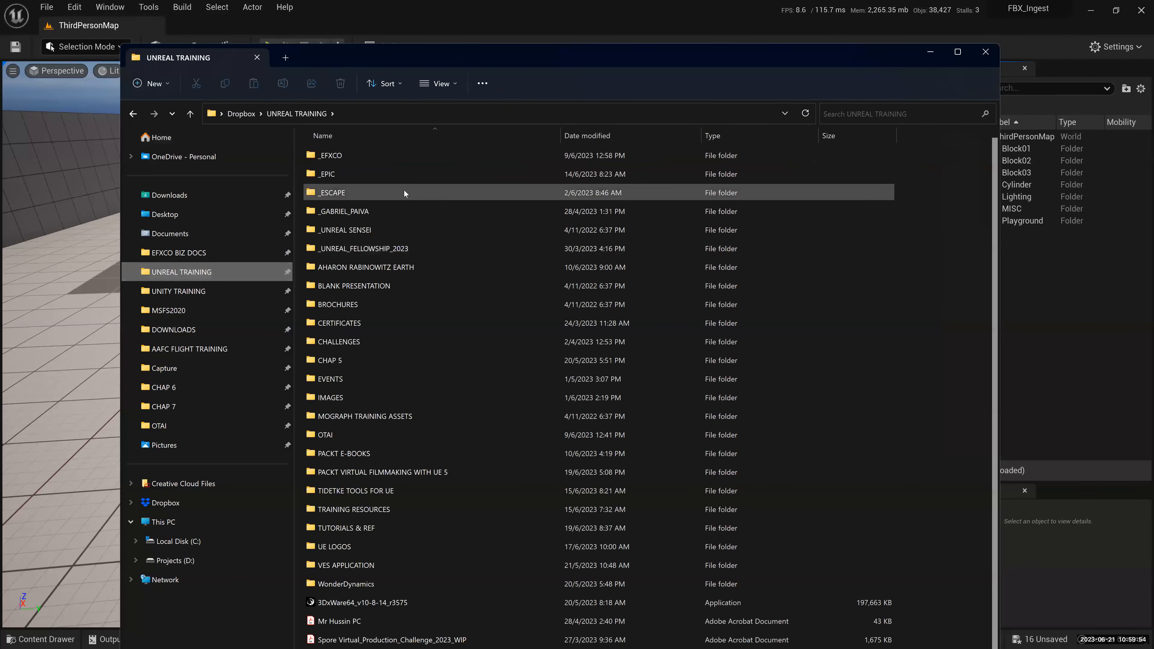
double_click(403, 173)
double_click(403, 193)
double_click(405, 174)
double_click(406, 156)
double_click(414, 156)
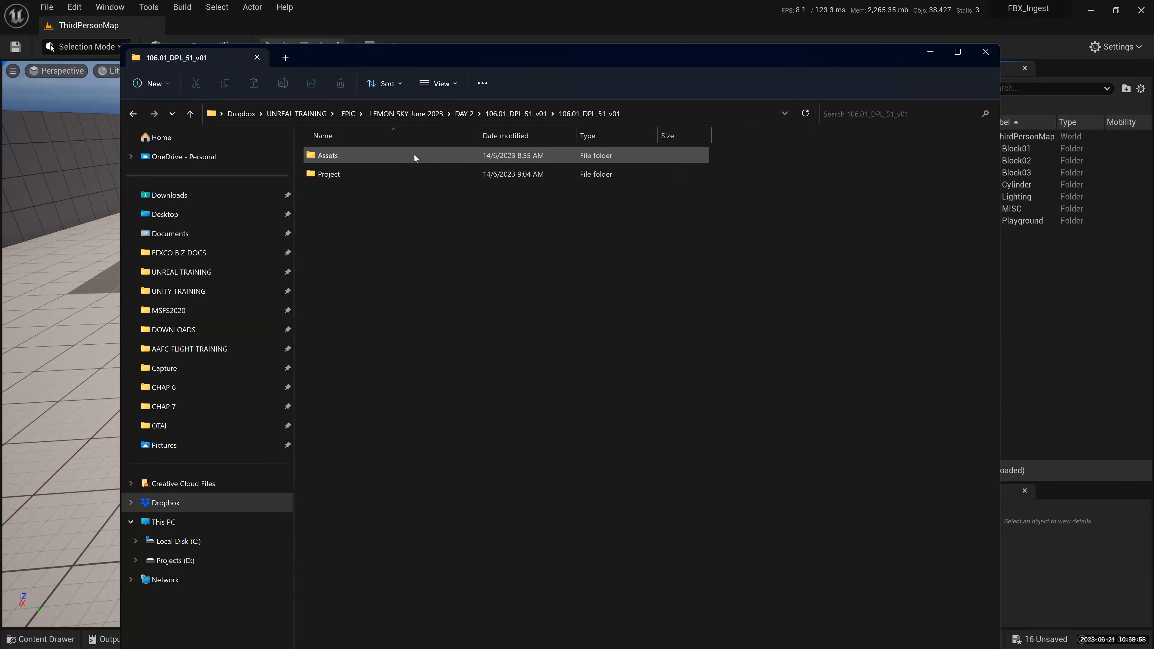
double_click(414, 155)
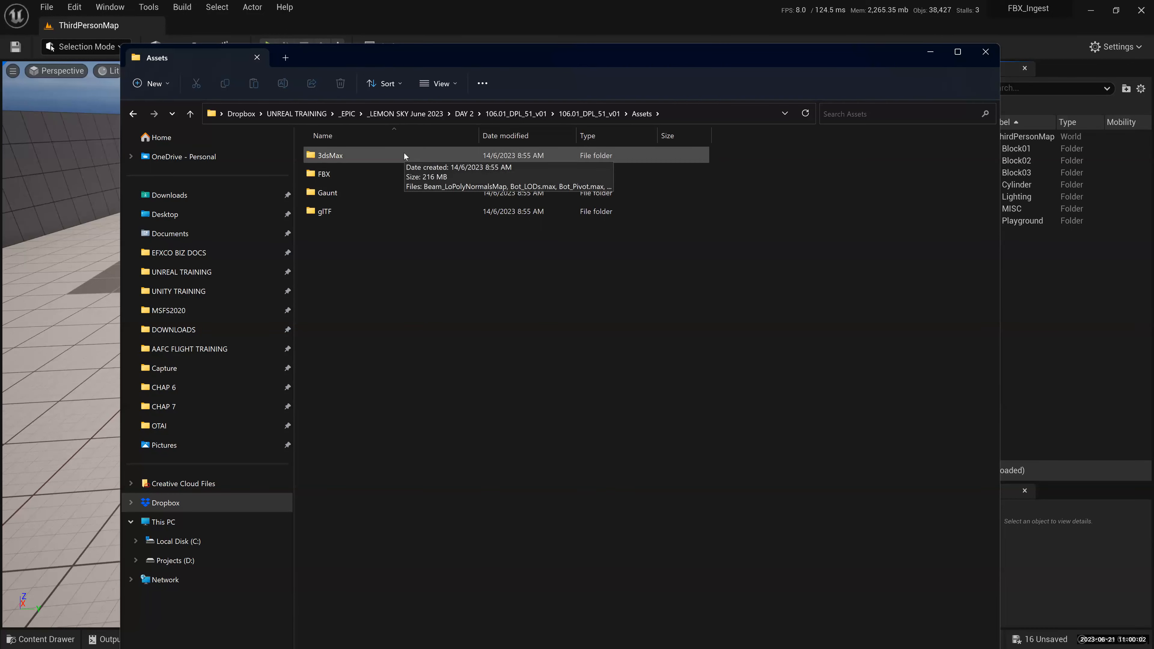
- Examine the asset folders by format, check the contents of 3dsMax, and open the FBX folder
mouse_move(404, 191)
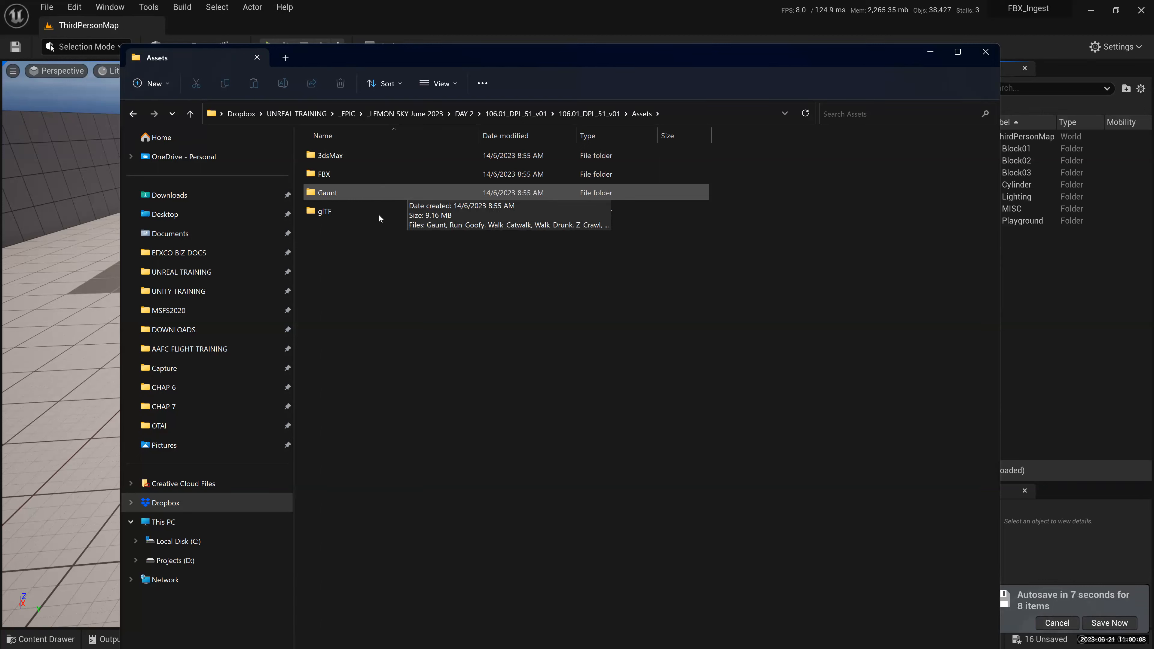
mouse_move(380, 213)
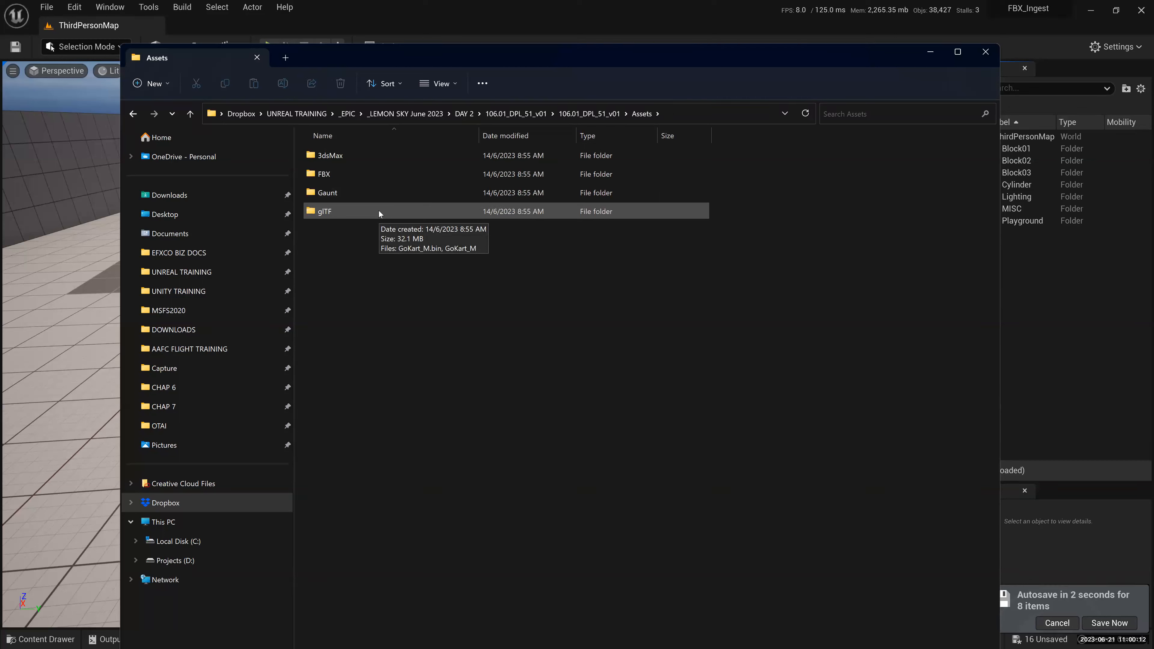
double_click(380, 155)
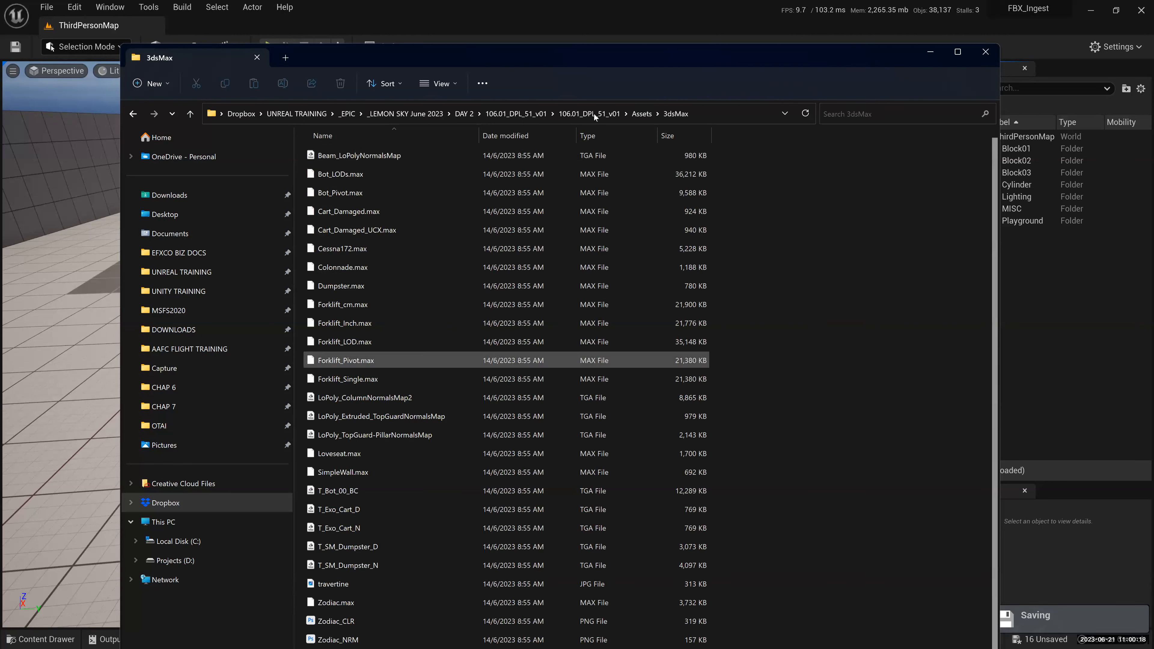
key("alt+Up")
double_click(371, 171)
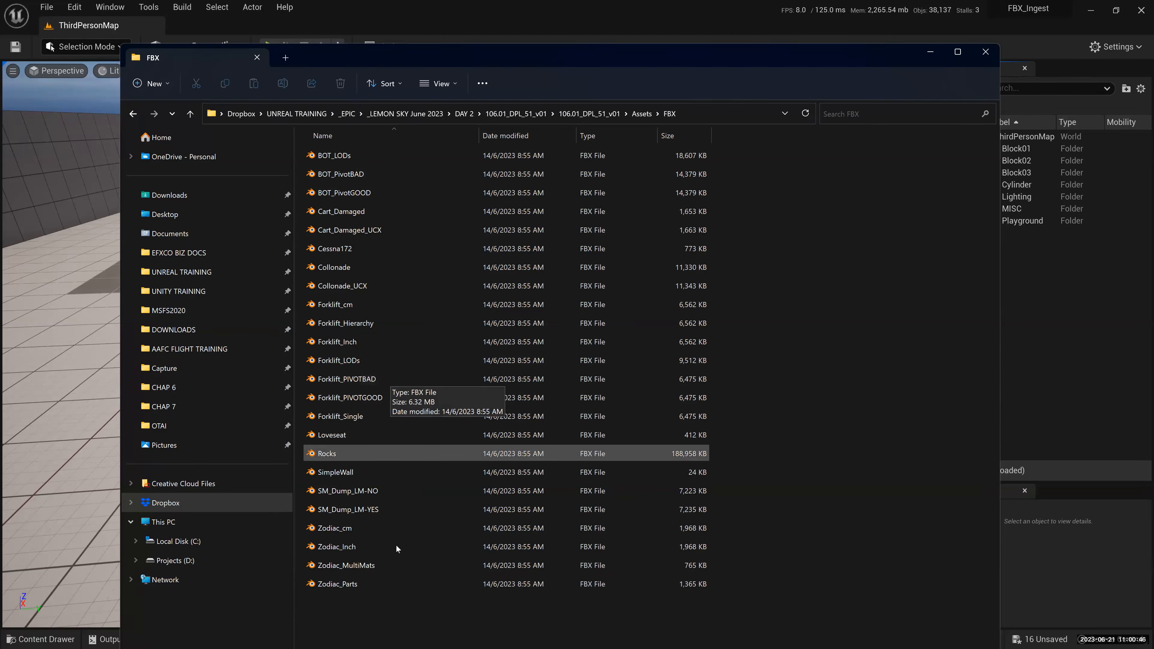
- Pick Zodiac_MultiMats in the FBX folder, check its file options, and switch to Blender
left_click(393, 563)
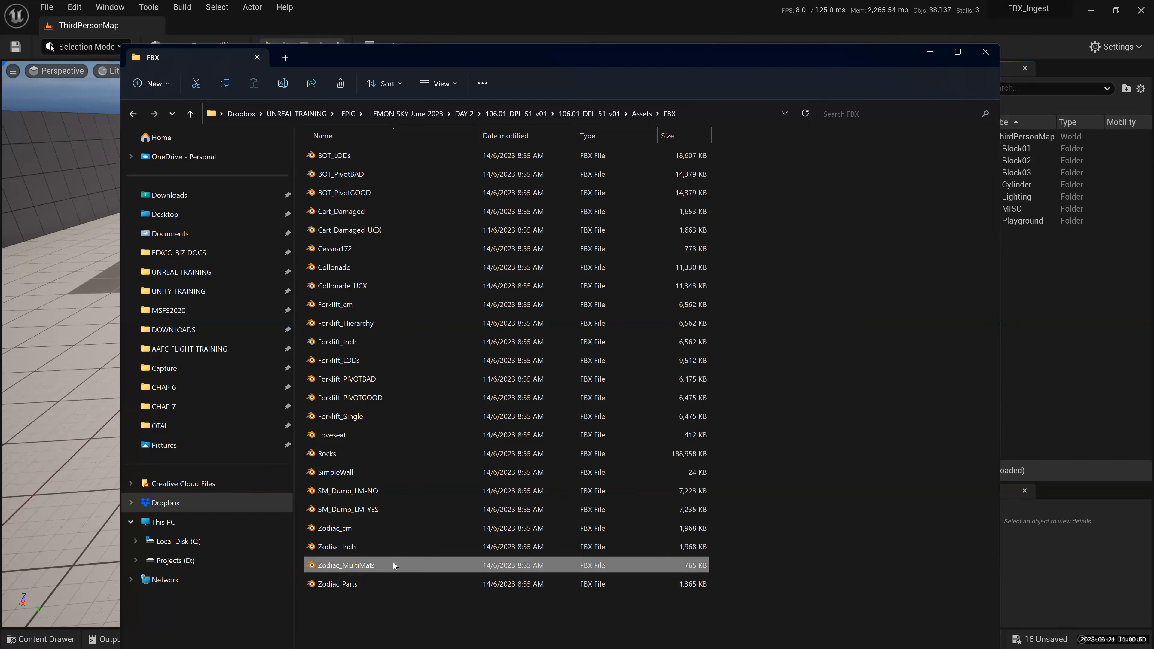
right_click(394, 563)
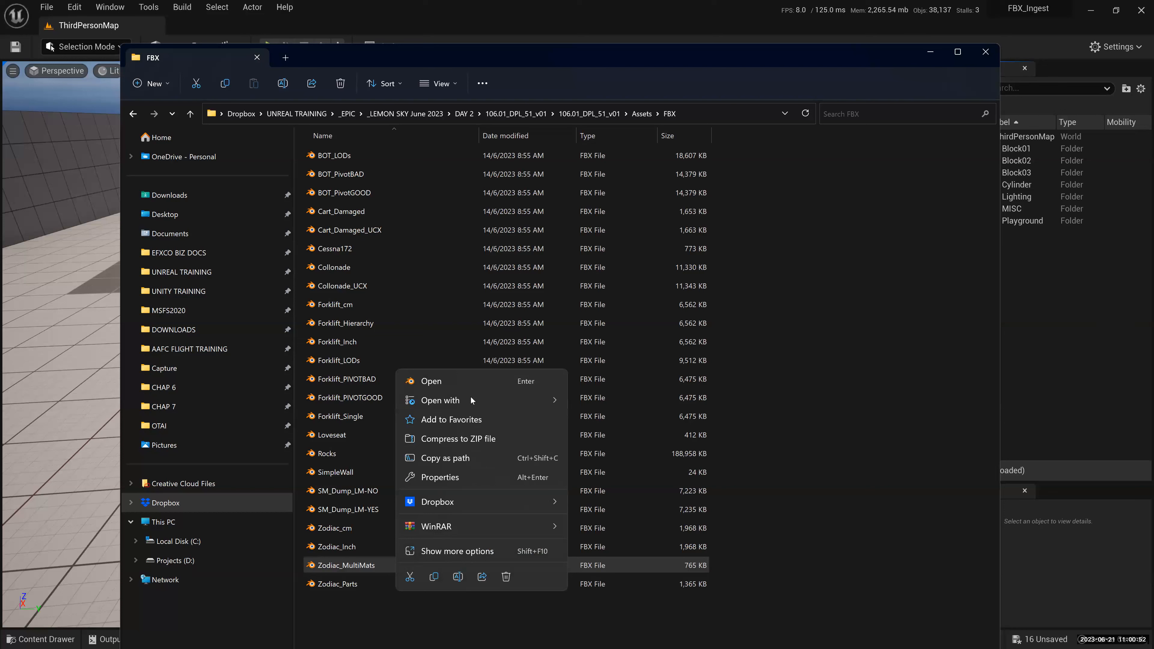
key("Return")
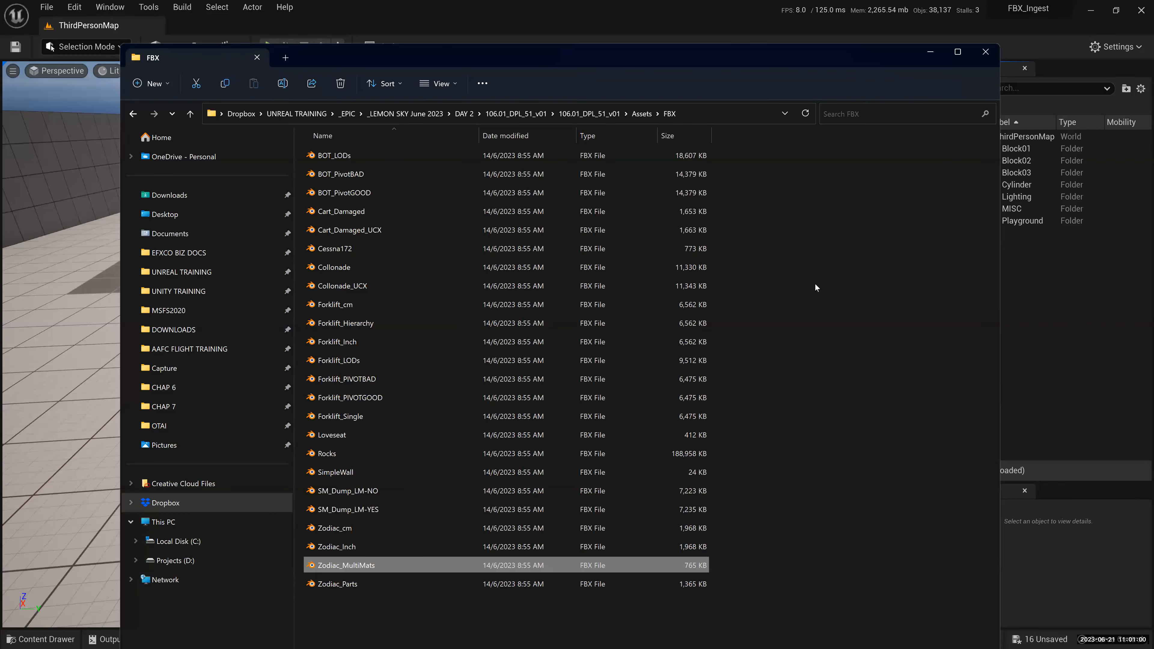
key("alt+Tab")
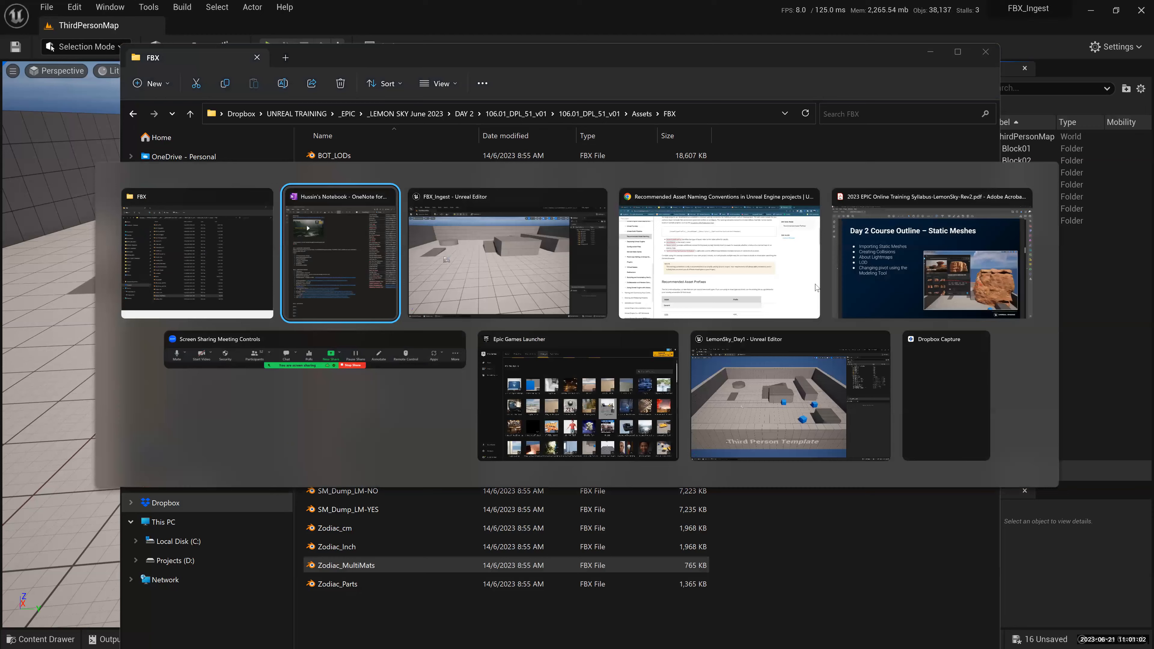
key("Escape")
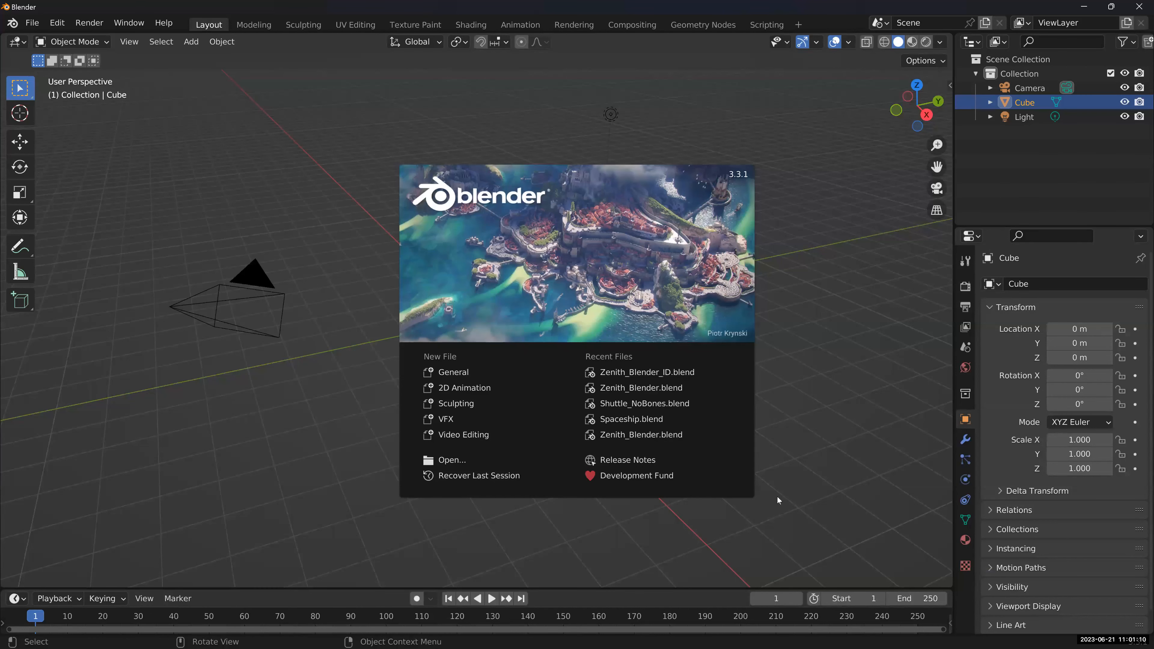
- Dismiss the splash screen and delete all default objects from the scene
left_click(776, 497)
key("a")
key("Delete")
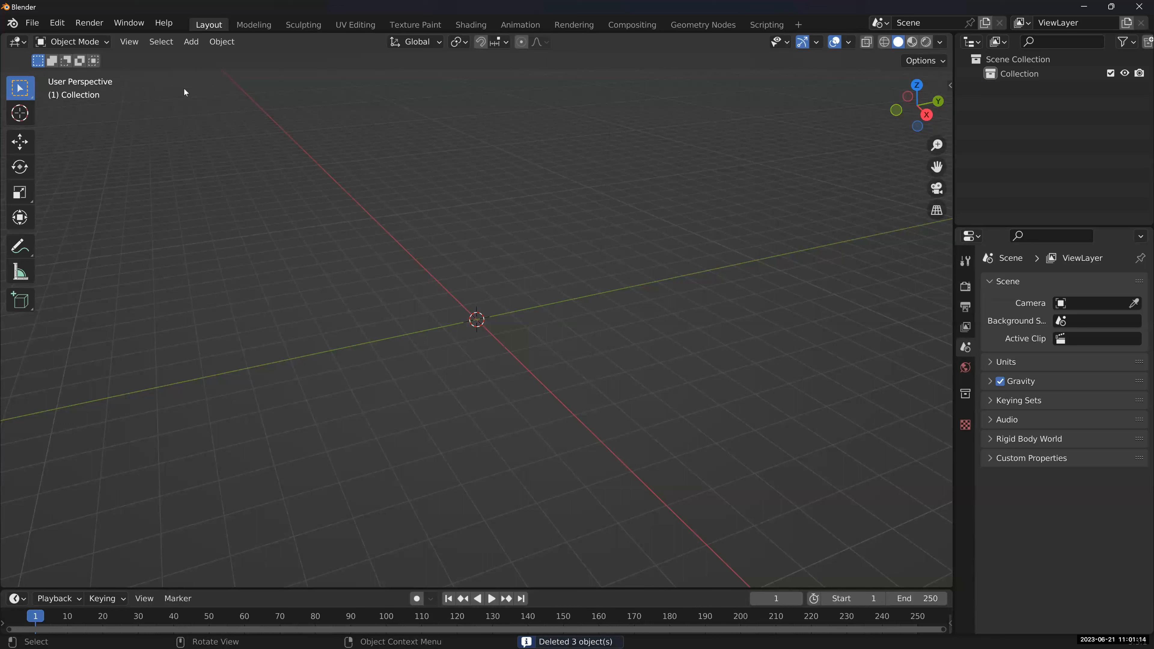
- Start an FBX import and open the bookmarked CHAP 4 folder in the file browser
left_click(32, 23)
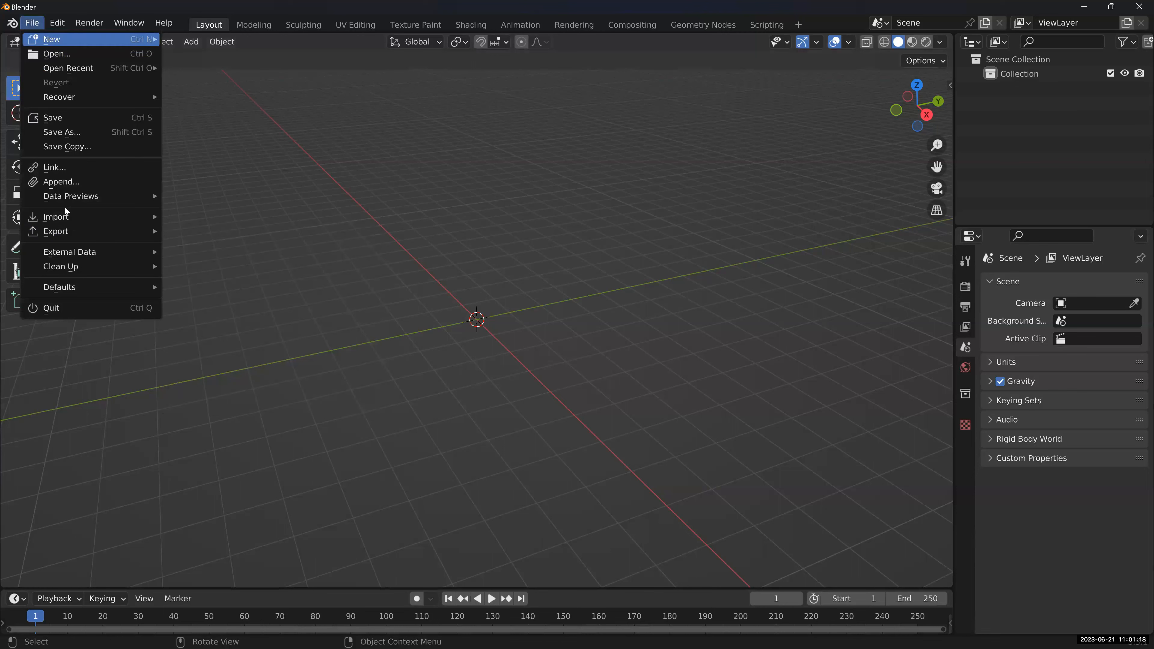
mouse_move(72, 215)
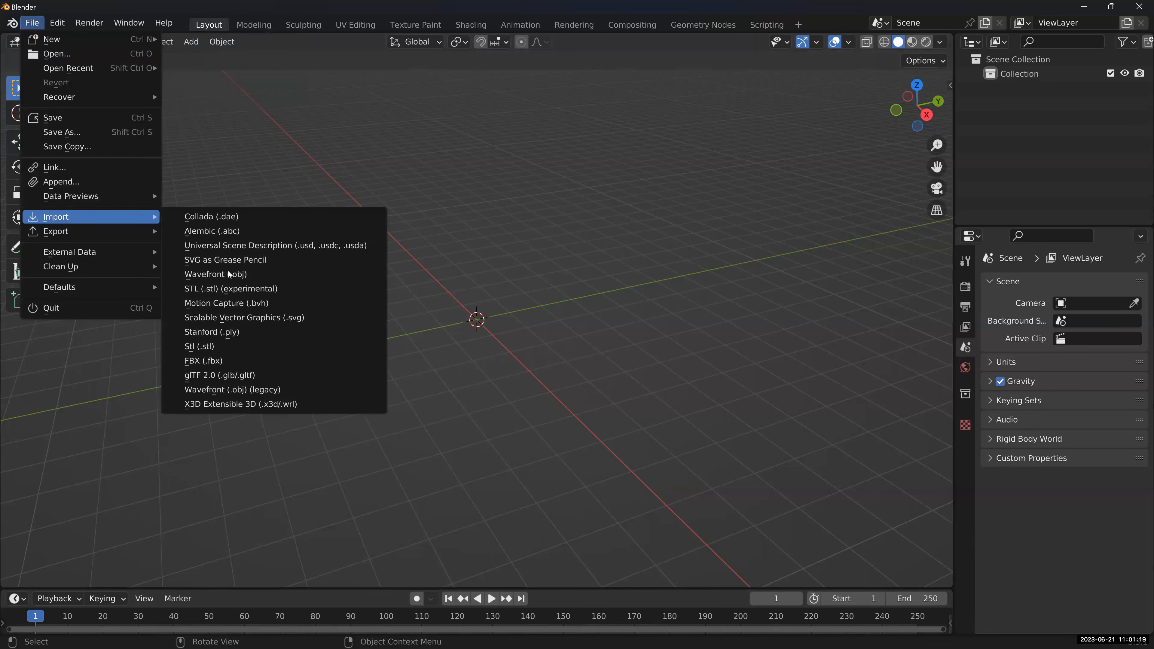
left_click(226, 361)
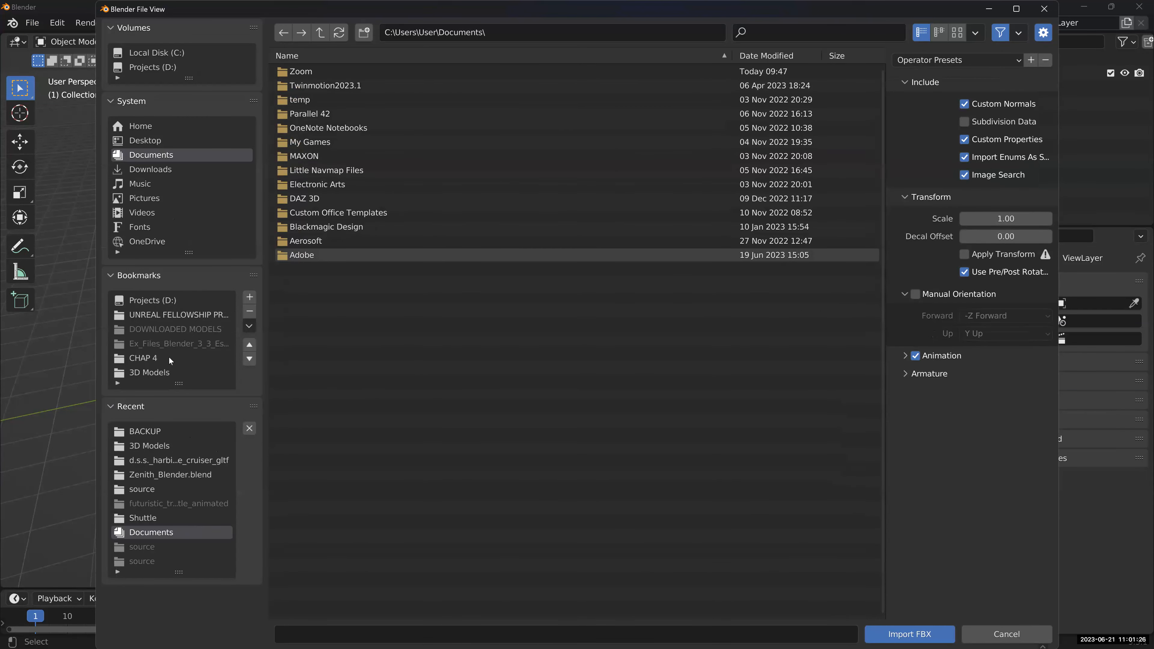
left_click(143, 358)
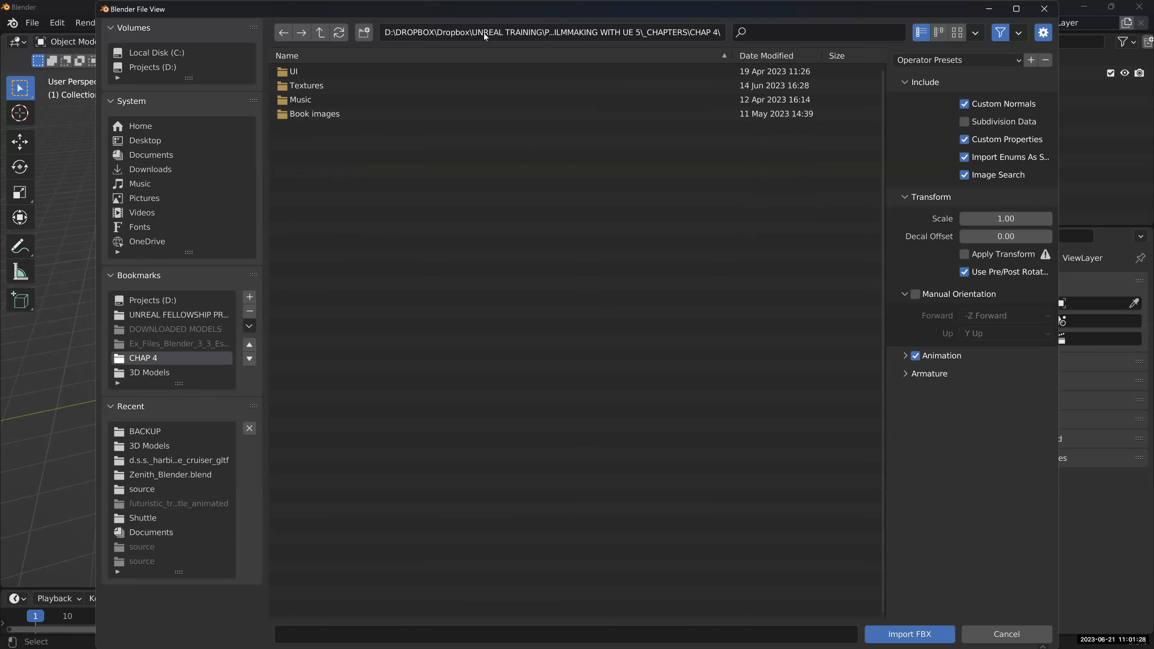
left_click(507, 31)
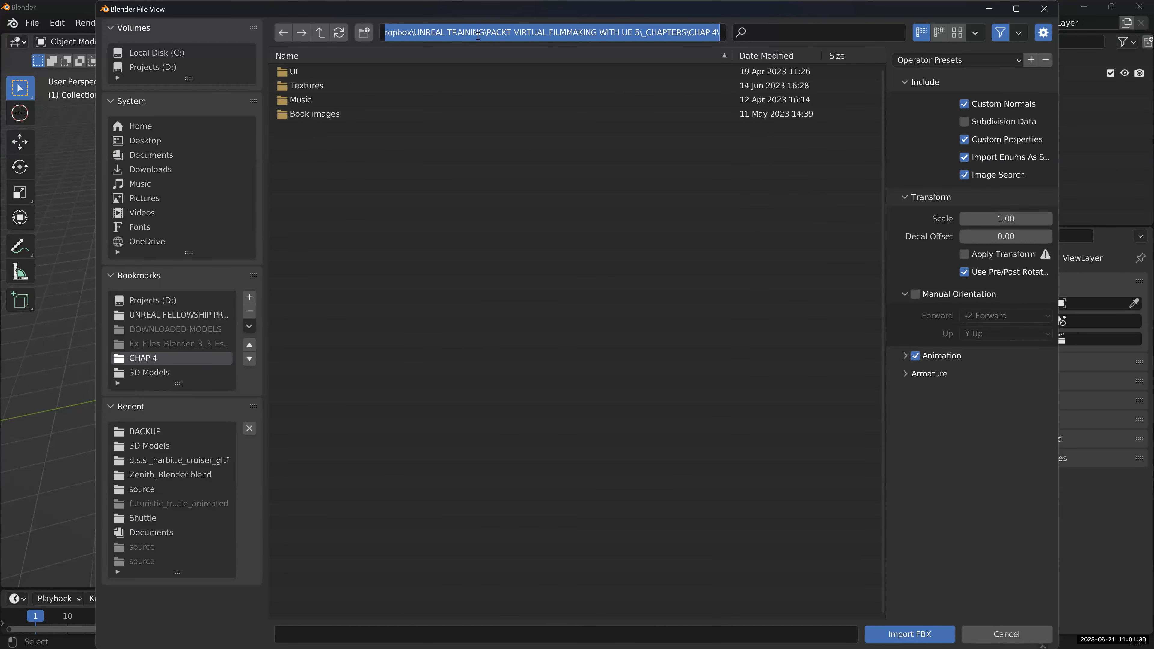
left_click(448, 32)
- Browse up from CHAP 4 to the UNREAL TRAINING folder and open _LEMON SKY June 2023 inside _EPIC
left_click(321, 34)
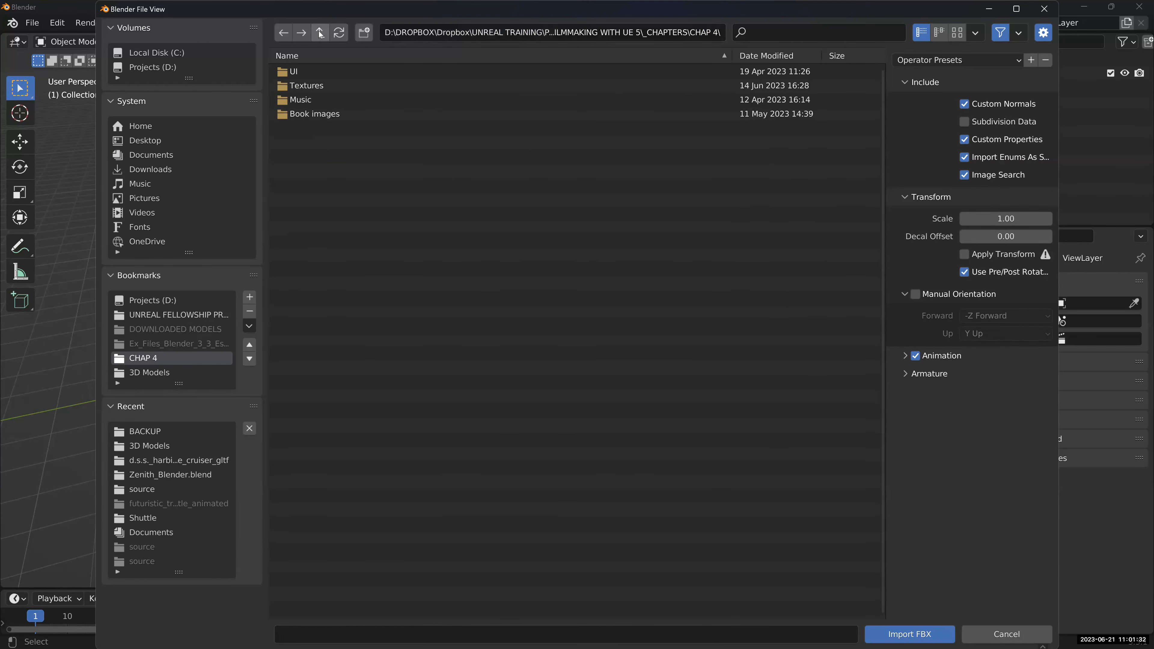
left_click(321, 35)
left_click(321, 34)
left_click(320, 34)
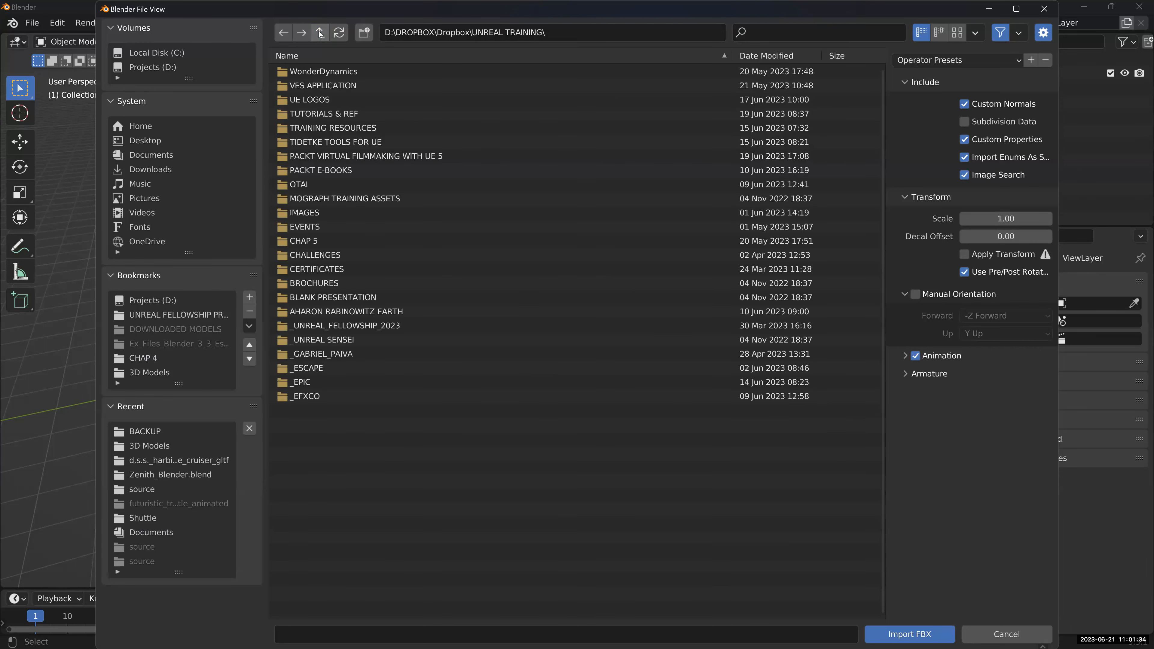
left_click(320, 34)
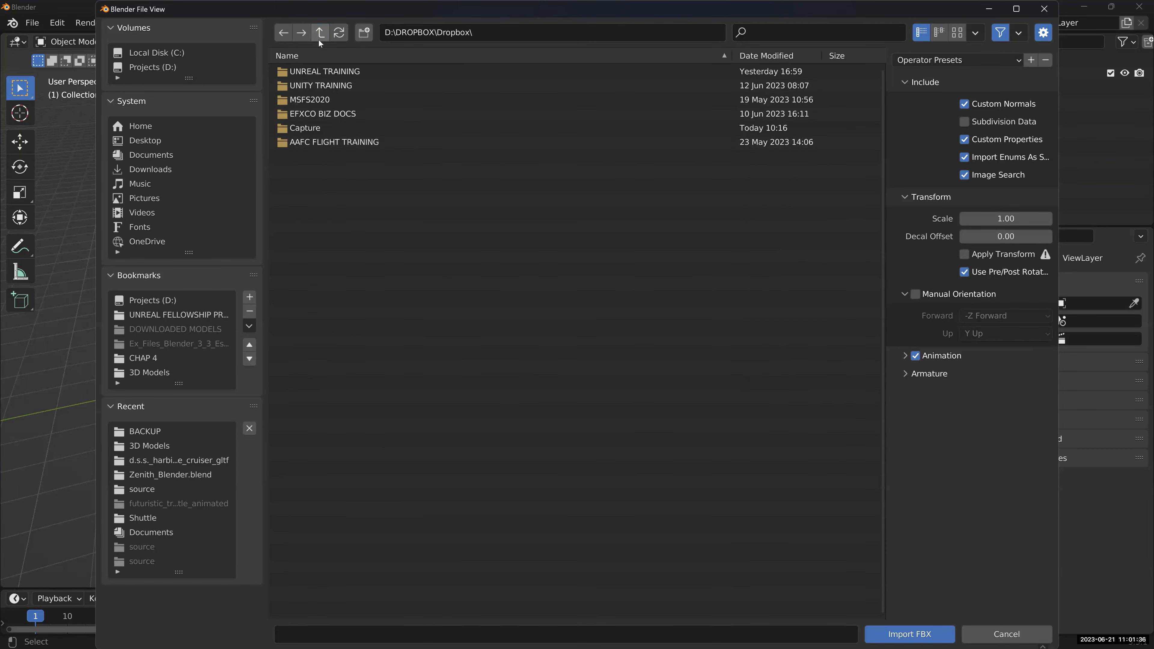
double_click(397, 70)
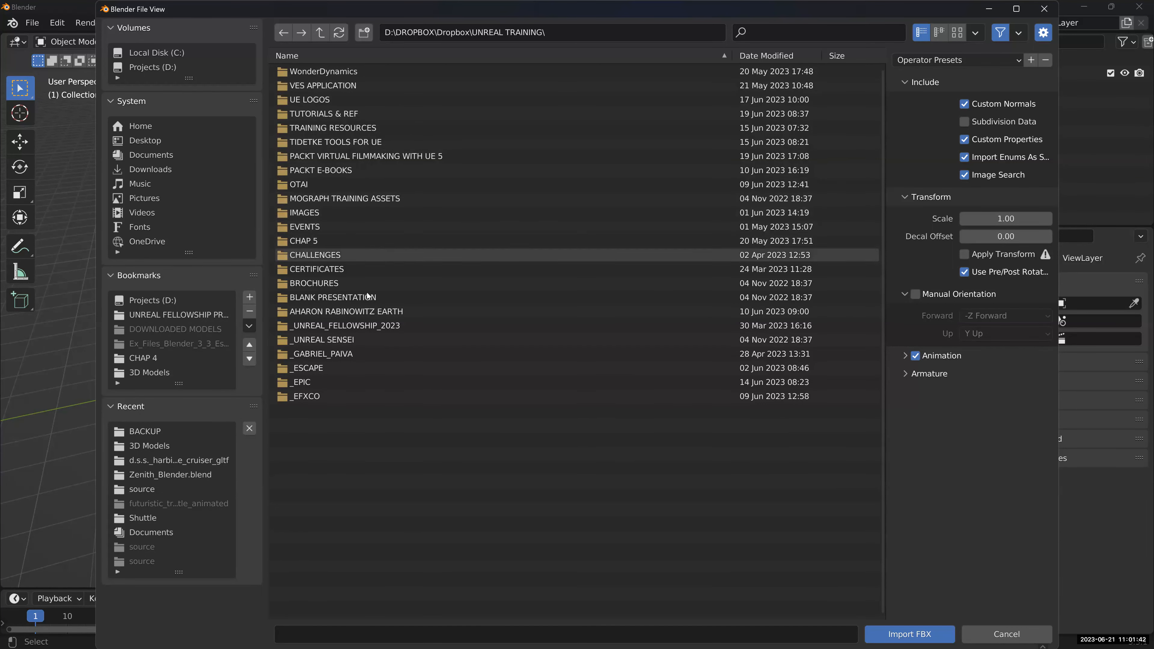
double_click(358, 379)
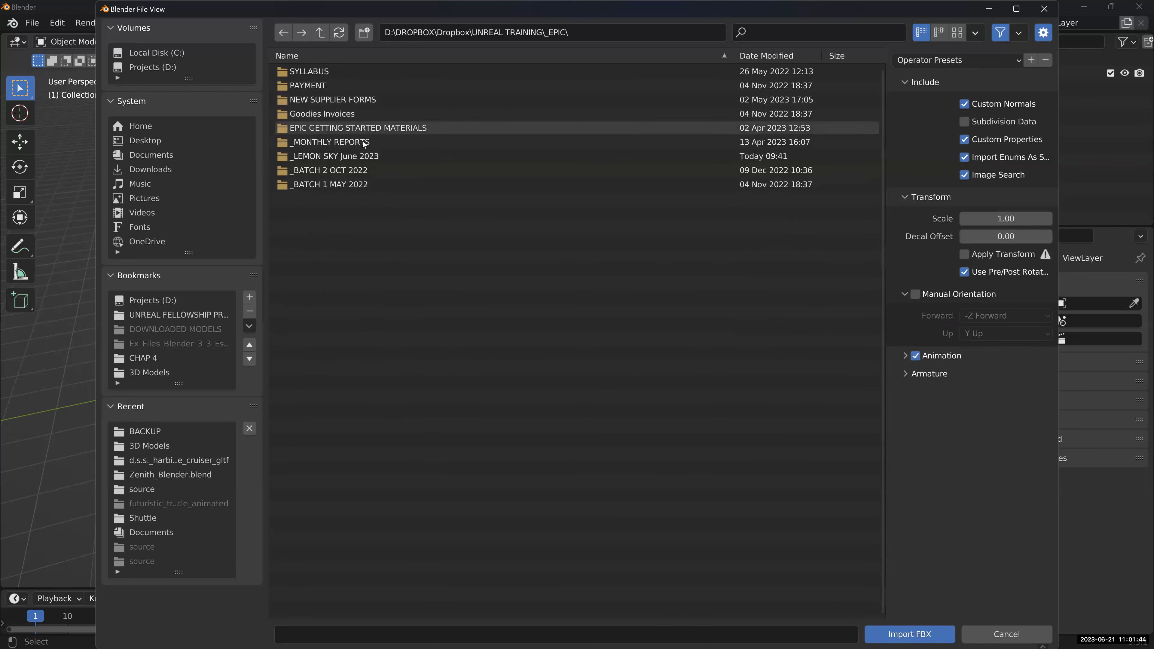
double_click(402, 152)
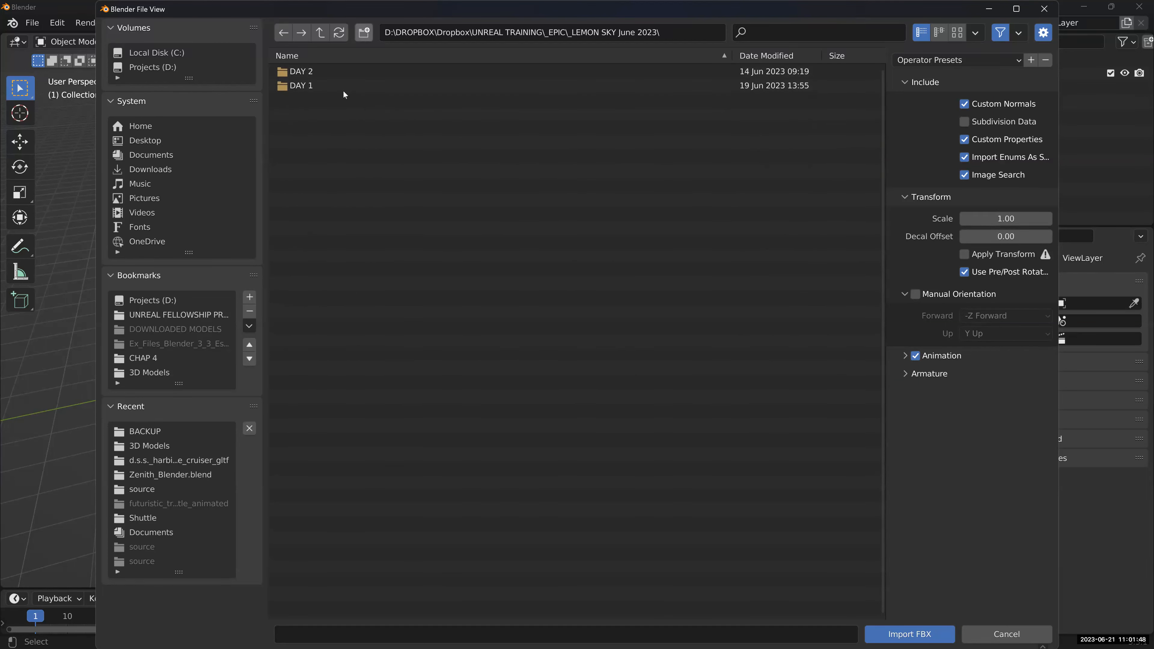
- Create a folder with the default name New Folder beside DAY 1 and DAY 2, and open DAY 2
left_click(363, 32)
key("Return")
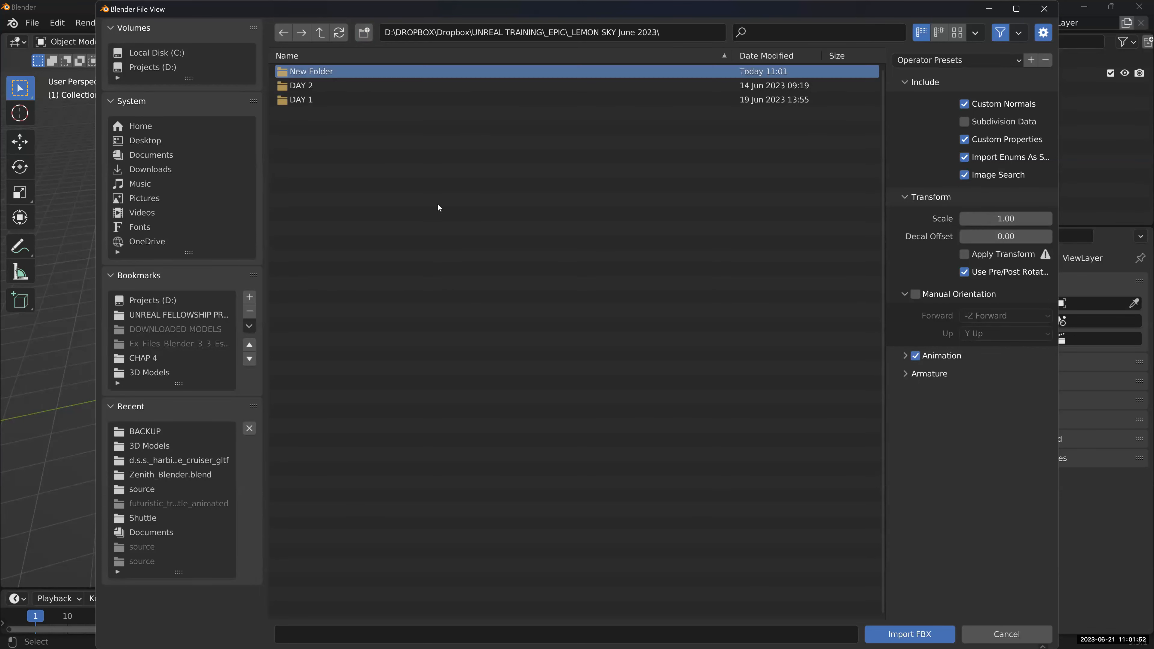
left_click_drag(282, 88, 179, 391)
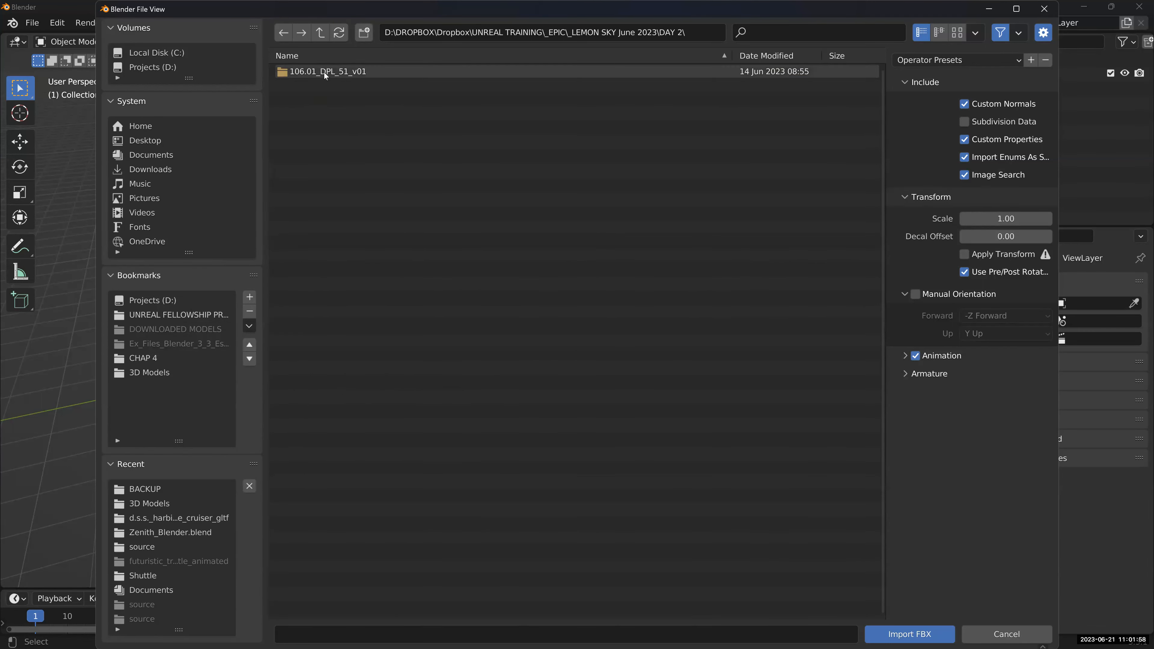
- Bookmark the DAY 2 folder and open the nested 106.01_DPL_51_v01 folder that holds Project and Assets
right_click(348, 74)
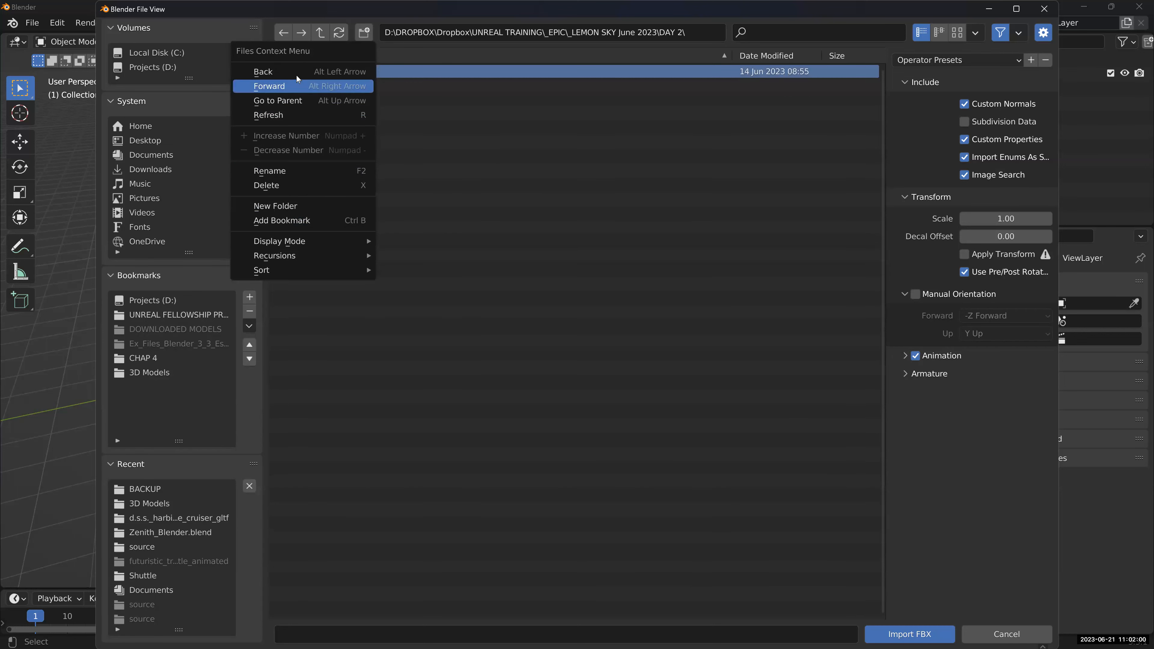
left_click(281, 221)
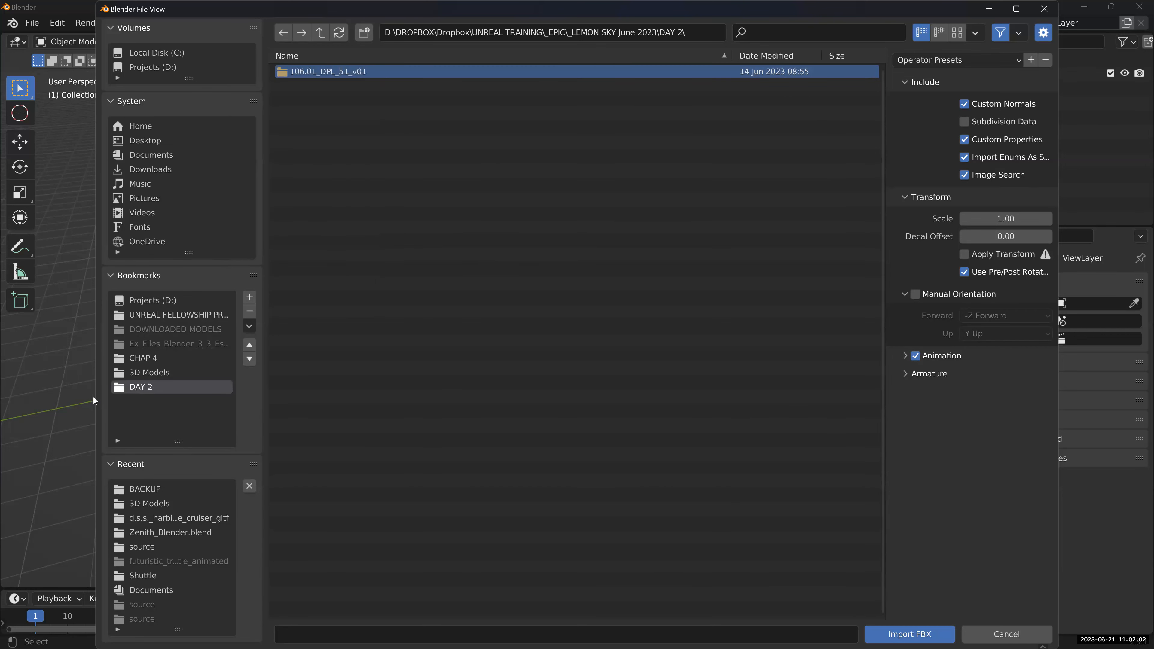
double_click(388, 74)
double_click(389, 73)
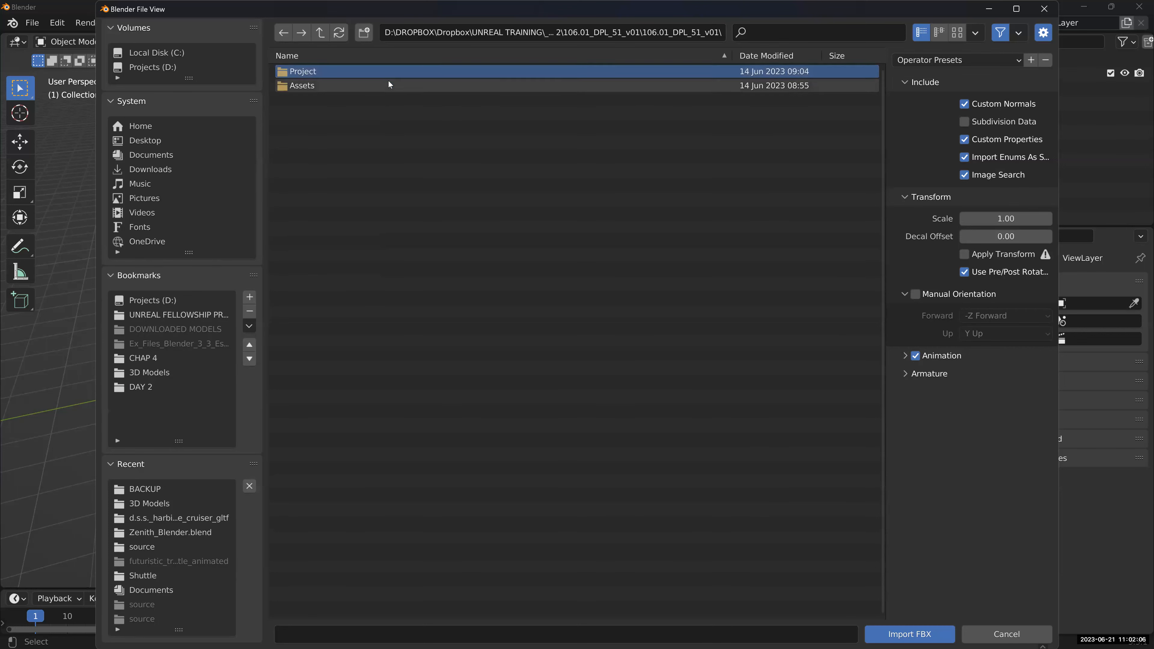
- Import Zodiac_MultiMats.FBX from the FBX subfolder of Assets, sorting the file list by name in reverse to find it
double_click(388, 83)
double_click(393, 102)
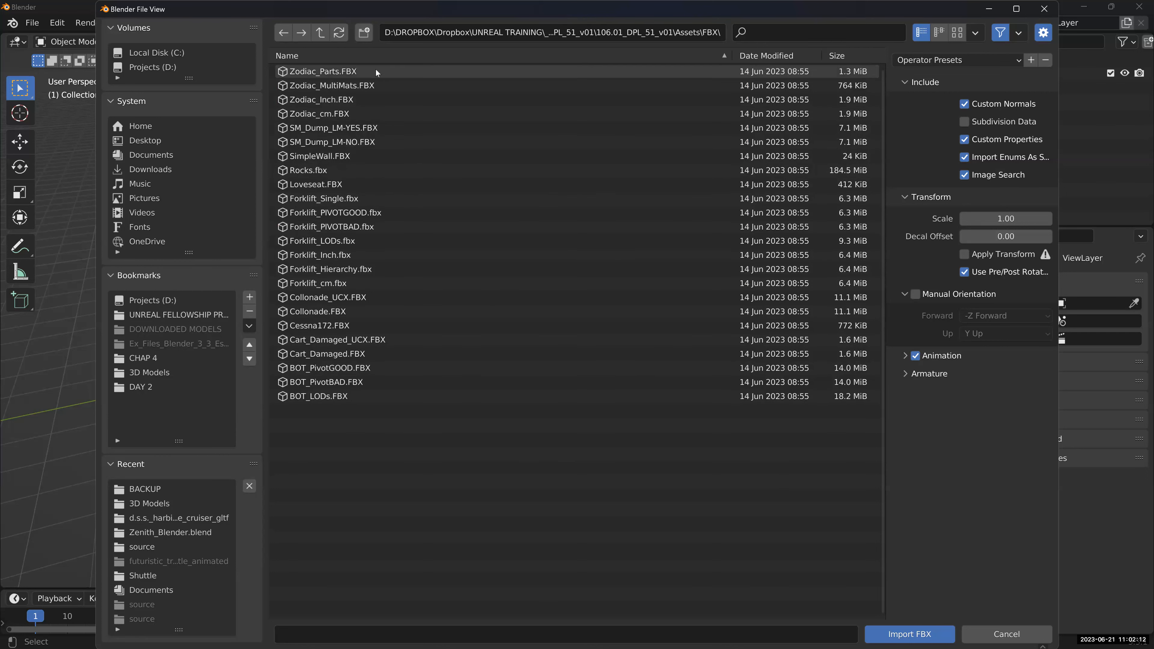
left_click(473, 56)
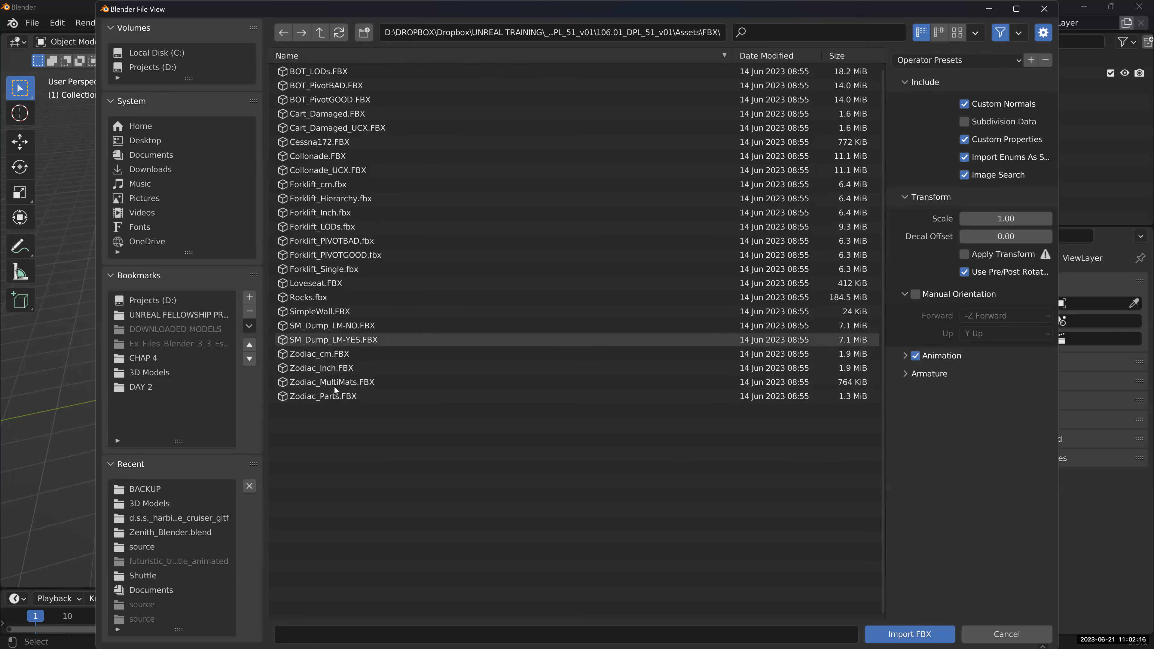
left_click(534, 383)
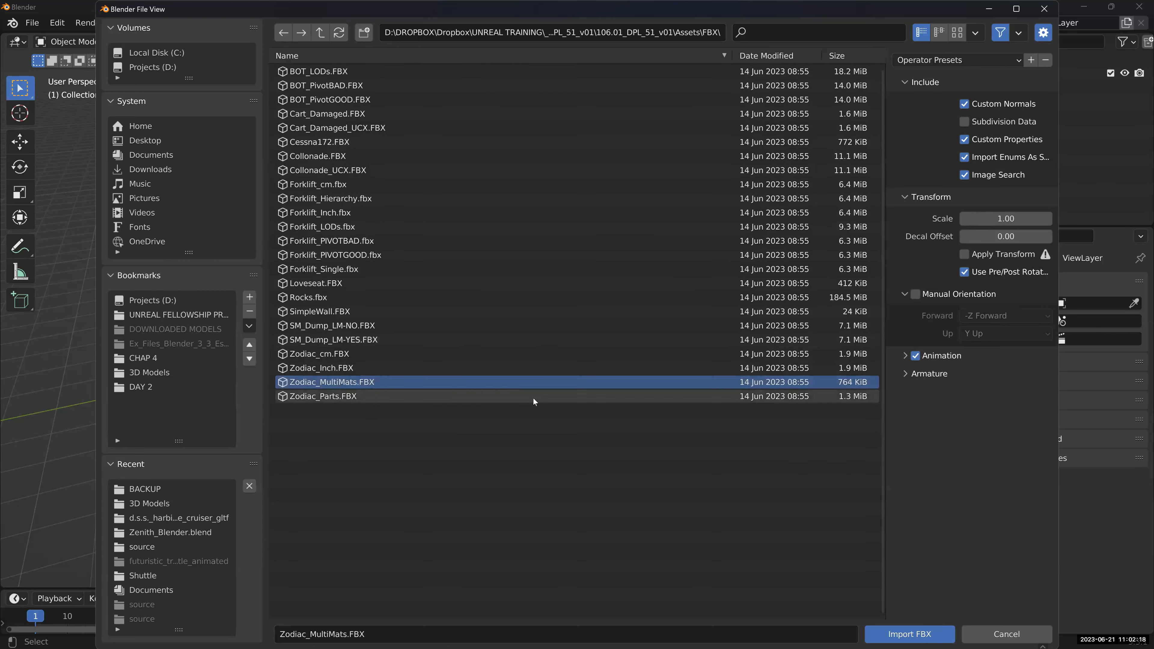
left_click(886, 634)
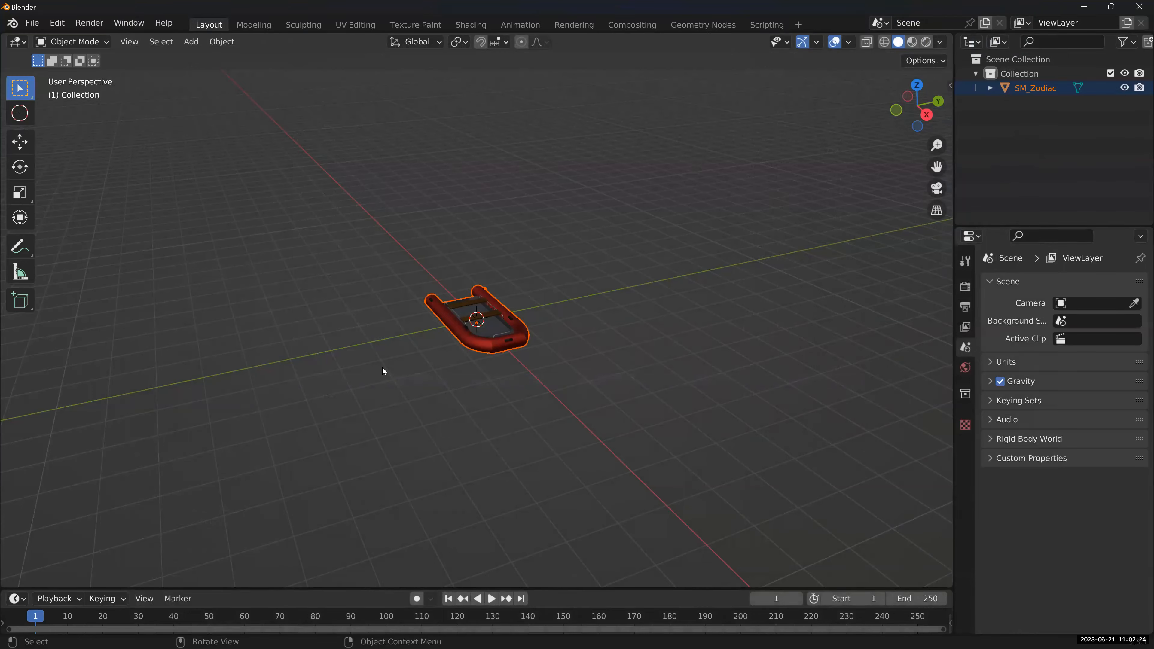
- Expand SM_Zodiac and its mesh in the outliner to list the materials, giving the outliner more height
scroll(512, 386, "up", 6)
middle_click_drag(513, 386, 522, 385)
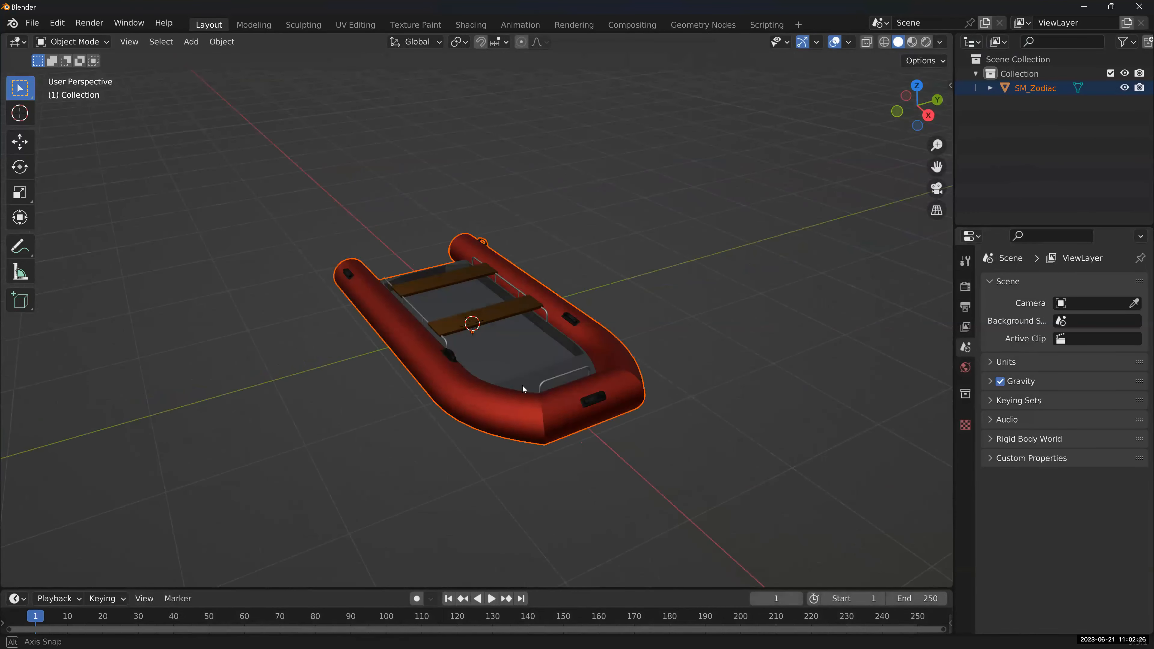
middle_click_drag(448, 336, 355, 407)
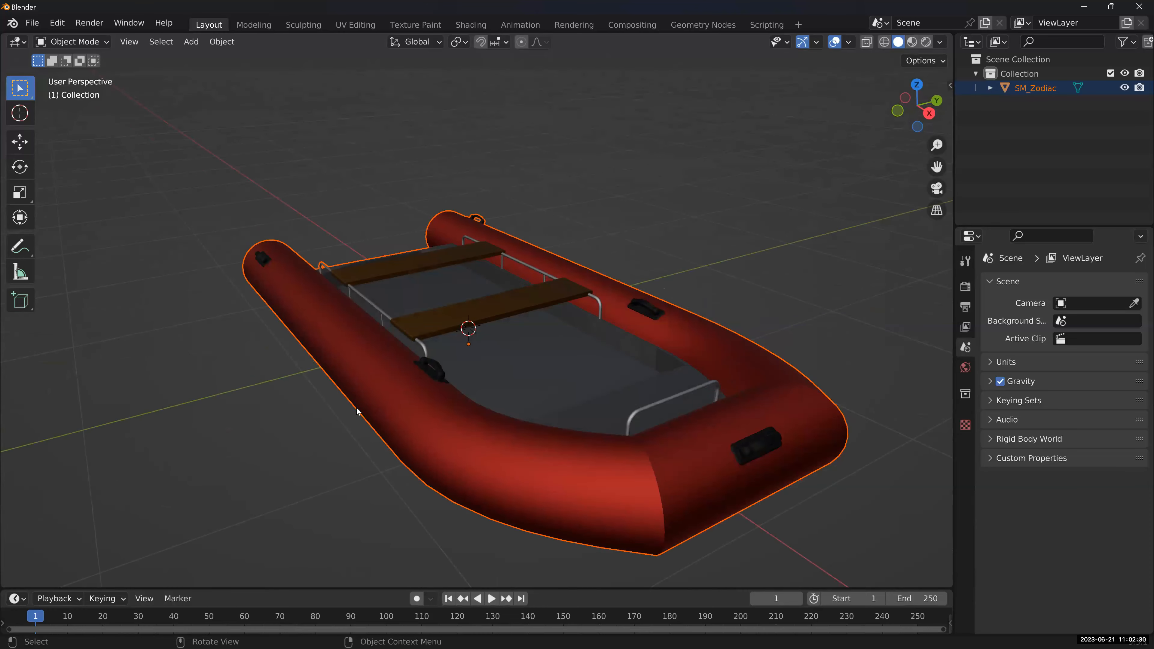
mouse_move(393, 362)
middle_mouse_down()
mouse_move(610, 349)
mouse_move(342, 351)
mouse_move(337, 389)
mouse_move(358, 394)
mouse_move(358, 359)
mouse_move(378, 350)
middle_mouse_up()
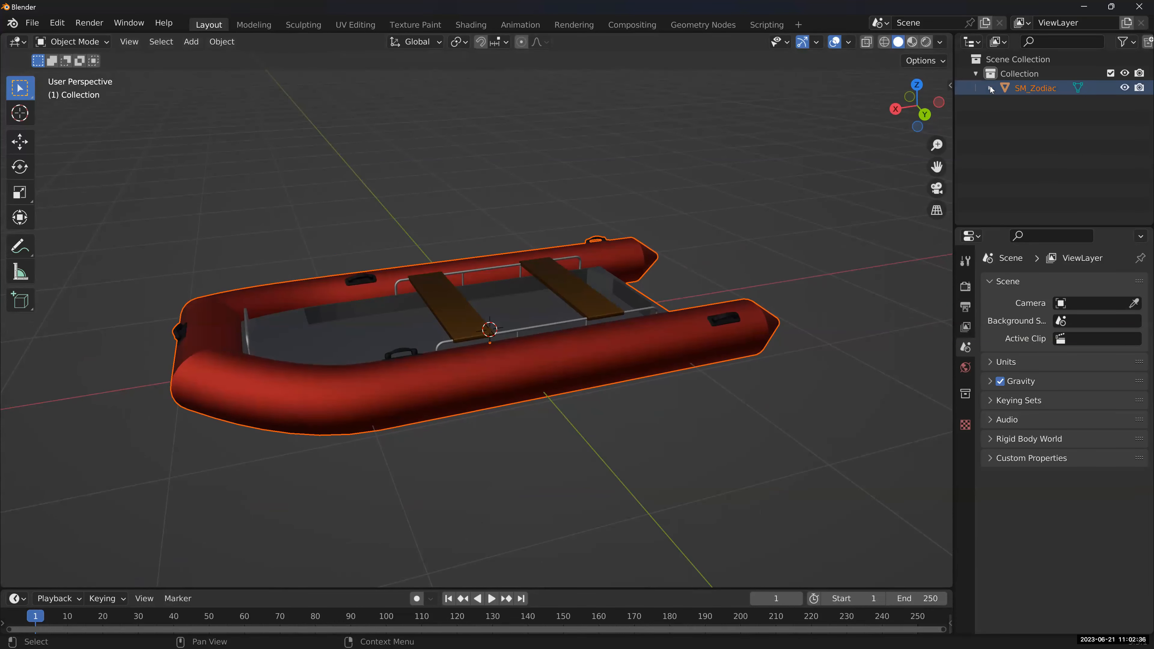
left_click(990, 87)
left_click_drag(1054, 228, 1054, 275)
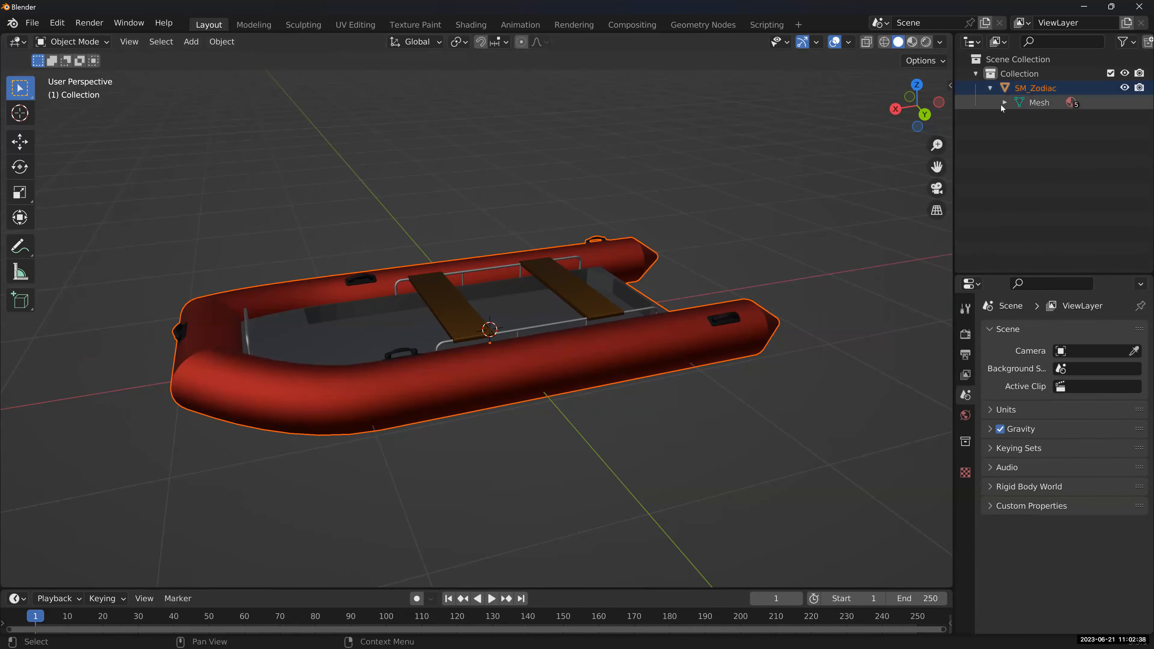
left_click(1005, 103)
left_click(1082, 128)
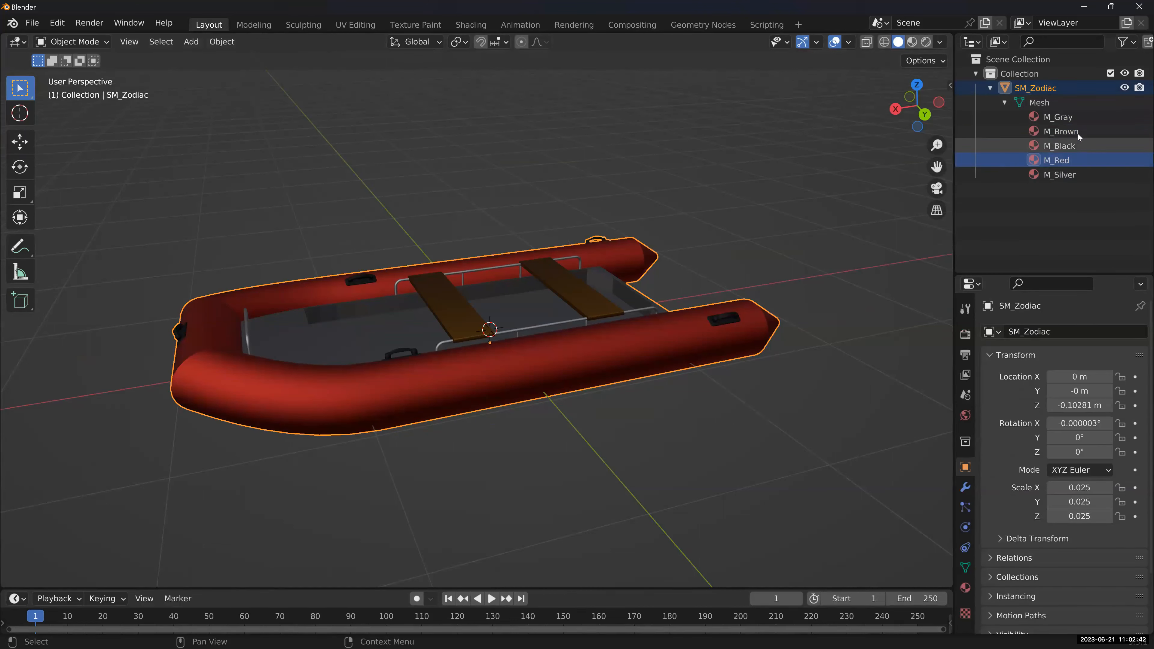
- Go through the boat's materials M_Gray, M_Brown, M_Black, M_Red and M_Silver and compare them with the model
left_click(1079, 120)
left_click(1079, 131)
left_click(1077, 146)
left_click(1079, 159)
left_click(1079, 175)
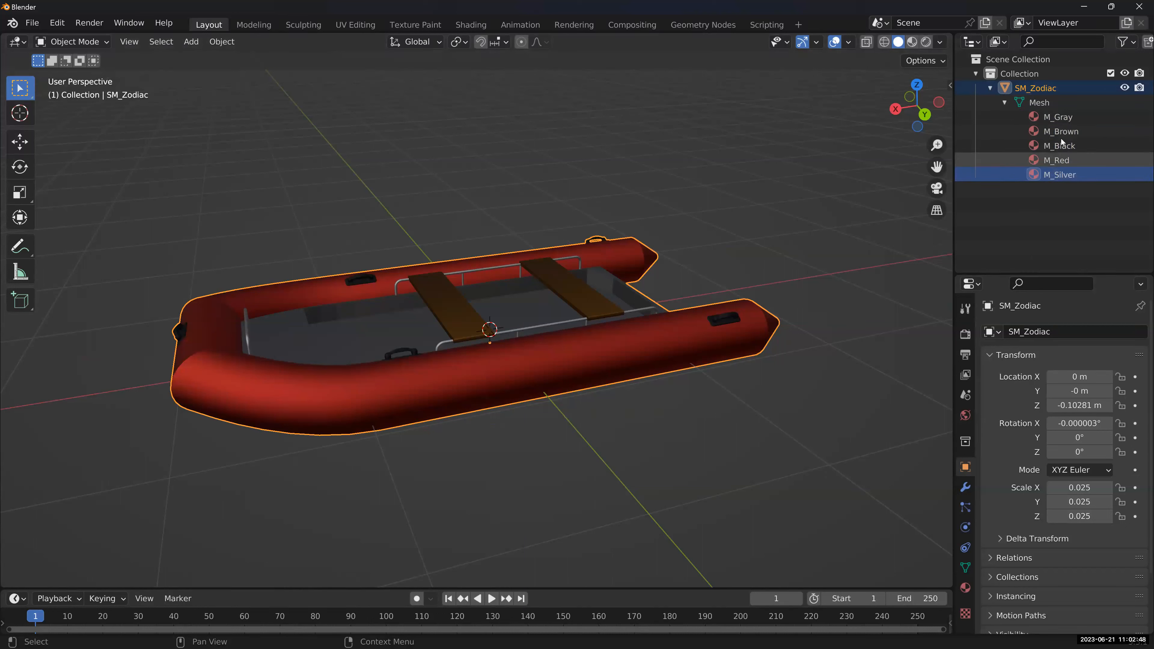
left_click(1058, 117)
left_click(1062, 132)
left_click(1060, 146)
middle_click_drag(422, 368, 1118, 135)
middle_click_drag(1043, 106, 634, 318)
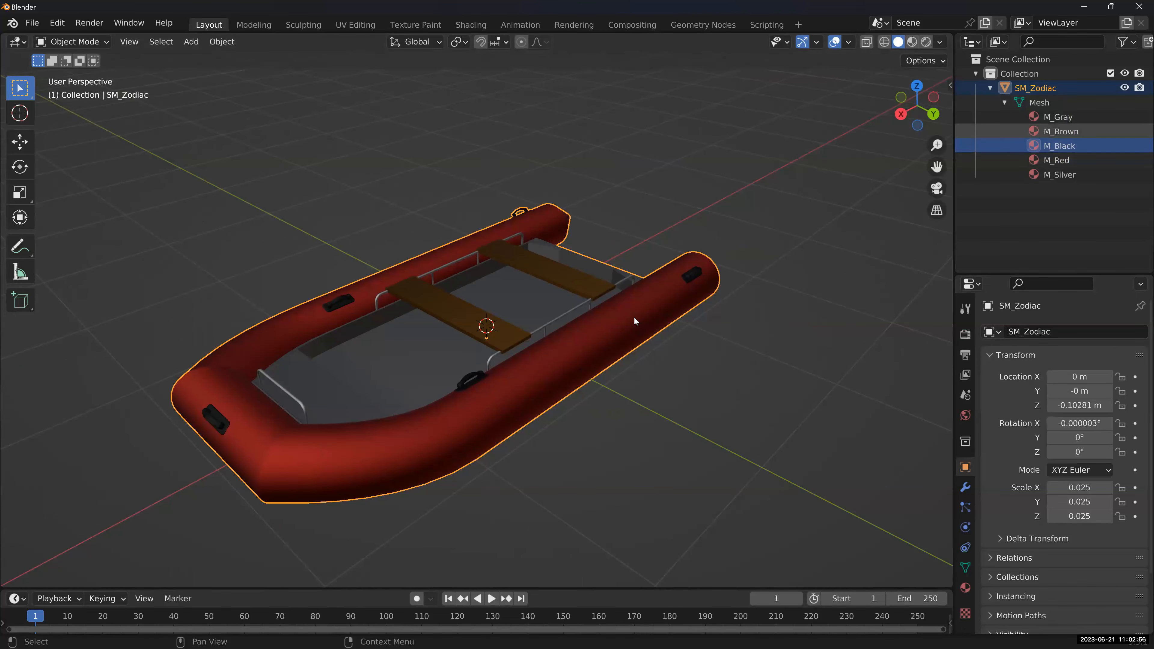
- Display the boat in wireframe shading and inspect its mesh from several sides
key("z")
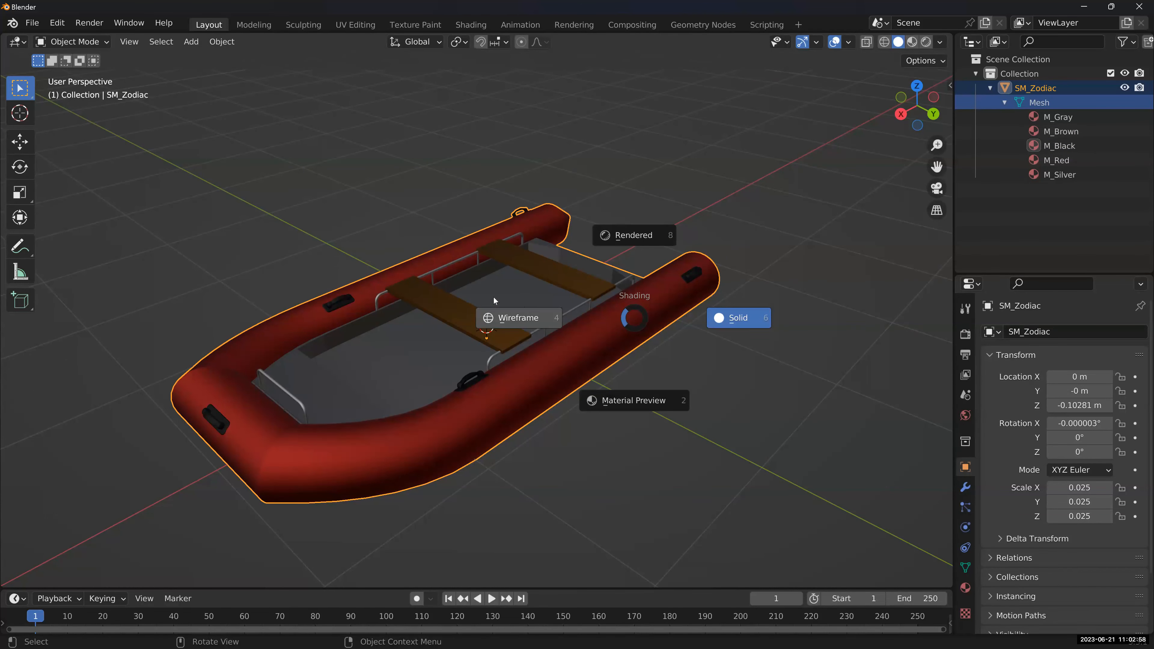
left_click(619, 319)
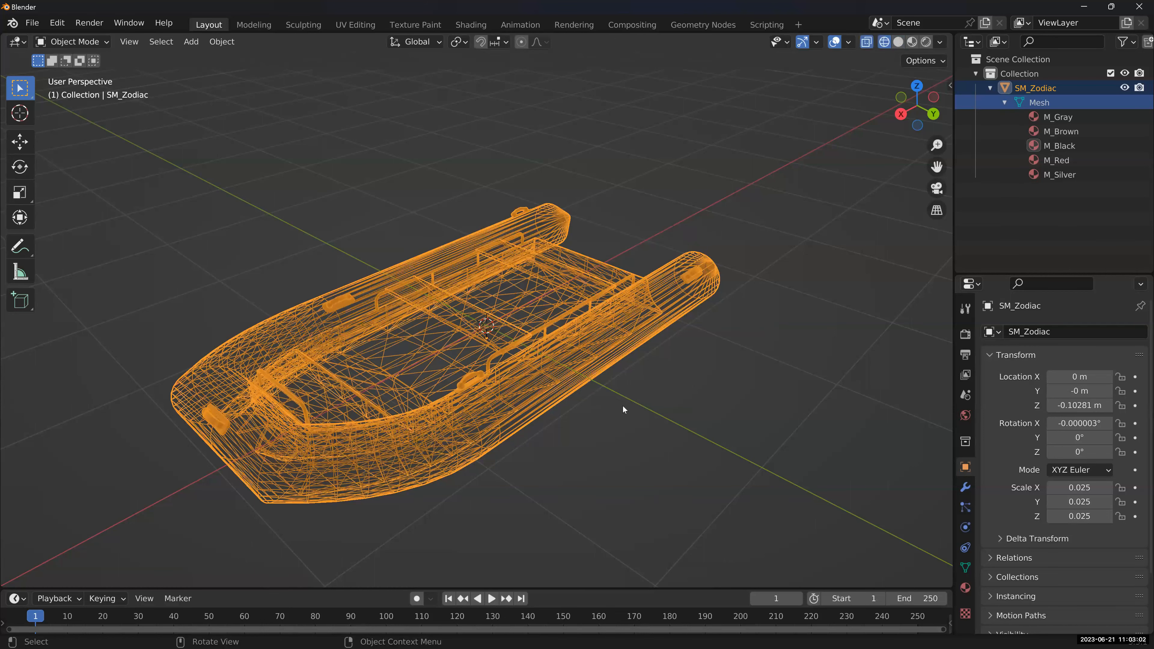
middle_click_drag(663, 404, 610, 412)
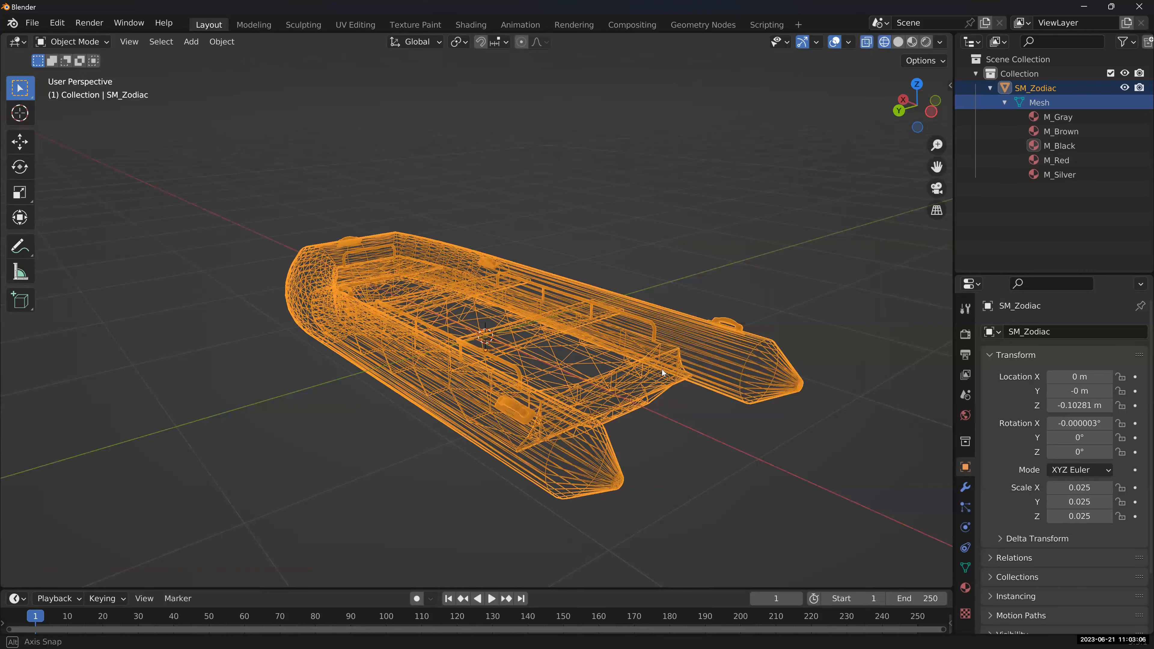
- Switch the viewport to Material Preview shading and inspect the boat's seats, floor and tubes up close
key("z")
left_click(594, 375)
mouse_move(593, 374)
middle_mouse_down()
mouse_move(541, 323)
mouse_move(497, 318)
mouse_move(447, 422)
mouse_move(608, 402)
mouse_move(472, 380)
mouse_move(570, 302)
middle_mouse_up()
scroll(608, 403, "up", 3)
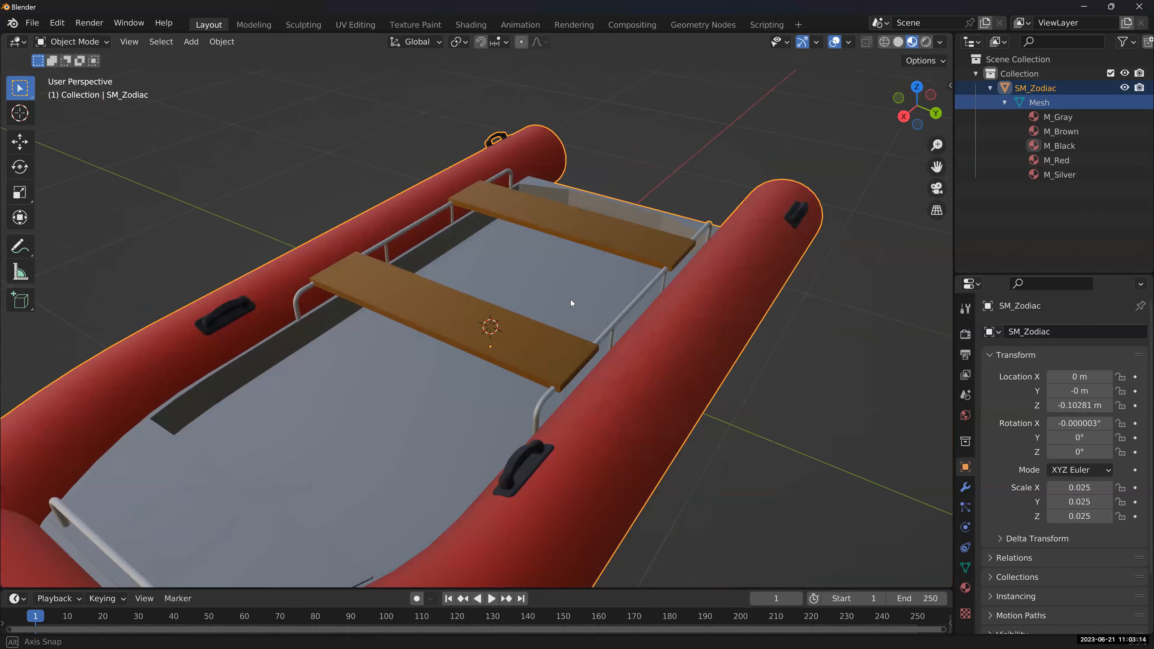
middle_click_drag(755, 413, 724, 301)
left_click(593, 289)
middle_click_drag(560, 246, 564, 234)
middle_click_drag(564, 238, 914, 346)
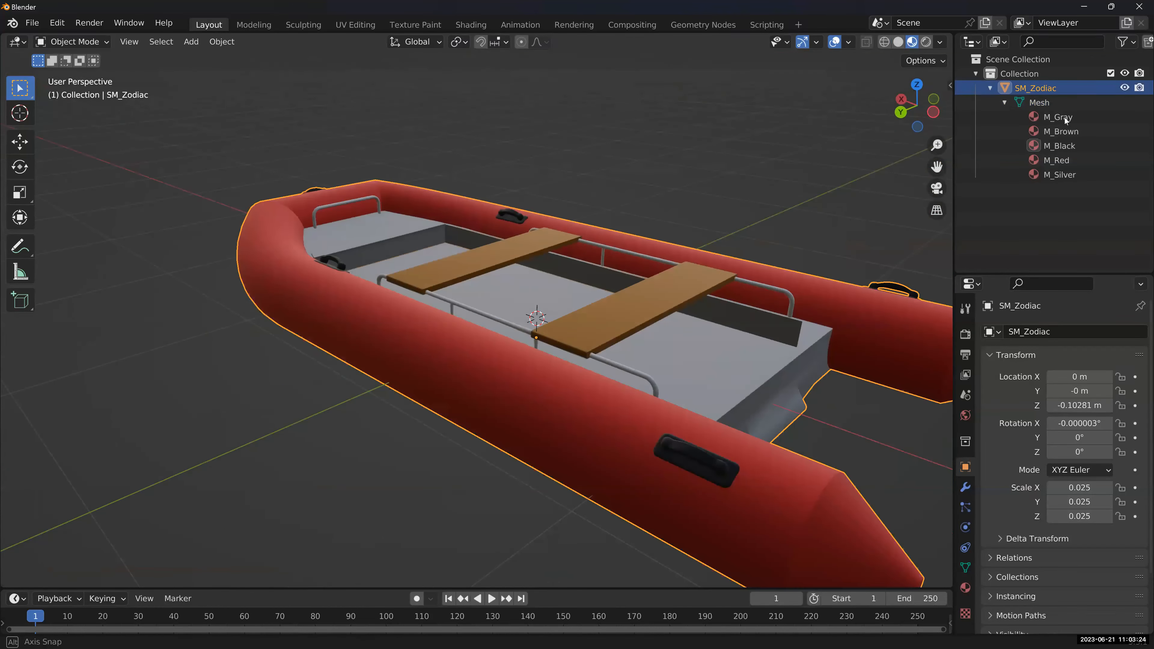
- Compare the M_Gray, M_Red and M_Silver materials with the parts of the boat they colour
left_click(1065, 117)
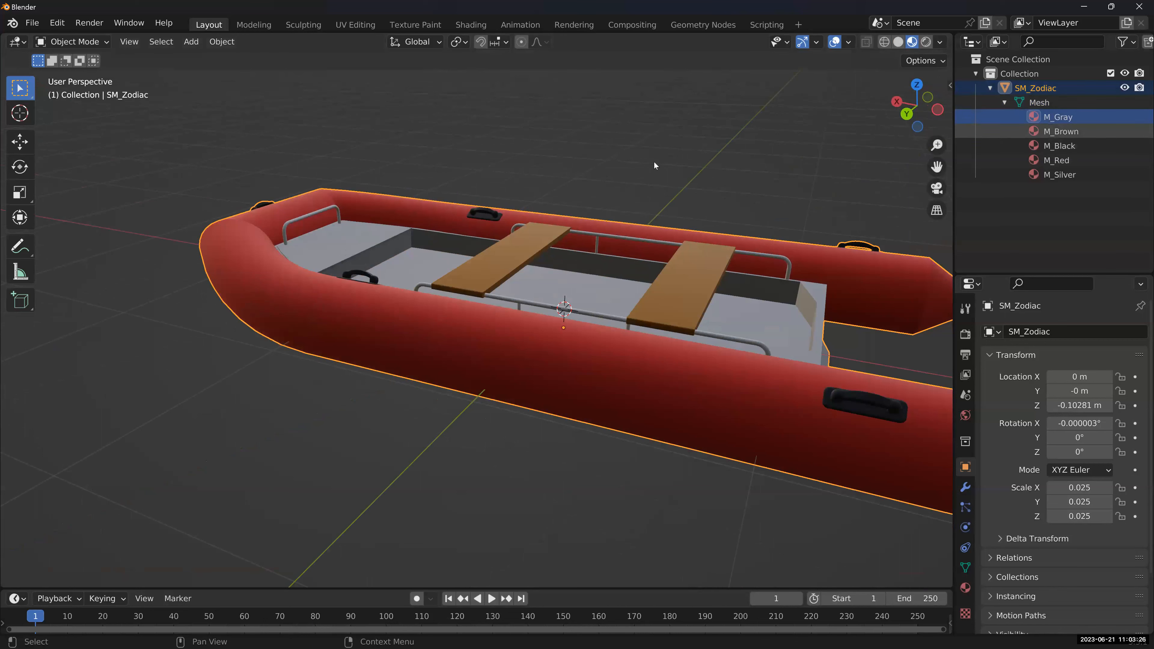
left_click(1064, 160)
left_click(1065, 175)
middle_click_drag(640, 211, 745, 237)
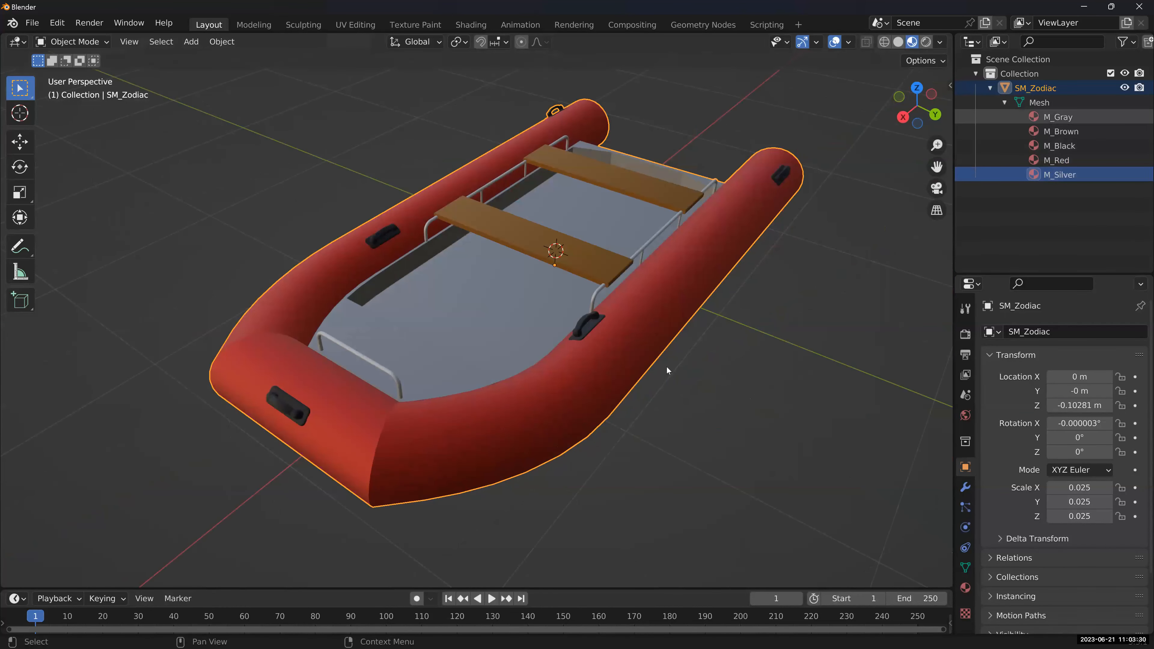
left_click(622, 349)
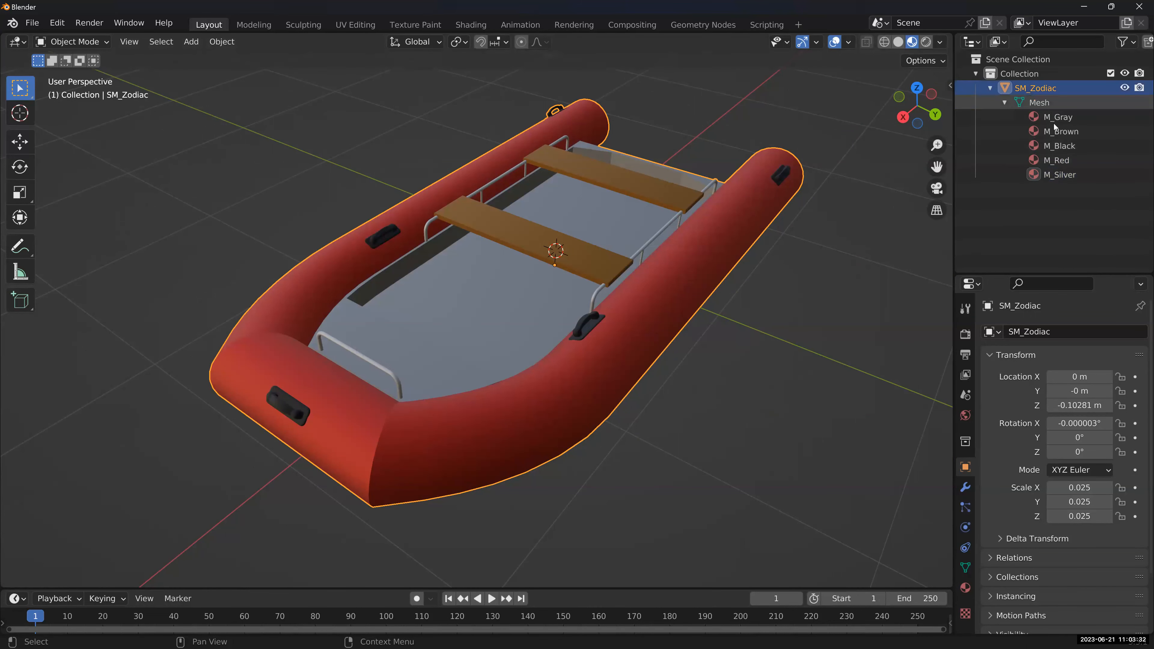
middle_click_drag(600, 252, 1074, 124)
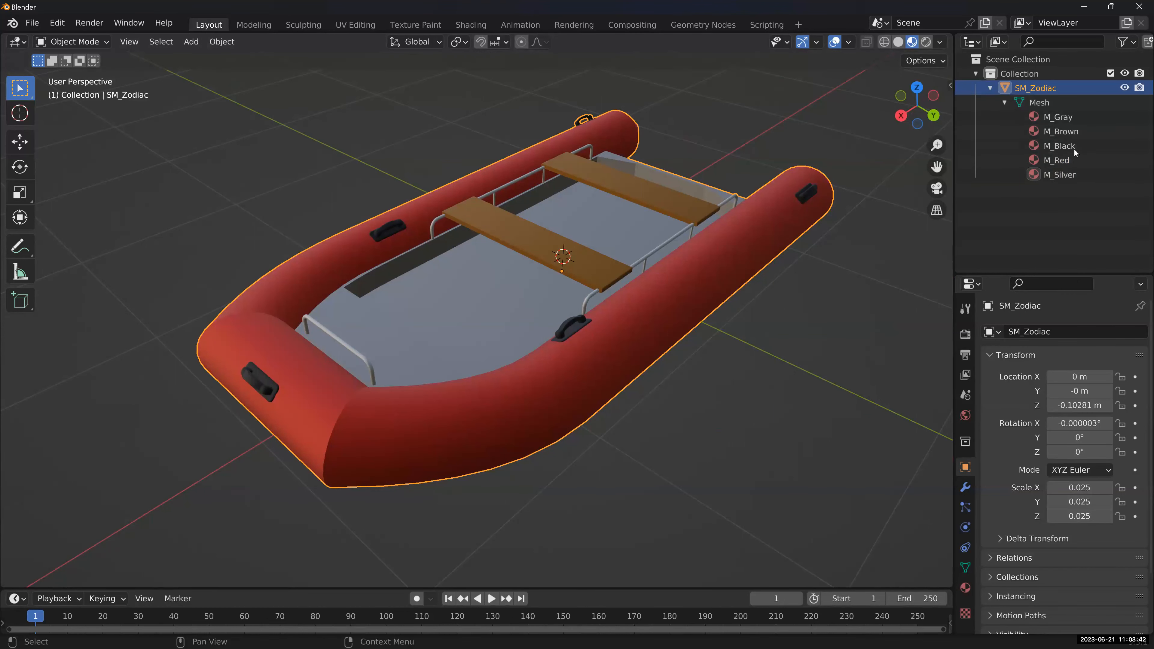
middle_click_drag(645, 268, 517, 237)
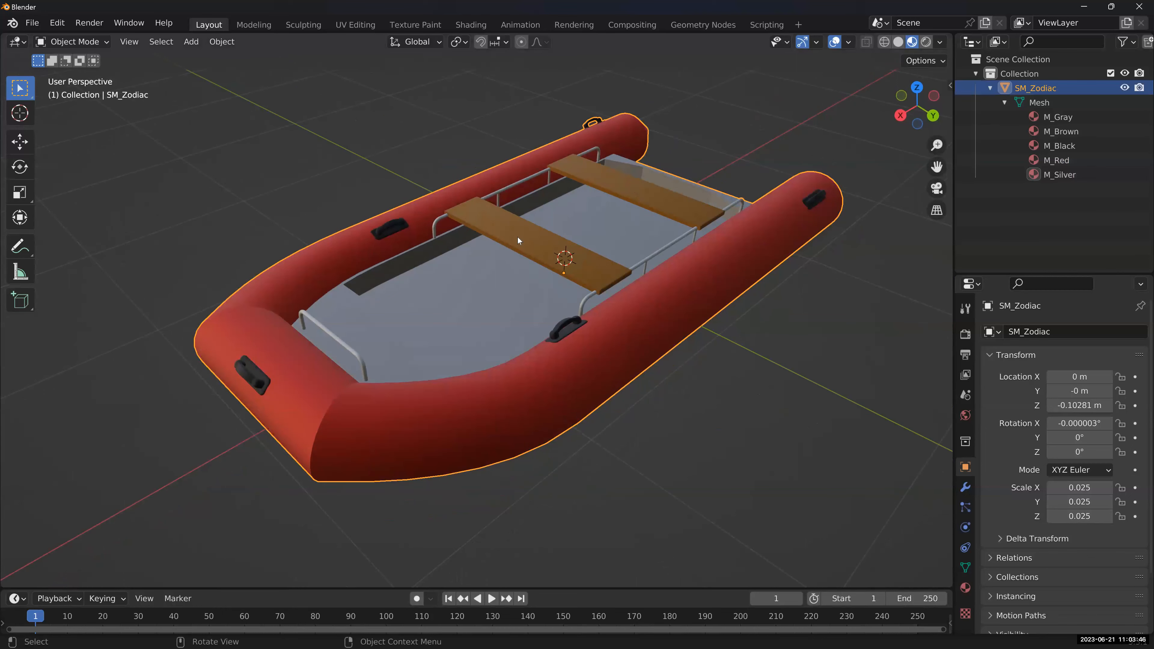
- Rename the material M_Brown to M_Seats
left_click(1065, 133)
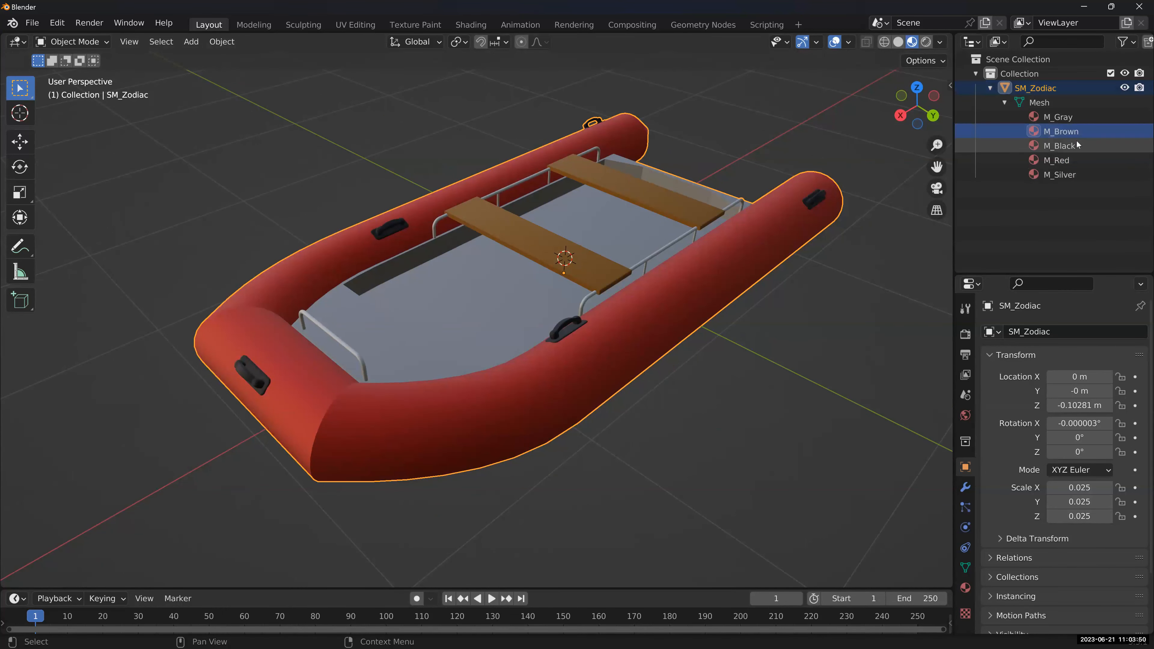
double_click(1085, 131)
left_click(1088, 130)
key("BackSpace")
key("BackSpace")
key("BackSpace")
key("BackSpace")
key("BackSpace")
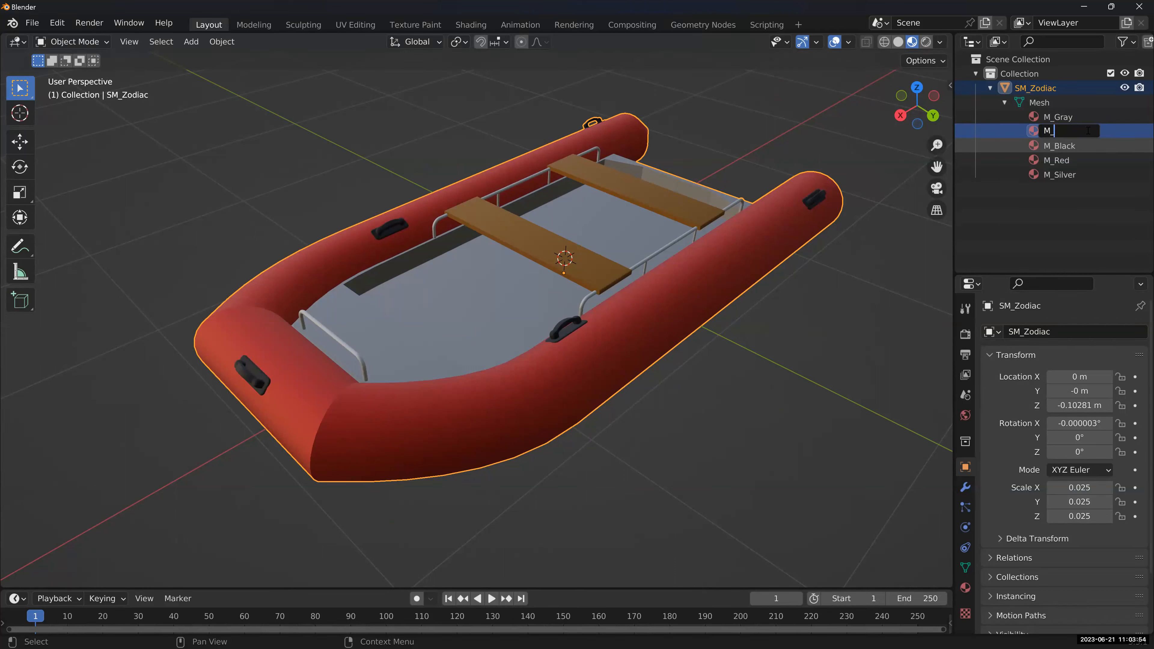
type("Seats")
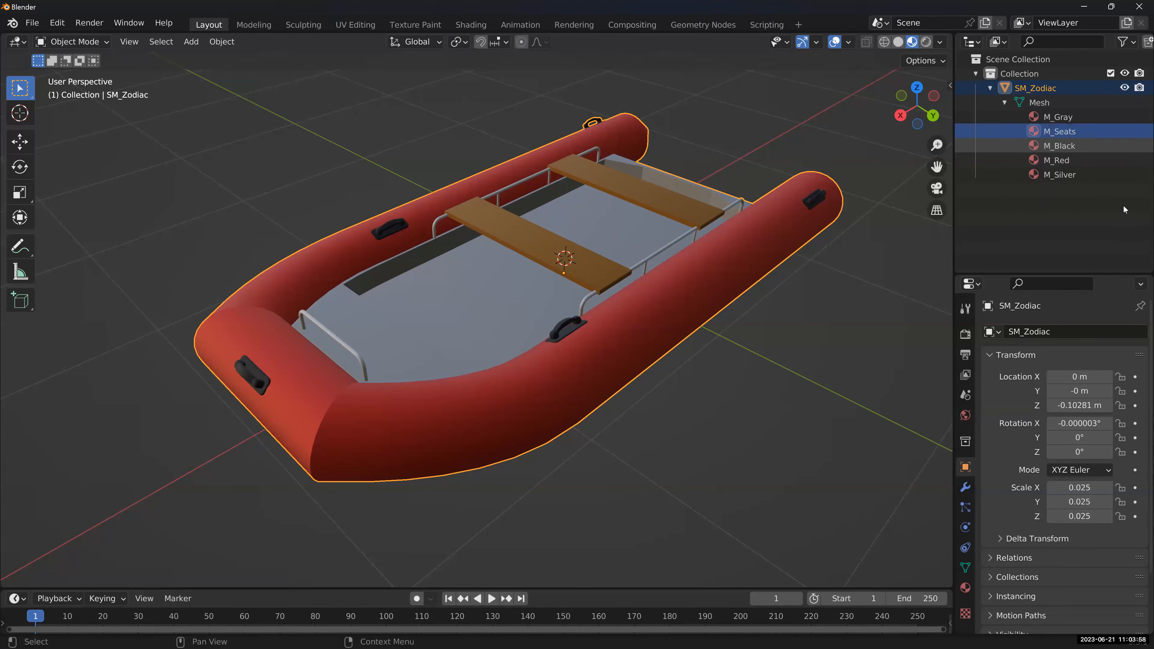
key("Return")
middle_click_drag(439, 231, 522, 128)
middle_click_drag(559, 92, 636, 254)
middle_click_drag(110, 169, 847, 239)
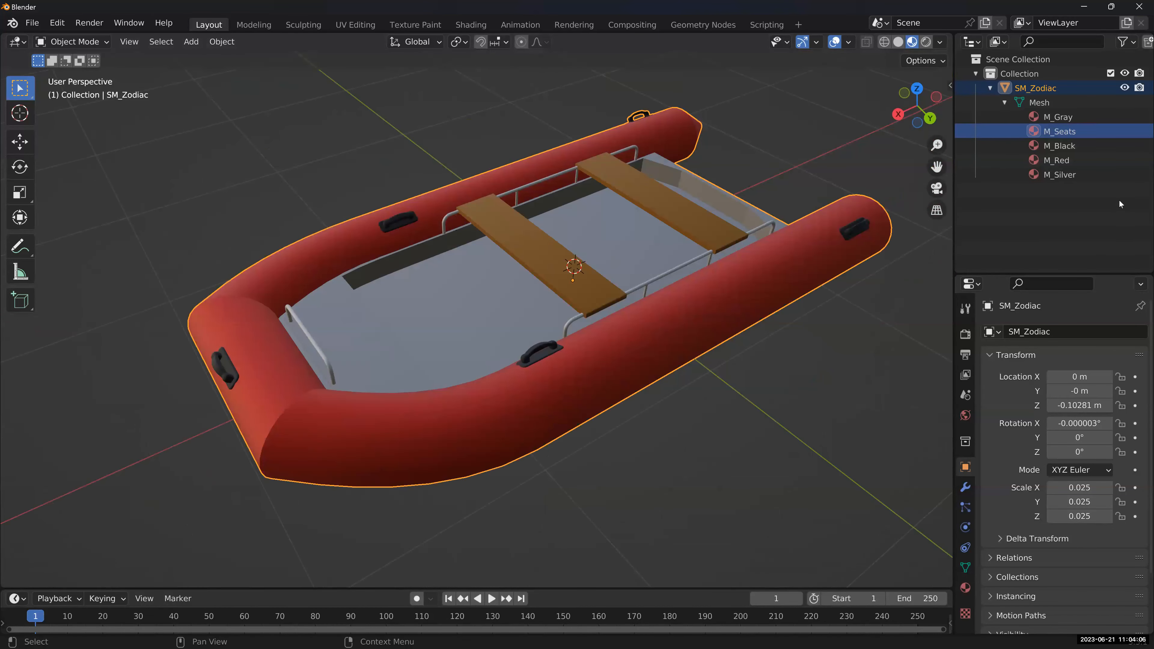
key("ctrl+o")
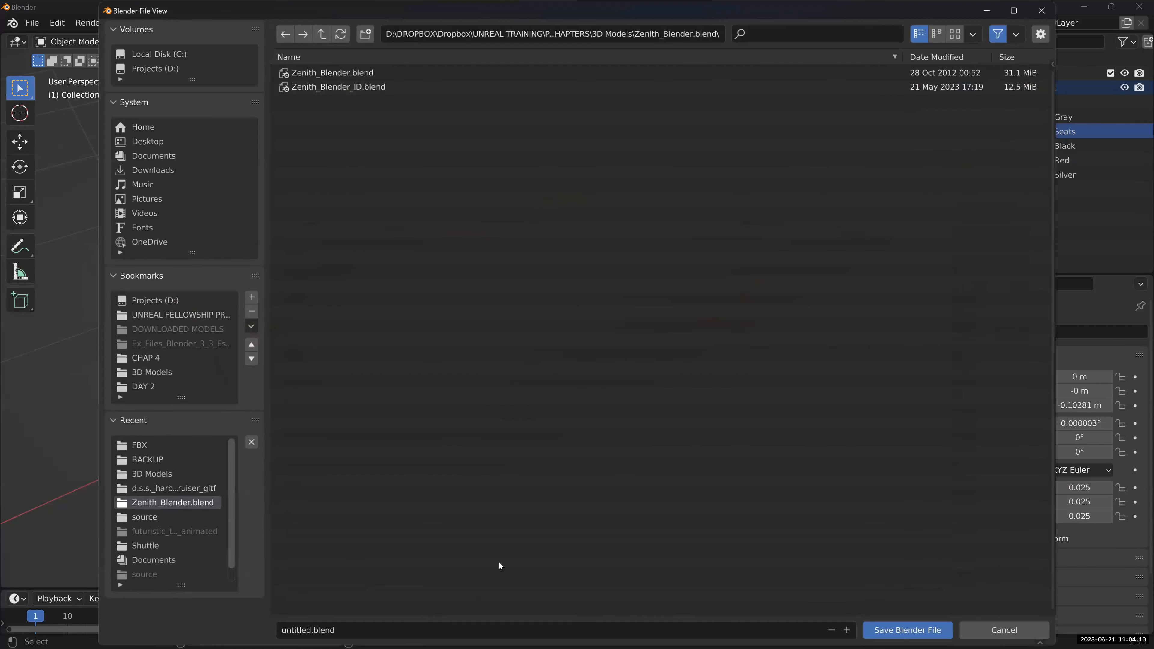
left_click_drag(588, 148, 591, 145)
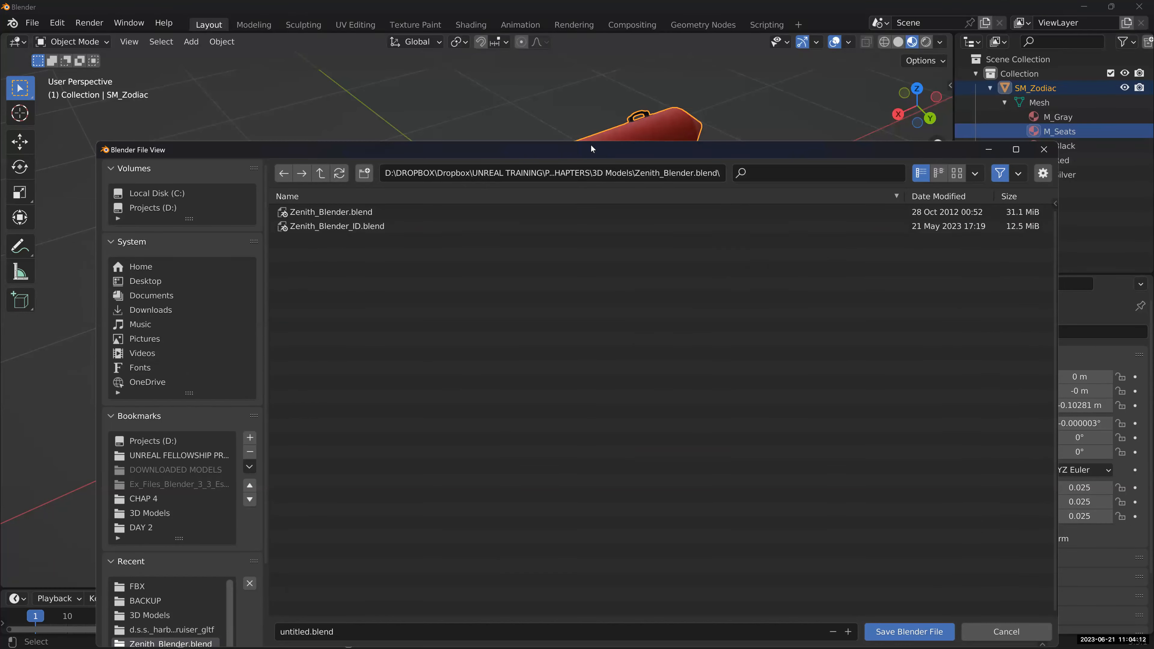
left_click_drag(557, 69, 555, 52)
left_click(419, 537)
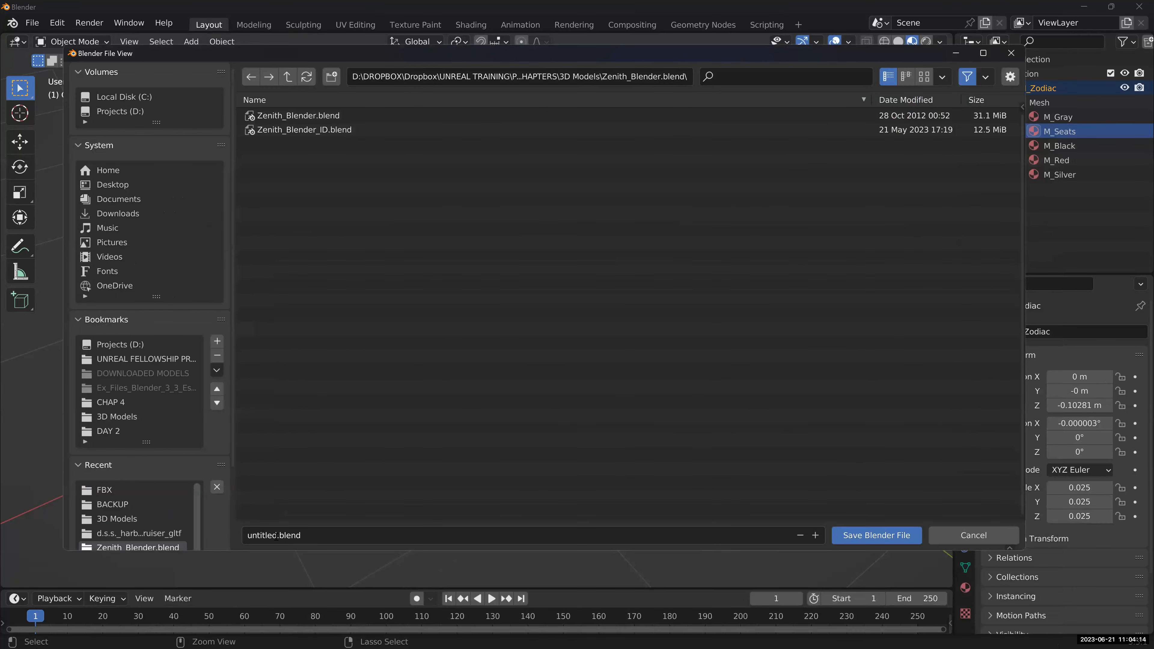
key("BackSpace")
key("BackSpace")
key("BackSpace")
key("BackSpace")
key("BackSpace")
key("BackSpace")
key("BackSpace")
key("BackSpace")
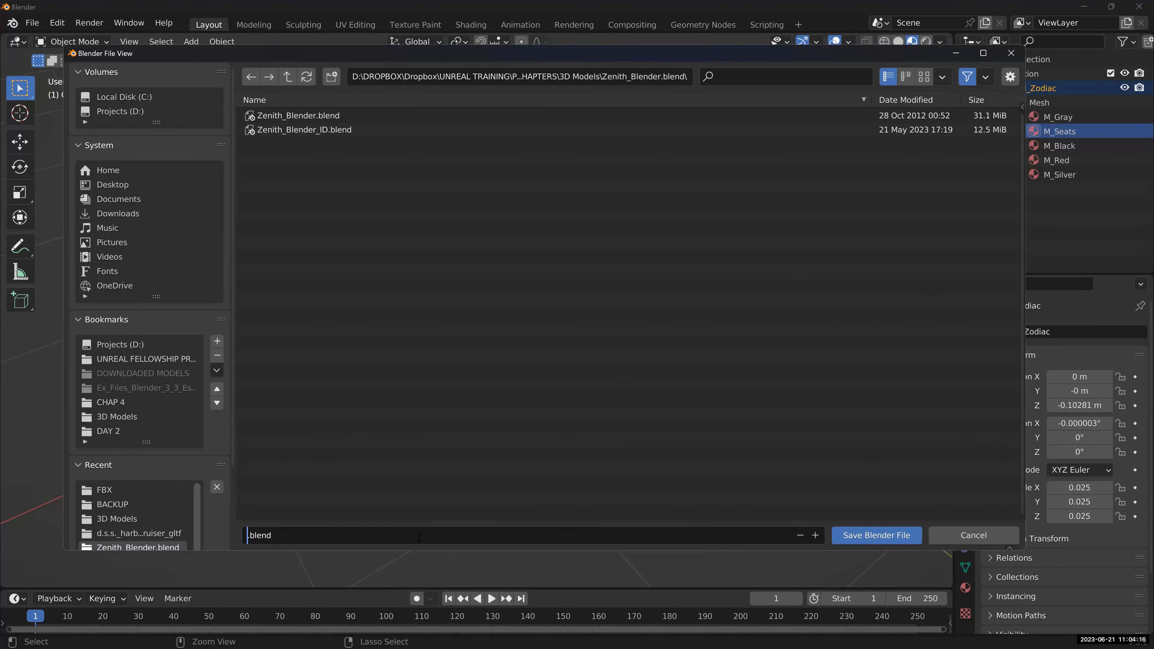
type("Zodiac_Mat_HK")
left_click(878, 535)
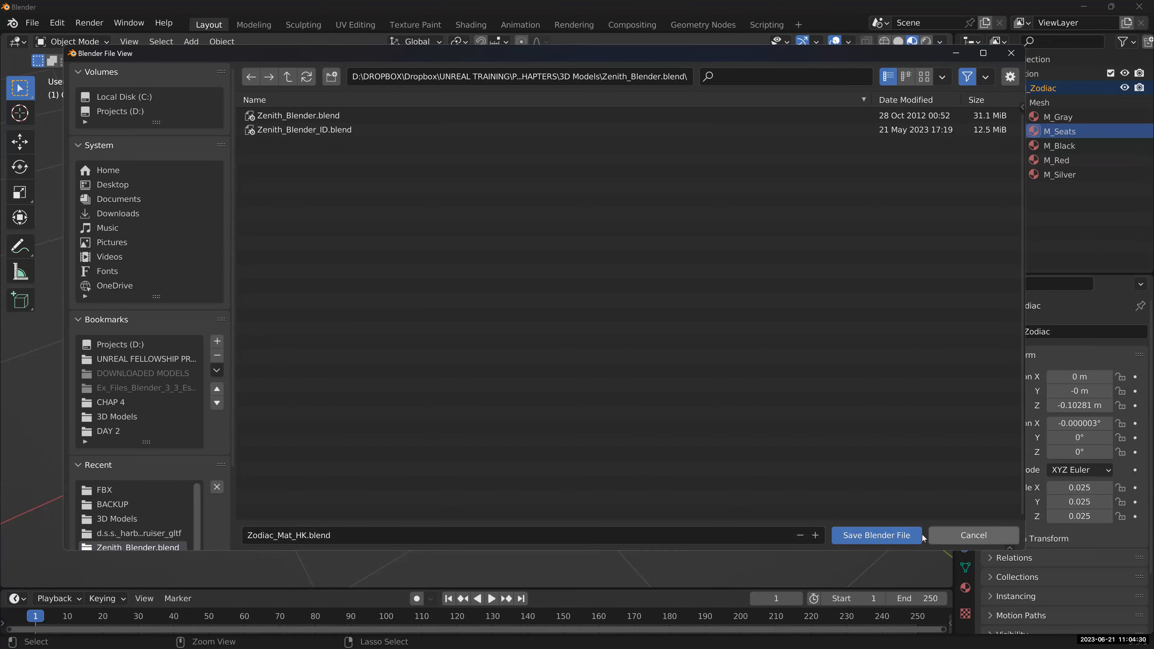
left_click(975, 537)
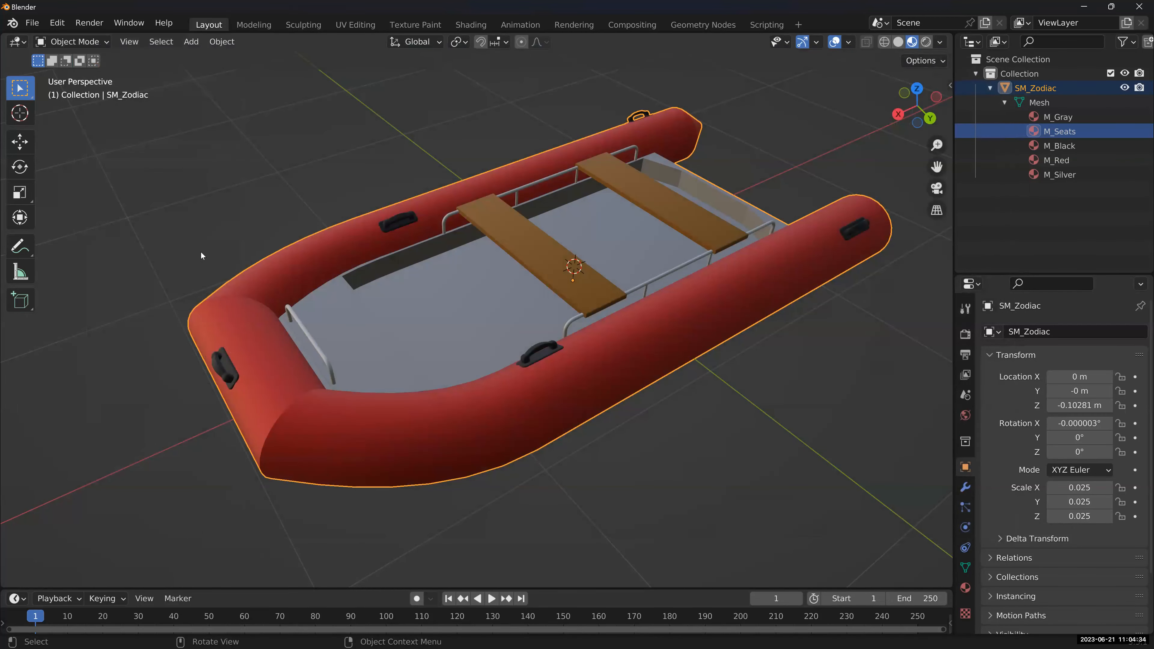
- Start an FBX export and set its destination to the Assets\FBX folder of 106.01_DPL_51_v01 under the DAY 2 bookmark
left_click(32, 23)
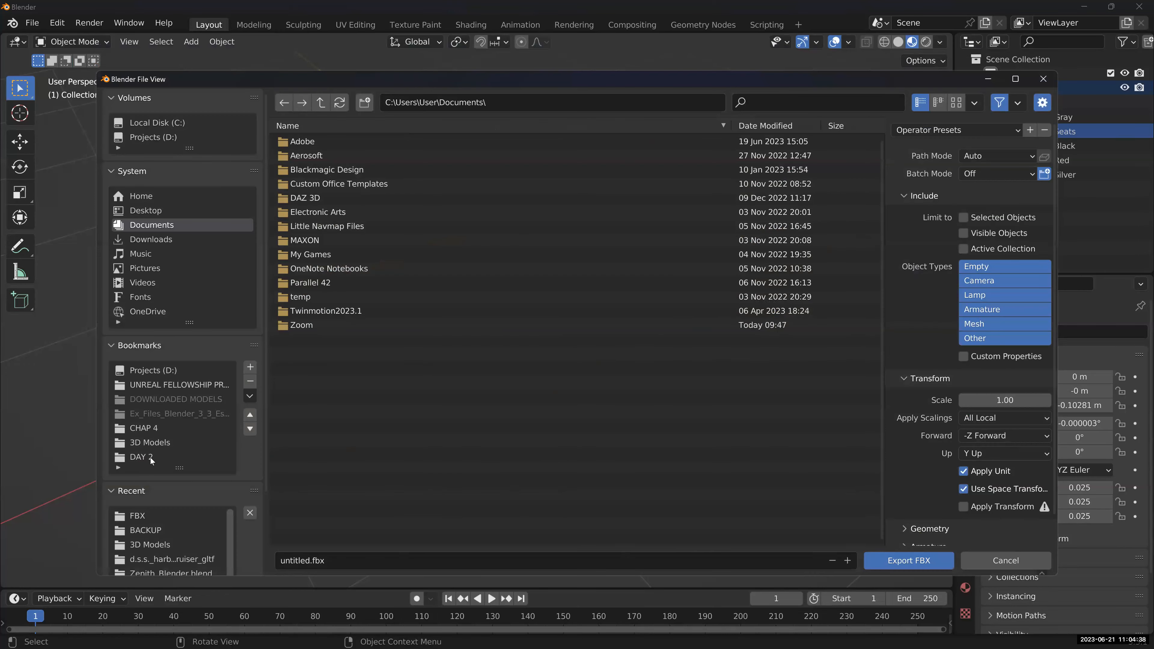
left_click(147, 458)
double_click(370, 141)
double_click(359, 142)
double_click(353, 141)
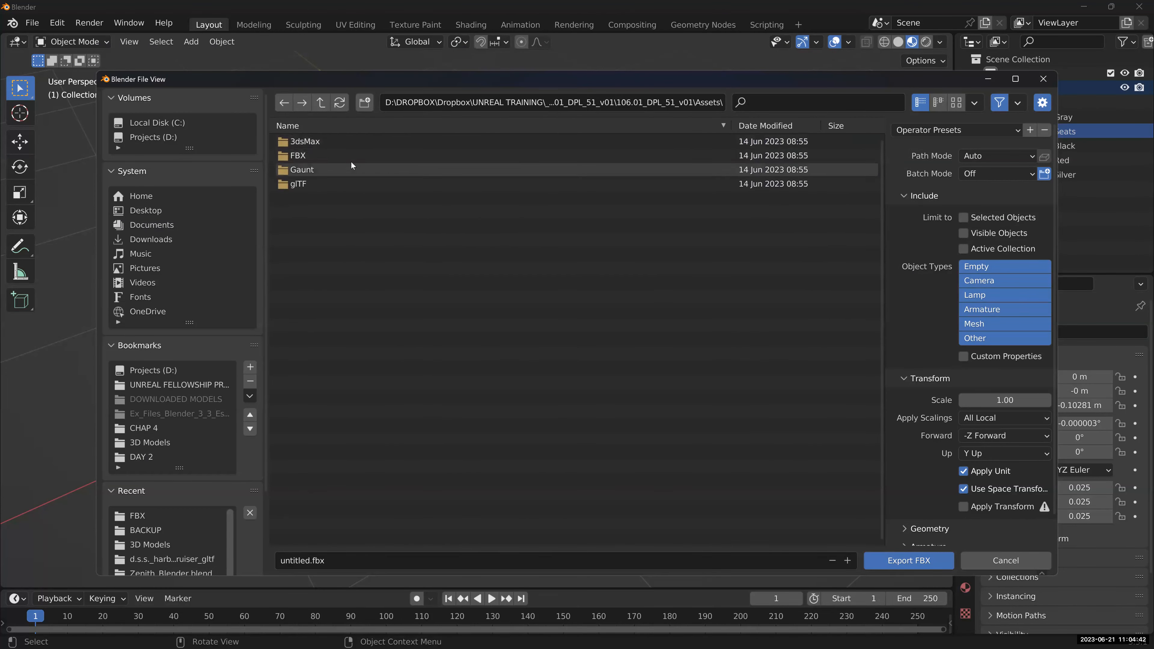
double_click(350, 155)
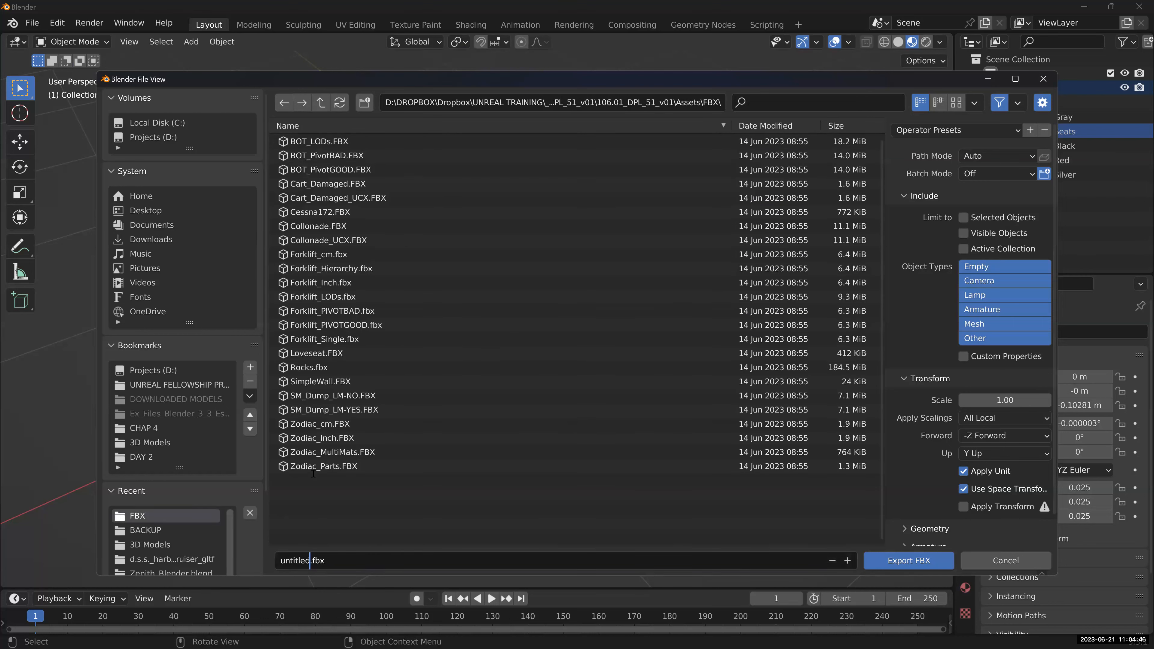
- Base the file name on the existing Zodiac_MultiMats file, change it to Zodiac_MultiMats_HK.fbx and export the boat
left_click(329, 452)
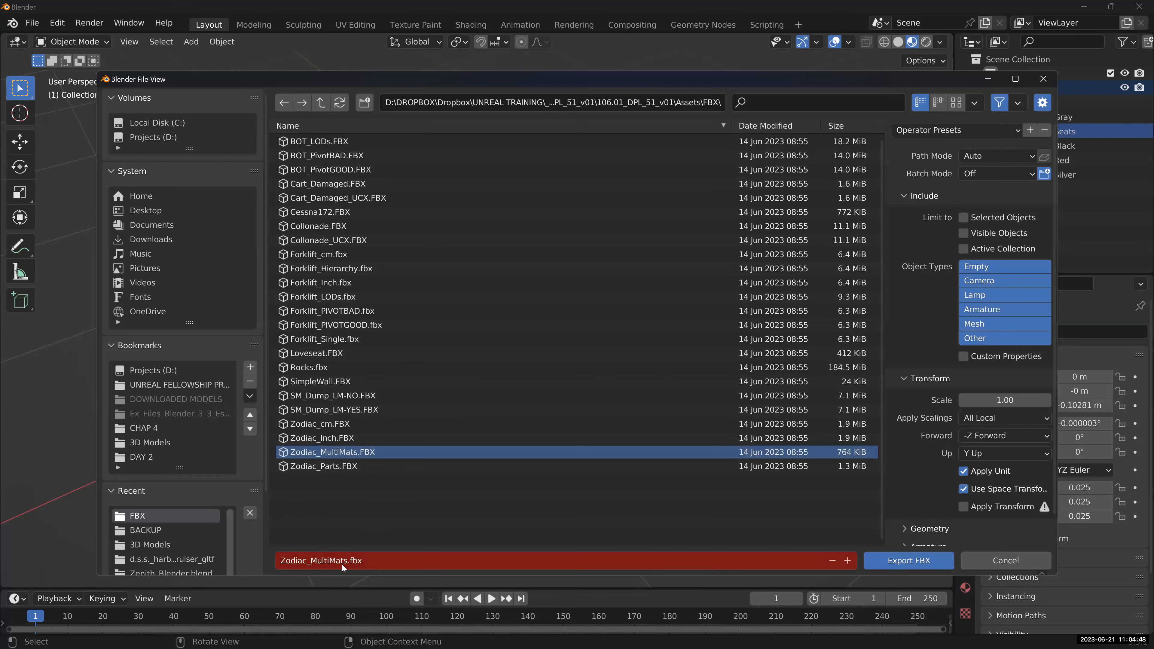
left_click(348, 563)
left_click(348, 563)
type("HK")
key("BackSpace")
key("BackSpace")
type("_HK")
key("Return")
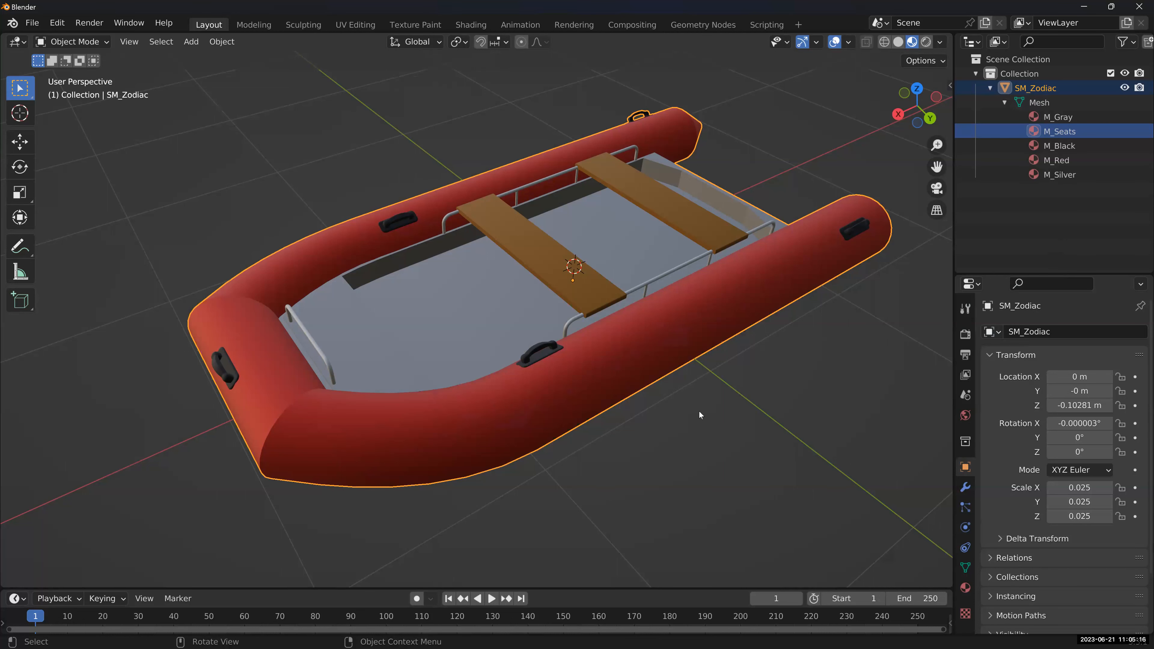
scroll(699, 415, "down", 2)
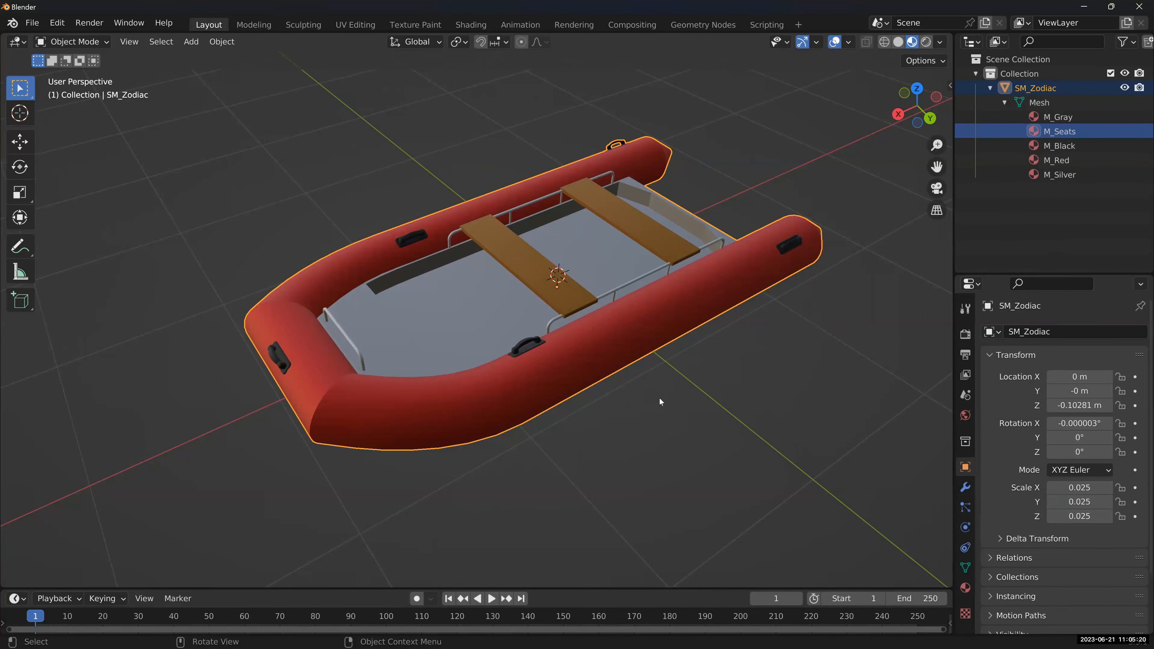
middle_click_drag(546, 397, 646, 374)
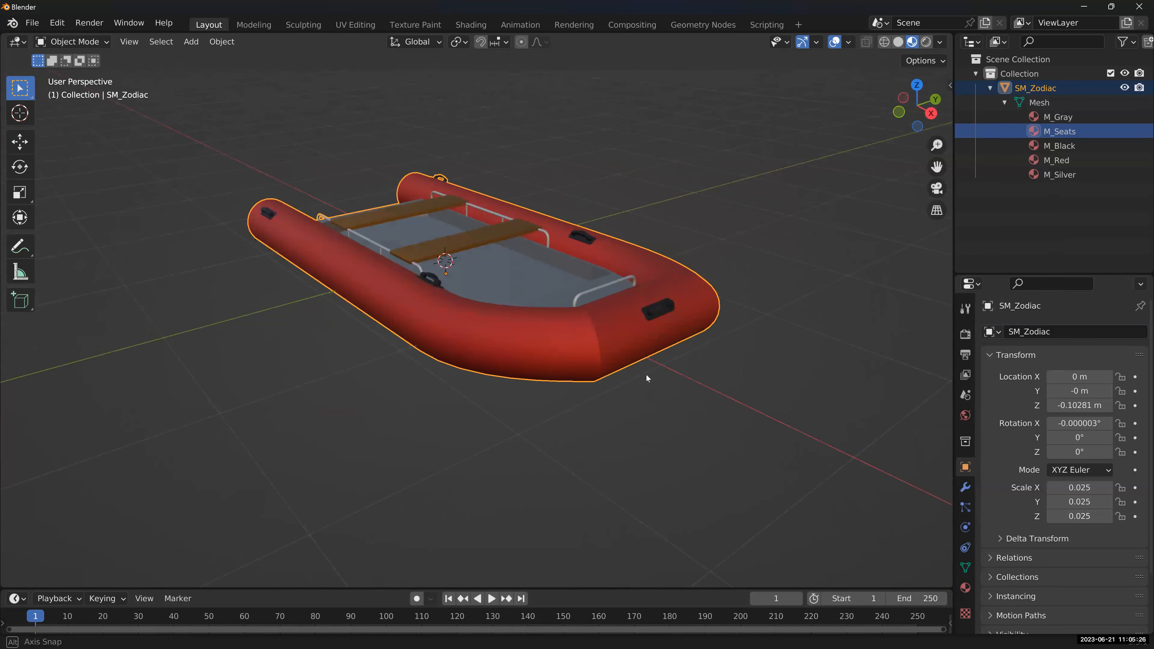
middle_click_drag(555, 349, 677, 363)
scroll(677, 363, "down", 4)
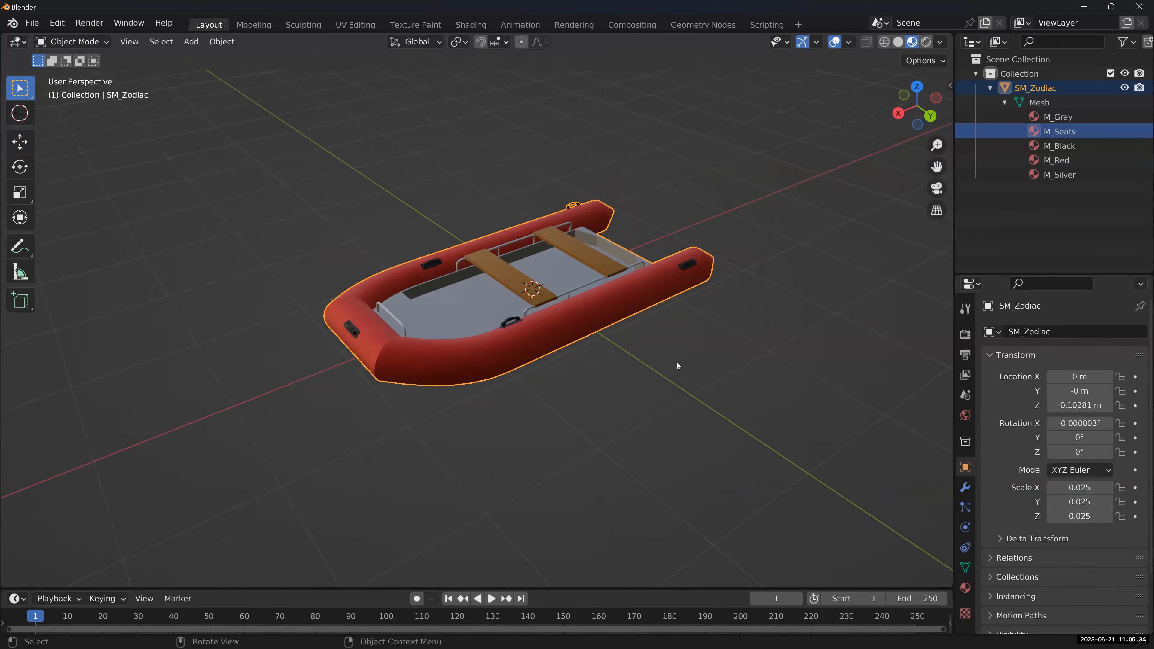
scroll(678, 363, "up", 3)
middle_click_drag(679, 236, 664, 239)
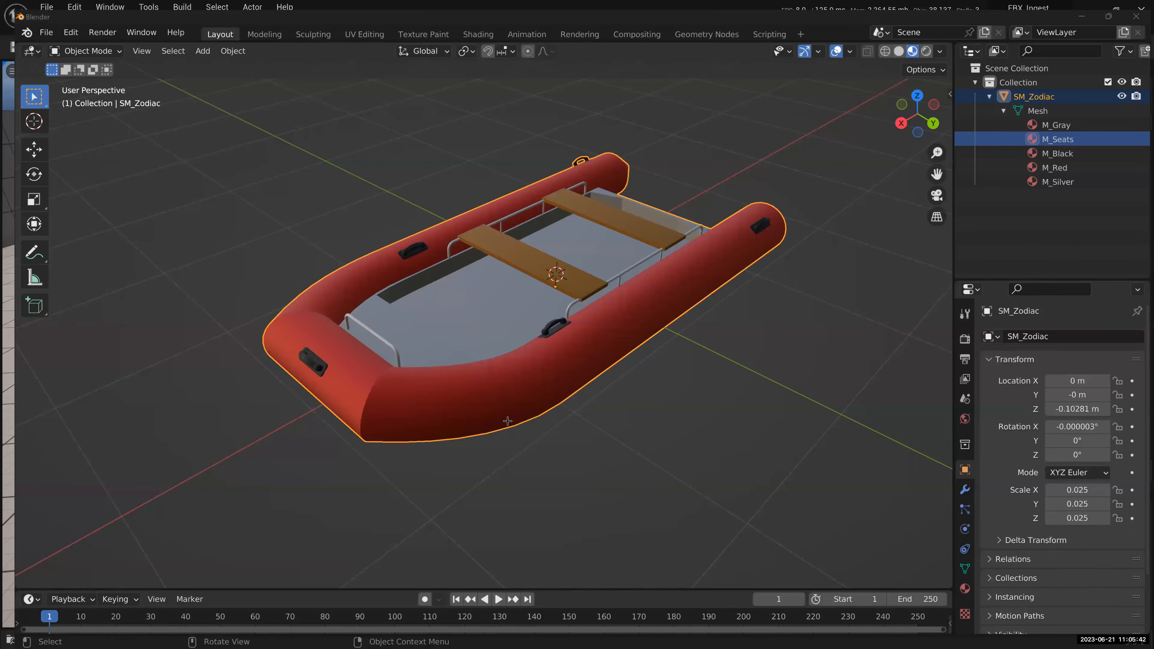
- Switch to the FBX_Ingest project in Unreal Editor and display the root Content folder, checking its FBX subfolder
key("alt+Tab")
scroll(509, 407, "up", 2)
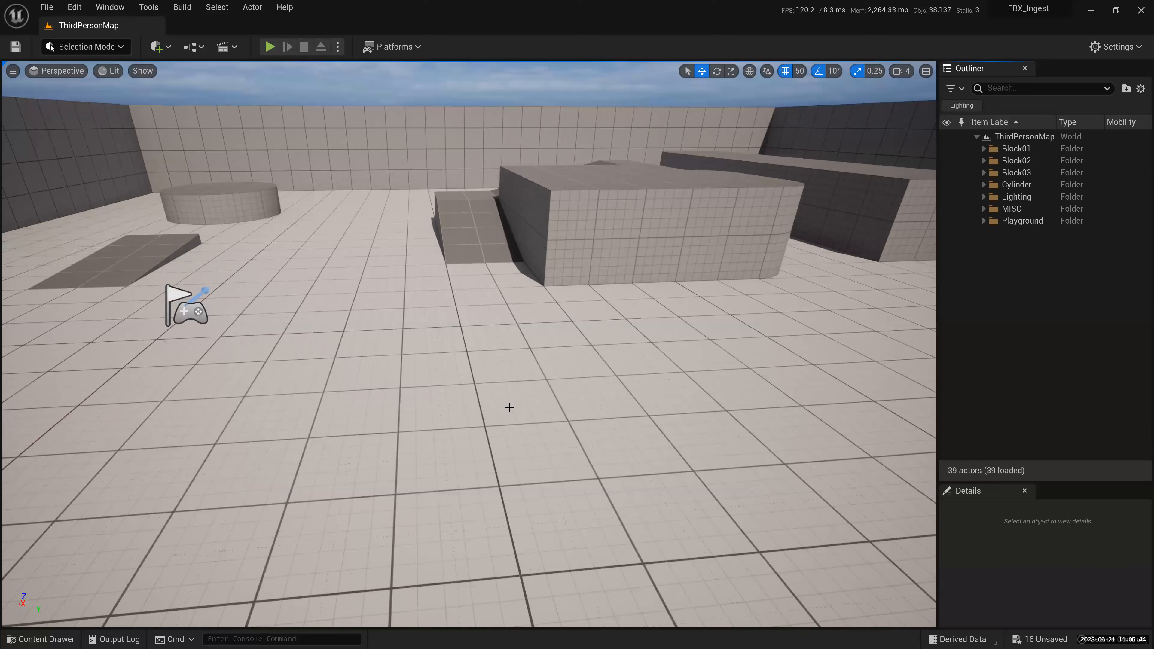
scroll(509, 407, "up", 2)
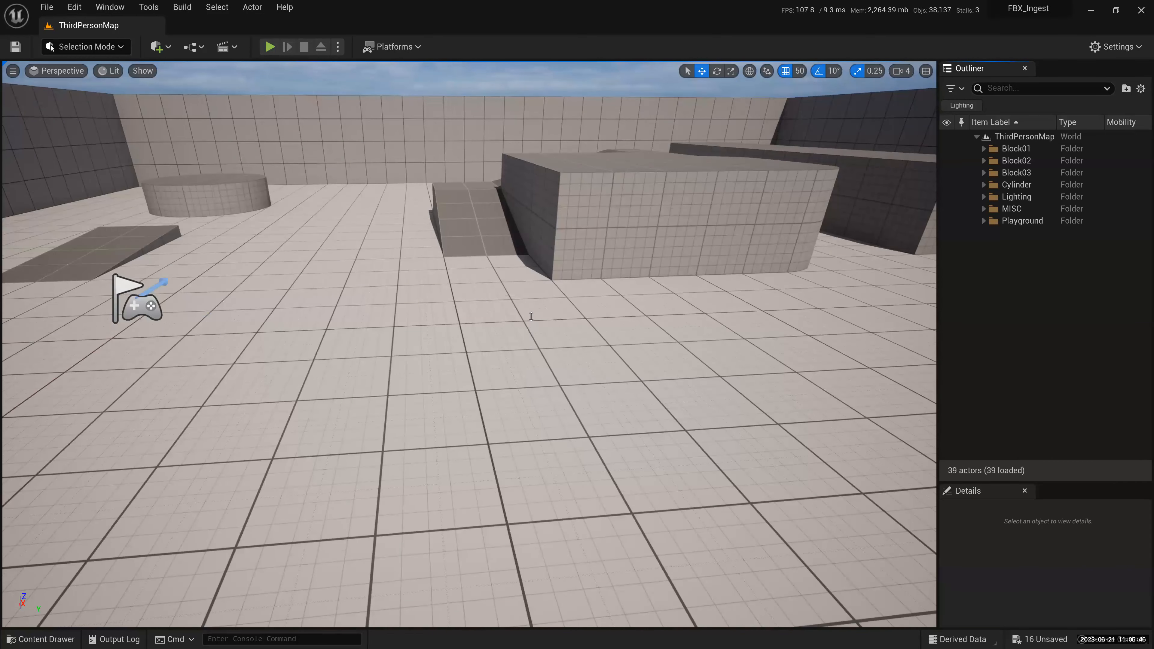
key("ctrl+space")
left_click(51, 387)
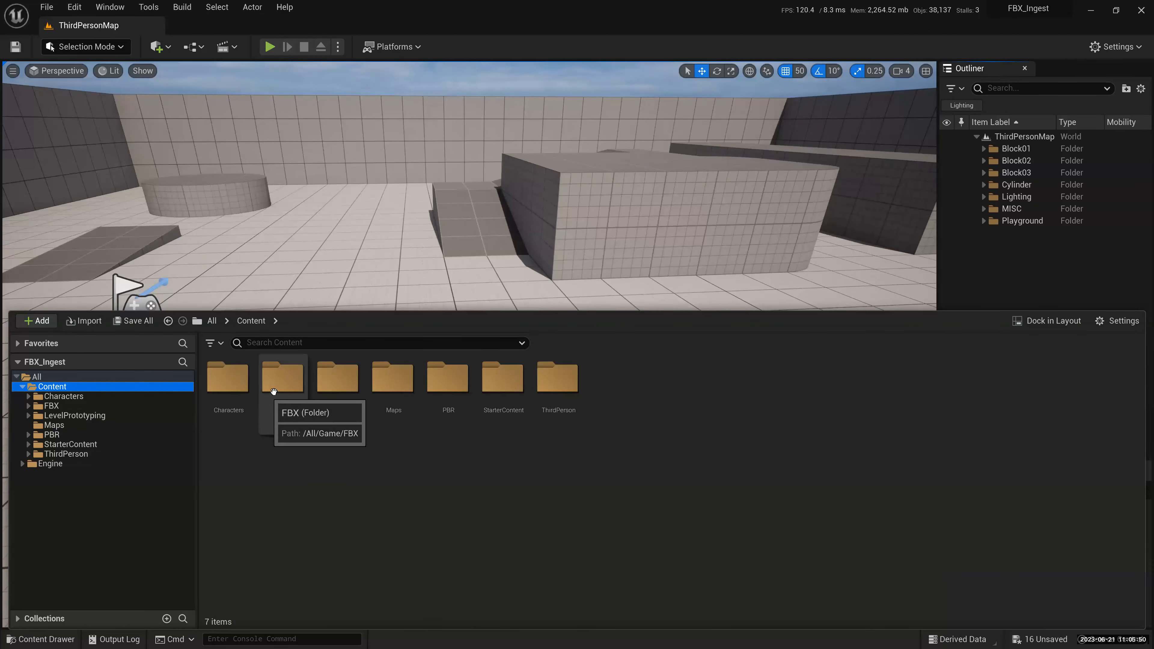
double_click(282, 377)
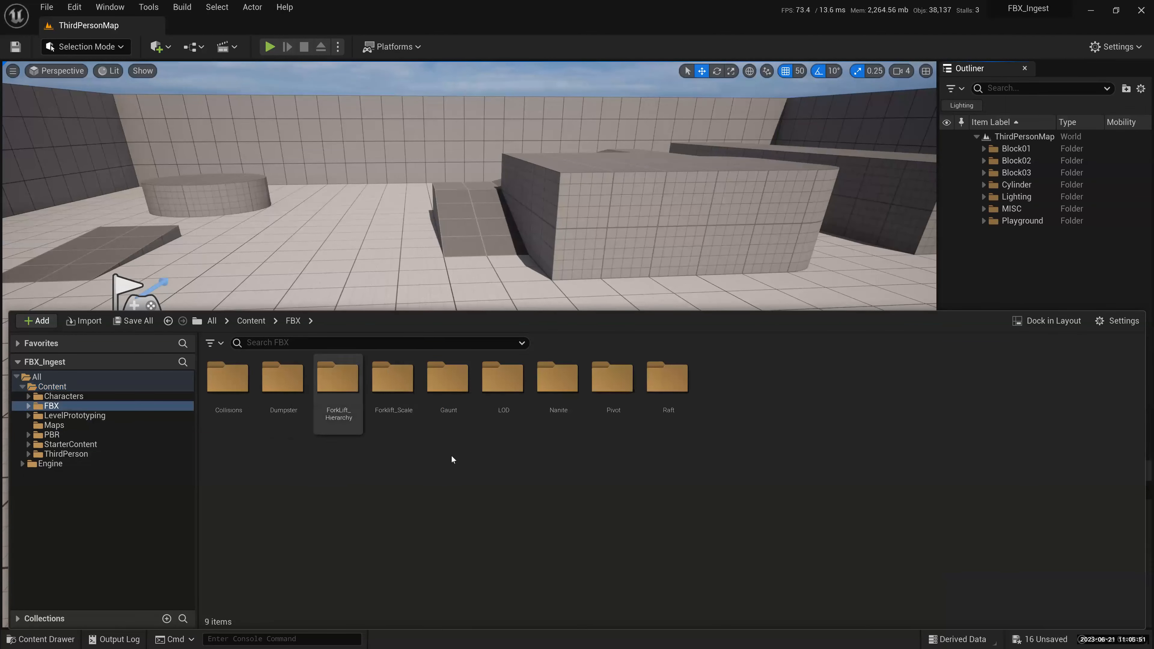
left_click(251, 321)
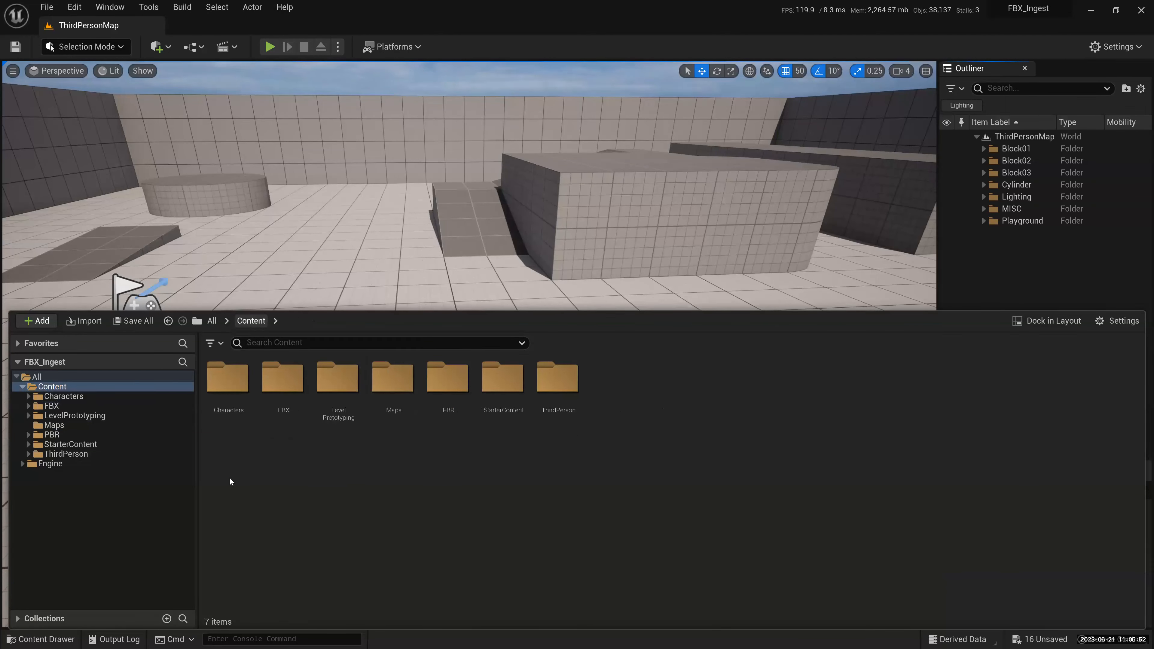
- Create a new folder in Content, naming it with the prefix FBX_ followed by the person's name
right_click(638, 385)
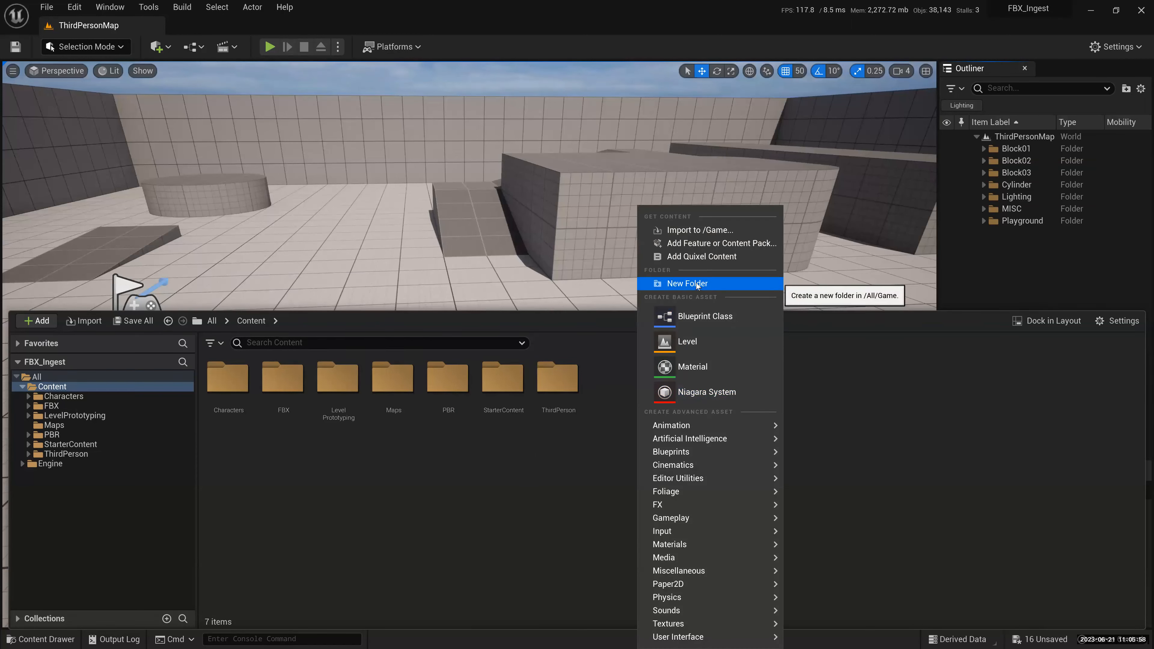
left_click(498, 494)
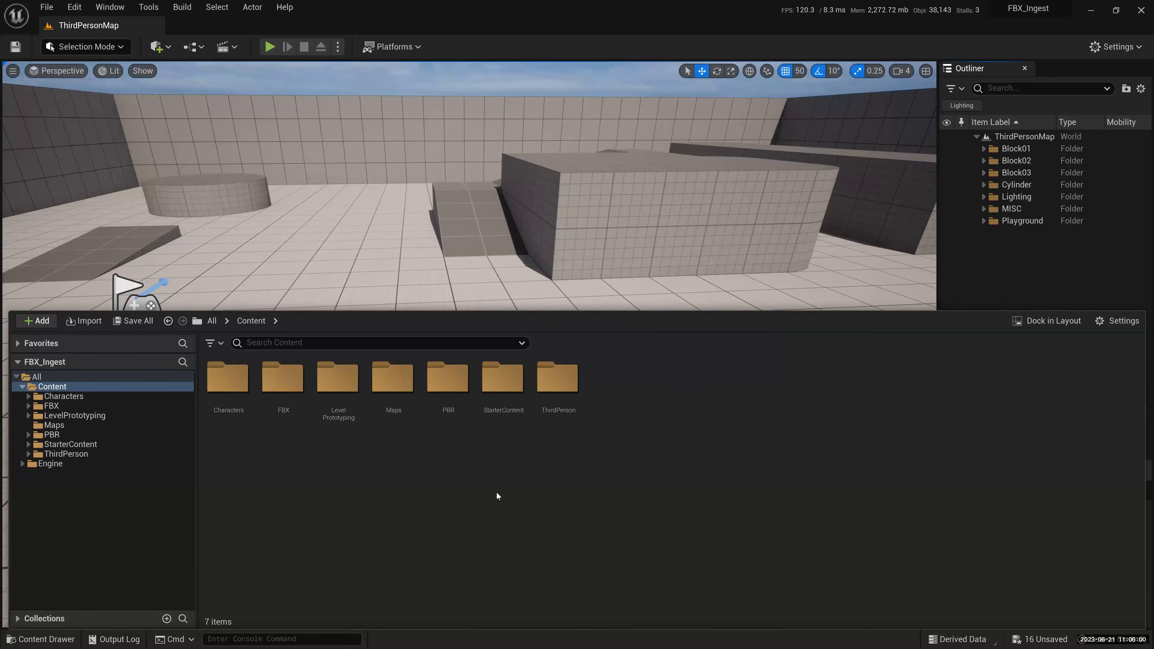
key("ctrl+shift+n")
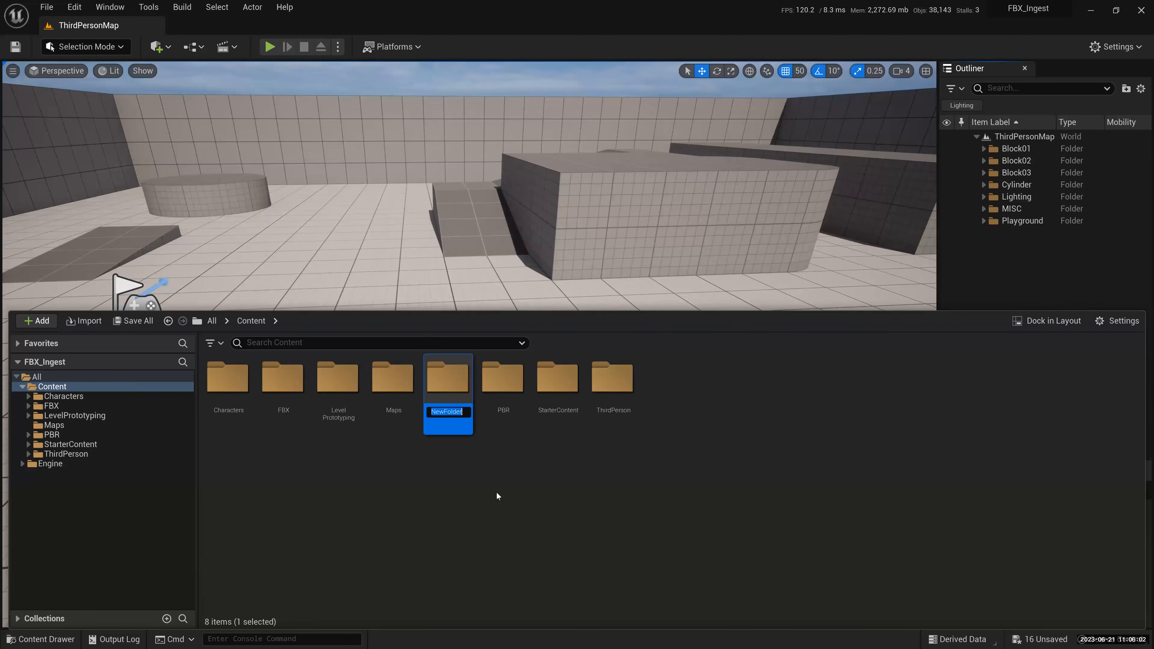
type("FBX")
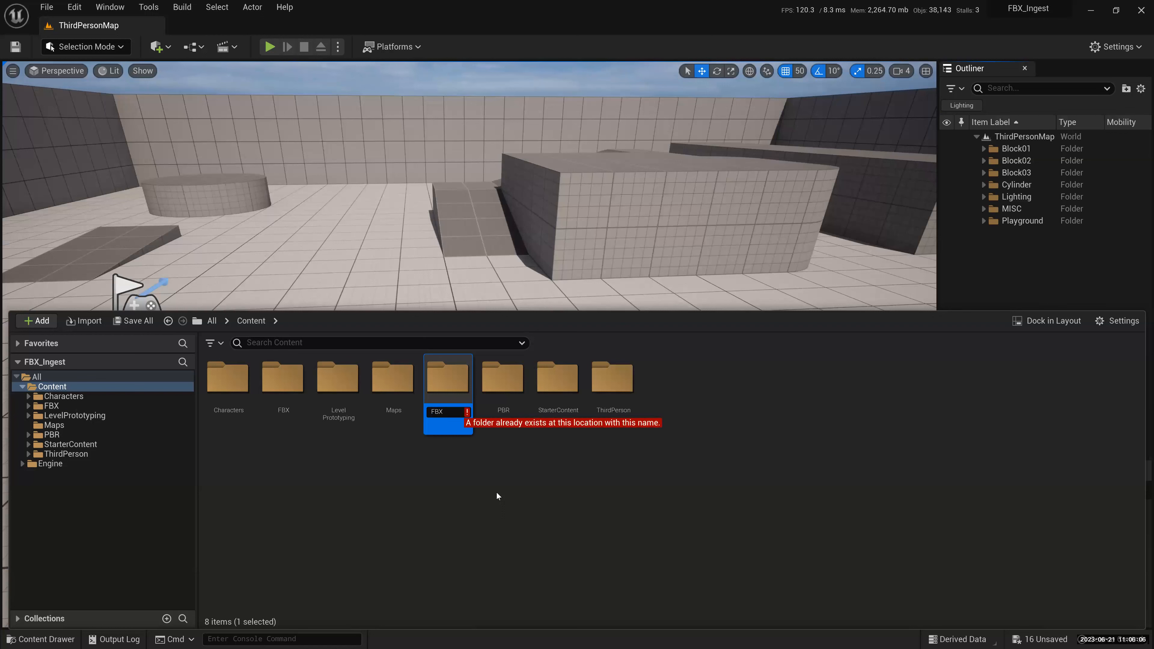
type("_Hussin")
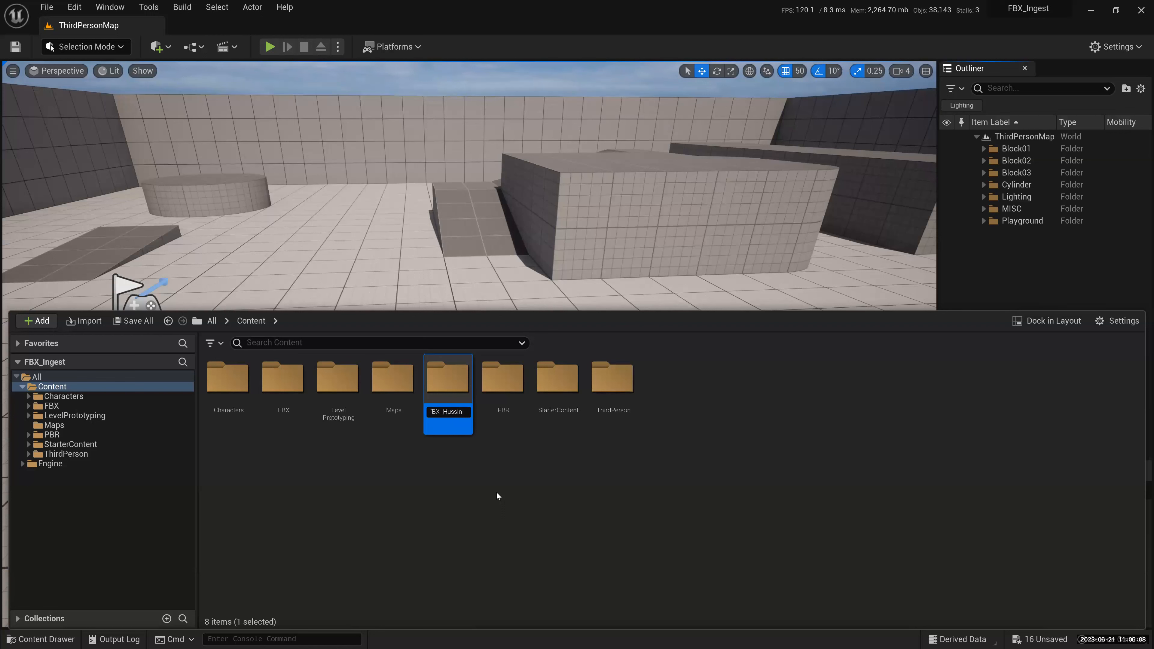
key("Return")
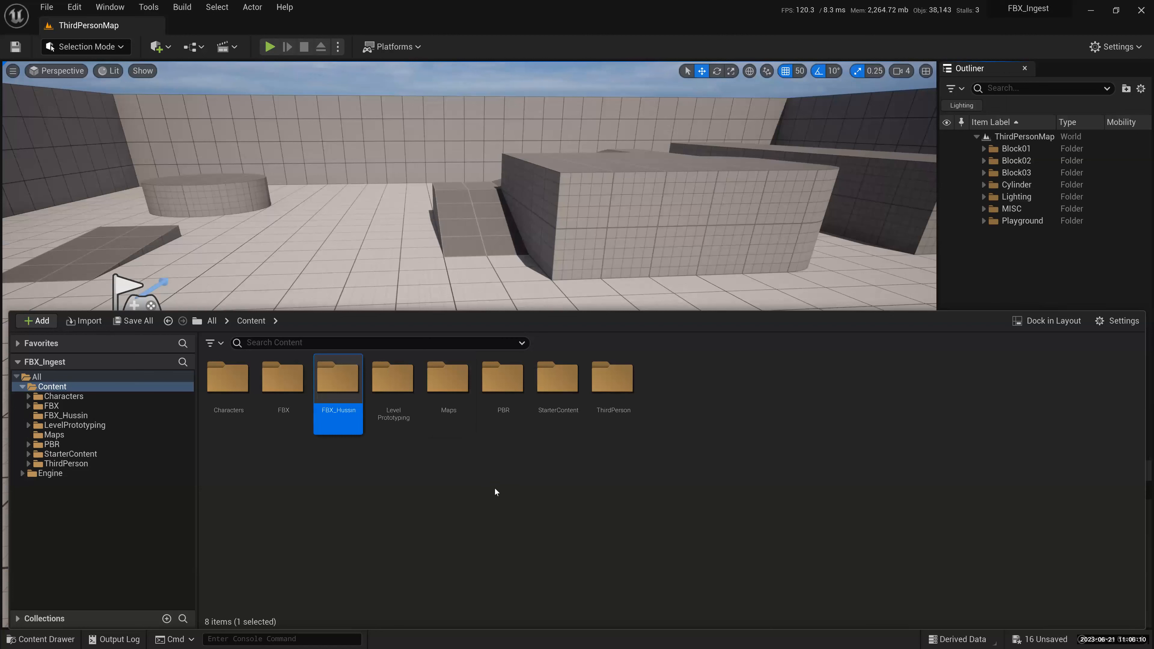
- Check the Content folders with the screen magnifier at 150% and open the newly created folder
left_click_drag(409, 316, 409, 366)
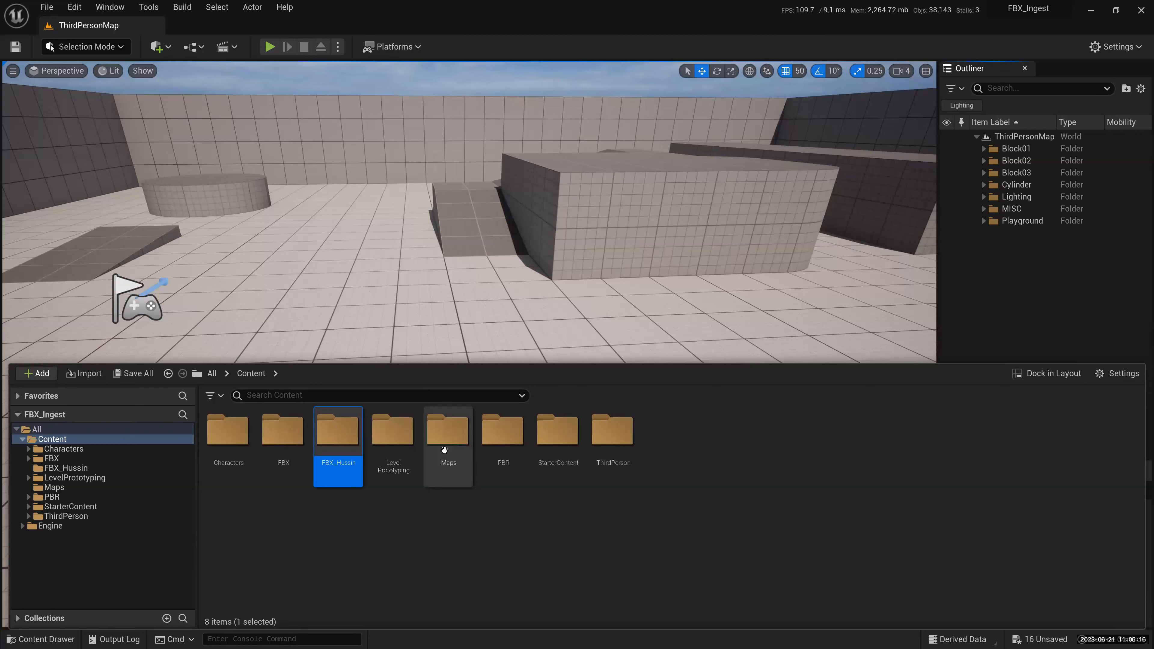
left_click(446, 466)
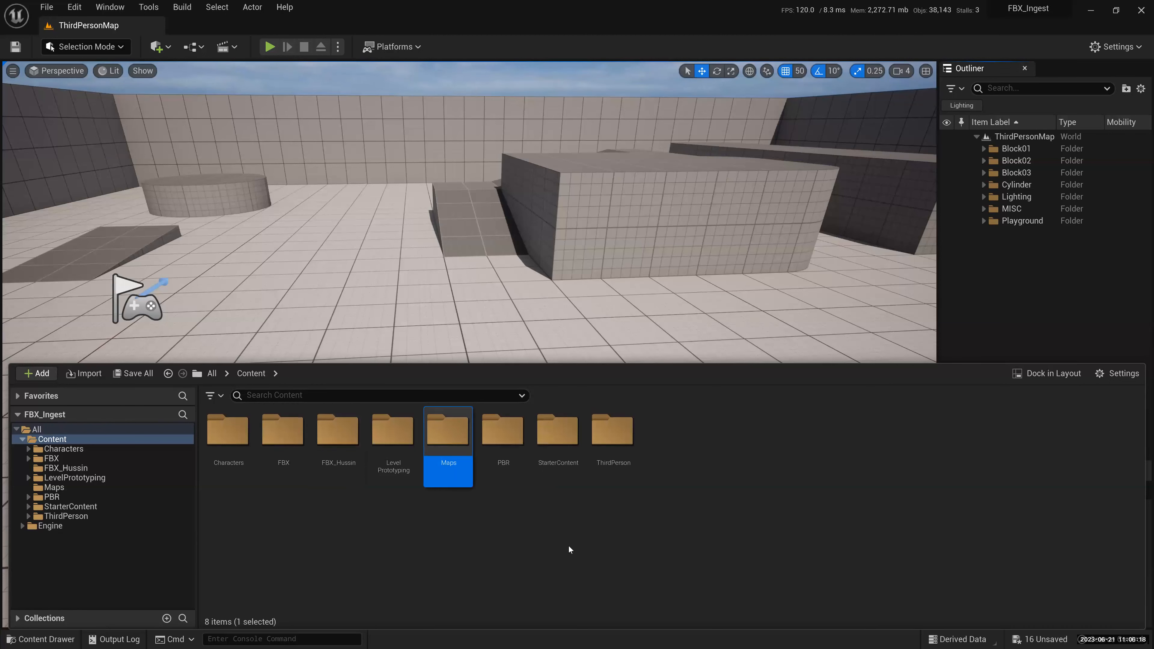
key("super+plus")
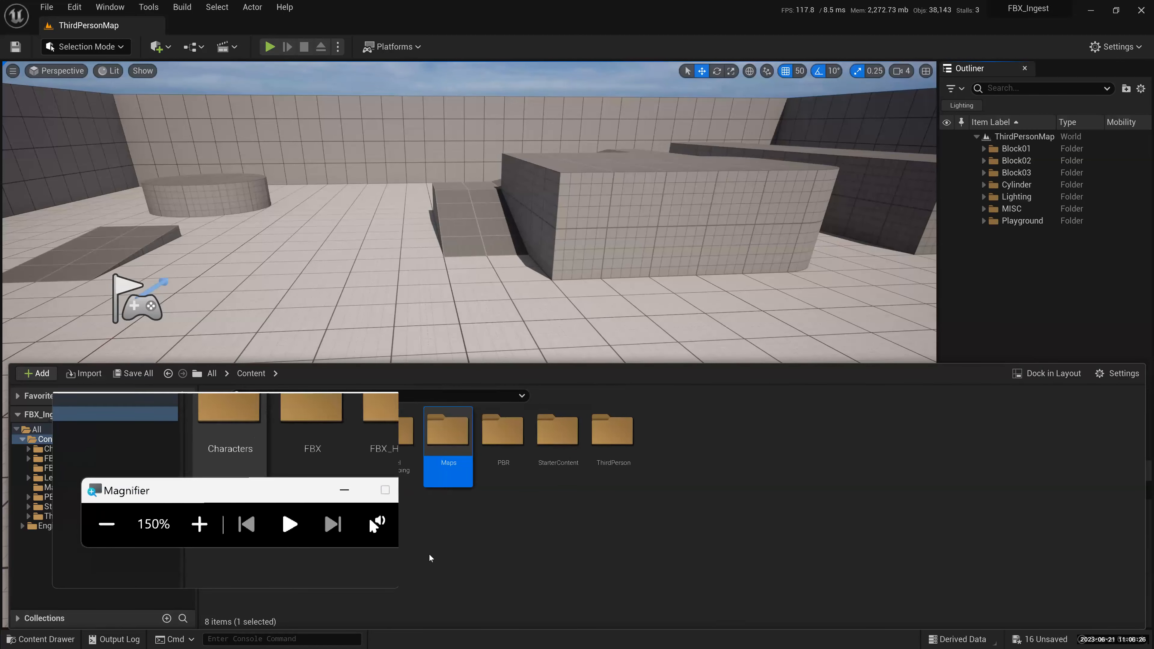
left_click_drag(226, 490, 295, 116)
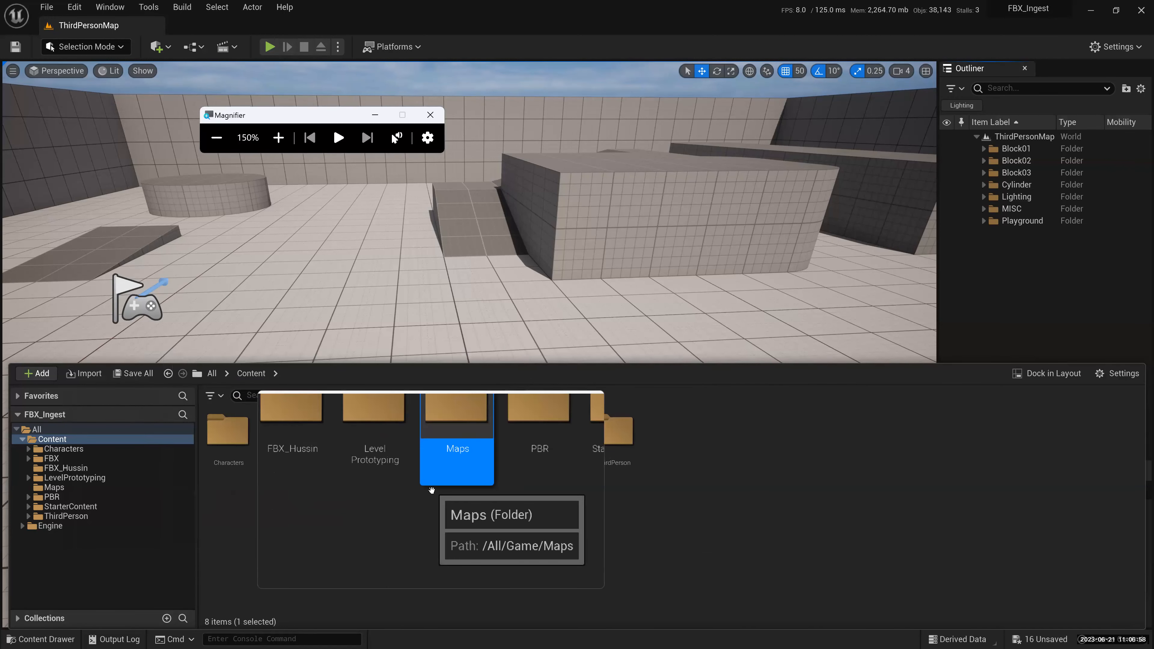
key("super+Escape")
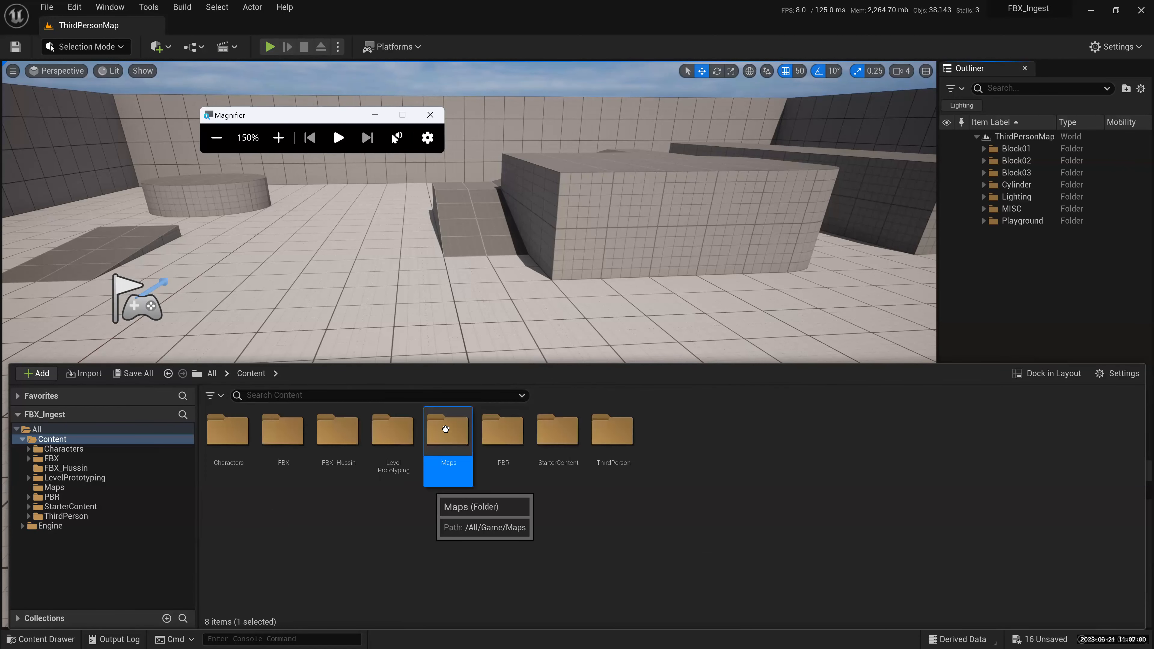
double_click(344, 433)
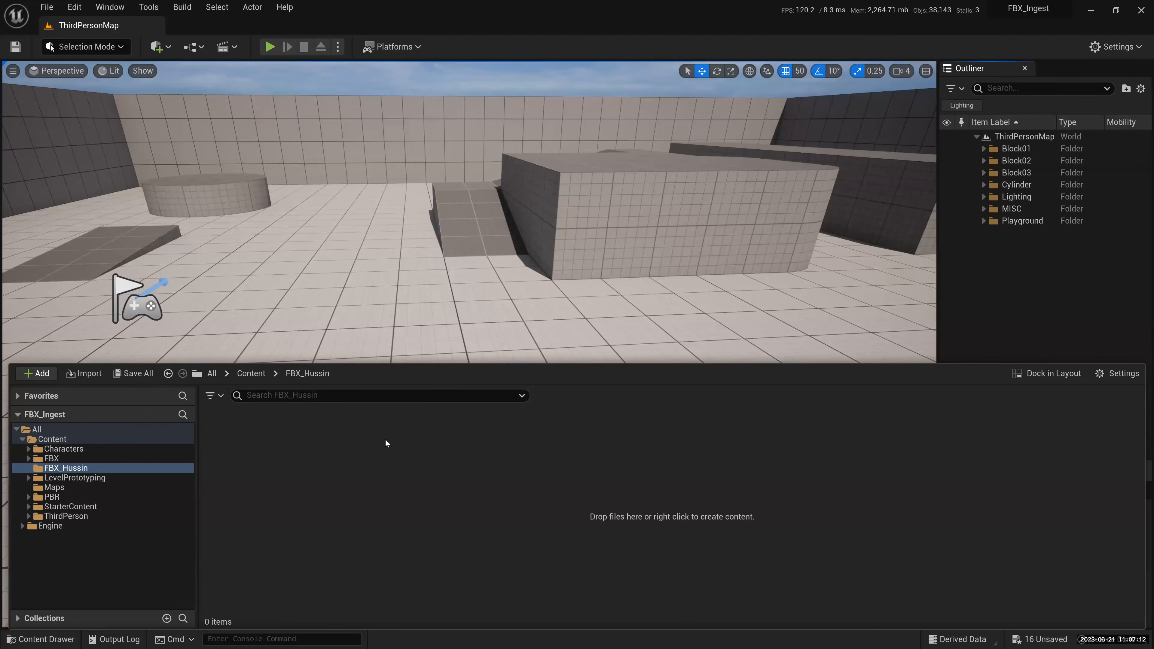
left_click(46, 7)
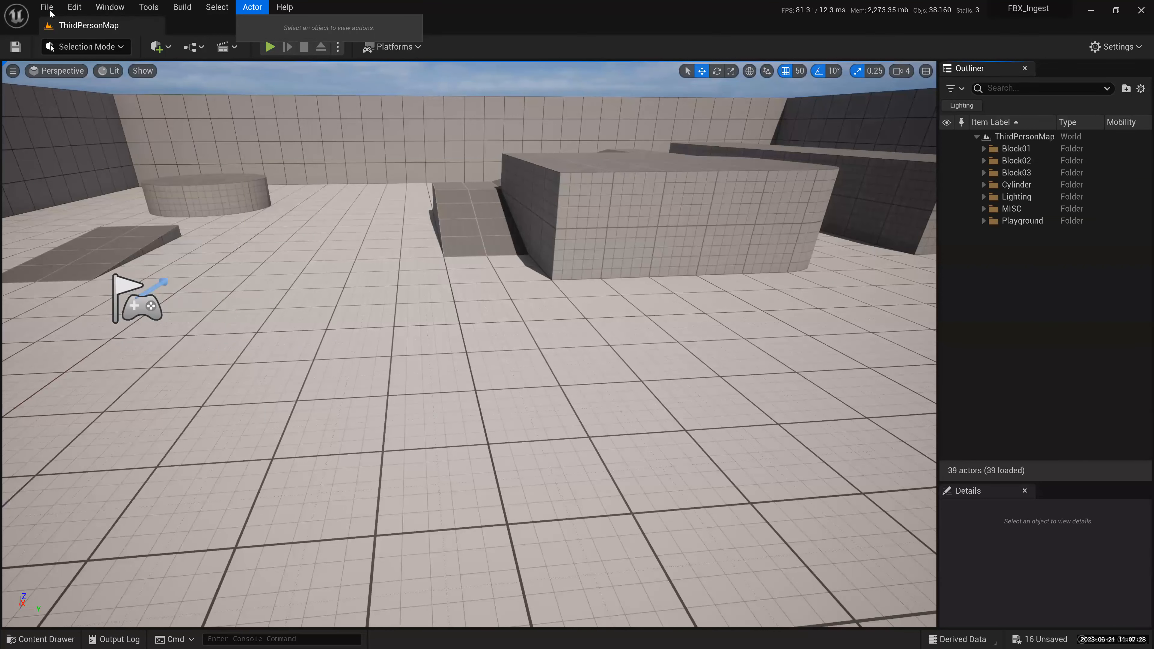
mouse_move(48, 7)
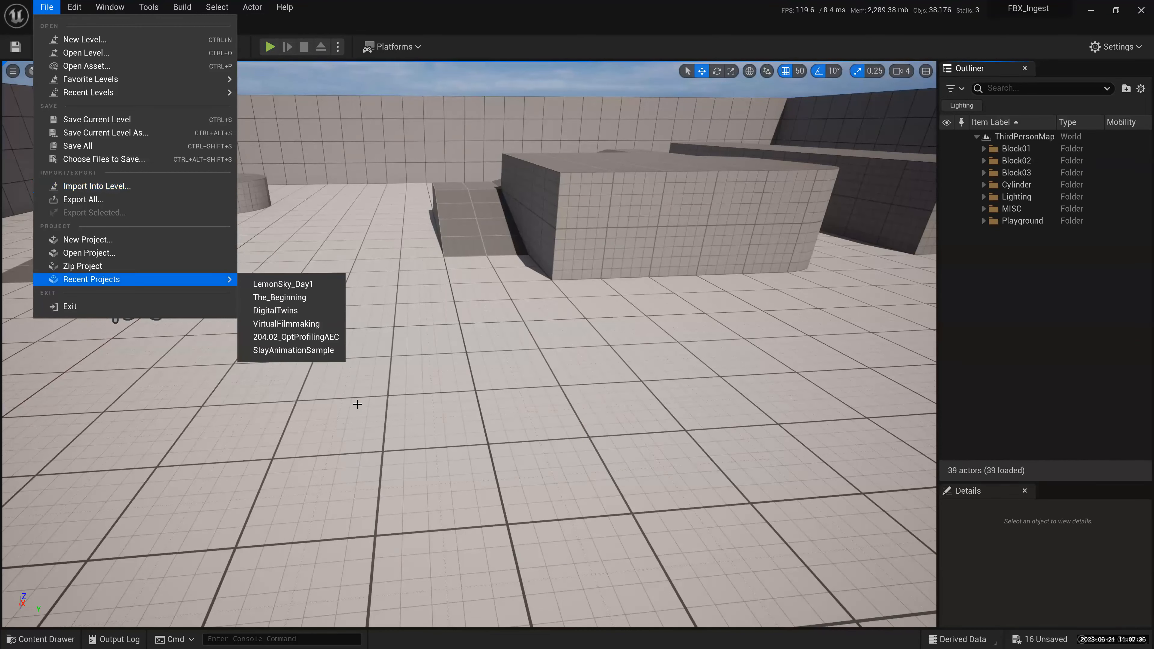
key("BackSpace")
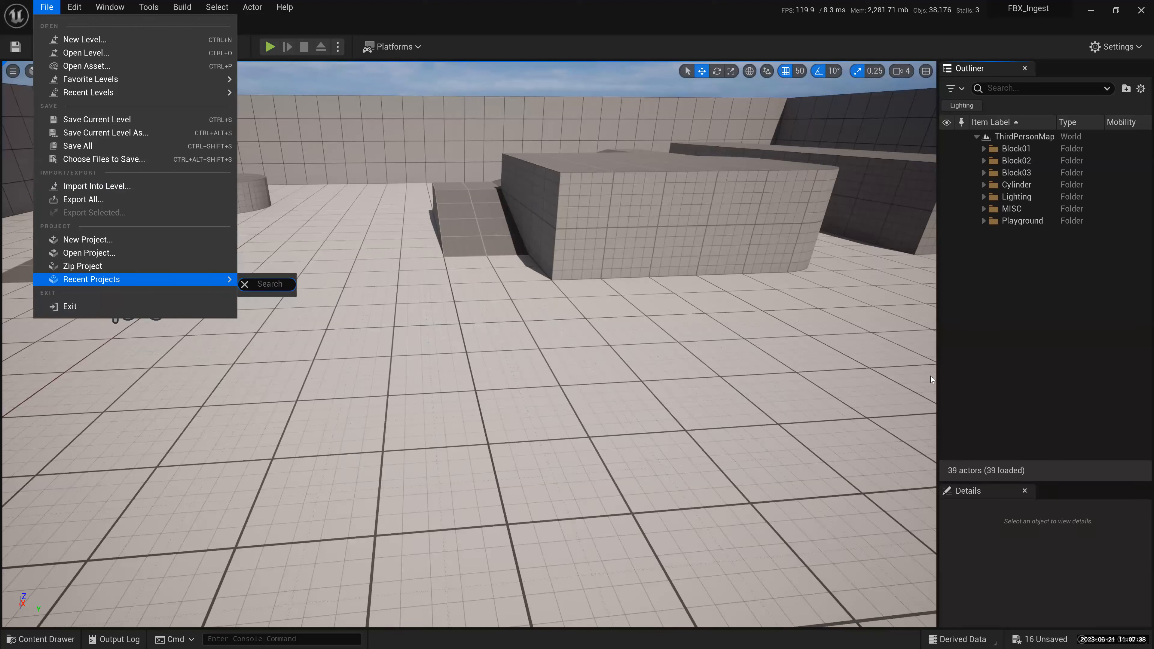
left_click(34, 498)
left_click(30, 472)
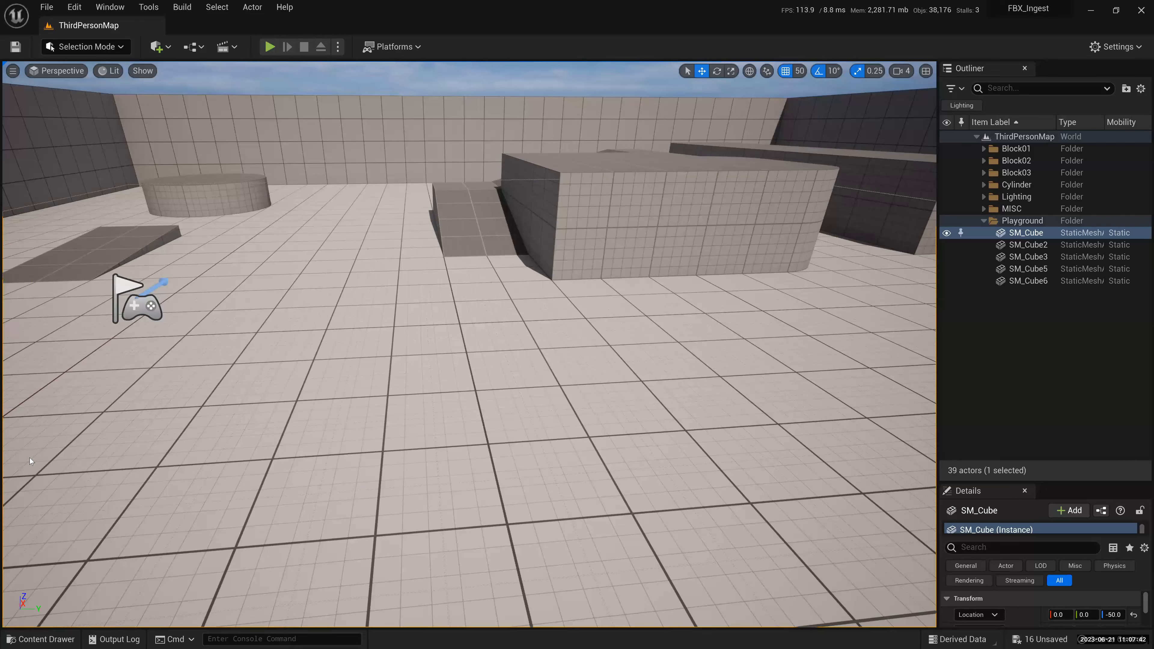
- Dock the Content Browser below the viewport and look through the Miscellaneous asset types that can be added to the new folder
key("ctrl+space")
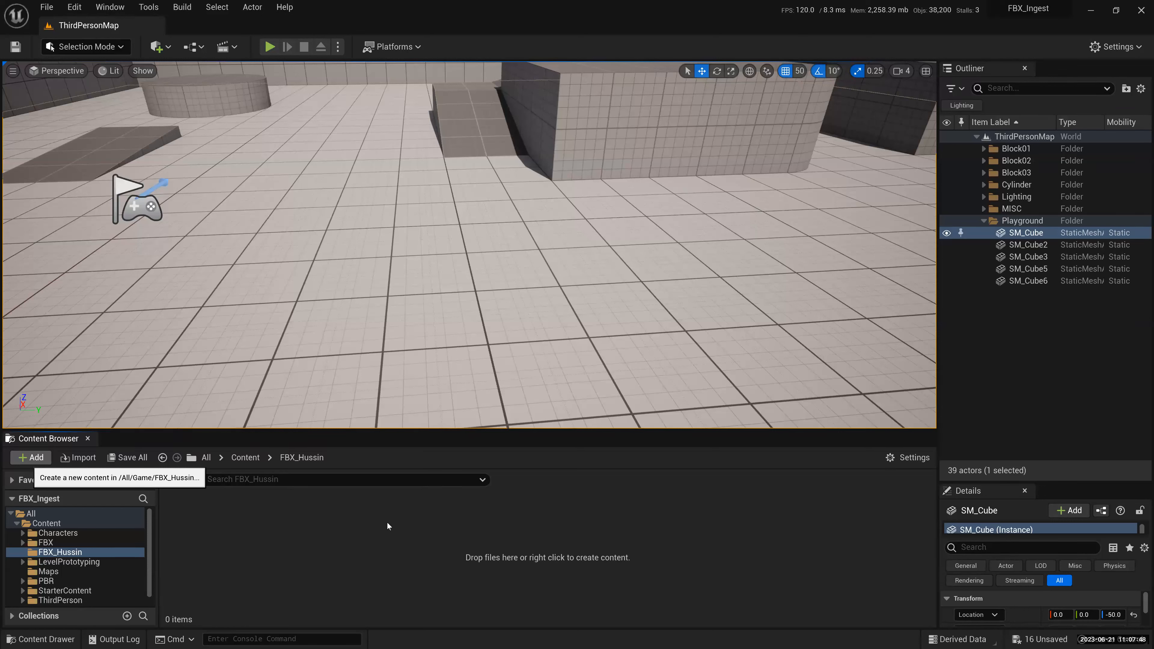
key("Return")
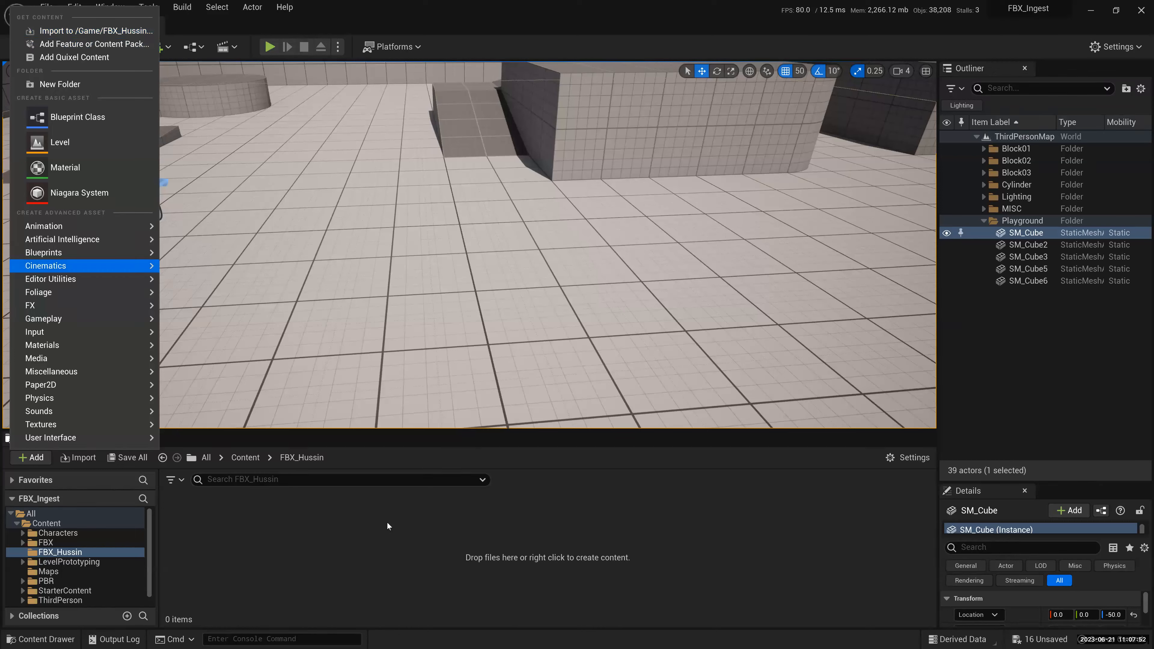
mouse_move(91, 371)
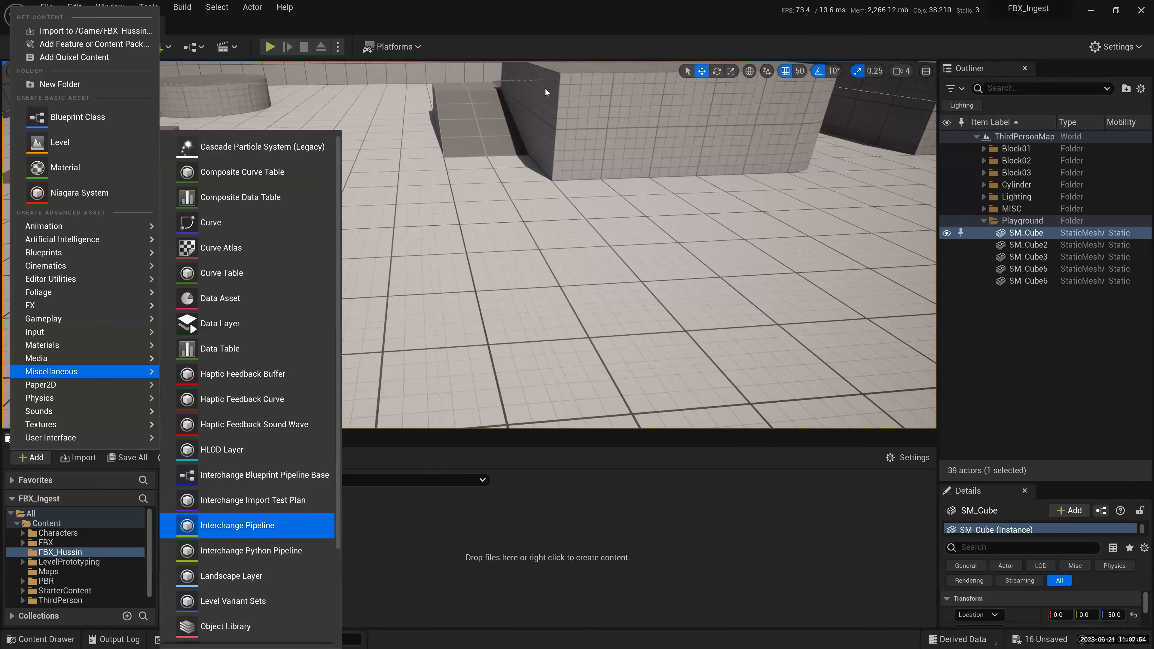
- Try to add Zodiac_MultiMats_HK from the FBX assets folder to the new content folder
key("alt+Tab")
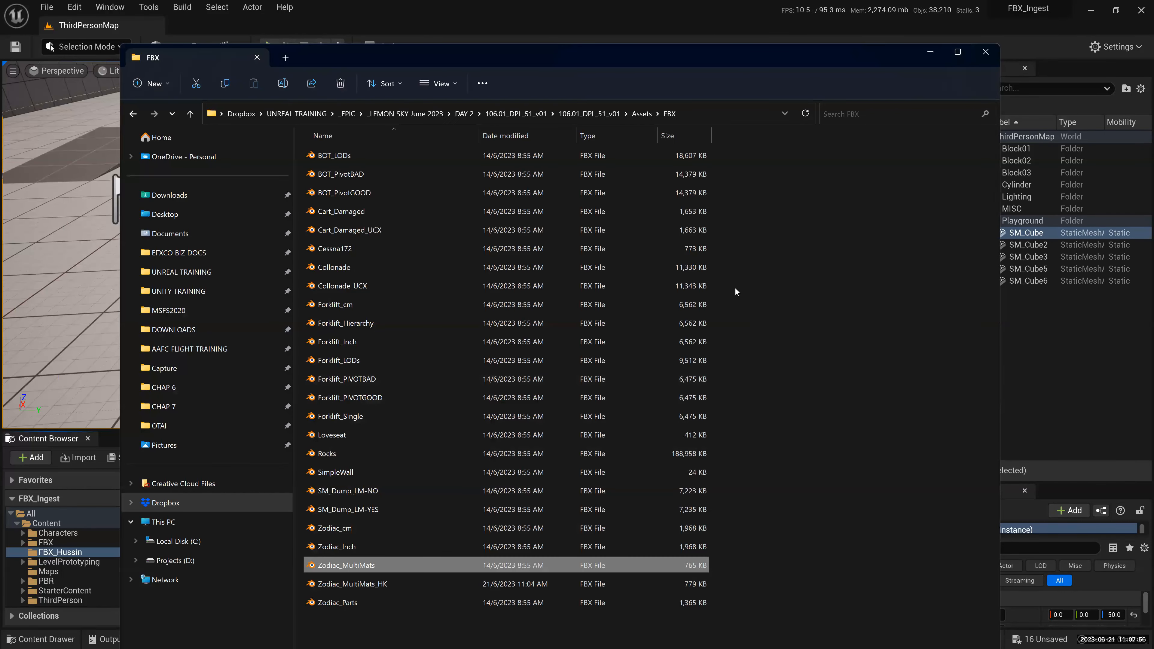
left_click_drag(641, 44, 887, 0)
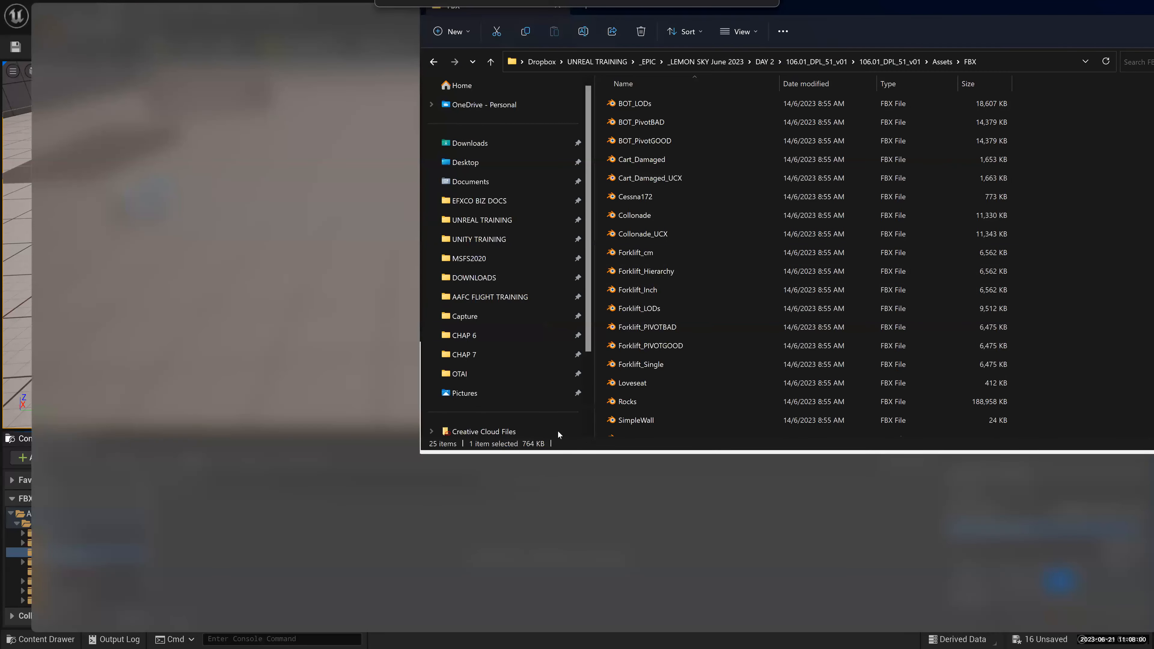
key("Down")
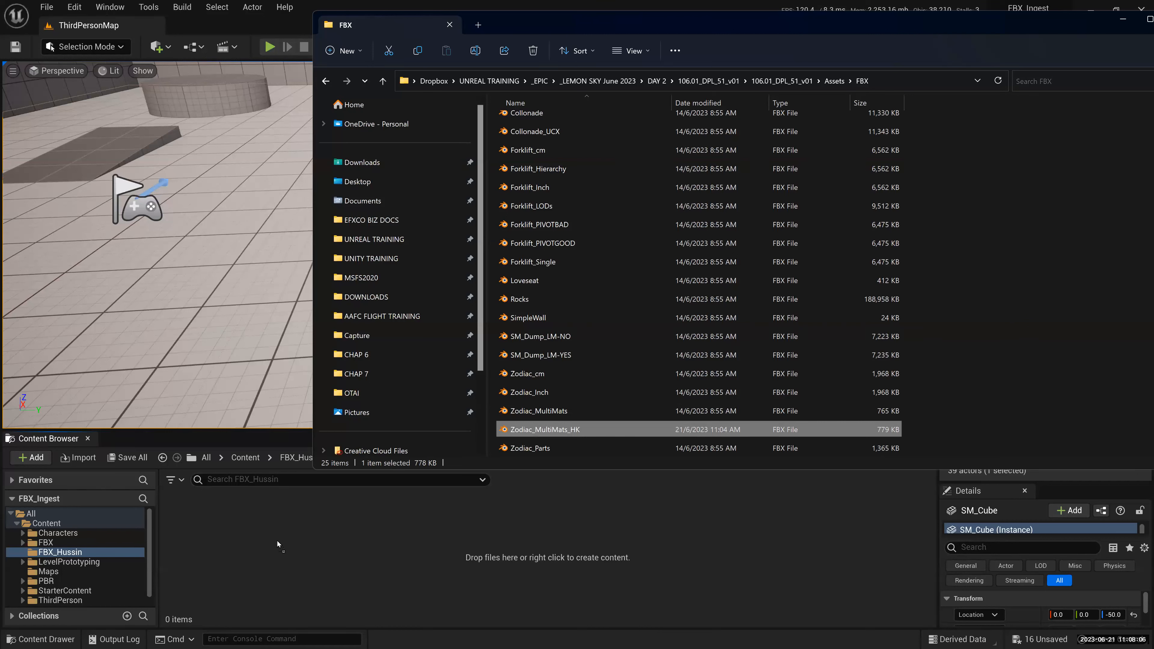
left_click_drag(557, 437, 402, 537)
left_click_drag(816, 23, 660, 89)
key("alt+Tab")
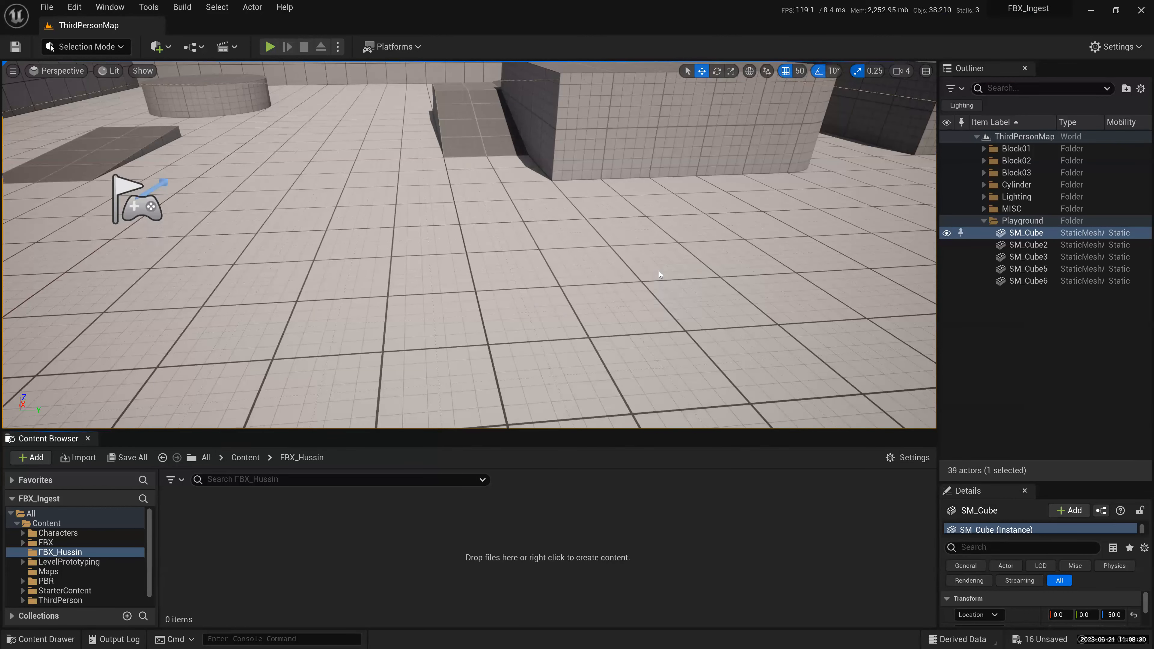
key("alt+Tab")
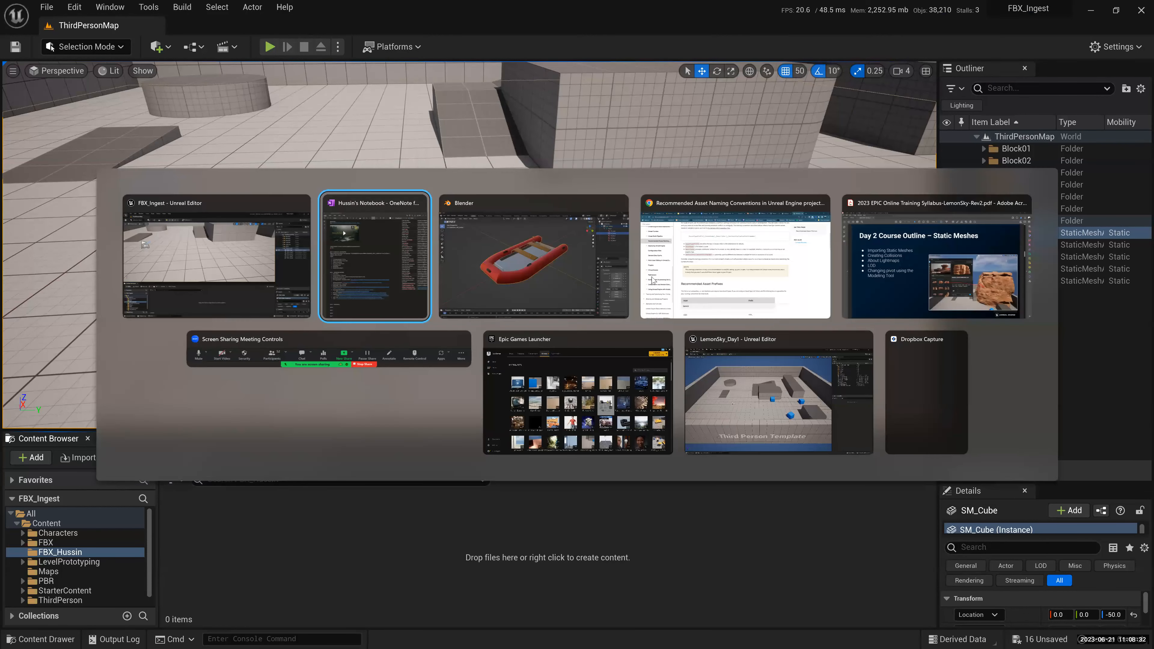
key("alt+Tab")
key("alt+Tab")
key("alt+Tab")
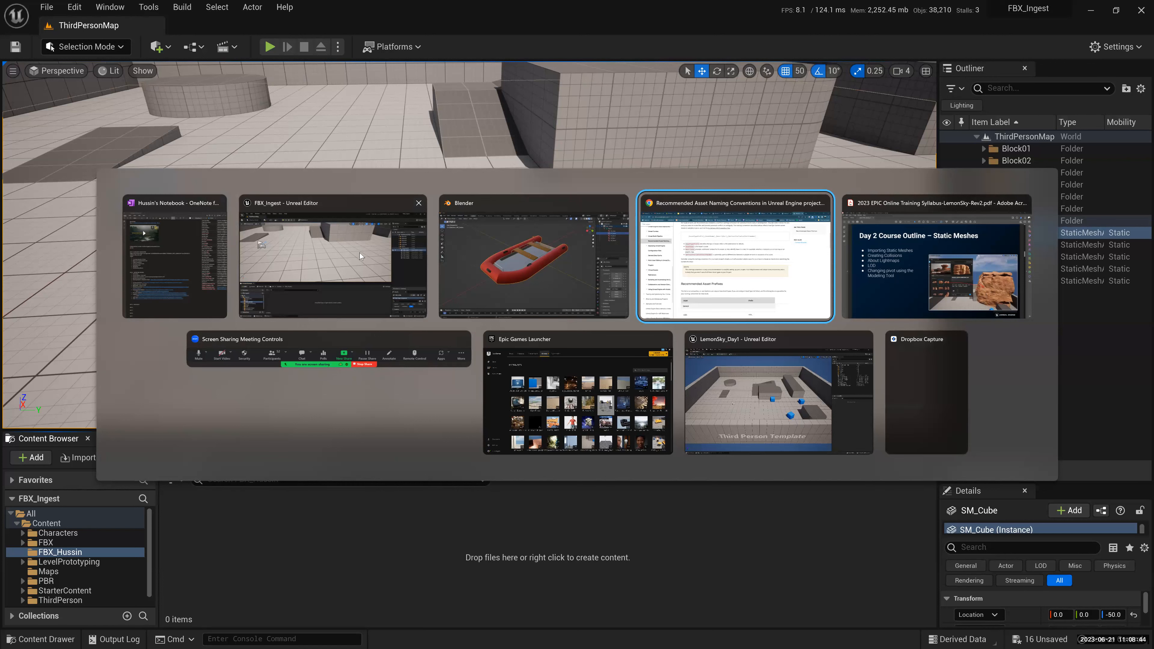
left_click(481, 520)
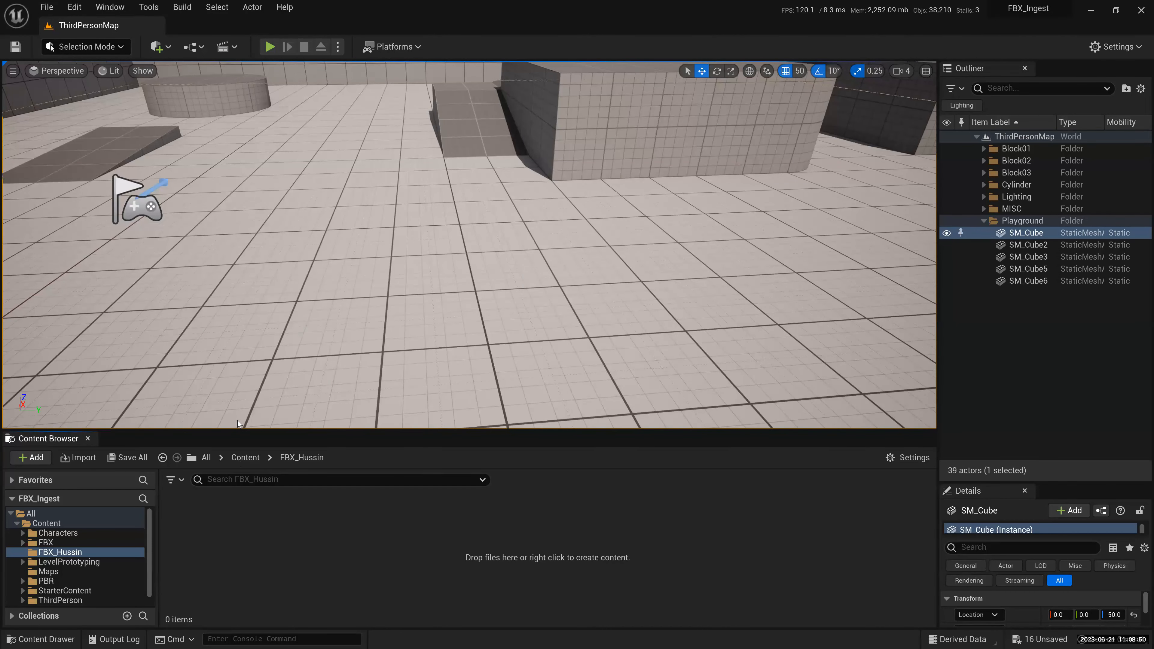
- Switch to File Explorer and open the FBX folder inside the DAY 2 training assets (106.01_DPL_51_v01, Assets)
key("alt+Tab")
double_click(437, 210)
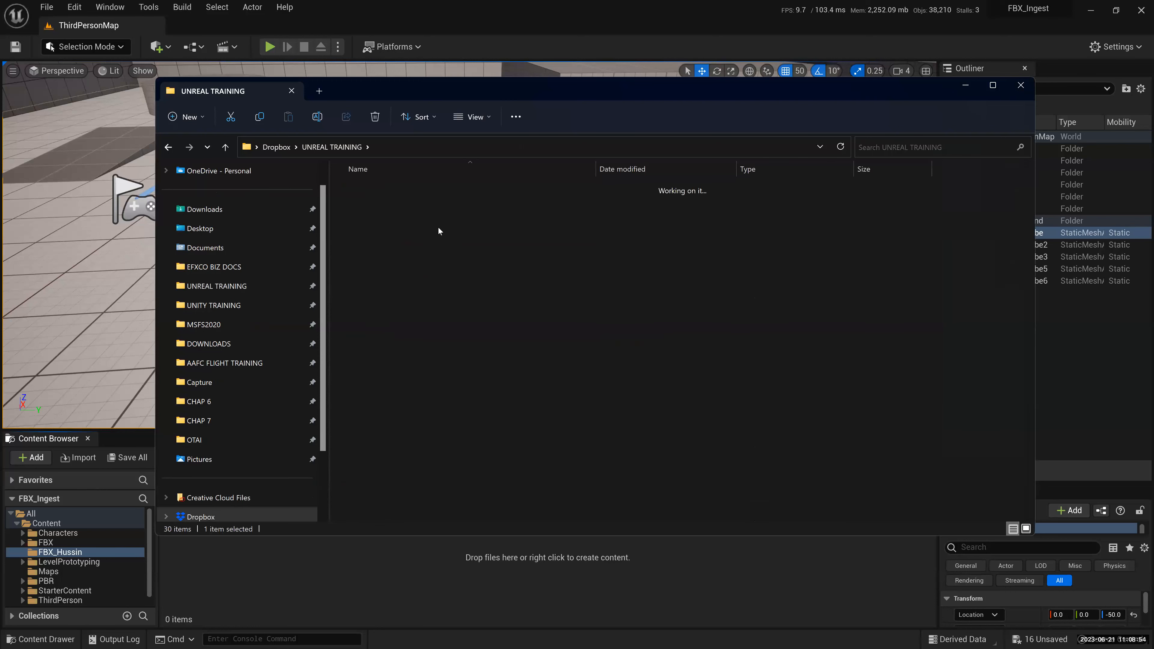
double_click(438, 227)
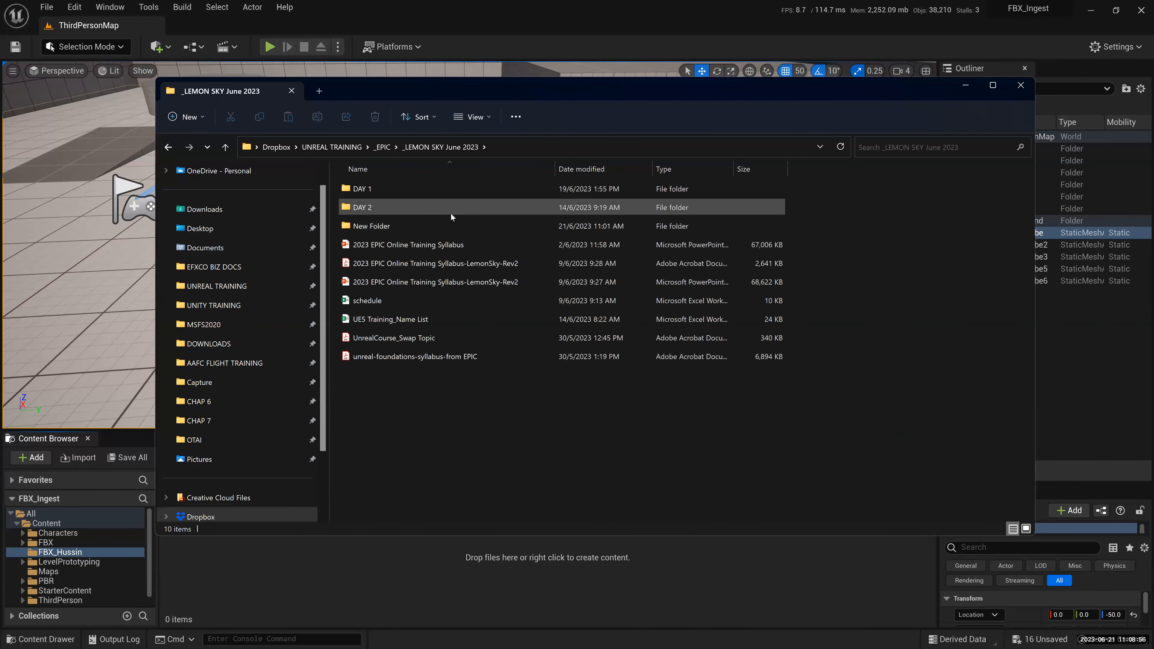
key("Return")
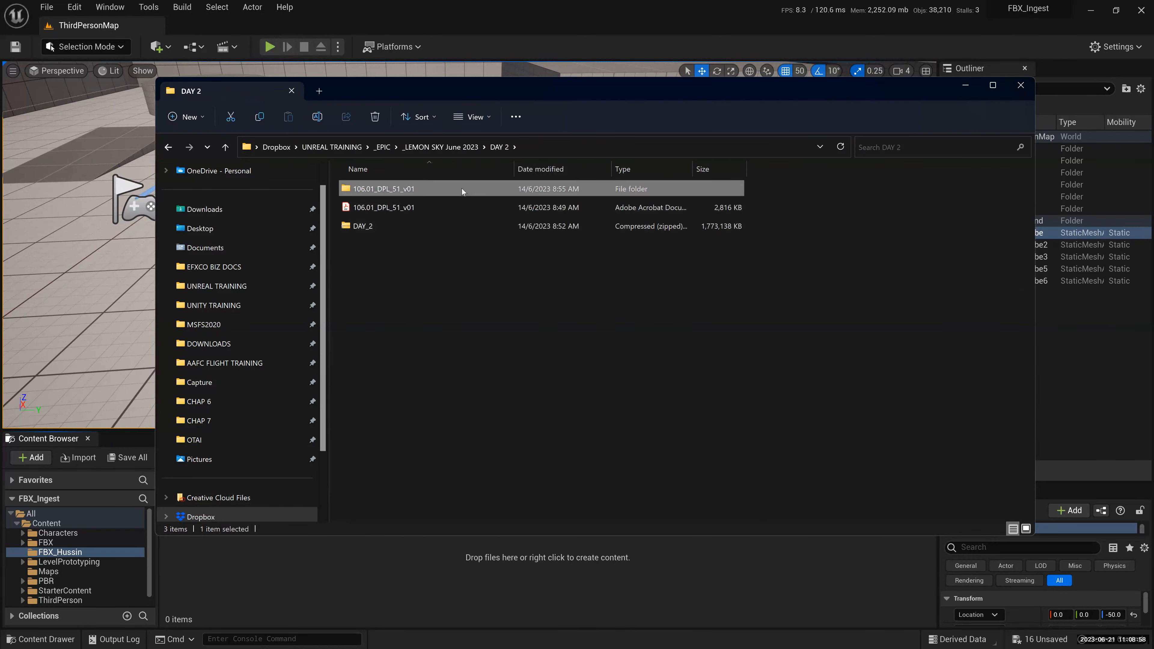
double_click(462, 189)
double_click(468, 191)
double_click(456, 190)
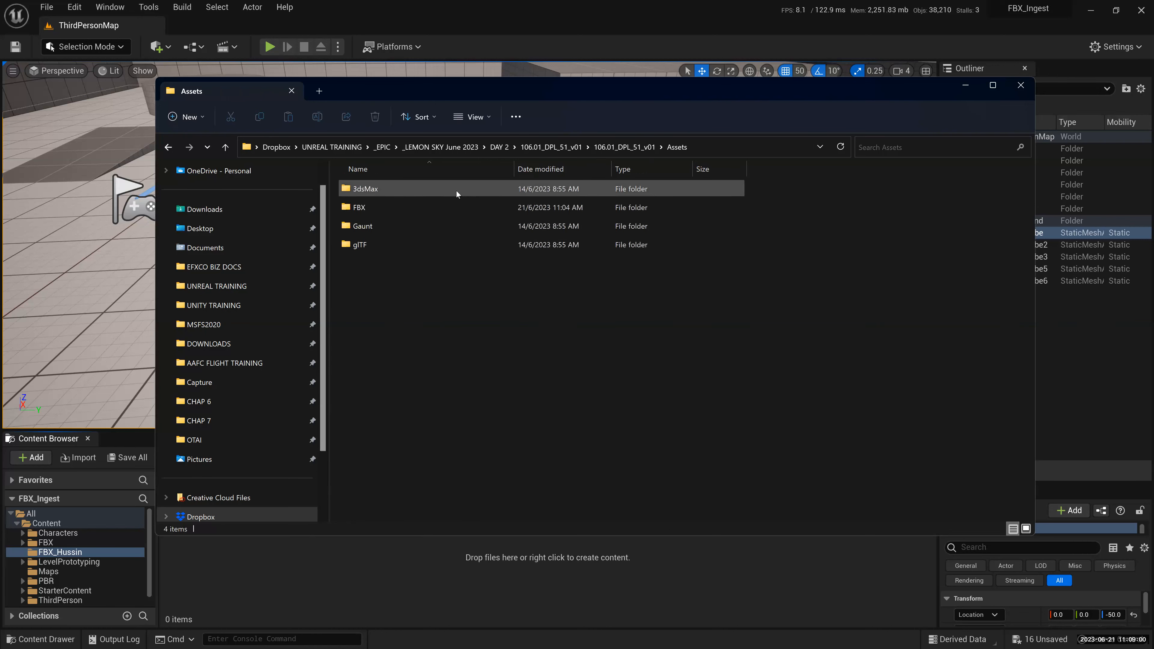
double_click(444, 209)
- Bring Zodiac_MultiMats_HK from the FBX folder into the new Unreal content folder and minimize the file window to reveal the import options
left_click_drag(605, 84, 670, 49)
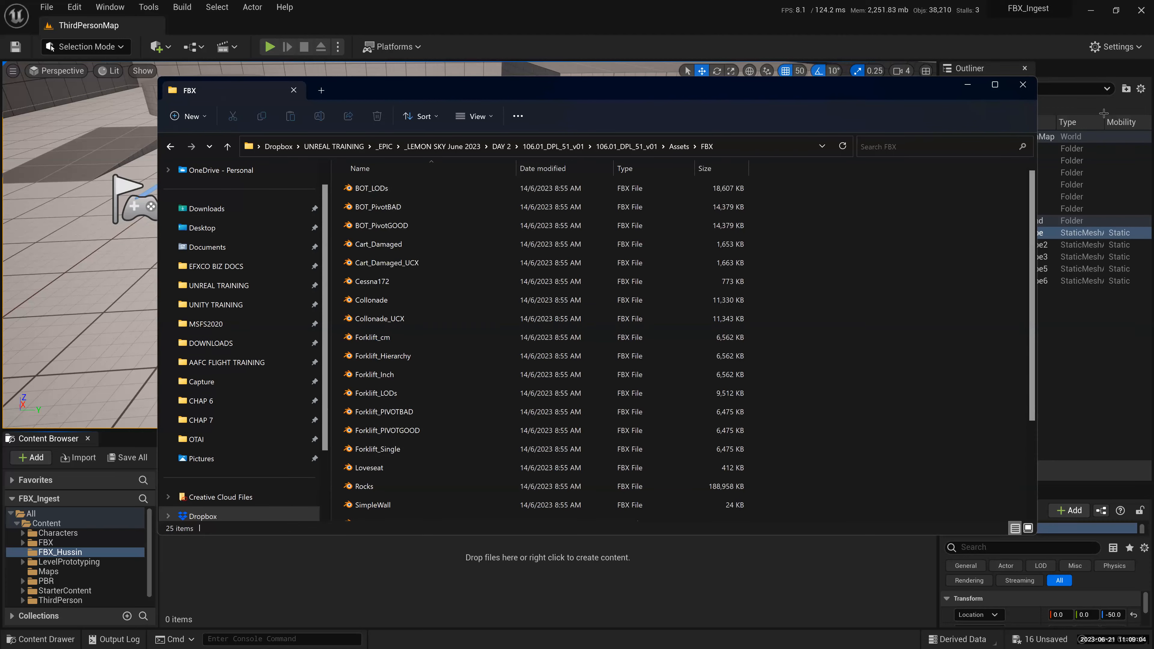
left_click_drag(1099, 130, 876, 123)
left_click_drag(627, 64, 723, 55)
scroll(568, 341, "down", 3)
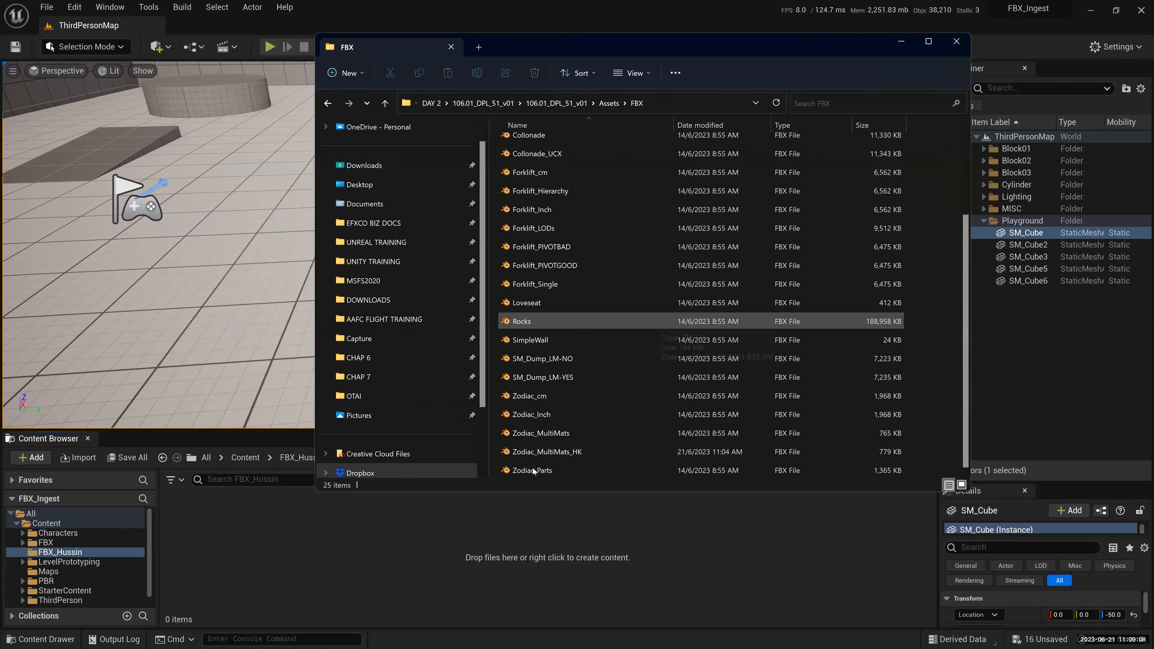
left_click(532, 453)
left_click_drag(532, 454, 321, 541)
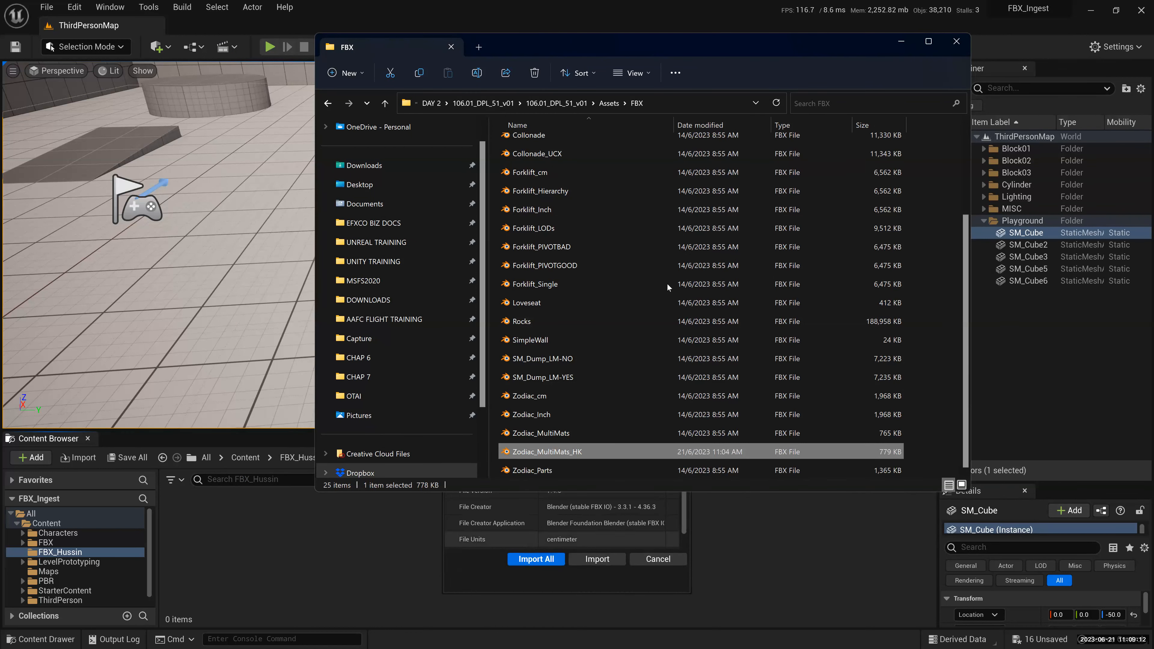
left_click(902, 41)
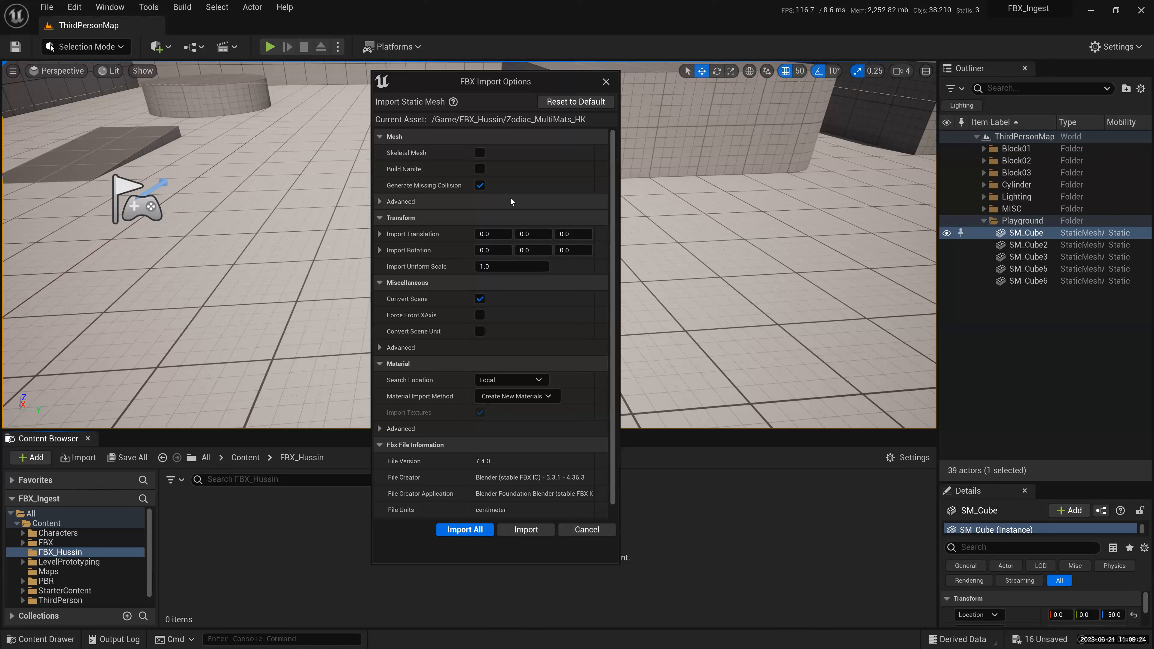
- Review the FBX import options at 150% magnification, choose Create New Materials as the material import method, and import all
key("super+plus")
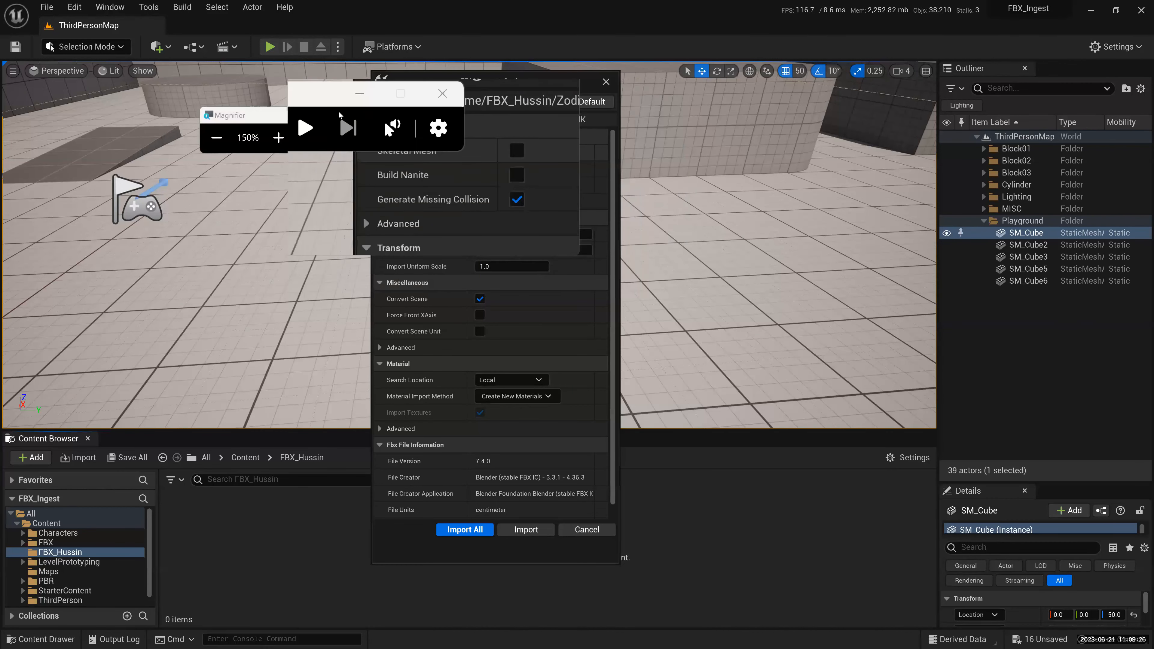
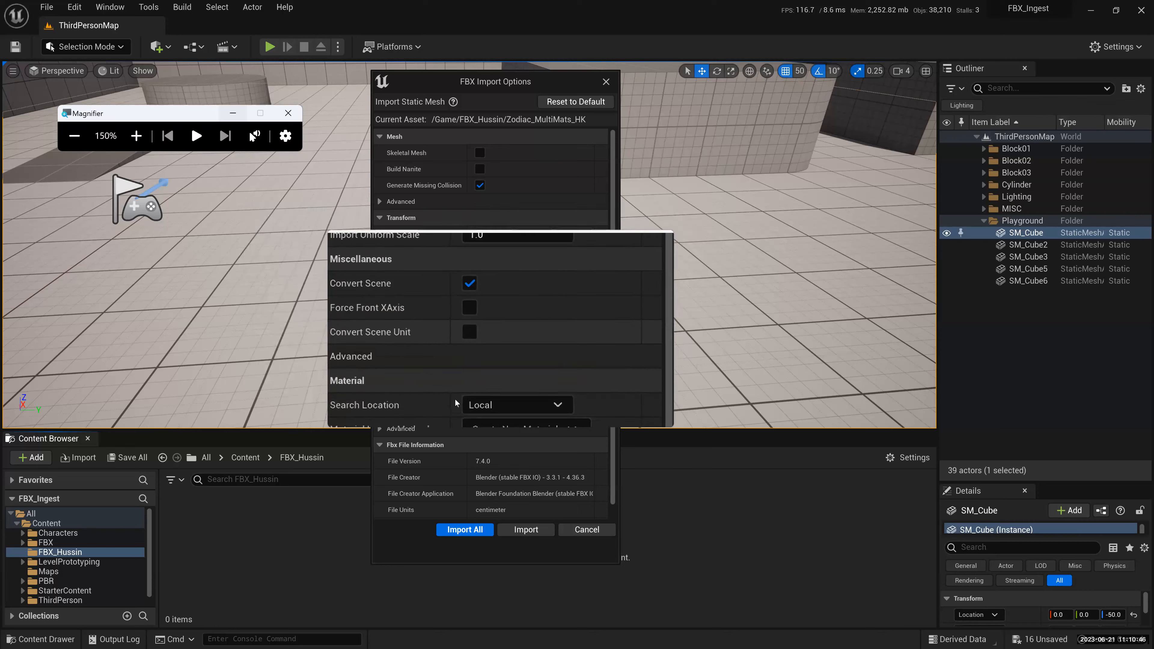
scroll(461, 396, "down", 1)
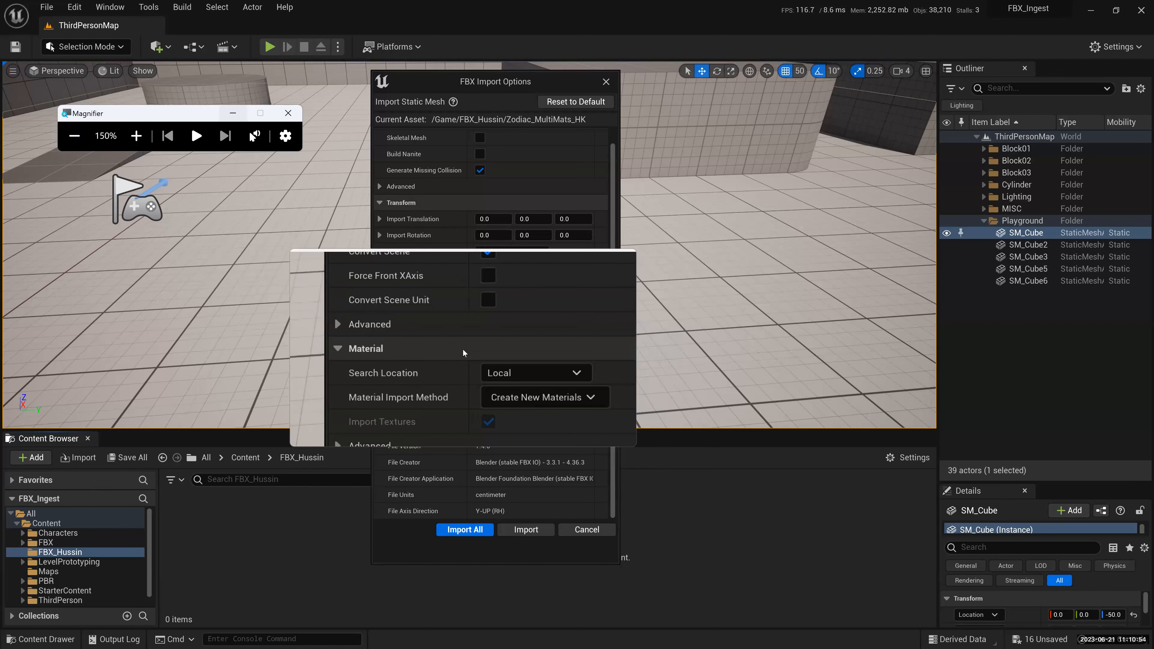
left_click(500, 384)
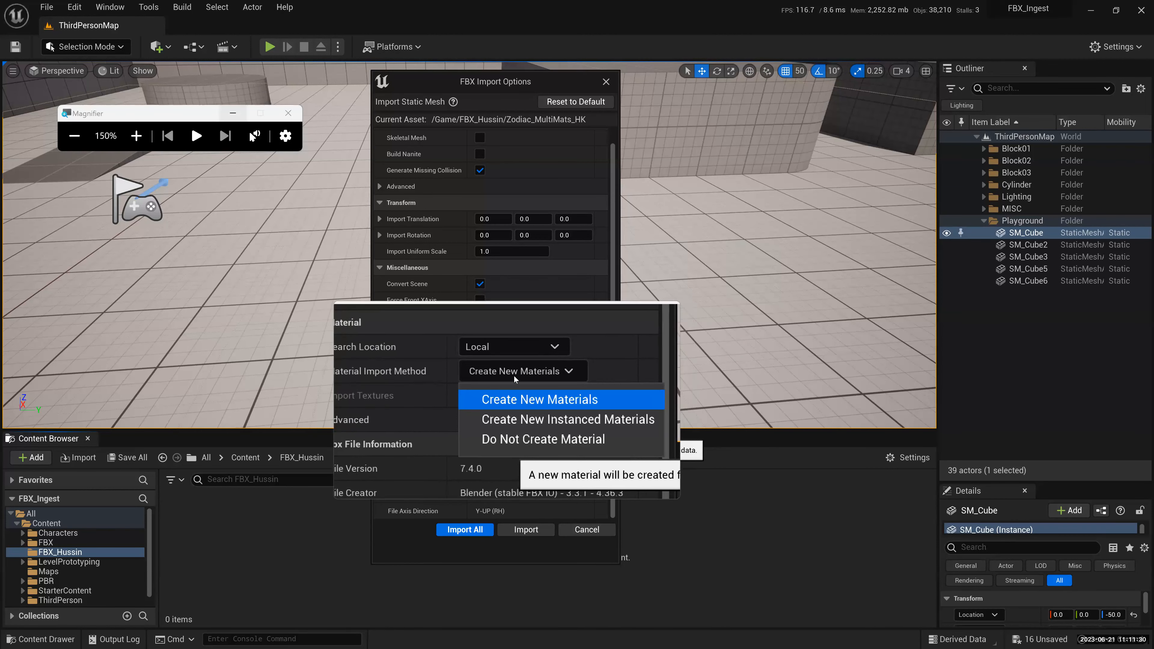
left_click(537, 406)
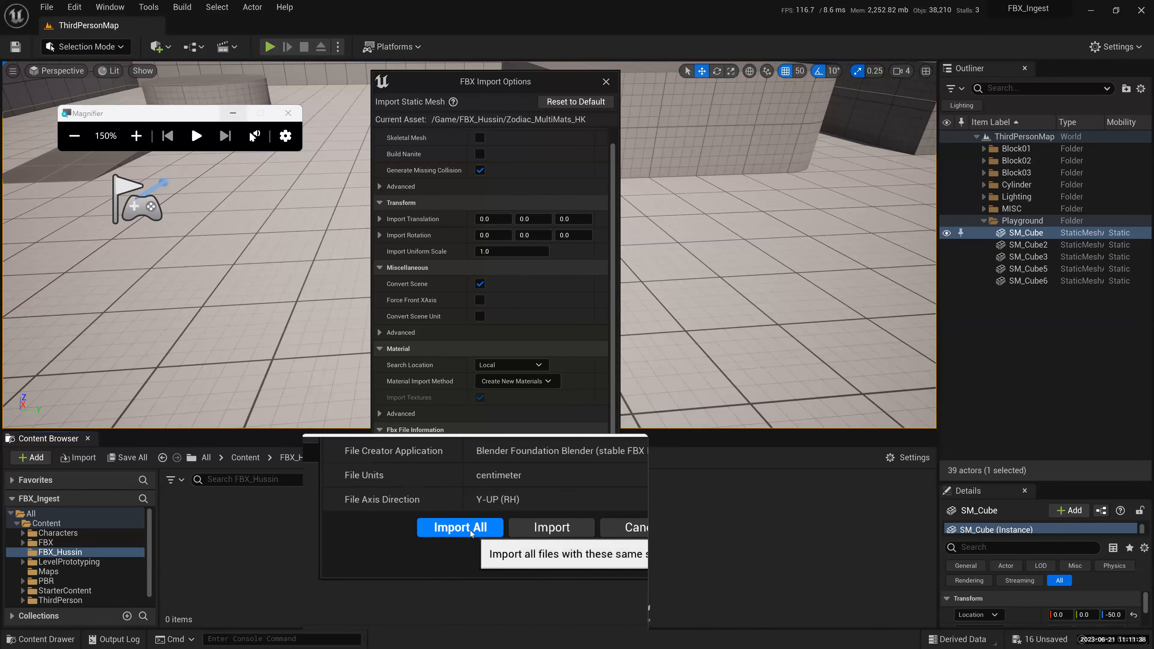
left_click(461, 529)
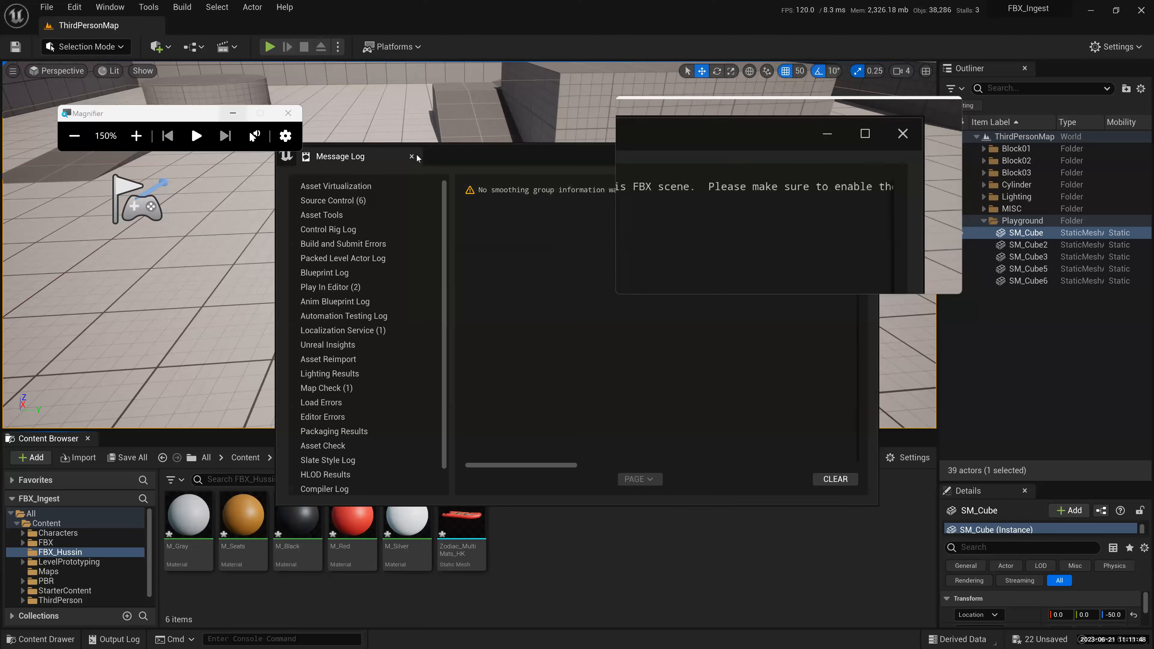
- Read the import message in the Message Log with the screen magnifier and close the log
key("super+Escape")
left_click_drag(387, 149, 311, 120)
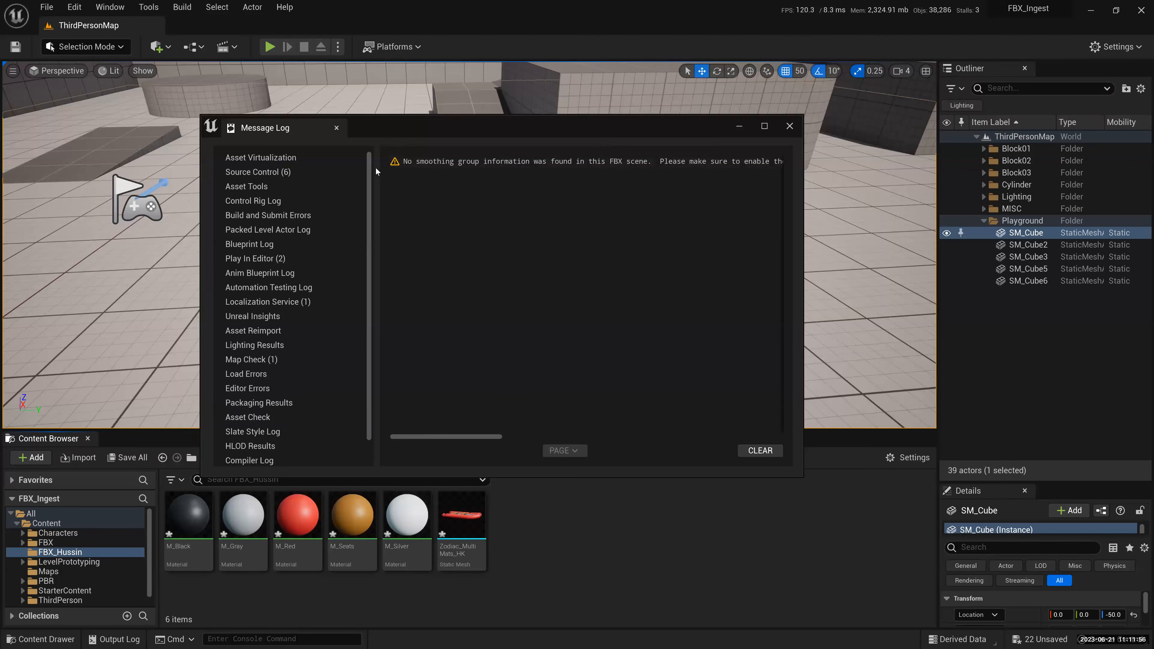
key("super+plus")
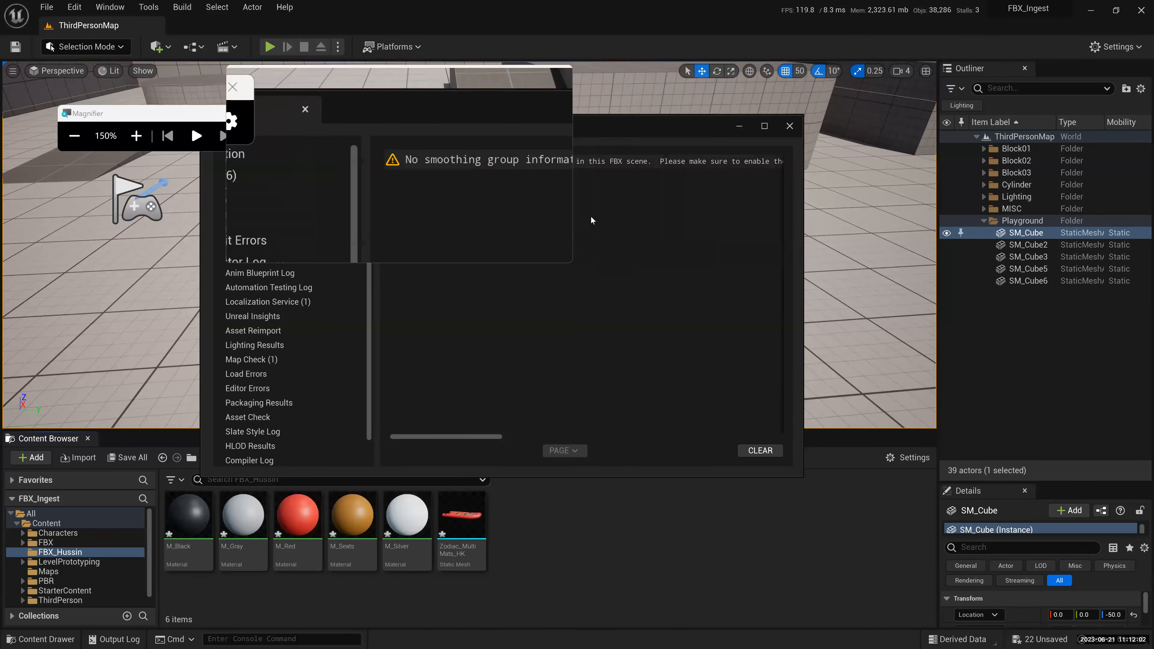
key("super+Escape")
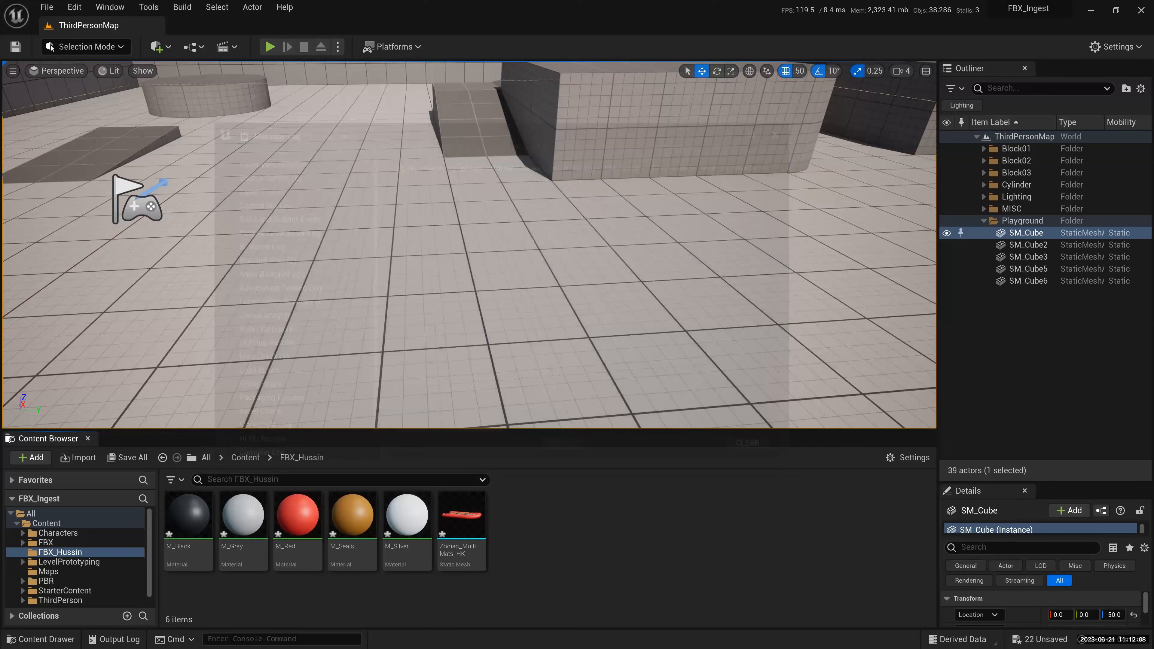
- Place the Zodiac_MultiMats_HK mesh on the level floor near the player start, frame it, and check the M_Seats material
left_click_drag(461, 516, 390, 272)
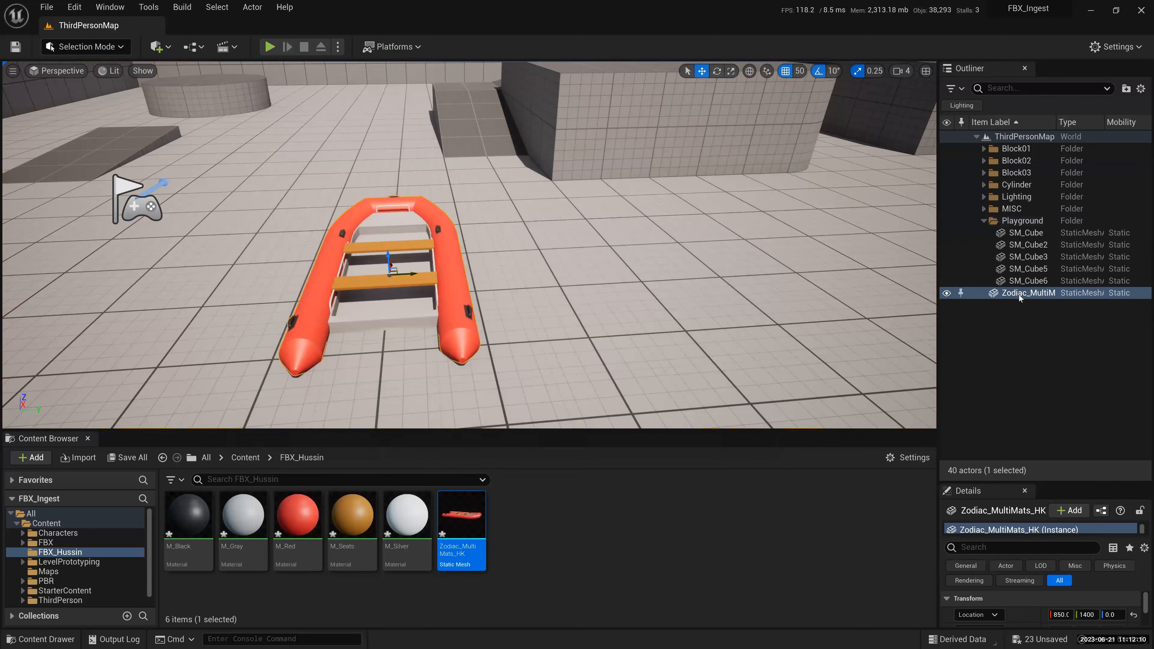
right_click_drag(767, 261, 543, 259)
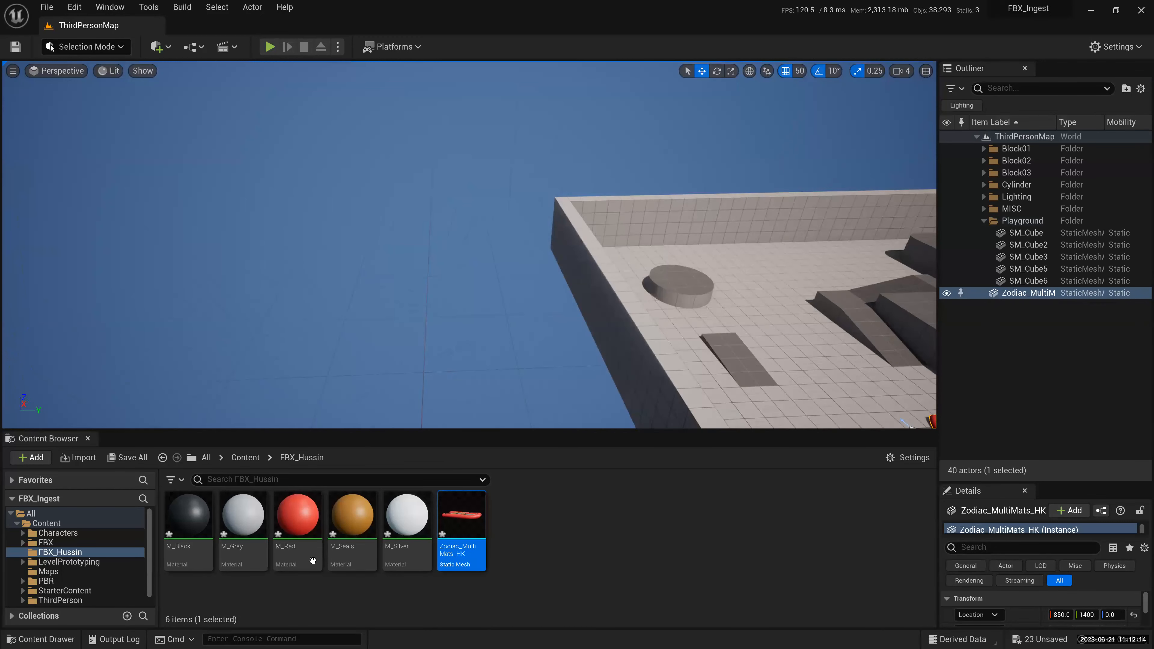
key("f")
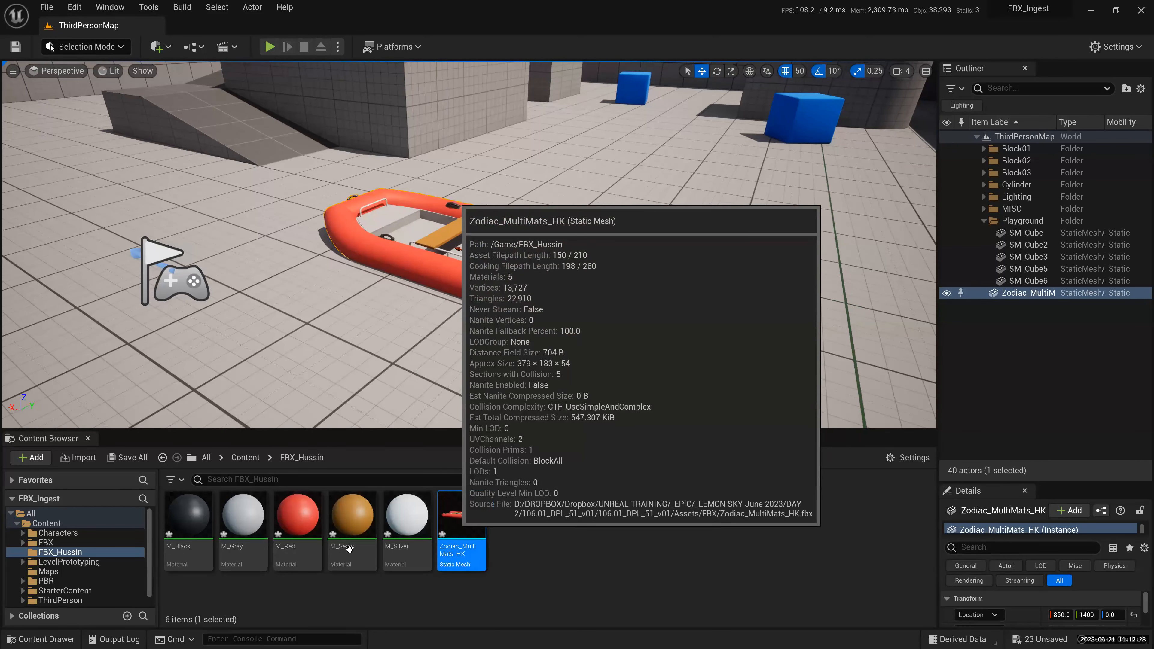
key("super+plus")
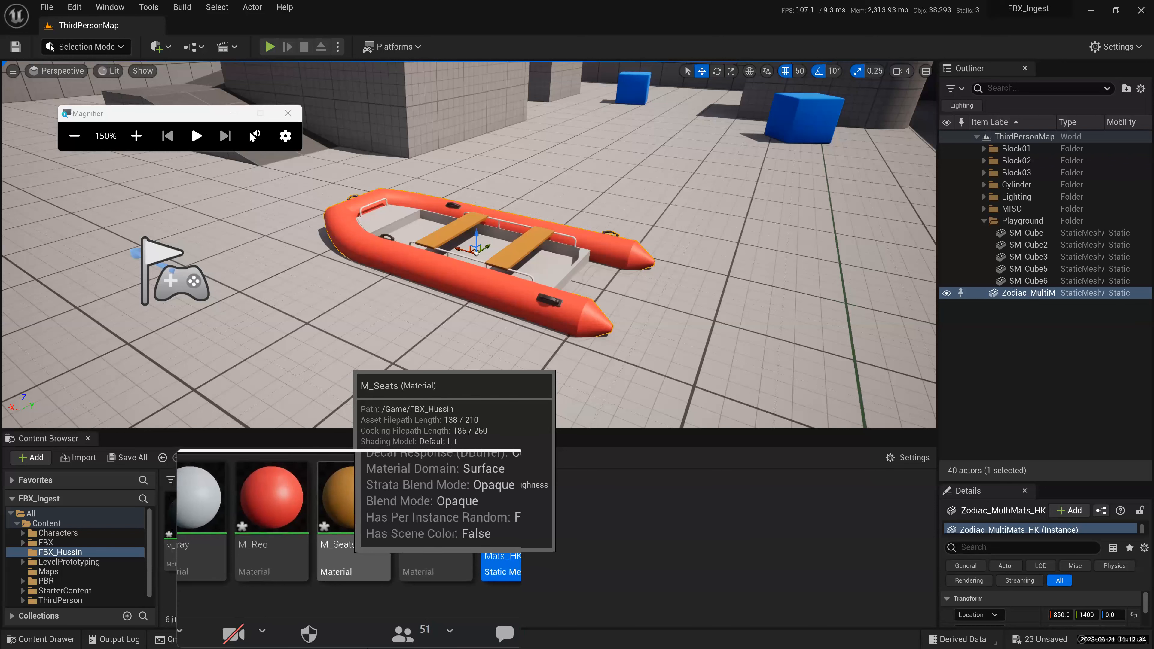
key("super+Escape")
- Turn off grid, rotation and scale snapping, then lift the boat about 30 units and snap it down onto the floor
left_click_drag(500, 309, 391, 278, "alt")
left_click_drag(679, 290, 401, 289, "alt")
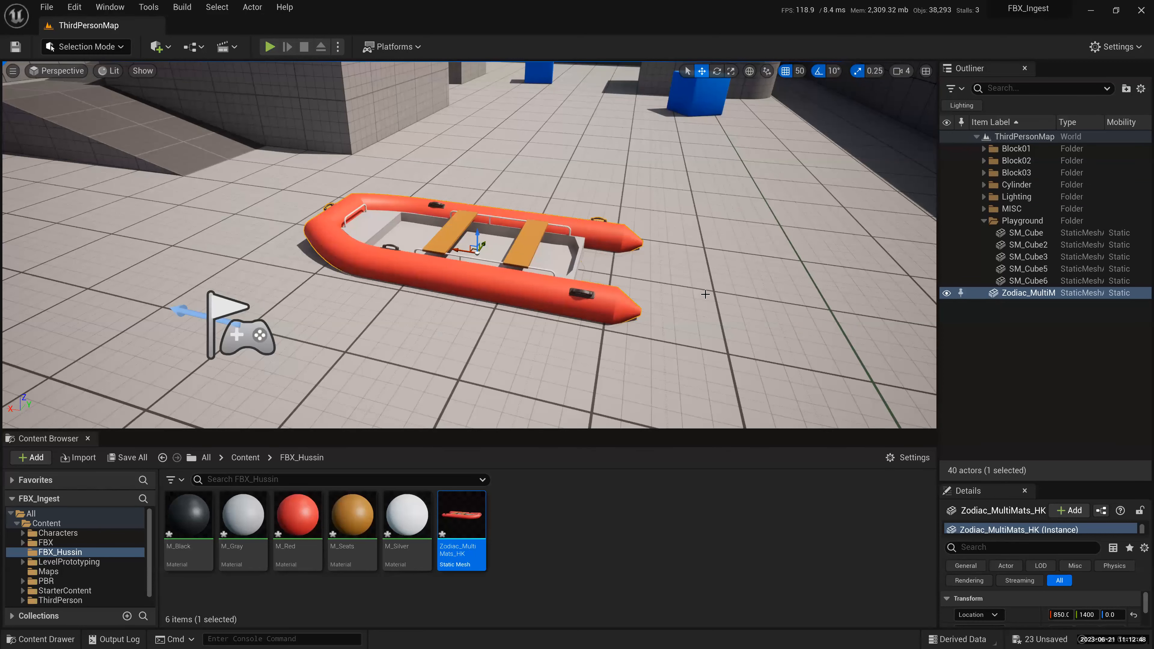
left_click_drag(567, 290, 286, 312, "alt")
left_click_drag(510, 268, 498, 248, "alt")
left_click_drag(700, 140, 854, 78, "alt")
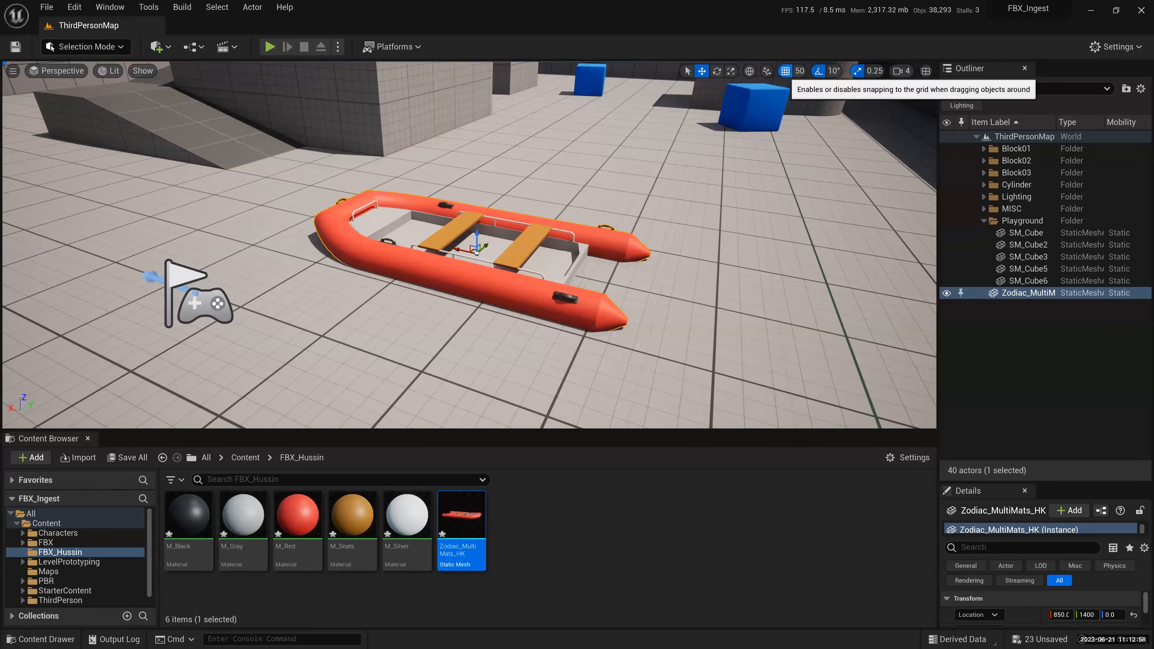
left_click_drag(473, 197, 527, 216)
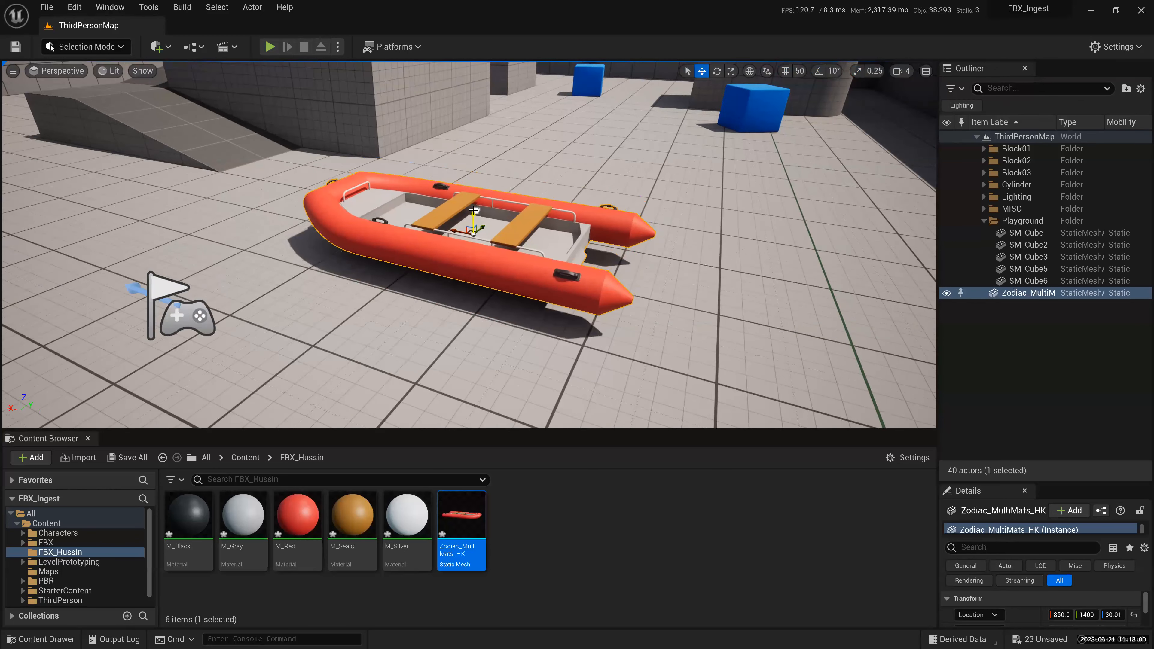
key("End")
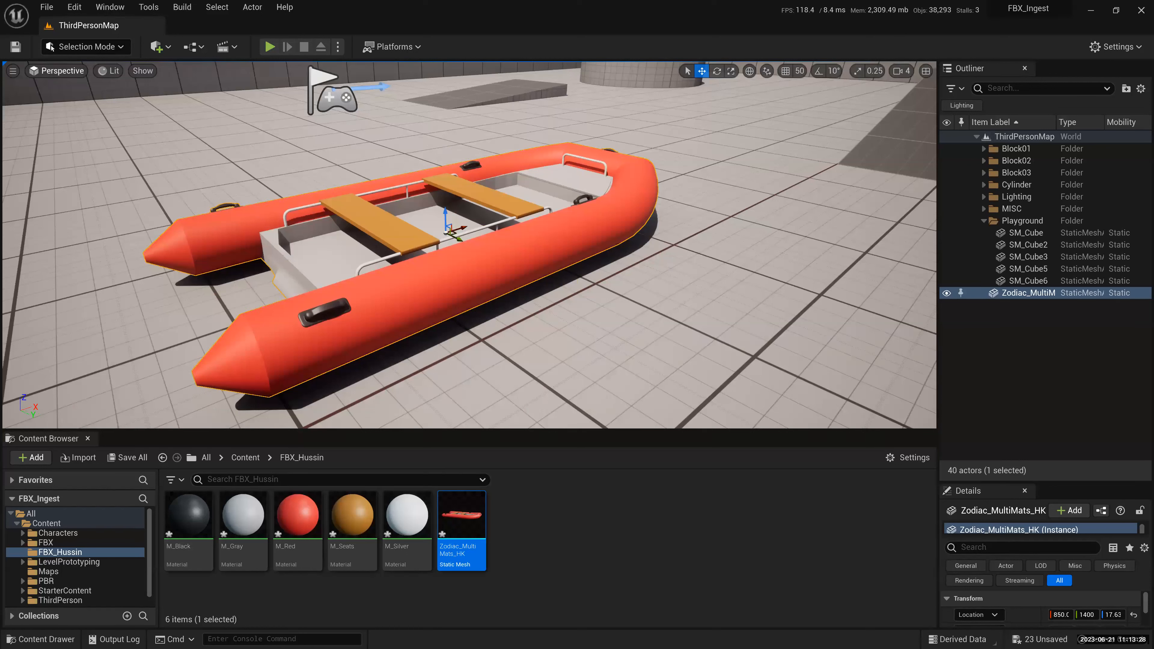
- Show the level in the orthographic Top view and measure the boat's length from stern to bow
key("ctrl+2")
left_click_drag(97, 71, 98, 76)
left_click(57, 71)
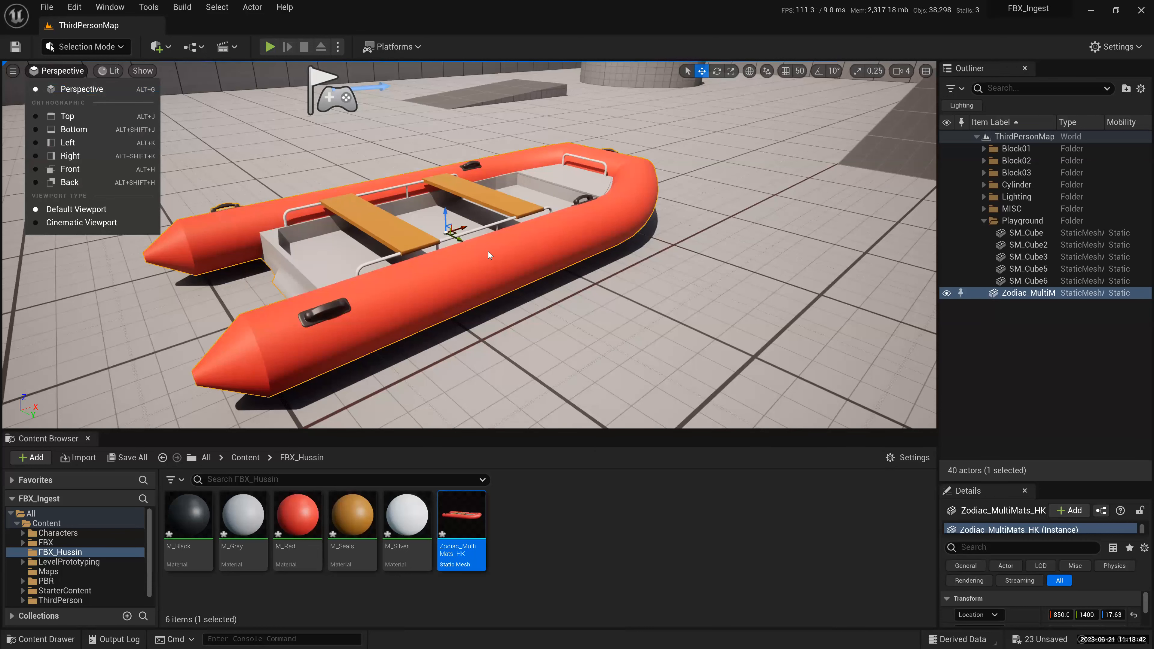
key("alt+j")
scroll(255, 337, "up", 4)
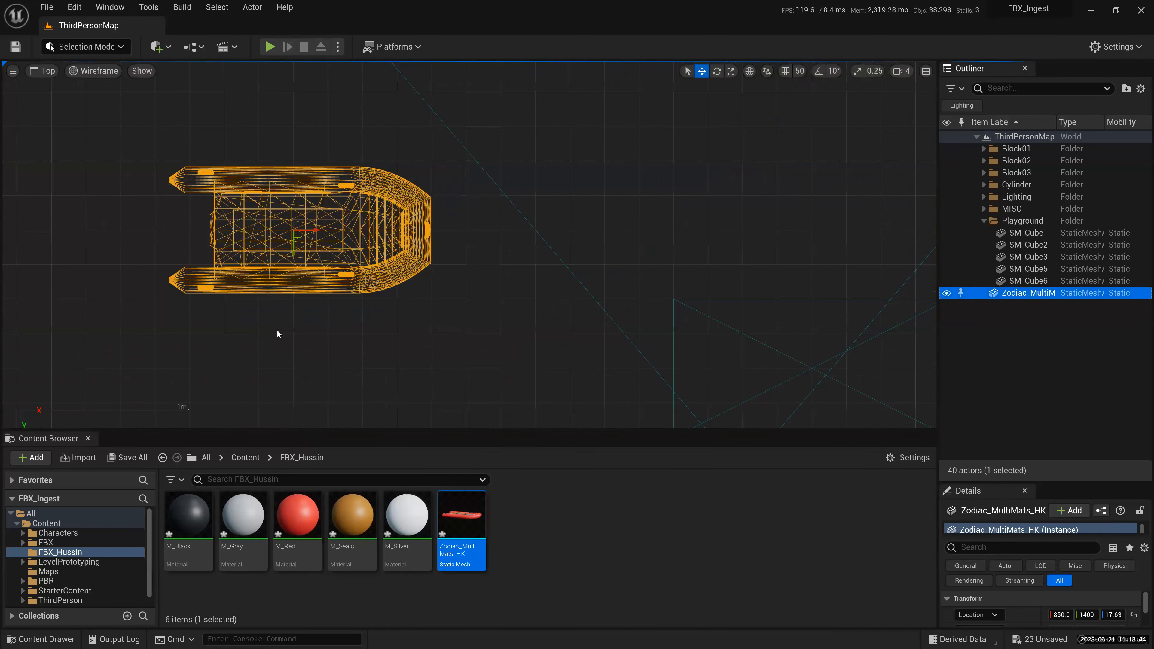
middle_click_drag(165, 282, 429, 277)
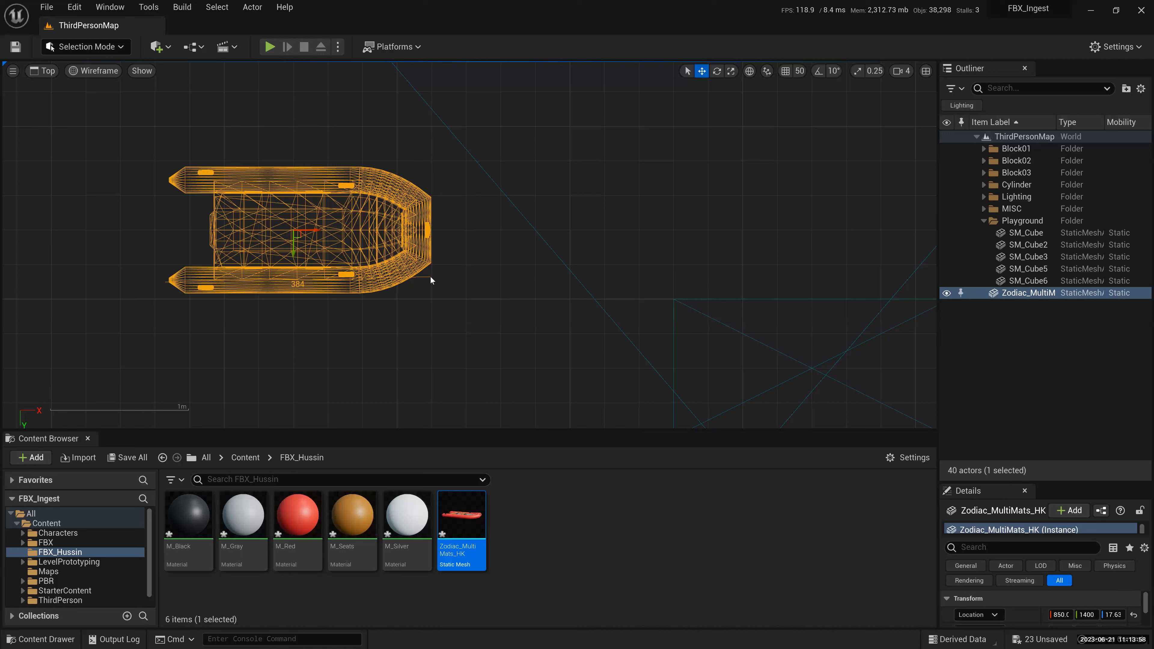
- Measure the boat's length again just beside its hull and its width in front of the bow in the Top view
middle_click_drag(430, 277, 430, 277)
middle_click_drag(168, 315, 433, 314)
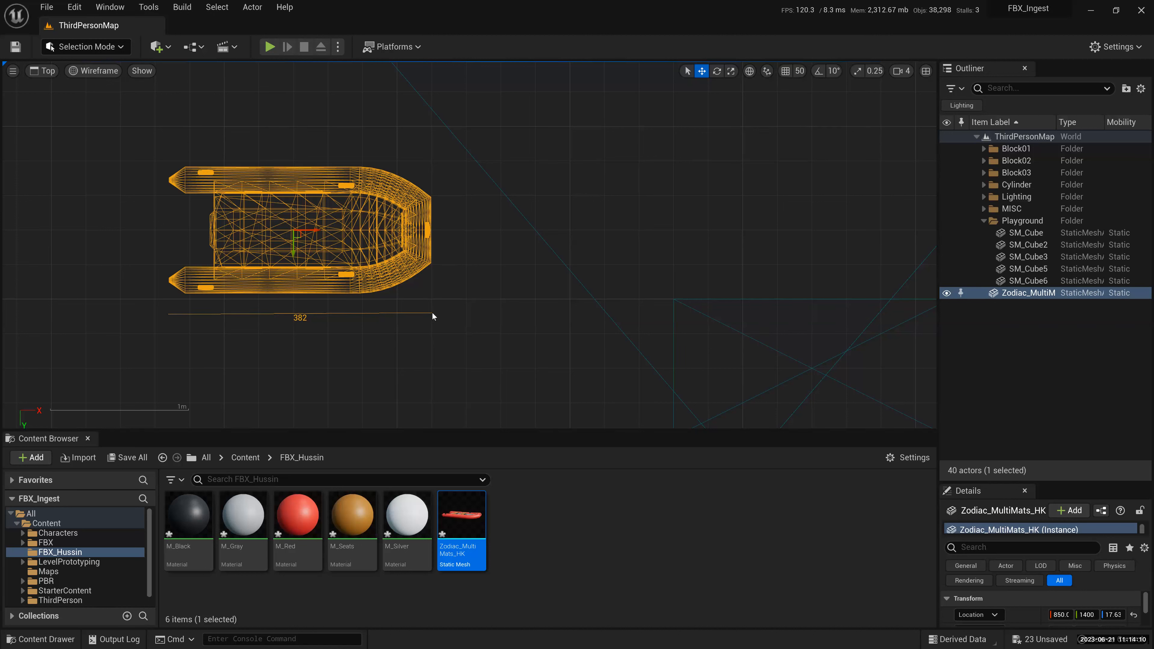
middle_click_drag(433, 316, 431, 316)
middle_click_drag(461, 280, 460, 291)
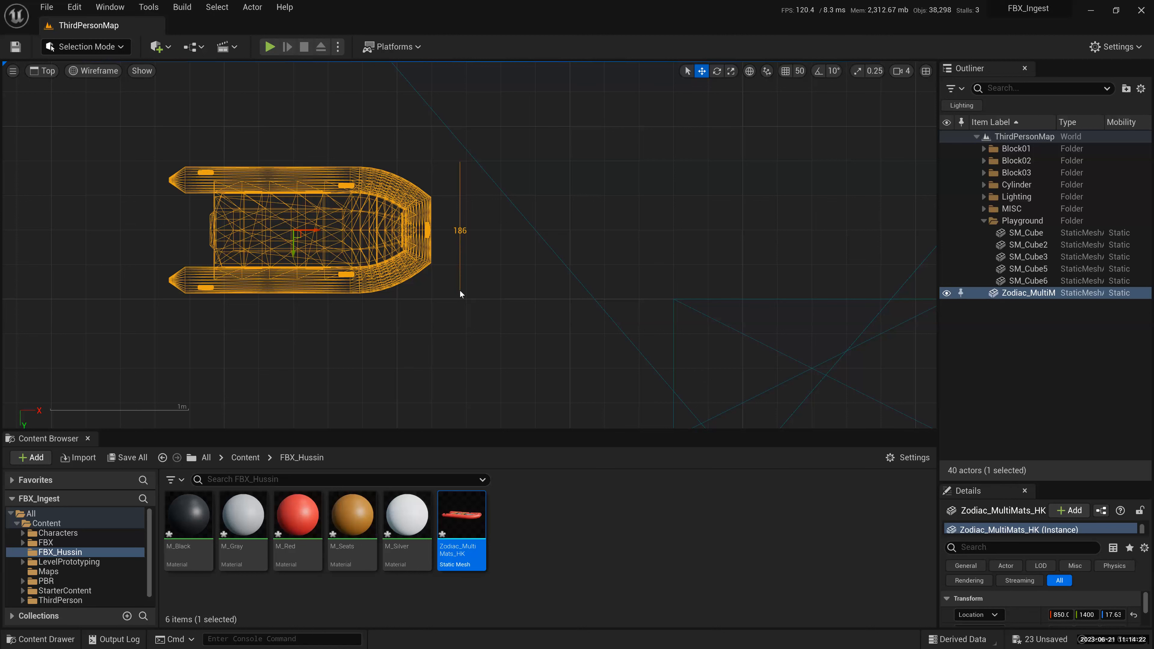
middle_click_drag(460, 291, 460, 290)
- View the boat in the orthographic Left and Right views, then return to Perspective and pull the camera back from it
scroll(471, 293, "down", 1)
scroll(472, 293, "down", 1)
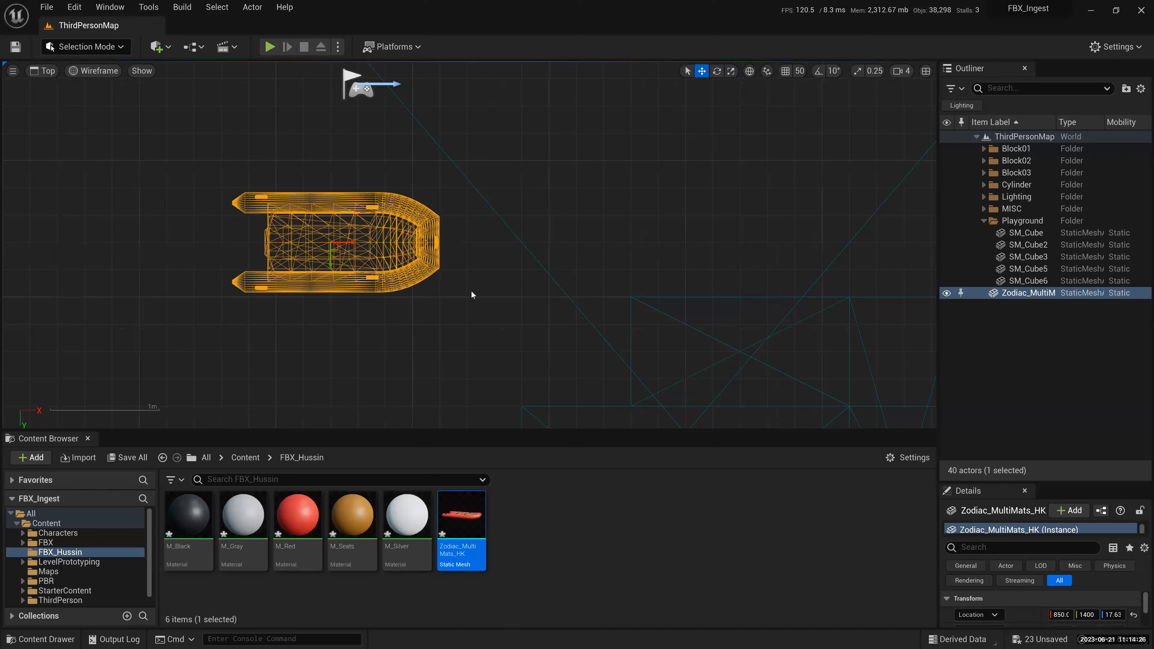
scroll(472, 292, "down", 3)
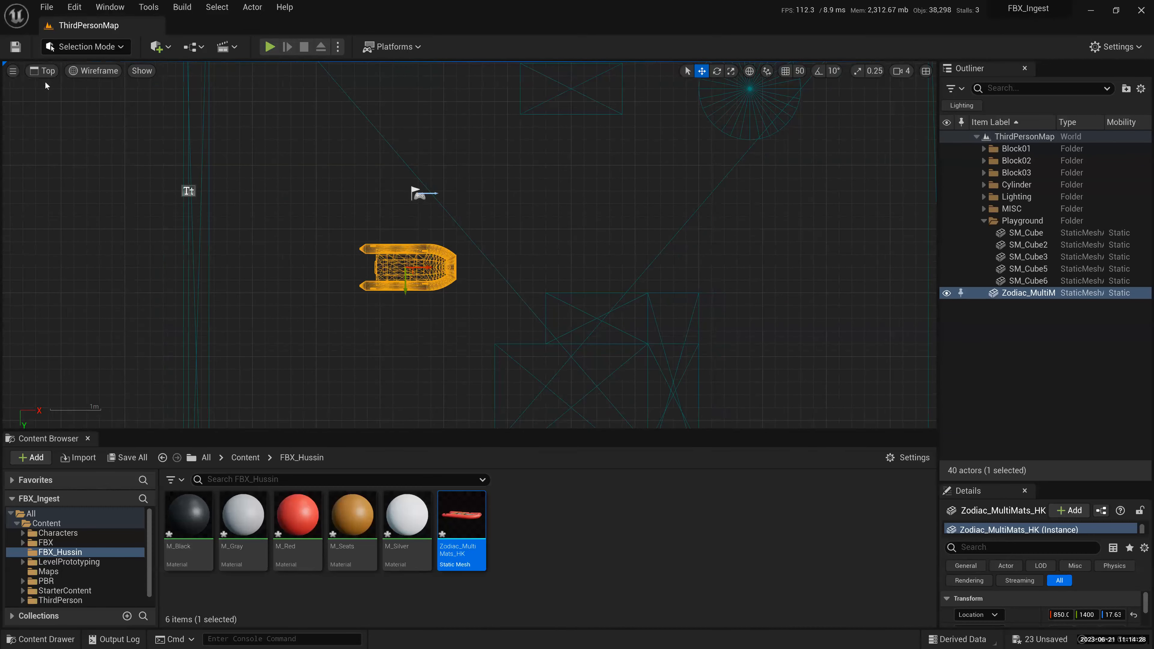
scroll(67, 129, "down", 1)
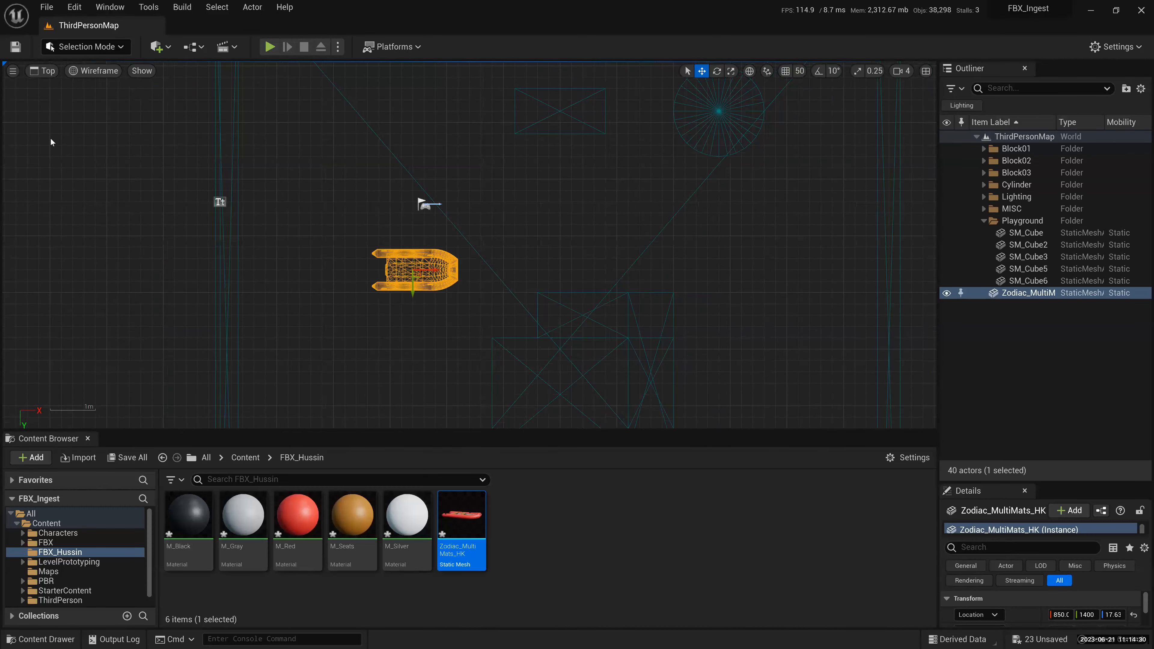
scroll(53, 139, "up", 1)
scroll(53, 139, "up", 1)
left_click(47, 72)
left_click(56, 158)
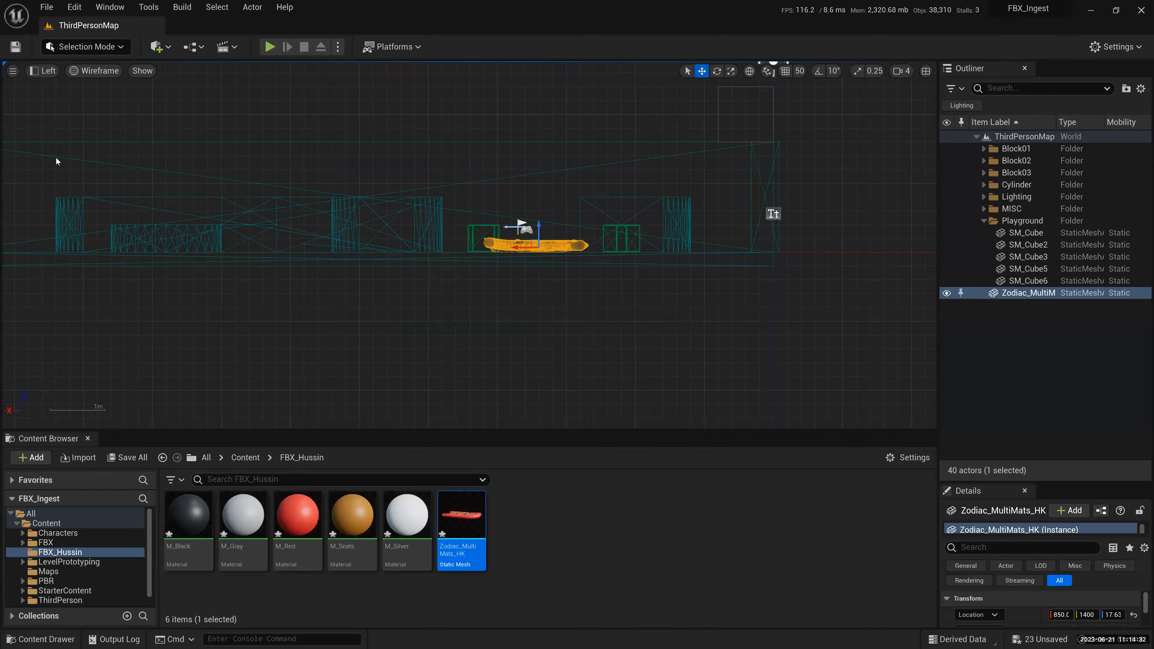
left_click(45, 71)
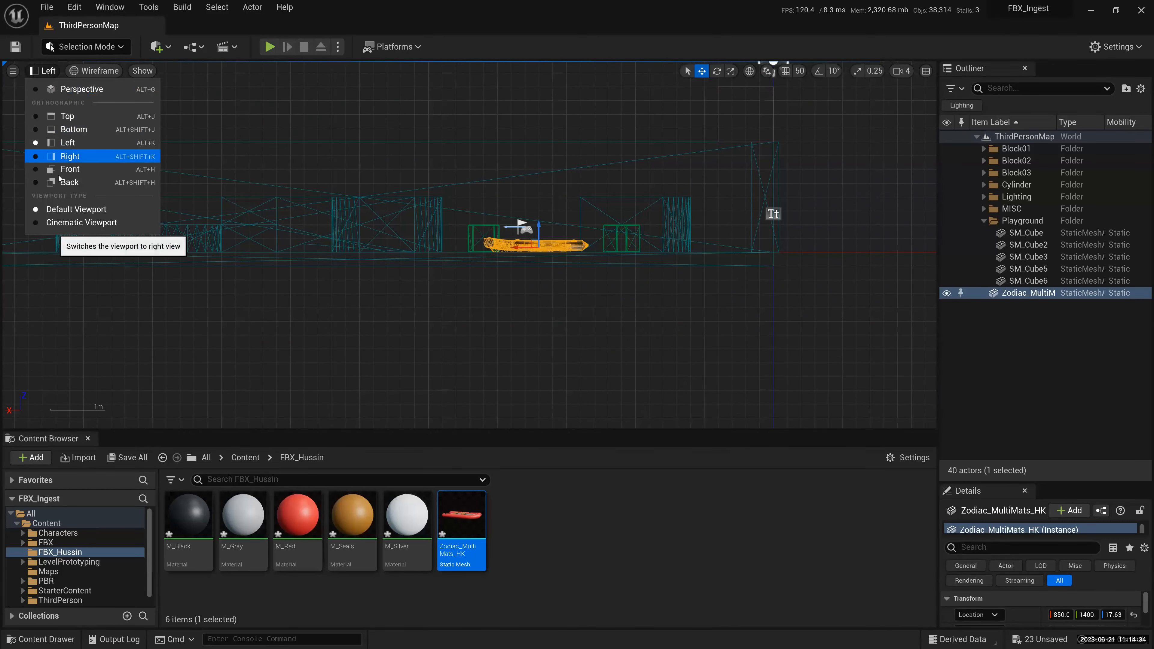
left_click(59, 156)
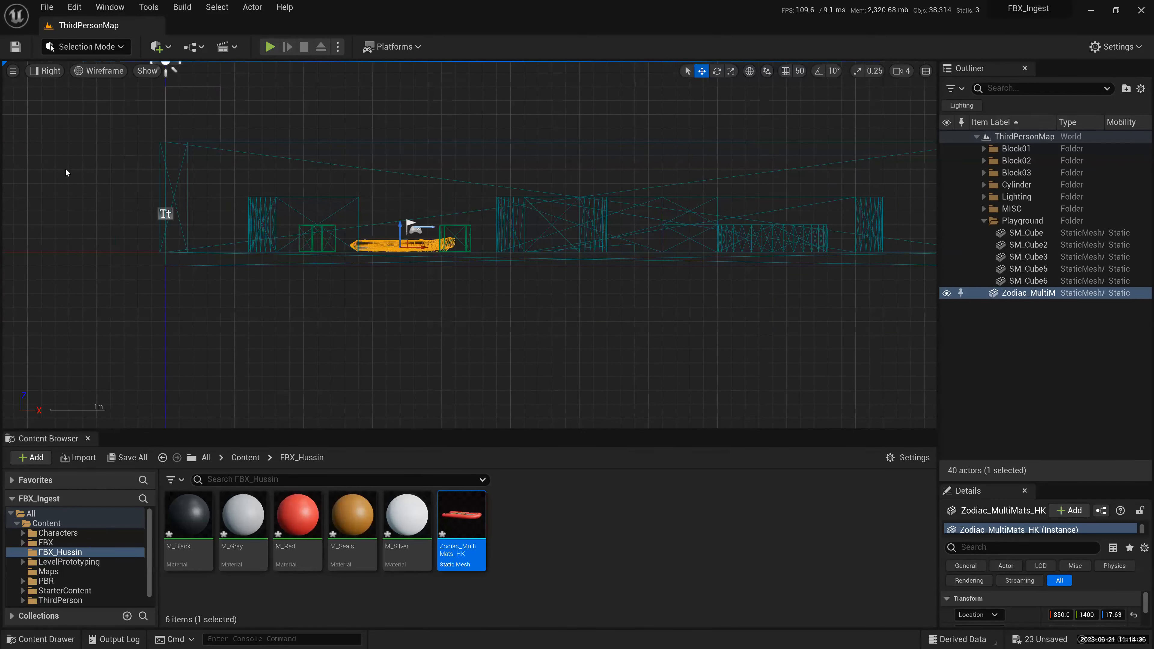
left_click(47, 71)
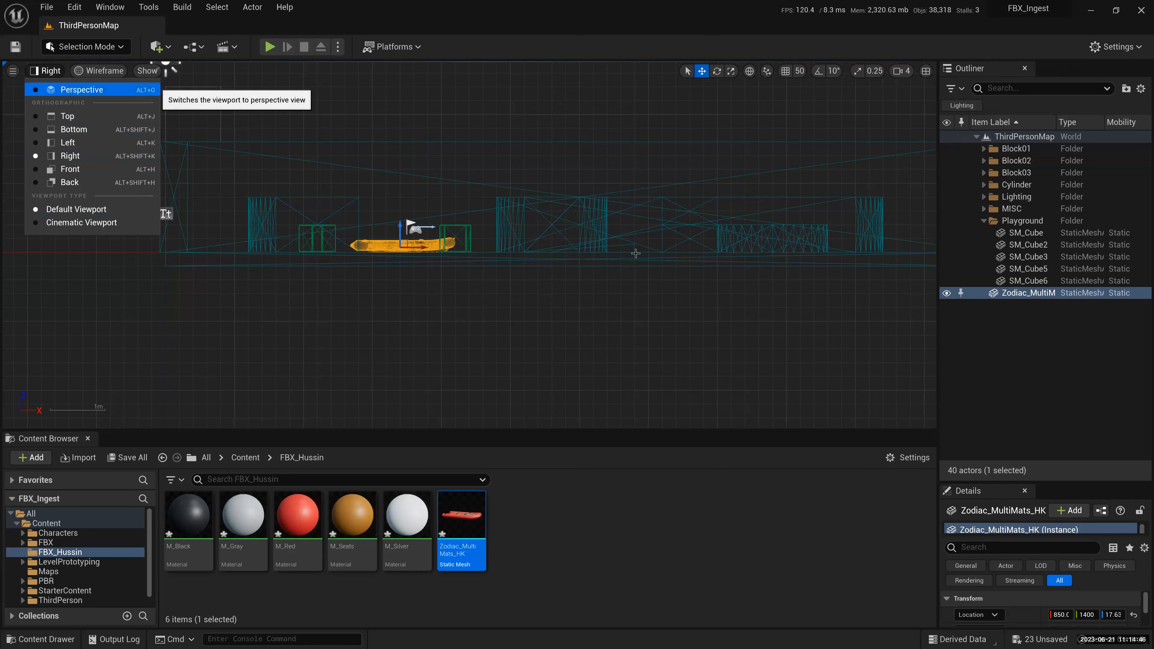
key("alt+g")
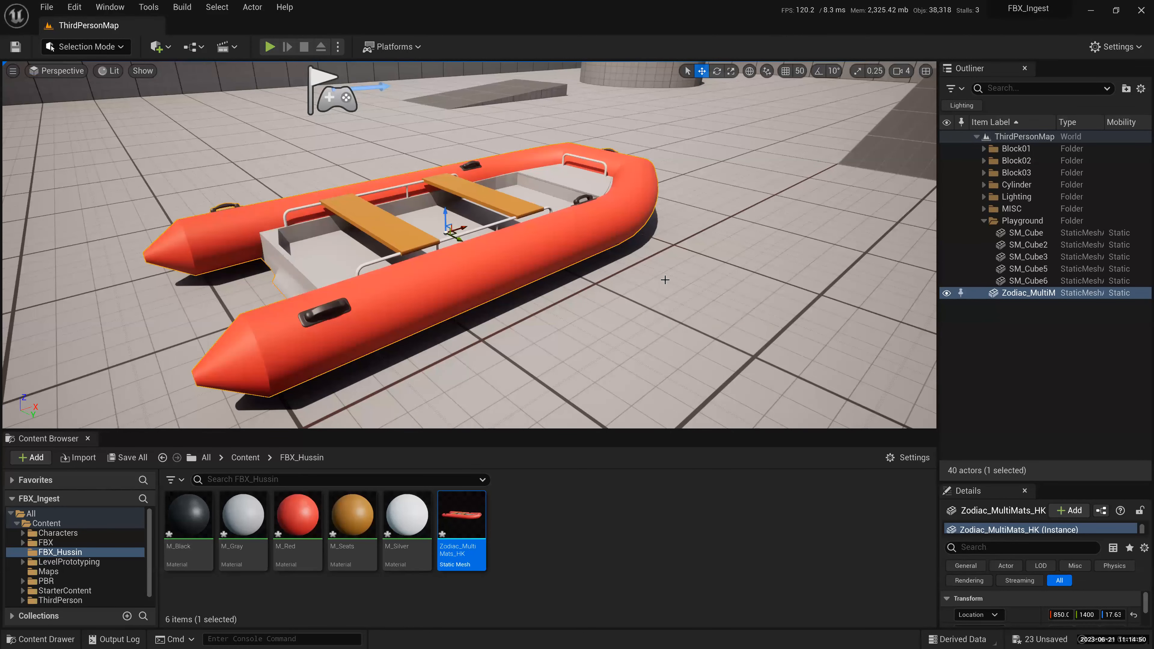
scroll(647, 190, "down", 3)
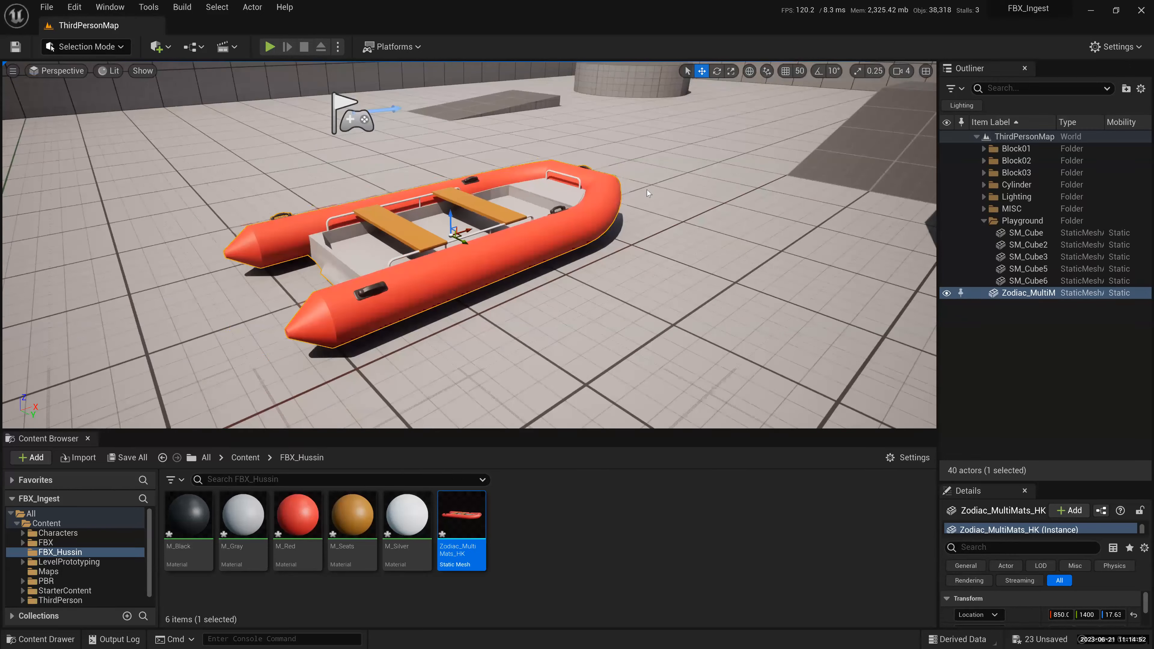
scroll(649, 190, "down", 3)
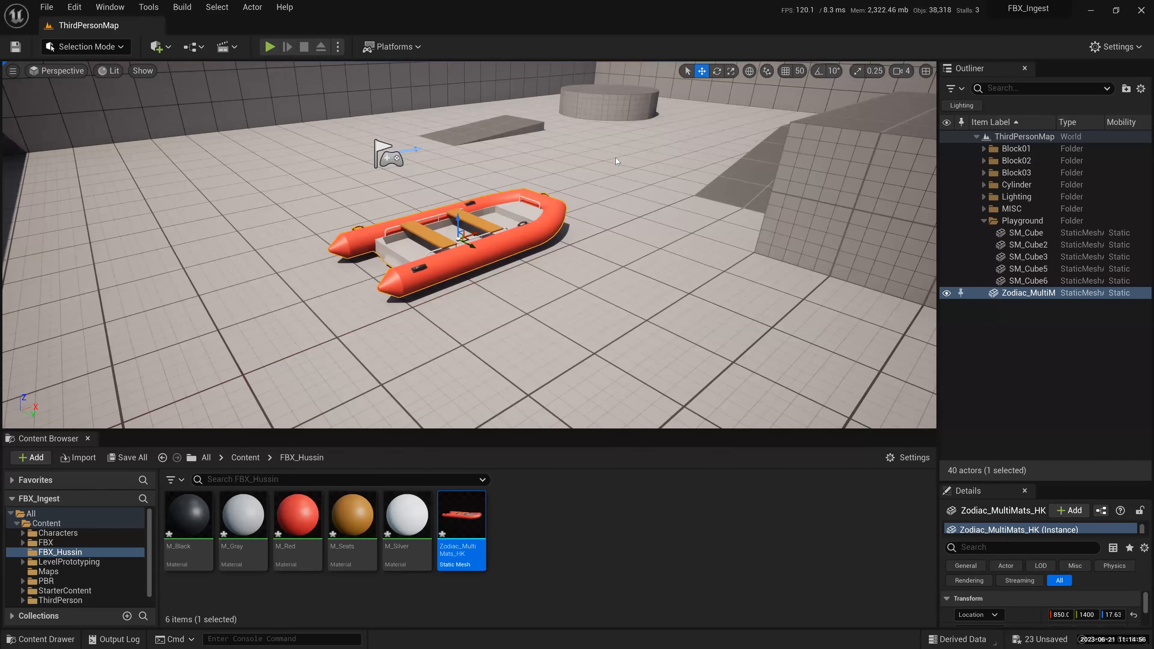
- Go through the Top, Bottom, Back and Front orthographic views of the boat, then return to Perspective
key("alt+j")
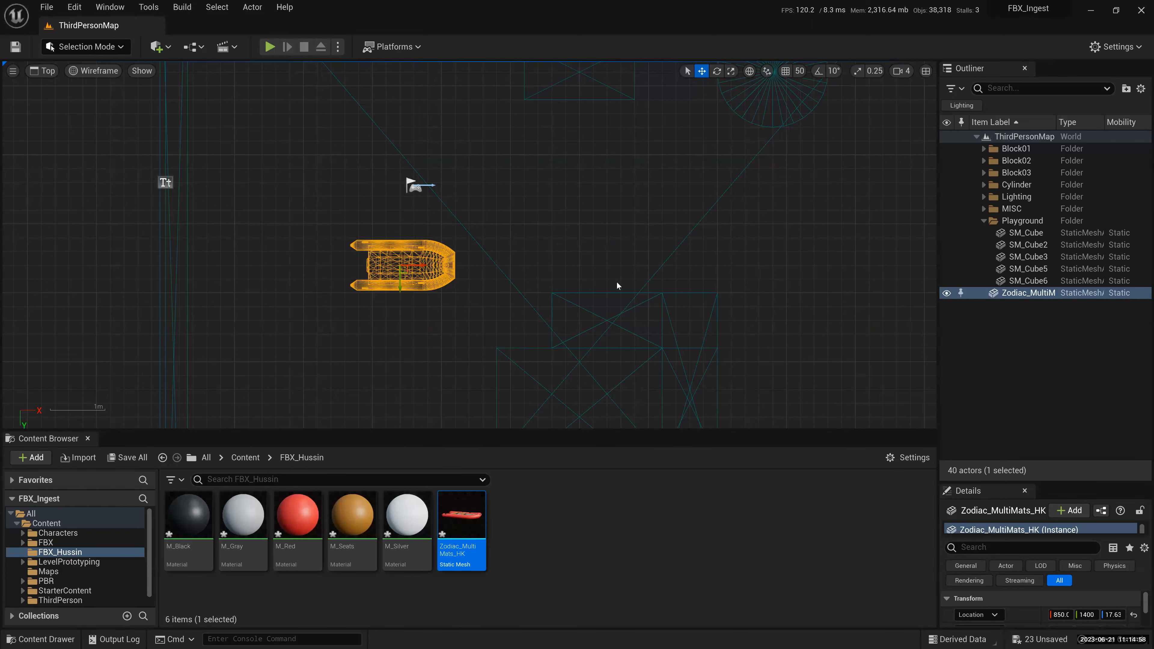
key("alt+shift+j")
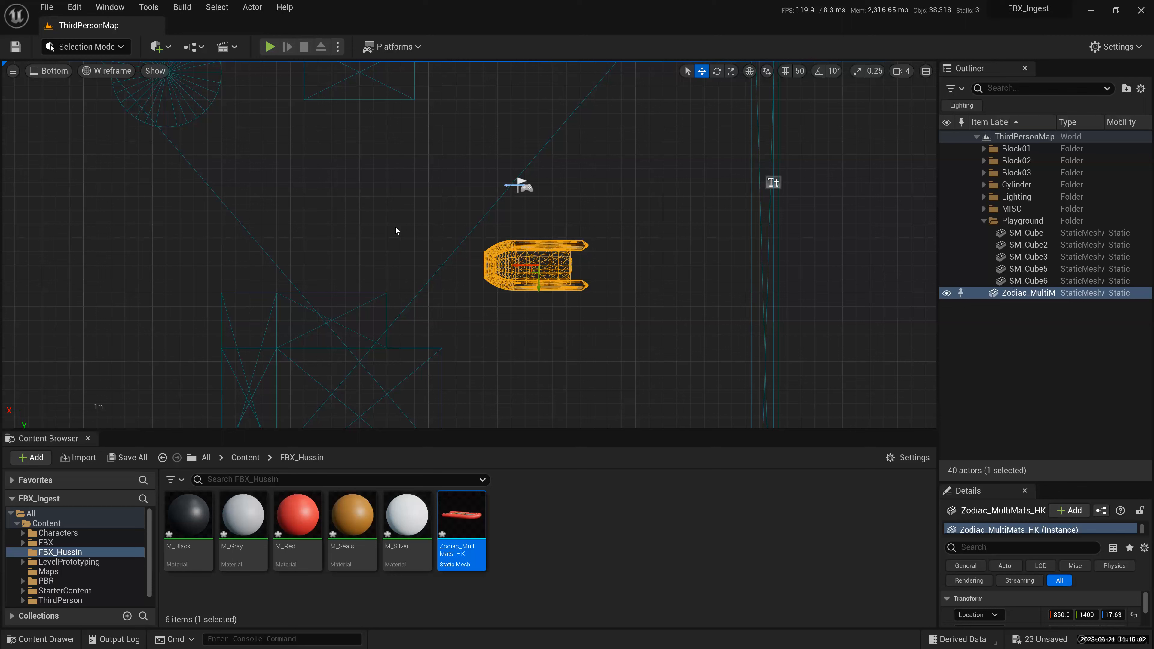
key("alt+shift+h")
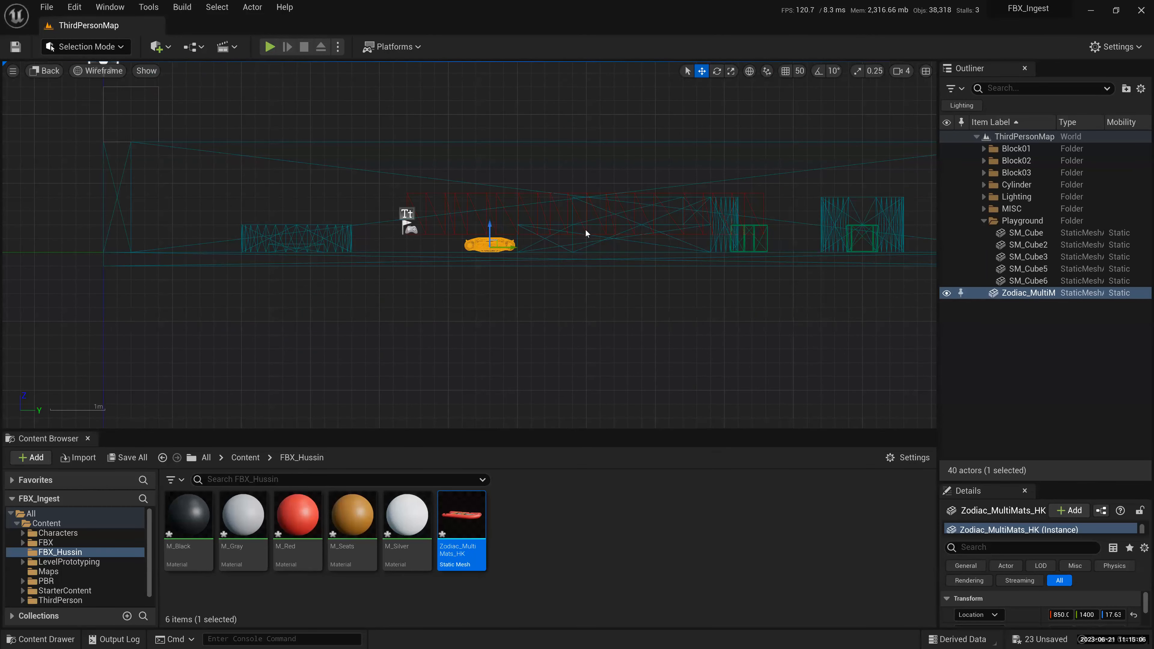
key("alt+h")
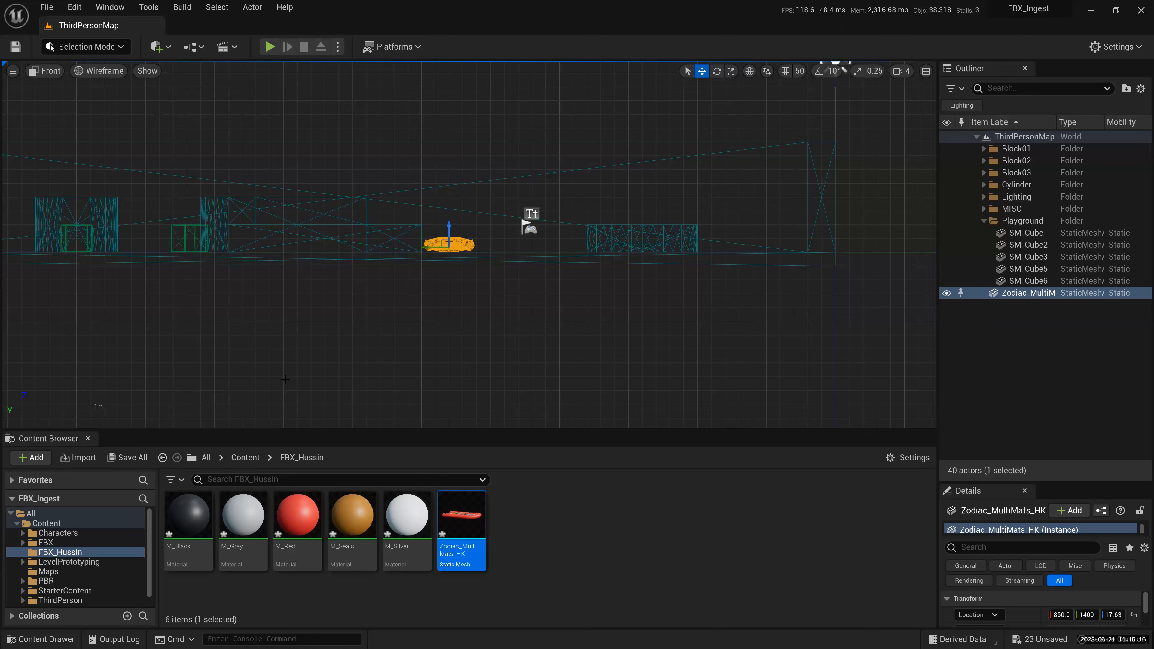
key("alt+g")
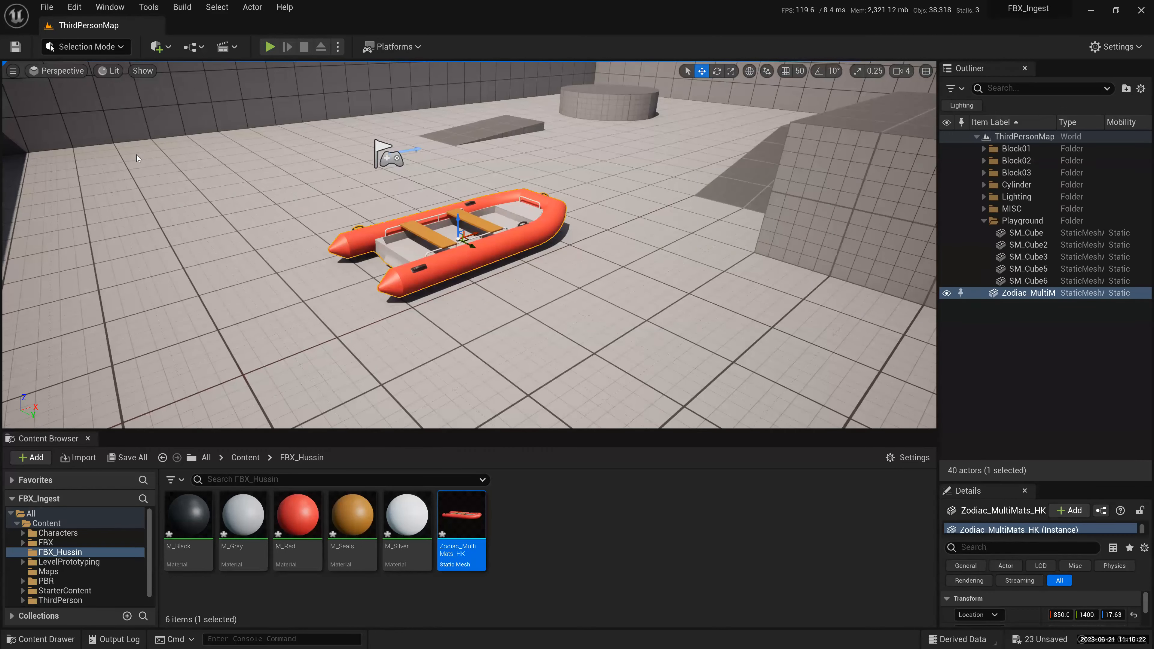
- Review the available viewport views, show the Back and Bottom views, then return to Perspective in the four-viewport layout
left_click(57, 71)
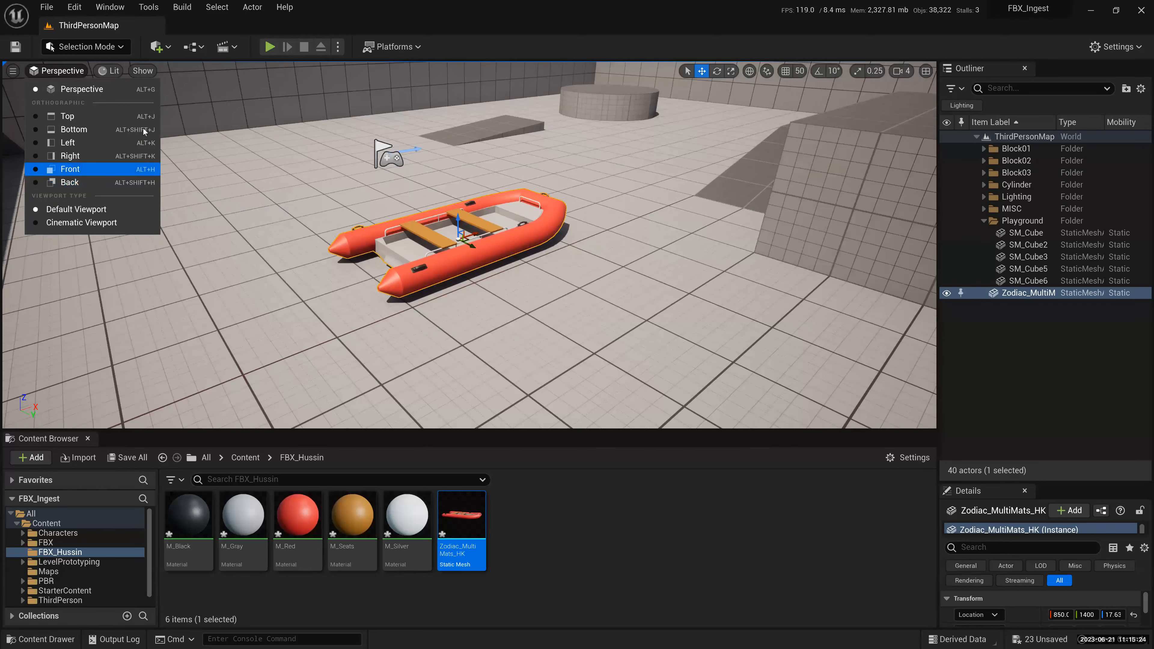
key("Up")
key("Up")
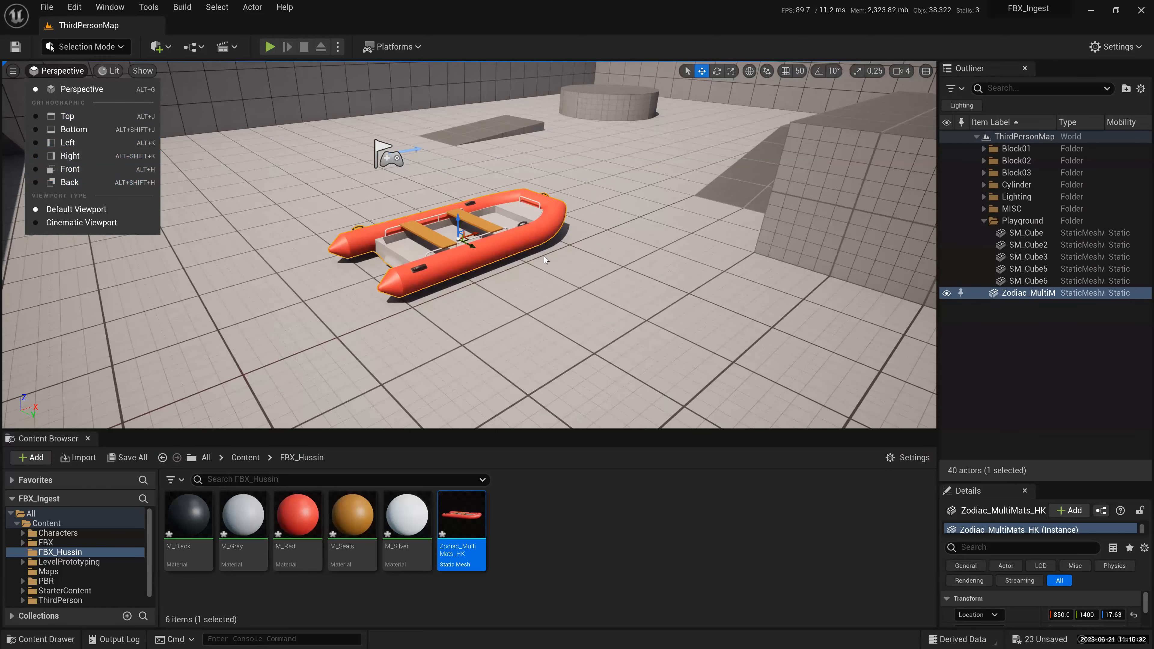
key("alt+shift+h")
key("alt+shift+j")
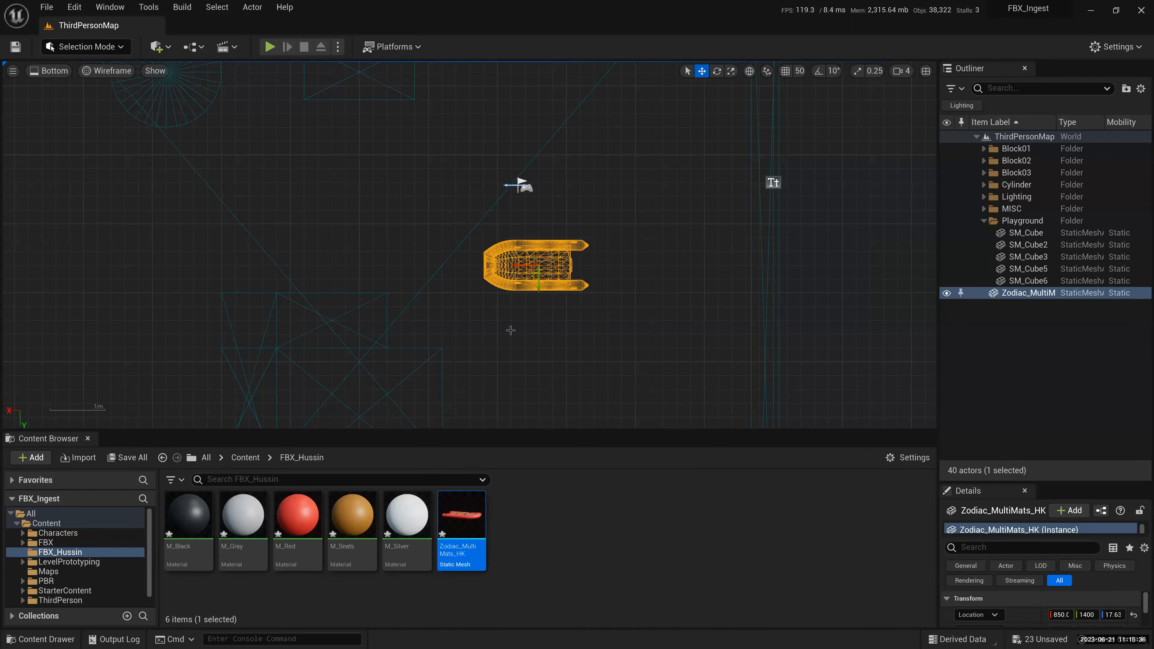
key("alt+g")
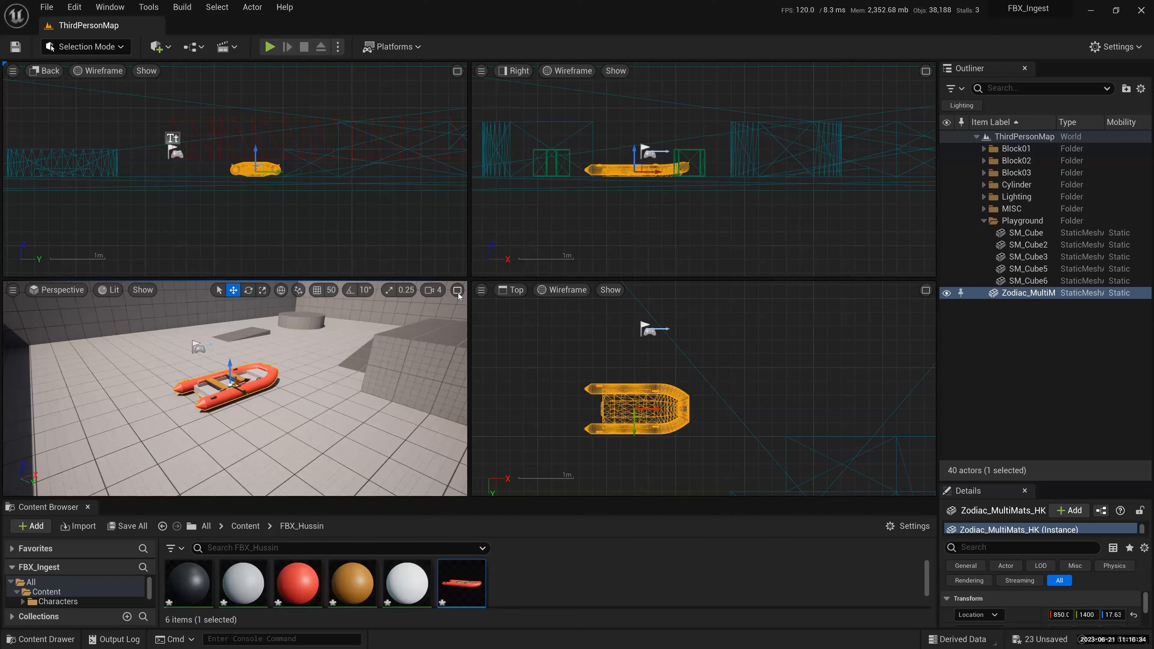
- Inspect the viewports' maximize and restore controls with the screen magnifier at 150%, then close the magnifier
key("super")
key("super")
key("super+plus")
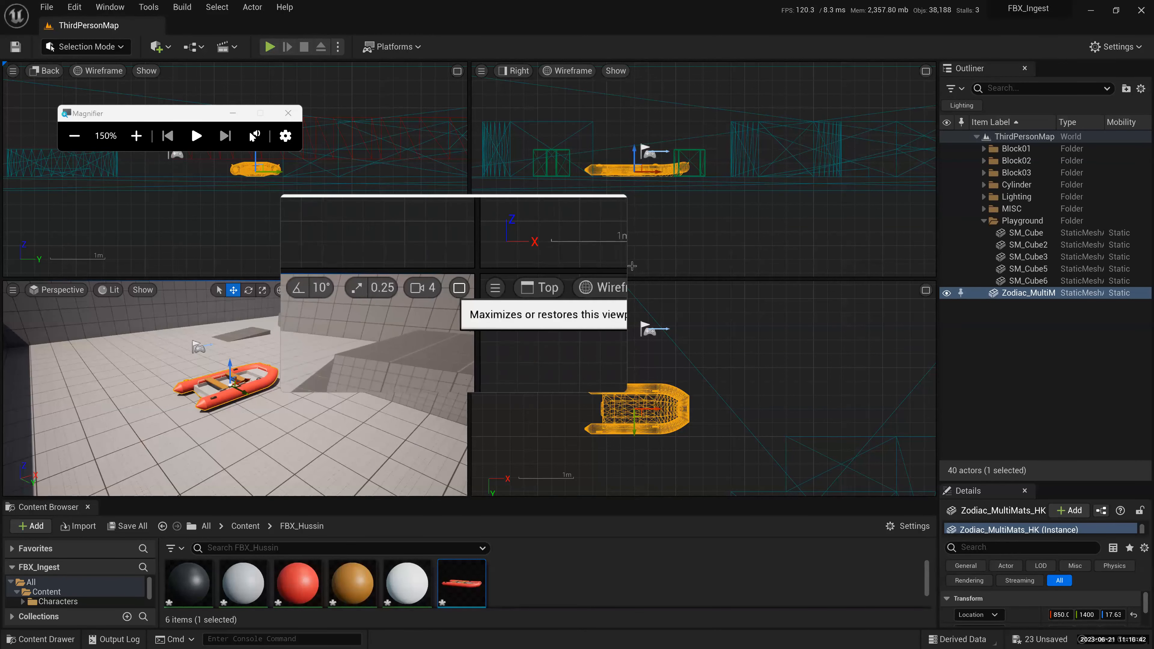
left_click(926, 71)
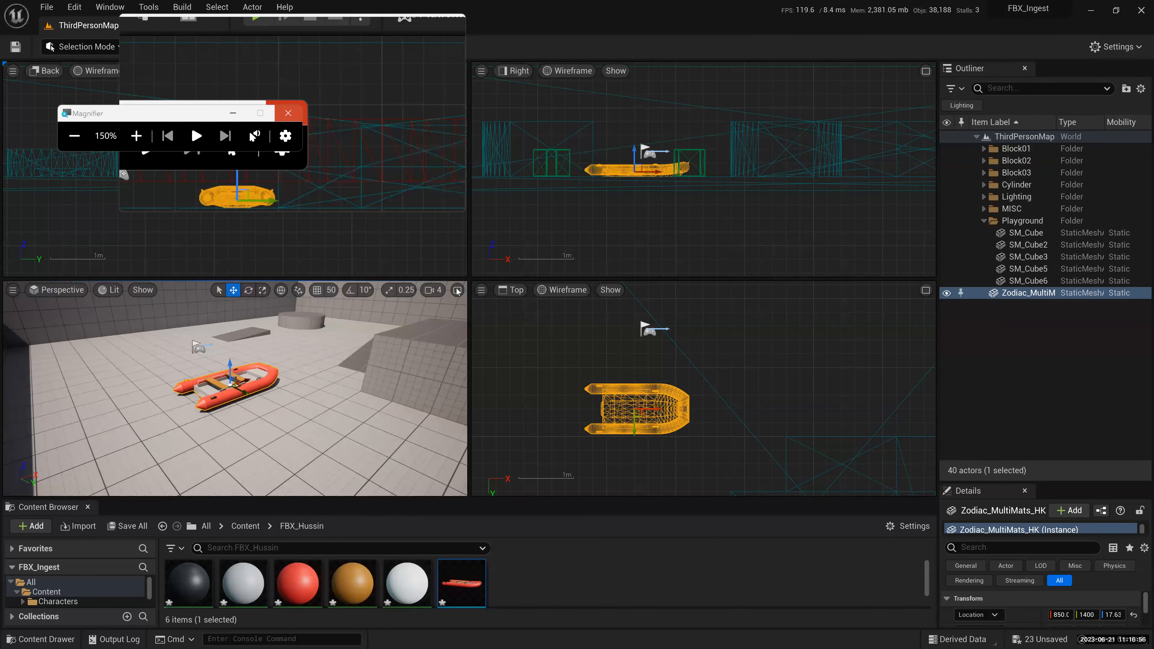
left_click(288, 113)
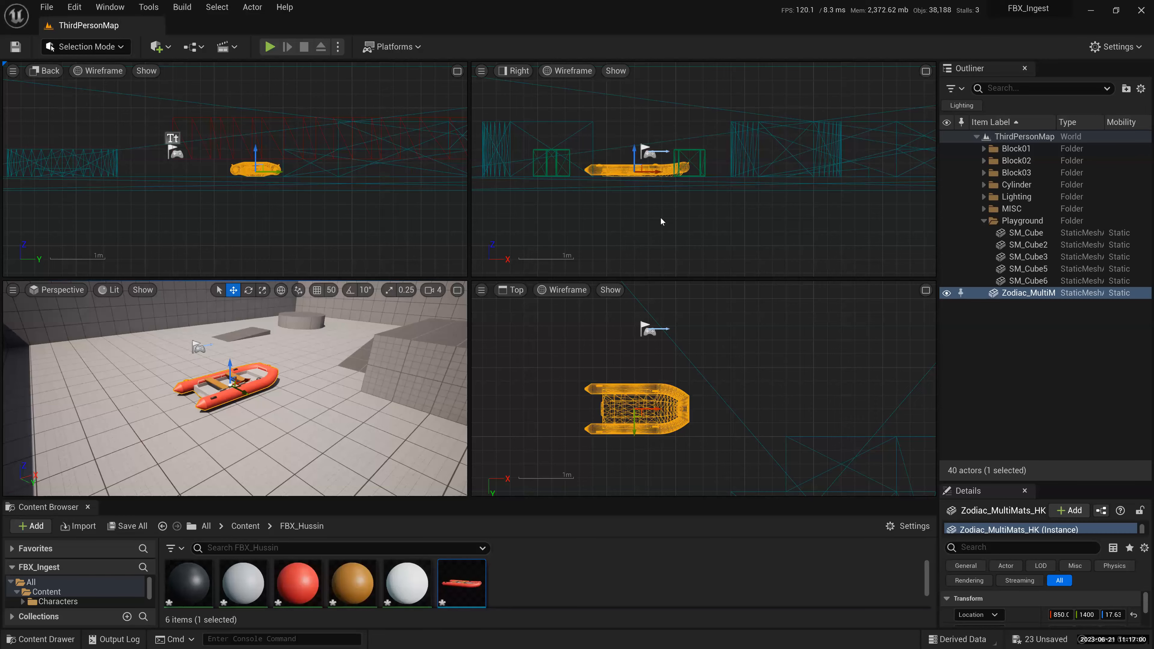
- Maximize the Perspective viewport and restore the four-viewport layout, then view the boat from several sides in Perspective
left_click(458, 290)
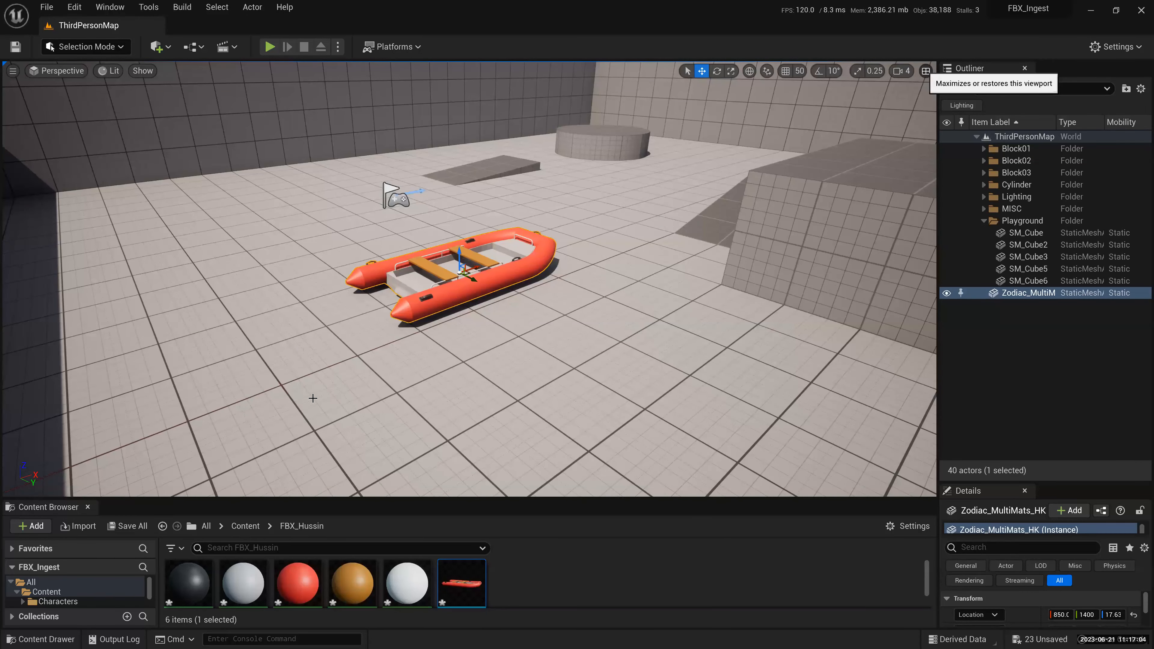
left_click(926, 71)
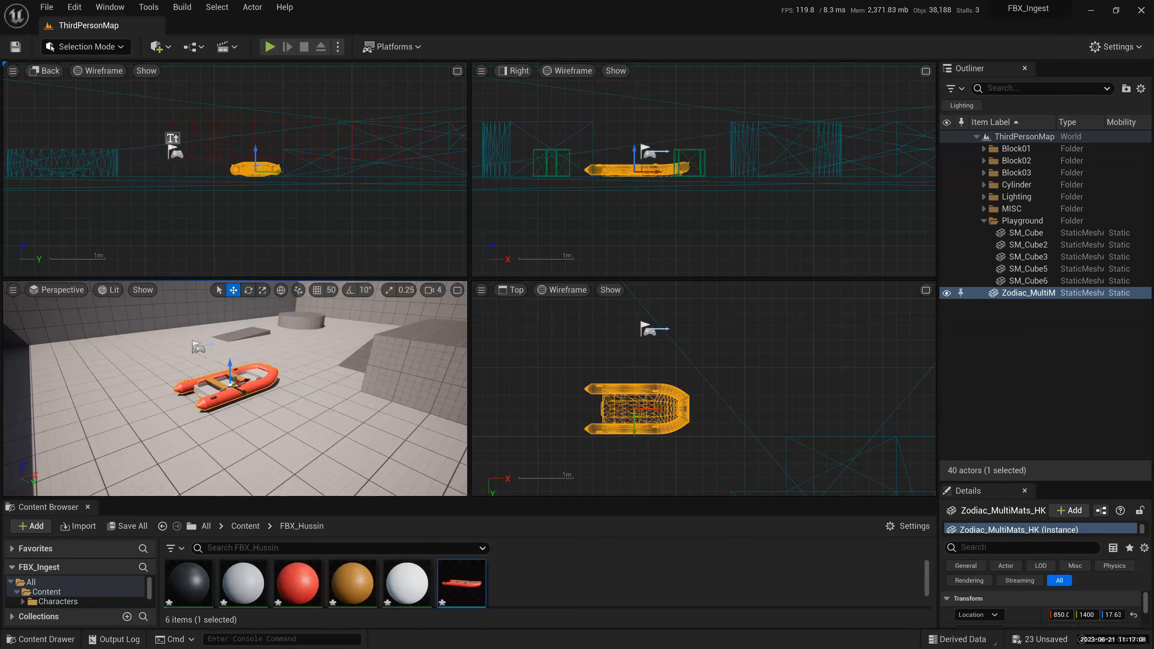
left_click_drag(258, 393, 284, 402, "alt")
left_click_drag(161, 406, 281, 382, "alt")
right_click_drag(282, 382, 327, 382, "alt")
left_click_drag(218, 409, 304, 403, "alt")
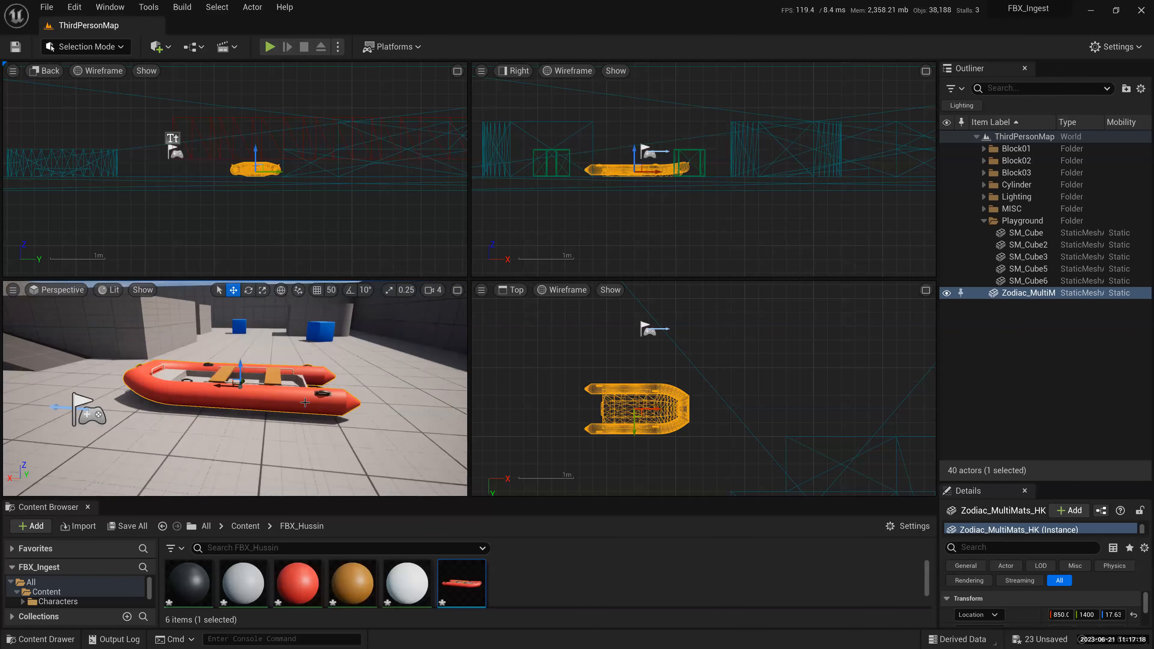
left_click_drag(305, 403, 297, 406, "alt")
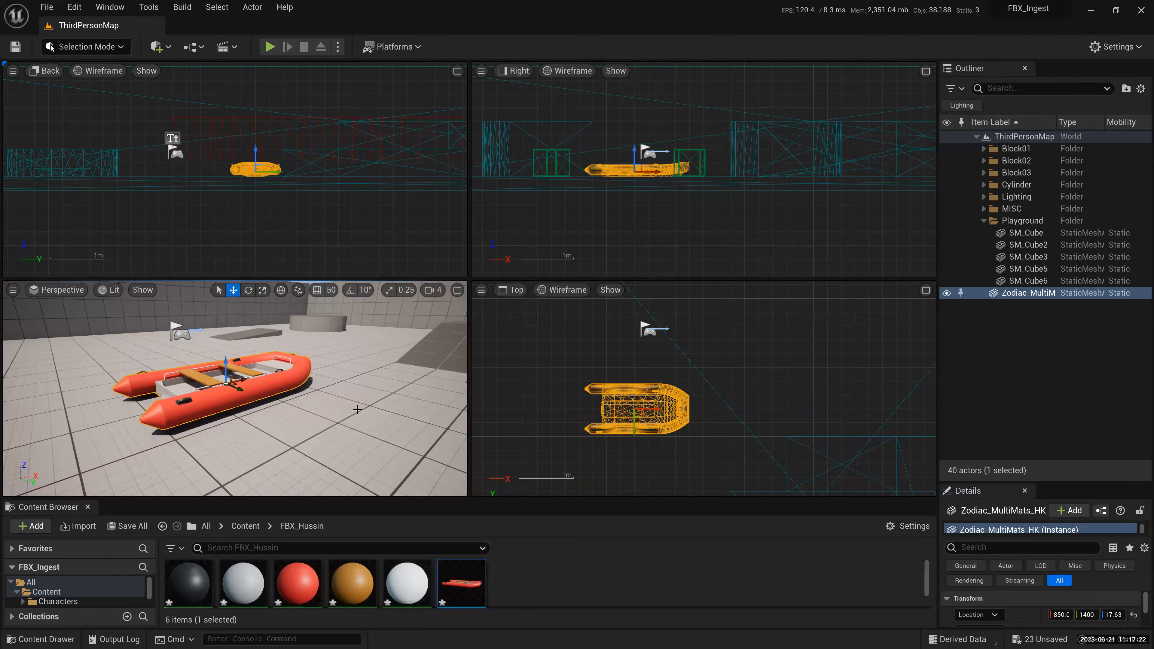
left_click_drag(414, 378, 417, 363, "alt")
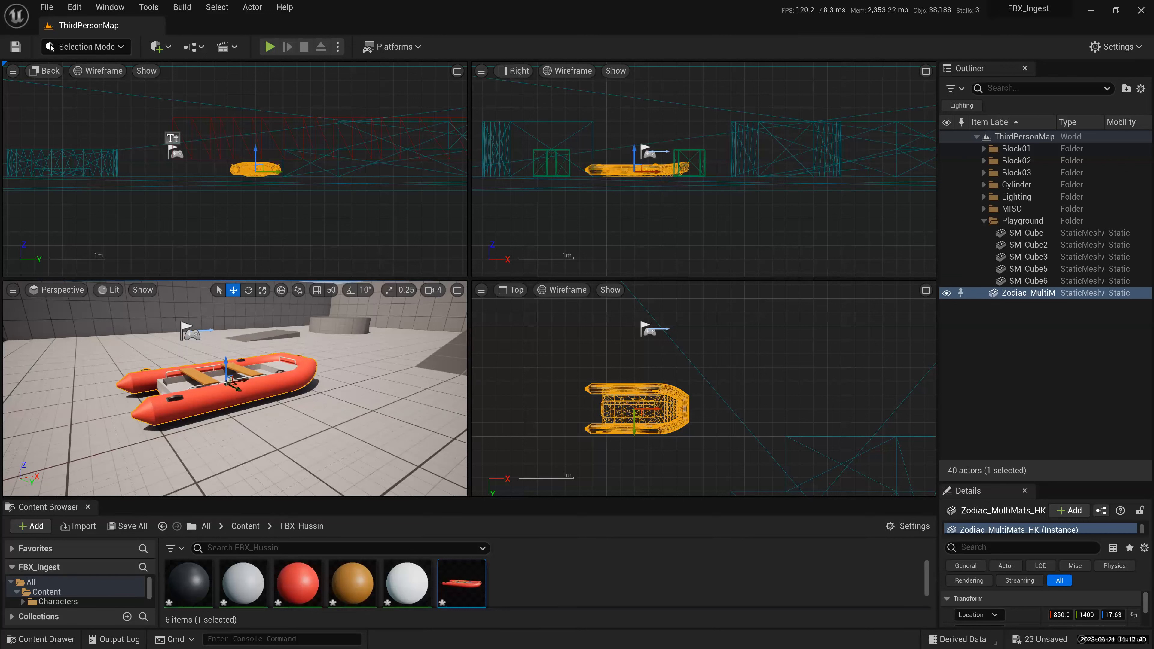
- Move the boat to about X 1005, Y 1374 using the Right and Top viewports, then maximize the Perspective viewport
left_click_drag(656, 169, 679, 168)
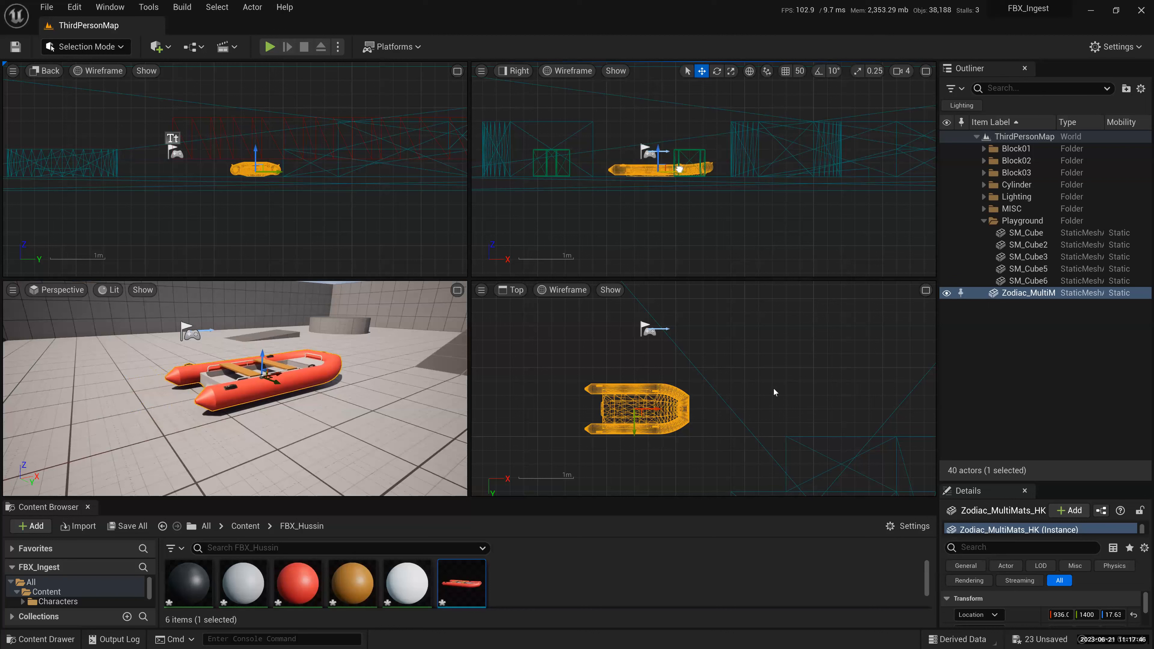
left_click_drag(678, 409, 698, 402)
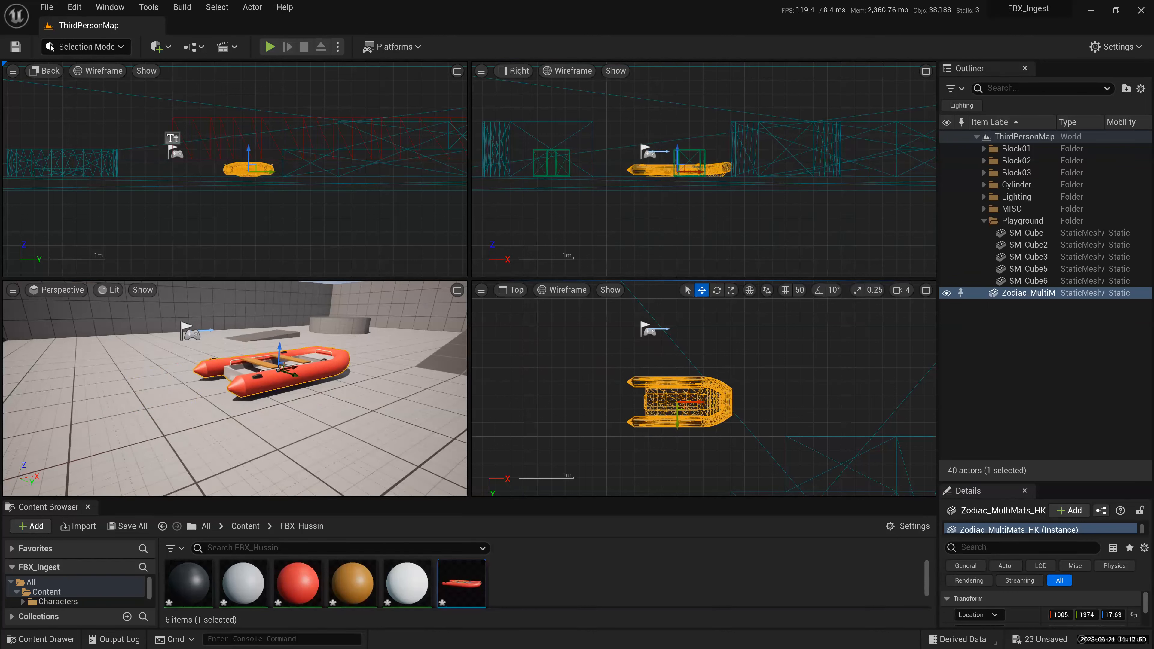
left_click_drag(279, 318, 282, 355, "alt")
left_click_drag(291, 207, 247, 188, "alt")
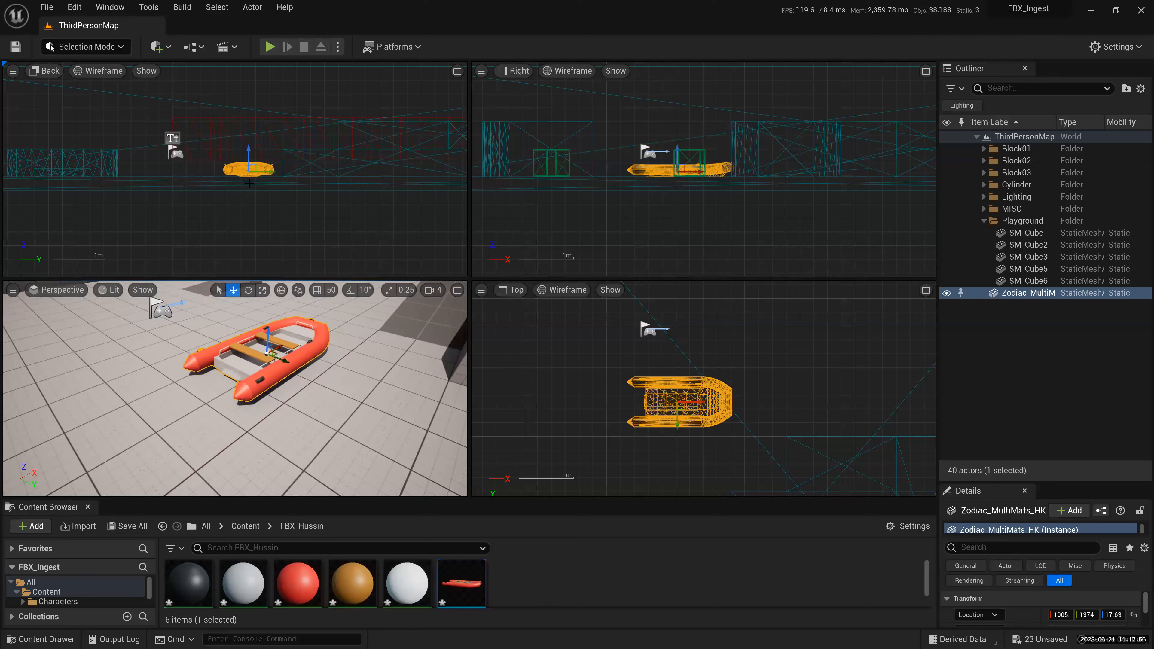
left_click_drag(447, 314, 457, 292, "alt")
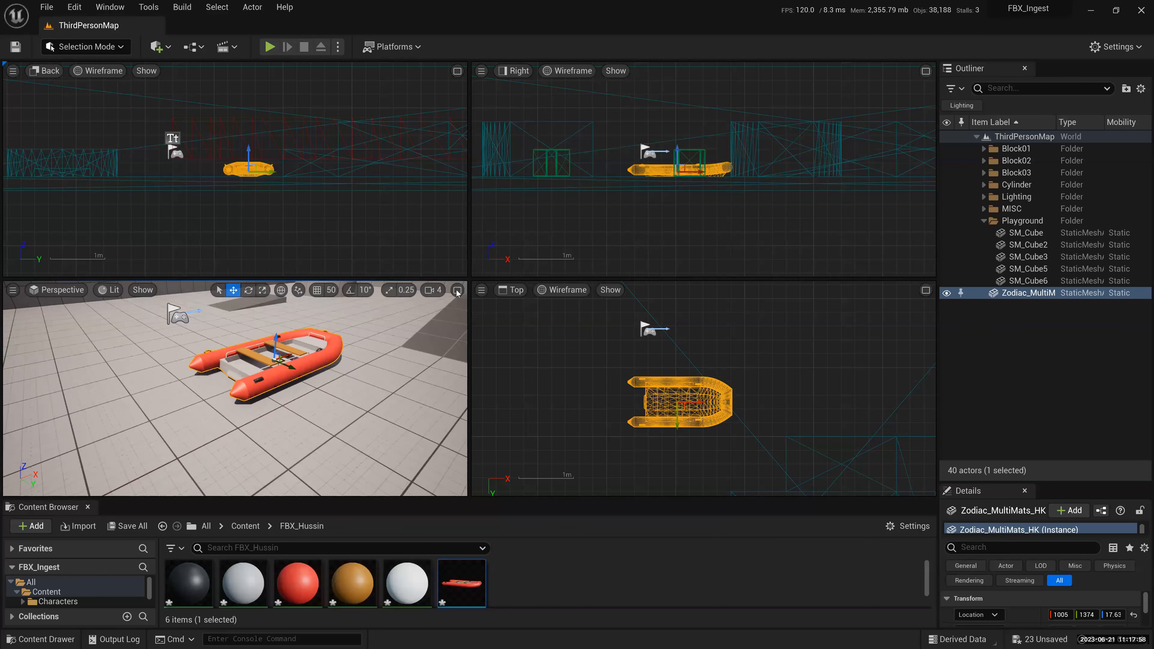
scroll(249, 182, "up", 1)
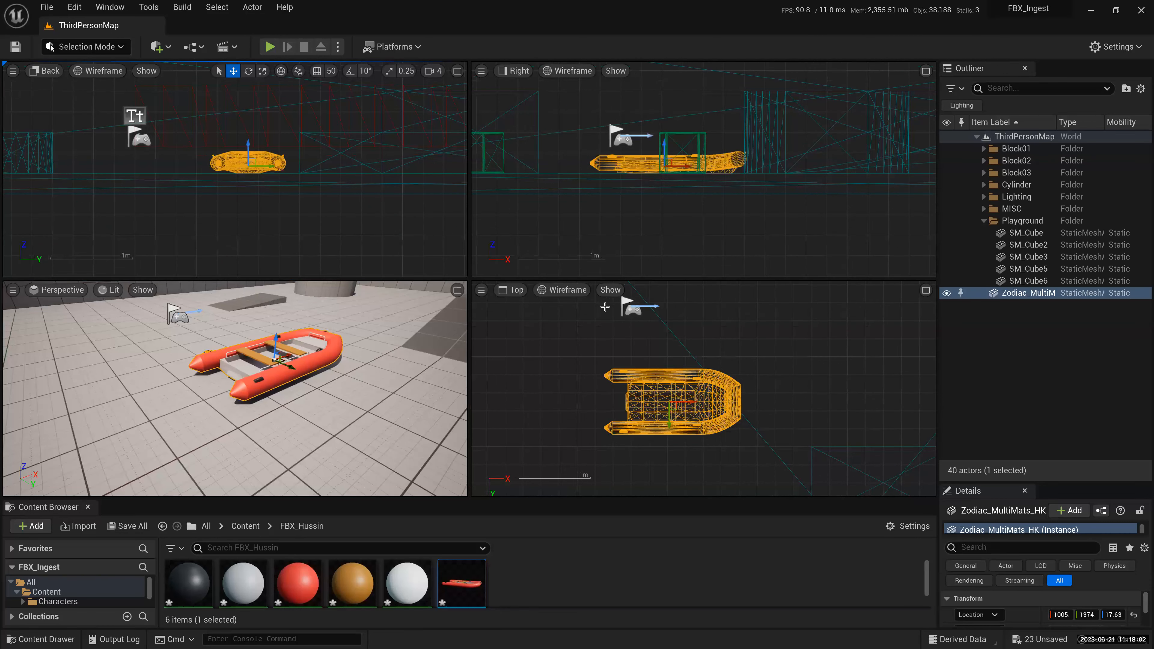
left_click(457, 290)
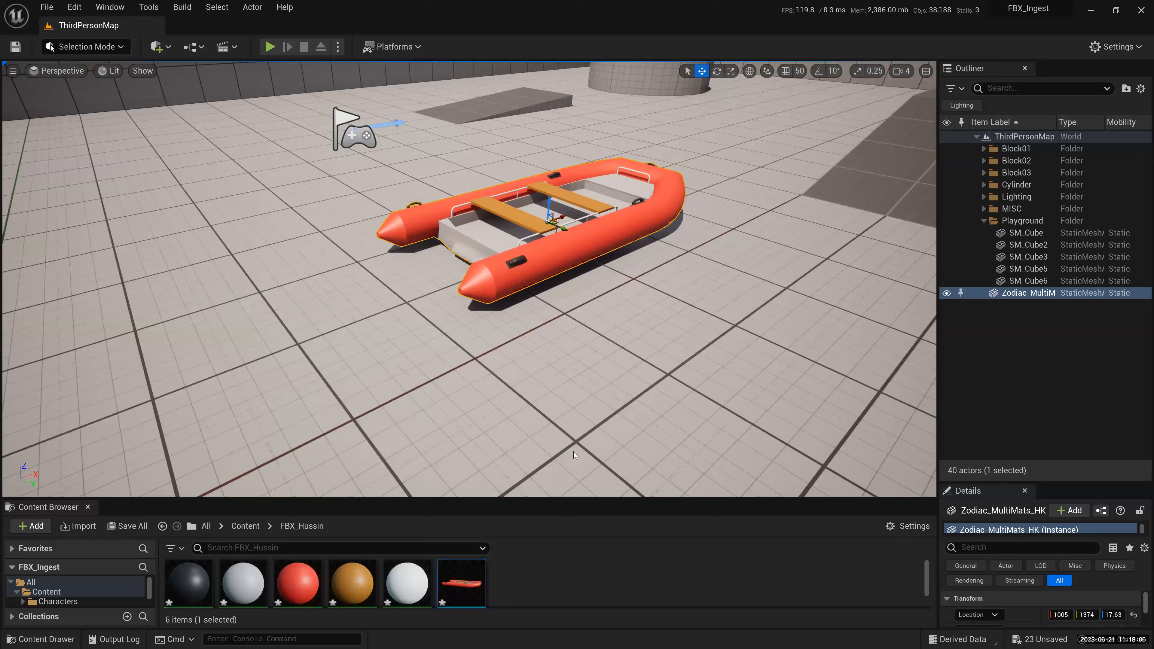
- Frame the boat, enlarge the Content Browser, and inspect the FBX_Hussin assets' unsaved markers with the screen magnifier at 150%
scroll(574, 452, "down", 2)
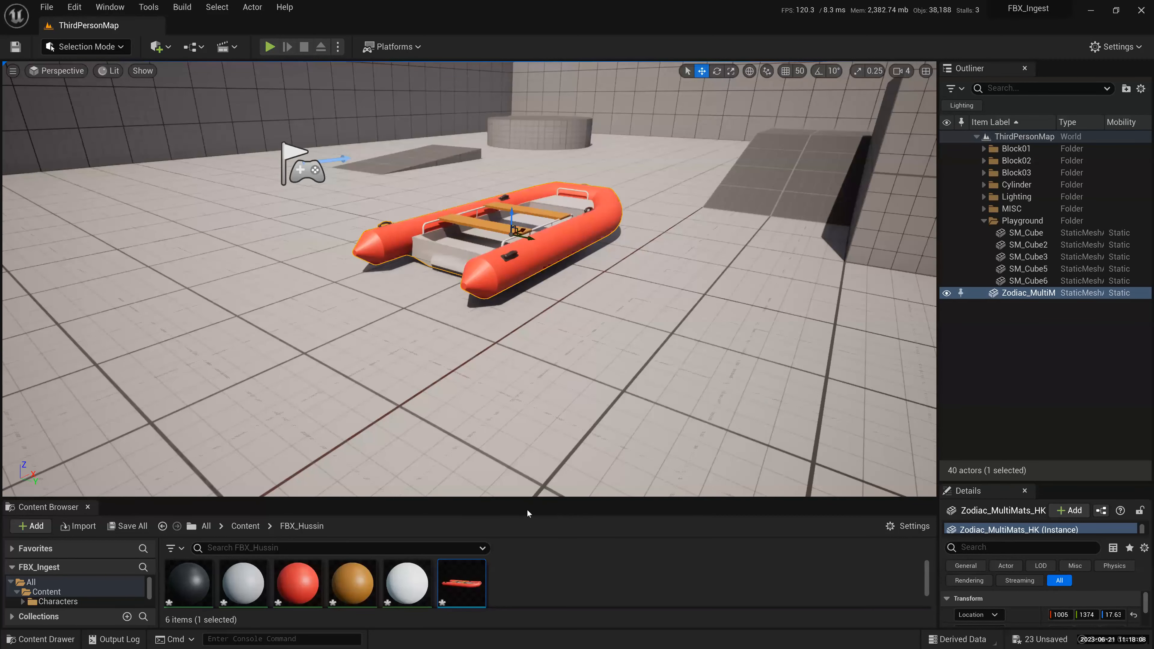
key("f")
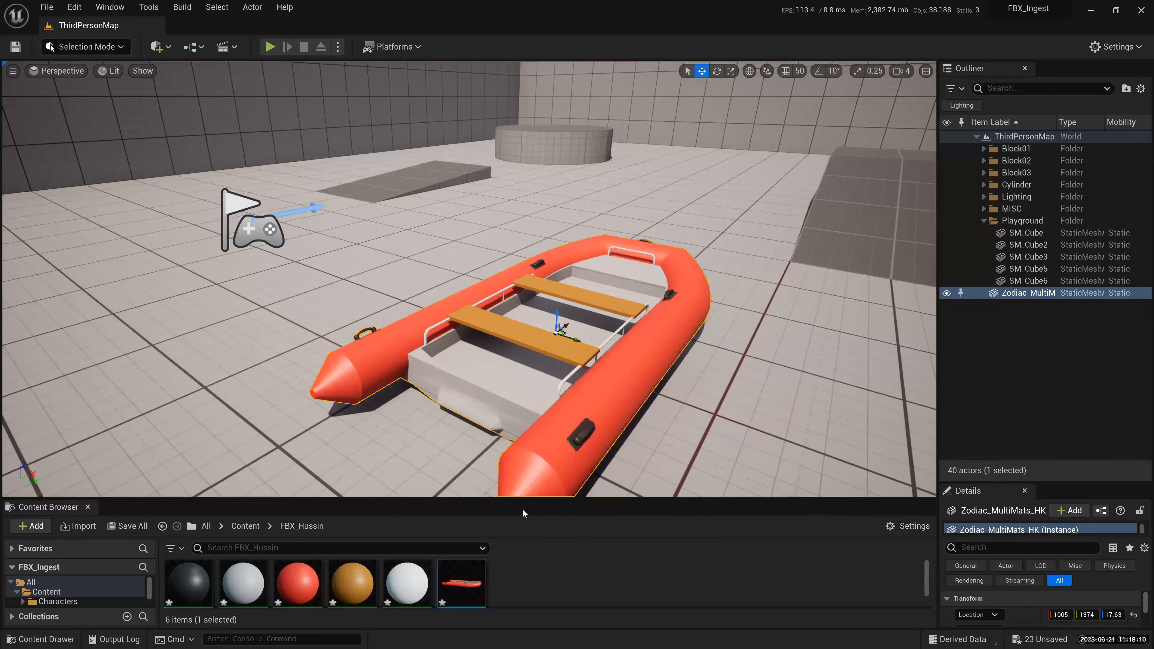
left_click_drag(523, 498, 523, 384)
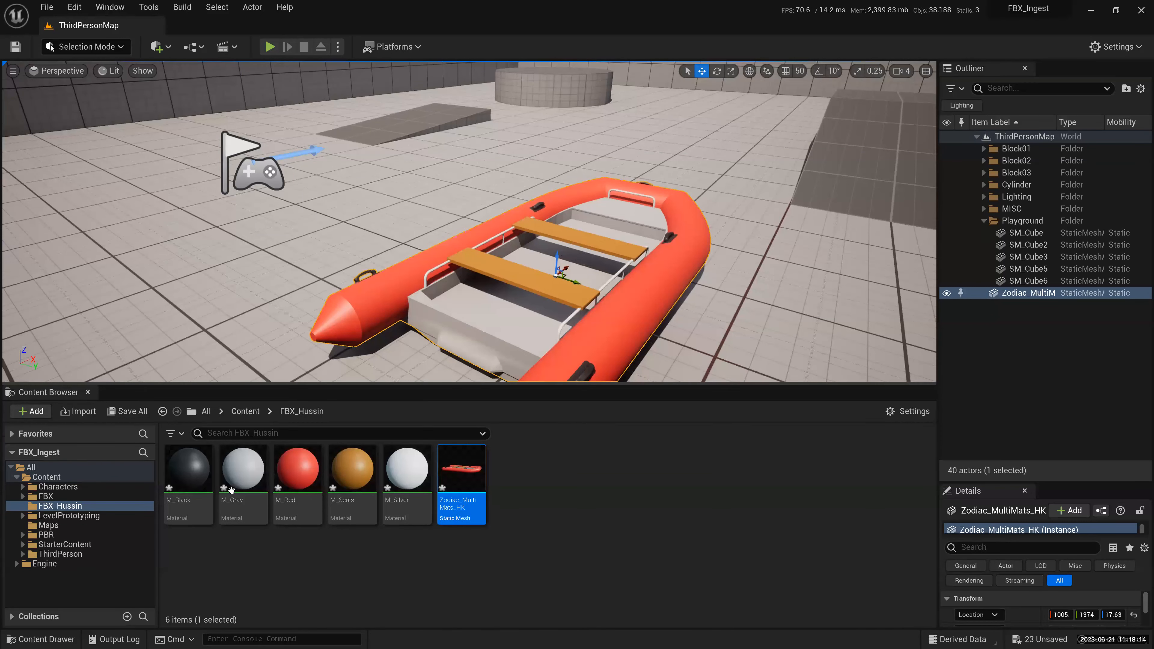
key("super+plus")
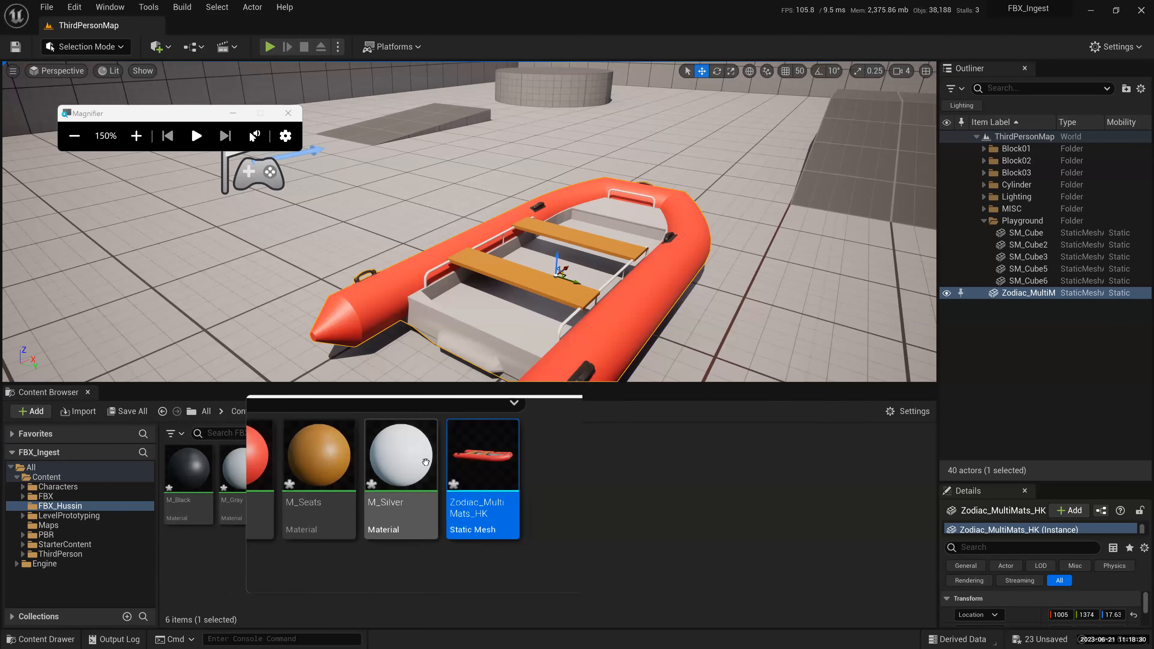
mouse_move(399, 495)
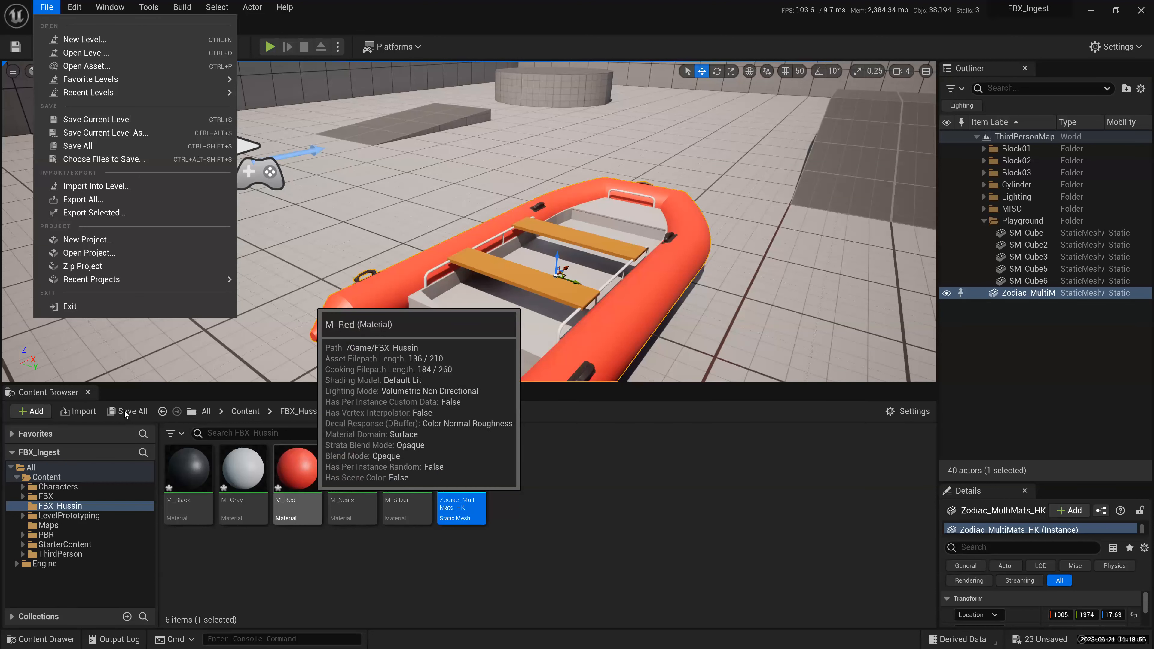
- Examine the Save Current Level, Save All and Choose Files to Save options at 150% magnification, then leave without choosing any
key("super+plus")
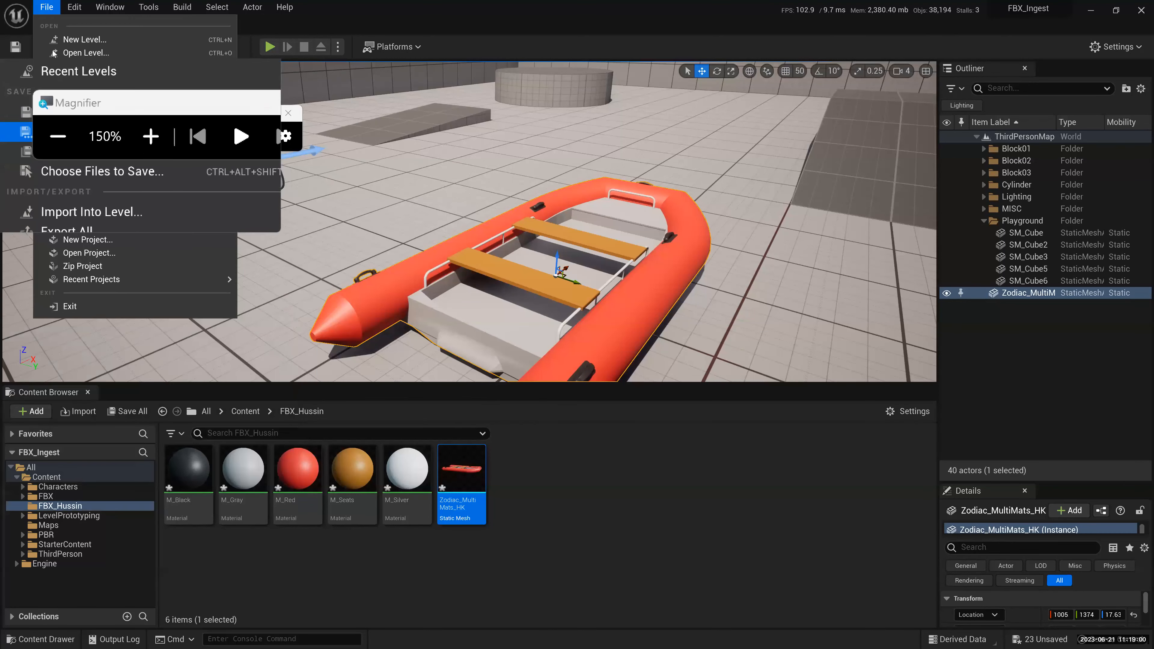
left_click(47, 6)
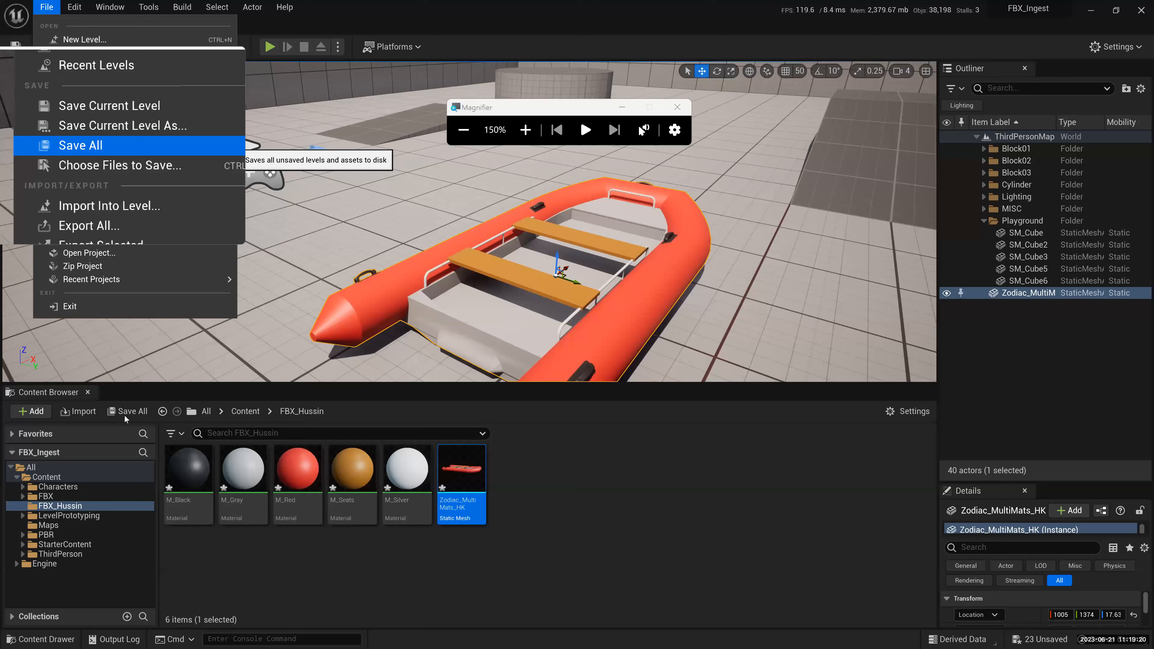
key("Down")
key("Down")
key("Down")
key("Down")
key("Down")
key("Down")
key("Down")
key("Down")
key("Down")
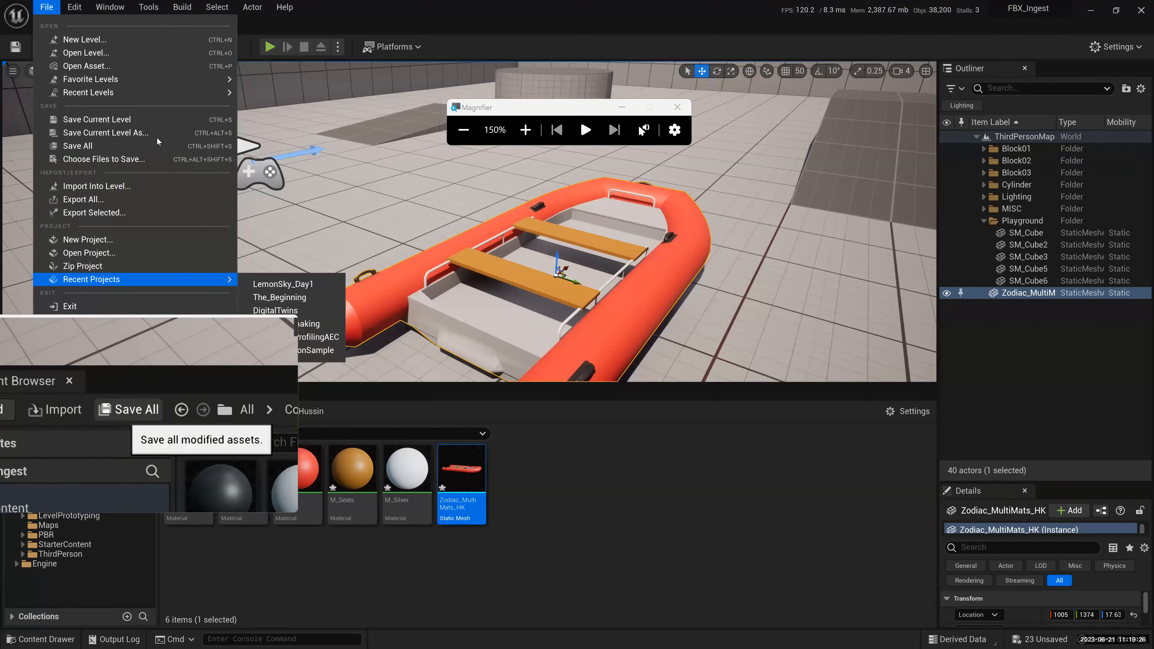
key("Up")
key("Up")
key("Up")
key("Up")
key("Up")
key("Up")
key("Up")
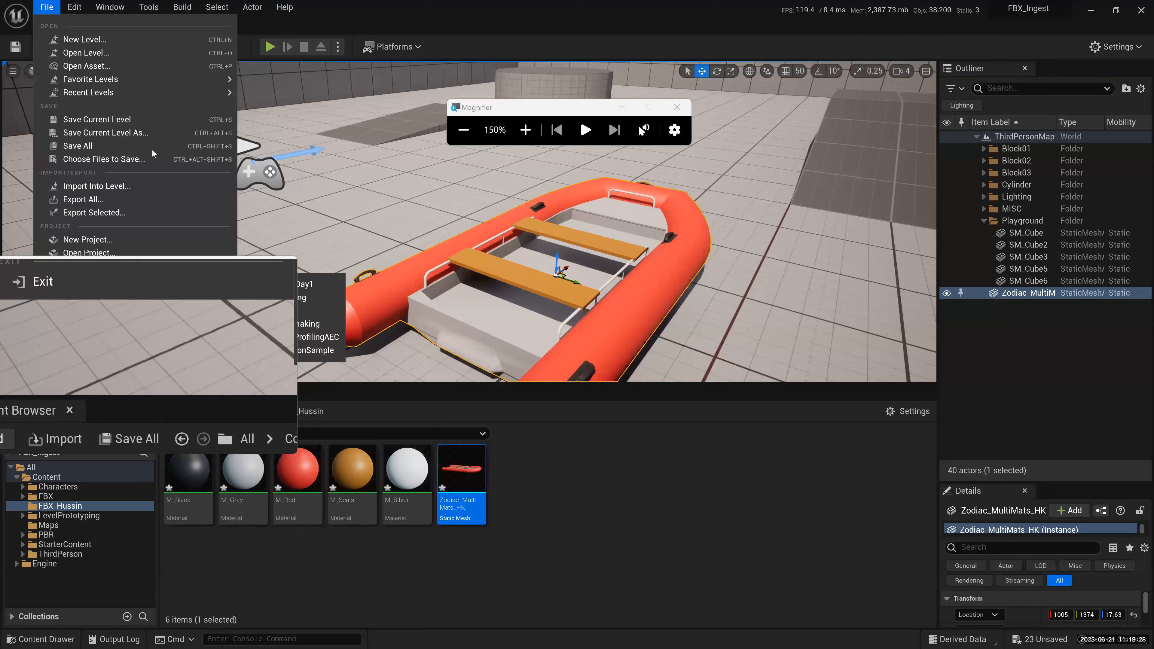
key("Up")
key("Up")
key("Up")
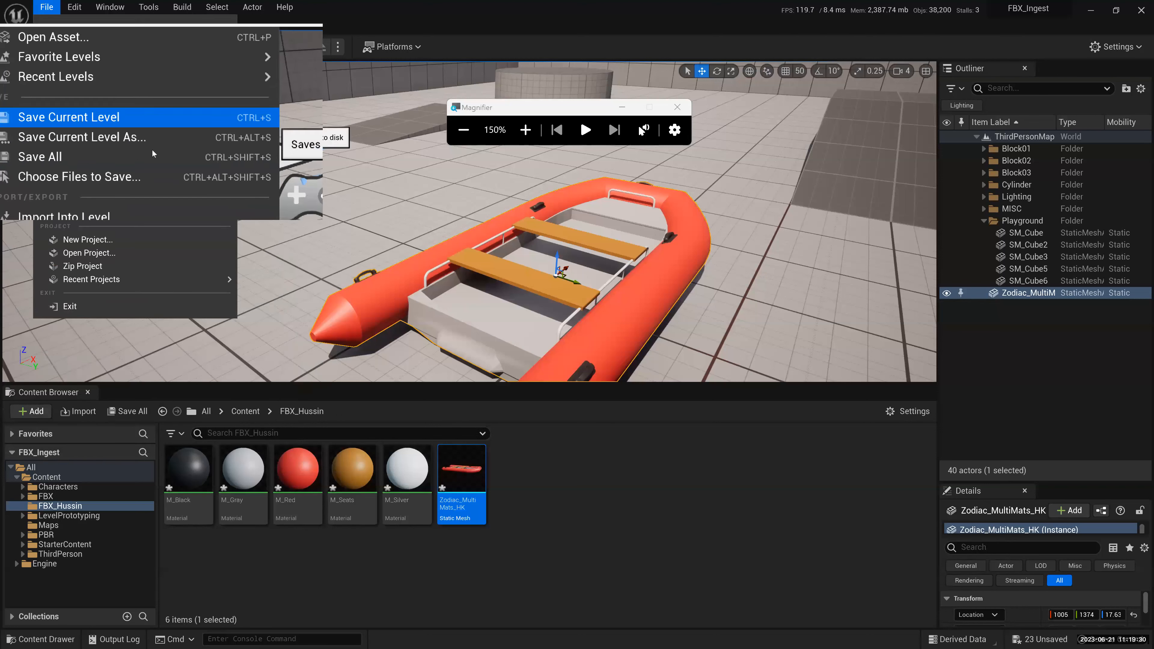
key("Down")
key("Down")
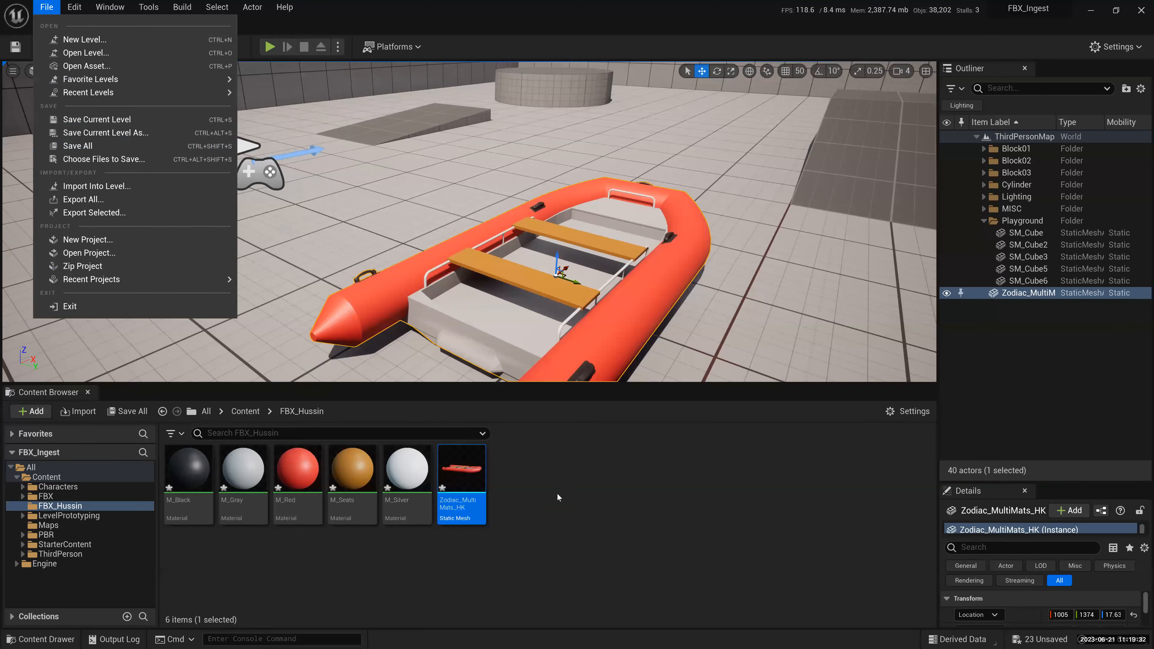
key("Escape")
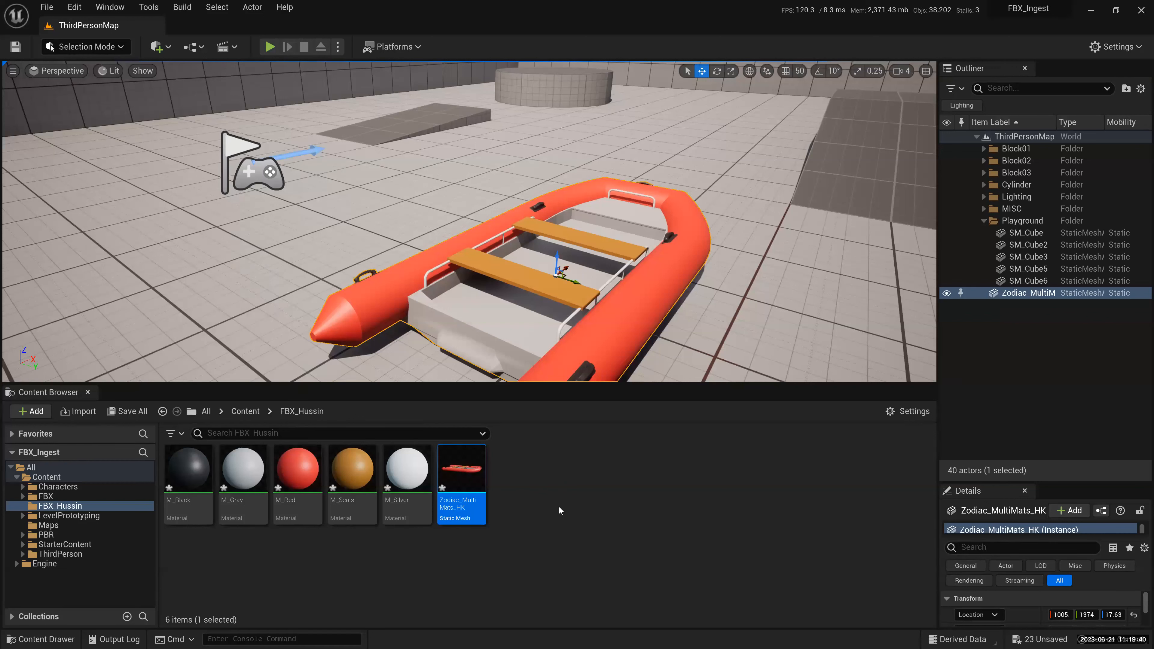
- Deselect the Zodiac_MultiMats_HK asset and save all unsaved levels and assets
left_click(540, 515)
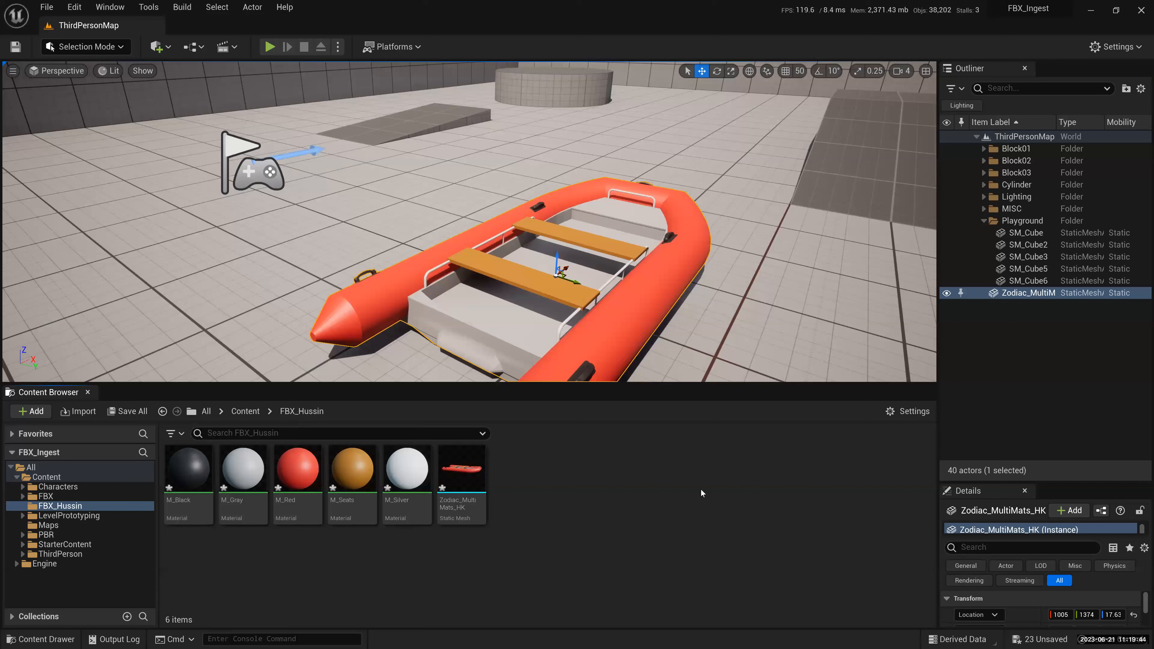
key("ctrl+shift+s")
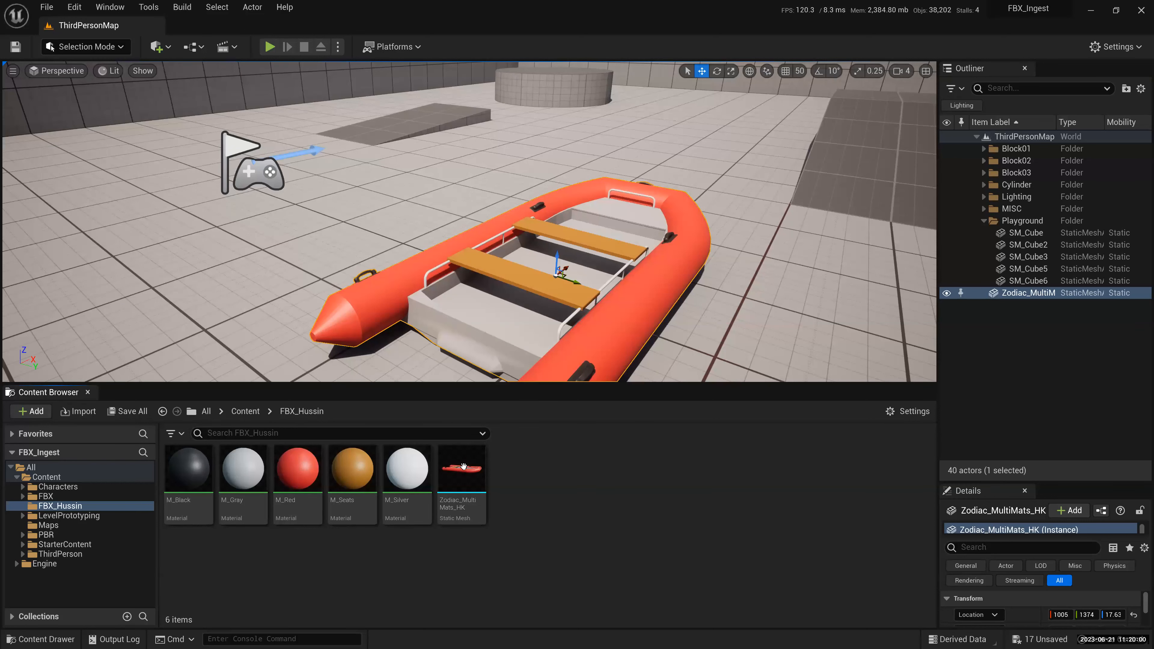
mouse_move(463, 467)
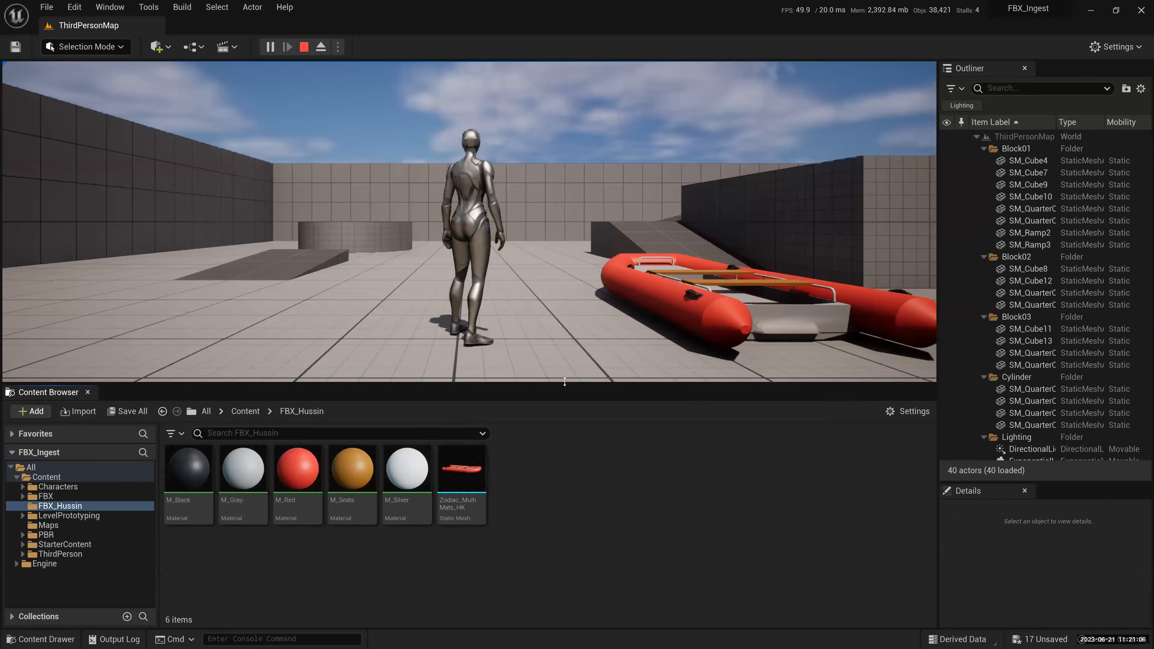
- Run the play-mode character around the boat and into the blue cubes, then end the play session
left_click(469, 222)
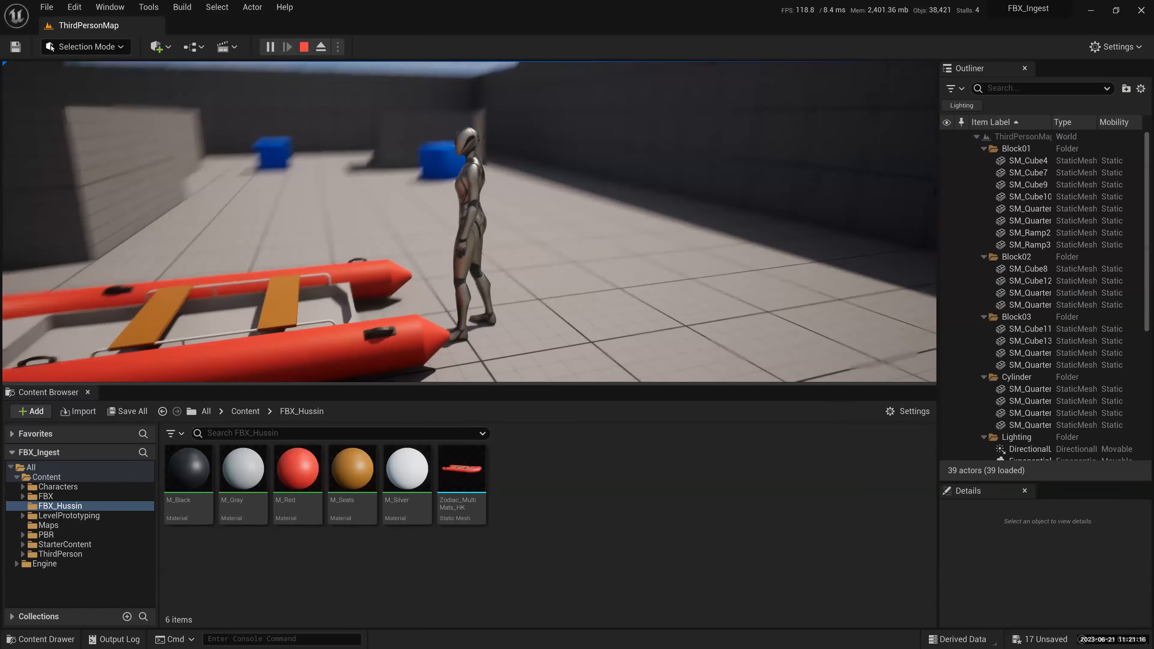
key("w")
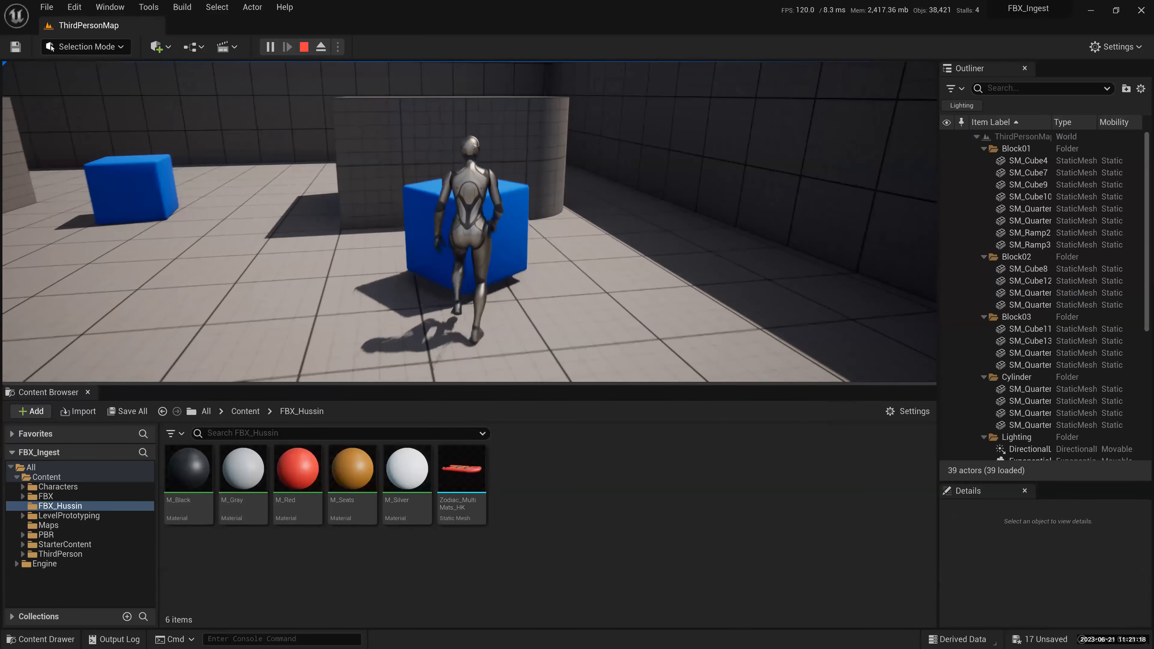
key("w")
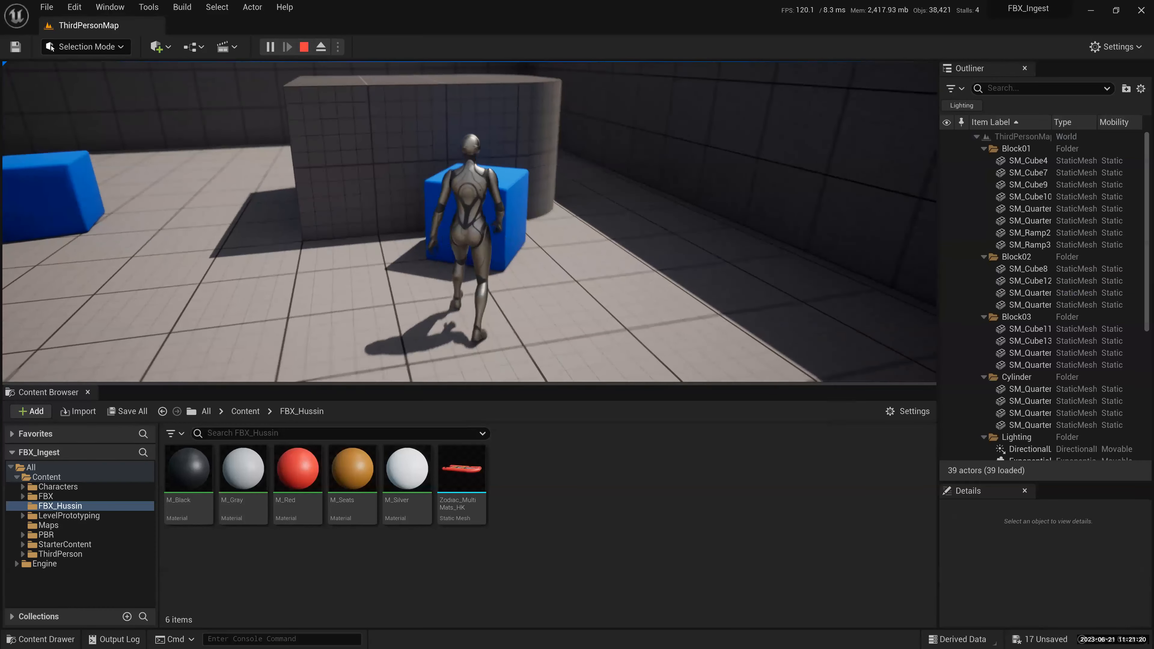
key("w")
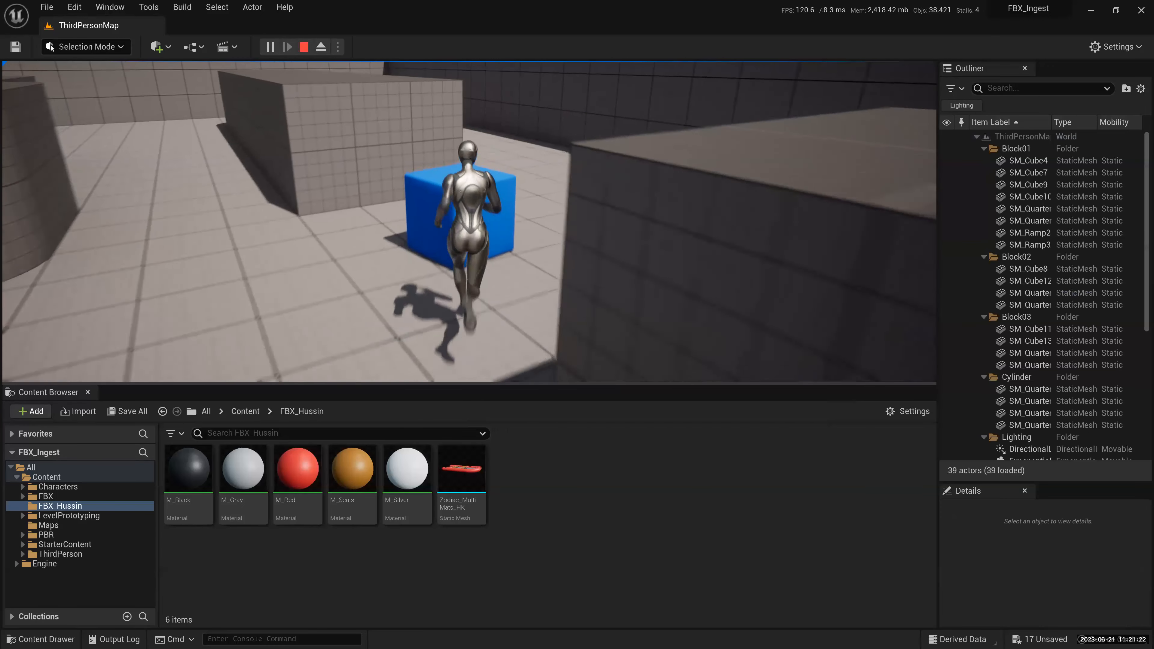
key("w")
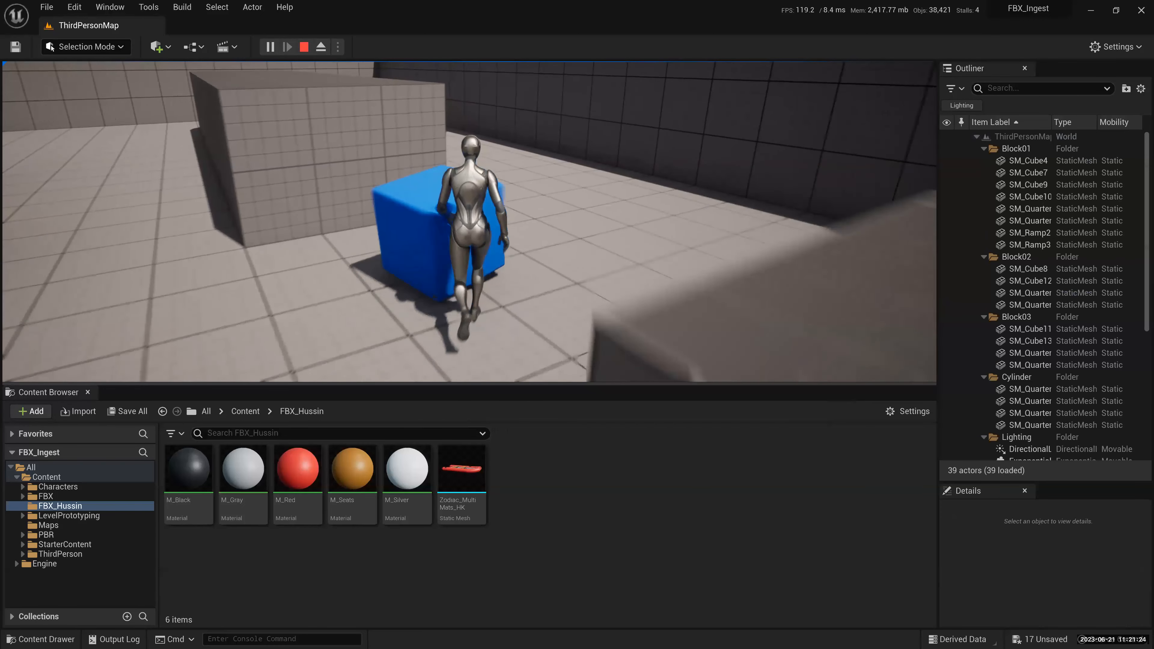
key("w")
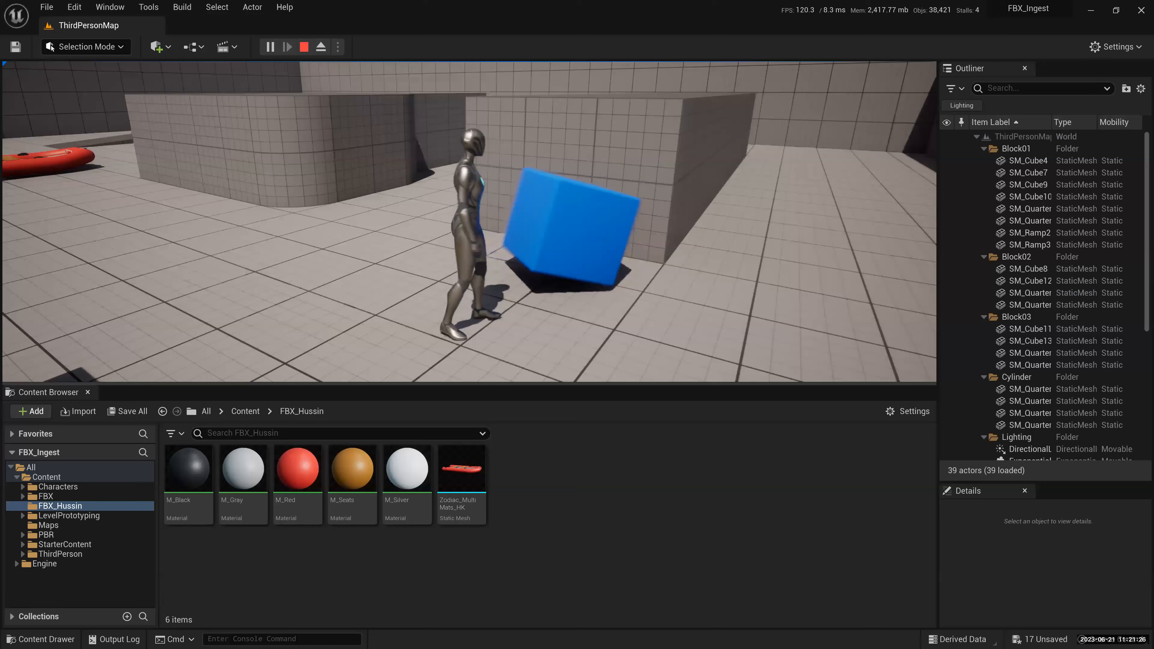
key("w")
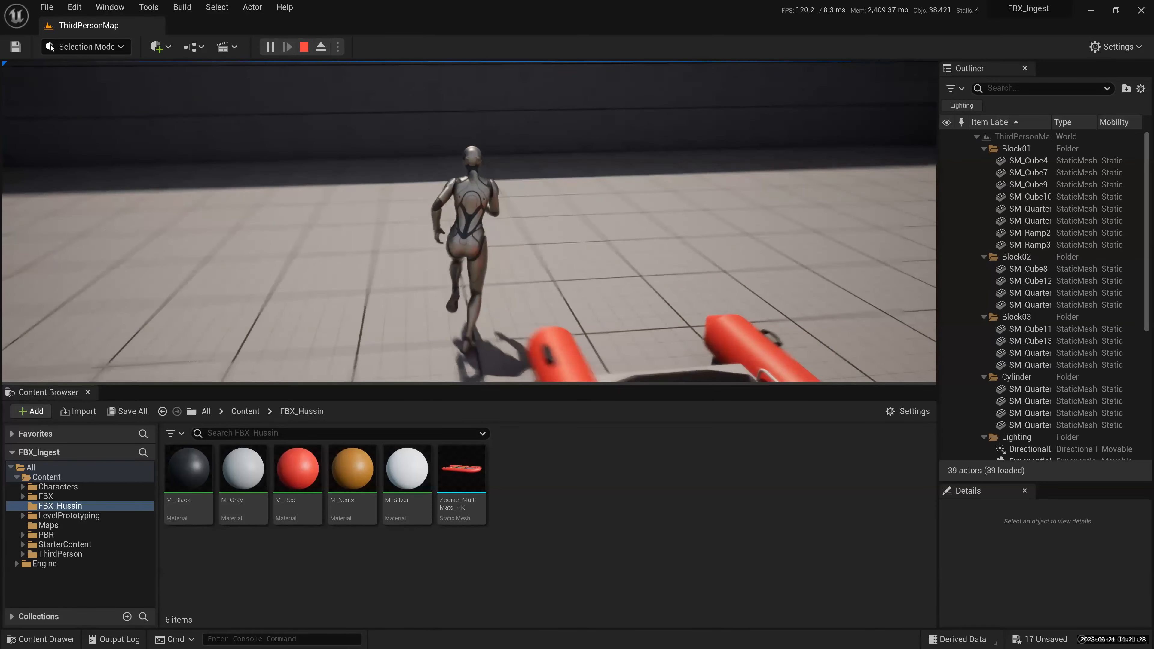
key("w")
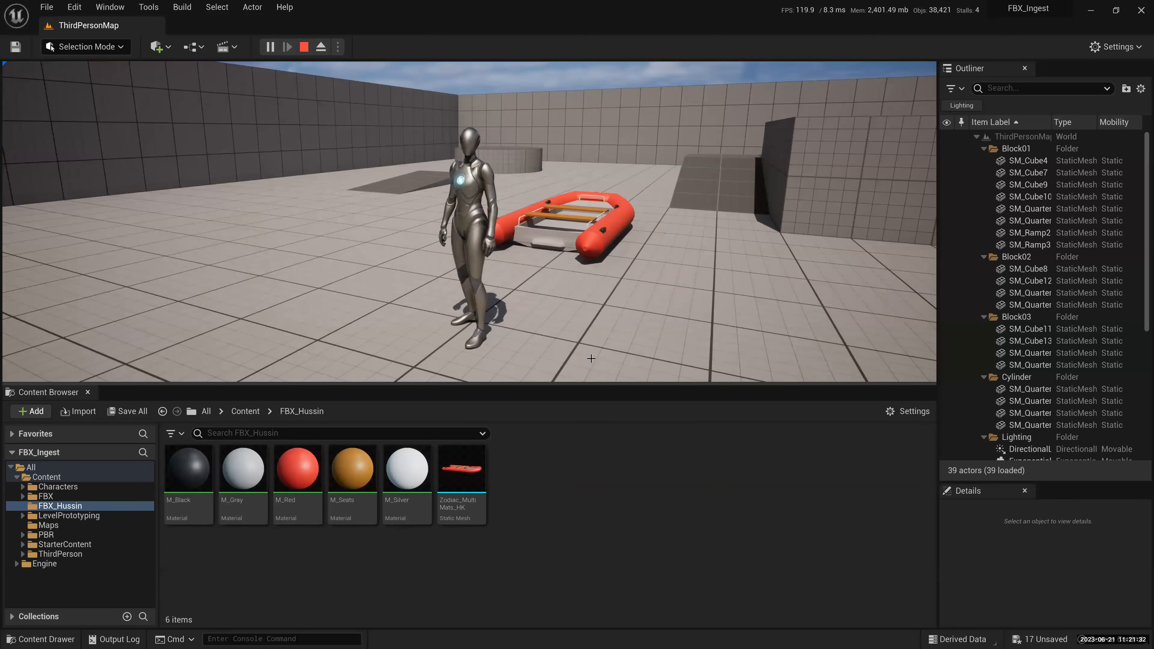
key("Escape")
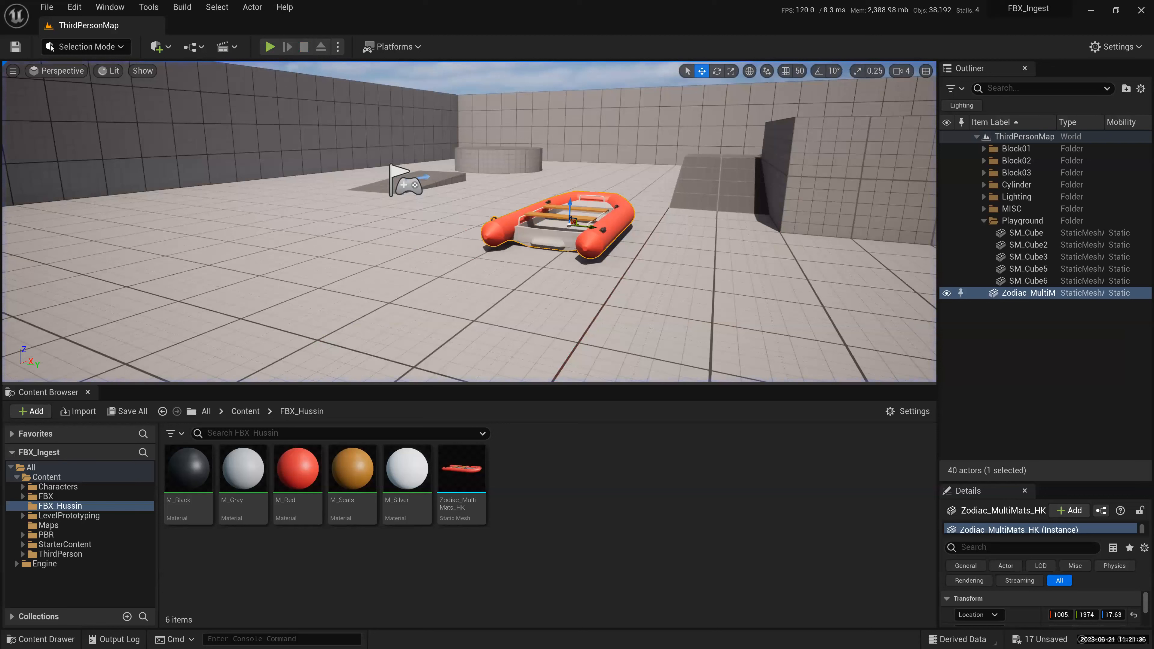
- View the boat in Perspective from several sides and finish with a close view of its stern
key("f")
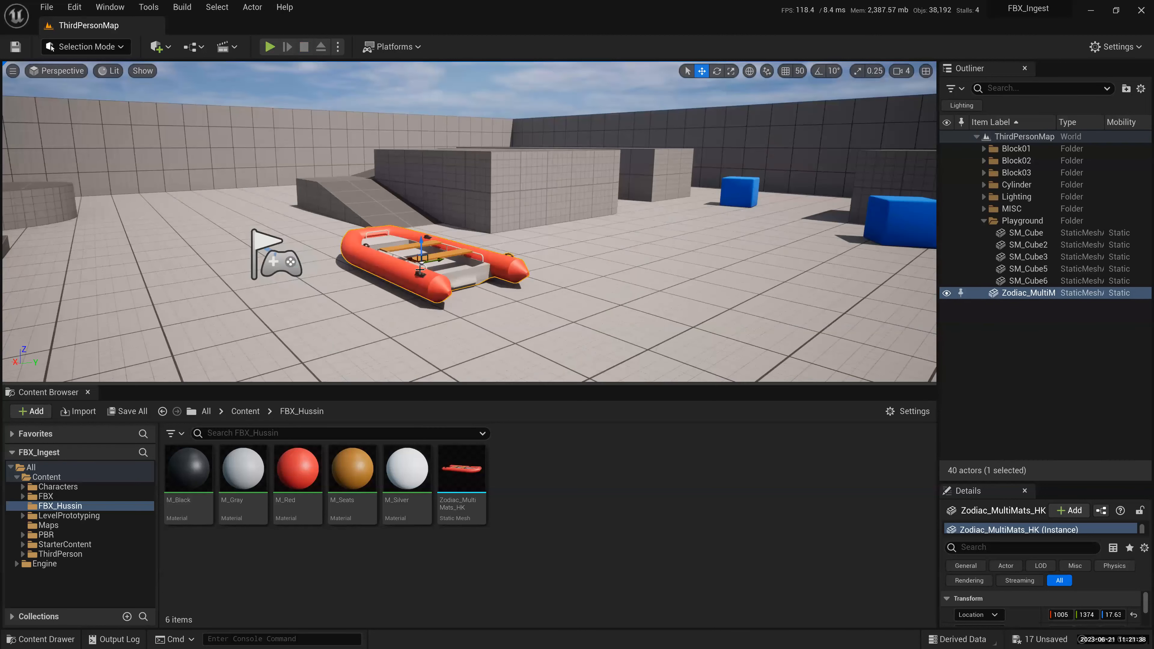
mouse_move(407, 259)
middle_mouse_down()
mouse_move(447, 267)
mouse_move(403, 273)
mouse_move(406, 262)
middle_mouse_up()
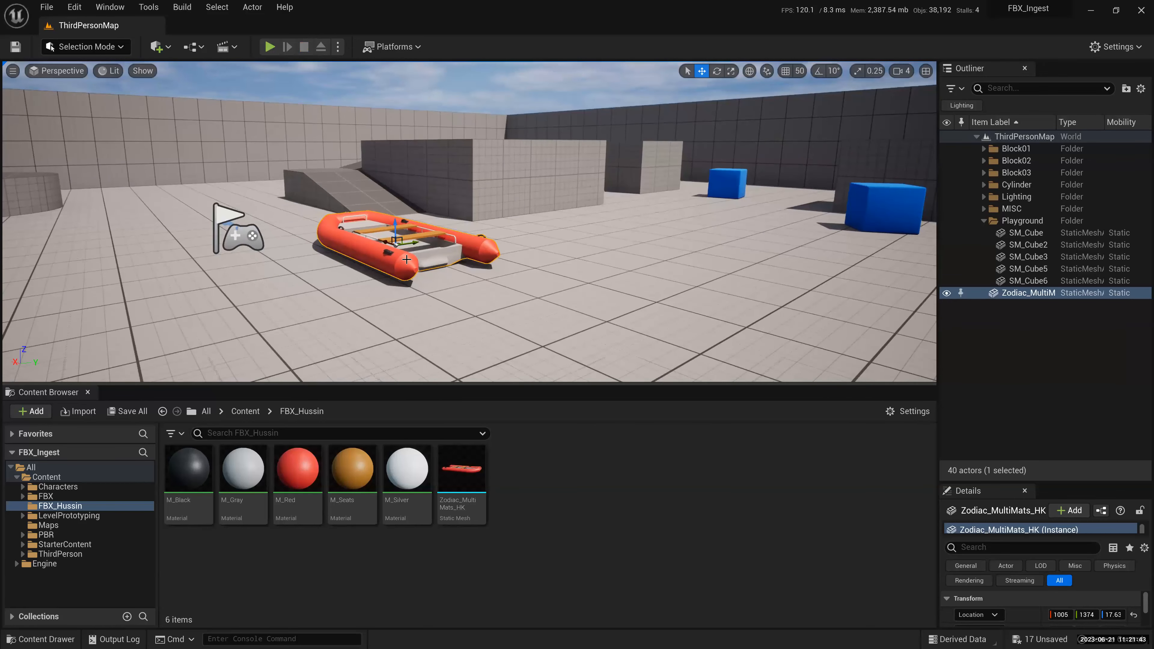
mouse_move(406, 260)
right_mouse_down()
mouse_move(393, 249)
mouse_move(407, 260)
right_mouse_up()
key("w")
key("e")
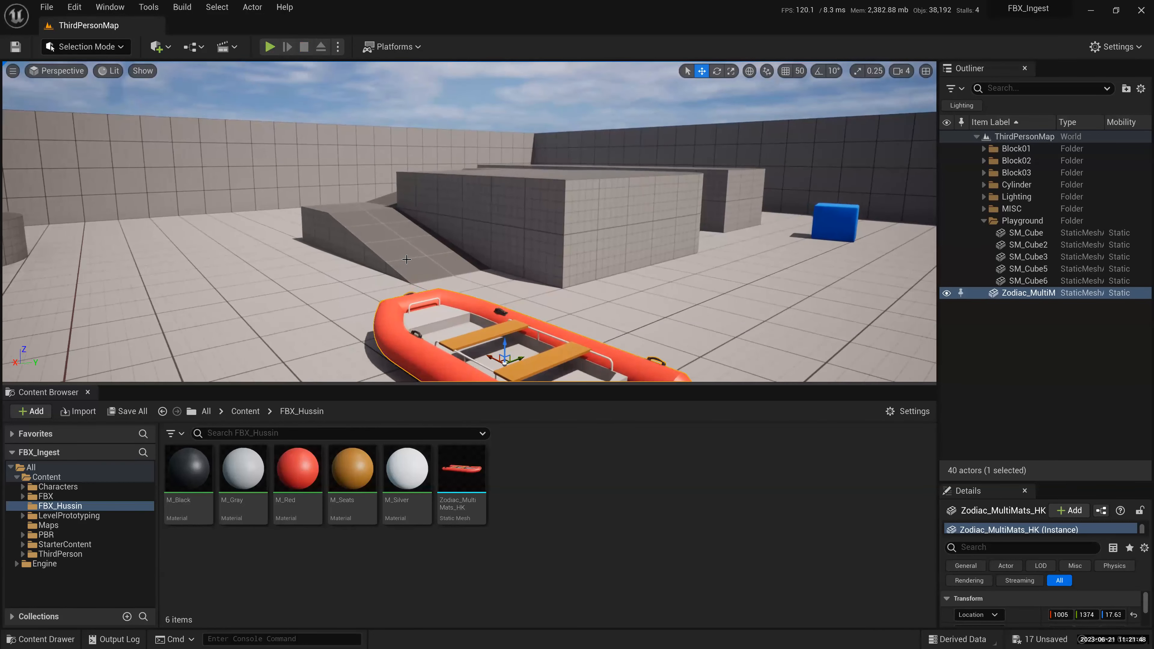
key("f")
middle_click_drag(407, 259, 407, 260)
right_click_drag(407, 259, 407, 259)
key("w")
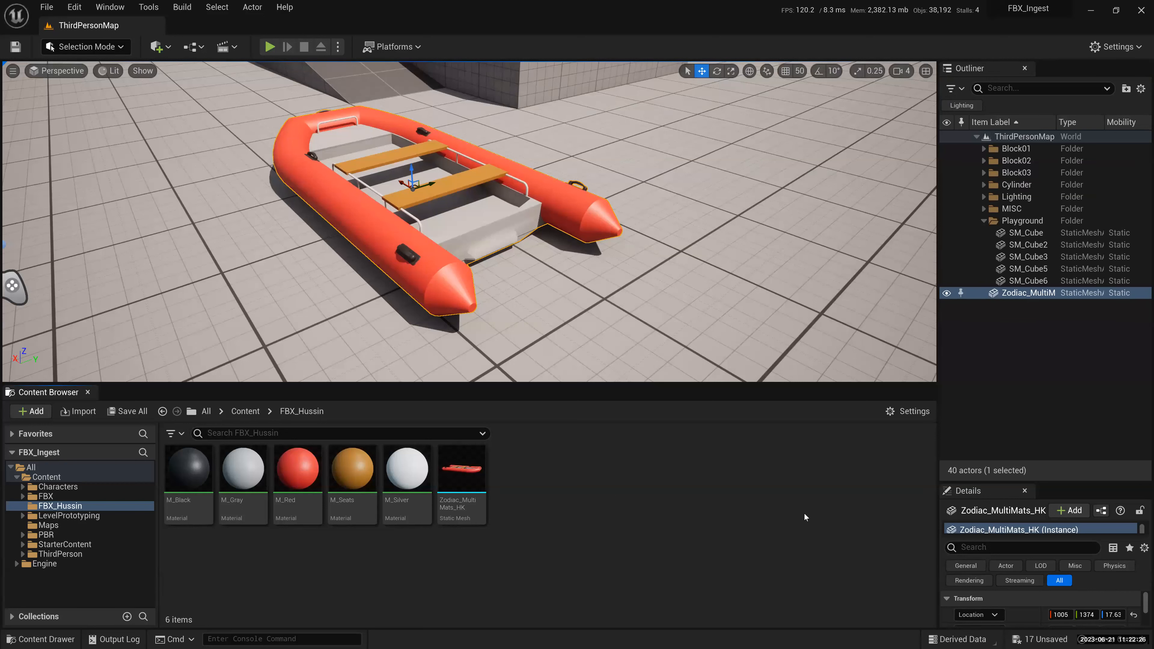
- Examine the Zodiac_MultiMats_HK asset's information and its collision settings in the Static Mesh Editor, then close that editor
mouse_move(463, 454)
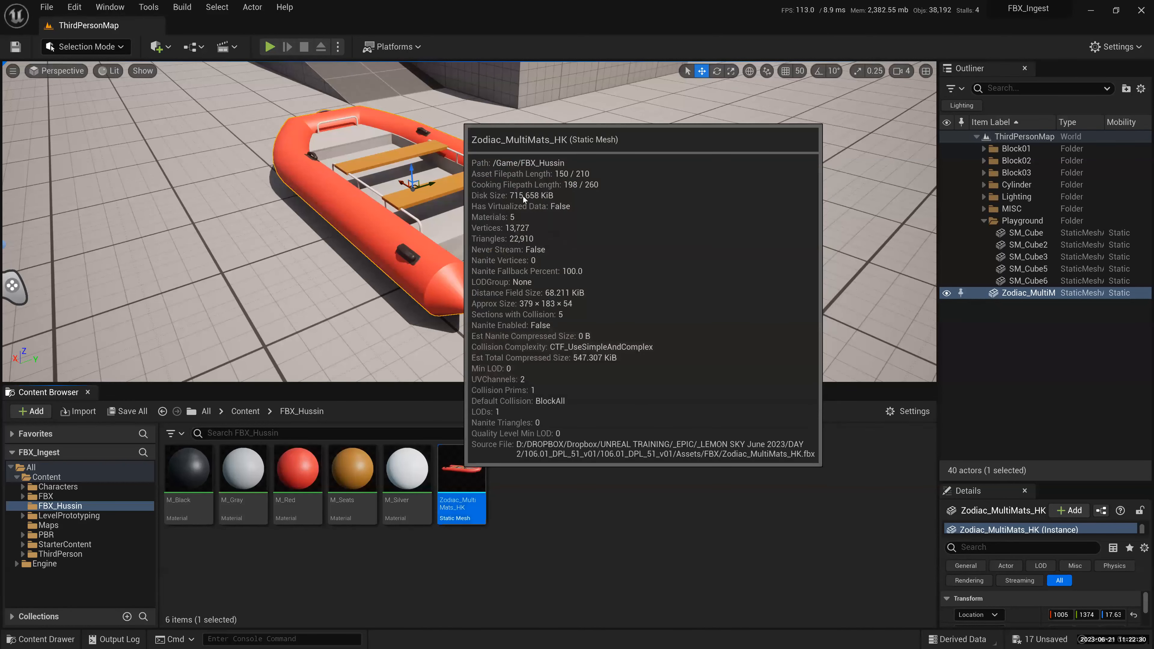
right_click(463, 454)
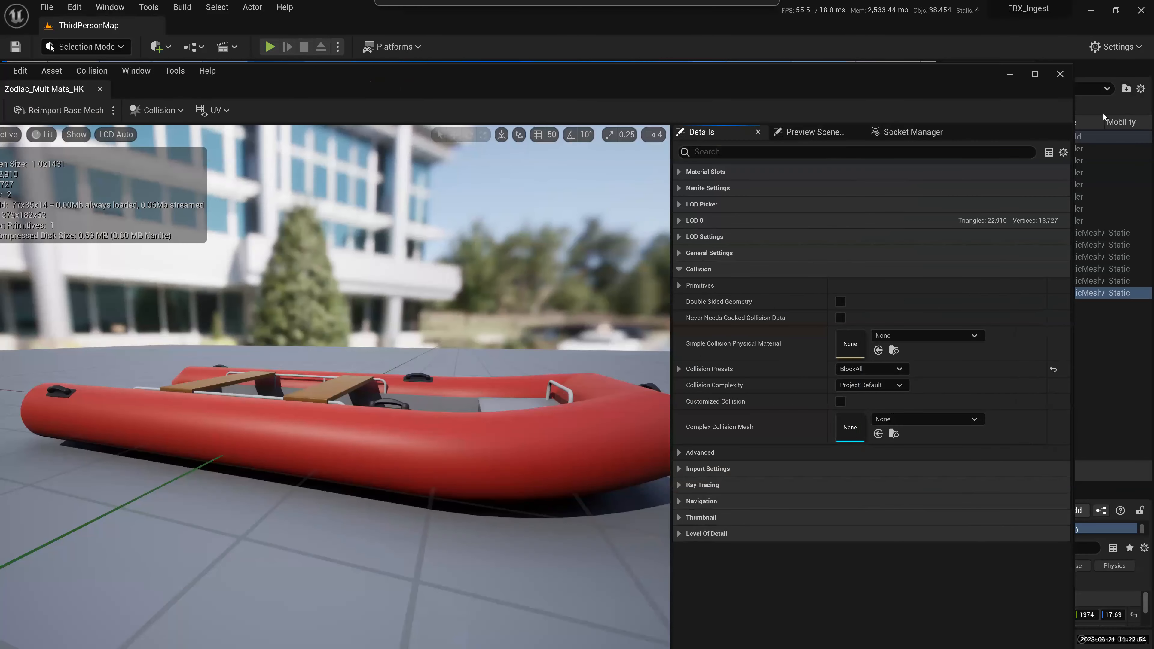
left_click(1064, 75)
double_click(459, 477)
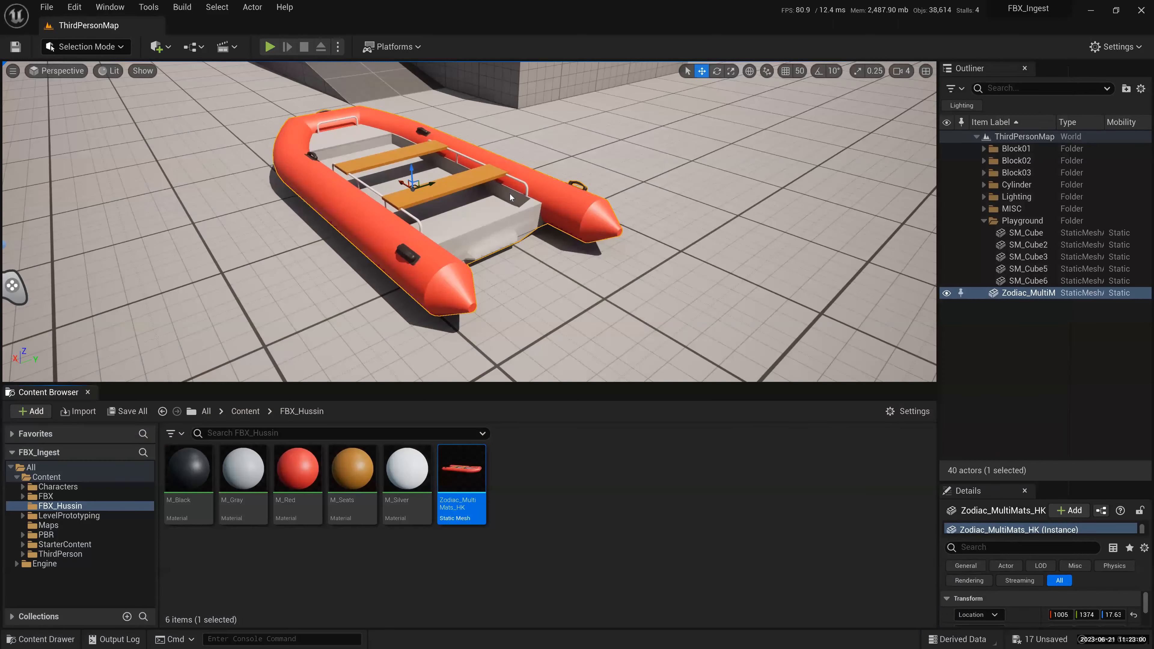
right_click(453, 472)
- Switch to the browser's Recommended Asset Naming Conventions page to review the naming format, then return to the FBX_Ingest project in Unreal Editor
key("super+Down")
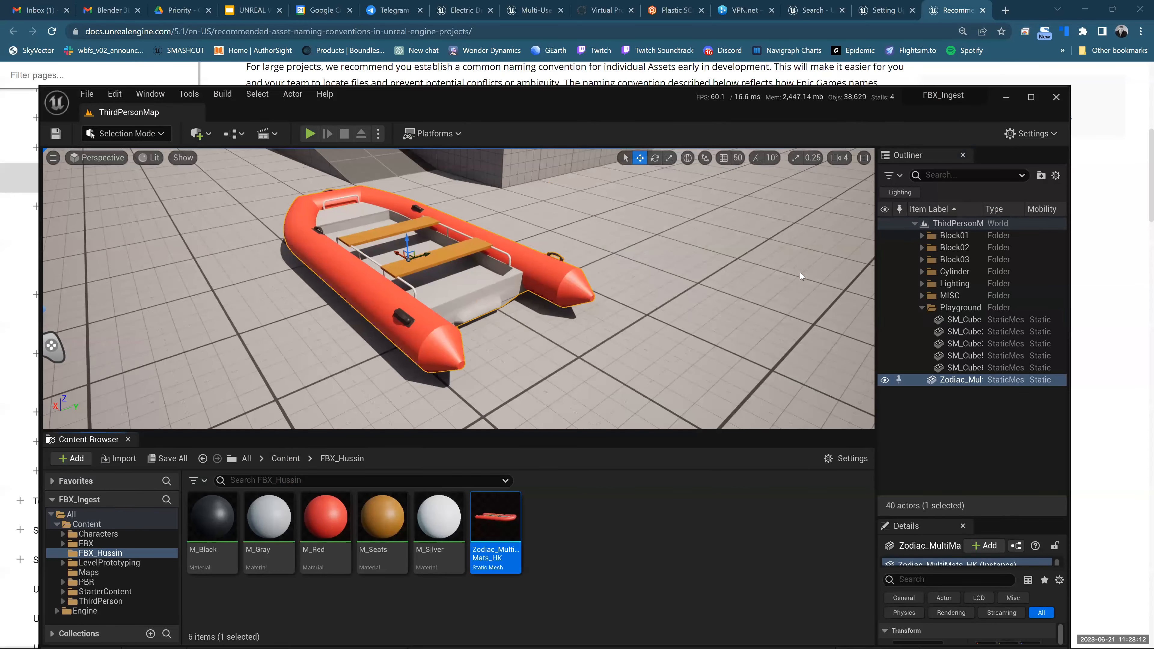
key("super+Down")
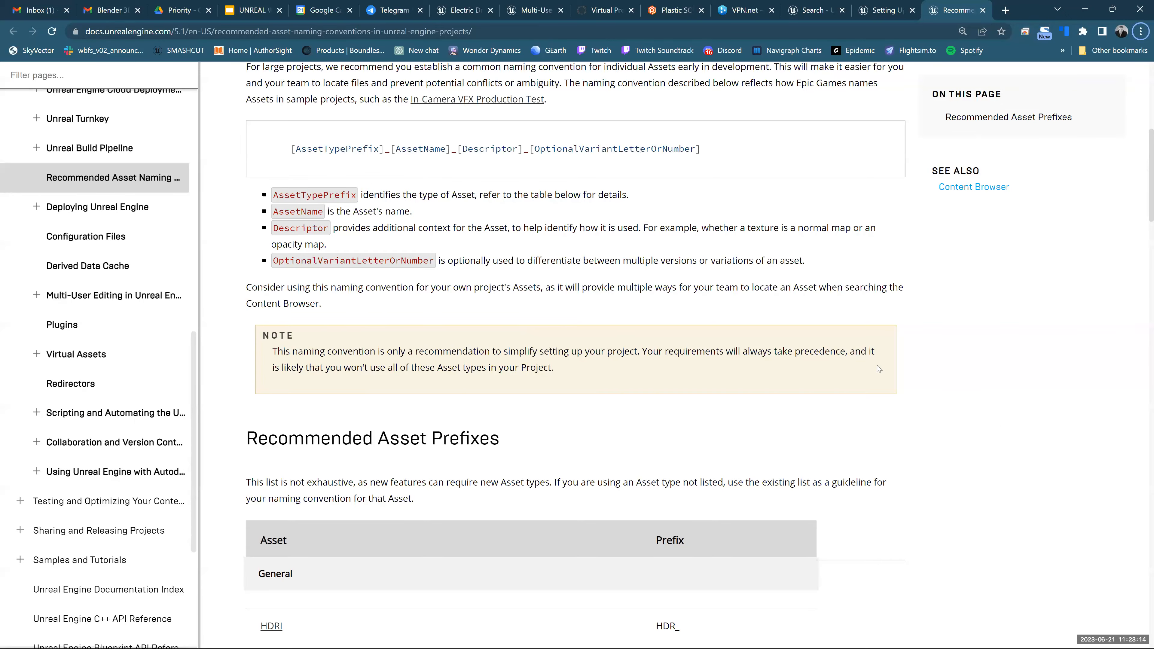
key("alt+Tab")
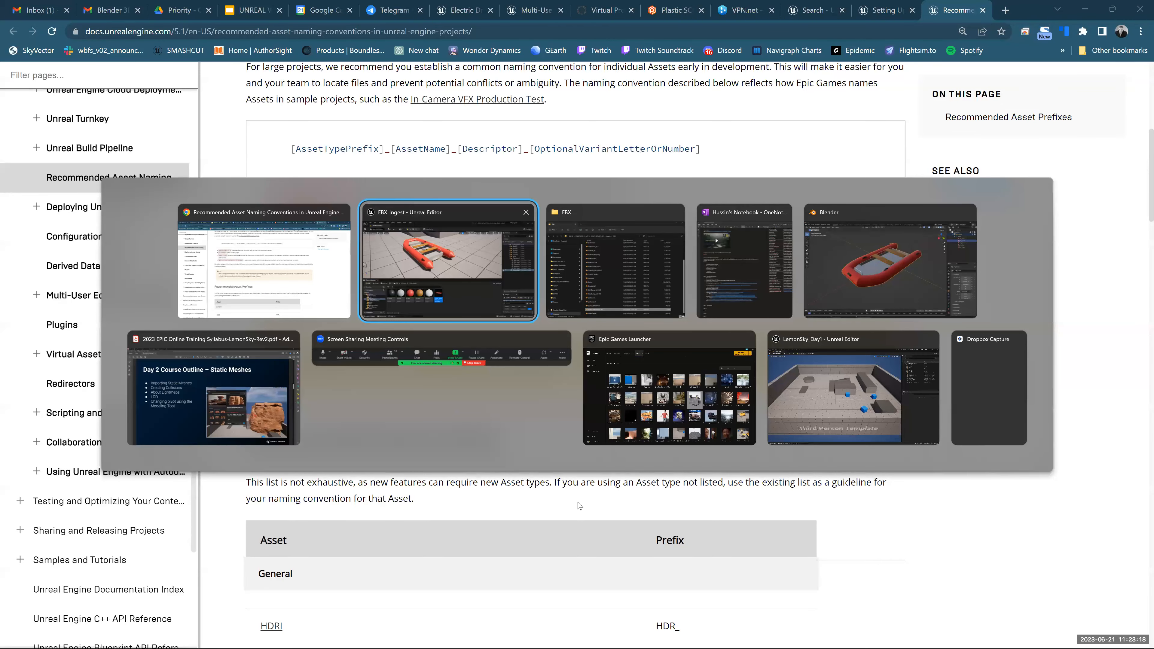
left_click(482, 327)
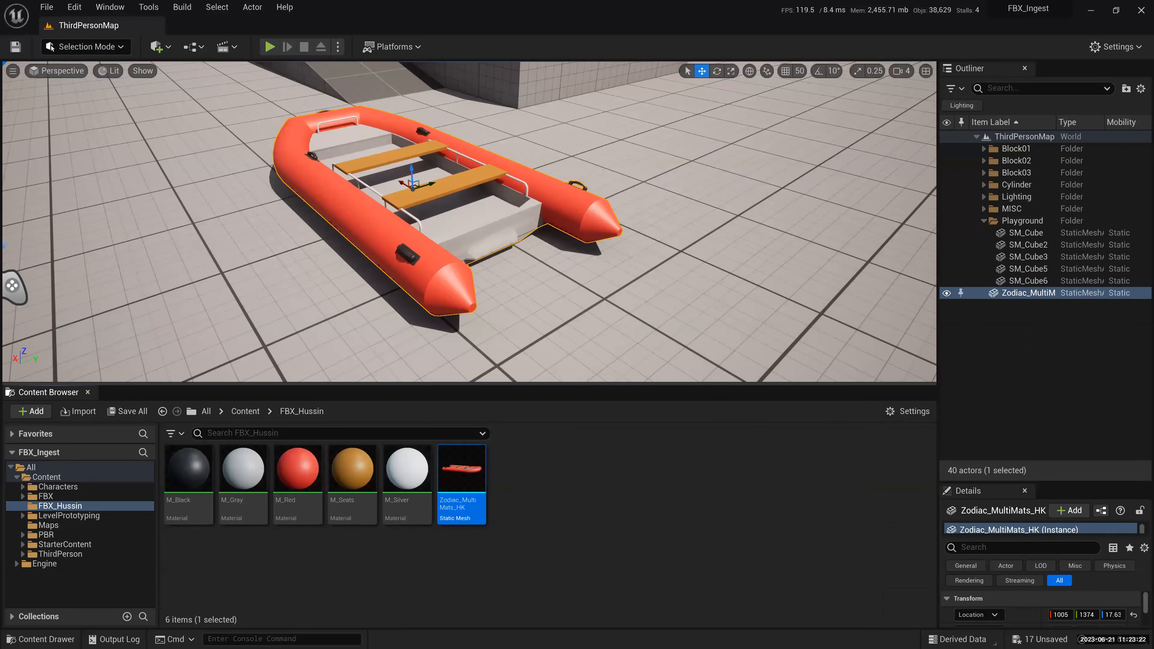
right_click(343, 199)
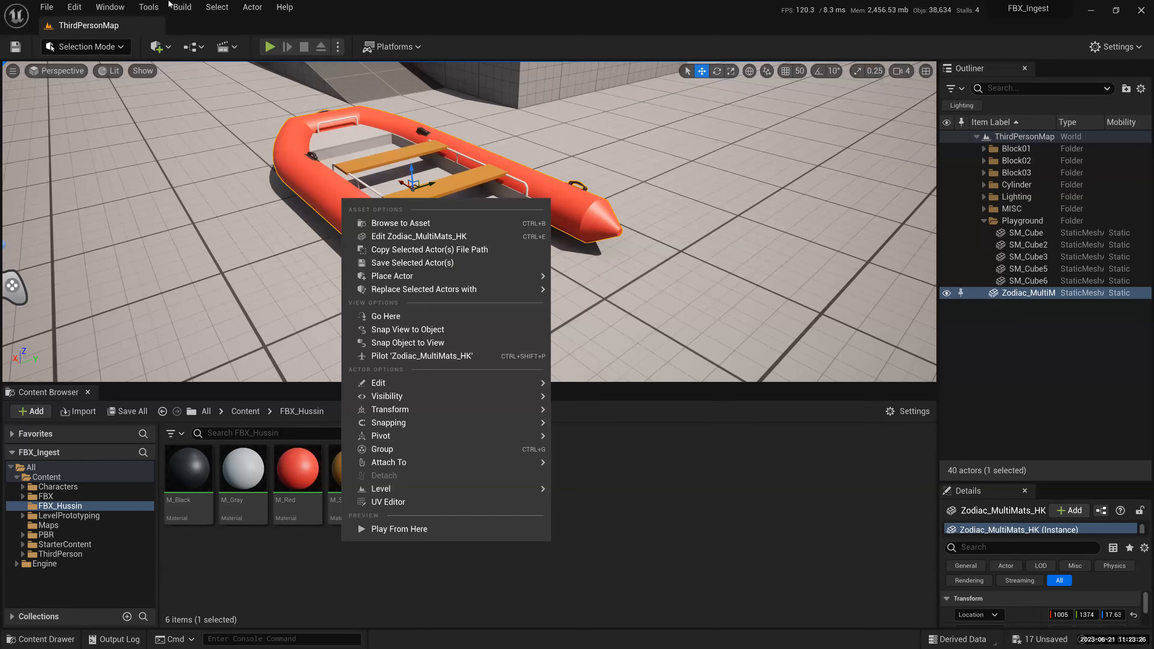
left_click(279, 156)
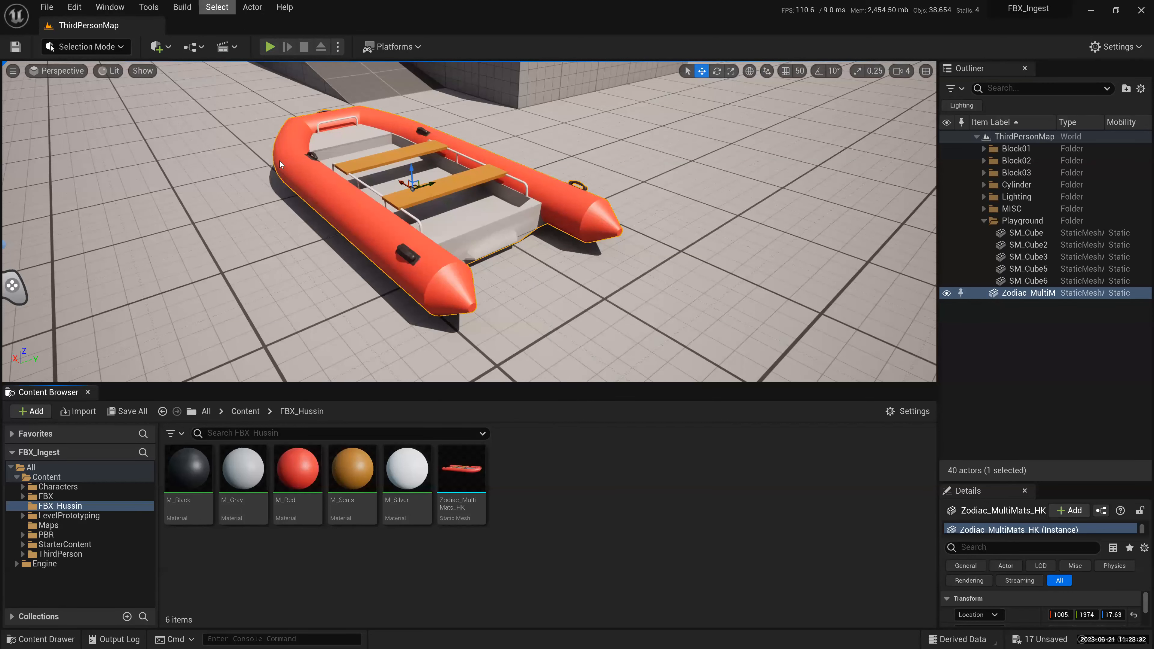
left_click(252, 7)
mouse_move(269, 159)
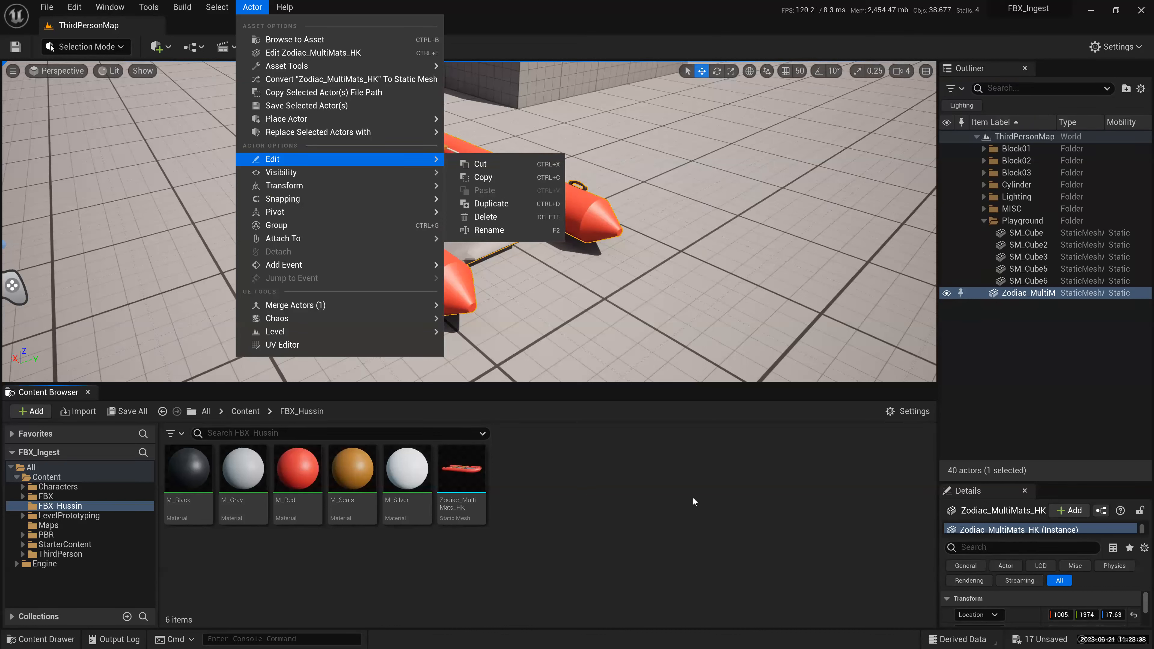
- Open Zodiac_MultiMats_HK in the Static Mesh Editor and dock its window alongside the ThirdPersonMap level
left_click_drag(628, 73, 627, 77)
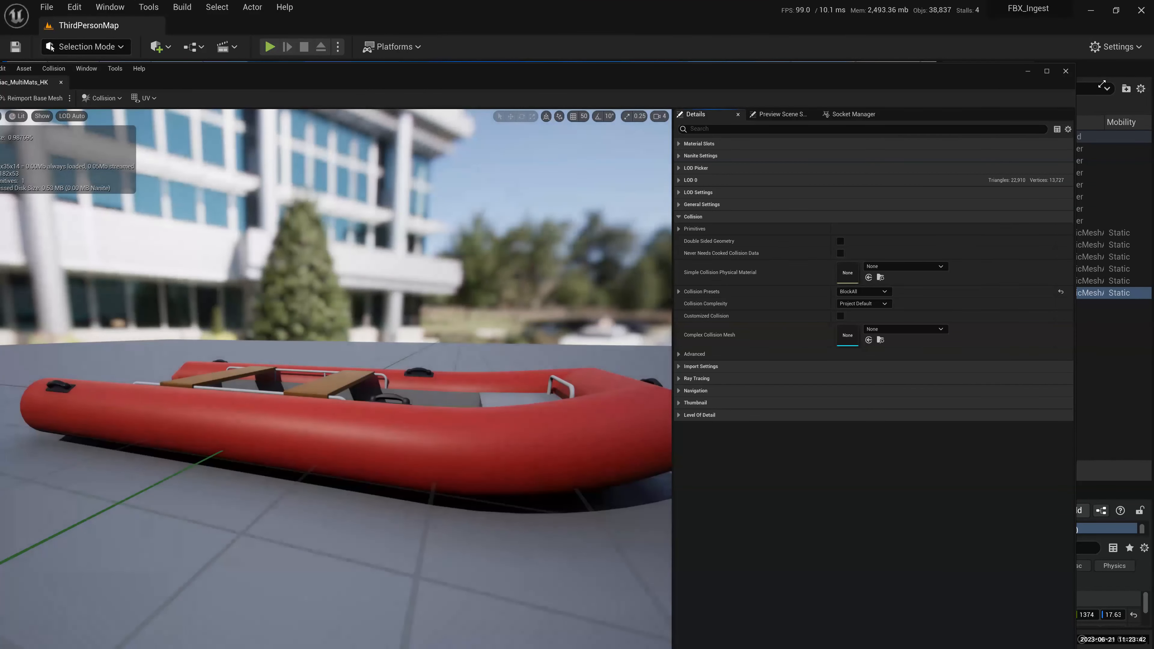
left_click_drag(636, 73, 662, 93)
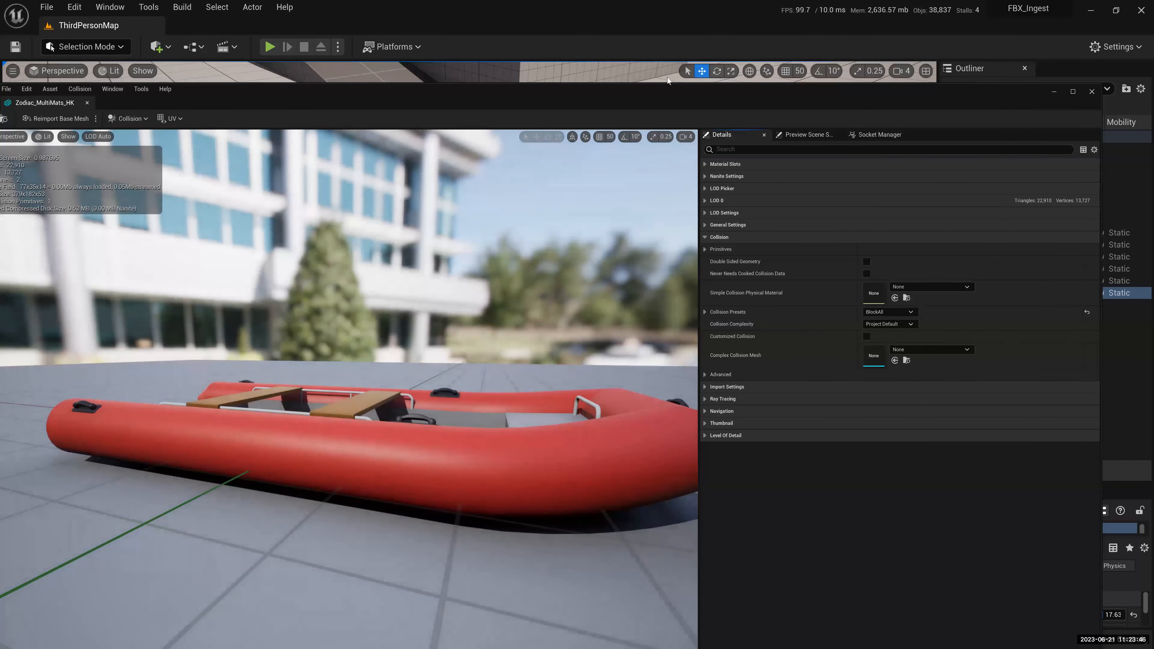
left_click_drag(1101, 83, 936, 167)
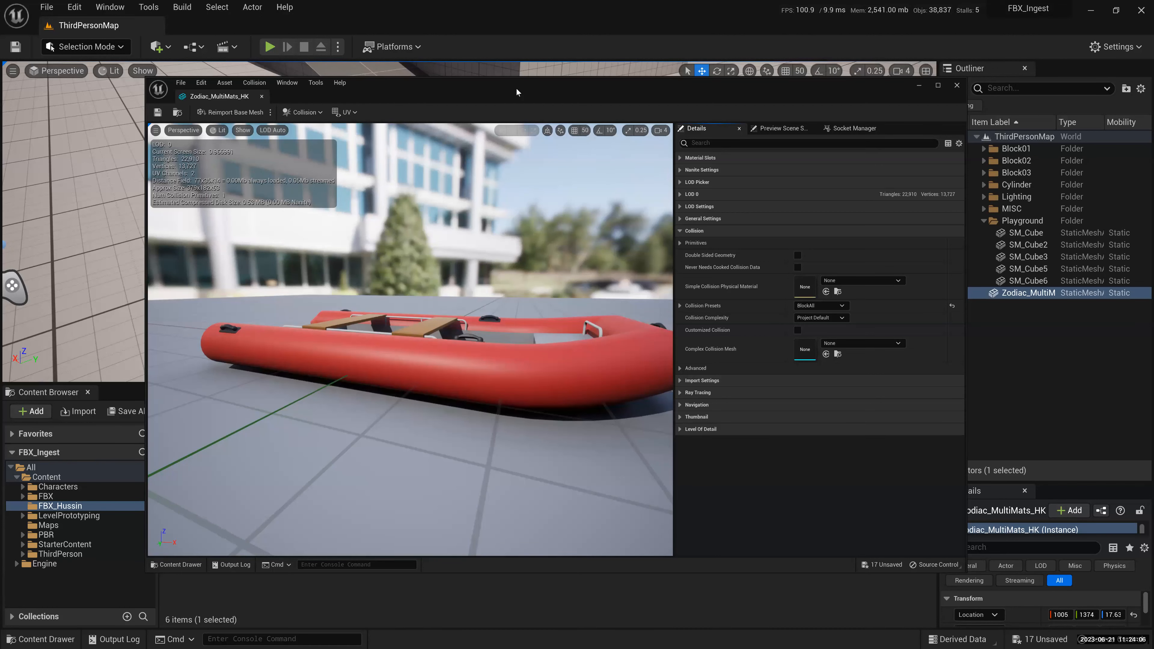
left_click_drag(206, 103, 199, 127)
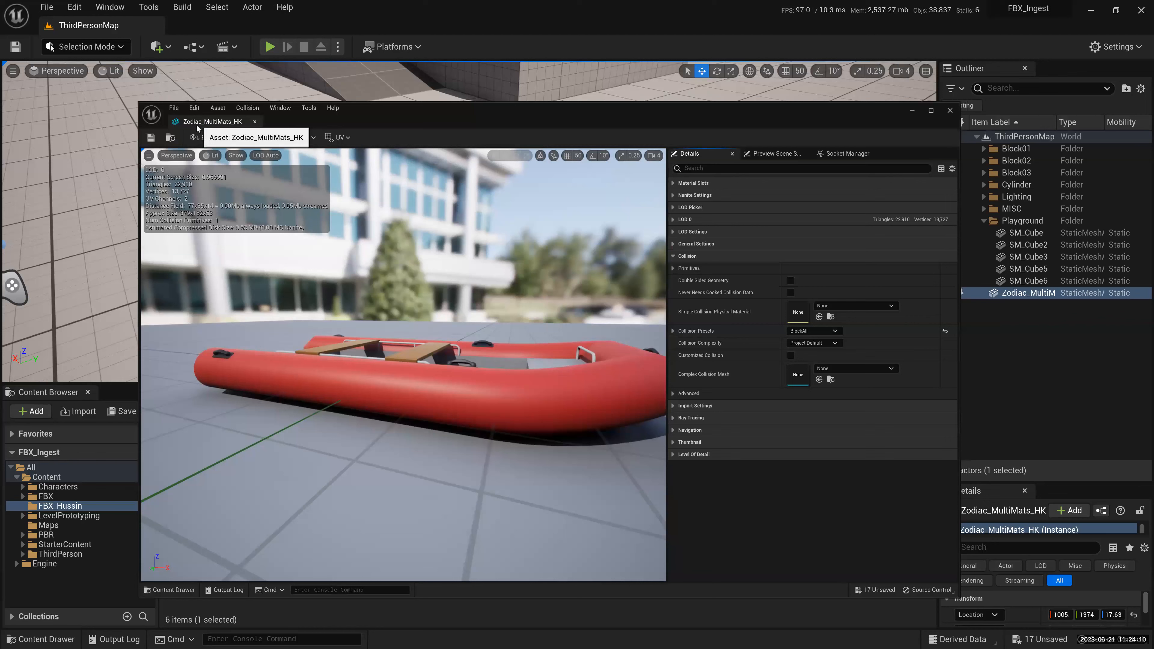
key("super+plus")
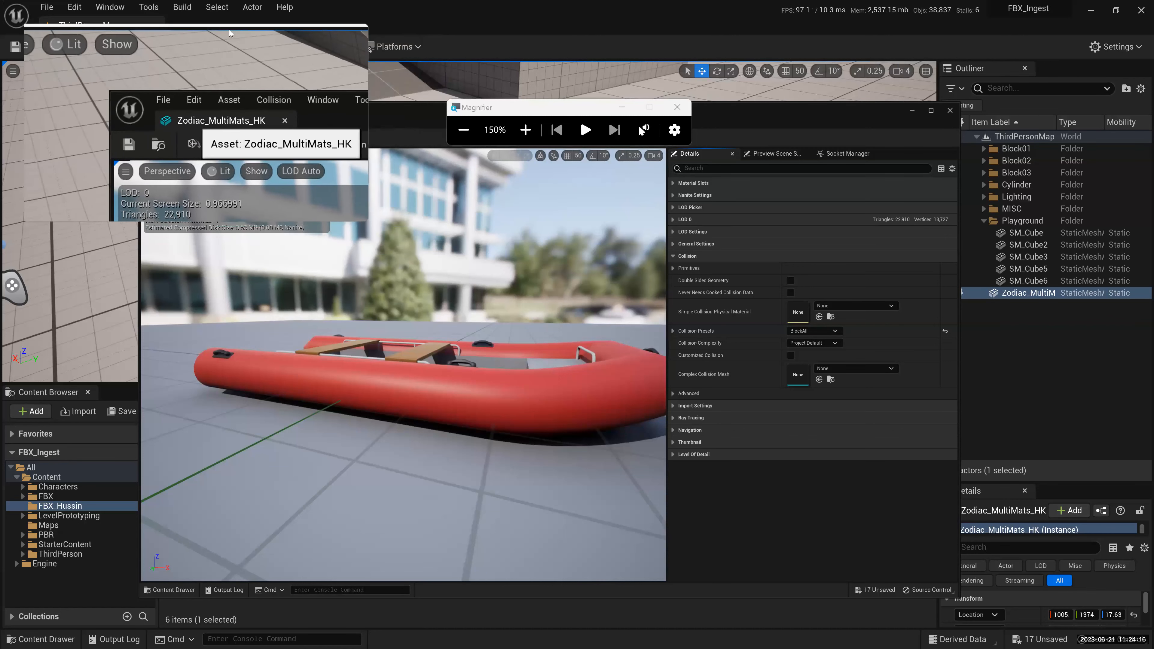
left_click_drag(302, 31, 210, 31)
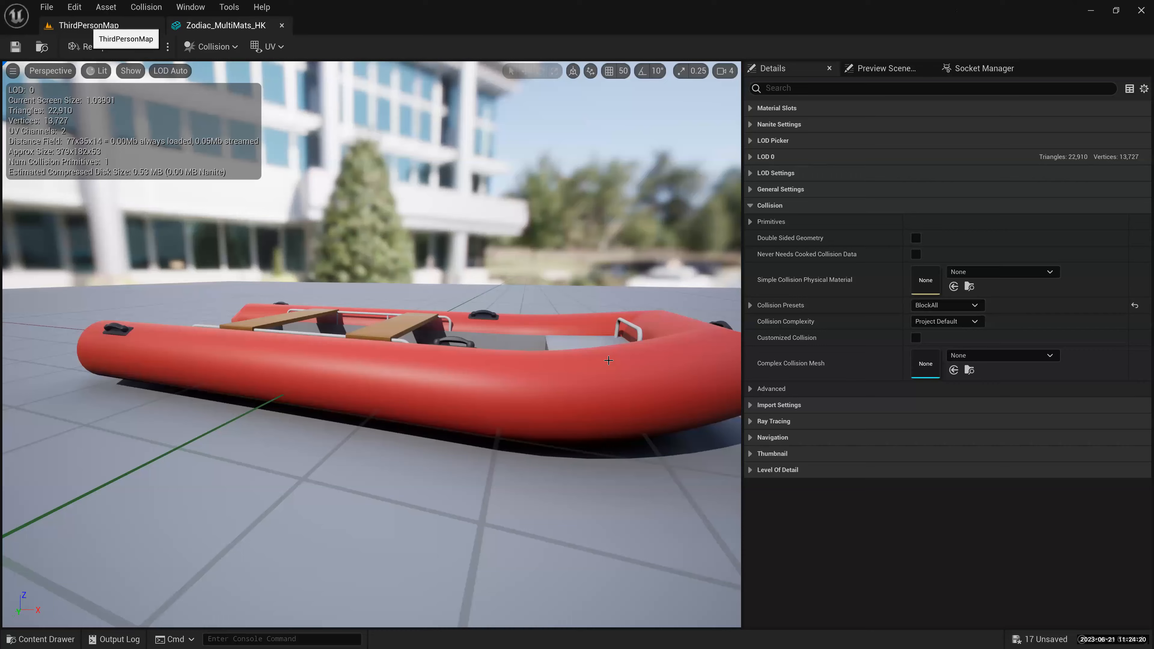
- Compare the docked level and mesh views, inspect the boat from several angles in the Static Mesh Editor, and collapse the Collision settings
left_click(89, 26)
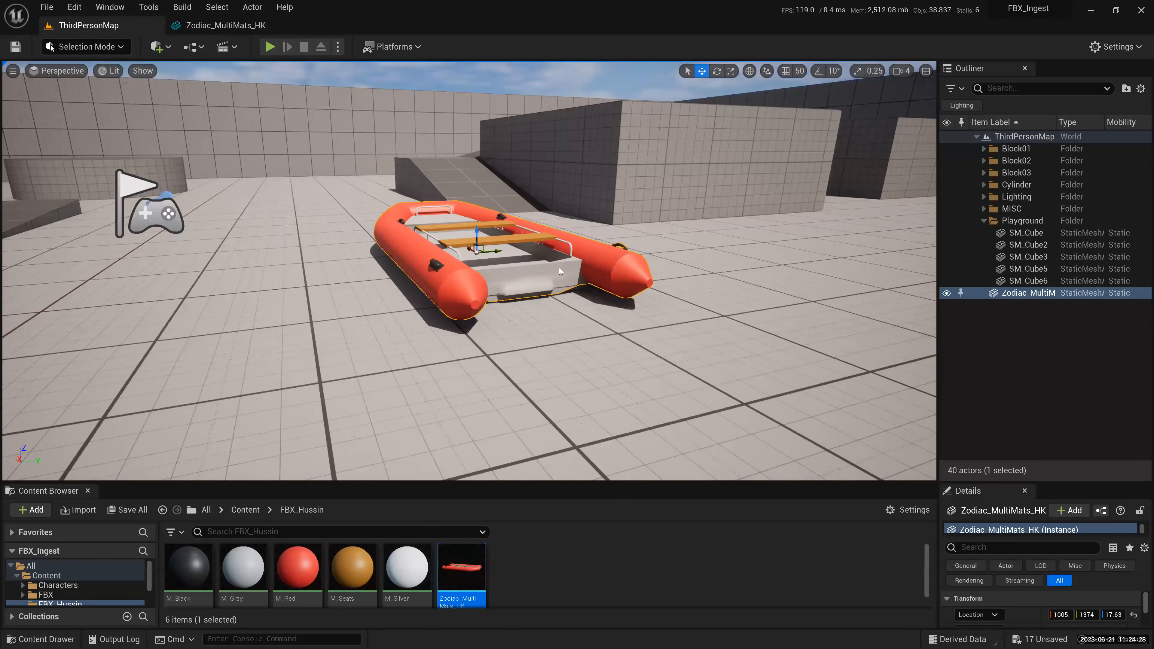
left_click(213, 26)
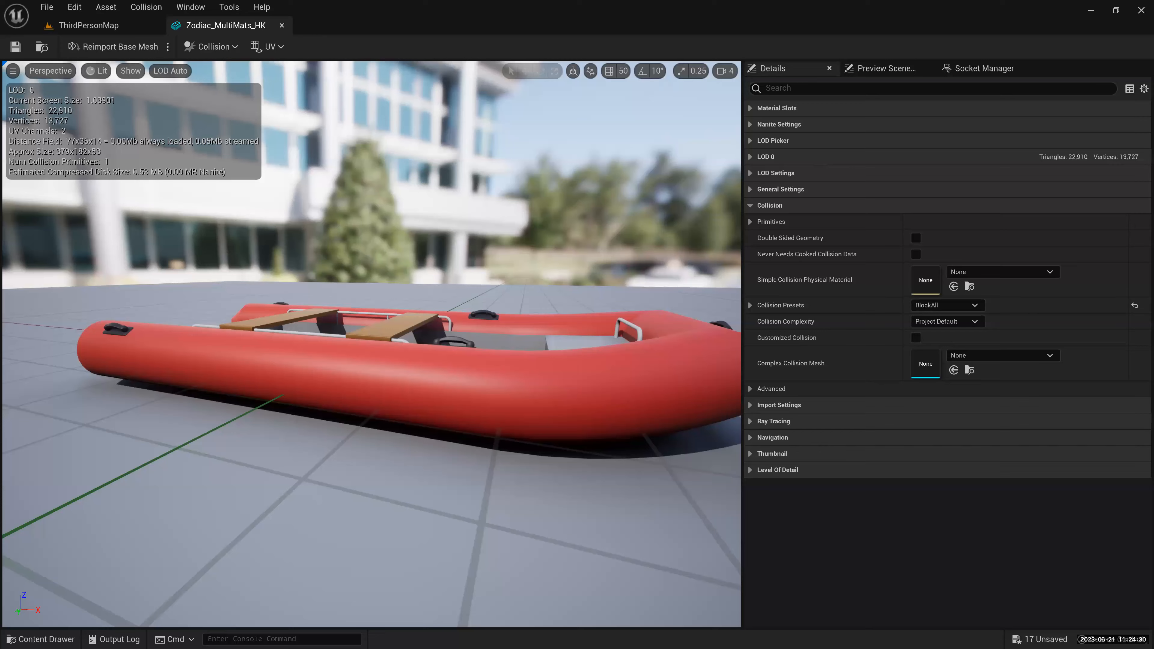
left_click_drag(407, 303, 407, 349, "alt")
left_click_drag(406, 303, 570, 280, "alt")
left_click_drag(364, 290, 411, 318, "alt")
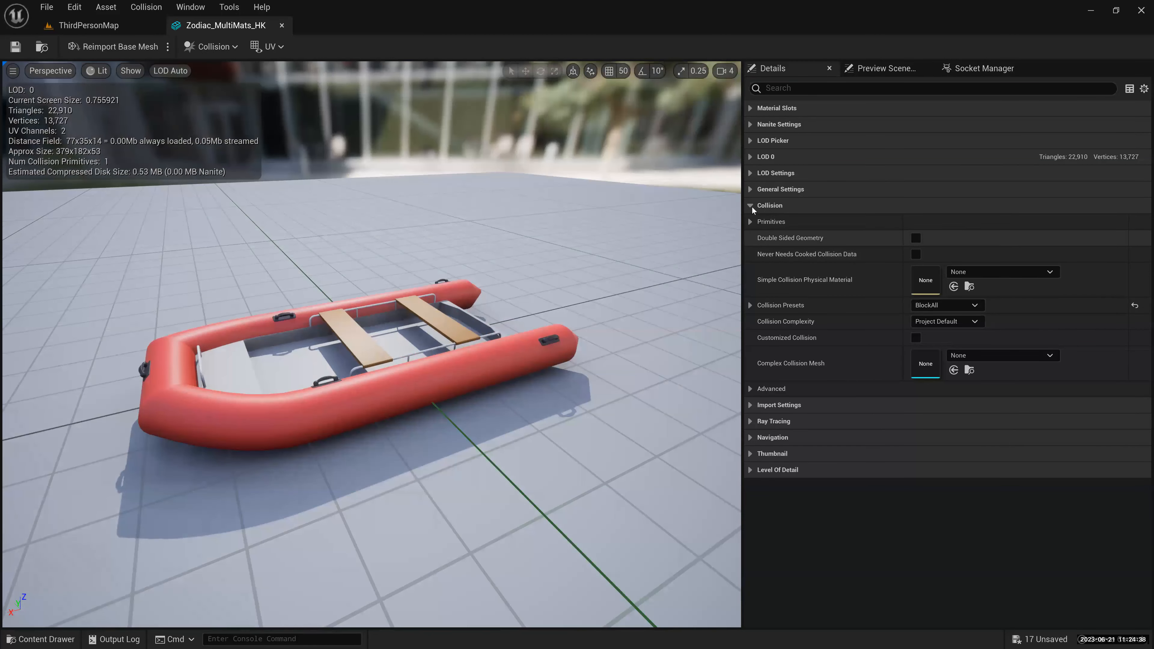
left_click(751, 206)
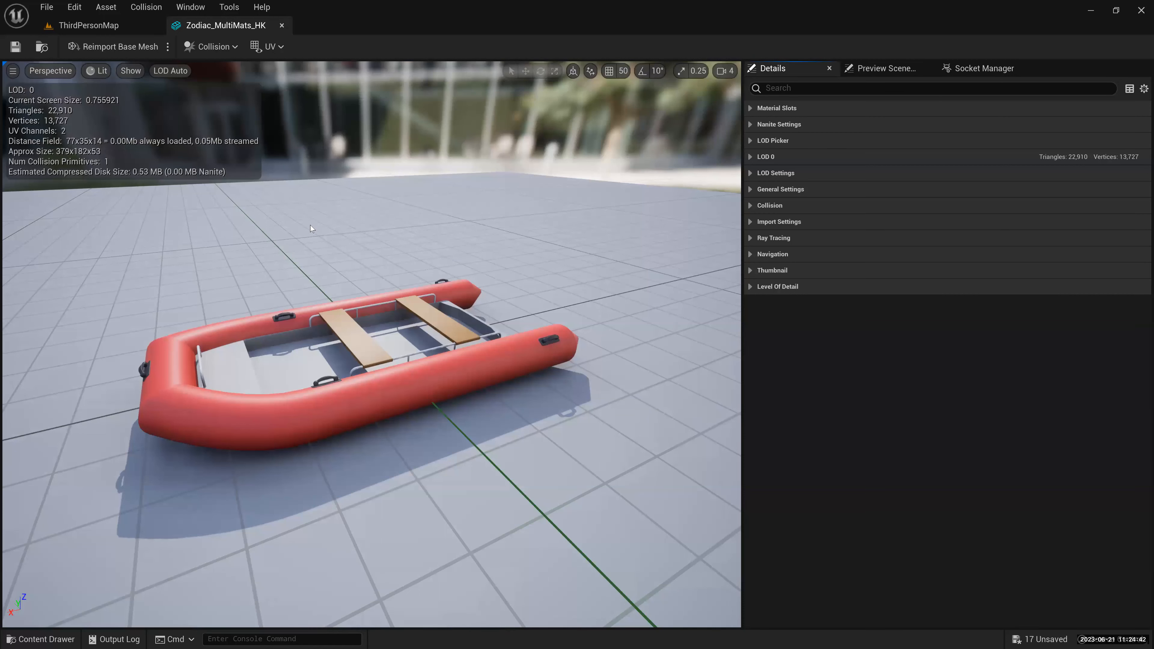
left_click_drag(411, 318, 356, 348, "alt")
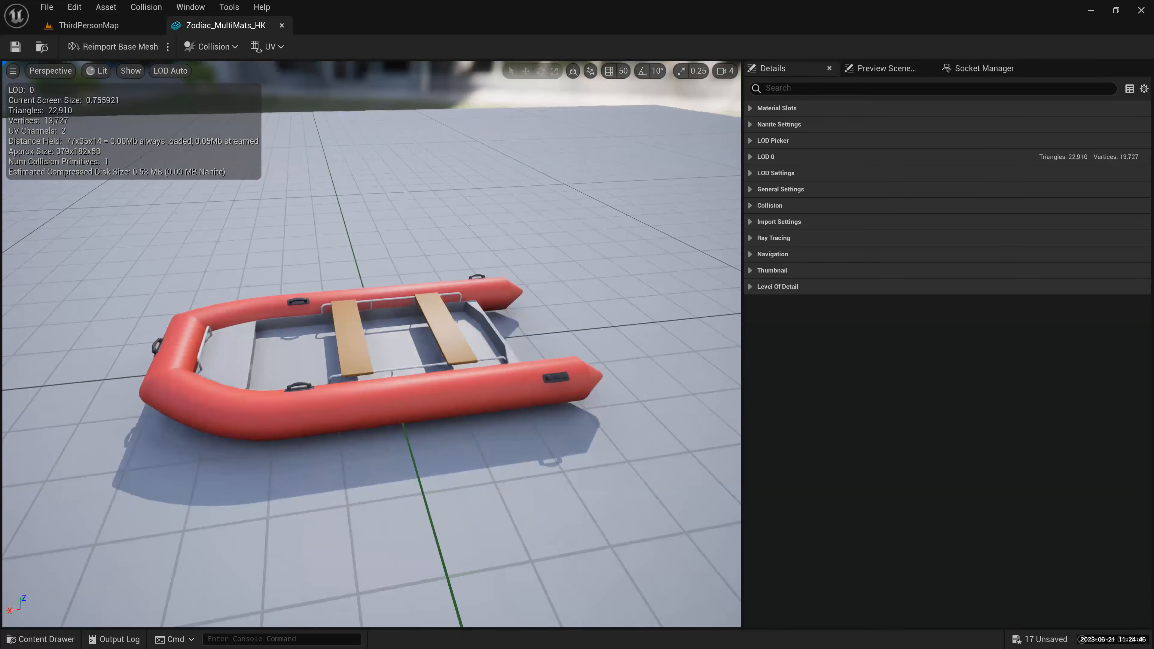
left_click_drag(504, 242, 447, 194, "alt")
left_click_drag(452, 252, 451, 252, "alt")
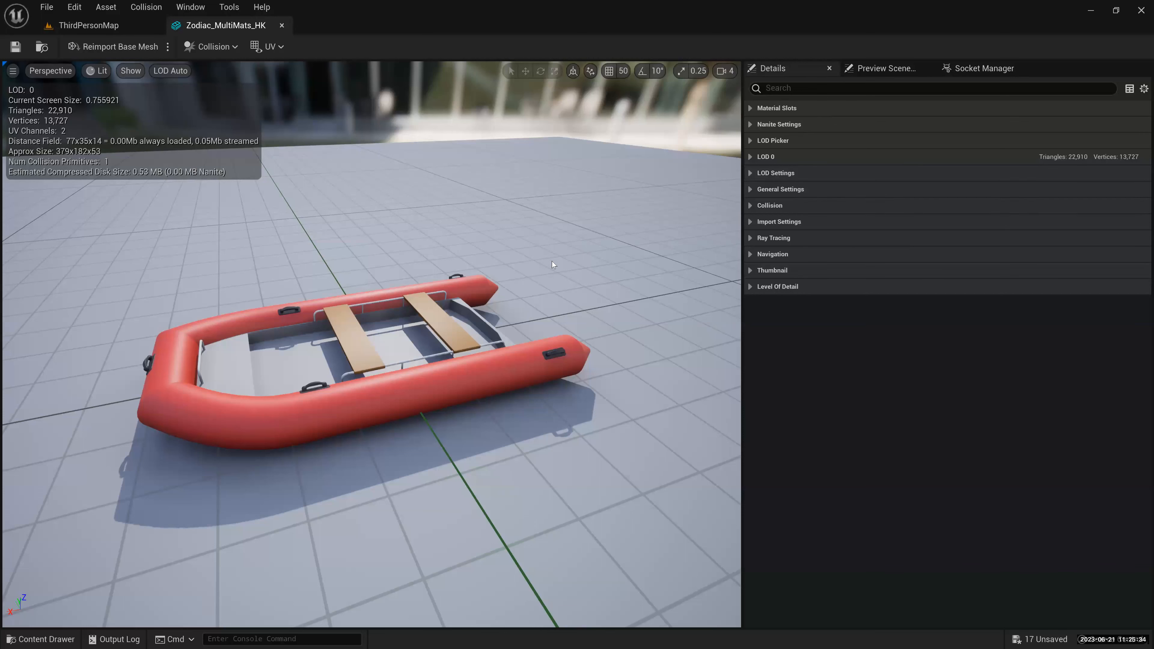
- Switch to the browser's FBX Import Options Reference page and read the Static Mesh Options section
key("alt+Tab")
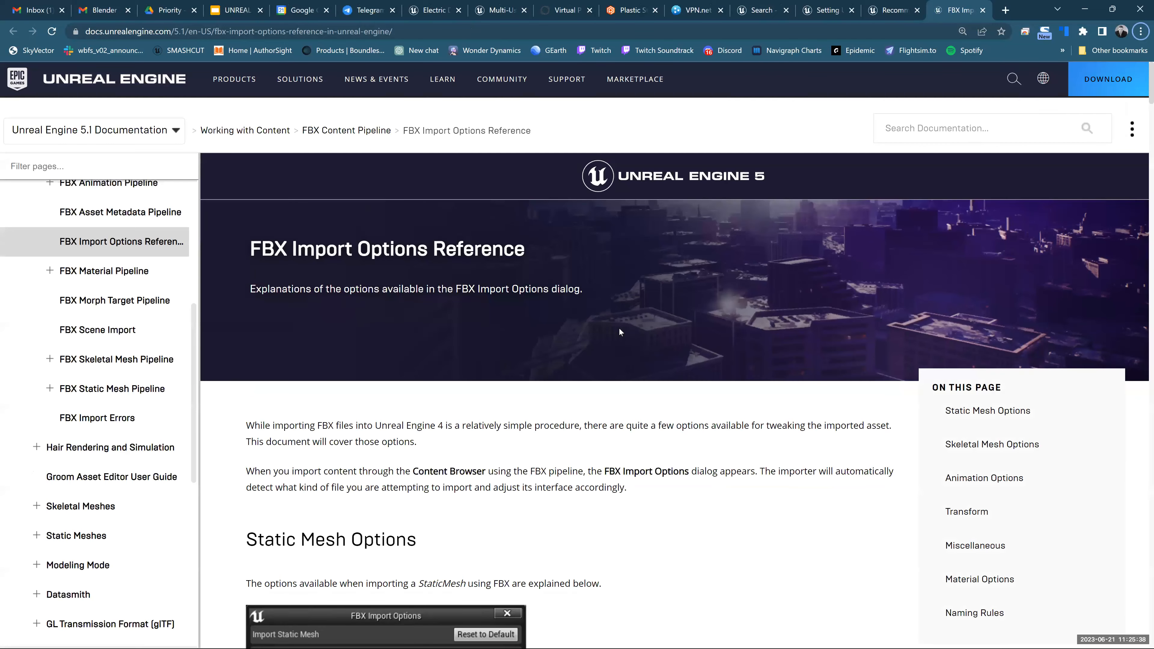
scroll(619, 329, "down", 1)
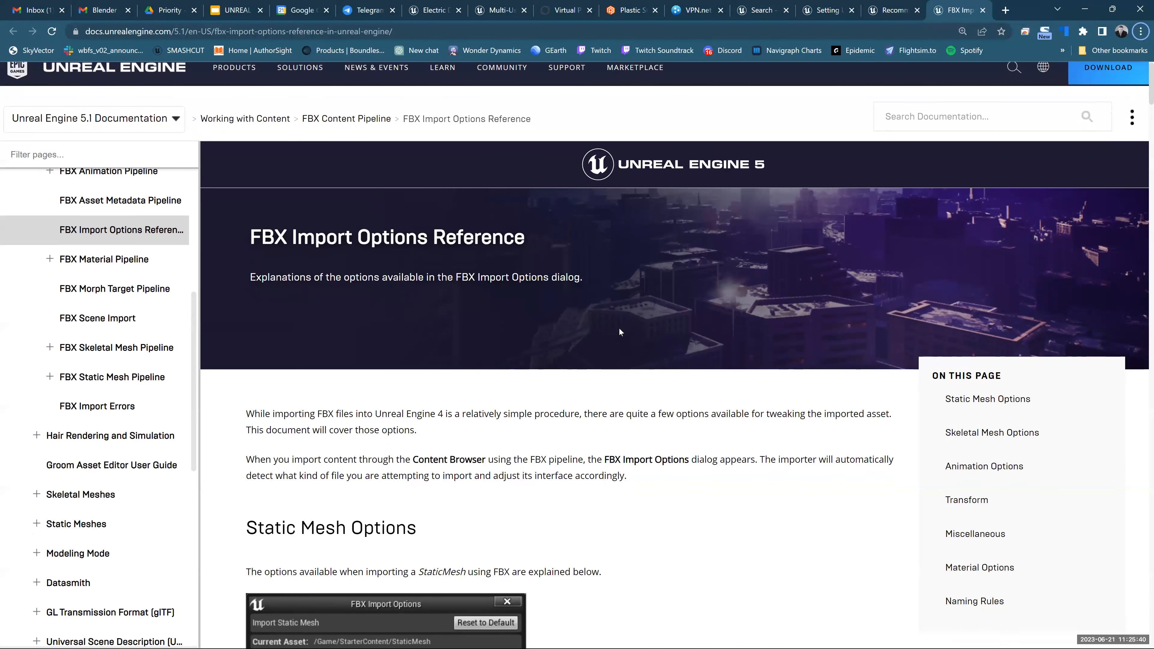
scroll(620, 328, "down", 2)
scroll(621, 332, "down", 5)
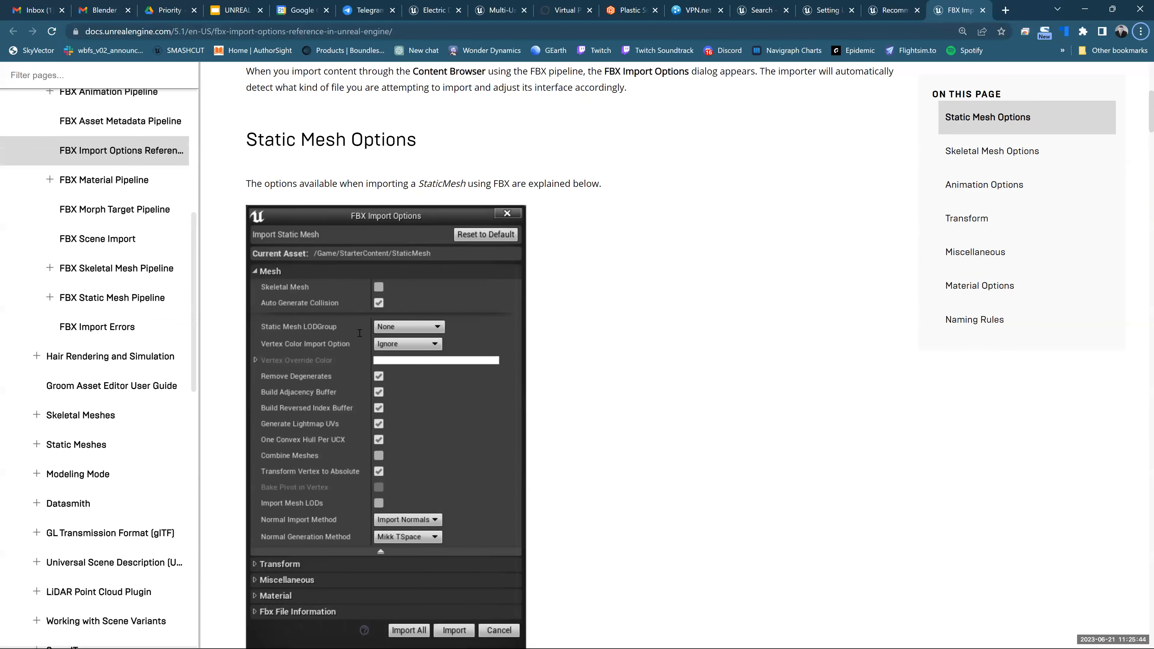
scroll(359, 334, "down", 10)
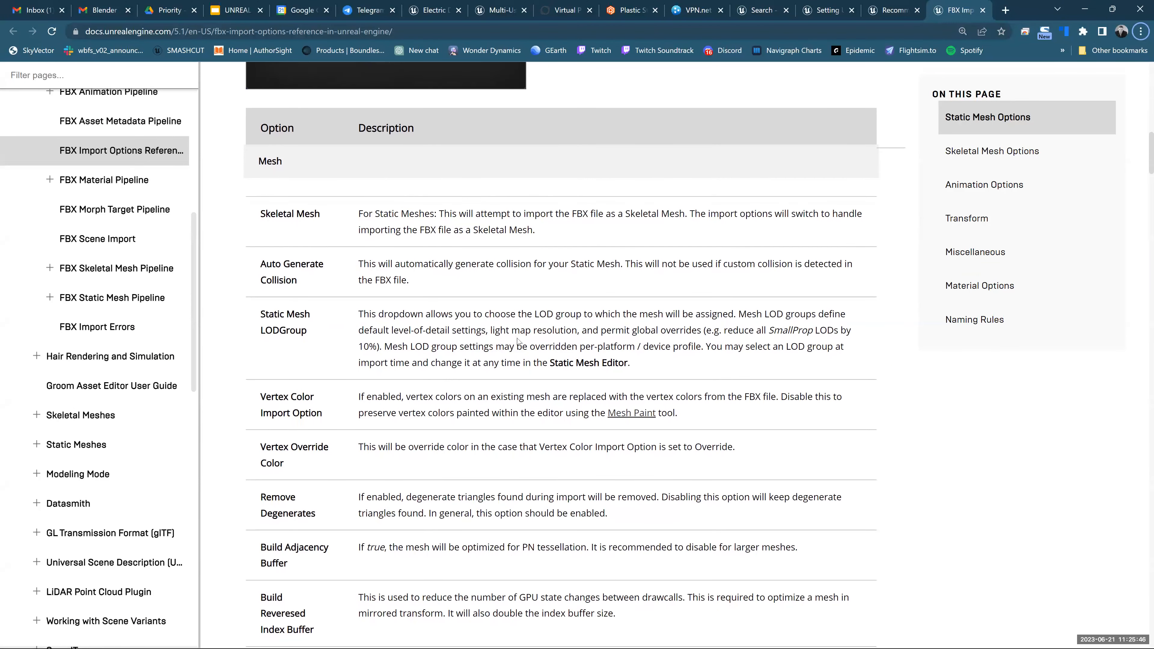
scroll(621, 330, "down", 5)
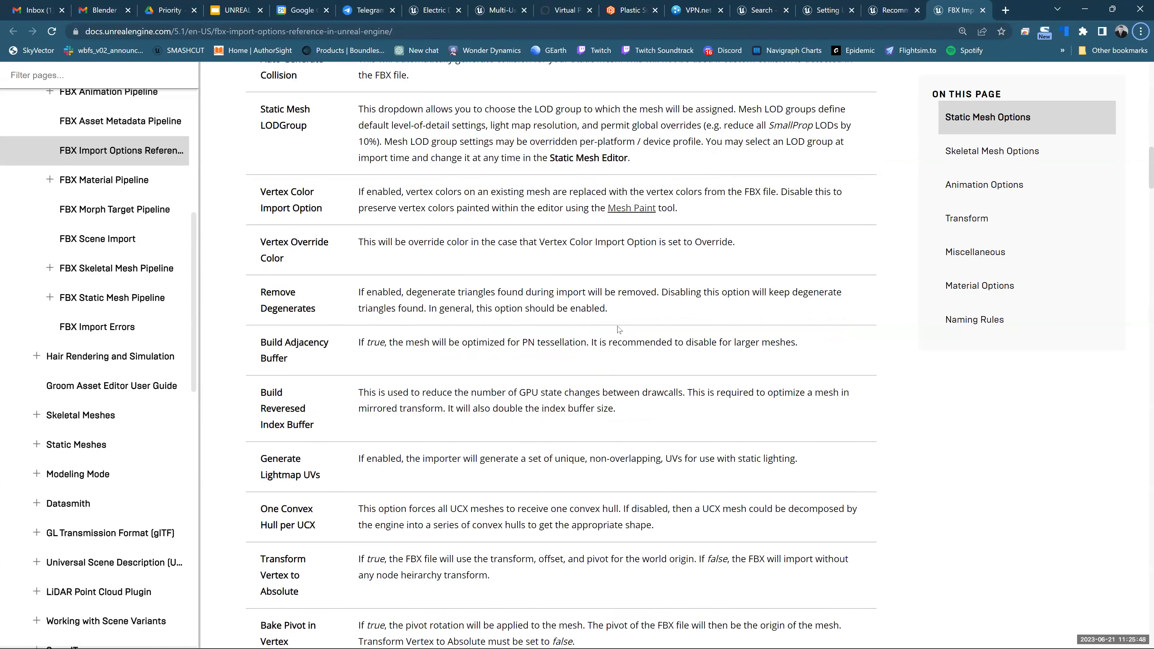
scroll(619, 330, "down", 3)
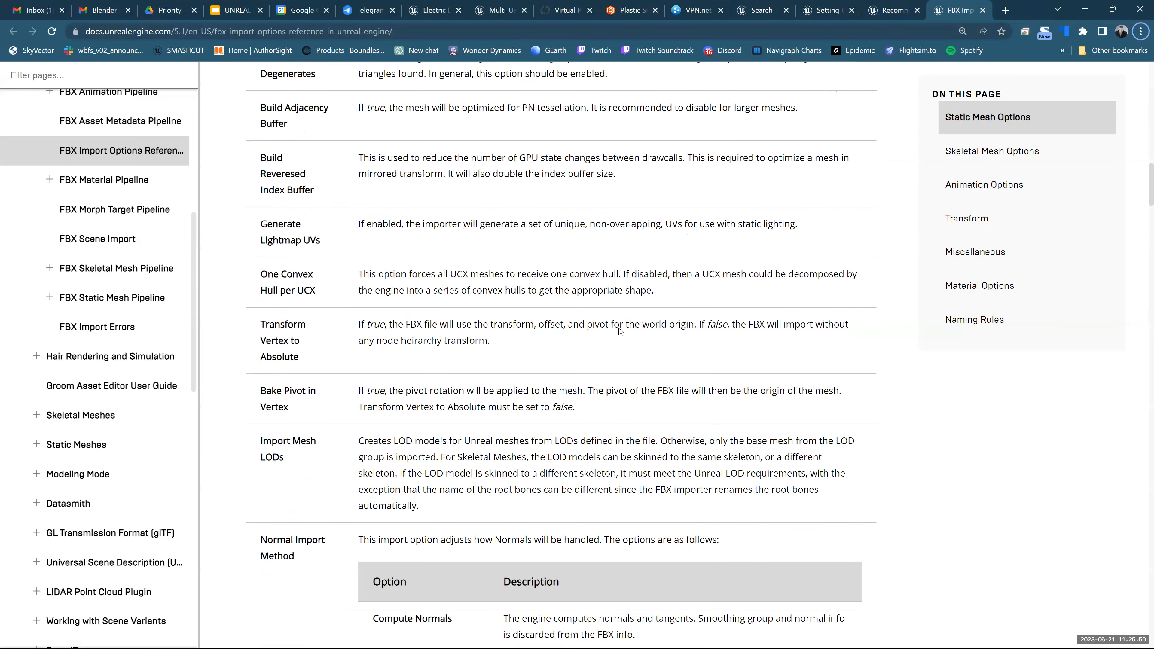
scroll(619, 330, "down", 8)
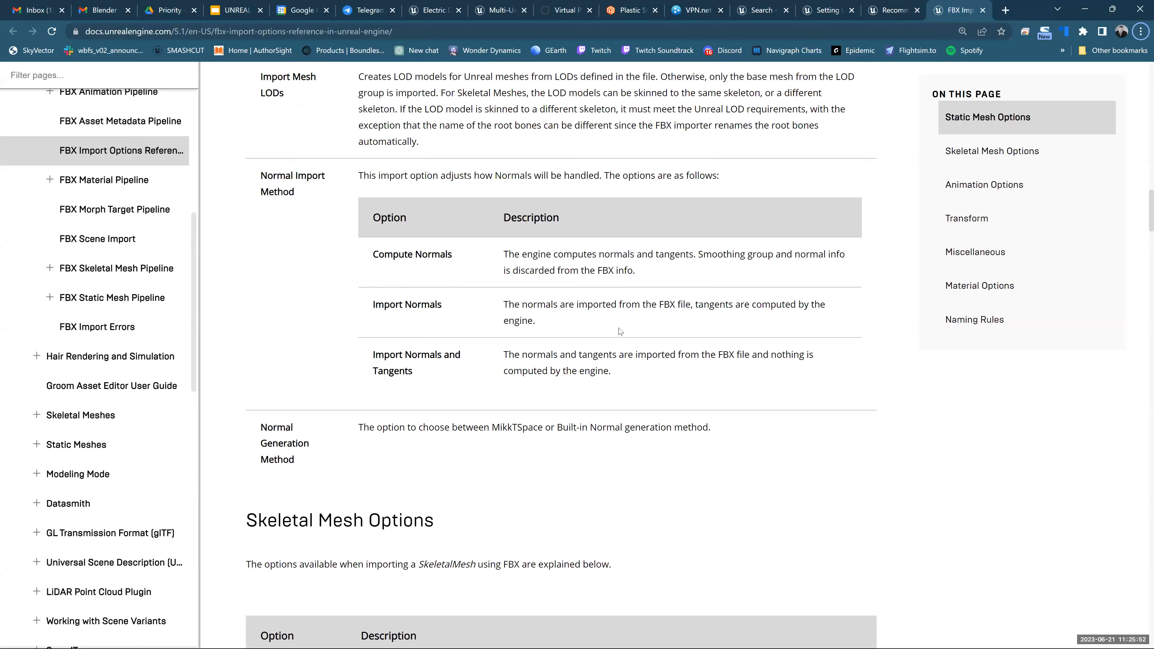
- Review the Skeletal Mesh Options section down to the PhysicsAsset entries, and return to Unreal Editor
scroll(307, 300, "down", 6)
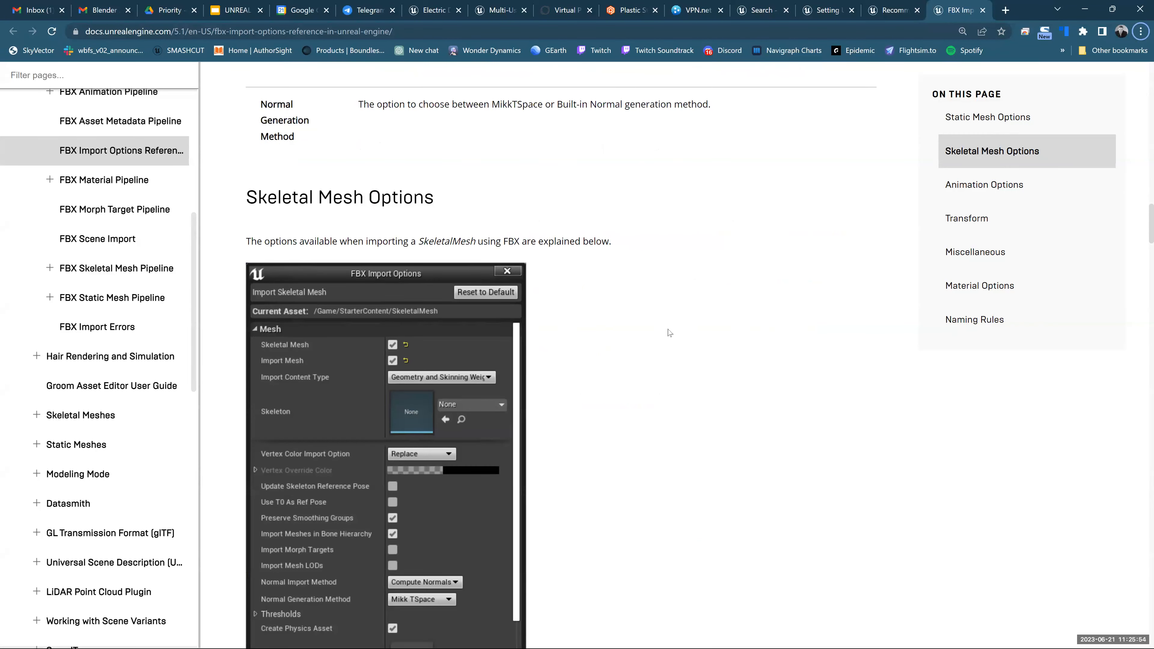
scroll(717, 341, "down", 3)
scroll(716, 340, "down", 4)
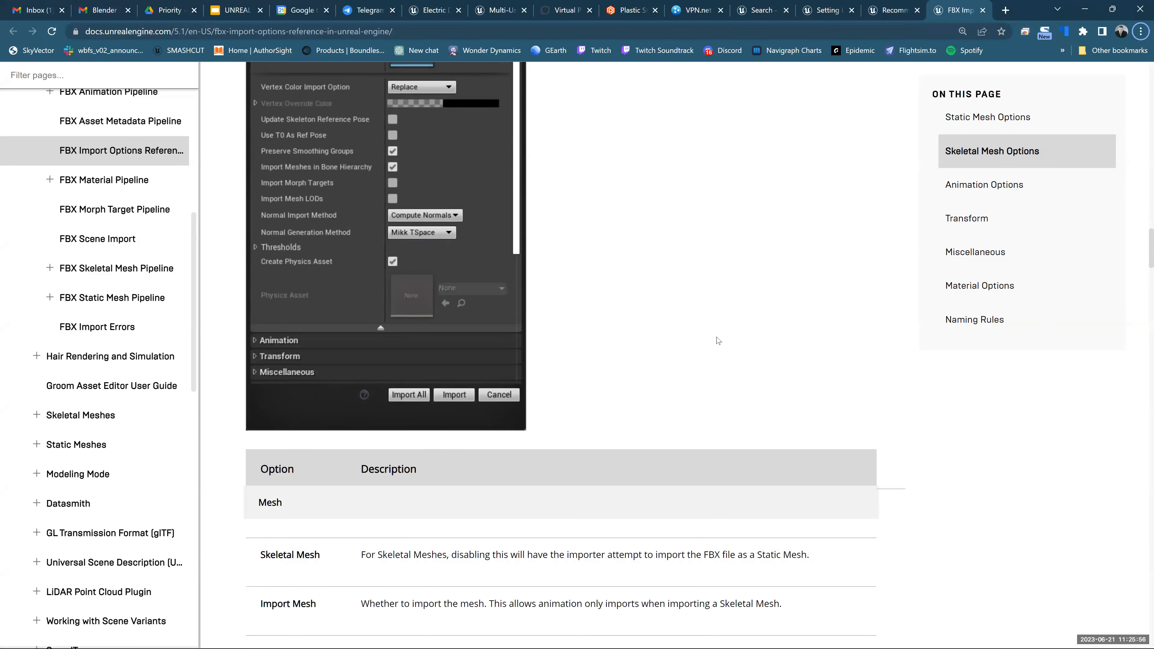
scroll(543, 187, "down", 5)
scroll(433, 423, "down", 8)
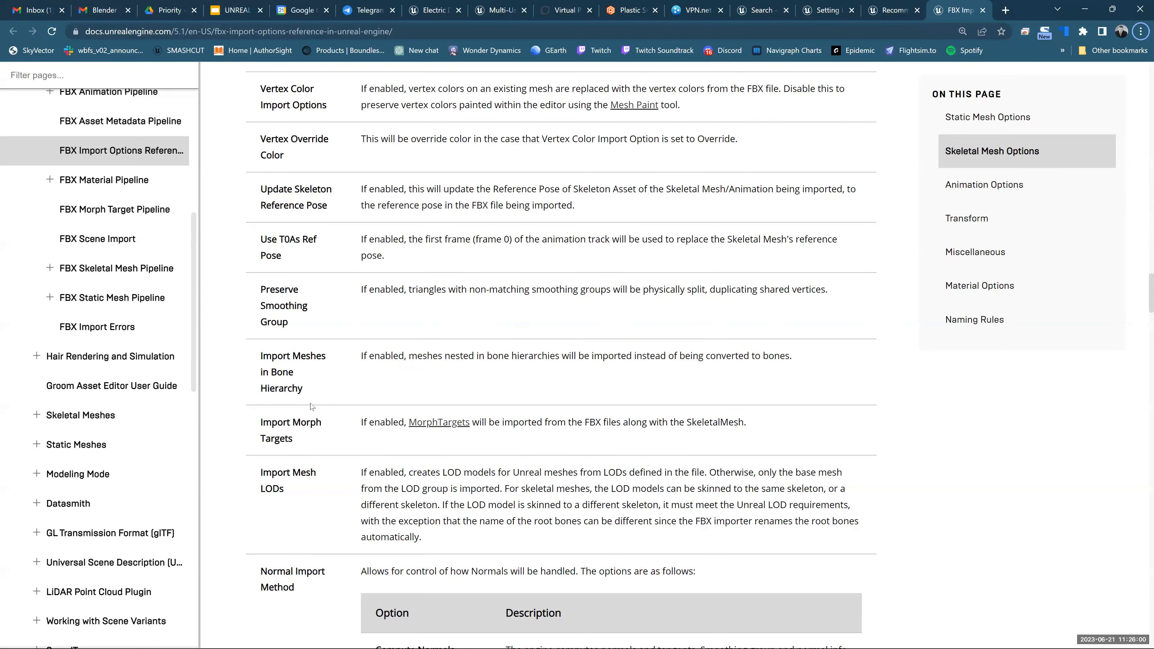
scroll(314, 405, "down", 5)
scroll(332, 399, "down", 6)
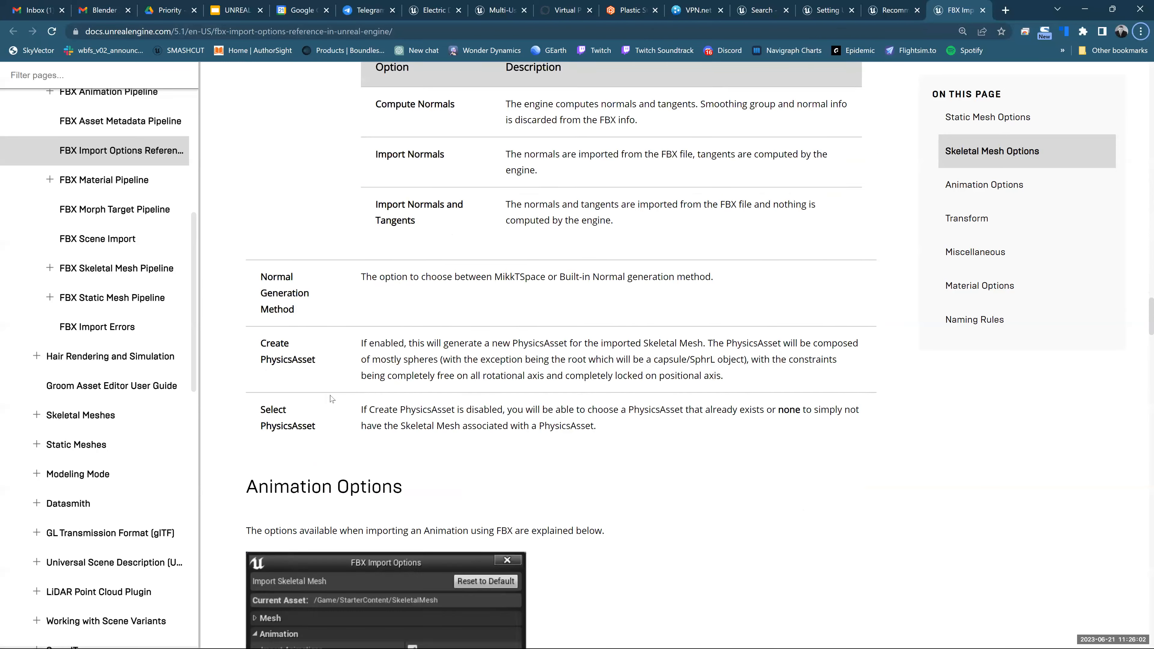
key("alt+Tab")
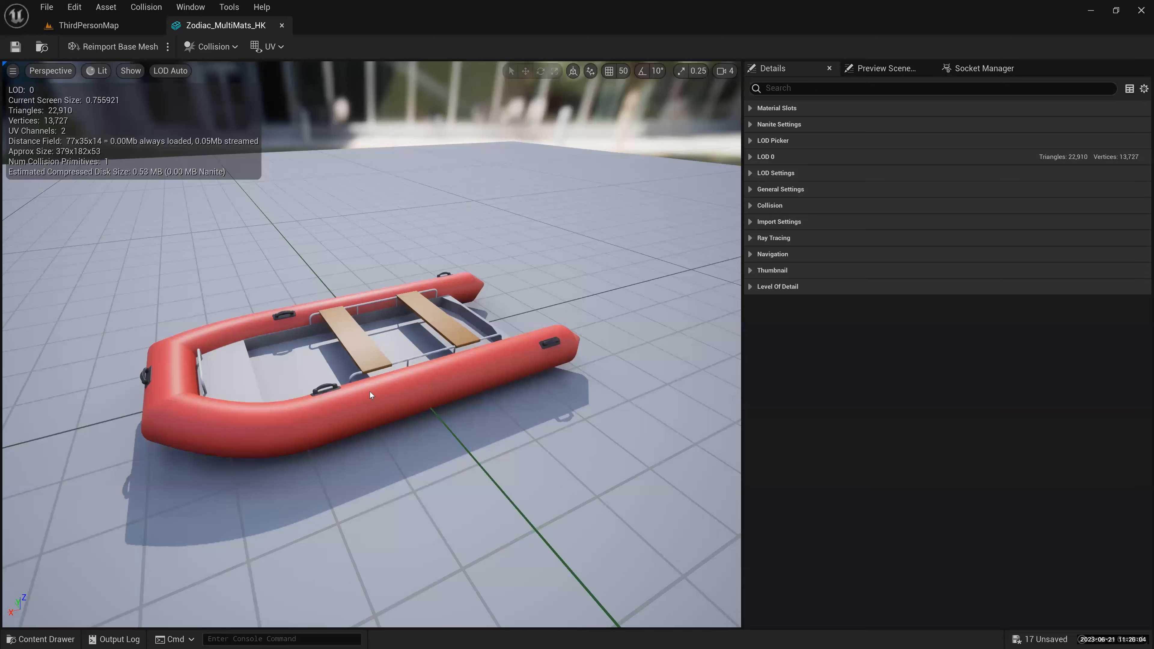
- View the boat from its other side in the Static Mesh Editor and return to the ThirdPersonMap level
left_click_drag(378, 319, 376, 337)
left_click_drag(85, 28, 629, 287)
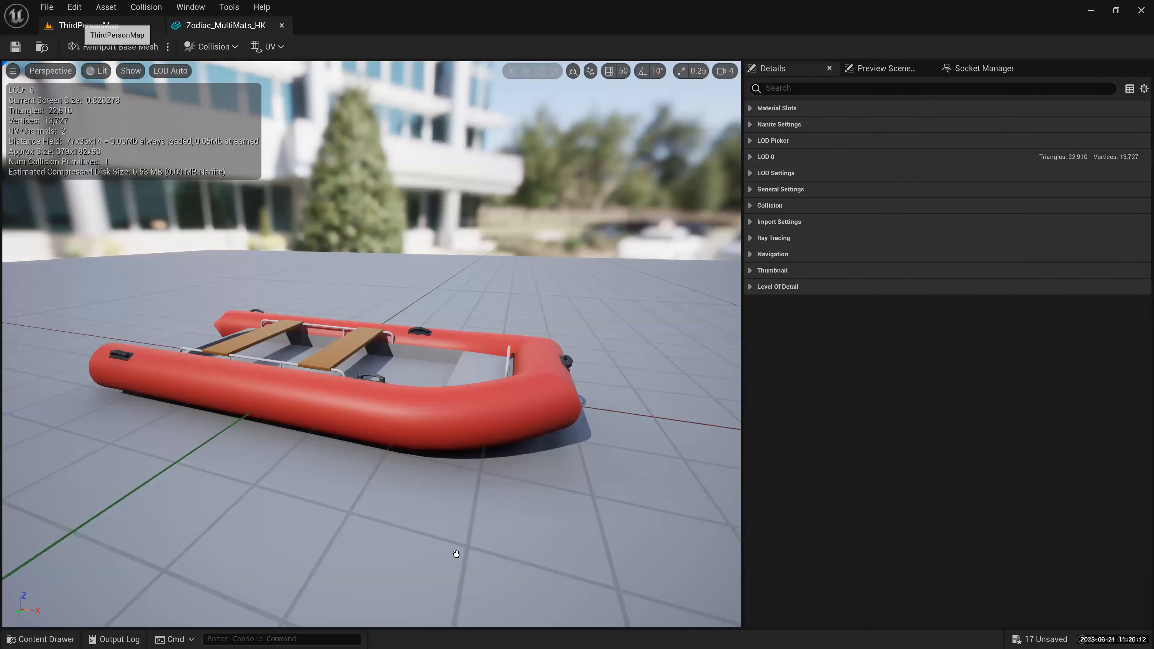
left_click(86, 28)
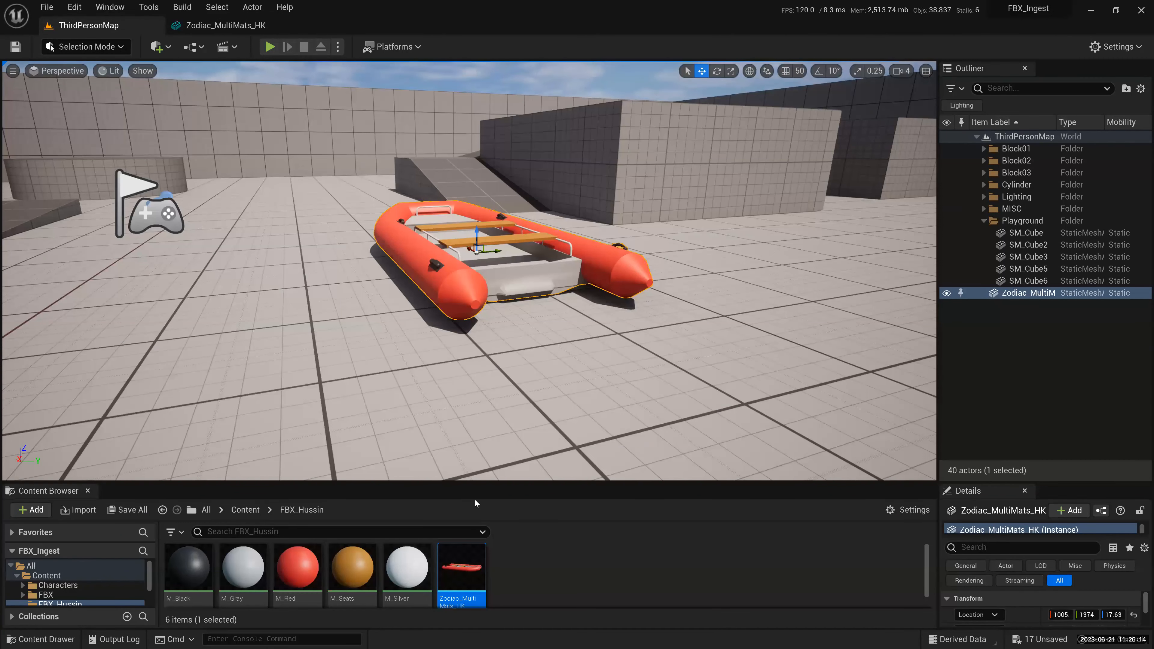
- Examine the Zodiac_MultiMats_HK asset's collision complexity and UV channel information, and enlarge the Content Browser area
left_click(463, 557)
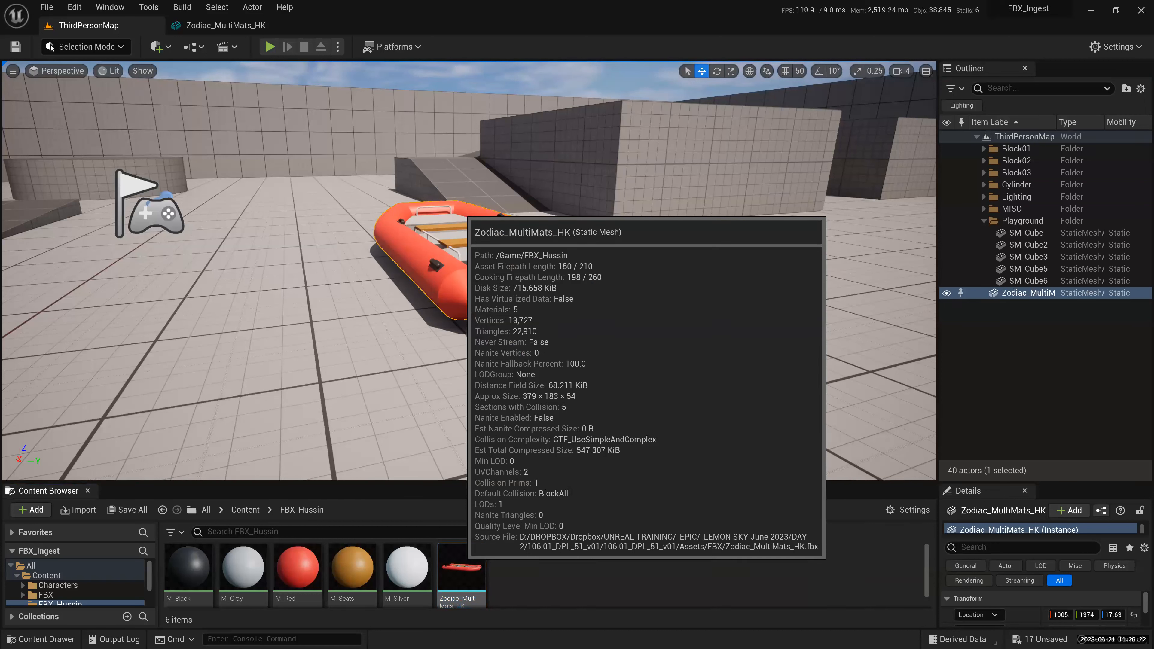
mouse_move(472, 465)
left_mouse_down()
mouse_move(476, 482)
mouse_move(544, 466)
mouse_move(472, 465)
left_mouse_up()
mouse_move(551, 432)
left_mouse_down()
mouse_move(566, 450)
mouse_move(649, 451)
mouse_move(682, 435)
mouse_move(551, 431)
left_mouse_up()
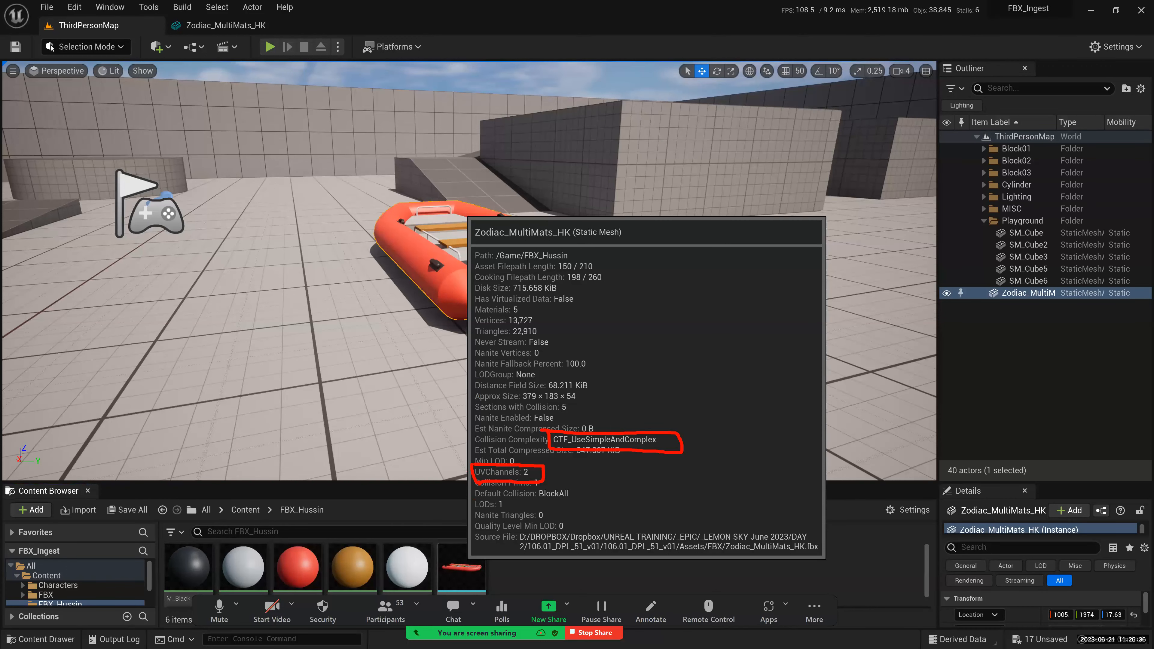
mouse_move(478, 488)
left_mouse_down()
mouse_move(533, 491)
mouse_move(475, 475)
left_mouse_up()
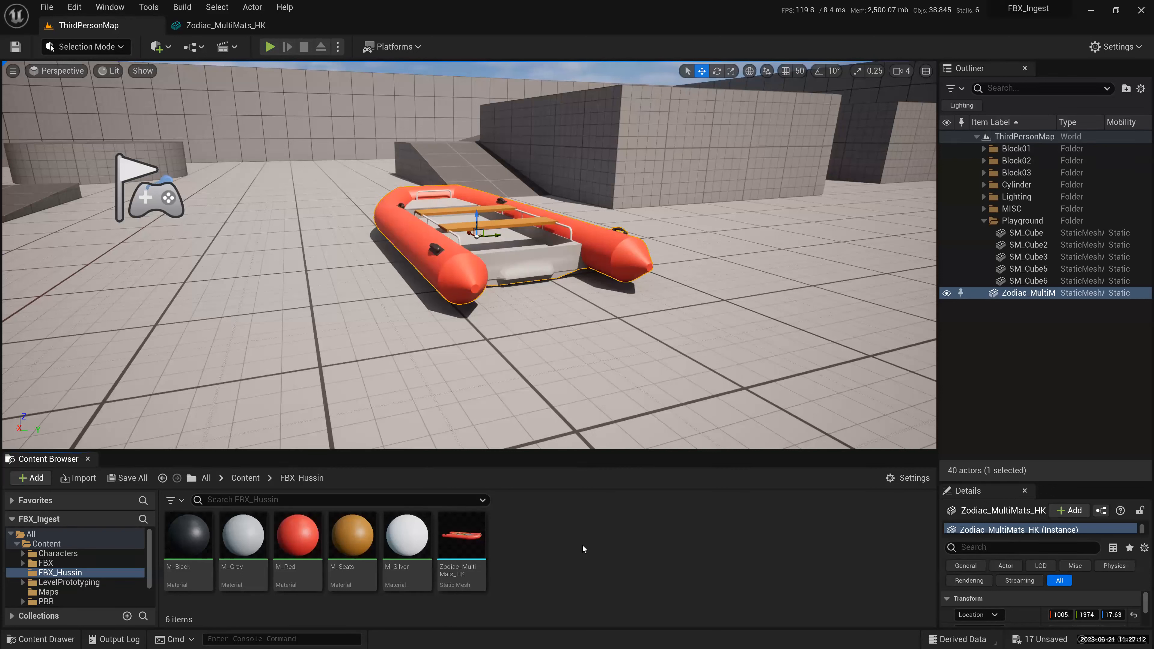
- Play-test the level by walking the character up against the boat and away from it, and end the play session
left_click(269, 48)
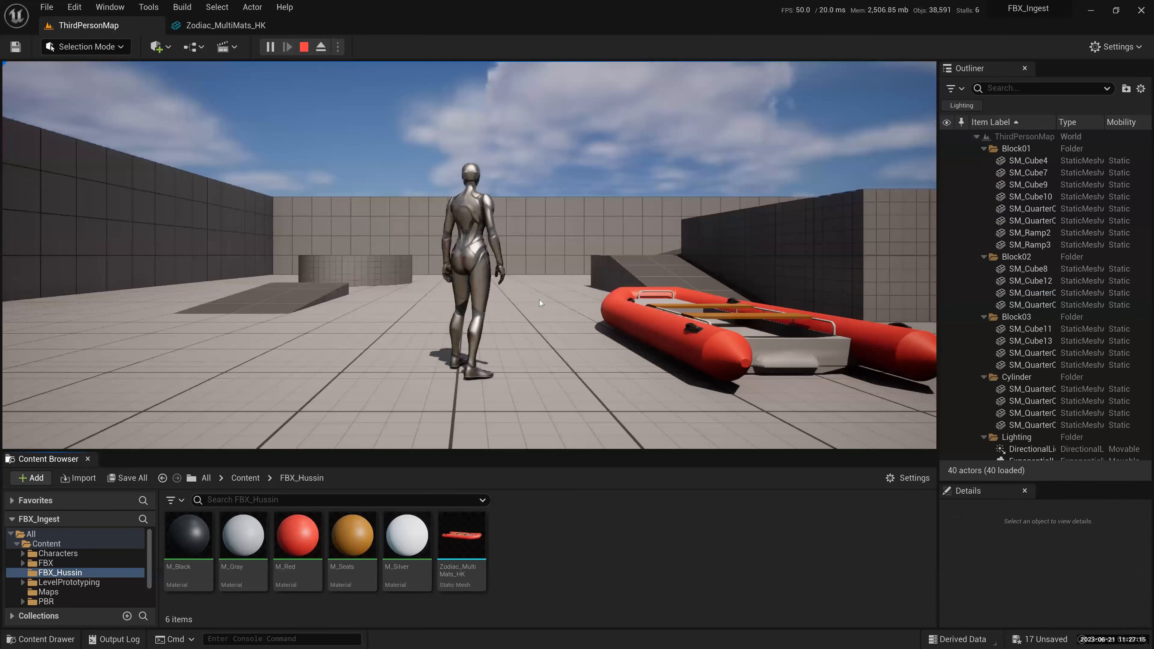
left_click(542, 313)
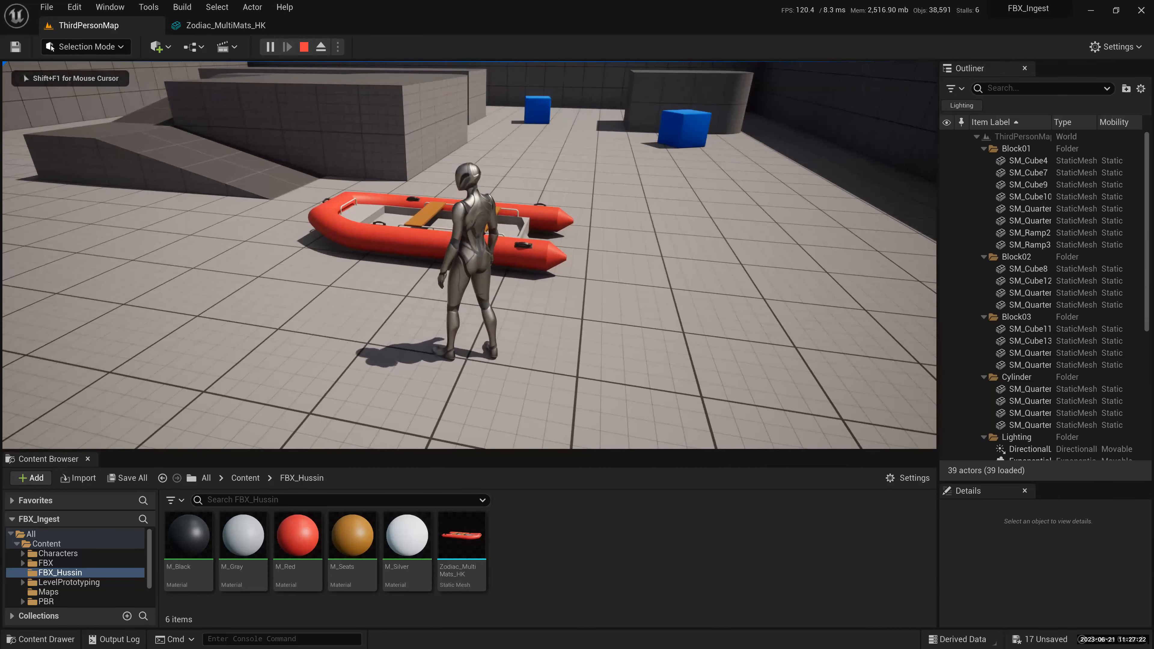
key("w")
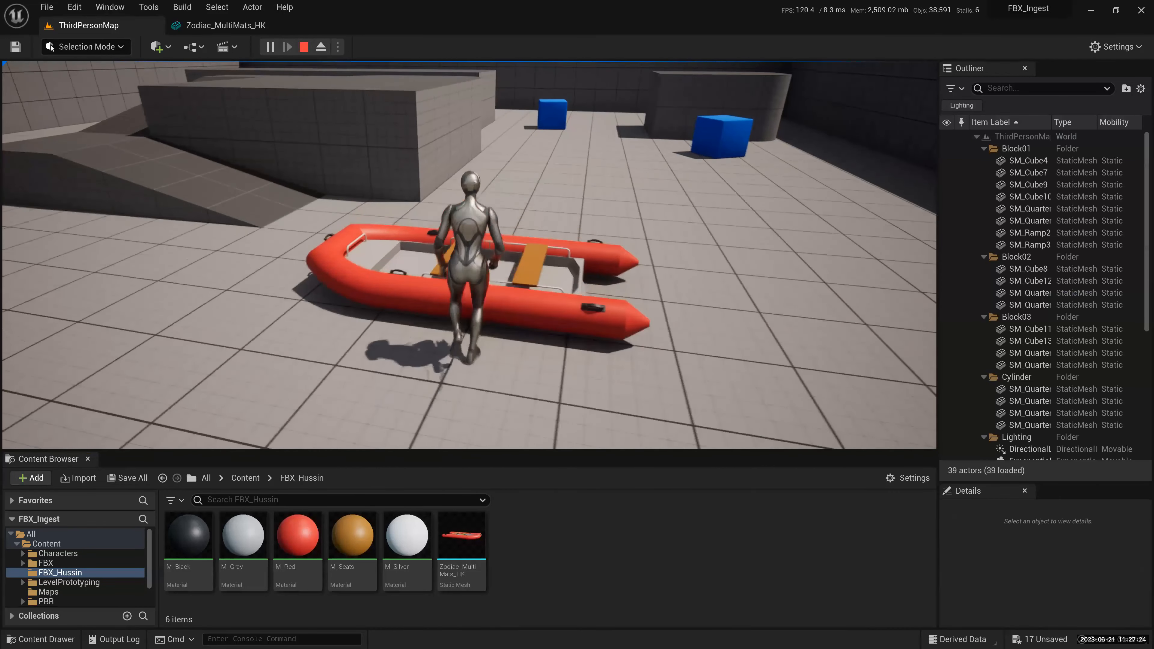
key("s")
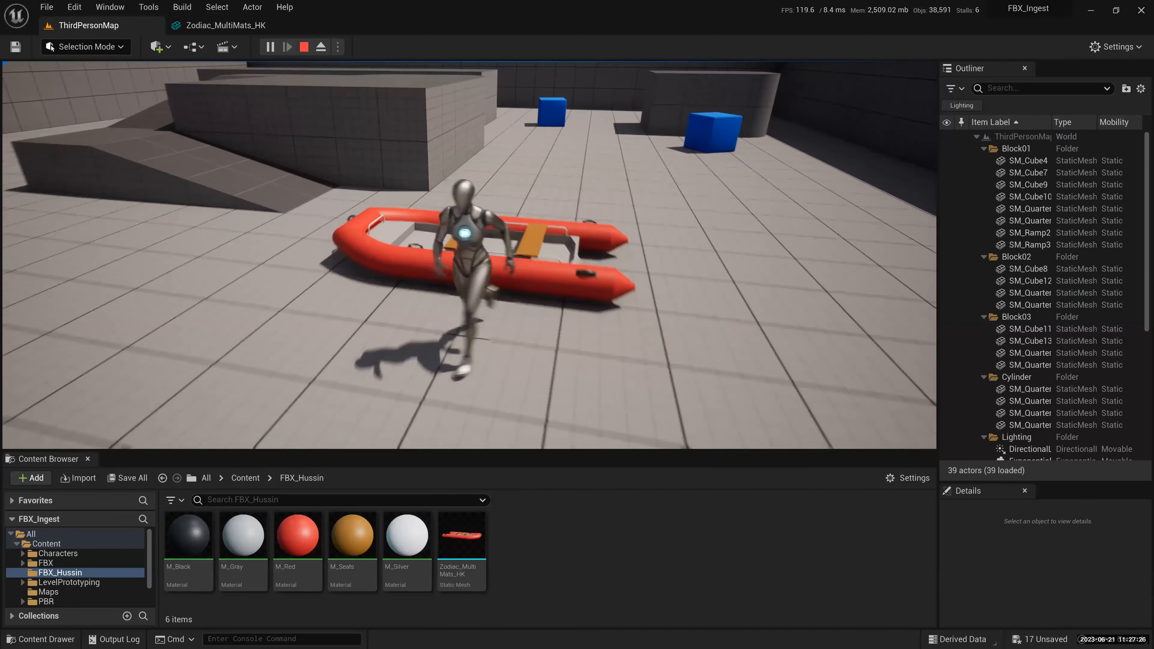
key("a")
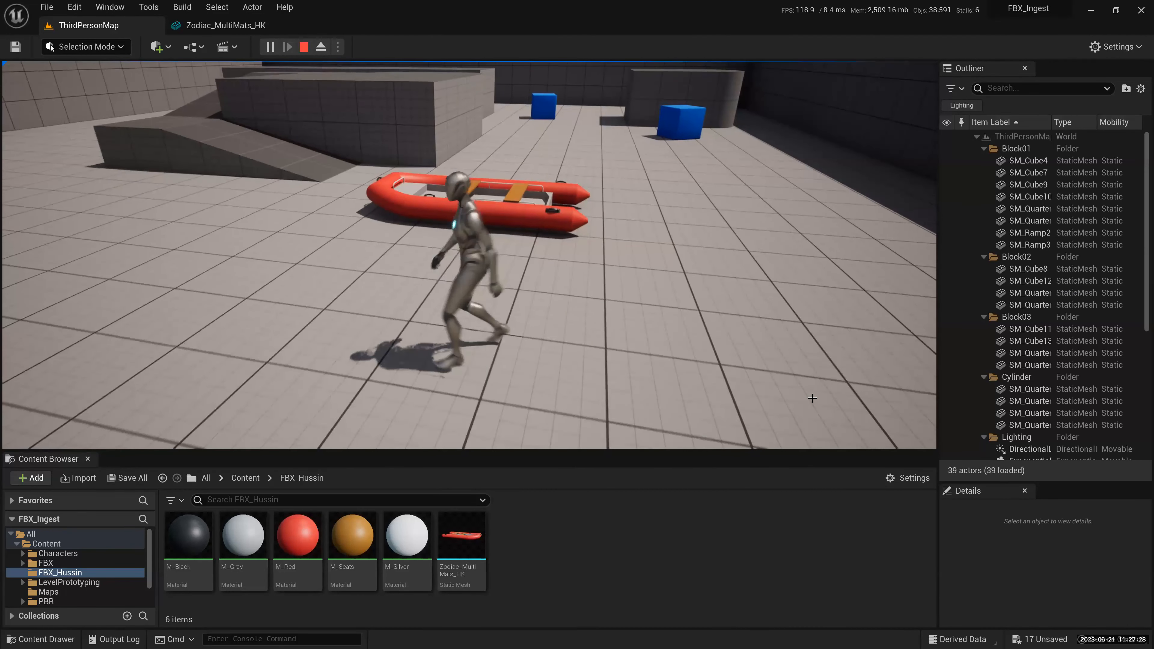
key("Escape")
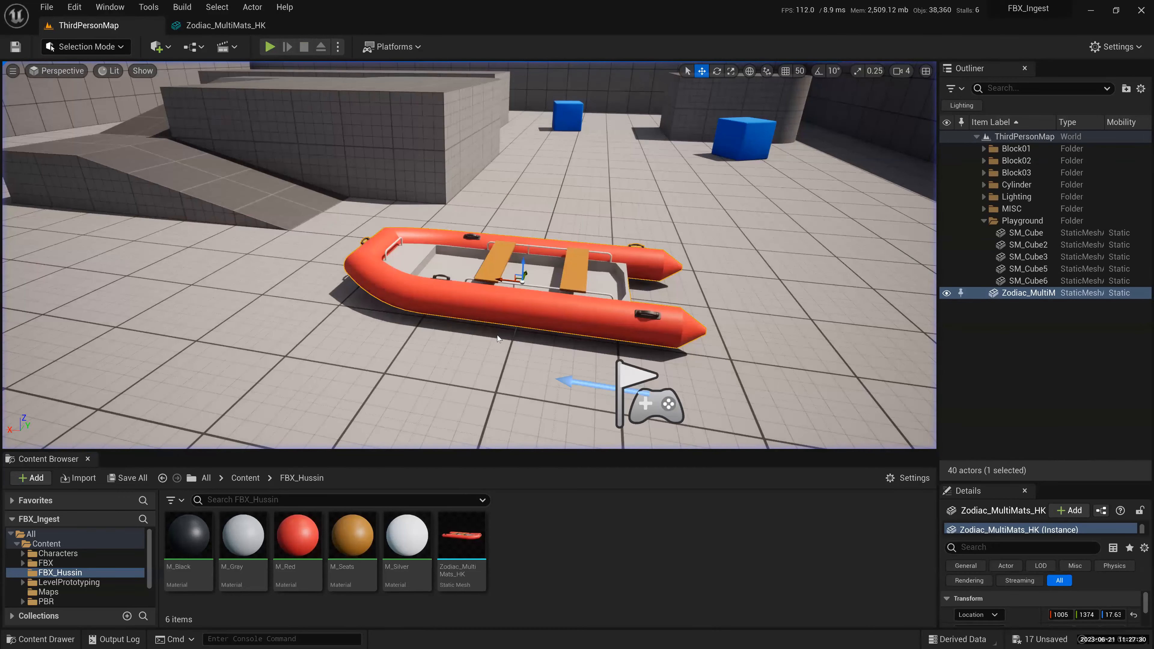
- Switch to the Zodiac_MultiMats_HK mesh editor and display the boat's simple collision
left_click(226, 25)
left_click_drag(372, 345, 427, 314)
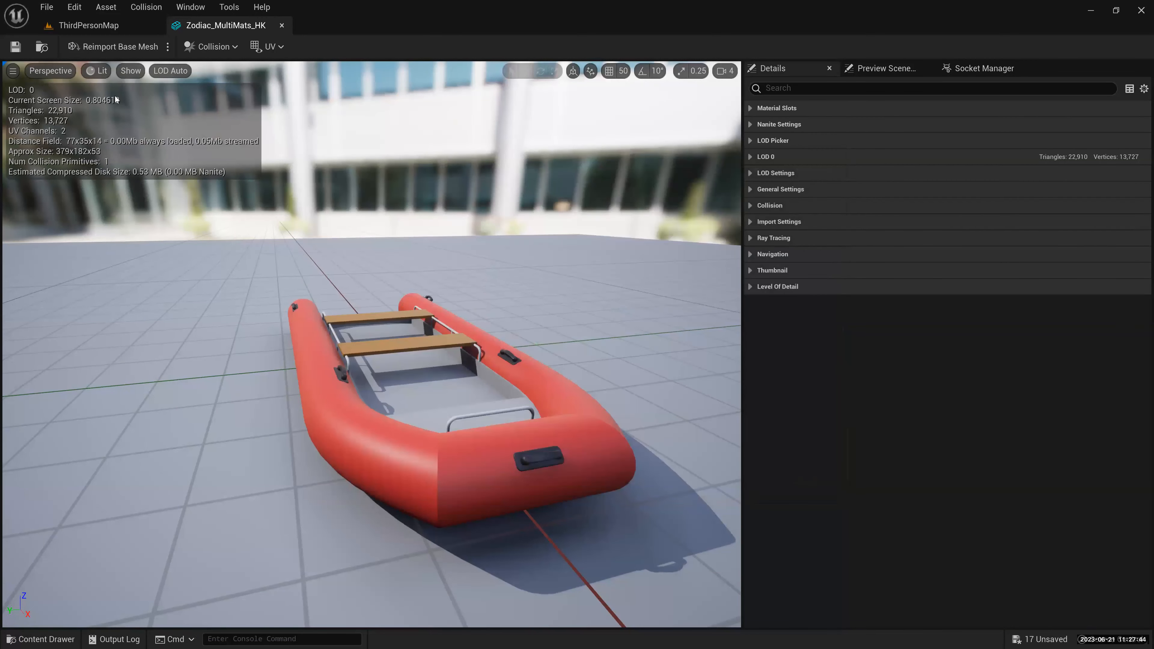
key("super")
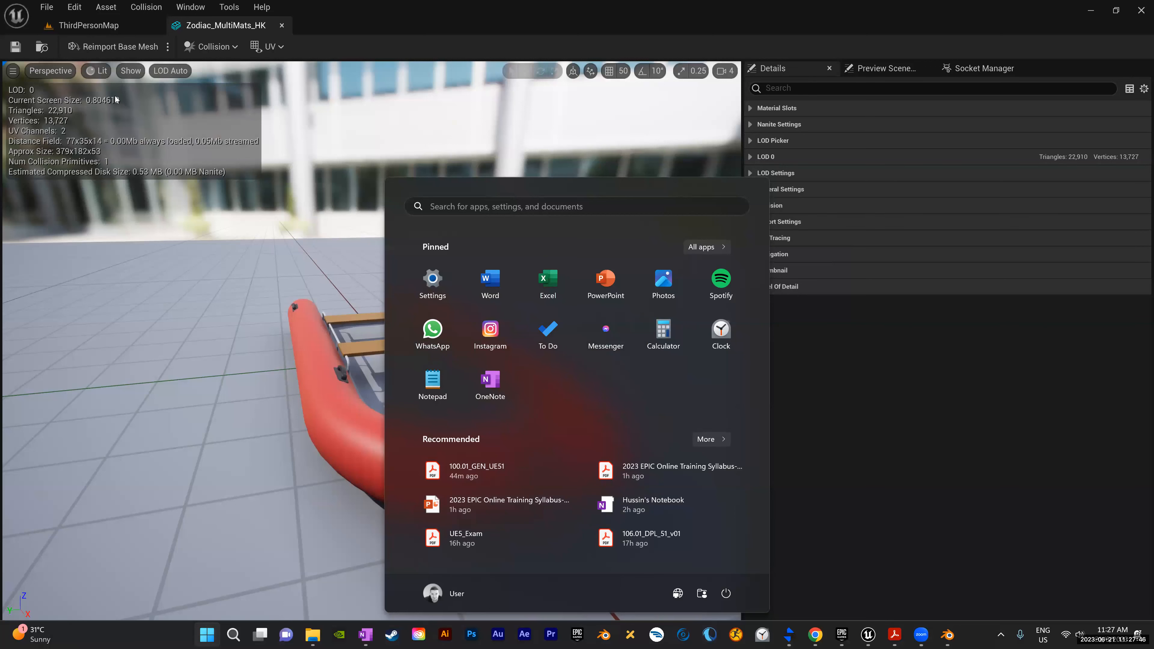
key("super")
mouse_move(160, 59)
left_mouse_down()
mouse_move(102, 68)
mouse_move(136, 91)
mouse_move(160, 62)
left_mouse_up()
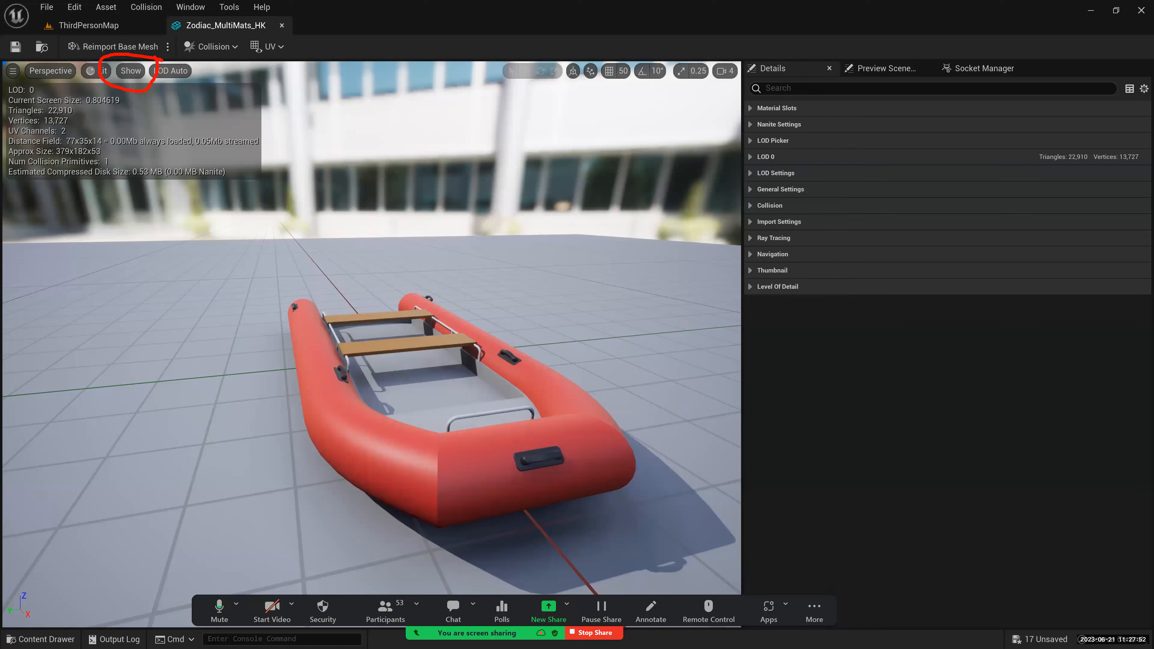
left_click(131, 71)
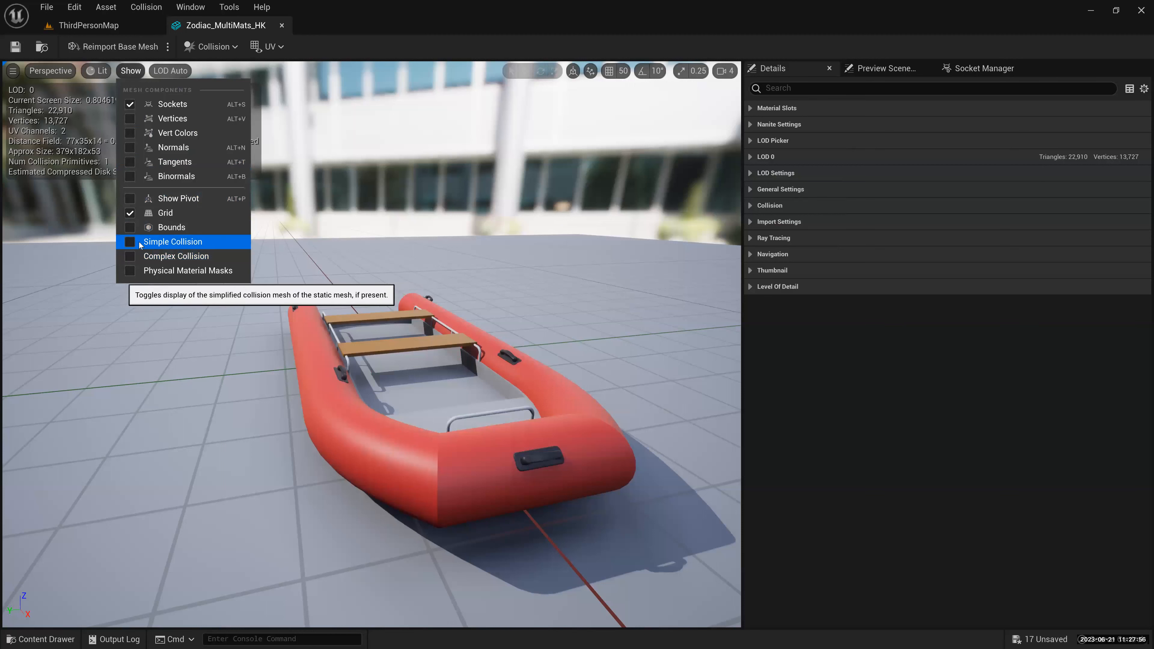
left_click(140, 242)
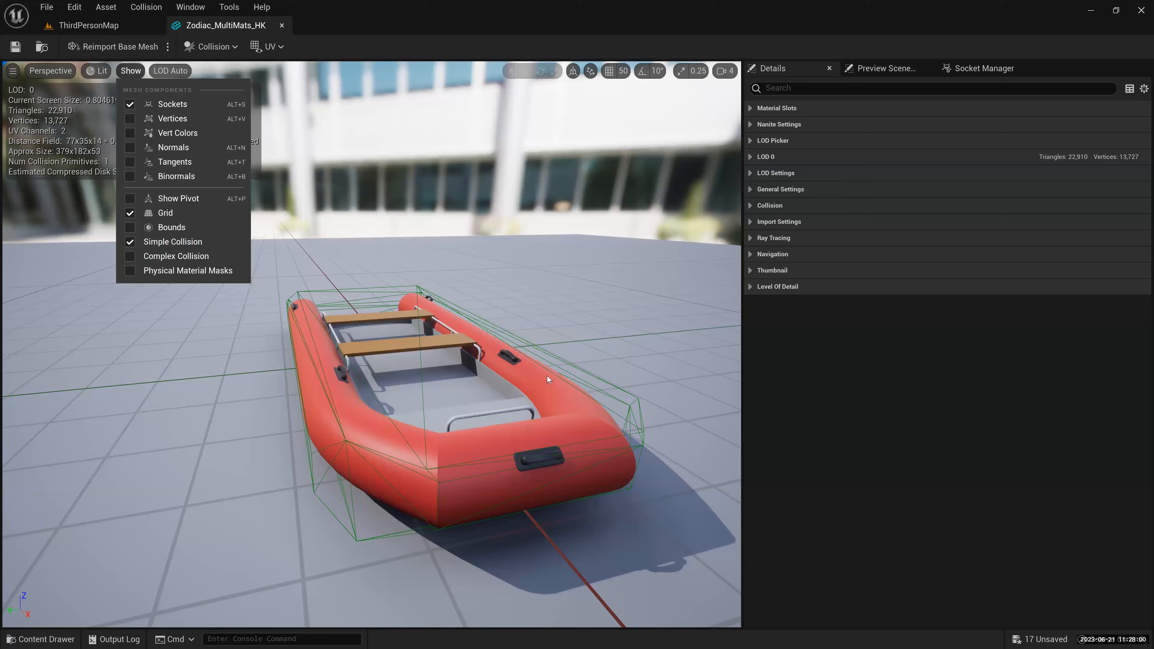
- Examine the boat's simple collision hull from the bow, stern, sides and low angles, comparing it with the mesh shape
left_click_drag(548, 380, 407, 387)
left_click_drag(356, 224, 314, 270)
key("super")
key("super")
left_click_drag(495, 290, 554, 327)
left_click_drag(495, 290, 345, 430, "alt")
mouse_move(571, 420)
left_mouse_down("alt")
mouse_move(568, 468)
mouse_move(571, 436)
left_mouse_up("alt")
left_click(283, 500)
left_click_drag(282, 501, 91, 487, "alt")
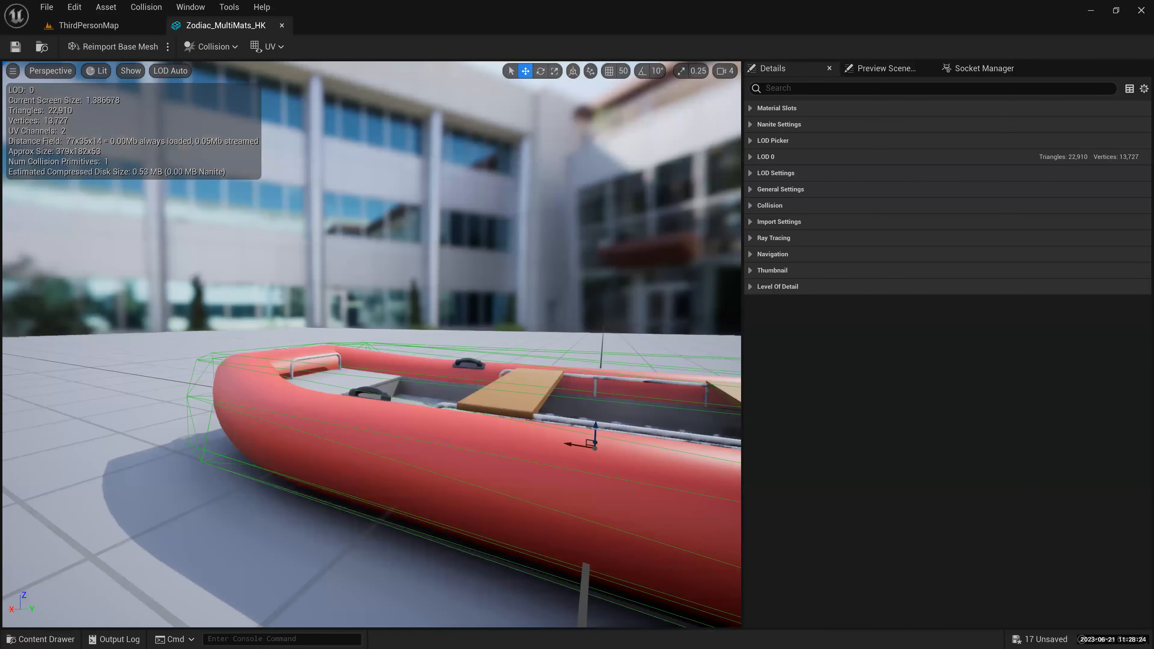
key("f")
left_click_drag(548, 419, 386, 394, "alt")
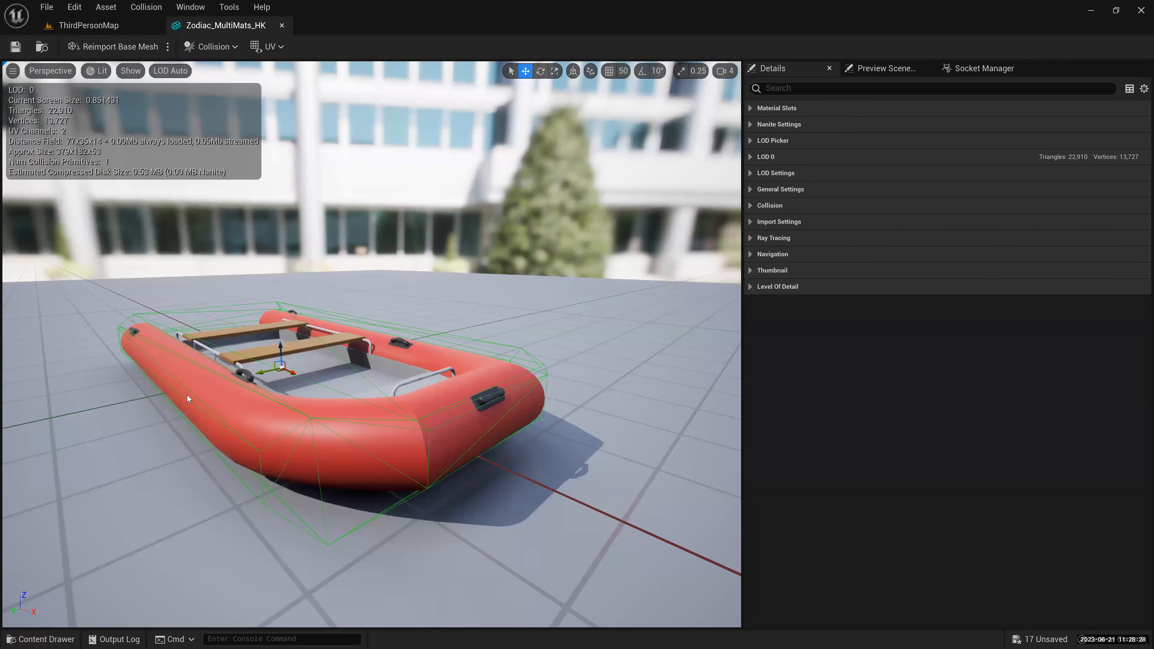
left_click_drag(186, 395, 286, 392, "alt")
left_click_drag(420, 389, 586, 377, "alt")
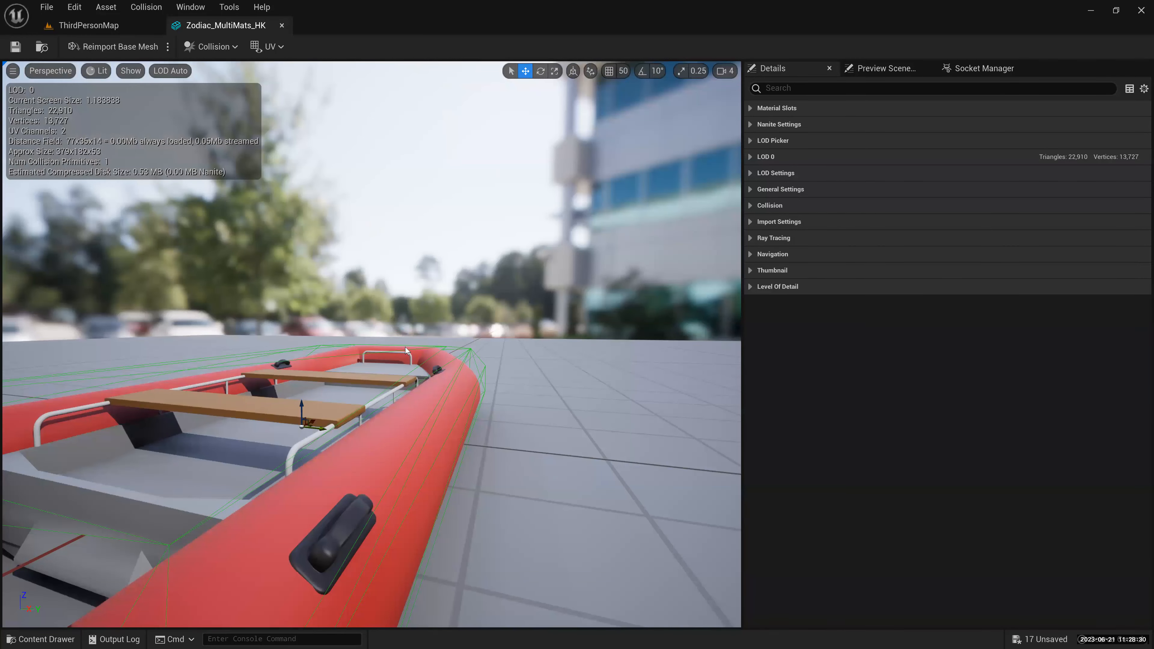
left_click_drag(359, 338, 338, 350, "alt")
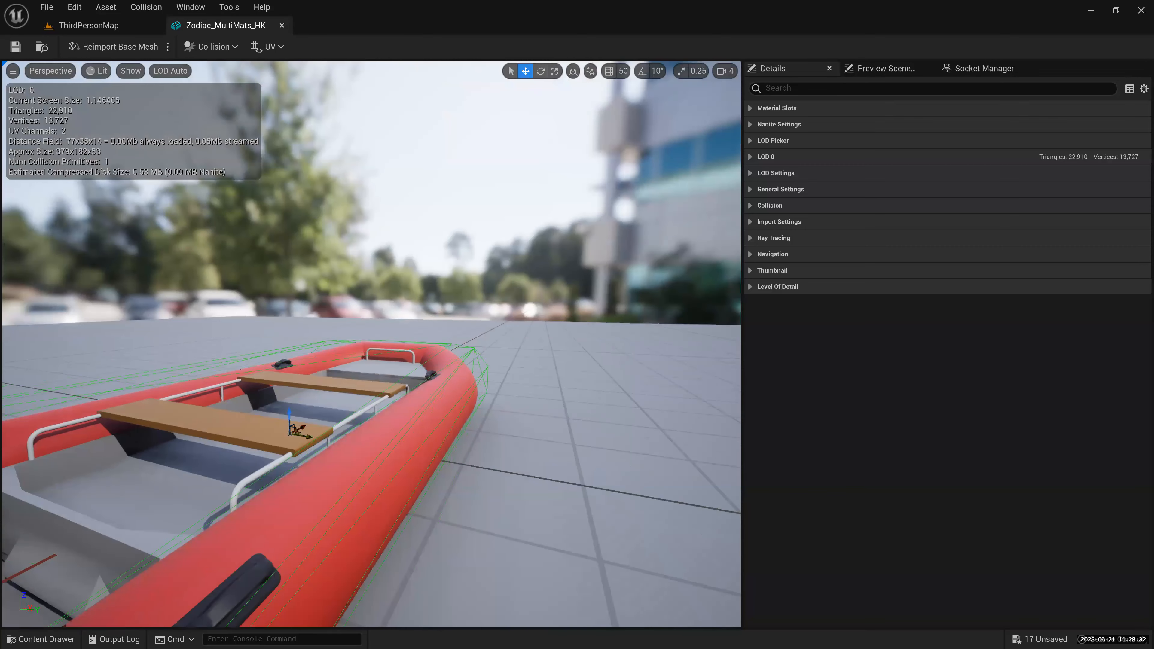
key("f")
middle_click_drag(245, 484, 341, 428)
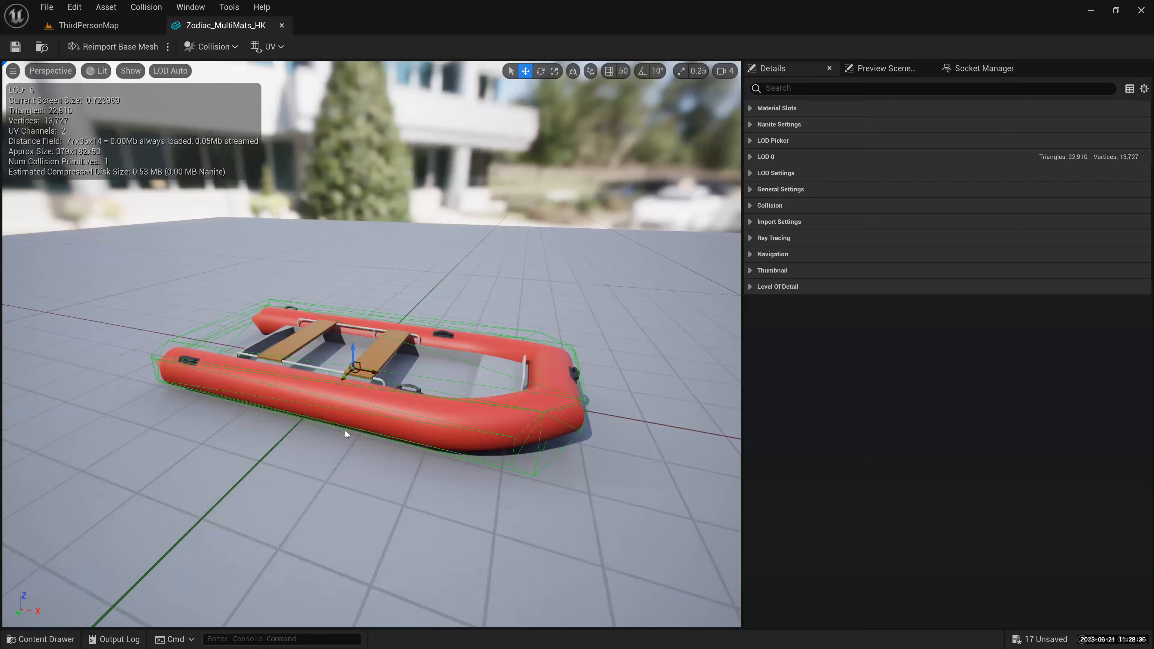
scroll(531, 443, "up", 3)
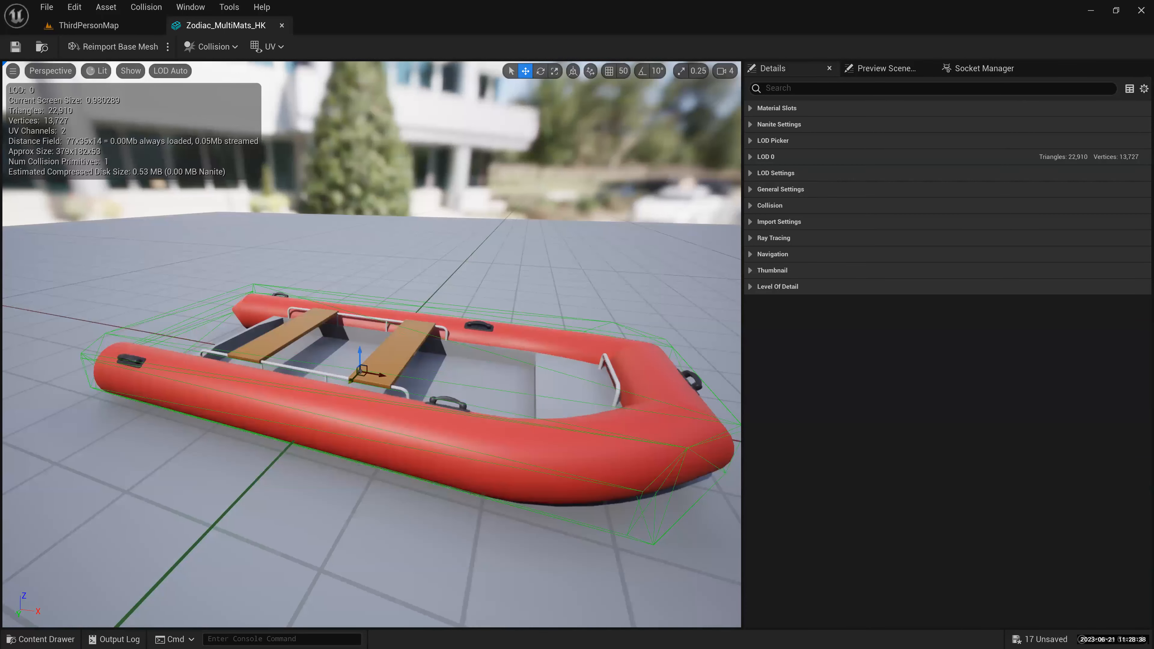
left_click_drag(530, 444, 475, 396, "alt")
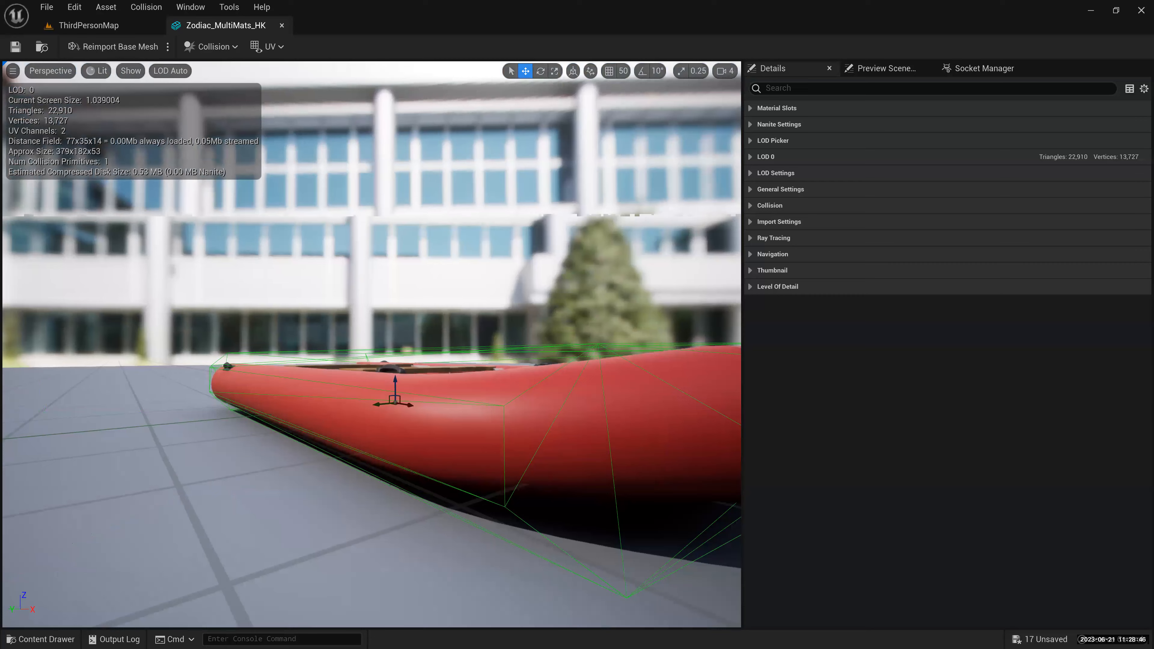
left_click_drag(441, 351, 541, 351, "alt")
scroll(440, 350, "up", 1)
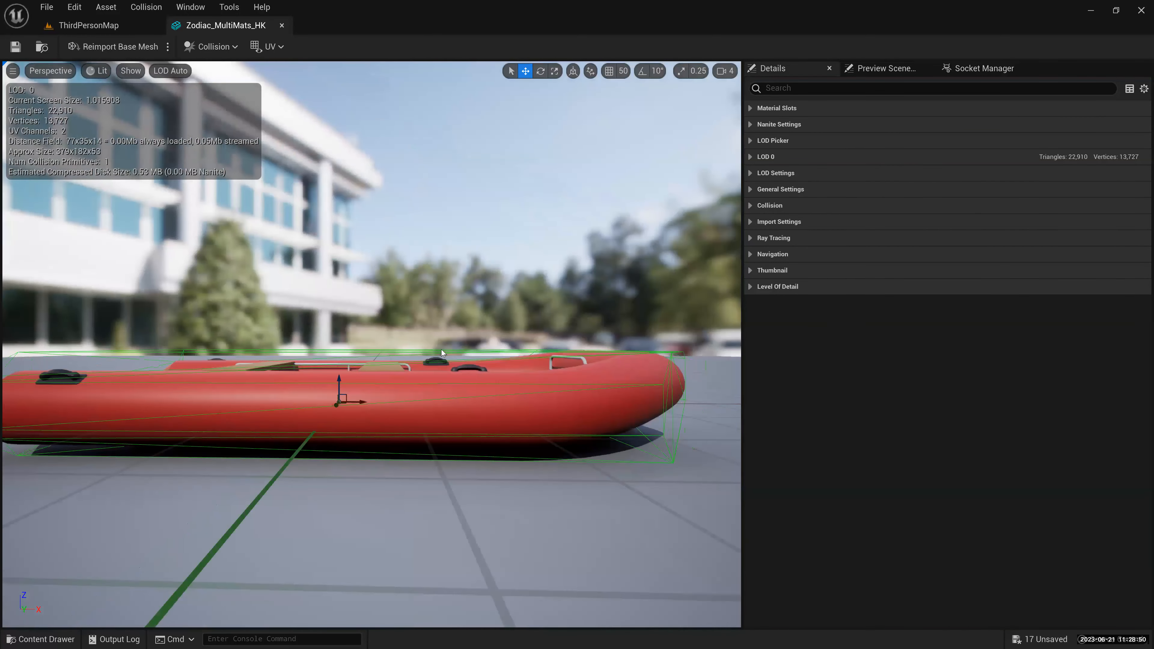
scroll(441, 350, "up", 4)
middle_click_drag(441, 350, 504, 491)
scroll(440, 350, "down", 3)
scroll(441, 350, "down", 3)
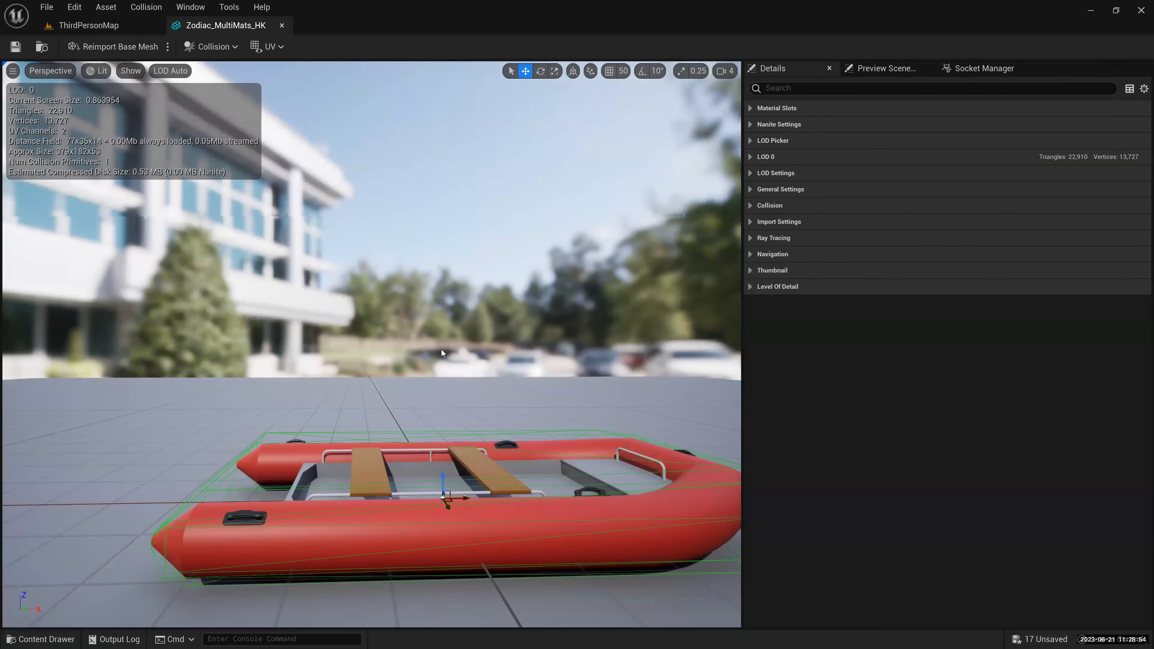
mouse_move(441, 350)
left_mouse_down("alt")
mouse_move(429, 316)
mouse_move(445, 356)
left_mouse_up("alt")
scroll(440, 350, "down", 2)
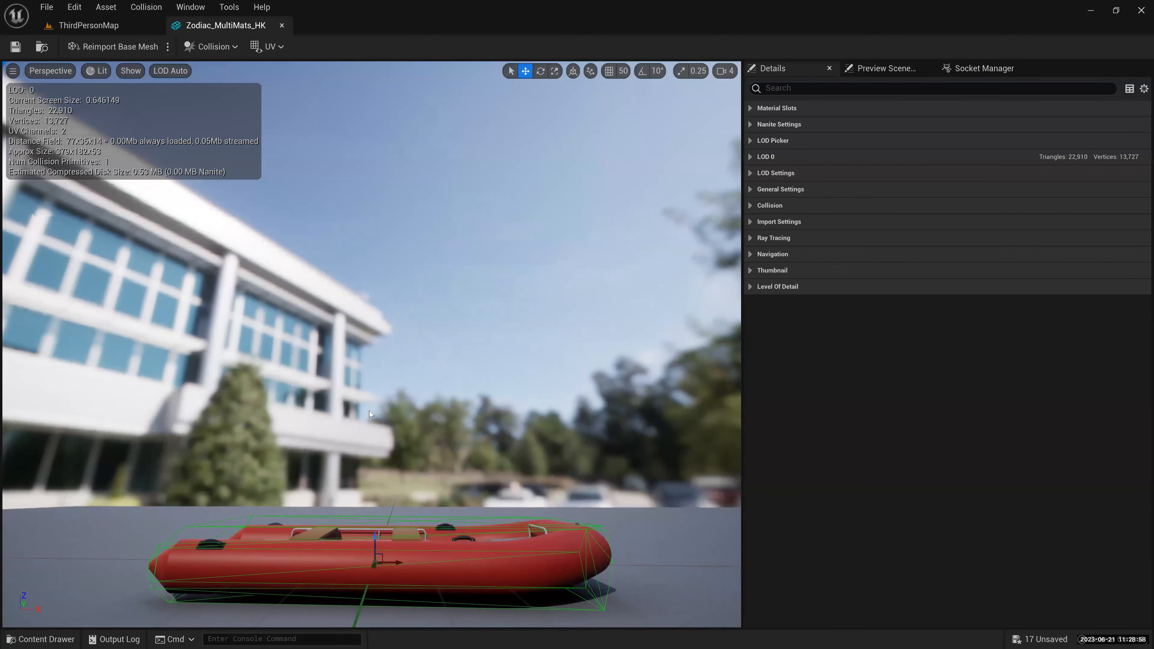
right_click_drag(425, 381, 427, 391)
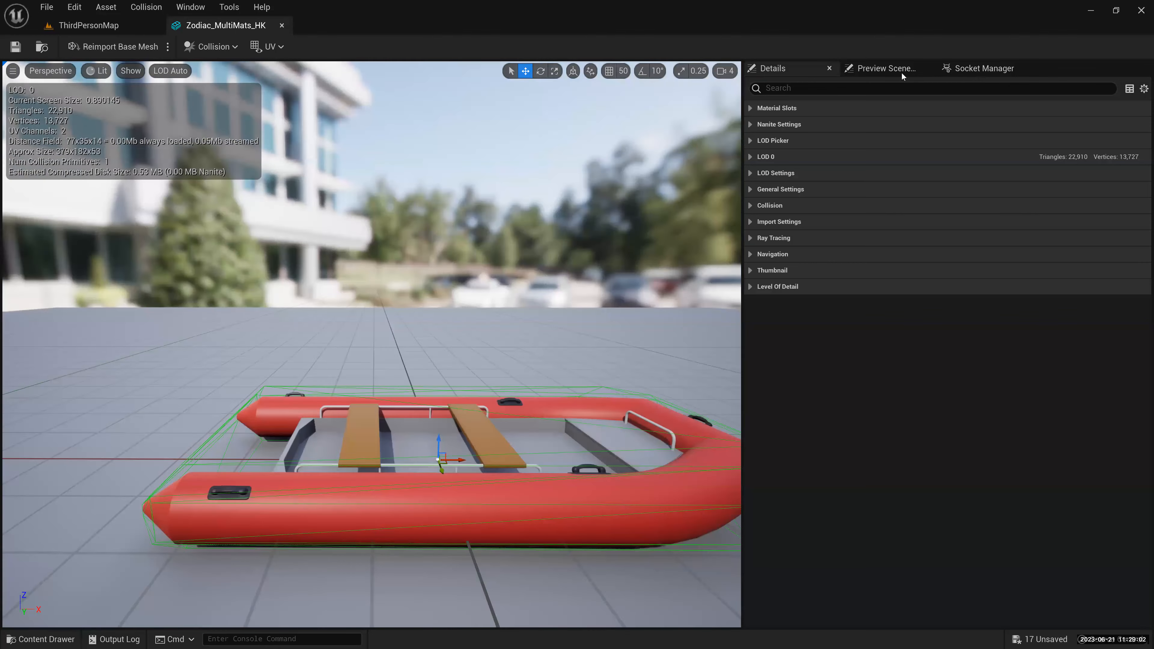
- Clear the environment cube map in the mesh editor's preview scene settings
left_click(896, 68)
left_click(752, 174)
left_click(984, 240)
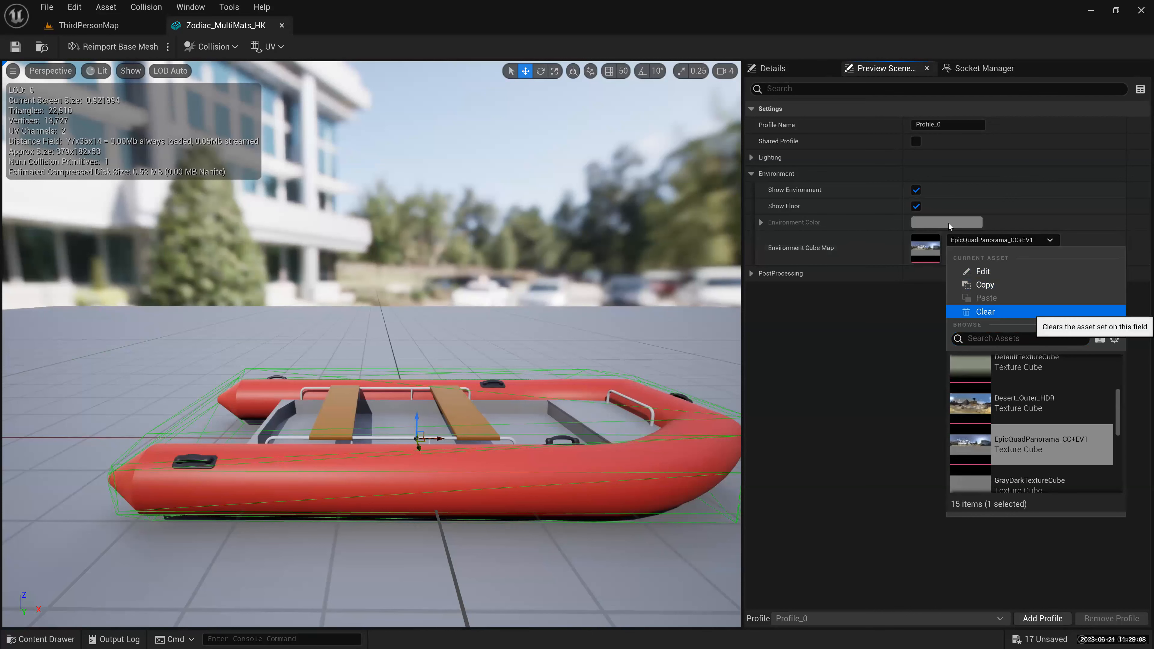
left_click(1011, 311)
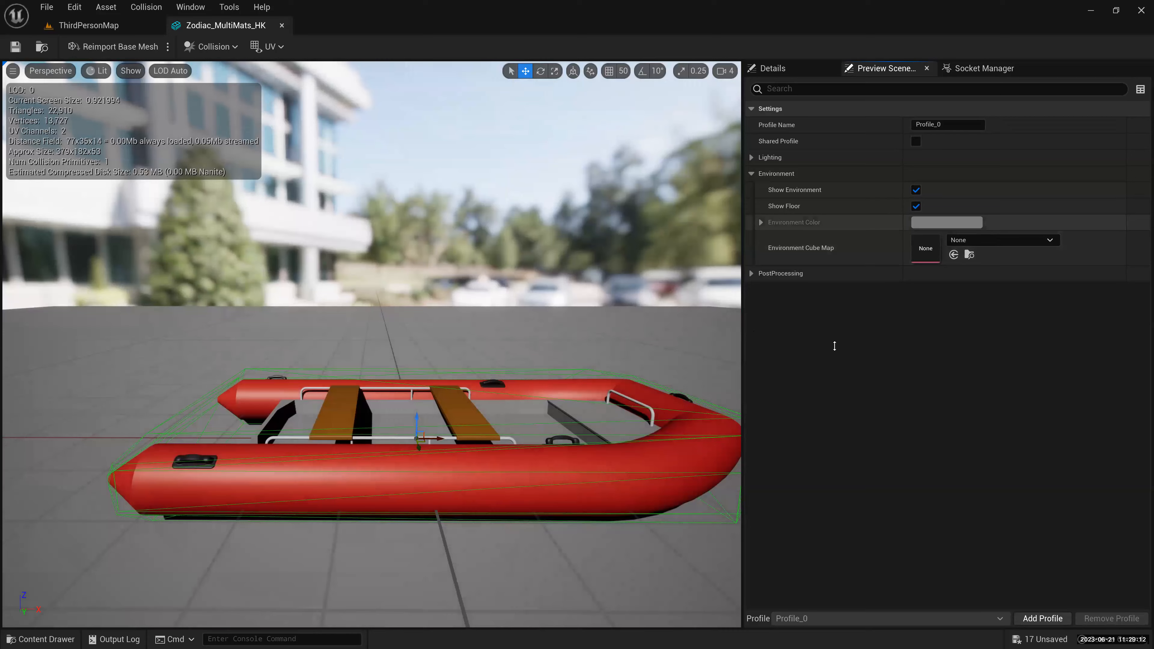
- Hide the preview scene's environment and floor, and set the environment color to black
left_click(916, 190)
left_click(947, 222)
left_click_drag(834, 364, 834, 388)
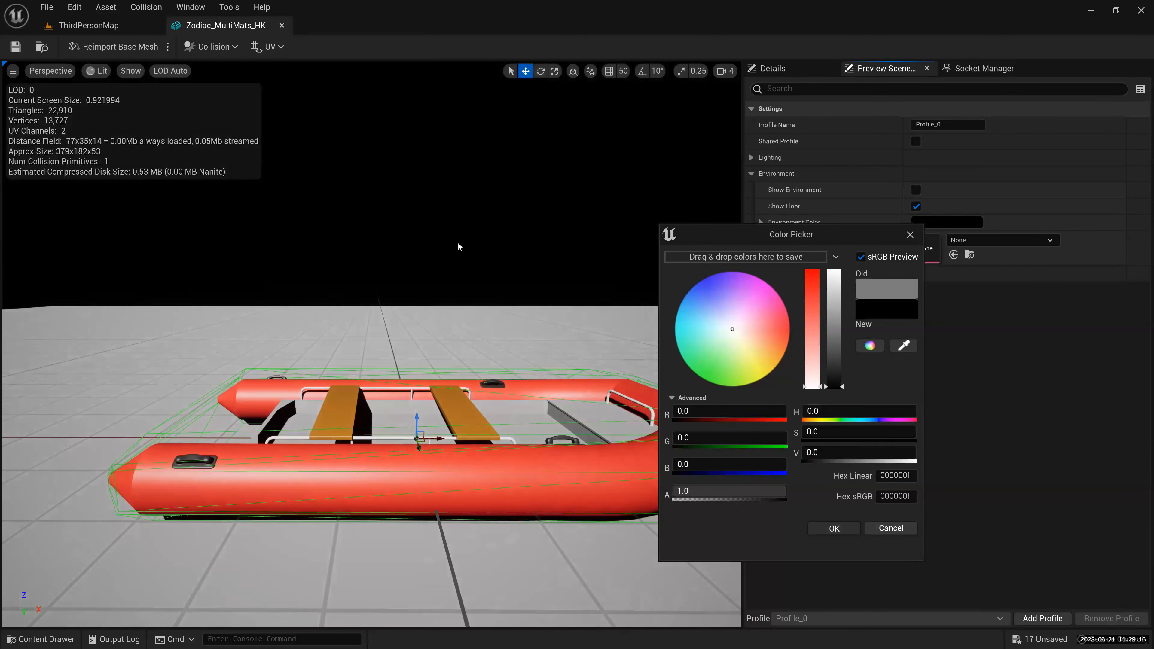
left_click(835, 529)
left_click(916, 206)
- Inspect the simple collision hull around the whole boat against the black background, including the open interior and stern
right_click_drag(458, 244, 459, 244)
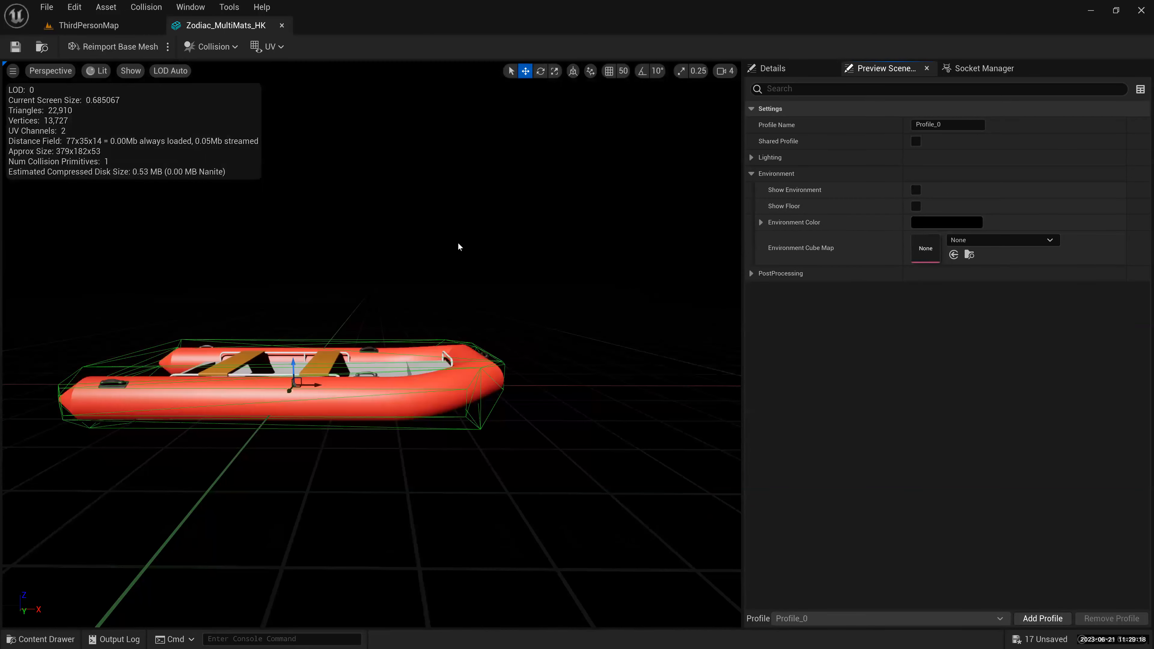
scroll(458, 247, "up", 6)
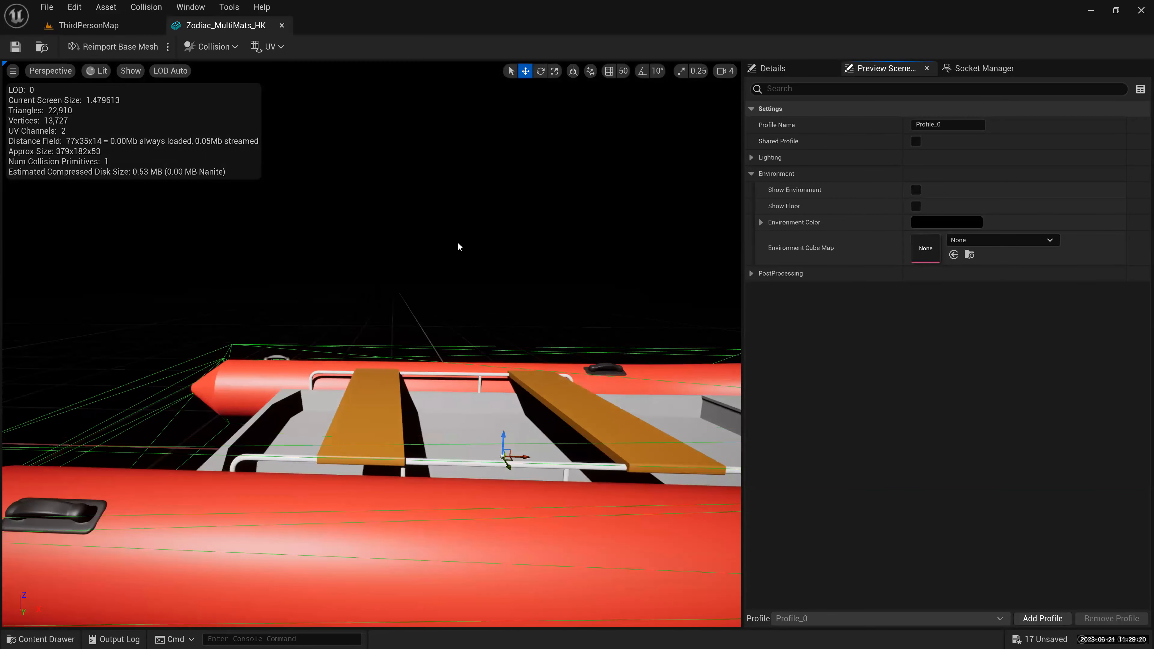
right_click_drag(459, 244, 458, 246)
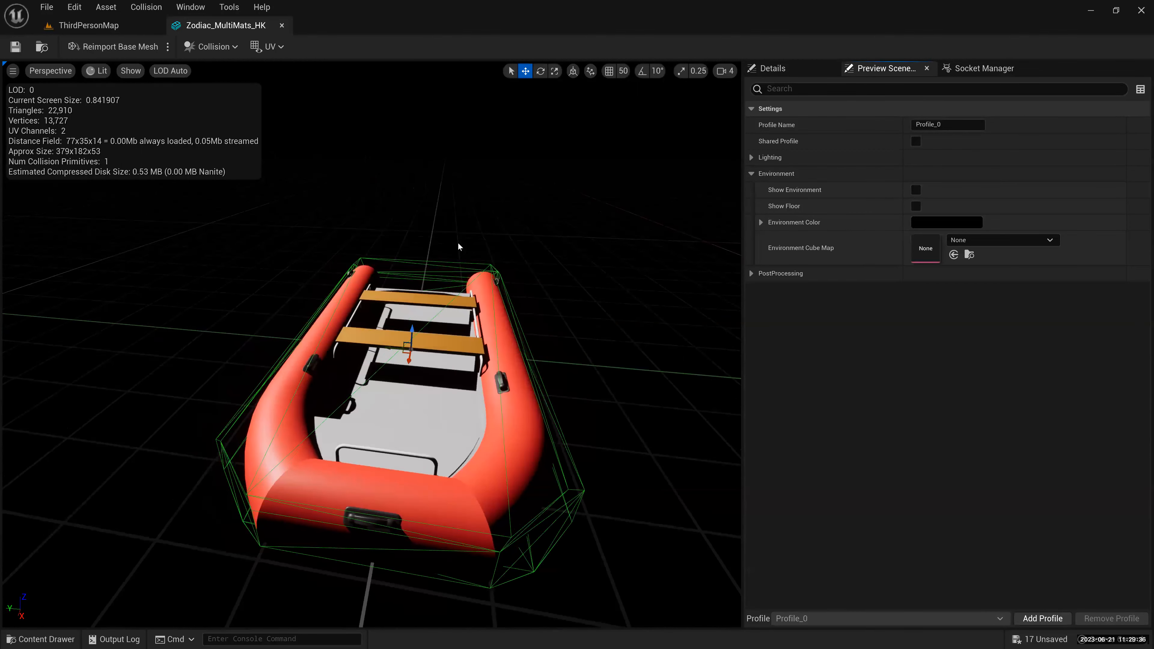
left_click_drag(458, 246, 458, 246, "alt")
left_click_drag(588, 456, 541, 368, "alt")
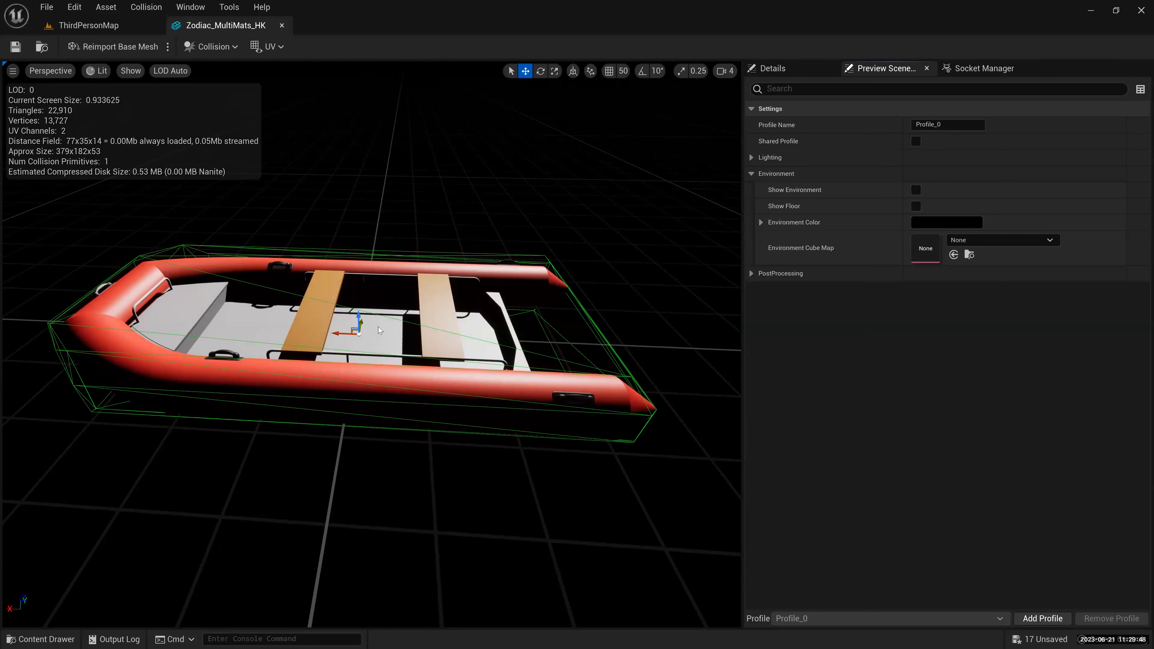
middle_click_drag(378, 326, 380, 330)
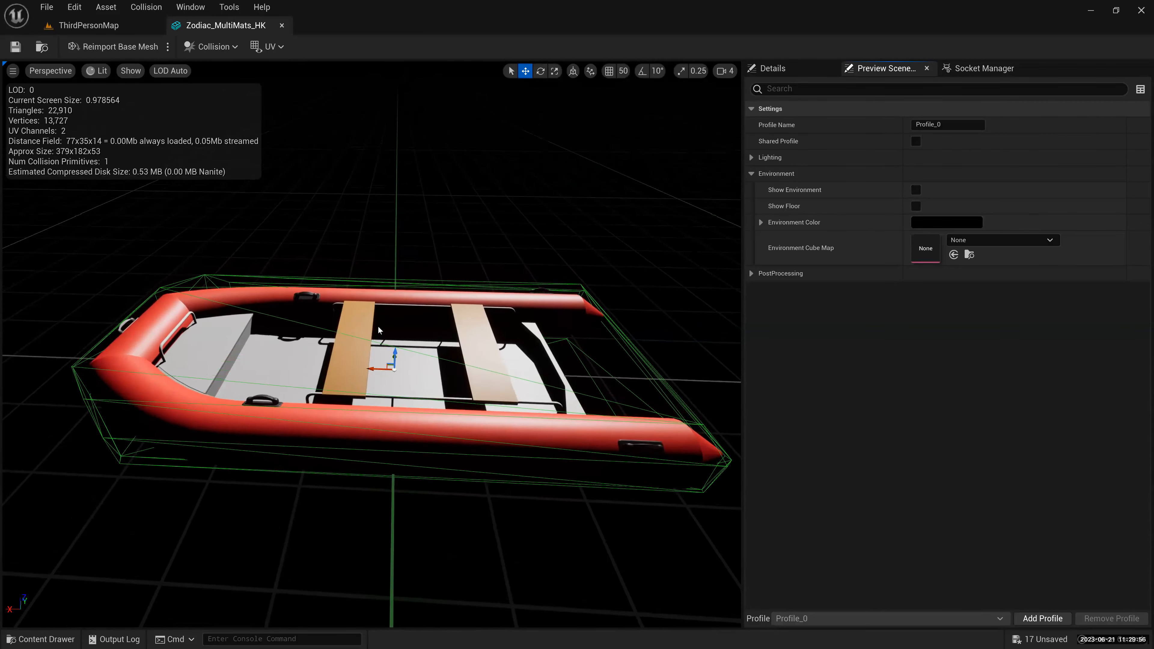
right_click_drag(378, 327, 378, 327)
left_click_drag(378, 327, 377, 327, "alt")
scroll(377, 326, "down", 2)
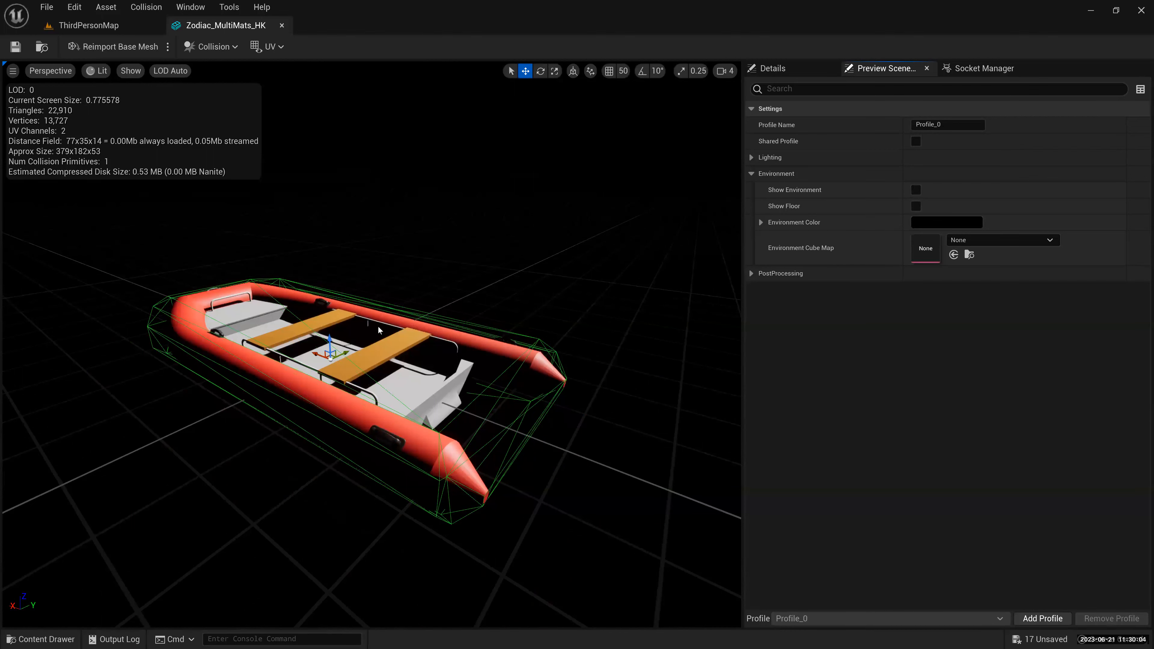
scroll(379, 326, "down", 1)
left_click_drag(154, 250, 278, 250)
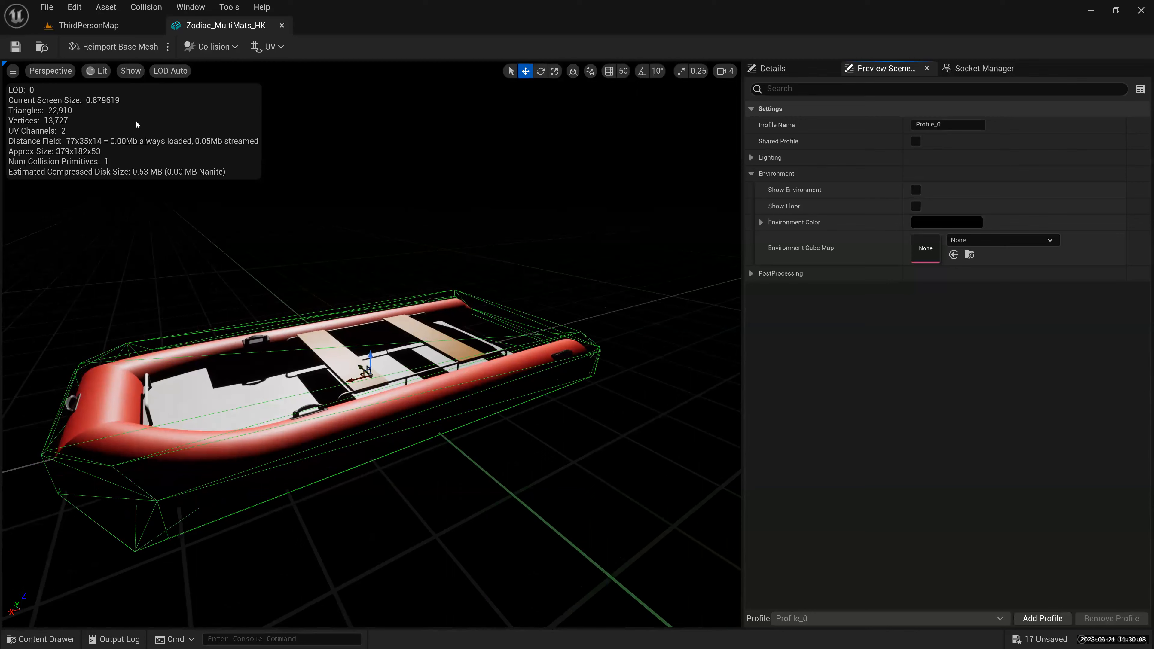
- Turn off the boat's simple collision display and show its complex collision instead
left_click(131, 71)
left_click(156, 243)
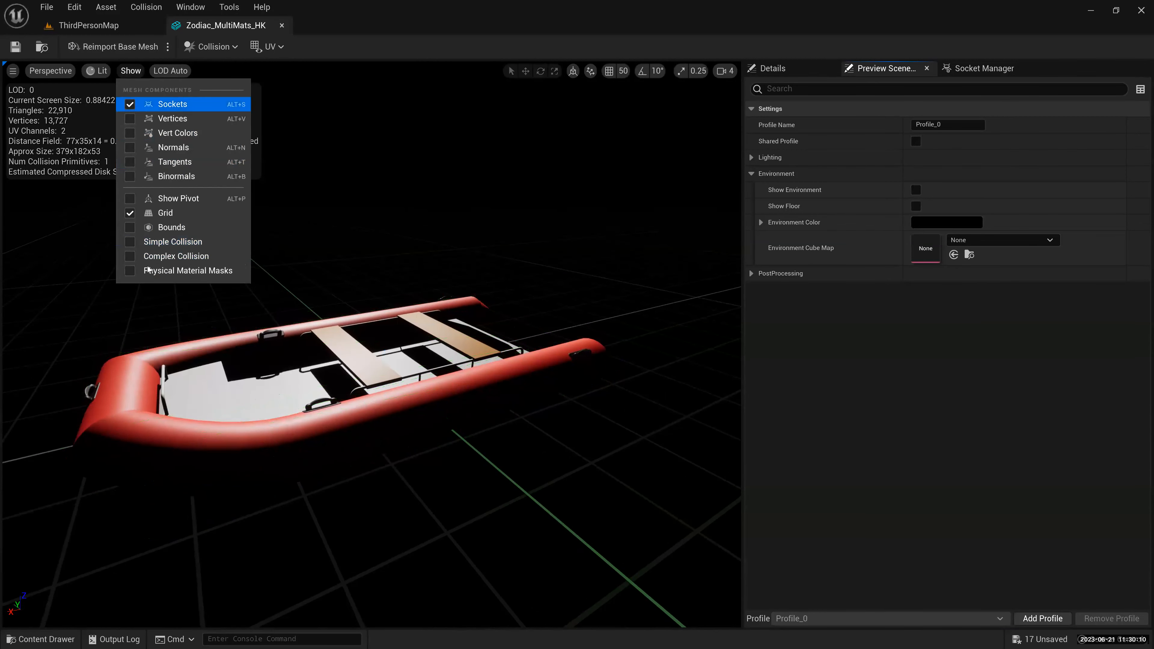
left_click(159, 257)
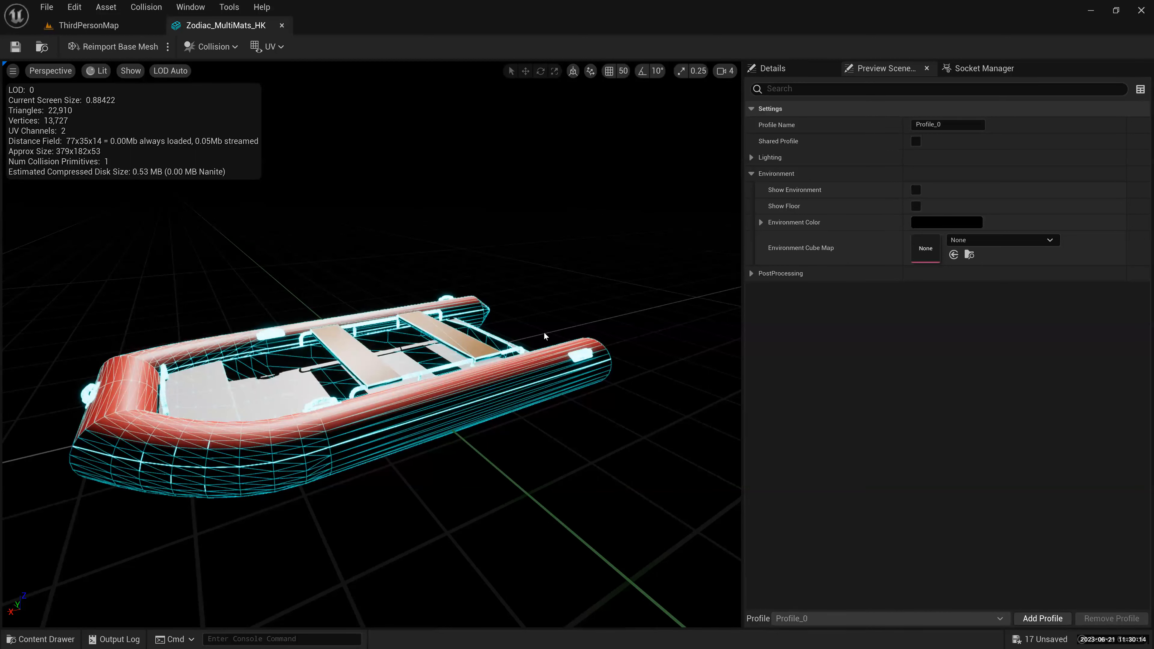
middle_click_drag(545, 333, 555, 325)
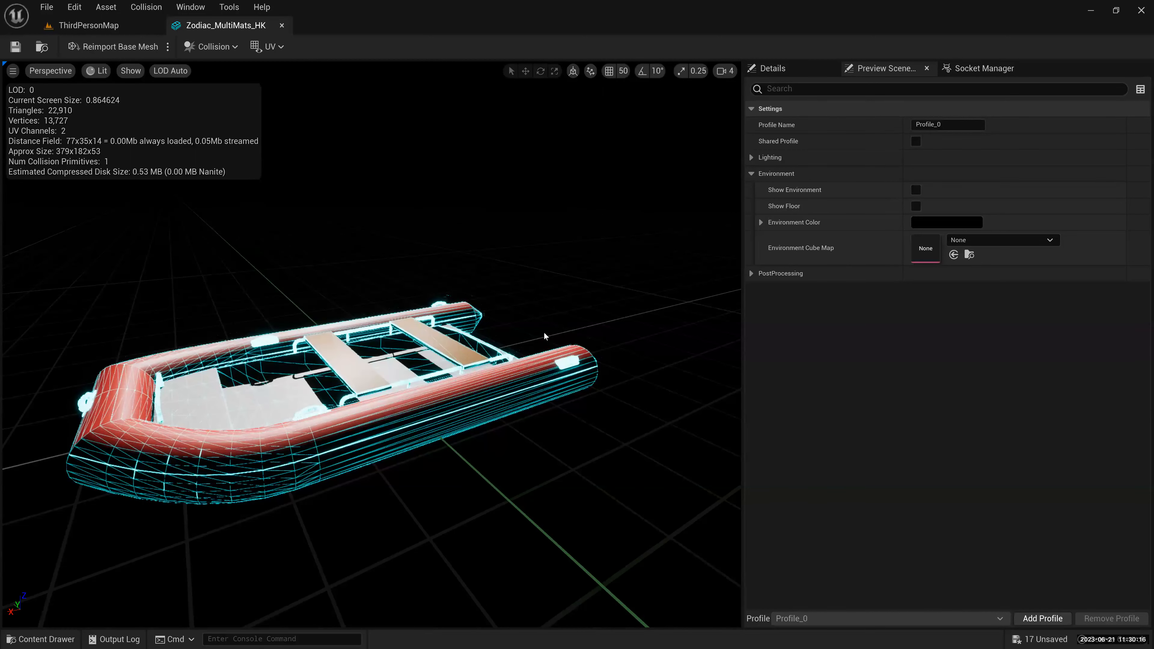
- Inspect the boat's complex collision wireframe around the bow, seats, interior floor, side tubes and stern
scroll(544, 333, "up", 3)
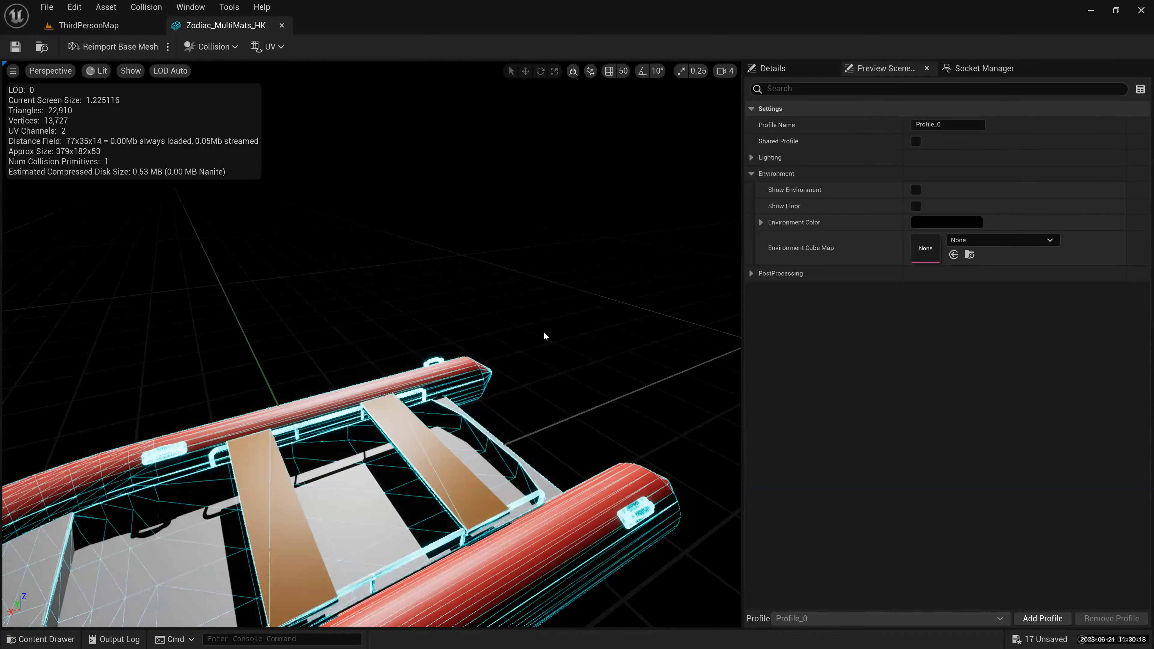
scroll(545, 336, "up", 2)
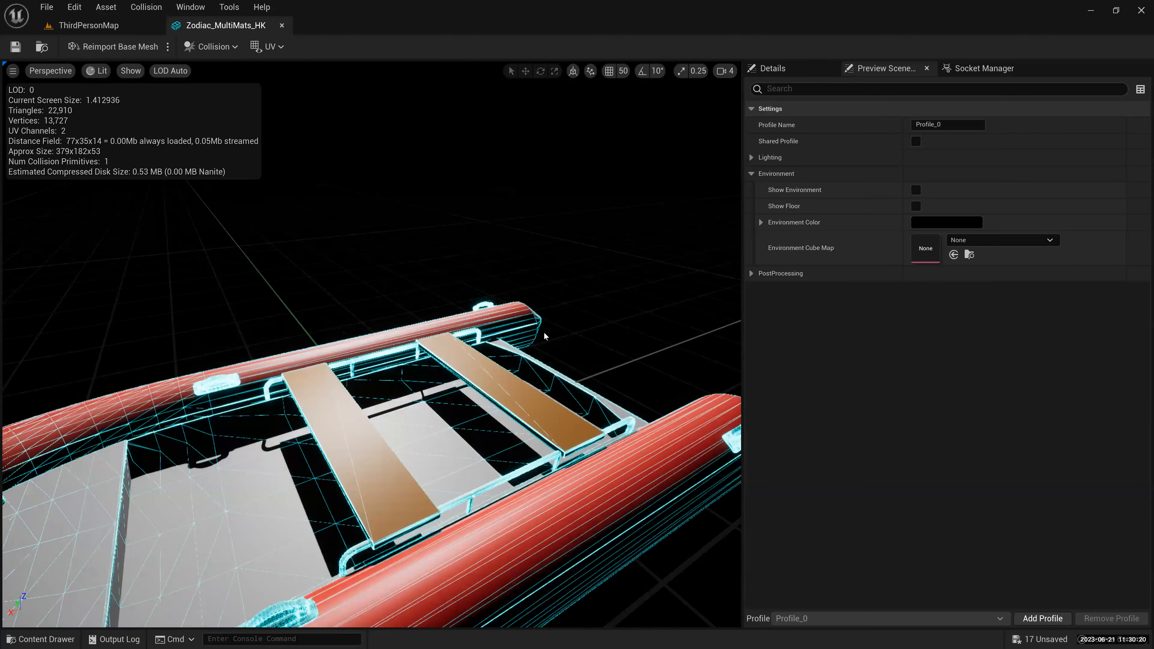
scroll(544, 331, "down", 3)
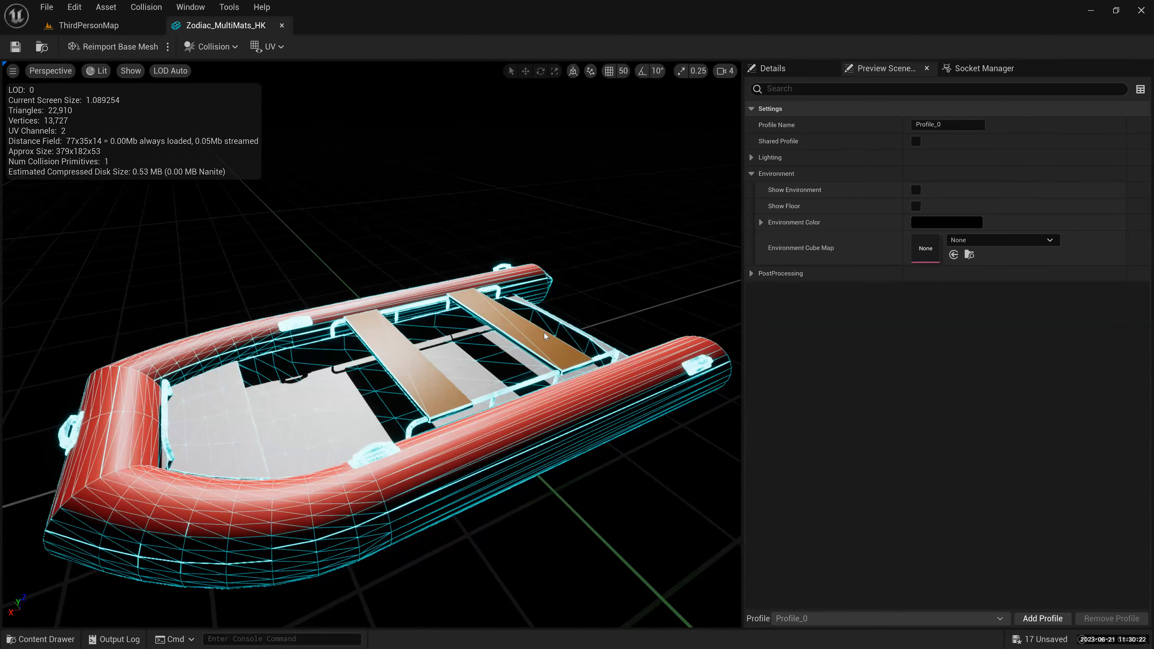
middle_click_drag(544, 333, 553, 333)
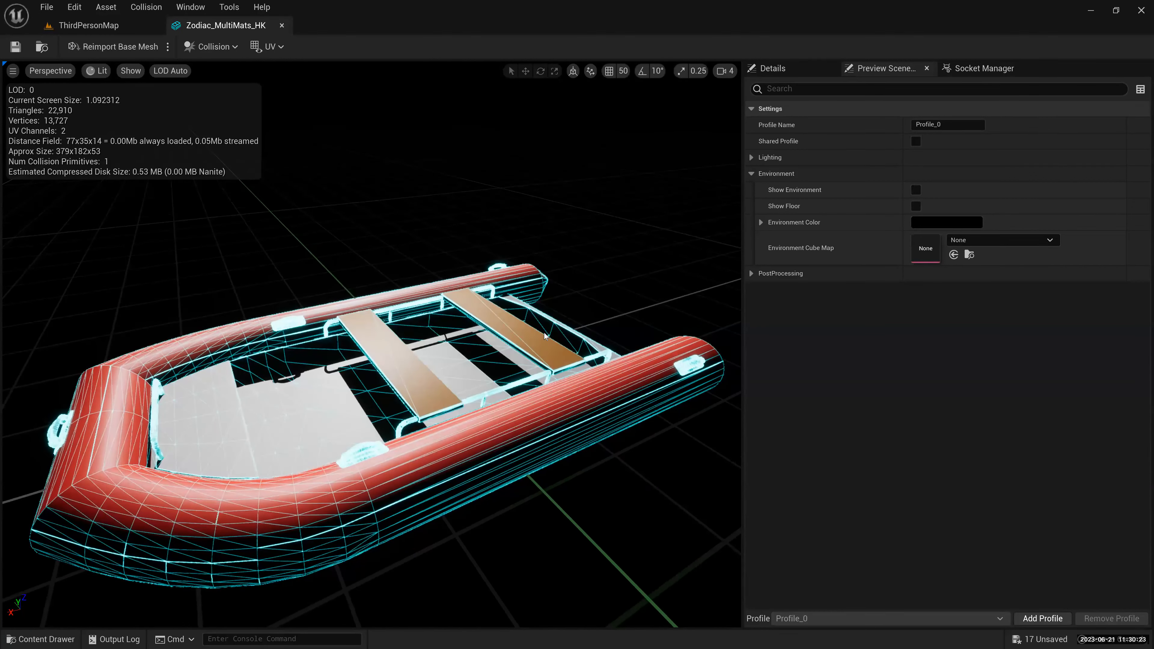
left_click_drag(544, 332, 544, 331, "alt")
scroll(544, 335, "up", 2)
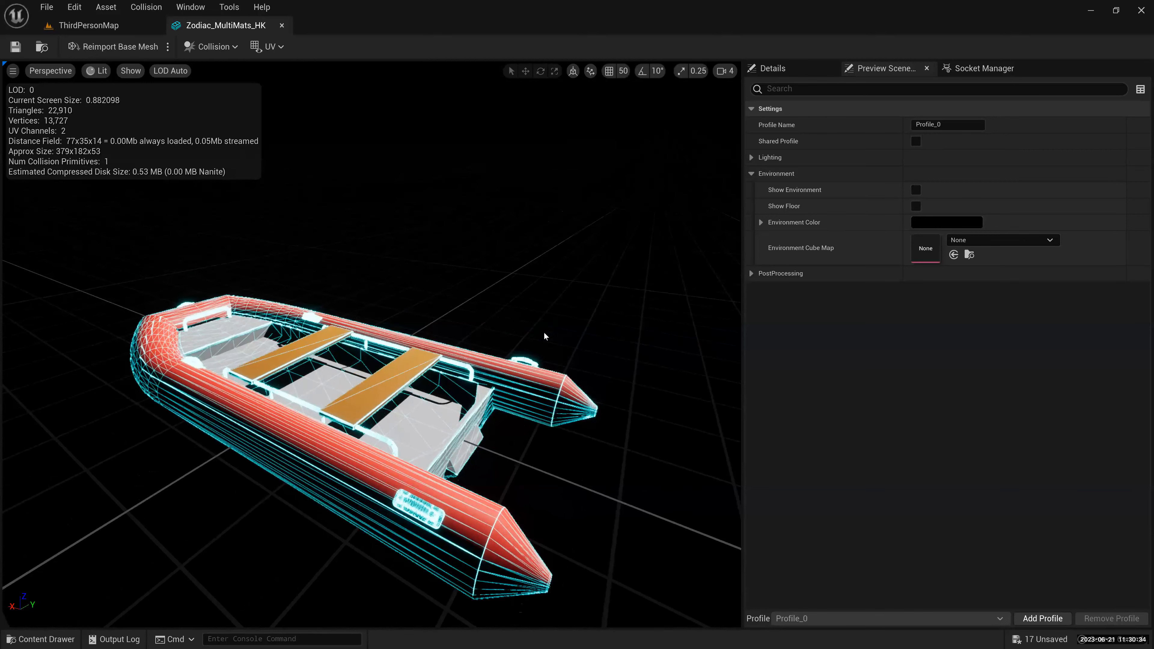
scroll(544, 336, "down", 3)
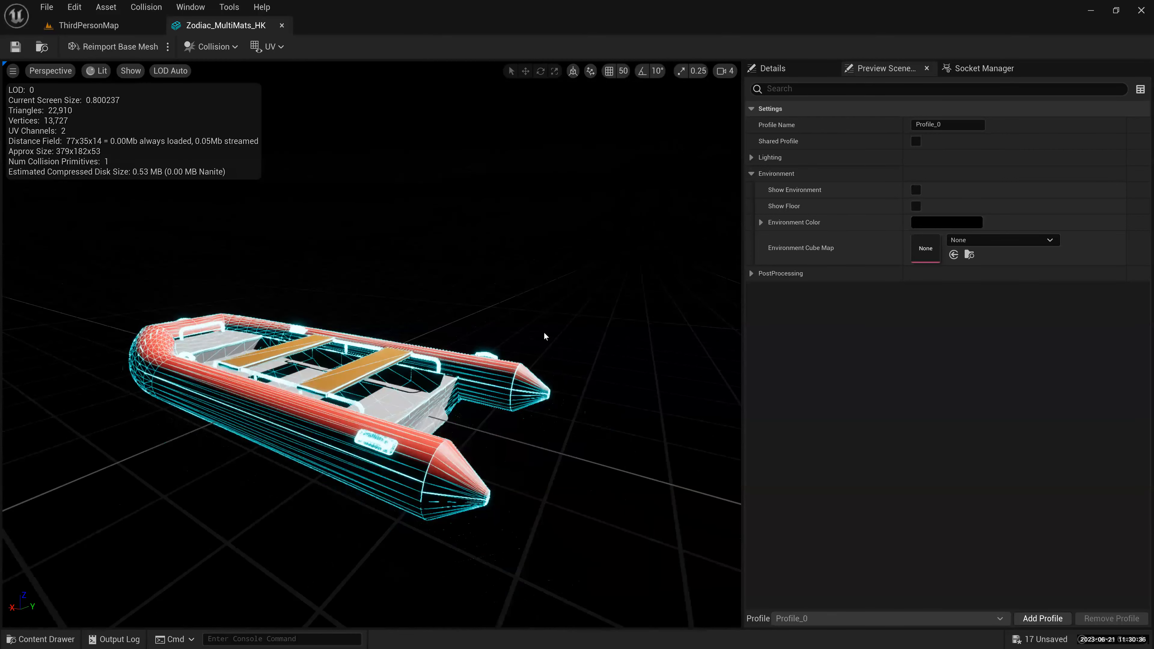
left_click_drag(544, 334, 544, 331, "alt")
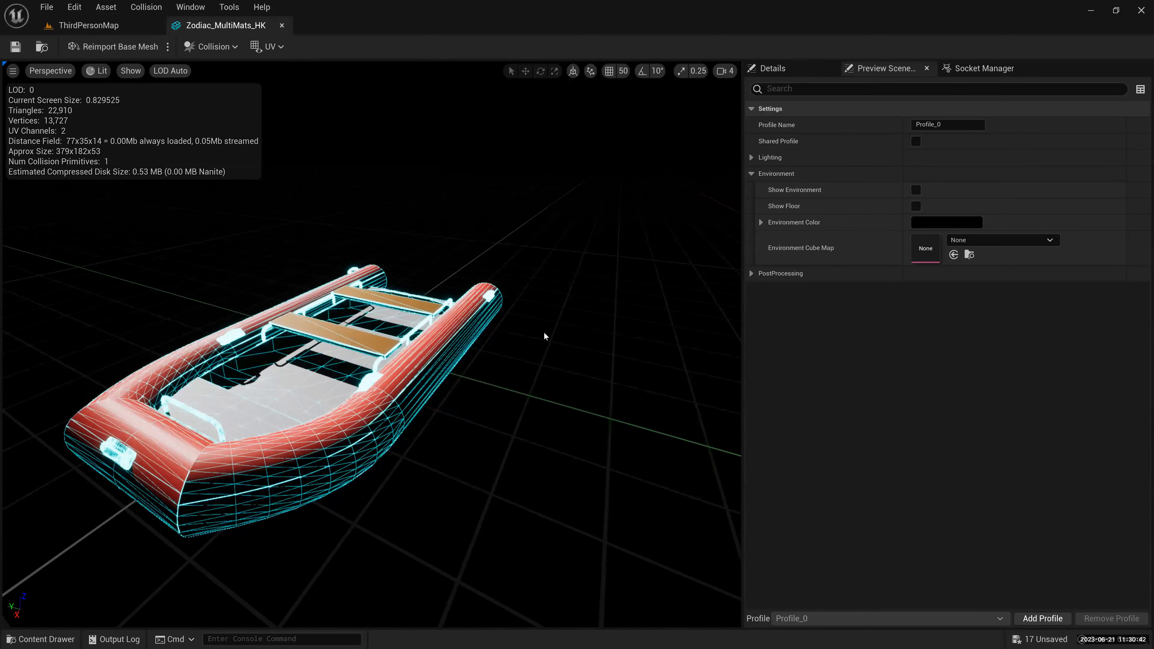
right_click_drag(544, 332, 544, 333)
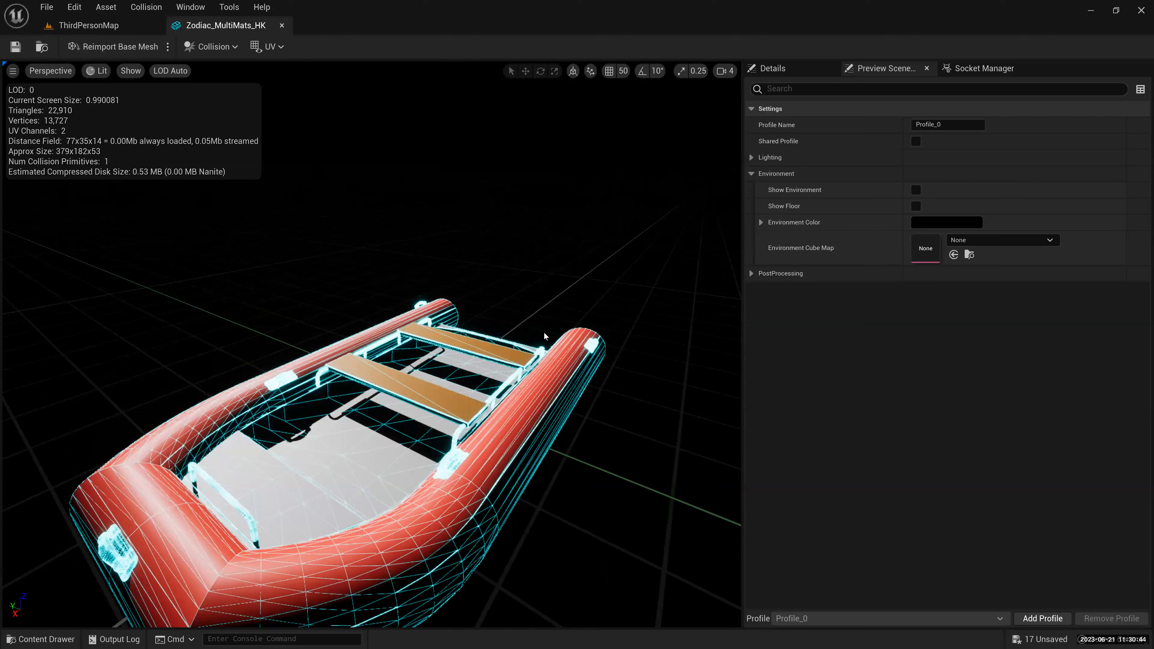
left_click_drag(546, 337, 545, 336, "alt")
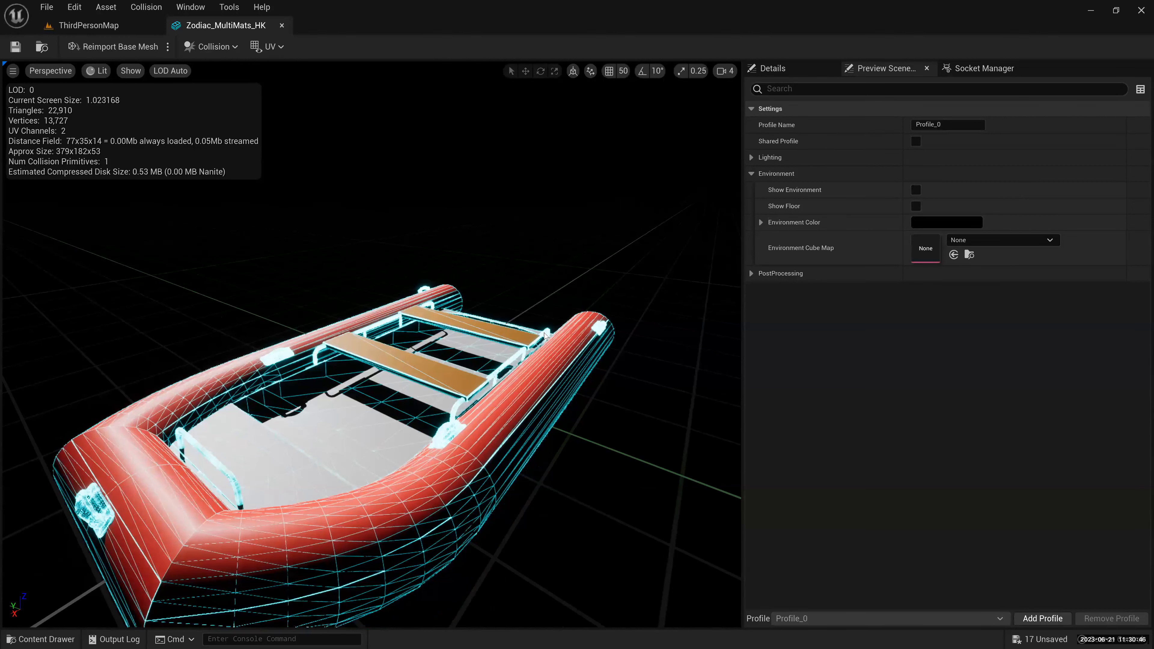
scroll(545, 337, "down", 3)
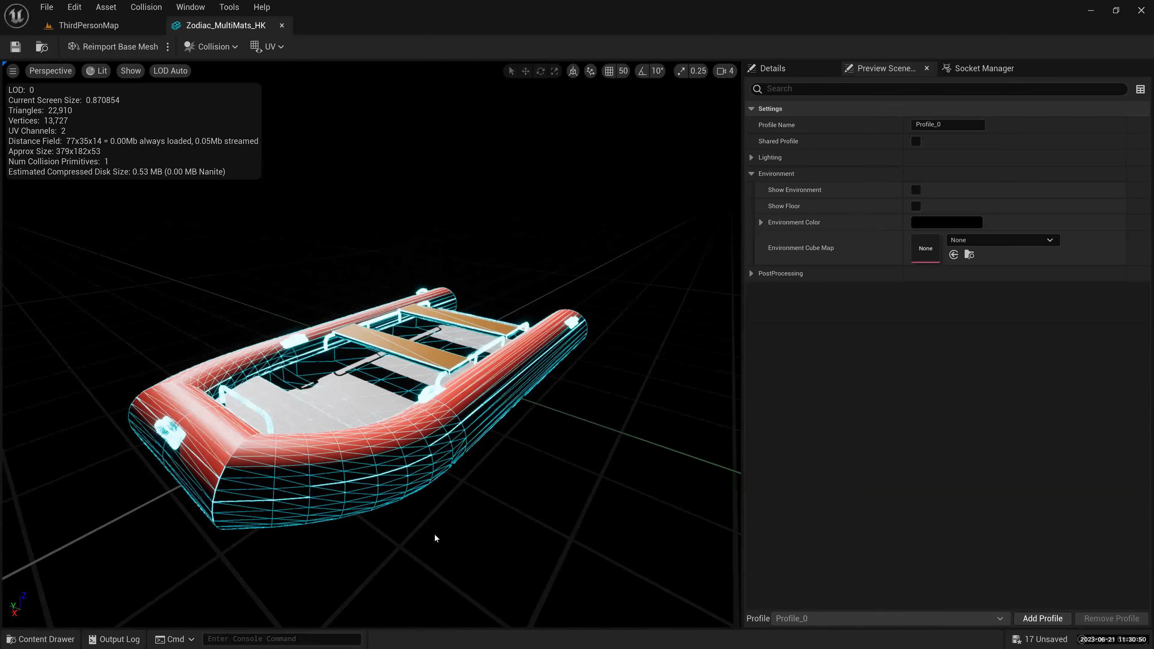
left_click_drag(434, 536, 432, 523)
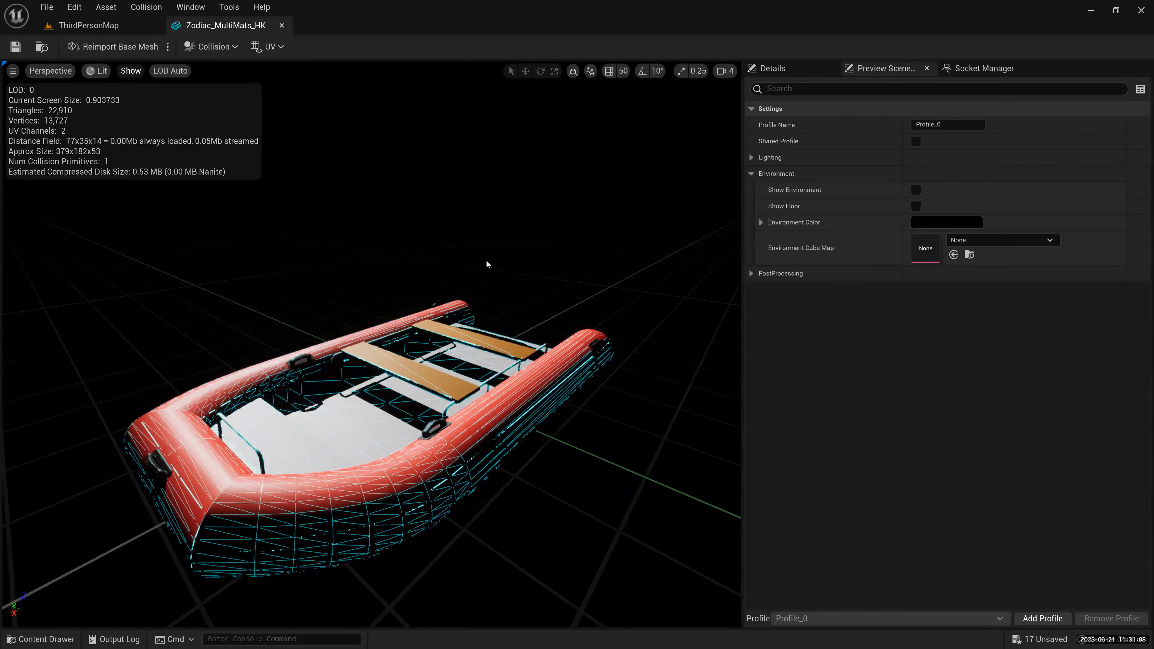
- Replace the complex collision display with the simple collision display and select the hull around the boat
left_click_drag(365, 413, 374, 416)
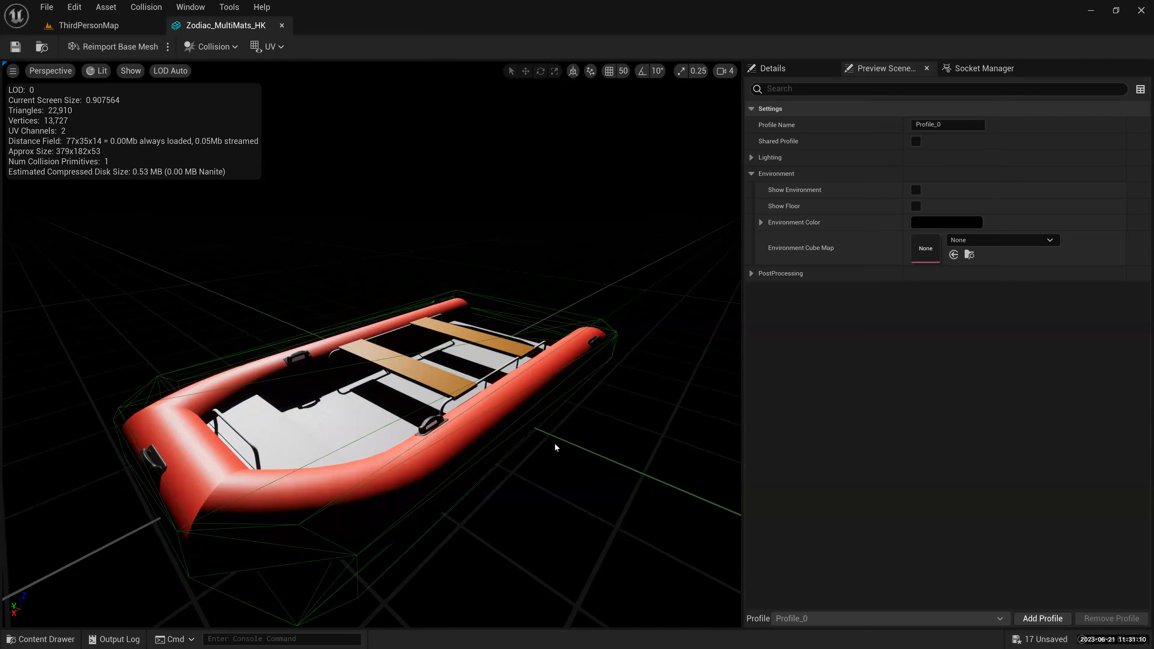
left_click_drag(554, 443, 425, 369)
left_click(490, 396)
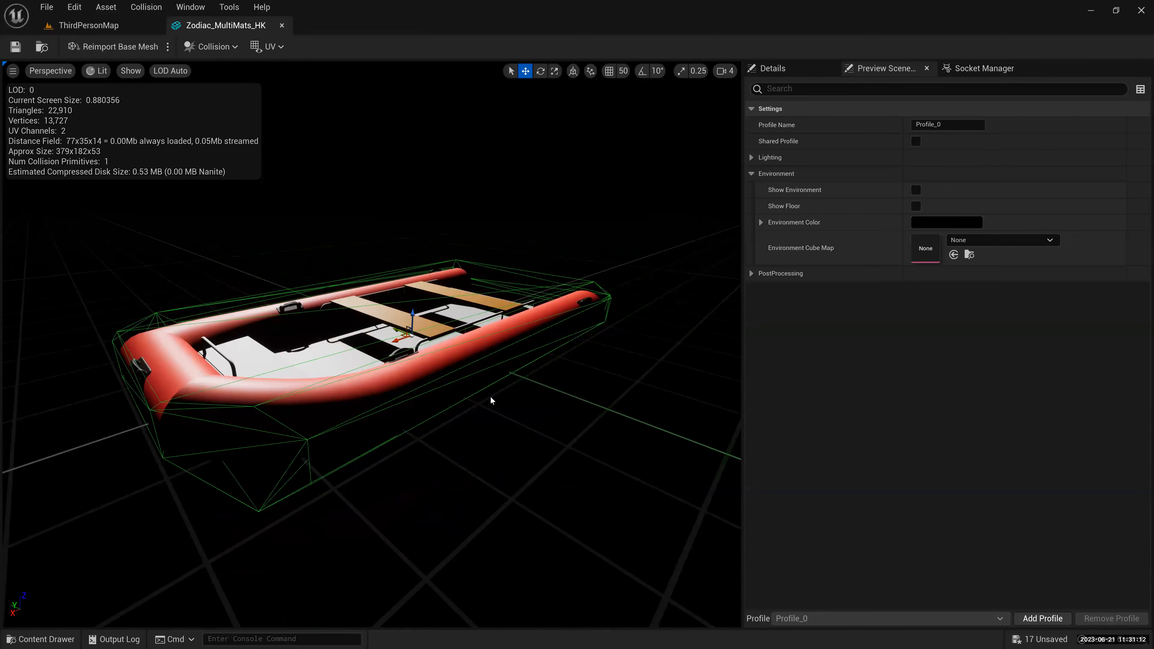
left_click_drag(100, 117, 103, 96)
left_click_drag(191, 270, 258, 221)
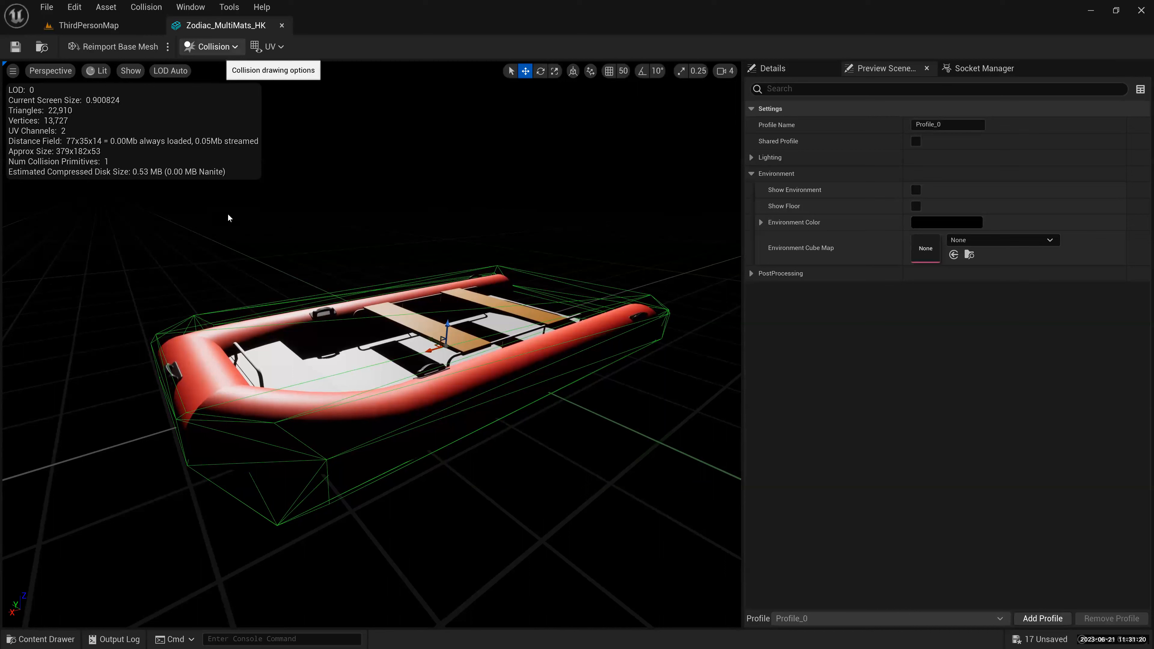
- Review the mesh editor's simplified collision types under magnification, including the box option, without adding any
left_click(211, 46)
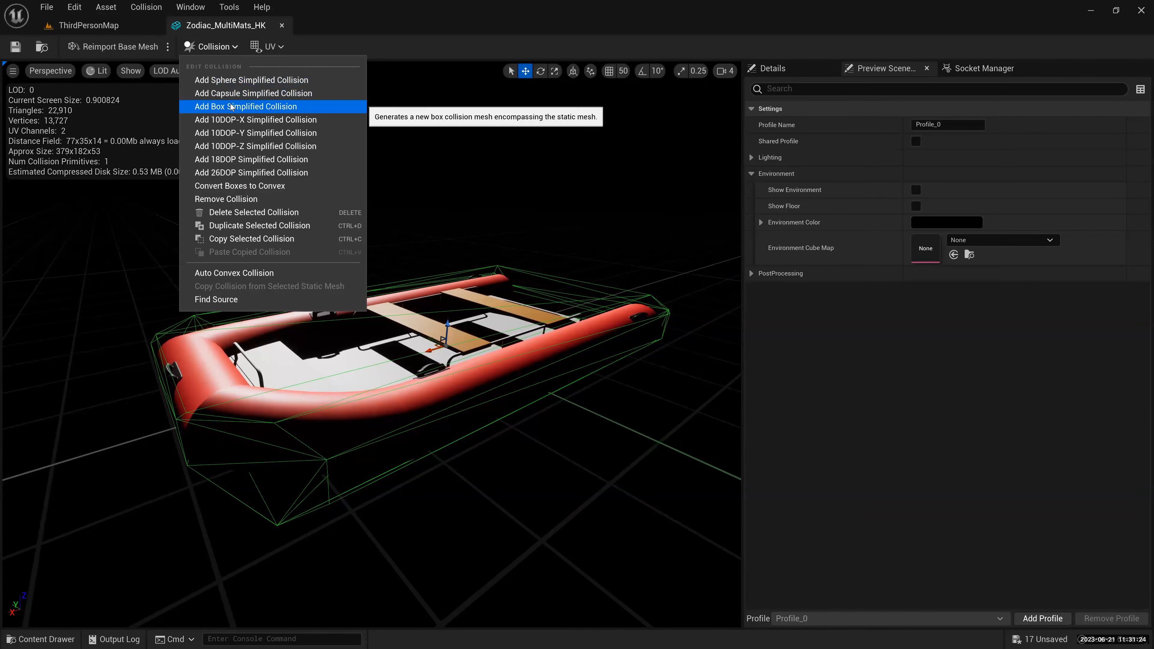
key("super+plus")
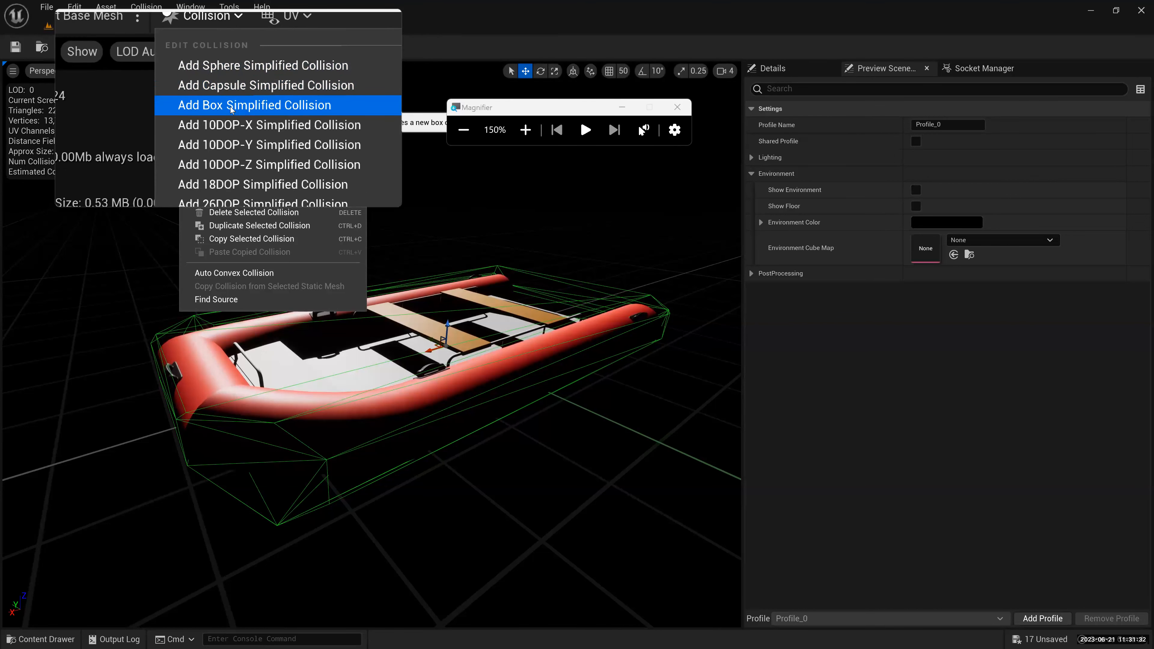
key("Escape")
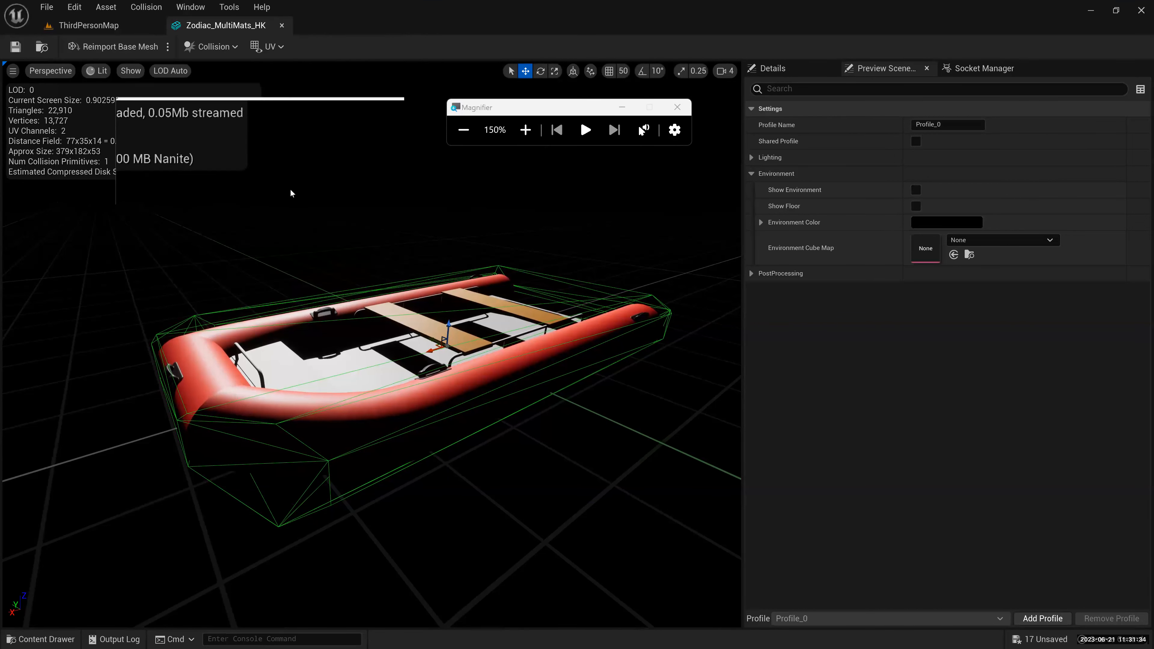
key("super+Escape")
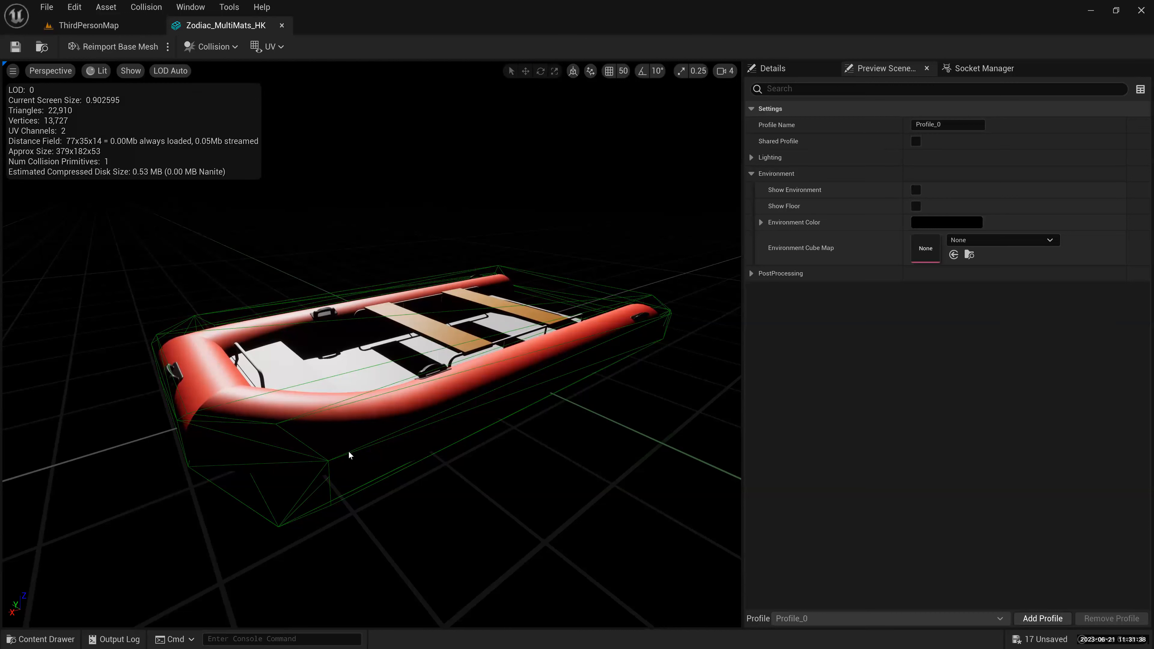
- Remove the simple collision hull from the boat mesh and save the asset
key("Delete")
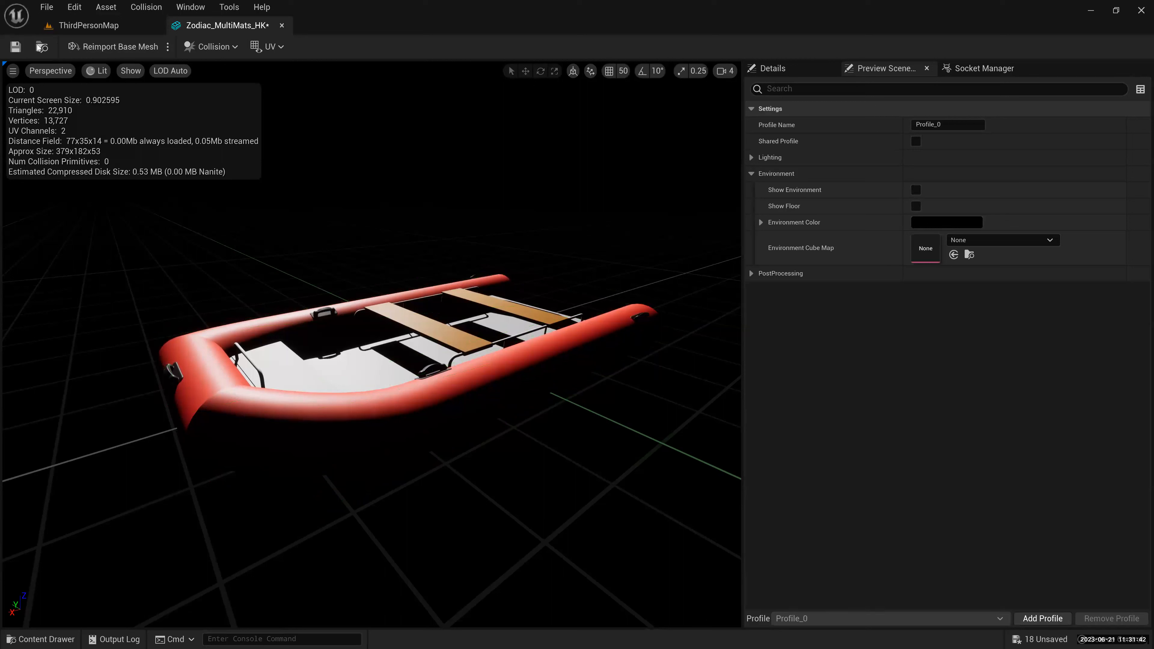
left_click(15, 46)
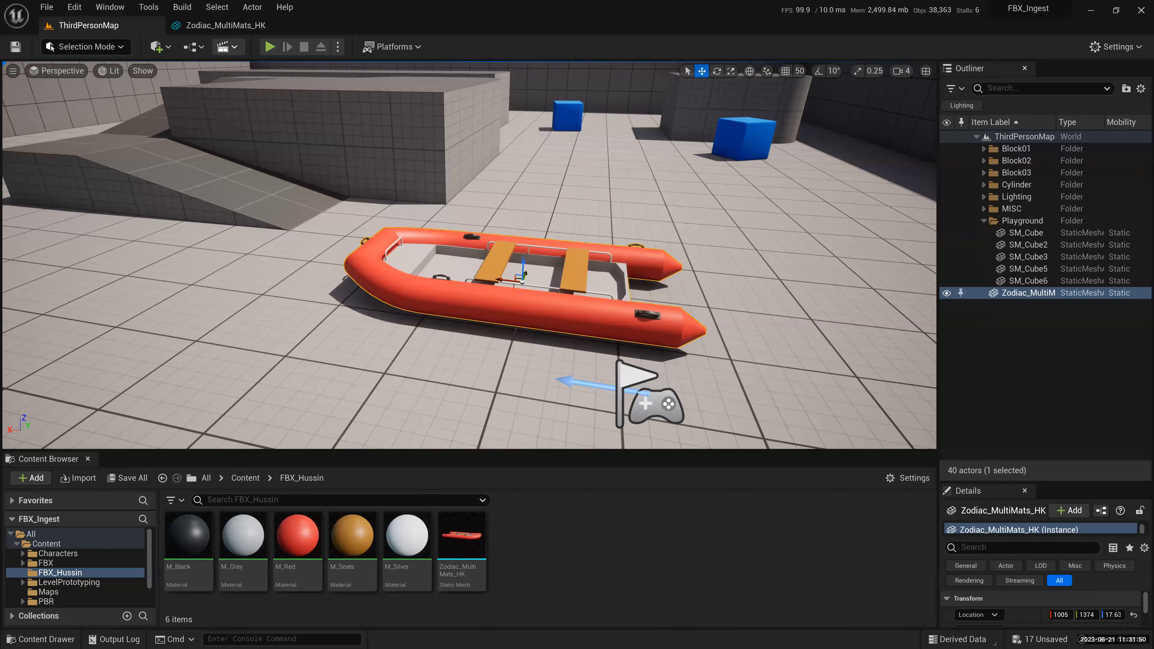
- Play the ThirdPersonMap level and walk the character into the boat and across its interior to test collision
key("alt+p")
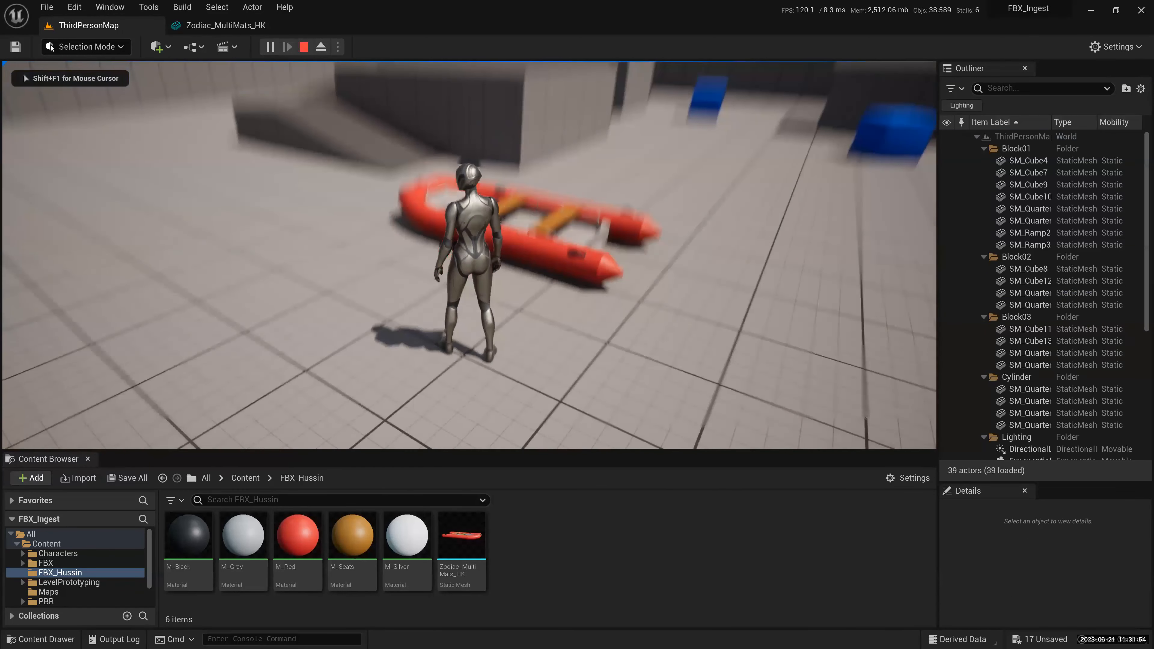
key("w")
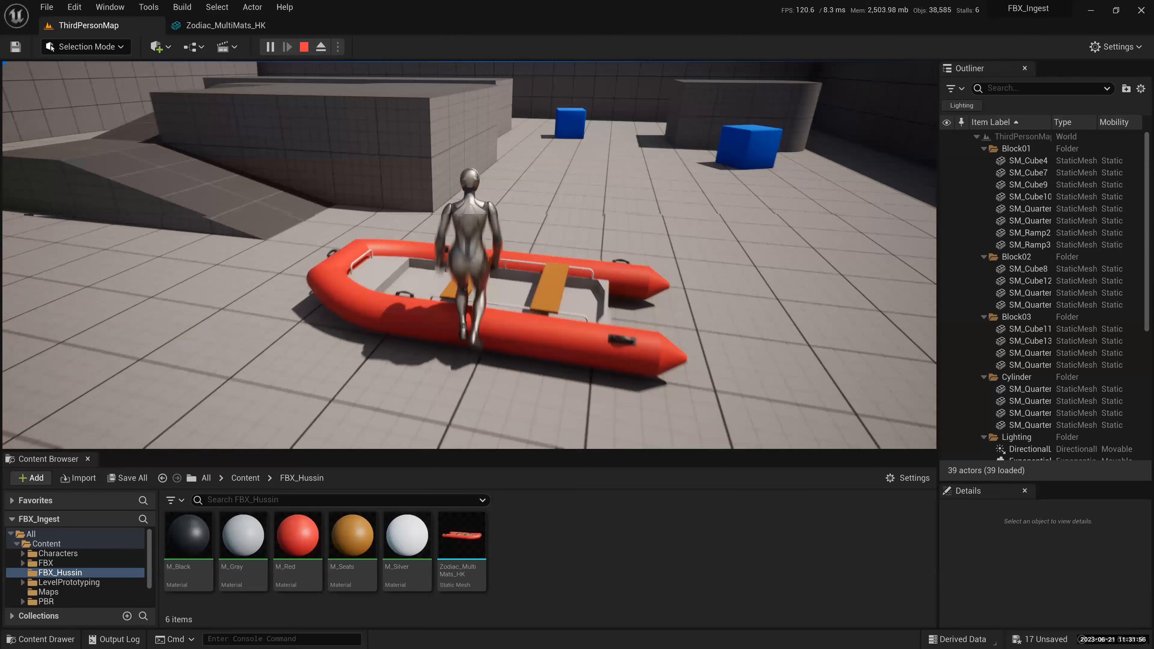
key("w")
key("w")
key("w")
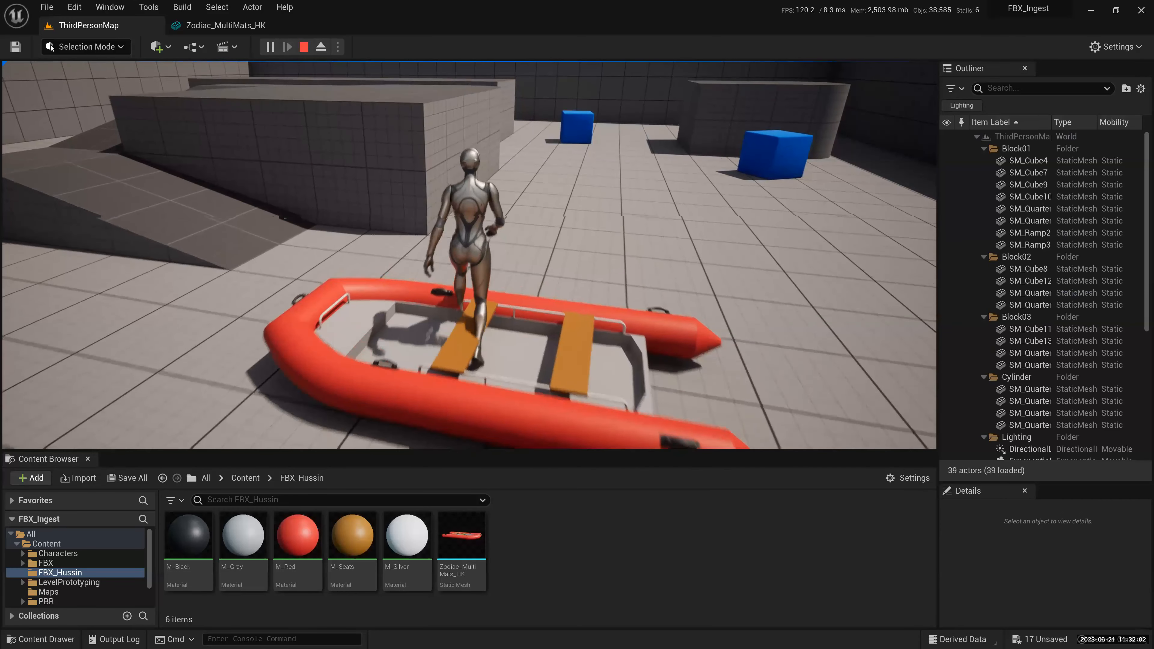
key("w")
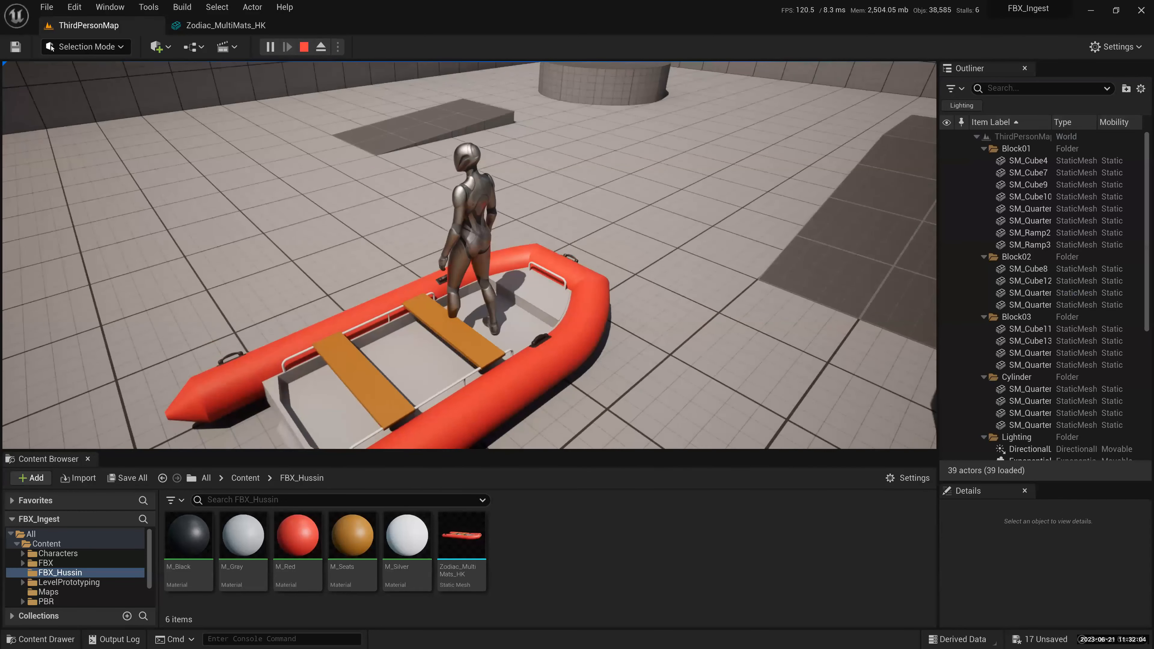
- Walk the character out of the boat and back through its side tube, and end the play session
key("s")
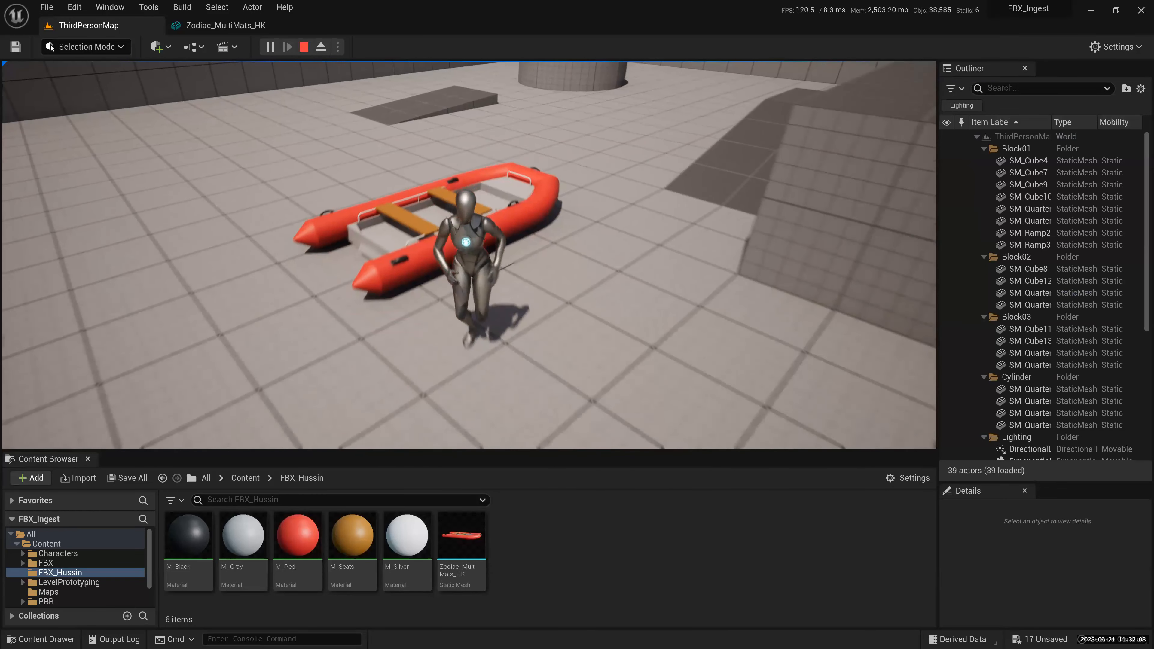
key("s")
key("s")
key("d")
key("w")
key("s")
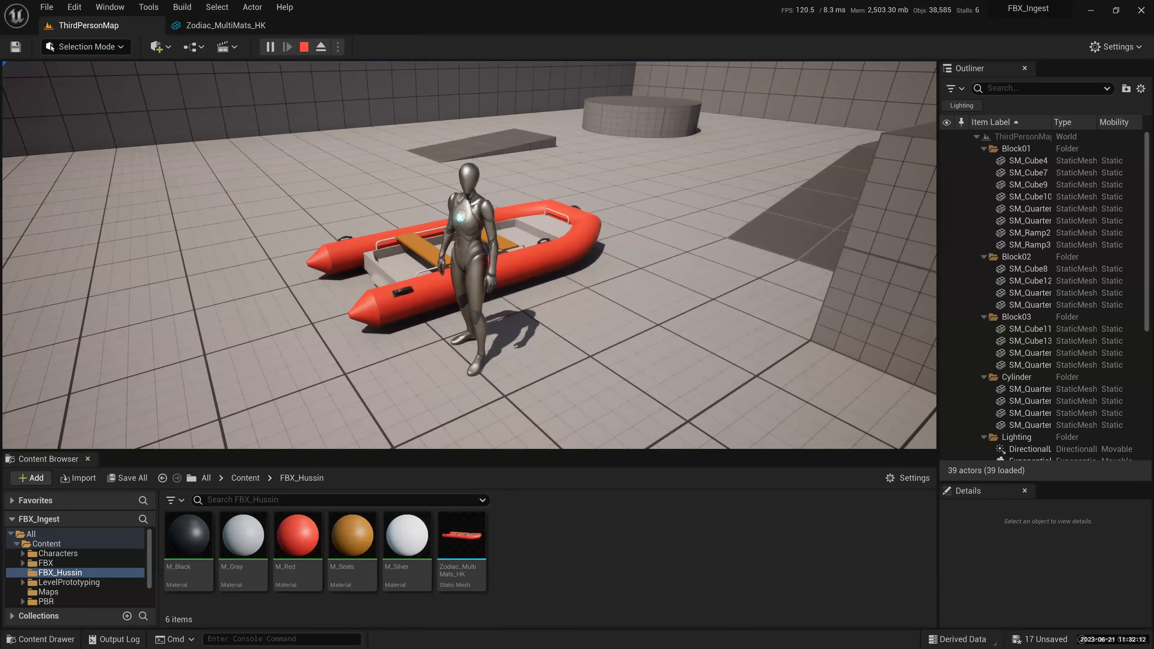
key("w")
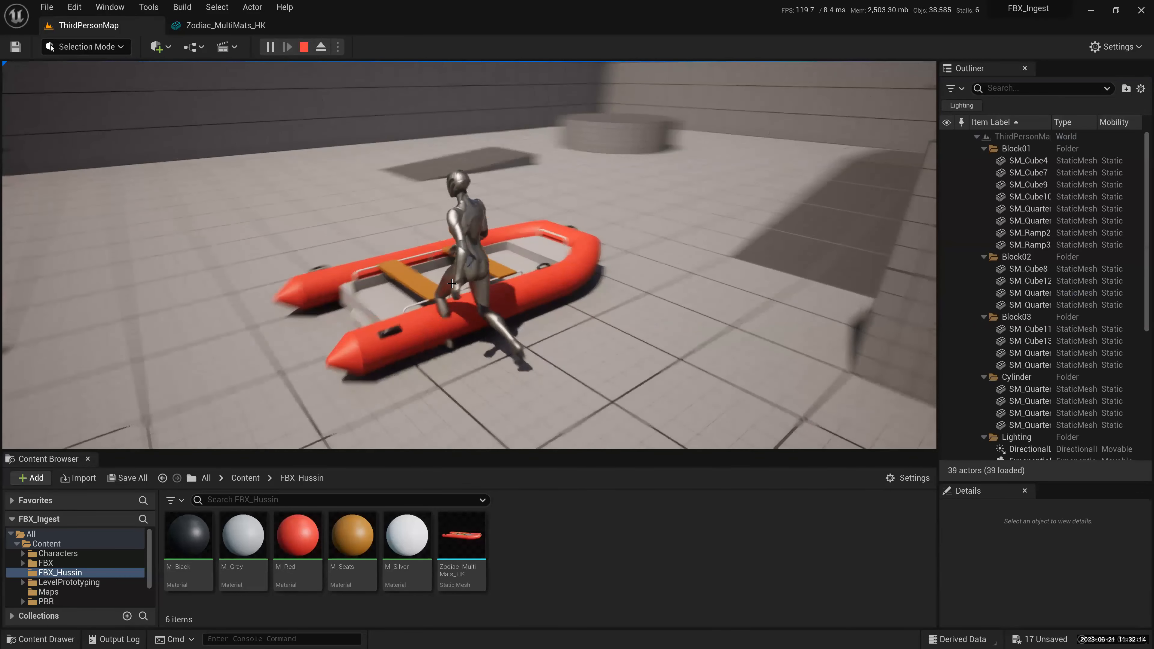
key("Escape")
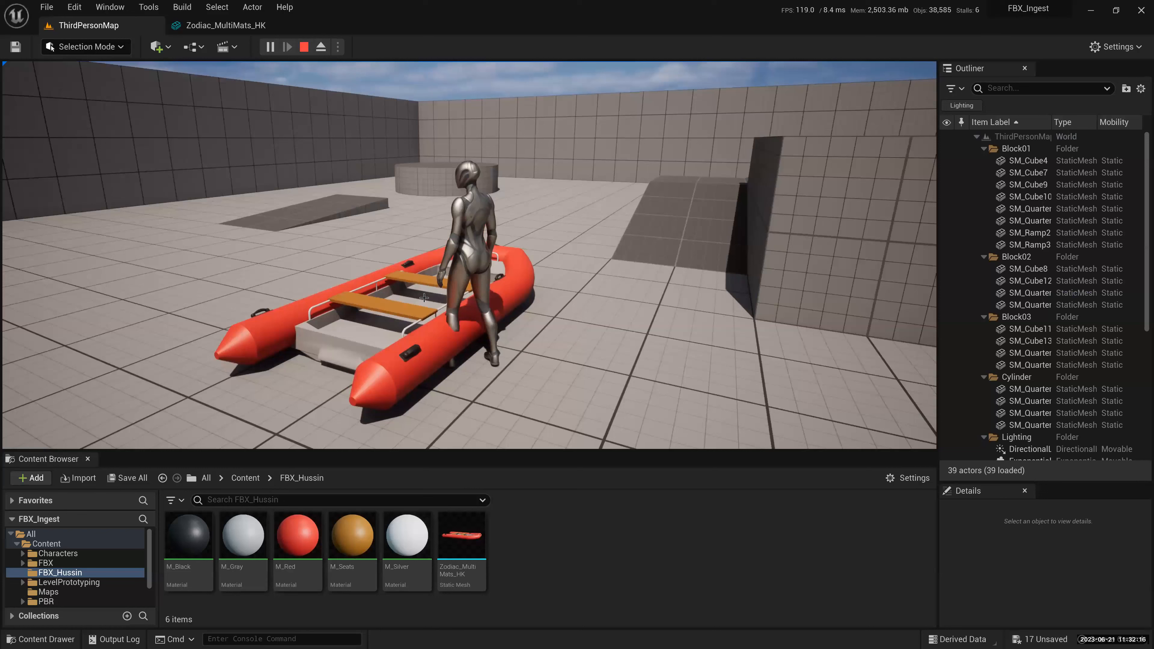
key("Escape")
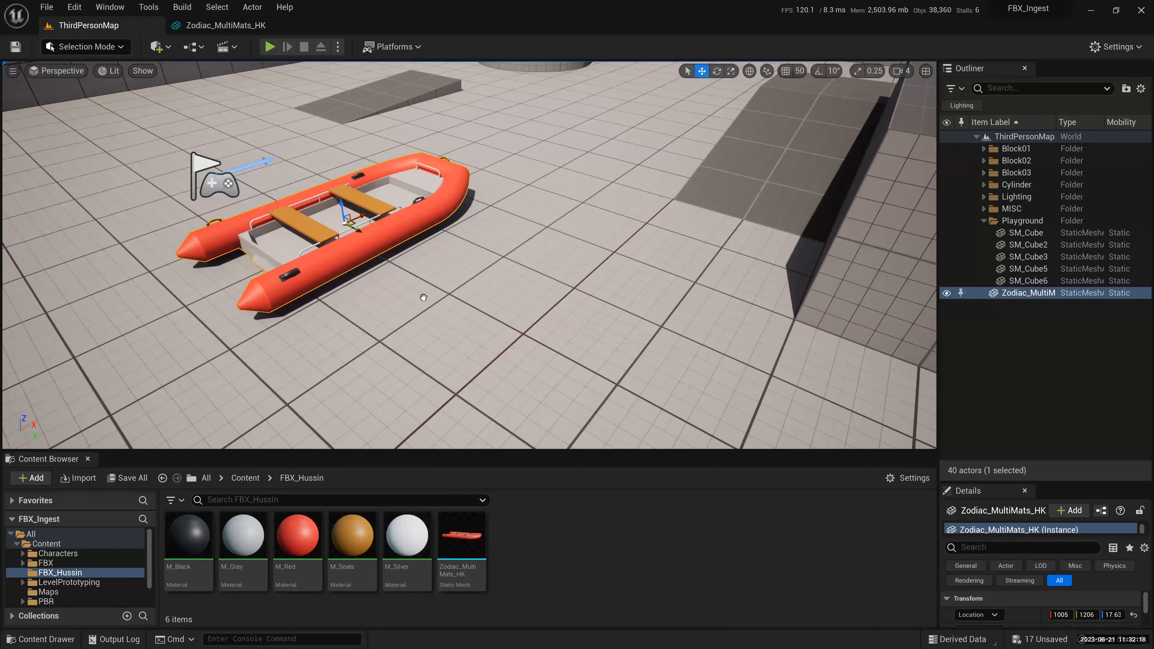
- Play the level again, run the character through the boat's far side, and stop playing
key("ctrl+p")
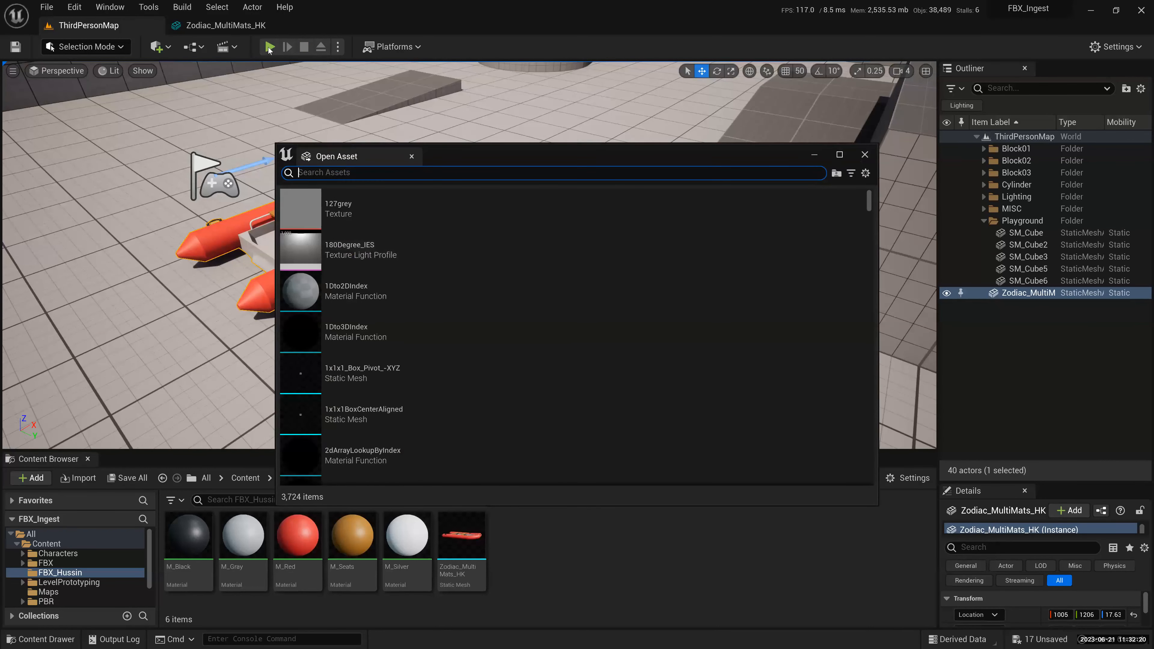
key("Escape")
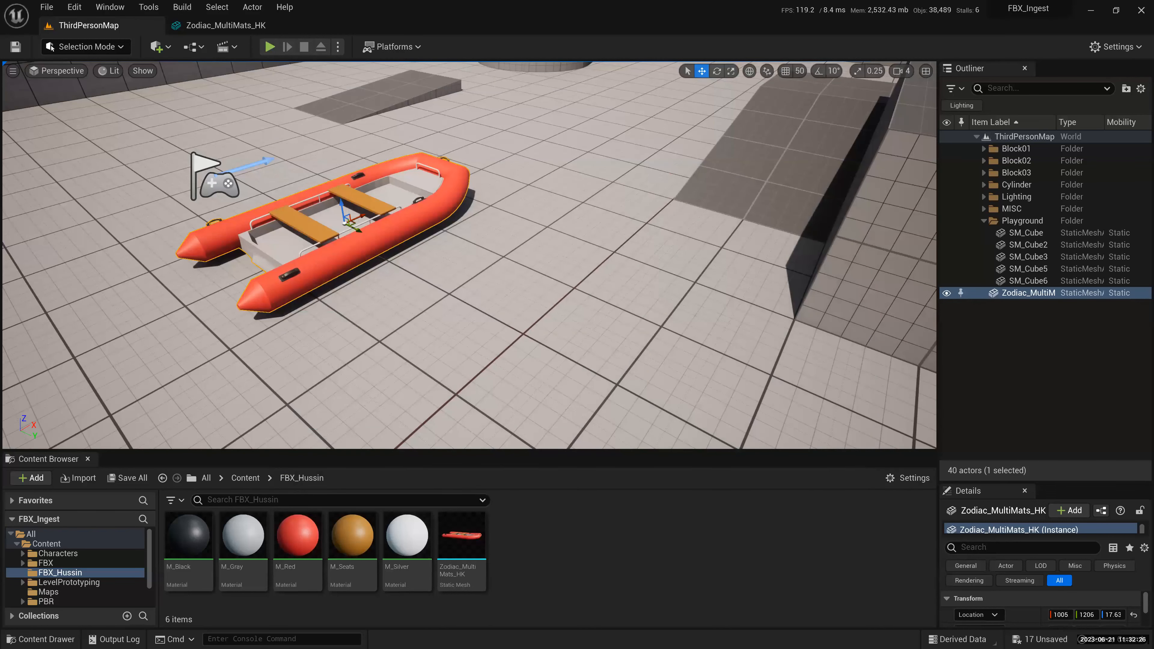
left_click(270, 46)
left_click(327, 200)
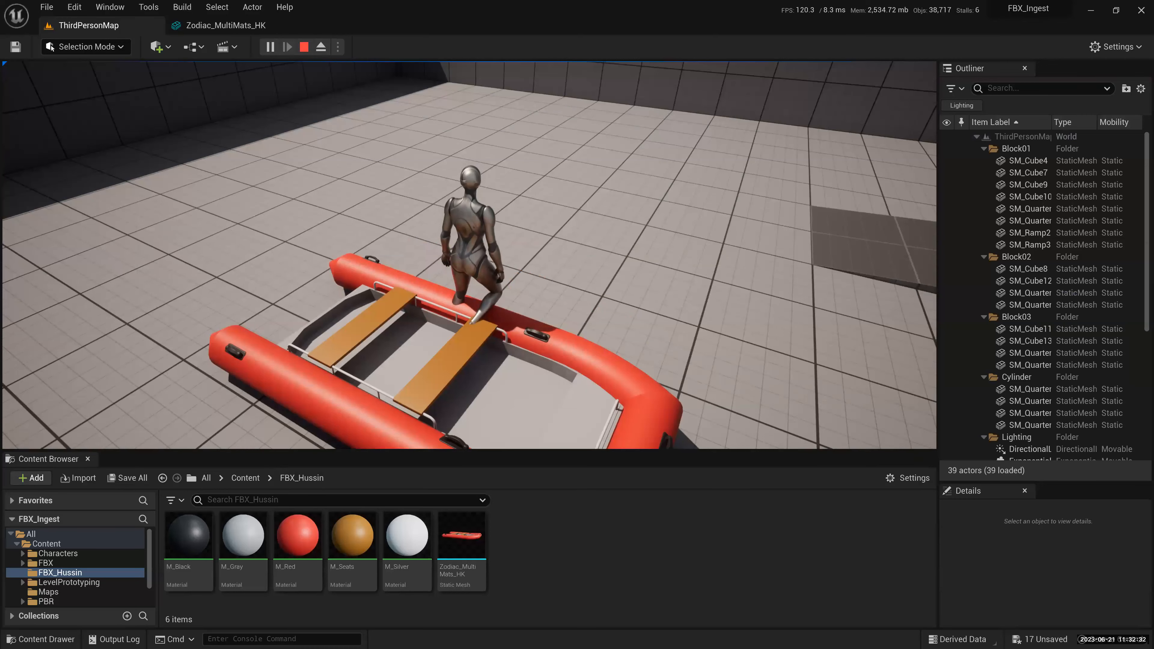
key("w")
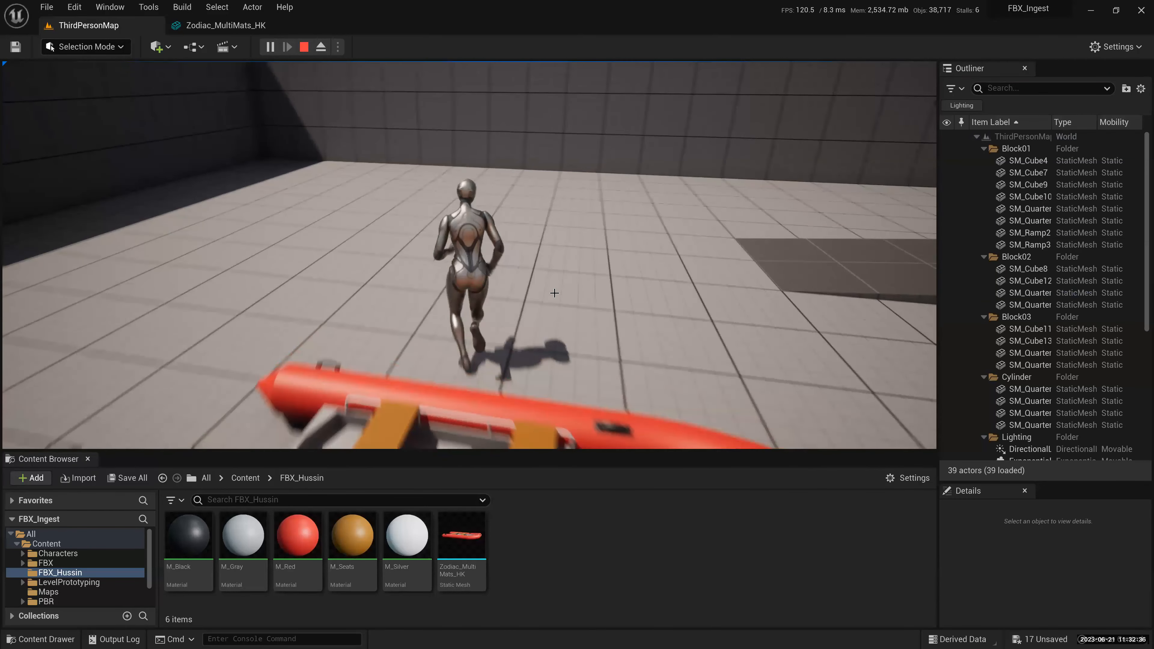
key("Escape")
- Open the Zodiac_MultiMats_HK mesh for editing, and try a sphere simplified collision around the boat before deleting it
key("ctrl+e")
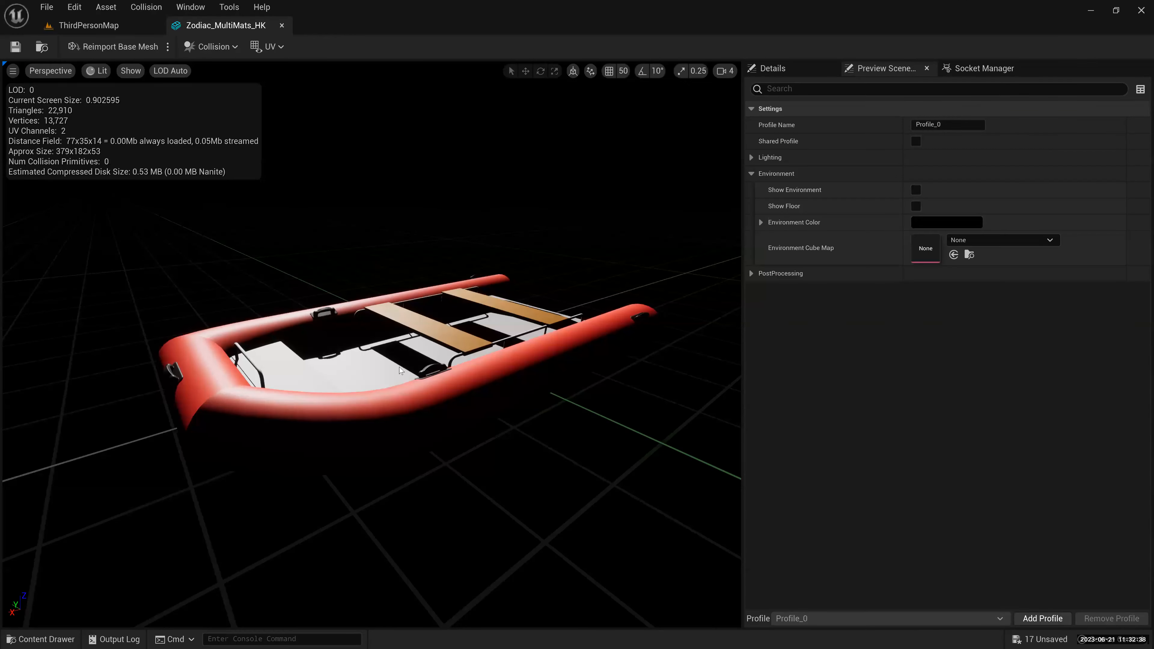
left_click(171, 70)
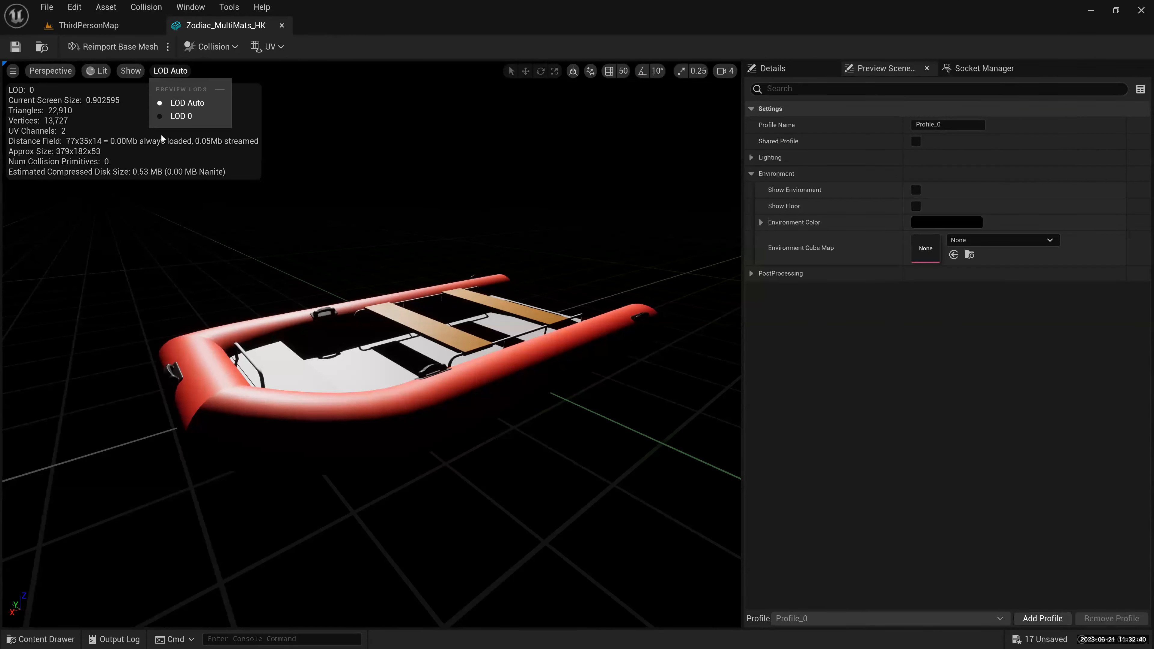
left_click(217, 47)
left_click(245, 77)
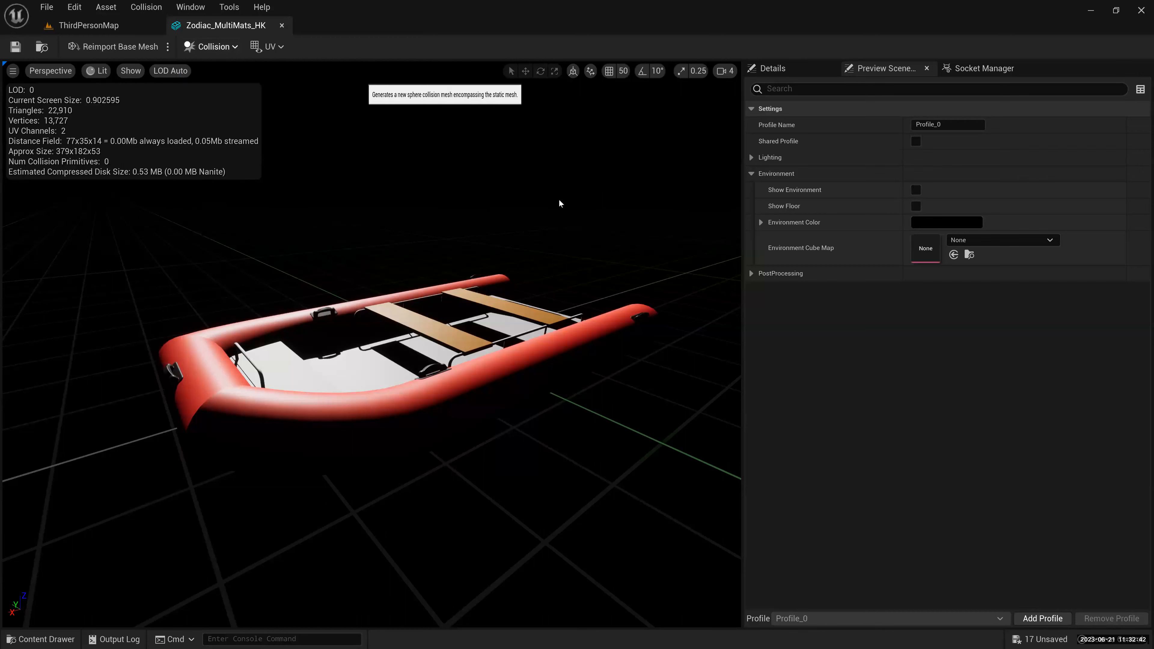
left_click_drag(528, 246, 482, 319)
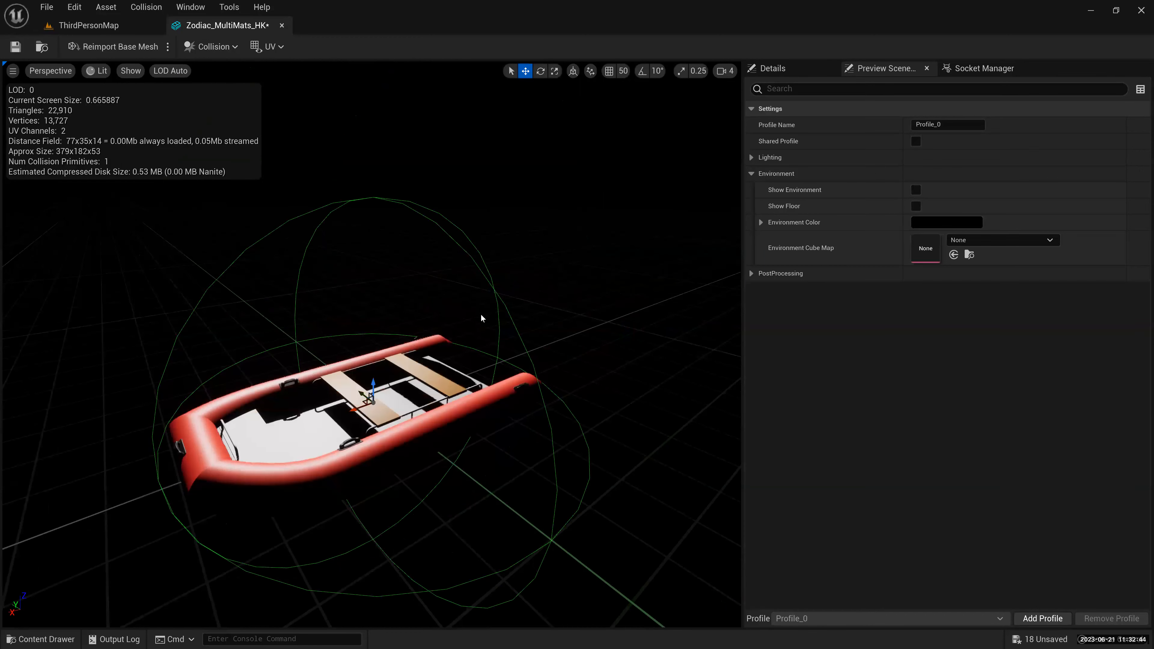
key("s")
right_click_drag(482, 318, 475, 321)
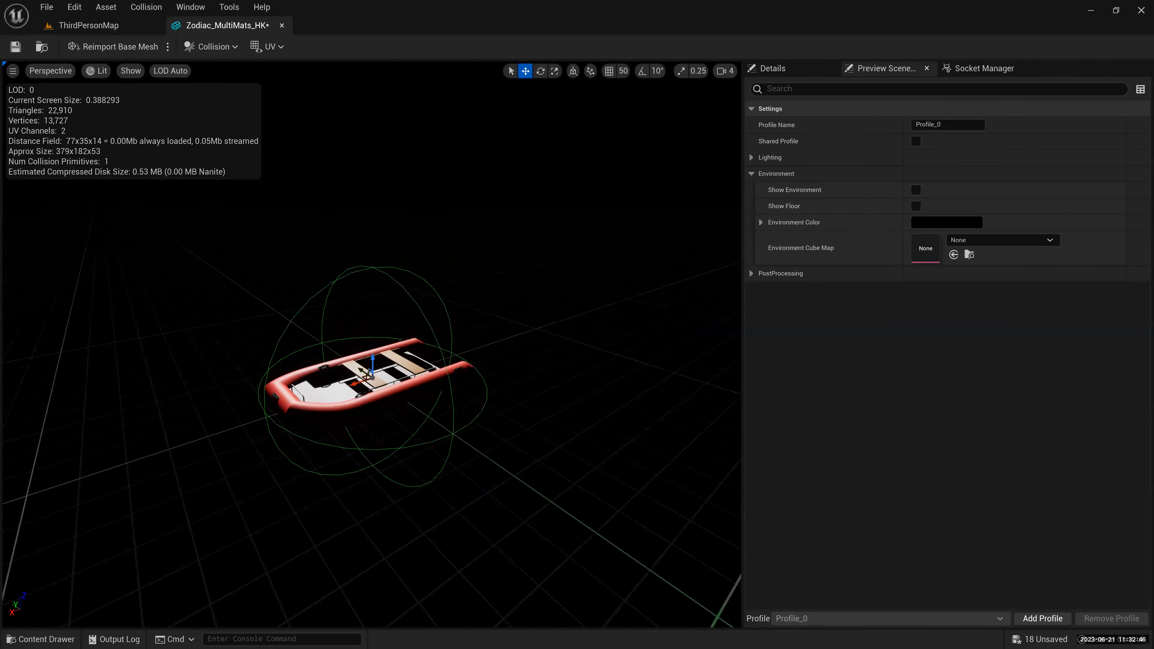
left_click_drag(536, 293, 520, 280, "alt")
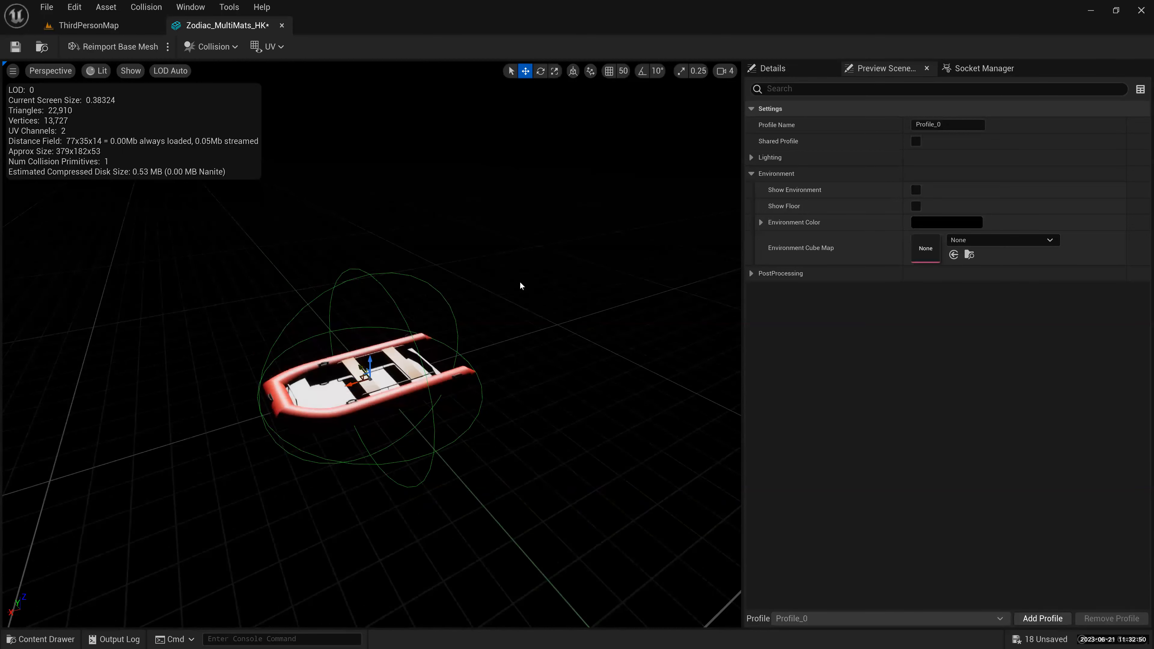
left_click_drag(203, 130, 373, 271, "alt")
key("Delete")
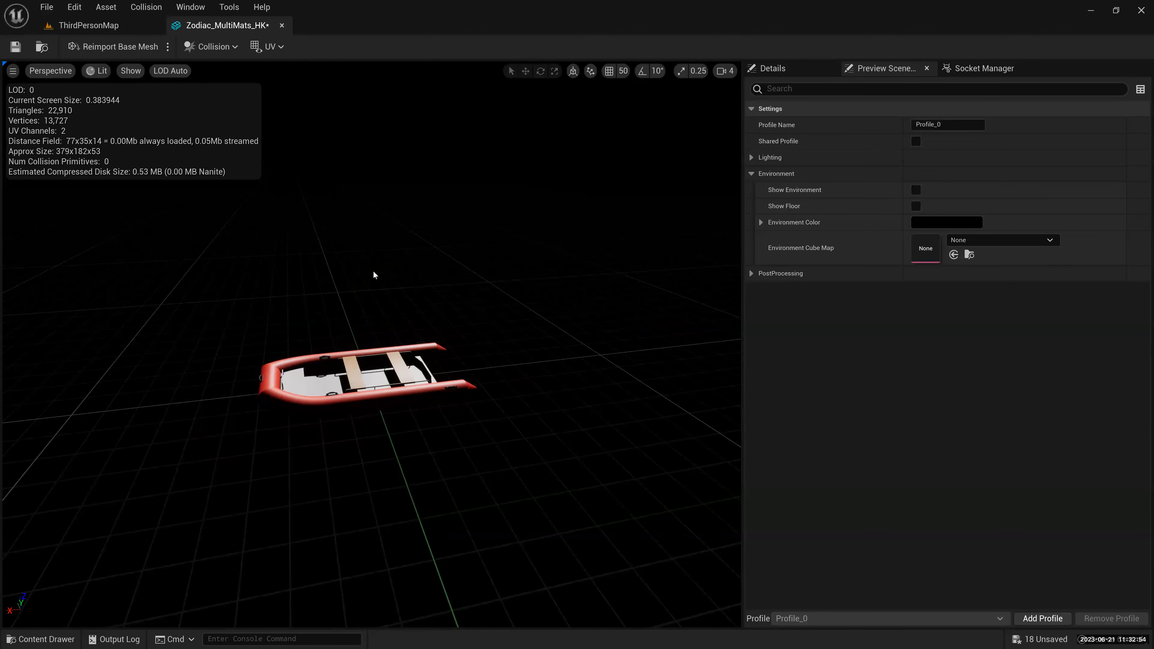
- Try a capsule simplified collision around the boat, inspect its fit, and delete it
left_click(212, 46)
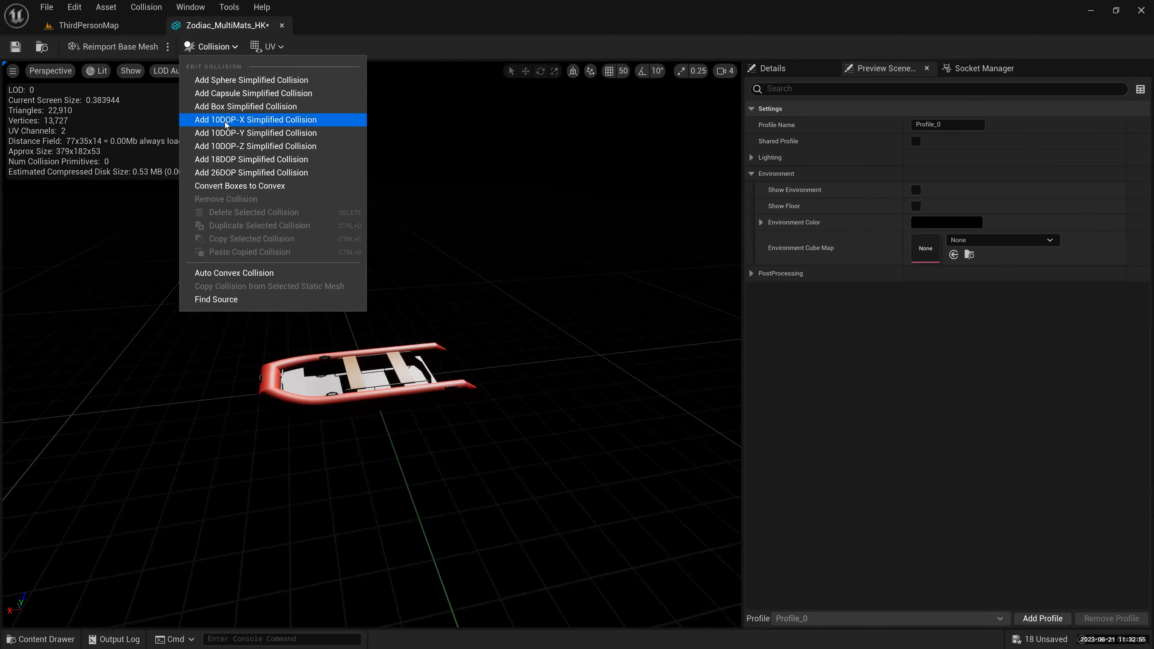
left_click(227, 93)
left_click_drag(442, 358, 536, 358, "alt")
right_click_drag(536, 359, 599, 358, "alt")
left_click_drag(536, 359, 375, 310, "alt")
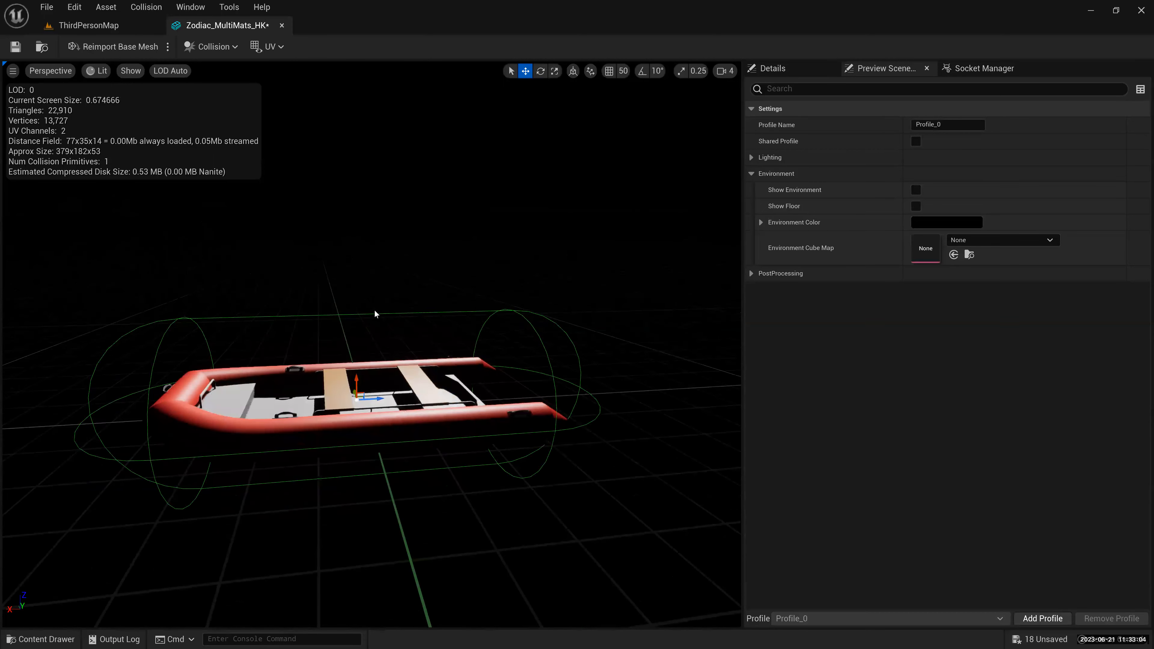
key("Delete")
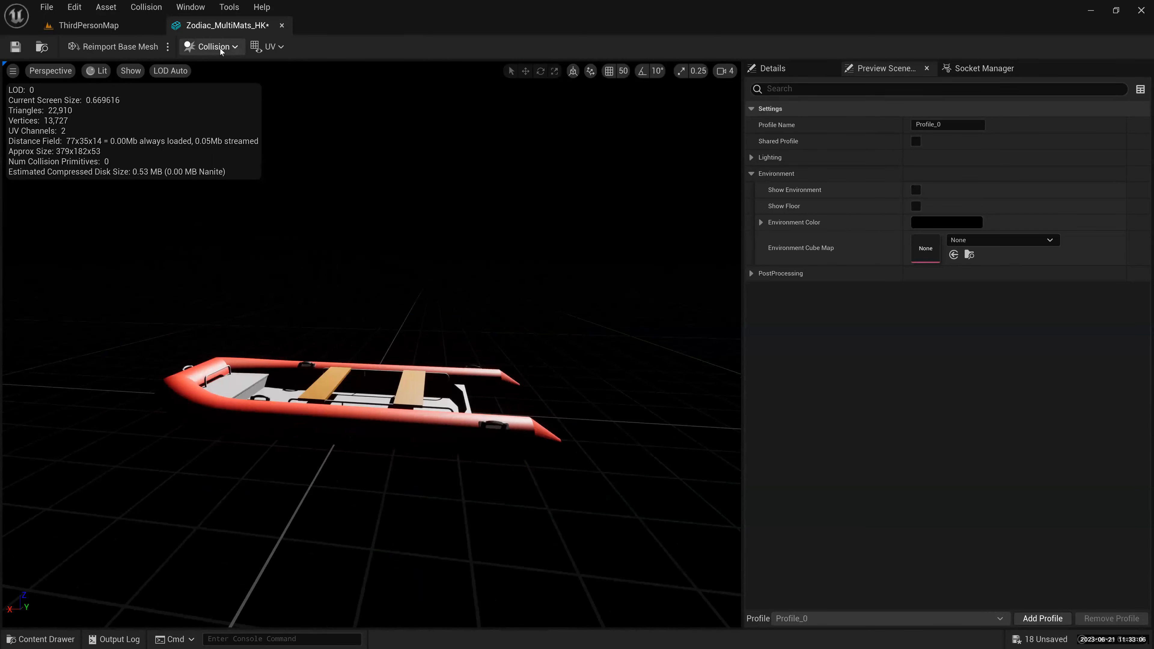
- Try a box simplified collision around the boat, inspect its fit from several angles, and delete it
left_click(220, 49)
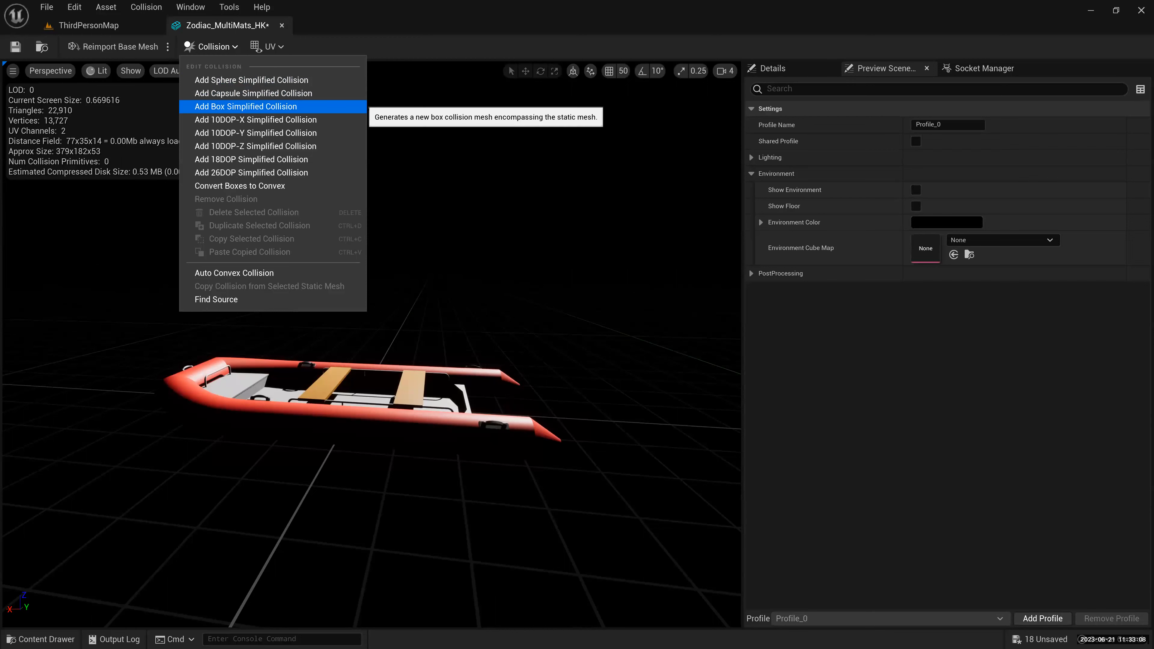
left_click(273, 106)
left_click_drag(364, 319, 427, 357, "alt")
left_click_drag(372, 277, 236, 241, "alt")
left_click_drag(225, 45, 254, 46, "alt")
left_click_drag(553, 401, 495, 384, "alt")
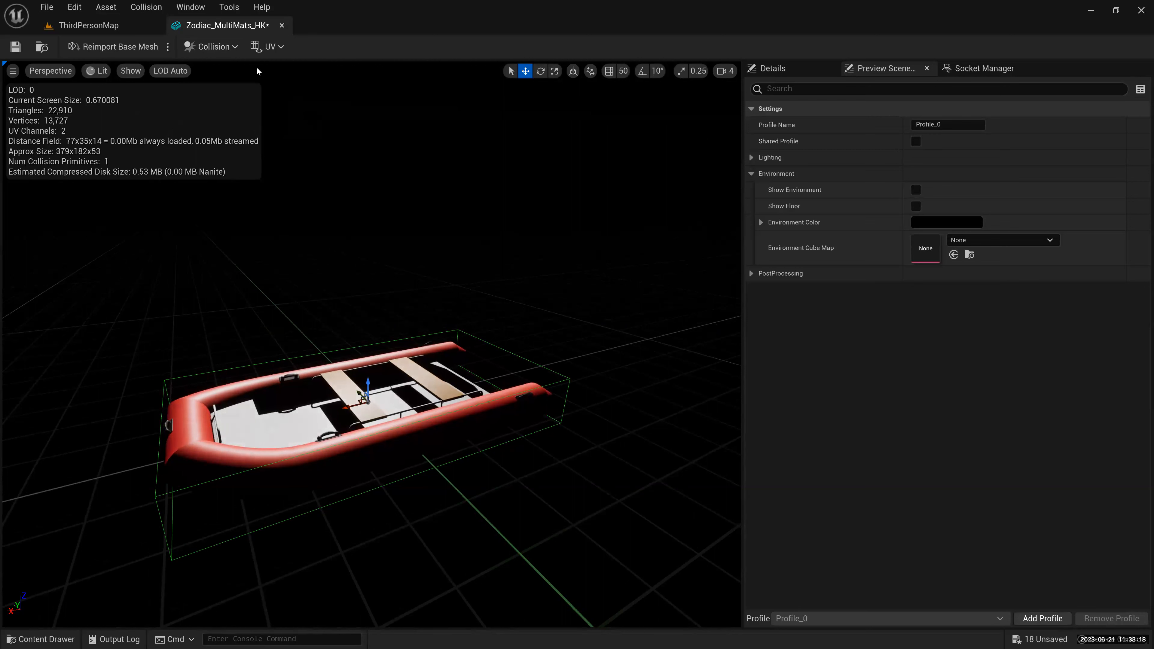
key("Delete")
- Review the 10DOP, 18DOP and 26DOP simplified collision options under screen magnification
left_click(215, 46)
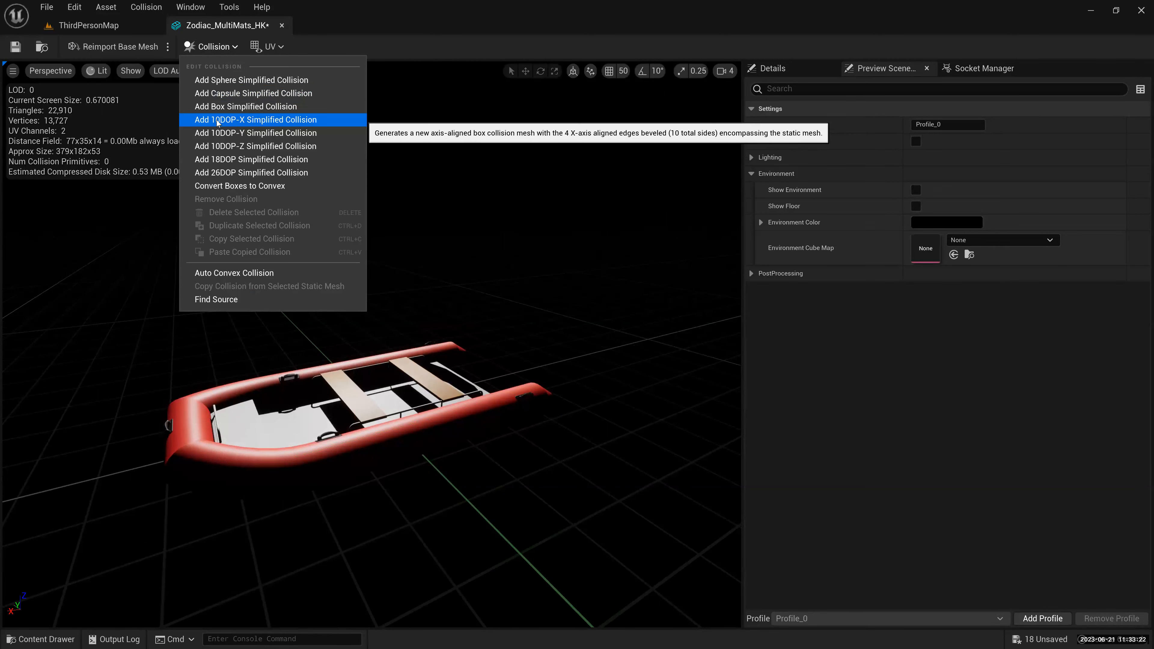
key("super+plus")
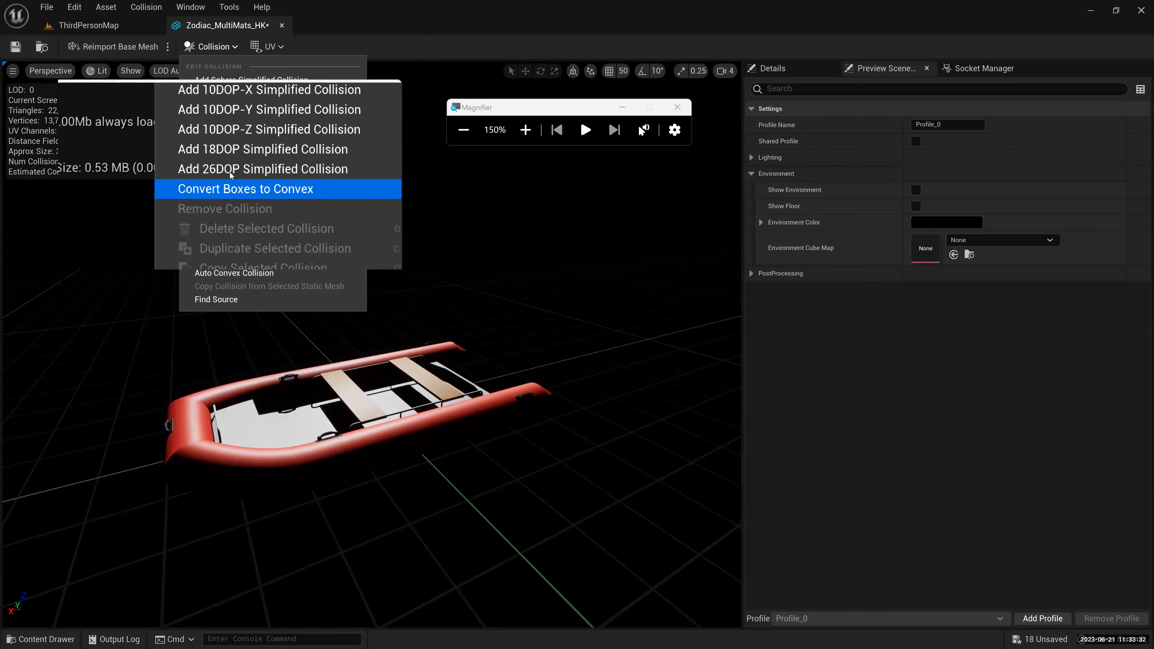
left_click(233, 177)
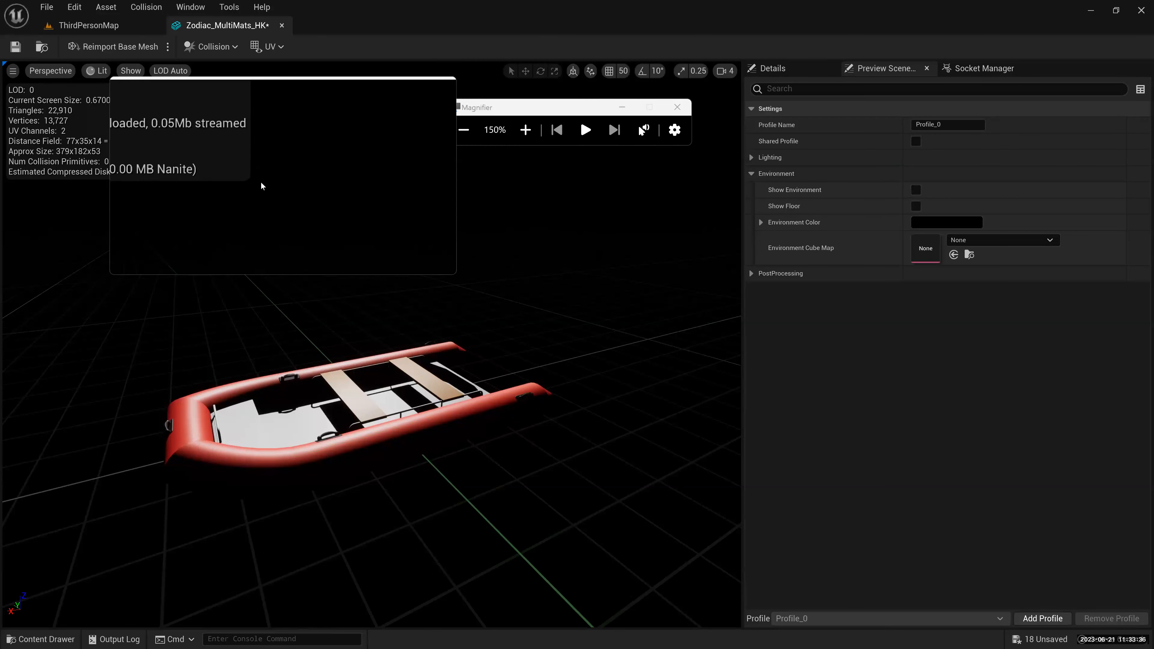
key("super+Escape")
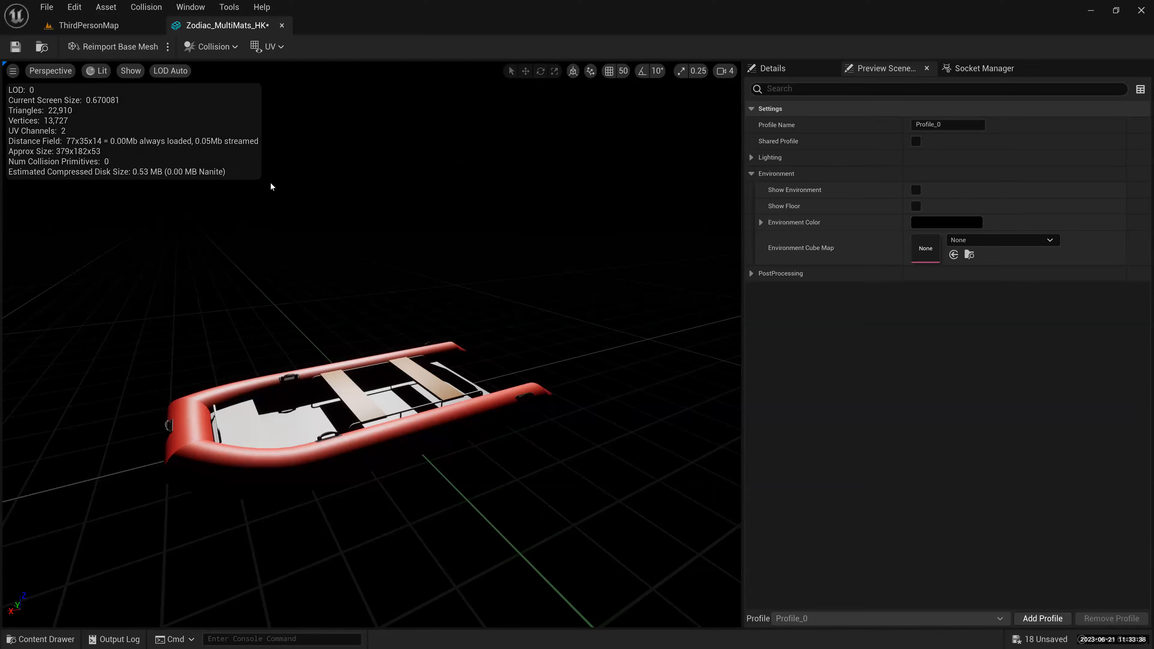
- Switch to Chrome and search Google for "k-dop?" in a new tab
key("alt+Tab")
key("alt+Tab")
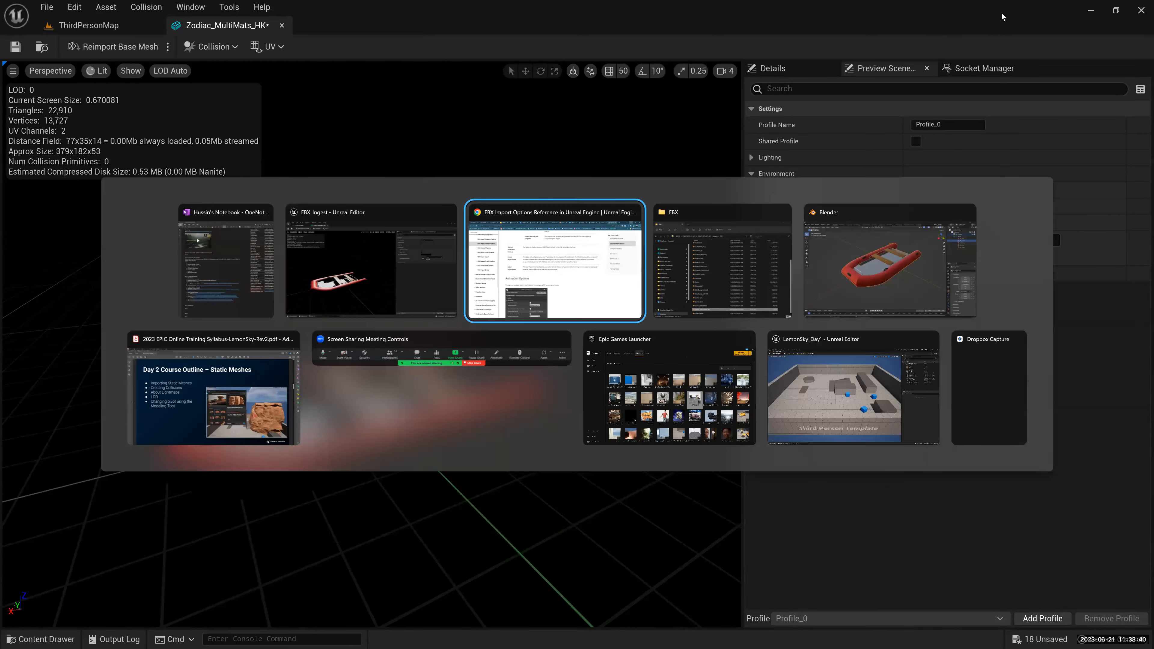
key("ctrl+t")
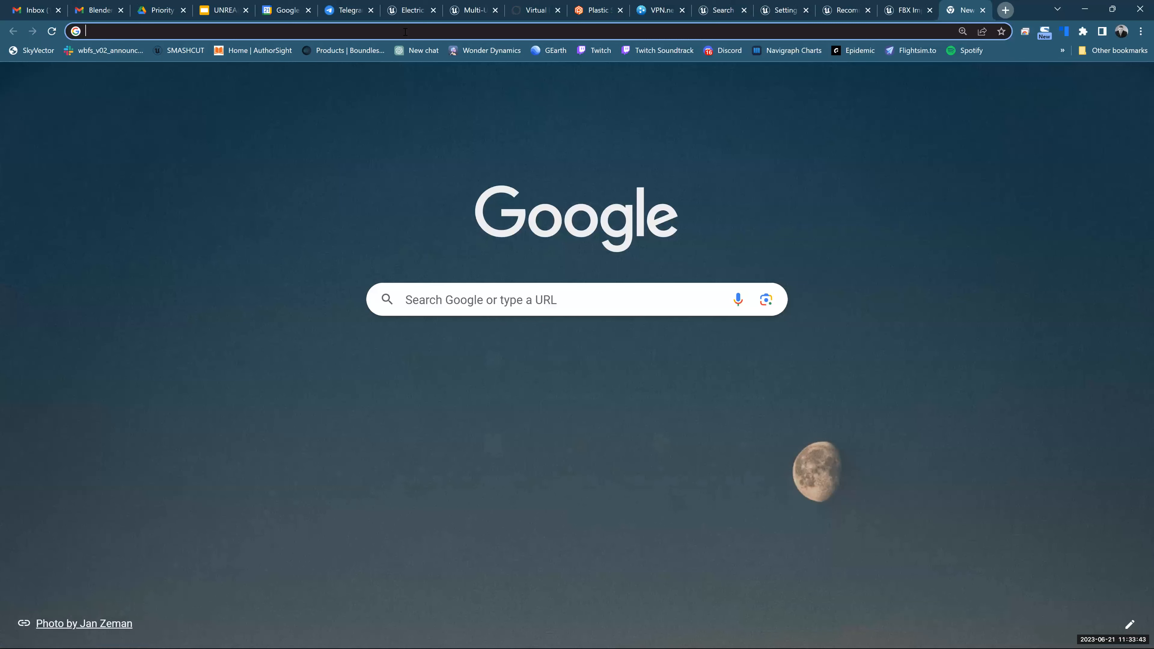
left_click(405, 31)
type("k")
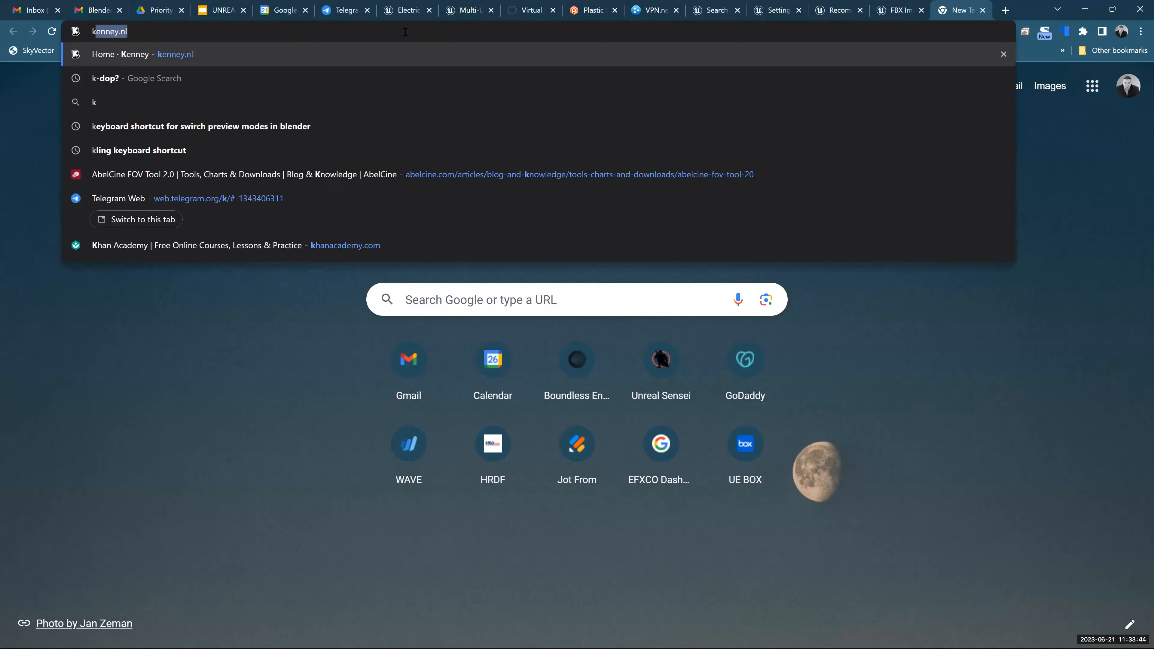
type("-d")
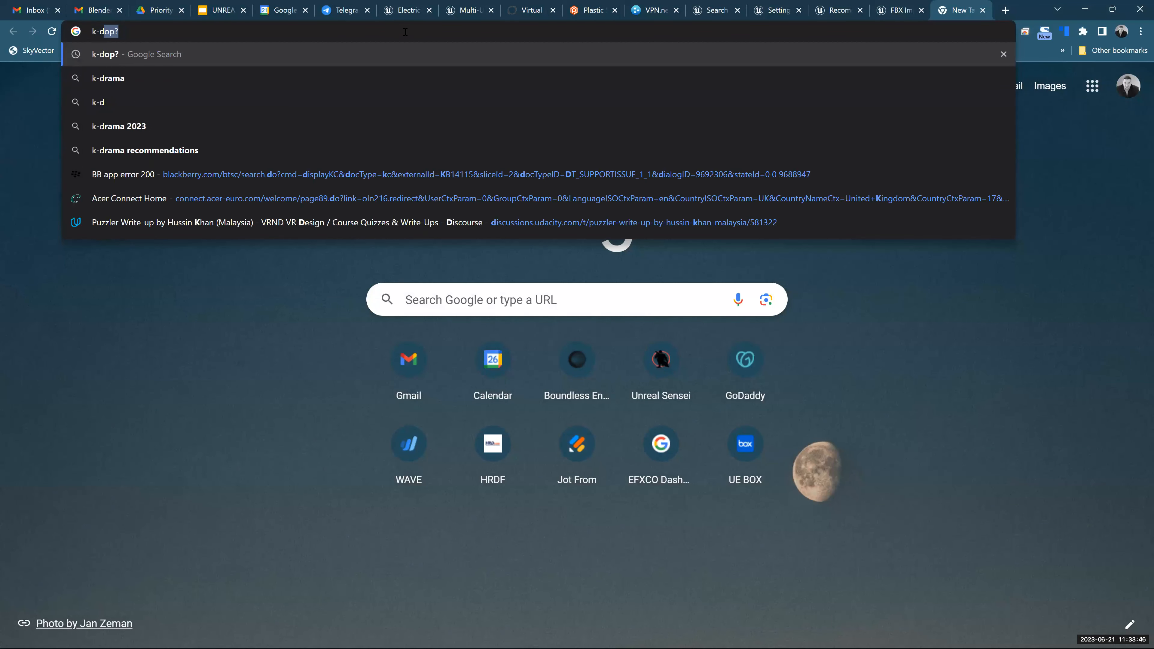
key("Right")
key("Return")
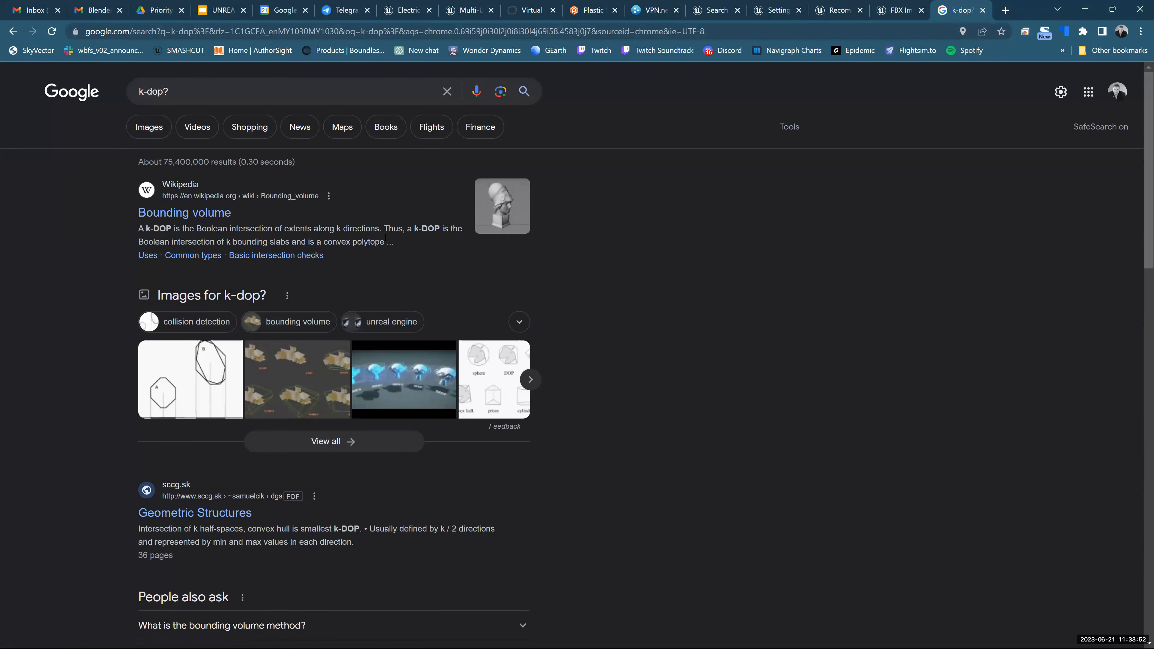
- Look through the k-DOP search results and open Unreal Engine's "Add a K-DOP collision hull to a Static Mesh" page
scroll(585, 345, "down", 3)
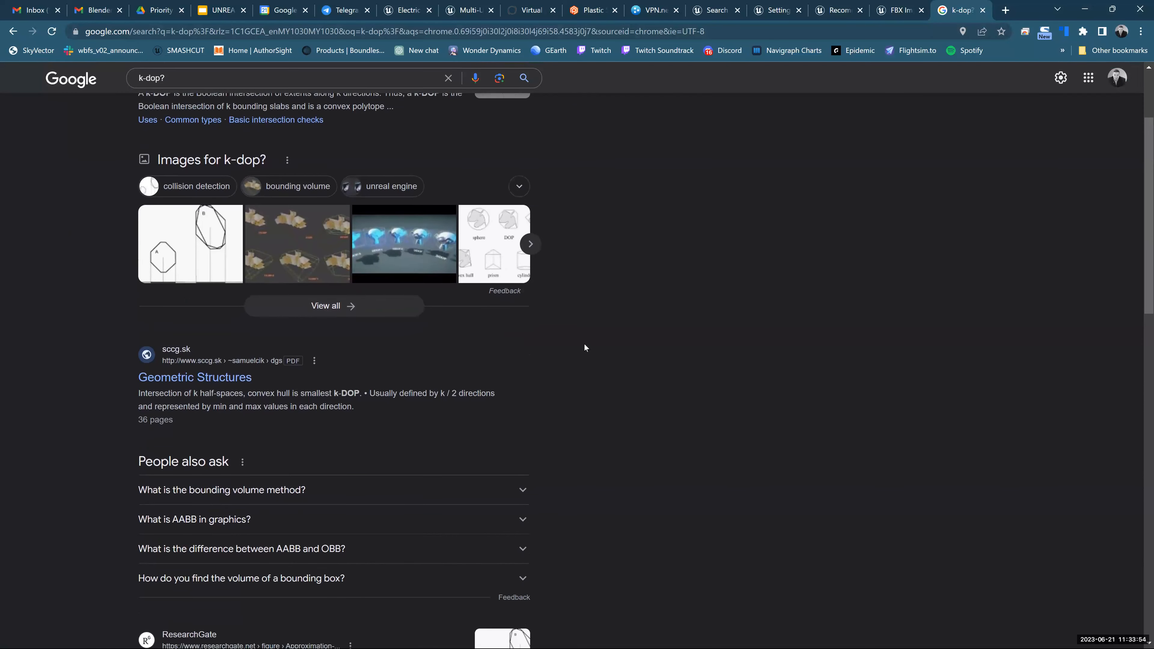
scroll(301, 425, "down", 3)
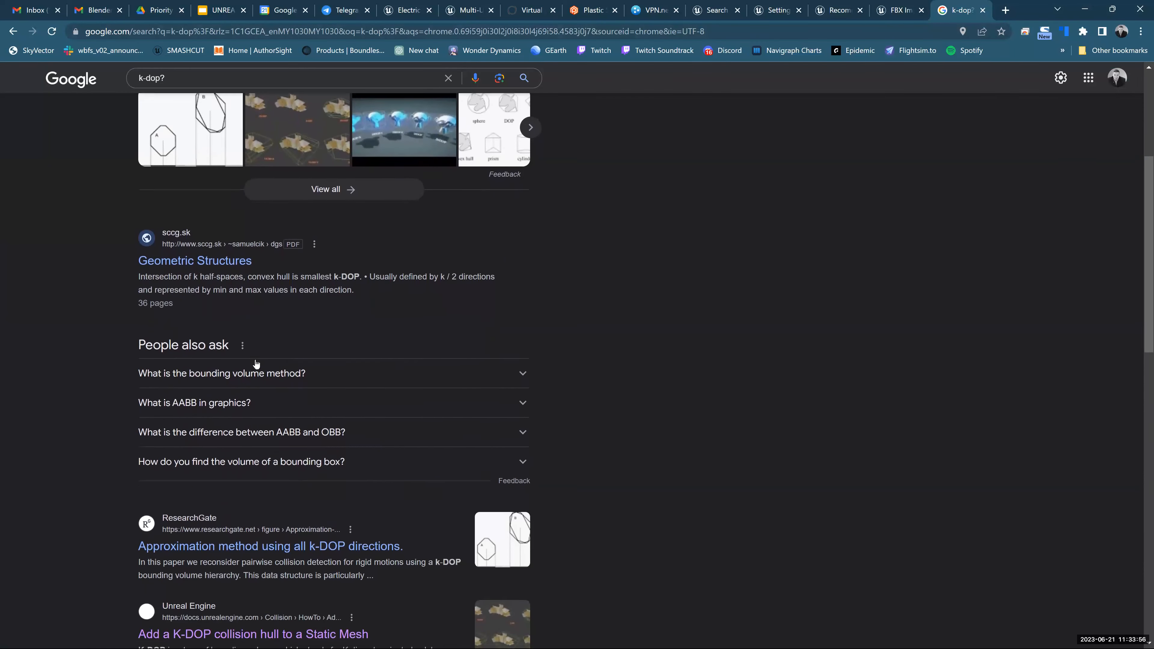
left_click(295, 358)
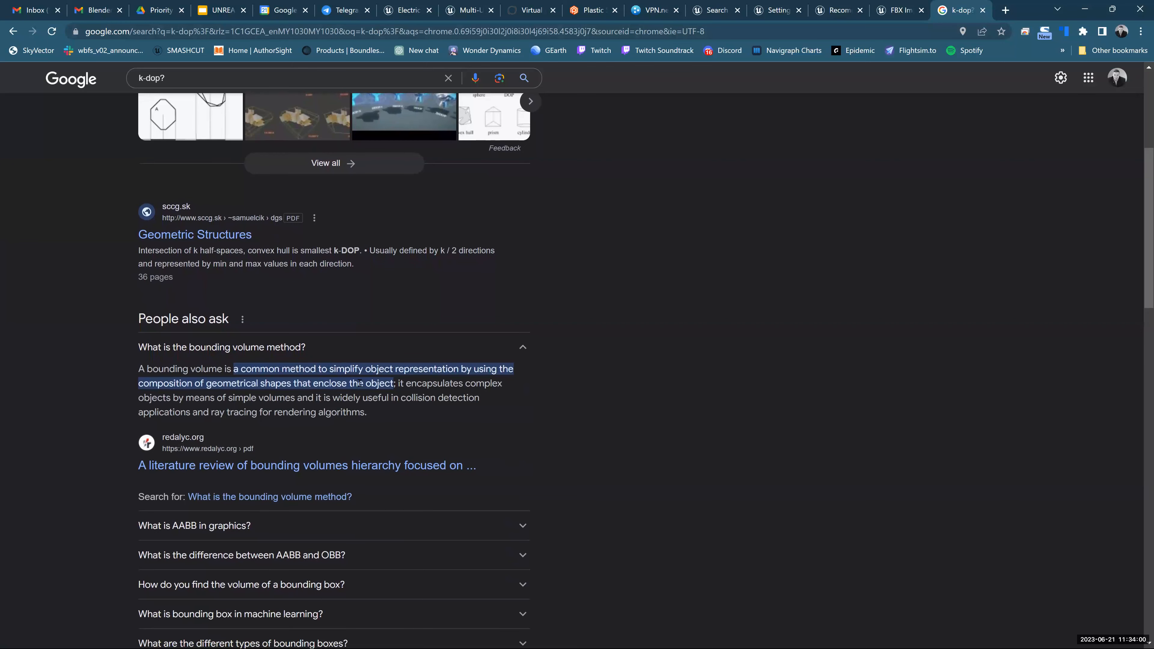
scroll(359, 383, "up", 6)
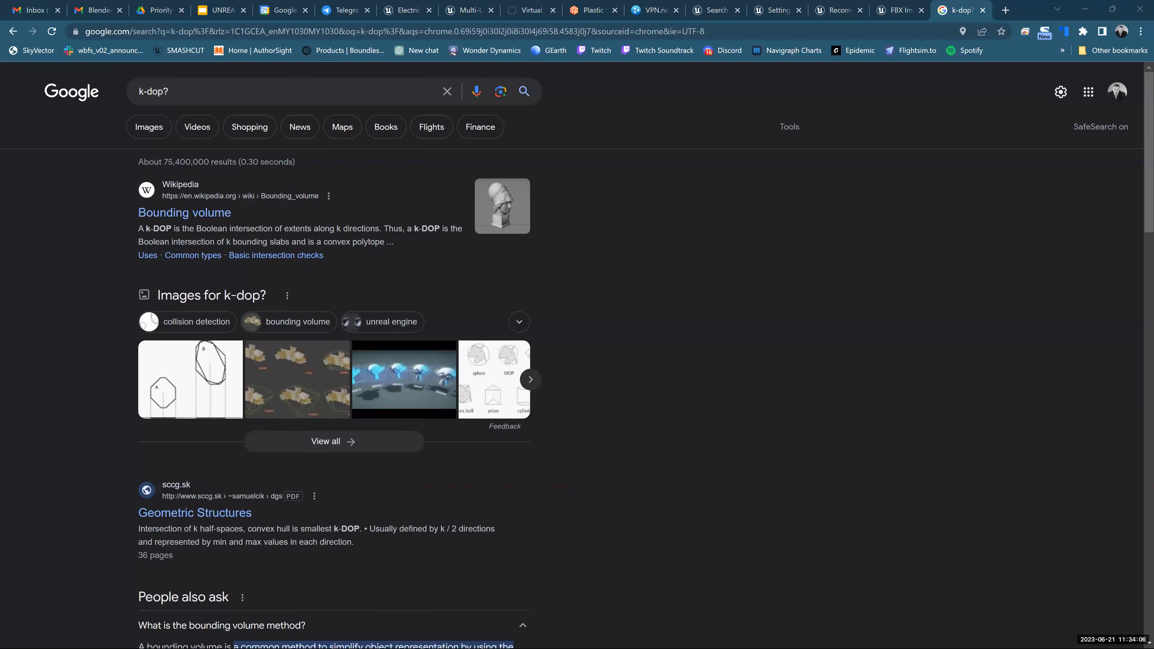
left_click(62, 463)
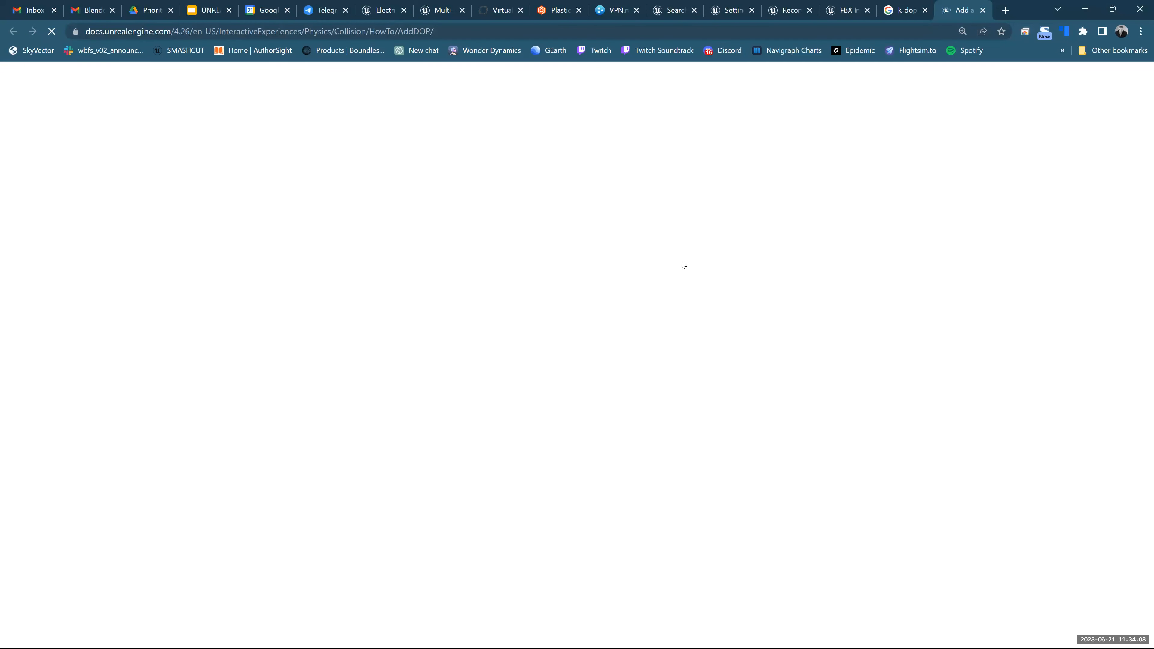
- Read the documentation's K-DOP definition, the meaning of 10, 18 and 26, and the example hull image
scroll(681, 262, "down", 2)
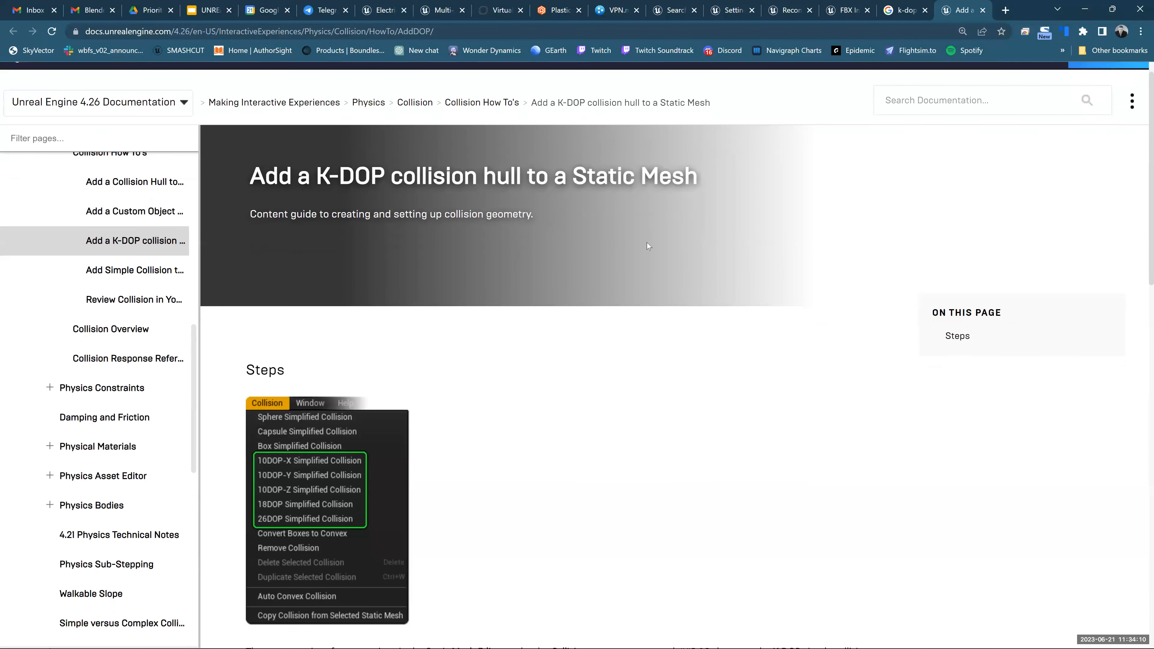
scroll(371, 150, "down", 5)
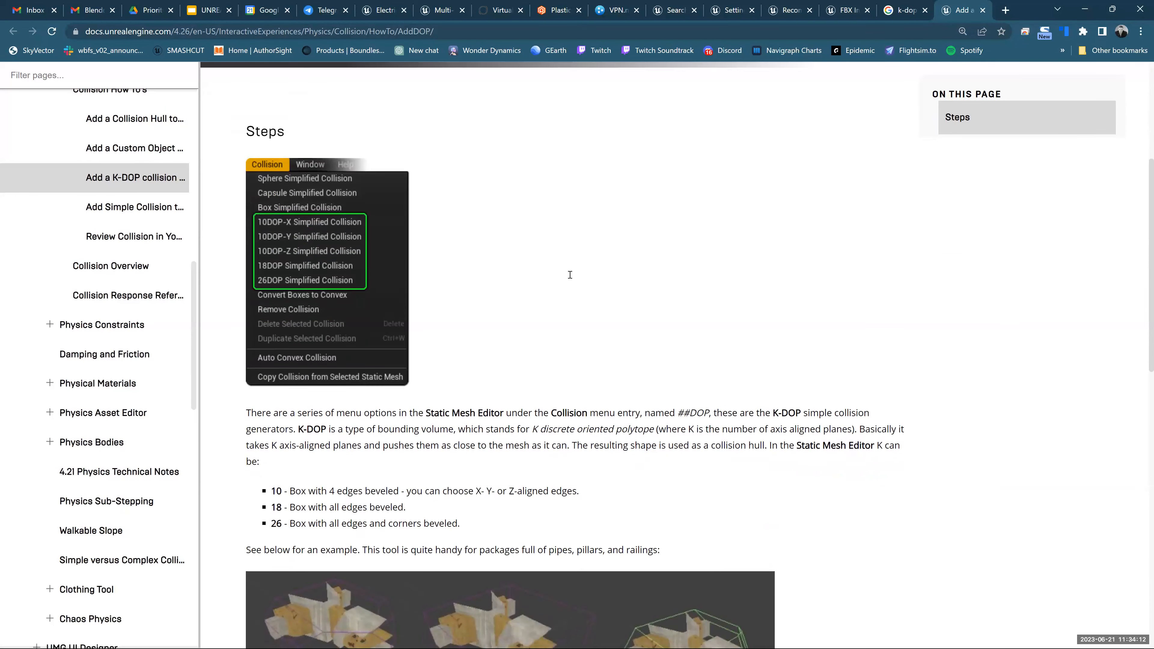
scroll(603, 283, "down", 2)
left_click_drag(537, 276, 653, 284)
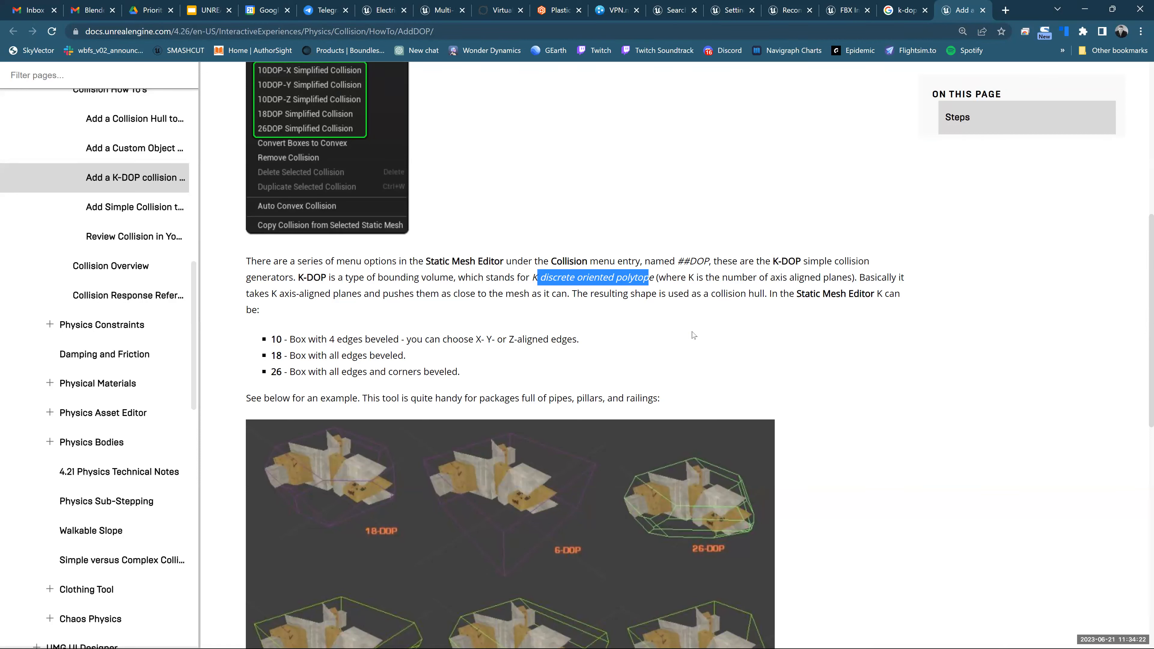
left_click_drag(653, 278, 538, 279)
left_click(582, 325)
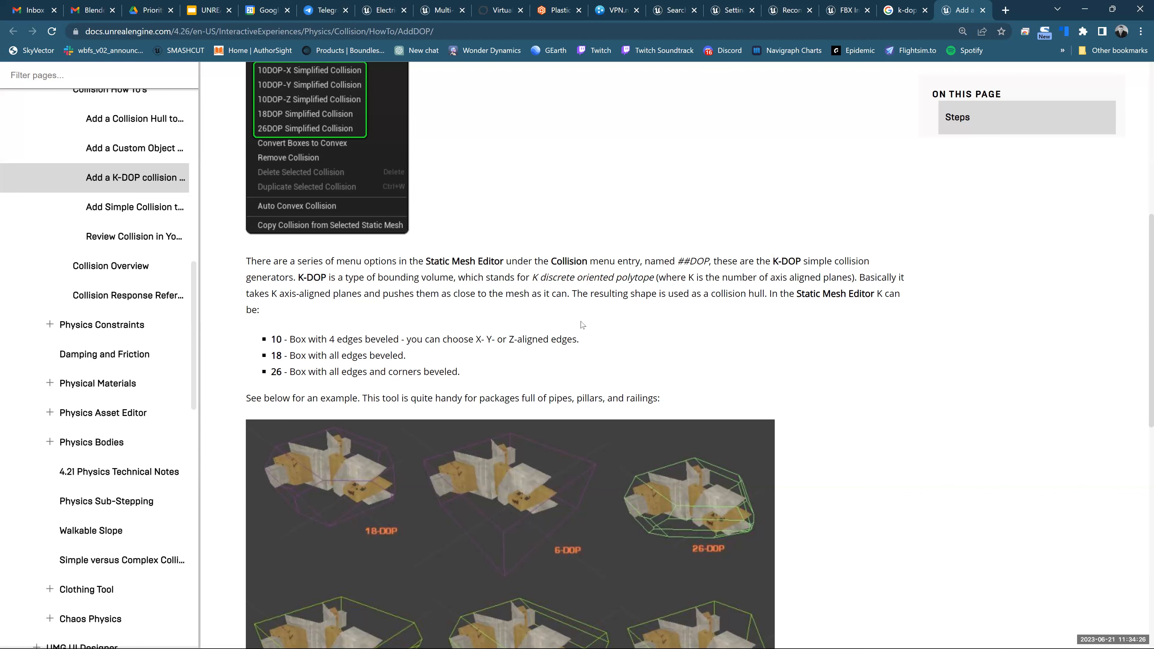
scroll(582, 324, "down", 3)
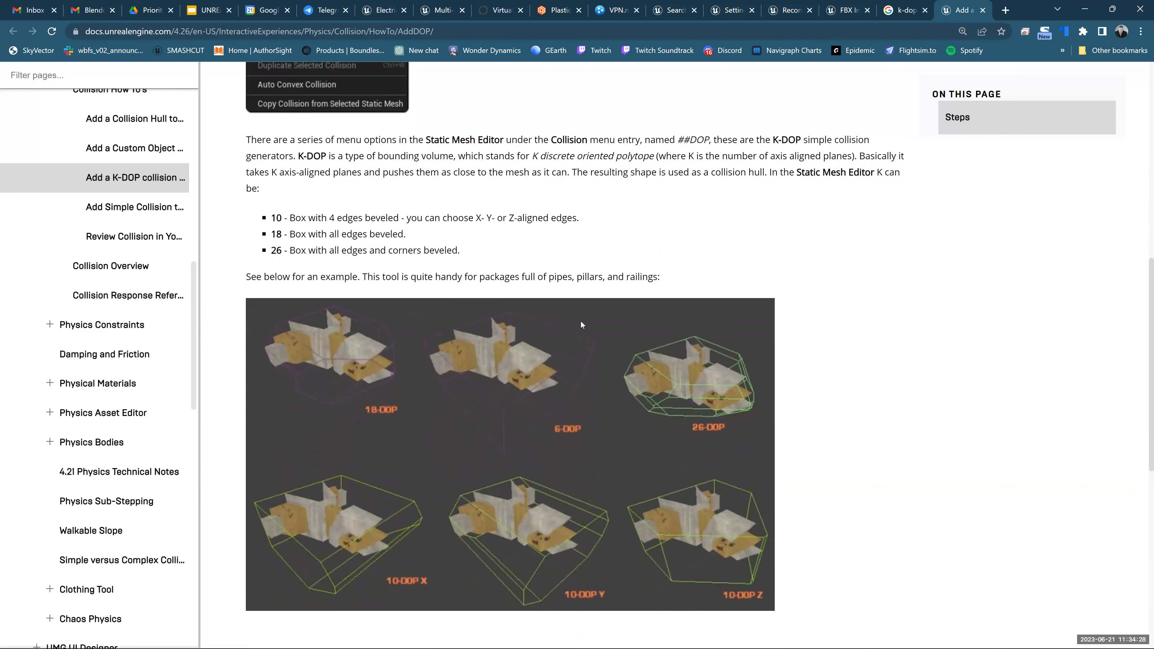
scroll(536, 318, "down", 3)
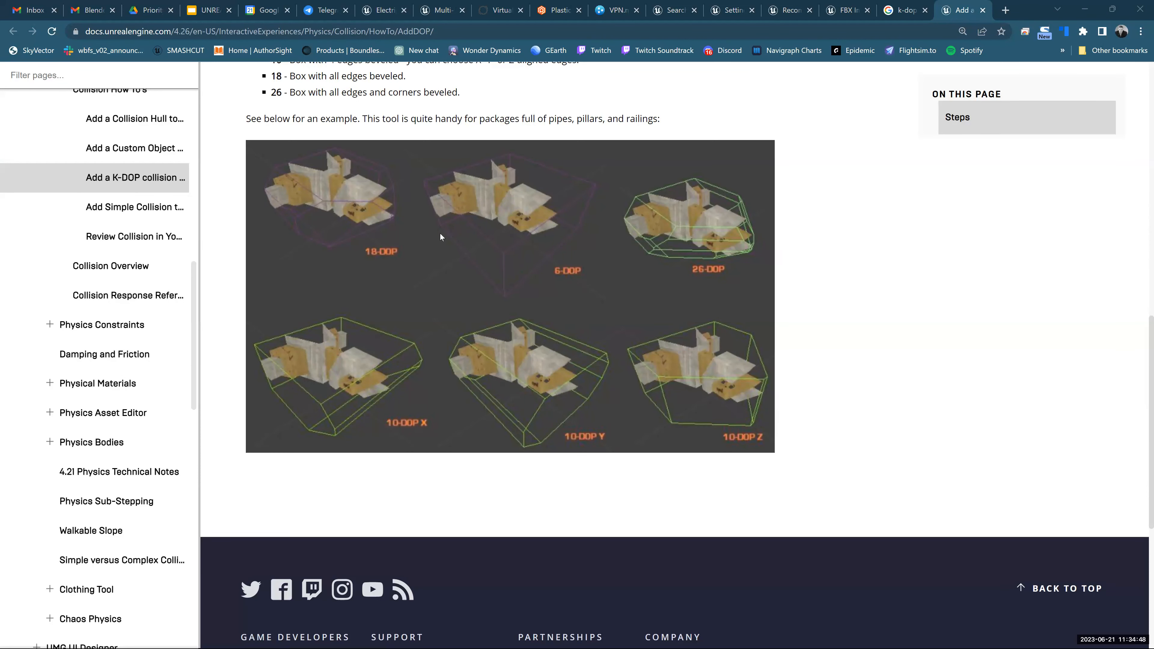
- Switch back to Unreal Editor and add a 10DOP-Z simplified collision to the boat mesh
key("alt+Tab")
key("alt+Tab")
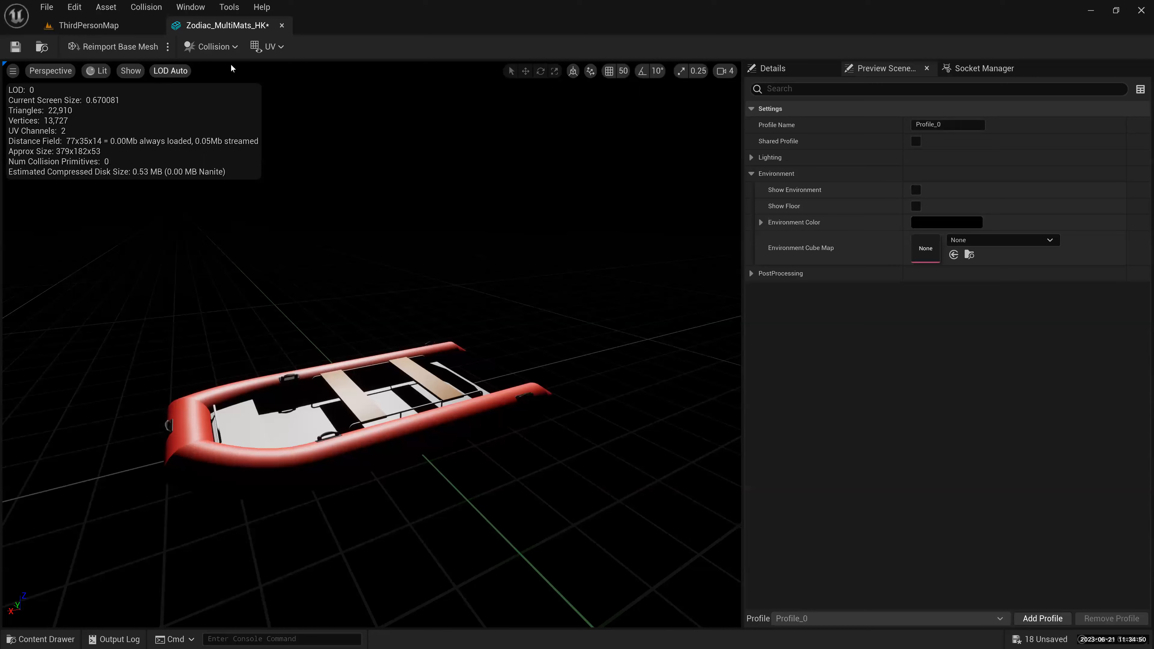
left_click(211, 46)
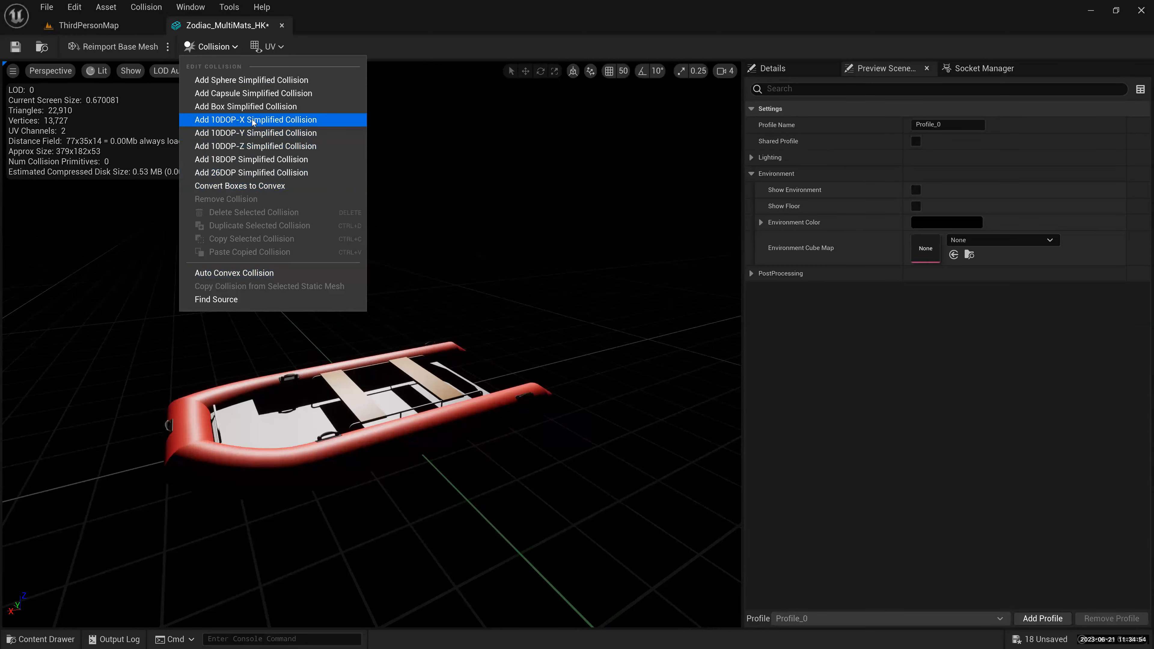
left_click(249, 146)
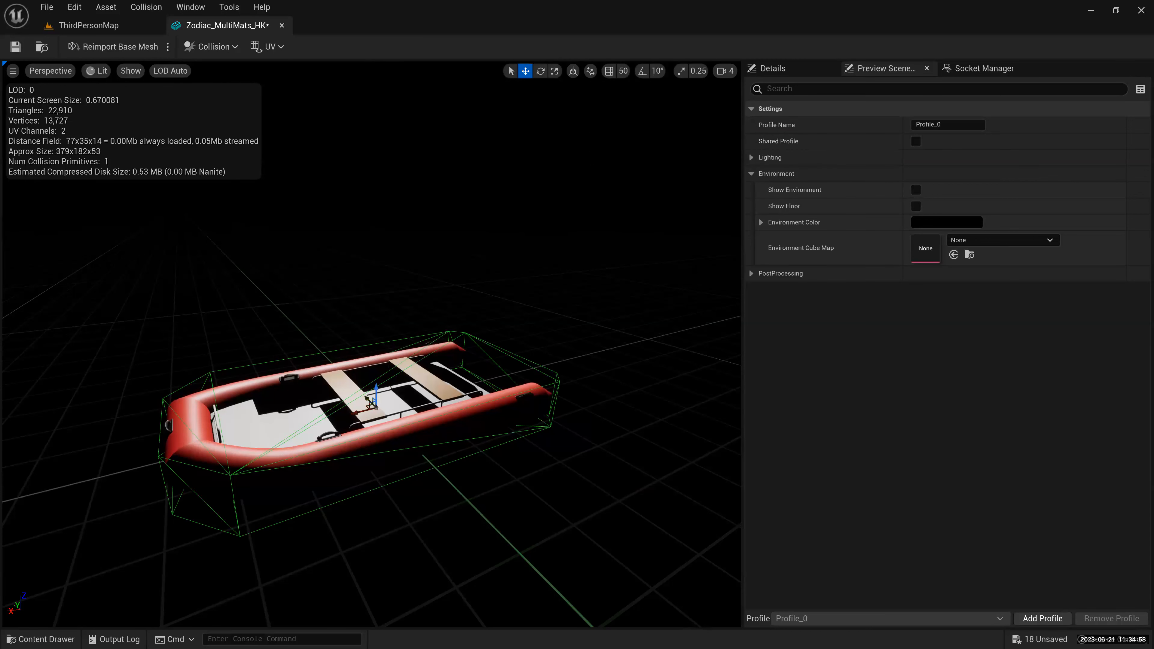
- Replace the boat's current collision hull with a 26DOP simplified collision and inspect its fit around the mesh
left_click_drag(372, 345, 362, 344, "alt")
left_click_drag(454, 486, 400, 493, "alt")
left_click_drag(582, 490, 541, 475, "alt")
left_click_drag(459, 377, 460, 379, "alt")
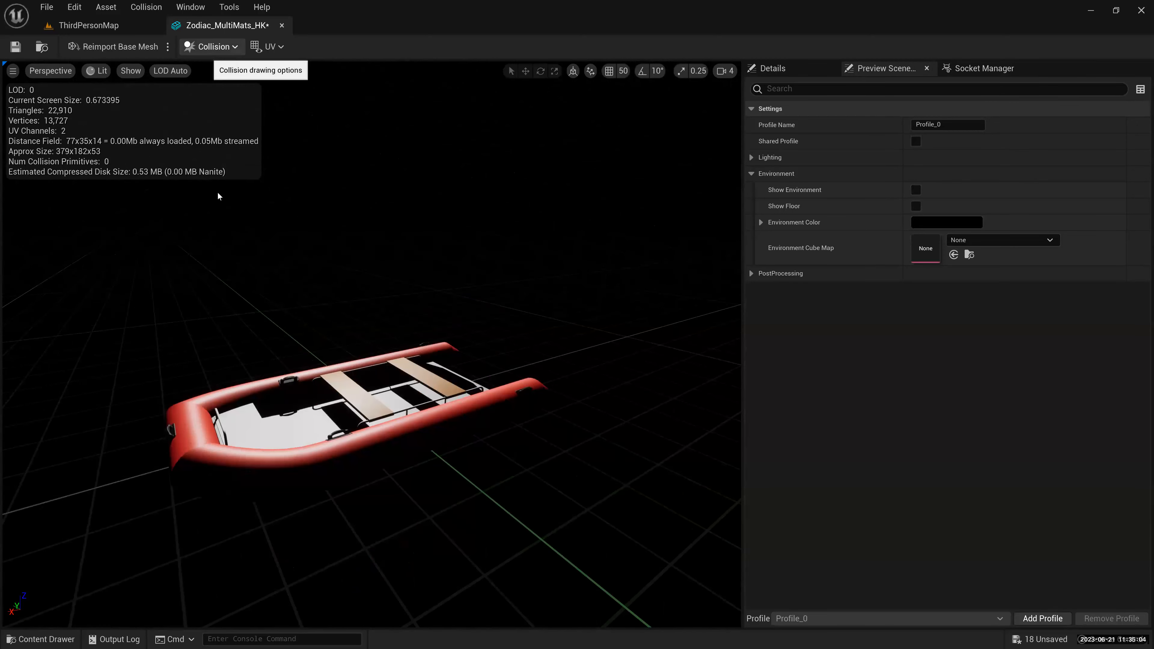
left_click(212, 46)
left_click(223, 172)
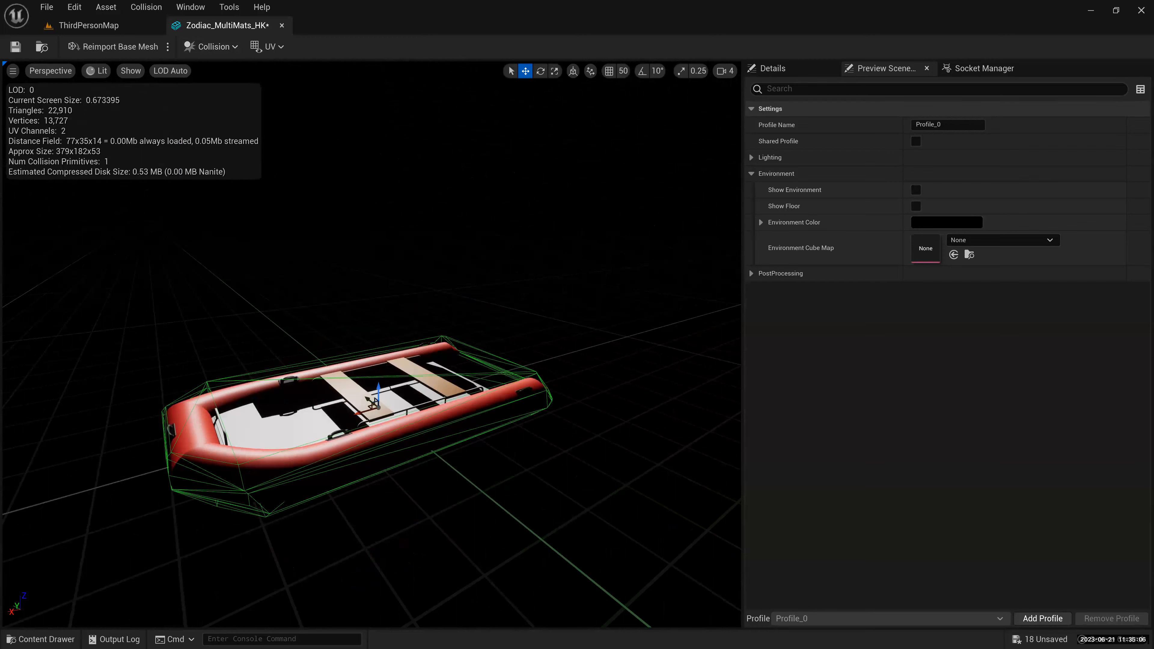
left_click_drag(377, 409, 296, 402, "alt")
left_click_drag(377, 401, 345, 459, "alt")
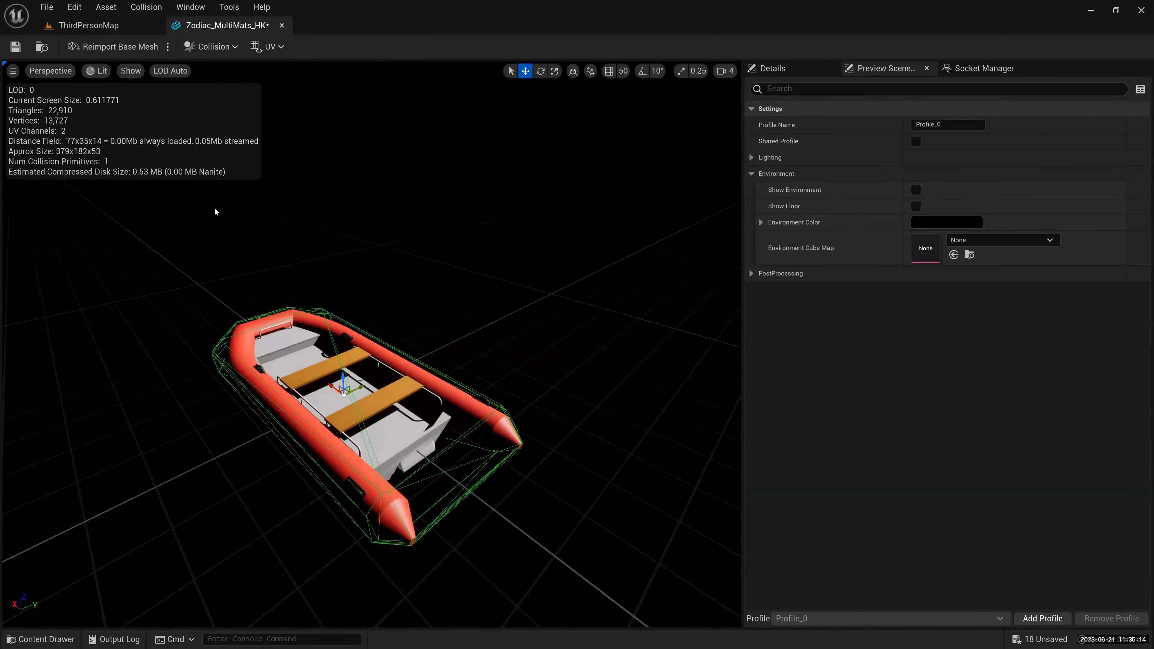
- Delete the 26DOP collision hull from the boat mesh
left_click(208, 48)
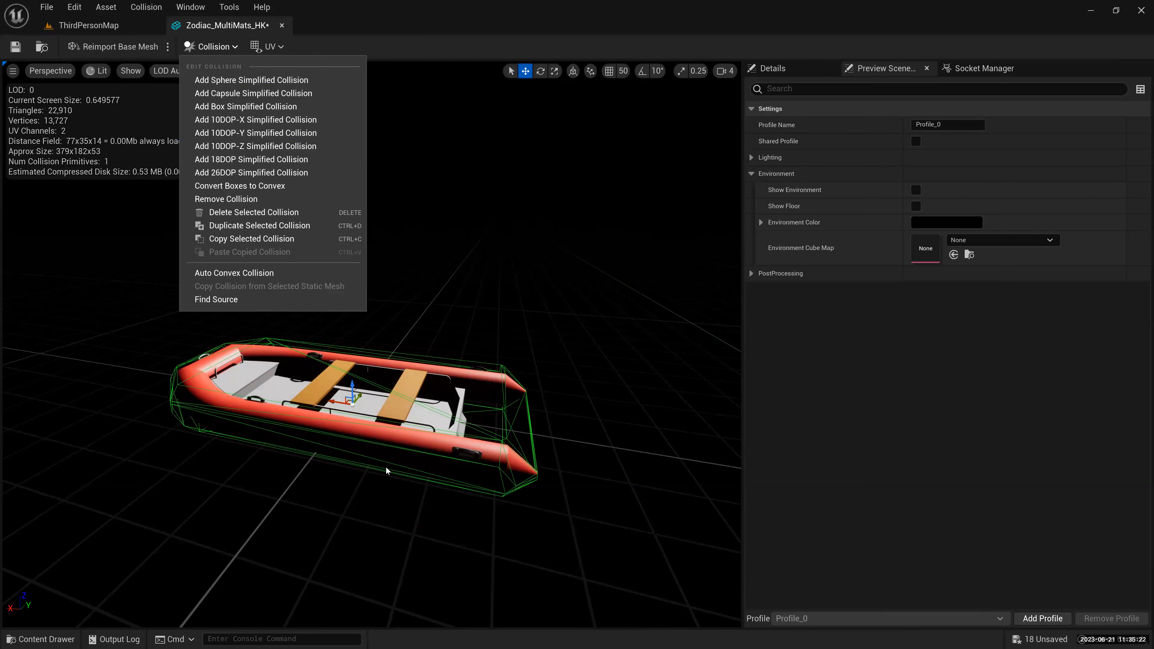
left_click(446, 368)
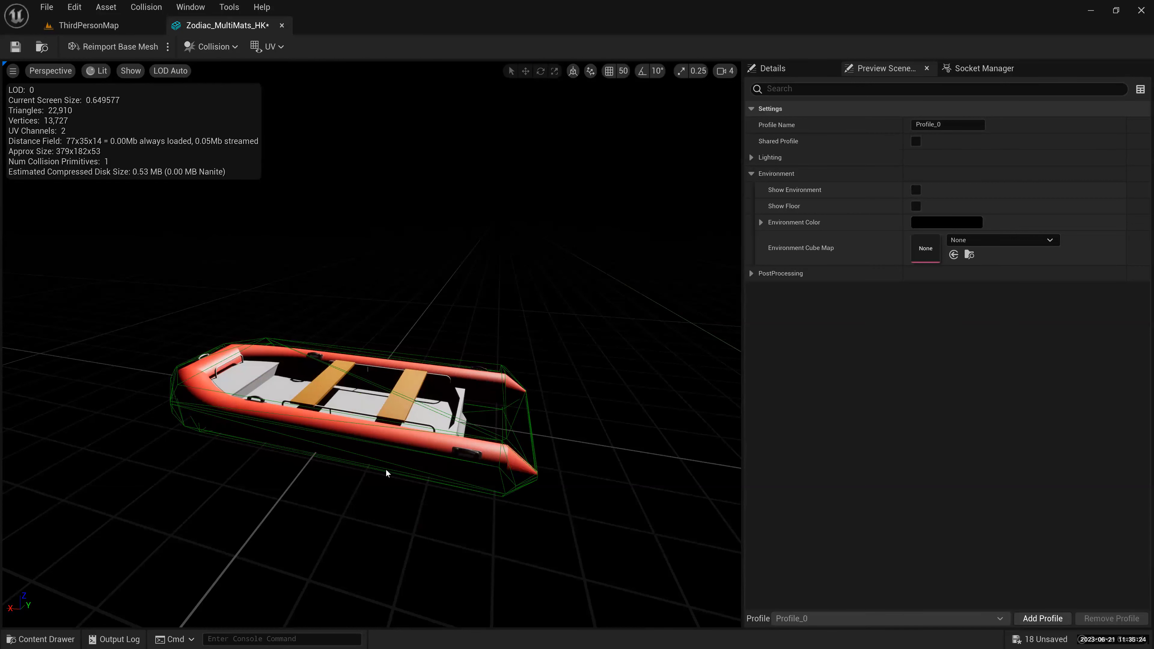
key("Delete")
left_click_drag(386, 470, 306, 424, "alt")
scroll(216, 292, "up", 2)
middle_click_drag(231, 305, 232, 315)
key("f")
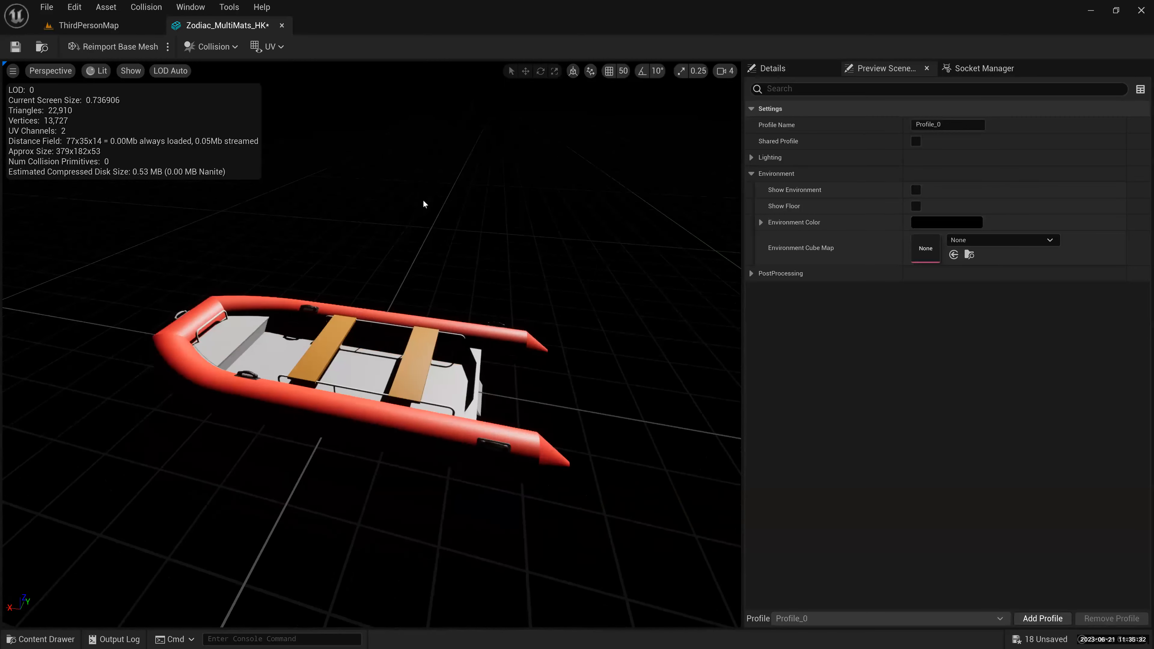
- Generate an Auto Convex Collision for the boat with Max Hull Verts set to 32
left_click(211, 46)
left_click(240, 272)
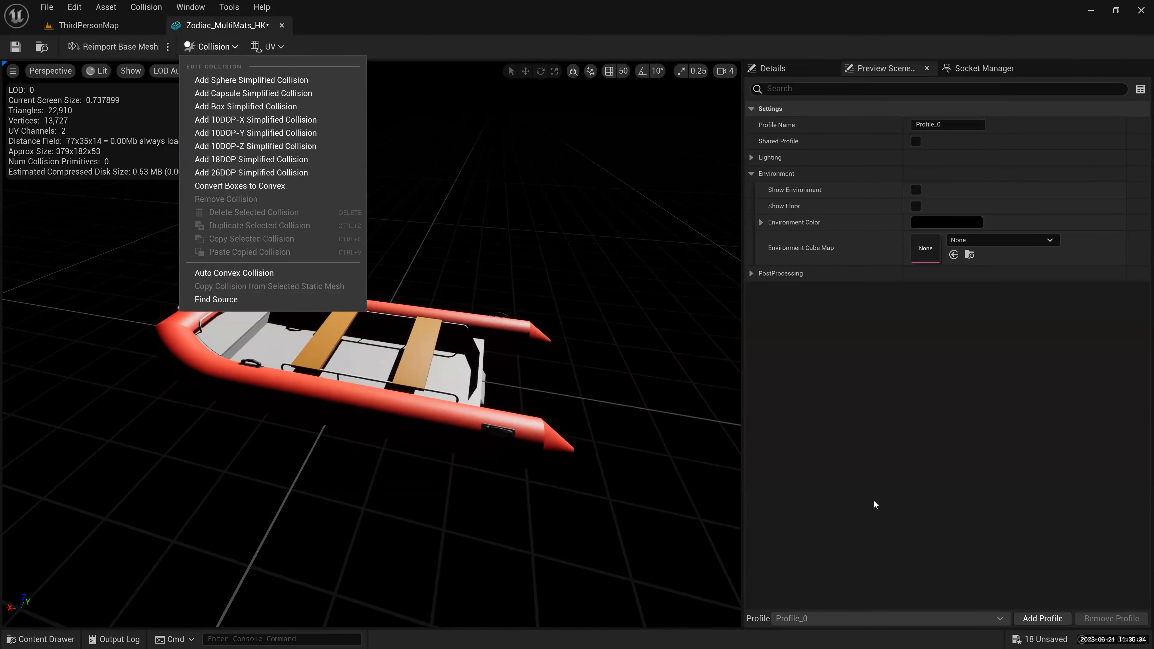
left_click_drag(878, 362, 879, 309)
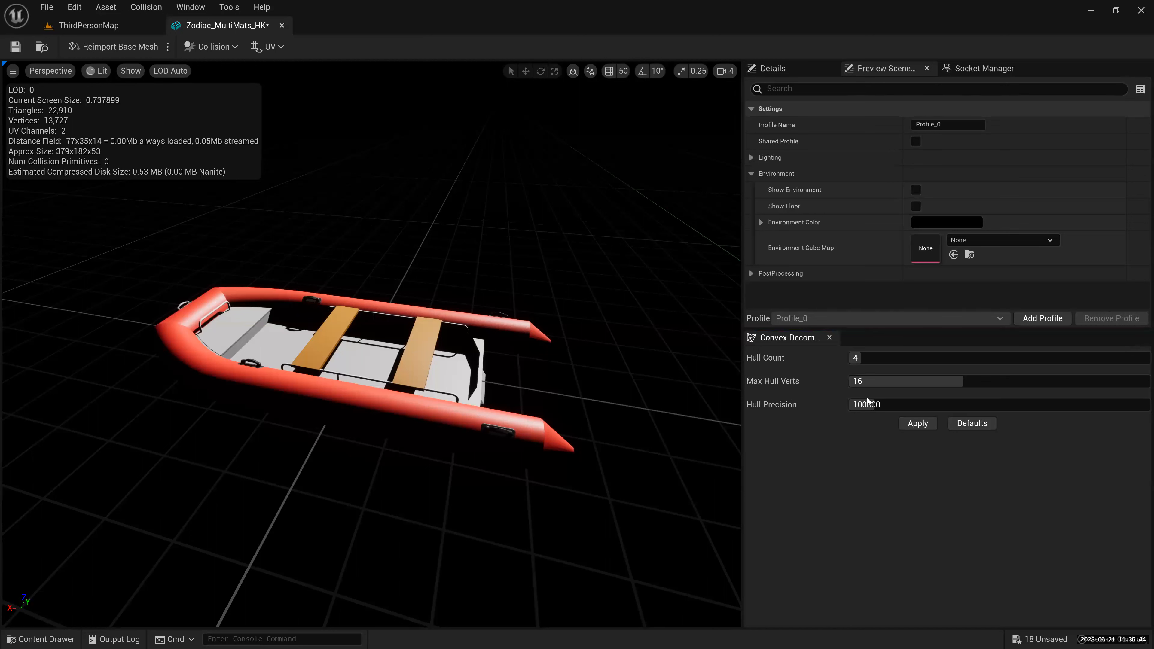
left_click(902, 383)
type("325")
key("BackSpace")
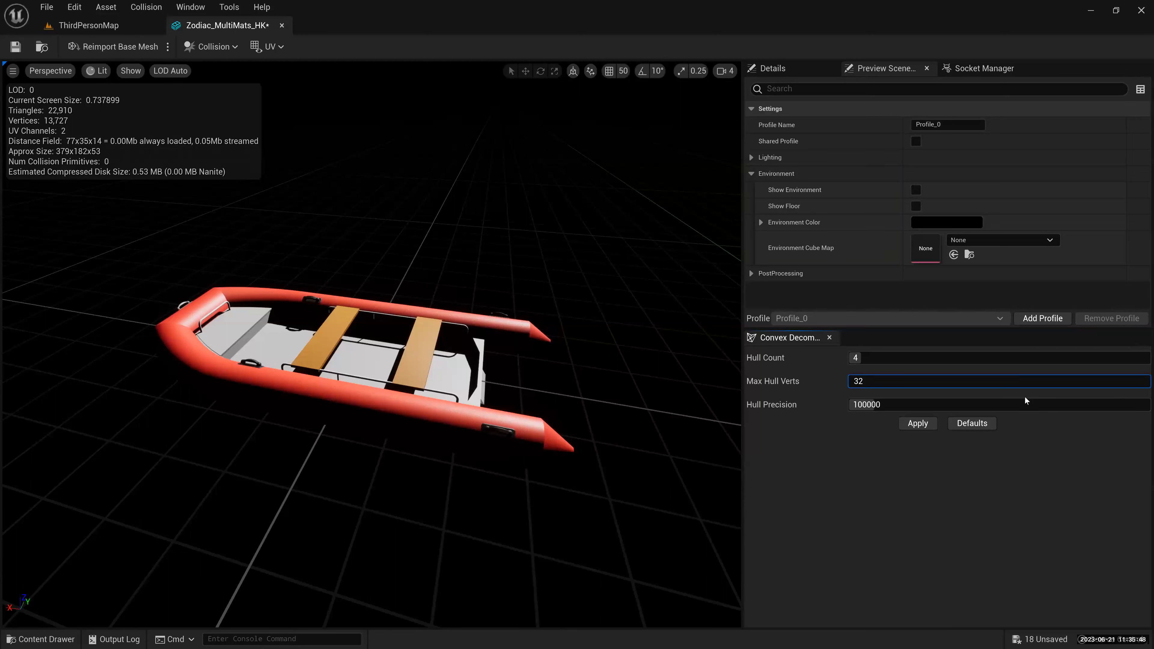
left_click(917, 424)
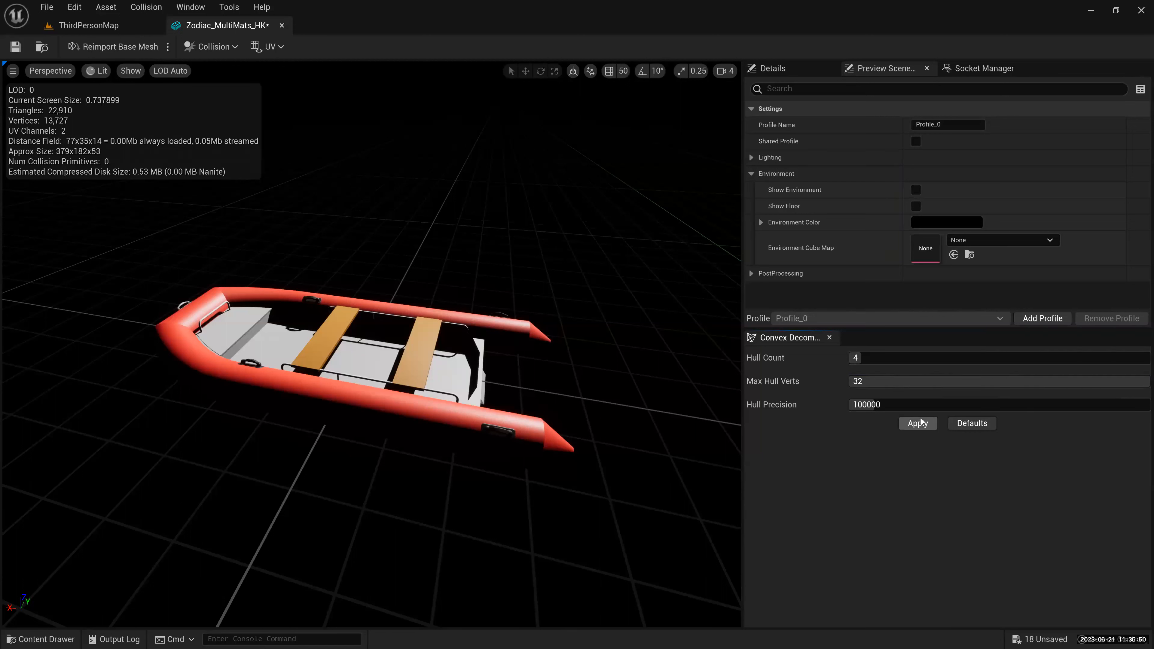
left_click_drag(372, 345, 393, 362, "alt")
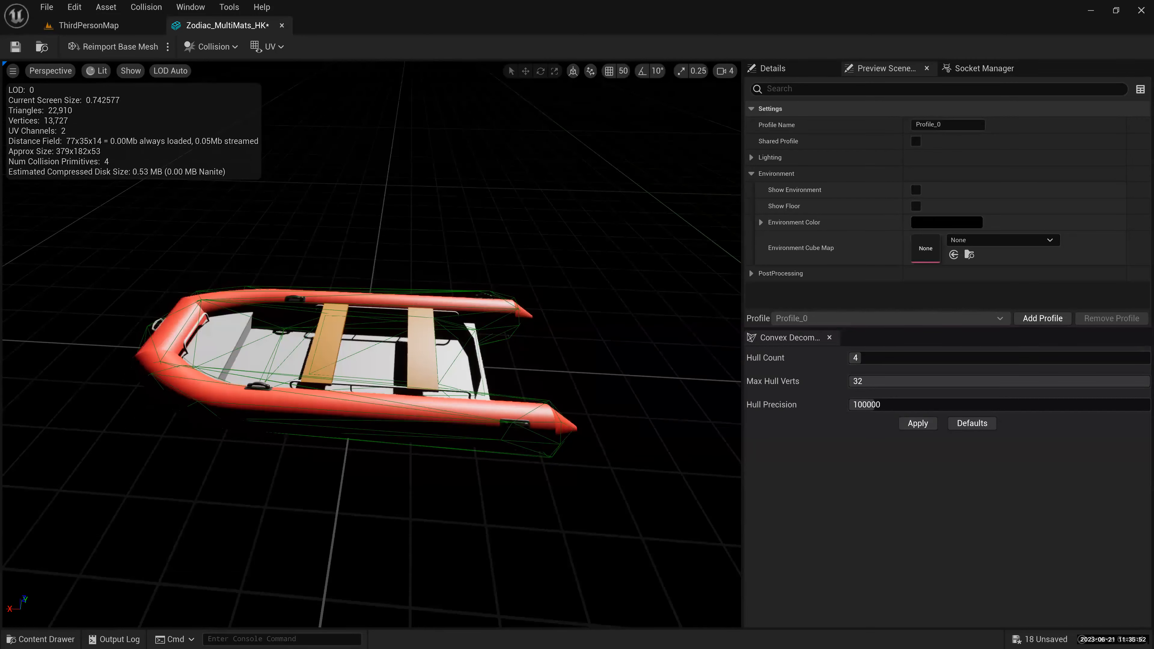
left_click_drag(365, 428, 379, 397, "alt")
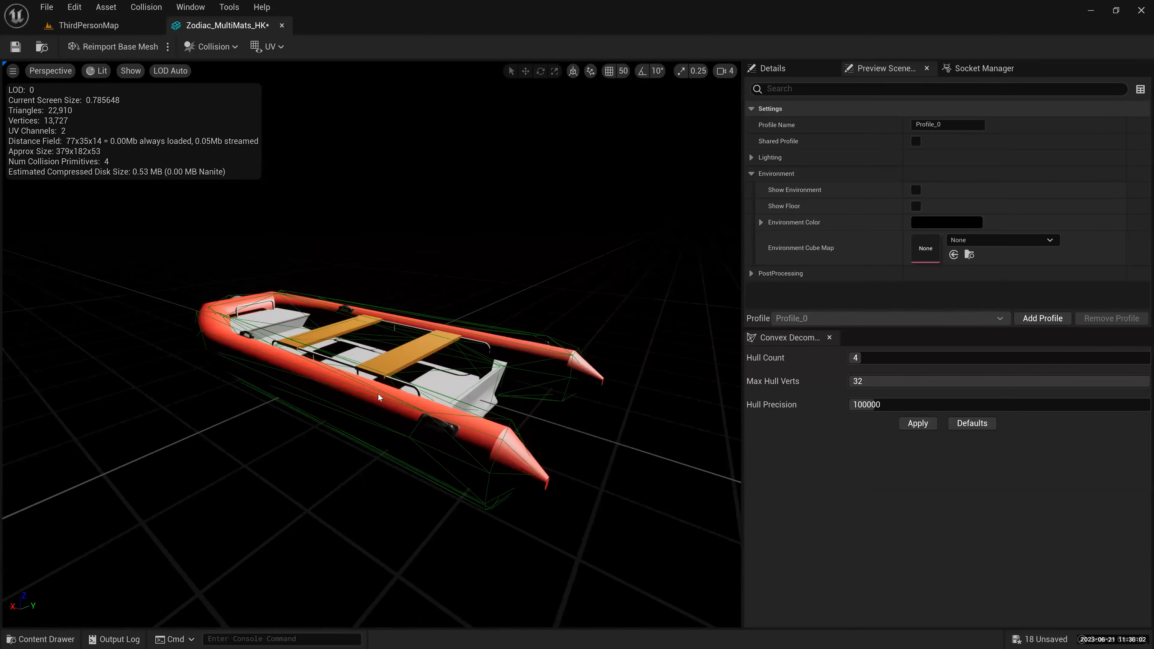
- Duplicate one of the generated convex hulls clear of the boat's stern and inspect the individual hull shapes
scroll(404, 356, "up", 2)
scroll(405, 356, "down", 4)
key("ctrl+z")
left_click_drag(405, 356, 477, 377, "alt")
left_click_drag(409, 356, 615, 356)
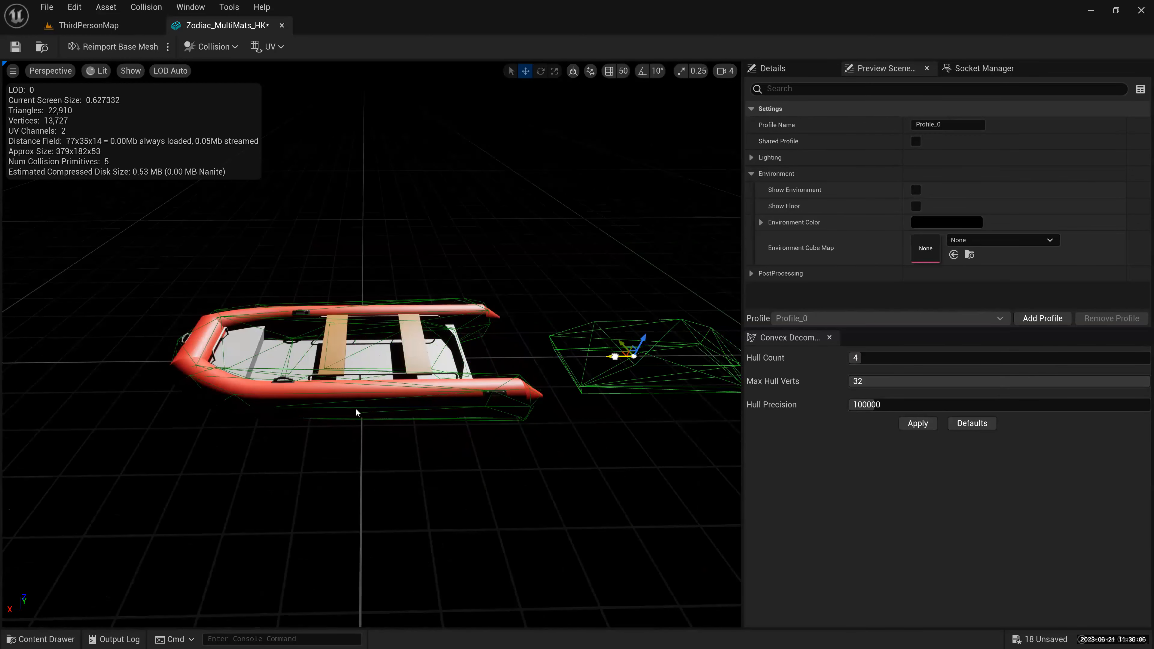
left_click_drag(355, 409, 394, 406, "alt")
left_click_drag(344, 360, 306, 357, "alt")
left_click(353, 419)
left_click(359, 425)
left_click(618, 384)
left_click(623, 358)
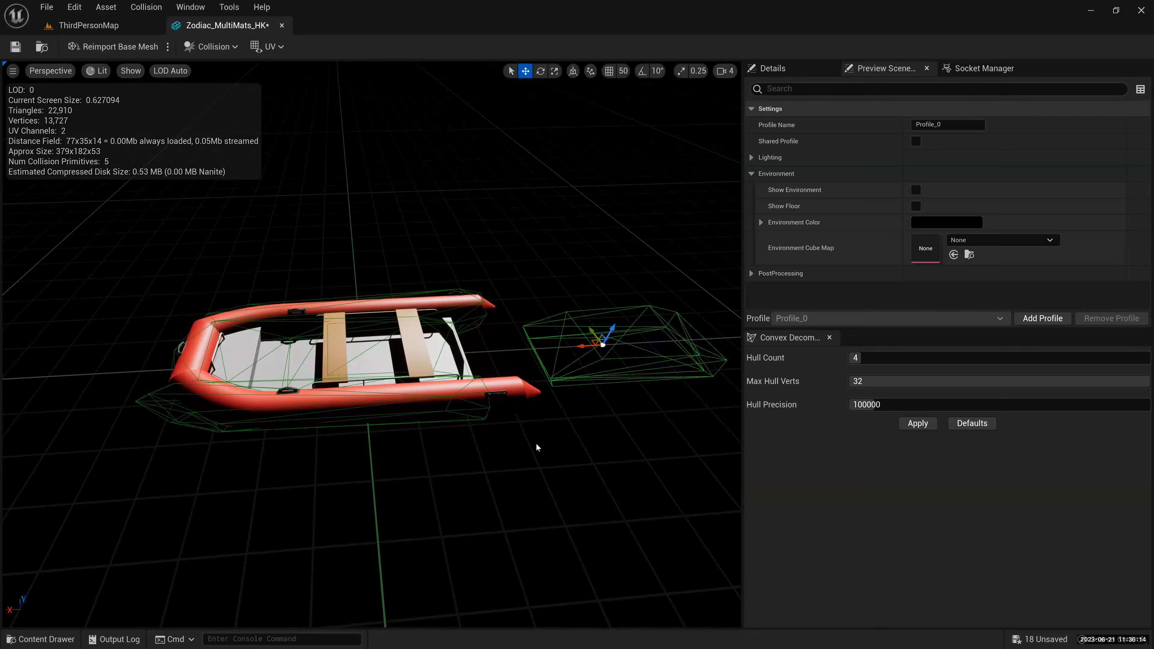
- Undo the convex hull edits, the auto convex collision and the 26DOP hull so the boat has no collision
key("ctrl+z")
key("ctrl+z")
key("ctrl+z")
key("ctrl+z")
key("ctrl+z")
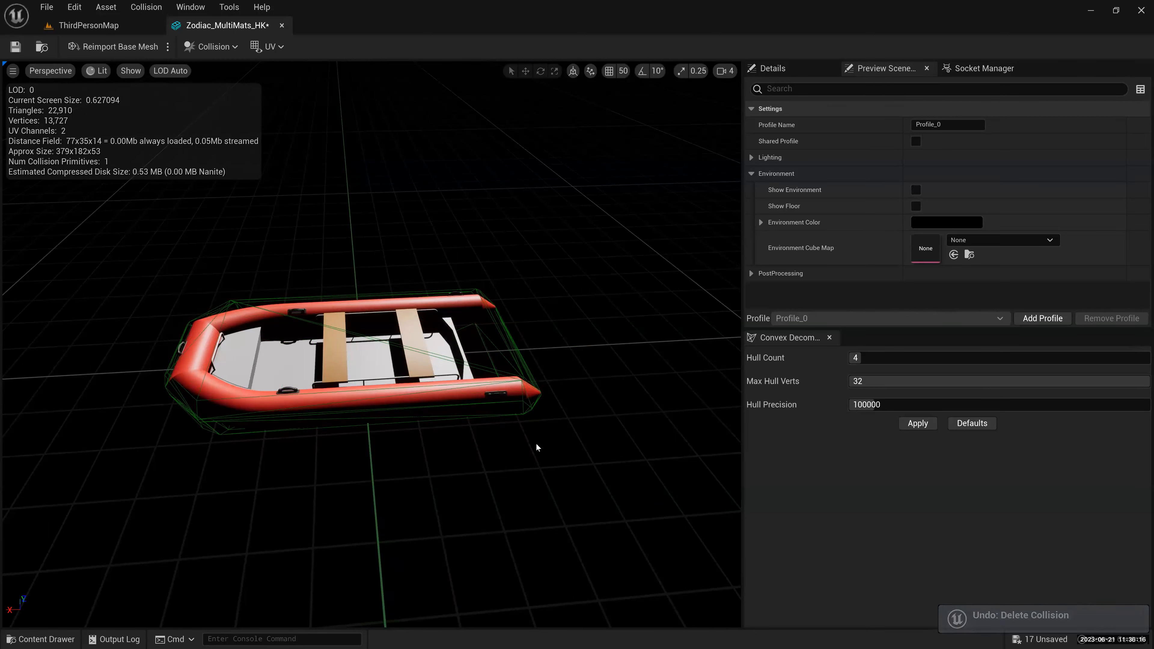
key("ctrl+z")
left_click_drag(504, 431, 454, 448, "alt")
left_click_drag(336, 476, 370, 386, "alt")
scroll(255, 390, "up", 8)
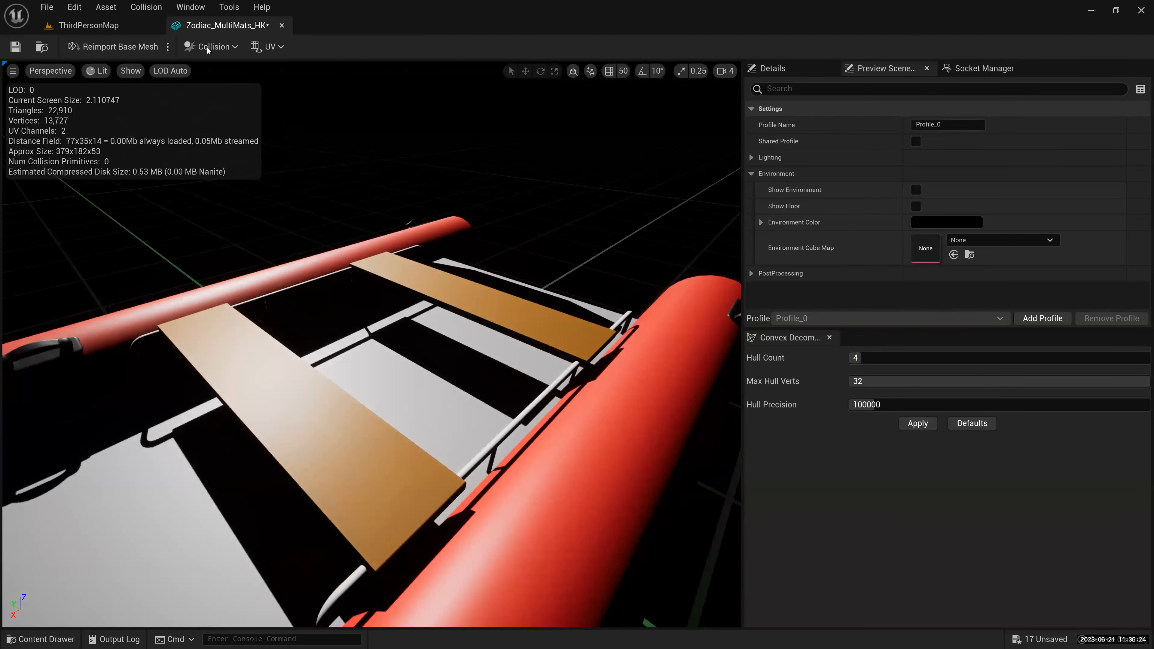
- Add a box simplified collision and narrow it to run lengthwise along one of the boat's side tubes
left_click(207, 47)
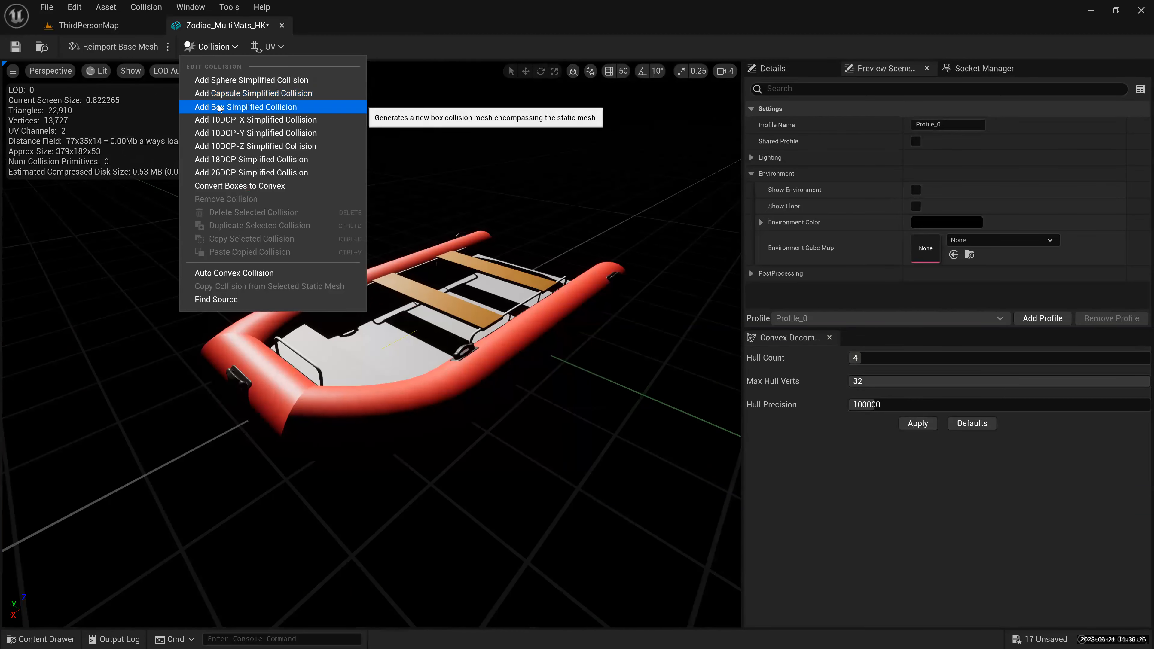
left_click(219, 106)
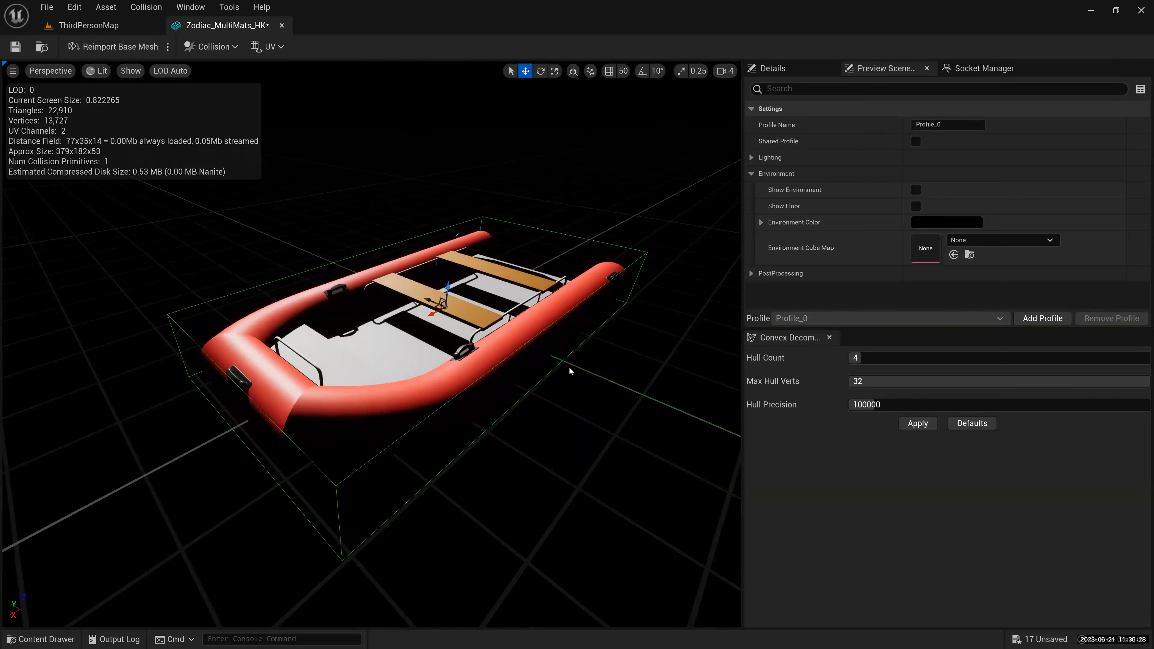
key("e")
key("r")
left_click_drag(430, 301, 524, 344)
key("w")
key("r")
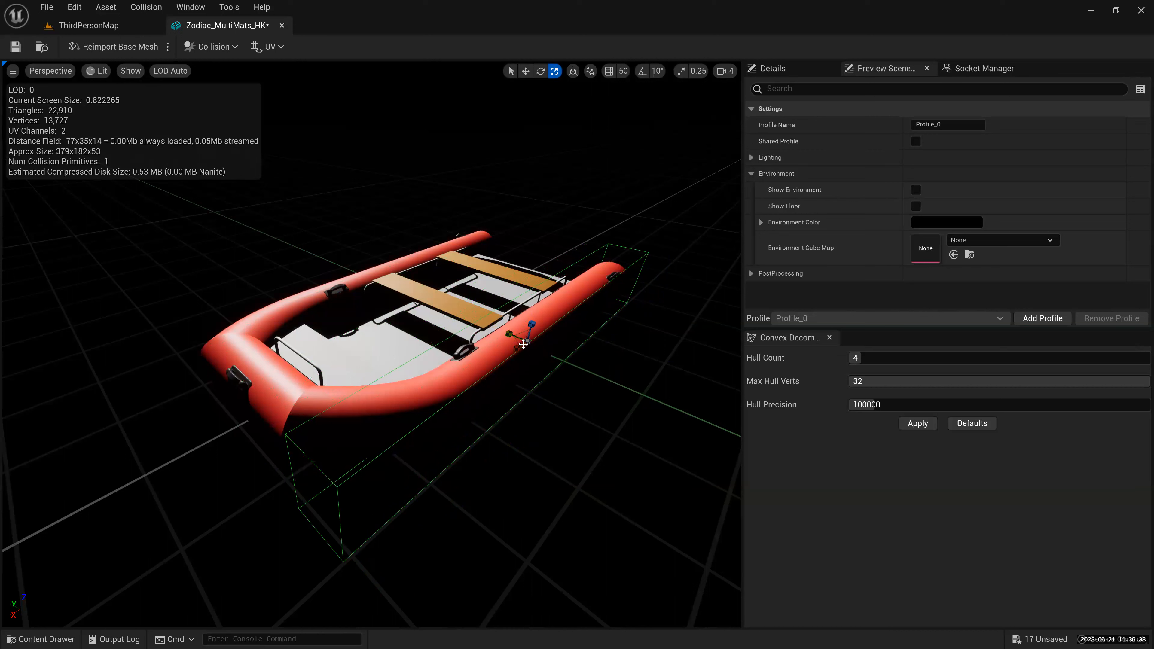
- Duplicate the narrow collision box and place the copy along the boat's opposite side tube
key("w")
left_click_drag(507, 334, 478, 323, "alt")
left_click_drag(400, 299, 377, 288)
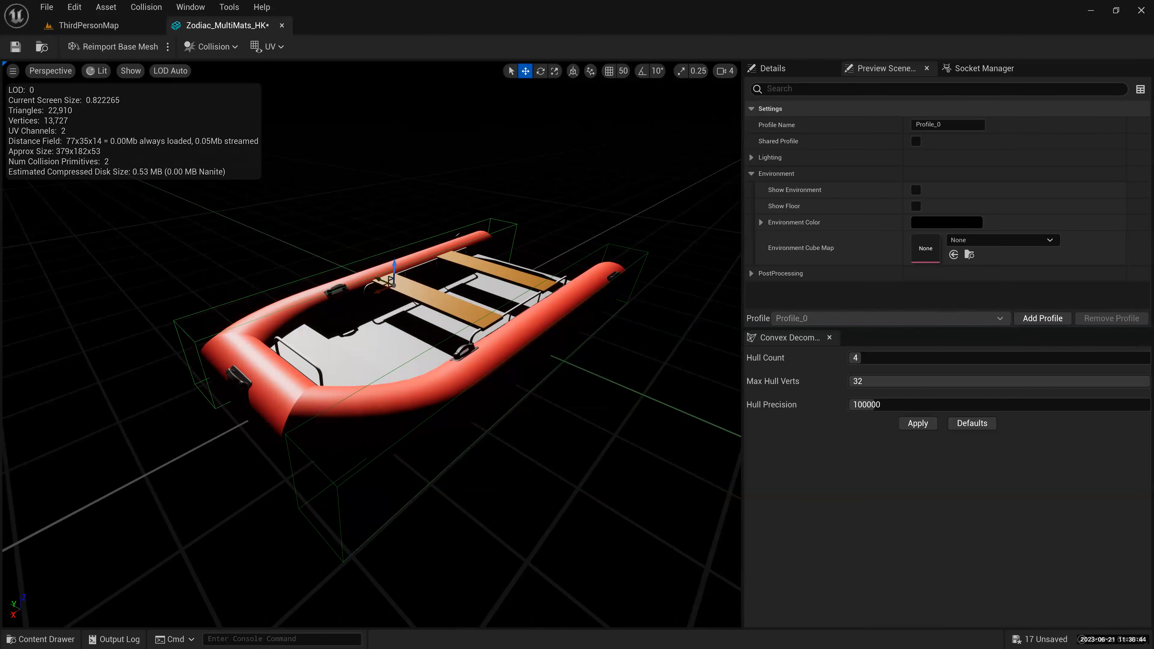
- Examine from several angles how the two collision boxes cover the boat's side tubes
left_click_drag(283, 284, 484, 297, "alt")
left_click(493, 298)
left_click_drag(470, 364, 446, 348, "alt")
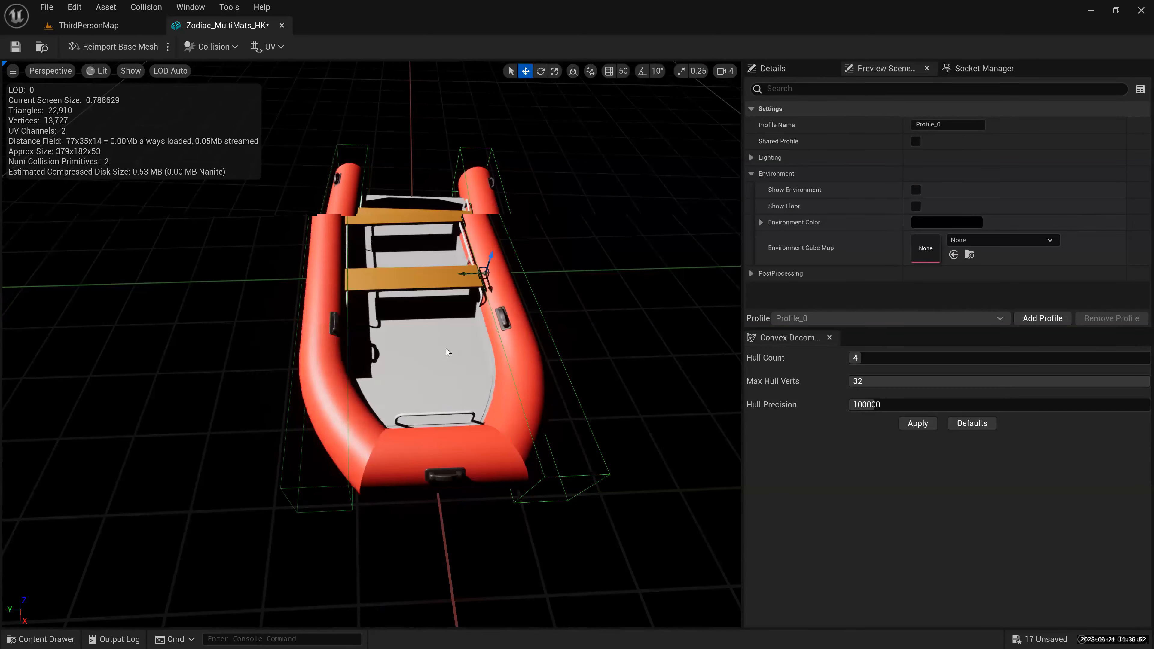
left_click_drag(389, 315, 387, 317, "alt")
left_click_drag(421, 365, 475, 361, "alt")
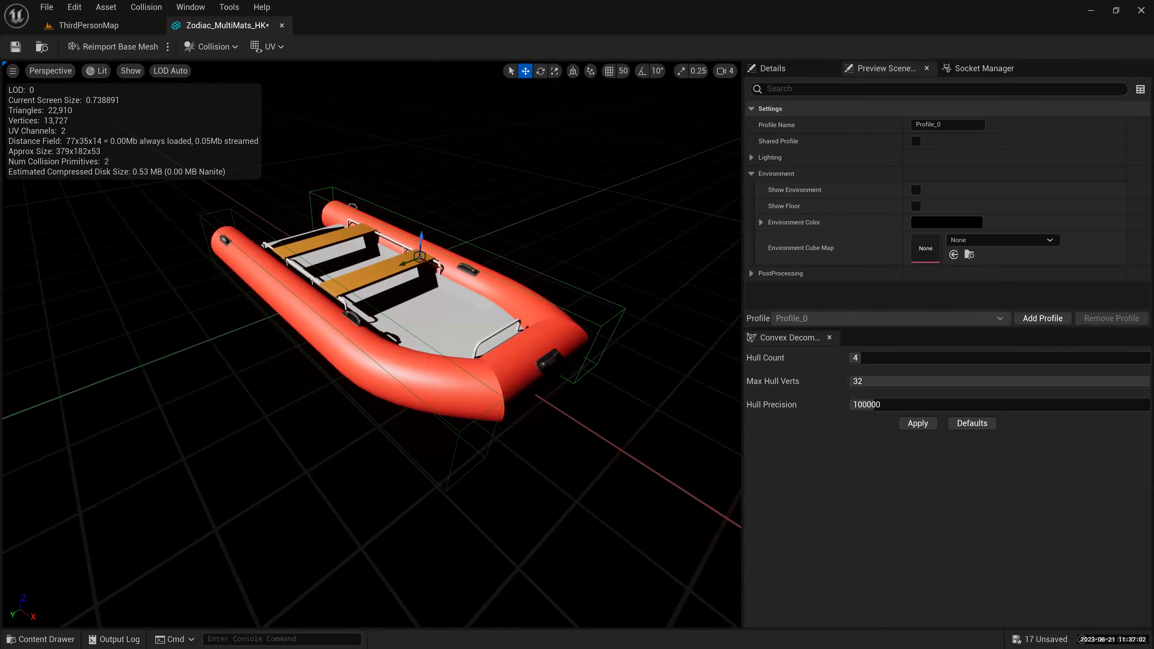
left_click_drag(568, 345, 543, 334, "alt")
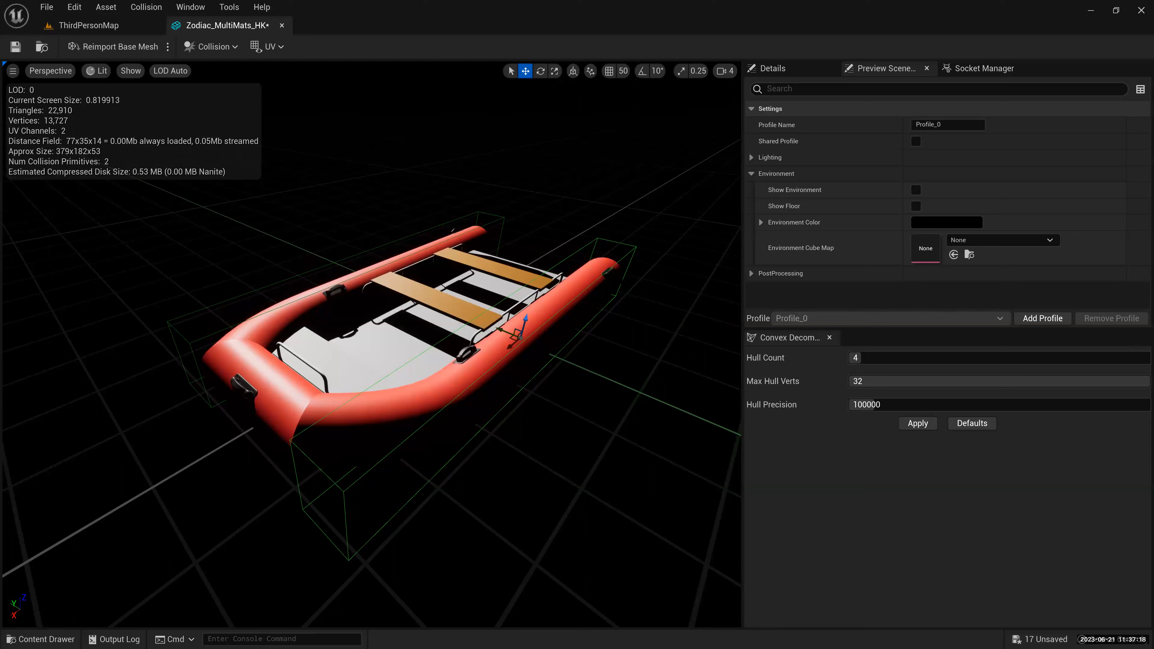
left_click_drag(543, 335, 480, 341, "alt")
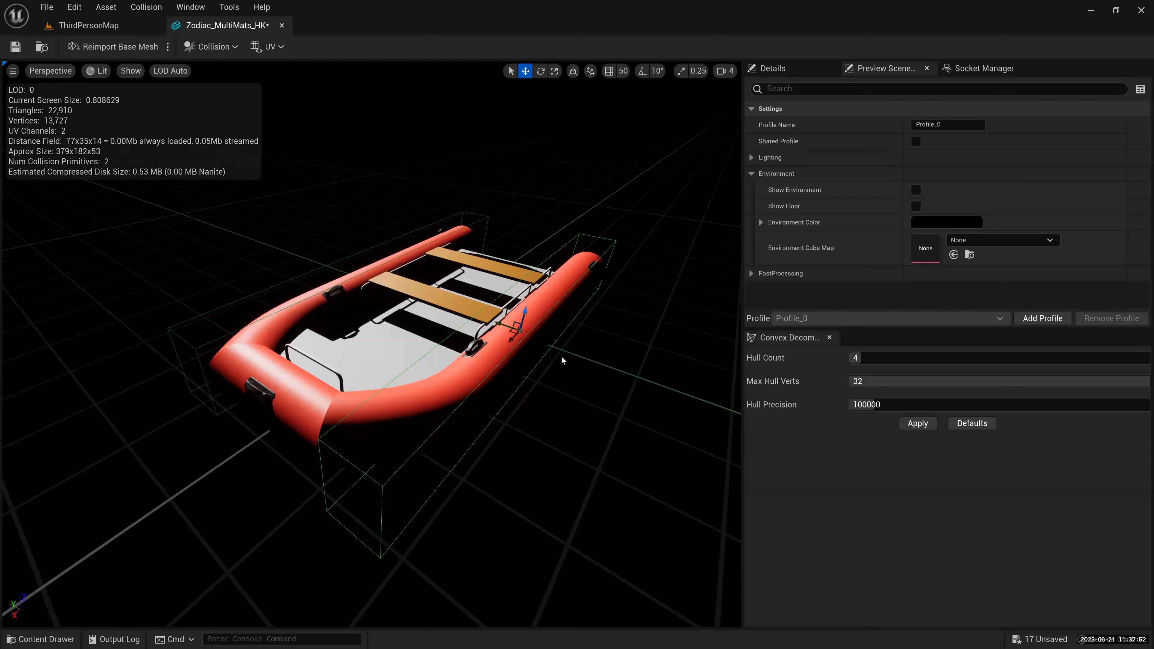
- Turn on the Complex Collision display for the boat mesh
left_click(130, 70)
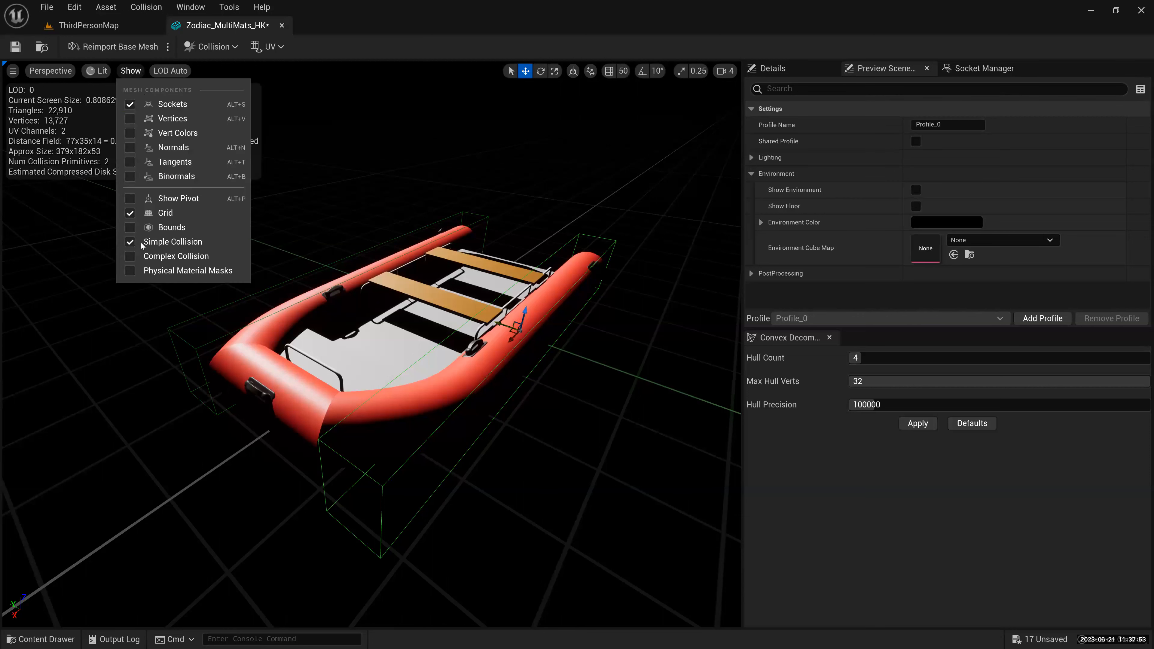
left_click(160, 258)
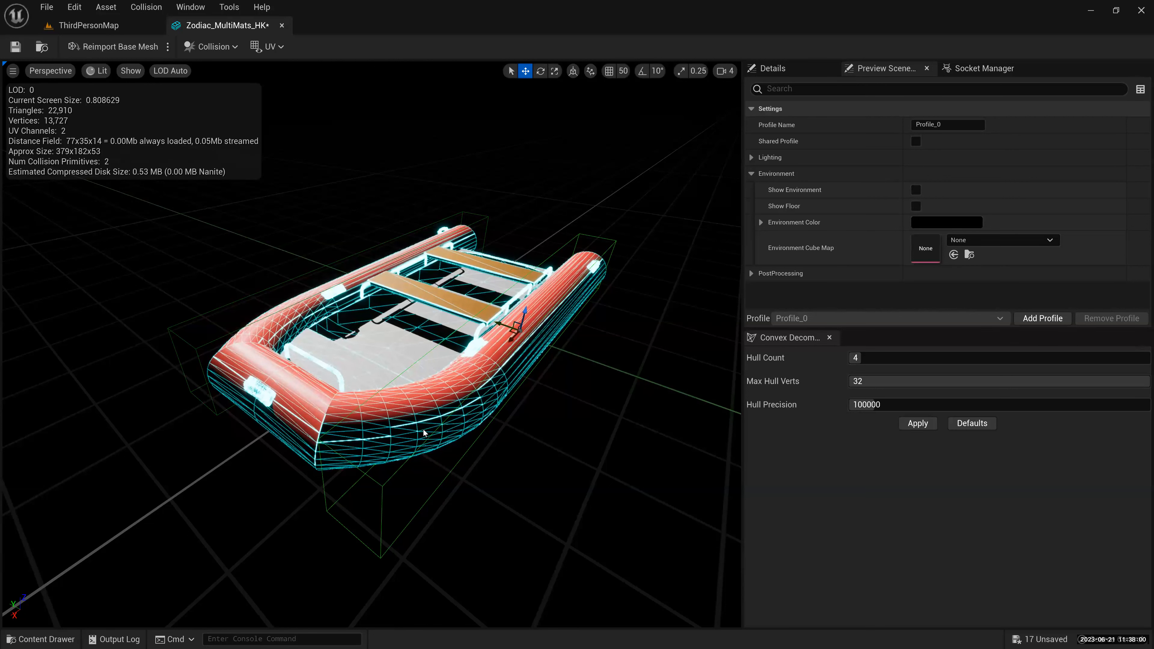
key("super")
key("super")
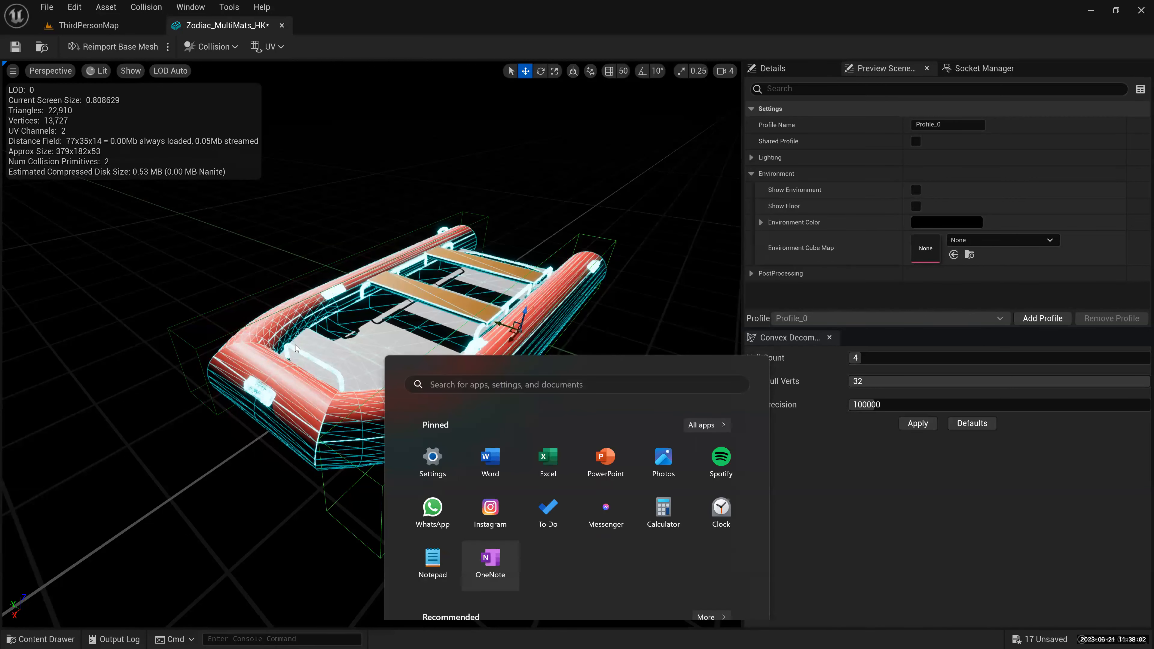
- Examine the complex collision wireframe around the boat's bow, seats, handles and stern
left_click_drag(371, 345, 436, 355, "alt")
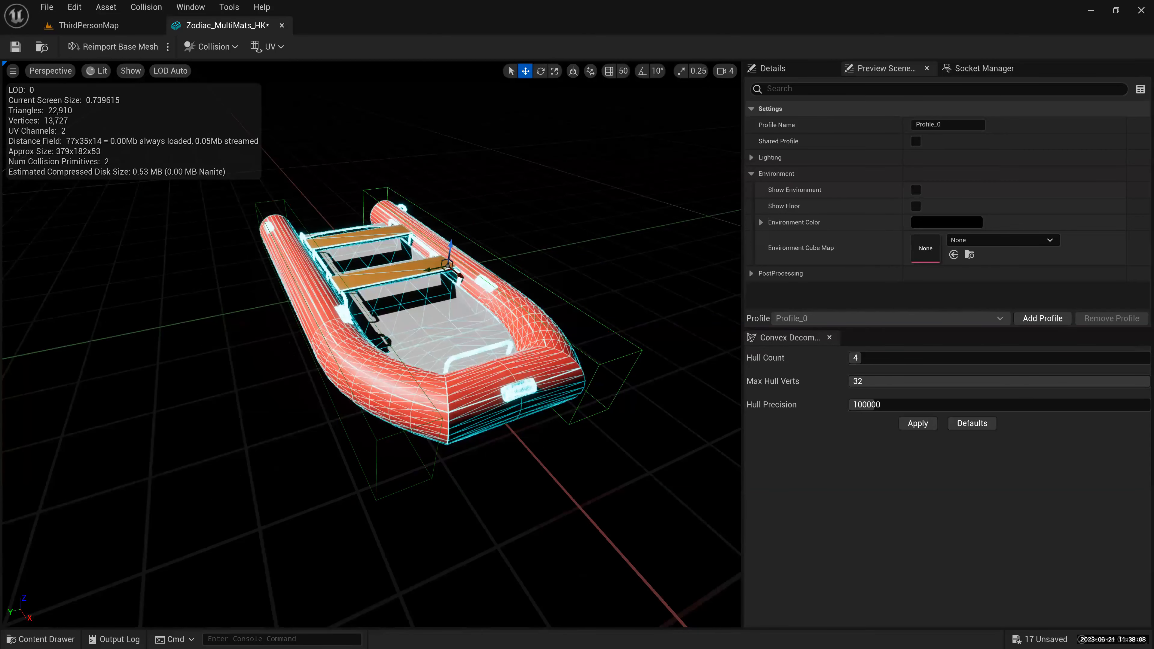
scroll(458, 352, "up", 5)
left_click_drag(458, 352, 604, 332, "alt")
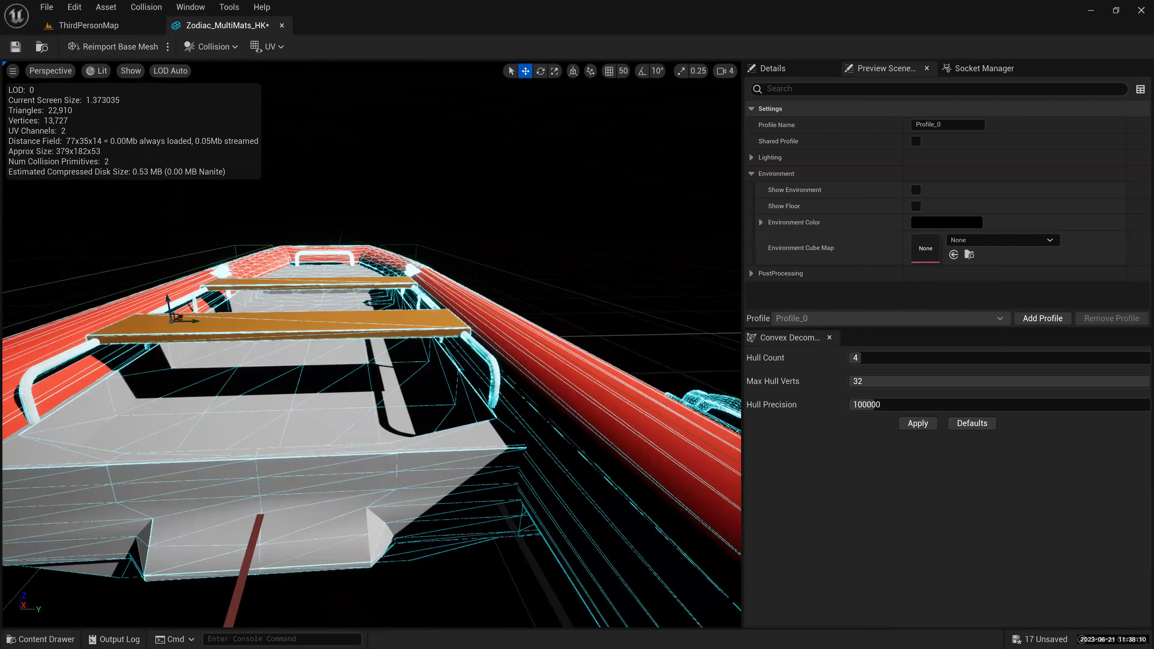
left_click_drag(460, 350, 628, 358, "alt")
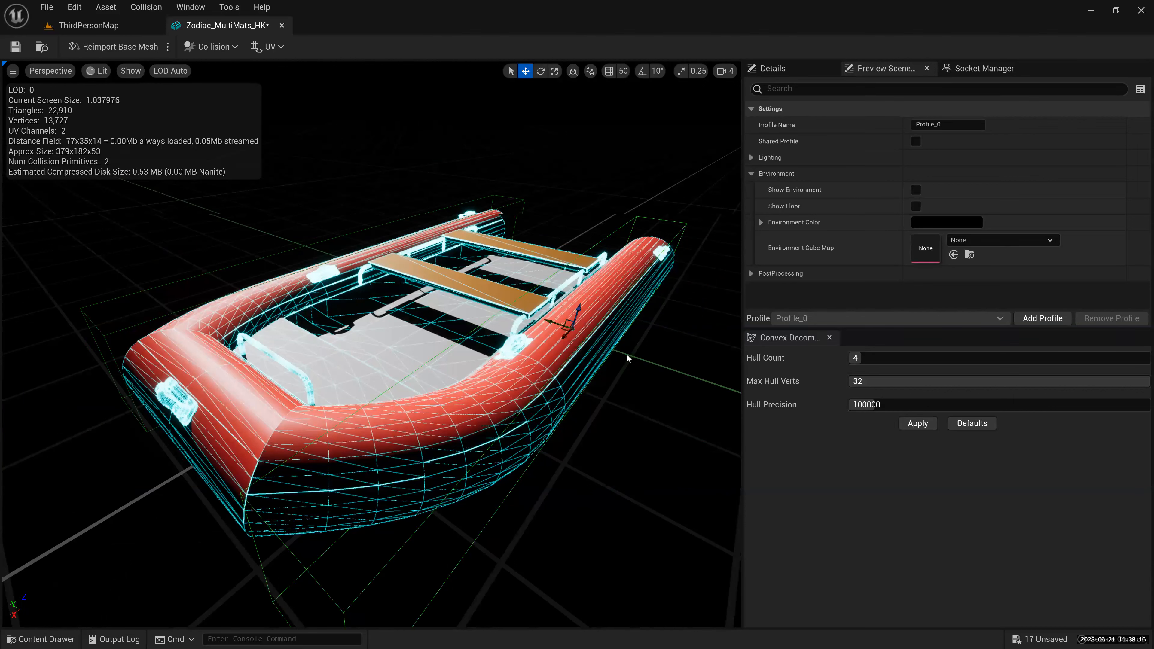
scroll(627, 359, "up", 1)
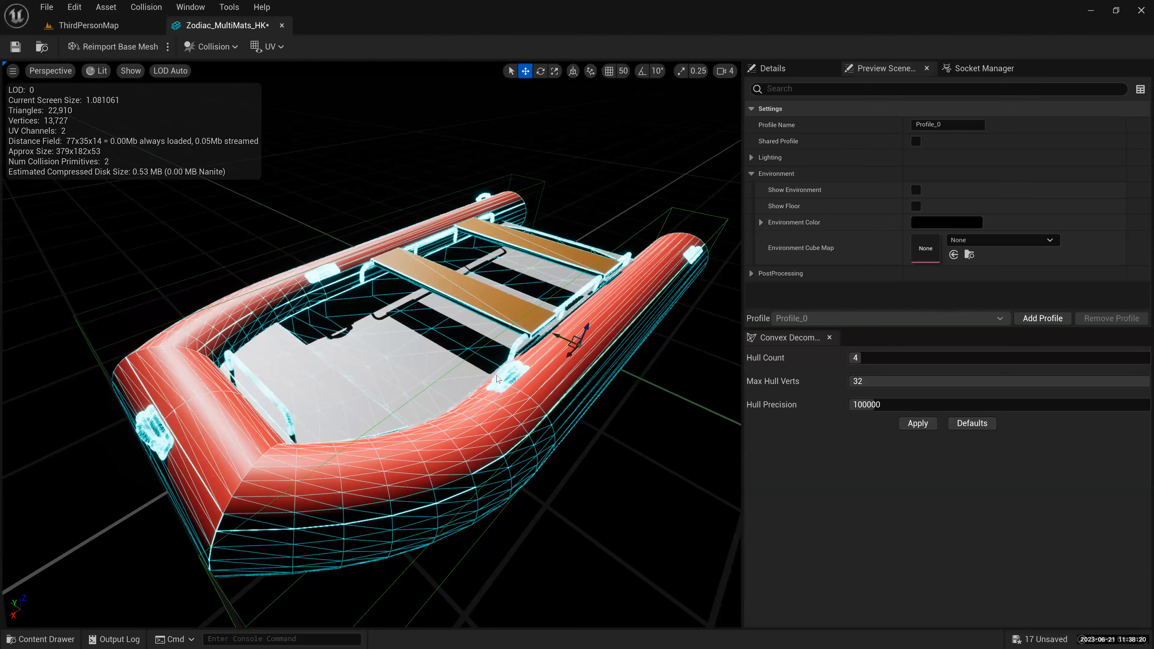
left_click_drag(448, 314, 437, 333)
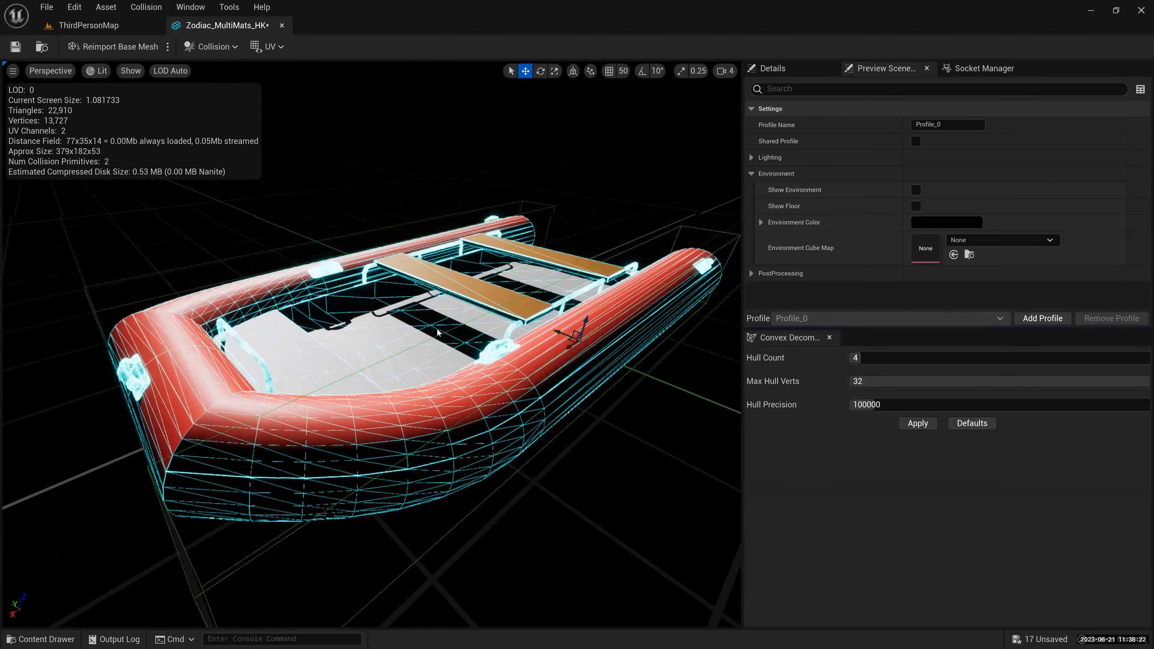
left_click_drag(384, 379, 405, 388)
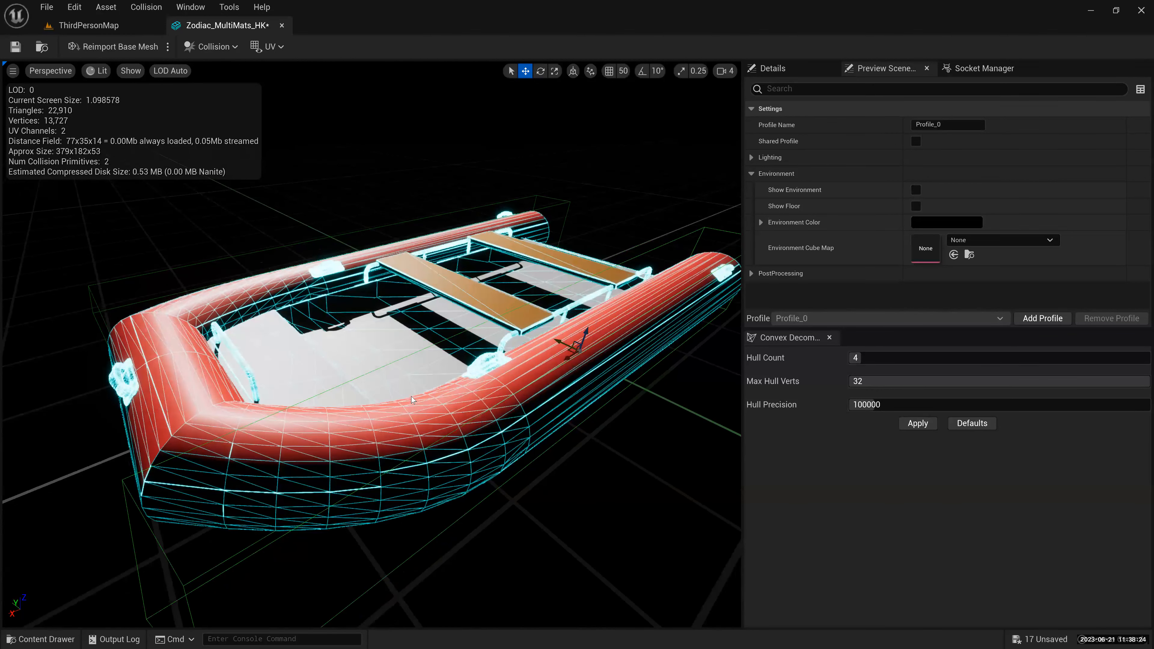
scroll(434, 336, "down", 3)
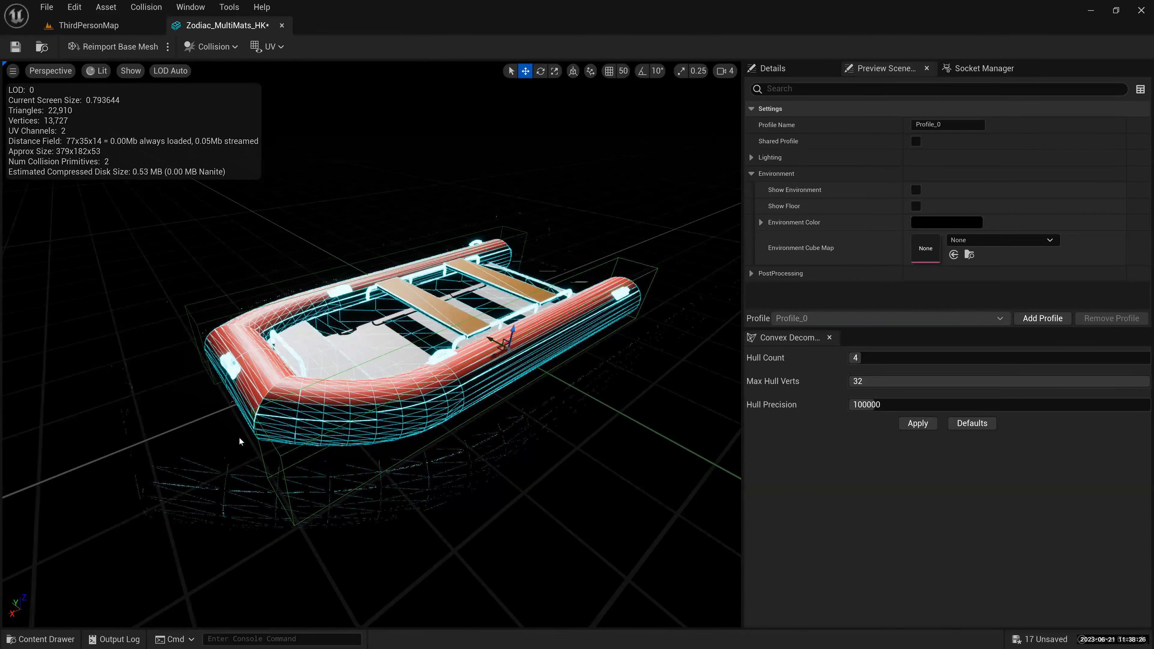
left_click_drag(408, 279, 411, 291)
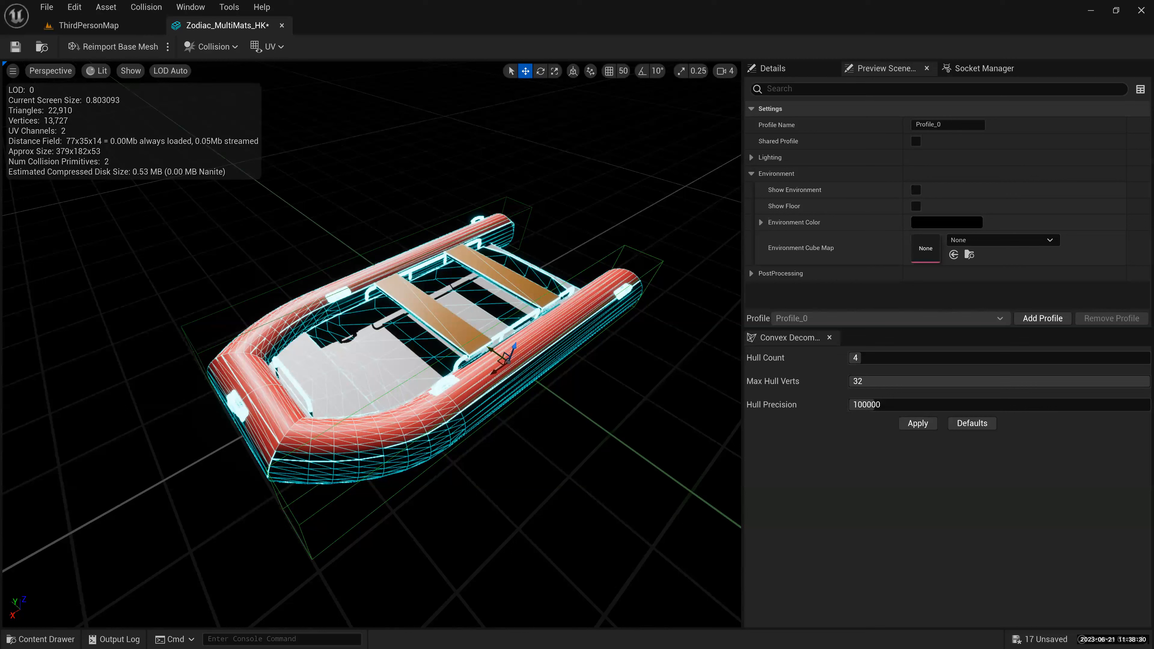
- Turn off the Complex Collision display for the boat mesh
left_click_drag(411, 319, 336, 291)
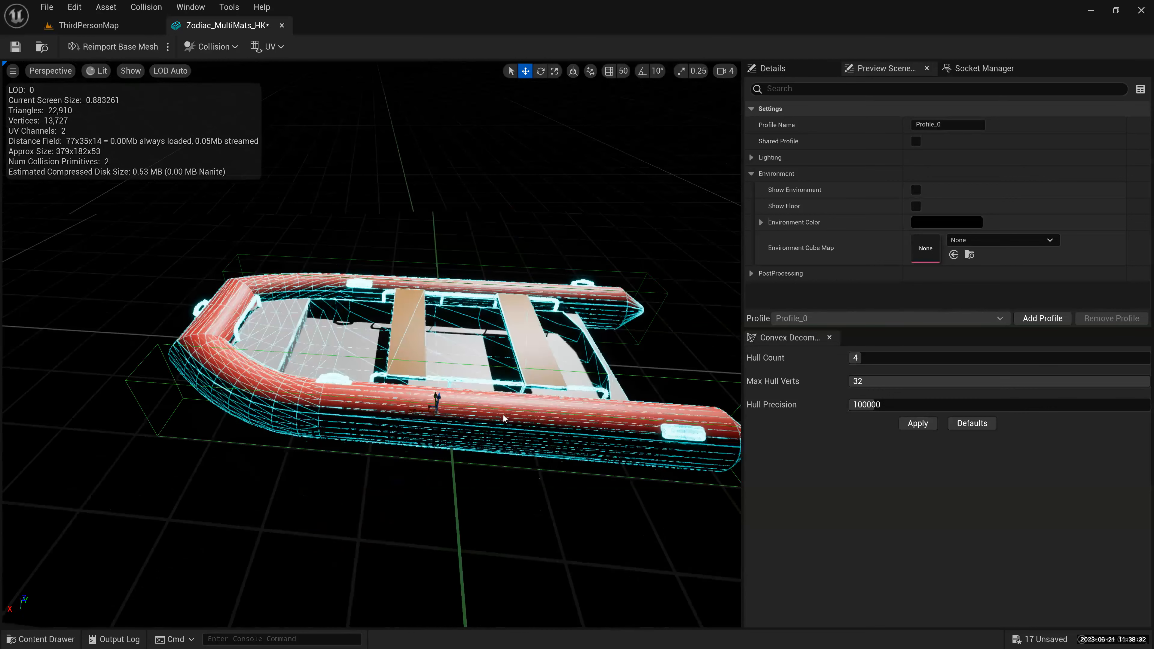
left_click_drag(503, 415, 427, 395, "alt")
left_click_drag(503, 415, 503, 414, "alt")
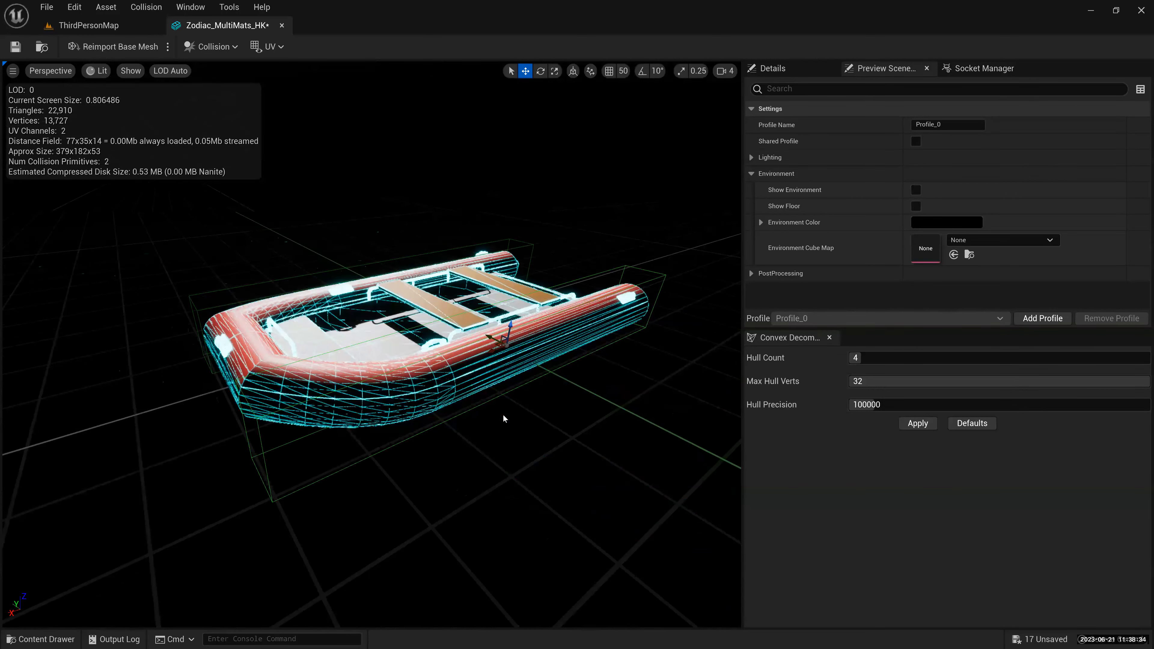
left_click_drag(517, 369, 518, 369, "alt")
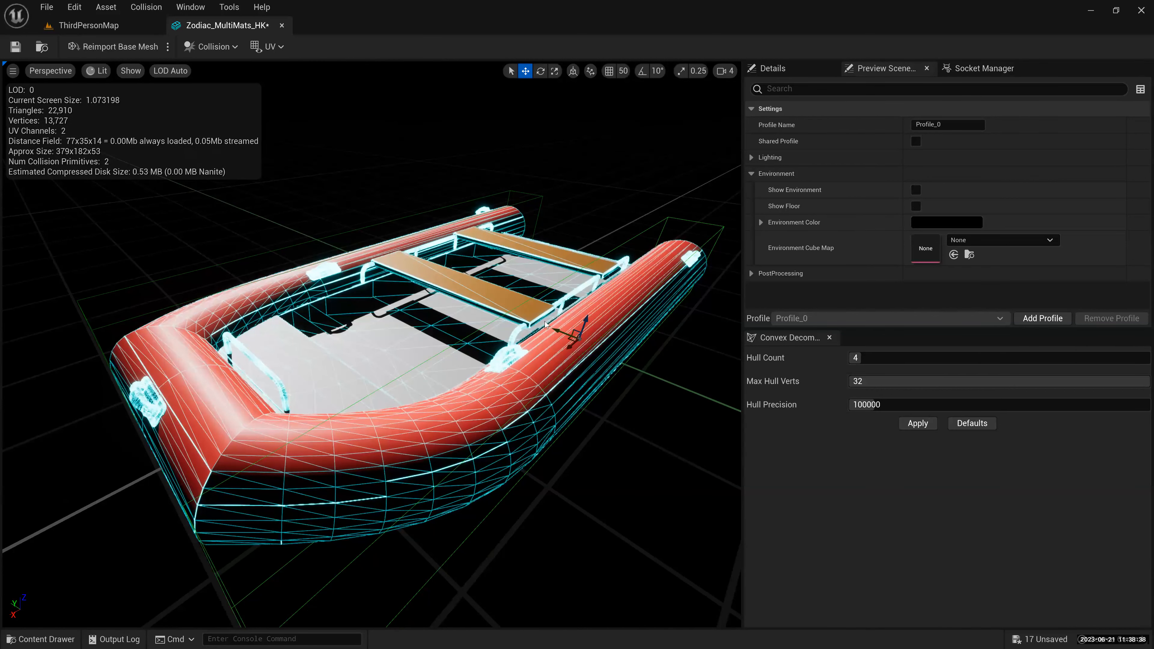
scroll(563, 342, "down", 3)
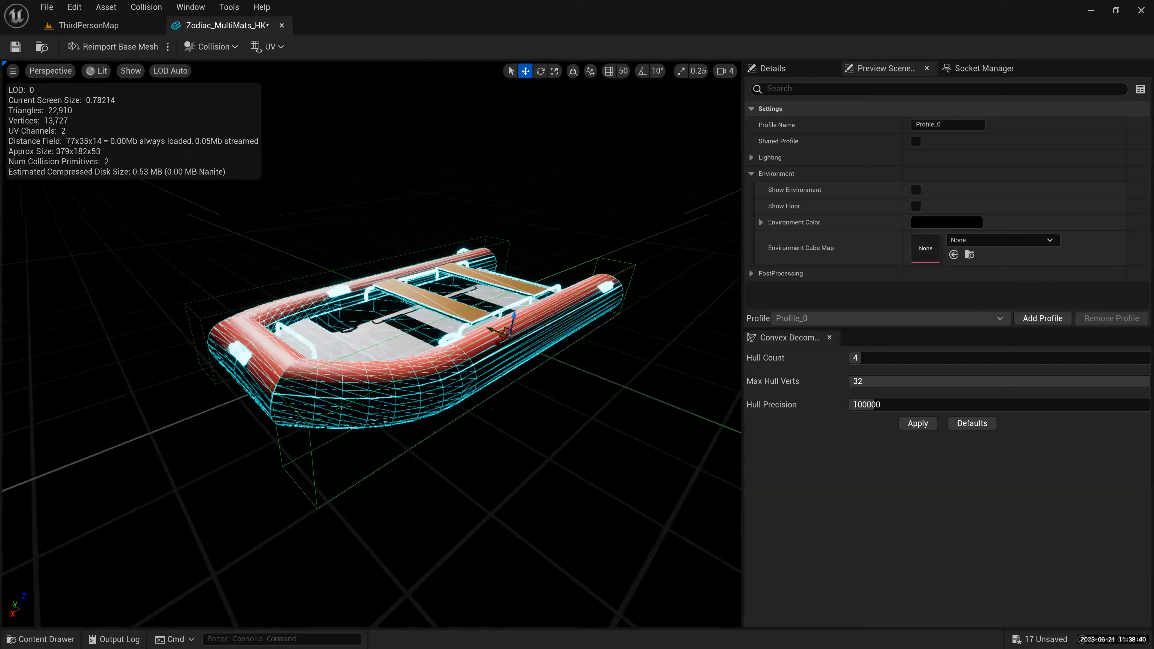
left_click_drag(493, 373, 493, 375, "alt")
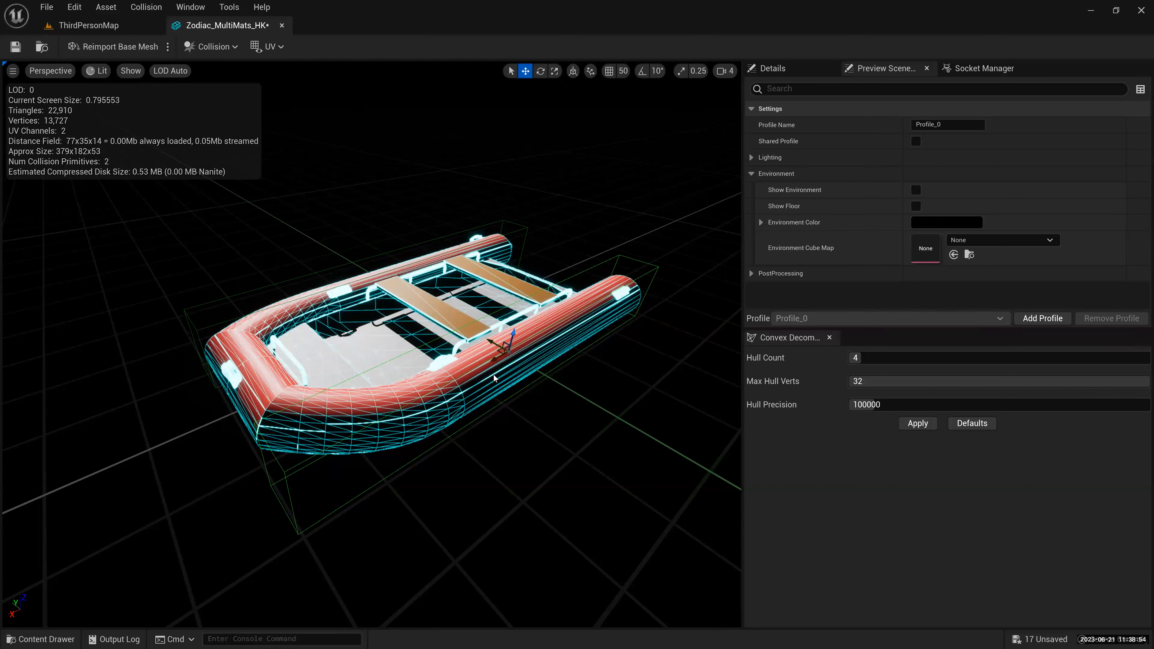
left_click(131, 70)
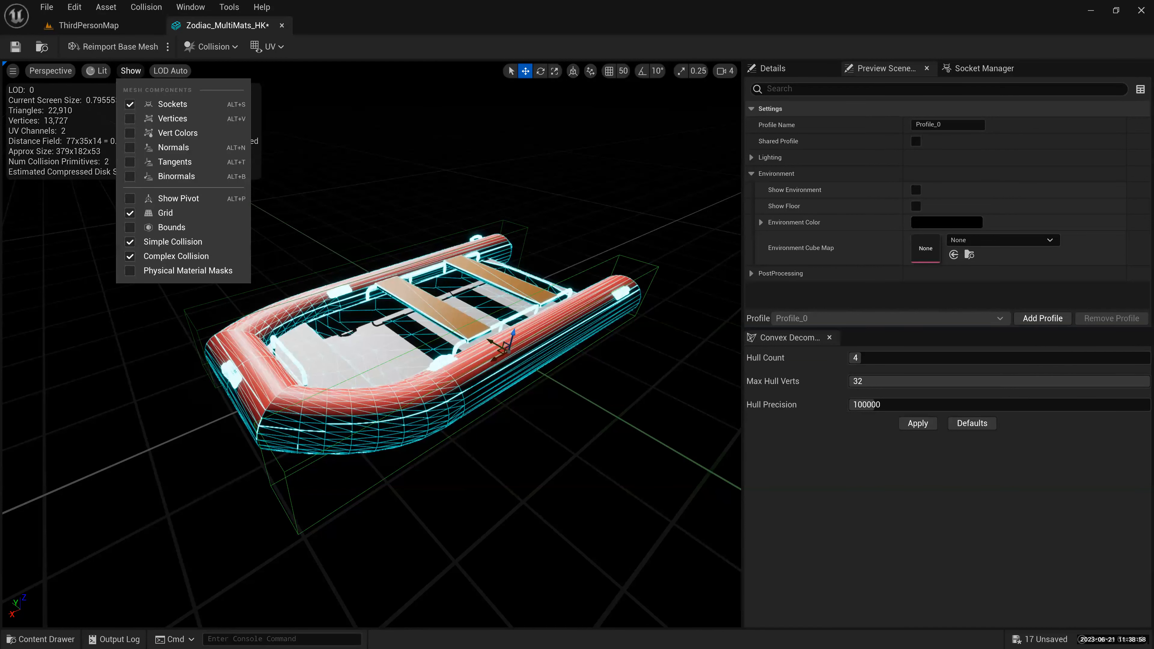
left_click(172, 256)
- Delete both box collision primitives along the boat's side tubes
left_click_drag(392, 397, 480, 382, "alt")
left_click_drag(392, 397, 357, 382, "alt")
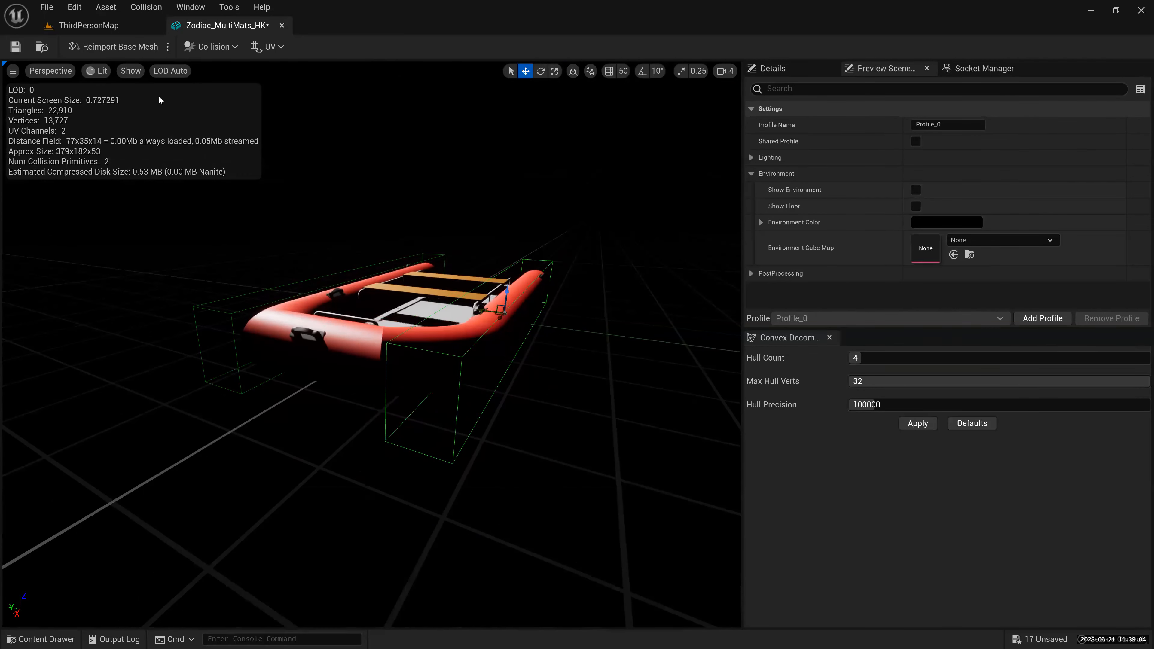
left_click(320, 273)
key("Delete")
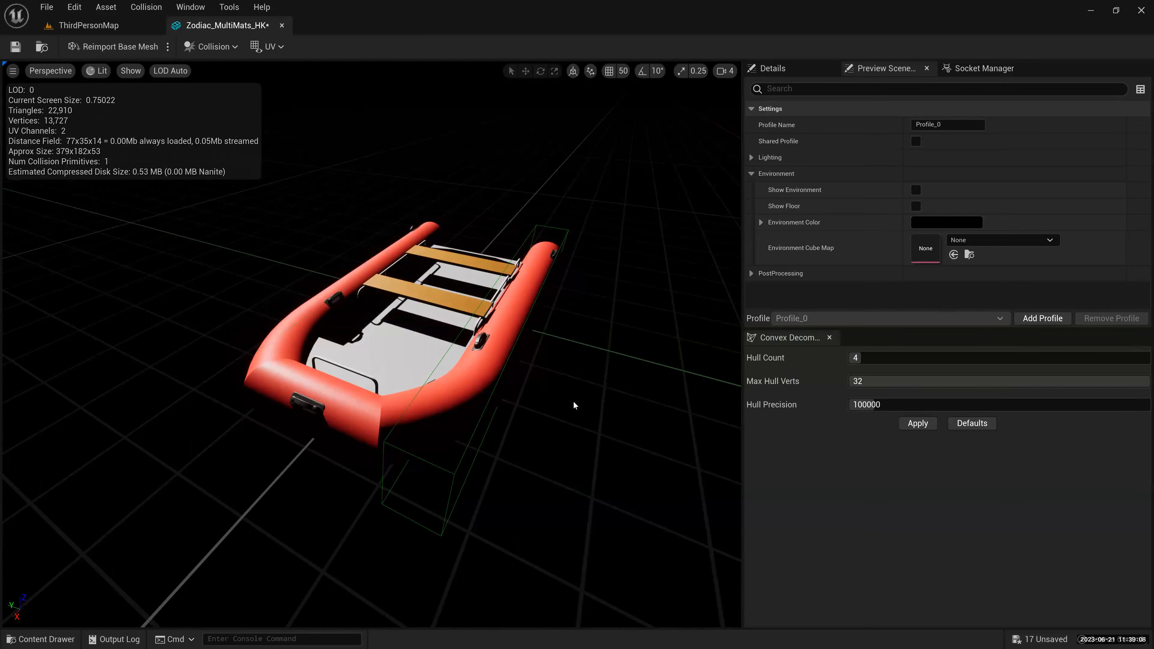
left_click(455, 503)
key("Delete")
- Bring up the collision editing commands for the boat mesh
left_click(128, 72)
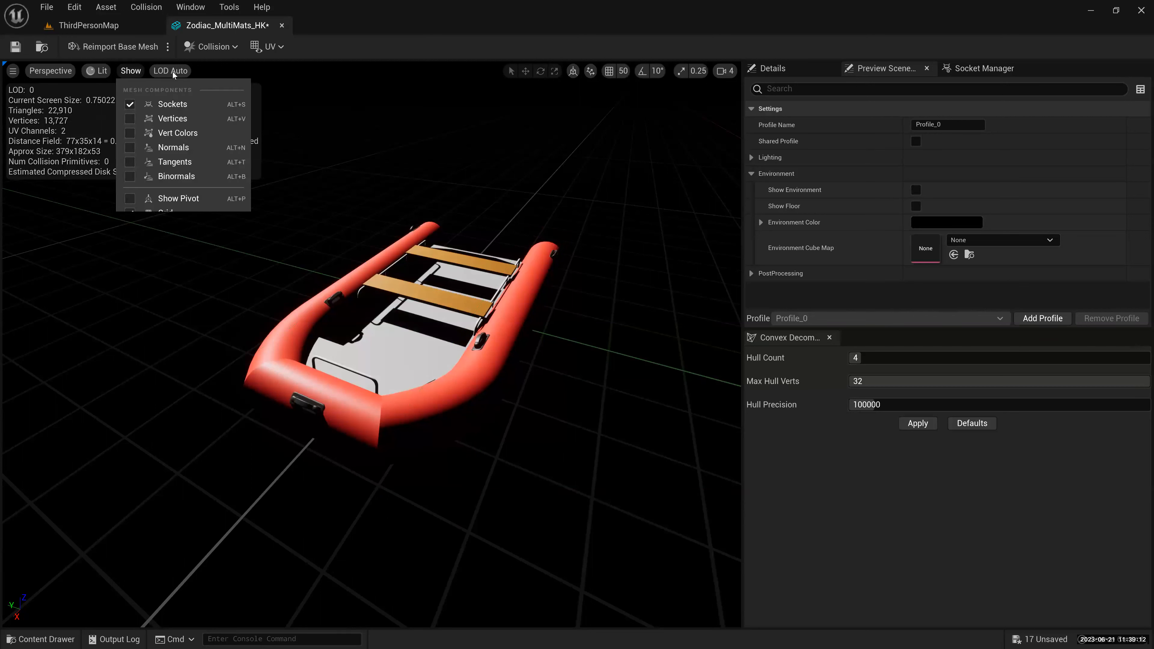
left_click(215, 46)
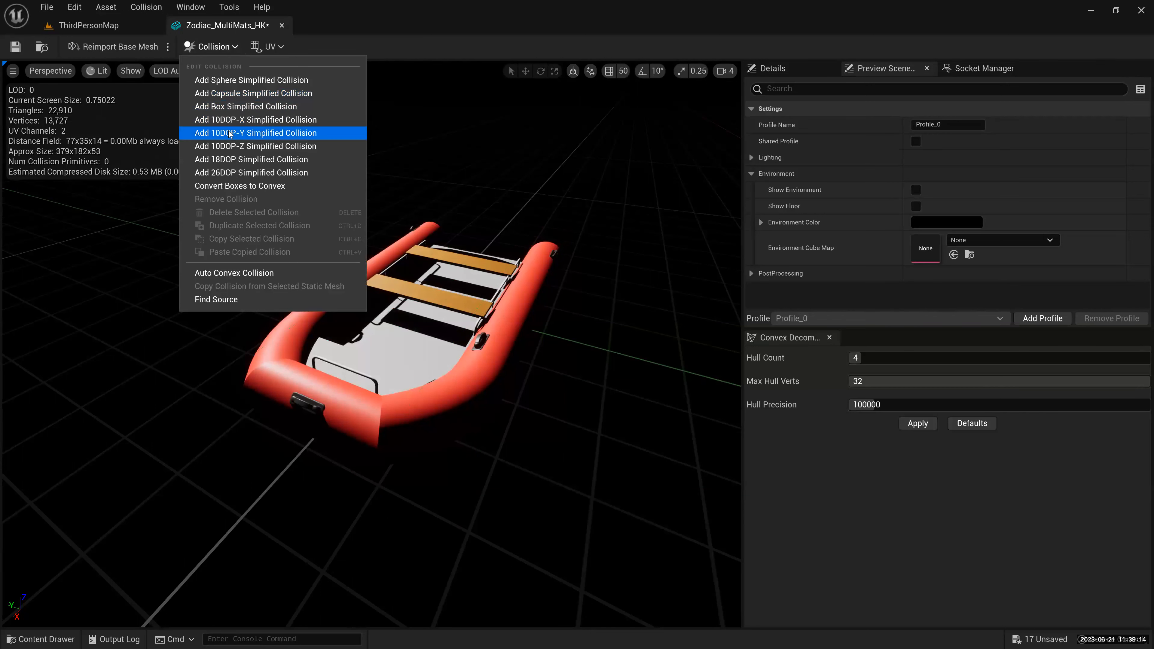
- Add a 26DOP simplified collision to the Zodiac_MultiMats_HK mesh and save the asset
left_click(219, 172)
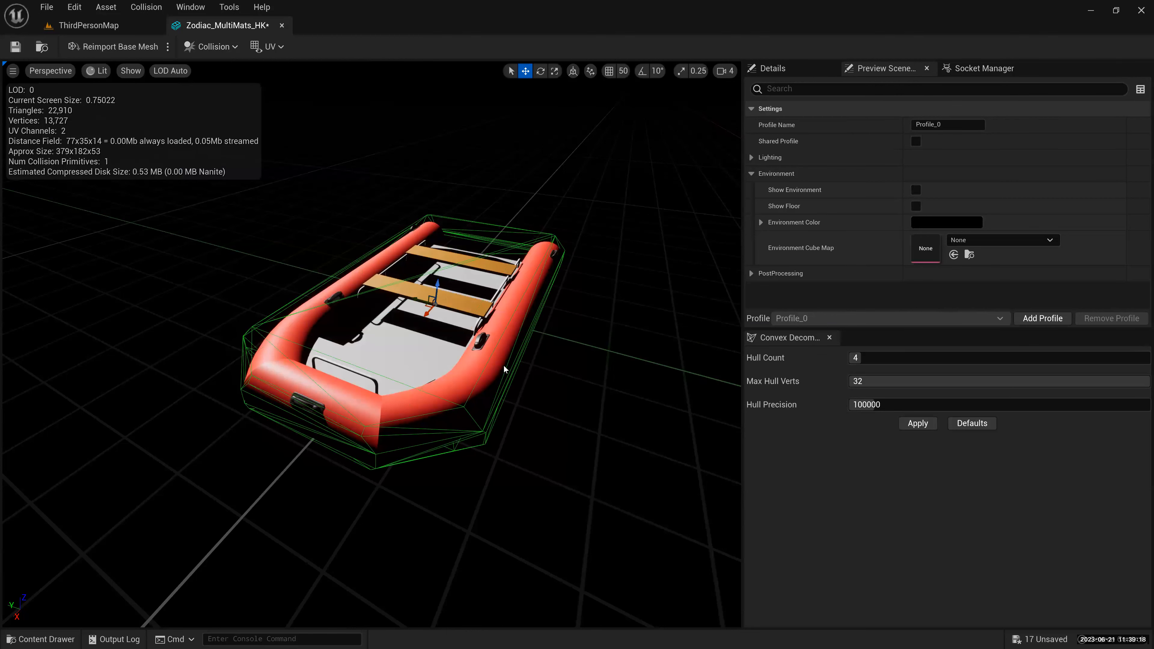
left_click_drag(436, 363, 341, 348, "alt")
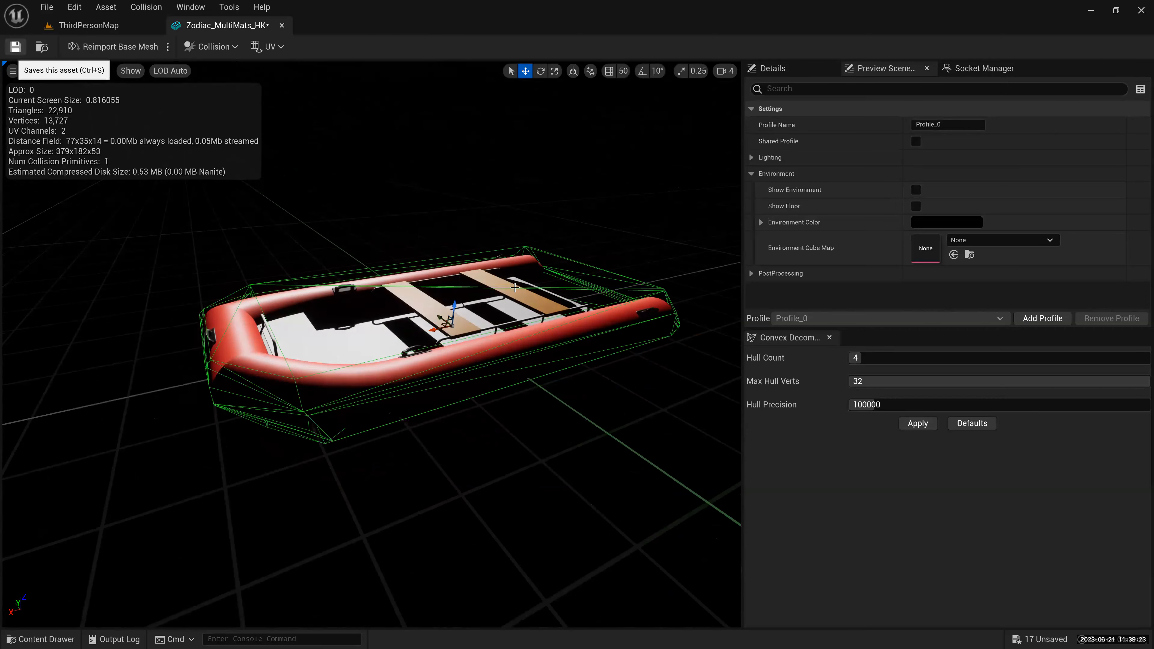
left_click(15, 47)
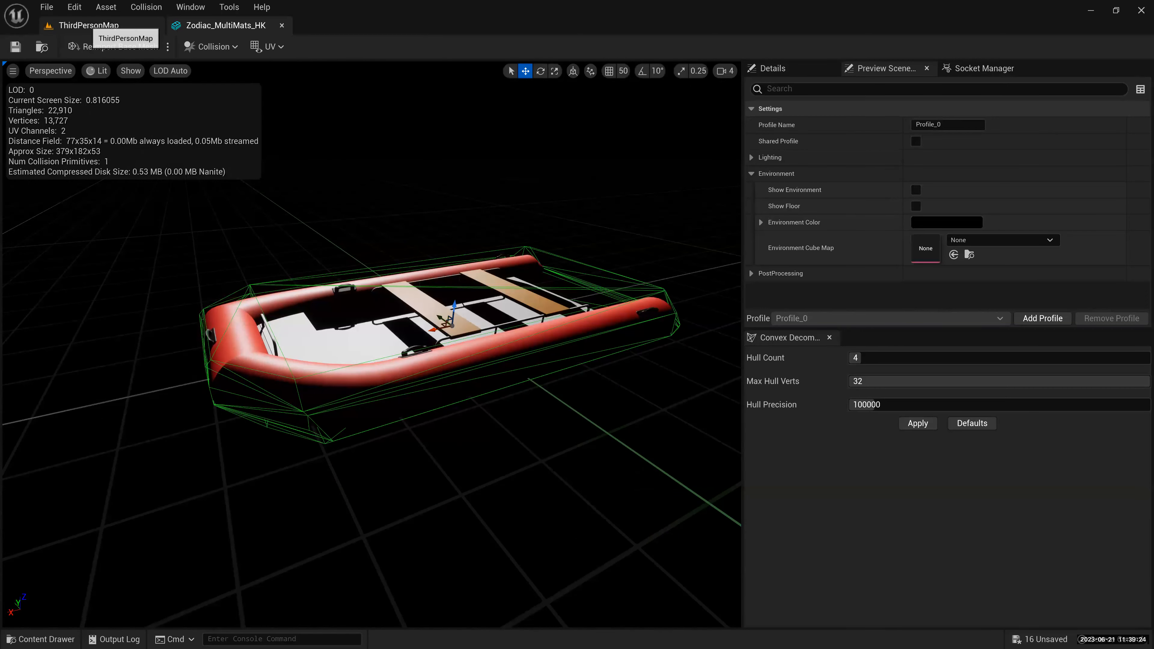
- Play ThirdPersonMap, run the character against the boat to test its collision, and end the play session
left_click(89, 25)
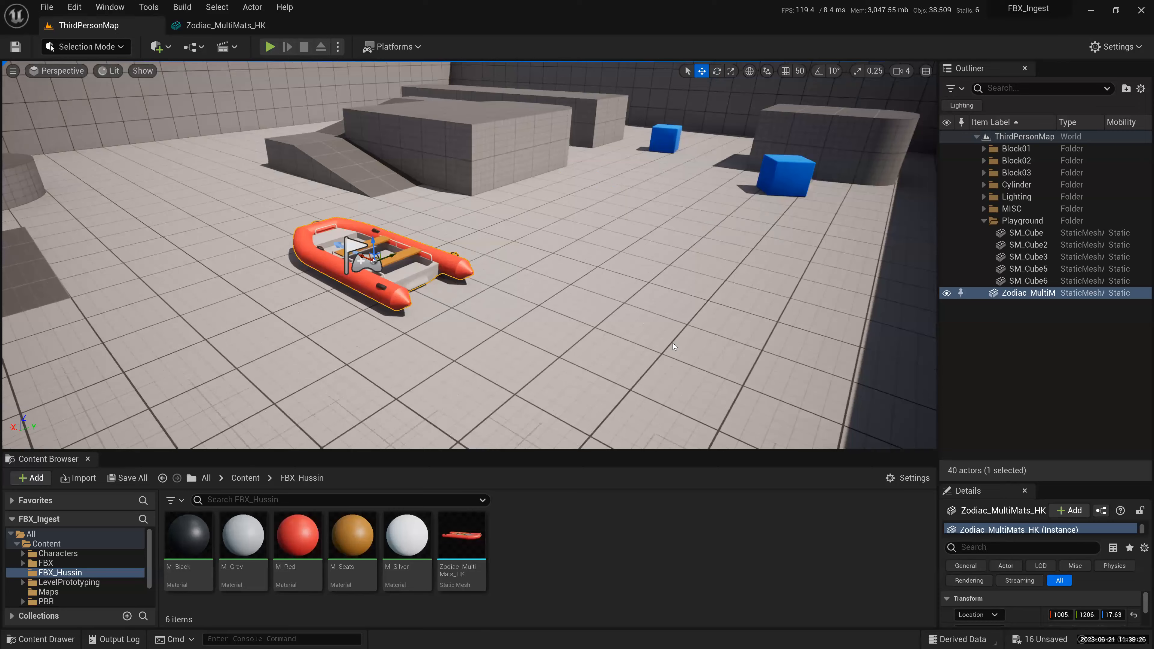
left_click_drag(688, 376, 741, 373, "alt")
key("alt+p")
left_click(688, 376)
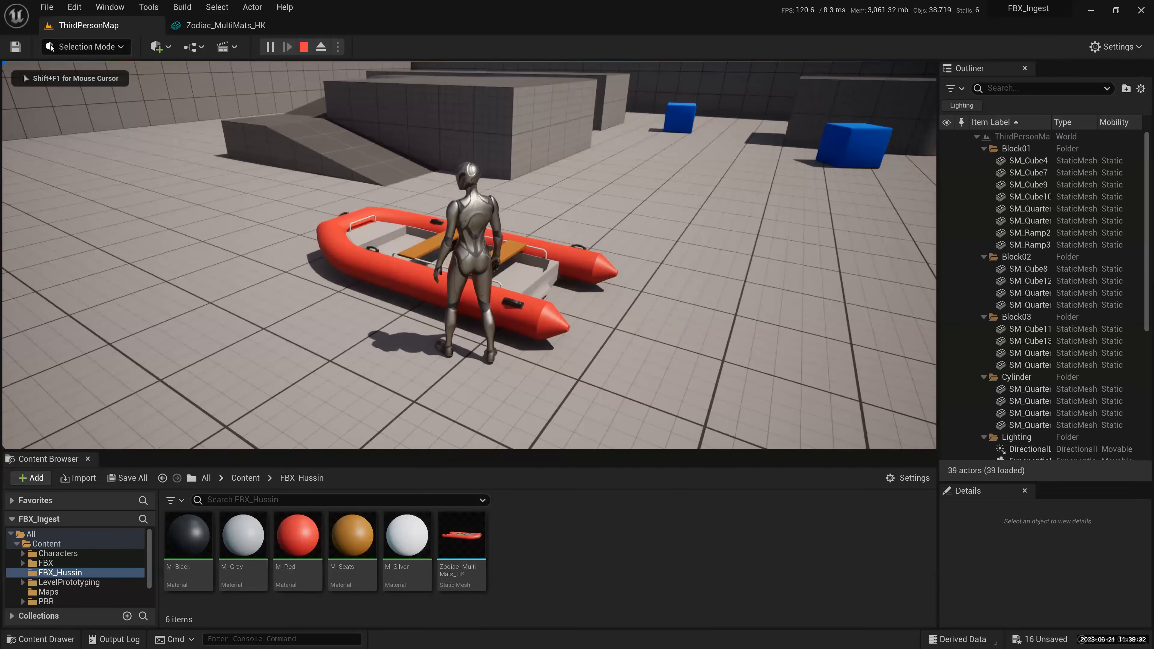
key("s")
key("a")
key("w")
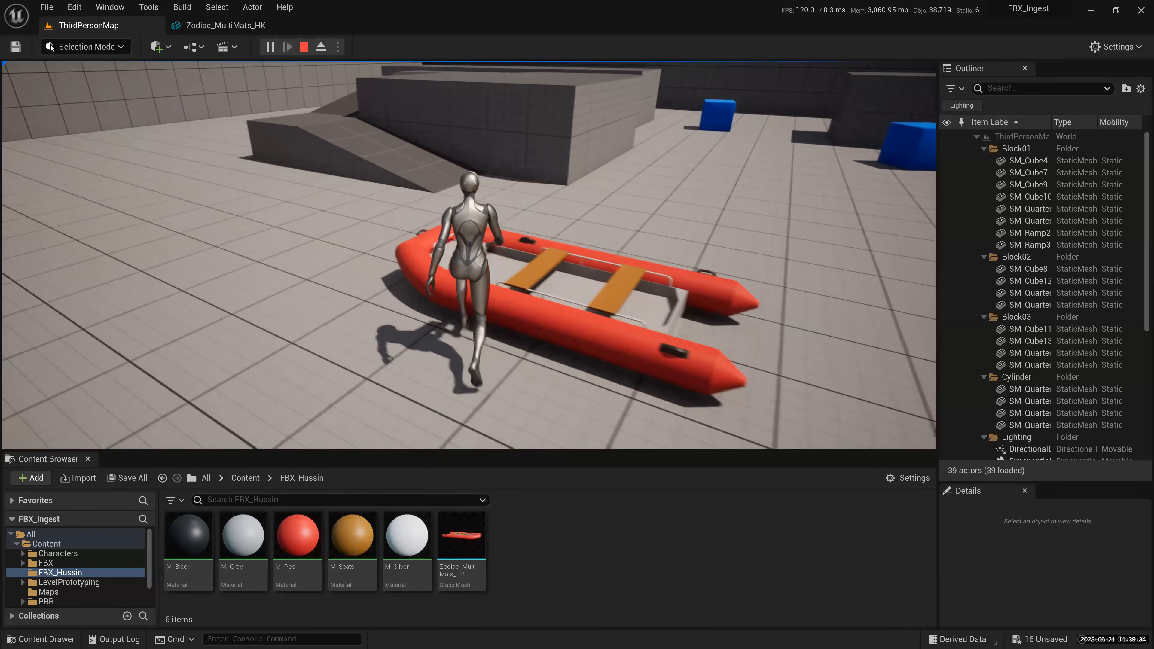
key("s")
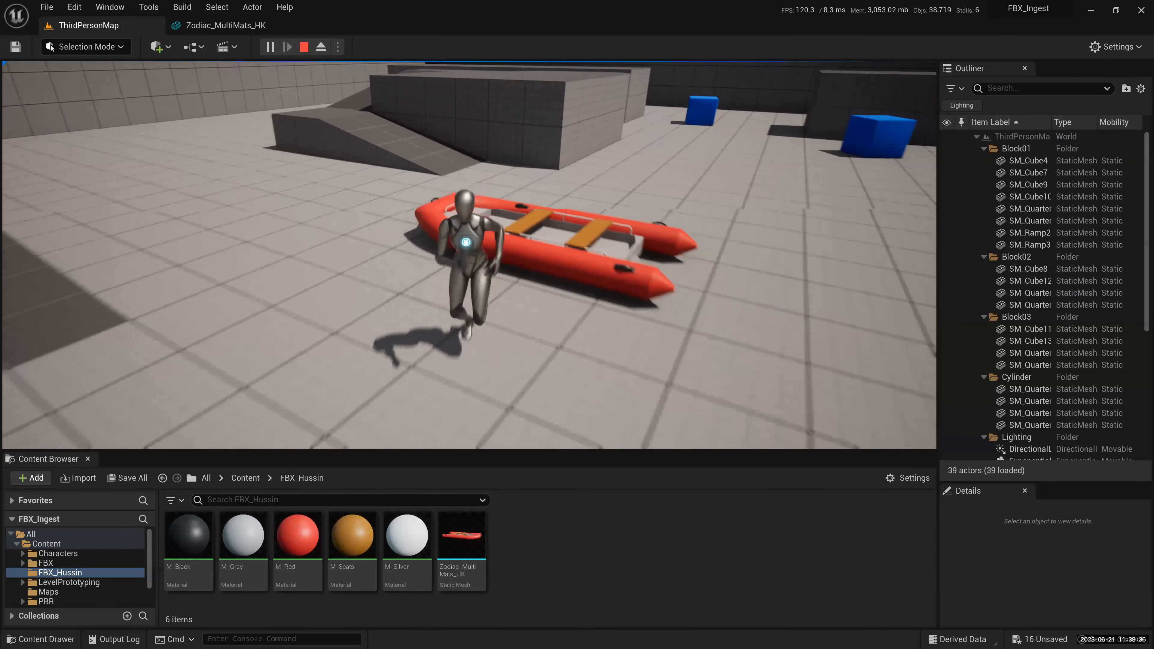
key("s")
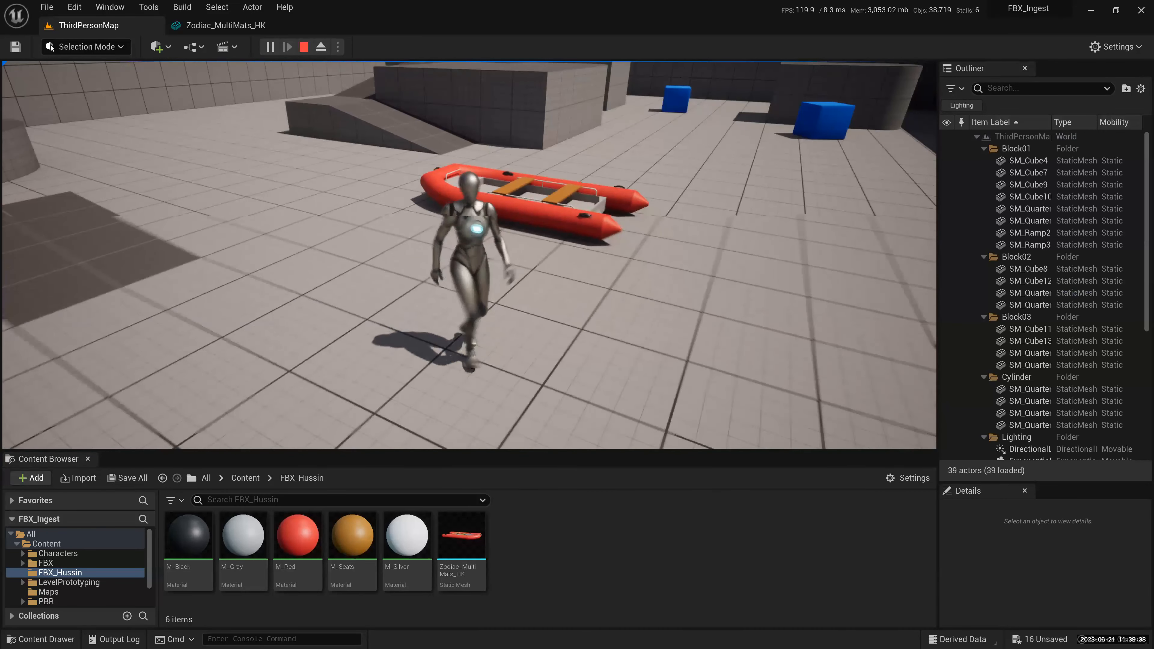
key("w")
key("s")
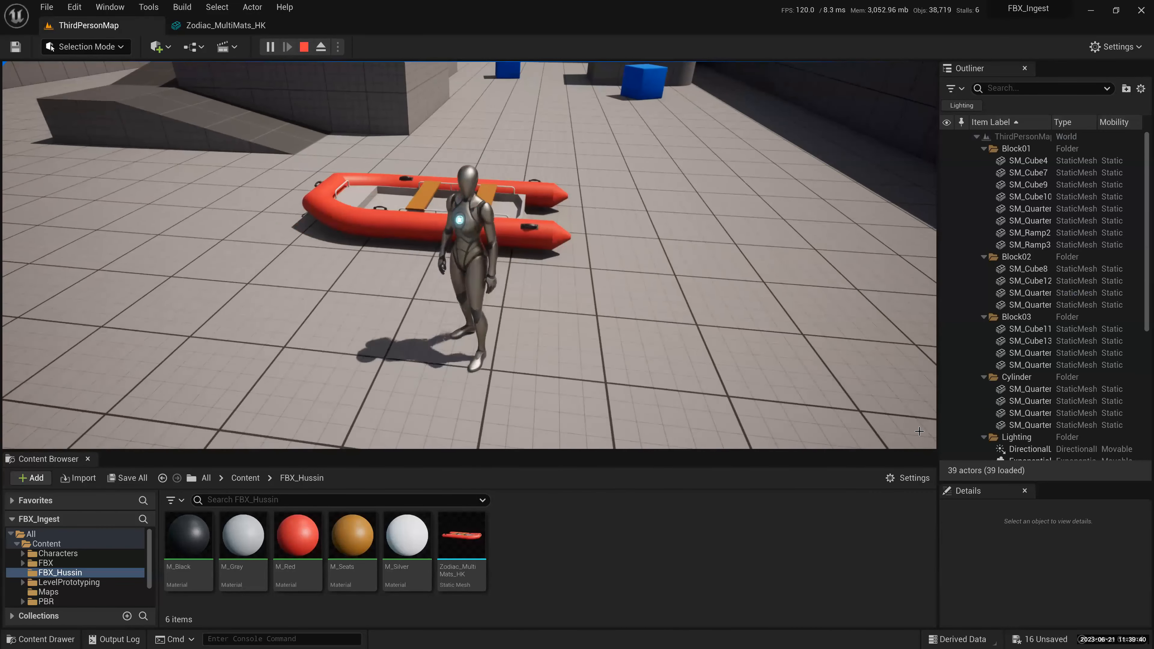
key("w")
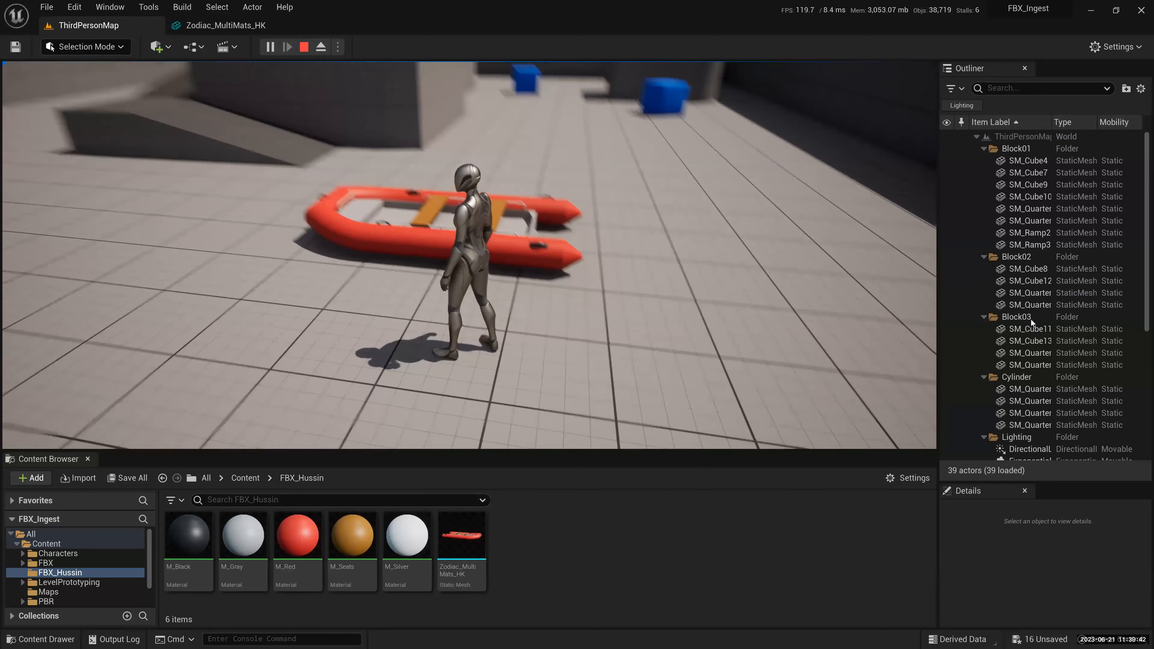
key("Escape")
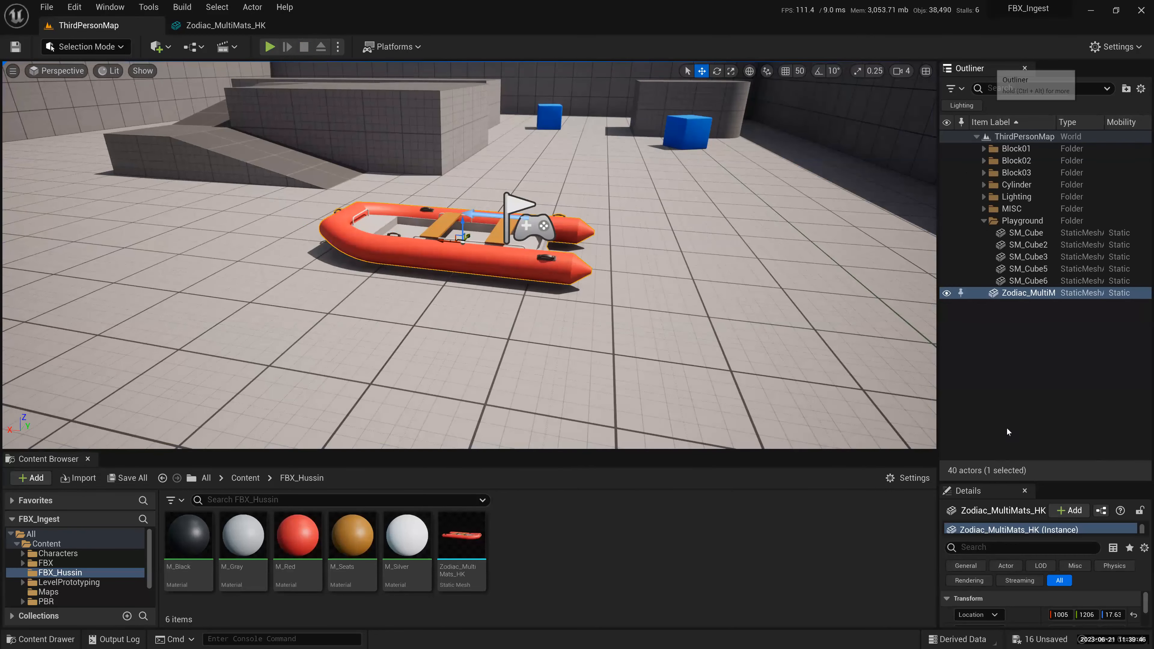
- Collapse the Playground folder in the Outliner and enlarge the Details area to review the boat's properties
left_click(984, 221)
left_click_drag(947, 287, 1045, 293)
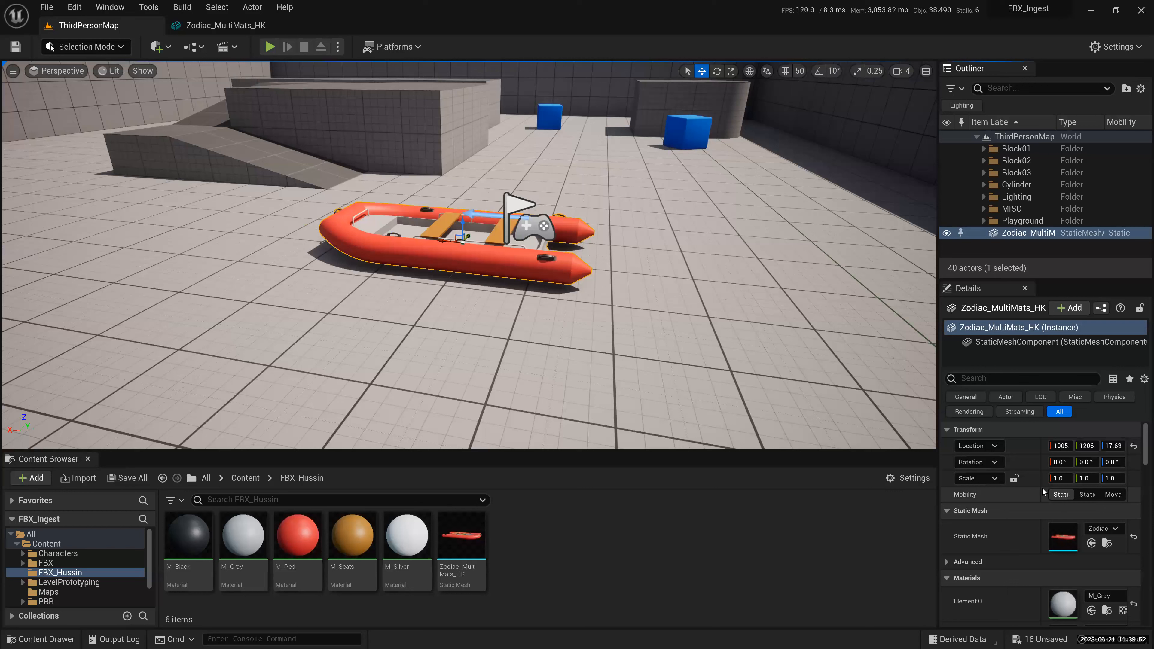
scroll(1042, 489, "down", 3)
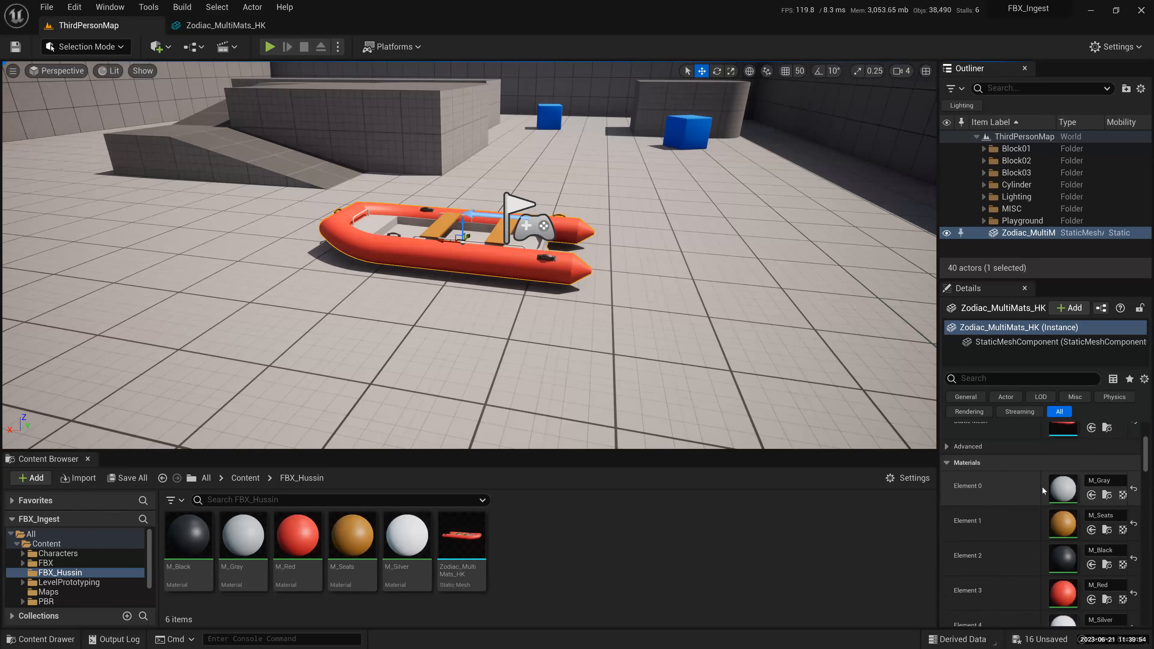
scroll(1052, 481, "down", 10)
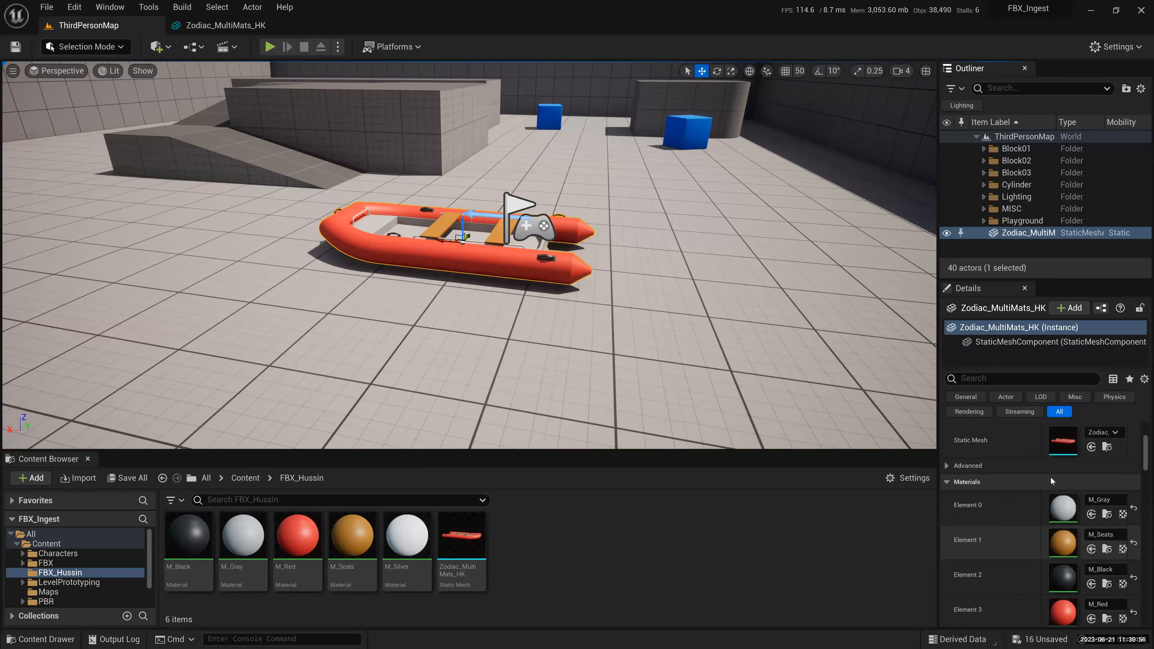
scroll(1053, 481, "down", 5)
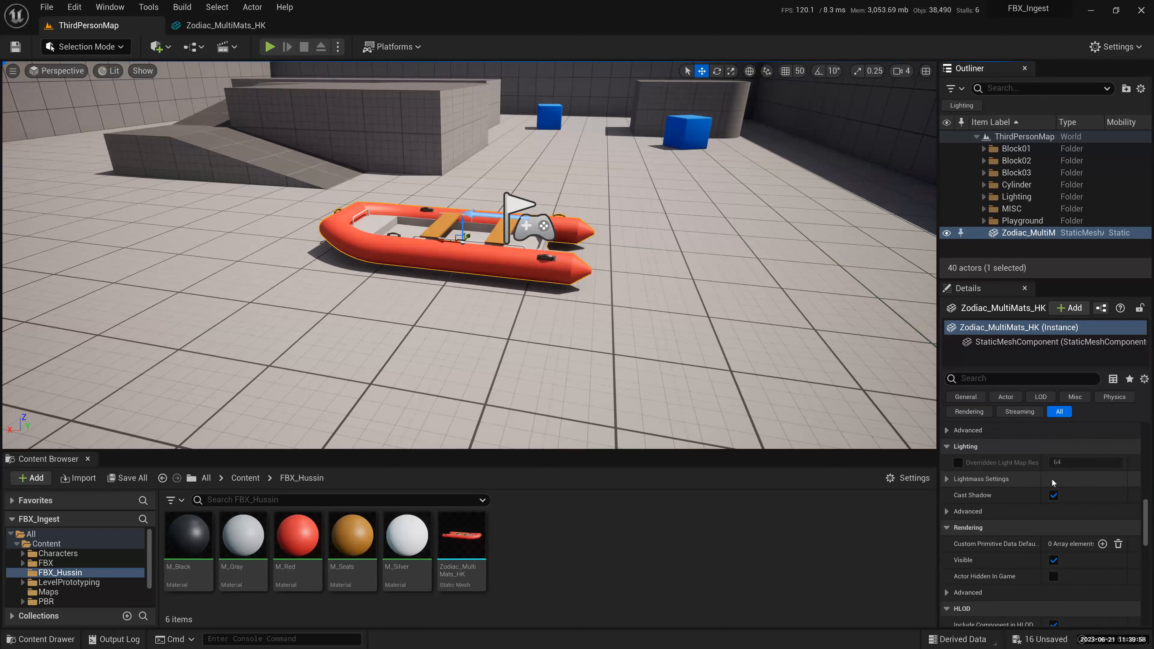
scroll(1052, 480, "up", 10)
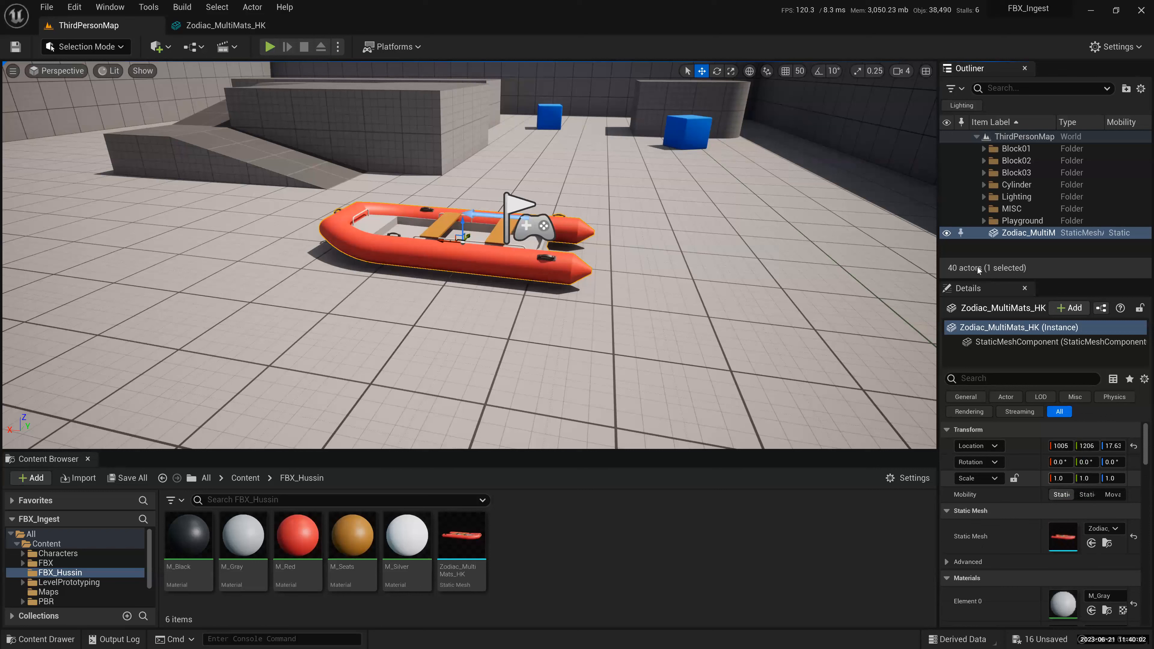
left_click_drag(984, 278, 986, 269)
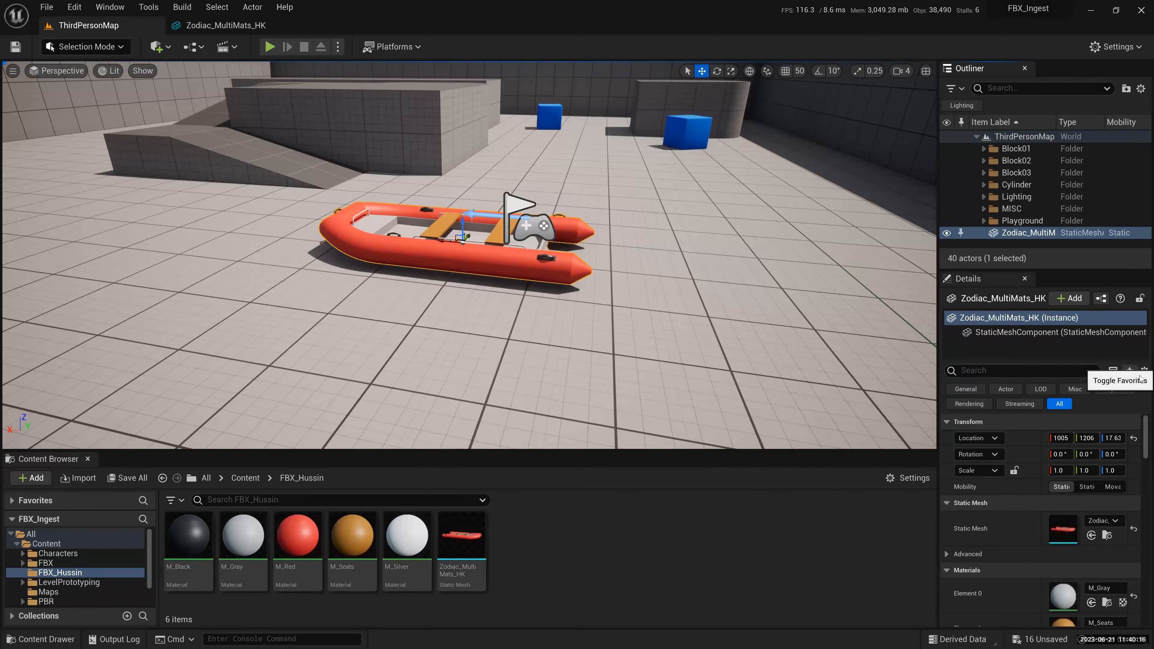
- Collapse all property categories in the boat's details, using the screen magnifier to show the option
key("super+plus")
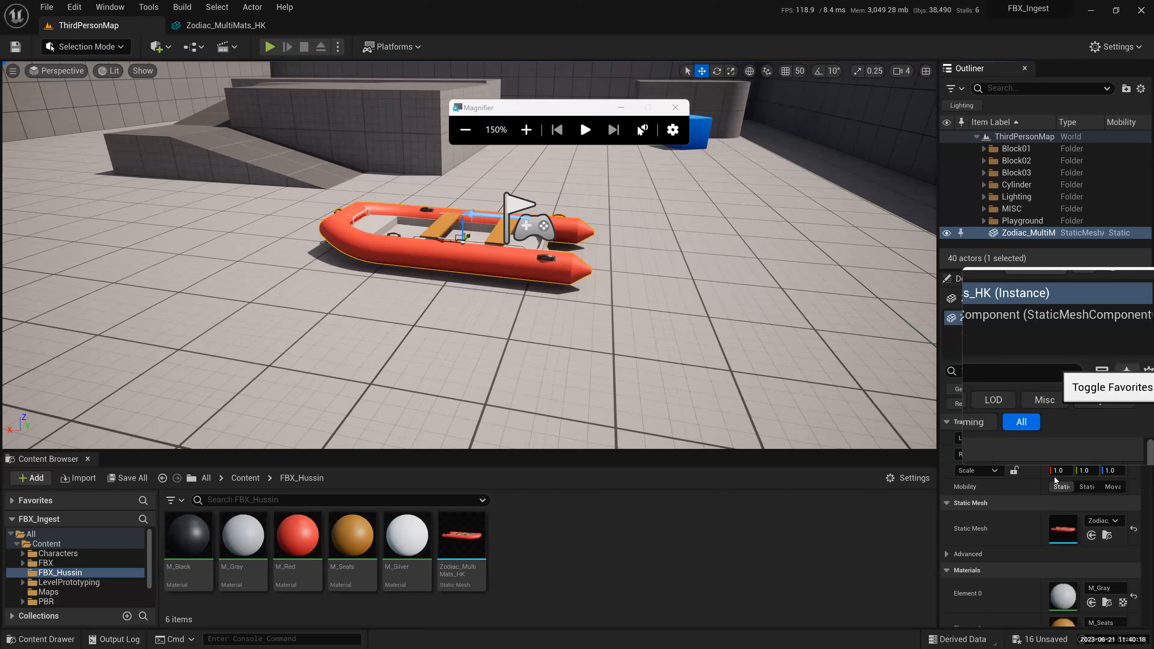
left_click(1144, 371)
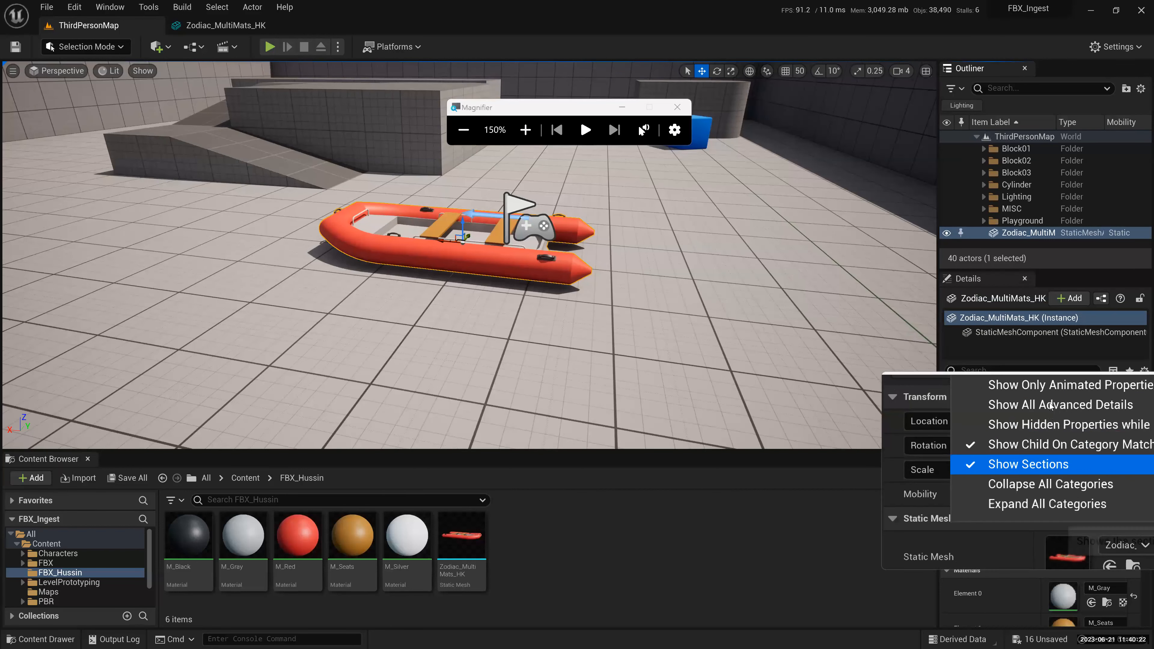
left_click(1066, 481)
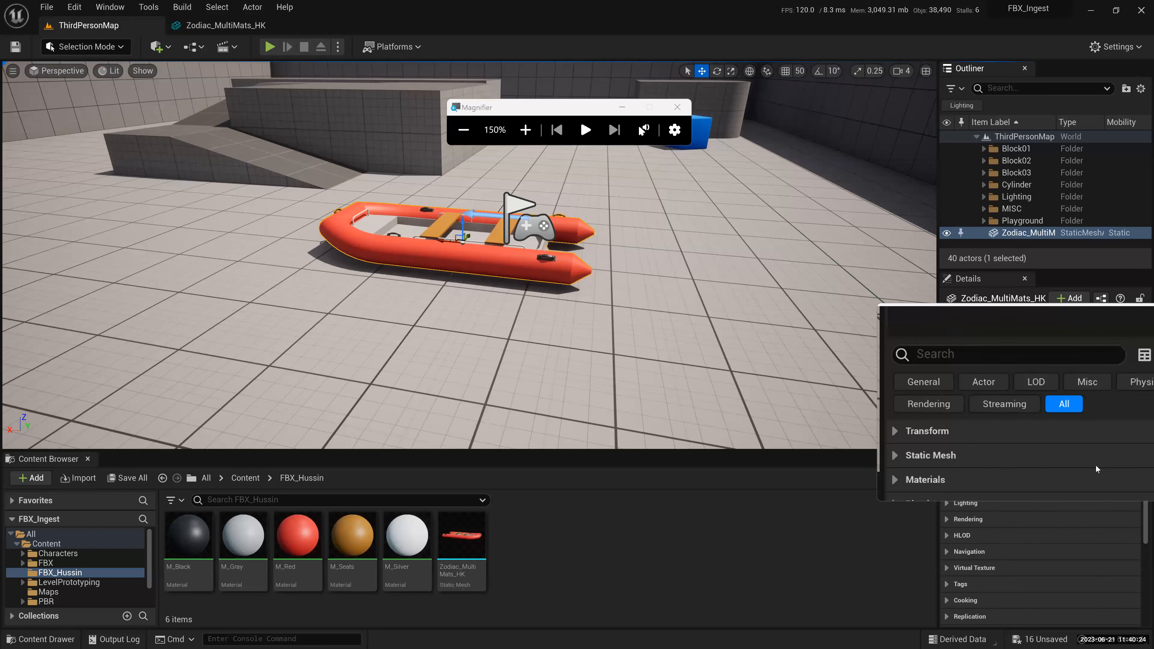
key("super+Escape")
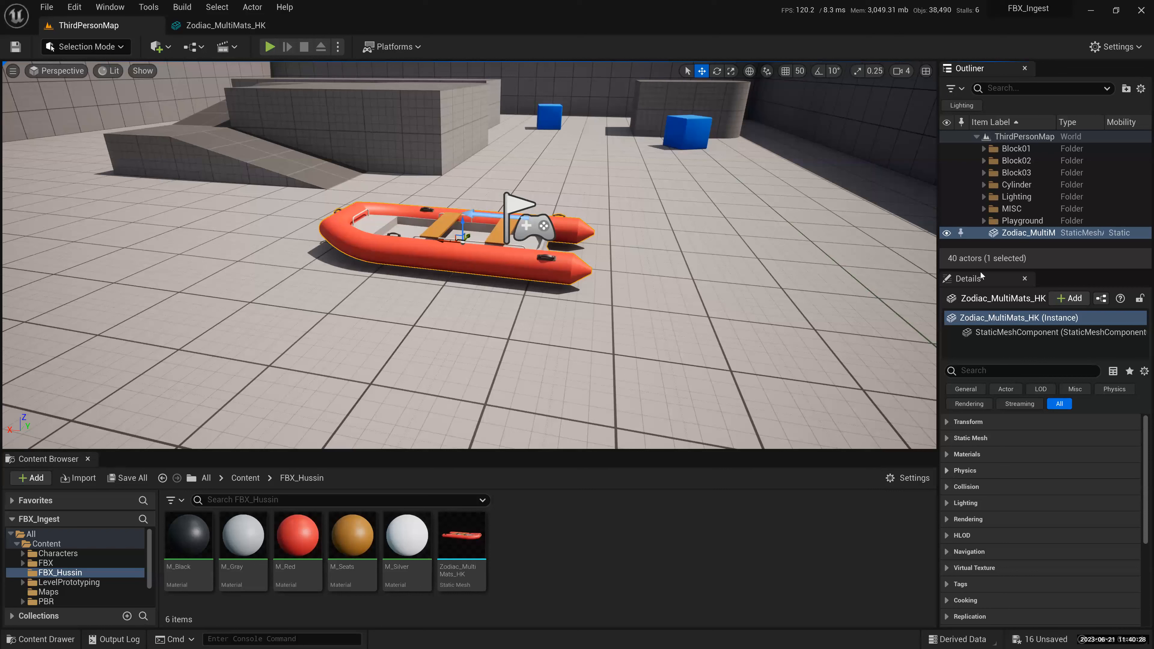
- Give the Details area more height and enable Simulate Physics in the boat's Physics properties
left_click_drag(990, 270, 995, 201)
left_click(1052, 412)
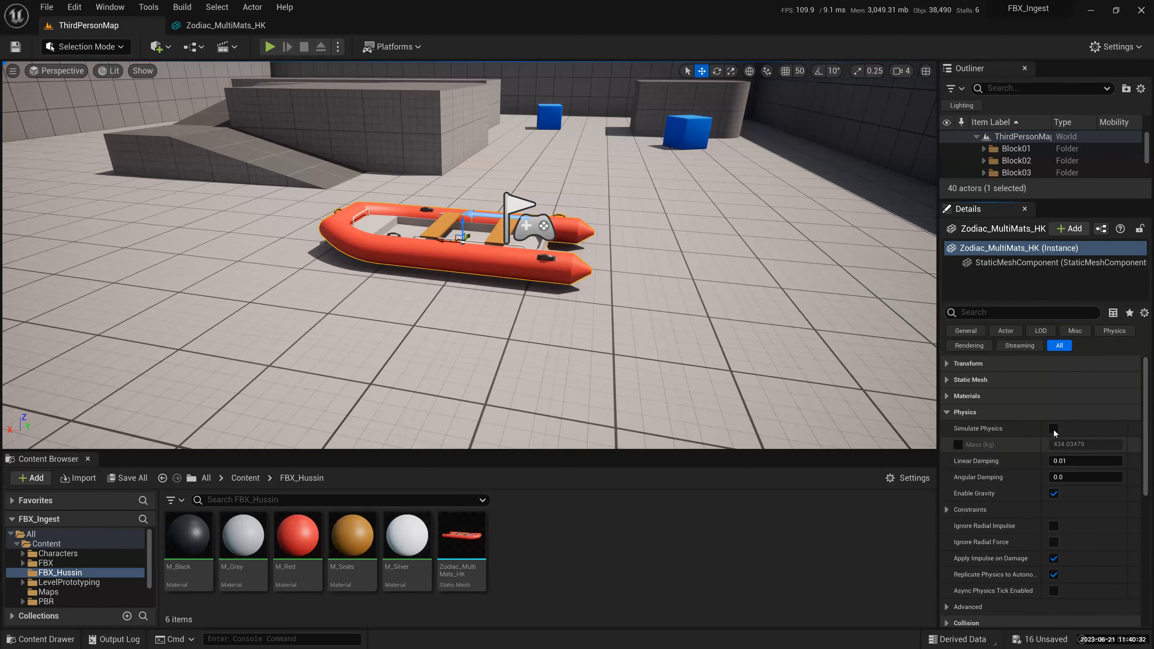
left_click(1054, 428)
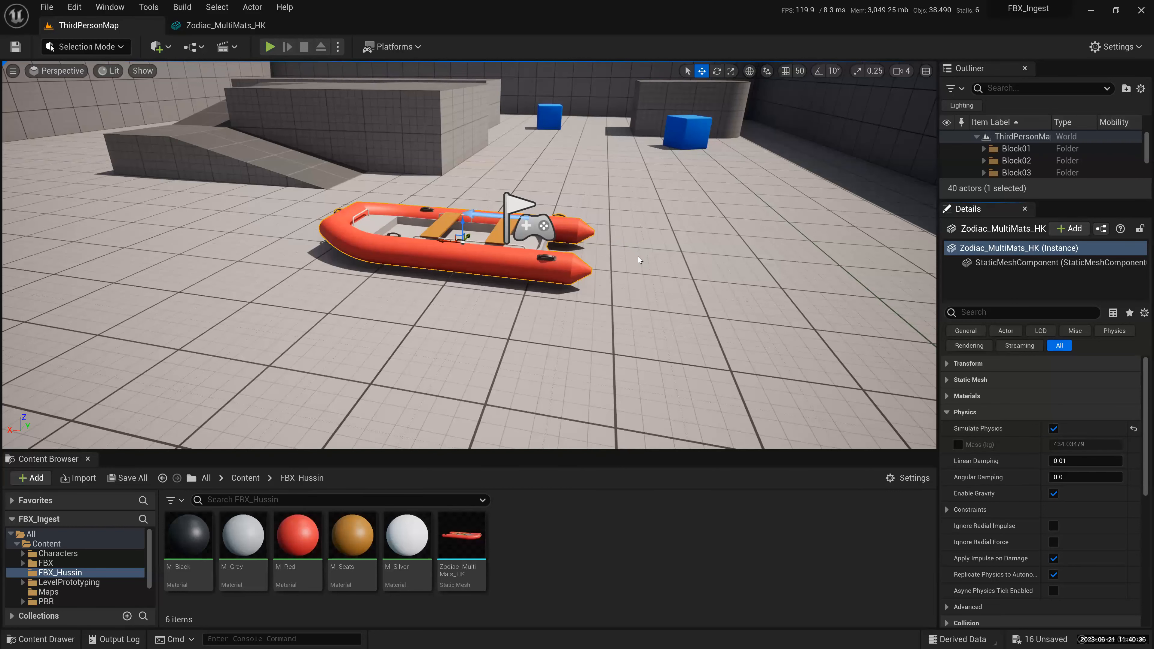
- Play ThirdPersonMap and run the character repeatedly into the Zodiac boat to test its simulated physics
key("alt+p")
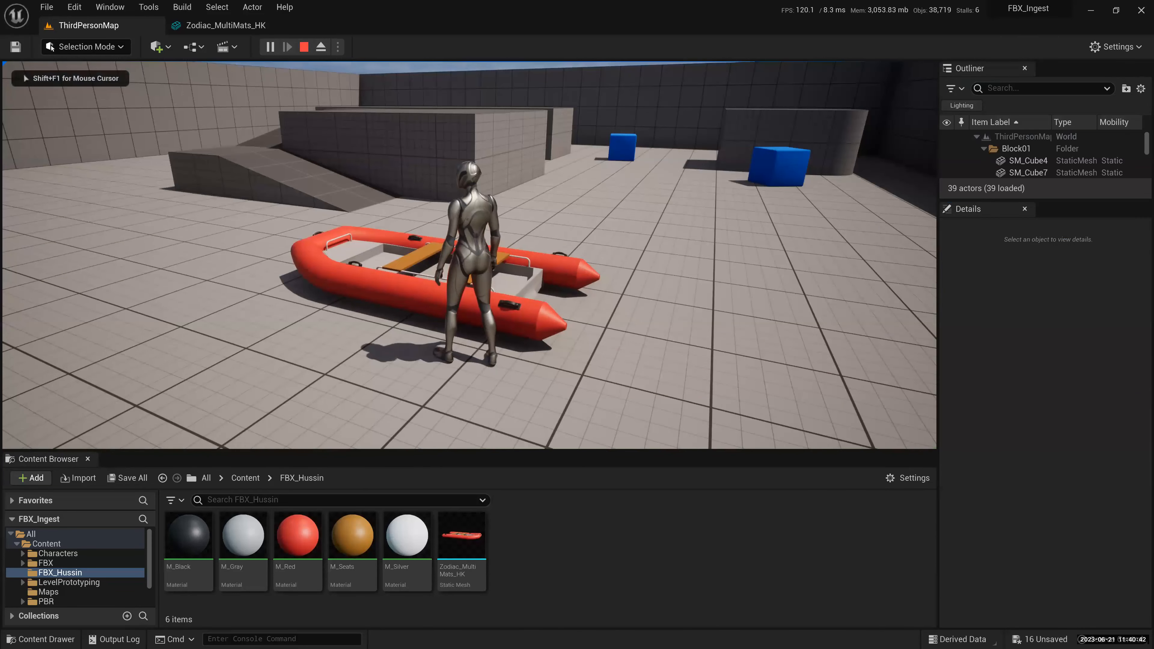
key("a")
key("s")
key("a")
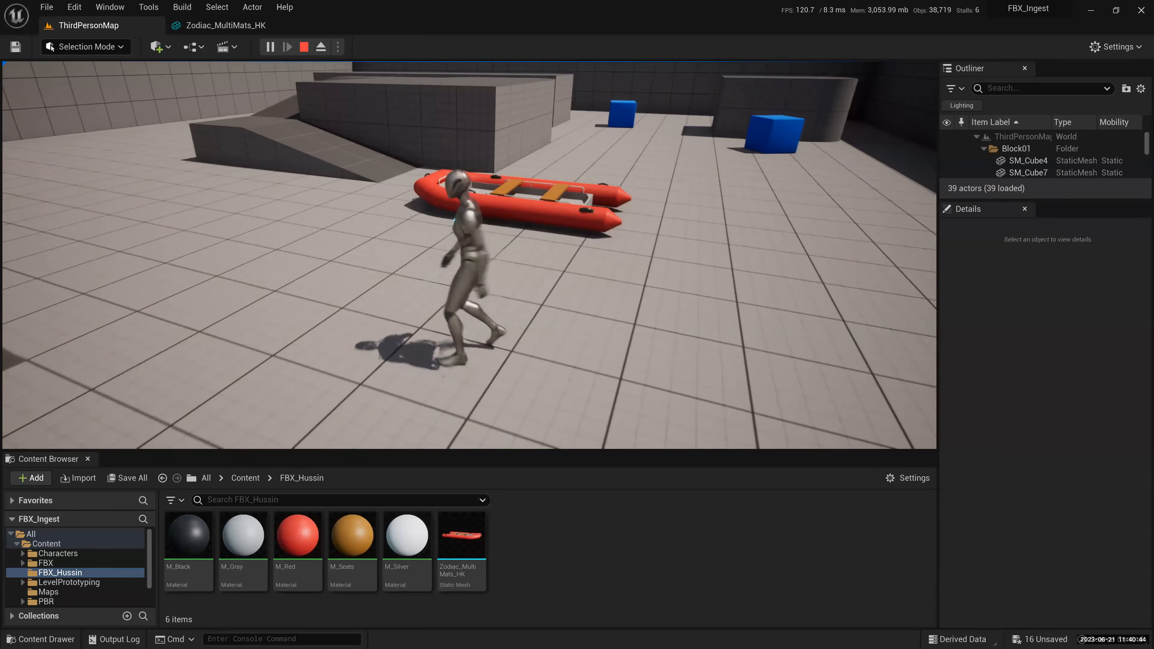
key("w")
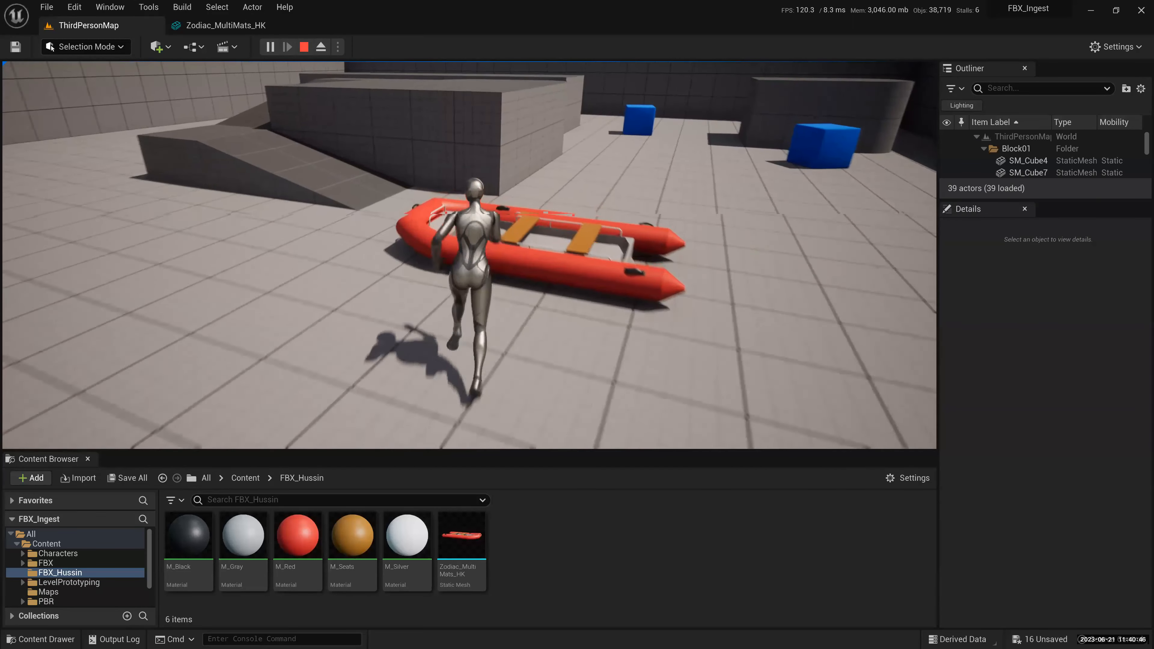
key("s")
key("w")
key("w")
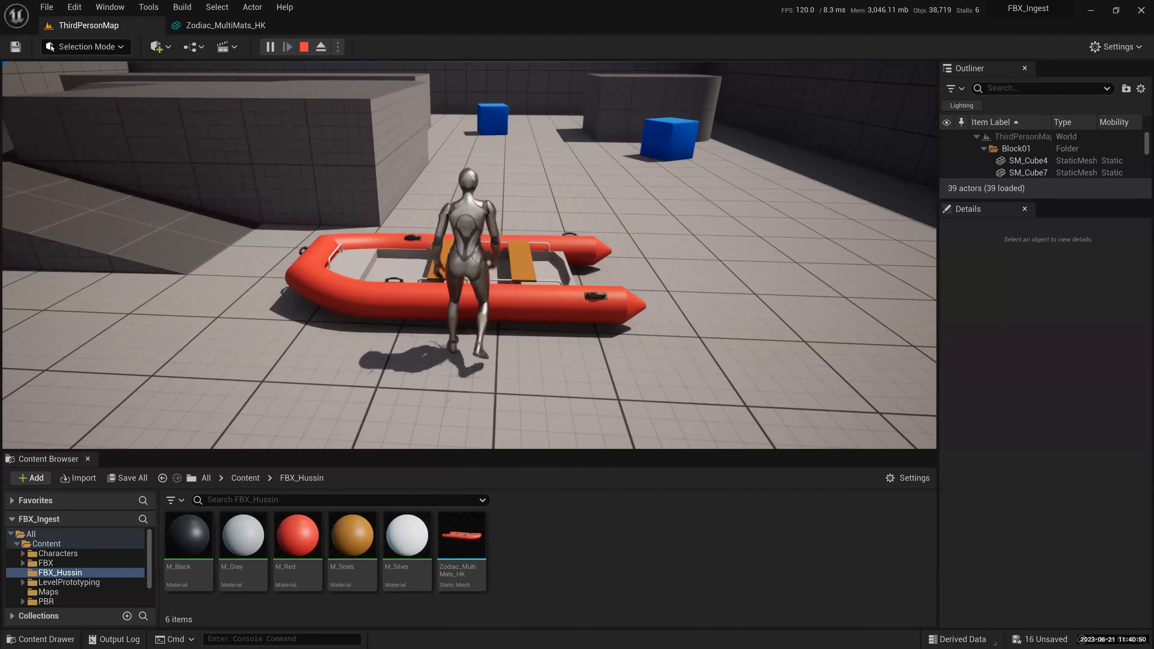
key("s")
key("w")
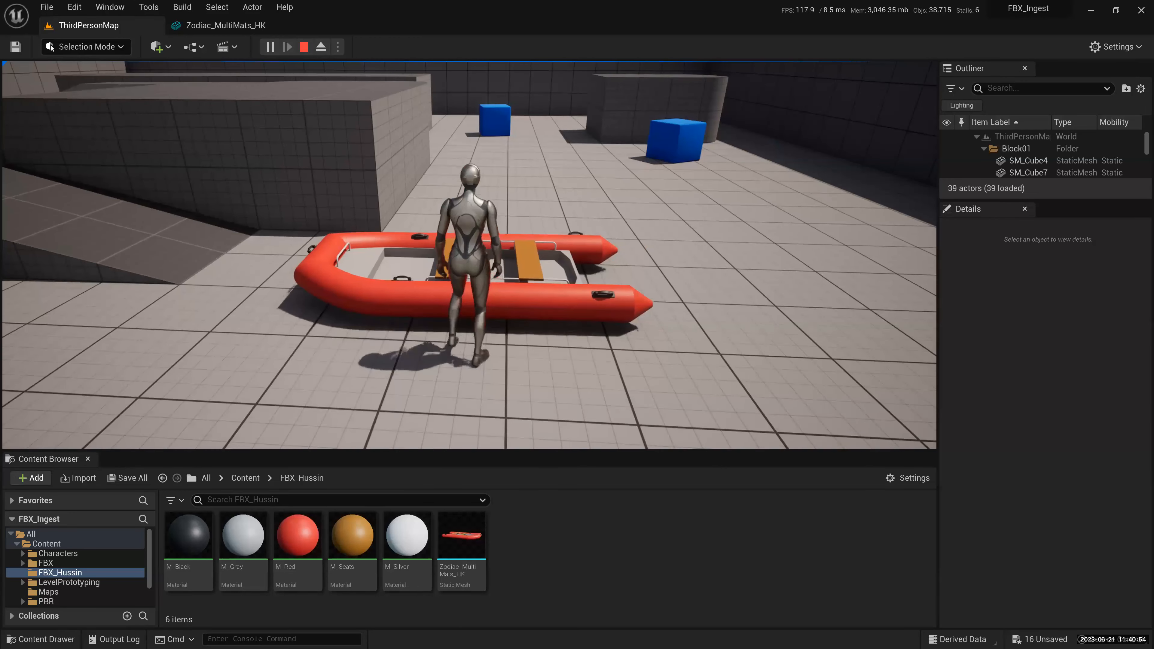
key("s")
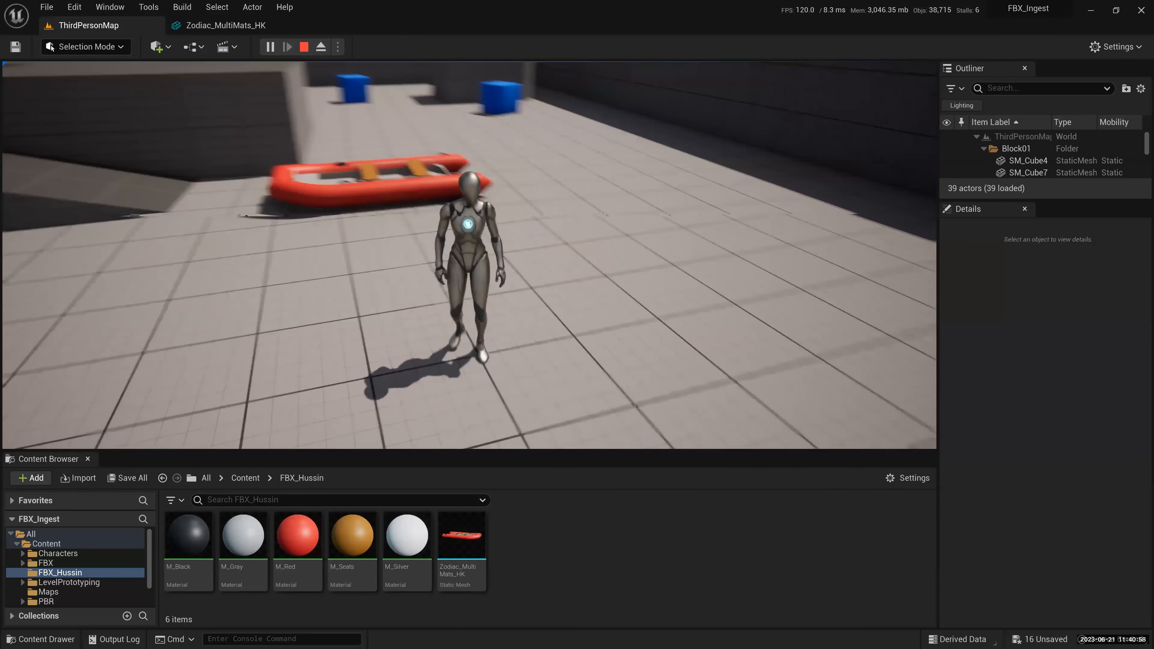
key("w")
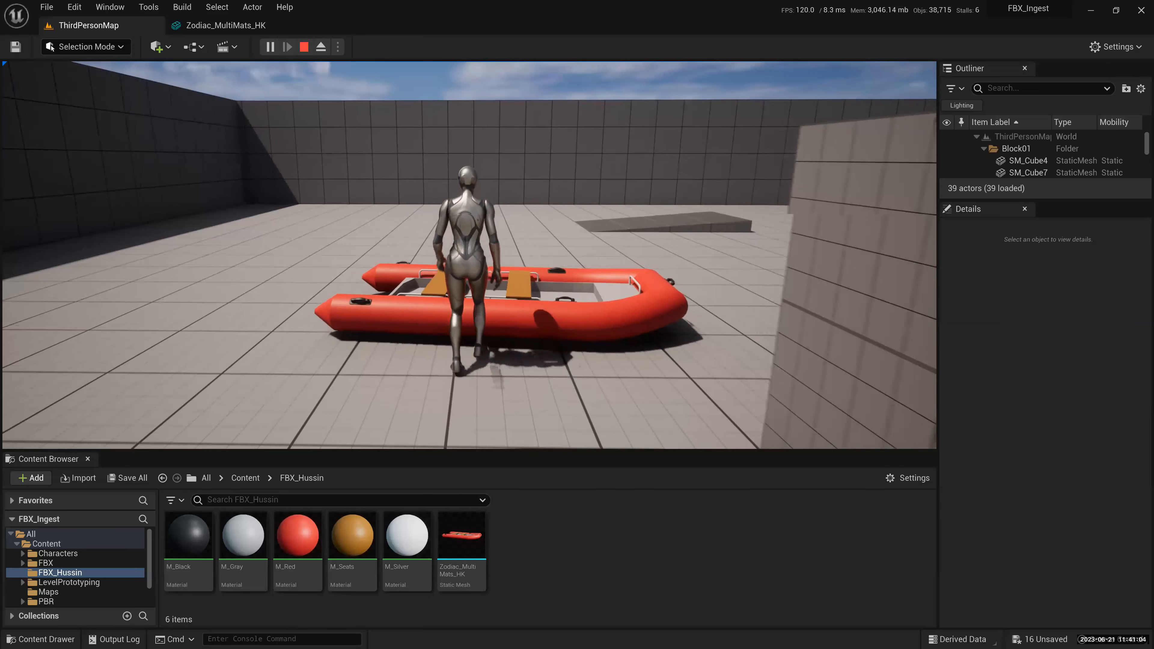
- Run the character around the level and back into the boat, and end the play session
key("w")
key("d")
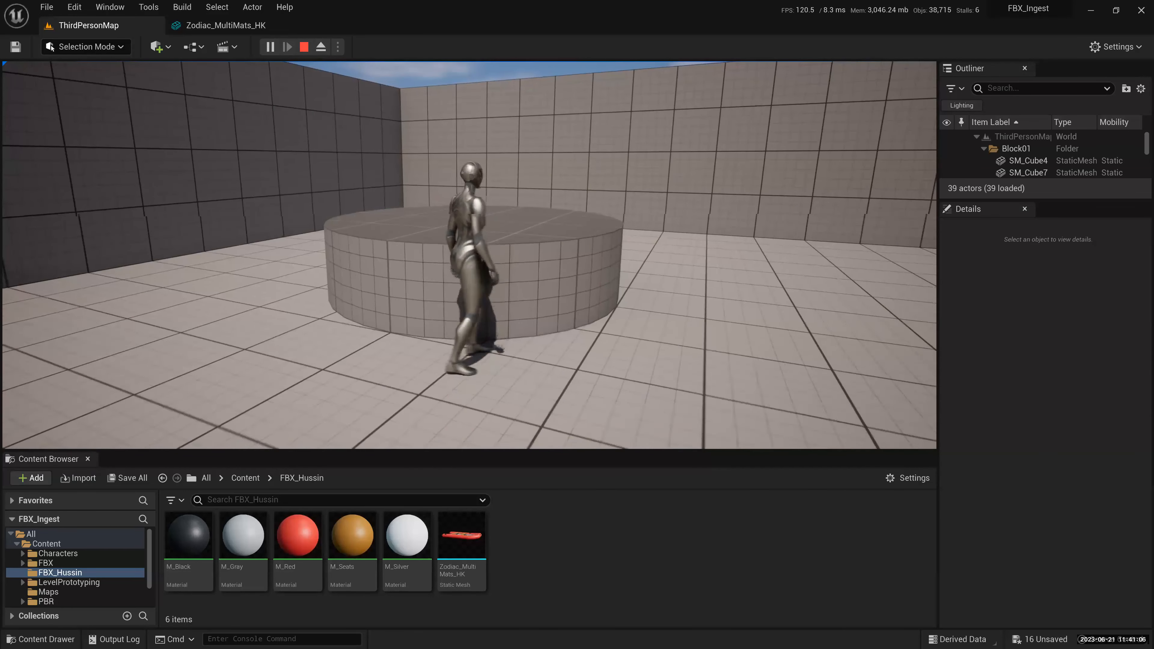
key("s")
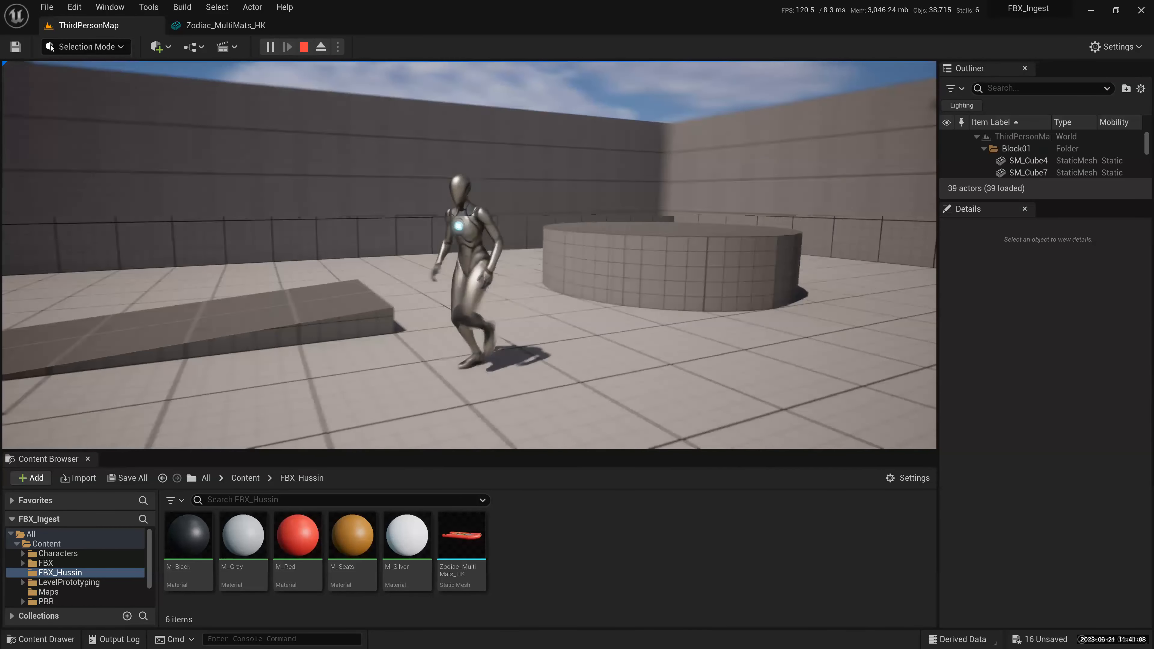
key("w")
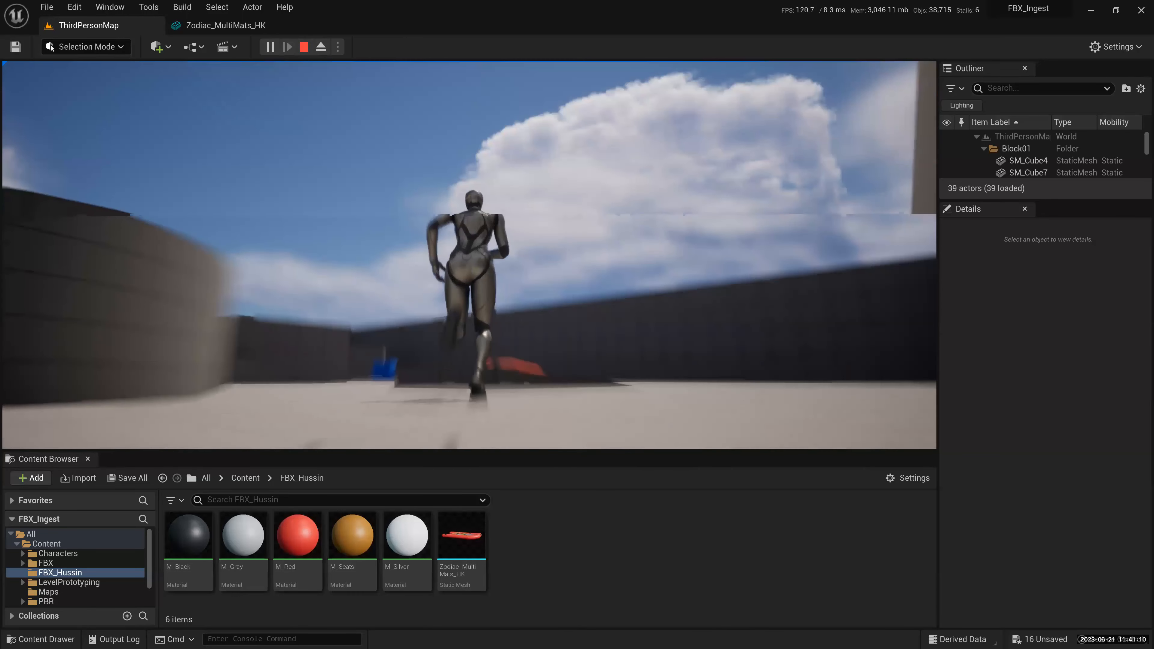
key("w")
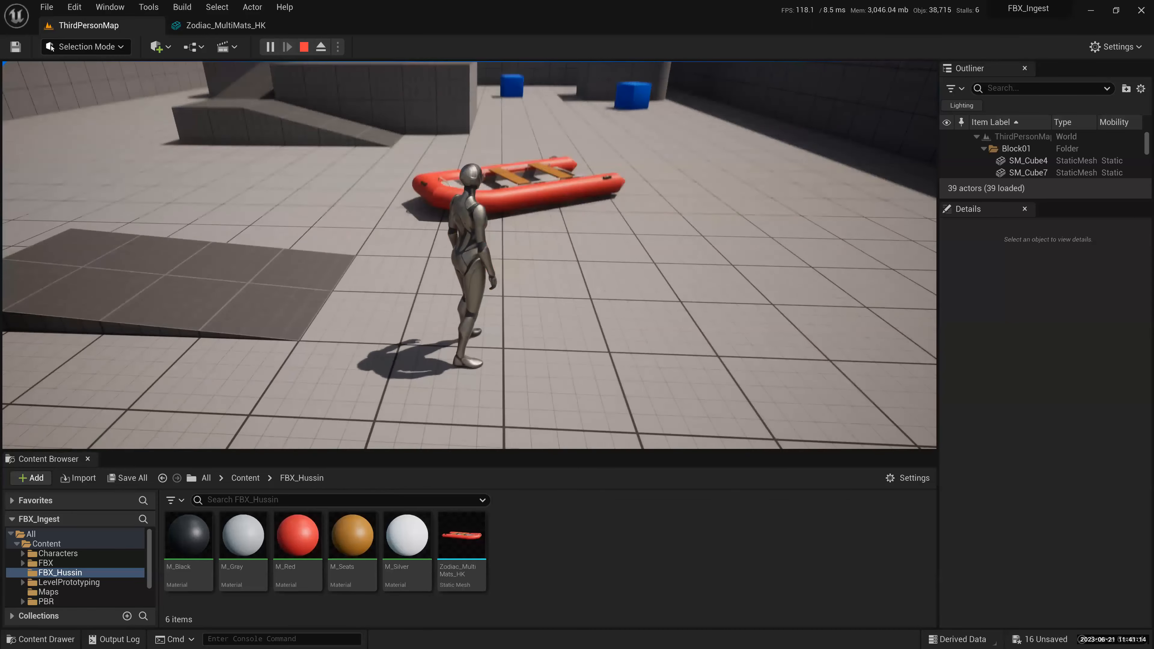
key("w")
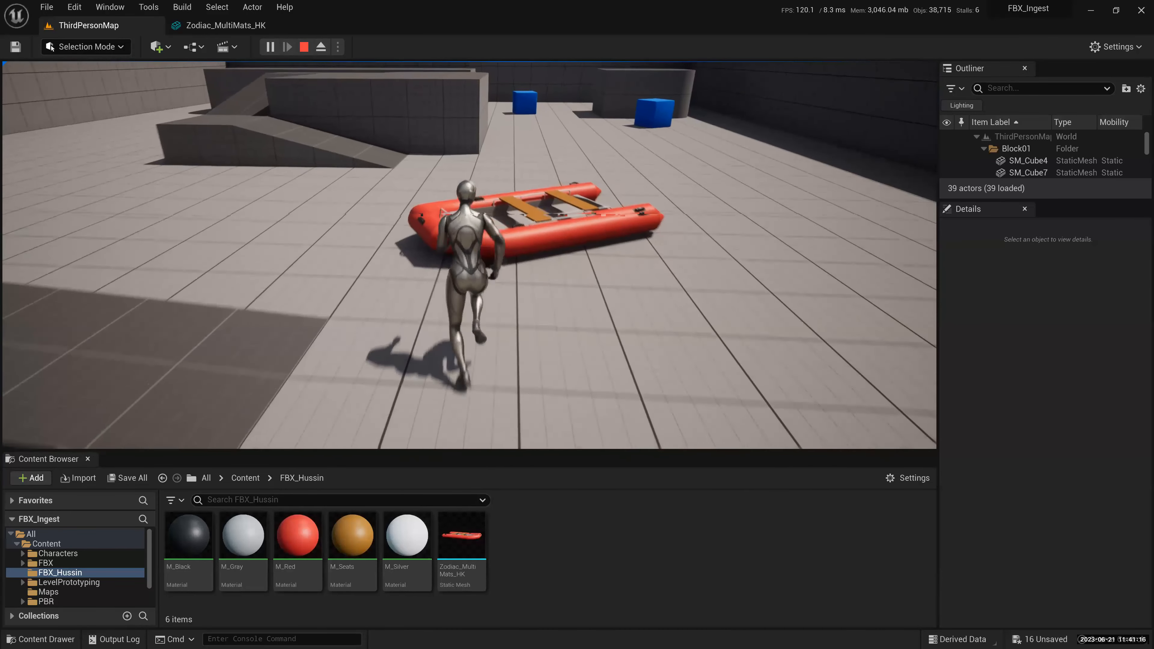
key("w")
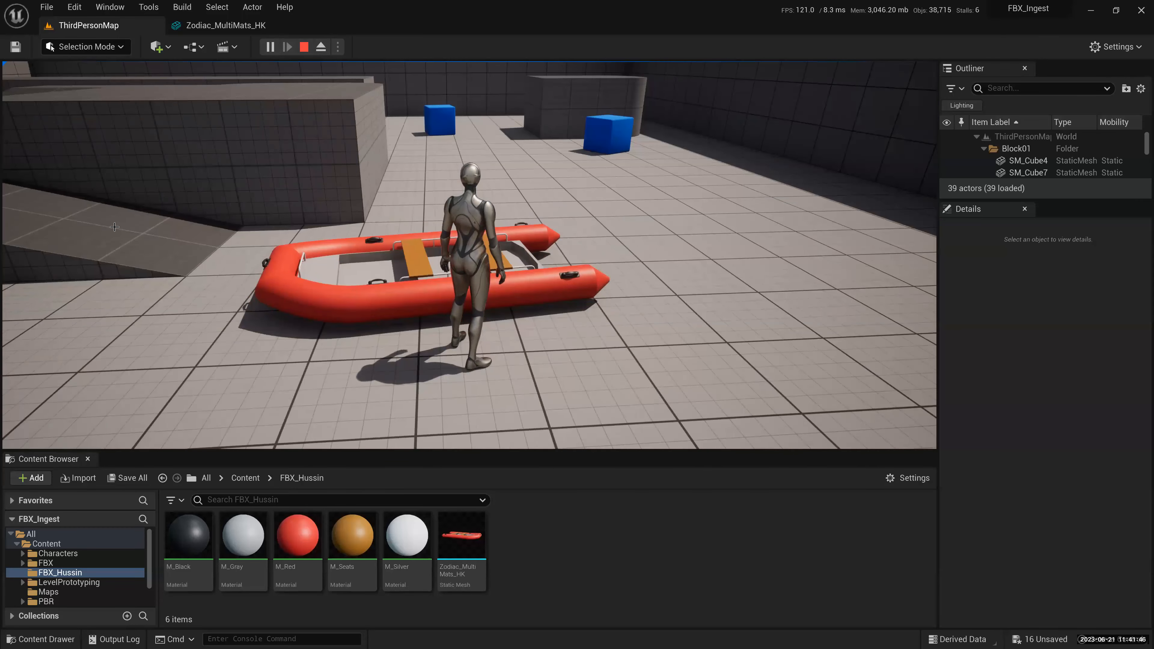
key("Escape")
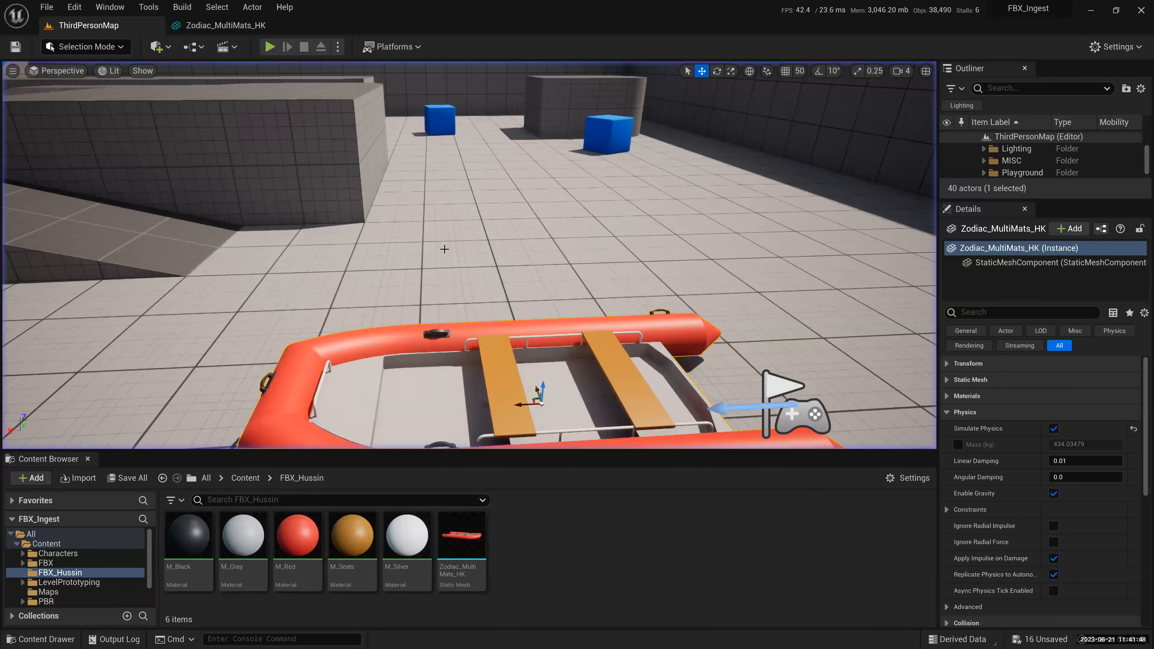
- Frame the boat in the level and examine it up close and from several sides
key("f")
right_click_drag(444, 249, 445, 249)
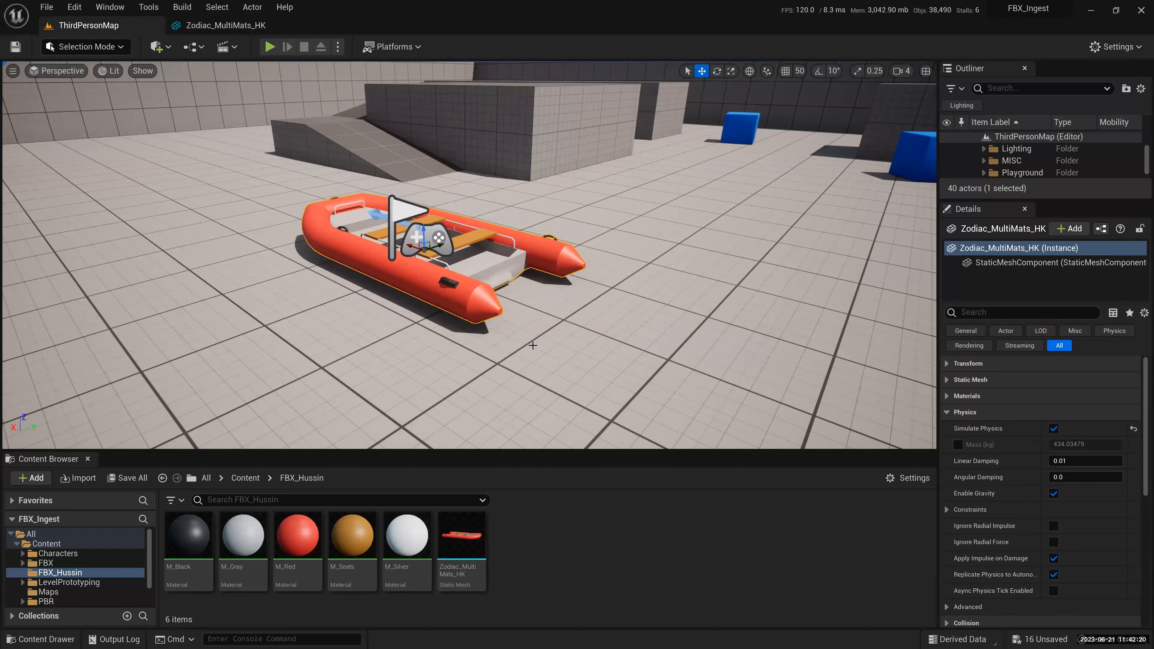
scroll(429, 308, "up", 2)
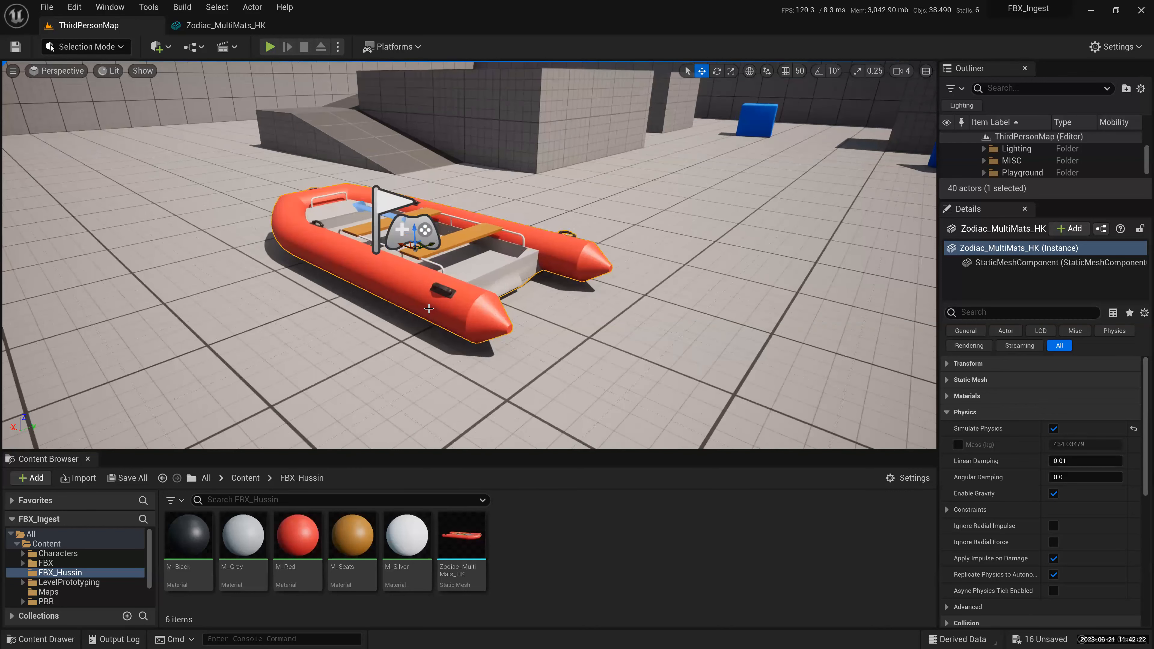
scroll(429, 309, "up", 2)
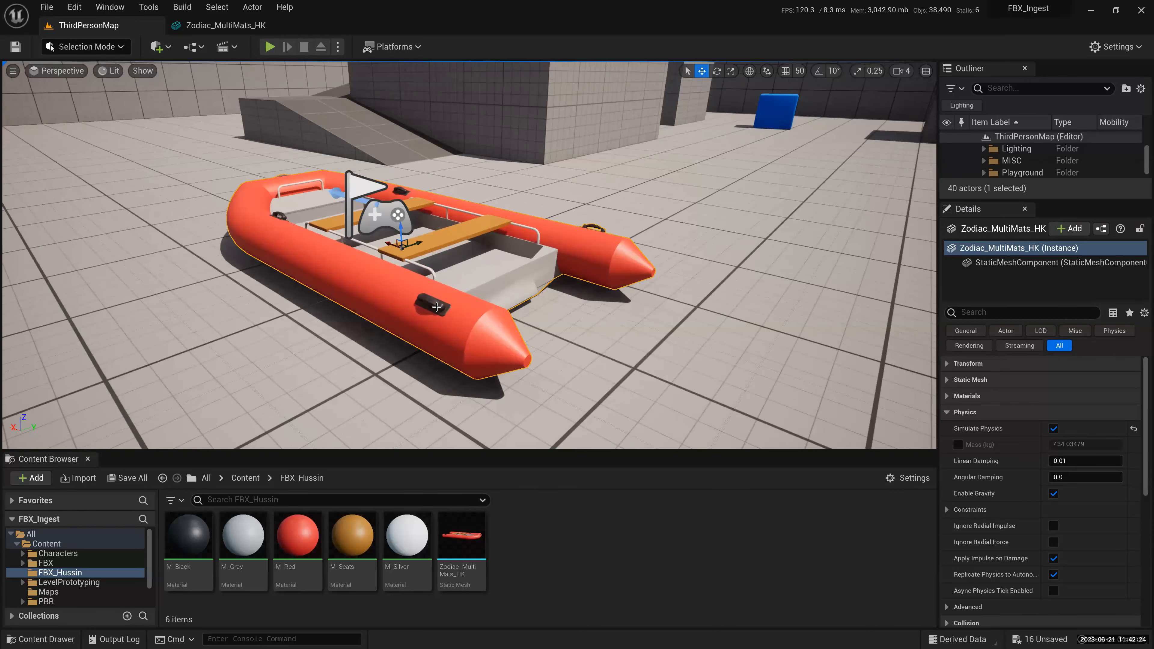
scroll(626, 251, "up", 2)
mouse_move(626, 251)
right_mouse_down()
mouse_move(593, 221)
mouse_move(532, 205)
mouse_move(586, 265)
mouse_move(532, 196)
mouse_move(521, 203)
mouse_move(623, 263)
right_mouse_up()
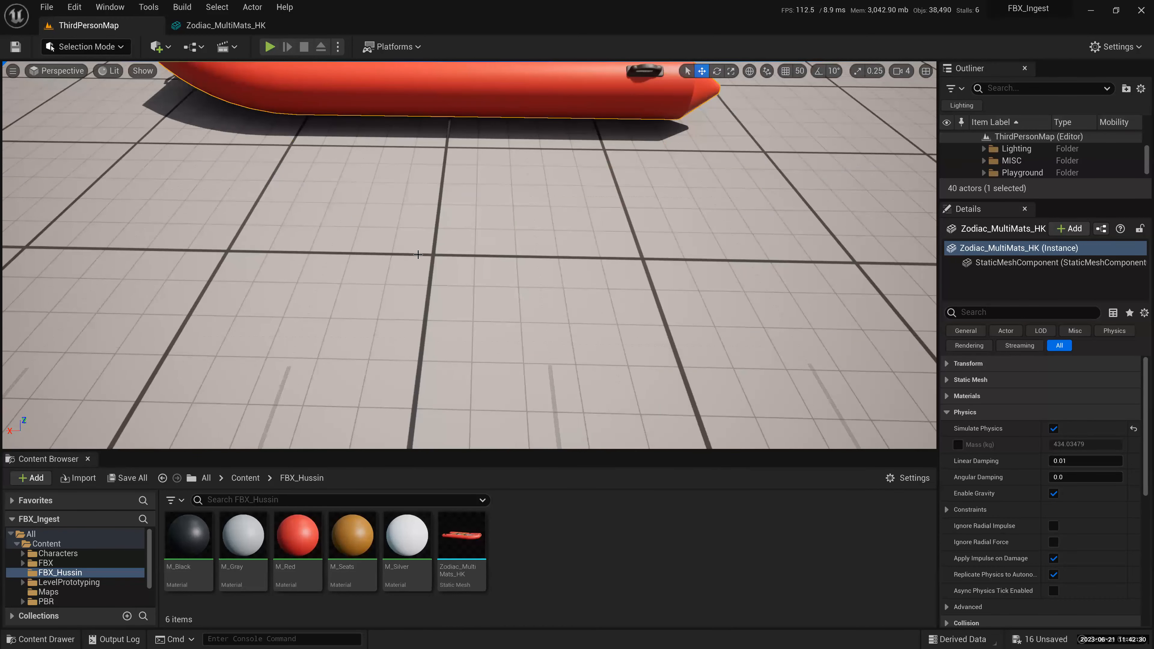
key("f")
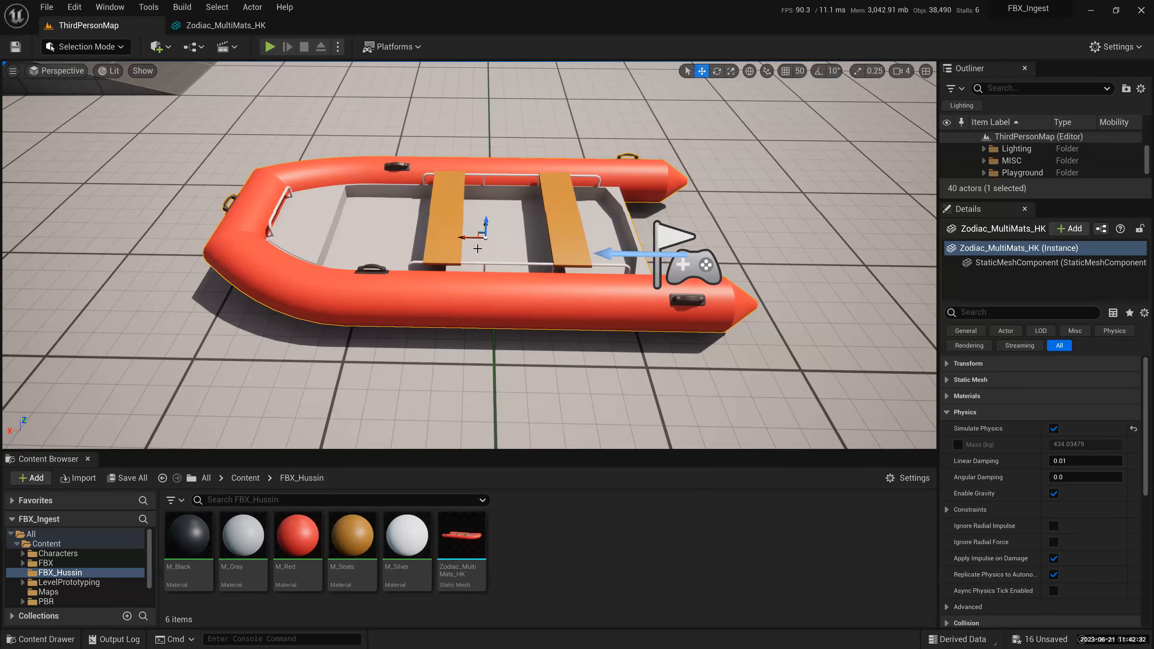
left_click_drag(477, 249, 477, 249, "alt")
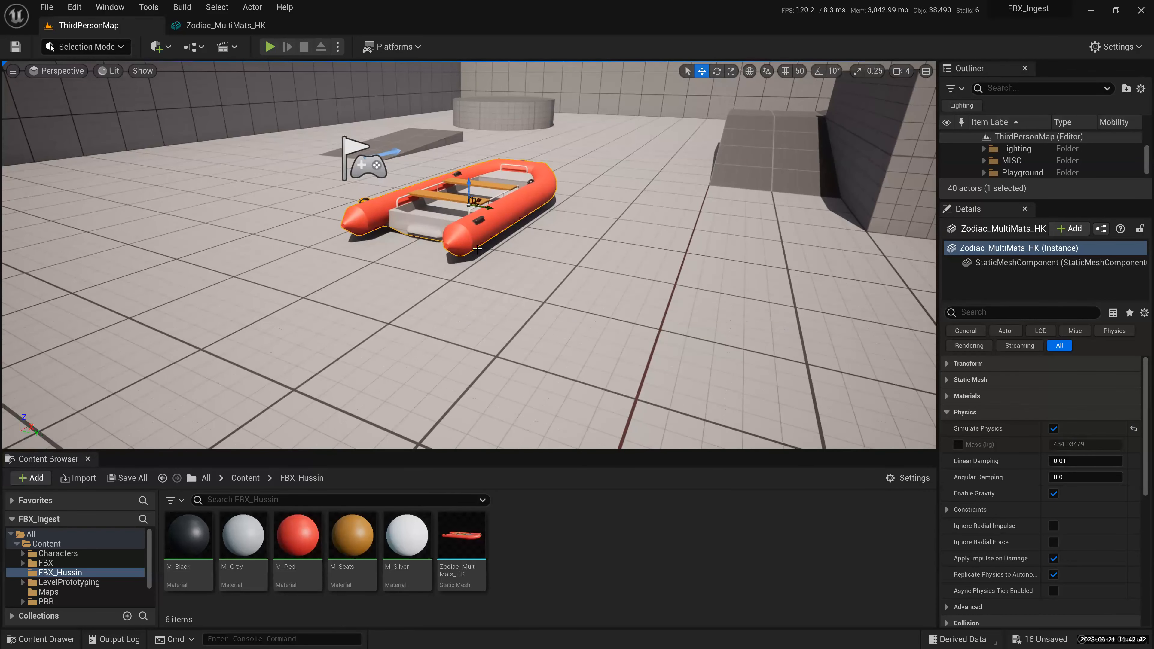
middle_click_drag(477, 249, 496, 262, "alt")
left_click_drag(513, 260, 513, 259, "alt")
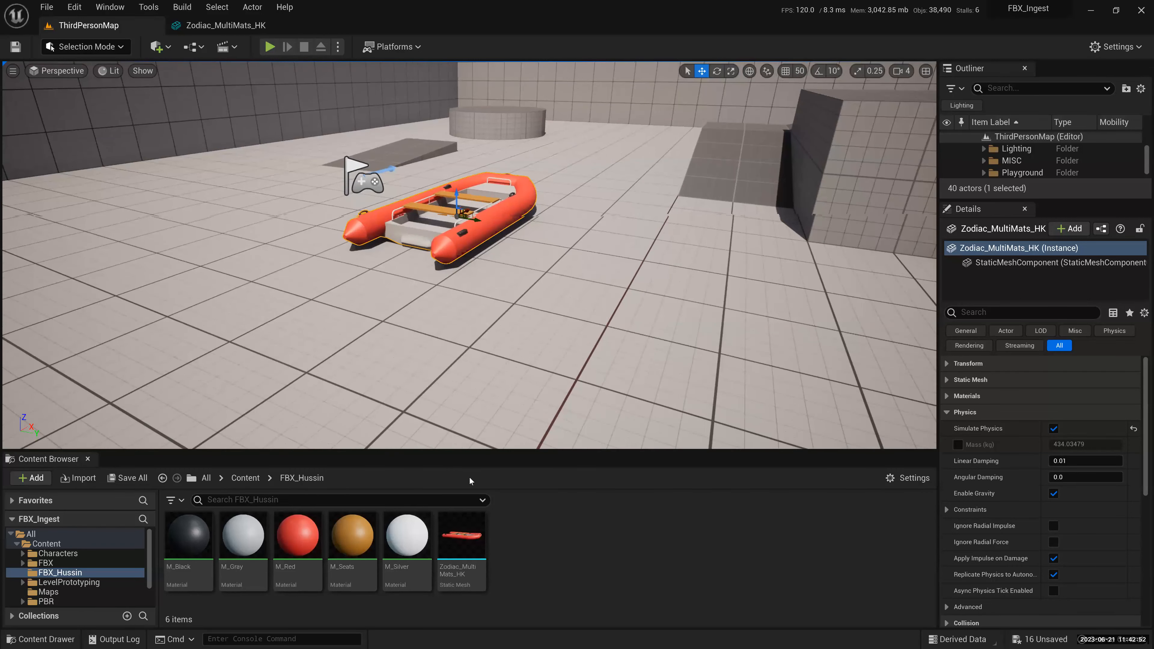
- Open the FBX content folder in a taller Content Browser and delete the Zodiac boat from the level
left_click_drag(495, 452, 493, 406)
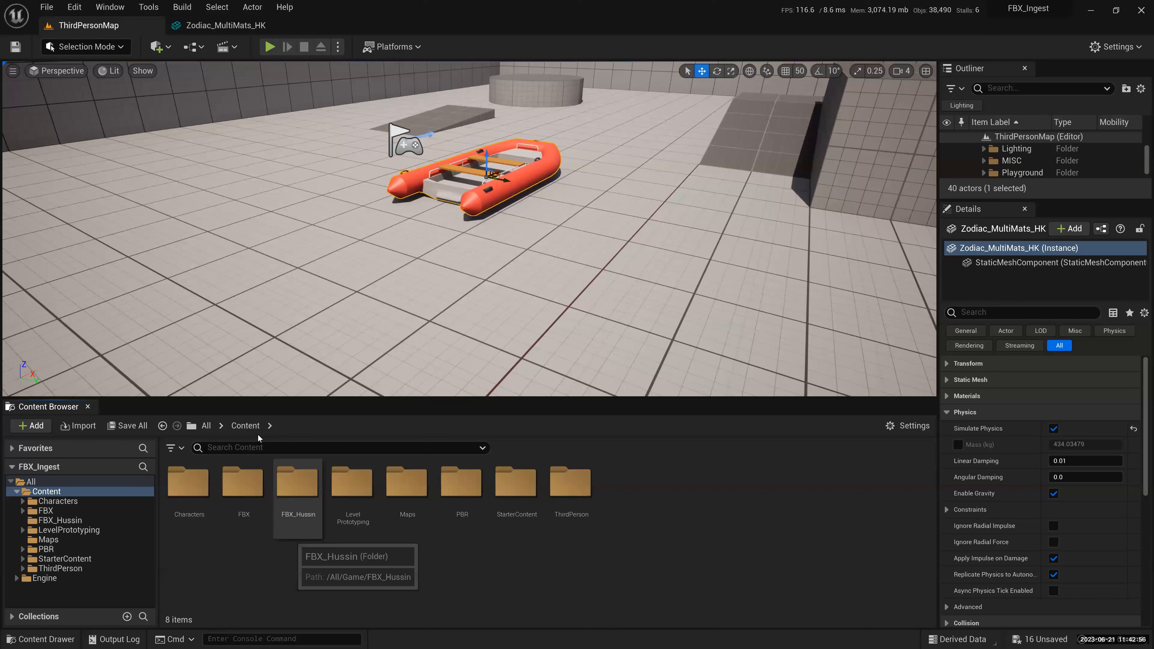
double_click(244, 477)
left_click(246, 425)
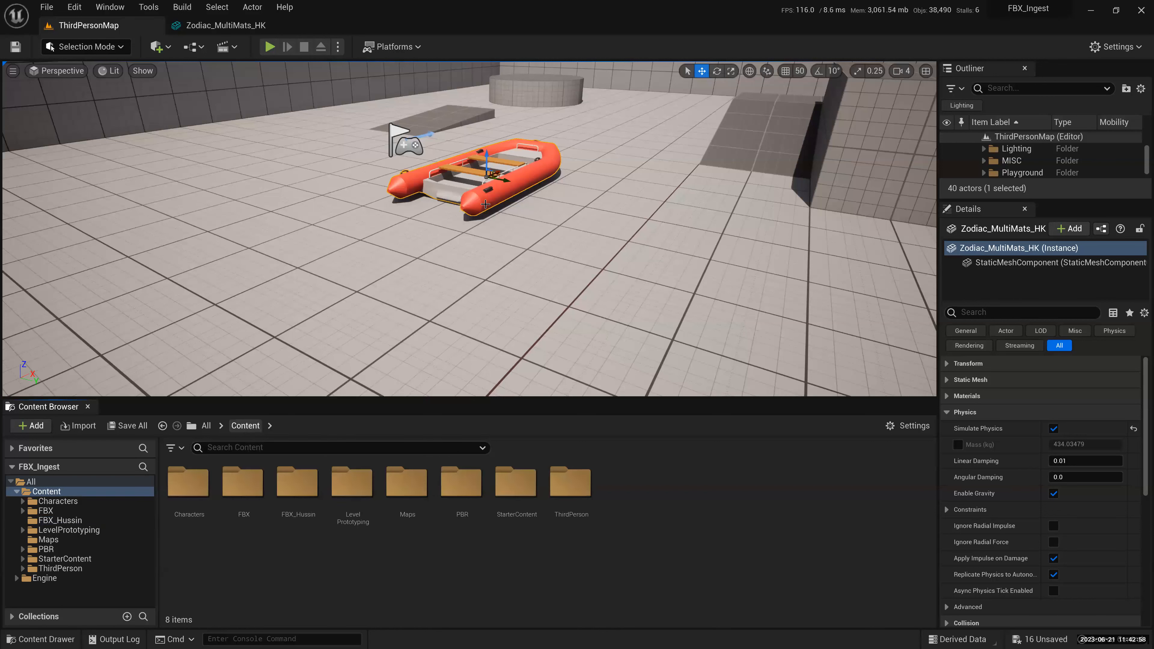
double_click(243, 483)
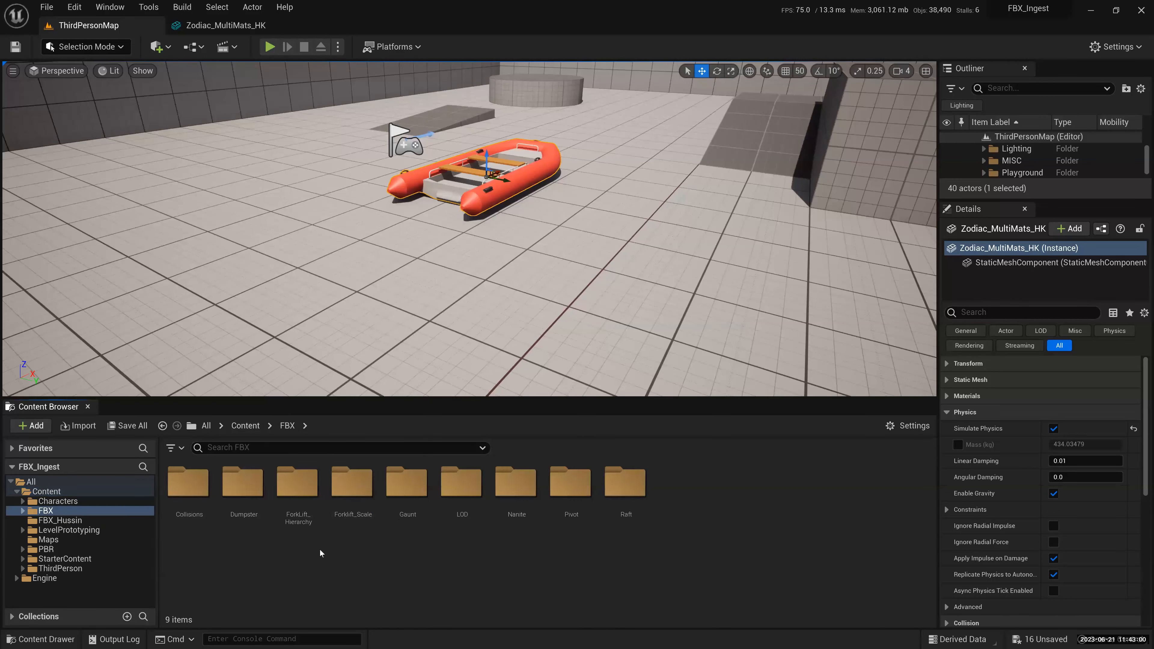
key("Delete")
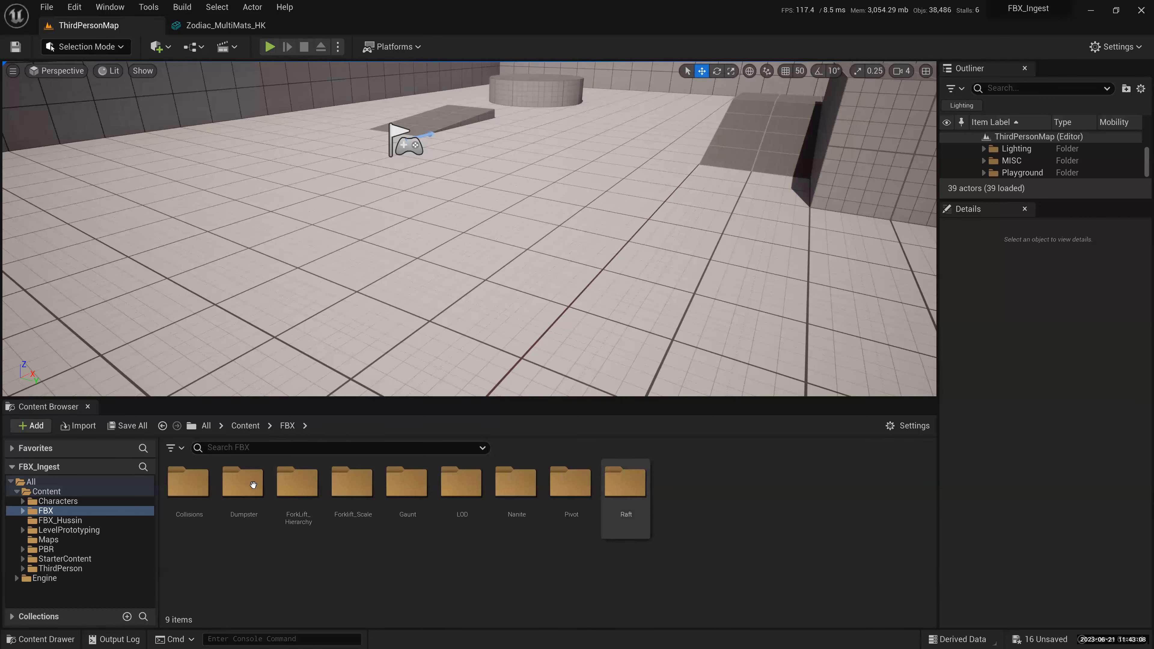
- Browse the FBX subfolders to LOD and place the Forklift_LODs static mesh on the level floor
double_click(625, 491)
left_click(287, 426)
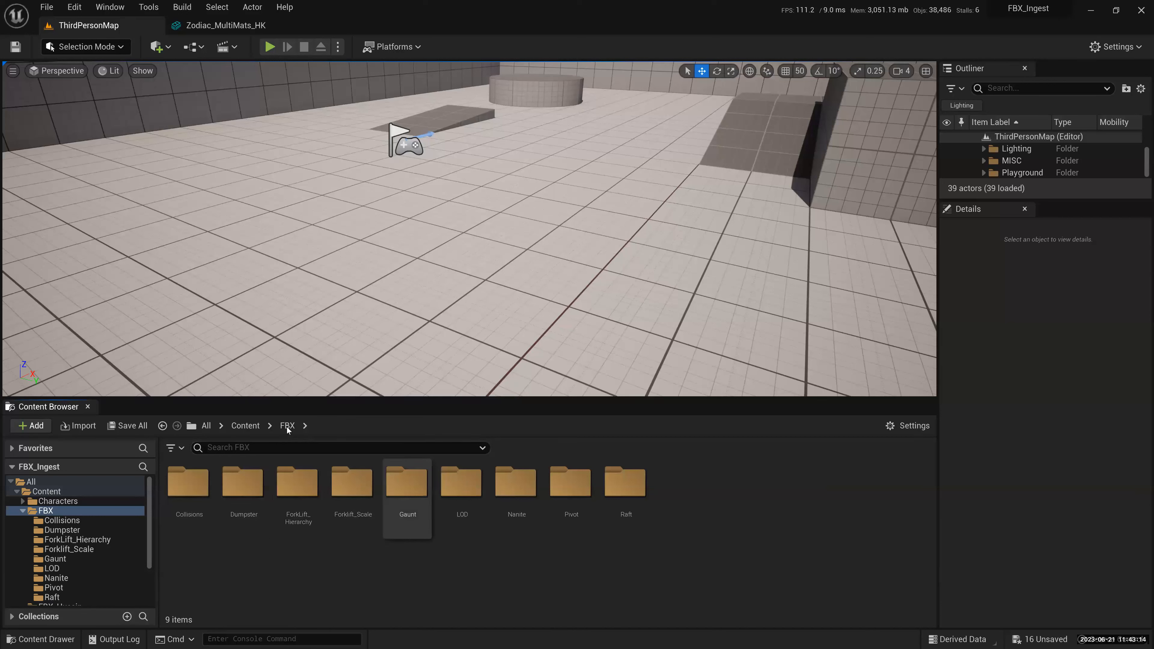
double_click(351, 482)
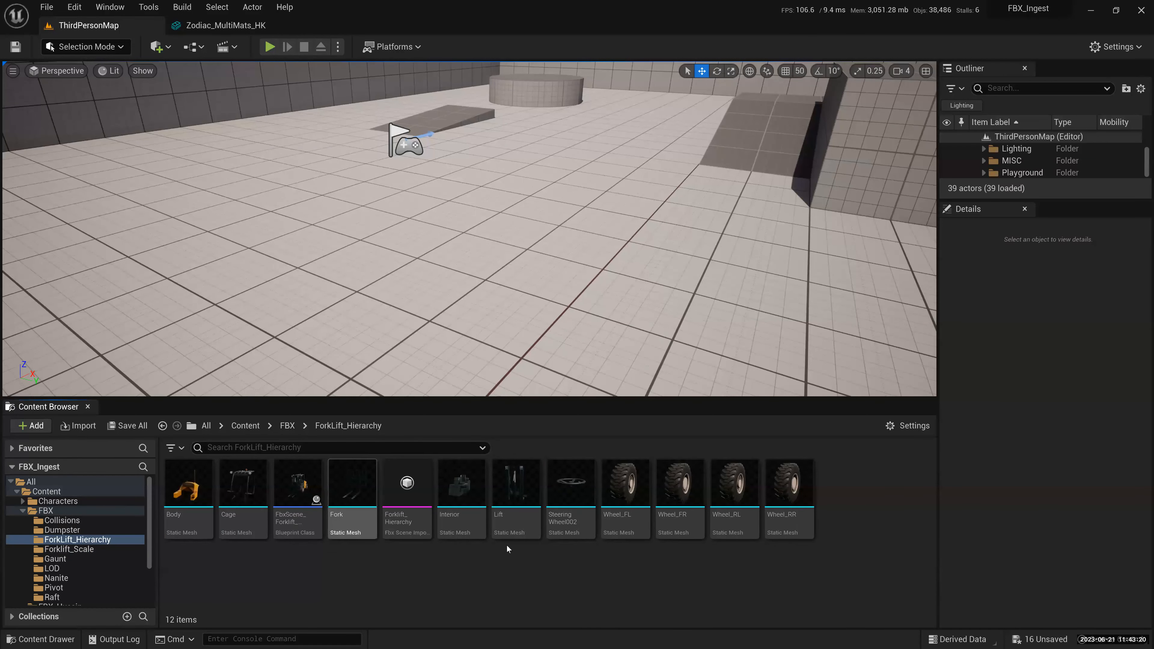
left_click(287, 426)
double_click(462, 483)
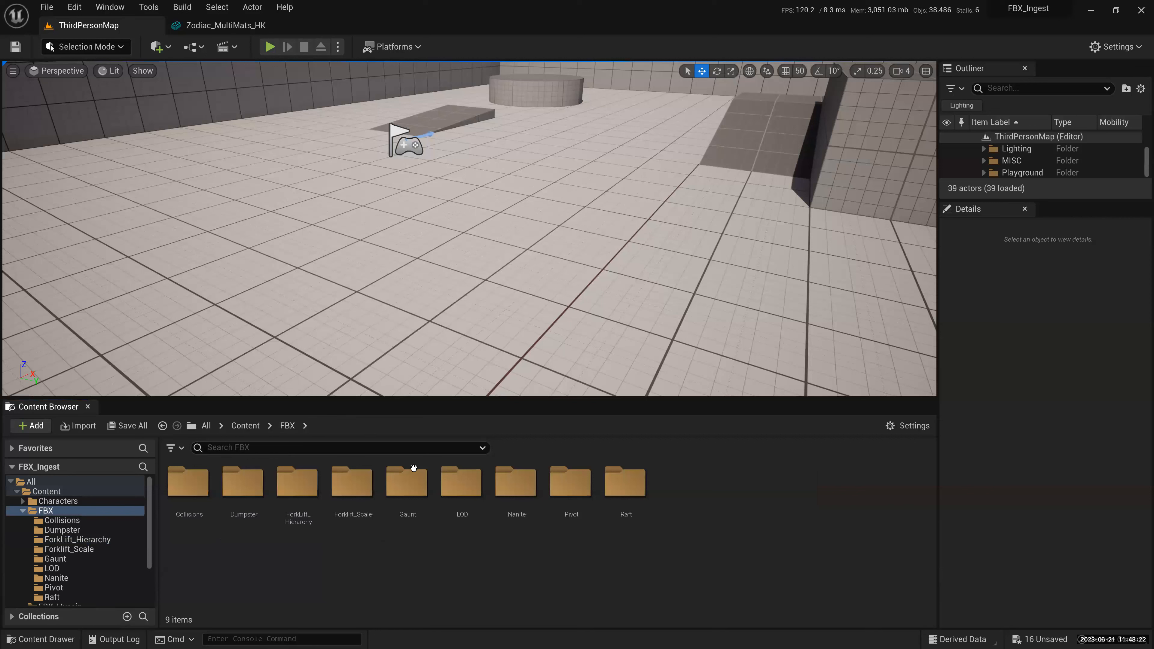
left_click_drag(449, 260, 516, 296)
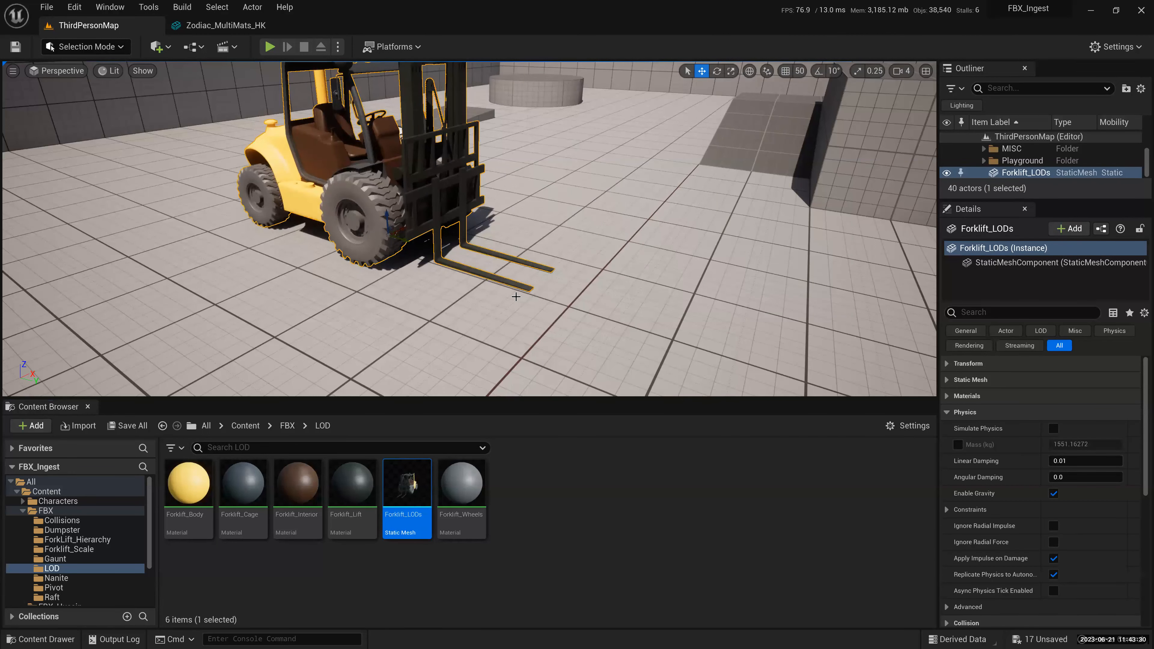
- Check the Forklift_LODs asset information and examine the placed forklift from close up and far away
key("f")
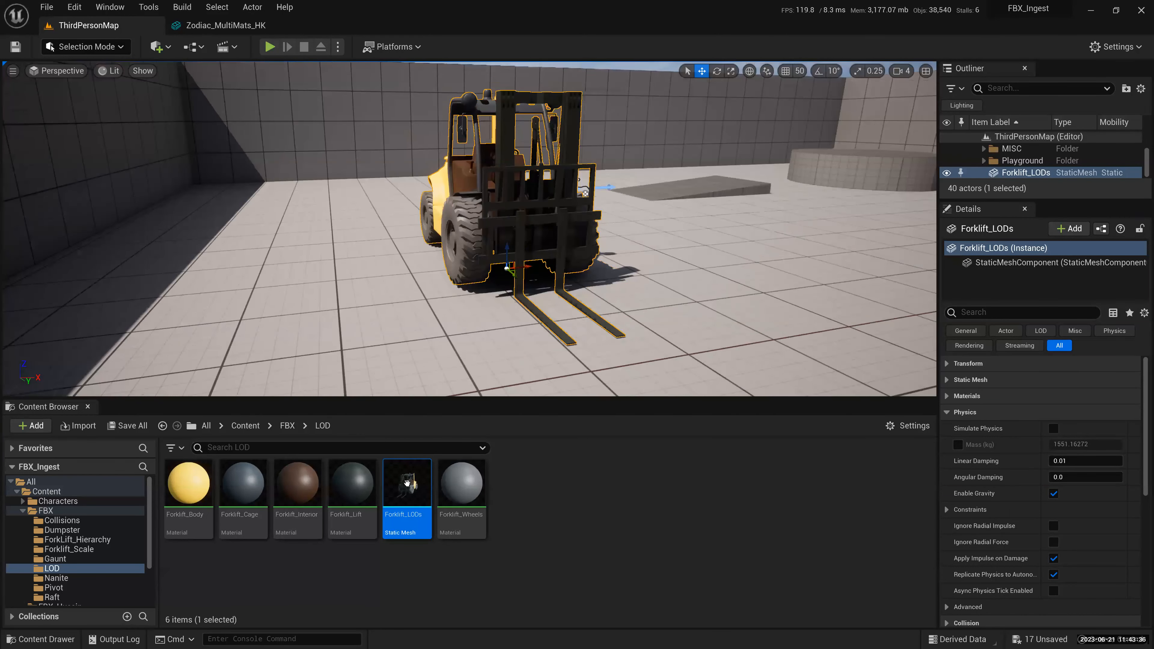
mouse_move(407, 483)
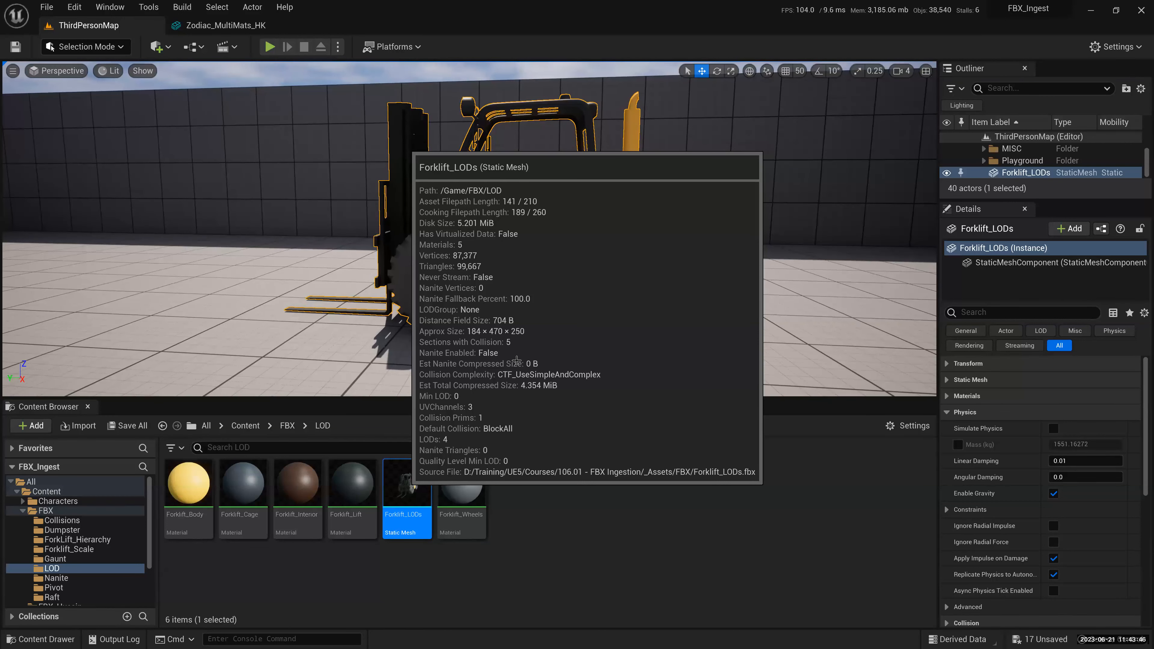
key("1")
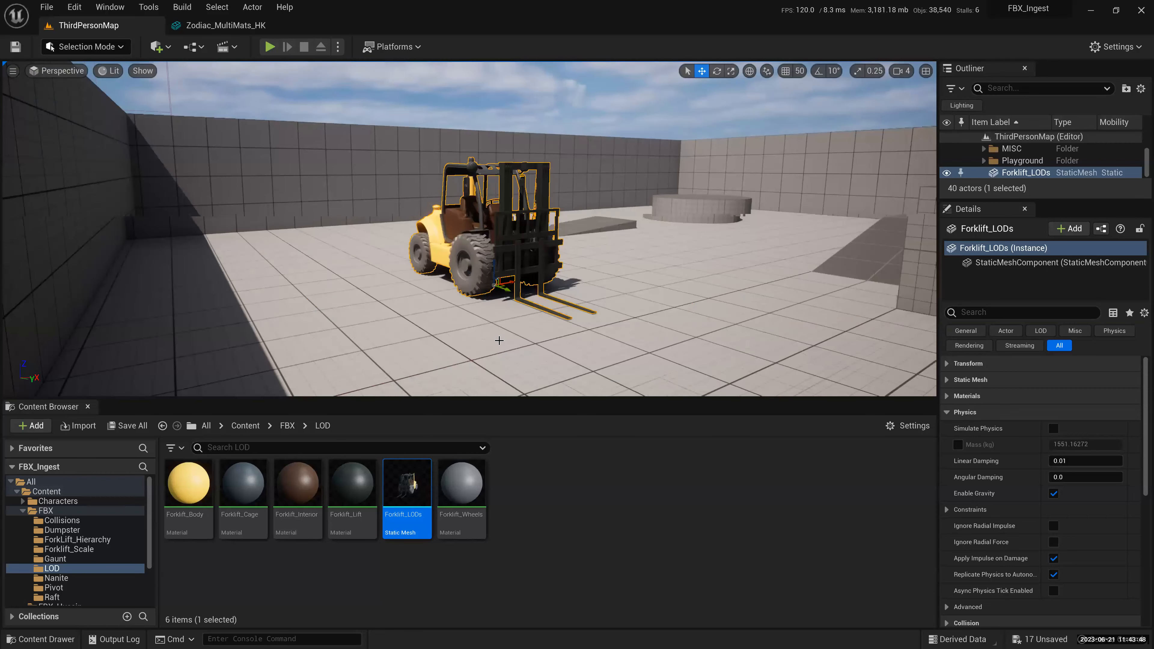
left_click(503, 339)
mouse_move(522, 198)
right_mouse_down()
mouse_move(538, 198)
mouse_move(522, 197)
right_mouse_up()
left_click(523, 197)
key("w")
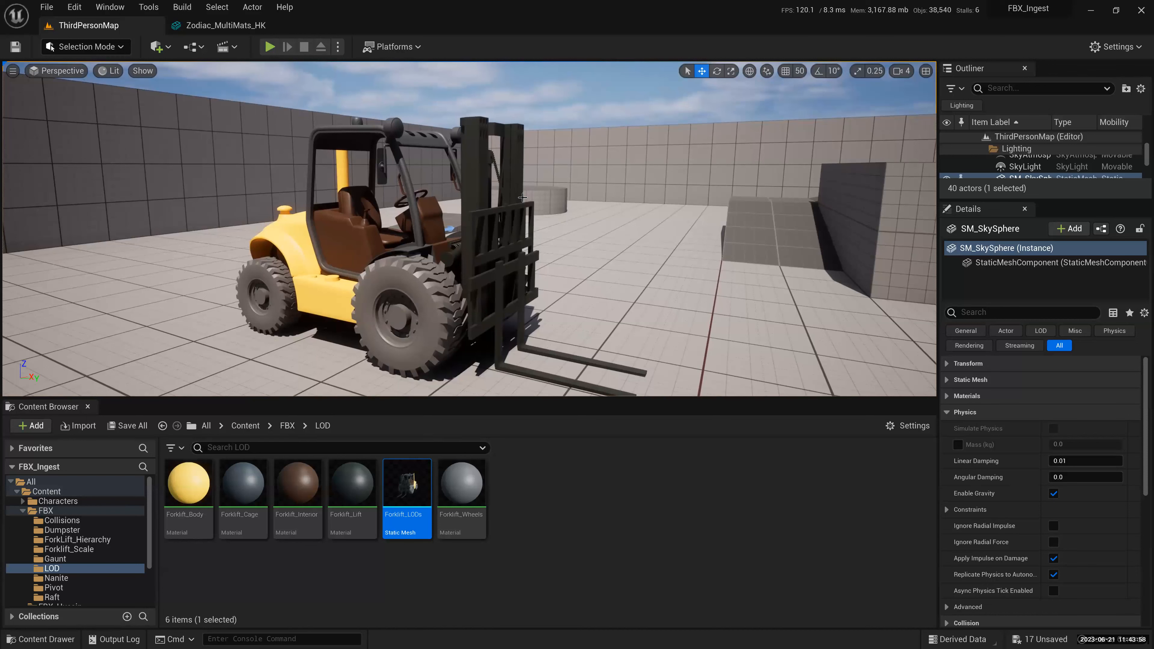
key("s")
mouse_move(523, 197)
right_mouse_down()
mouse_move(513, 197)
mouse_move(523, 197)
right_mouse_up()
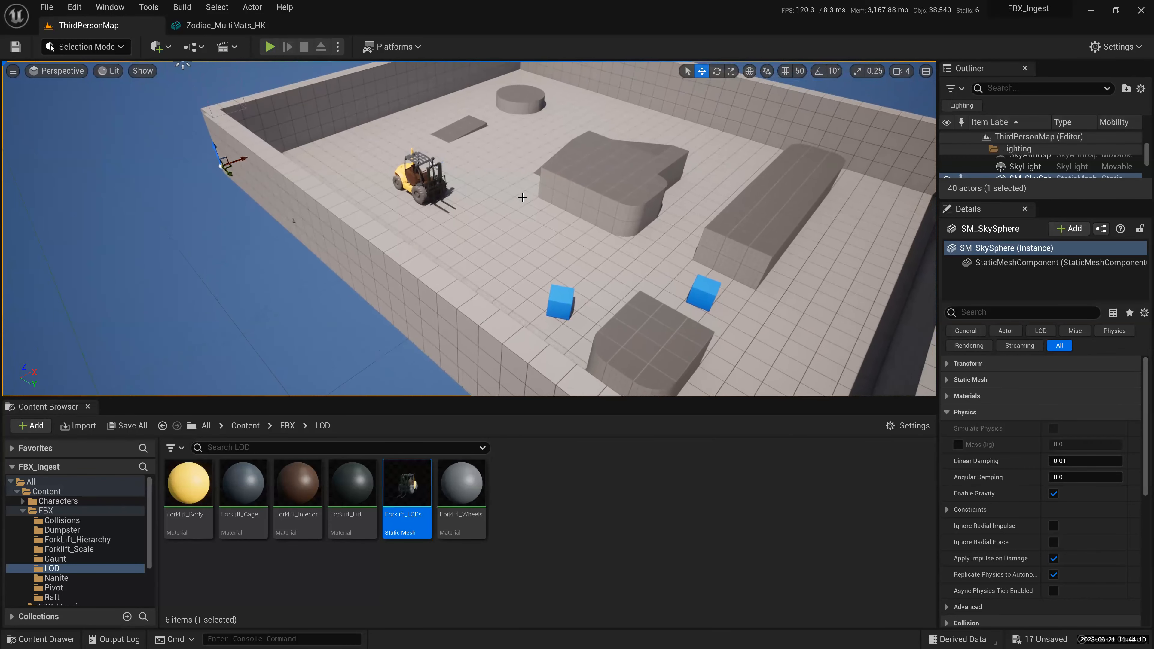
scroll(522, 197, "down", 5)
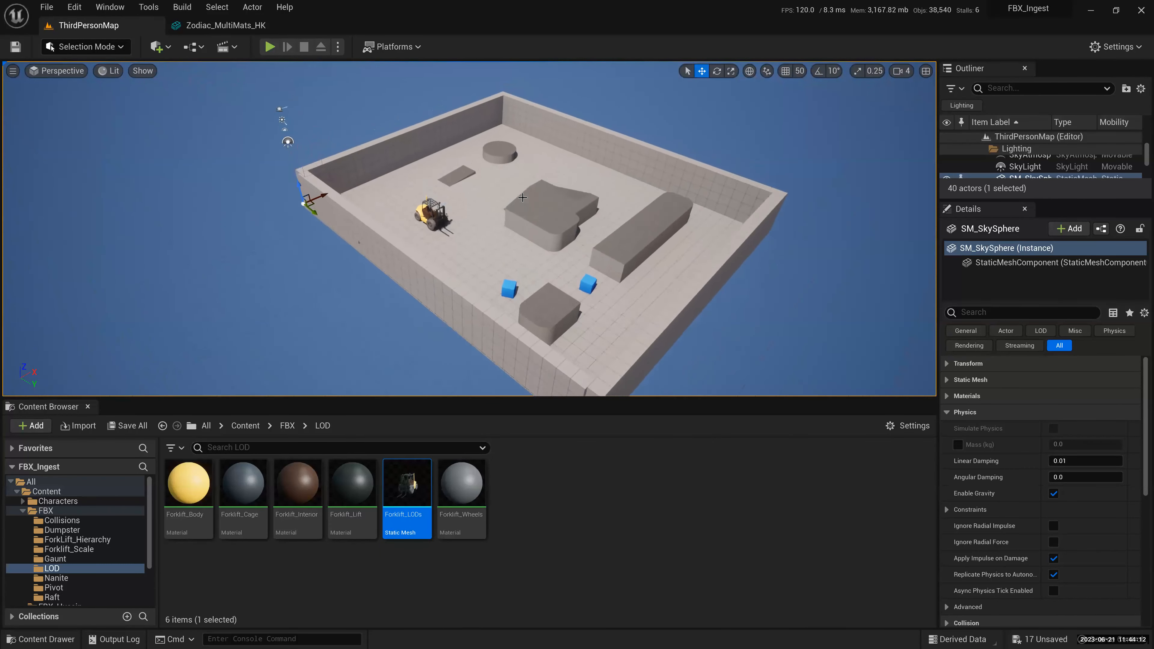
- Delete the four perimeter walls around the level's floor
right_click_drag(523, 197, 521, 189)
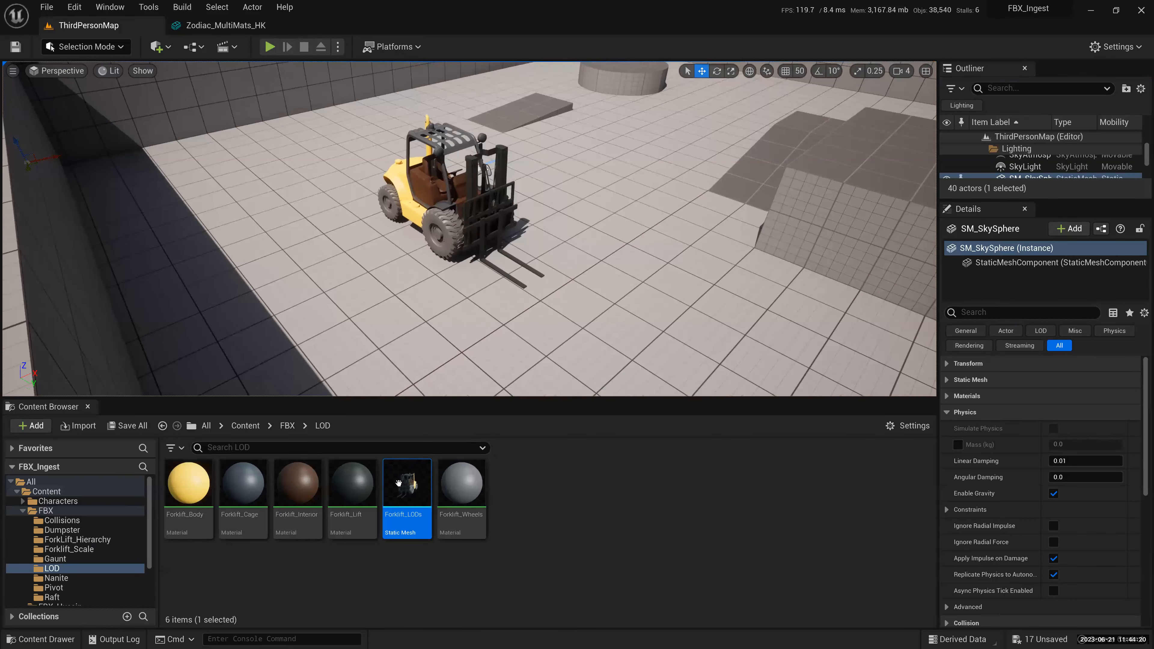
right_click_drag(448, 290, 464, 261)
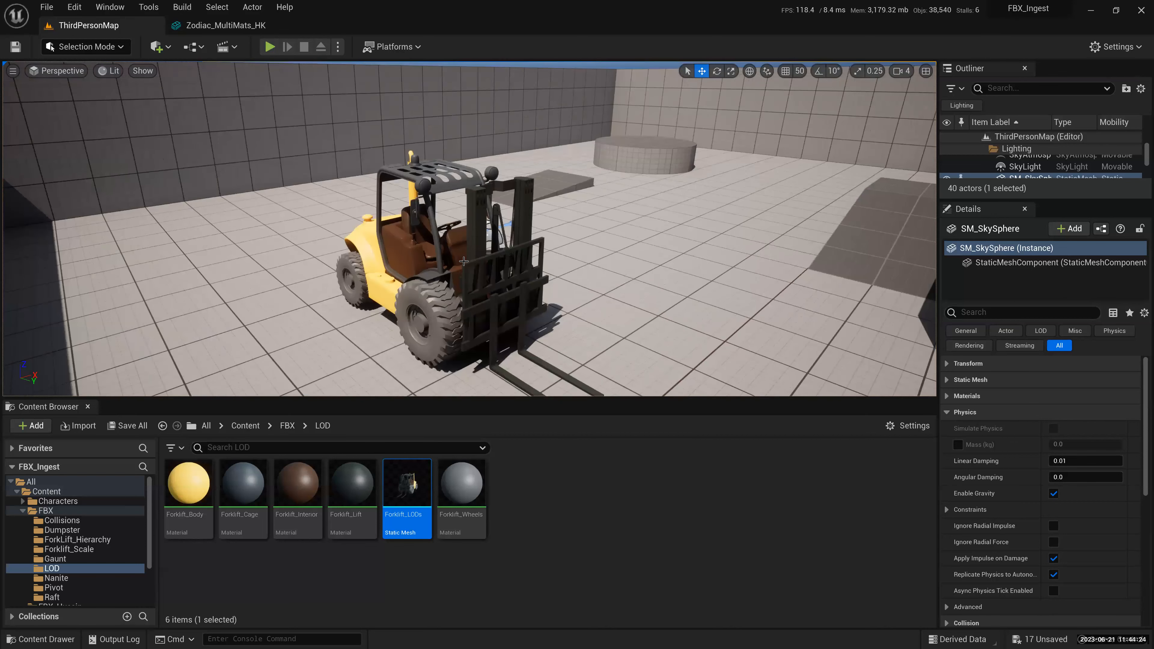
scroll(415, 195, "down", 10)
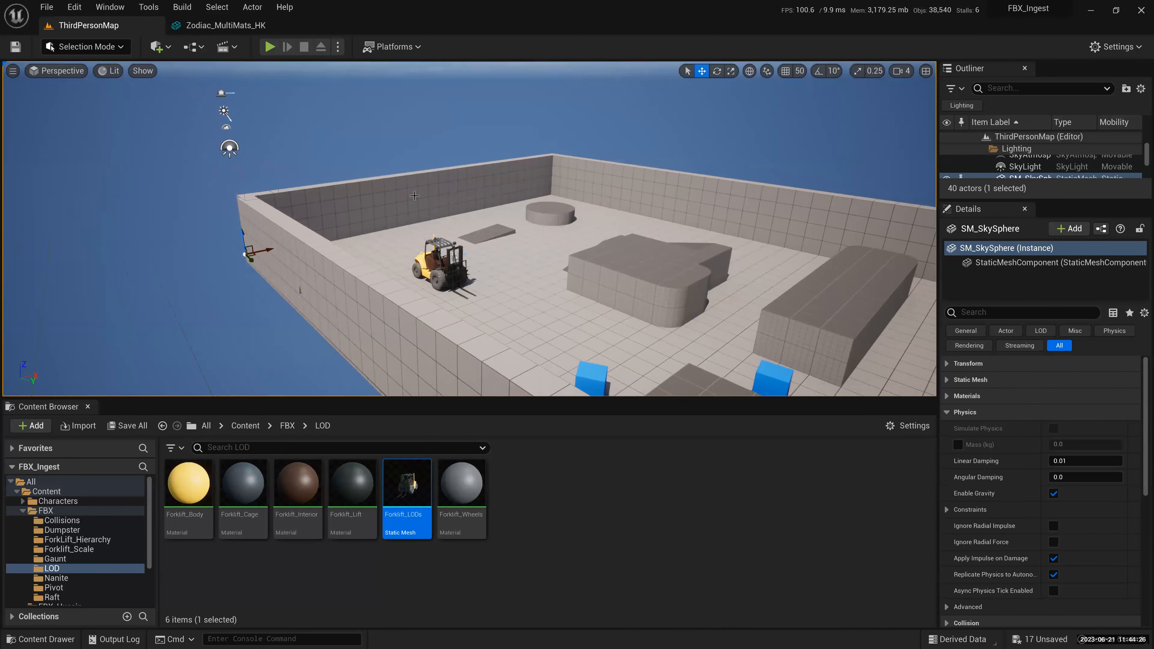
left_click(414, 195)
key("Delete")
left_click(382, 303)
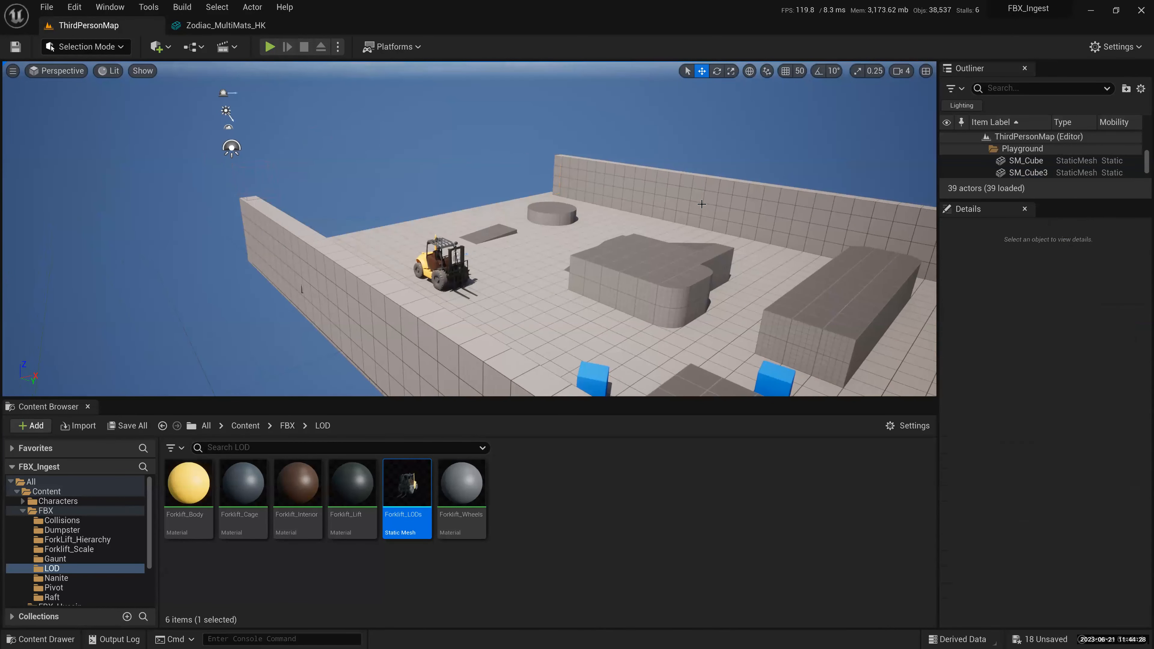
key("Delete")
left_click(722, 216)
key("Delete")
right_click_drag(476, 200, 482, 209)
right_click_drag(335, 200, 318, 202)
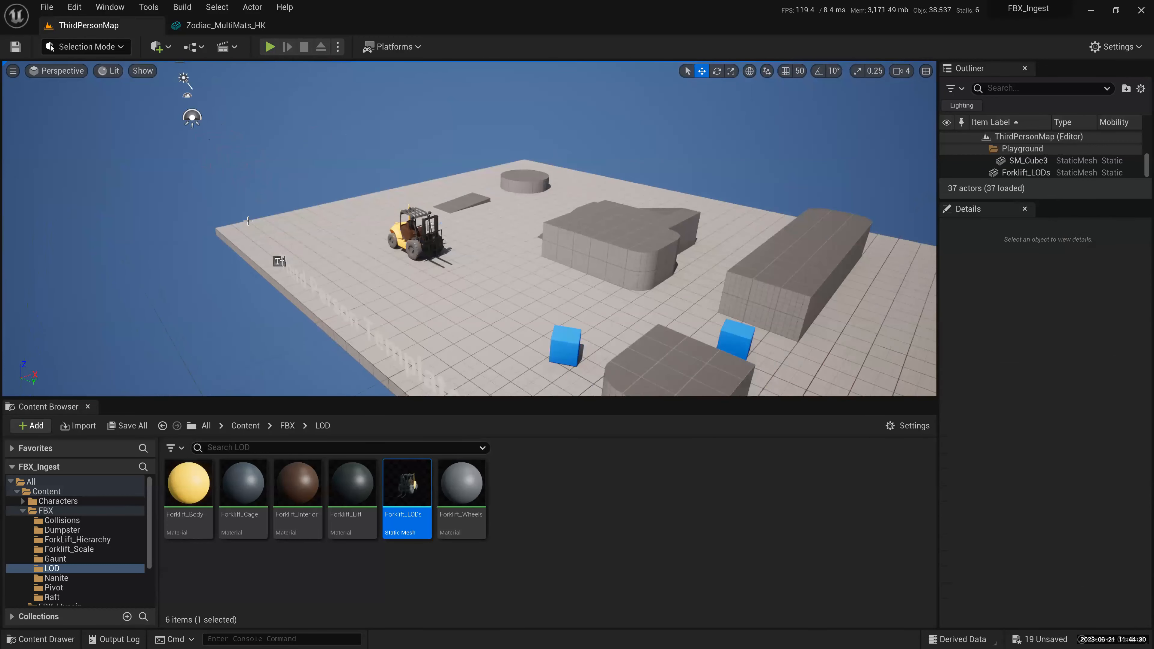
left_click(136, 217)
key("Delete")
- Frame the forklift in the level and open the Forklift_LODs asset in the Static Mesh Editor
right_click_drag(206, 218, 139, 211)
right_click_drag(410, 221, 410, 221)
right_click_drag(483, 236, 483, 236)
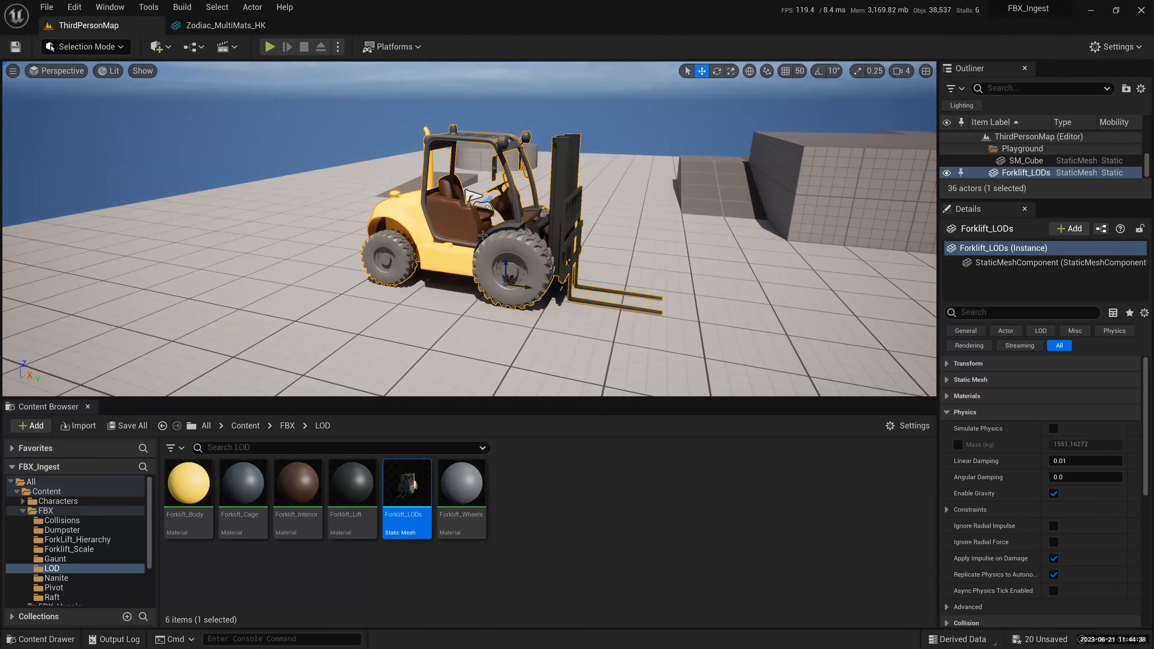
double_click(468, 230)
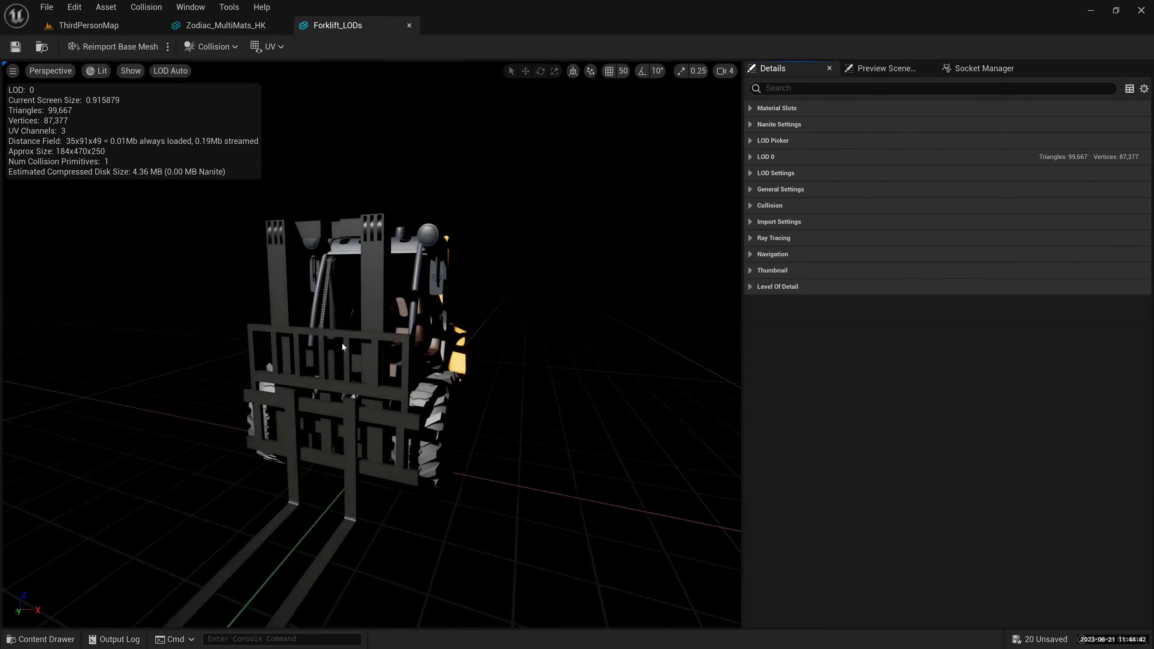
key("super")
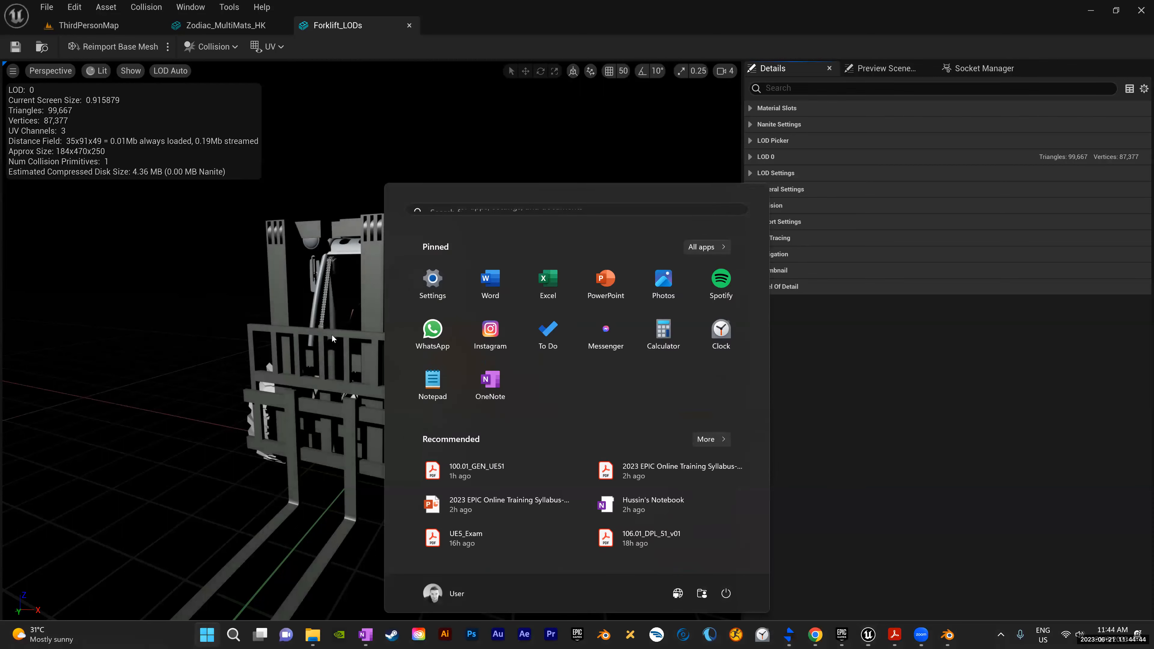
key("super")
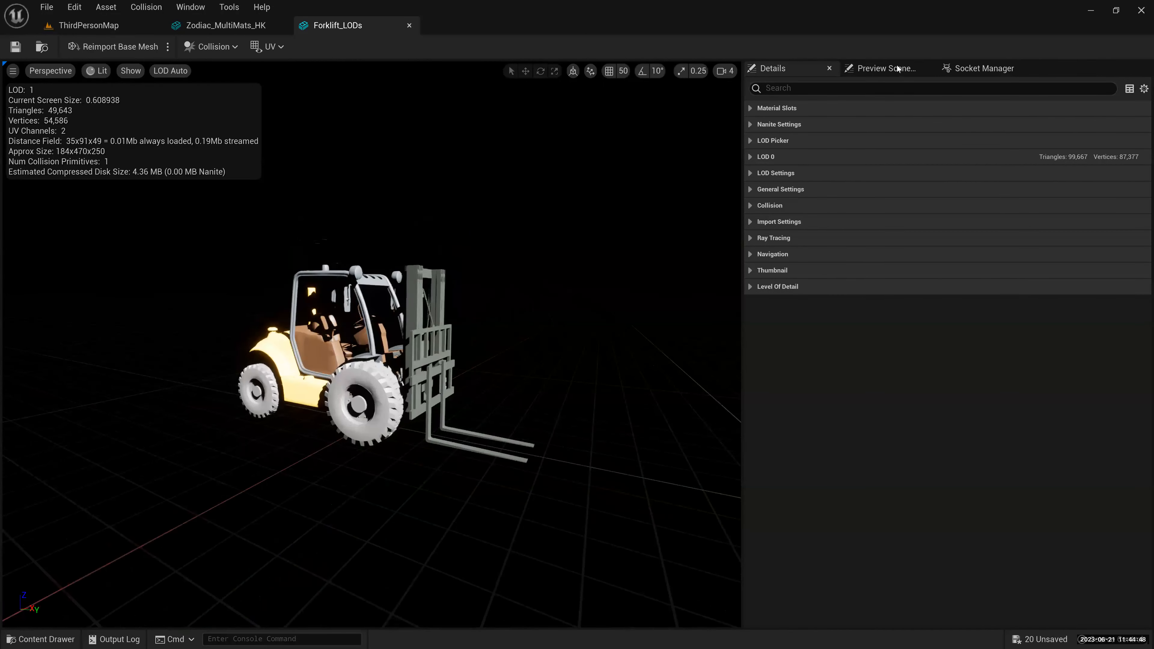
- Set the preview scene's Environment Color to white with a value (V) of 1.0
left_click(884, 68)
left_click(947, 222)
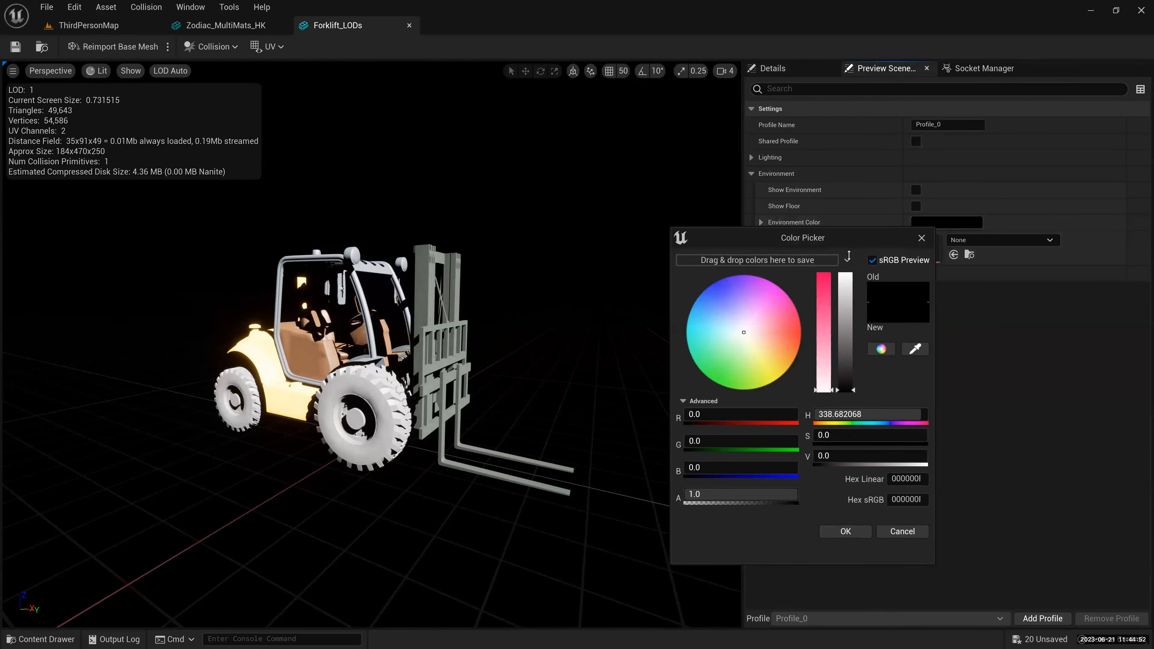
left_click_drag(847, 275, 847, 278)
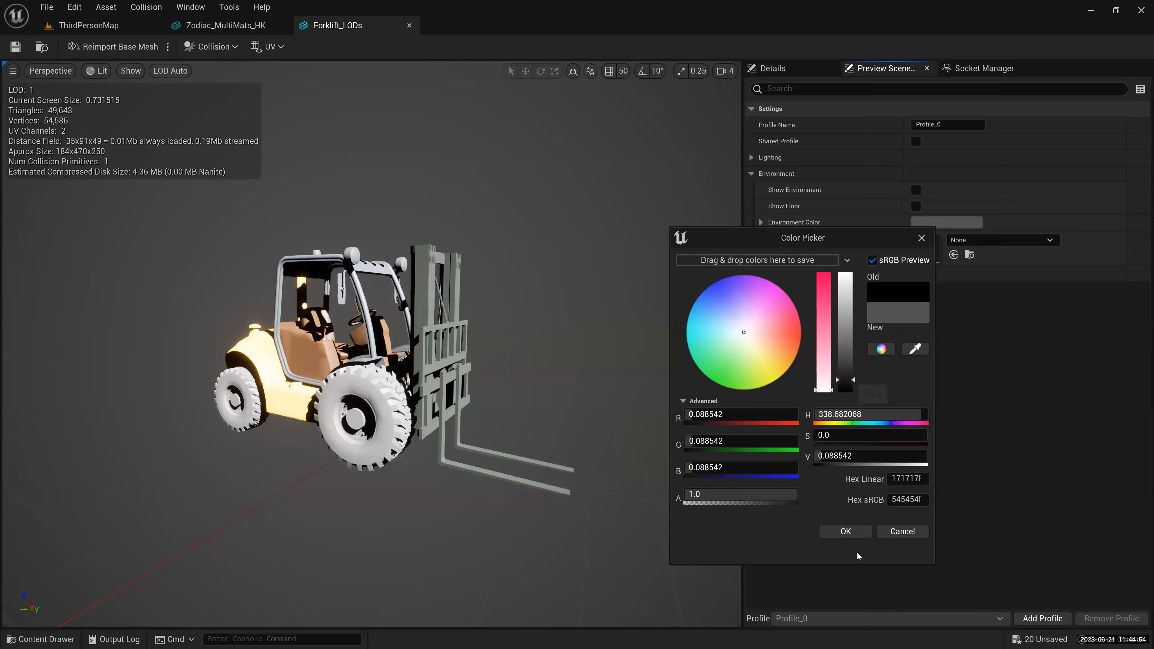
left_click(846, 279)
left_click_drag(845, 278, 846, 272)
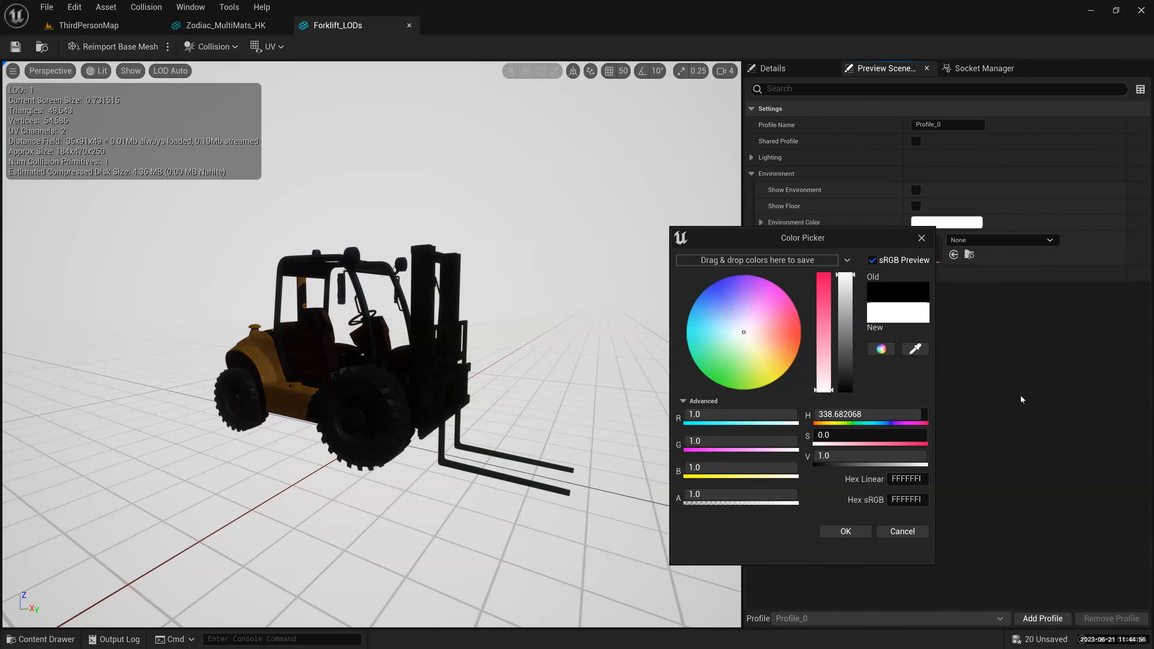
left_click(846, 531)
- Assign the EpicQuadPanorama_CC+EV1 cube map to the preview environment and show both the environment and the floor
left_click(994, 242)
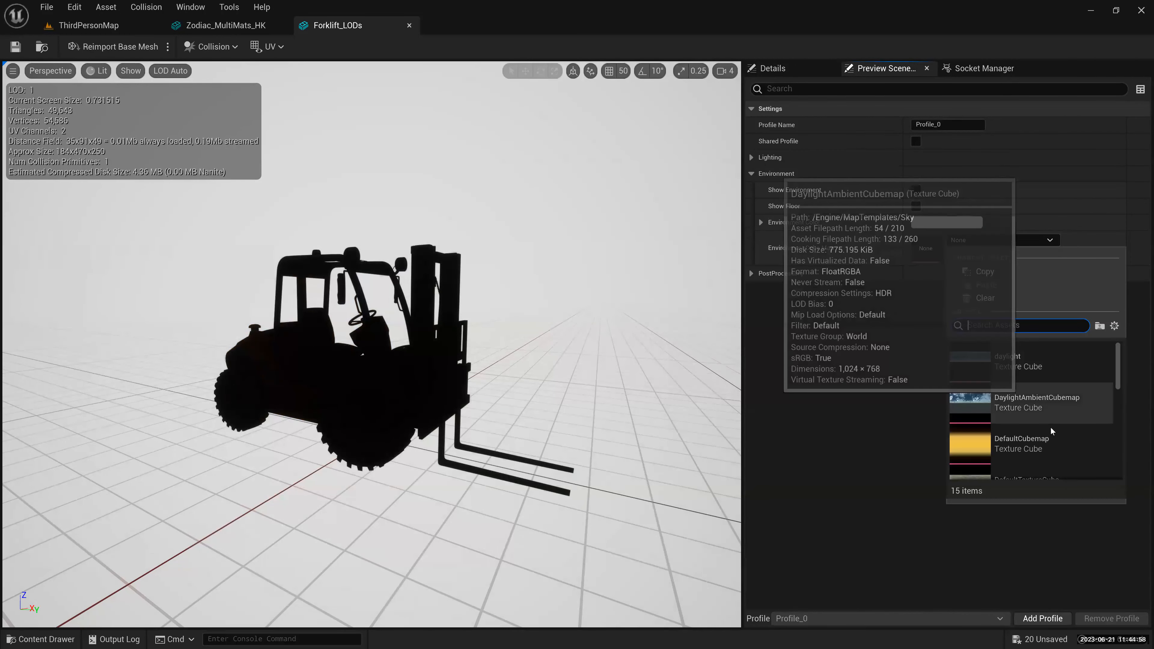
scroll(1051, 439, "down", 3)
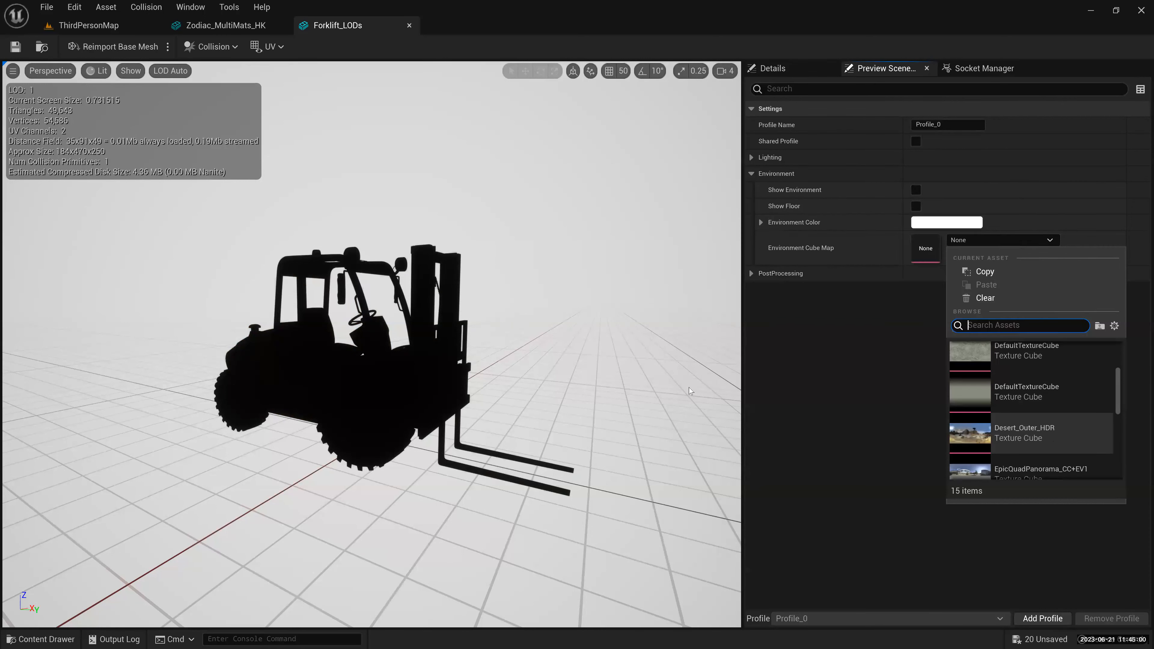
left_click(1051, 467)
left_click(916, 191)
left_click(918, 207)
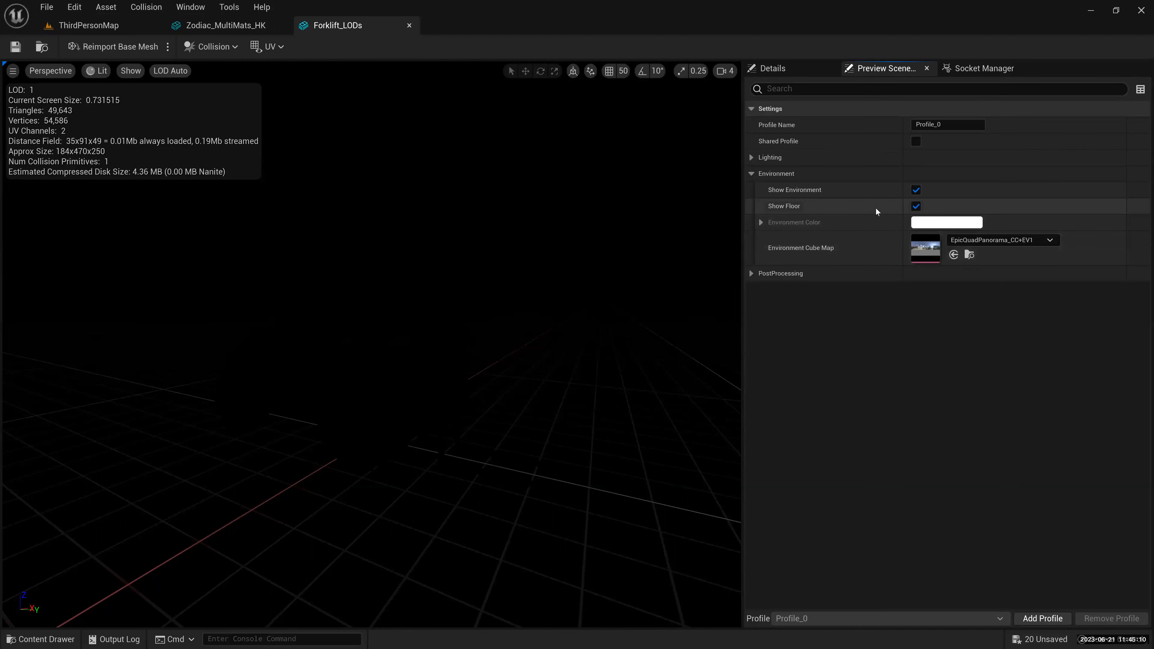
- Switch the preview scene's Environment Cube Map to Desert_Outer_HDR, keeping the environment shown
left_click(916, 193)
left_click(916, 190)
left_click(995, 241)
left_click(1025, 409)
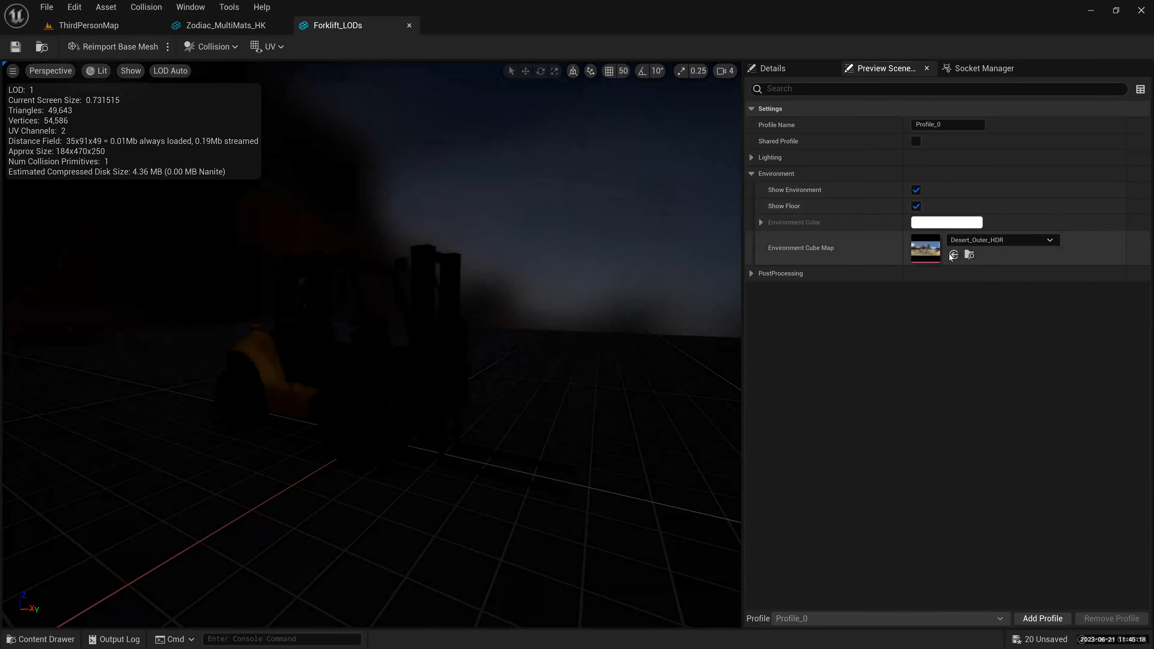
- Adjust the preview viewport's exposure to brighten the forklift and its surroundings
left_click(97, 71)
left_click(95, 305)
left_click_drag(190, 321, 181, 321)
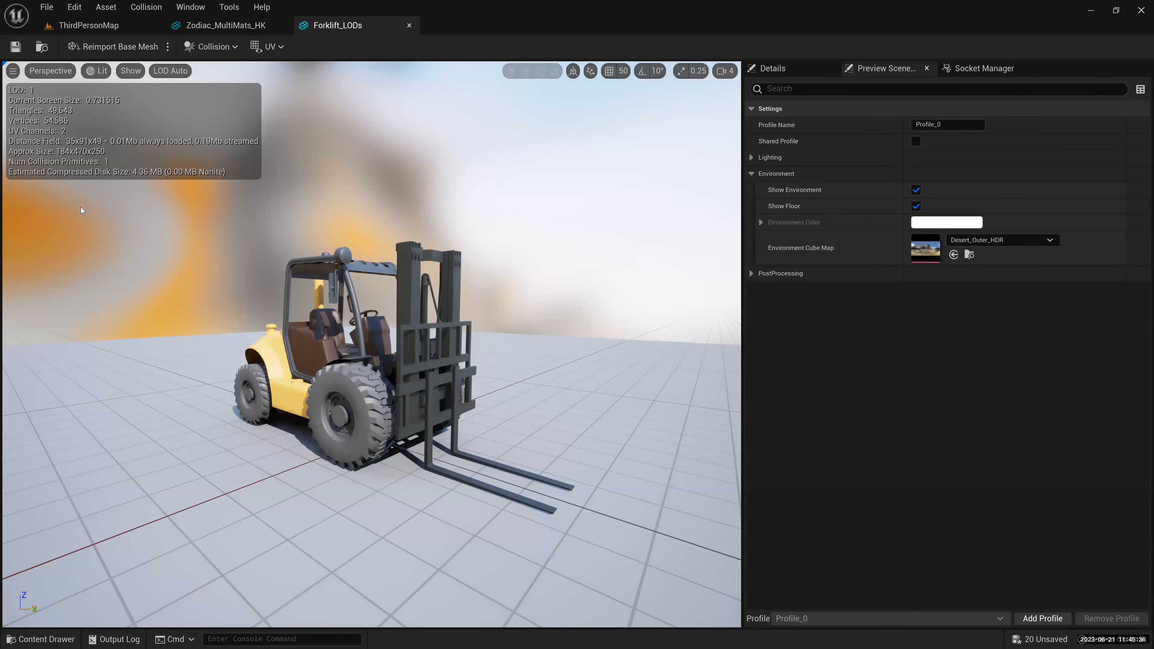
- Examine the forklift from several angles up close and compare its triangle counts at LOD 0 and LOD 1
scroll(34, 88, "up", 3)
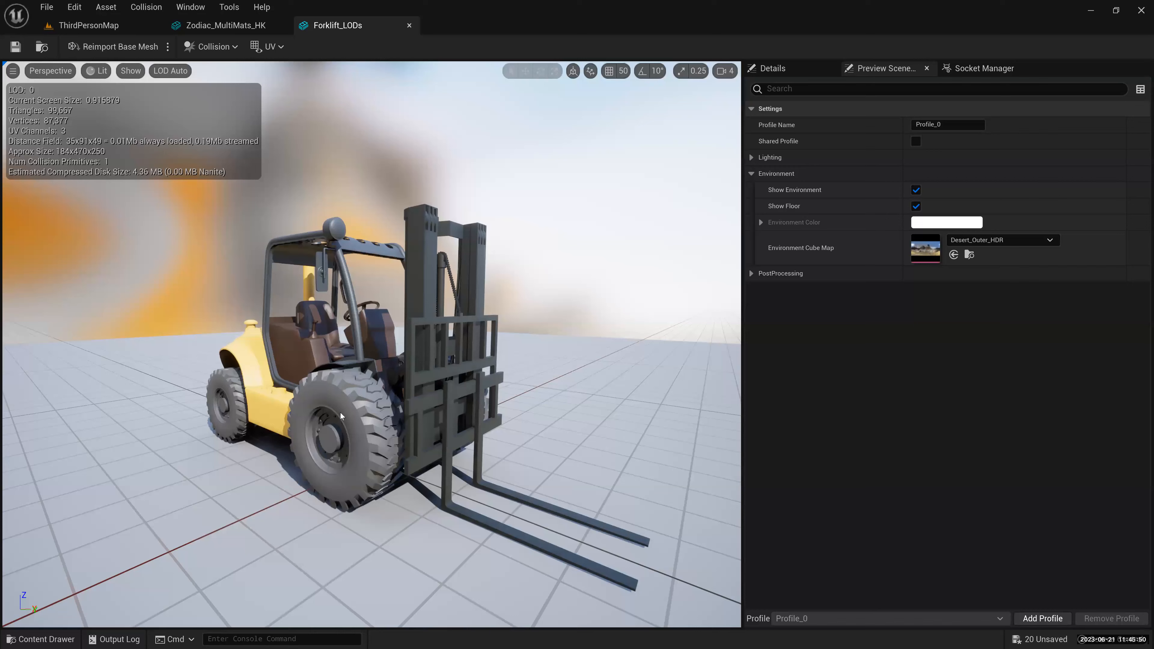
left_click_drag(317, 421, 281, 423)
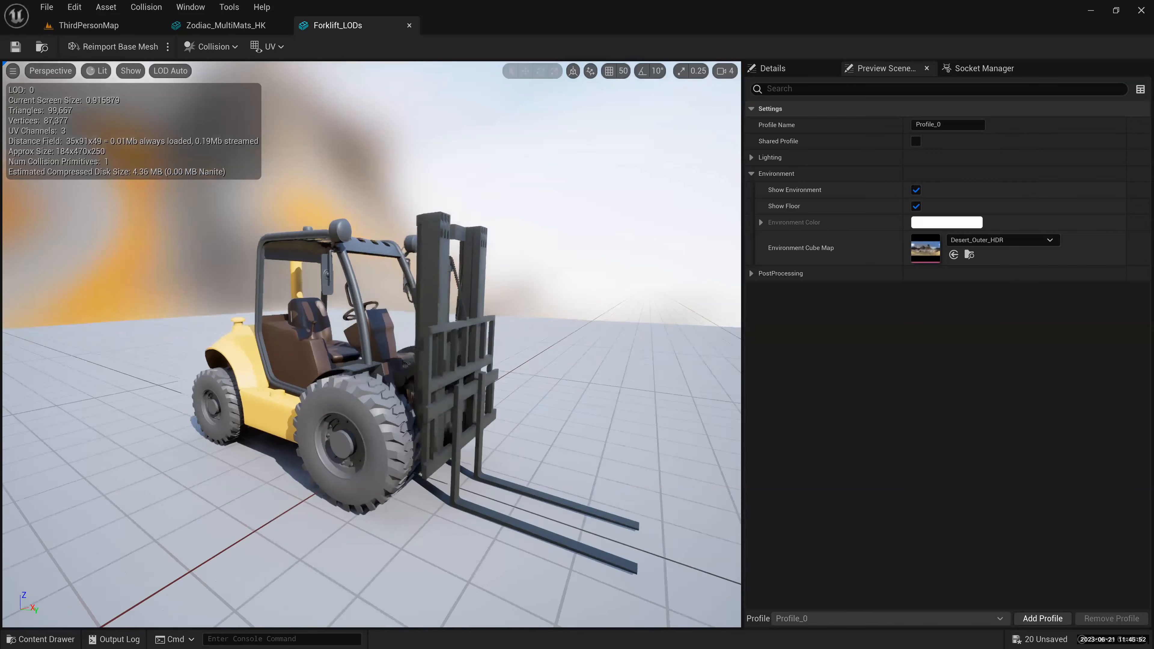
left_click_drag(410, 429, 418, 389)
left_click_drag(345, 435, 527, 403)
mouse_move(437, 421)
left_mouse_down()
mouse_move(482, 420)
mouse_move(454, 420)
left_mouse_up()
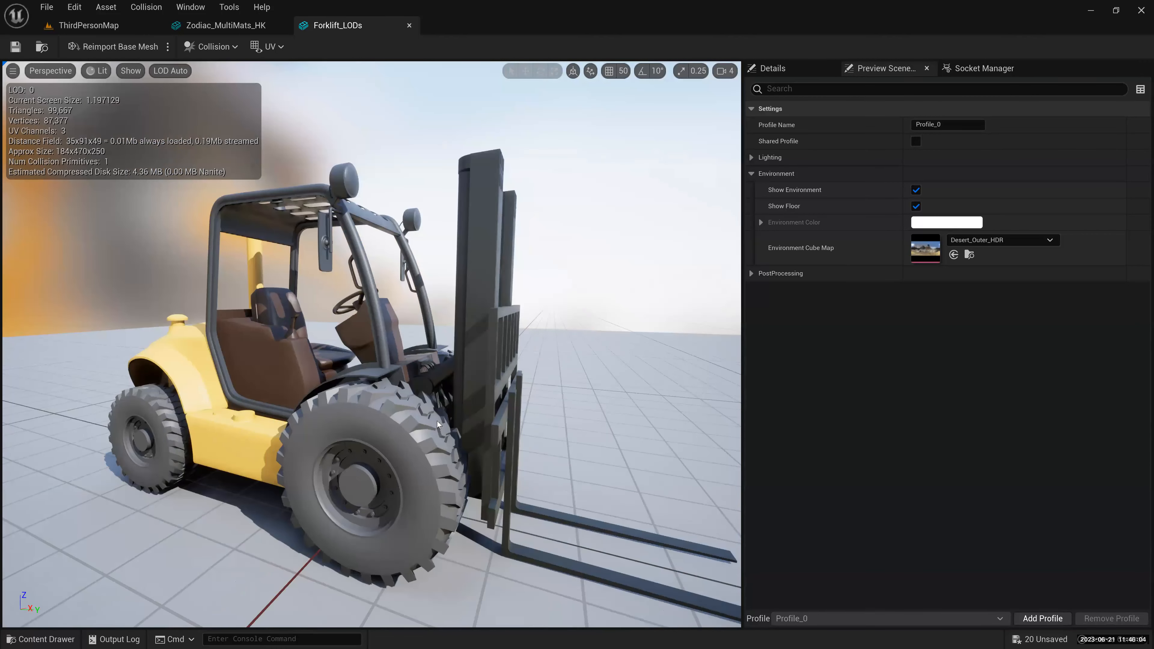
scroll(260, 288, "down", 2)
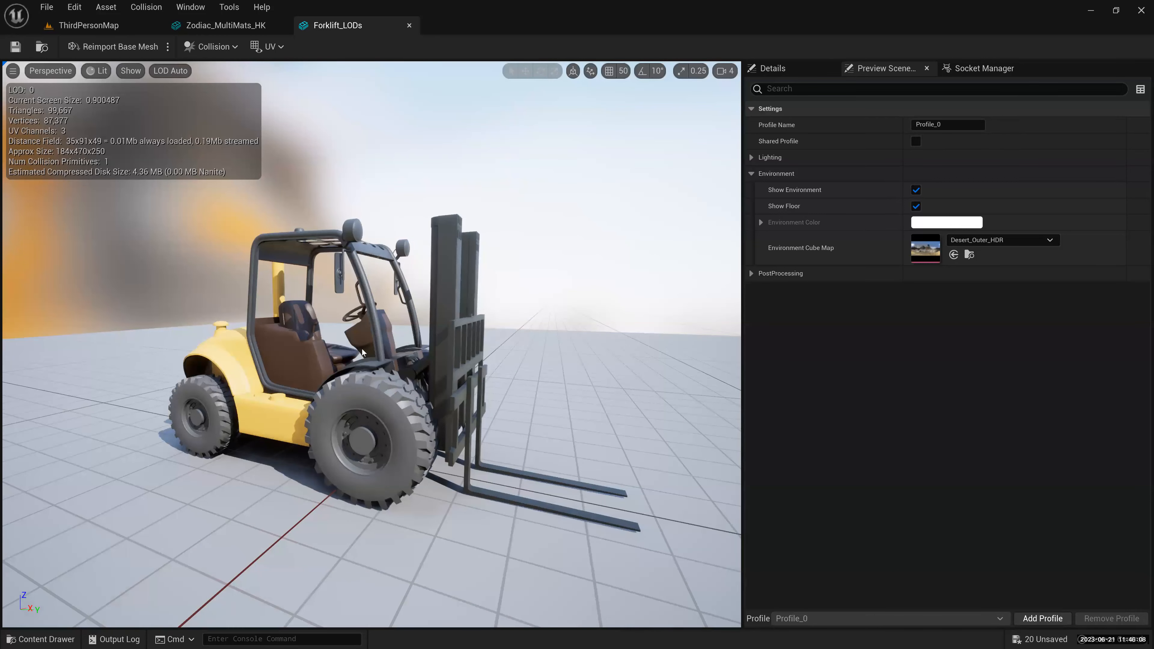
scroll(363, 351, "down", 2)
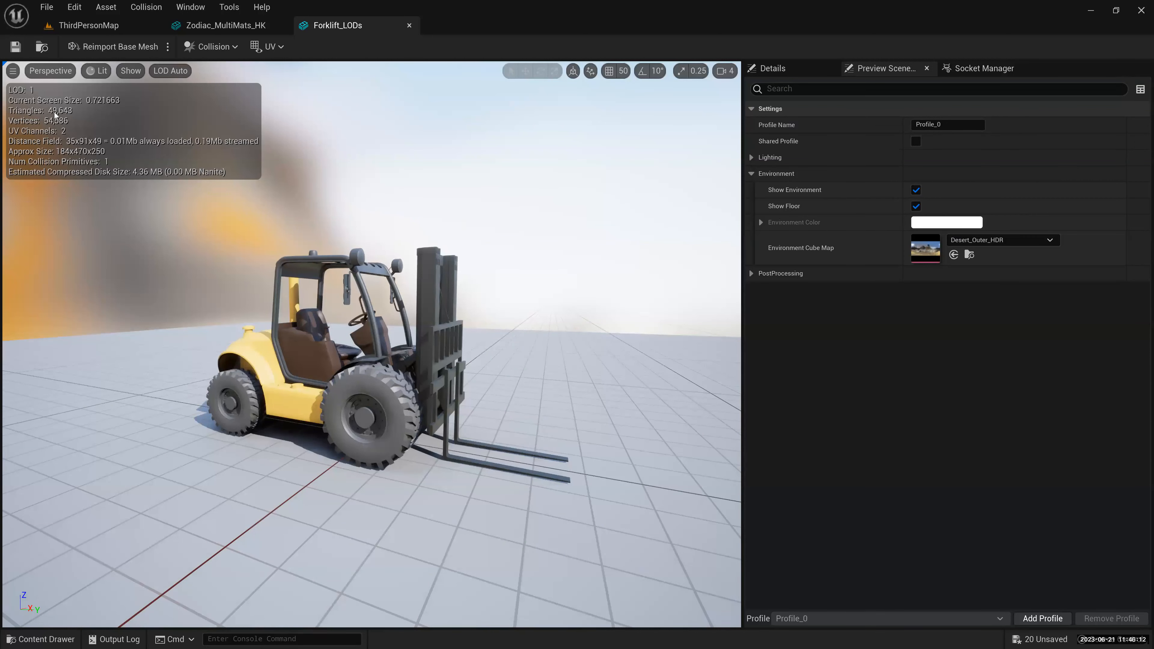
scroll(54, 112, "up", 2)
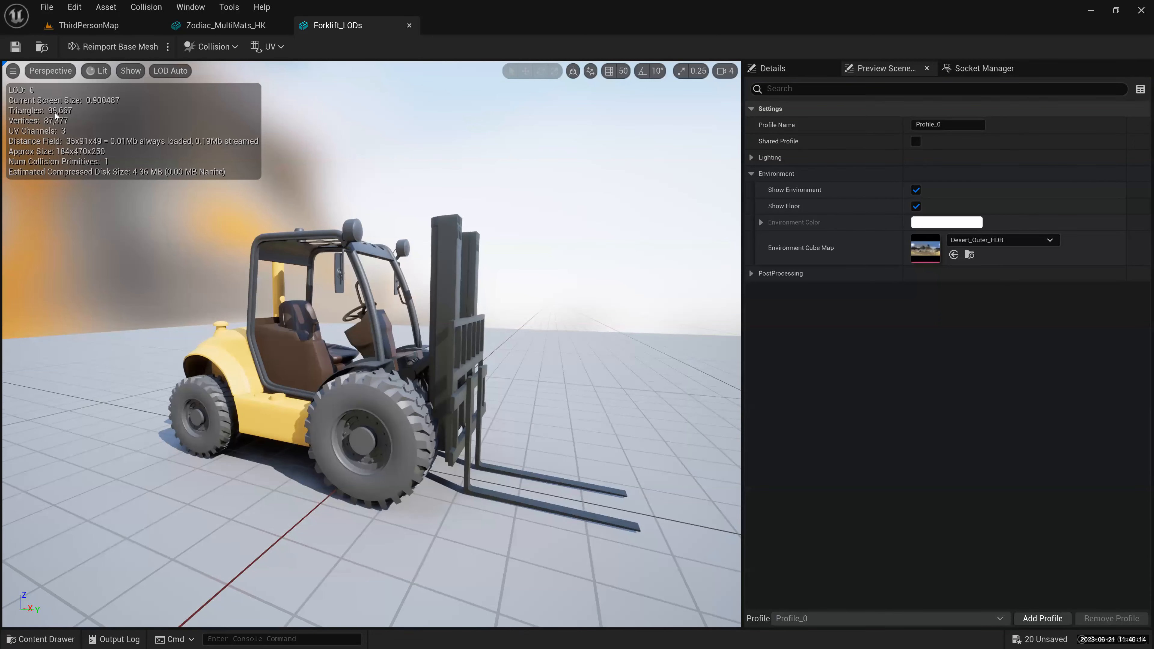
scroll(55, 115, "down", 2)
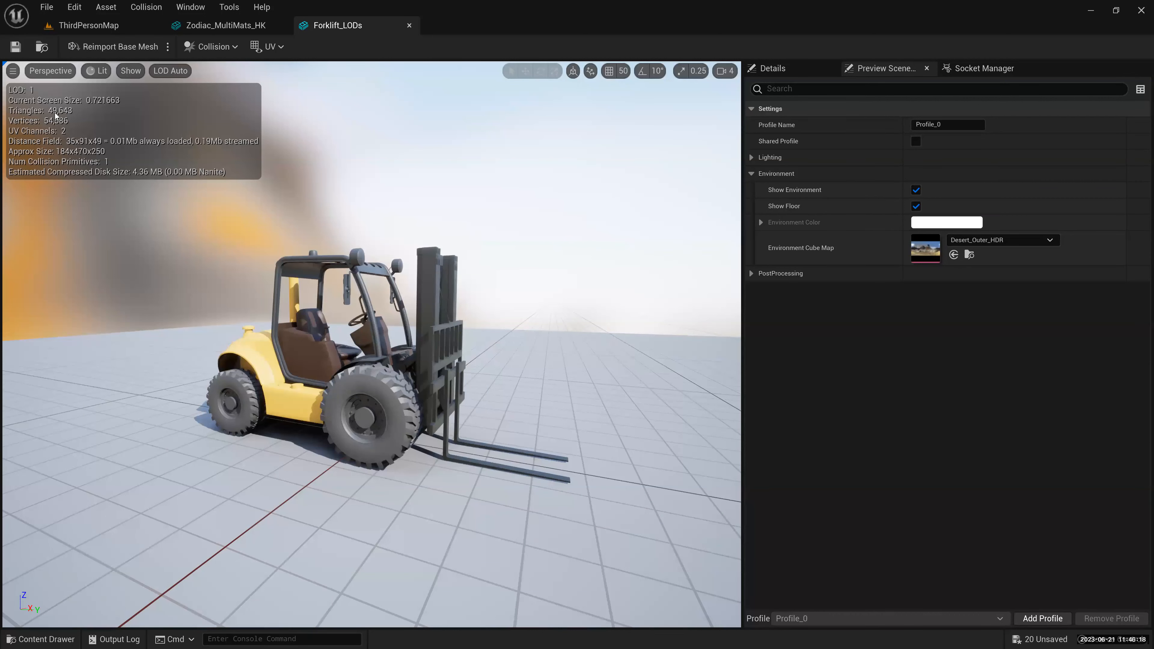
scroll(429, 381, "down", 1)
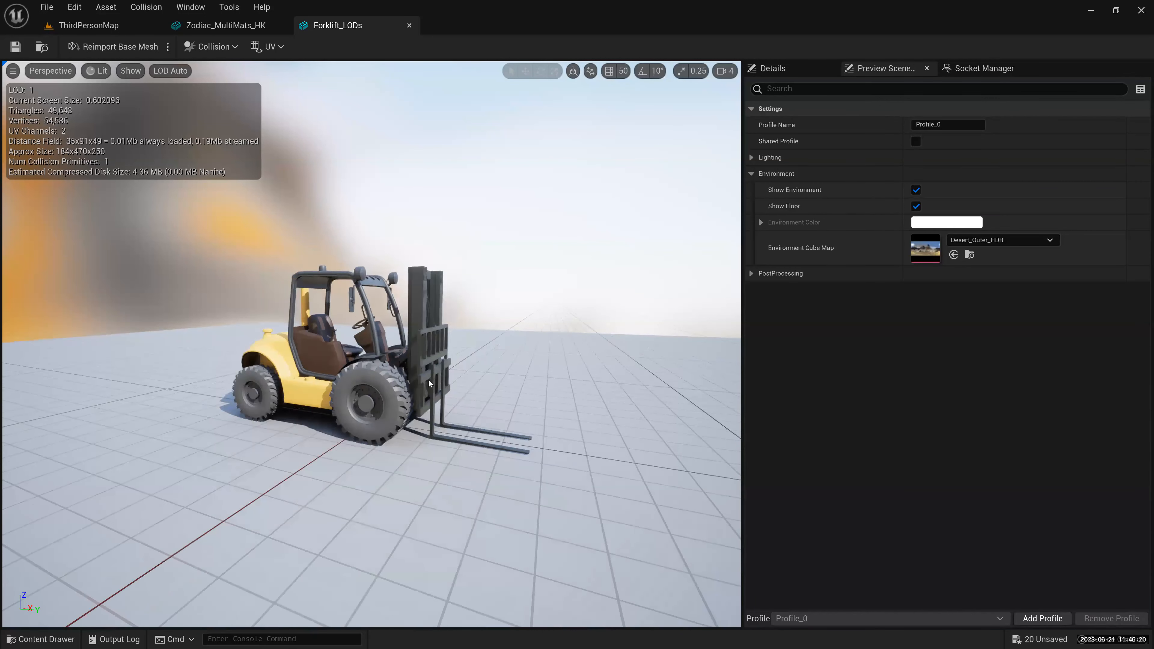
- Examine the forklift at increasing distances to check its geometry and statistics at LOD 2 and LOD 3
scroll(429, 380, "down", 1)
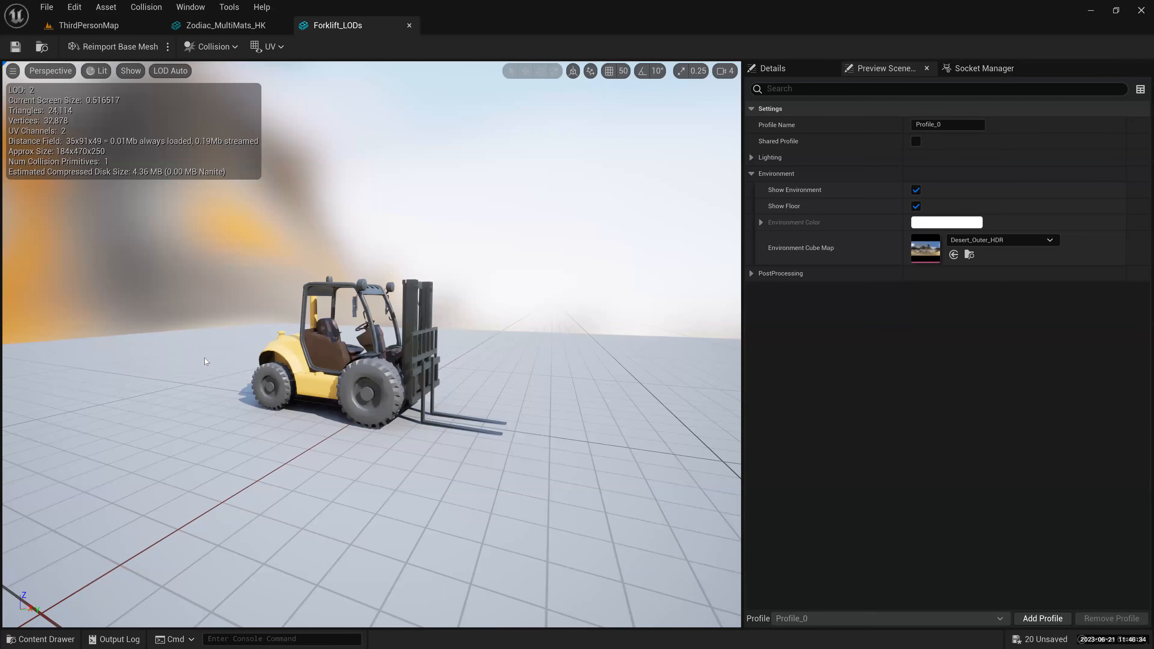
scroll(204, 359, "down", 5)
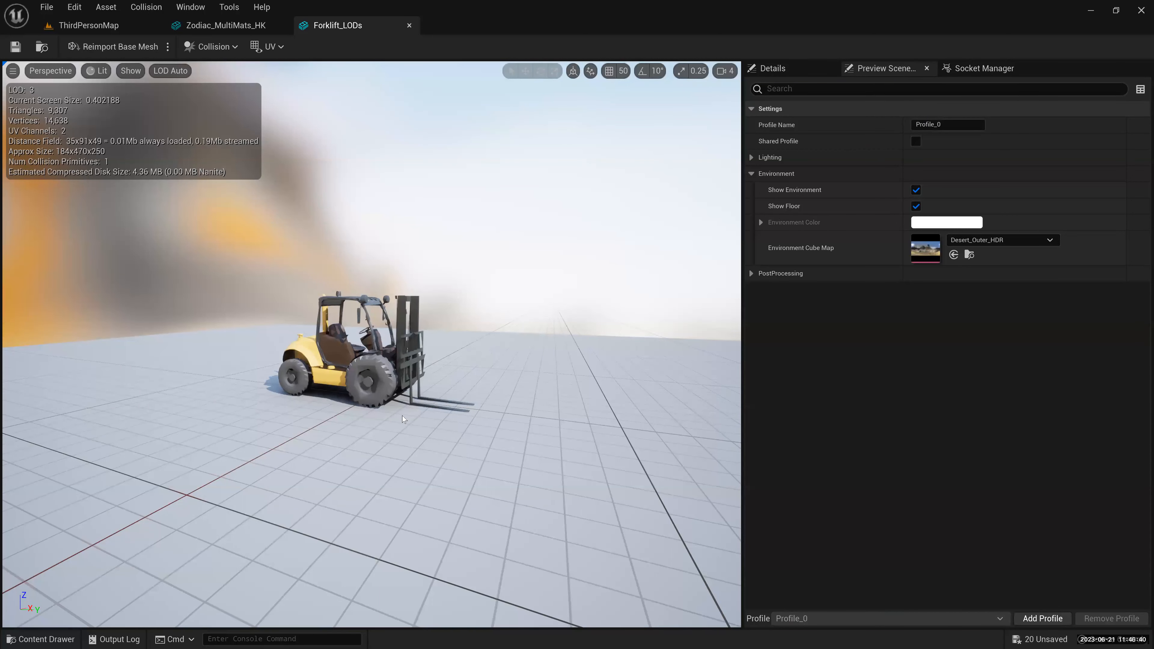
scroll(400, 416, "down", 3)
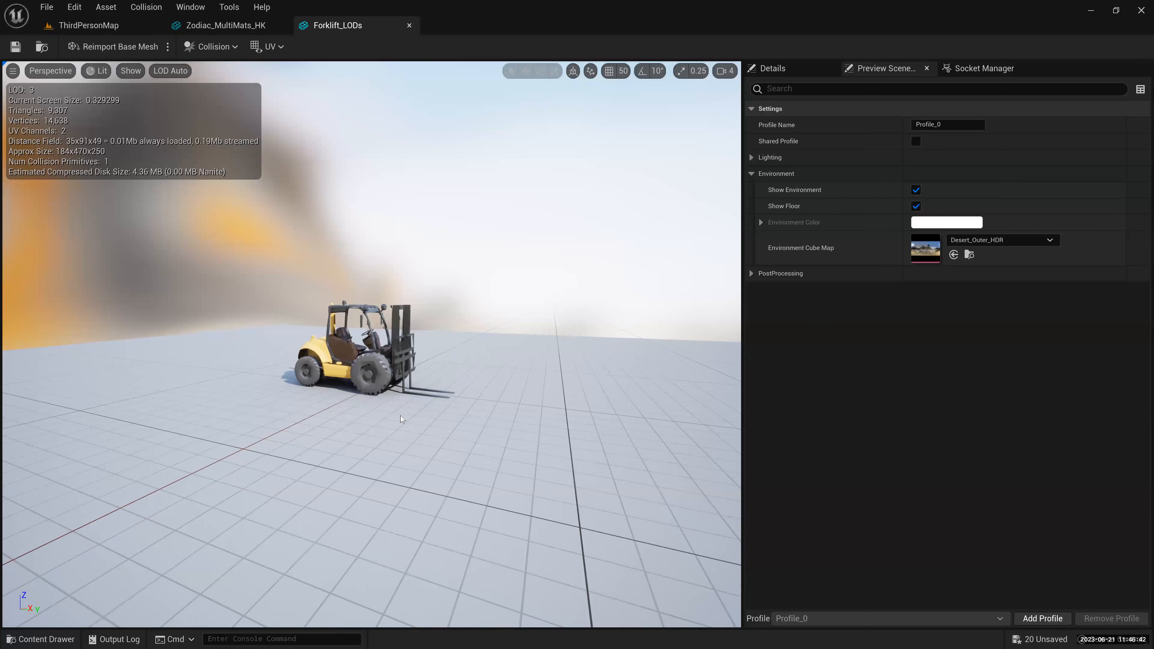
left_click_drag(409, 420, 410, 422)
scroll(411, 422, "up", 2)
scroll(410, 422, "down", 2)
scroll(410, 422, "down", 2)
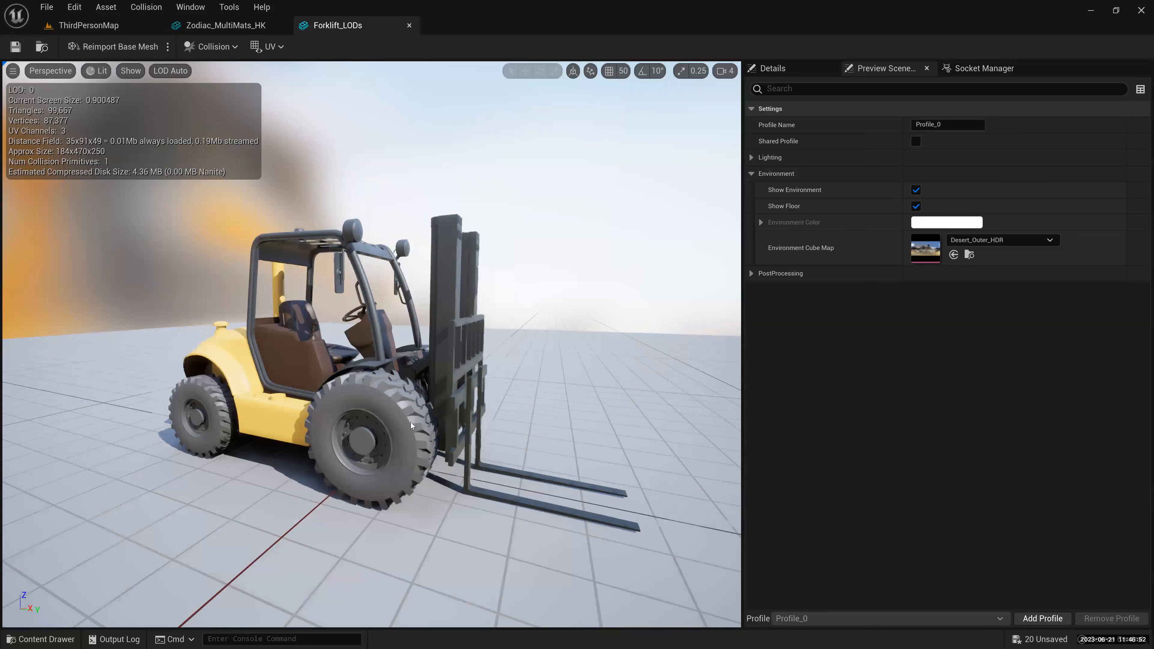
- Examine the forklift's wheels and frame up close while moving repeatedly across the switch between LOD levels
scroll(411, 422, "up", 2)
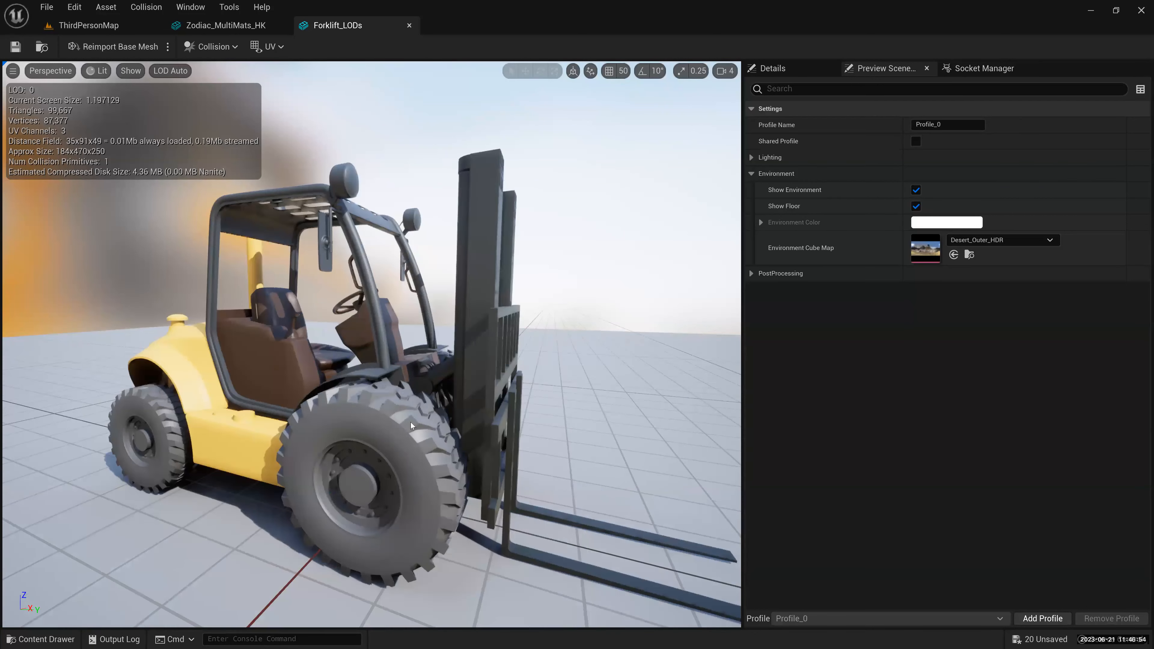
scroll(410, 423, "down", 4)
scroll(411, 422, "up", 2)
scroll(410, 422, "down", 2)
scroll(410, 422, "up", 3)
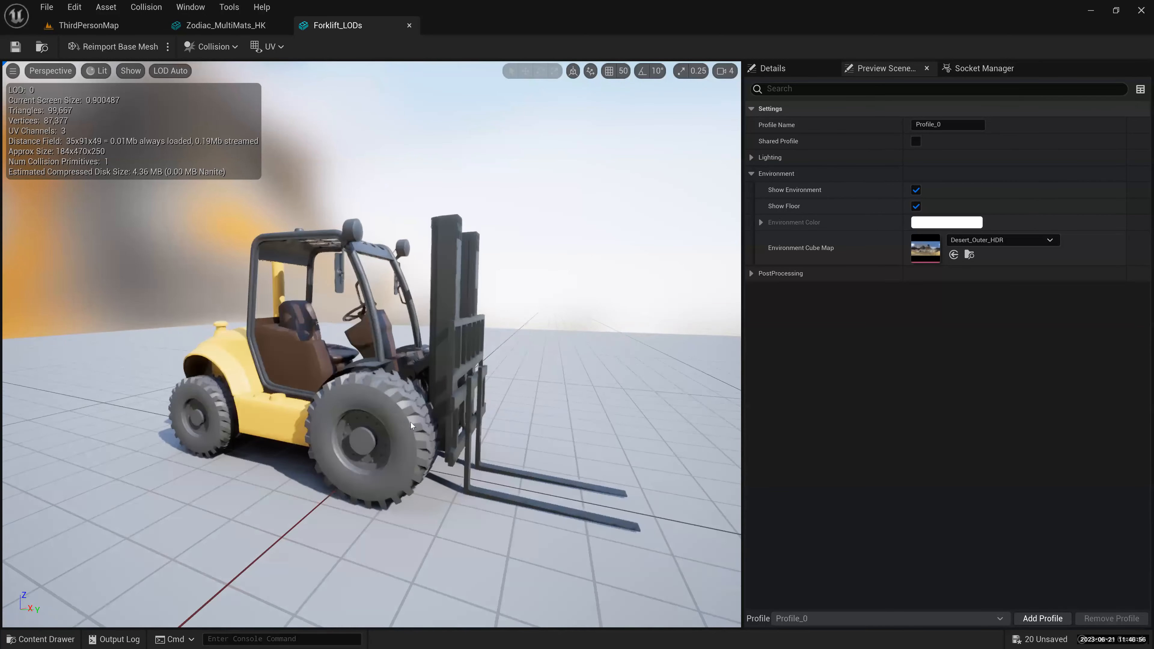
scroll(411, 422, "down", 3)
scroll(410, 422, "up", 3)
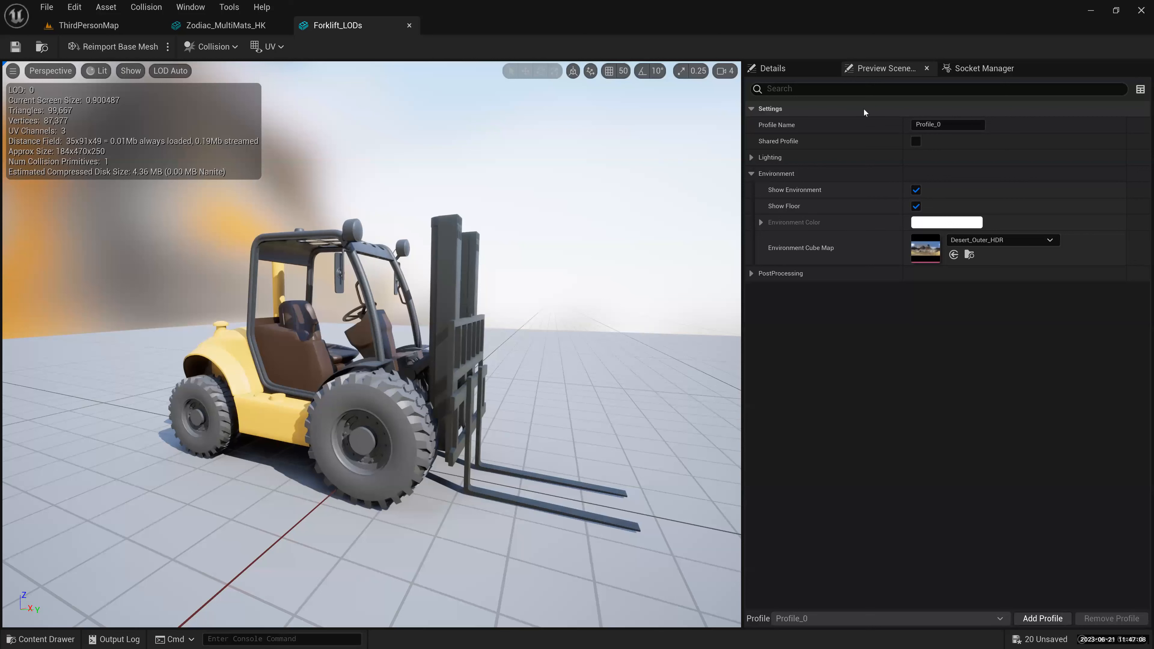
- Collapse all categories in the mesh's details and expand only the LOD Settings
left_click(782, 69)
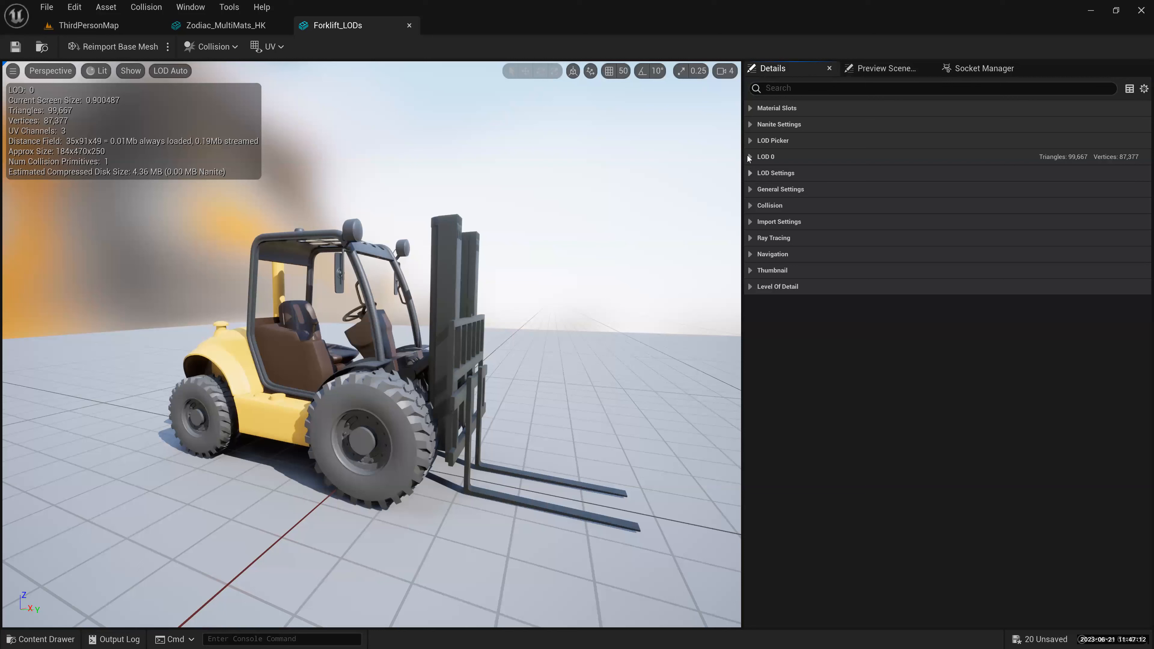
left_click(1144, 89)
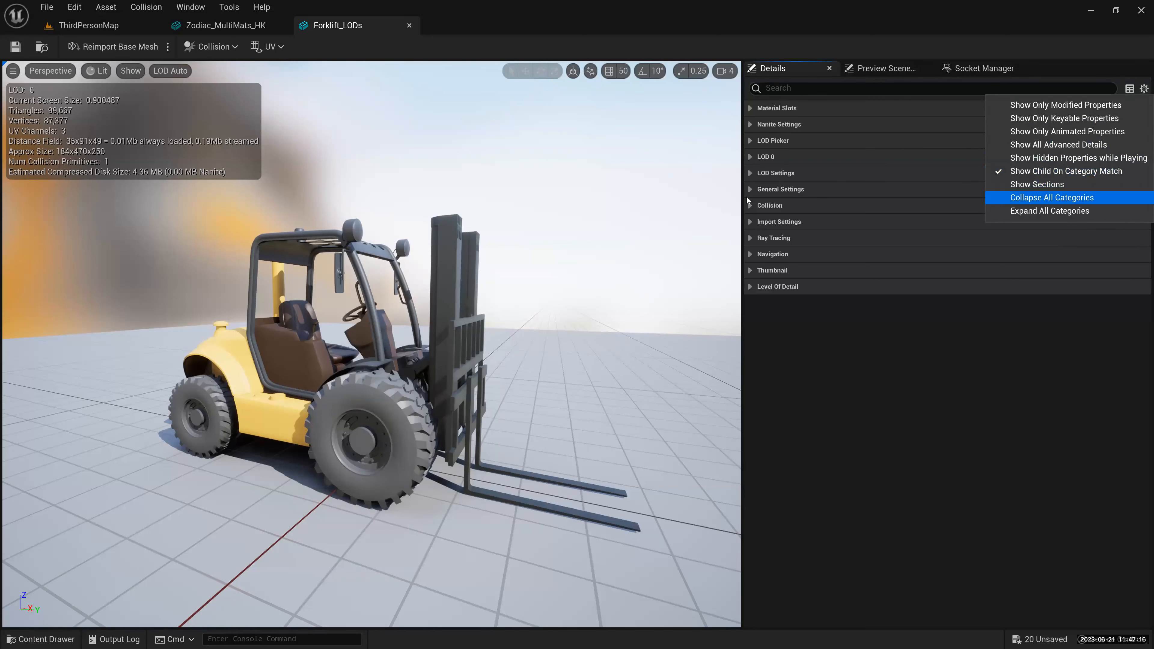
left_click(1083, 199)
left_click(750, 174)
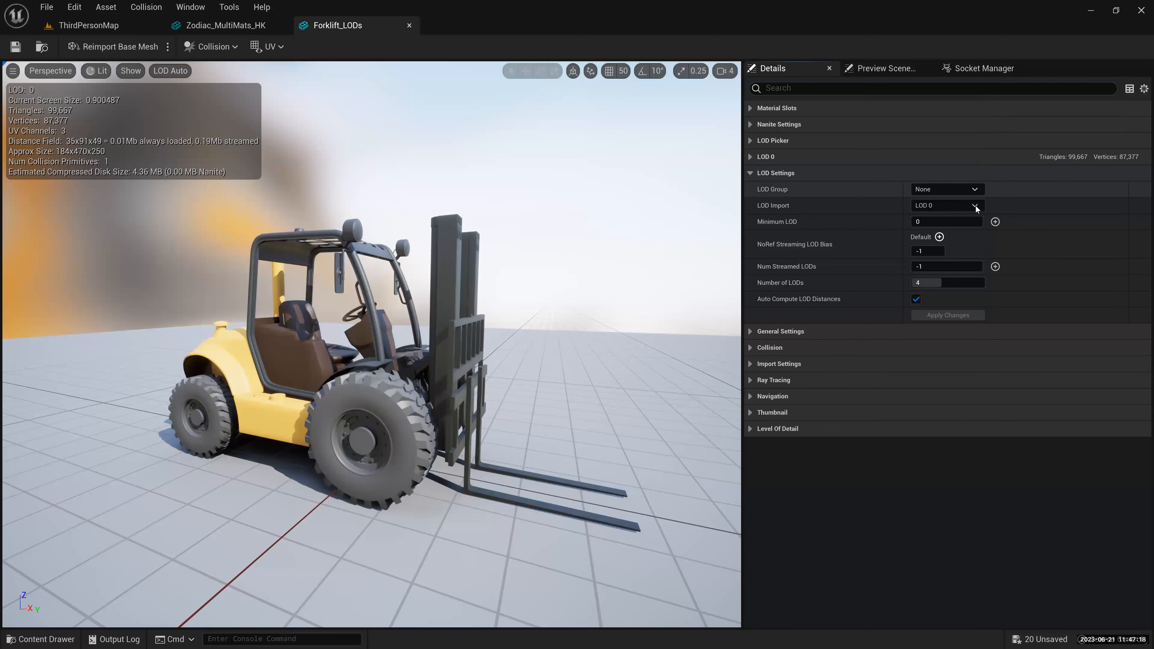
- Review the LOD Import options and expand the LOD 0 category in the forklift mesh's details
left_click(946, 205)
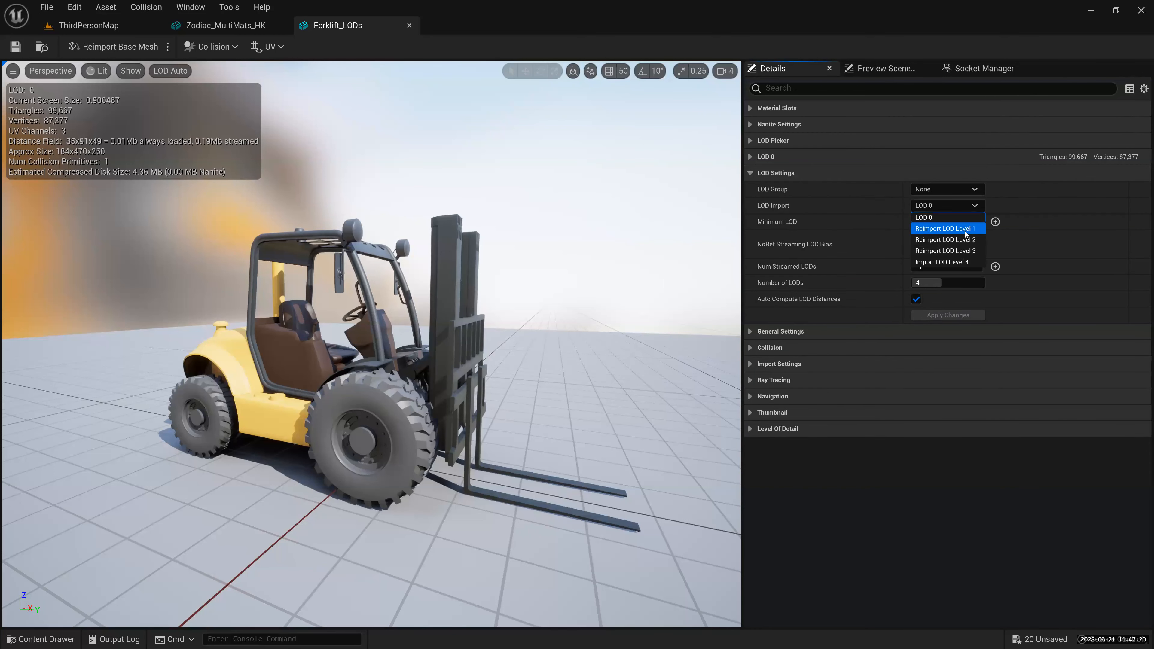
left_click(972, 206)
left_click(750, 158)
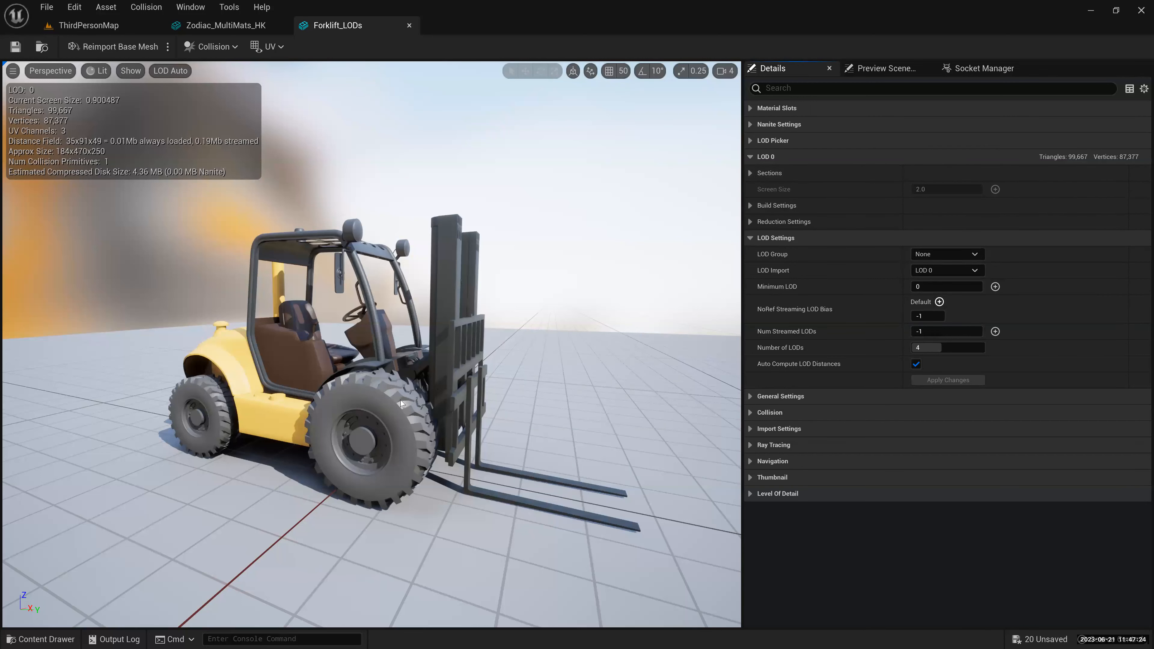
scroll(398, 404, "up", 2)
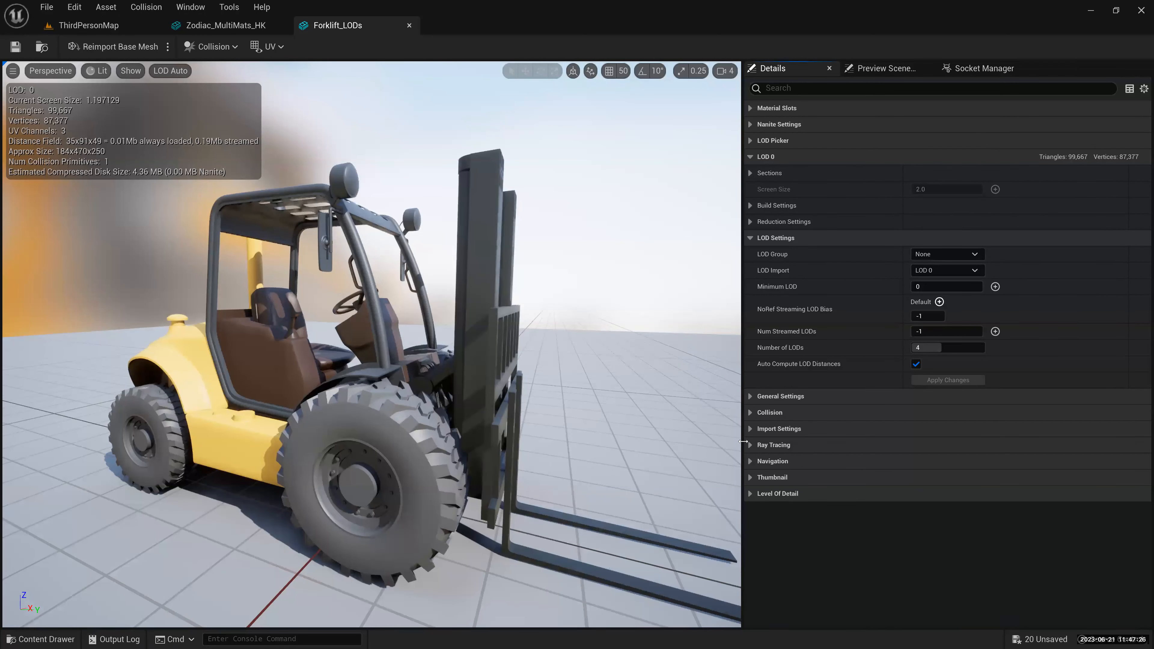
scroll(741, 441, "down", 2)
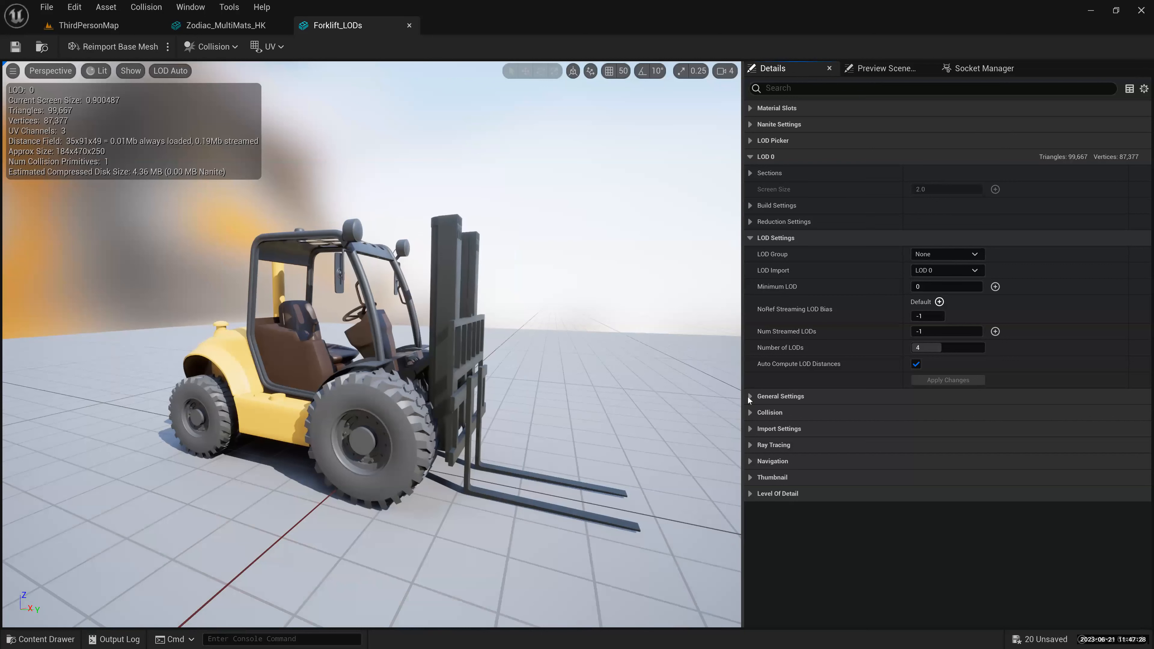
left_click(749, 397)
left_click(751, 396)
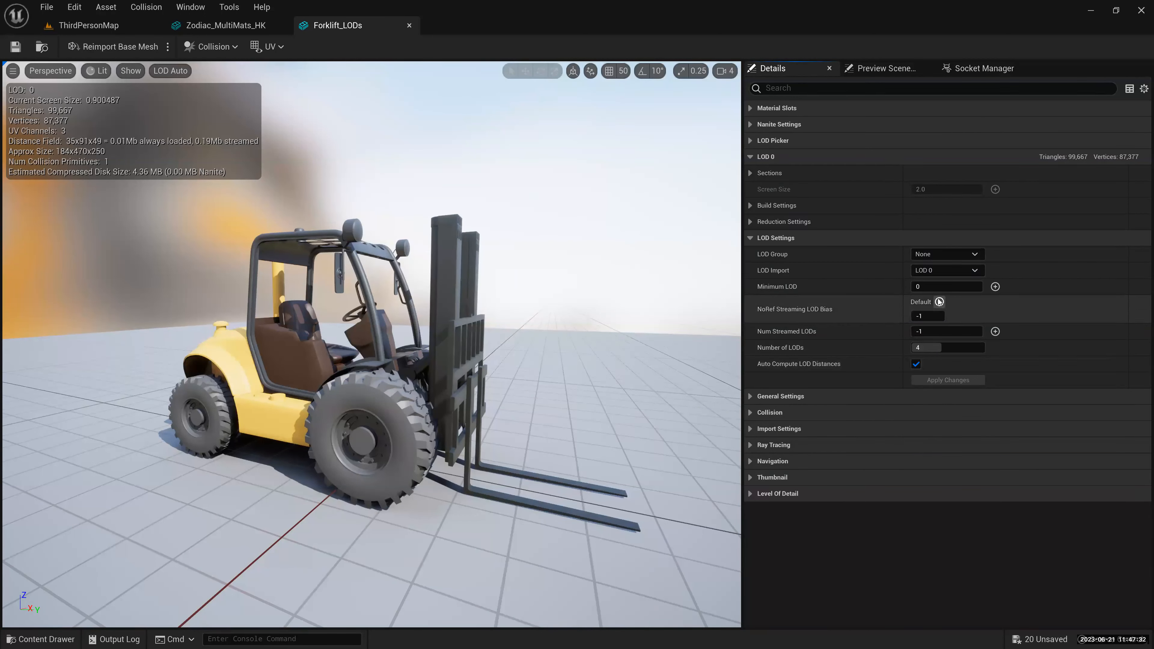
- Set the mesh's LOD Group to LargeProp and accept overwriting the current settings with the group's defaults
left_click(949, 257)
left_click(949, 256)
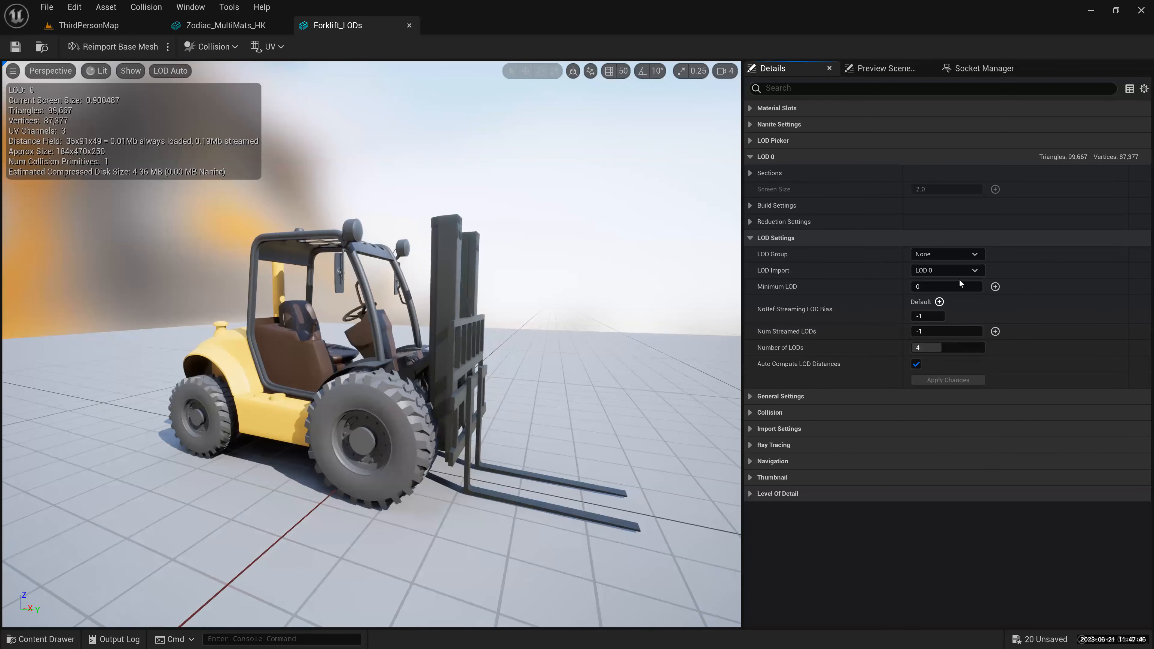
left_click(953, 255)
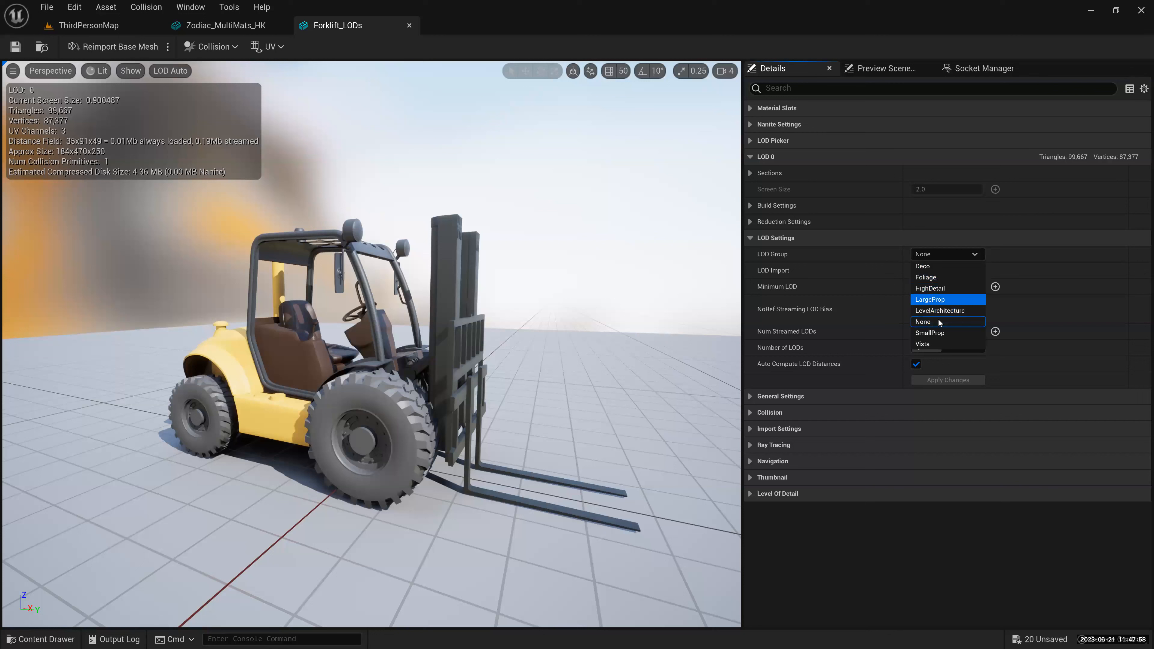
left_click(931, 299)
left_click_drag(537, 283, 394, 253)
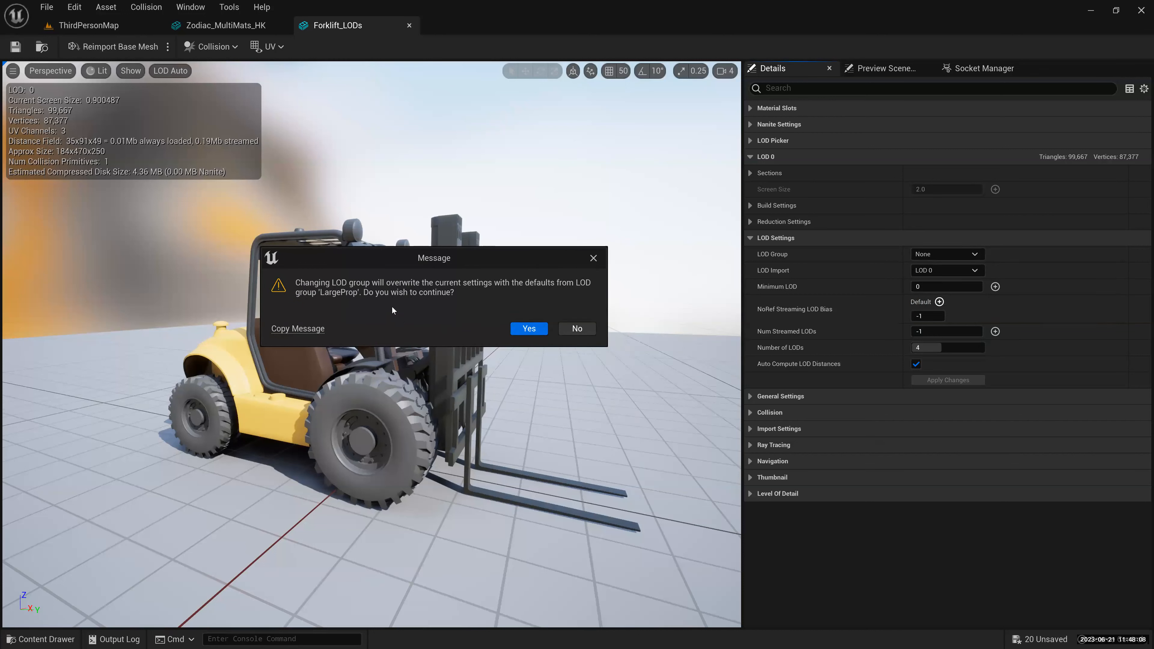
left_click(527, 328)
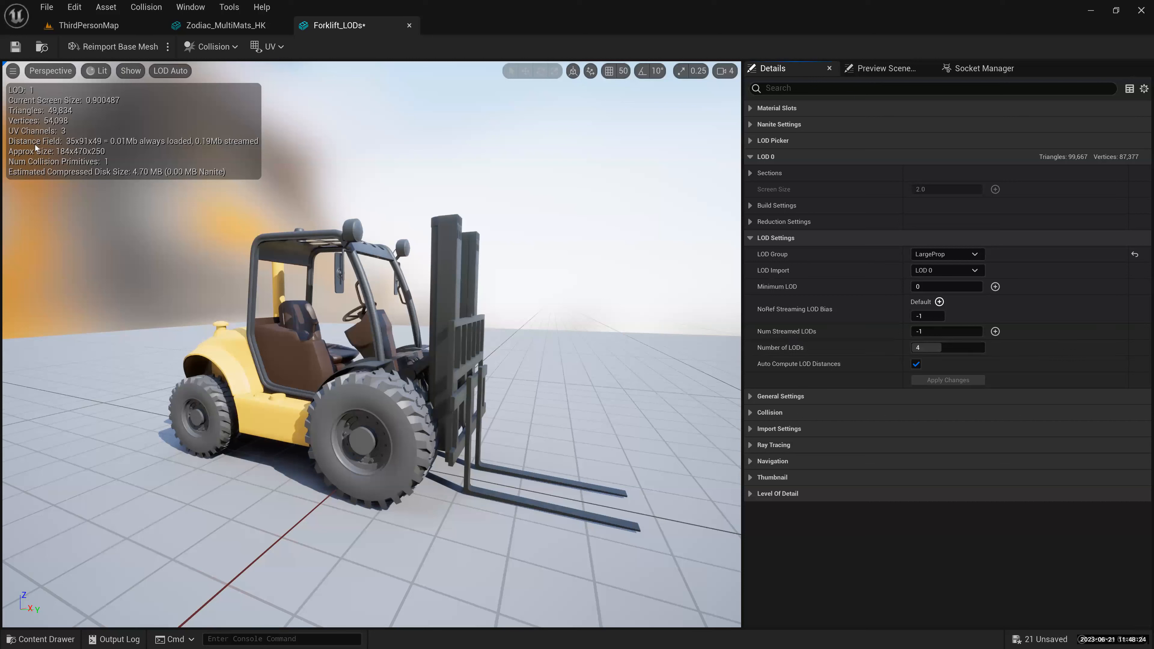
- Set the Number of LODs to 3 in the LOD Settings and apply the changes
scroll(345, 392, "up", 3)
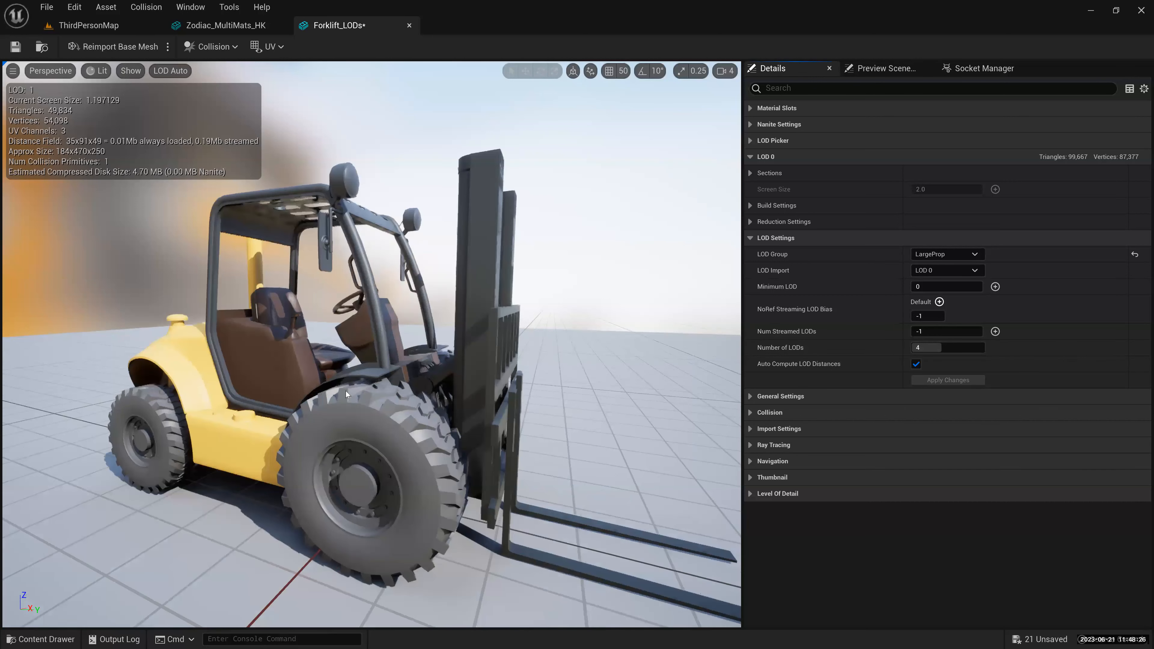
scroll(345, 391, "down", 3)
scroll(345, 391, "down", 5)
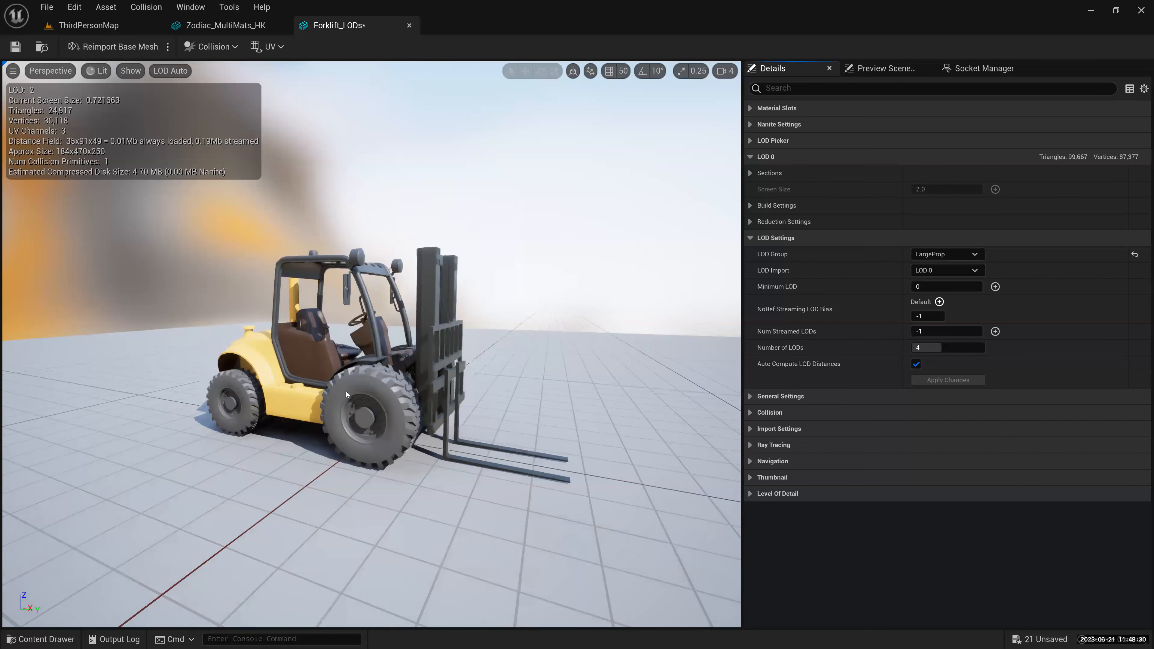
left_click(972, 379)
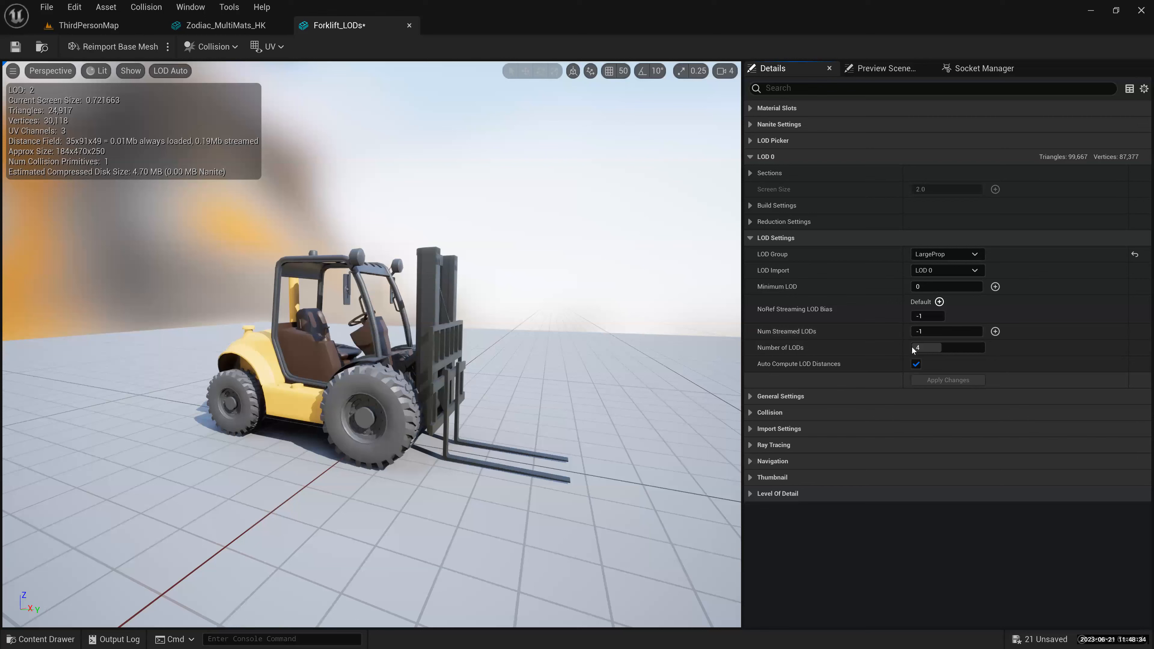
key("super+plus")
left_click_drag(929, 347, 891, 365)
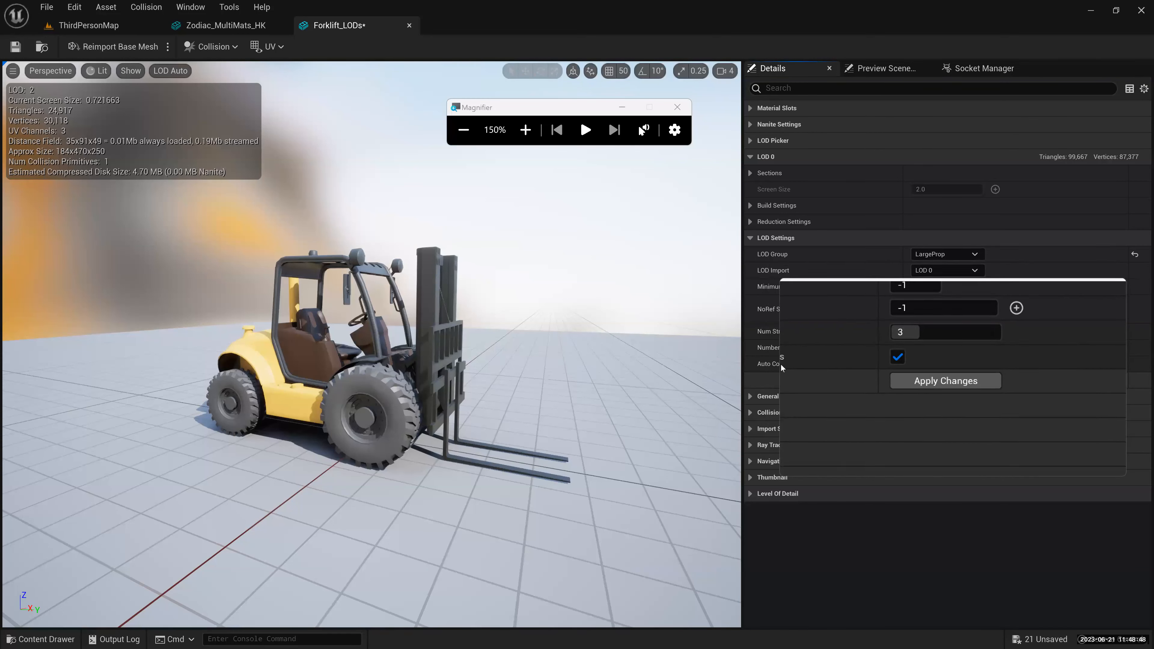
left_click(940, 382)
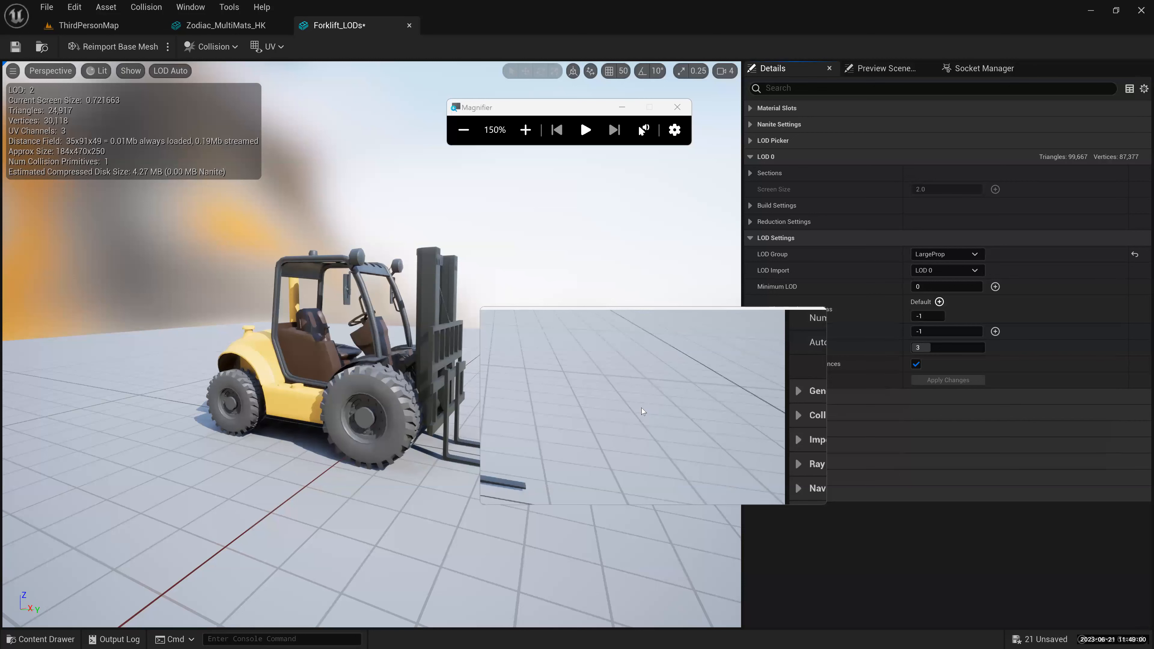
key("super+Escape")
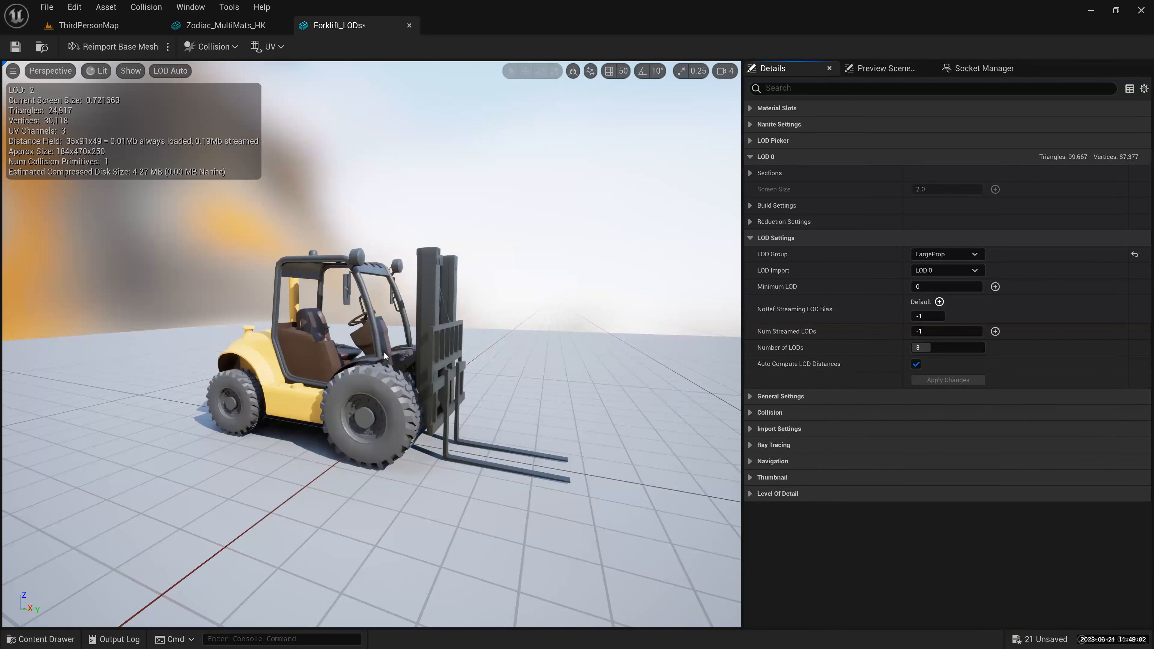
- Examine the forklift at near and far distances to check which LOD level displays at each screen size
scroll(384, 356, "down", 1)
scroll(384, 356, "down", 2)
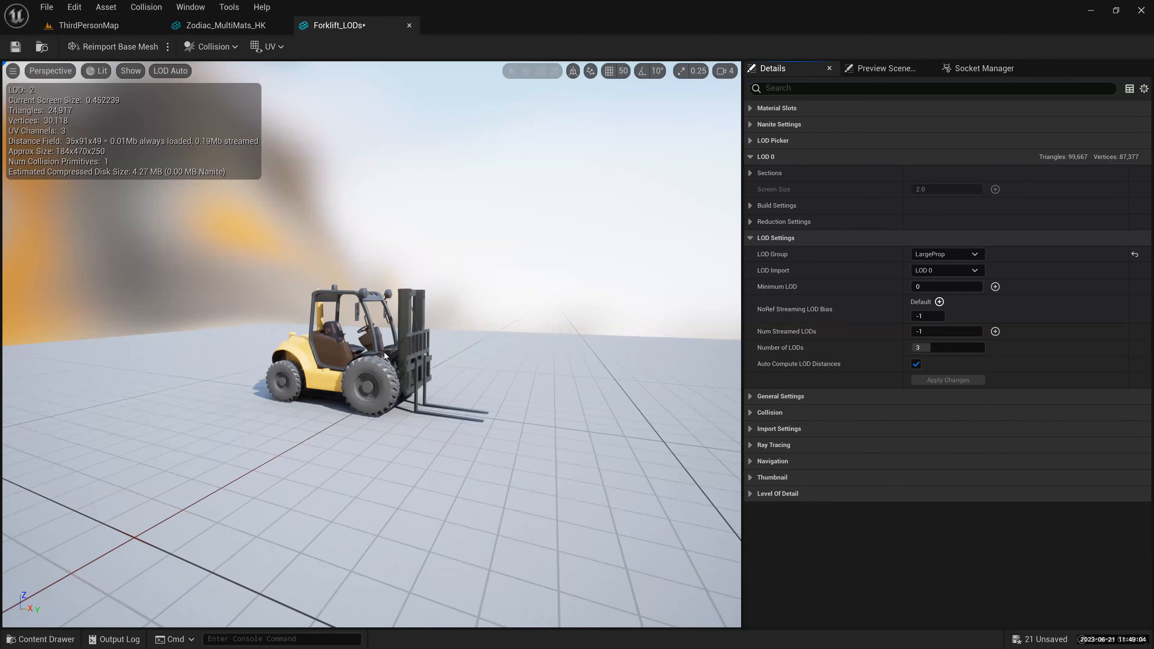
scroll(385, 355, "down", 1)
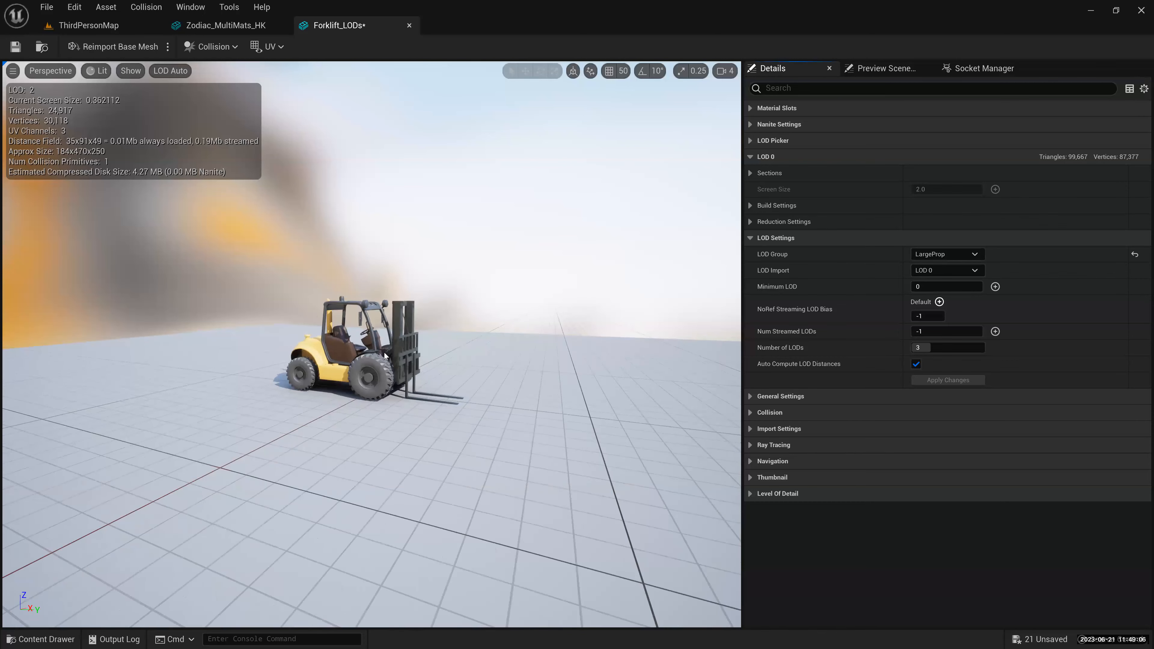
scroll(384, 356, "up", 10)
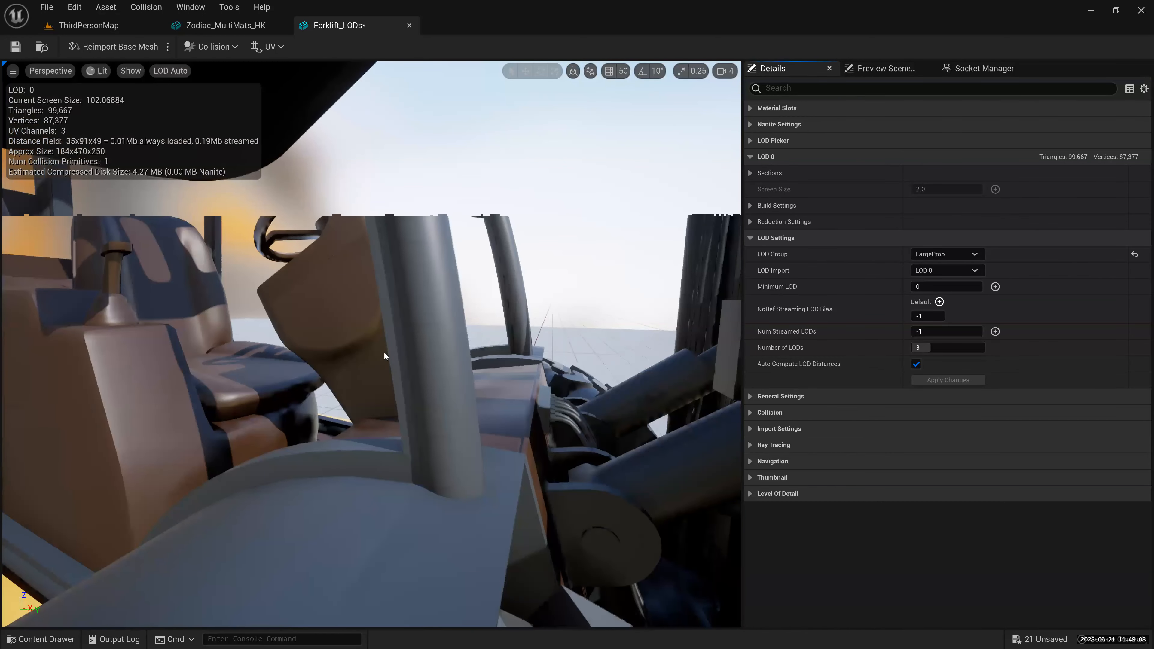
scroll(384, 355, "down", 6)
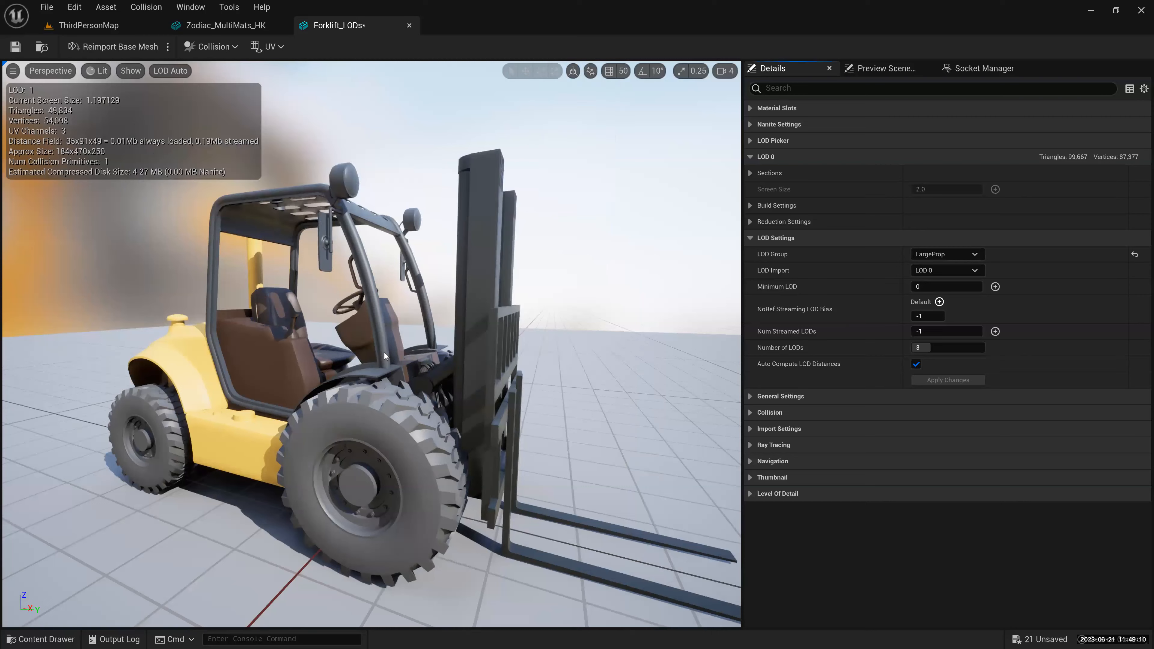
scroll(385, 356, "down", 2)
scroll(384, 355, "up", 1)
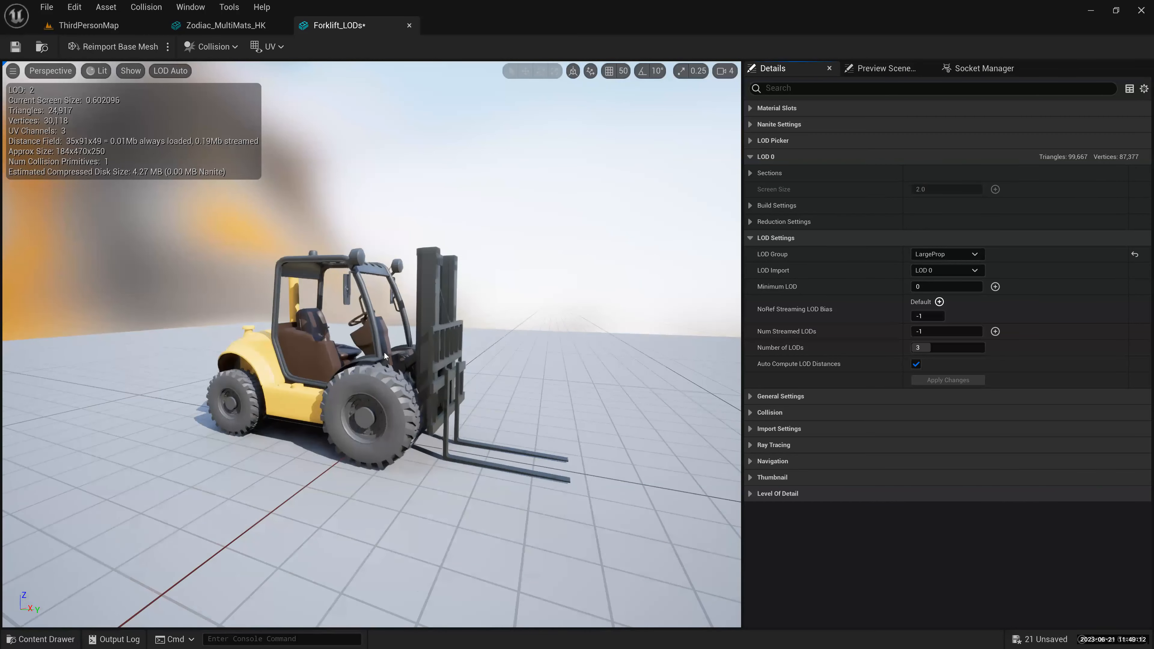
scroll(384, 356, "down", 3)
scroll(384, 356, "up", 3)
scroll(486, 280, "down", 1)
scroll(486, 281, "up", 1)
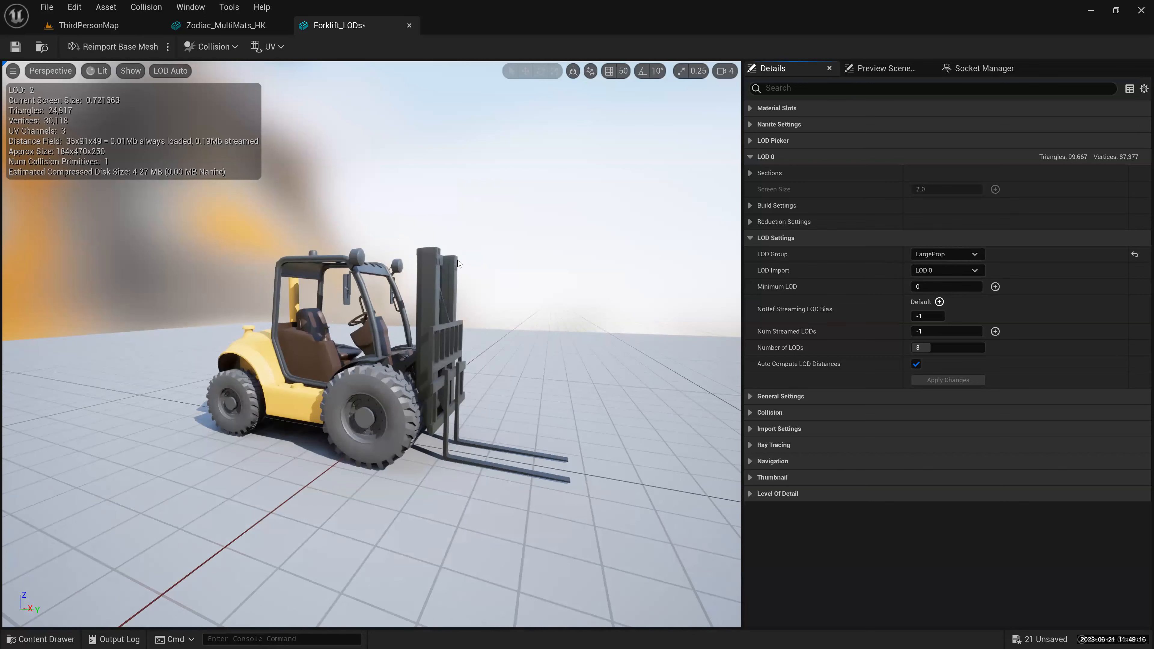
- Switch the viewport's view mode to Mesh LOD Coloration
left_click(132, 72)
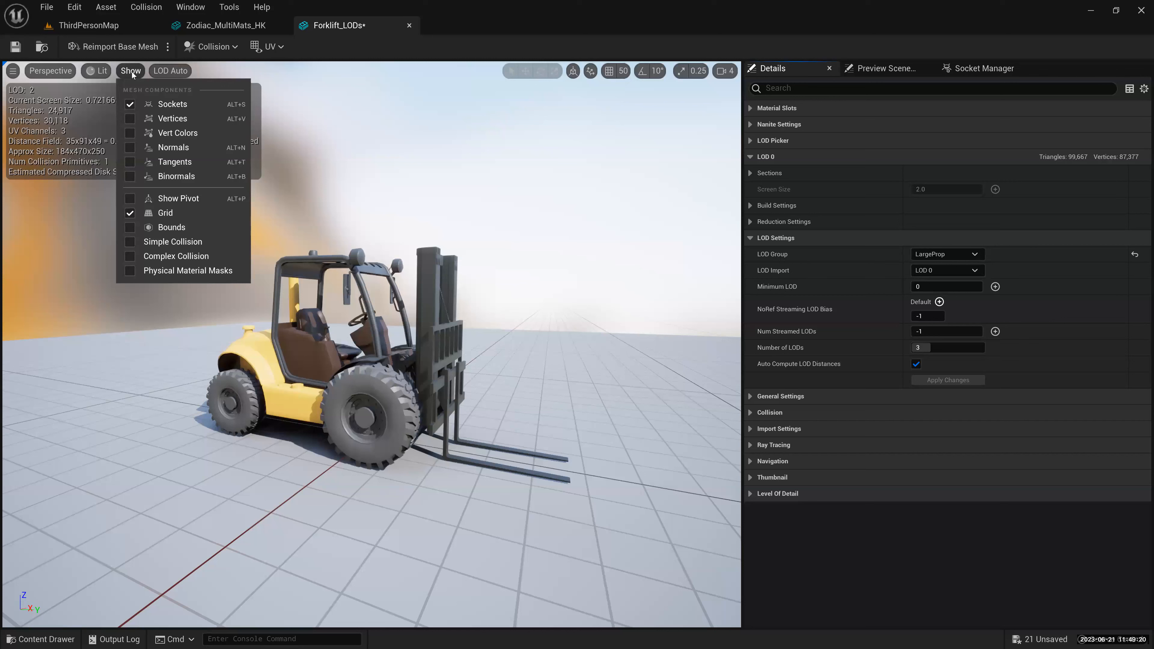
left_click(96, 72)
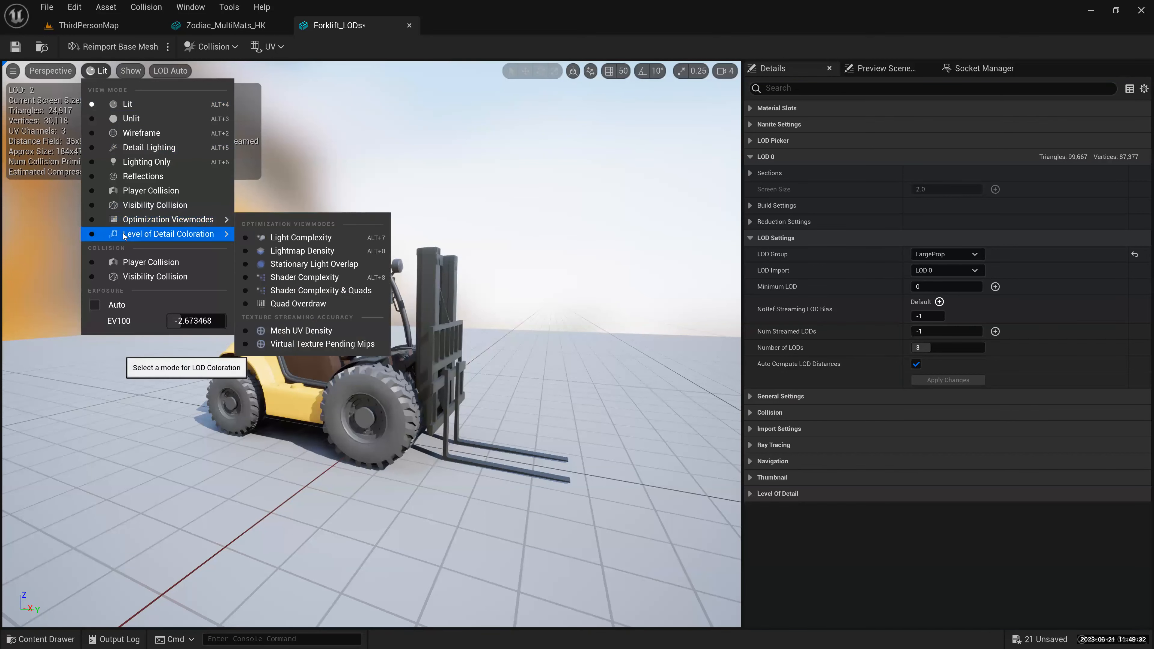
mouse_move(213, 234)
left_click(293, 253)
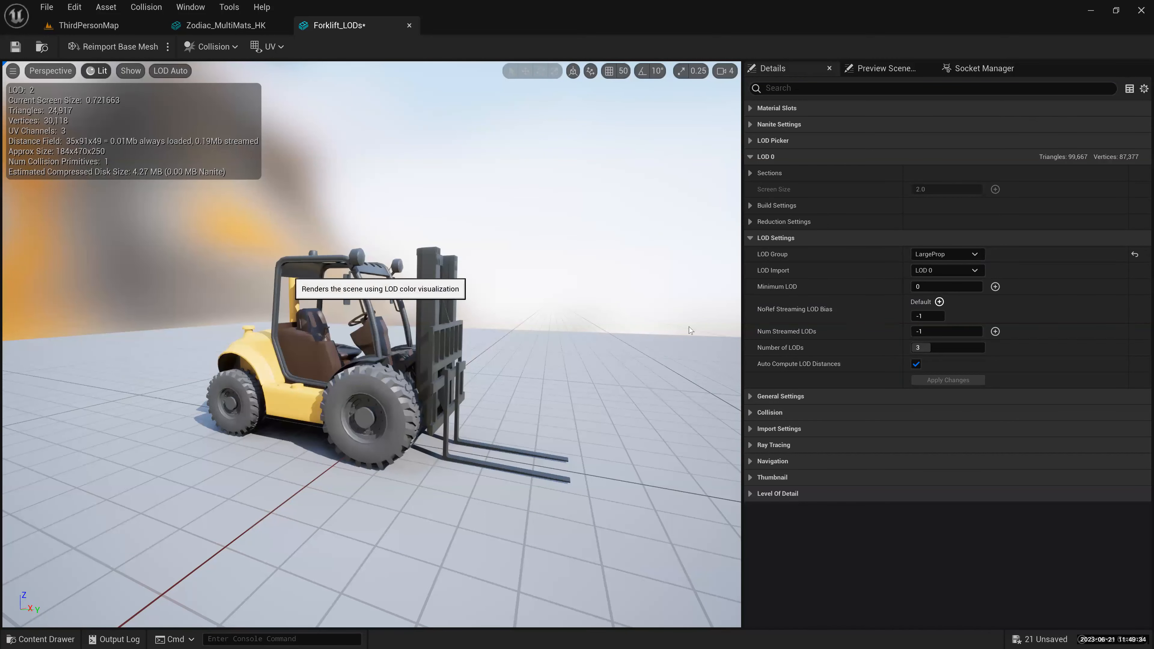
- Examine the forklift's LOD coloration while moving repeatedly nearer and farther across the switches between LOD 0, 1 and 2
scroll(500, 340, "up", 4)
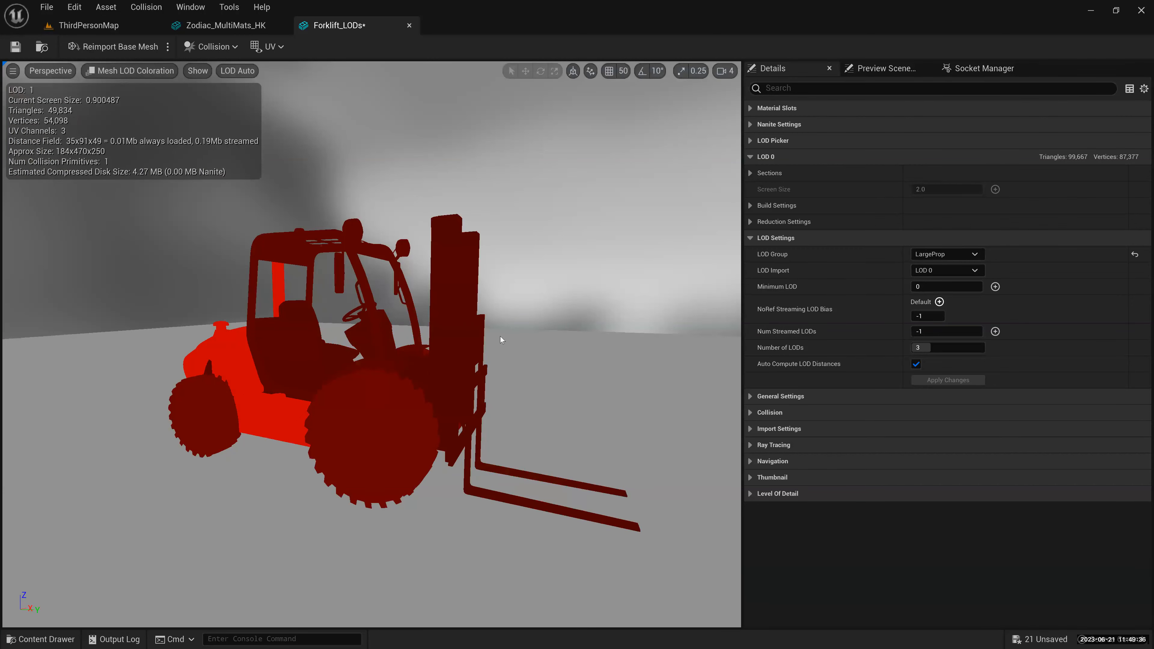
scroll(500, 337, "up", 3)
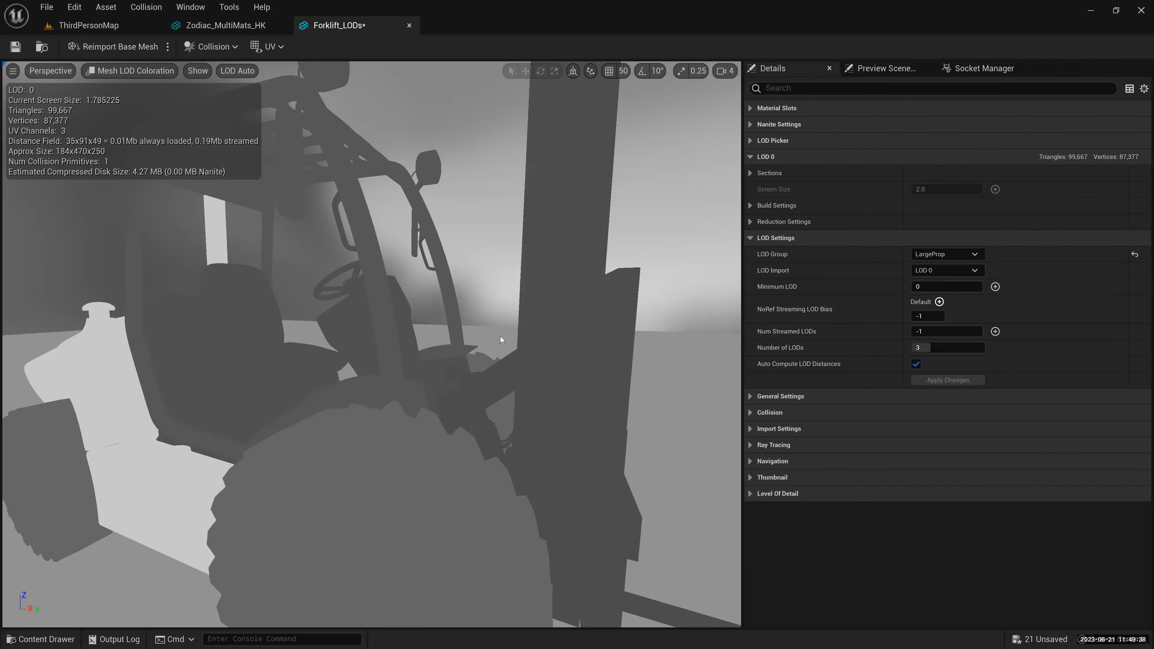
scroll(500, 339, "down", 3)
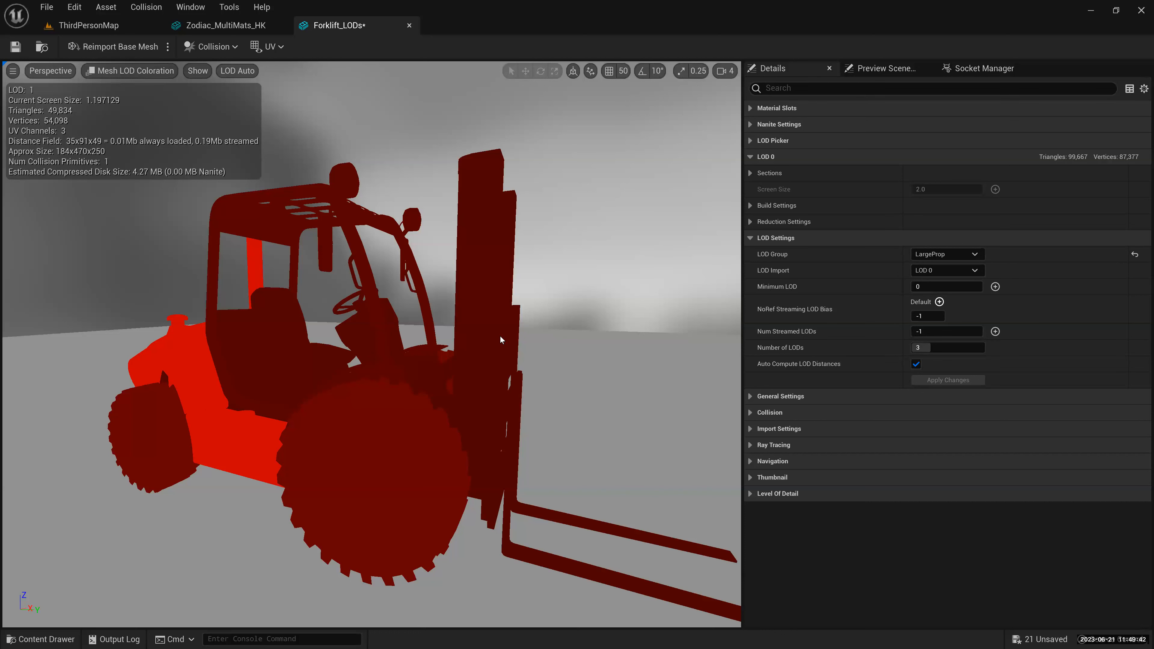
scroll(500, 340, "down", 3)
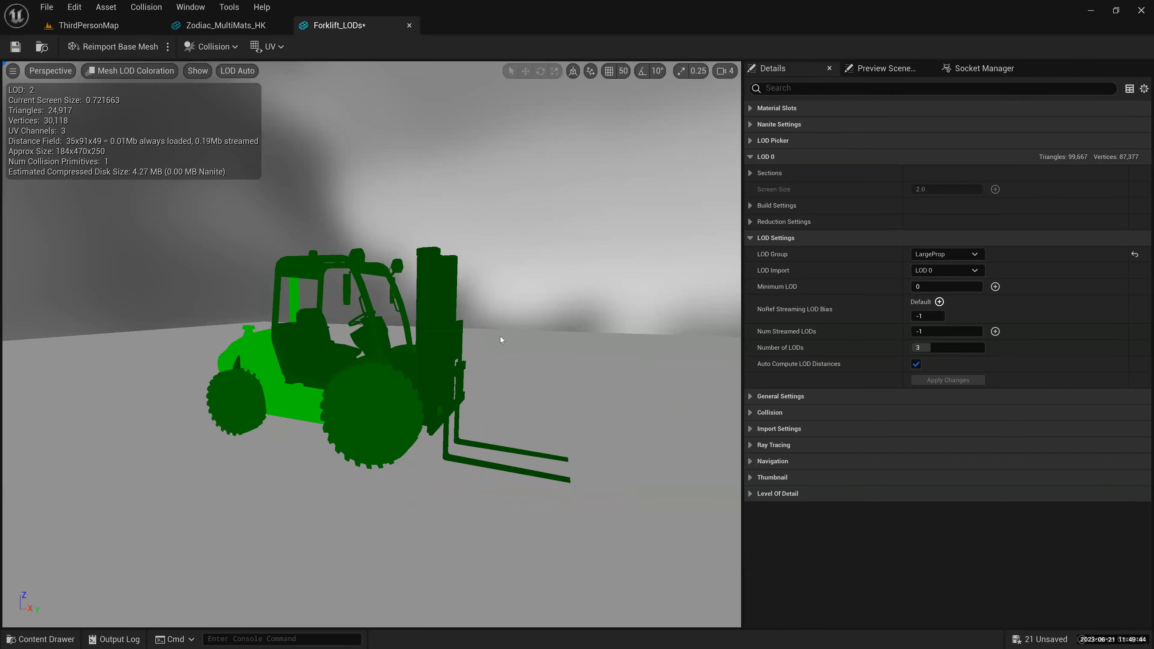
scroll(501, 339, "down", 2)
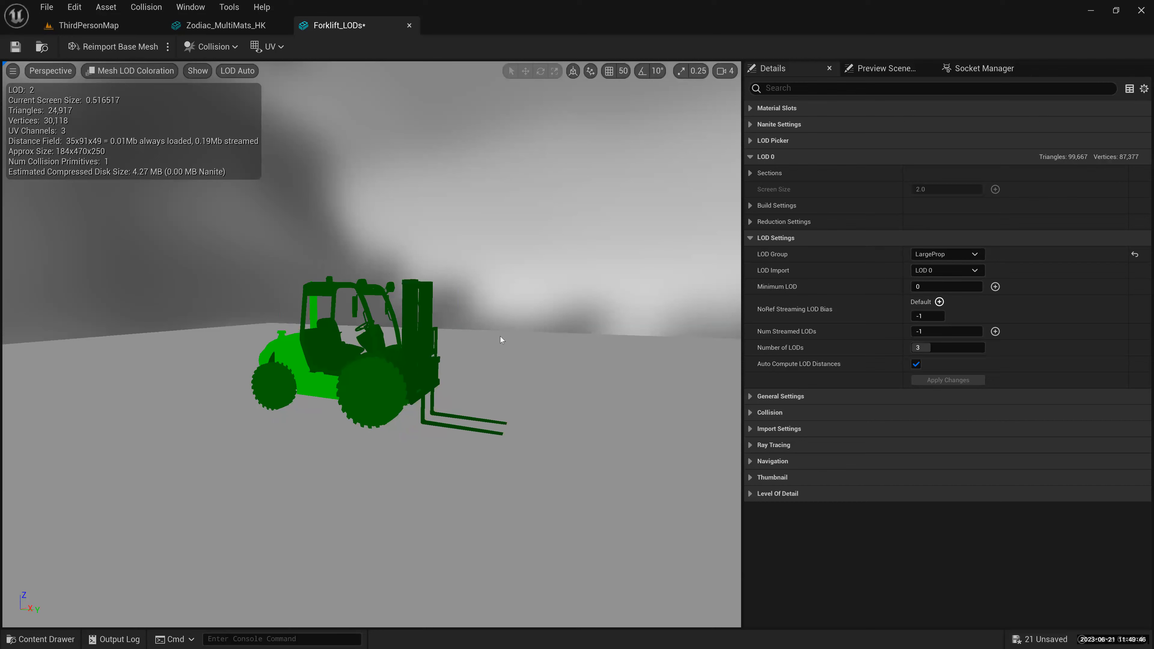
scroll(501, 339, "up", 8)
scroll(500, 340, "down", 3)
scroll(500, 339, "down", 2)
scroll(500, 339, "up", 6)
scroll(501, 339, "down", 5)
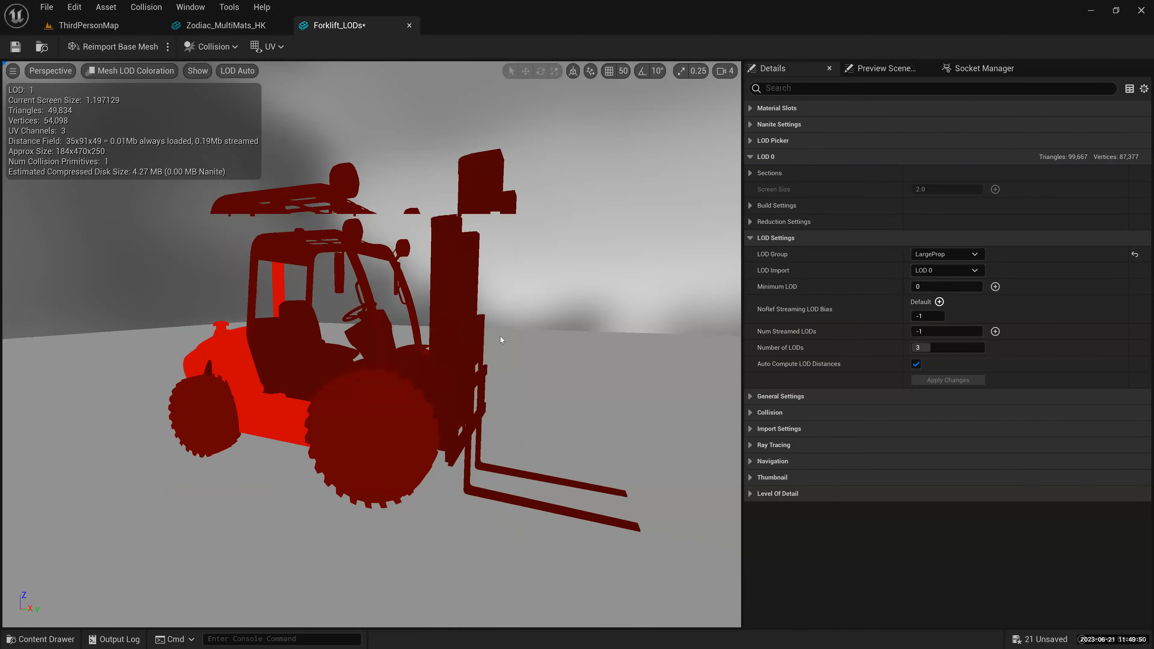
scroll(500, 337, "up", 2)
scroll(500, 337, "down", 4)
scroll(500, 337, "up", 2)
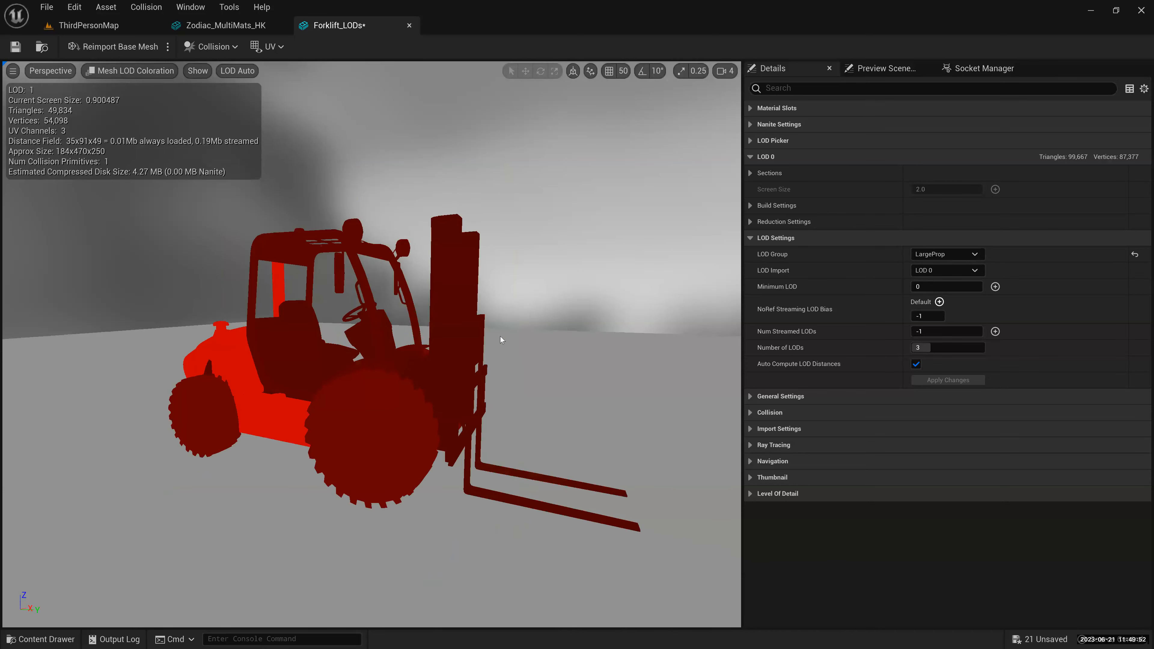
scroll(500, 340, "up", 2)
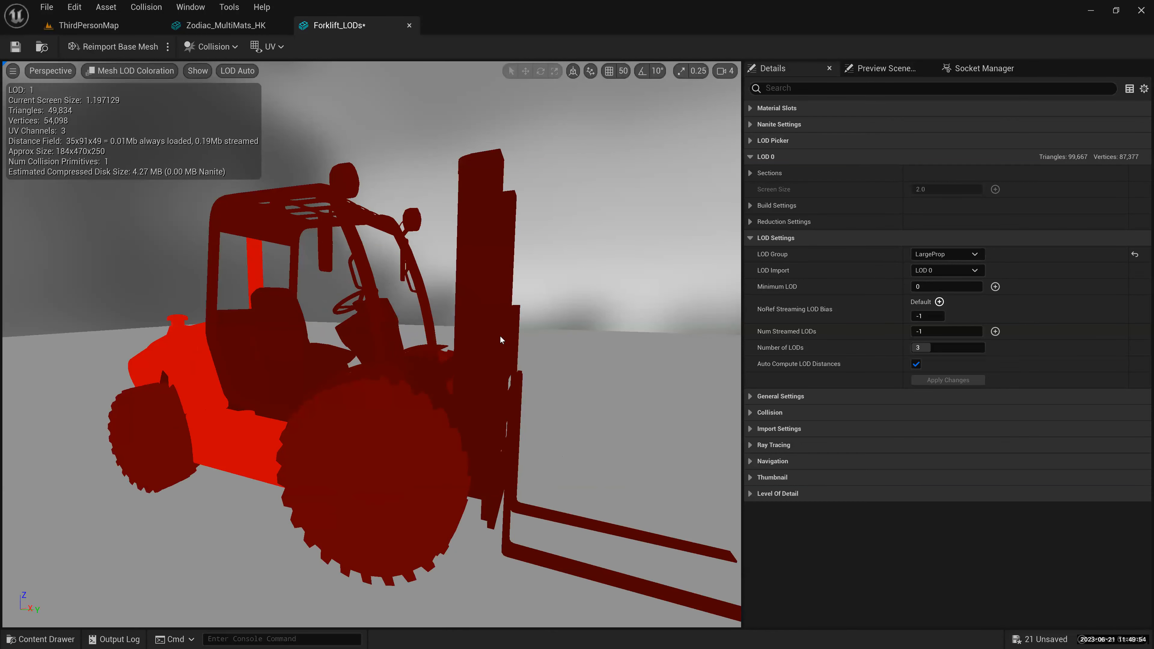
scroll(501, 339, "down", 3)
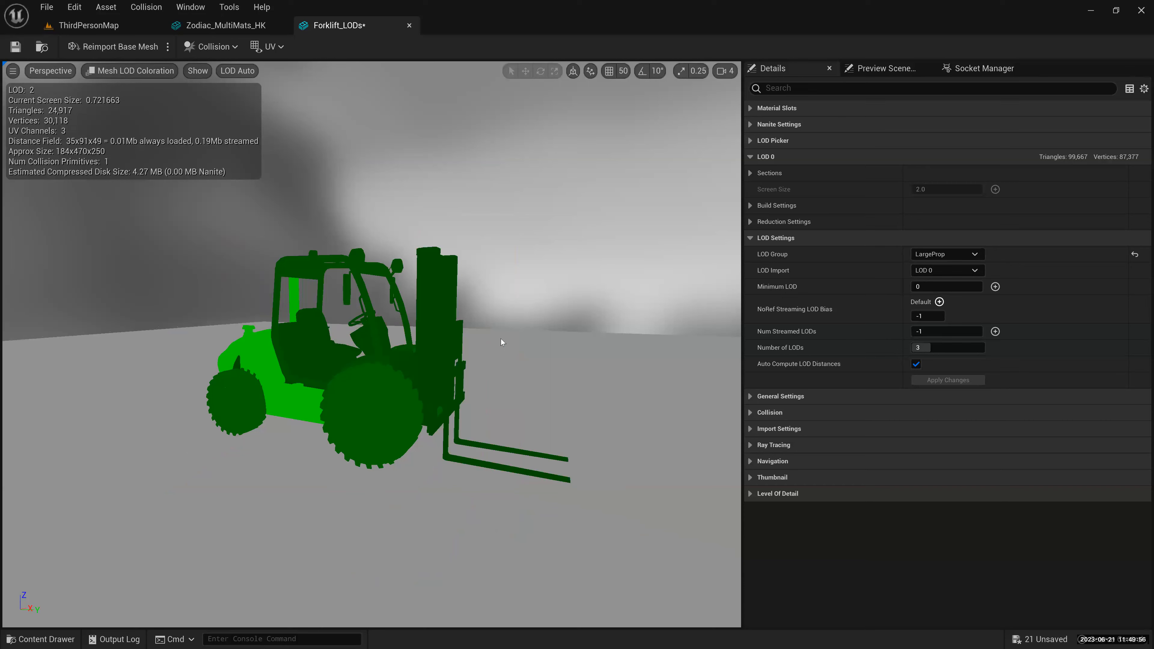
scroll(501, 339, "down", 1)
scroll(500, 339, "up", 3)
scroll(500, 339, "down", 4)
scroll(500, 339, "up", 4)
scroll(500, 339, "down", 4)
scroll(501, 339, "up", 4)
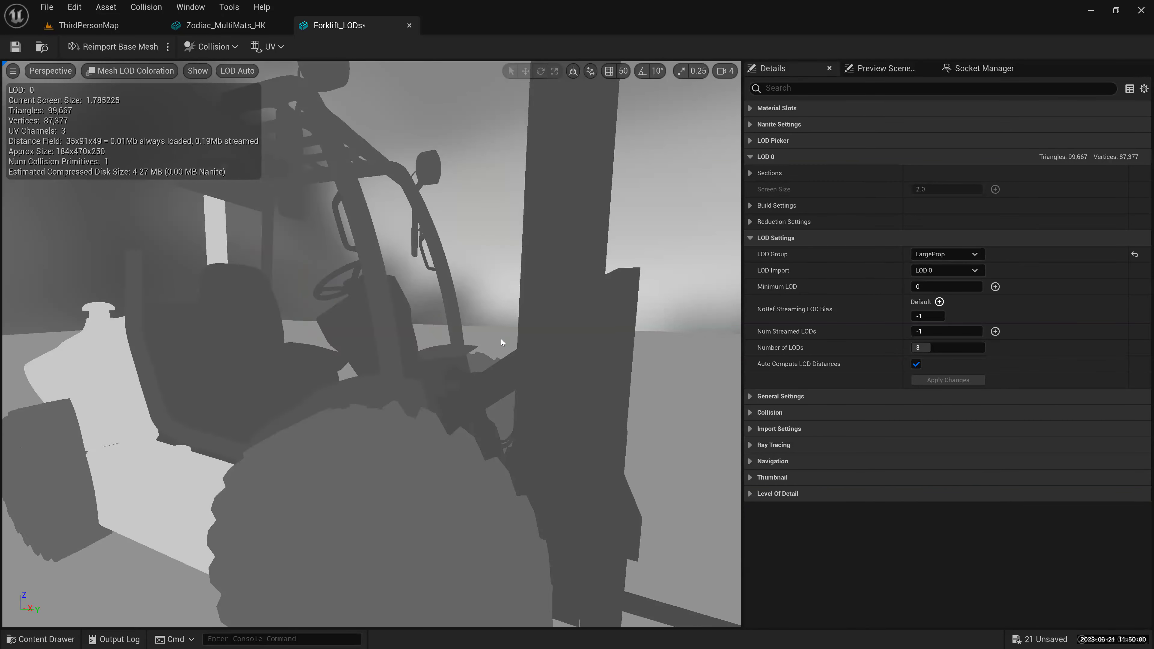
scroll(501, 342, "down", 2)
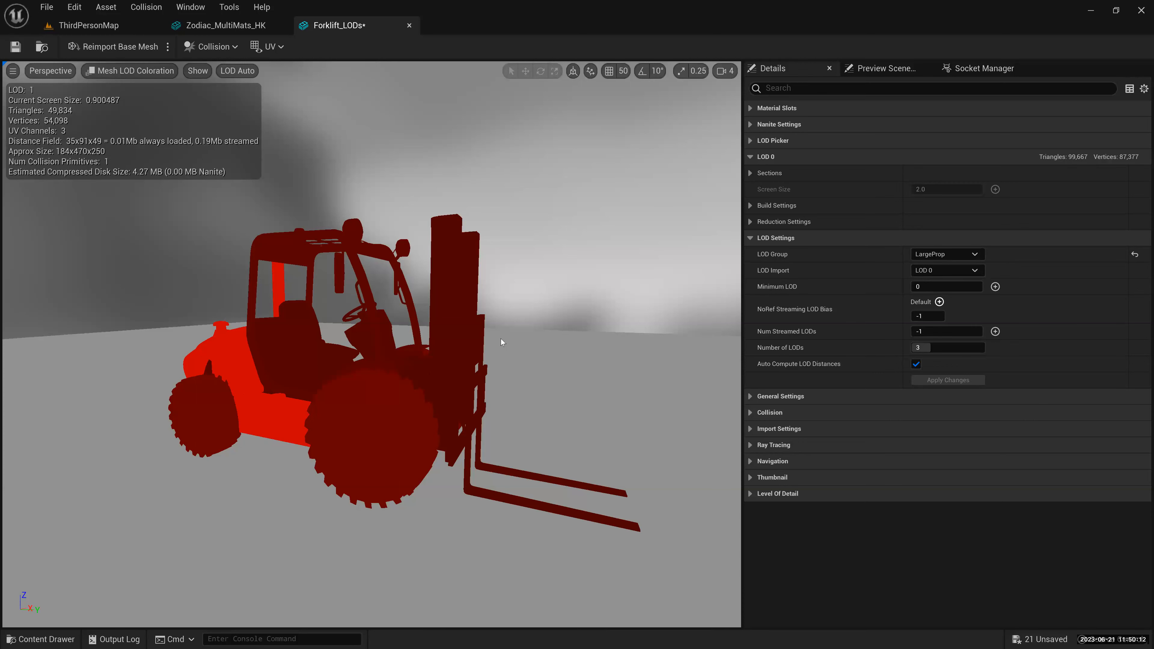
- Examine the forklift's LOD colours once more at near and far distances and from its rear side
scroll(501, 342, "down", 2)
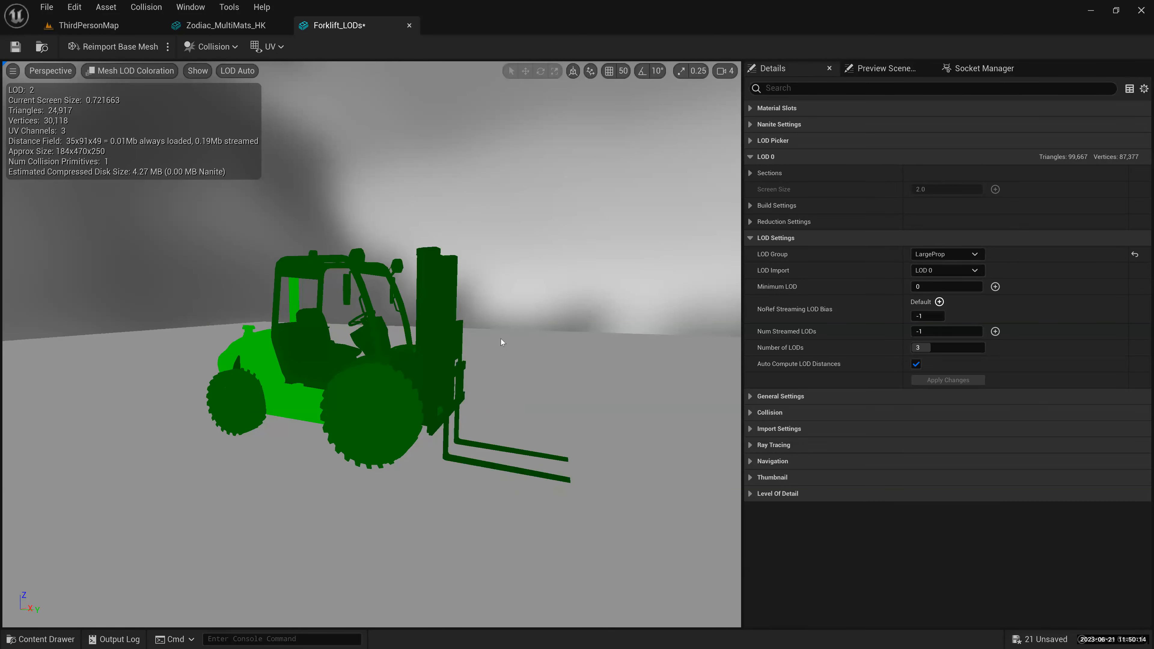
scroll(501, 339, "up", 5)
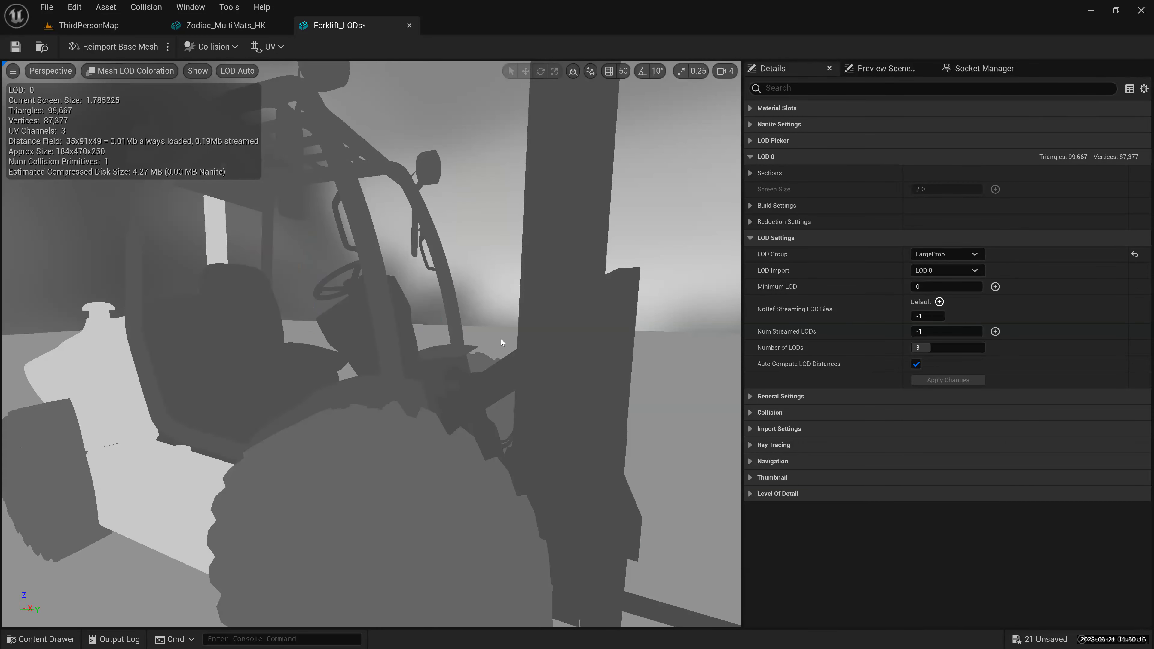
scroll(501, 339, "down", 5)
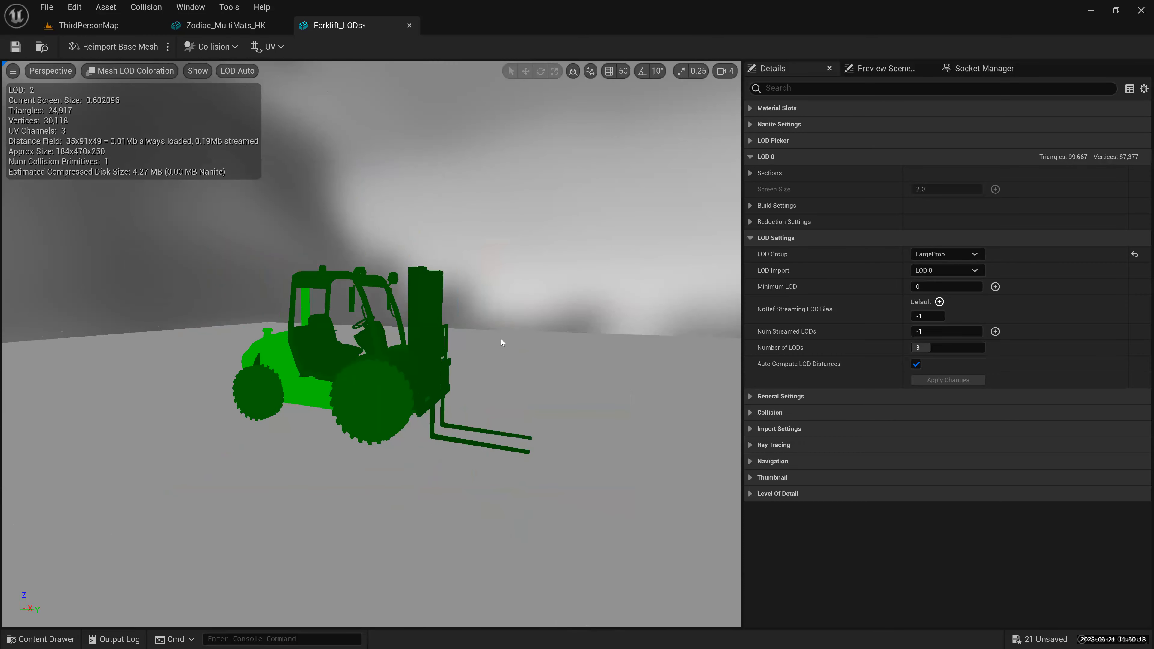
scroll(500, 340, "up", 1)
right_click_drag(548, 340, 518, 328)
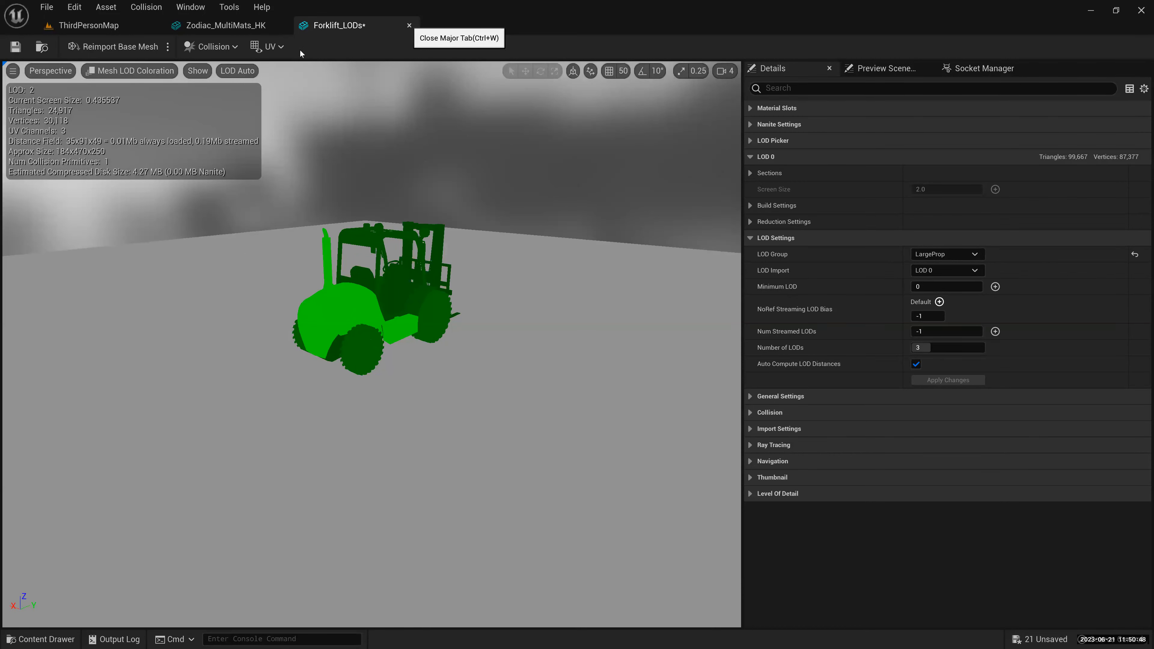
- Close the Forklift_LODs and Zodiac_MultiMats_HK mesh editors and delete the Forklift_LODs actor from the level
left_click(409, 25)
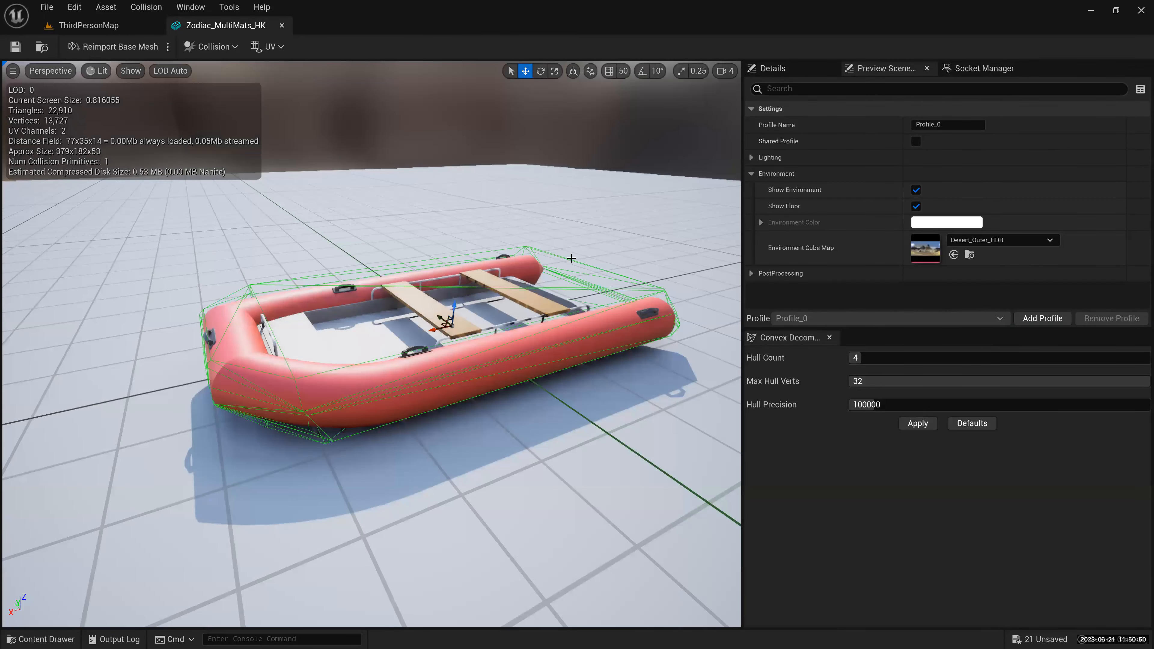
key("ctrl+w")
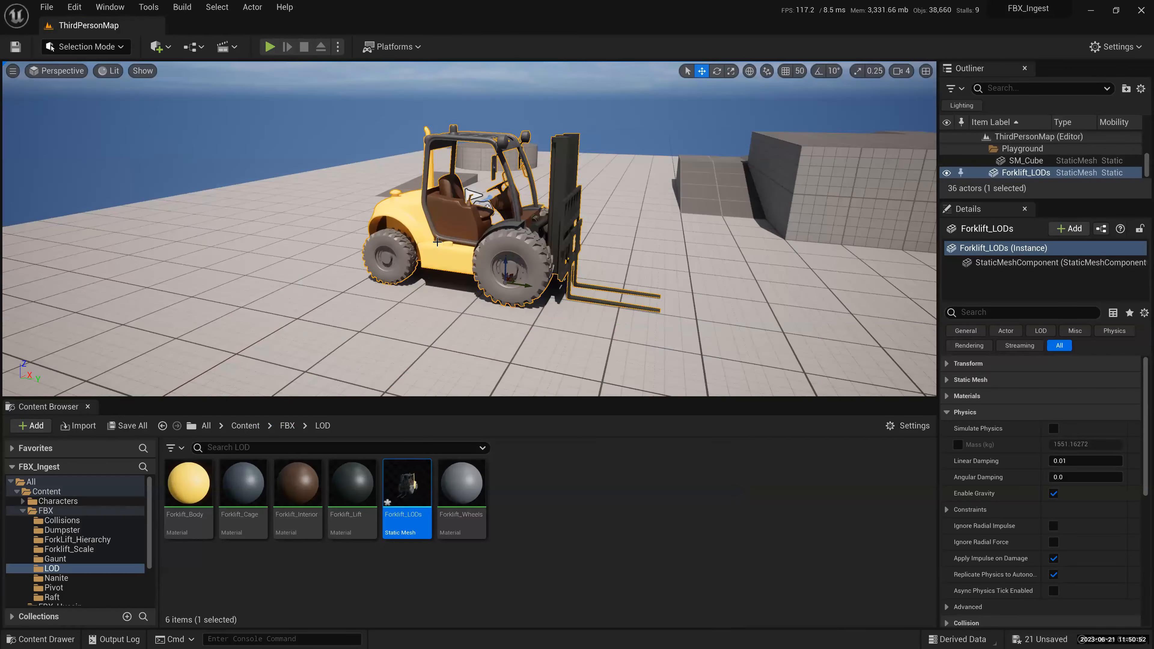
key("Delete")
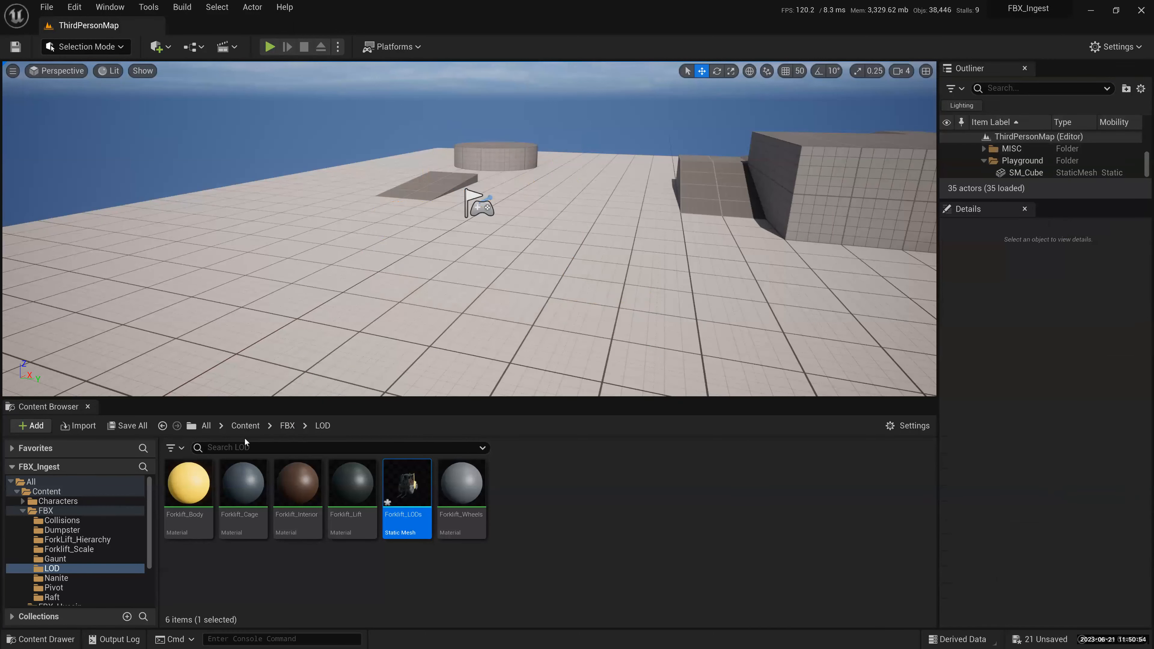
- Open the Pivot folder inside the project's FBX content folder
left_click(219, 472)
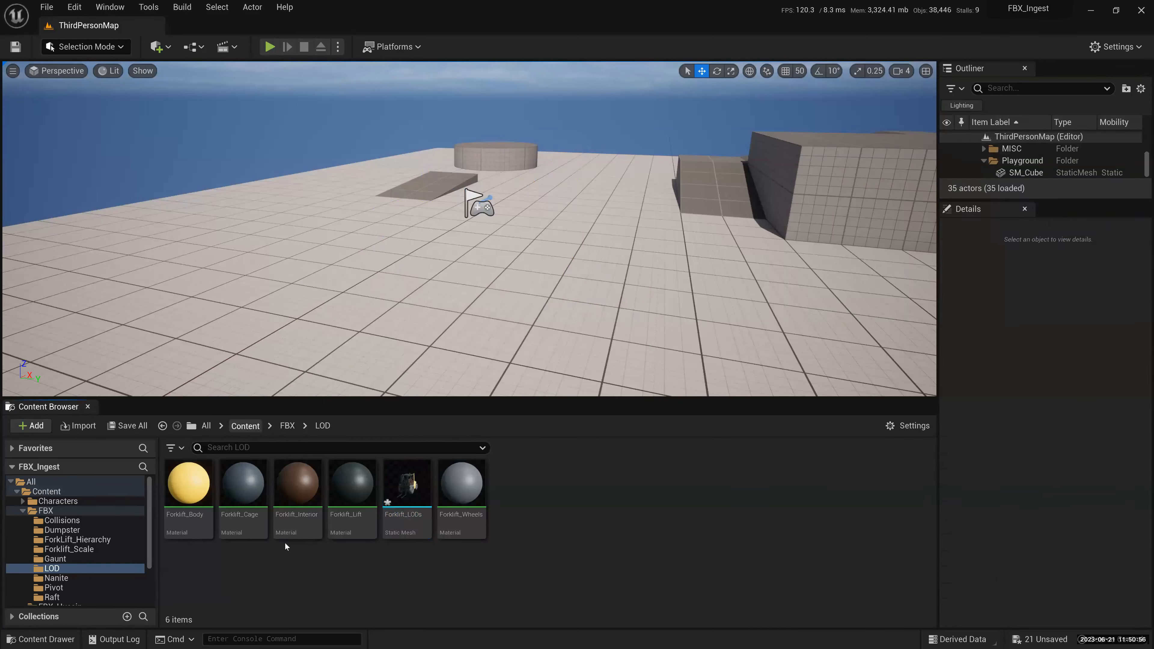
left_click(245, 426)
double_click(249, 480)
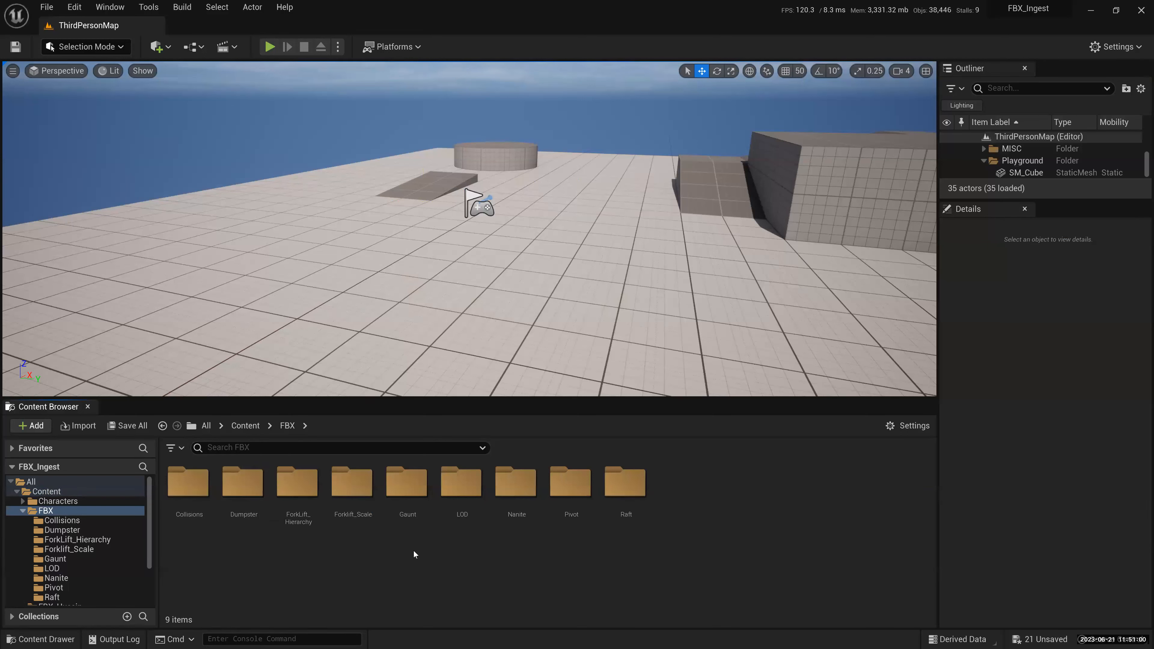
double_click(571, 480)
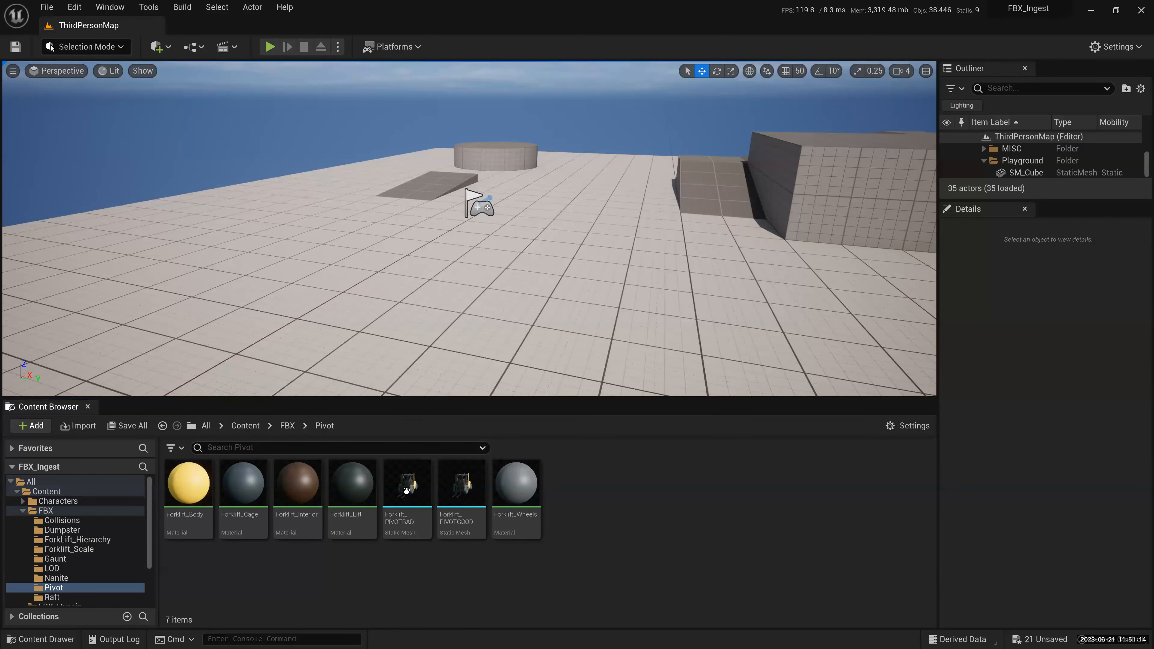
- Place Forklift_PIVOTBAD on the level floor and rotate it about -21.6° around the Z axis
mouse_move(404, 490)
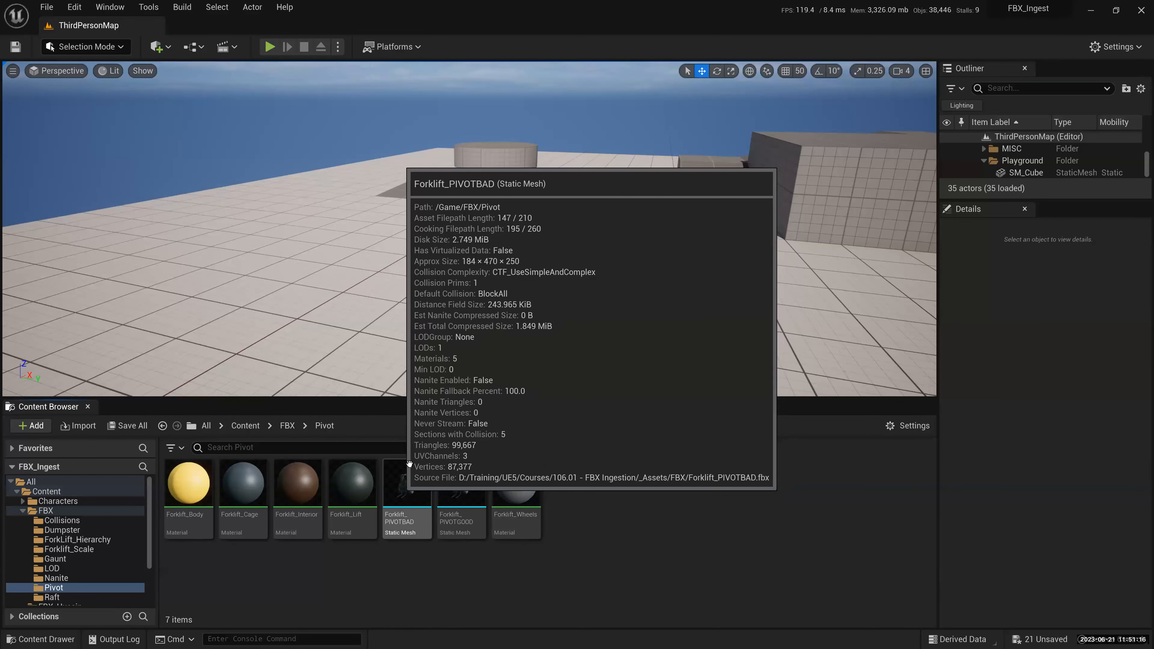
left_click_drag(397, 362, 280, 318)
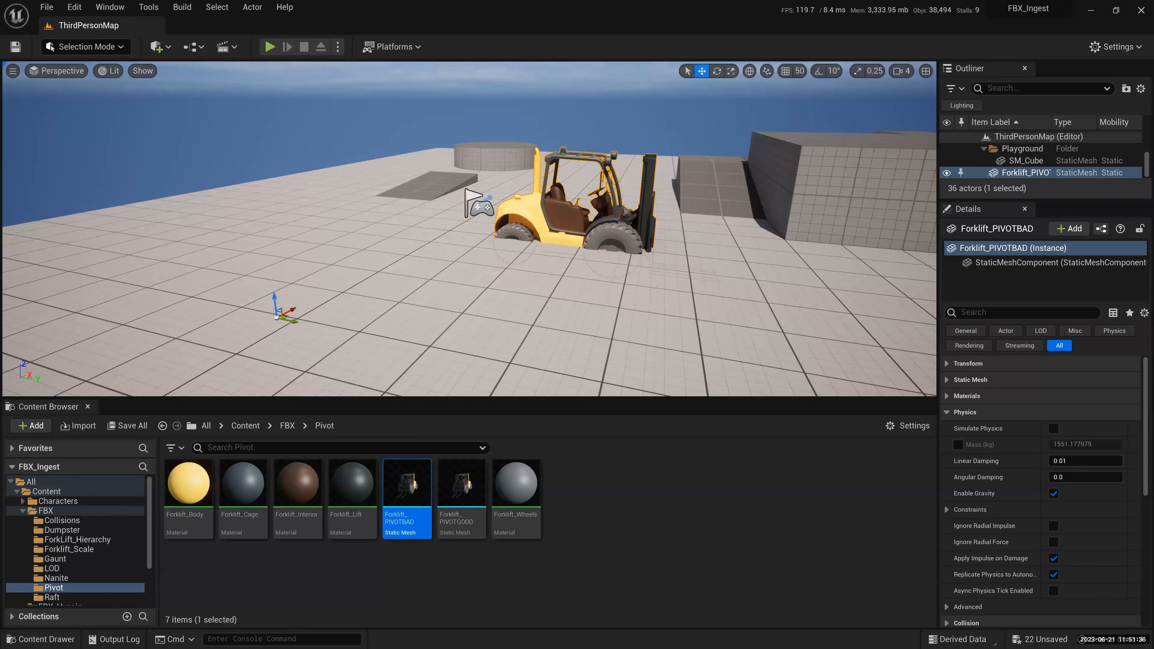
key("e")
left_click_drag(291, 305, 1010, 202)
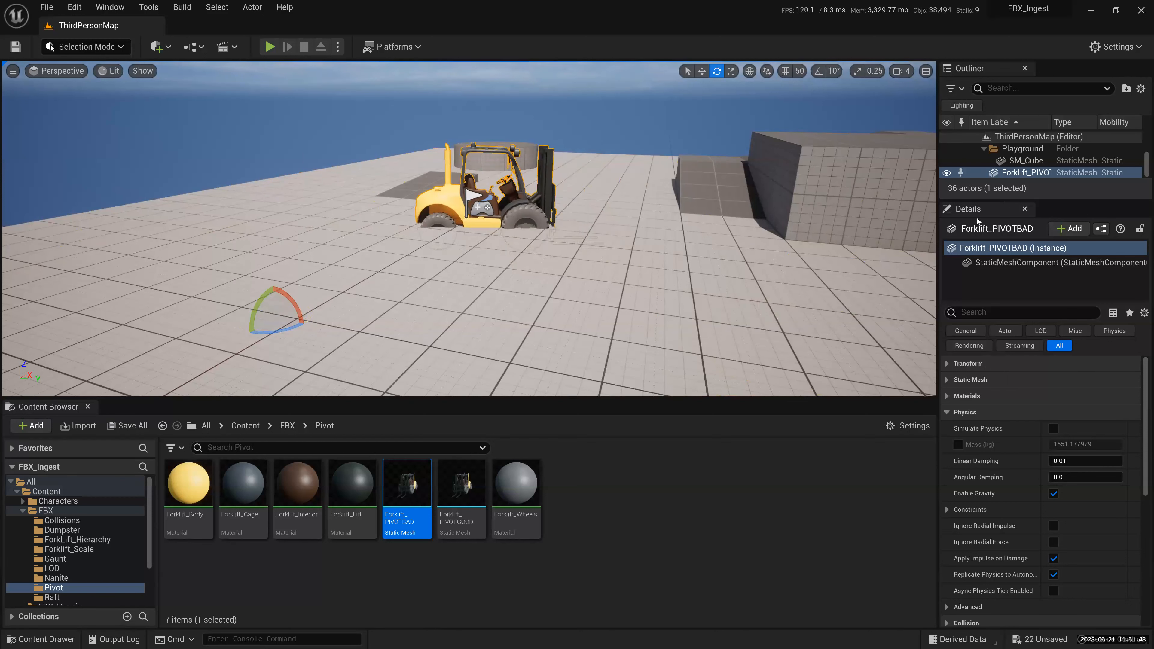
- Reset the location of Forklift_PIVOTBAD to its default and check where the mesh sits relative to its pivot
left_click_drag(1033, 201, 1033, 245)
left_click(1032, 218)
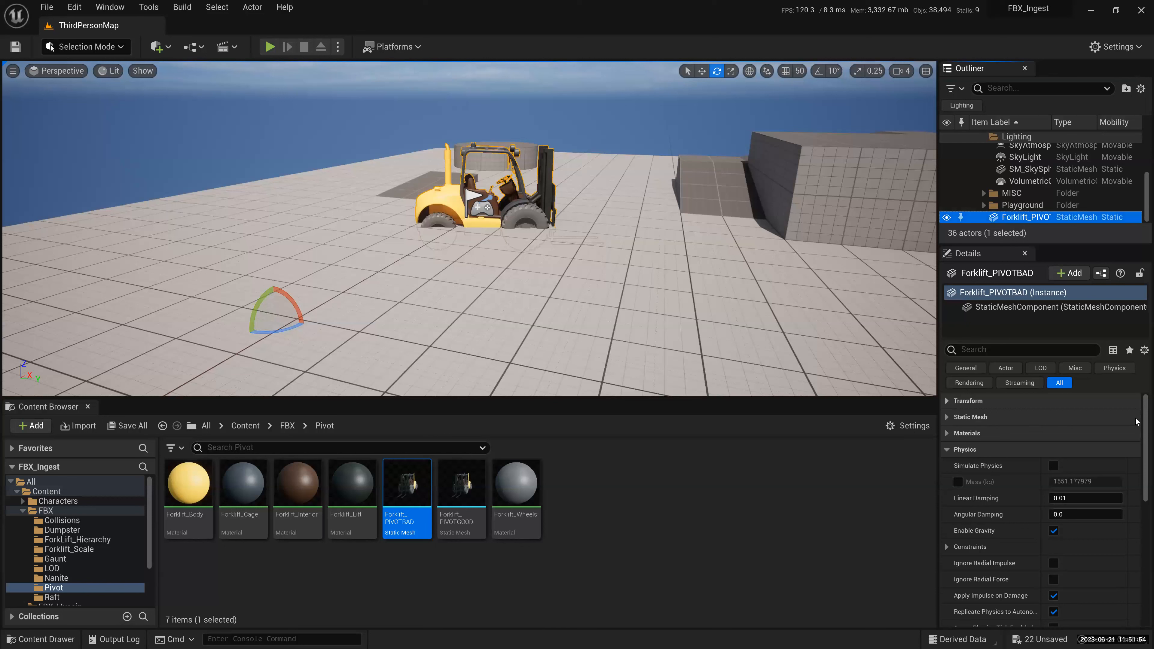
left_click(1135, 402)
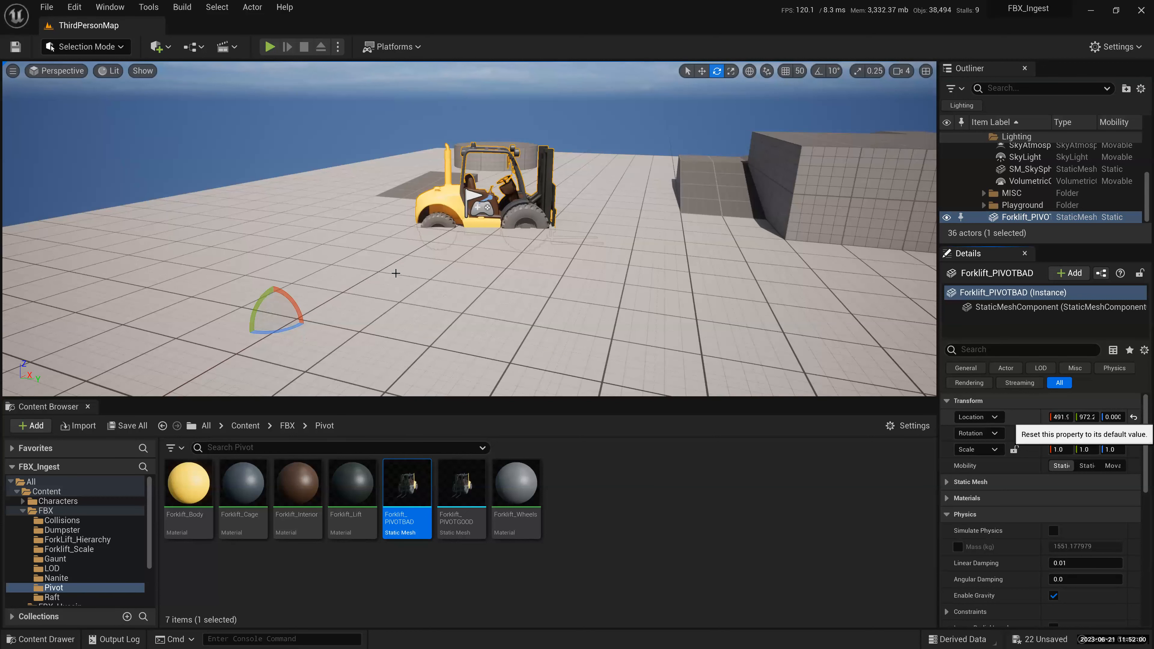
left_click(1133, 417)
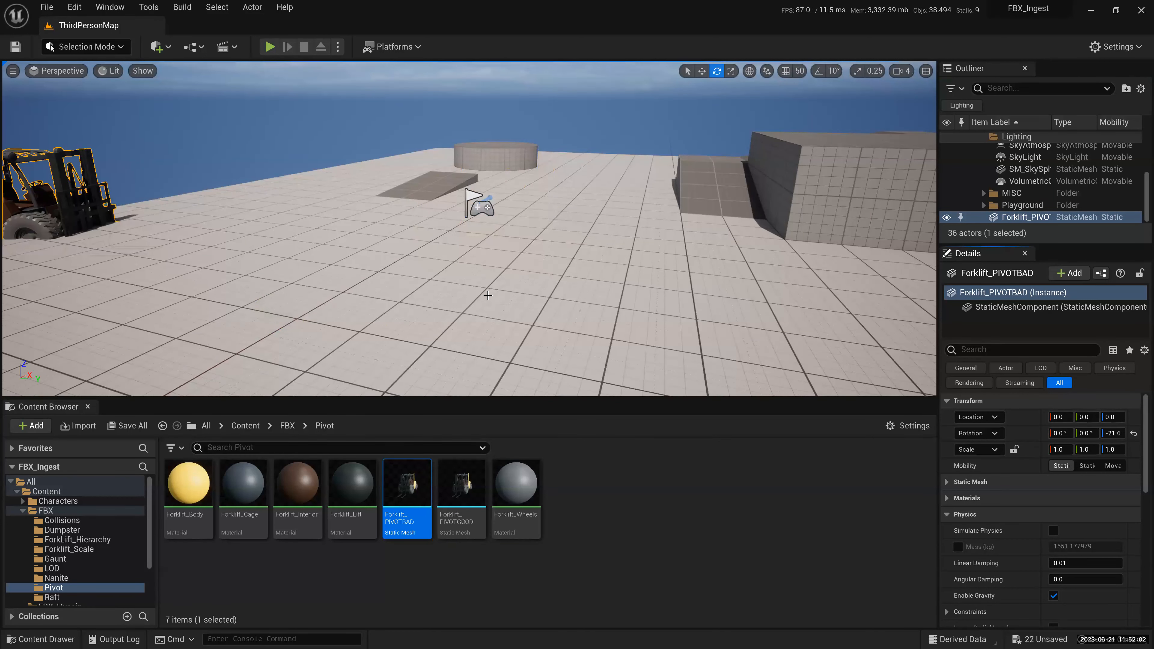
key("f")
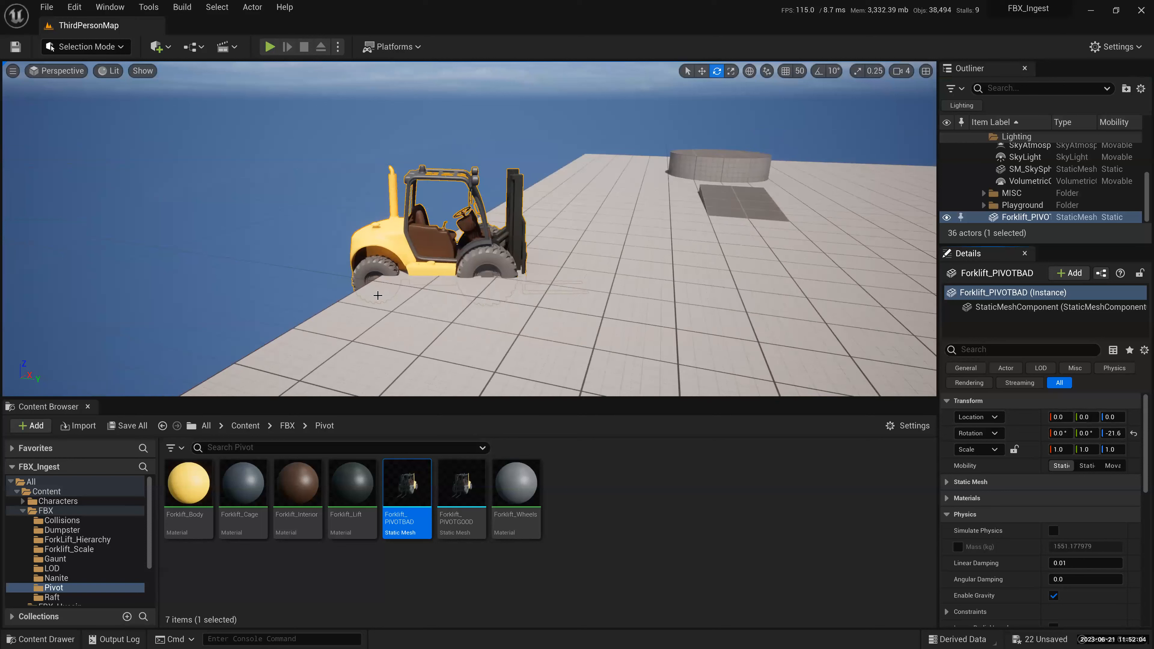
scroll(463, 252, "down", 3)
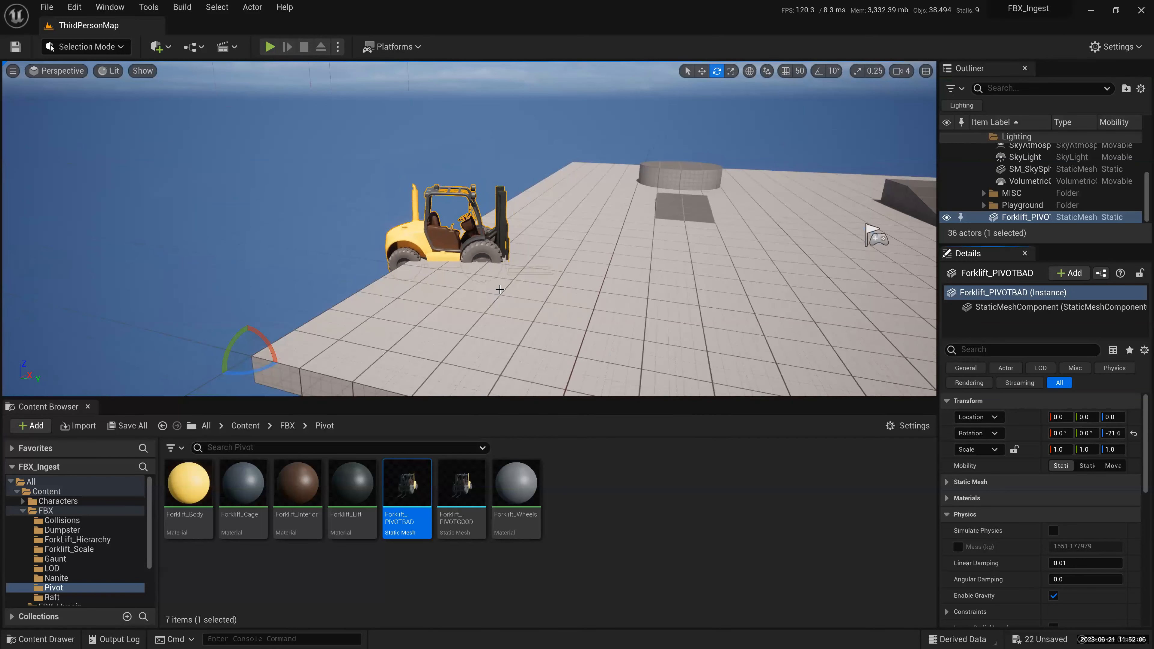
scroll(499, 289, "down", 2)
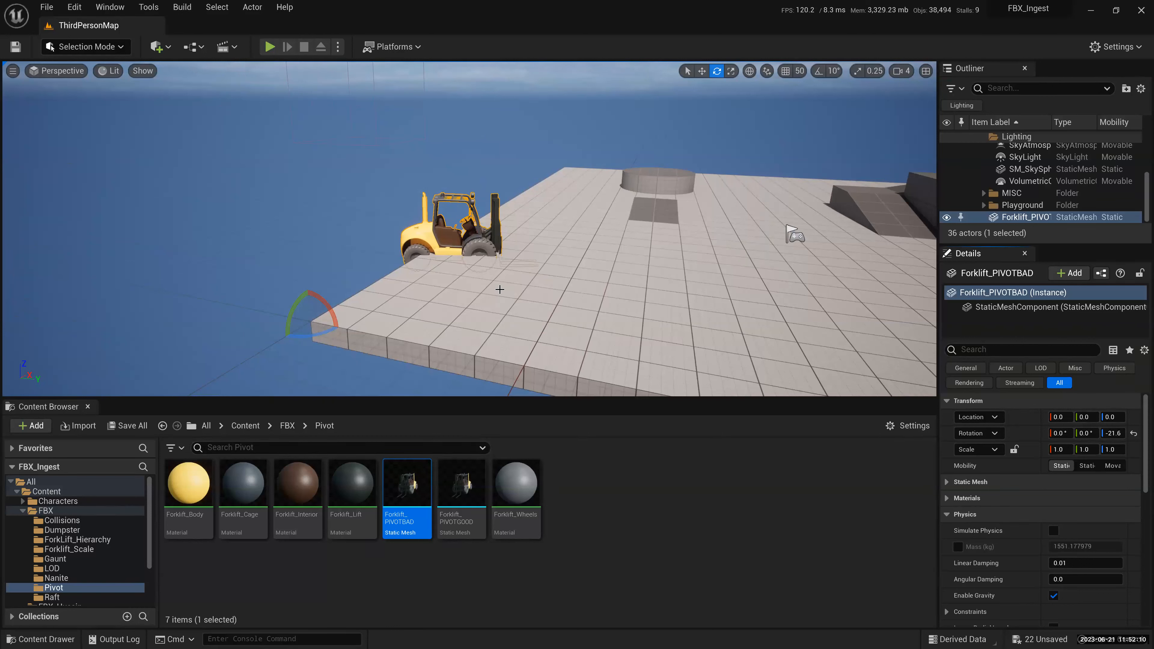
- Place Forklift_PIVOTGOOD on the level floor and rotate it about 1.6° around the Z axis
left_click_drag(450, 492, 727, 270)
key("f")
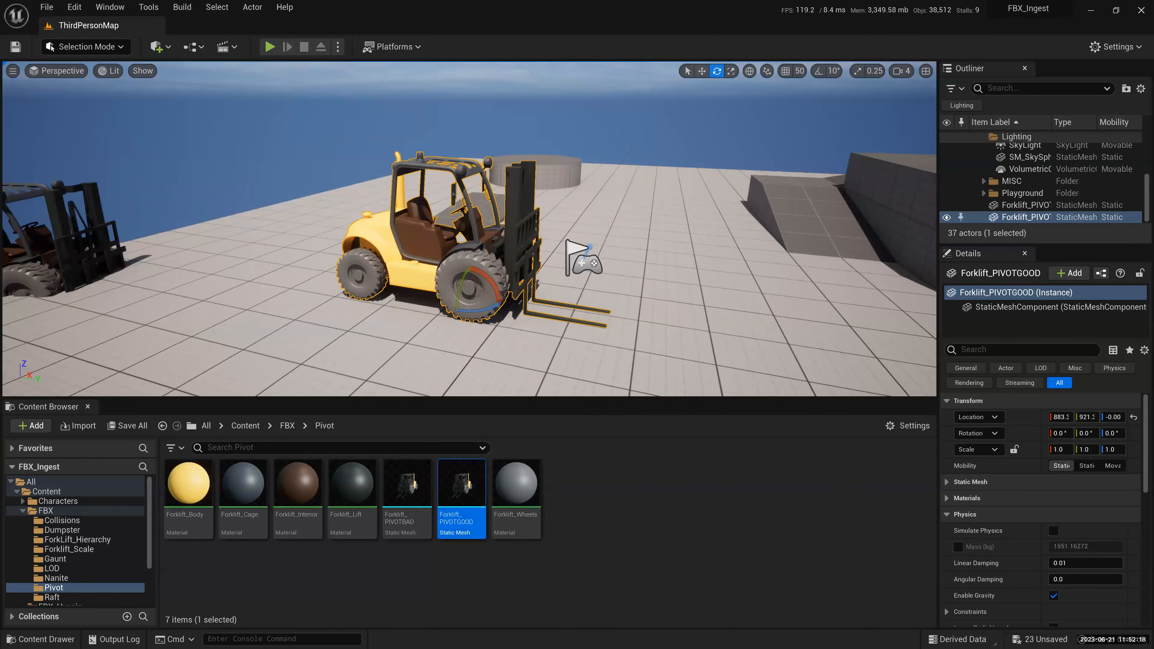
left_click_drag(727, 271, 721, 282, "alt")
left_click_drag(437, 326, 343, 327, "alt")
- Reset the location of Forklift_PIVOTGOOD to its default and inspect its pivot at the world origin
key("w")
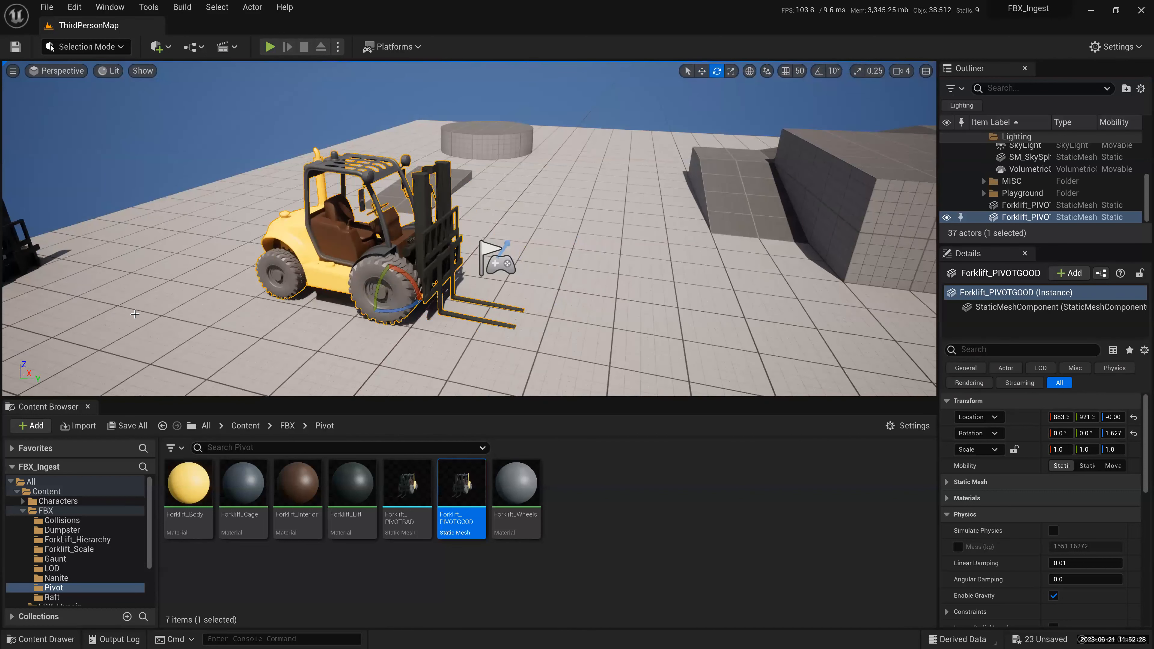
key("ctrl+z")
right_click_drag(448, 337, 448, 338, "alt")
right_click_drag(537, 283, 536, 283)
key("s")
key("a")
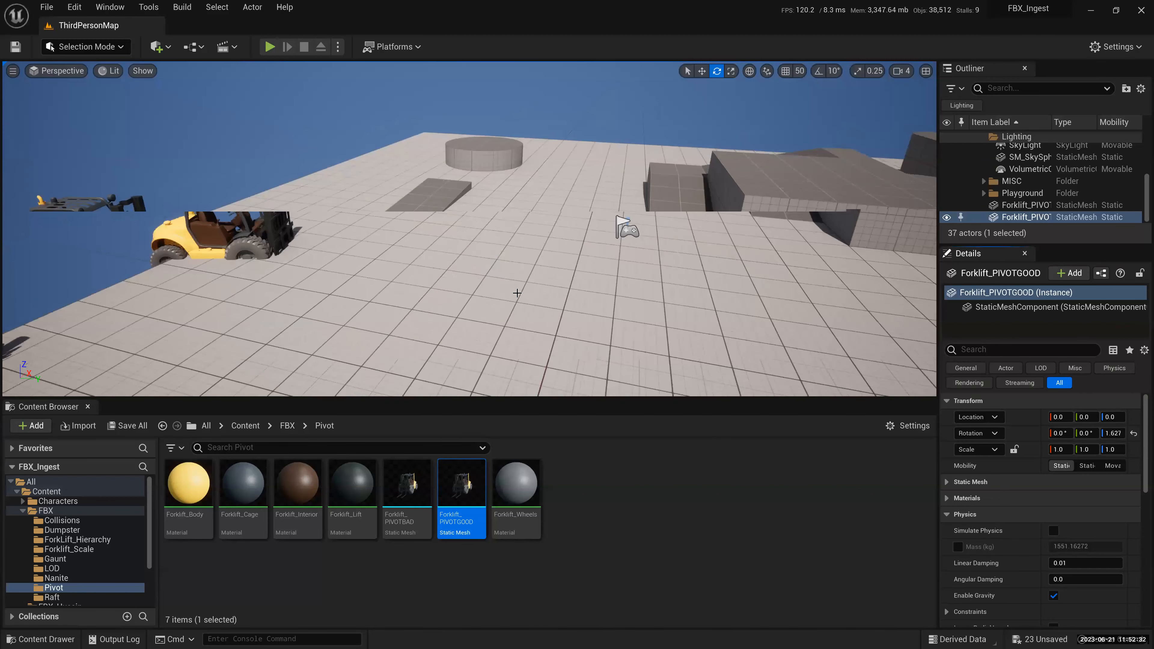
key("f")
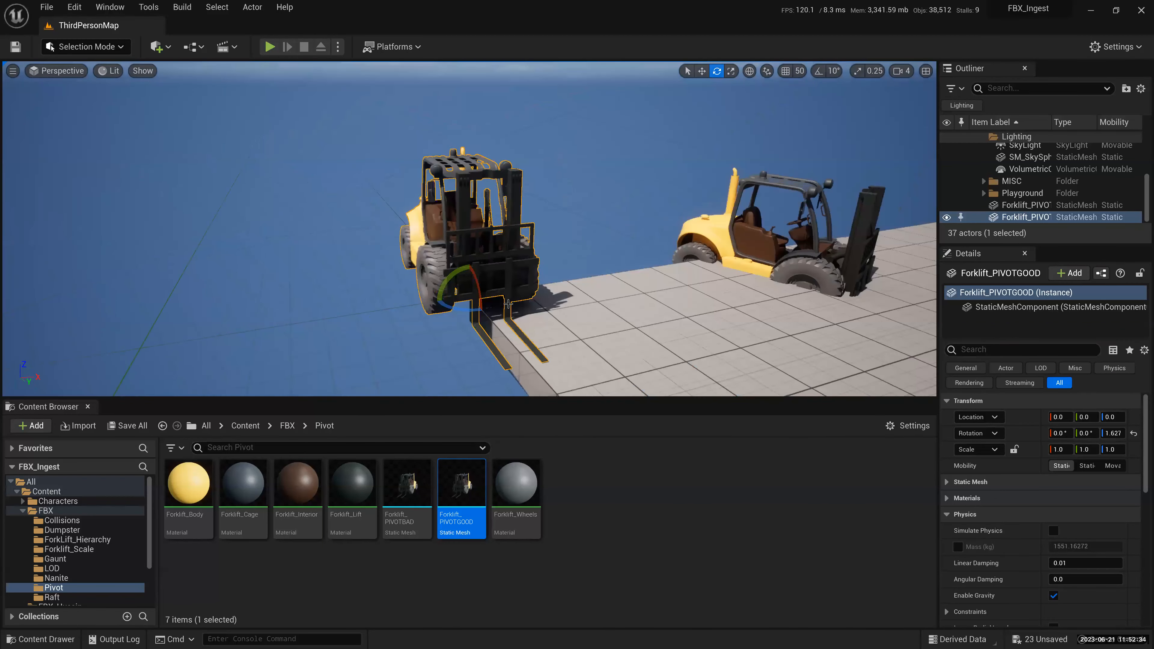
left_click_drag(507, 303, 496, 300, "alt")
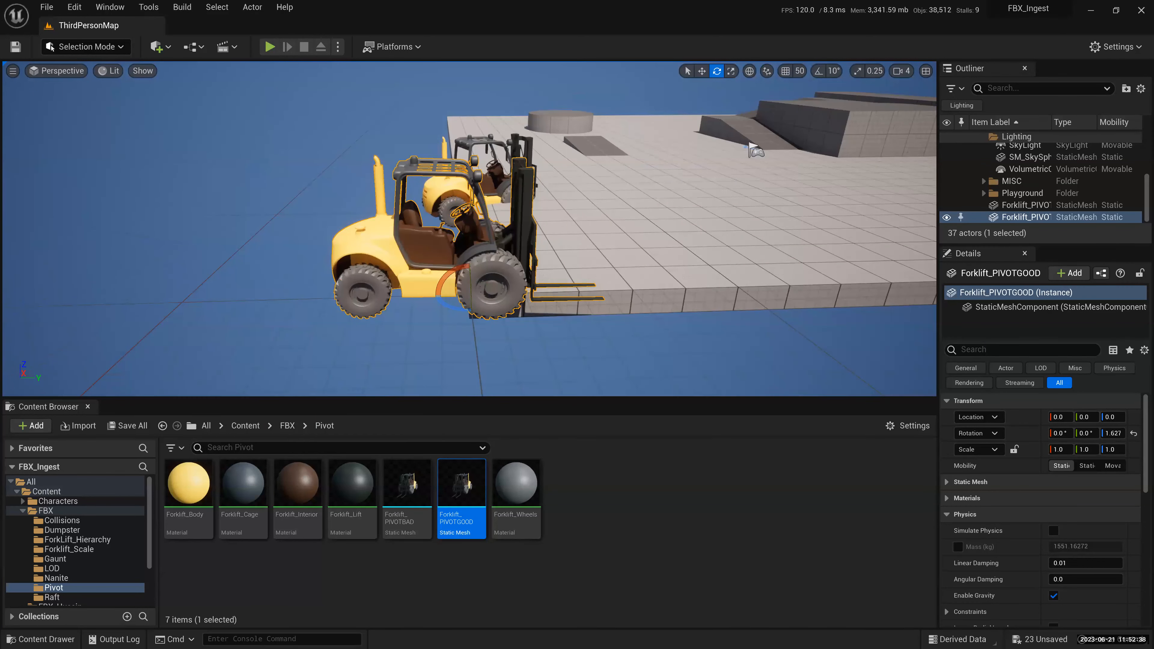
- Move Forklift_PIVOTGOOD from the origin onto the floor, at about X 664, Y 1417
key("w")
left_click_drag(492, 295, 555, 292, "alt")
left_click_drag(584, 438, 1097, 439, "shift")
left_click_drag(509, 306, 529, 322, "shift")
left_click_drag(458, 289, 472, 276, "shift")
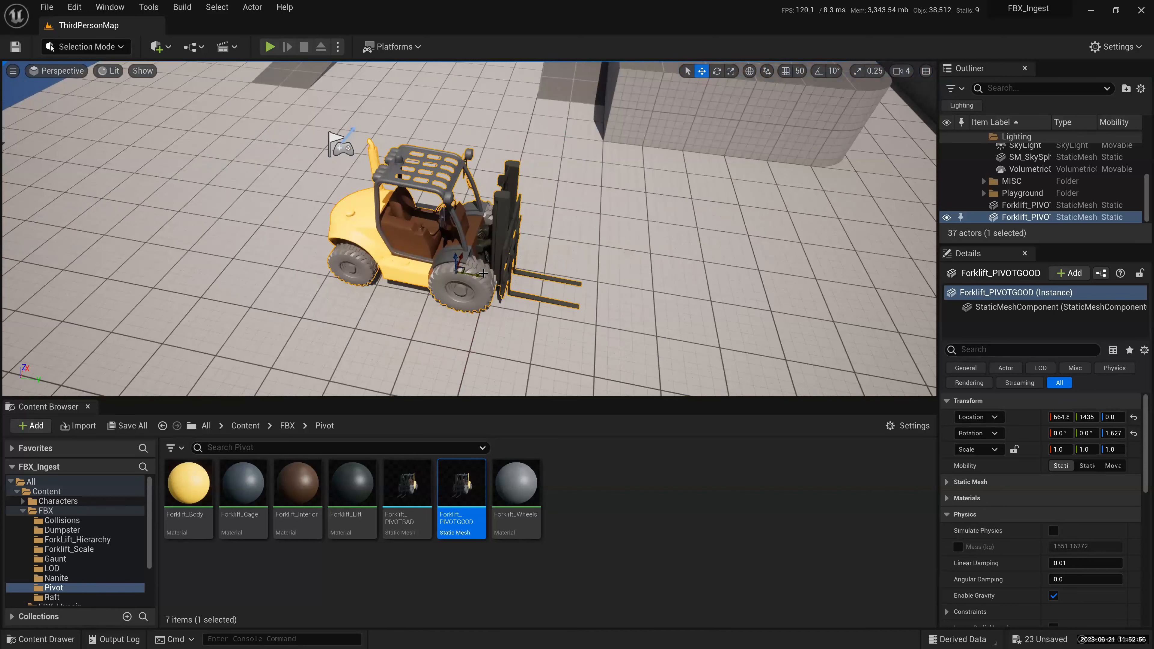
left_click_drag(475, 276, 413, 266, "shift")
left_click_drag(504, 326, 472, 303, "shift")
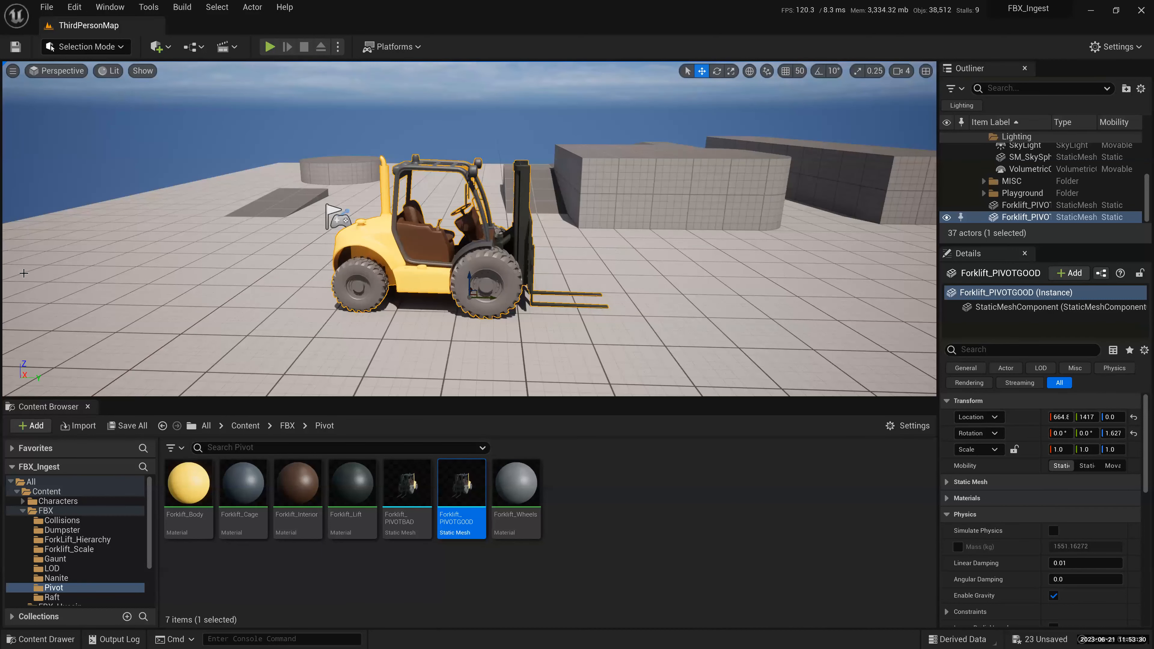
- Move Forklift_PIVOTBAD along Y to about 1645 and shift Forklift_PIVOTGOOD farther back on the floor
scroll(86, 255, "down", 1)
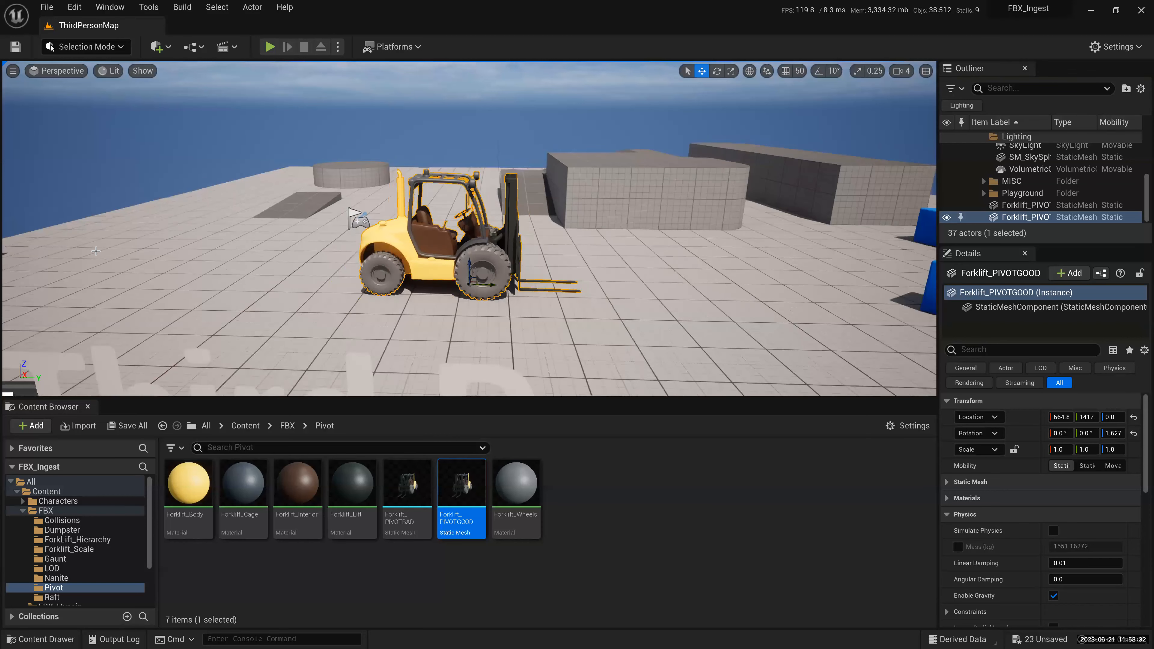
scroll(91, 251, "down", 1)
left_click(84, 243)
scroll(62, 309, "down", 1)
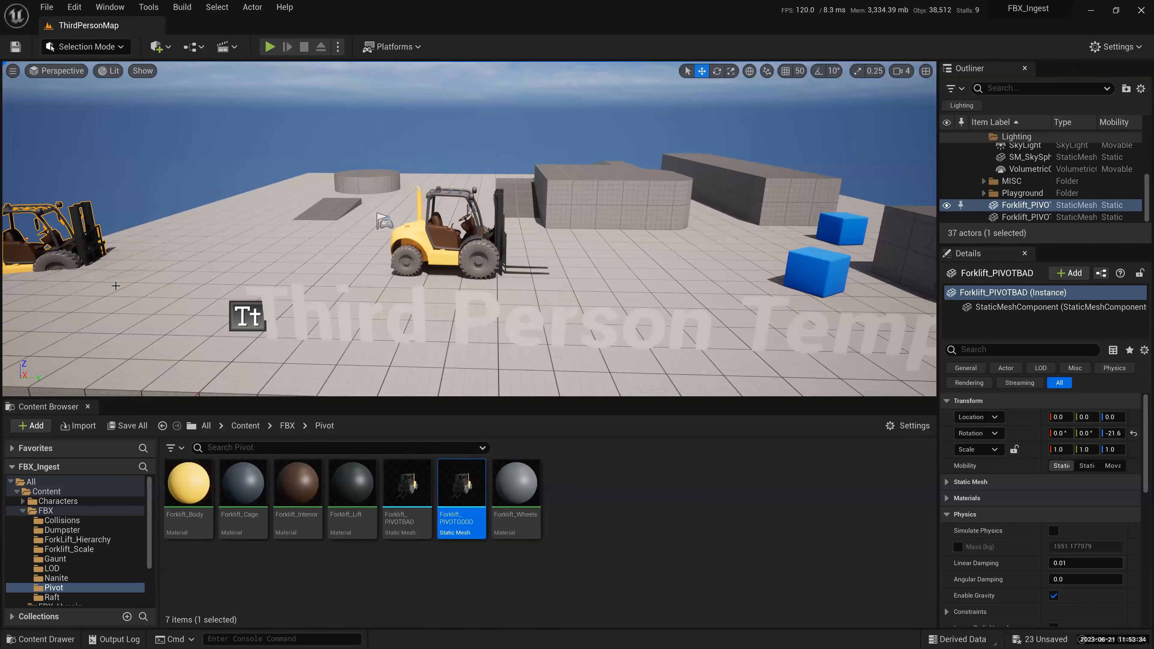
scroll(62, 306, "down", 1)
scroll(62, 306, "down", 2)
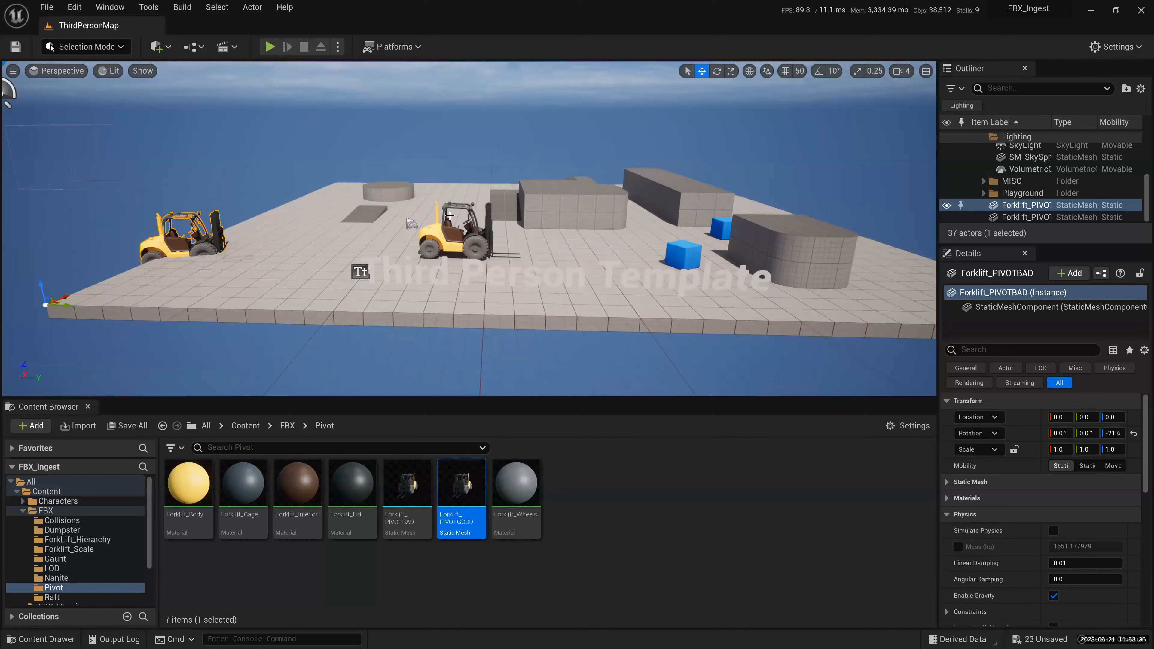
left_click_drag(136, 295, 552, 297)
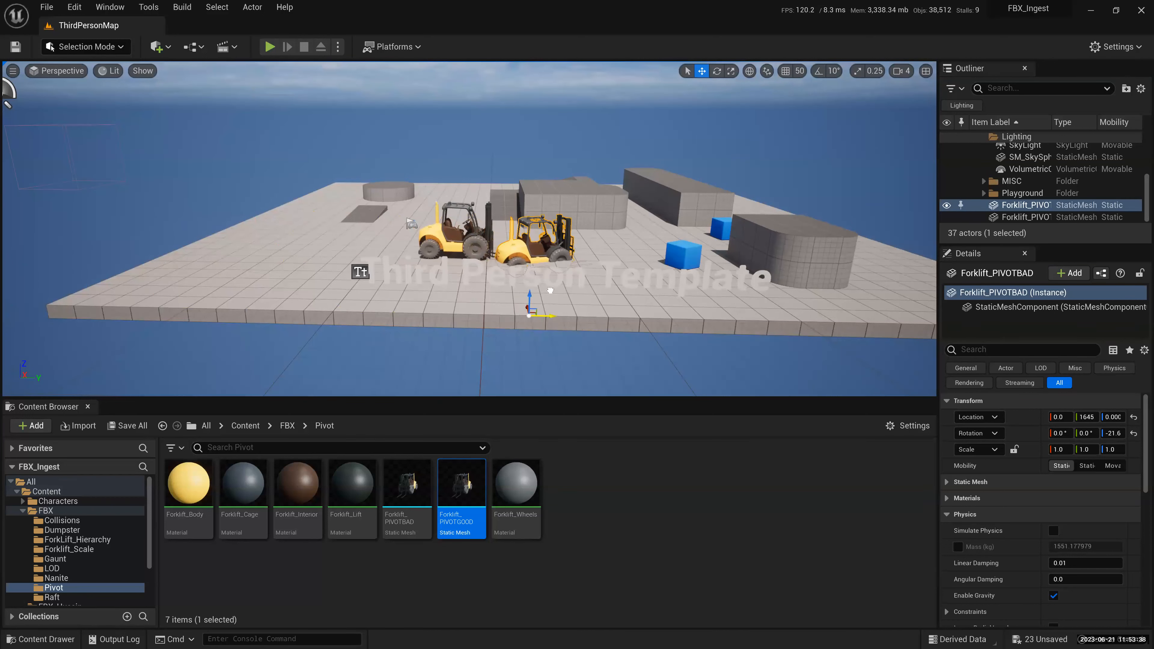
left_click(455, 234)
left_click_drag(473, 249, 477, 231)
- Reset the rotation and location of Forklift_PIVOTBAD to their default values
left_click(512, 257)
key("f")
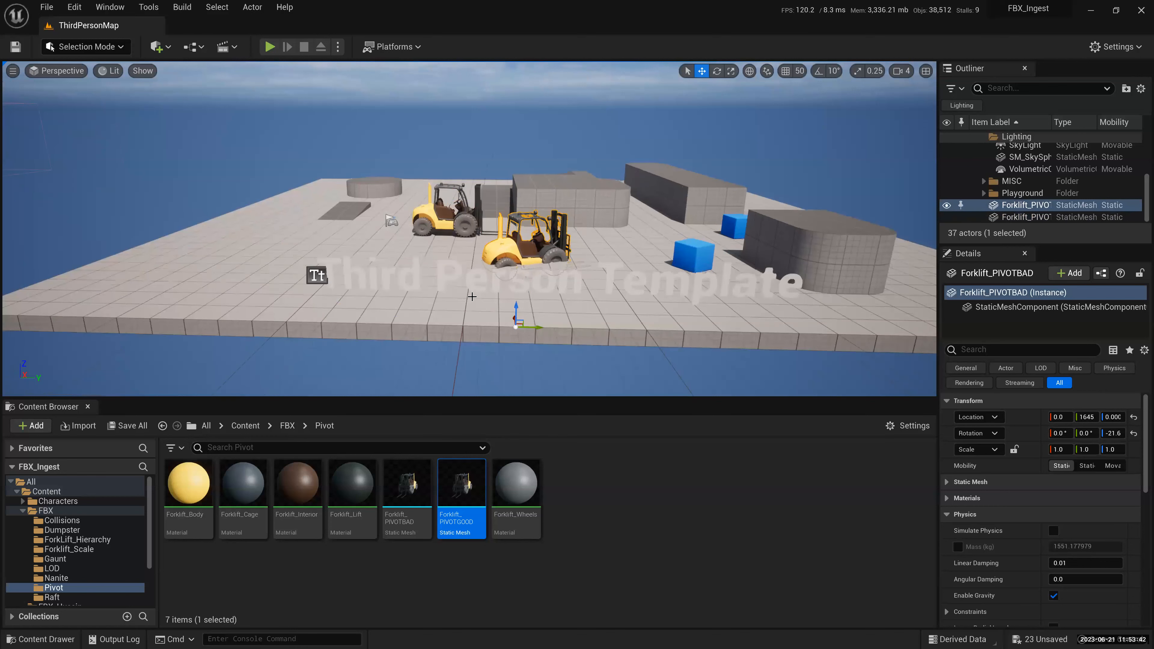
left_click(1134, 434)
left_click(1133, 417)
- Move Forklift_PIVOTBAD to about X 436, Y 509 on the floor and compare it with Forklift_PIVOTGOOD
scroll(468, 246, "down", 10)
left_click_drag(130, 266, 266, 242)
scroll(474, 282, "up", 10)
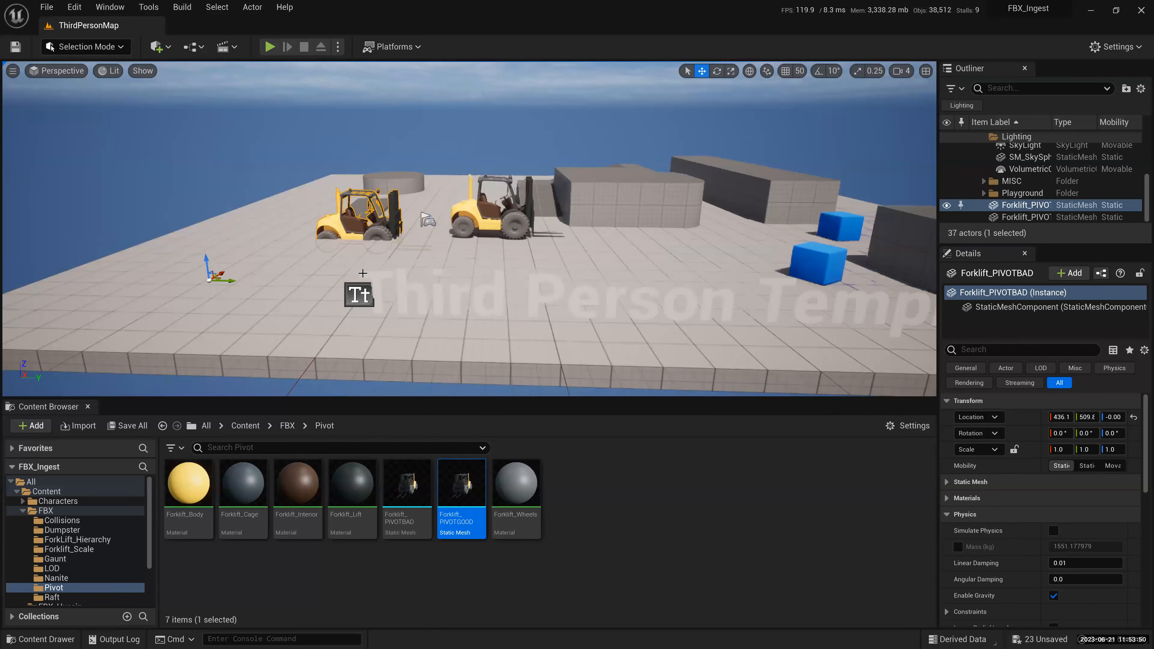
scroll(474, 282, "up", 1)
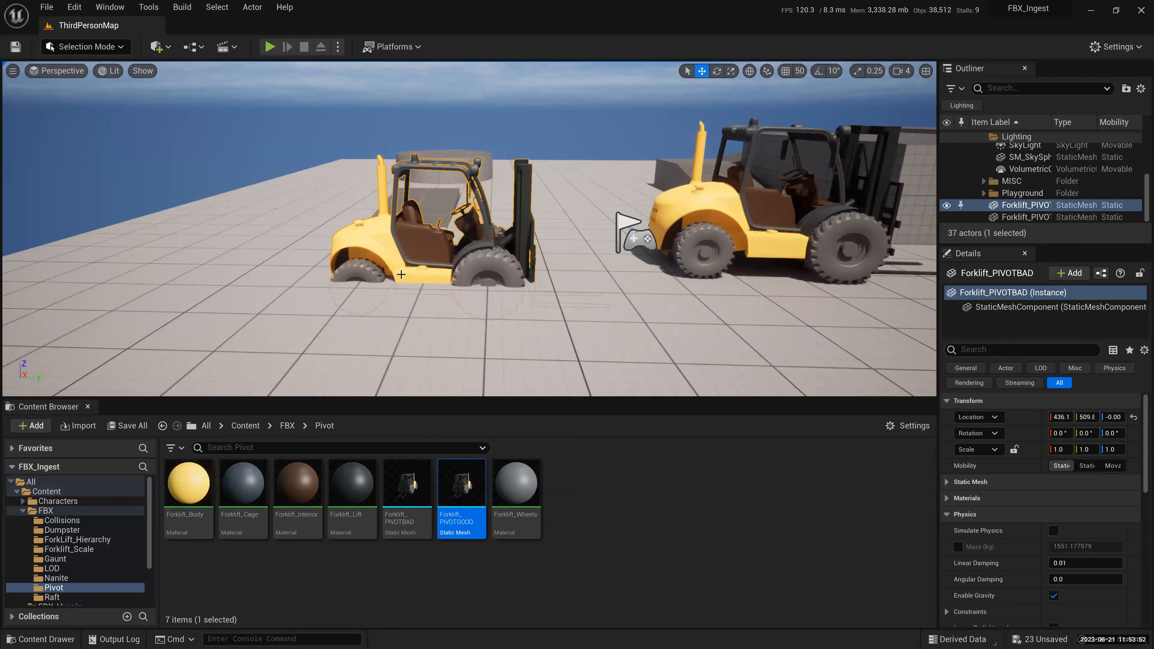
left_click_drag(485, 274, 489, 272, "alt")
scroll(481, 242, "down", 5)
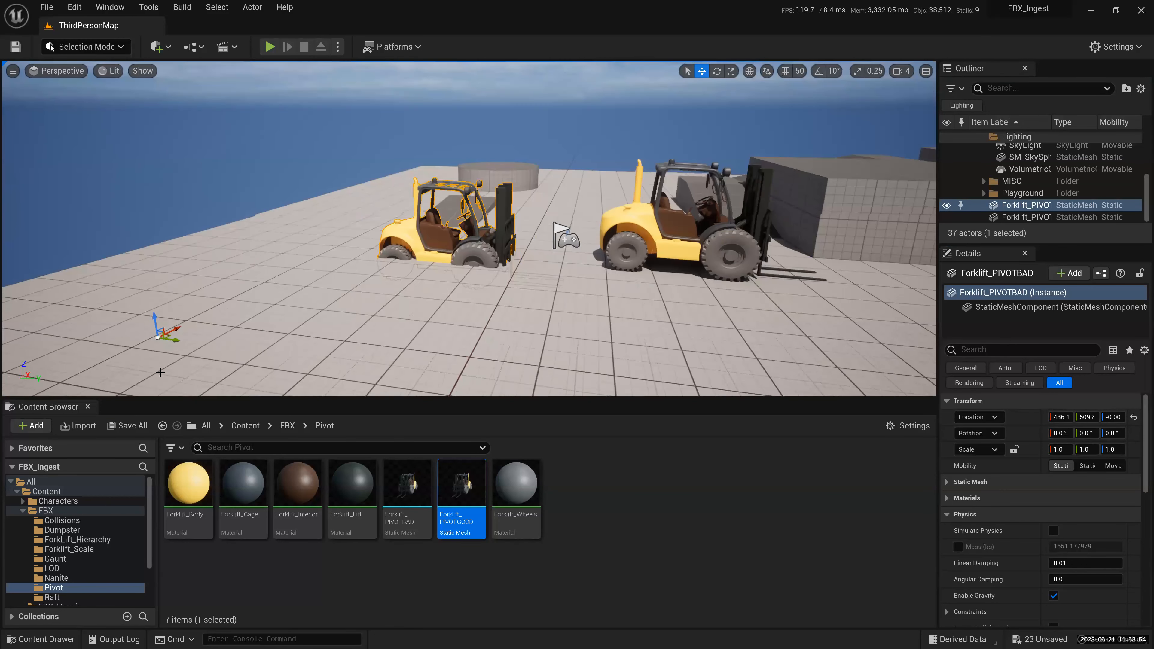
- Move Forklift_PIVOTBAD along Y to about 348, farther away from Forklift_PIVOTGOOD
scroll(163, 356, "up", 3)
left_click_drag(175, 359, 108, 341)
left_click_drag(768, 377, 81, 47, "alt")
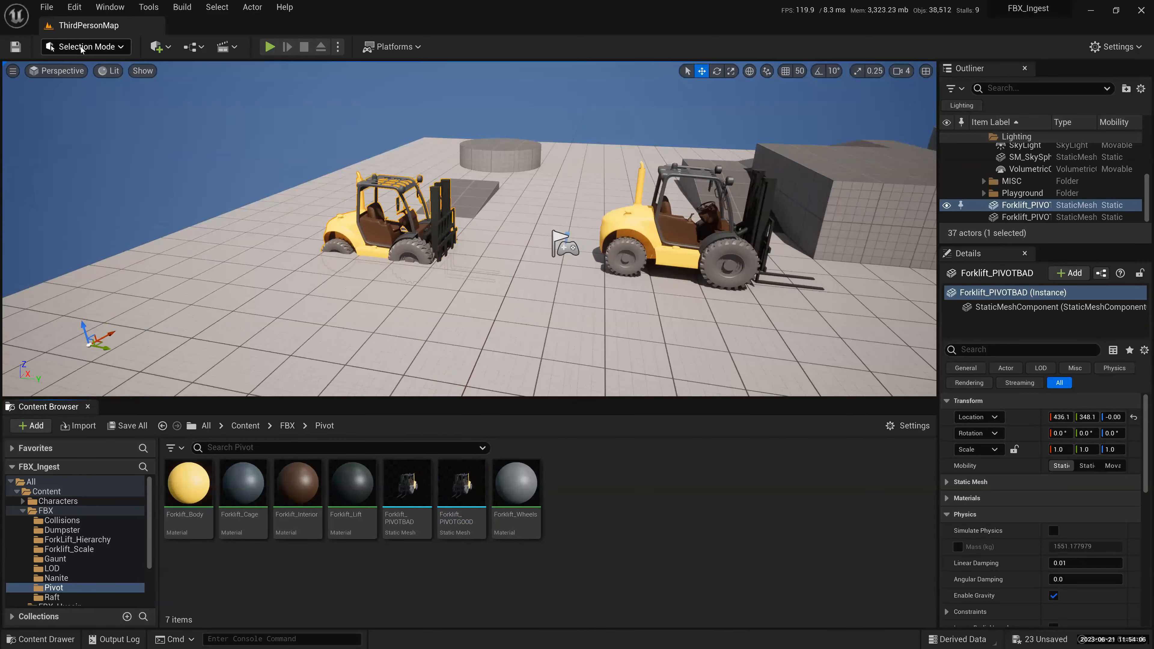
- Switch the editor to Modeling mode and enlarge the modeling tools area in height and width
key("super+plus")
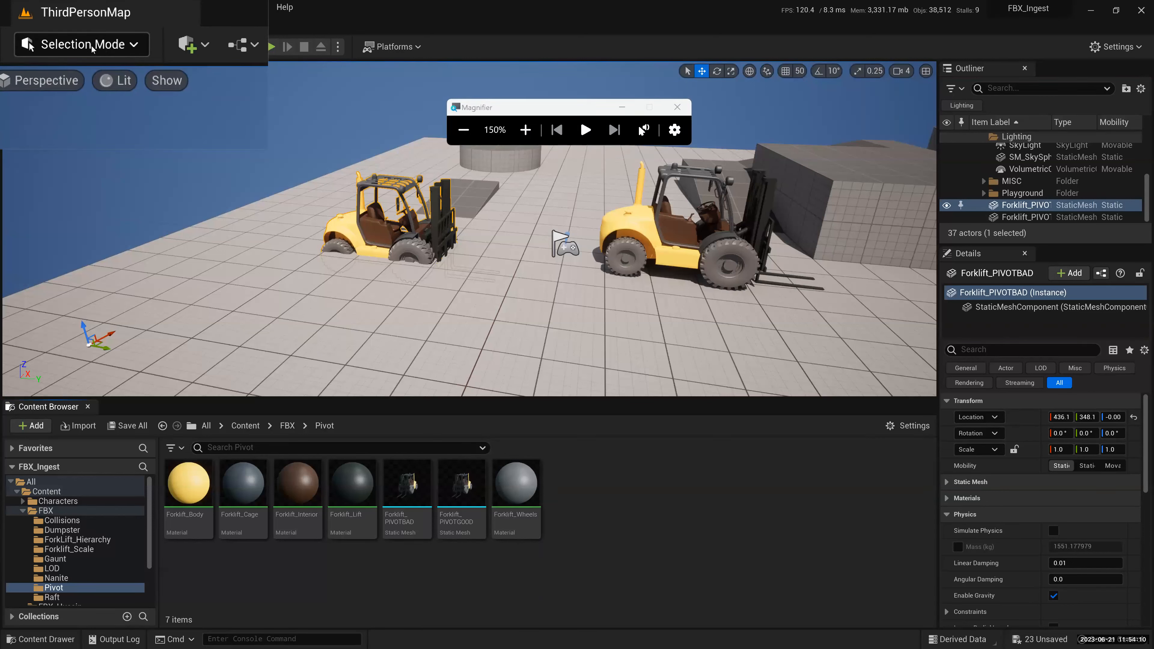
left_click(75, 46)
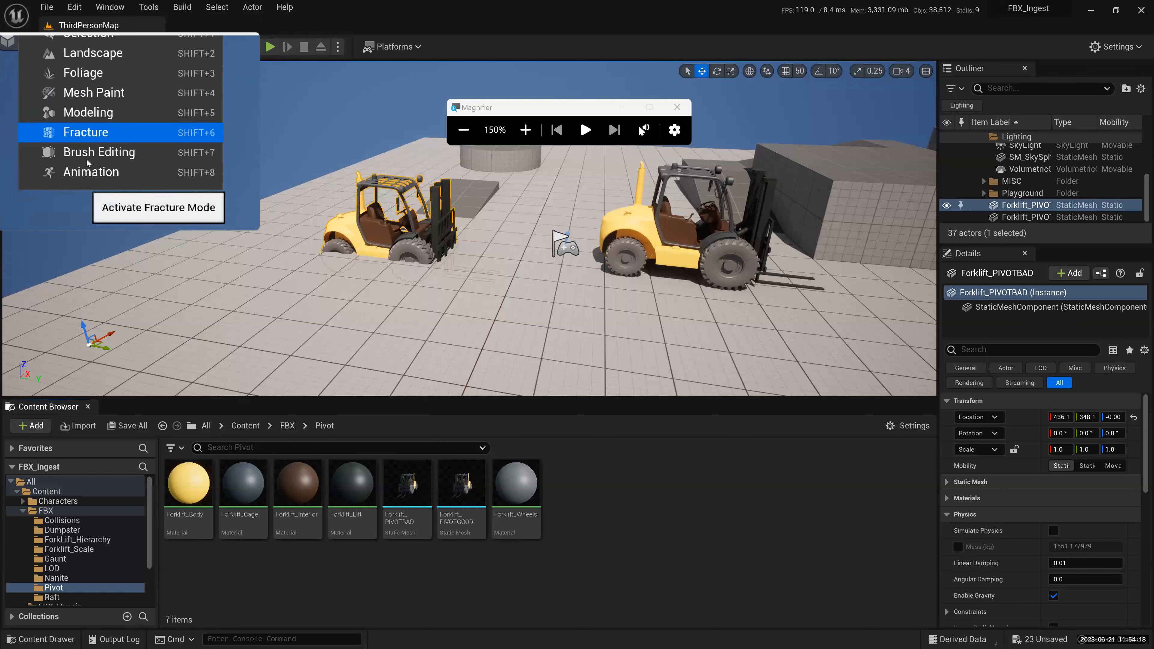
left_click(87, 119)
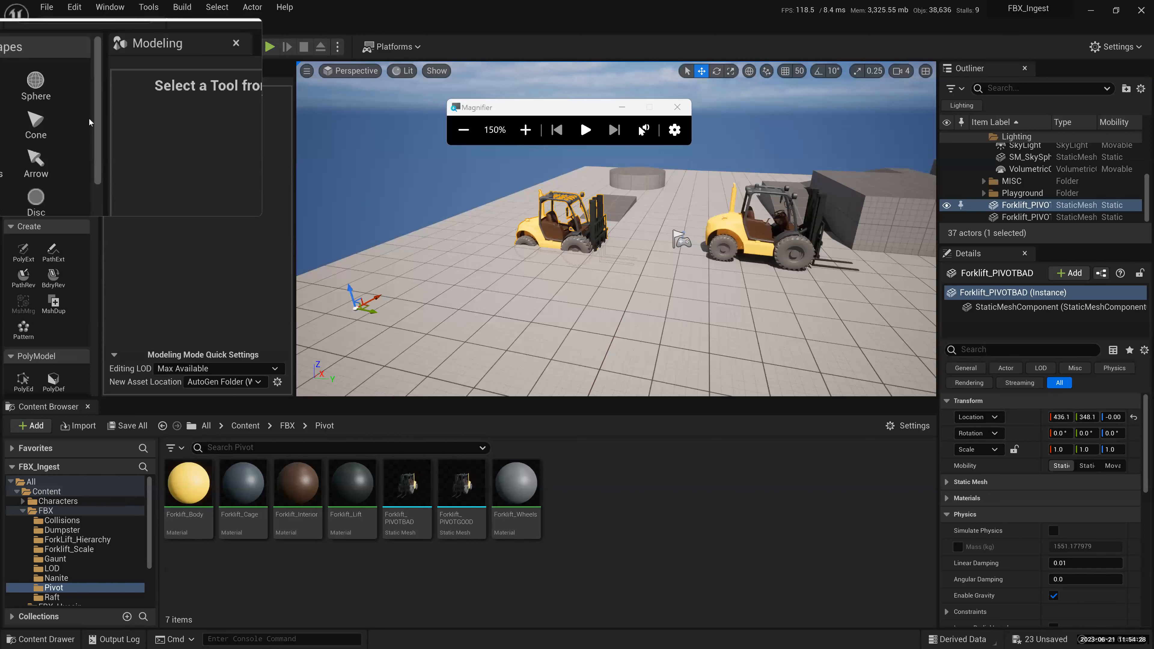
key("super+Escape")
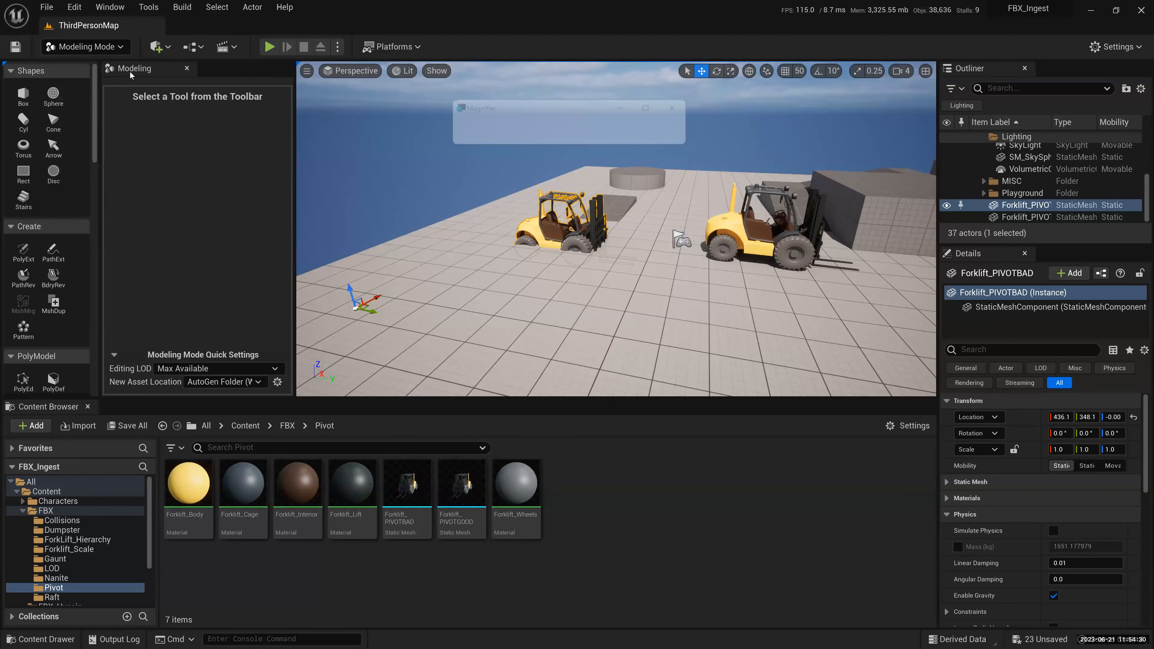
left_click_drag(317, 399, 317, 492)
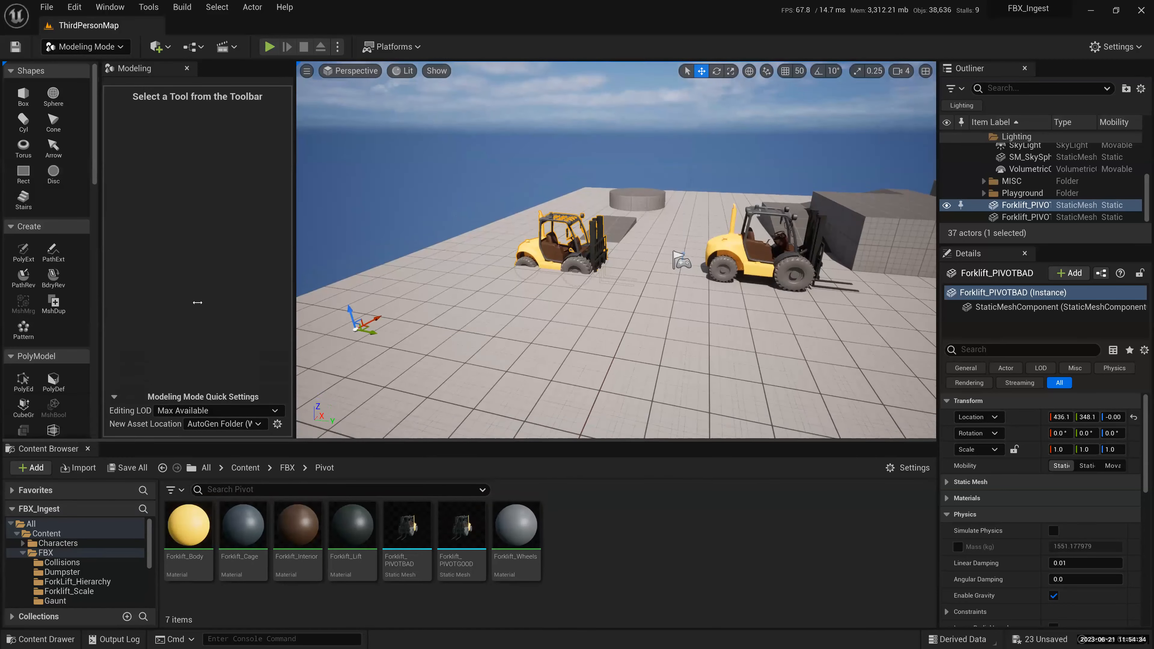
left_click_drag(295, 330, 417, 330)
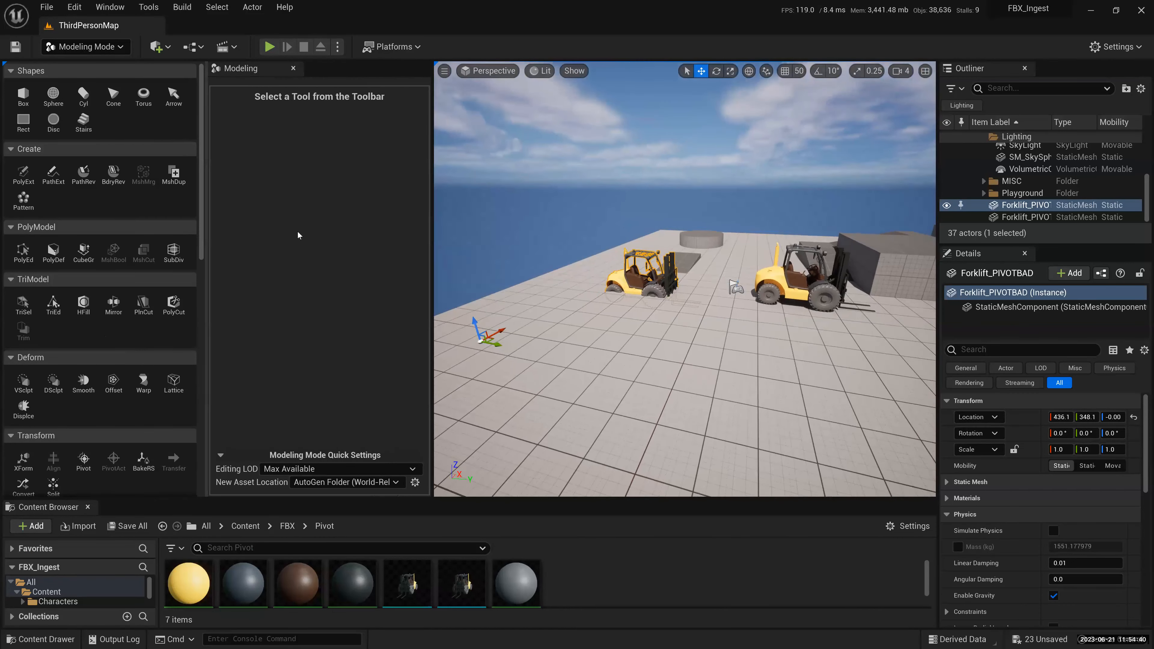
- Return to Selection mode, re-enter Modeling mode and look through its tool categories
left_click(90, 47)
left_click(86, 69)
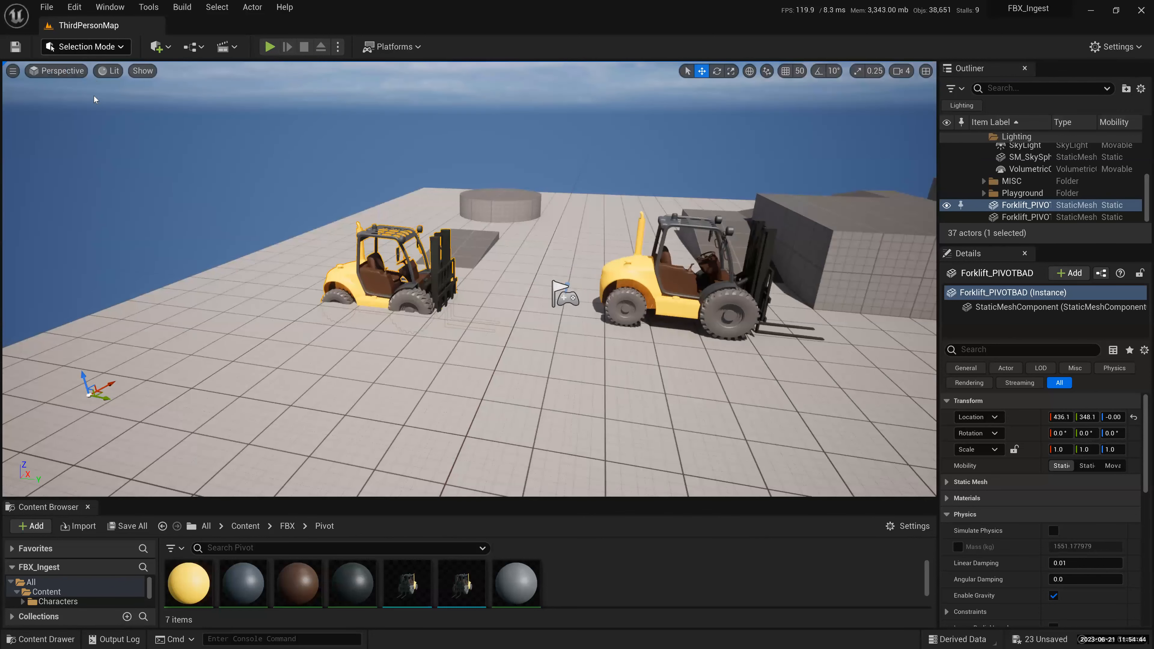
left_click(87, 46)
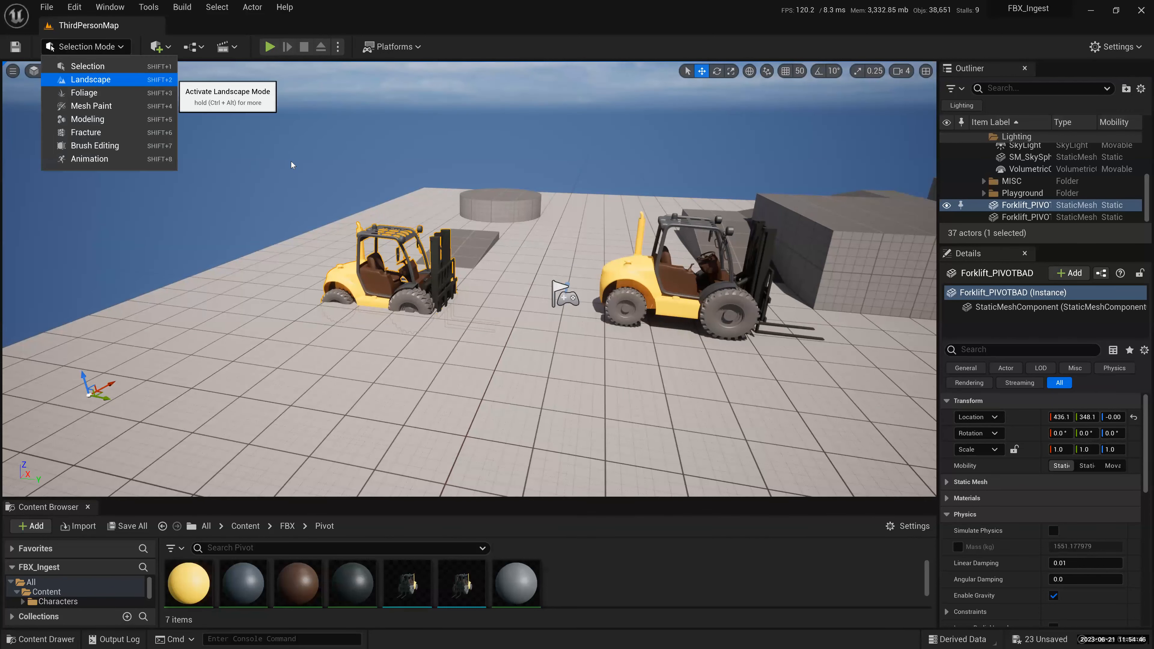
left_click(91, 119)
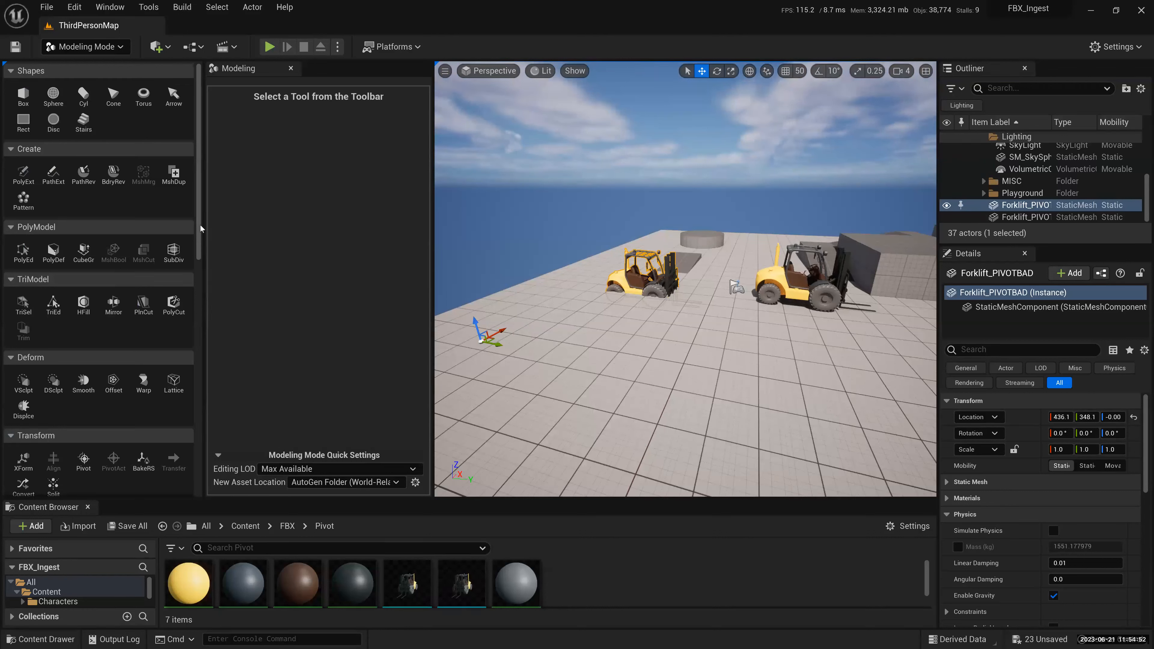
scroll(197, 273, "down", 10)
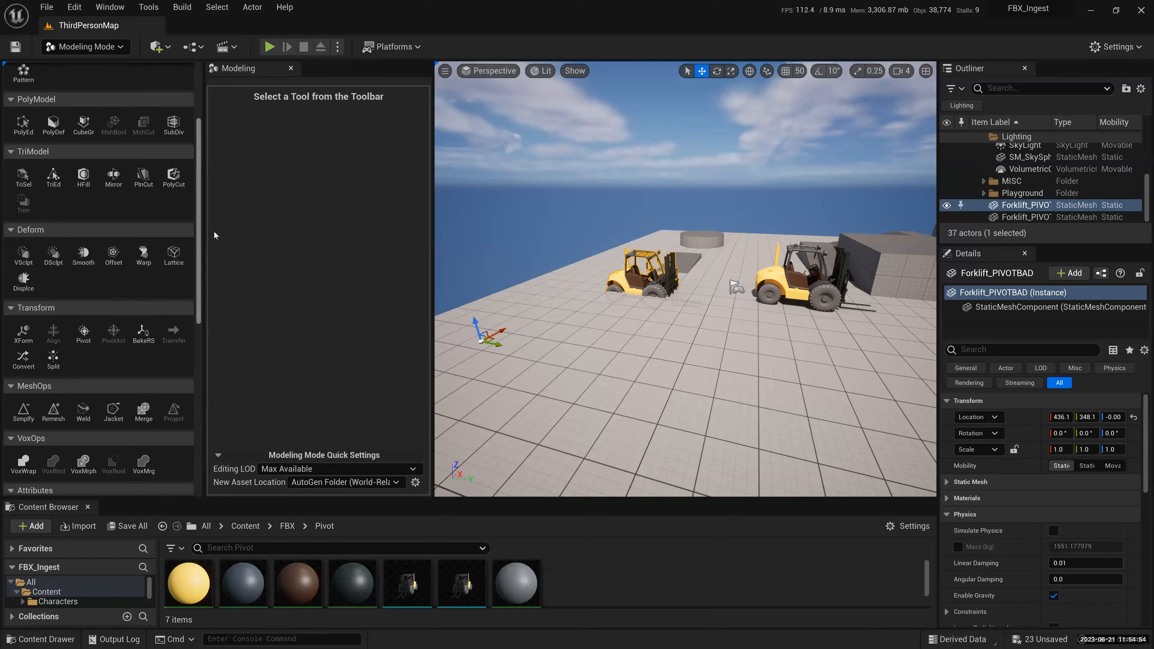
scroll(200, 318, "down", 3)
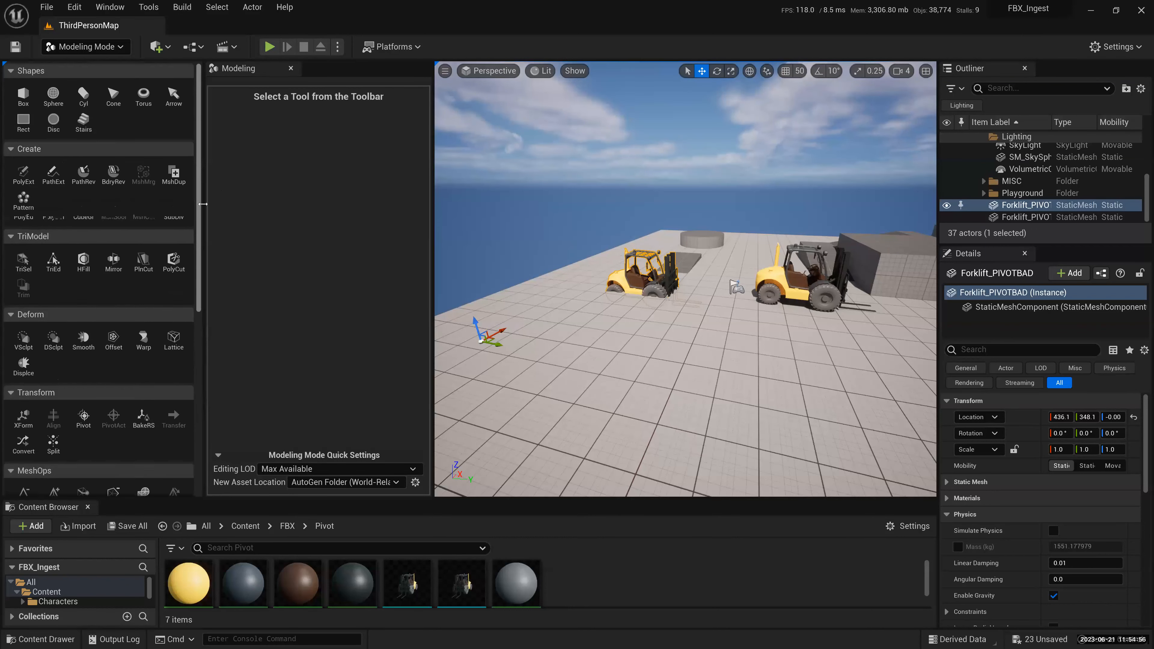
scroll(35, 185, "up", 13)
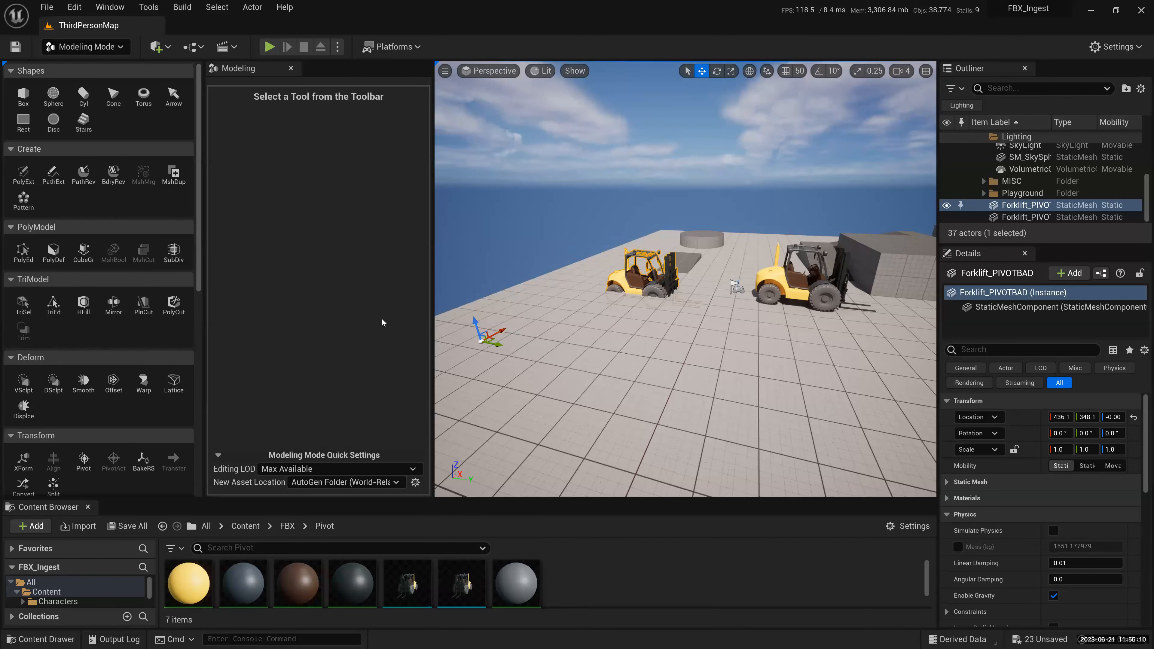
key("super")
left_click(226, 263)
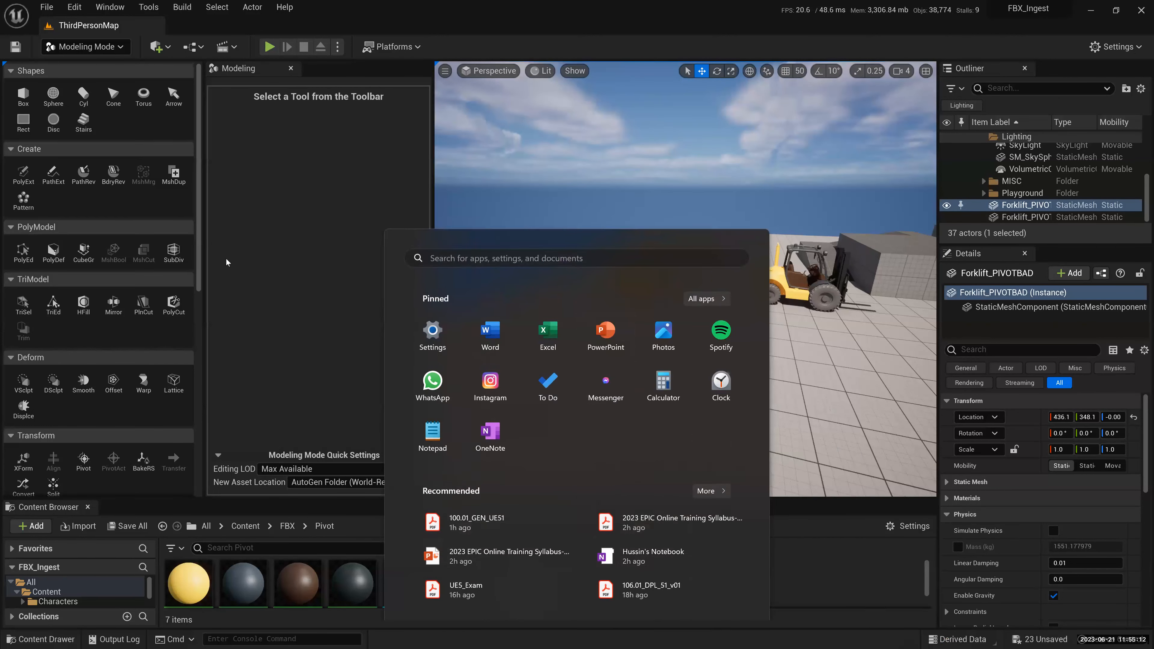
key("ctrl+z")
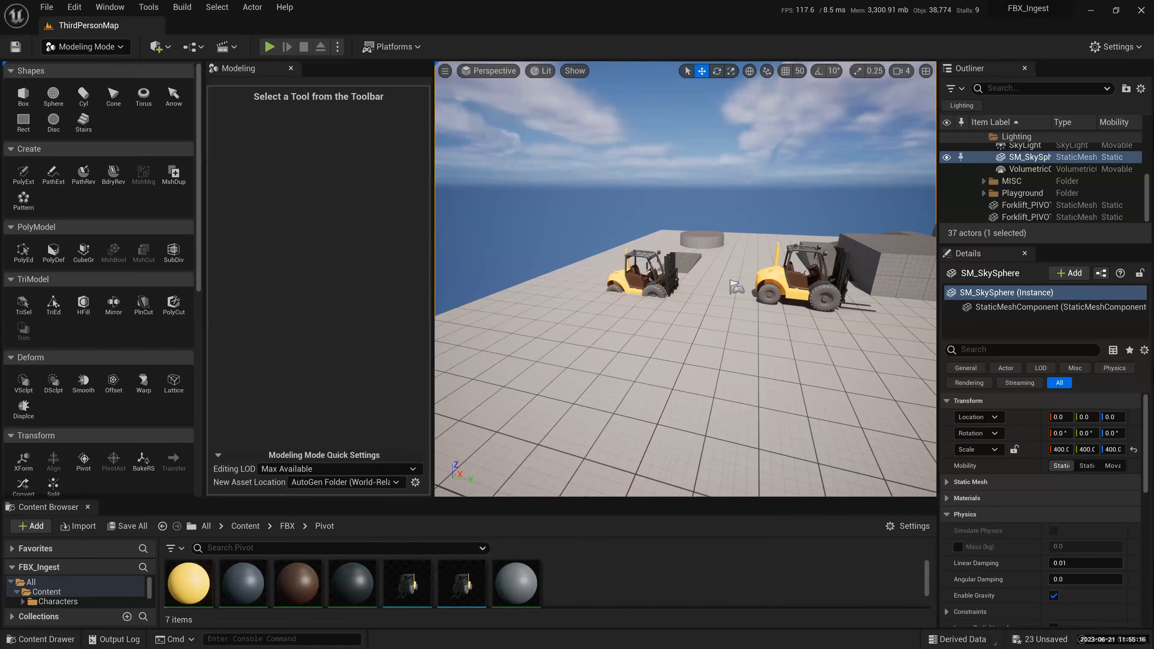
left_click(648, 287)
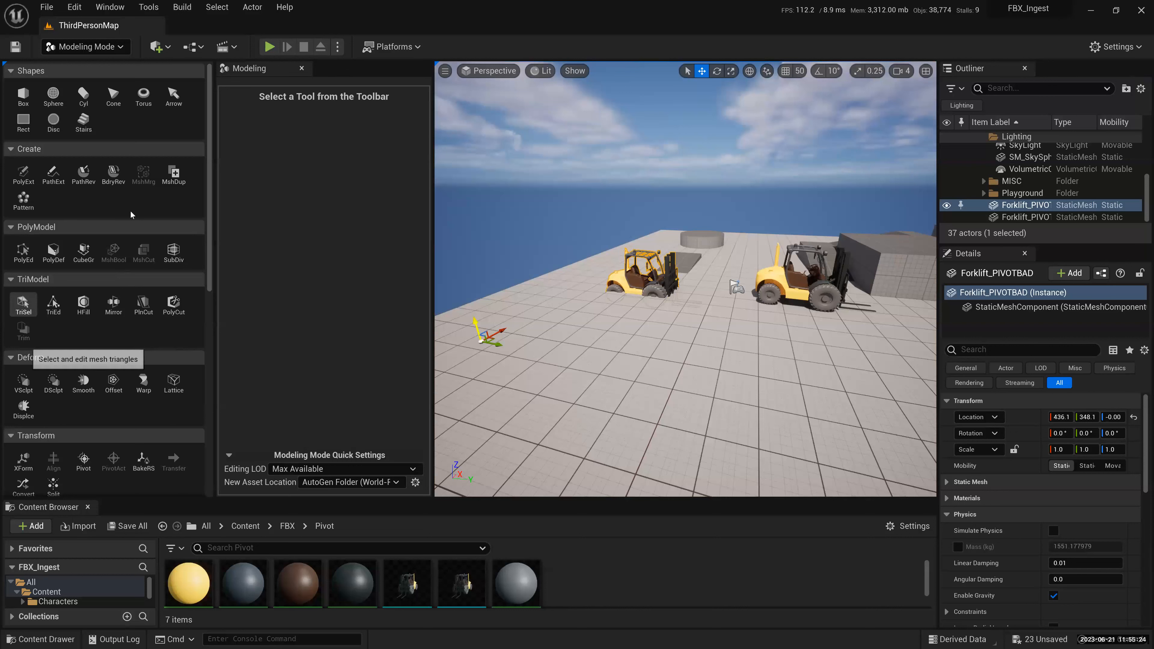
- Find the Pivot tool among the Transform modeling tools and start editing the pivot of Forklift_PIVOTBAD
scroll(131, 214, "down", 3)
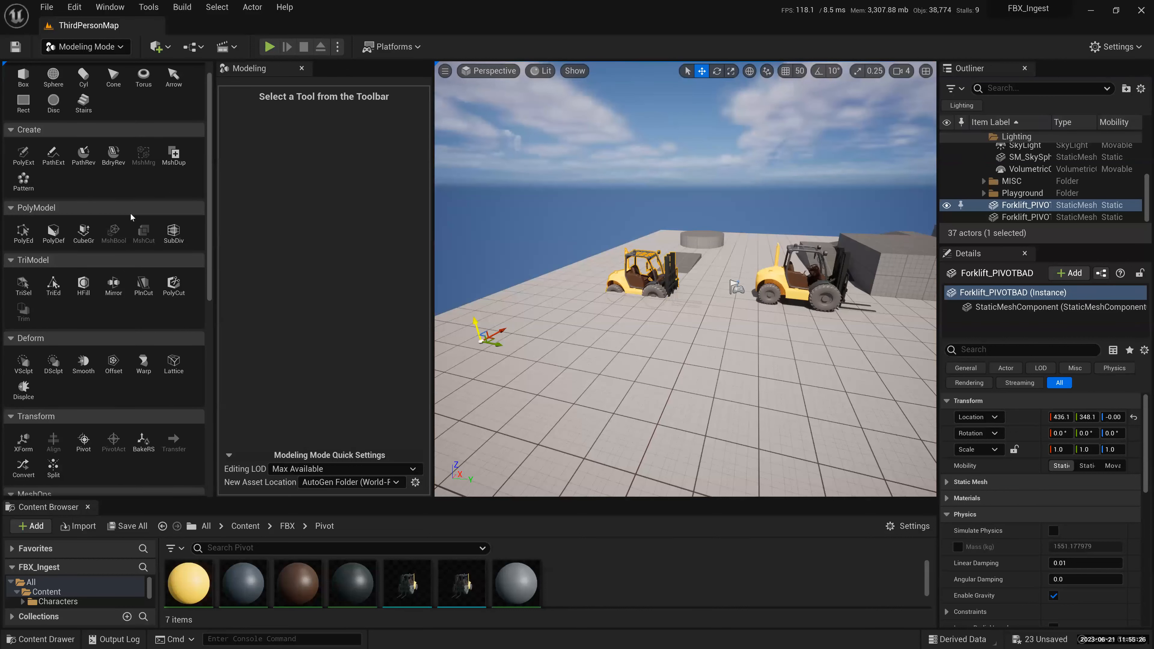
scroll(131, 217, "down", 2)
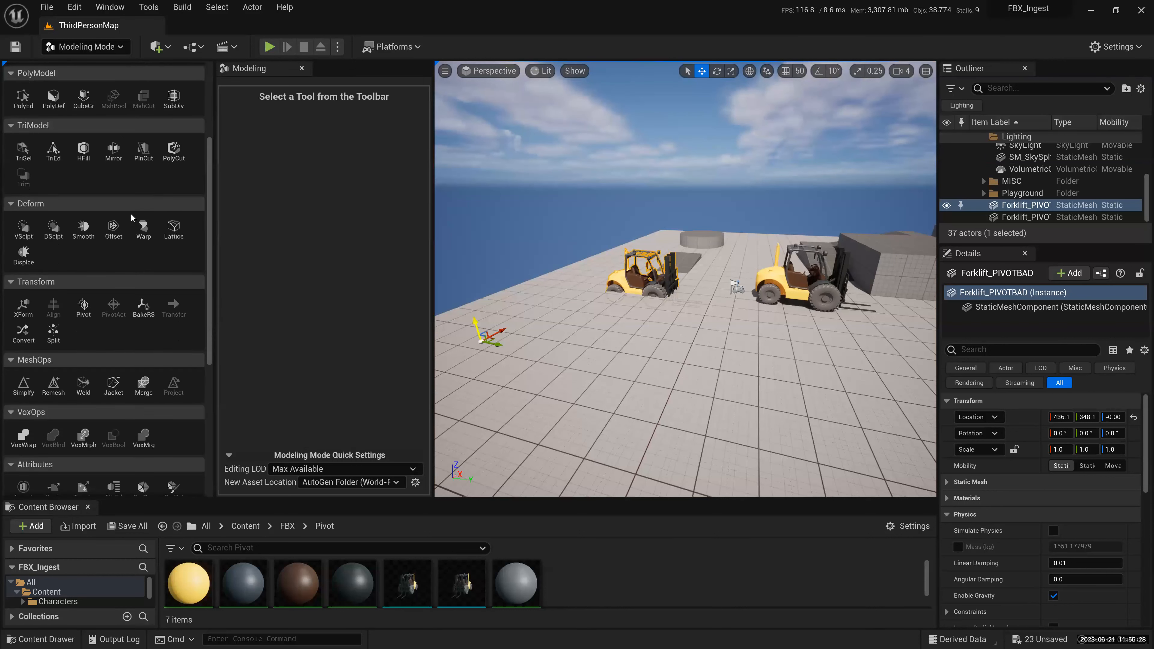
scroll(131, 213, "down", 6)
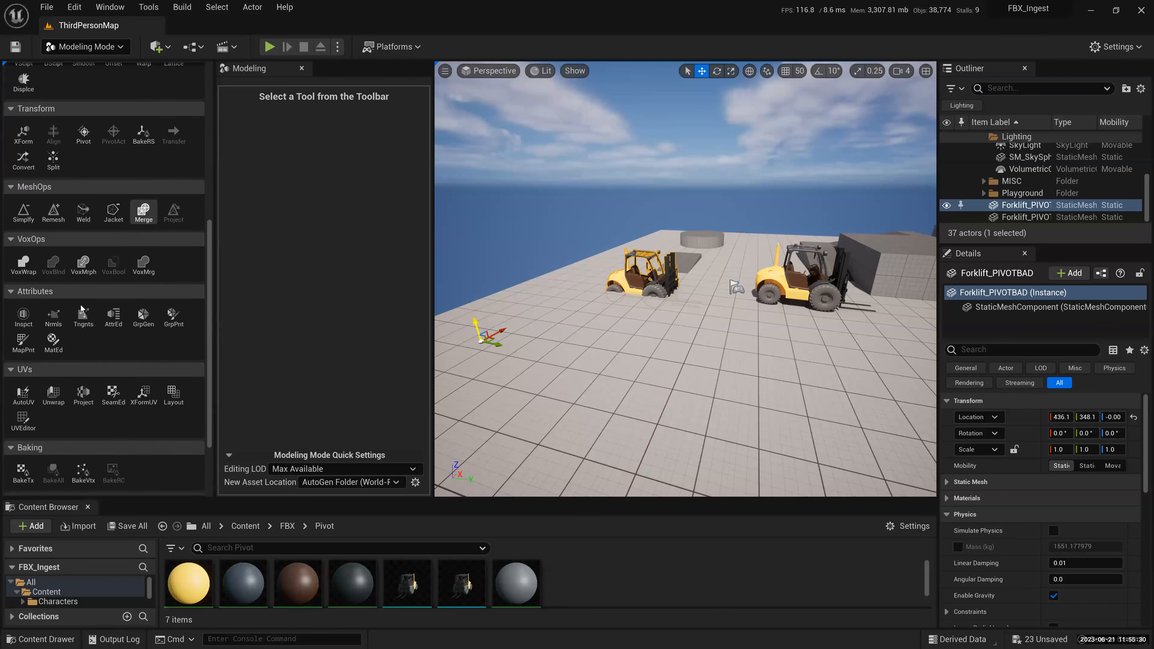
scroll(113, 276, "down", 1)
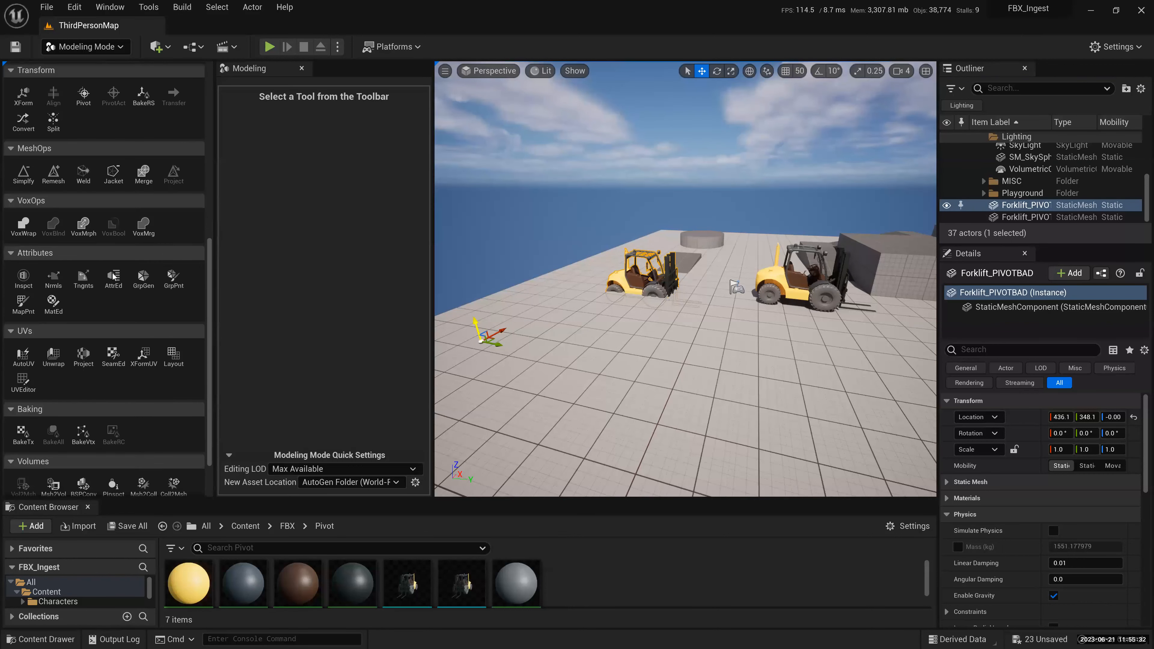
scroll(112, 275, "up", 3)
scroll(110, 300, "up", 3)
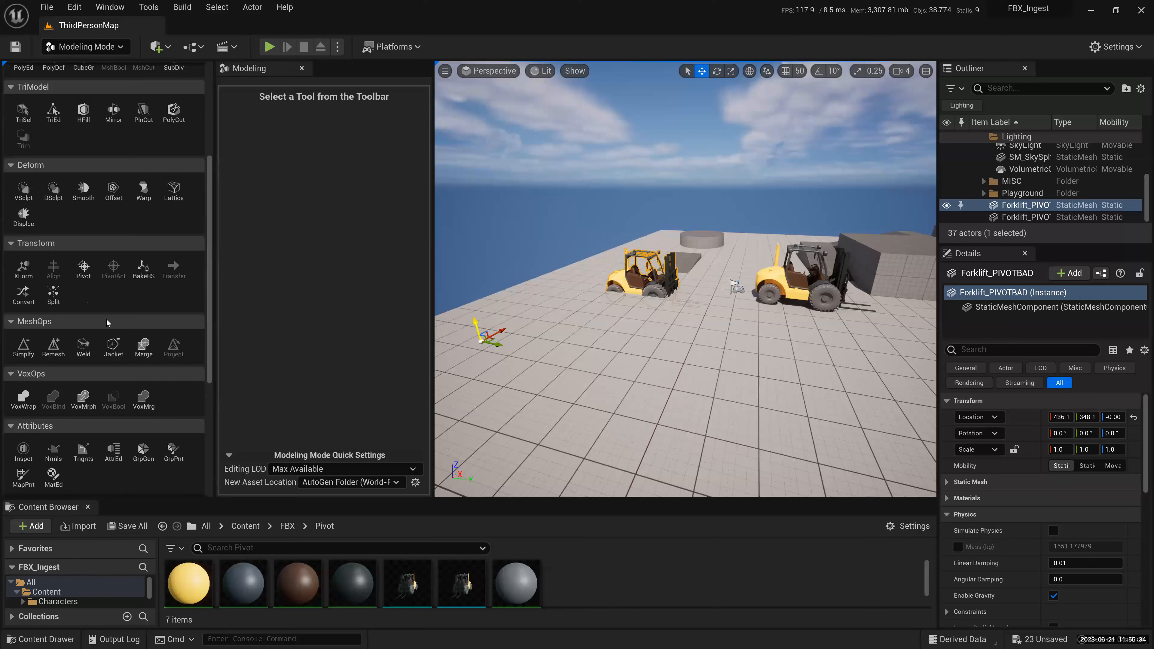
scroll(34, 264, "up", 1)
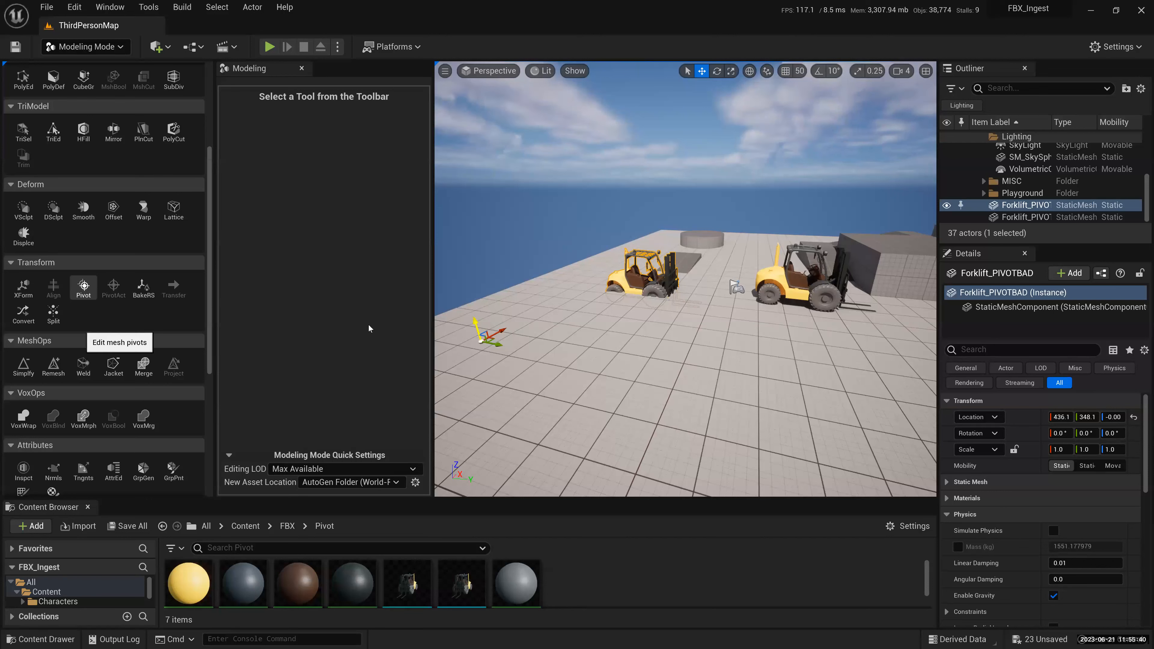
left_click(84, 287)
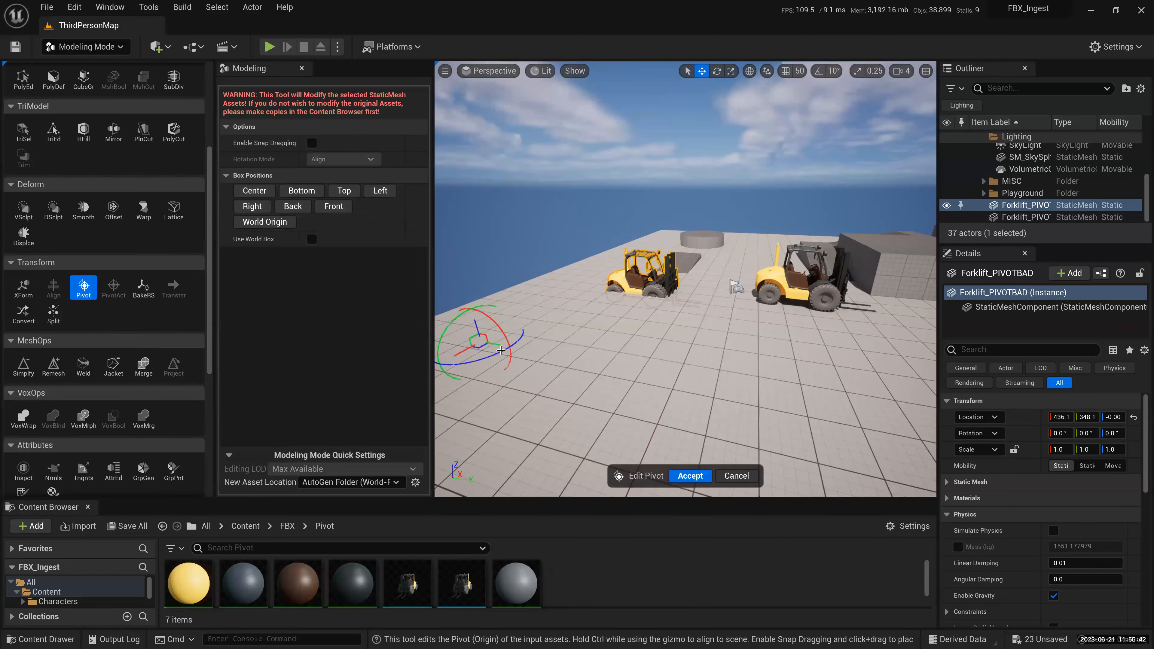
- Place the pivot of Forklift_PIVOTBAD at the Center of its bounding box and inspect it up close
middle_click_drag(588, 379, 599, 379)
middle_click_drag(537, 303, 523, 308)
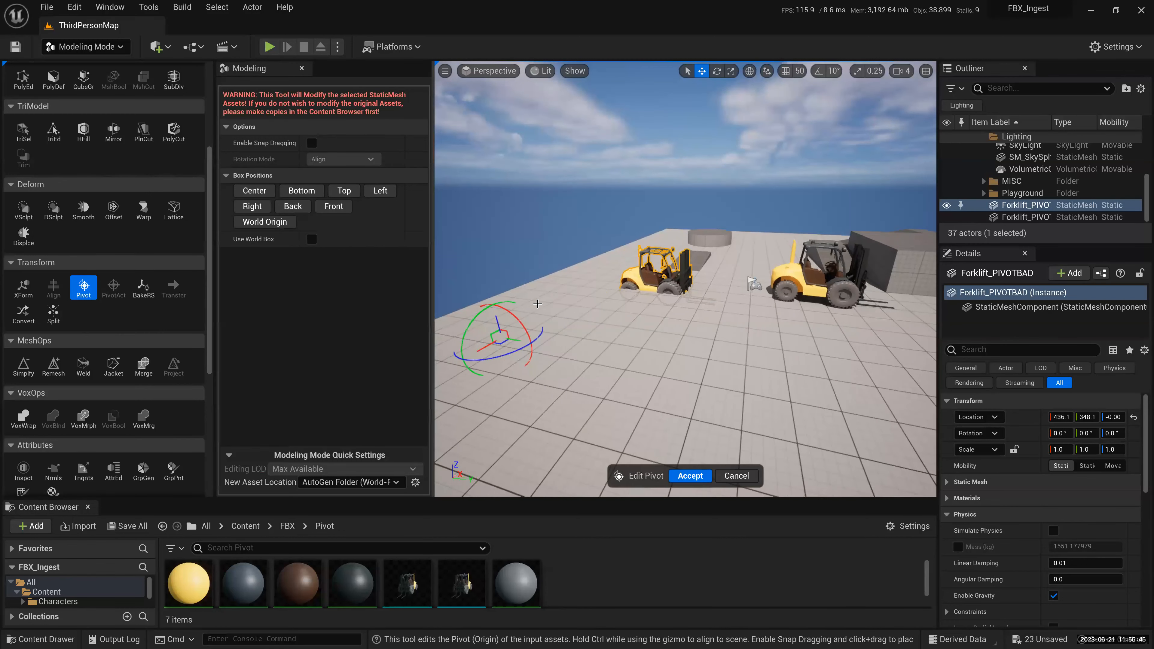
middle_click_drag(592, 299, 572, 298)
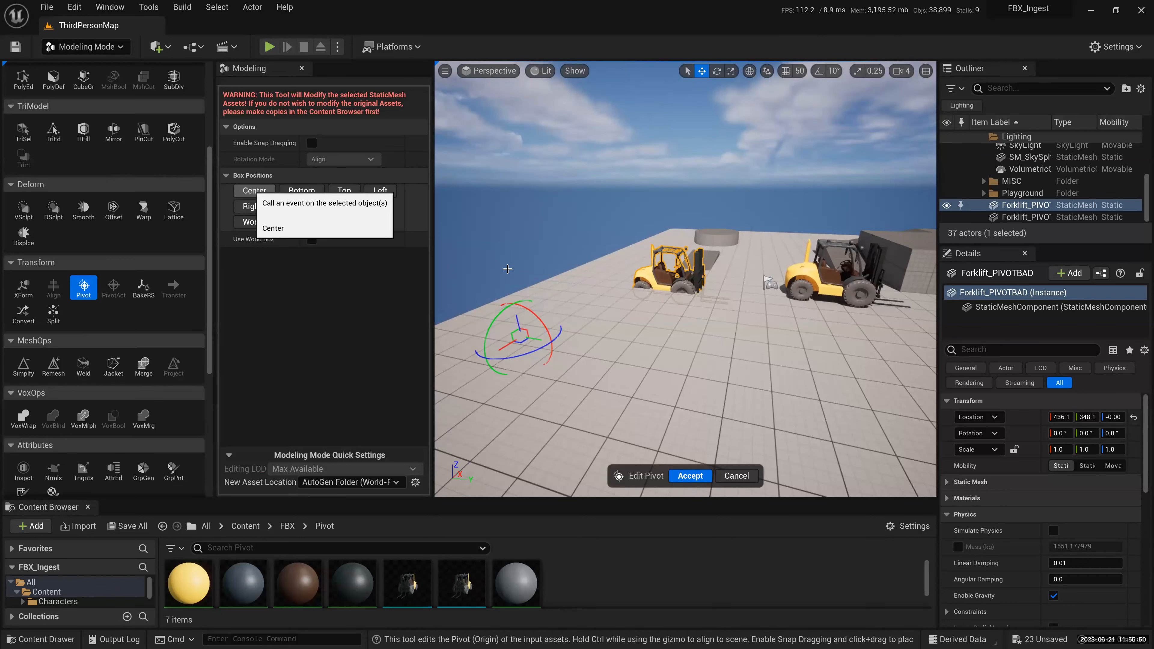
left_click(253, 190)
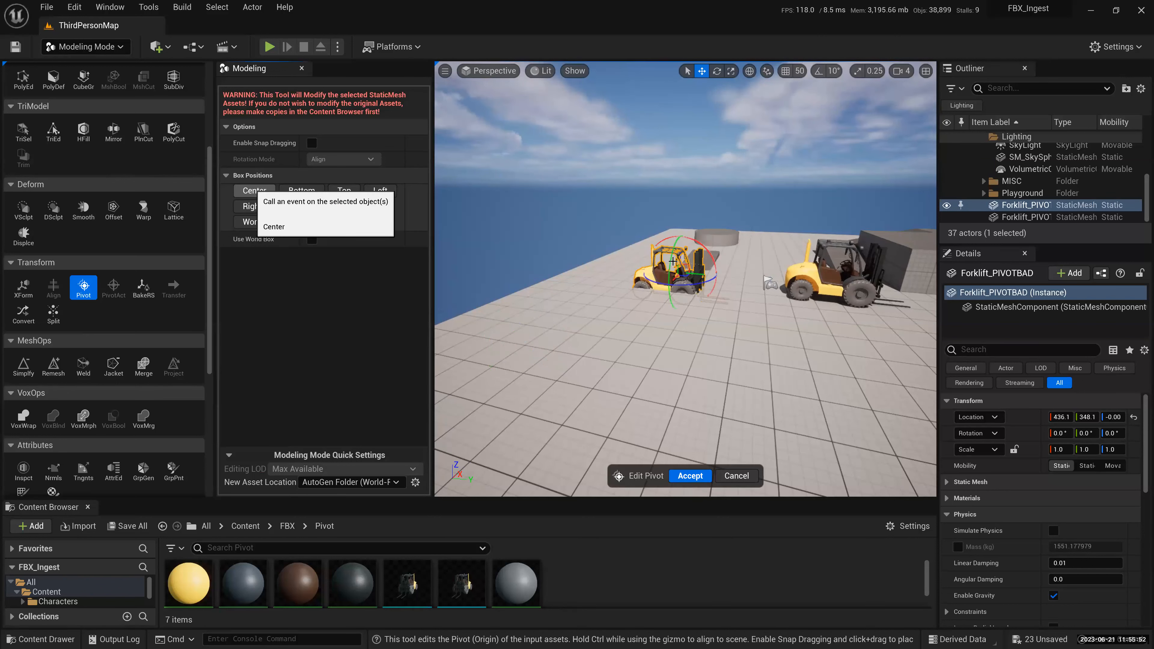
scroll(707, 283, "up", 5)
scroll(708, 289, "up", 5)
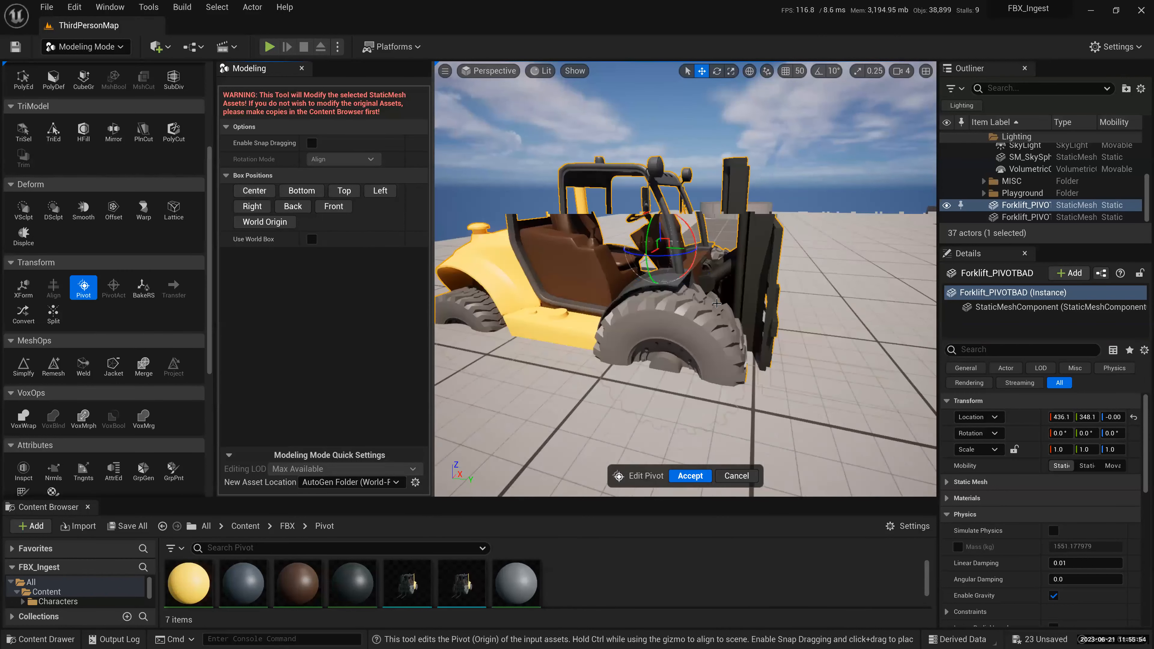
scroll(707, 291, "down", 4)
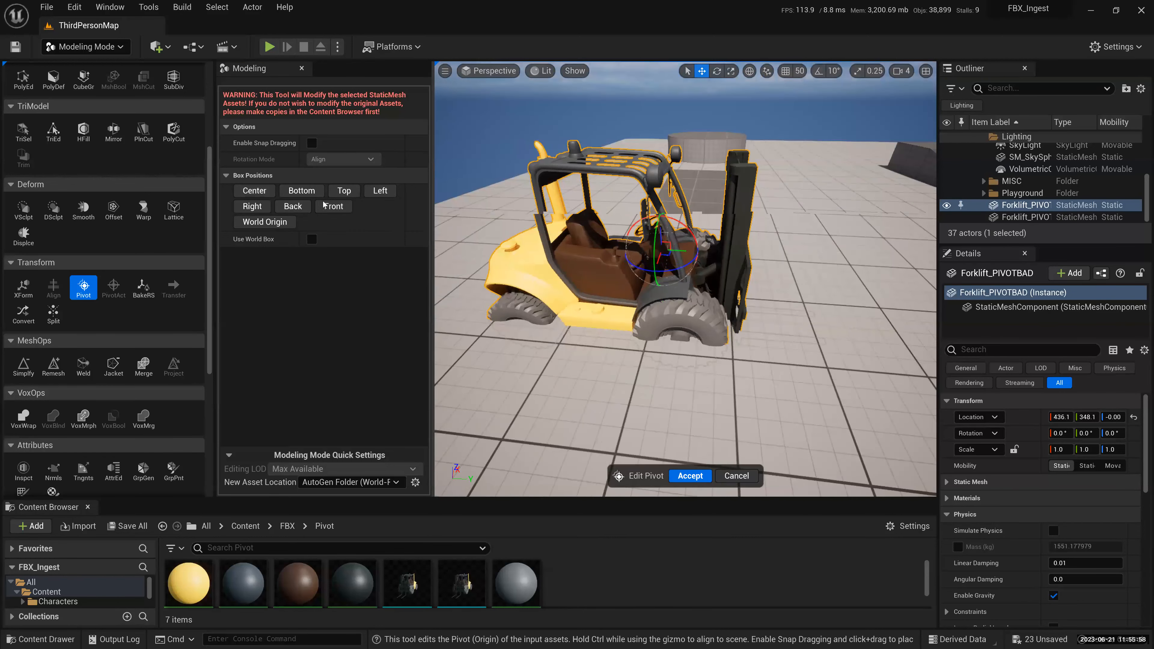
- Place the pivot of Forklift_PIVOTBAD at the Bottom of its bounding box and accept the pivot edit
left_click_drag(564, 291, 586, 234, "alt")
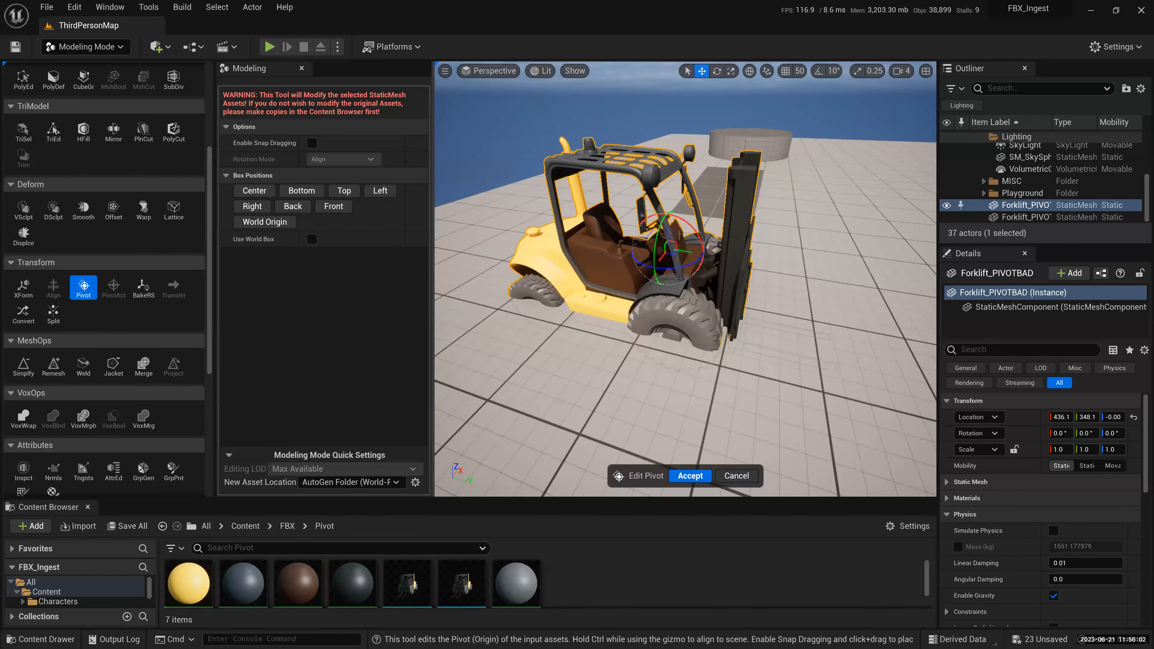
left_click_drag(680, 235, 690, 476, "alt")
left_click(690, 476)
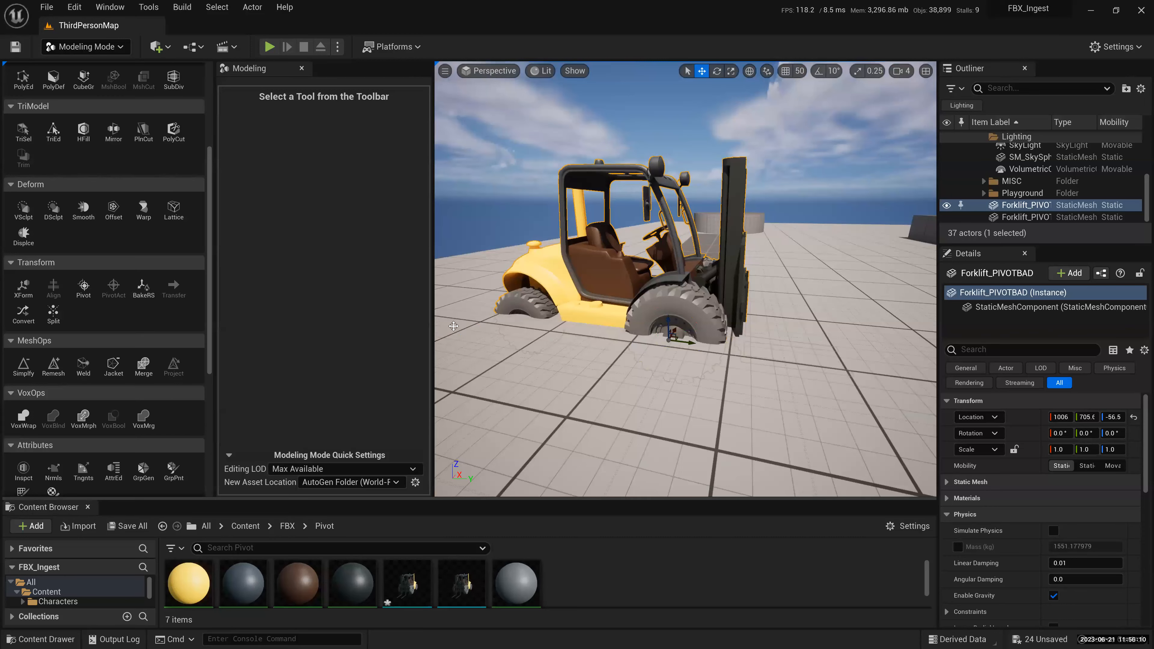
- Return to Selection mode, raise Forklift_PIVOTBAD to about Z 89 and snap it down onto the floor
key("shift+1")
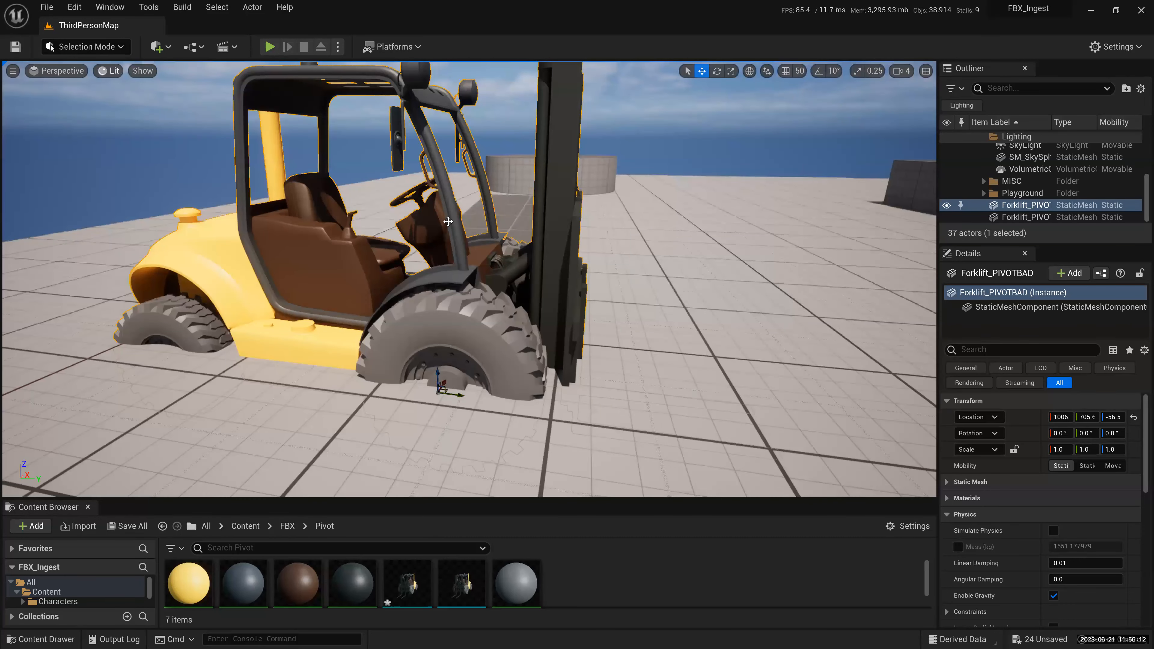
scroll(448, 222, "down", 5)
left_click_drag(451, 328, 451, 224)
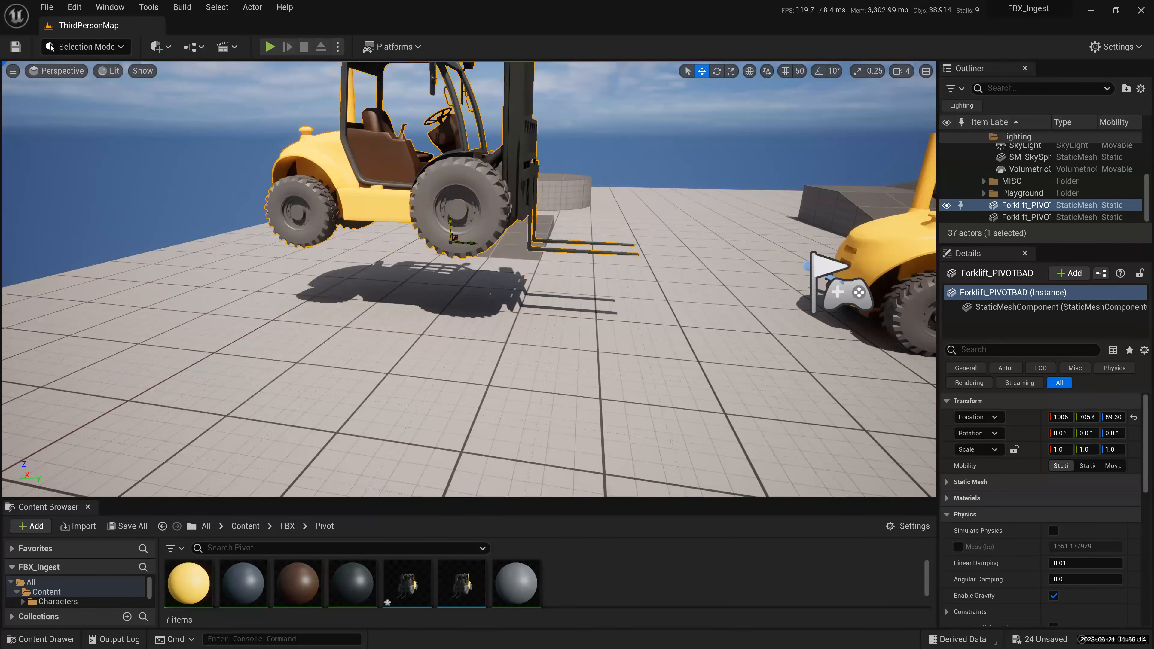
key("End")
- Move Forklift_PIVOTBAD along Y to about 557 on the floor, checking its pivot from several angles
left_click_drag(481, 344, 587, 331, "alt")
left_click_drag(446, 328, 568, 325, "alt")
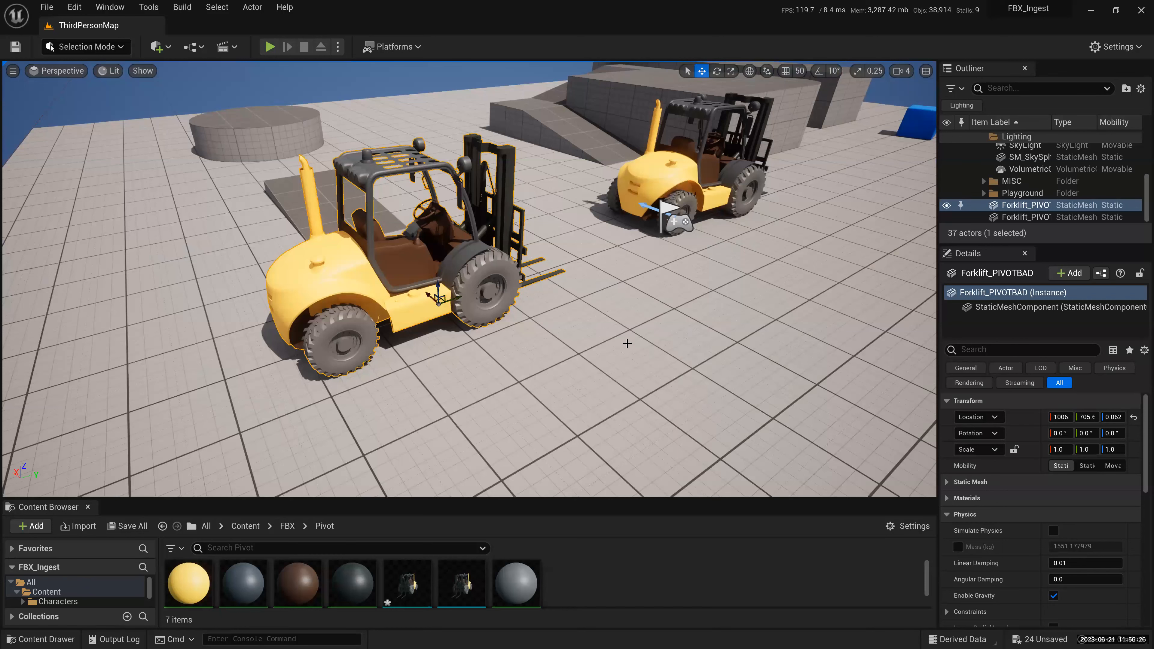
left_click_drag(544, 302, 629, 300, "alt")
left_click_drag(85, 62, 211, 267, "alt")
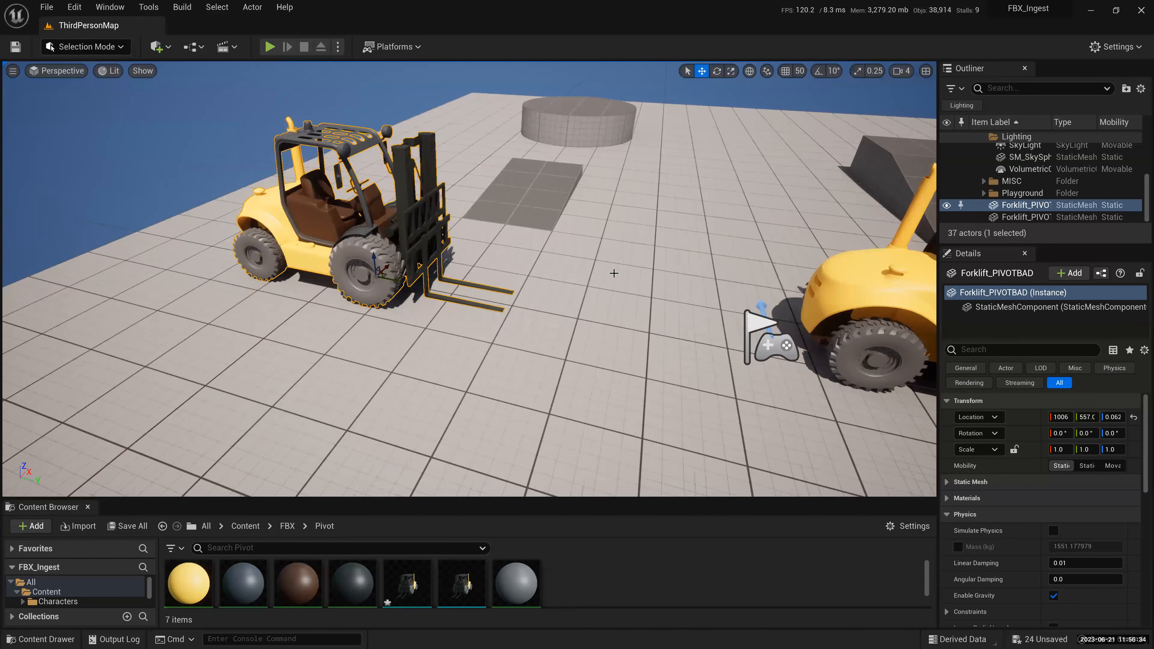
- In Modeling mode's Edit Pivot tool, try Top and World Origin for Forklift_PIVOTBAD, and accept Bottom as its pivot placement
left_click(86, 47)
left_click(85, 119)
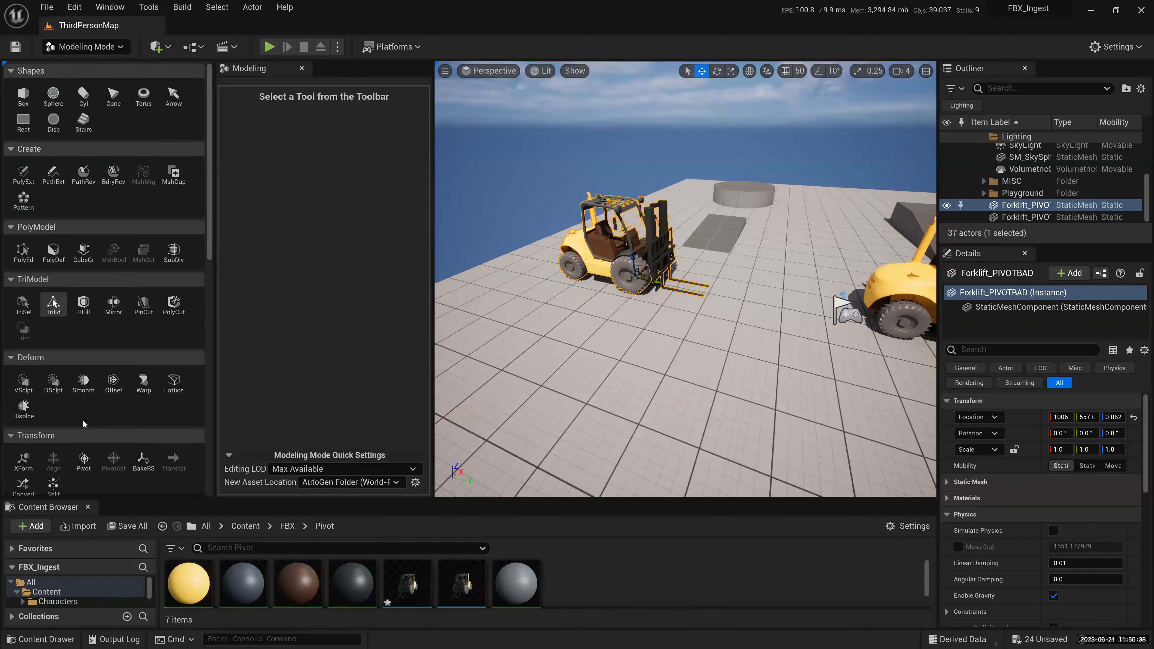
left_click(83, 422)
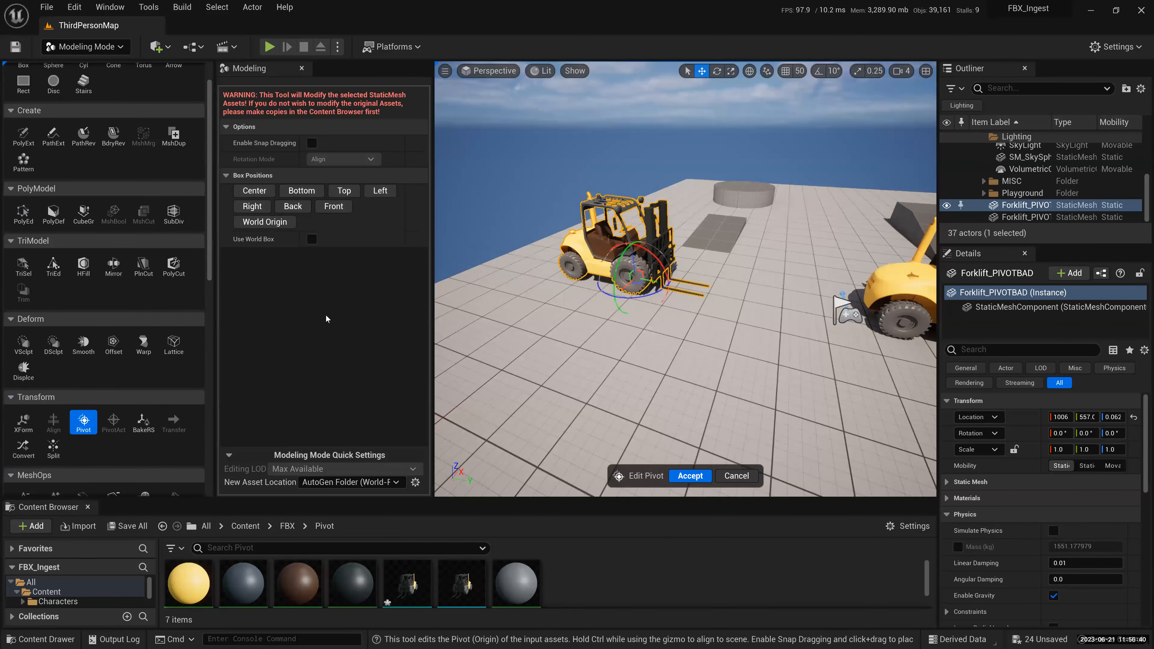
left_click(344, 191)
left_click(264, 222)
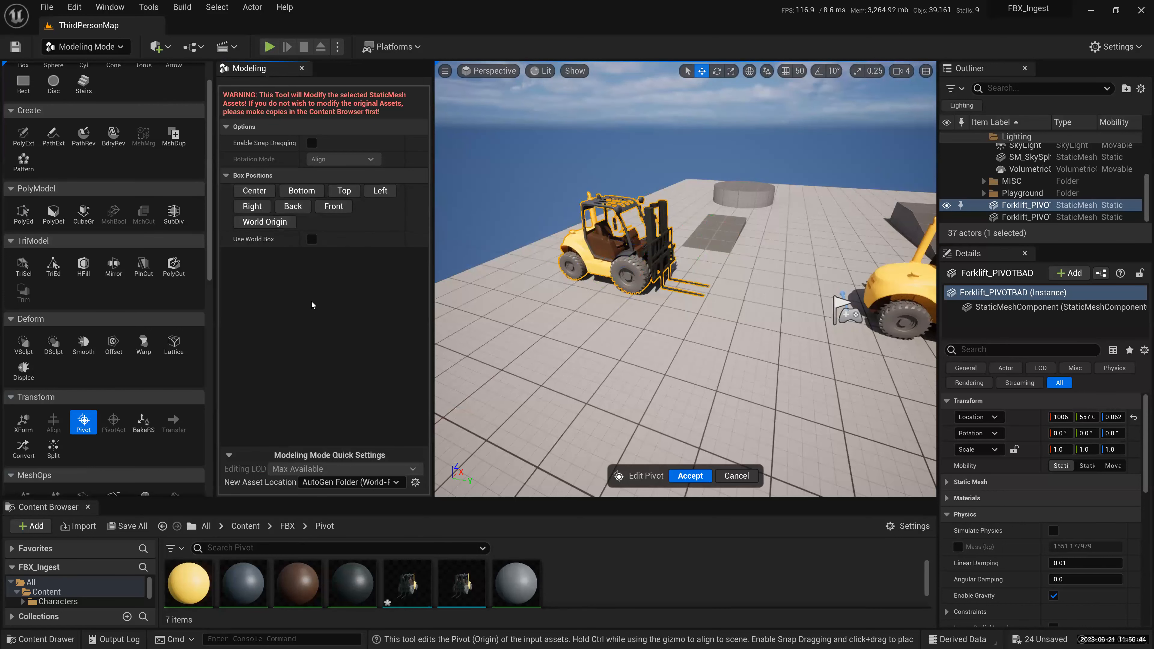
left_click(302, 190)
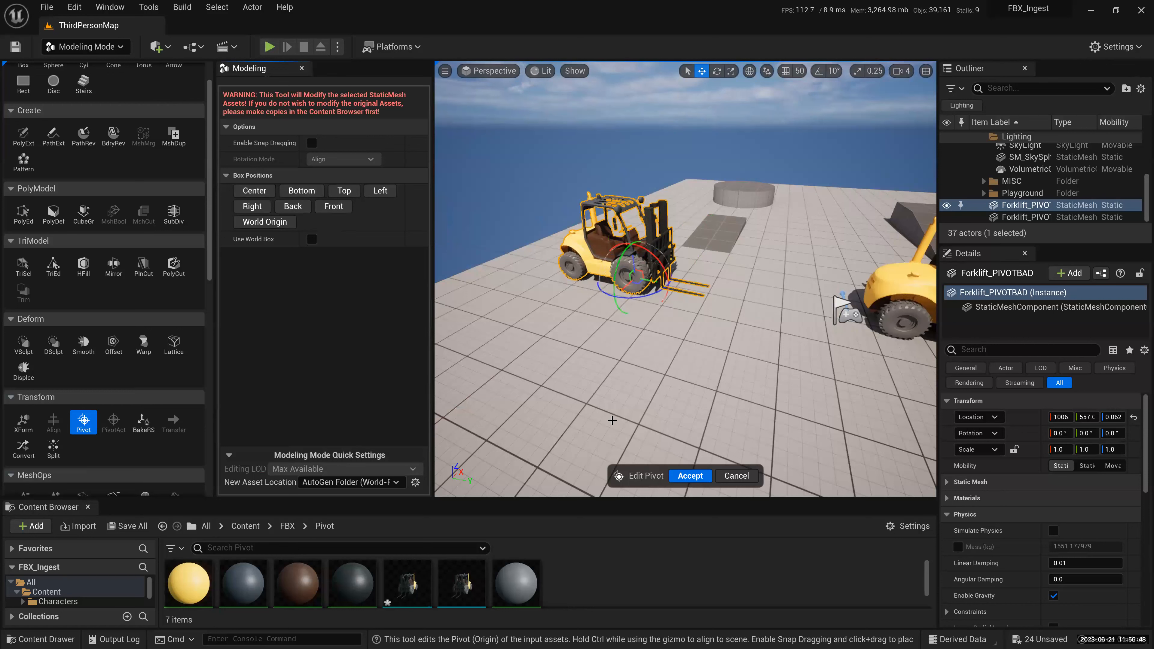
left_click(688, 475)
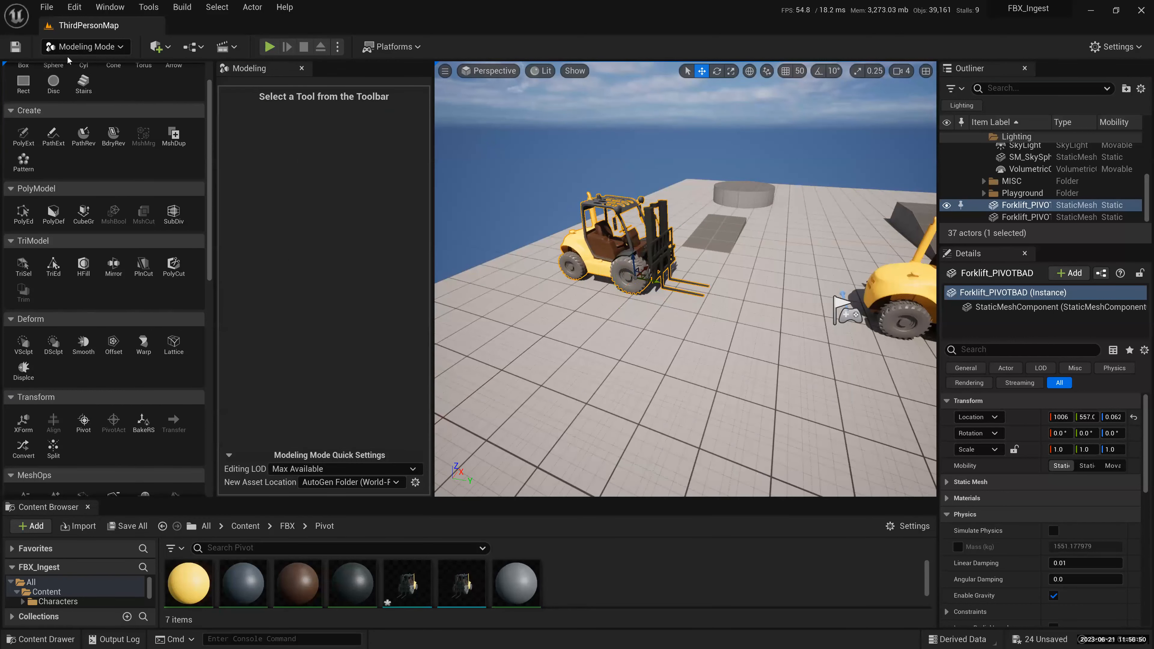
- Return to Selection mode and inspect the pivot of Forklift_PIVOTBAD from close up and several angles
left_click(75, 46)
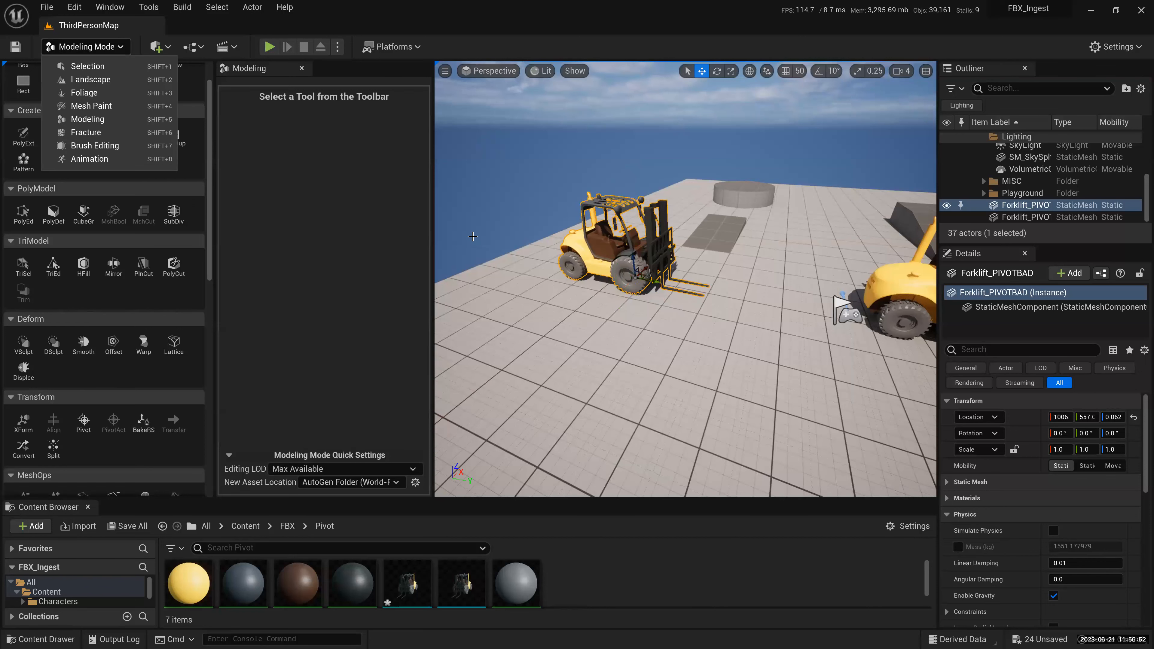
left_click(88, 66)
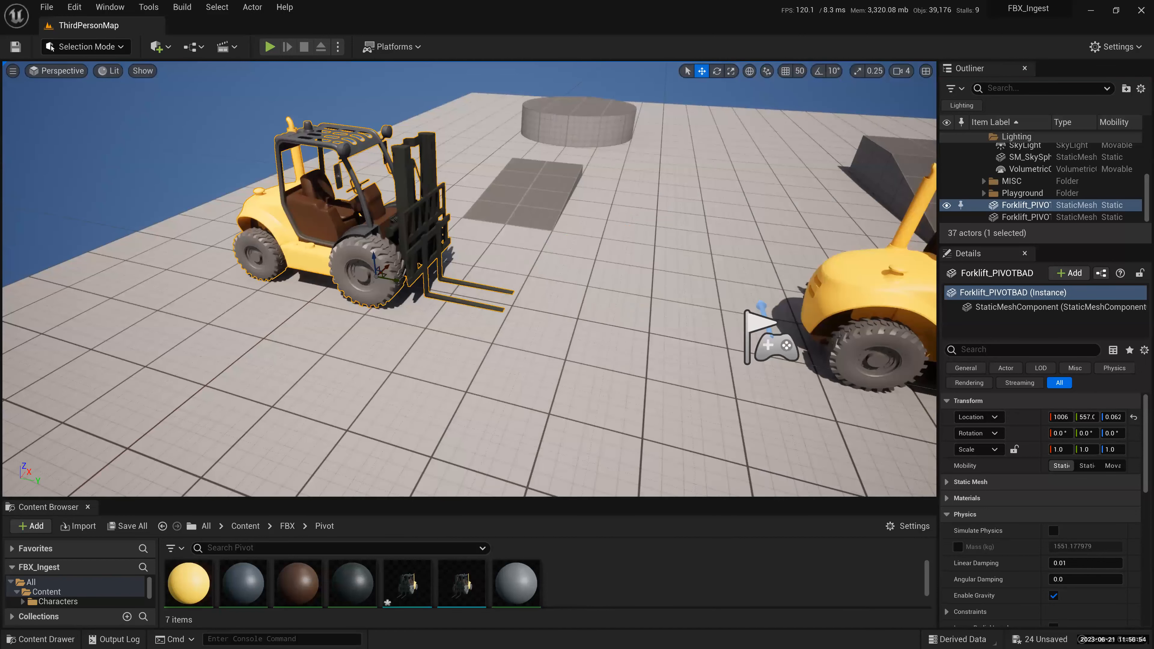
scroll(437, 273, "up", 1)
scroll(469, 279, "up", 2)
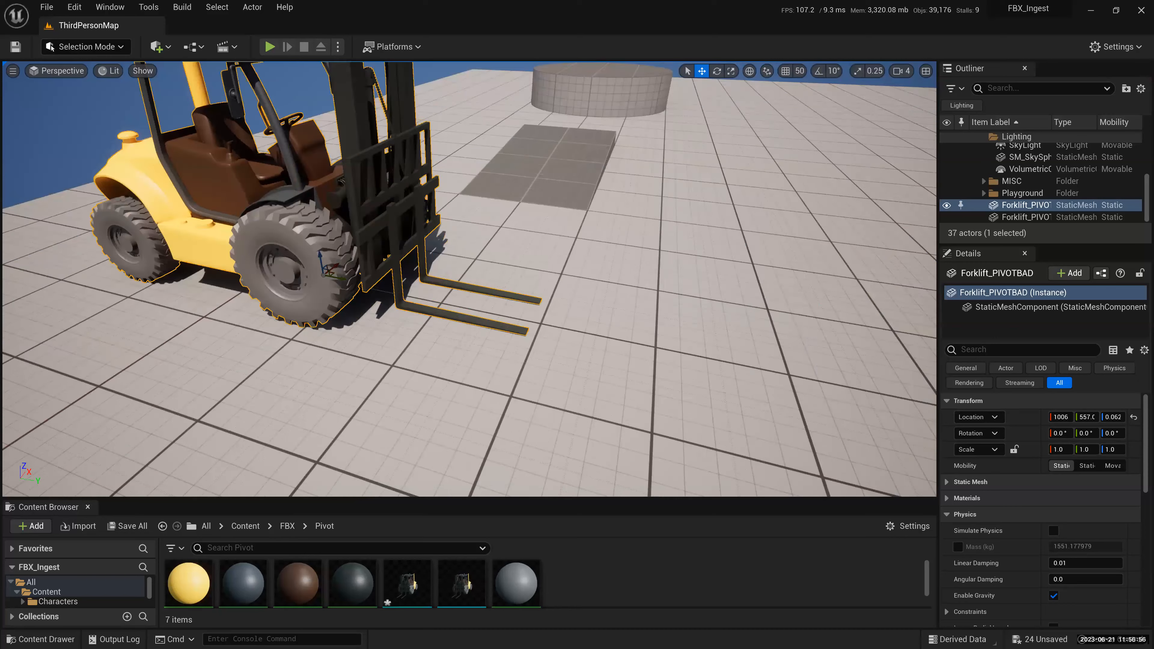
scroll(470, 279, "down", 3)
left_click_drag(470, 279, 522, 225, "alt")
left_click_drag(436, 267, 392, 309, "alt")
middle_click_drag(437, 267, 438, 259, "alt")
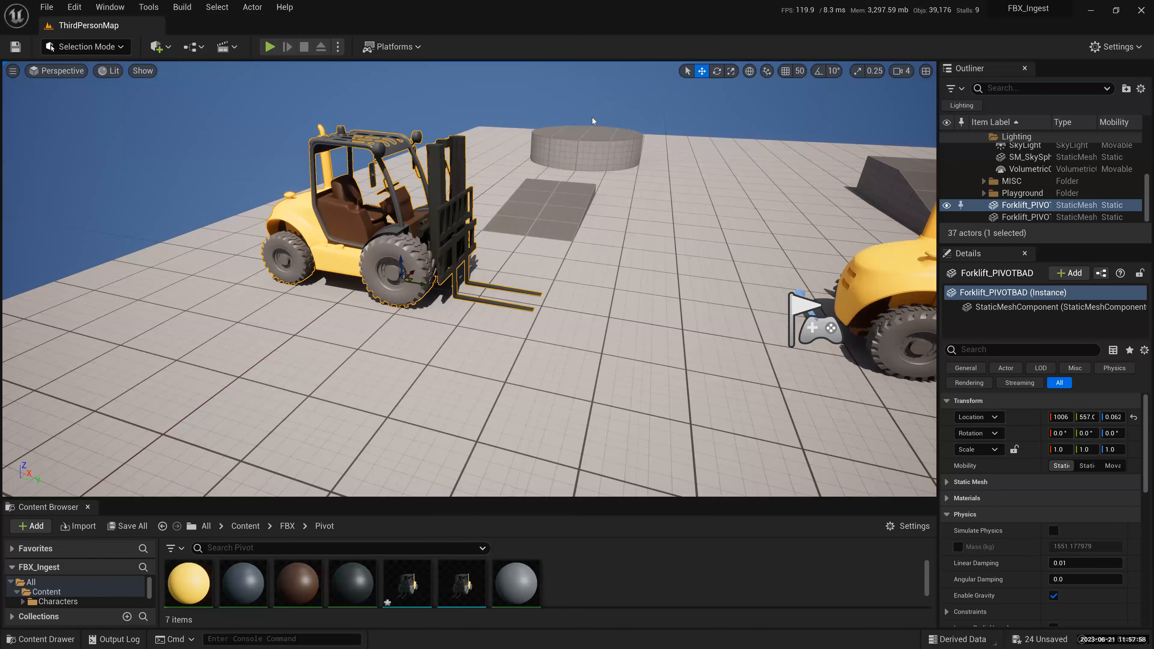
- Open the Forklift_PIVOTBAD mesh in the Static Mesh Editor and close its Preview Scene Settings
key("ctrl+e")
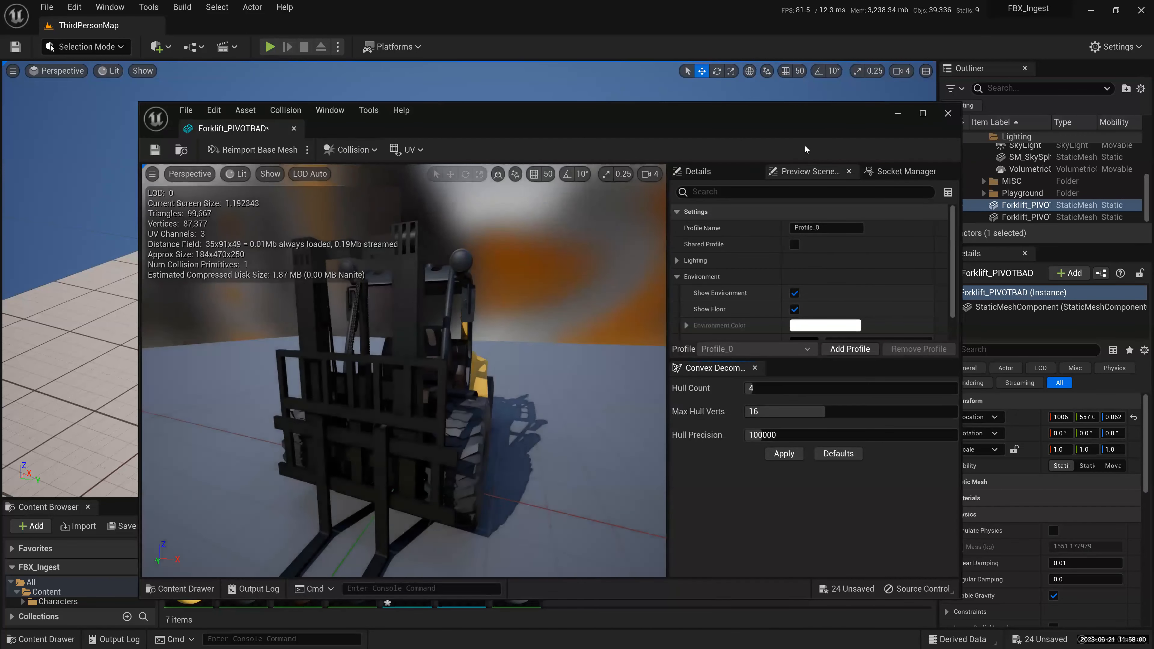
left_click_drag(798, 135, 747, 99)
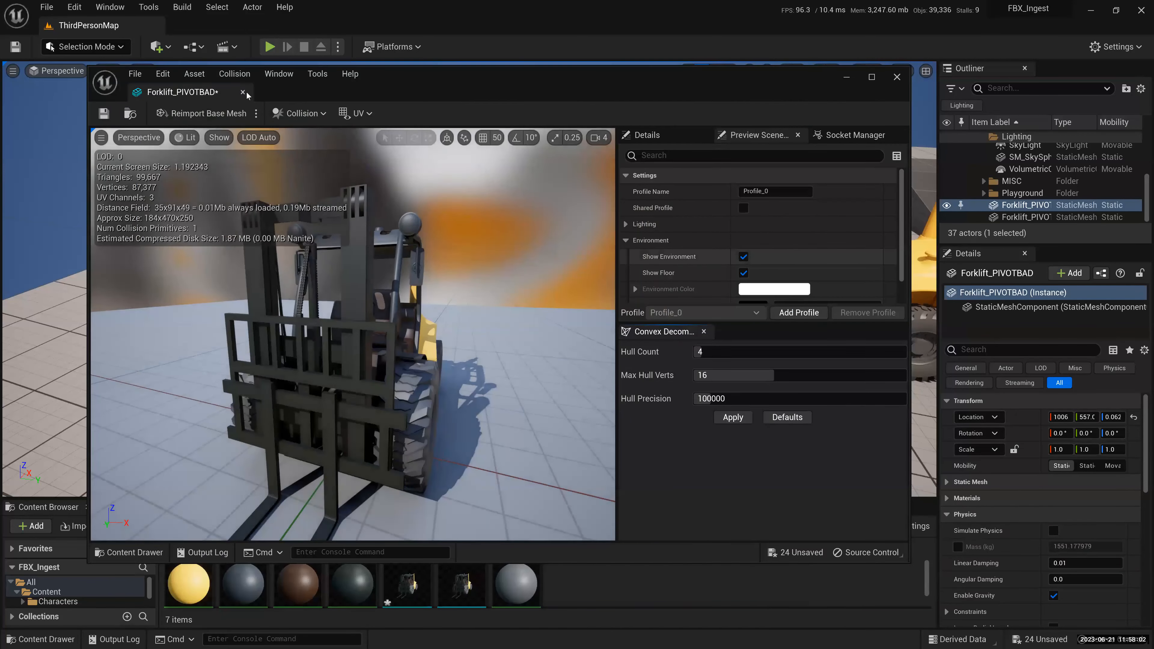
left_click(798, 135)
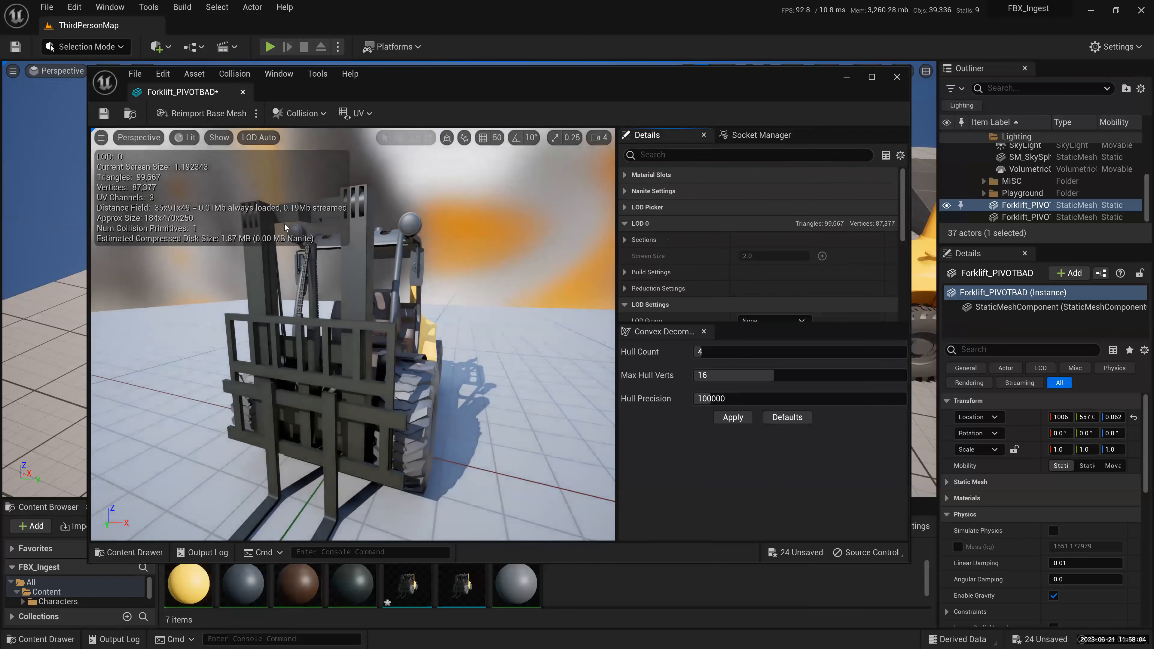
- Bring back the Preview Scene Settings, close them again and close the Static Mesh Editor
left_click(279, 74)
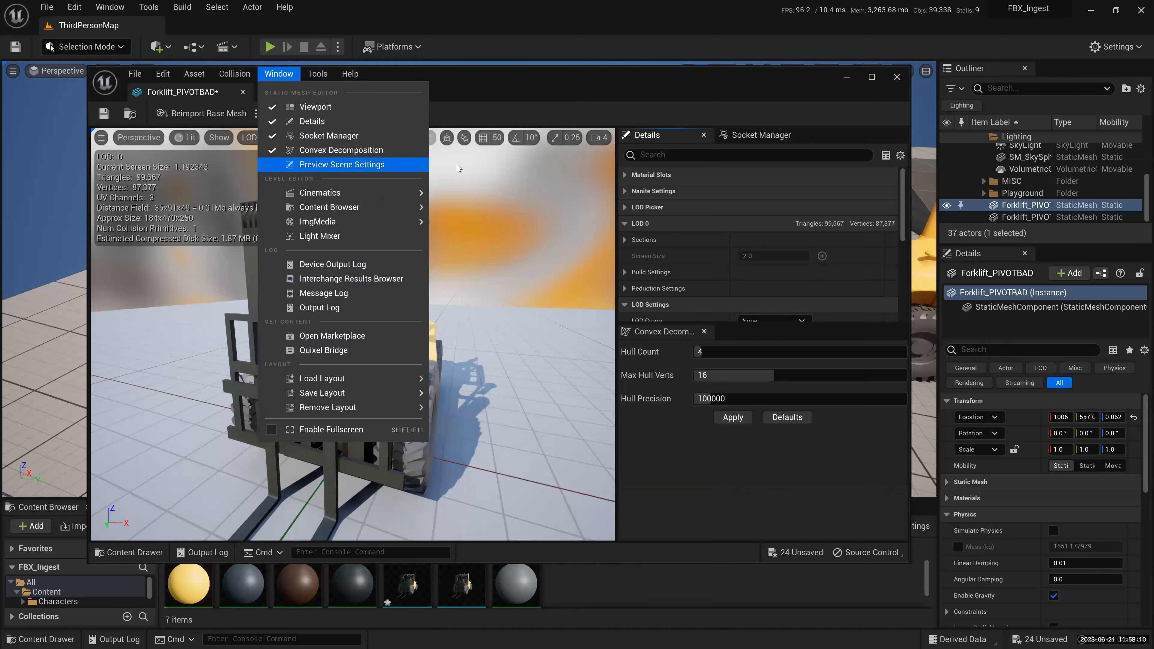
left_click(342, 164)
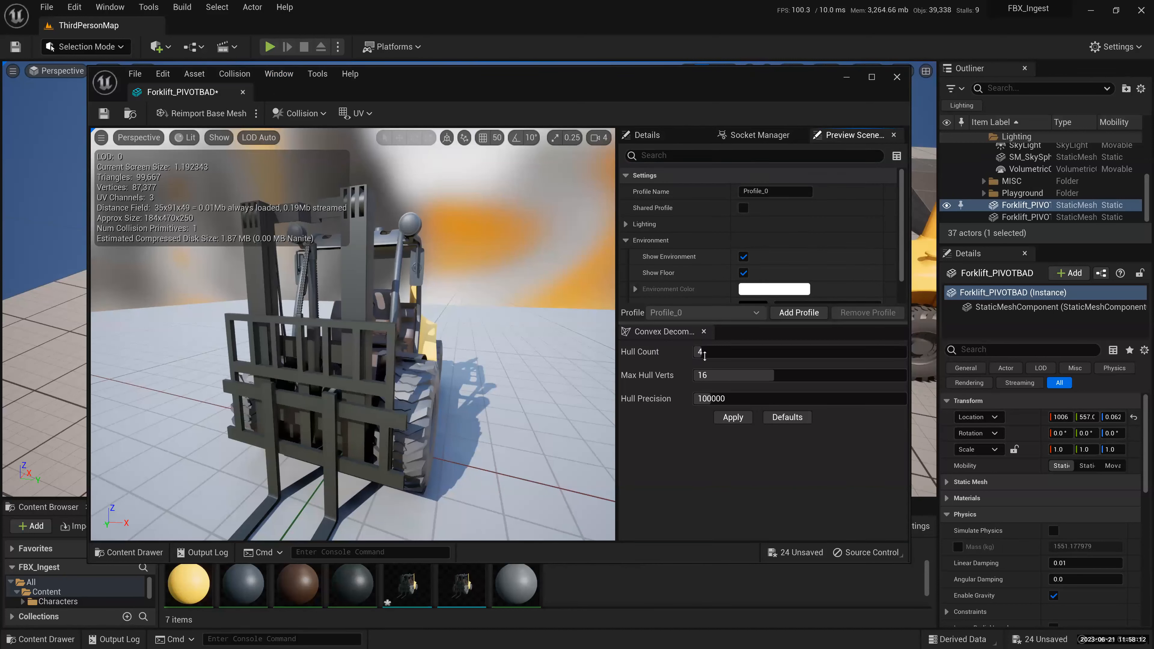
left_click(893, 135)
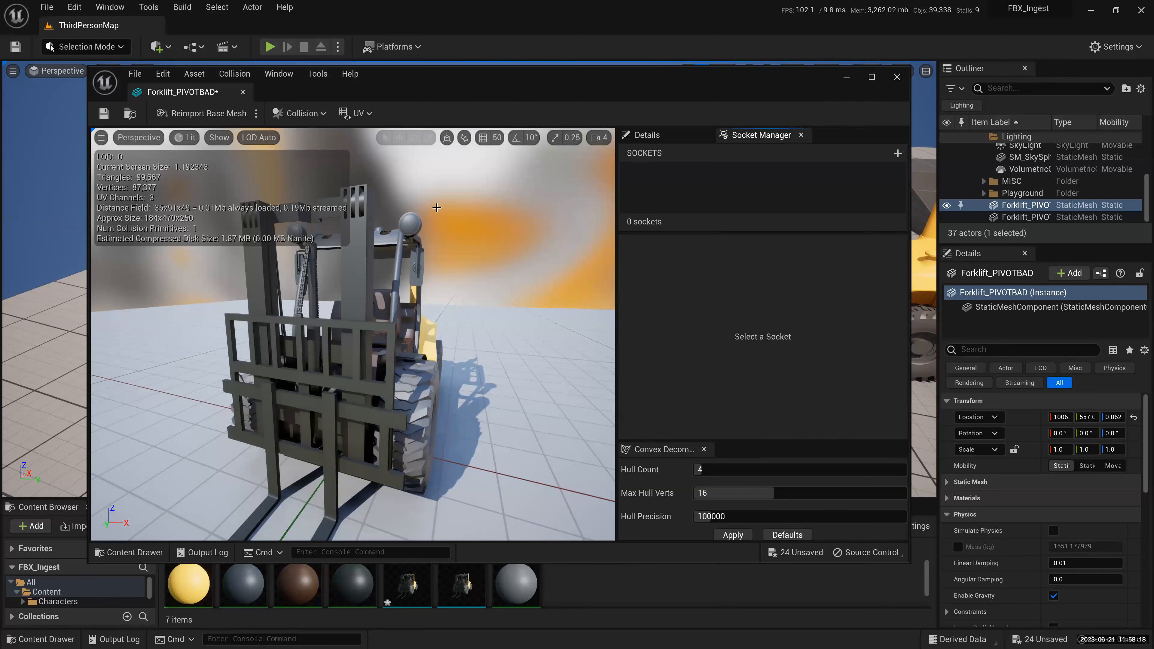
key("alt+F4")
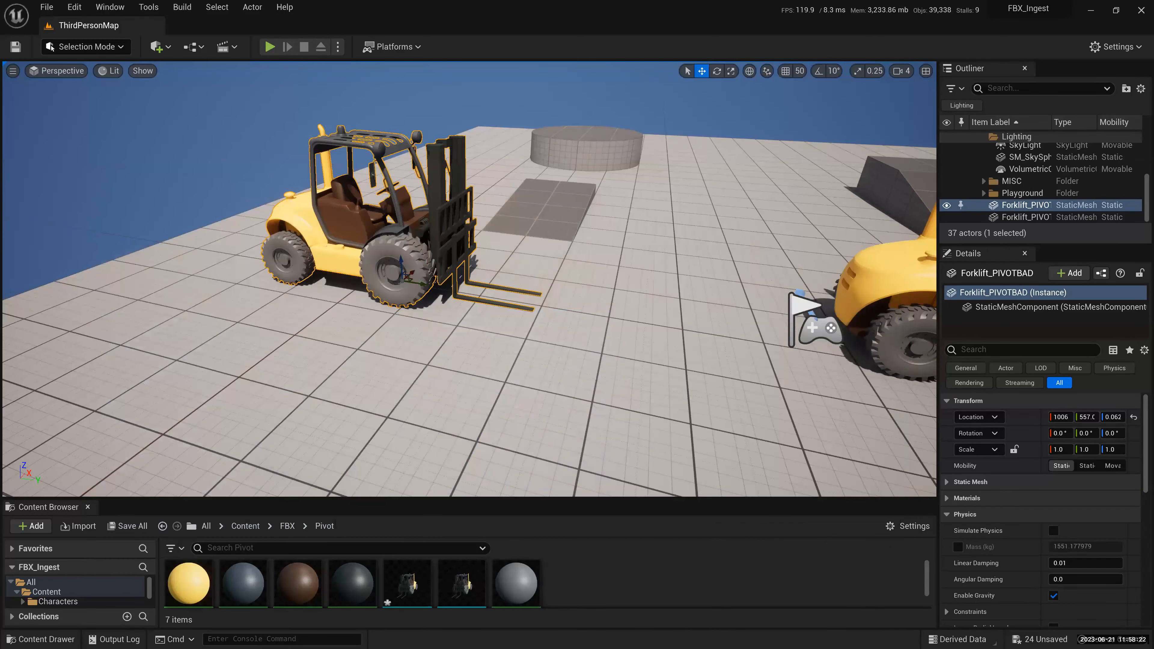
- Select the farther blue cube SM_ChamferCube2 and bring it onto the open floor near the forklift at about X 577, Y 1349
right_click_drag(417, 359, 394, 359)
right_click_drag(697, 154, 663, 157)
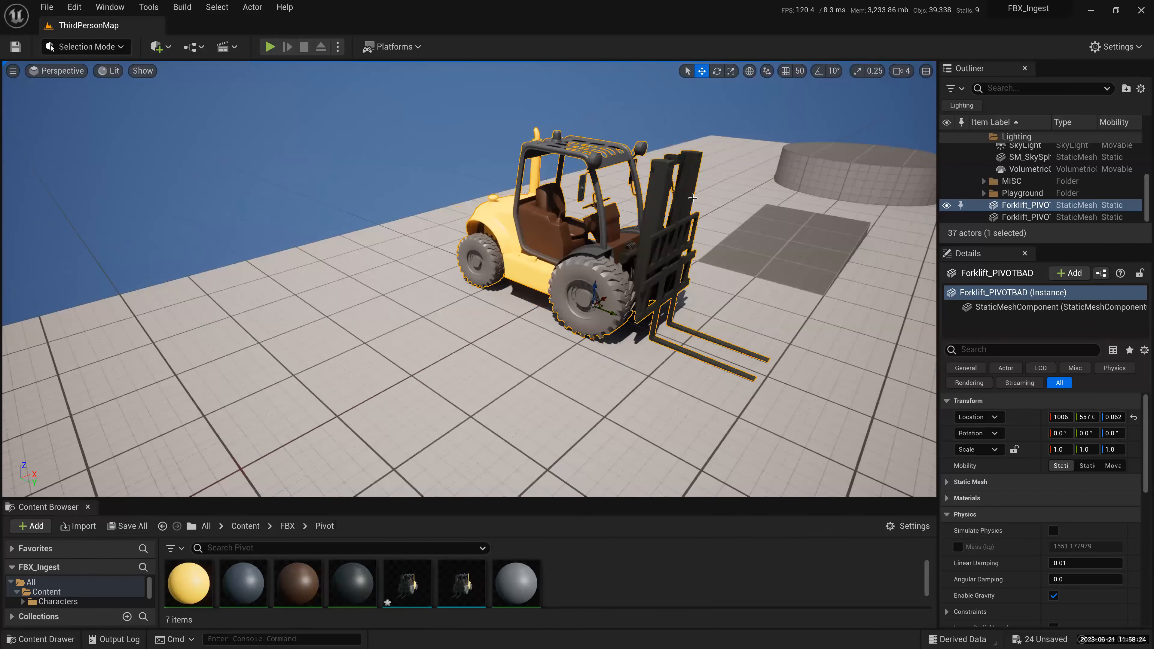
right_click_drag(693, 198, 749, 190)
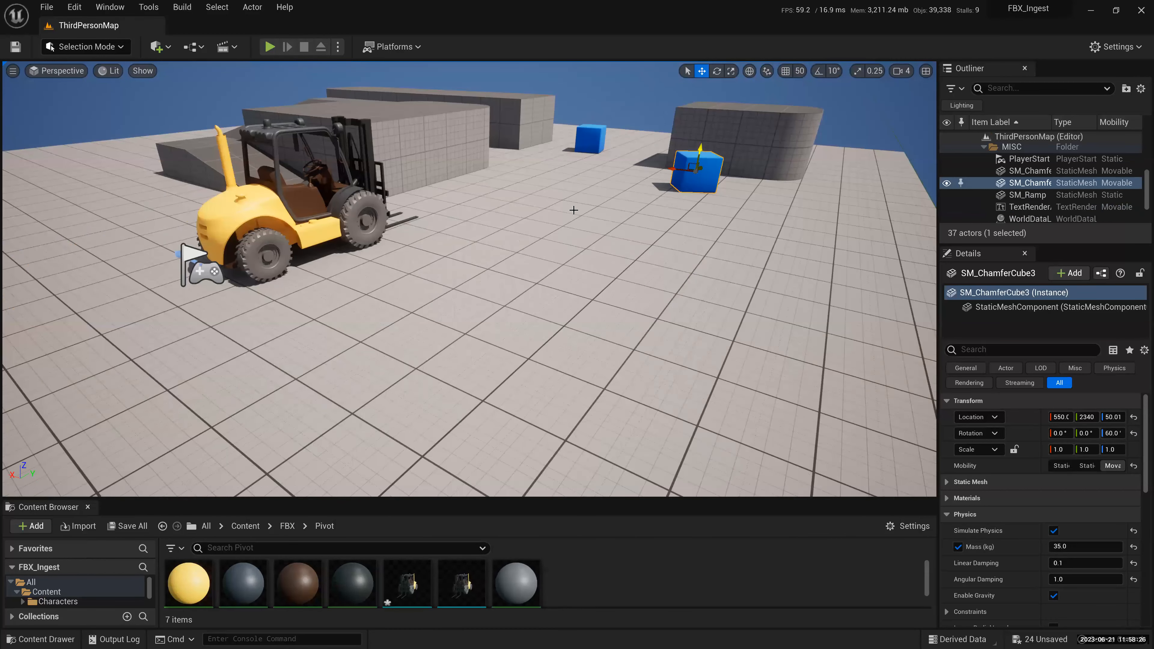
left_click(590, 141)
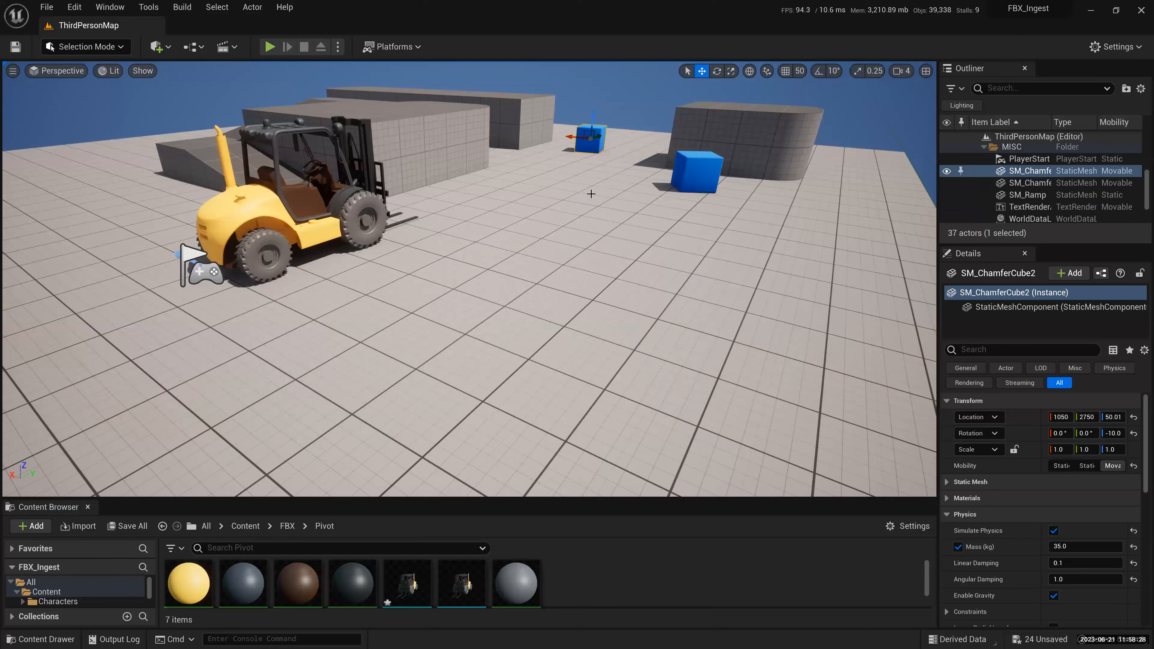
right_click_drag(590, 154, 559, 205)
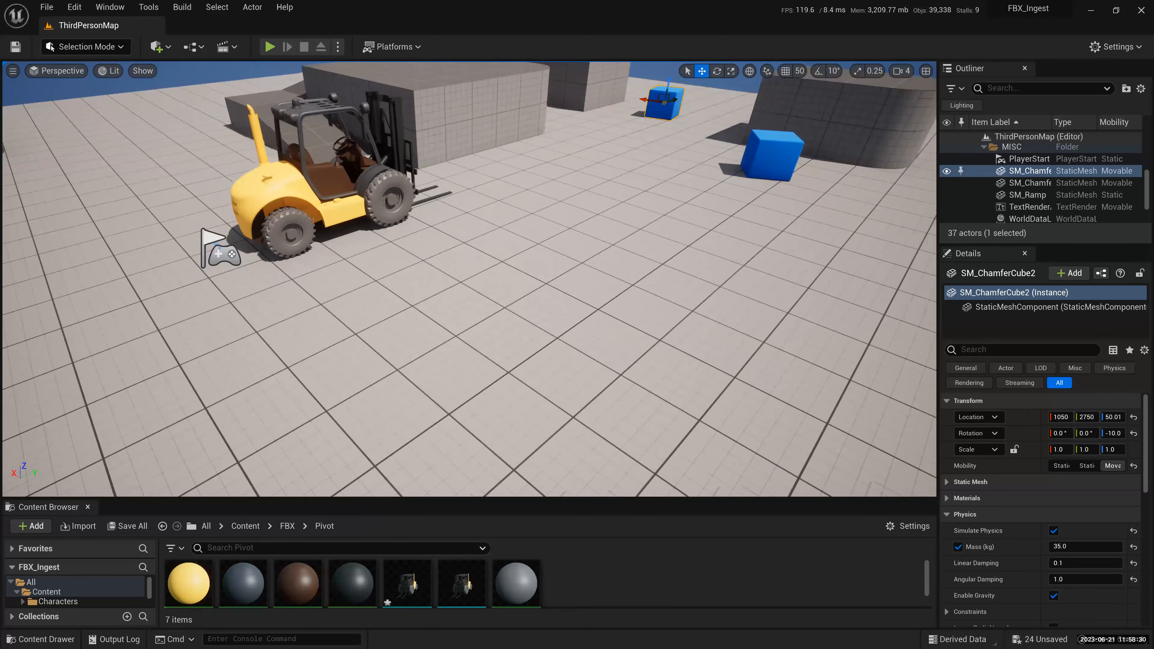
right_click_drag(73, 364, 93, 346)
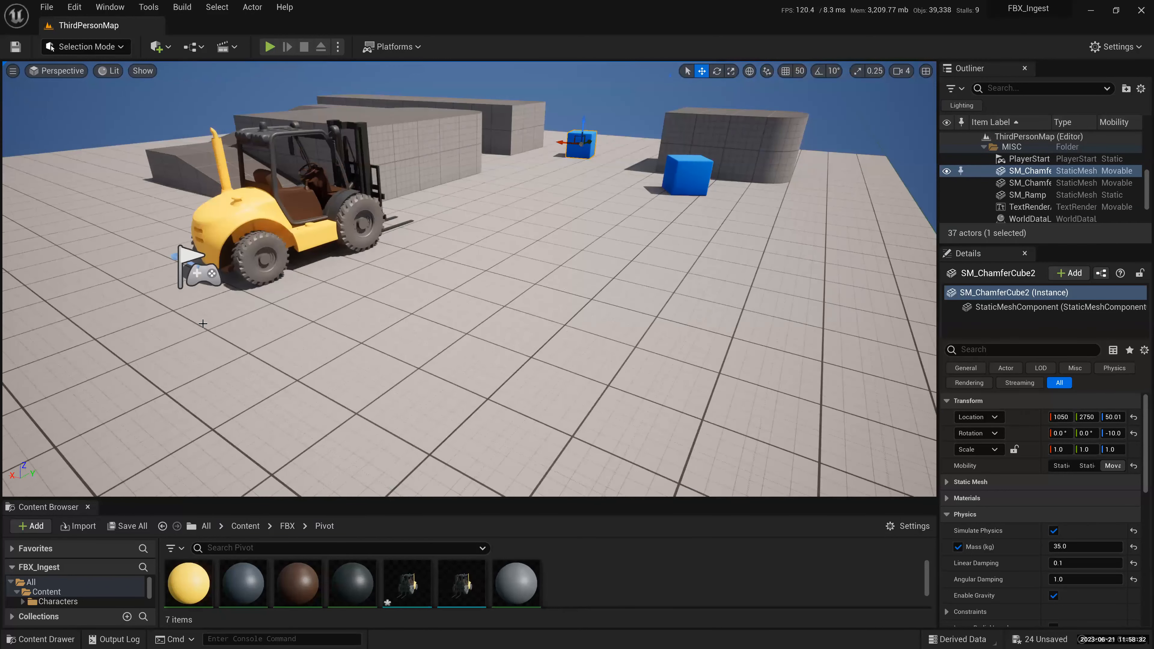
key("ctrl+z")
key("ctrl+z")
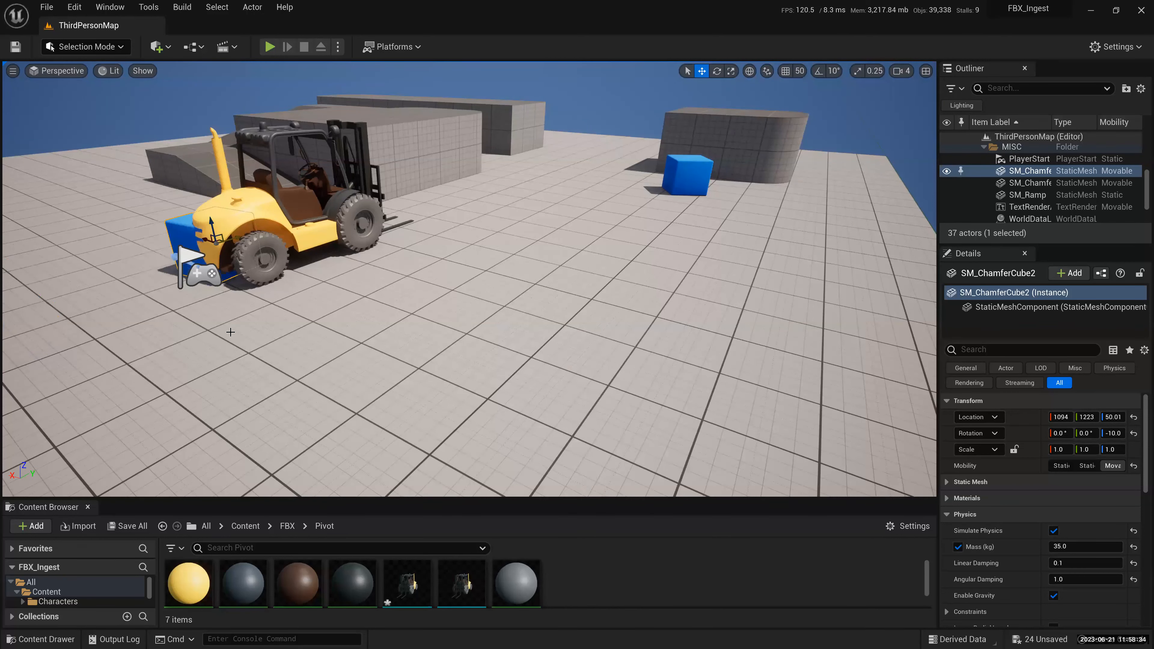
key("ctrl+z")
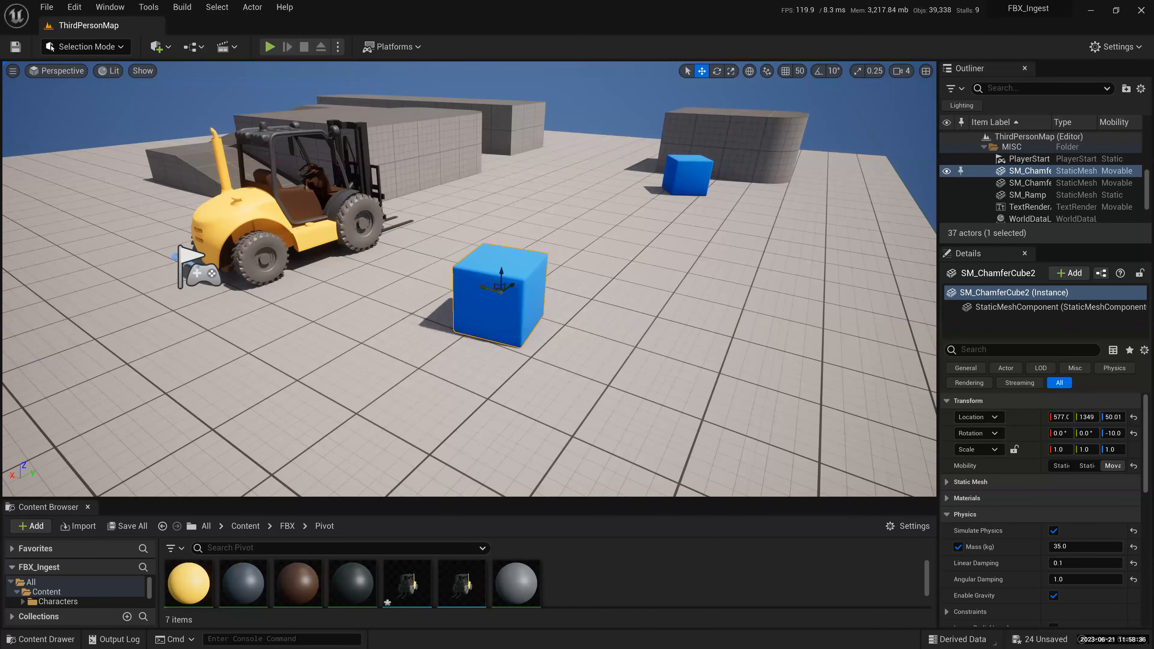
- Duplicate SM_ChamferCube2 twice along Y, placing the copies side by side at about Y 1465 and Y 1577
key("f")
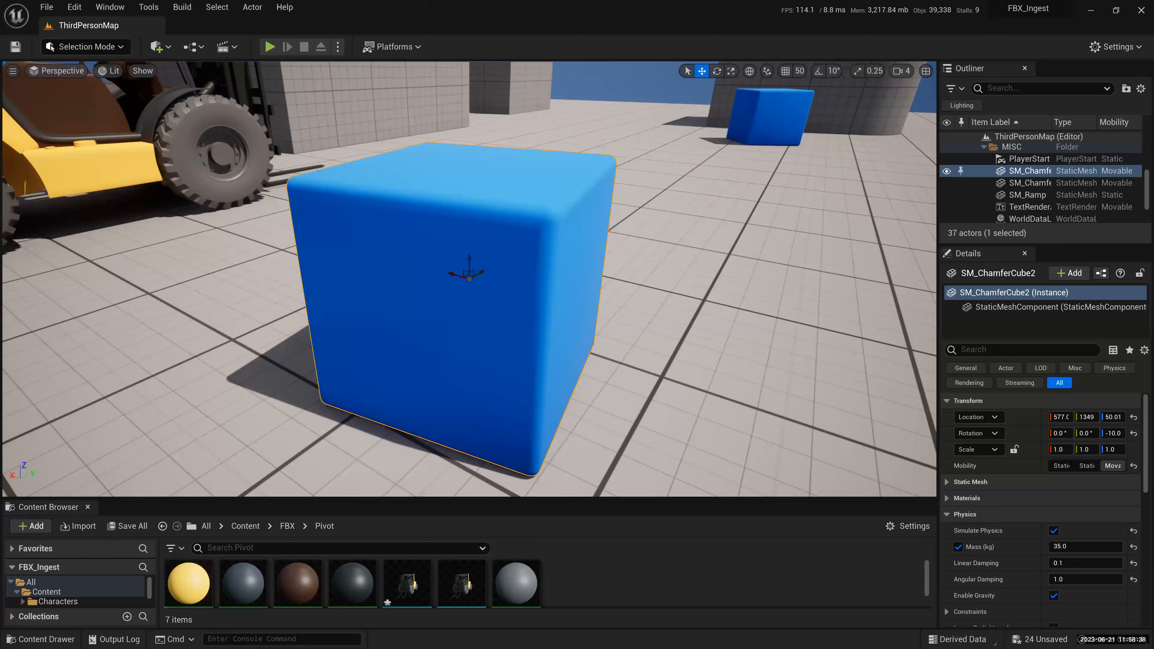
left_click_drag(470, 279, 329, 277, "alt")
scroll(527, 367, "down", 3)
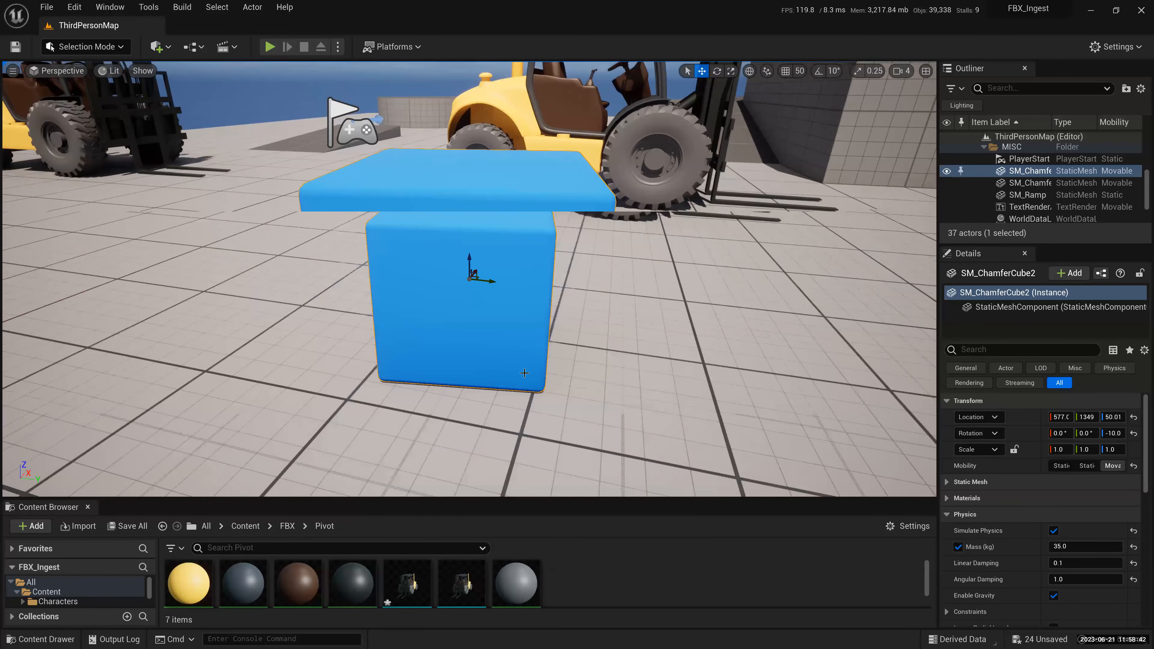
scroll(520, 346, "down", 3)
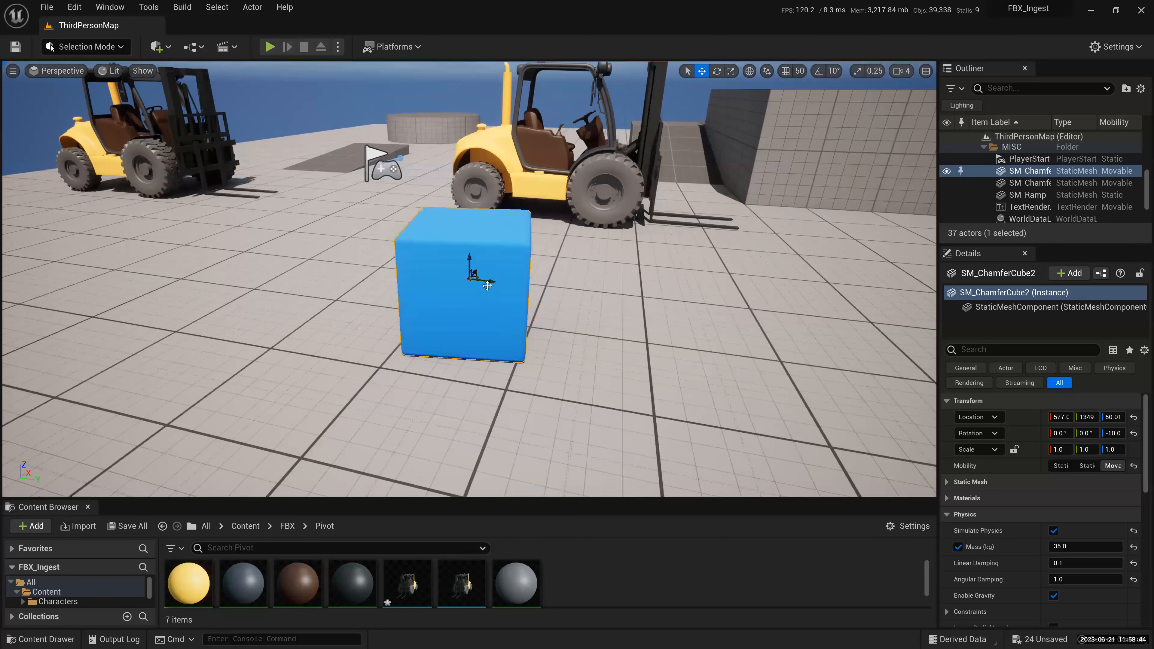
left_click_drag(650, 314, 625, 317, "alt")
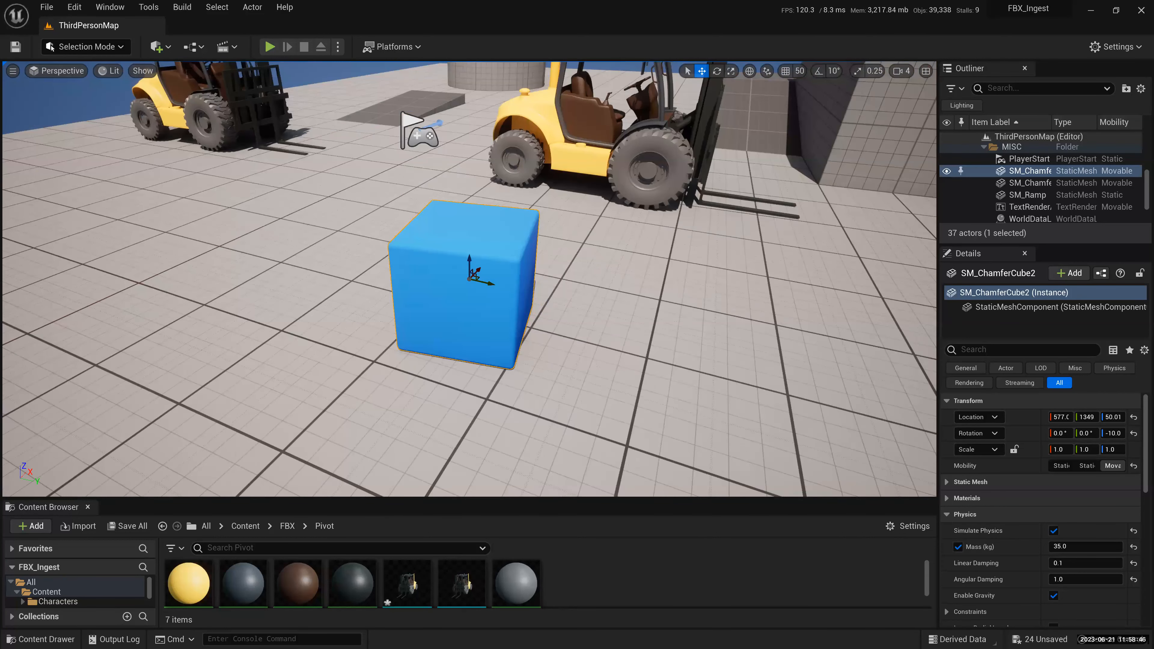
left_click_drag(483, 282, 821, 335, "alt")
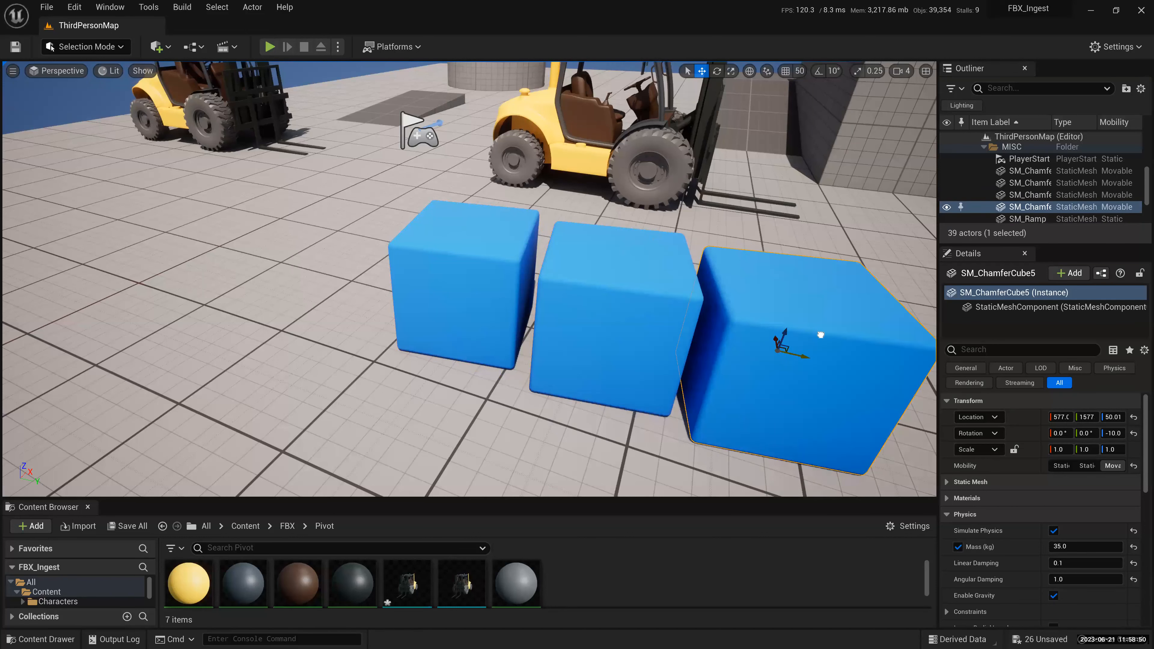
- Duplicate SM_ChamferCube2 in the opposite Y direction, placing the copy apart from the row at about Y 1137
left_click(471, 273)
left_click_drag(475, 275, 292, 244, "alt")
scroll(816, 379, "down", 4)
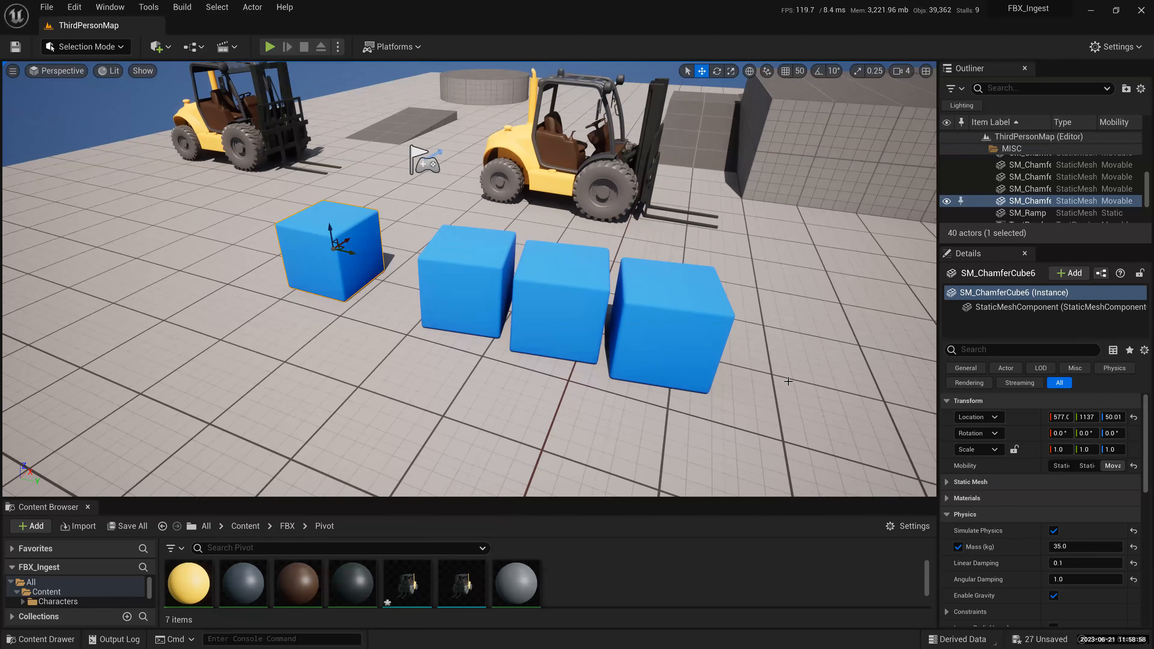
- Reset the rotation of each of the three cubes in the row to its default
left_click(463, 291)
left_click(1133, 433)
left_click(559, 305)
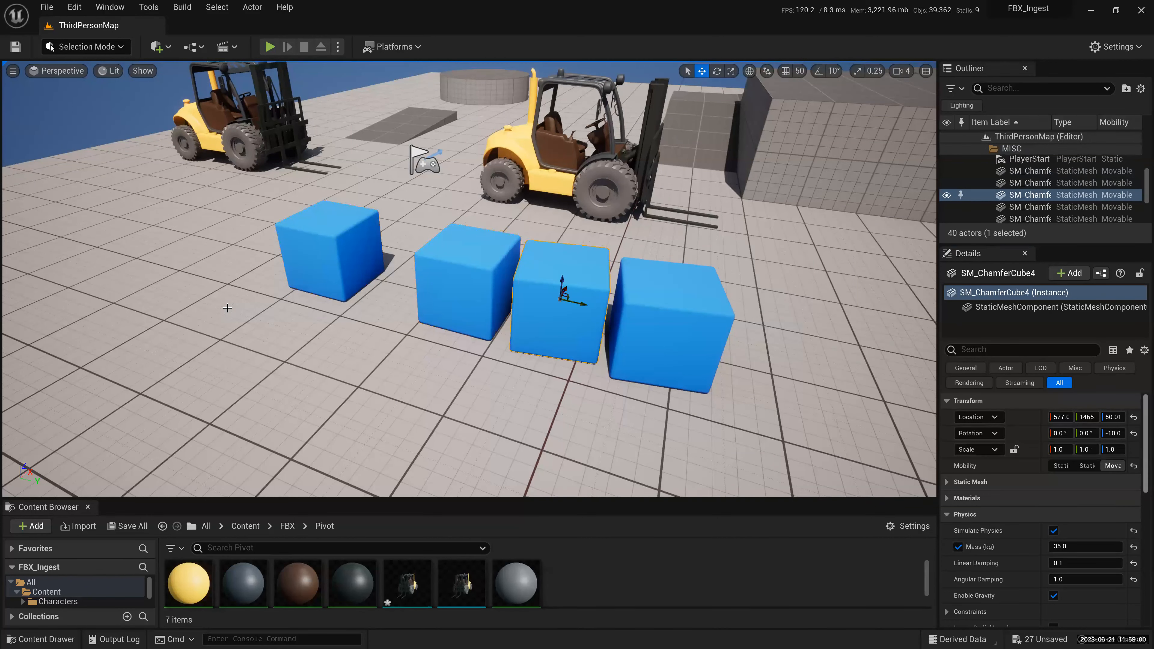
left_click(1133, 433)
left_click(664, 321)
left_click(1133, 434)
- Select the separate cube SM_ChamferCube6 and examine its orientation and pivot against the row of three cubes
left_click_drag(303, 290, 344, 313, "alt")
left_click(298, 291)
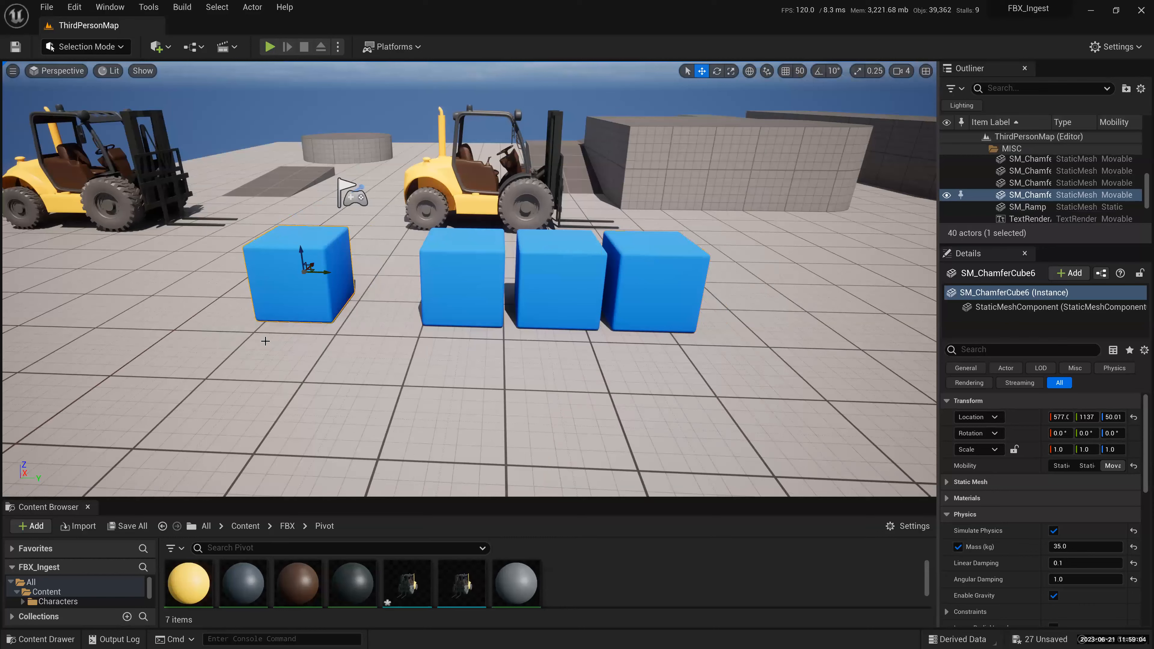
scroll(264, 342, "up", 3)
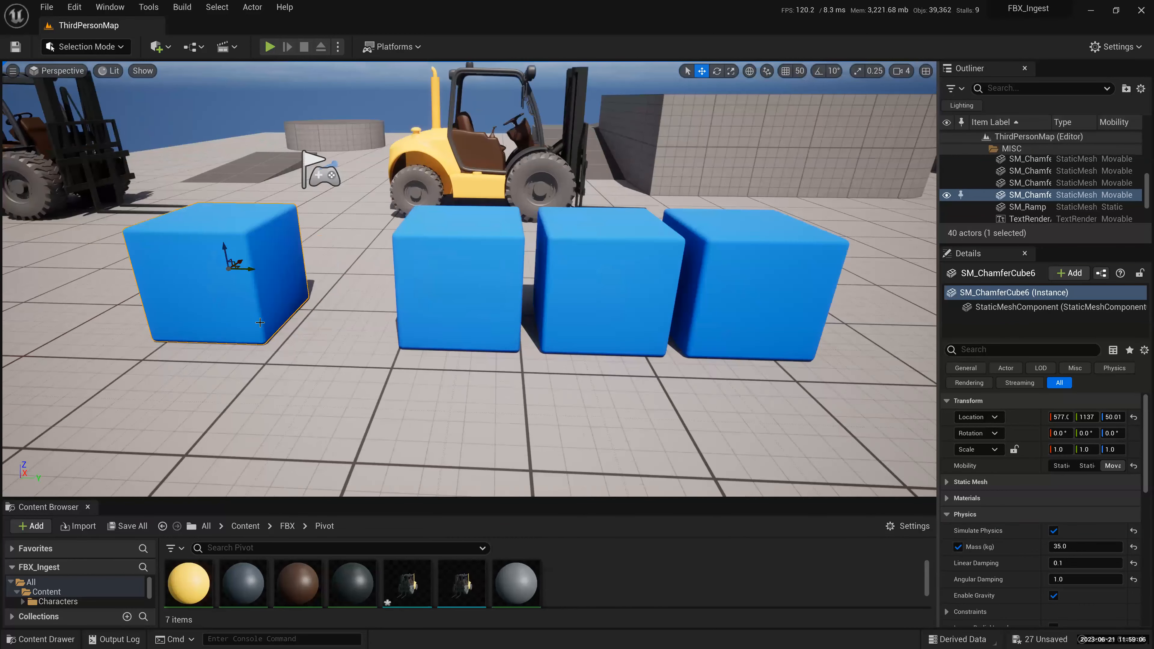
scroll(285, 336, "down", 3)
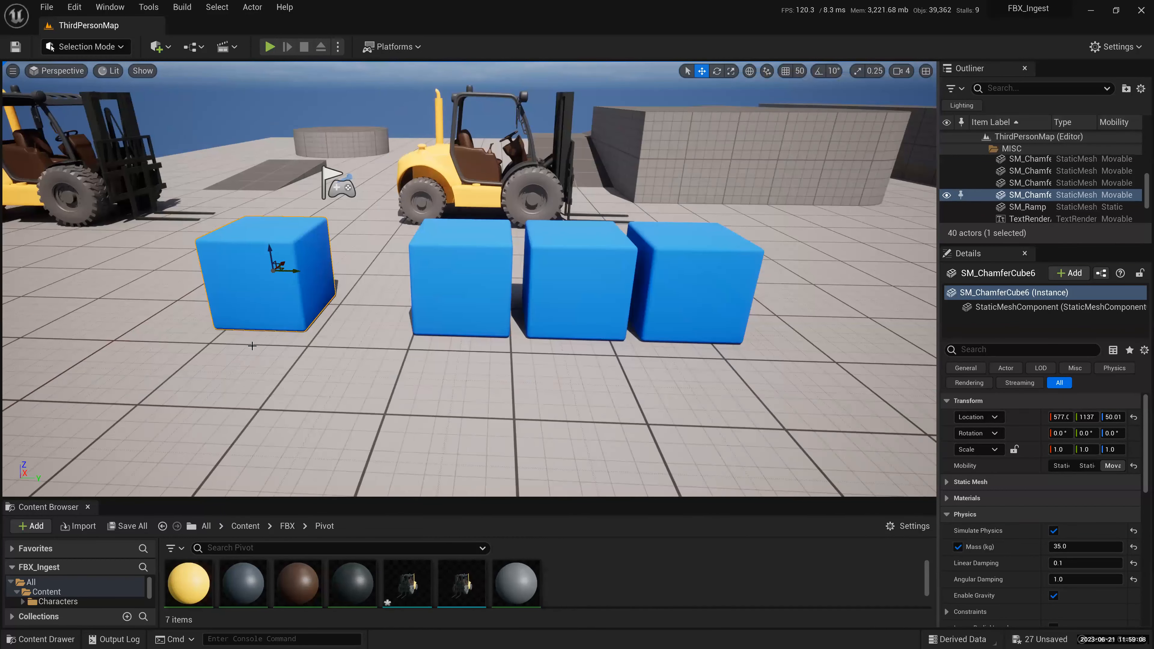
scroll(253, 347, "up", 2)
scroll(204, 323, "up", 1)
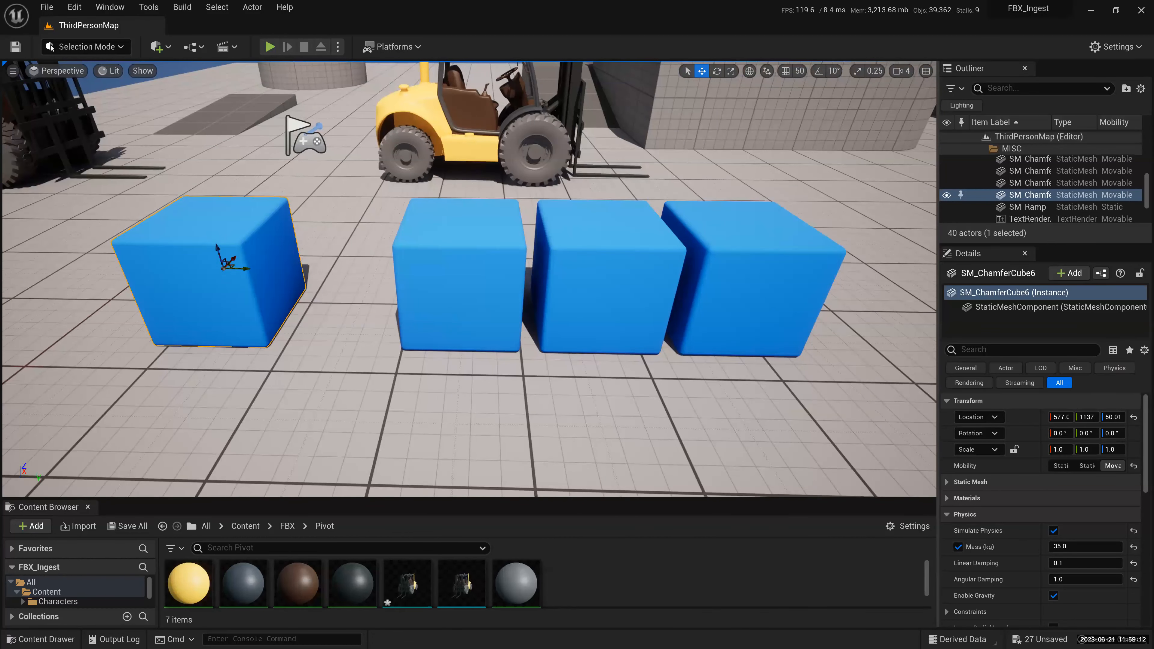
scroll(470, 279, "up", 1)
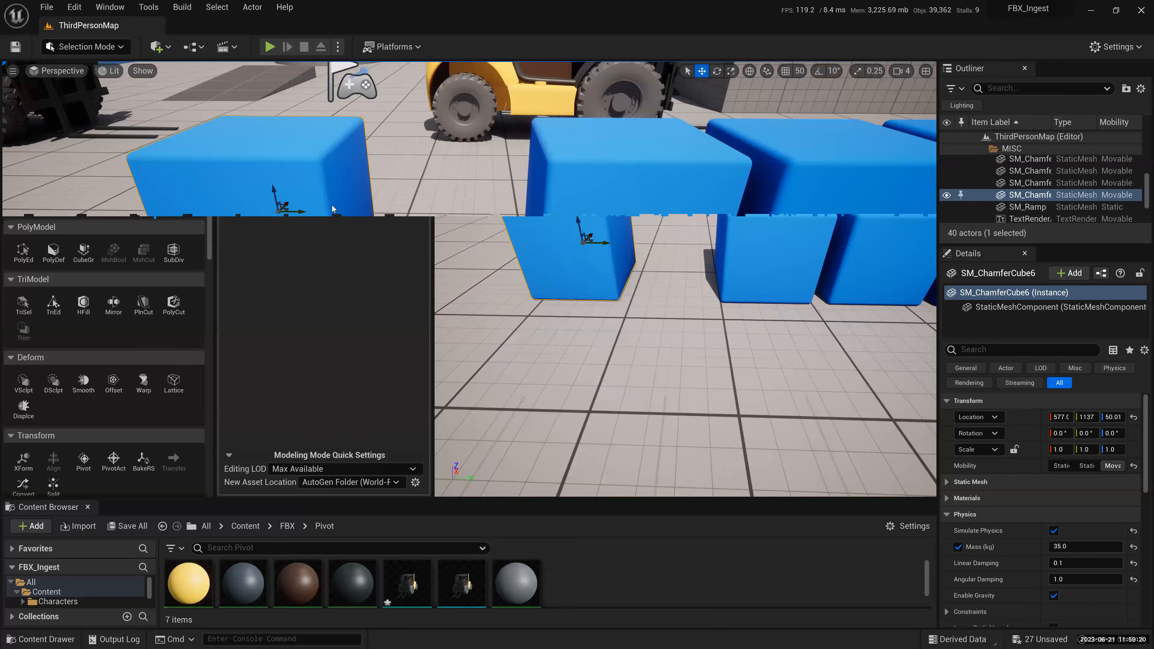
- Try the Front, Right, Left, Back and Bottom pivot positions on SM_ChamferCube6 with Edit Pivot, cancel the edit and return to Selection mode
left_click(84, 402)
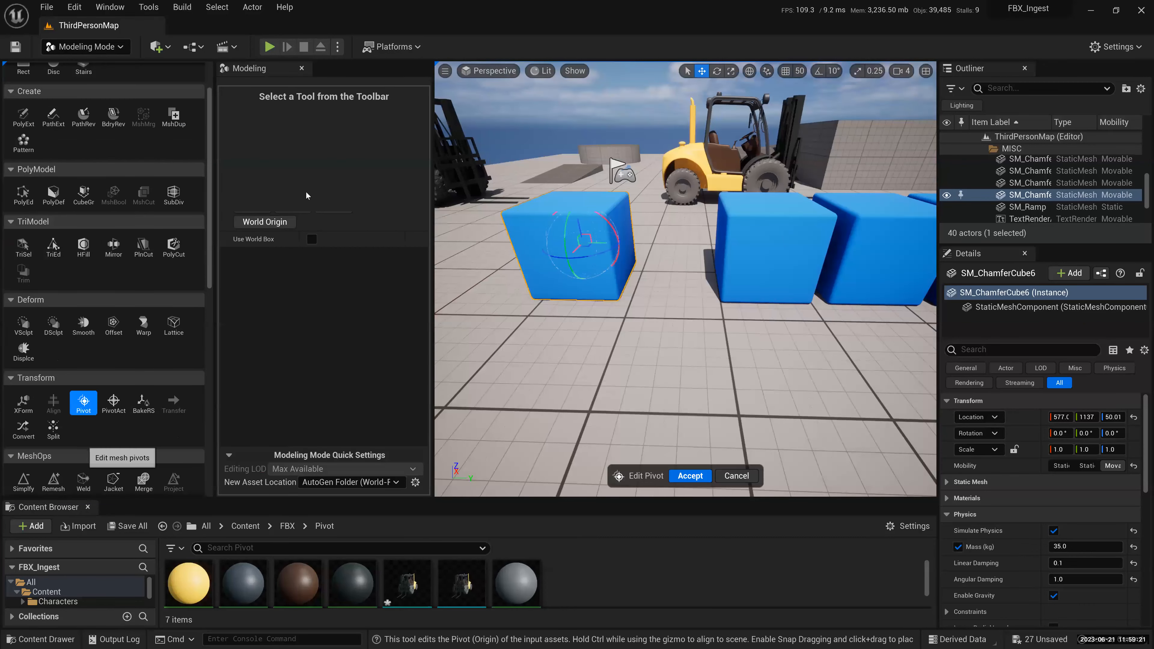
left_click(333, 206)
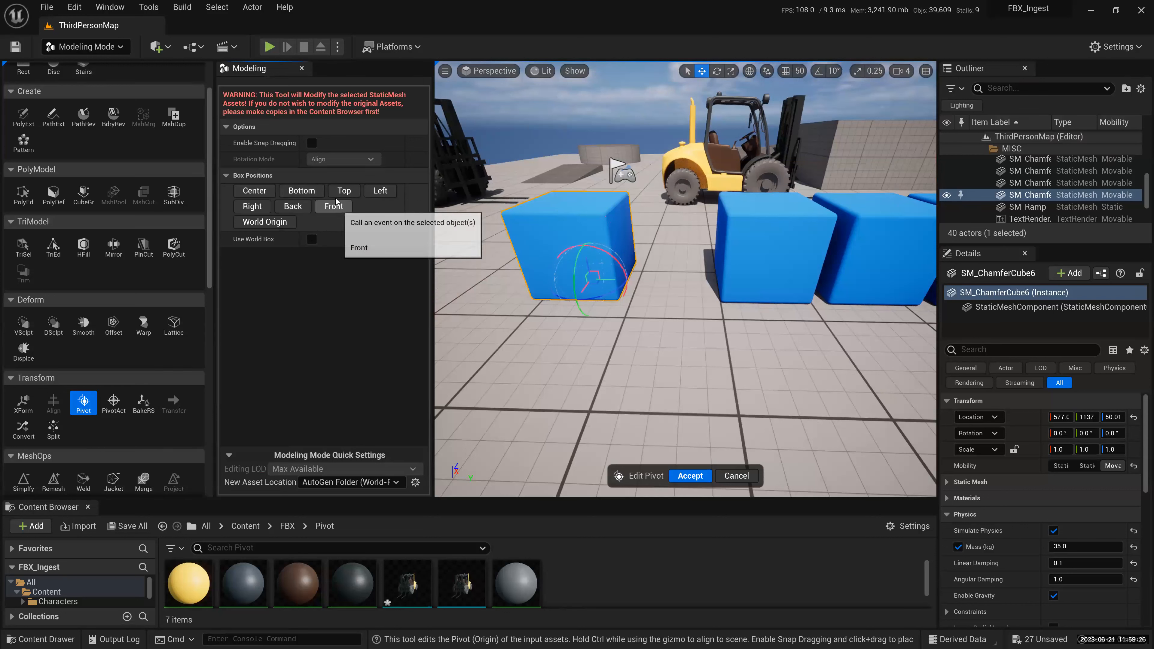
left_click(253, 206)
left_click(378, 191)
left_click(283, 206)
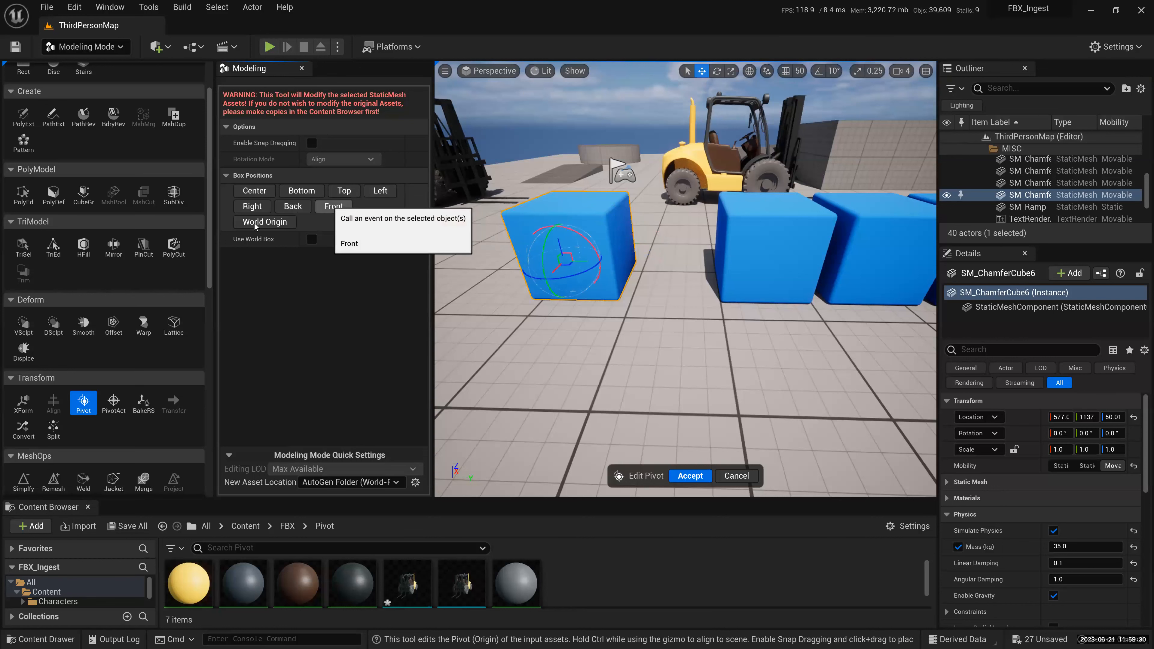
left_click(251, 207)
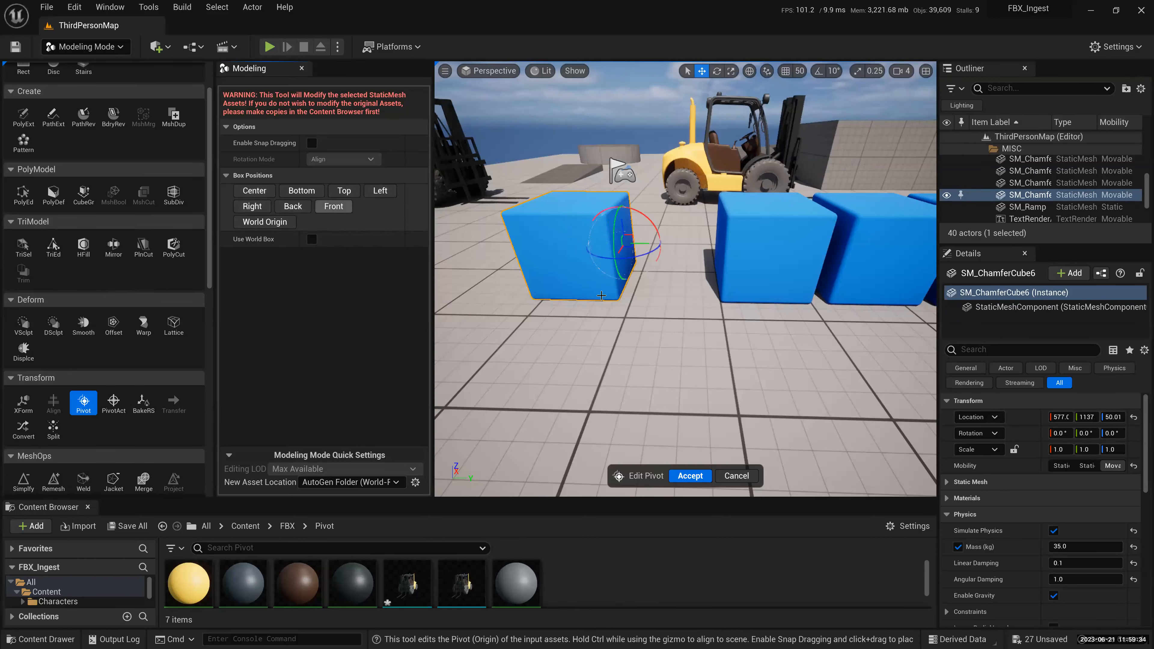
left_click(380, 191)
left_click_drag(513, 336, 586, 291, "alt")
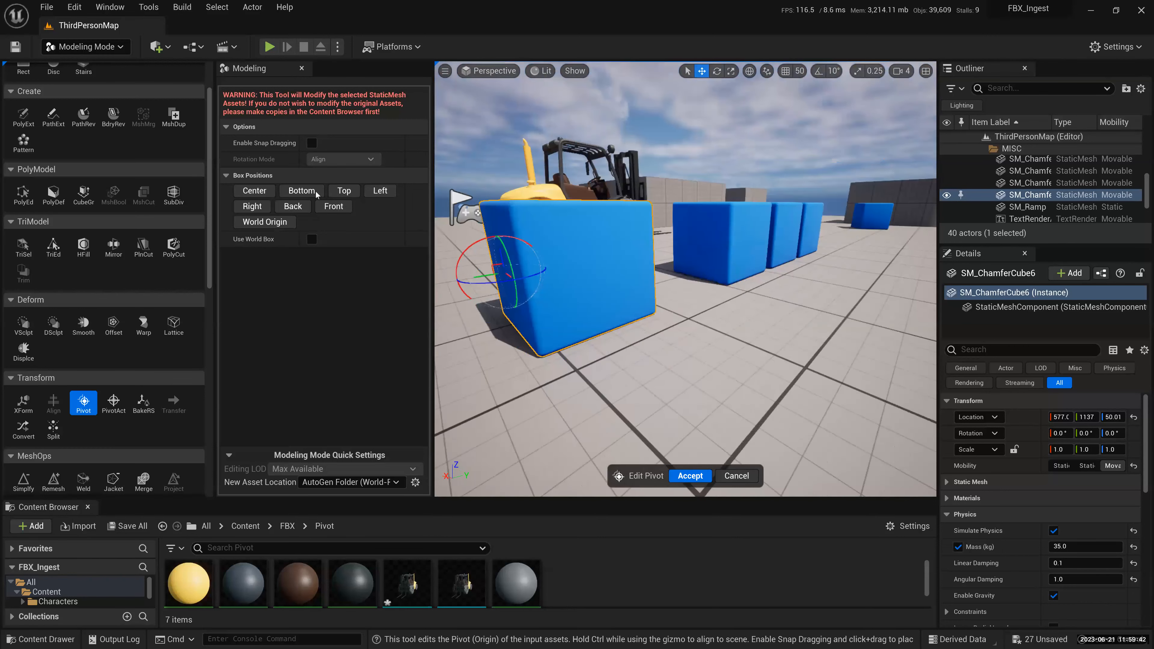
left_click(302, 191)
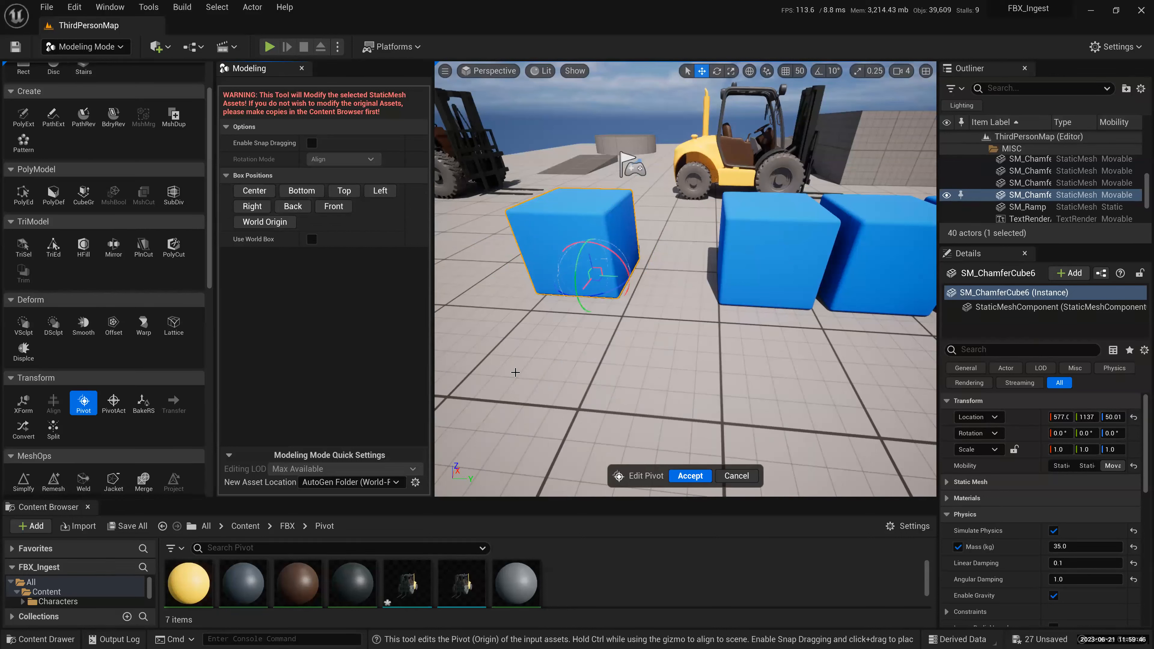
key("Escape")
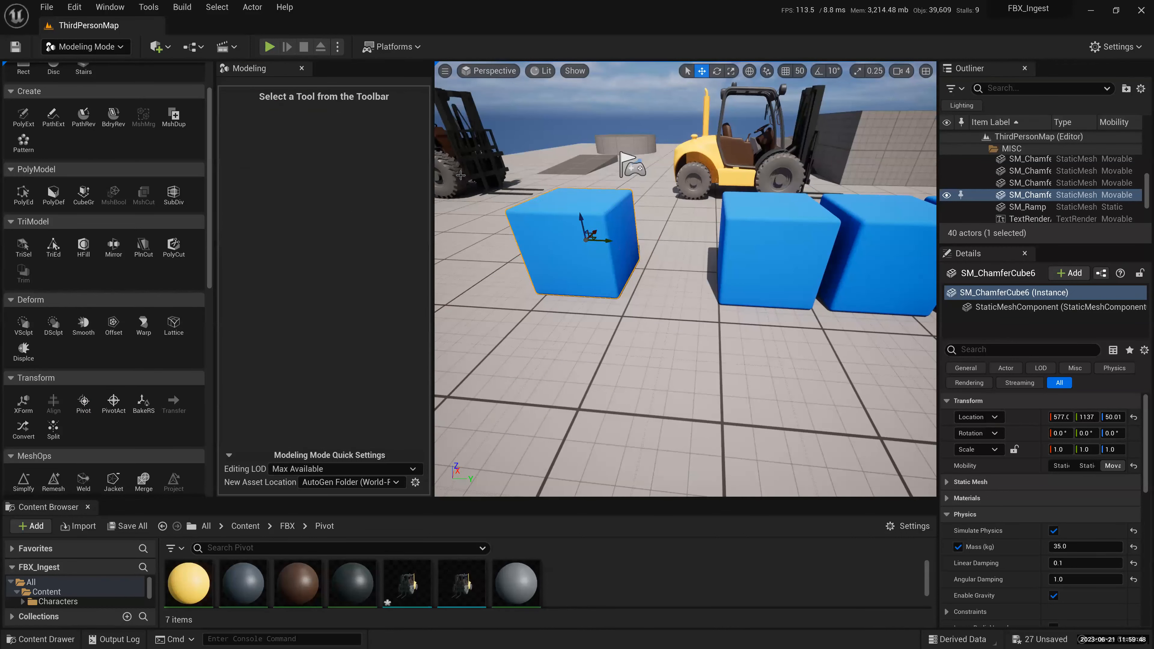
left_click(86, 47)
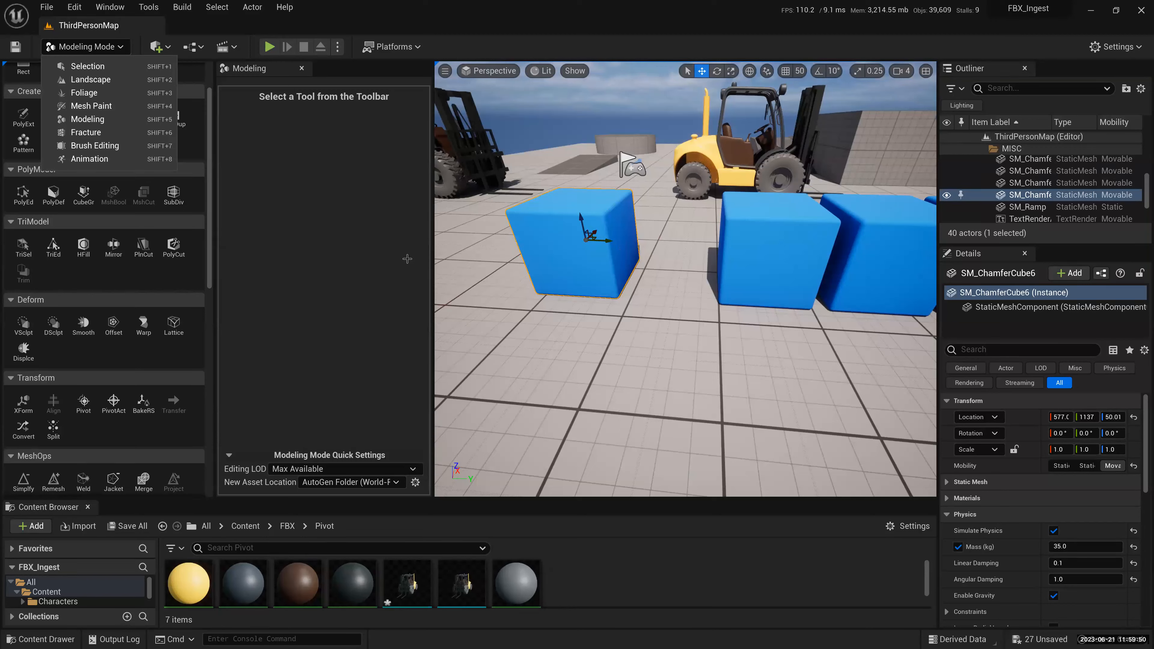
key("shift+1")
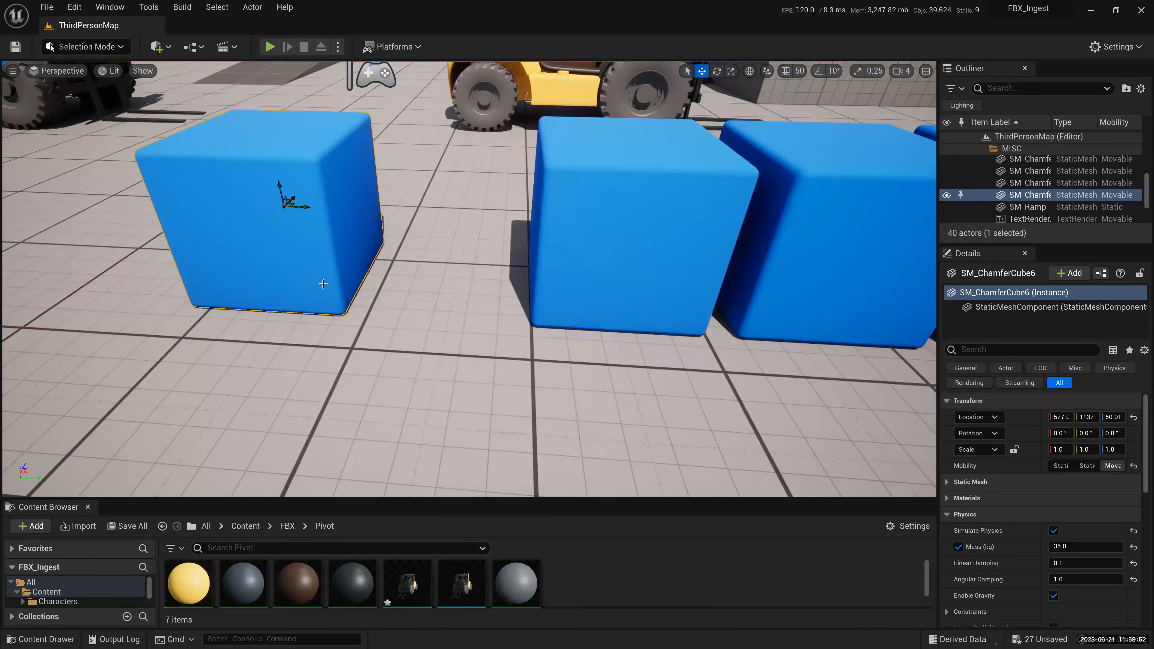
- Try moving the temporary pivot of SM_ChamferCube6 to its lower front corner, and reselect the cube to clear it
scroll(343, 316, "down", 1)
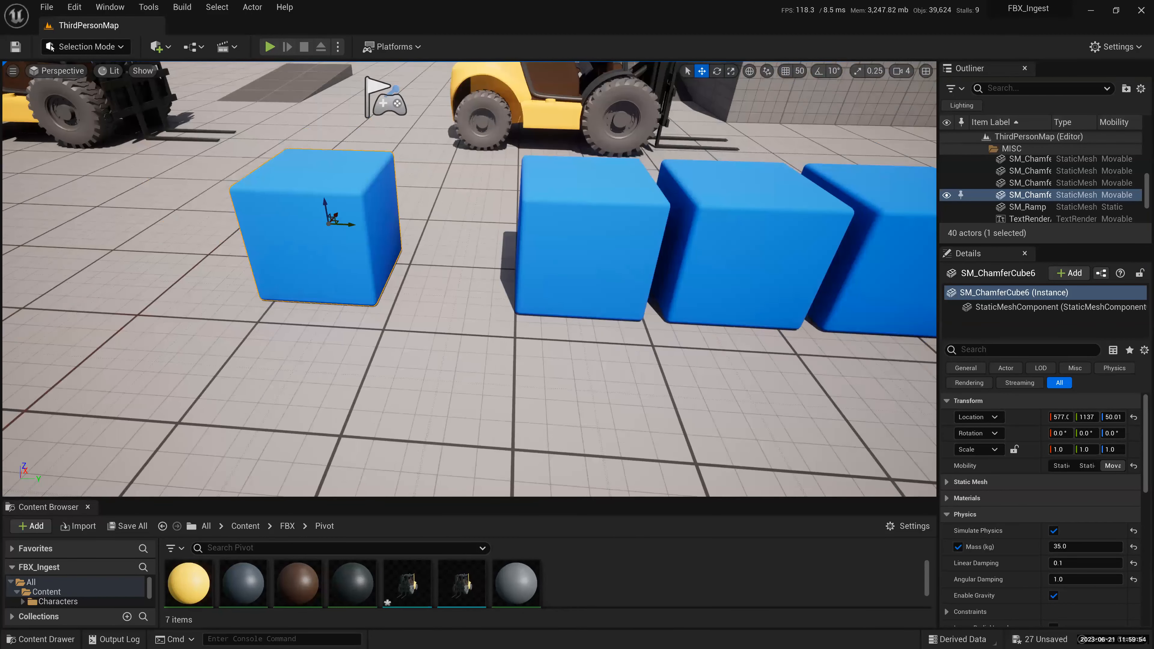
scroll(345, 314, "up", 1)
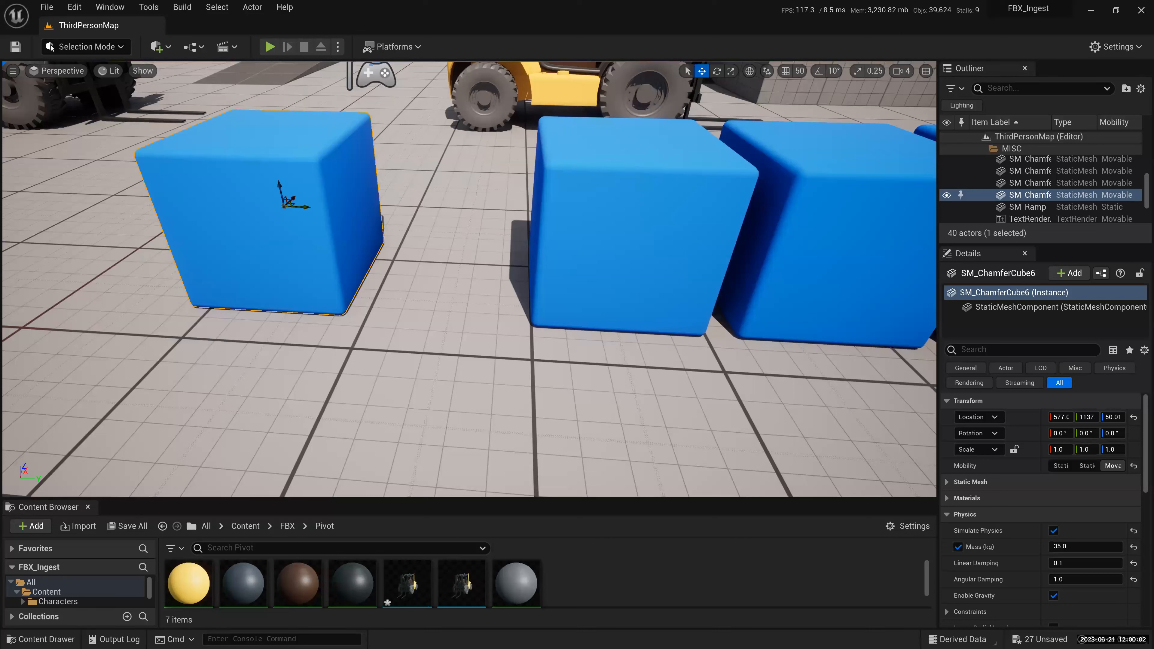
middle_click_drag(286, 200, 340, 311, "alt")
key("ctrl+z")
left_click(282, 264)
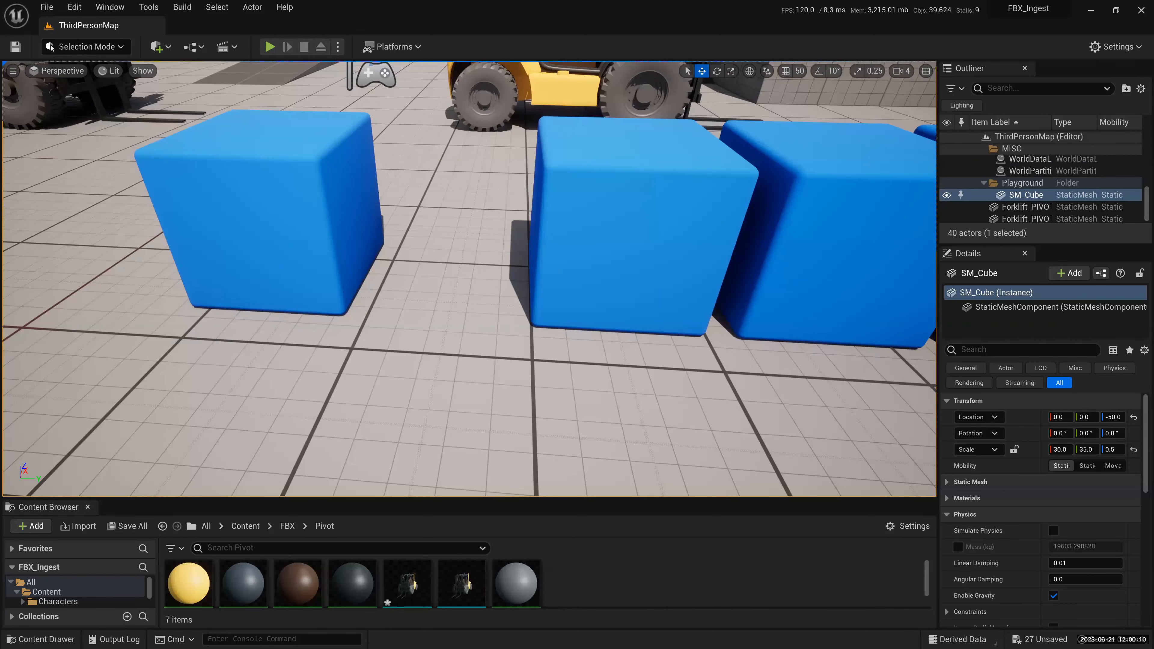
left_click(348, 303)
- Try rotating SM_ChamferCube6 by about 24 degrees around a temporary pivot at its lower front corner, and undo the rotation
scroll(344, 303, "up", 3)
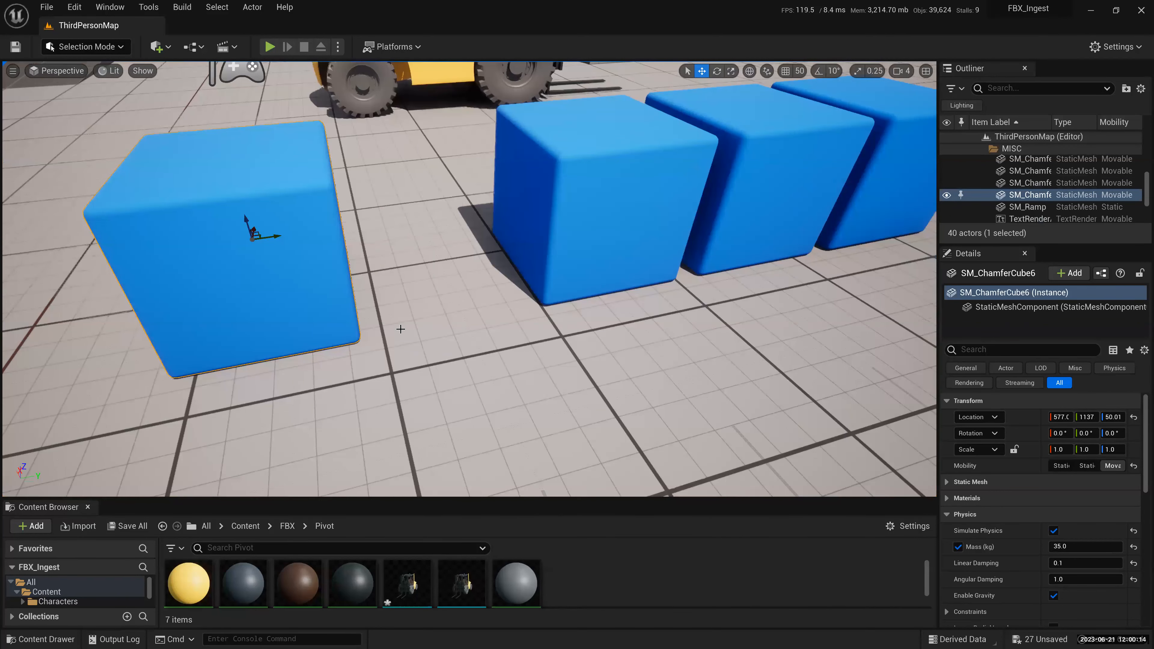
left_click_drag(400, 329, 359, 327, "alt")
key("e")
left_click_drag(359, 318, 412, 333)
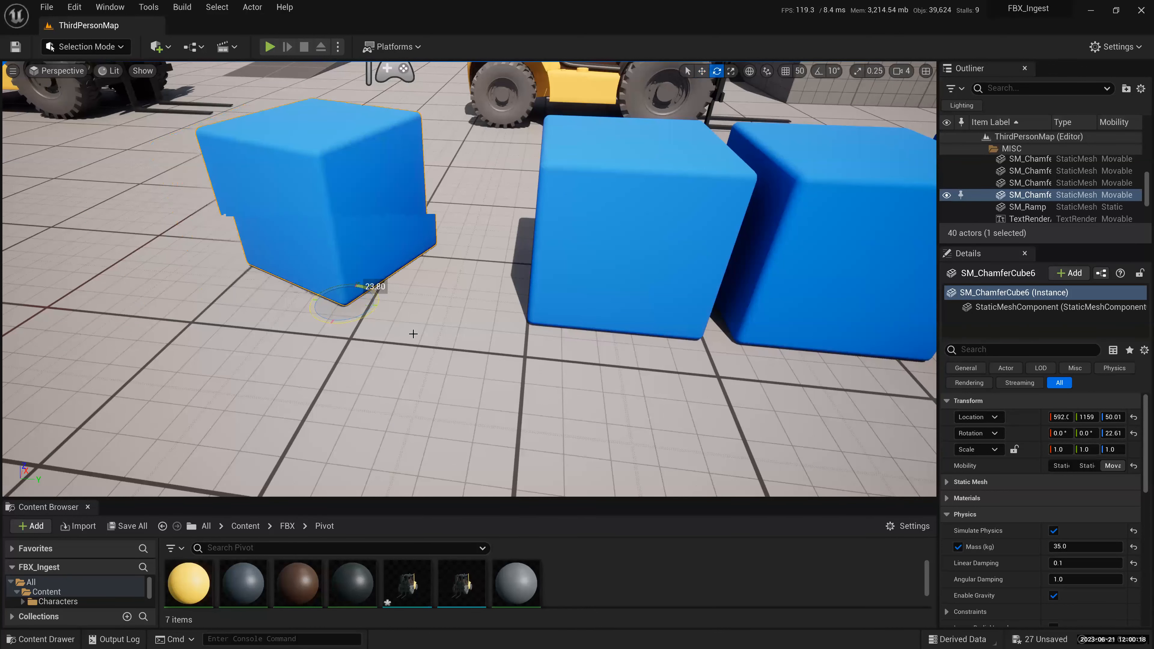
key("ctrl+z")
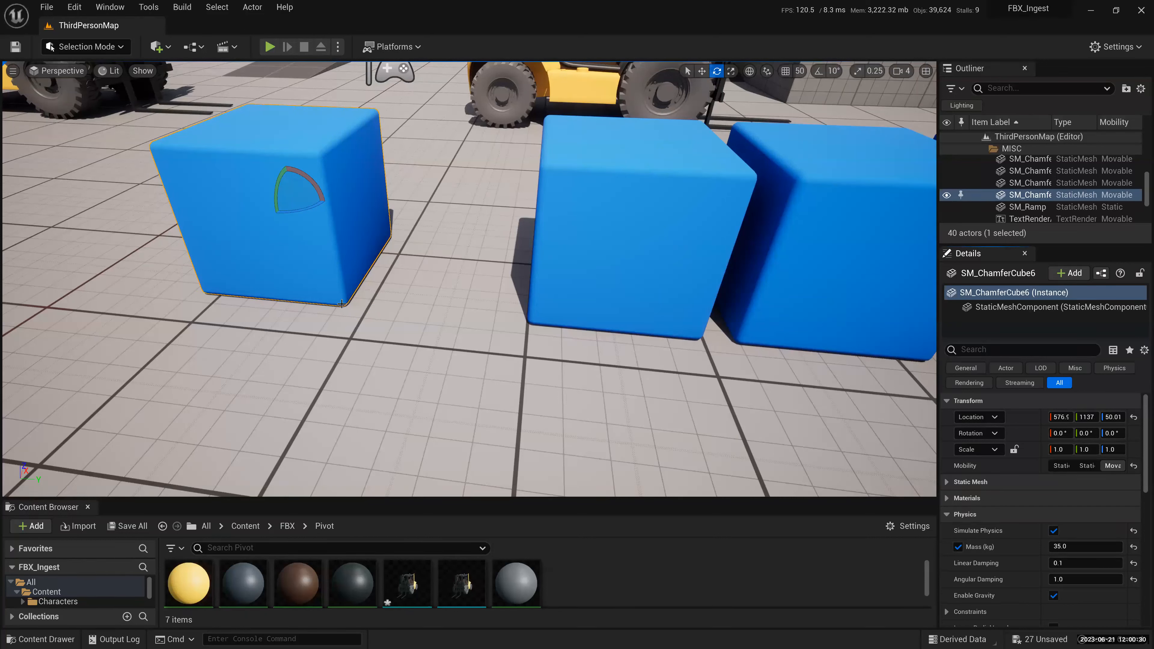
- Set the pivot offset of SM_ChamferCube6 at its lower front corner, and deselect and reselect the cube to check it
middle_click(343, 303, "alt")
key("w")
right_click(346, 304)
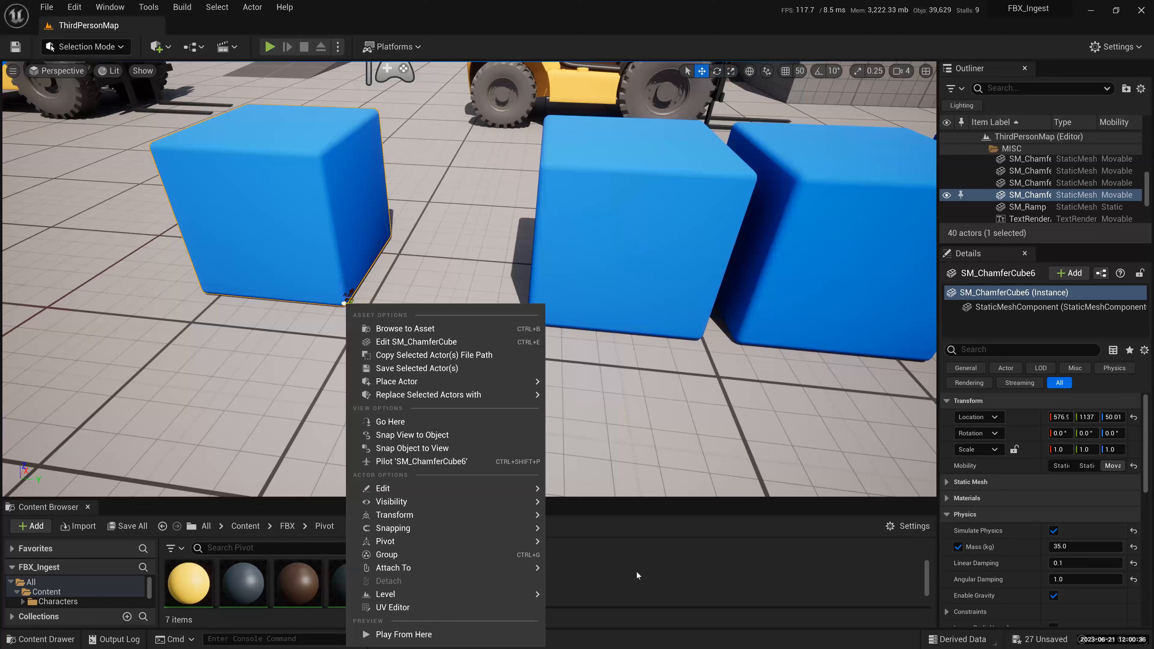
mouse_move(499, 541)
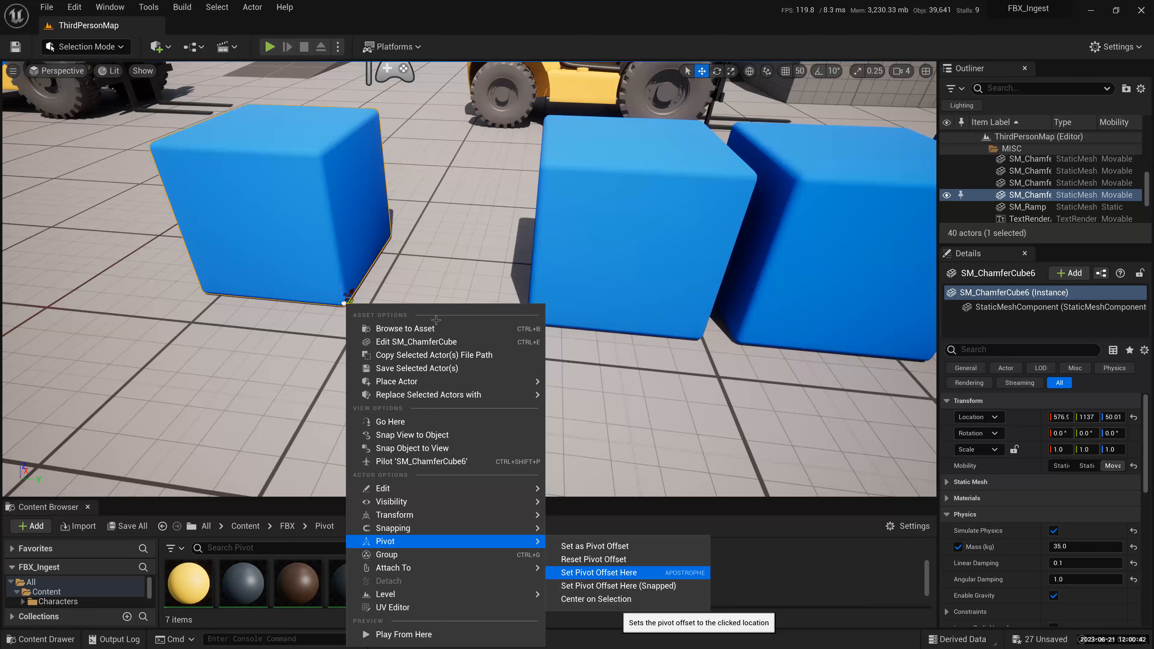
left_click(318, 289)
left_click(323, 336)
left_click(196, 212)
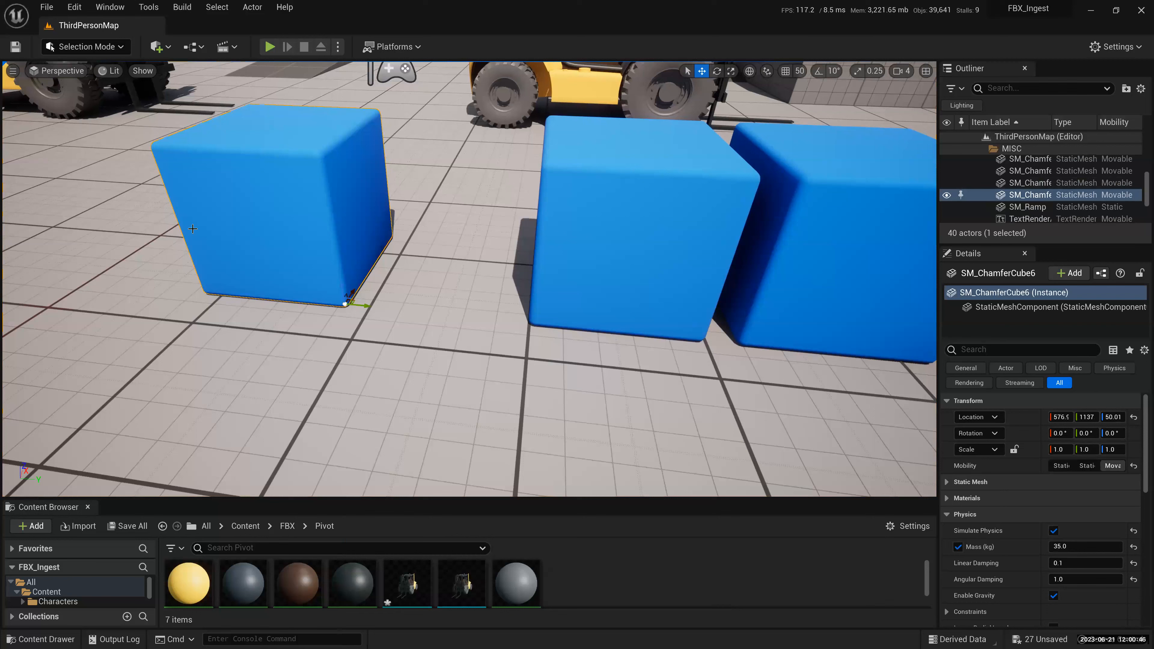
- Examine the corner pivot and the Set as Pivot Offset option of SM_ChamferCube6, restoring the cube's selection
right_click_drag(259, 458, 358, 459)
key("w")
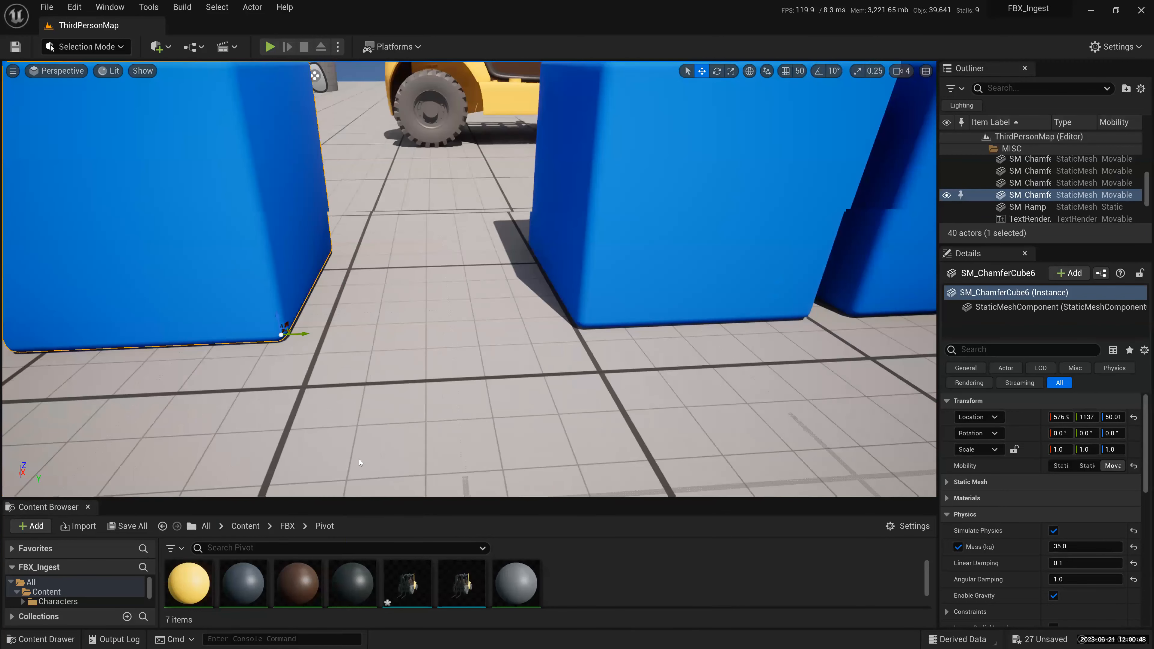
scroll(454, 457, "down", 2)
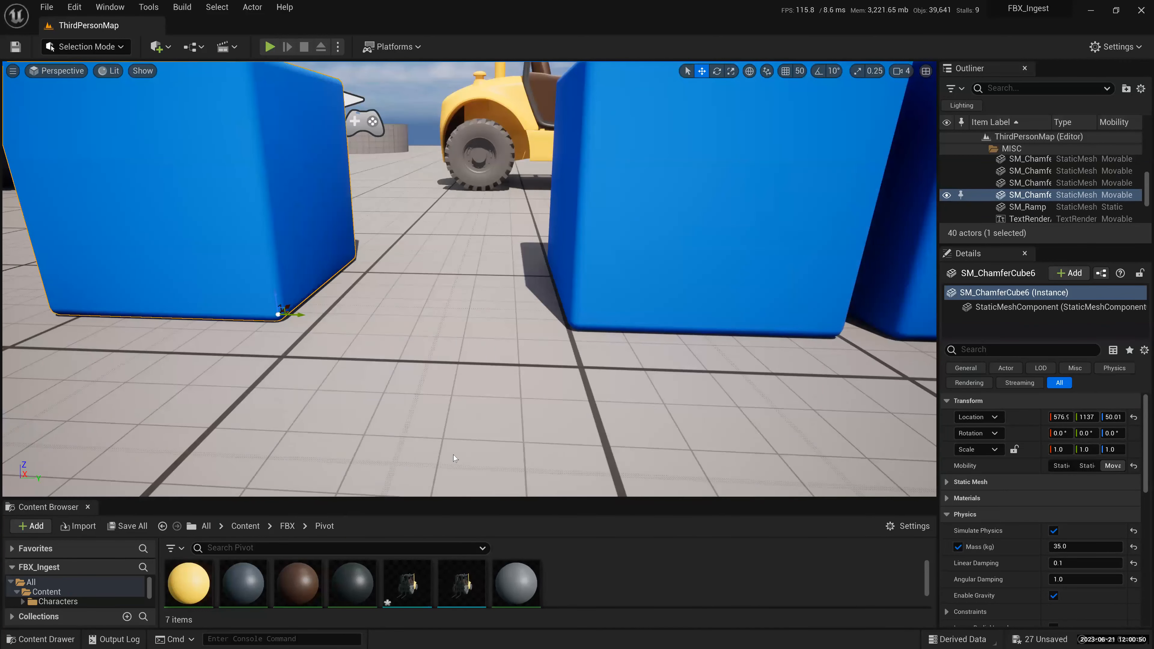
right_click(453, 454)
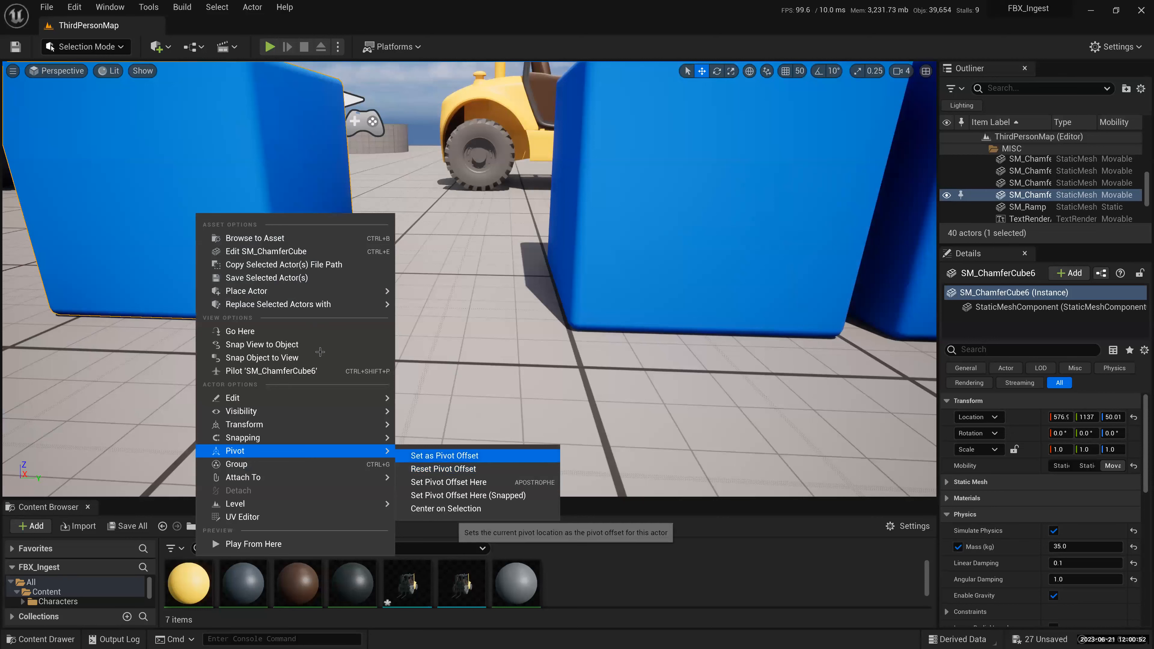
left_click(454, 409)
right_click_drag(453, 409, 453, 436)
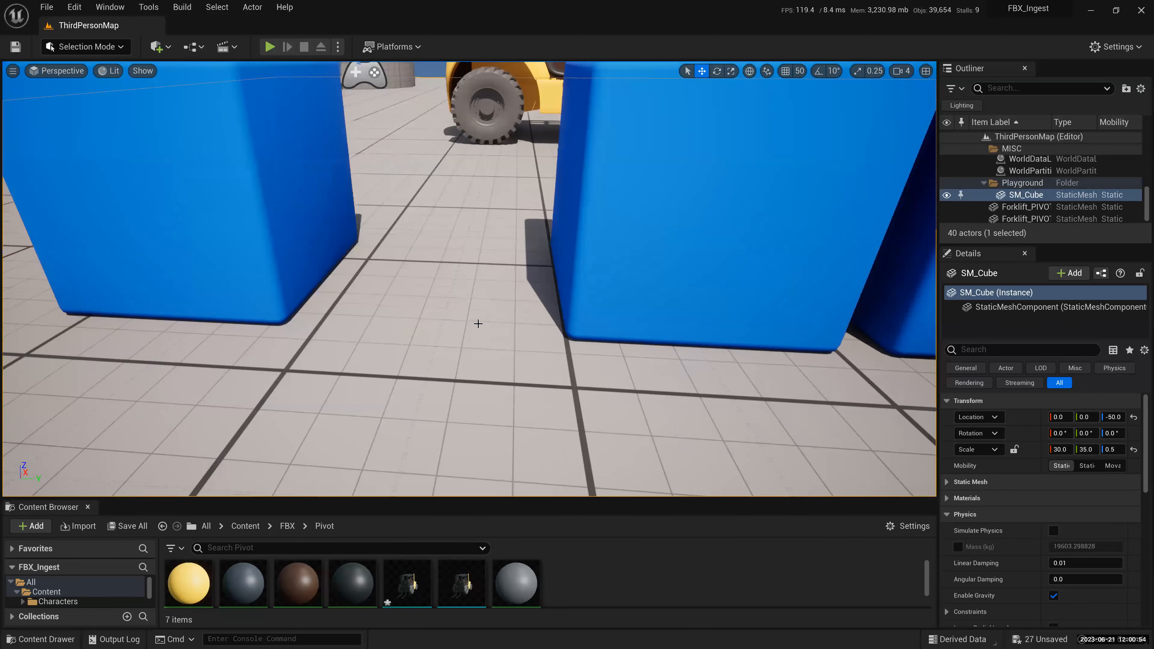
key("ctrl+z")
- Move SM_ChamferCube6 along Y to about 1154, with grid snapping enabled at 10 units
left_click_drag(339, 324, 336, 321)
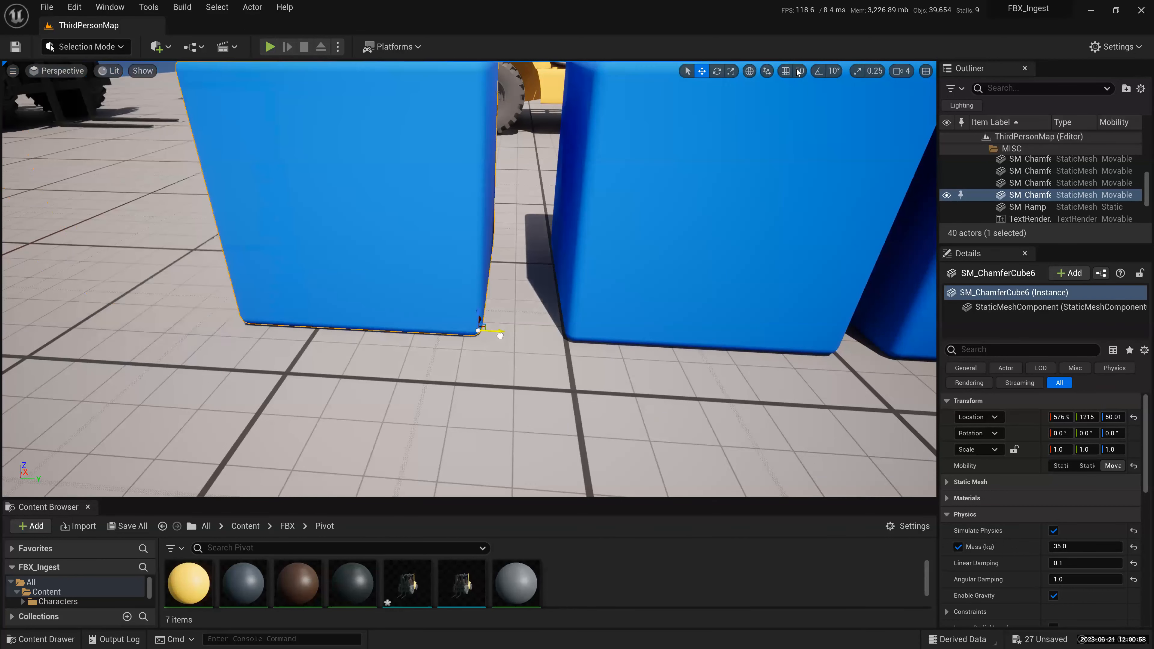
left_click_drag(499, 335, 442, 332)
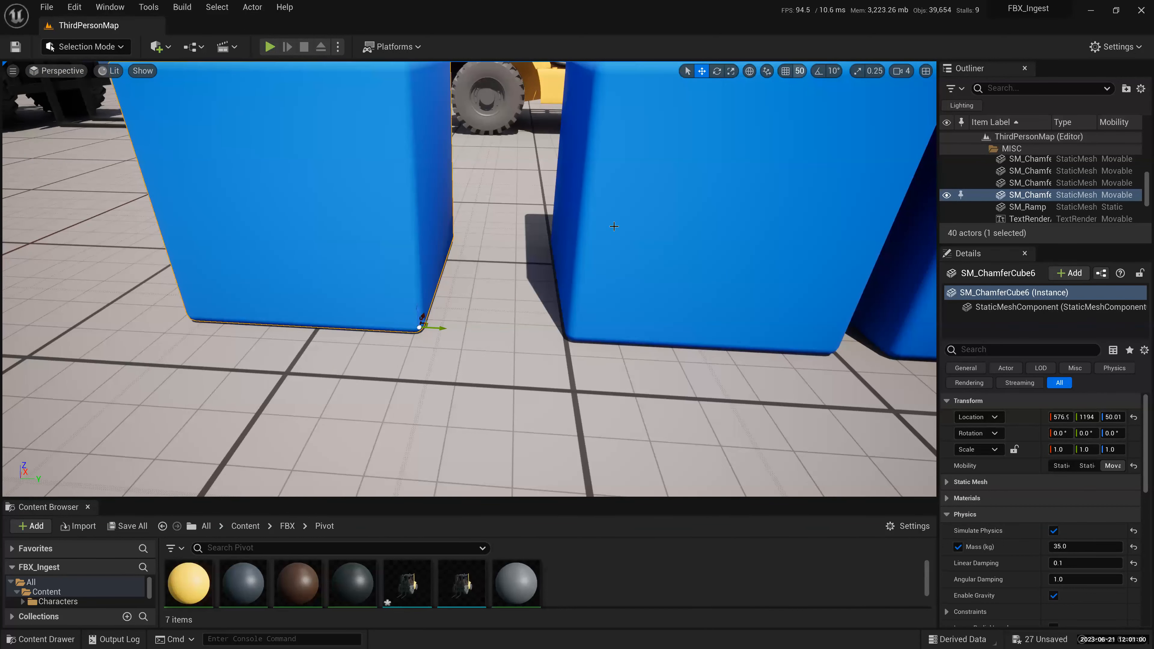
left_click(785, 70)
left_click_drag(438, 328, 347, 328)
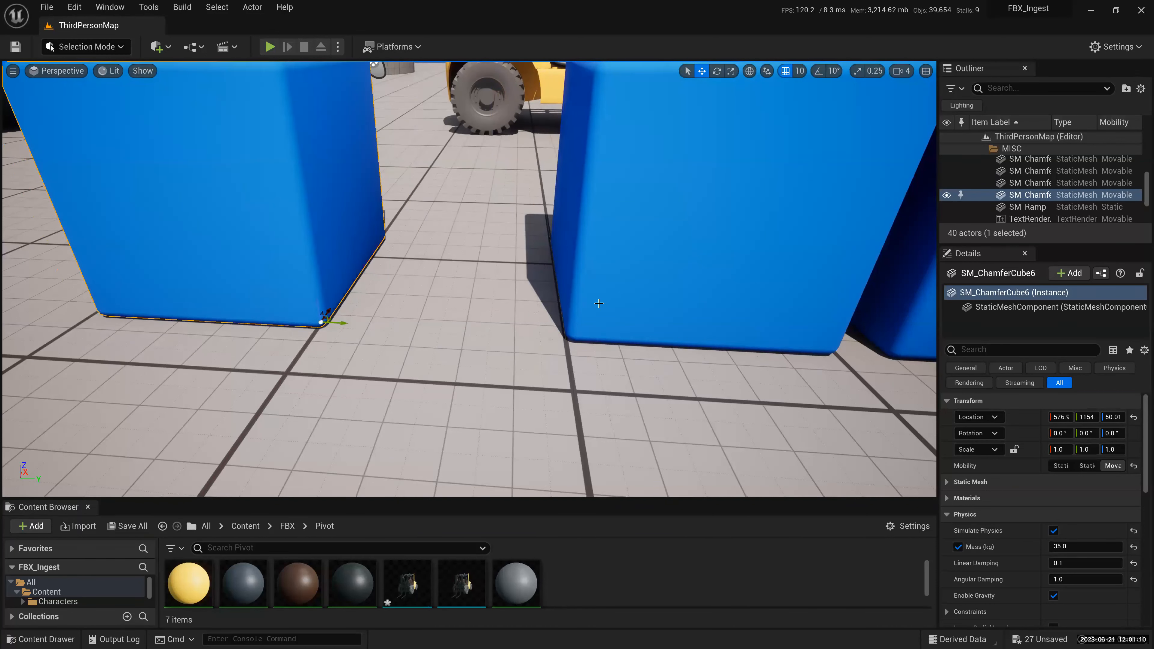
- Move SM_ChamferCube2 back along X to about 623, and compare its pivot with that of SM_ChamferCube6
left_click(599, 304)
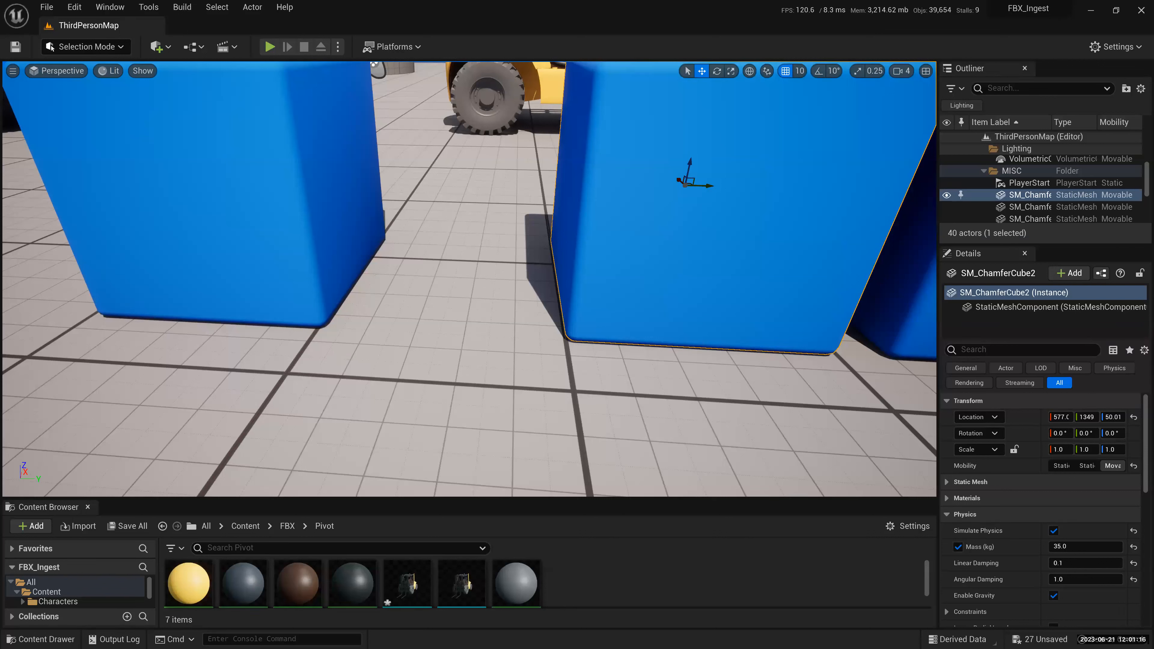
left_click_drag(585, 350, 549, 234)
right_click_drag(549, 234, 598, 235)
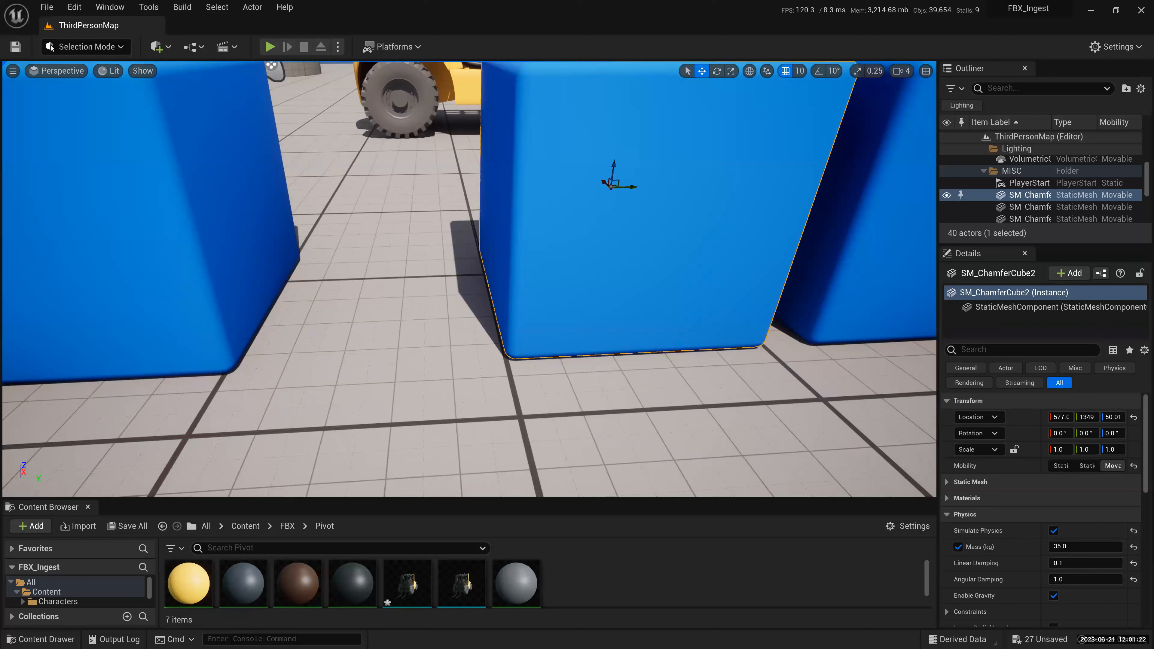
mouse_move(505, 174)
left_mouse_down("ctrl")
mouse_move(523, 194)
mouse_move(509, 172)
left_mouse_up("ctrl")
left_click_drag(499, 293, 500, 298)
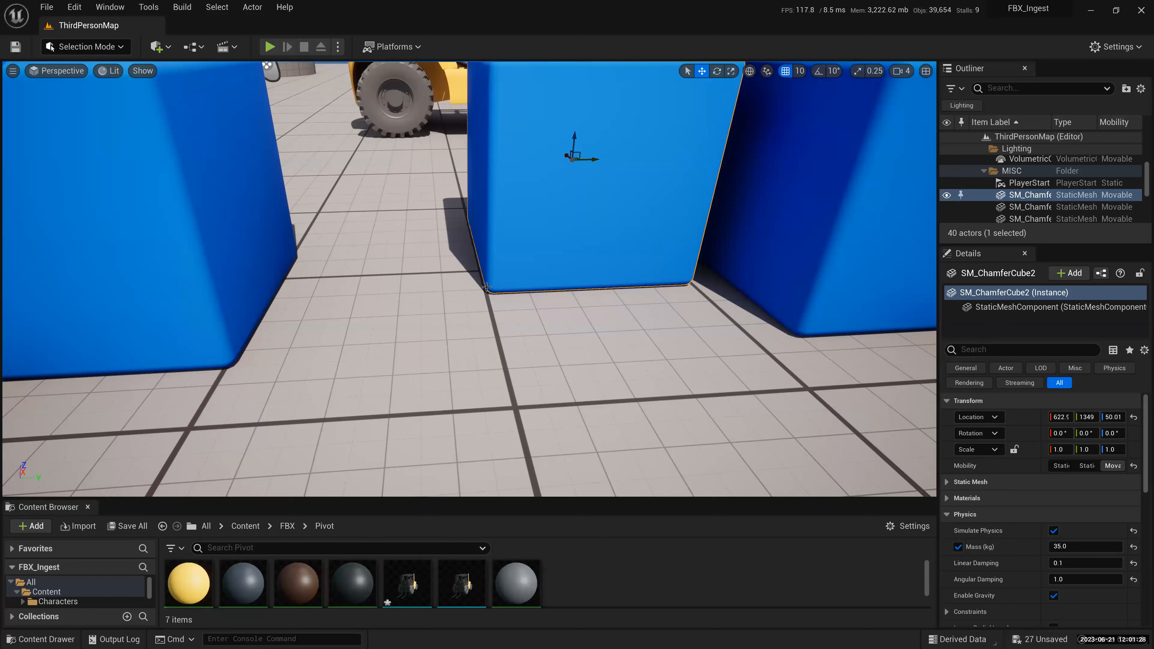
left_click_drag(488, 222, 490, 229)
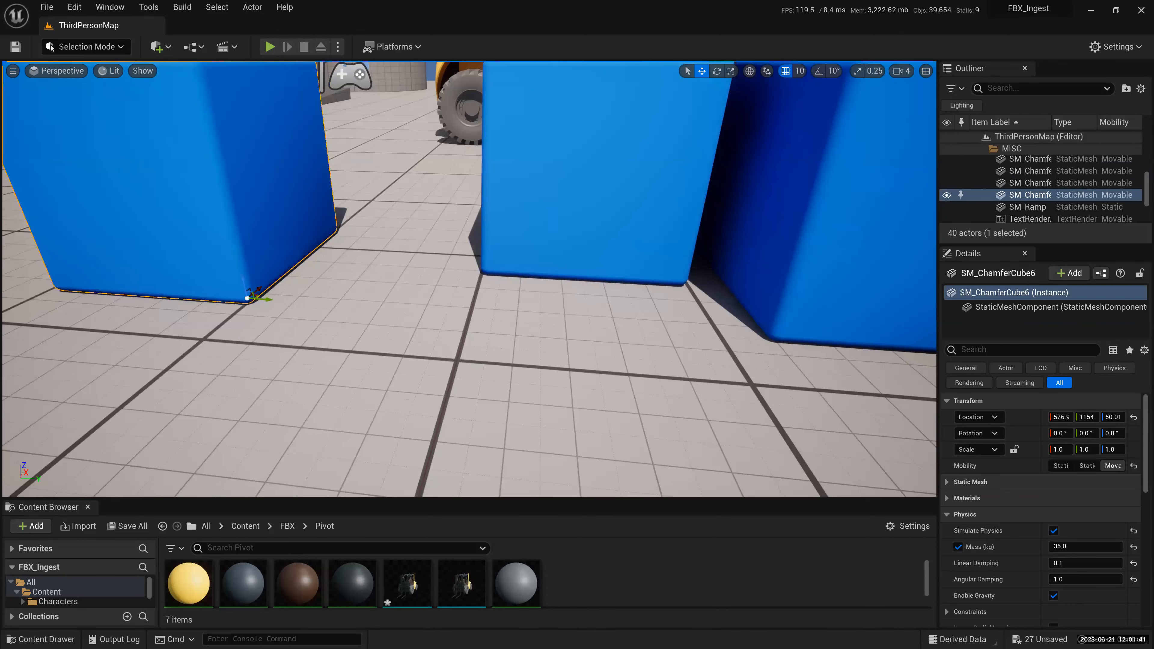
- Move SM_ChamferCube2 next to the separate cube SM_ChamferCube6, at about X 533 and Y 1279
left_click(586, 150)
left_click_drag(588, 156, 470, 317)
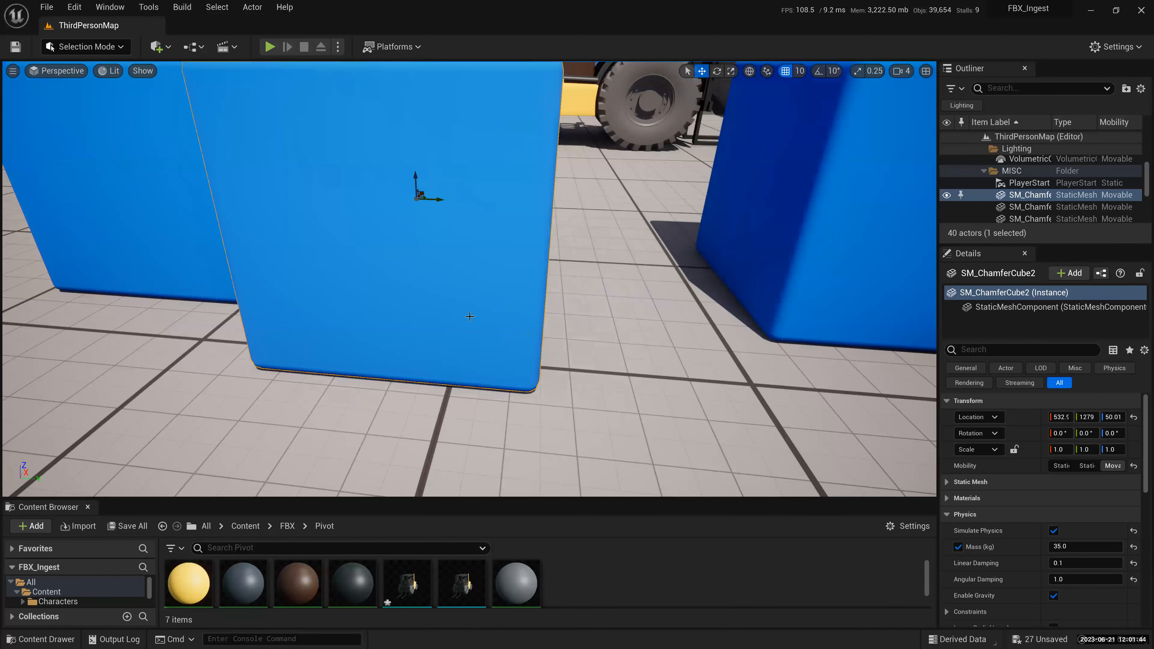
scroll(422, 319, "down", 5)
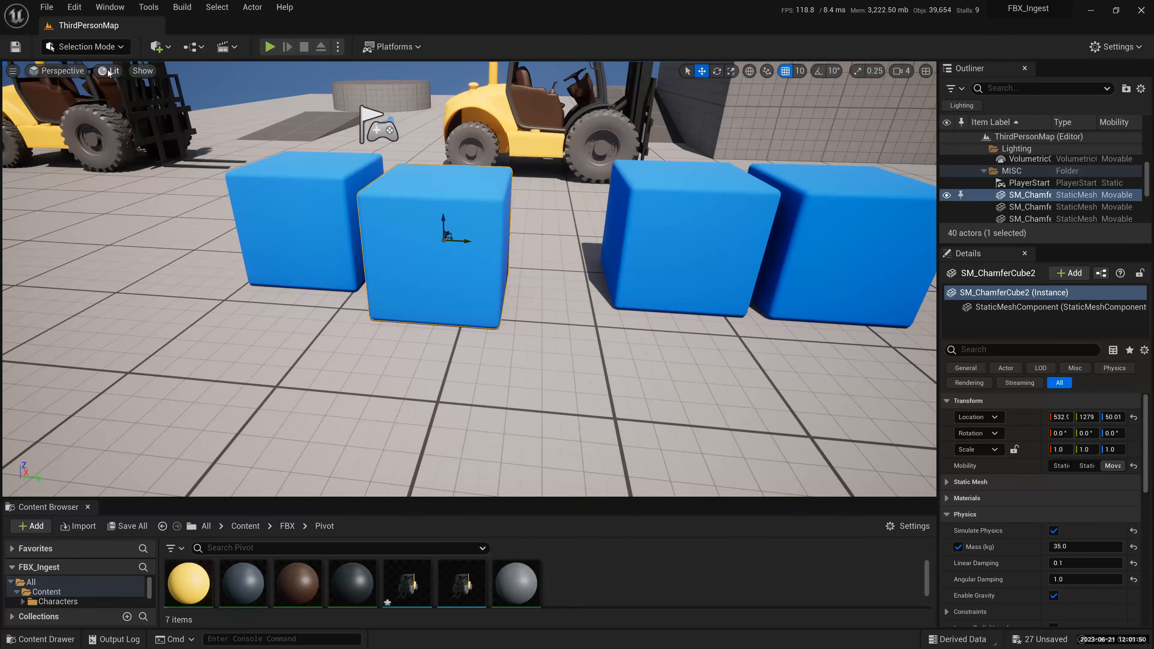
- Examine the vertices and pivot of SM_ChamferCube2 in the Wireframe view mode, and return the viewport to Lit
left_click(59, 71)
left_click(487, 339)
left_click(142, 71)
left_click(109, 70)
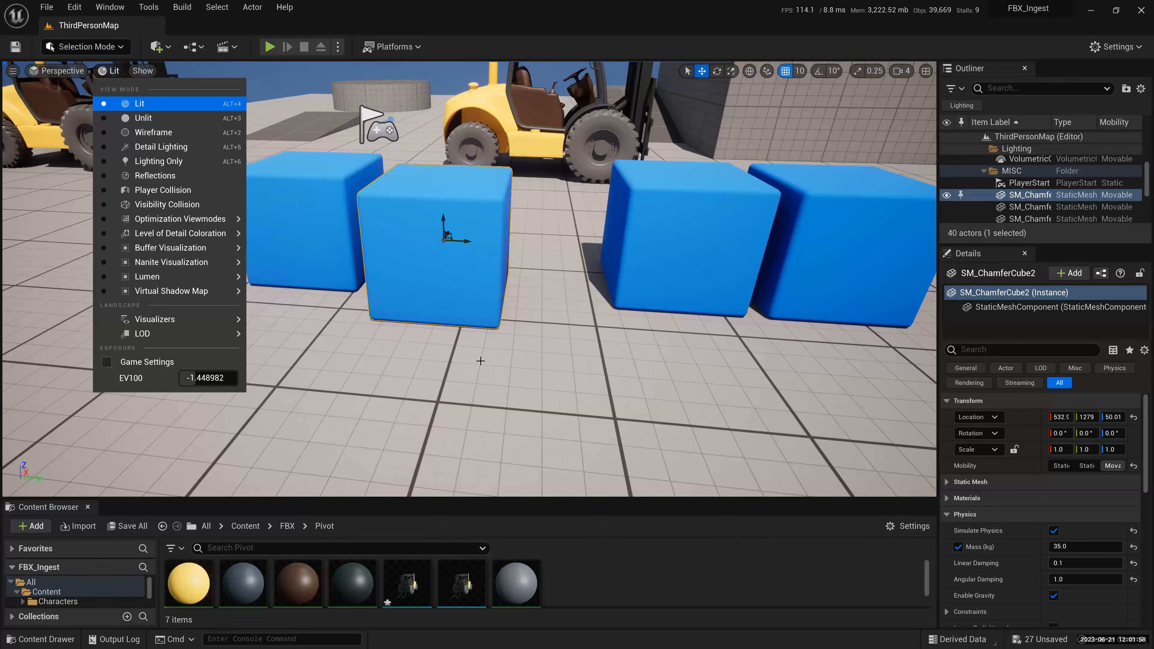
key("alt+2")
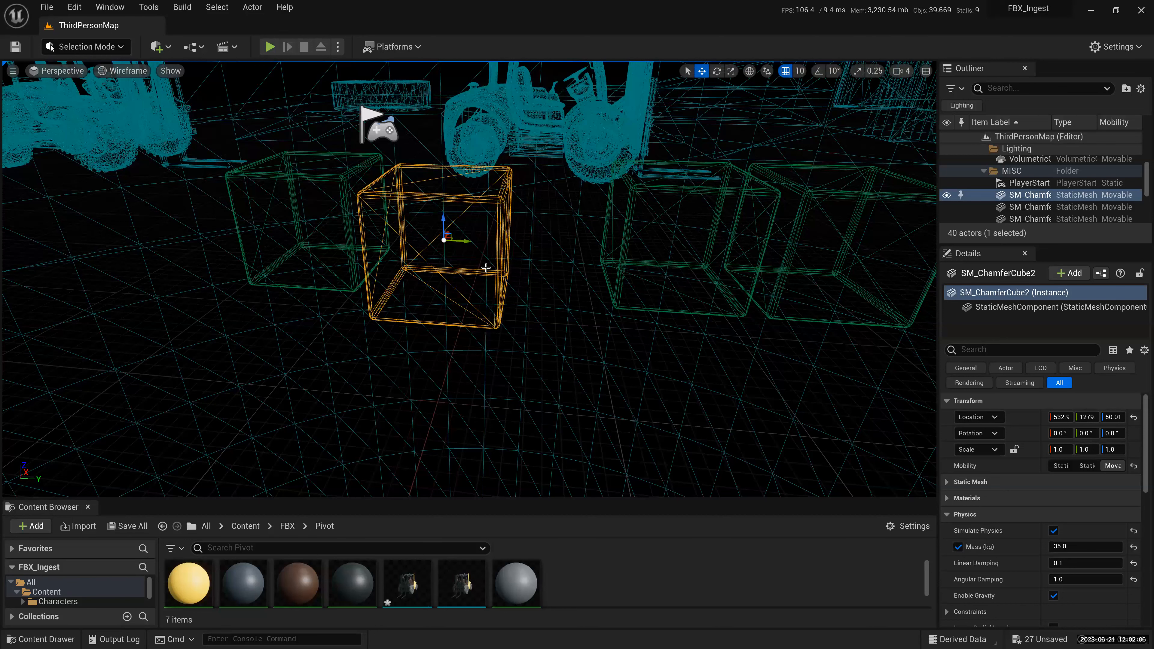
key("f")
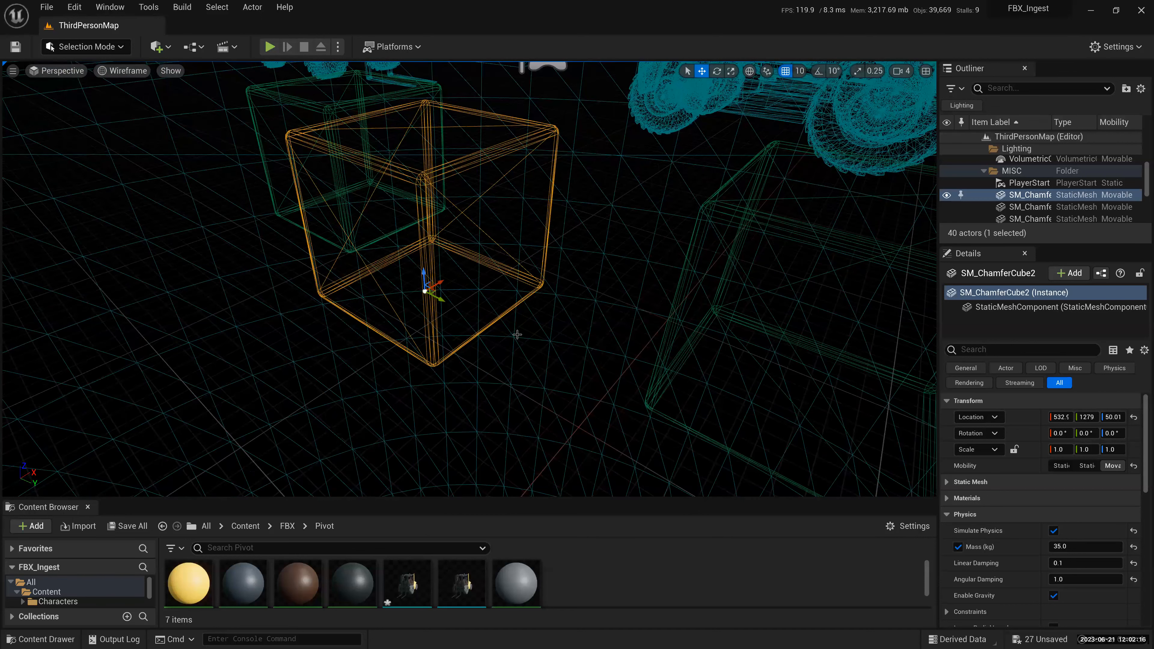
key("alt+4")
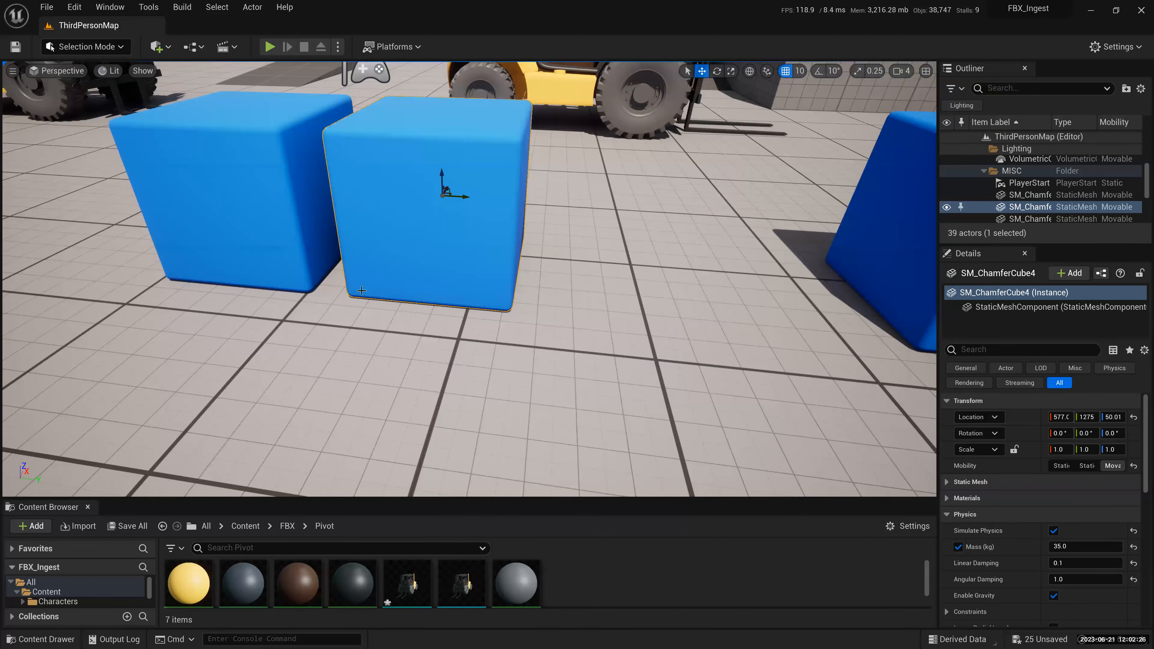
- Place a temporary pivot on the bottom front corner of SM_ChamferCube4
middle_click_drag(442, 195, 506, 232)
scroll(403, 334, "up", 5)
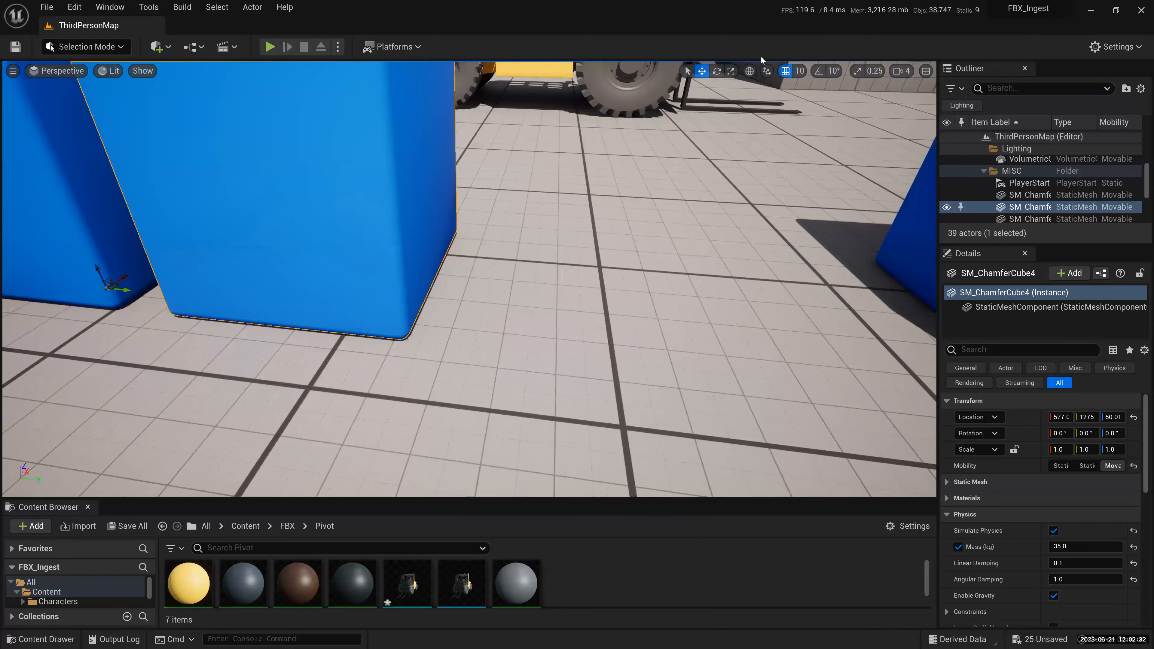
key("ctrl+z")
middle_click(404, 332, "alt")
key("v")
middle_click_drag(448, 515, 449, 546, "alt")
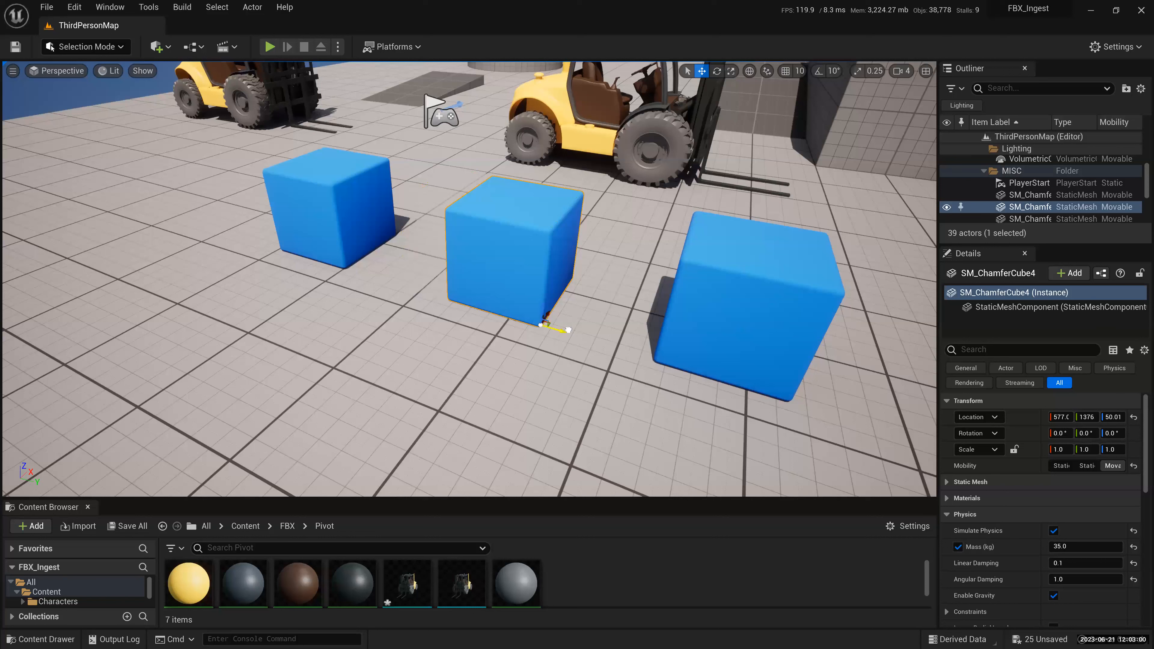
- Duplicate SM_ChamferCube4 along Y, with the copy at about Y 1429, and remove the spare cube beyond the copy
left_click_drag(568, 330, 675, 358)
left_click(675, 358)
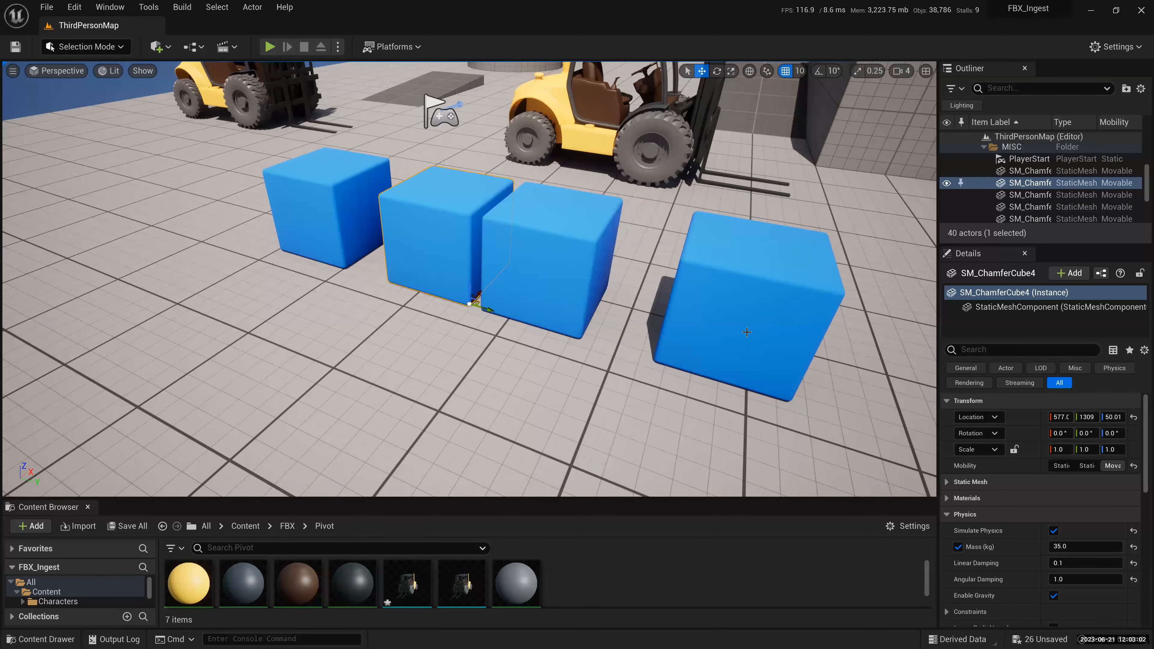
left_click(583, 324)
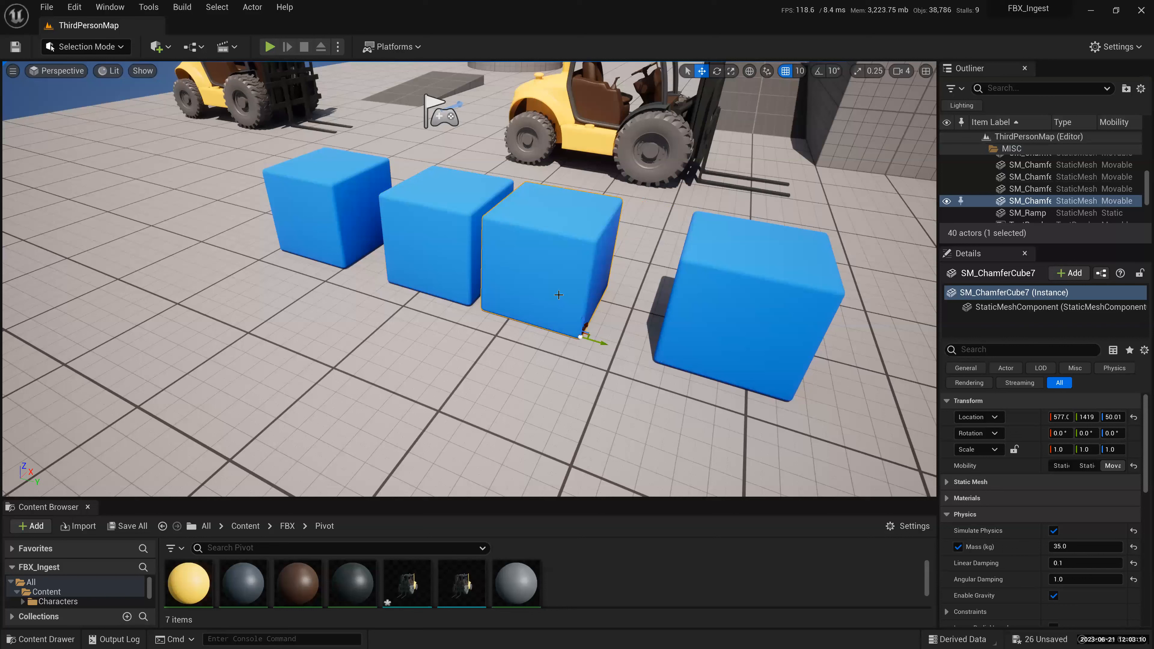
key("ctrl+z")
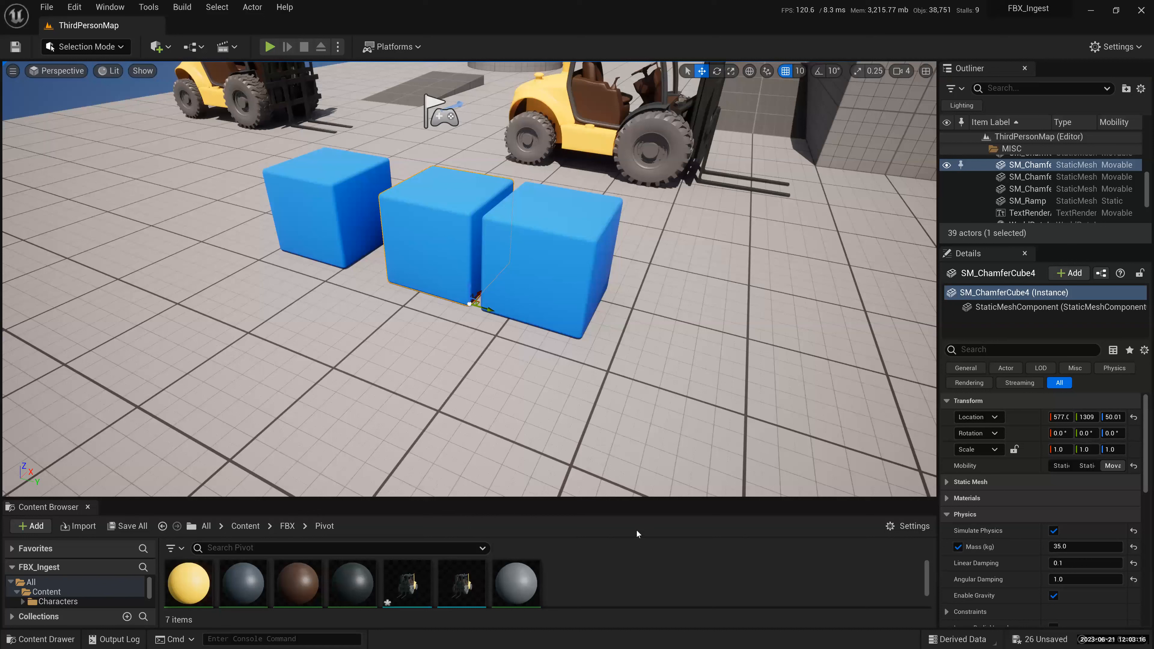
key("ctrl+z")
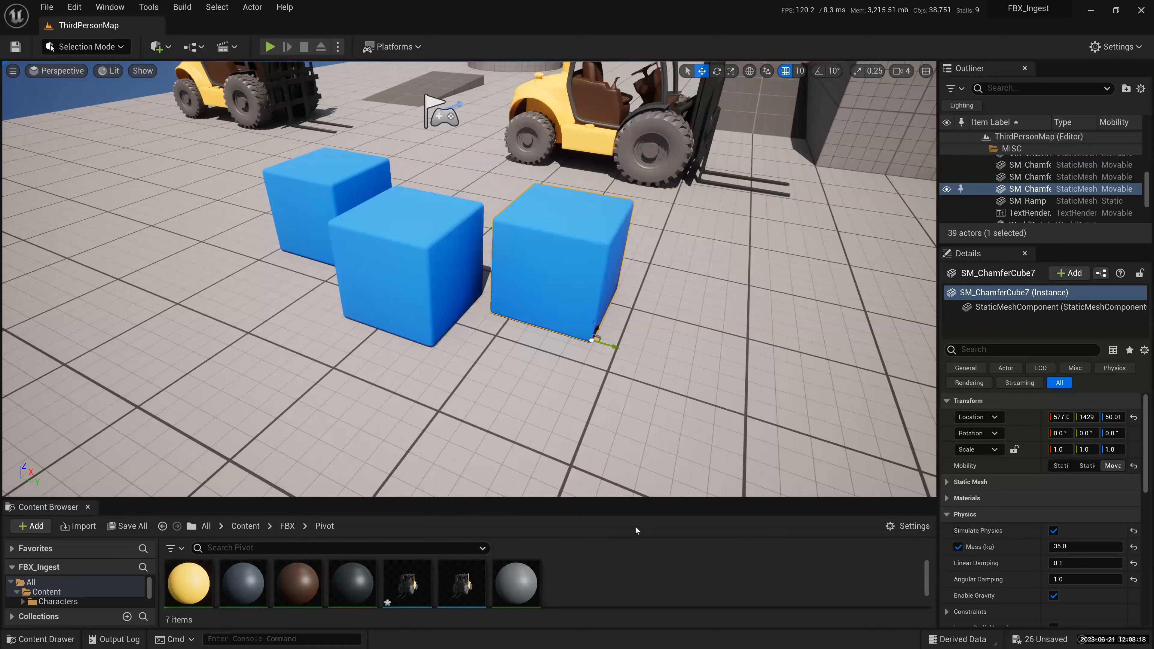
- Set the pivot offset of SM_ChamferCube4 at a picked point near its upper front edge with Set Pivot Offset Here
right_click(386, 243)
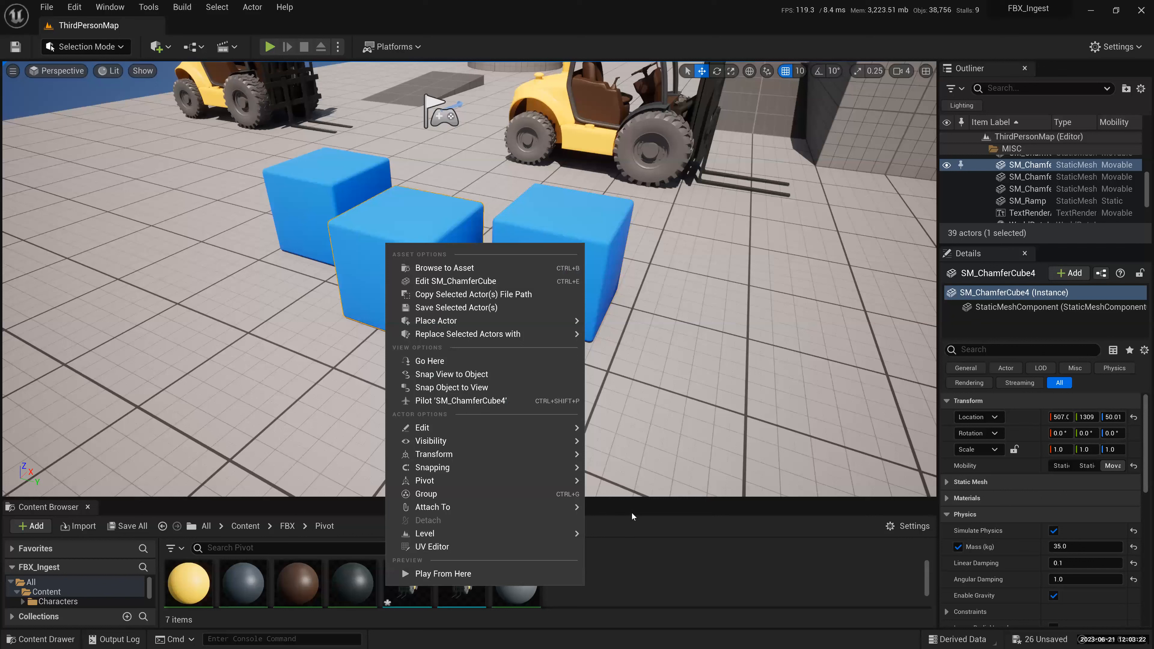
mouse_move(545, 481)
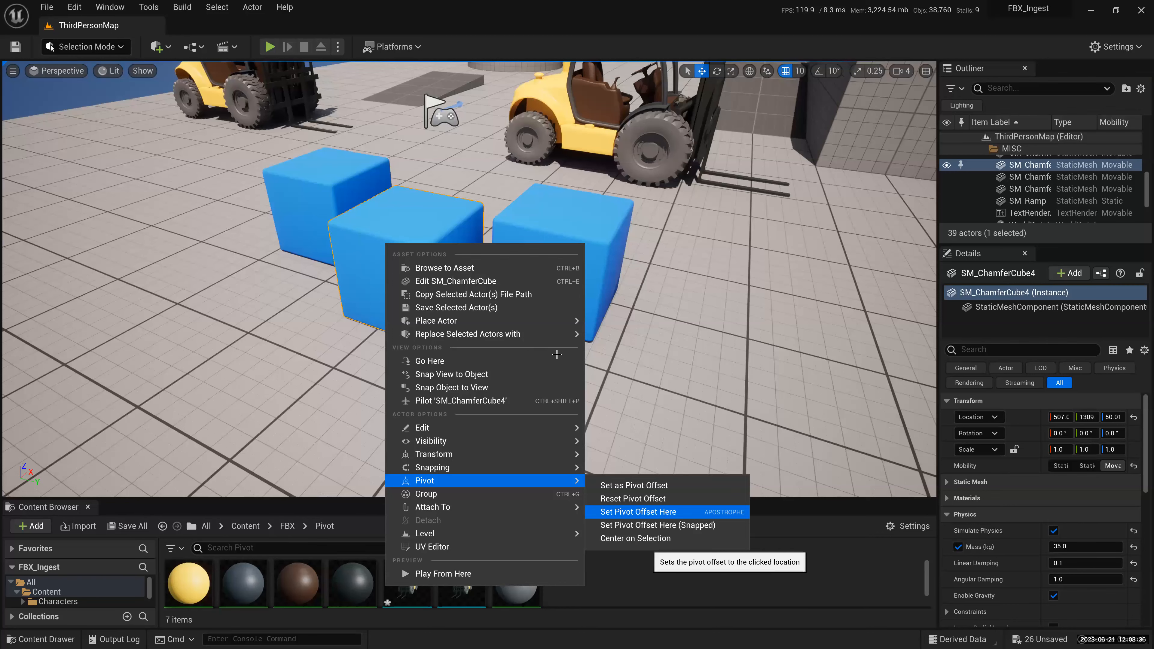
key("apostrophe")
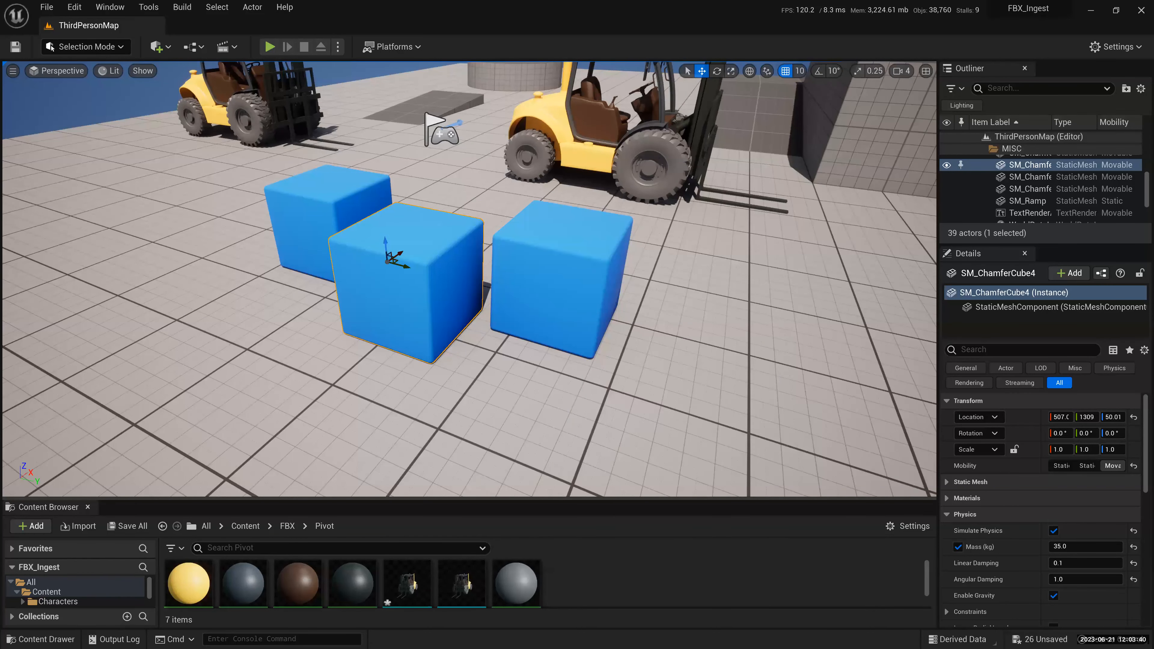
- Vertex-snap SM_ChamferCube7 by its corner pivot to several corners of SM_ChamferCube4, ending at an upper corner at about X 603 and Y 1310
left_click(552, 287)
left_click_drag(379, 374, 411, 359)
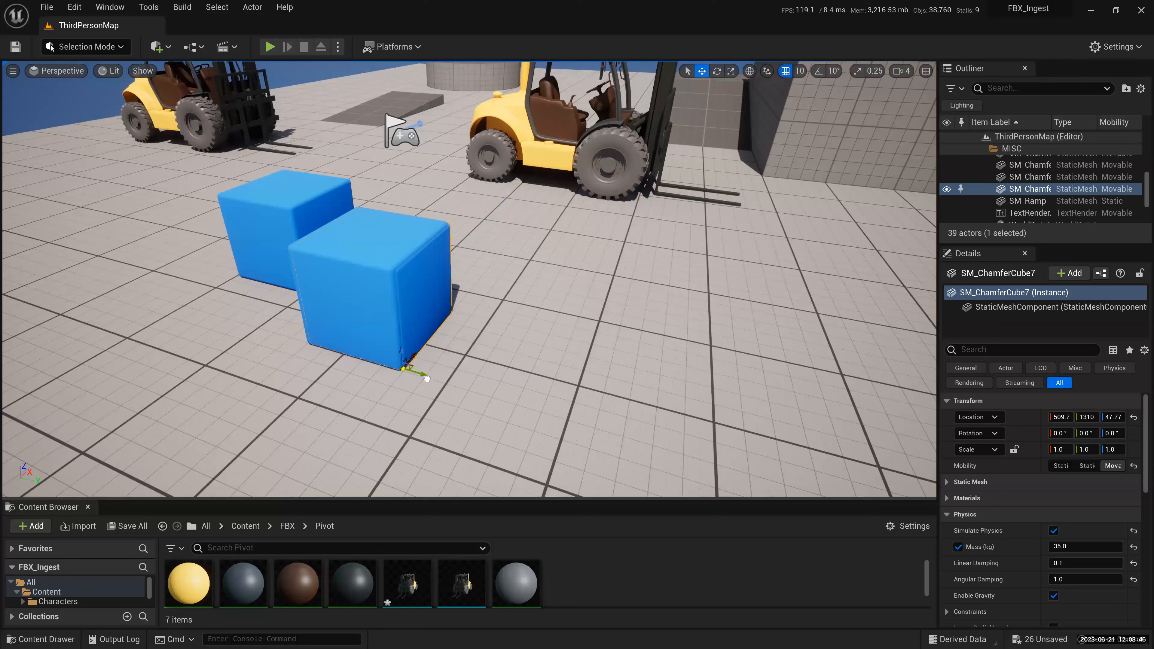
left_click_drag(426, 379, 437, 241)
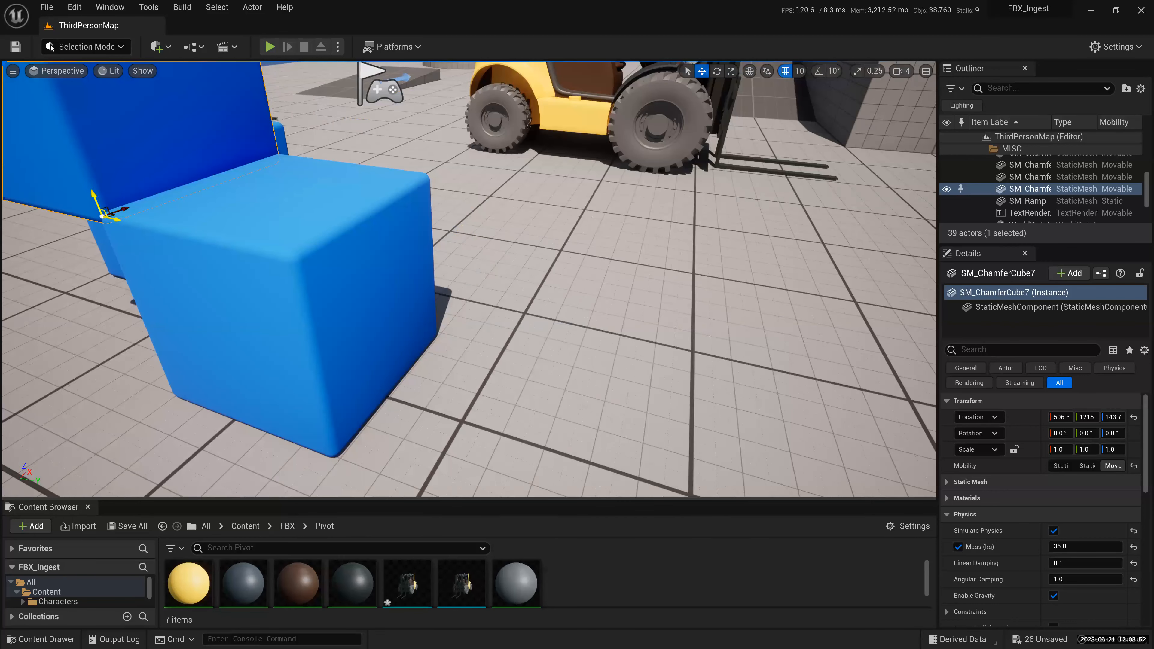
left_click_drag(110, 201, 119, 198)
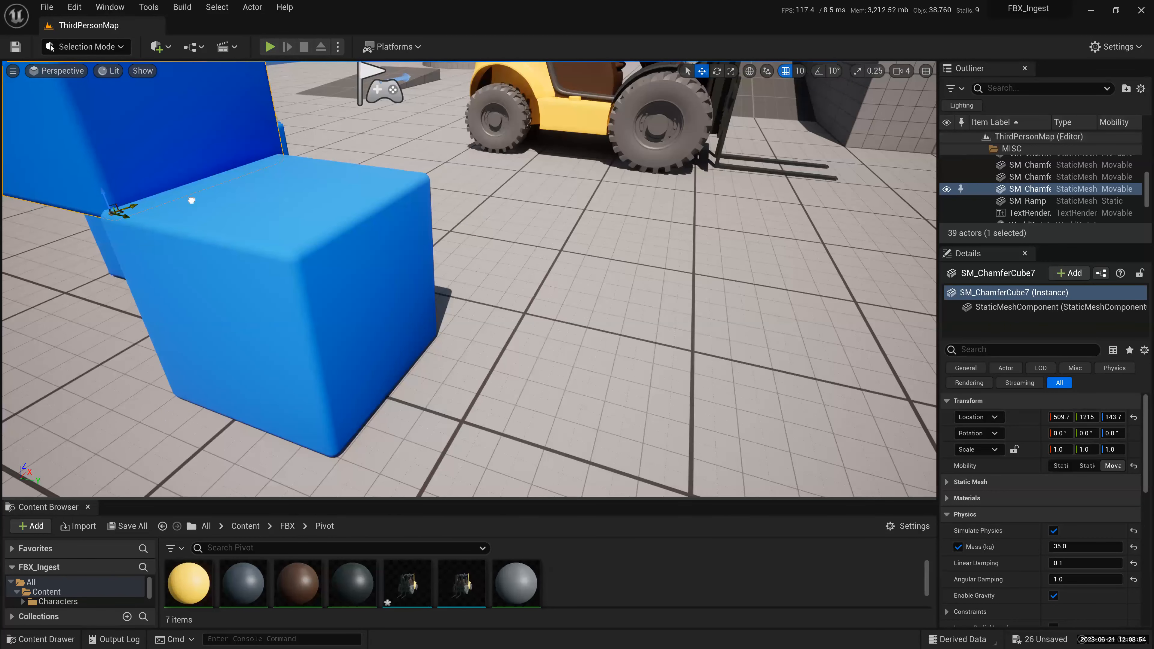
key("ctrl+z")
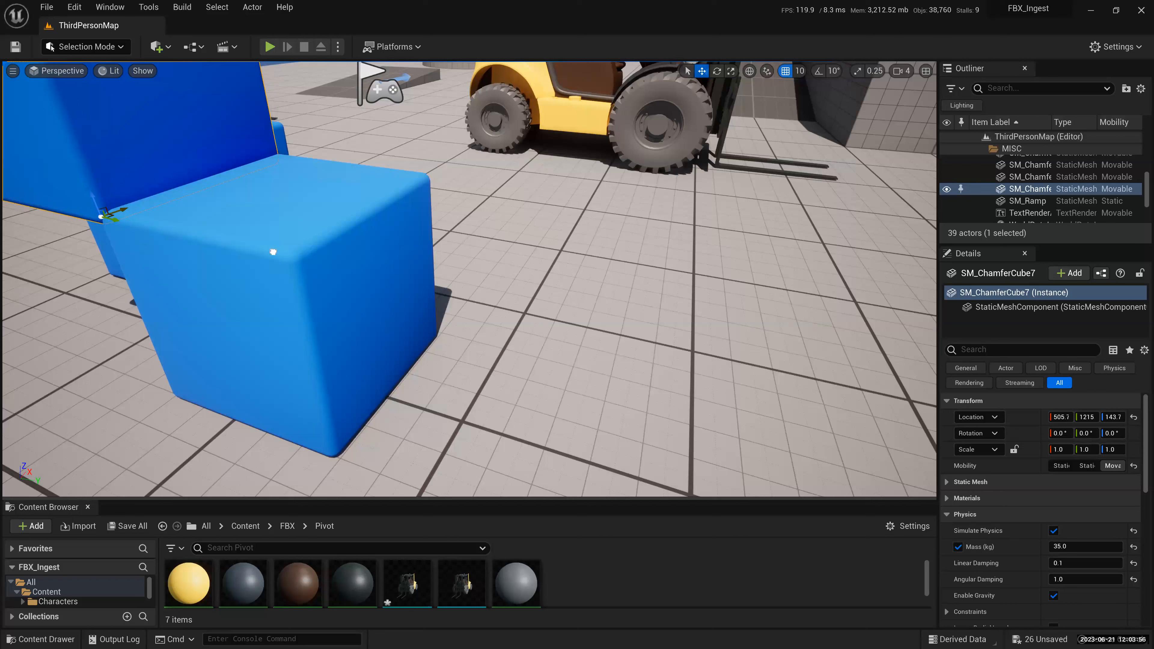
left_click_drag(274, 252, 353, 451)
key("ctrl+z")
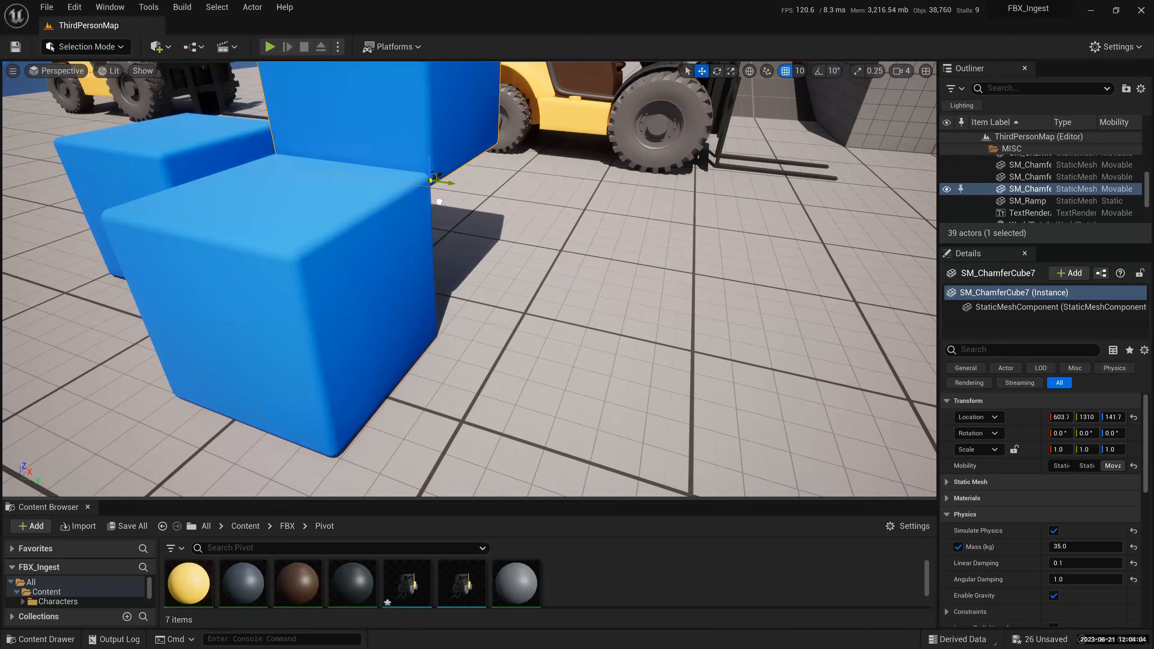
left_click_drag(305, 230, 429, 182)
- Using the Wireframe view mode, snap SM_ChamferCube7 to SM_ChamferCube4's upper front corner at about X 509, Y 1309, Z 145, and return to Lit
left_click(100, 47)
left_click(116, 72)
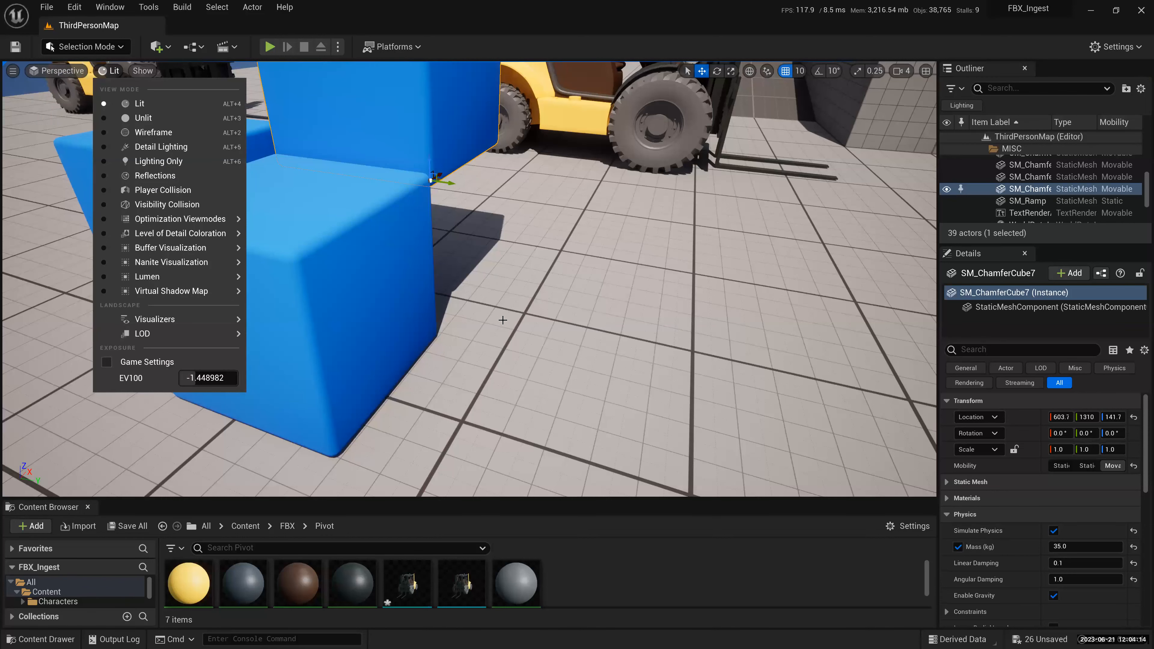
key("alt+2")
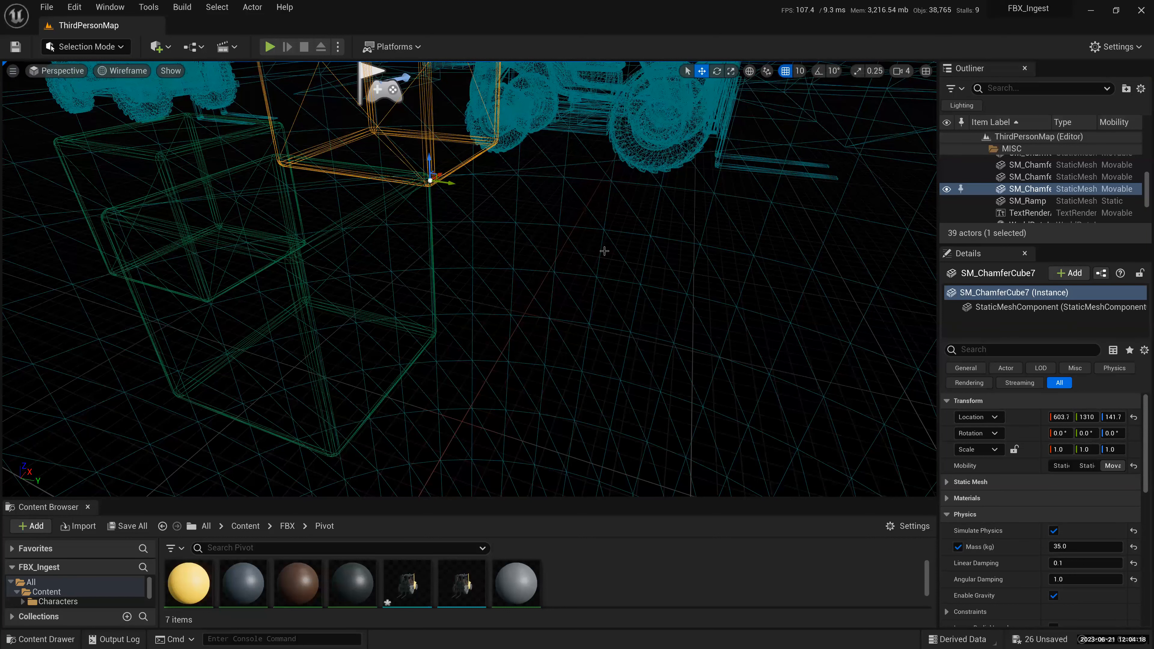
scroll(620, 179, "up", 2)
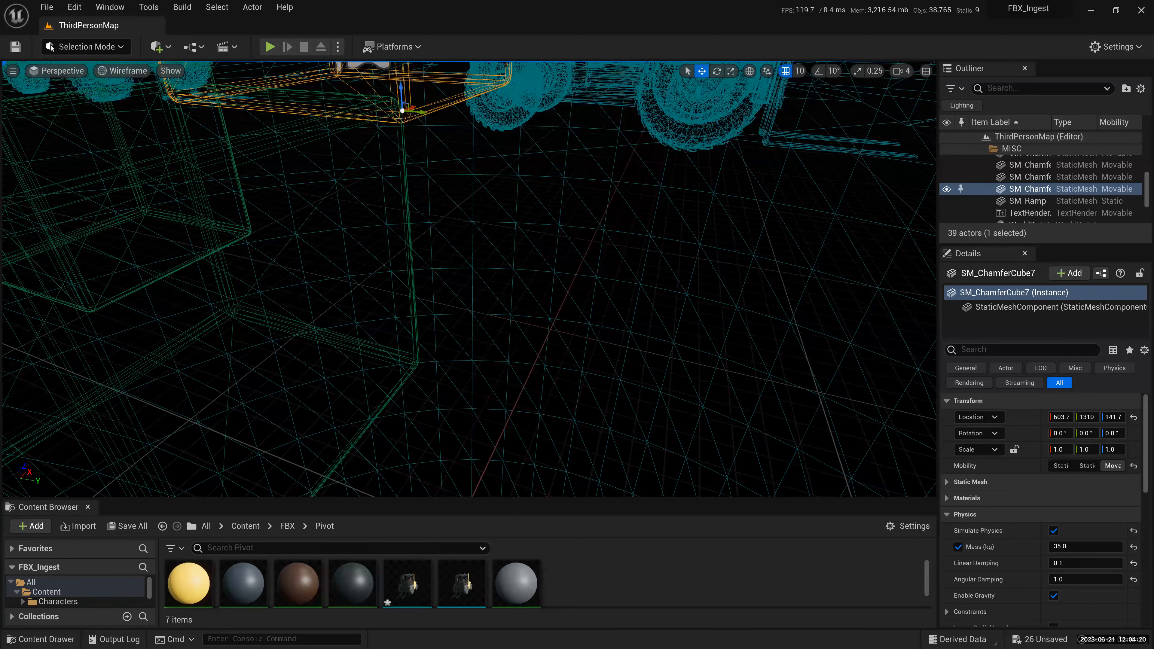
middle_click_drag(620, 178, 536, 150)
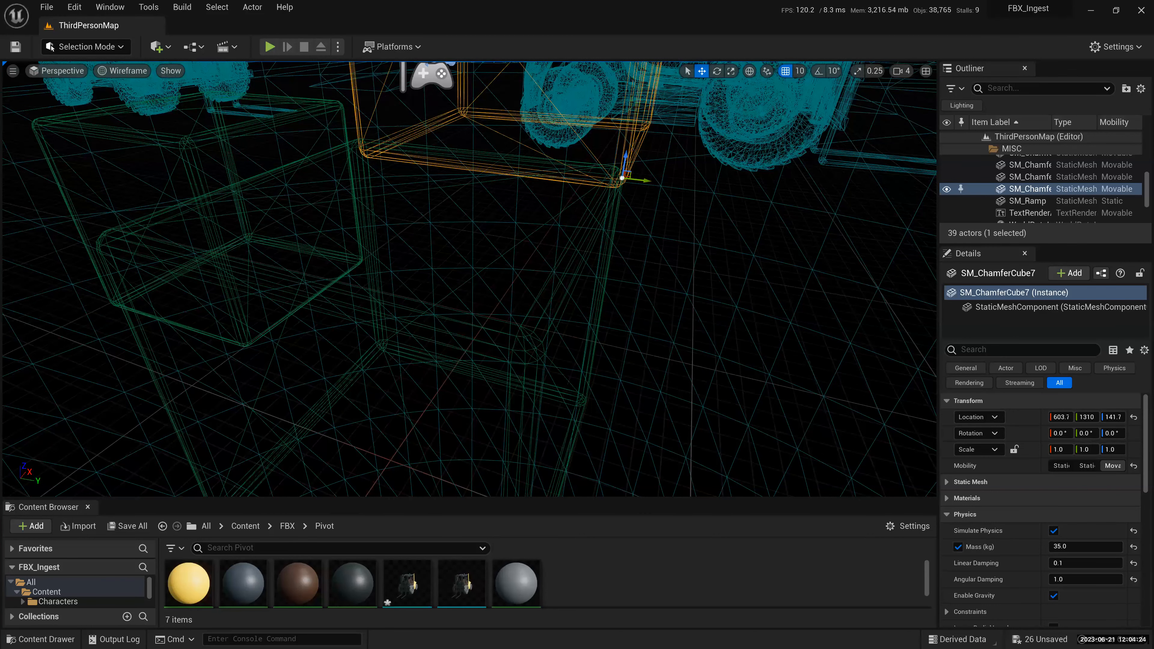
left_click_drag(622, 177, 510, 336)
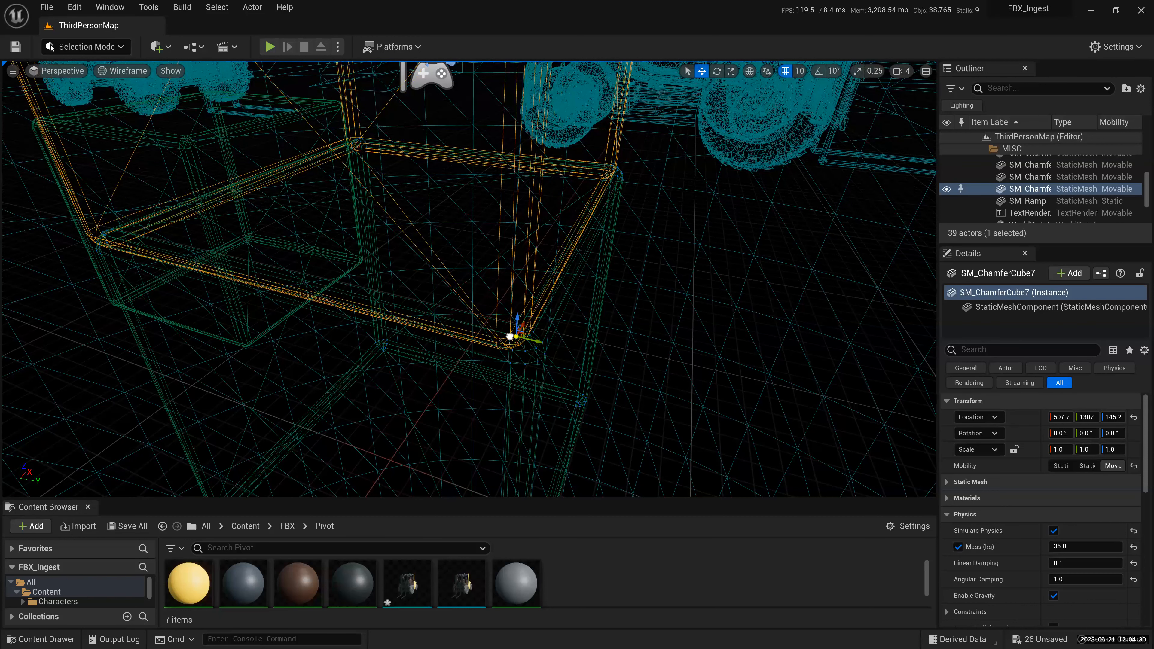
left_click_drag(510, 336, 539, 342)
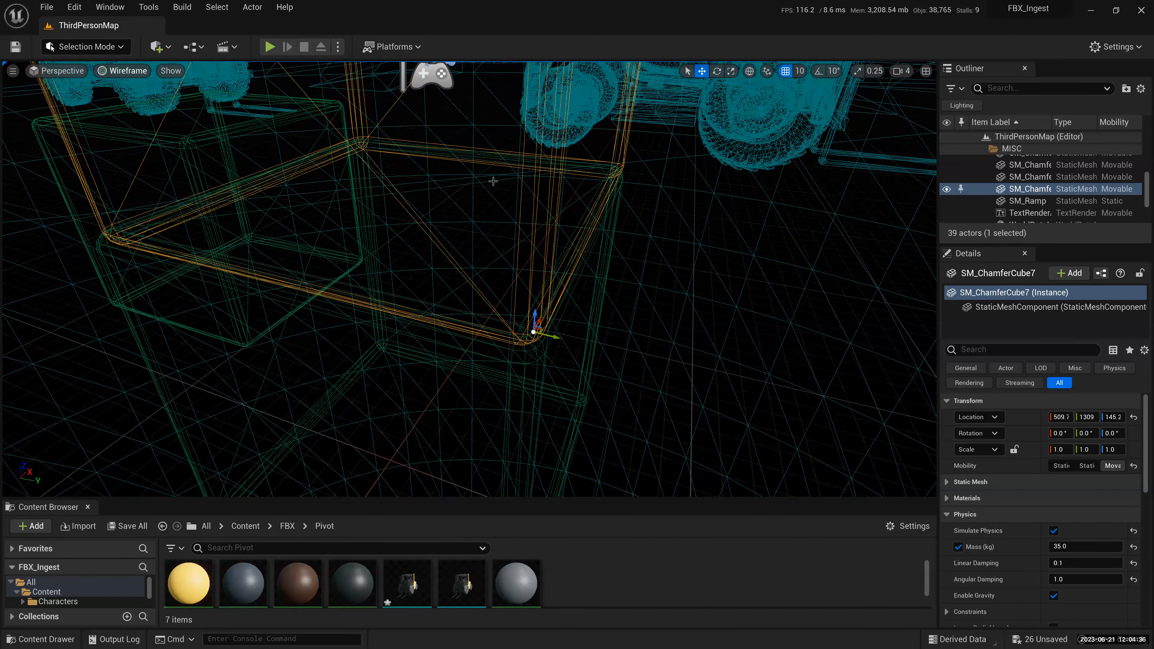
left_click(123, 71)
left_click(137, 104)
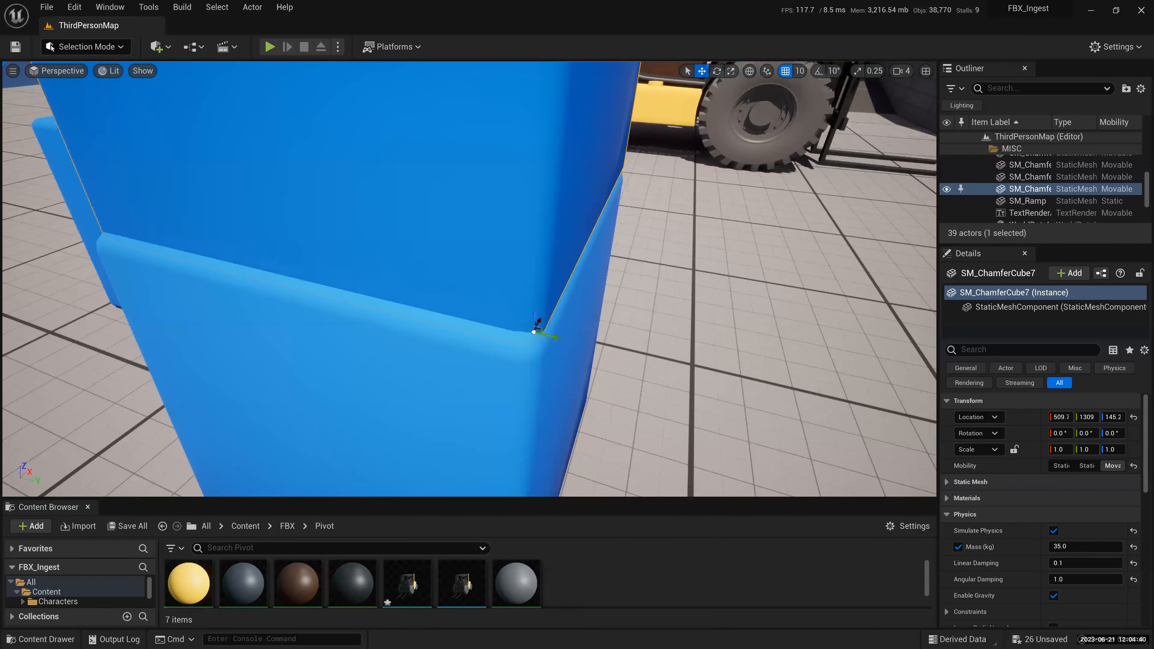
- Move SM_ChamferCube7 along Y to about 1449 and lower it along Z to about 45
scroll(469, 279, "down", 3)
scroll(499, 293, "down", 3)
left_click_drag(652, 283, 595, 254, "alt")
mouse_move(726, 270)
left_mouse_down("alt")
mouse_move(646, 257)
mouse_move(704, 269)
left_mouse_up("alt")
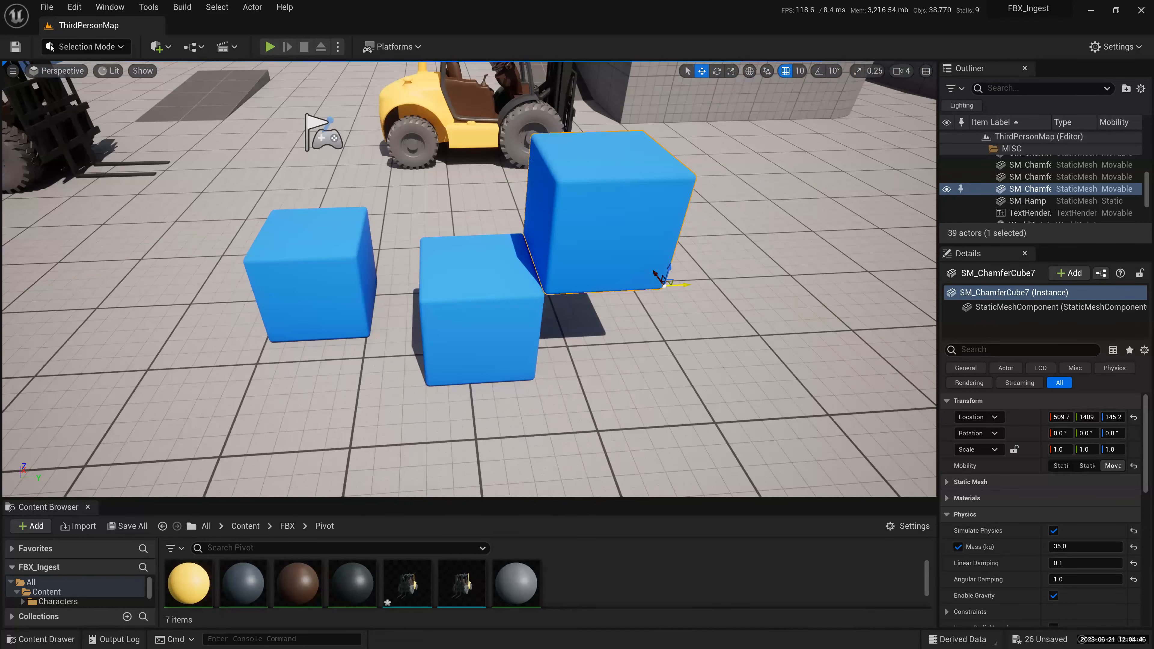
left_click_drag(683, 285, 729, 283)
left_click_drag(710, 272, 681, 356)
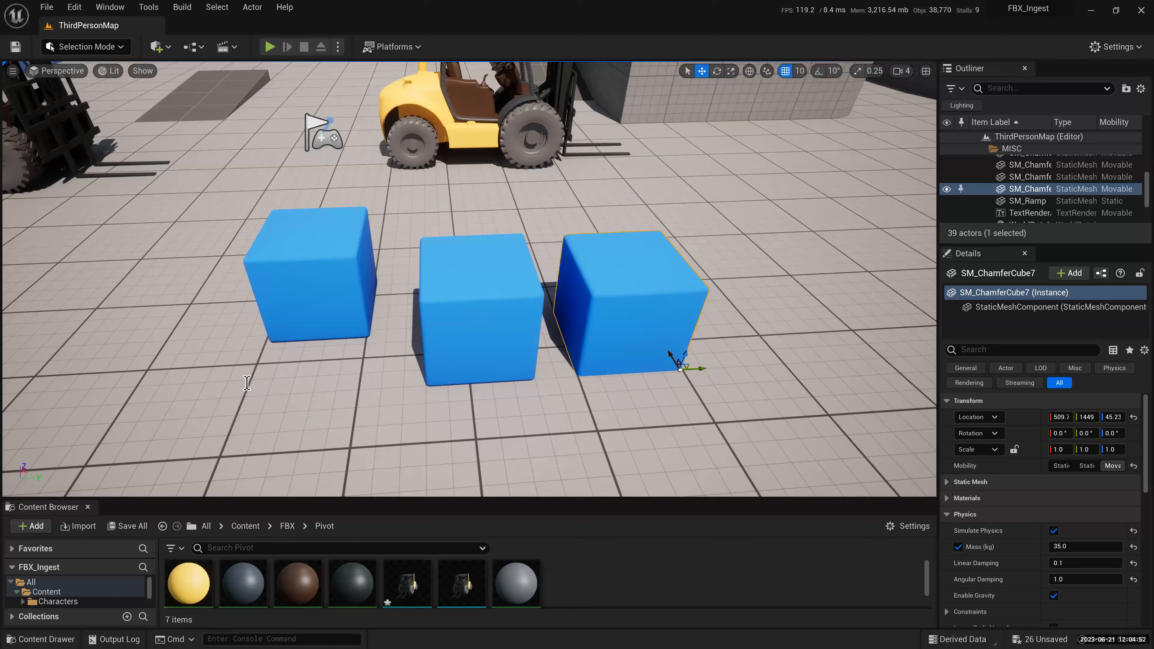
- Switch to Adobe Acrobat to check the Day 2 Static Meshes course outline, and return to the Unreal level
left_click_drag(241, 376, 196, 319, "alt")
key("alt+Tab")
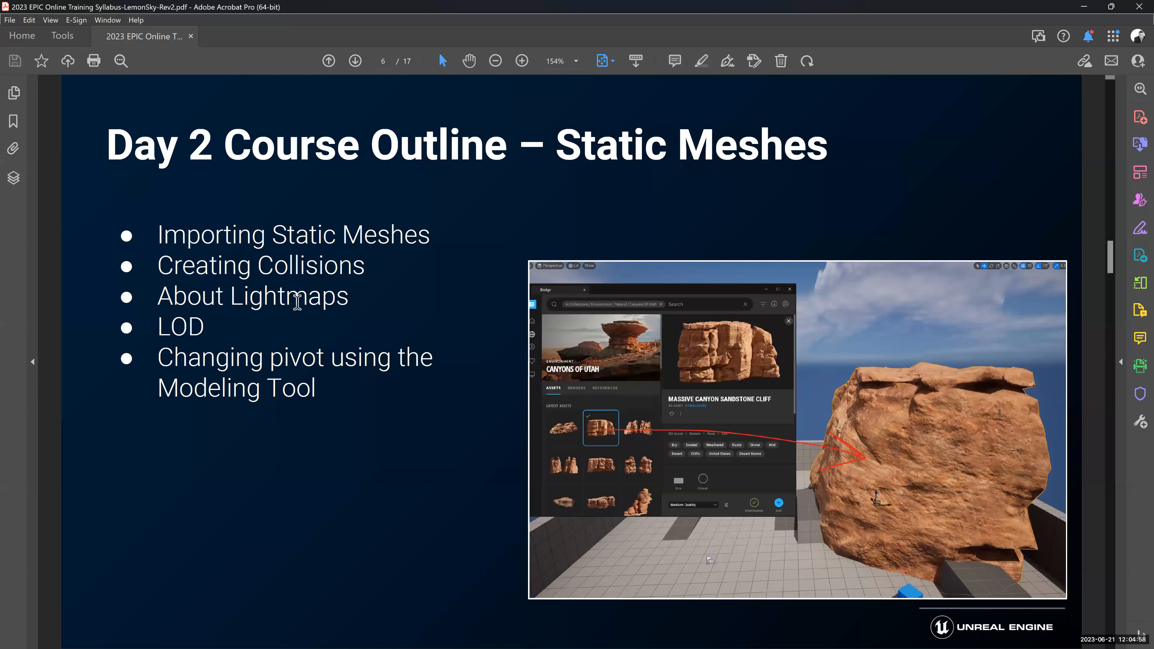
key("alt+Tab")
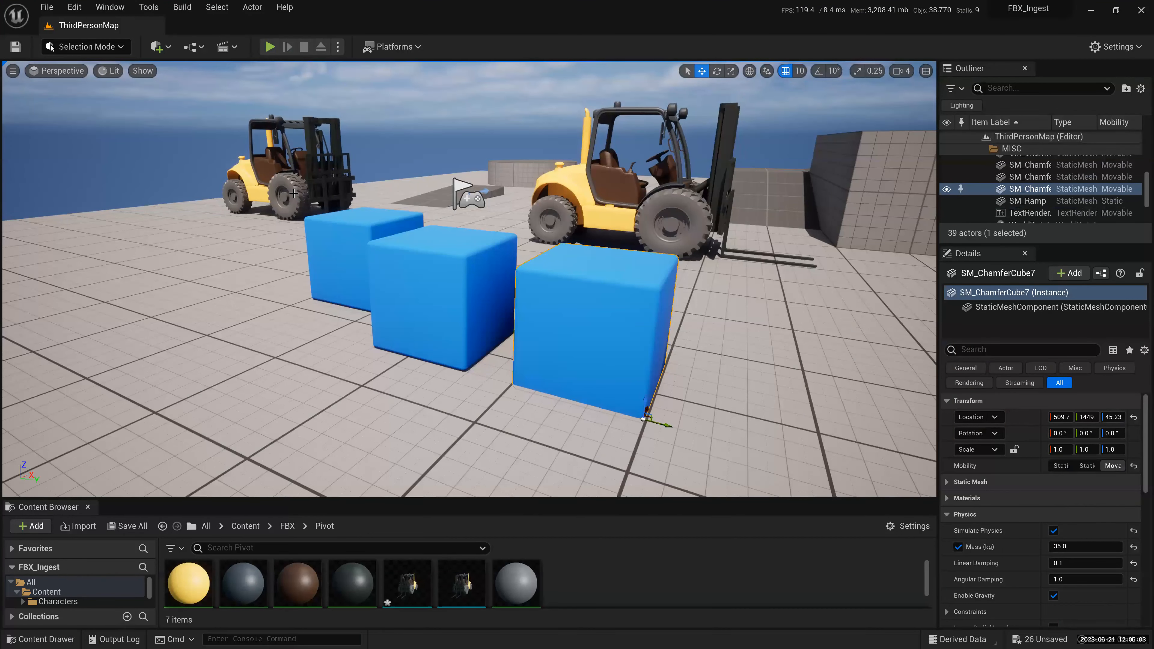
- Focus on the forklift Forklift_PIVOTBAD in the level, view its mesh in the Static Mesh Editor, and close that editor
left_click(294, 194)
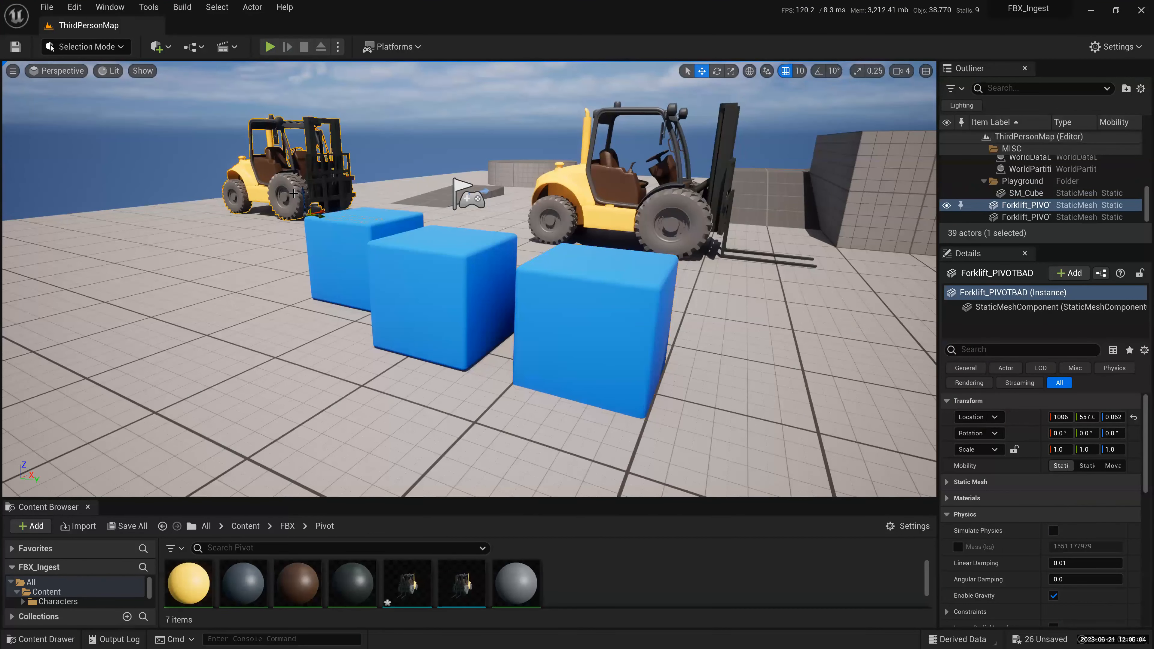
scroll(294, 194, "up", 3)
key("f")
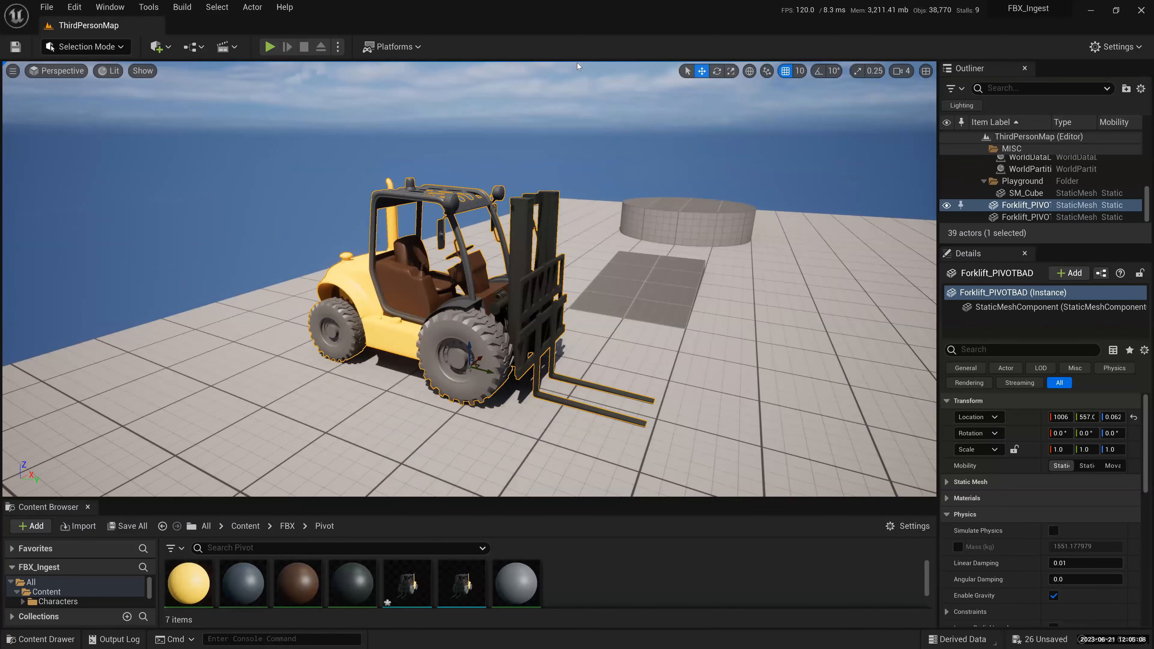
key("ctrl+e")
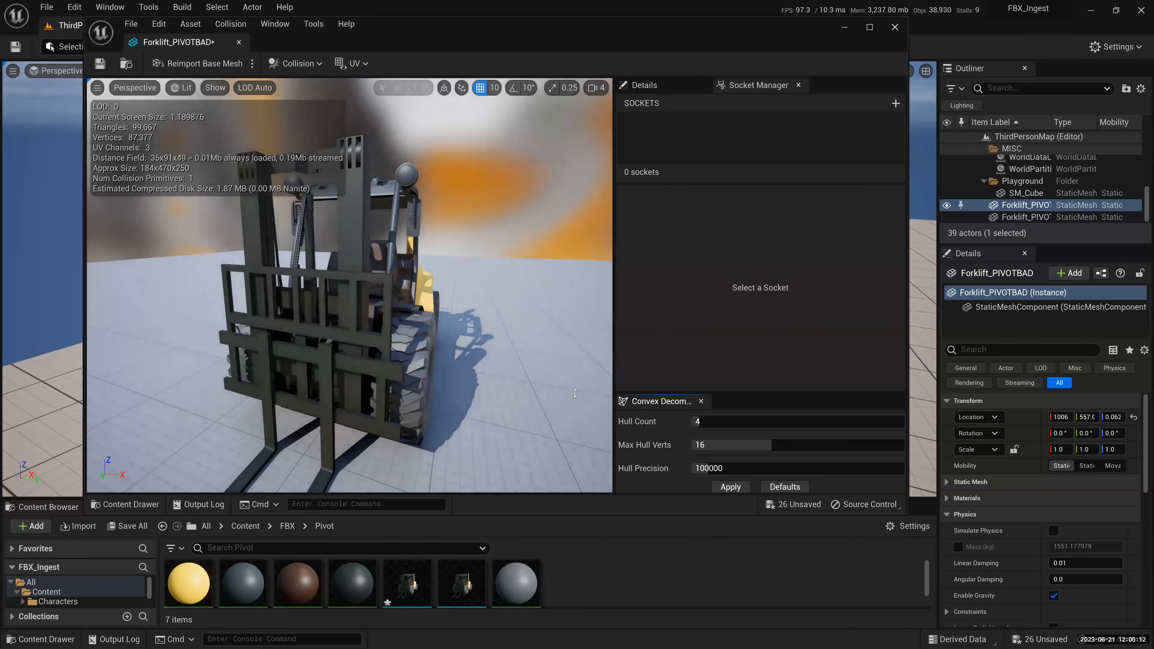
key("alt+F4")
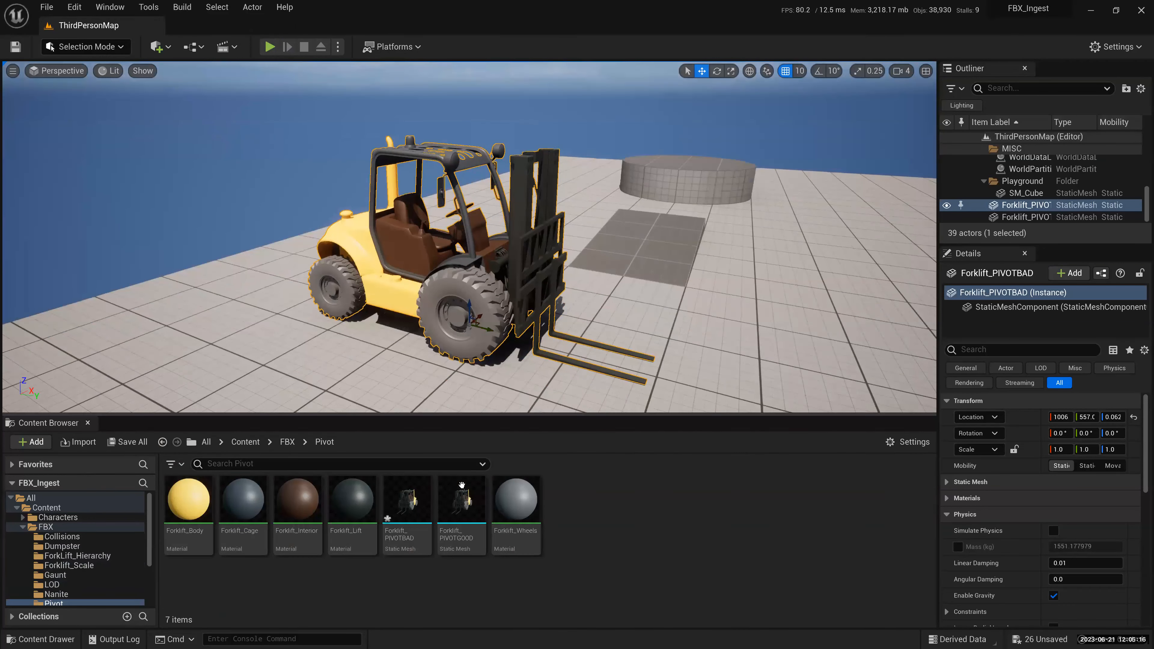
- Enlarge the Content Browser area for the Pivot folder and check the asset information of Forklift_PIVOTGOOD
mouse_move(461, 484)
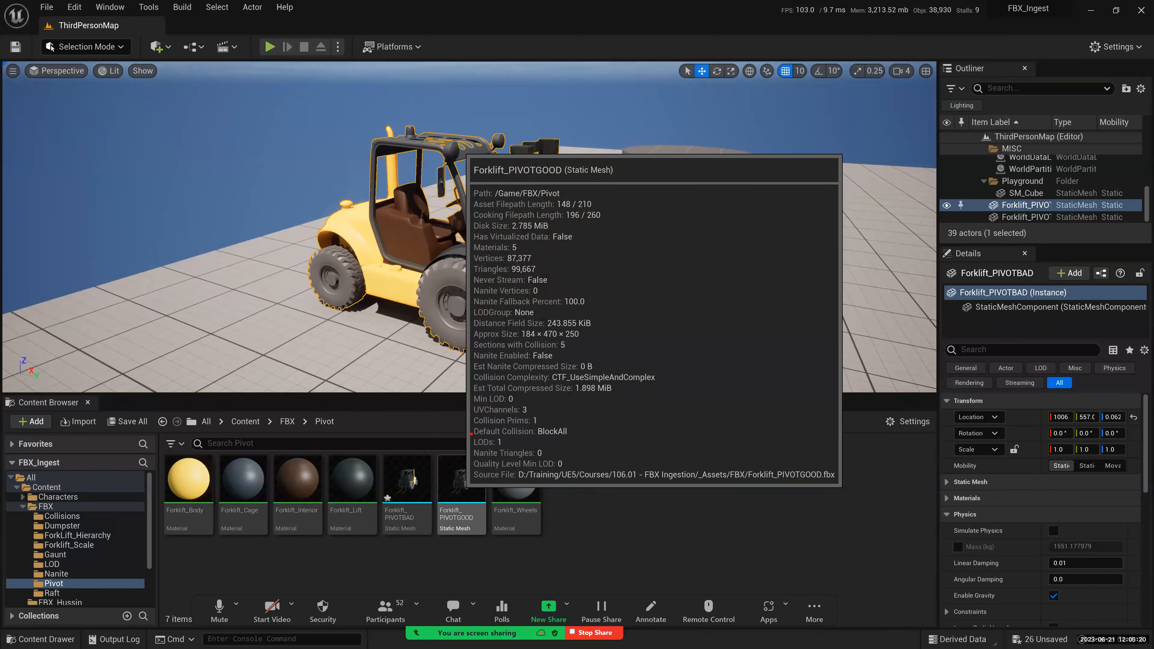
mouse_move(504, 400)
left_mouse_down()
mouse_move(542, 416)
mouse_move(472, 417)
left_mouse_up()
key("Escape")
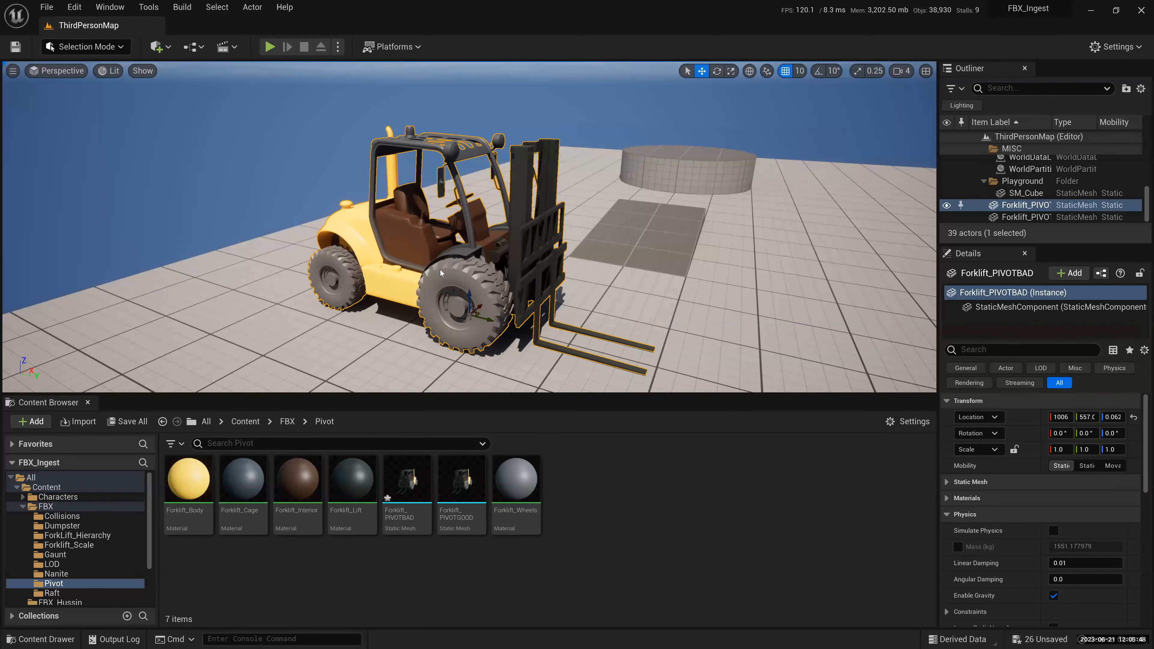
- Open Forklift_PIVOTBAD in the Static Mesh Editor and reposition the editor window over the level
key("super+e")
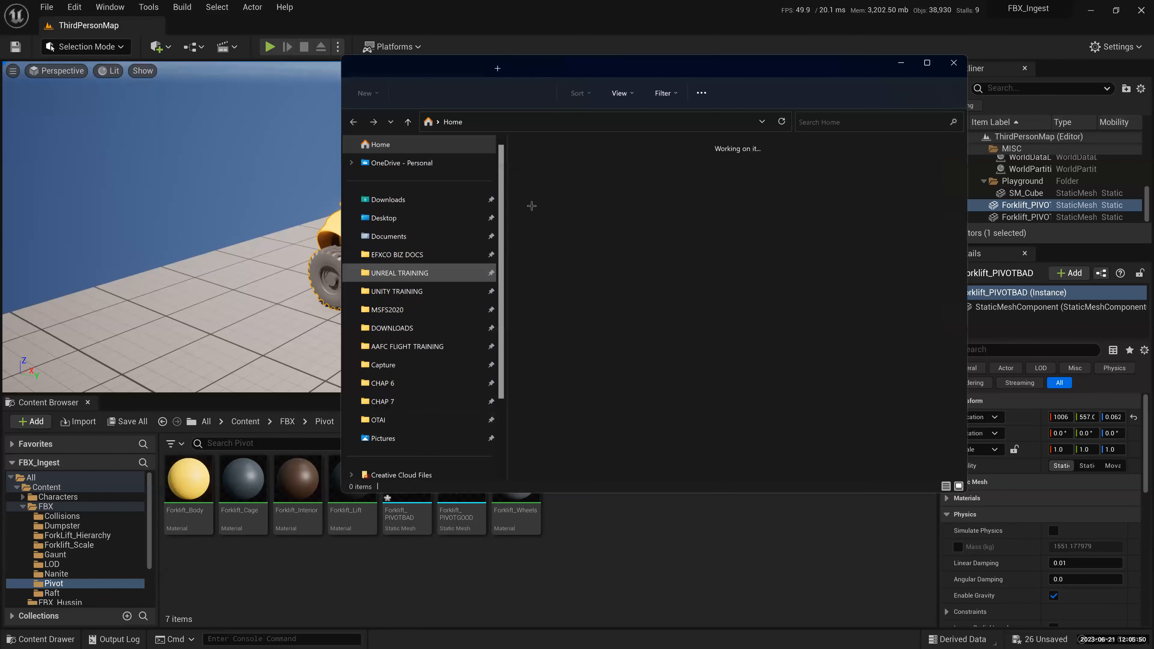
key("alt+F4")
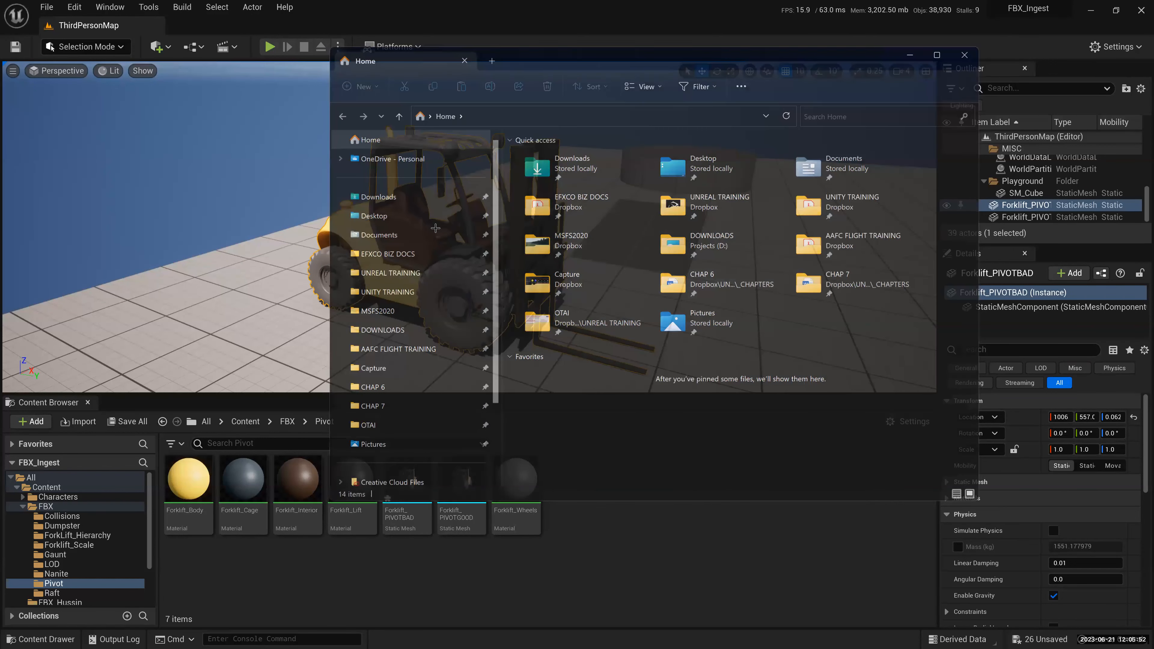
double_click(528, 153)
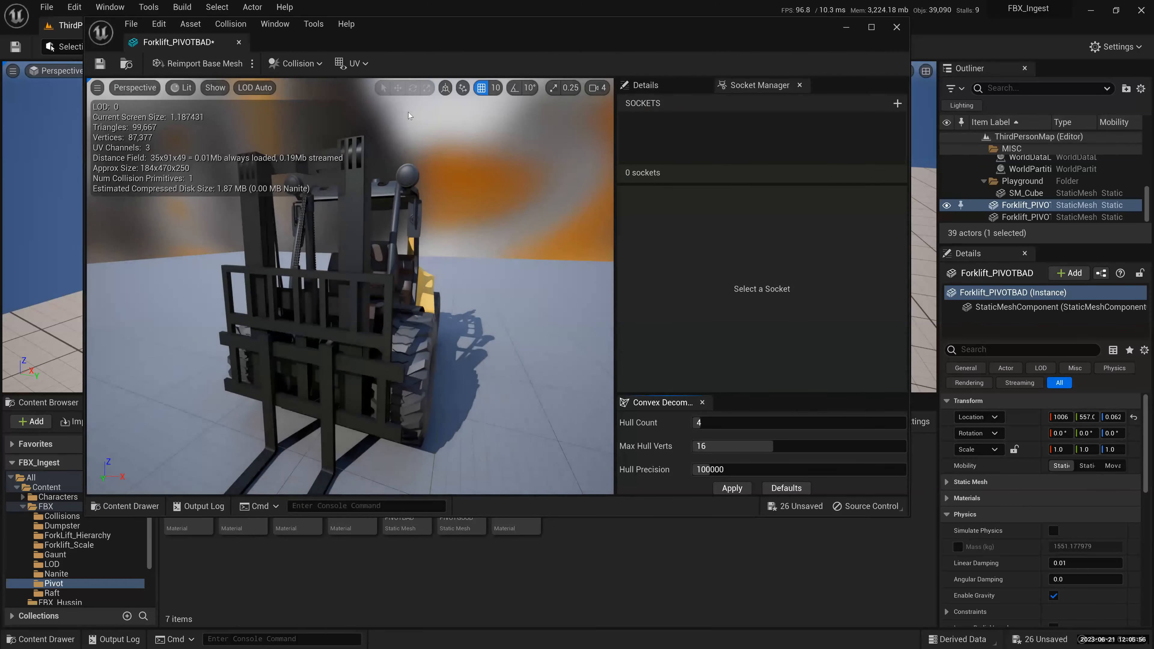
left_click_drag(401, 34, 445, 84)
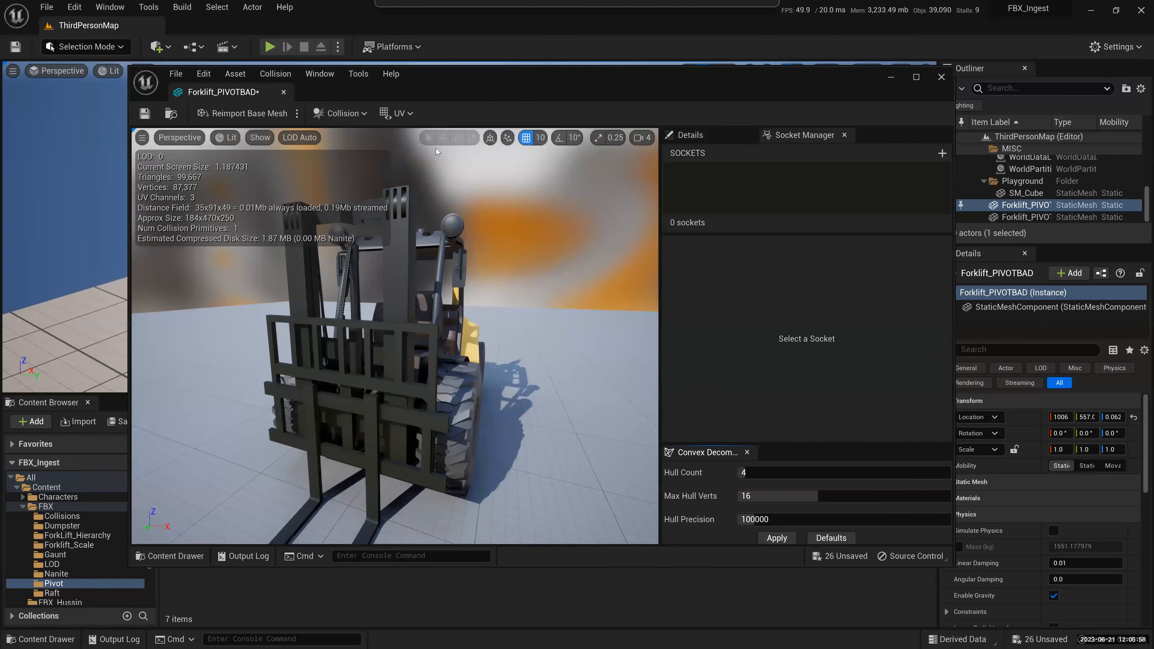
- Compare UV channels 0 and 2 of the Forklift_PIVOTBAD mesh by overlaying them in the Static Mesh Editor
left_click(396, 113)
left_click(421, 154)
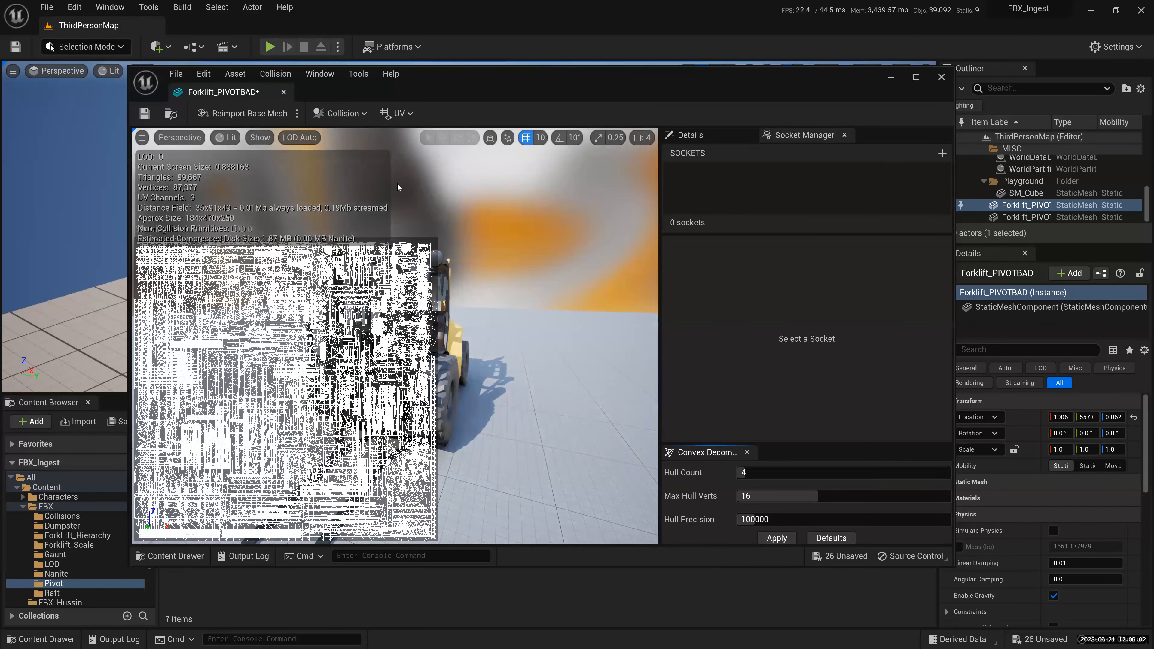
scroll(318, 392, "down", 5)
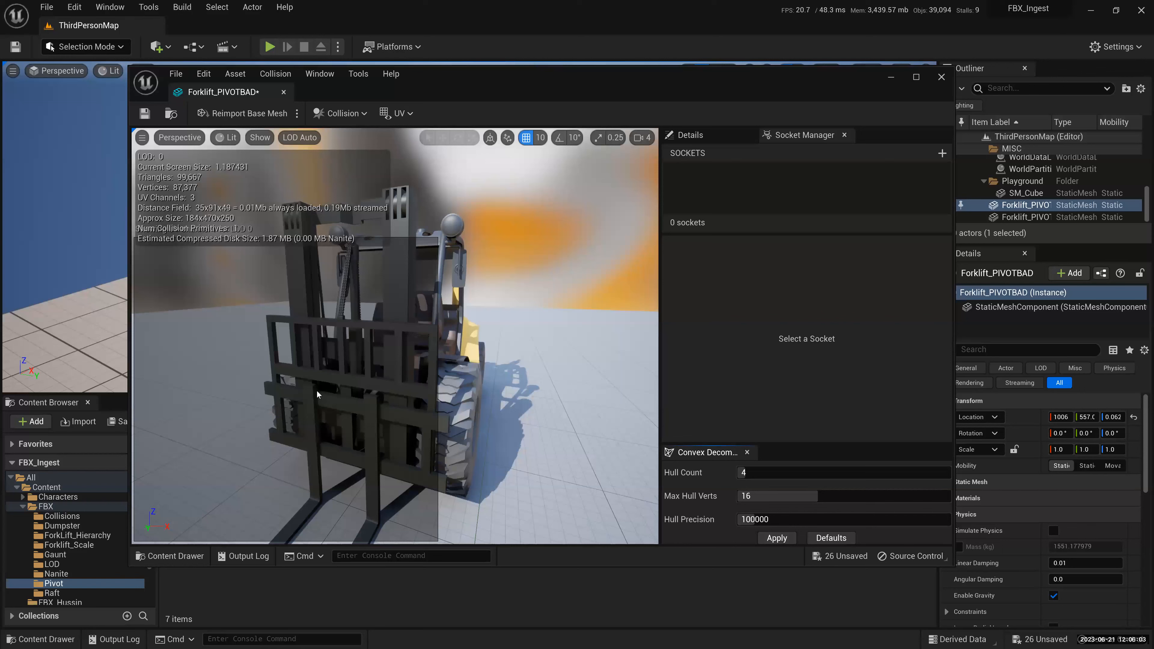
scroll(417, 183, "up", 2)
left_click(400, 114)
left_click(400, 180)
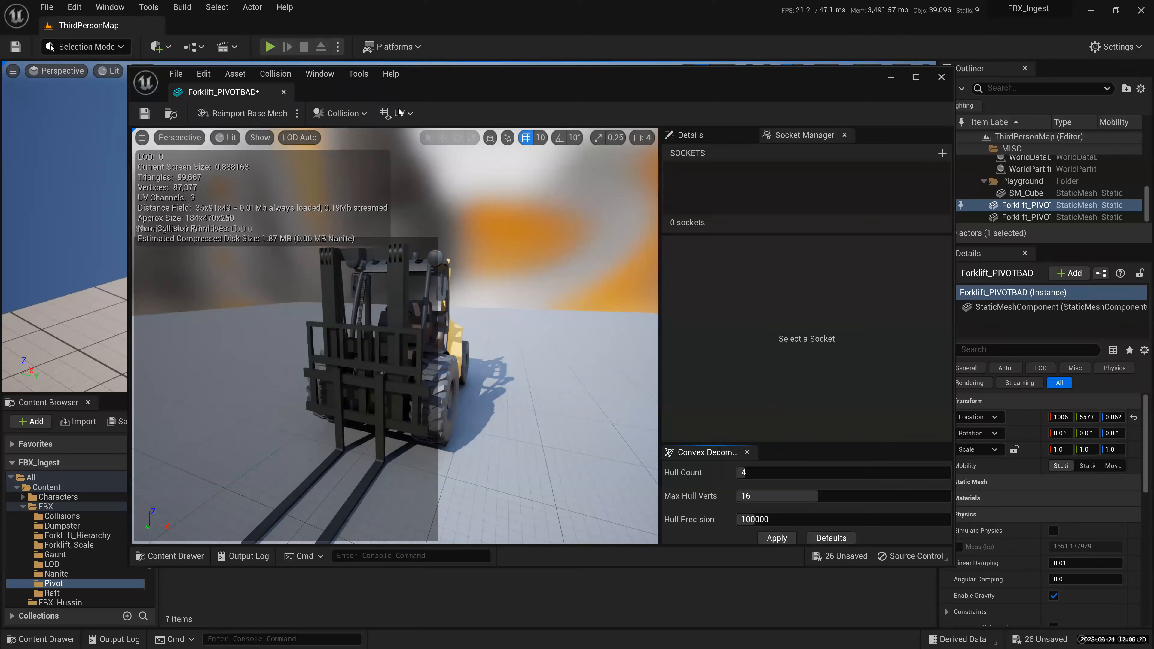
left_click(409, 114)
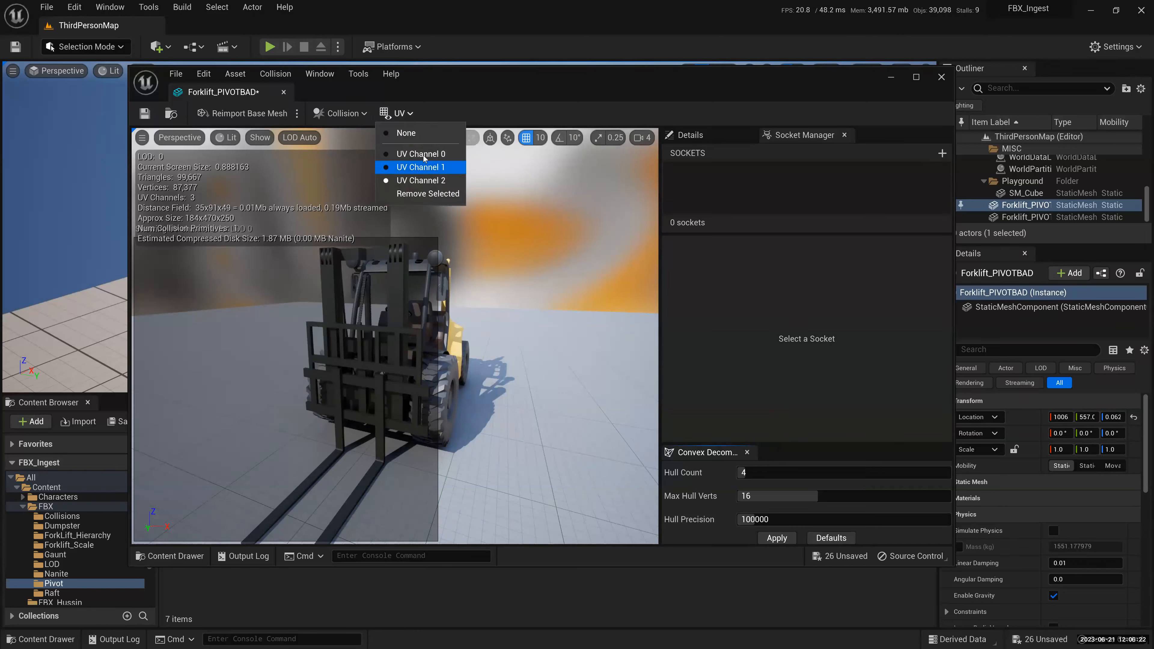
left_click(422, 157)
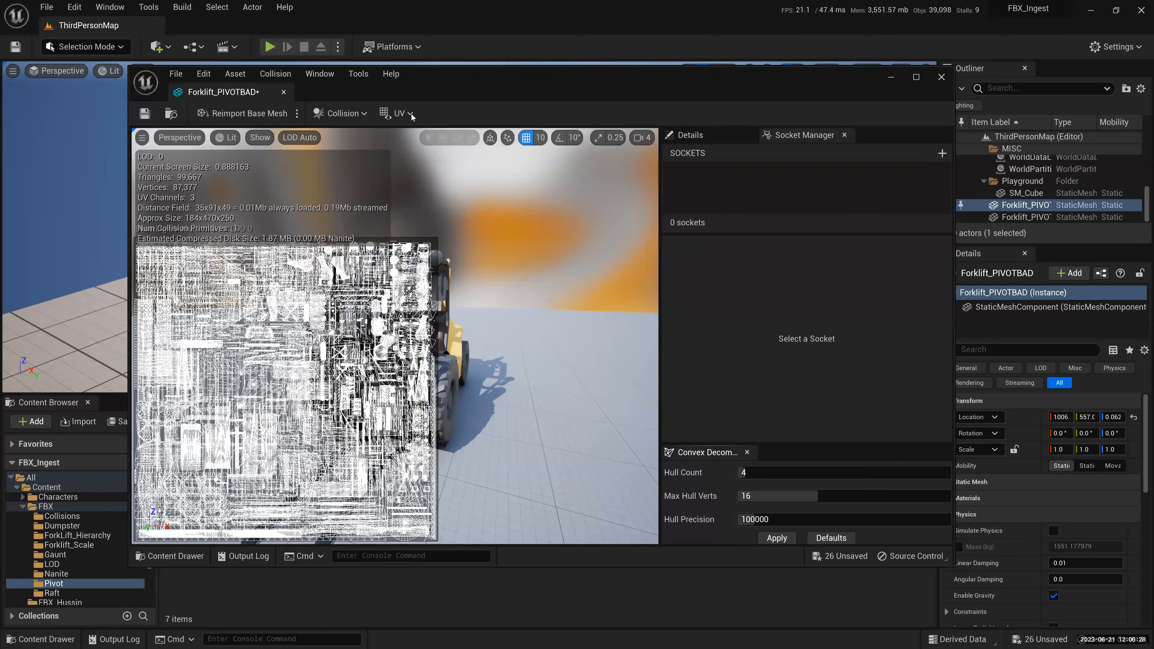
left_click(402, 114)
left_click(413, 194)
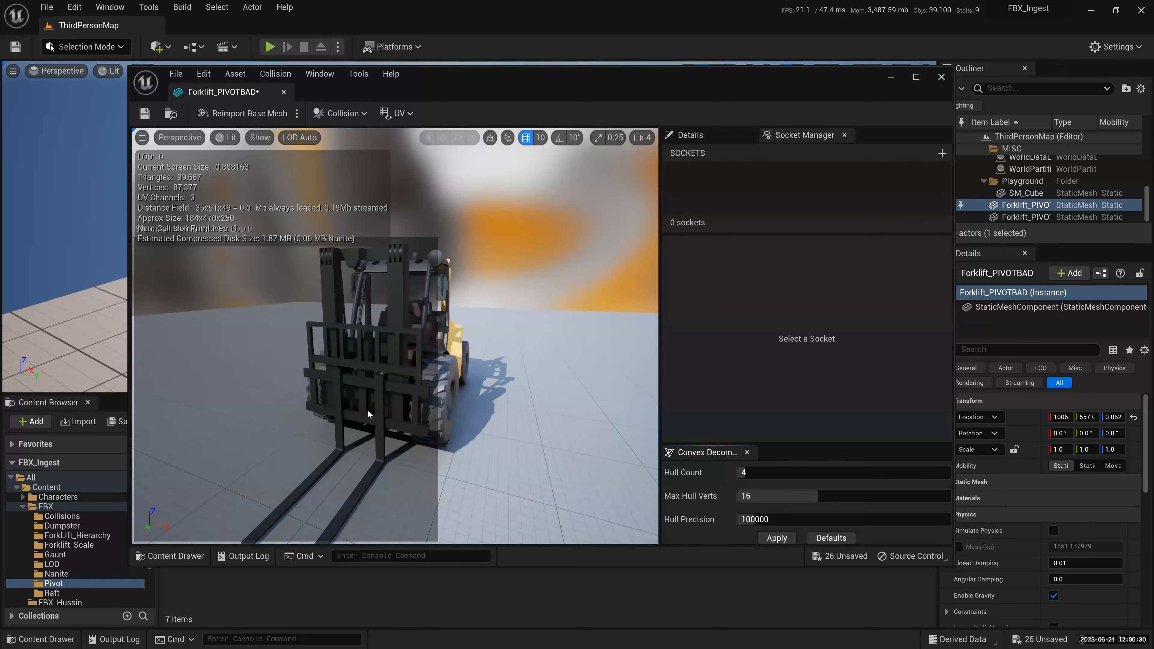
- Close the mesh editor and place Zodiac_cm_ZOD_Body from the FBX Raft folder on the level floor, focusing the view on it
key("alt+F4")
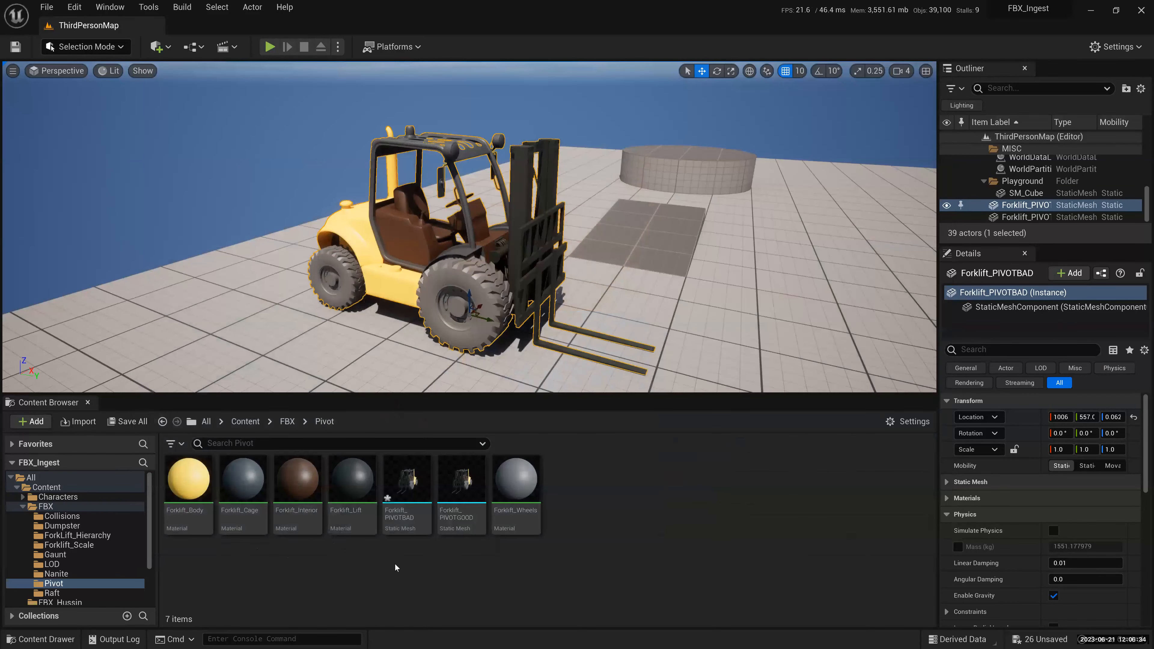
left_click(290, 424)
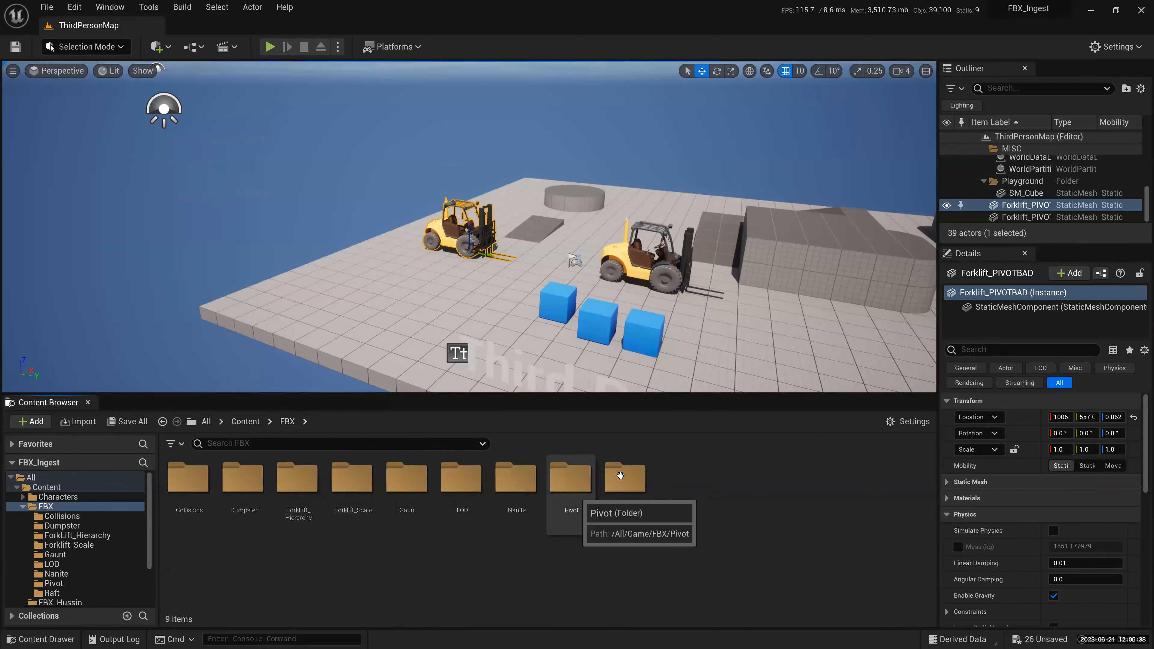
double_click(625, 477)
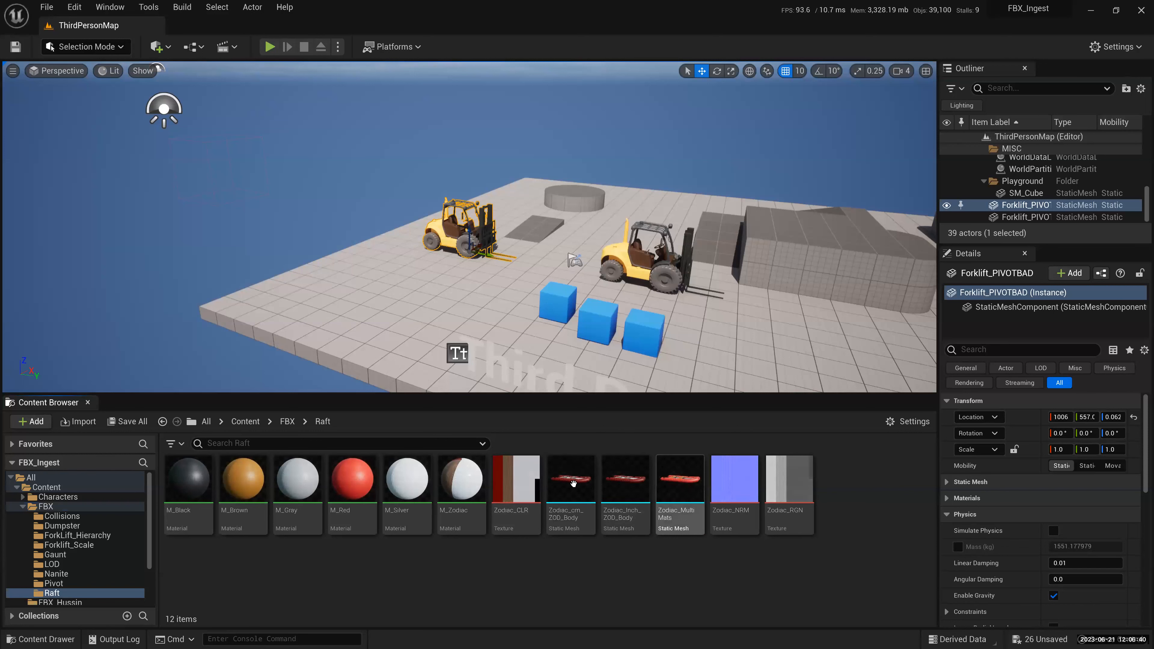
mouse_move(567, 480)
left_mouse_down()
mouse_move(370, 281)
mouse_move(412, 301)
left_mouse_up()
key("f")
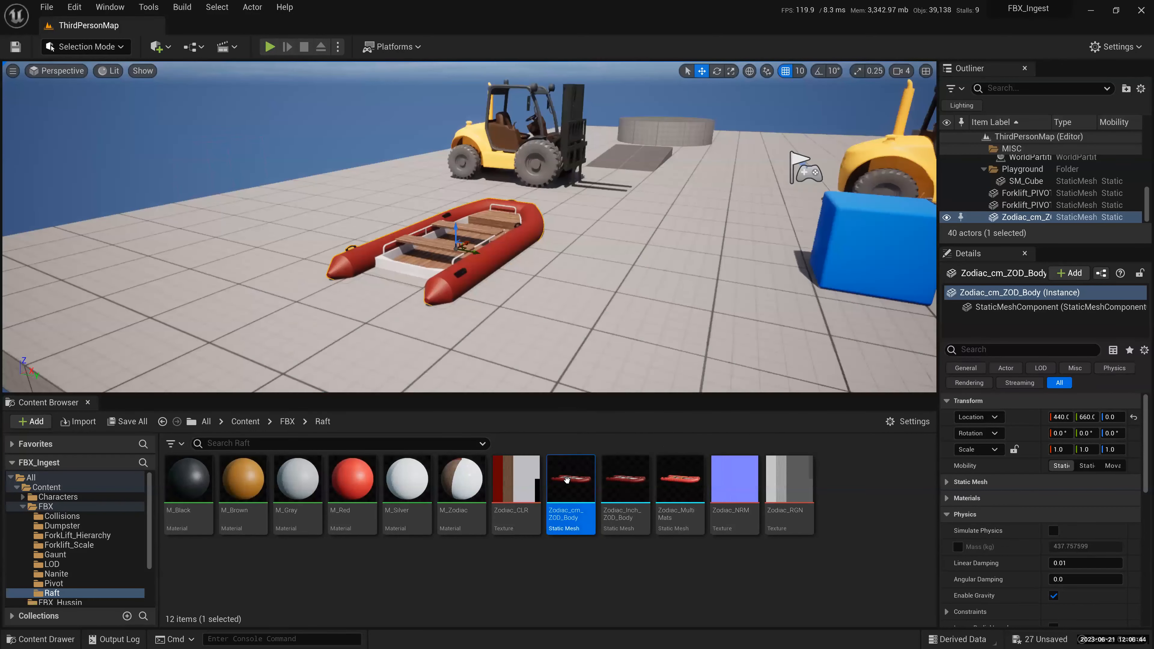
- Open Zodiac_cm_ZOD_Body in the Static Mesh Editor, compare its UV channels 0 and 1, and close the editor
mouse_move(567, 480)
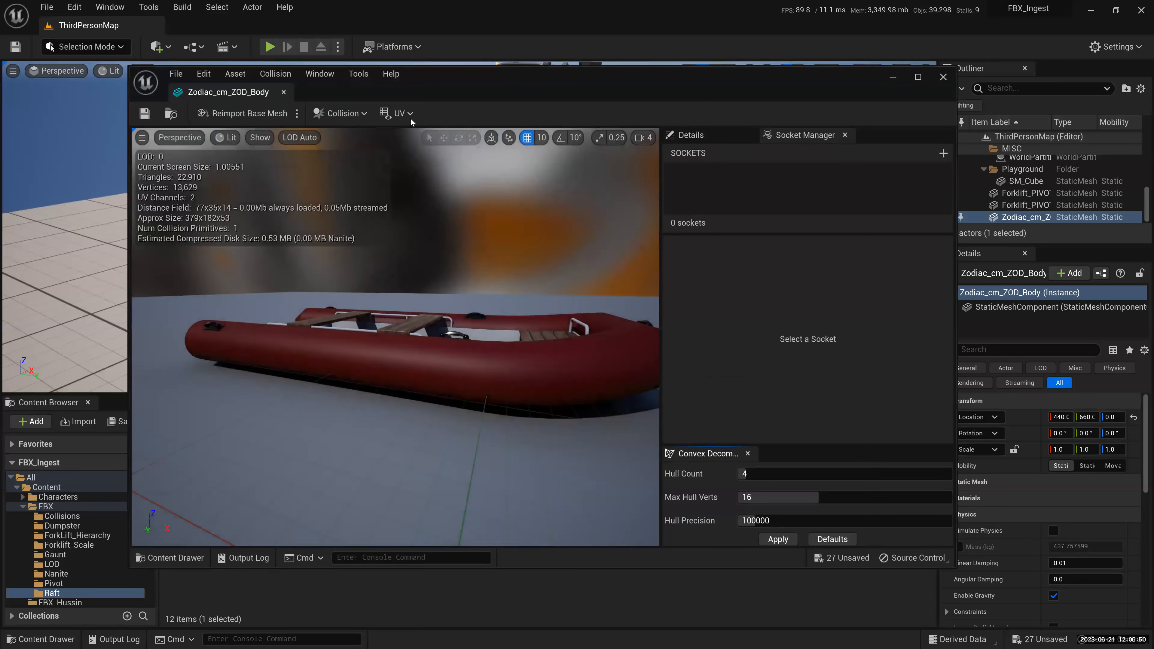
left_click(396, 114)
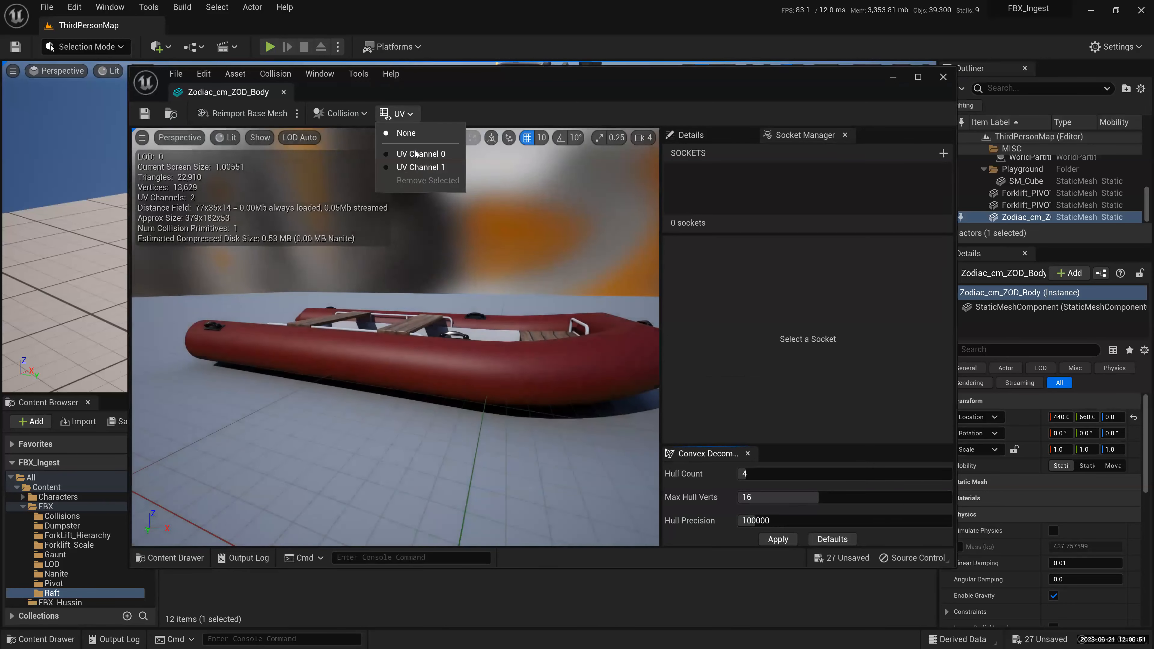
left_click(418, 167)
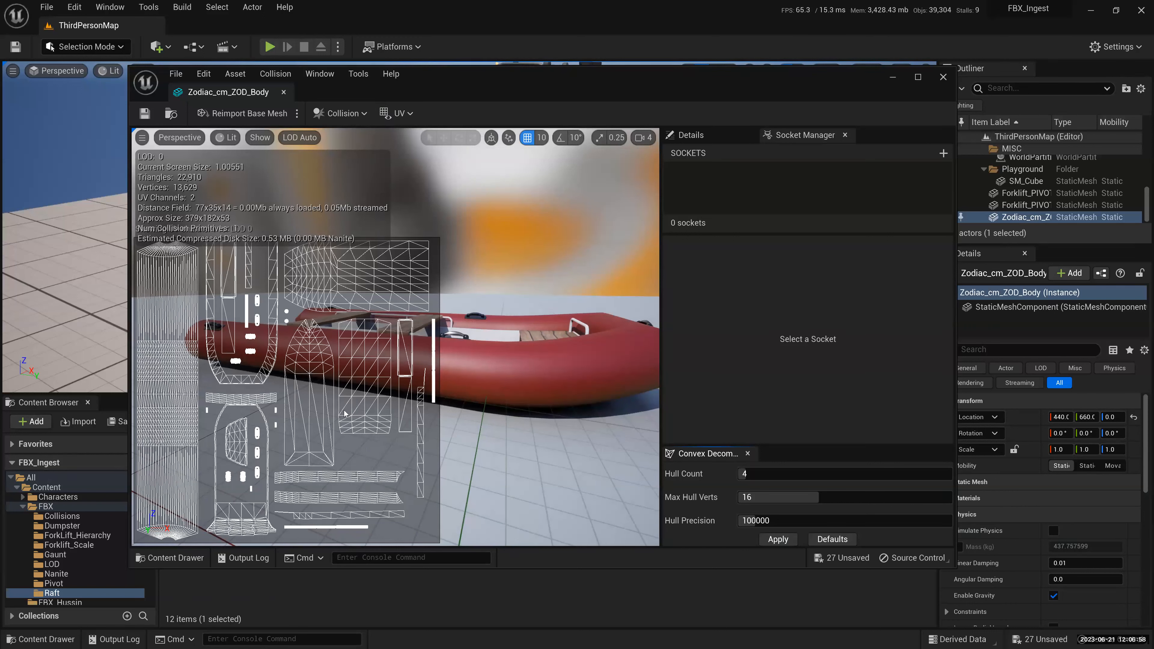
left_click(399, 114)
left_click(384, 165)
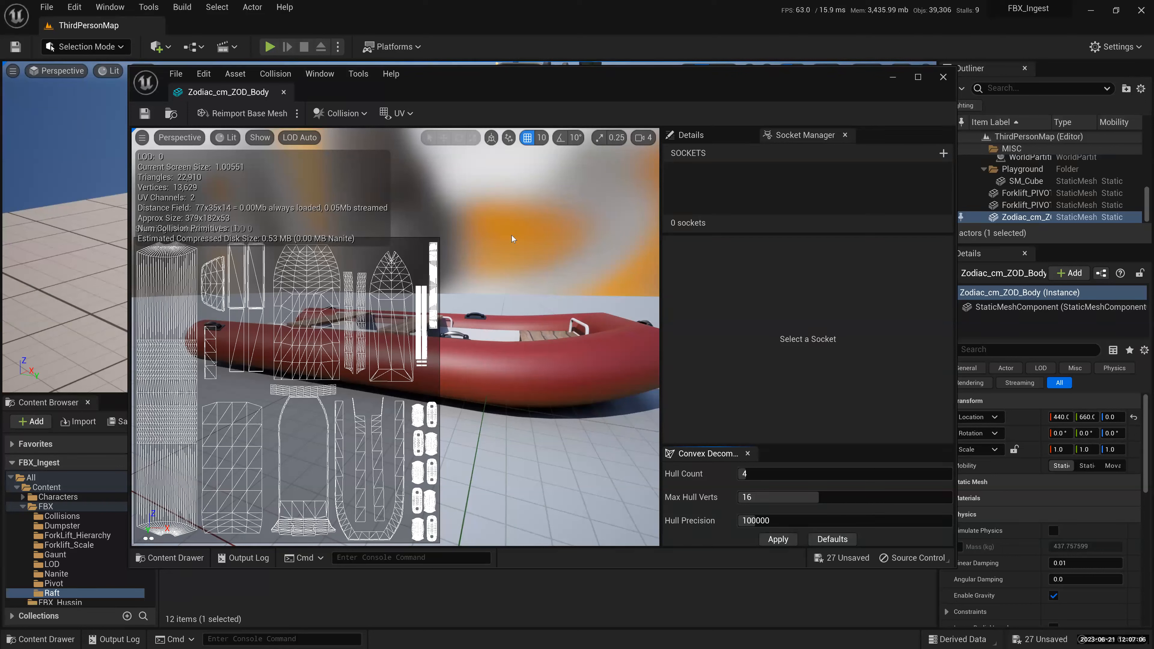
left_click(399, 113)
left_click(404, 165)
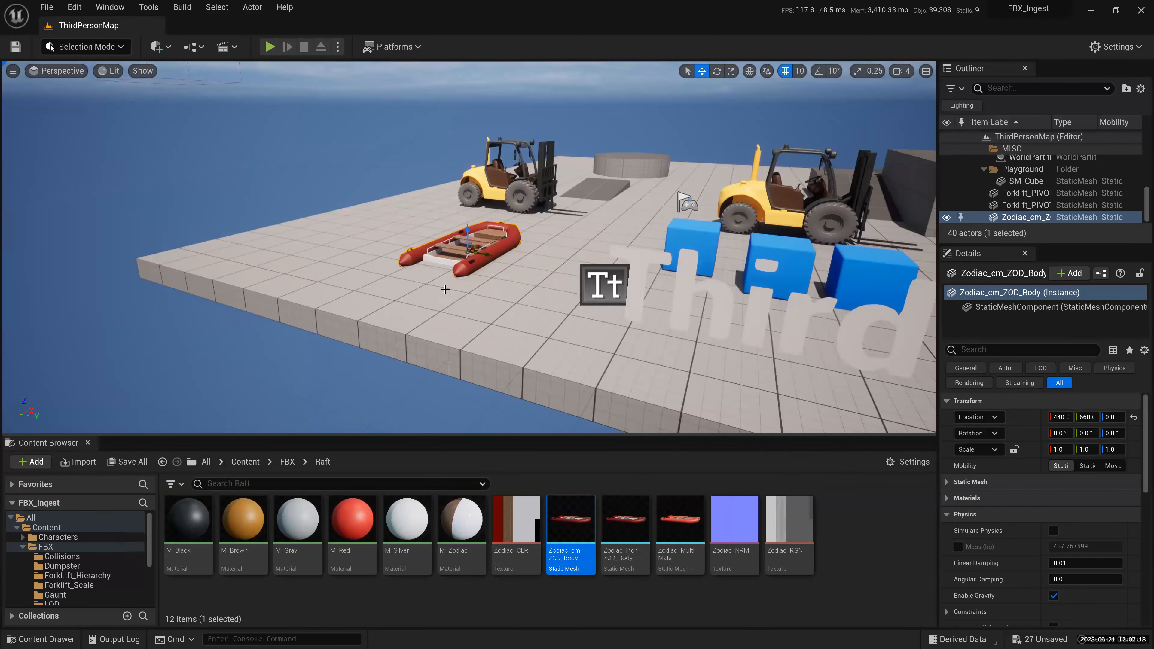
- Place the Gaunt skeletal mesh from the FBX Gaunt folder on the floor between the raft and the chamfer cubes, and focus on it
scroll(443, 273, "down", 5)
left_click_drag(432, 300, 530, 311, "alt")
middle_click_drag(432, 299, 356, 379)
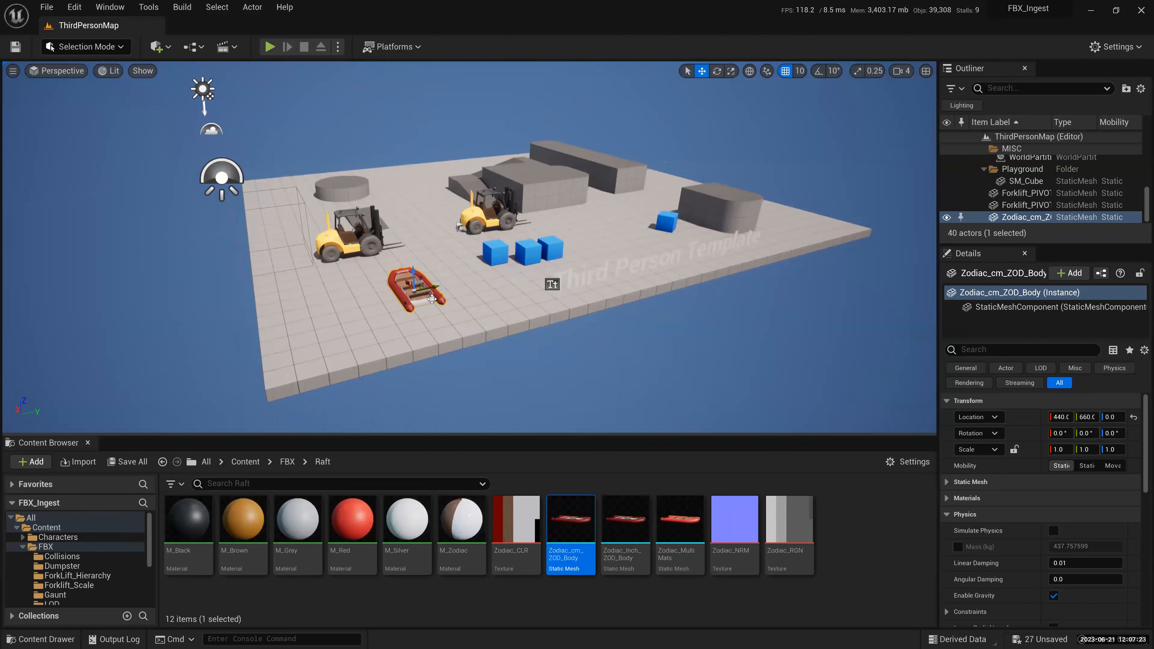
scroll(432, 299, "up", 6)
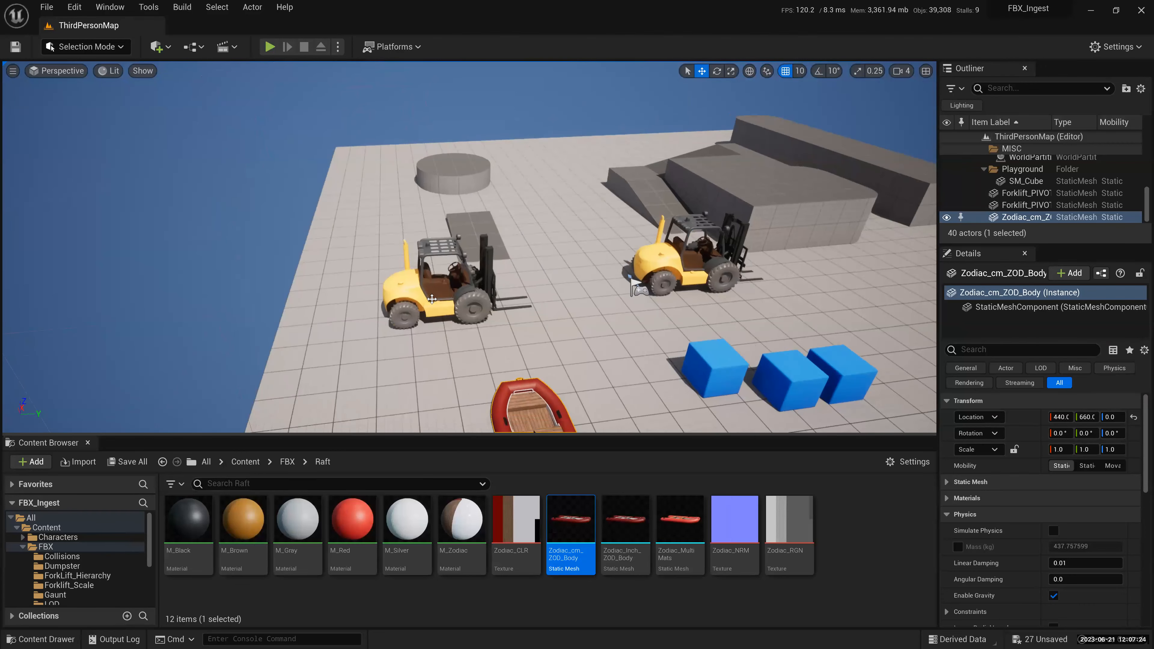
right_click_drag(432, 299, 402, 305)
key("d")
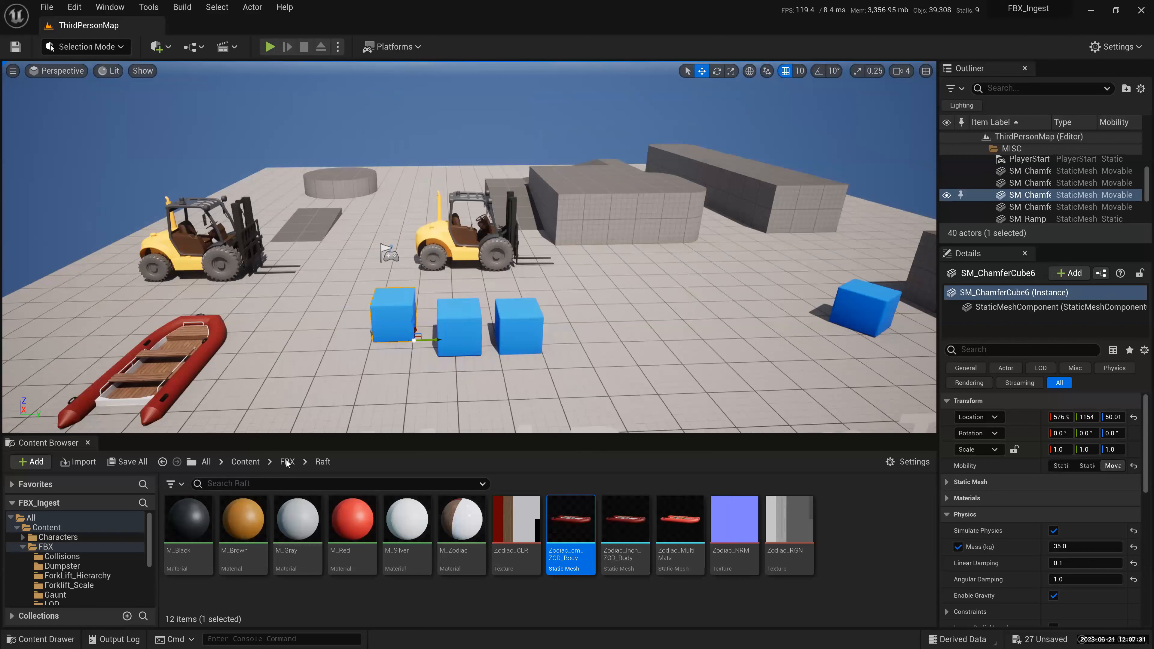
left_click(286, 461)
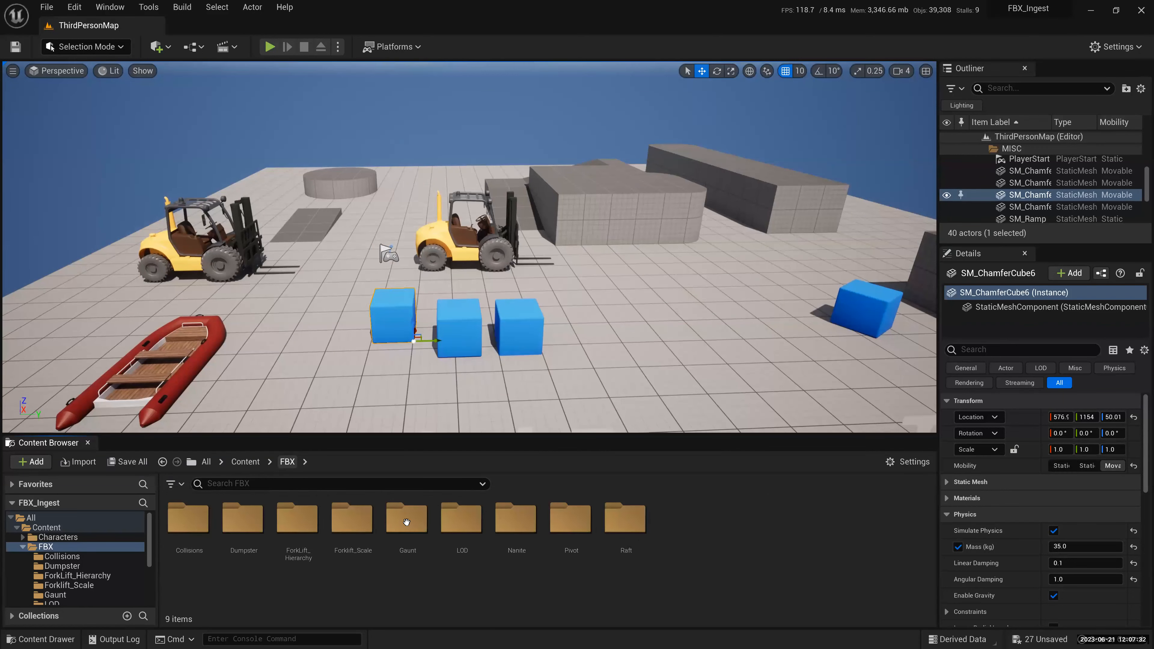
double_click(407, 521)
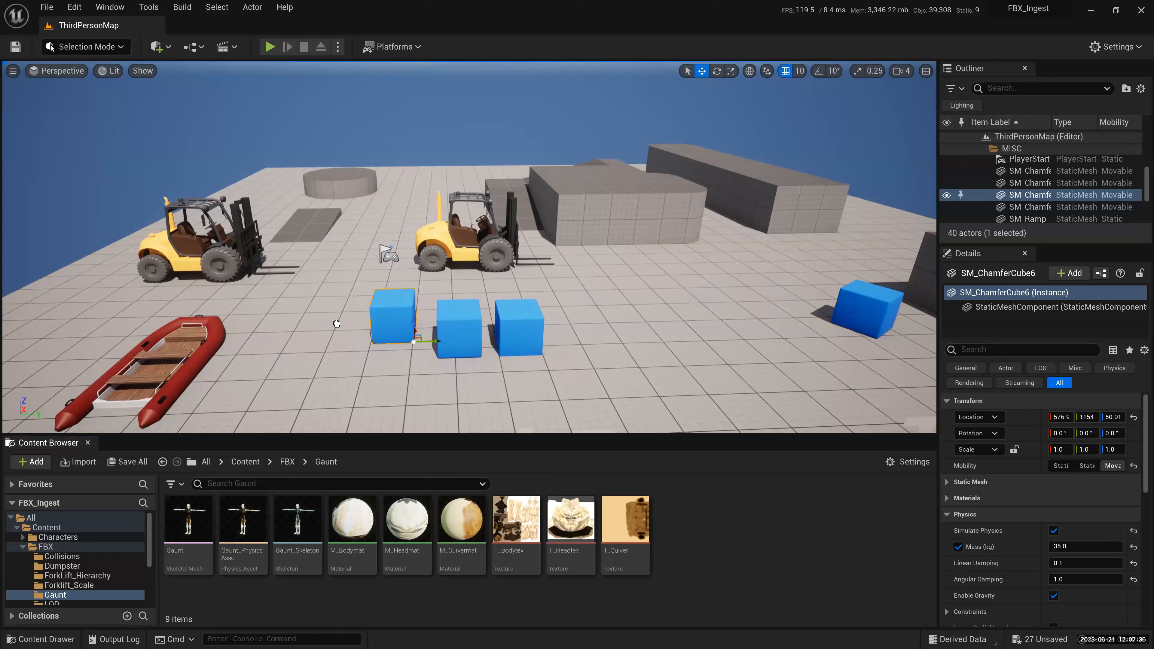
left_click_drag(322, 331, 329, 332)
left_click_drag(186, 521, 342, 319)
key("f")
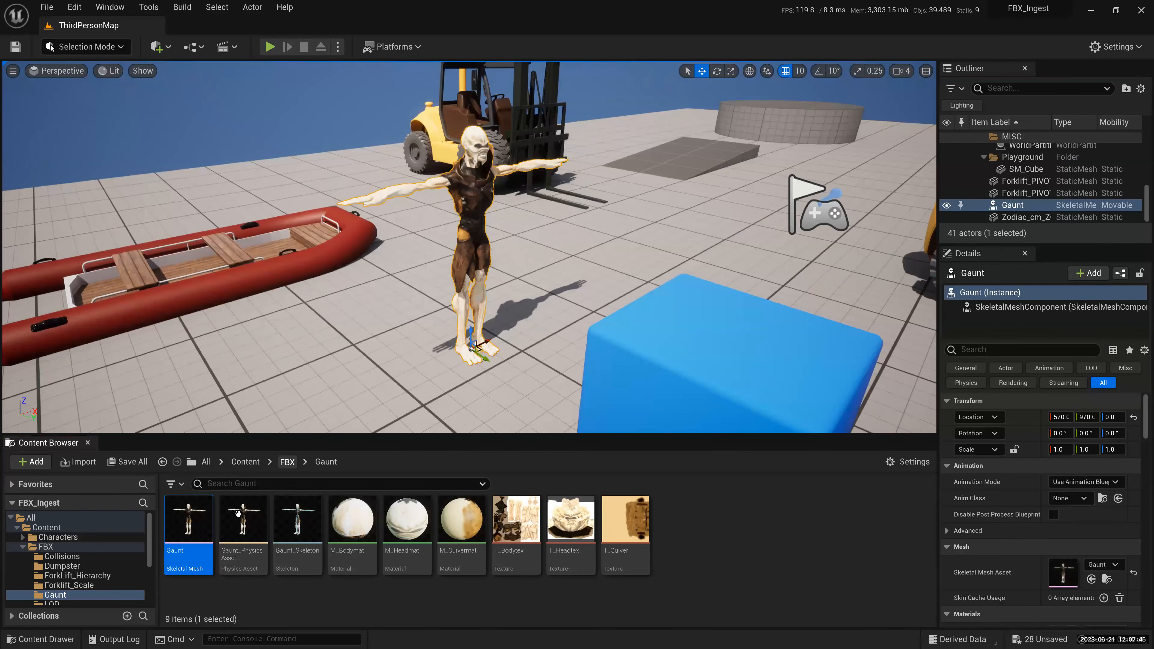
- Place SM_Dump_LM-NO from the FBX Dumpster folder on the floor behind Gaunt and focus on it
left_click(287, 462)
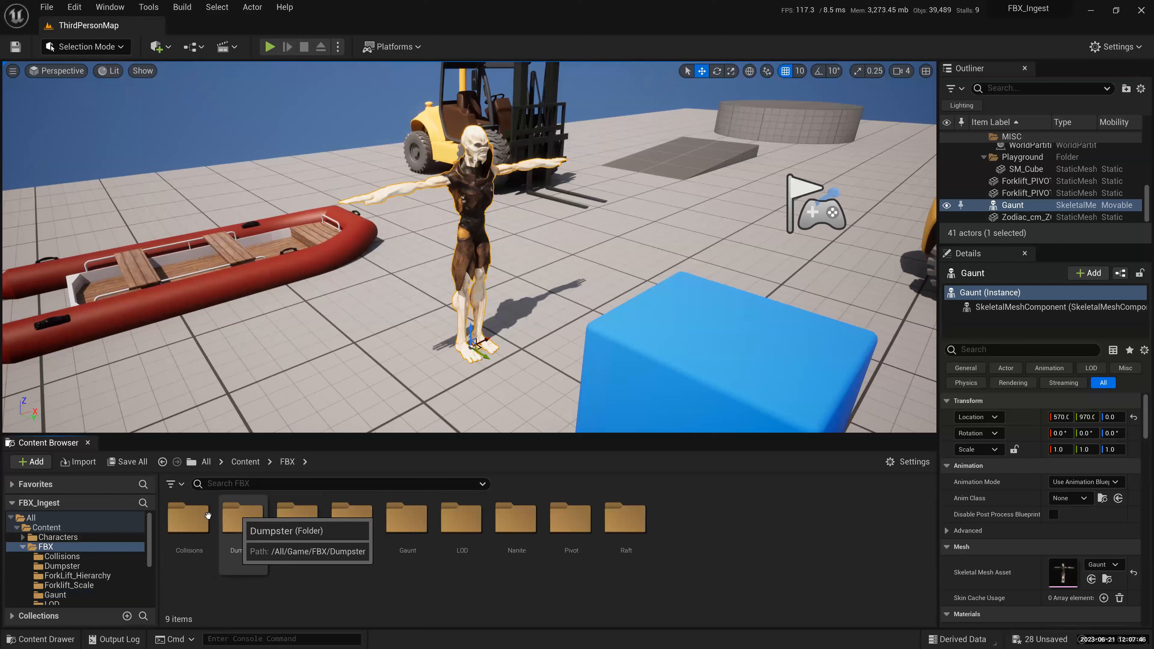
double_click(243, 518)
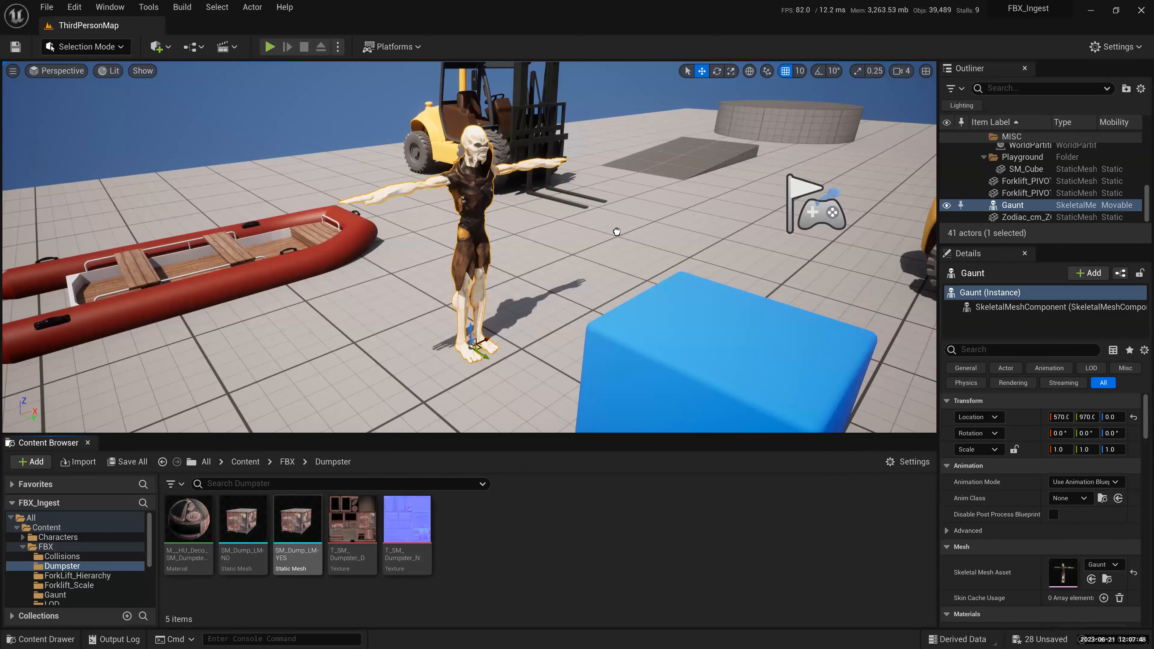
left_click_drag(243, 521, 674, 222)
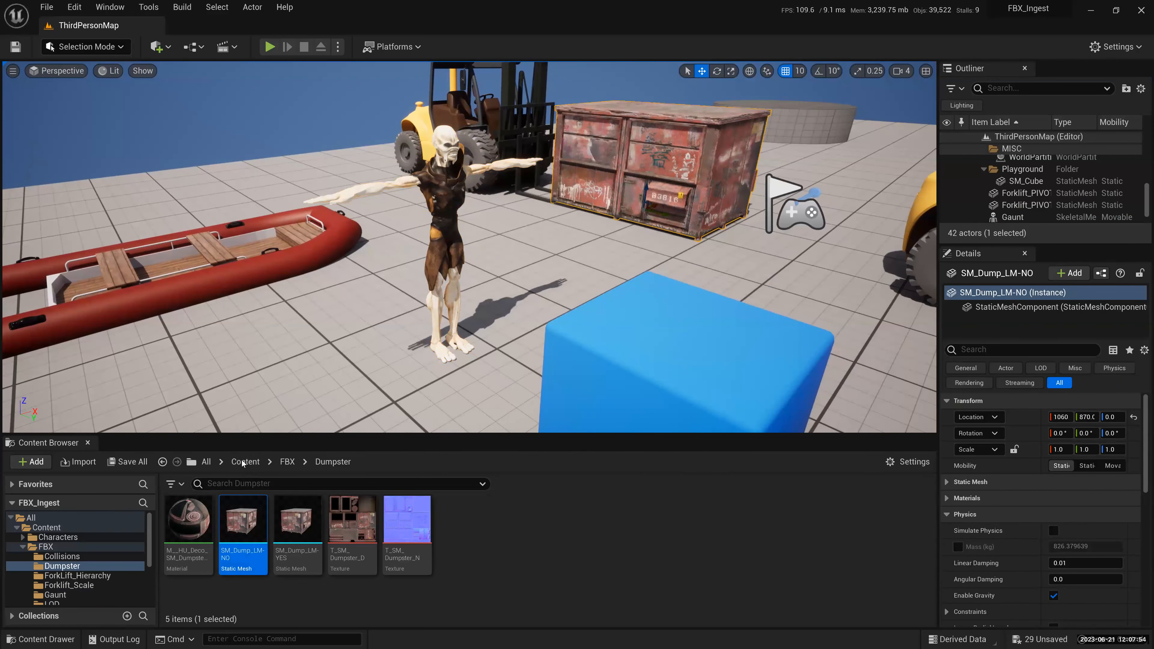
key("f")
key("f")
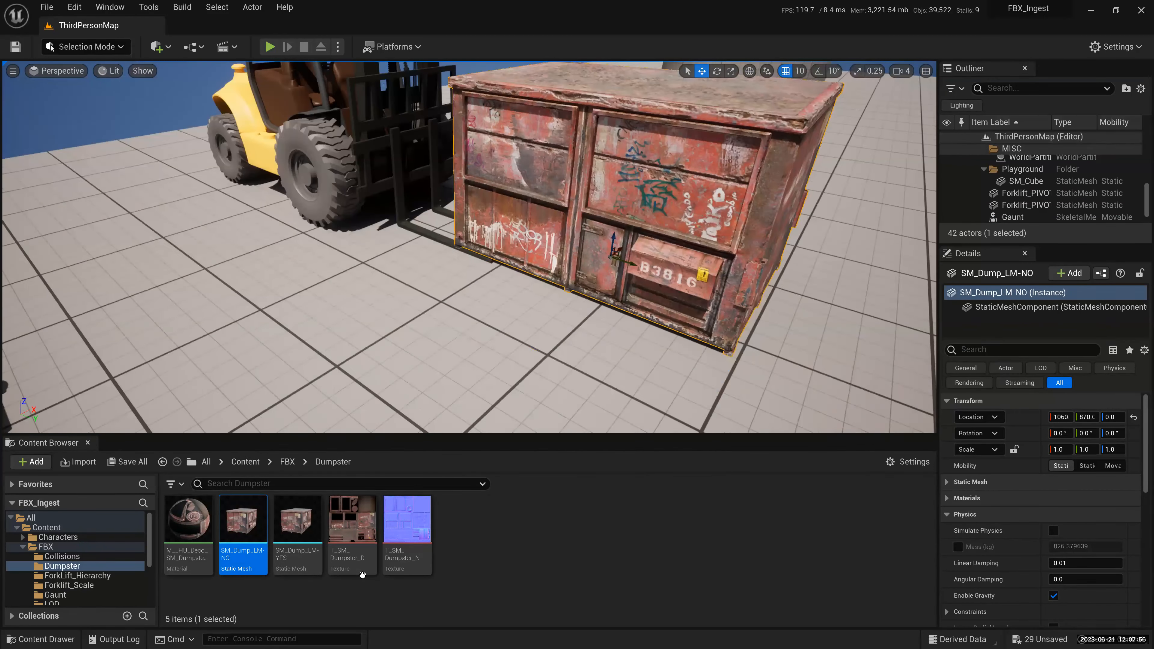
key("Right")
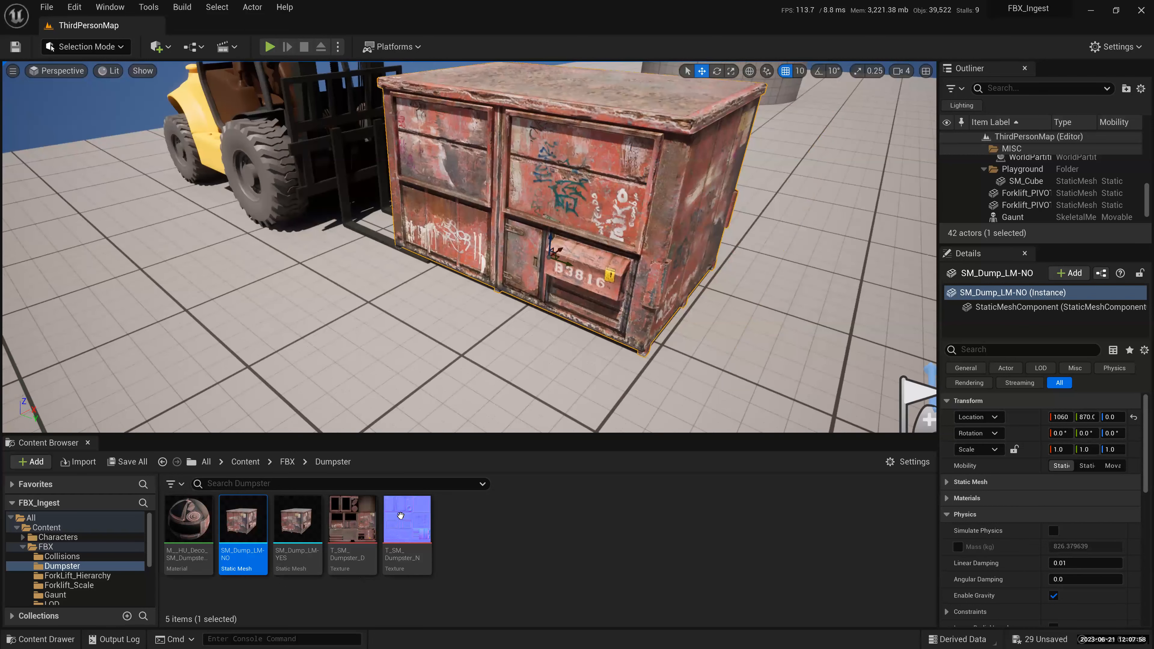
- Show the contents of the Maps folder and enlarge the Content Browser to fit all its levels
left_click(245, 462)
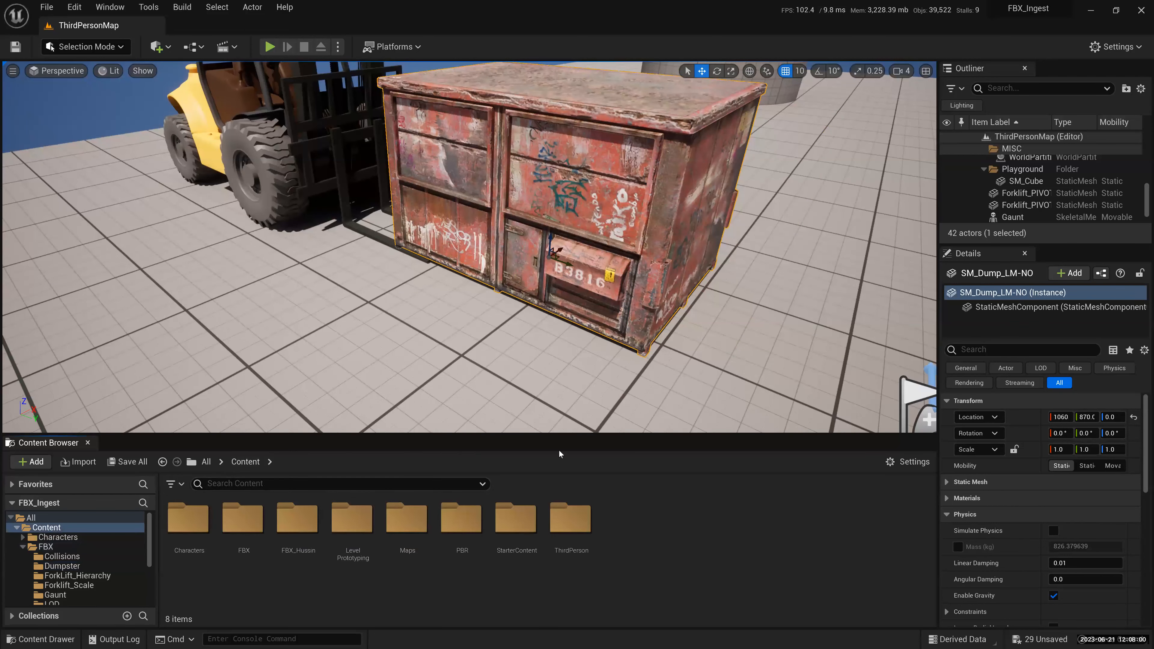
left_click(425, 534)
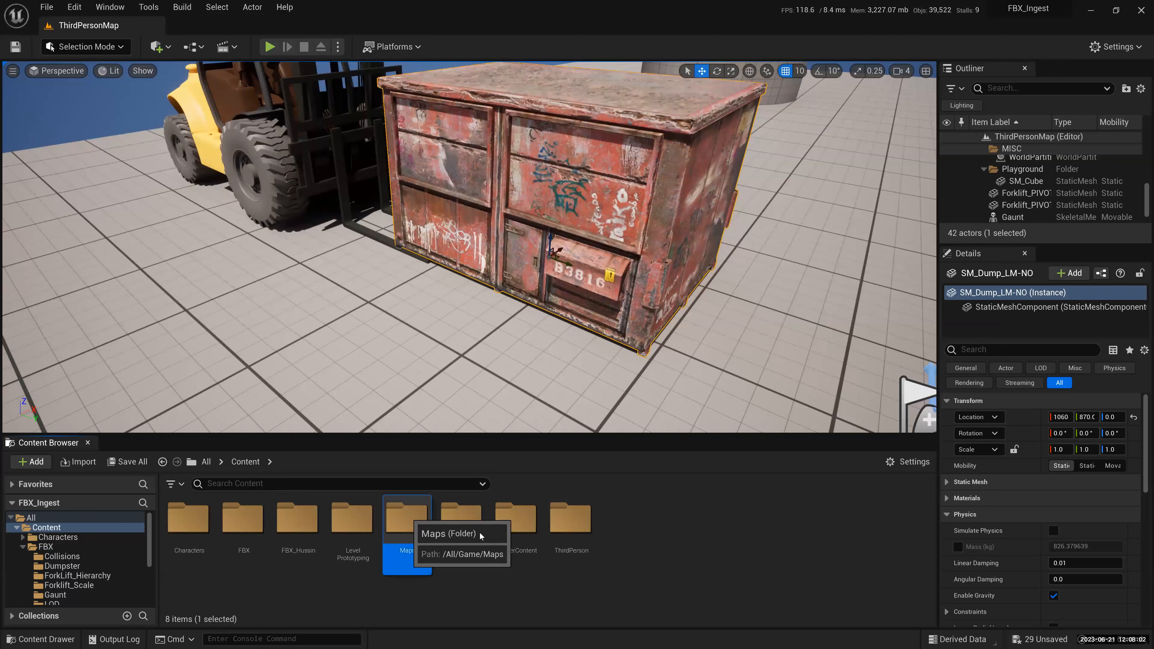
key("Return")
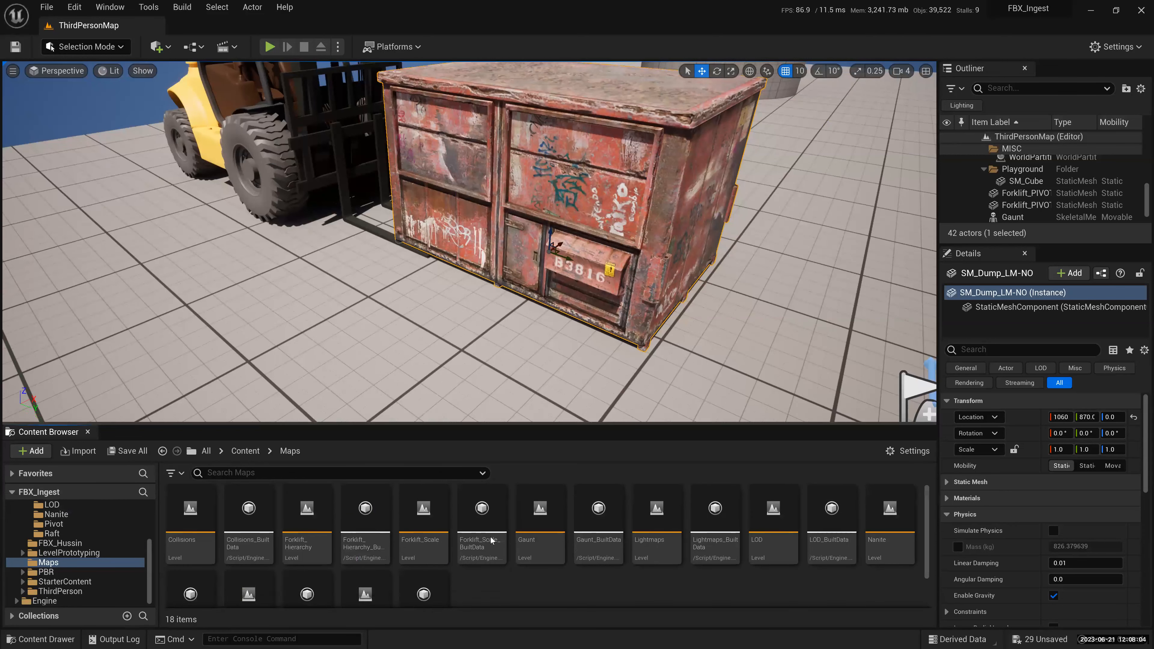
left_click_drag(455, 424, 454, 382)
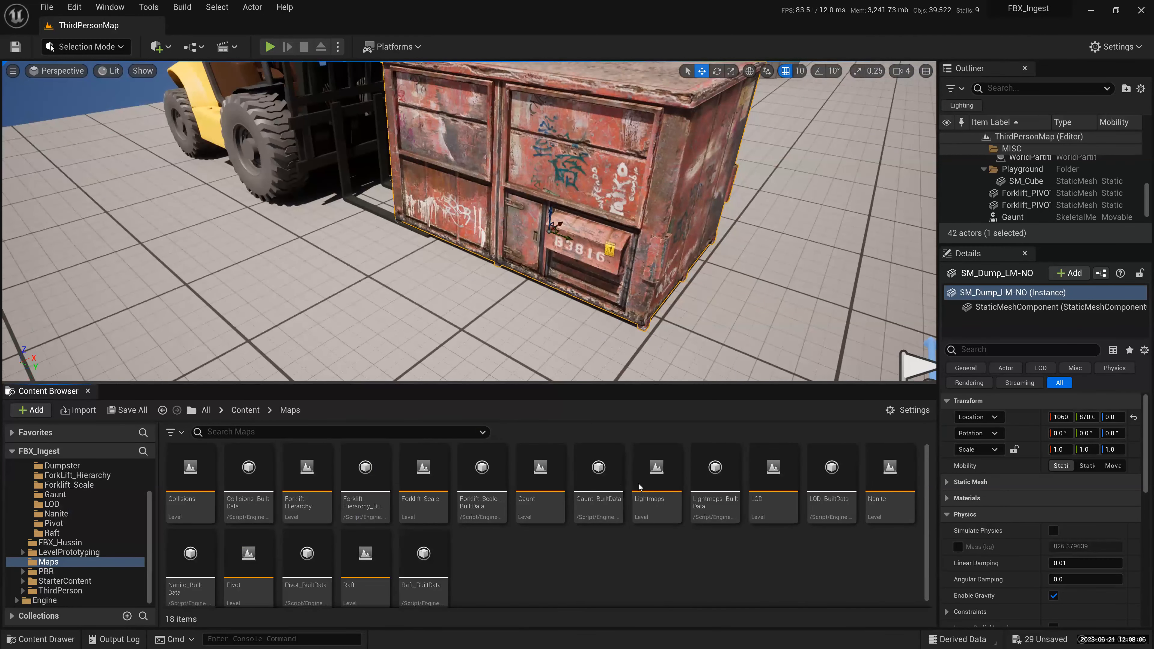
left_click_drag(677, 384, 675, 336)
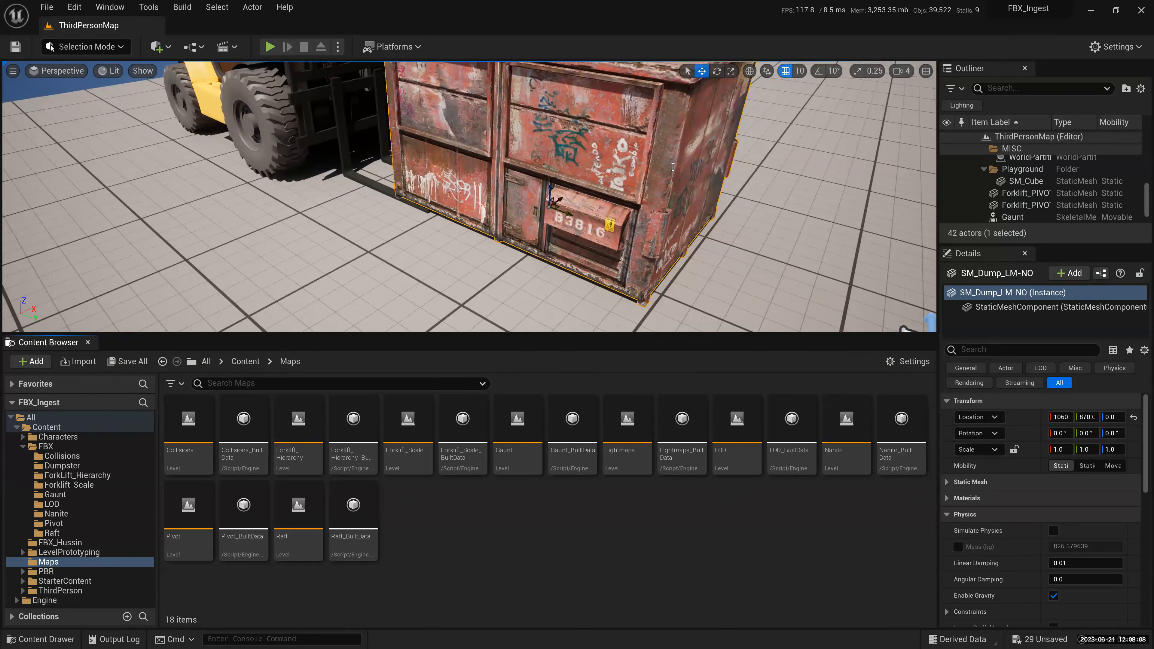
- Open the Forklift_Hierarchy level without saving the changes to the current map
double_click(296, 425)
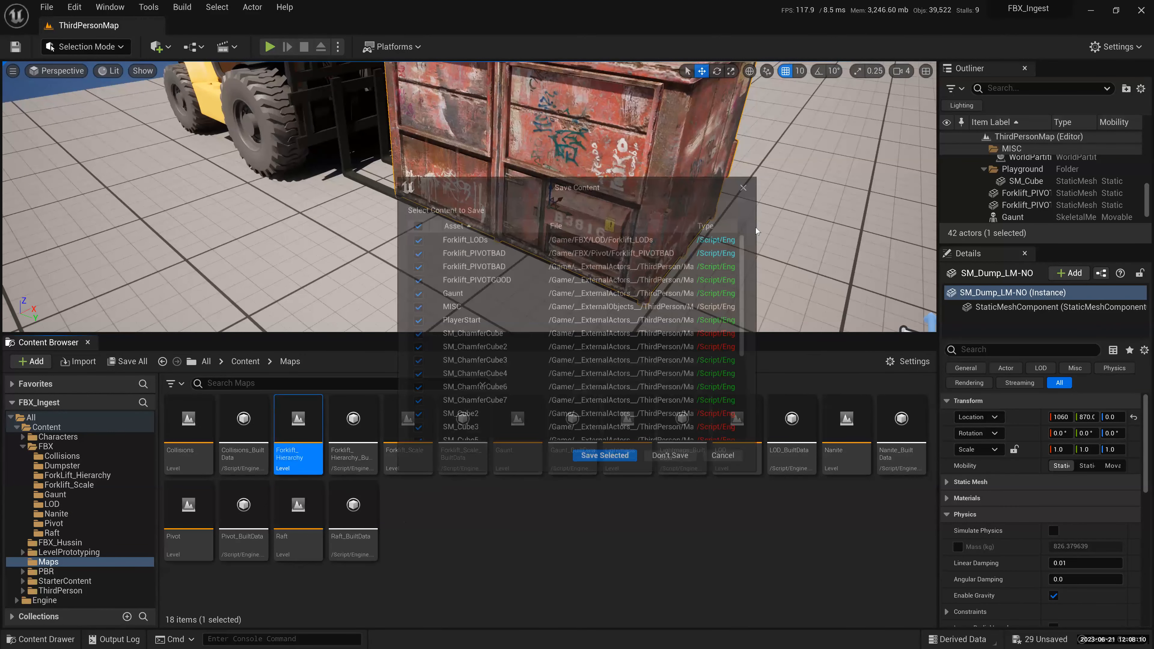
left_click_drag(764, 165, 764, 85)
left_click_drag(757, 338, 728, 507)
left_click(678, 466)
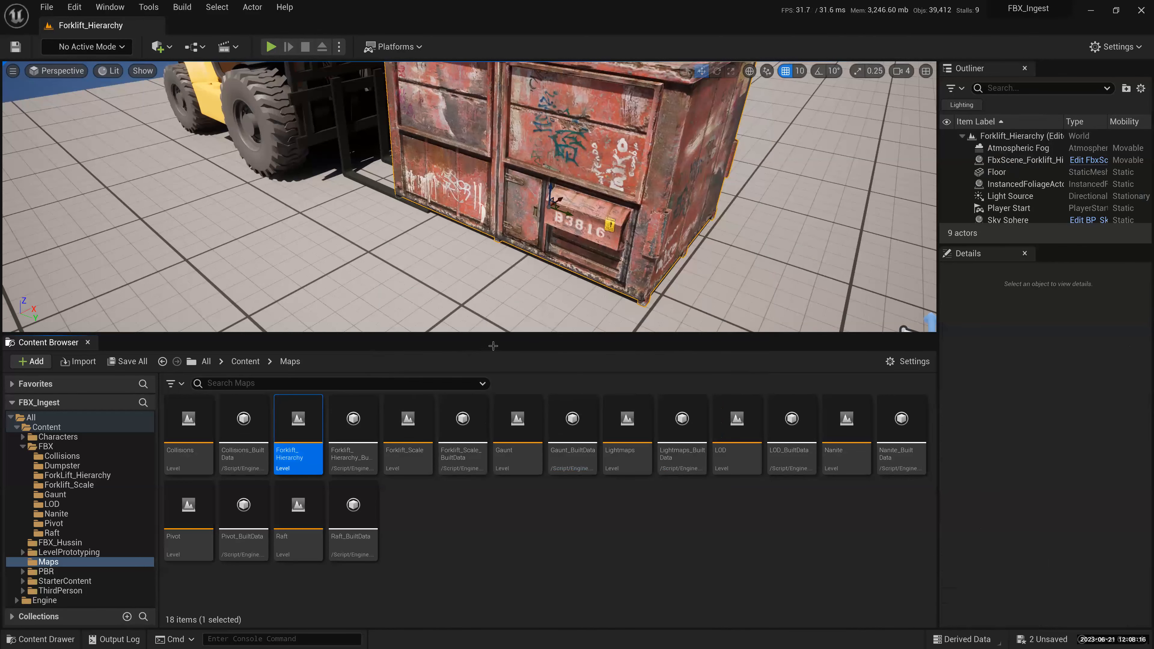
- Enlarge the viewport, select the FbxScene_Forklift_Hierarchy actor and move it to 40 along Y
left_click_drag(564, 336, 564, 514)
mouse_move(468, 291)
left_mouse_down("alt")
mouse_move(523, 291)
mouse_move(438, 321)
mouse_move(450, 327)
mouse_move(469, 299)
mouse_move(447, 298)
mouse_move(523, 273)
left_mouse_up("alt")
scroll(469, 287, "up", 3)
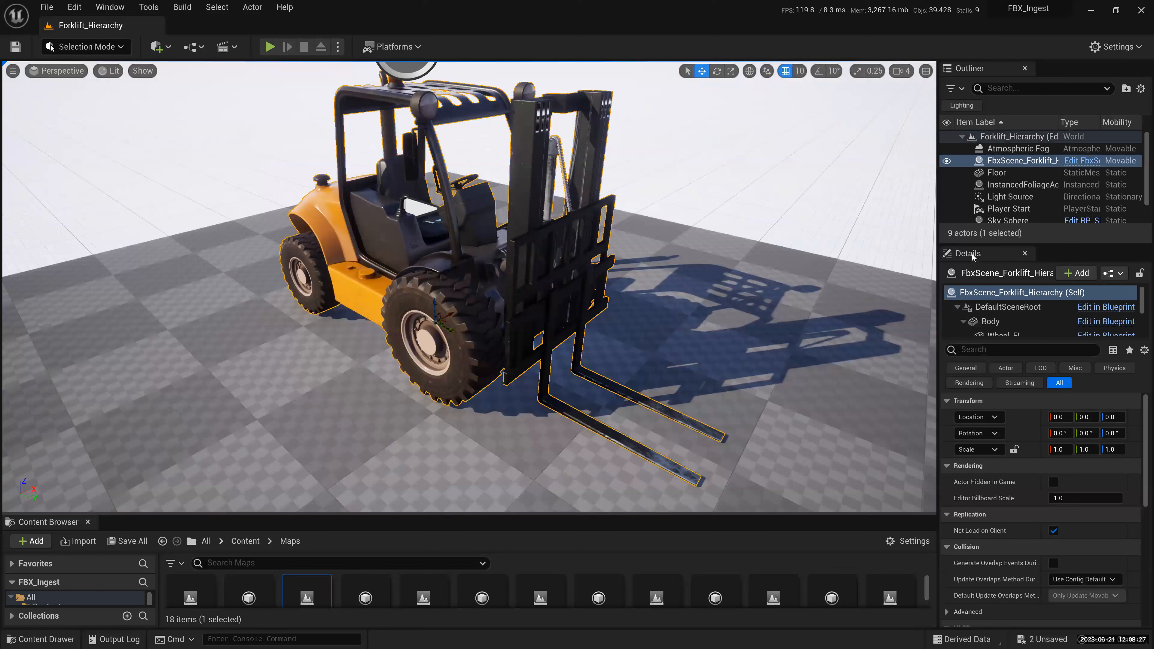
left_click_drag(449, 329, 461, 266)
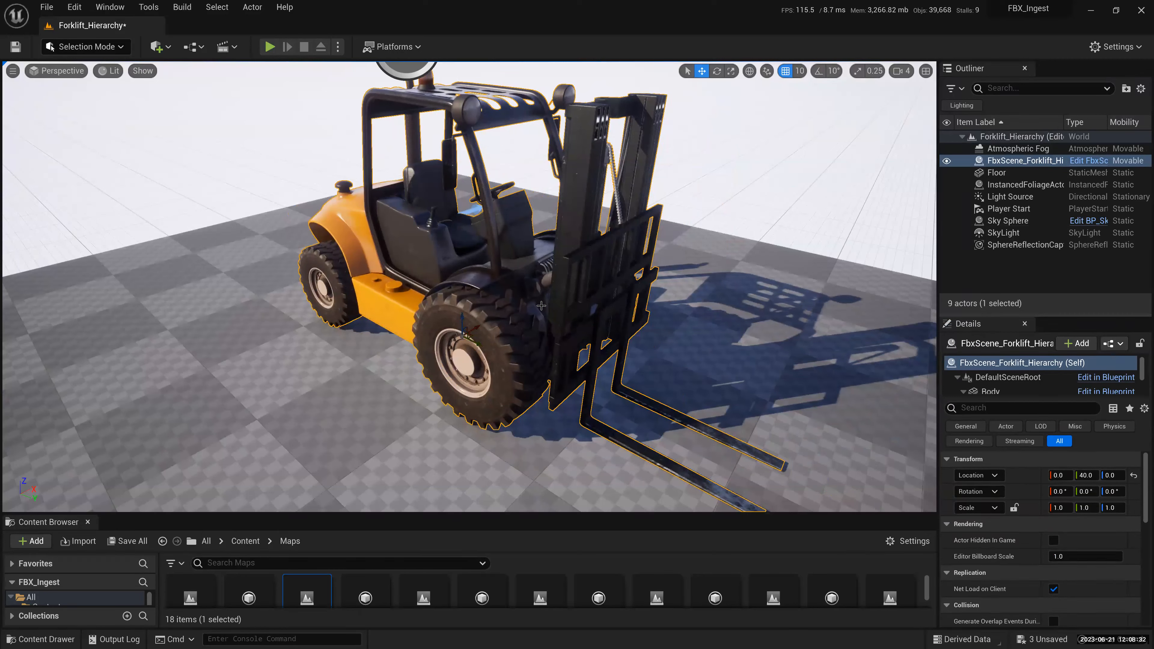
- Examine the forklift from the side and front, up close and as a whole
left_click_drag(542, 307, 541, 306, "alt")
scroll(655, 307, "down", 3)
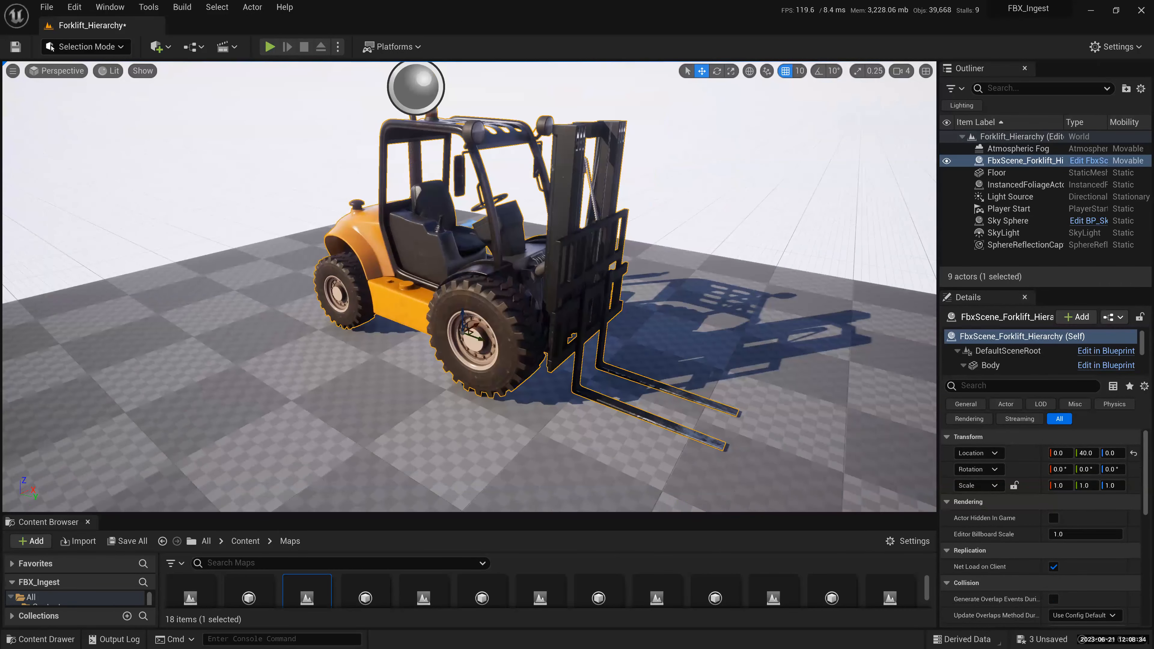
scroll(622, 310, "down", 1)
scroll(335, 280, "up", 3)
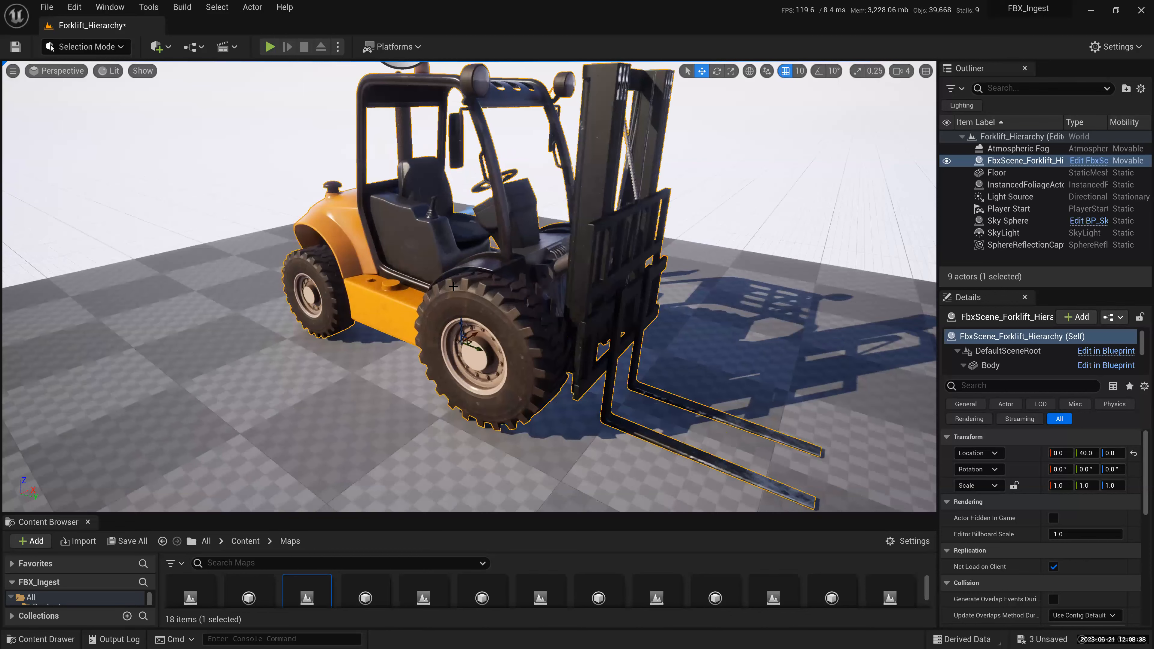
scroll(450, 286, "up", 3)
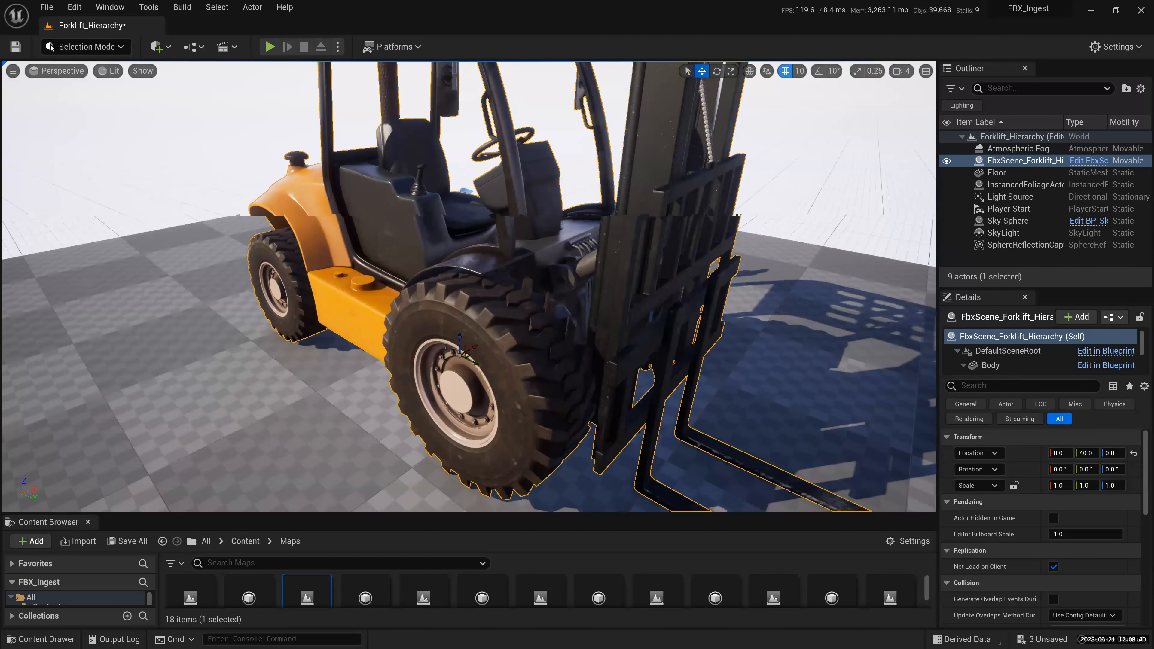
key("f")
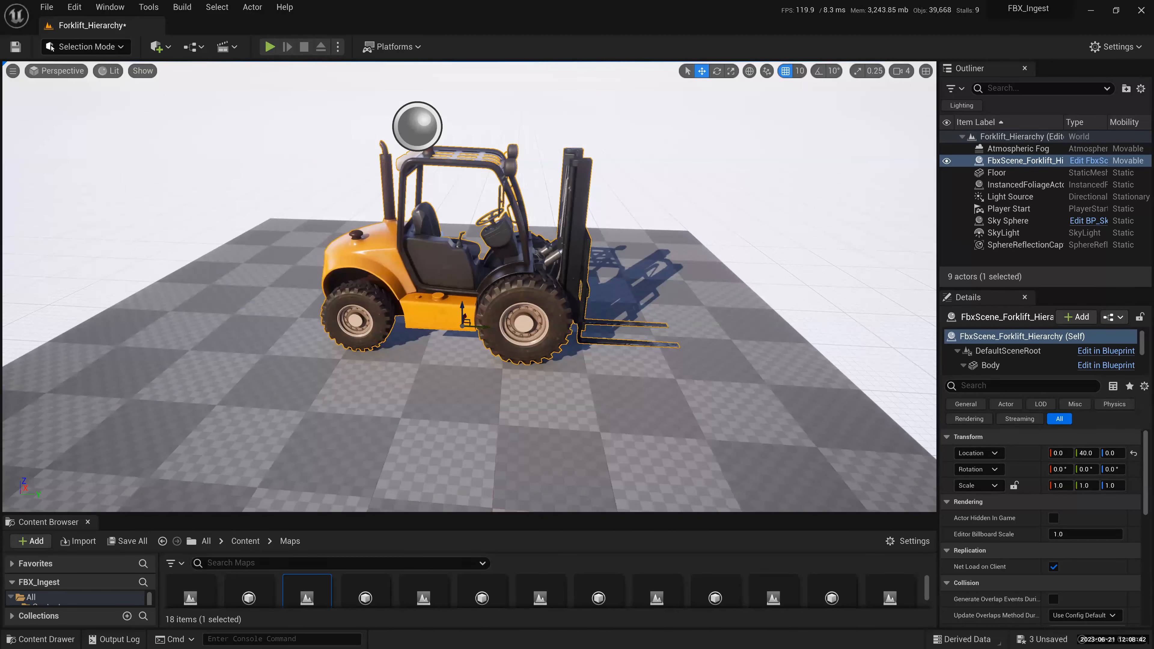
left_click_drag(387, 293, 500, 309, "alt")
scroll(469, 286, "up", 2)
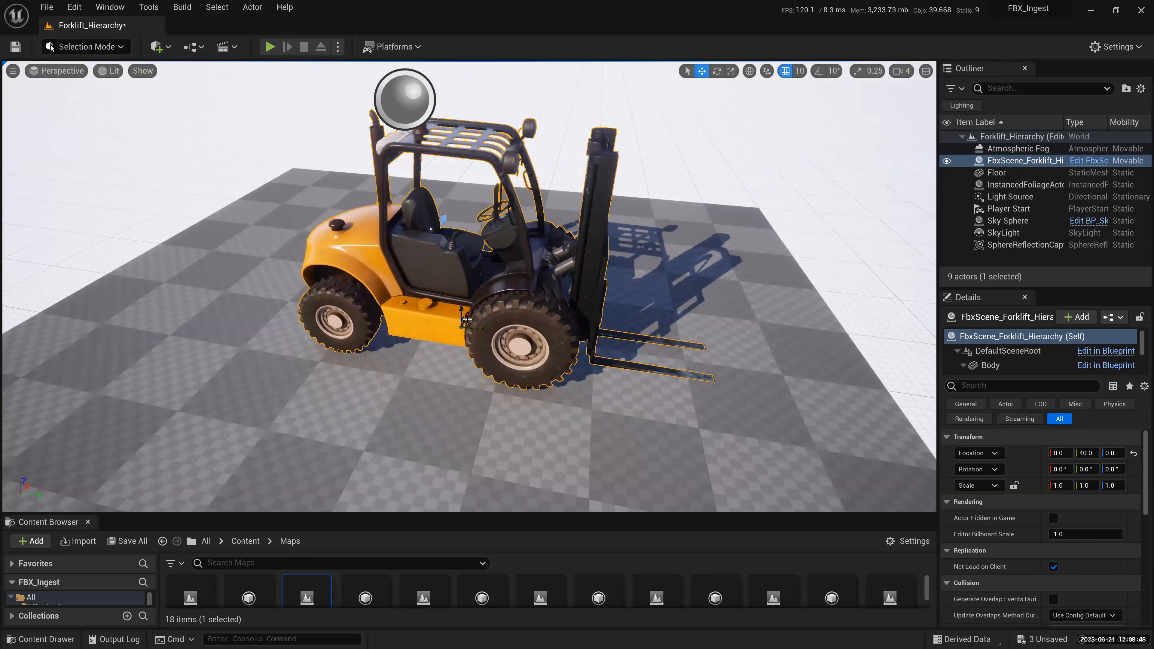
scroll(422, 216, "up", 2)
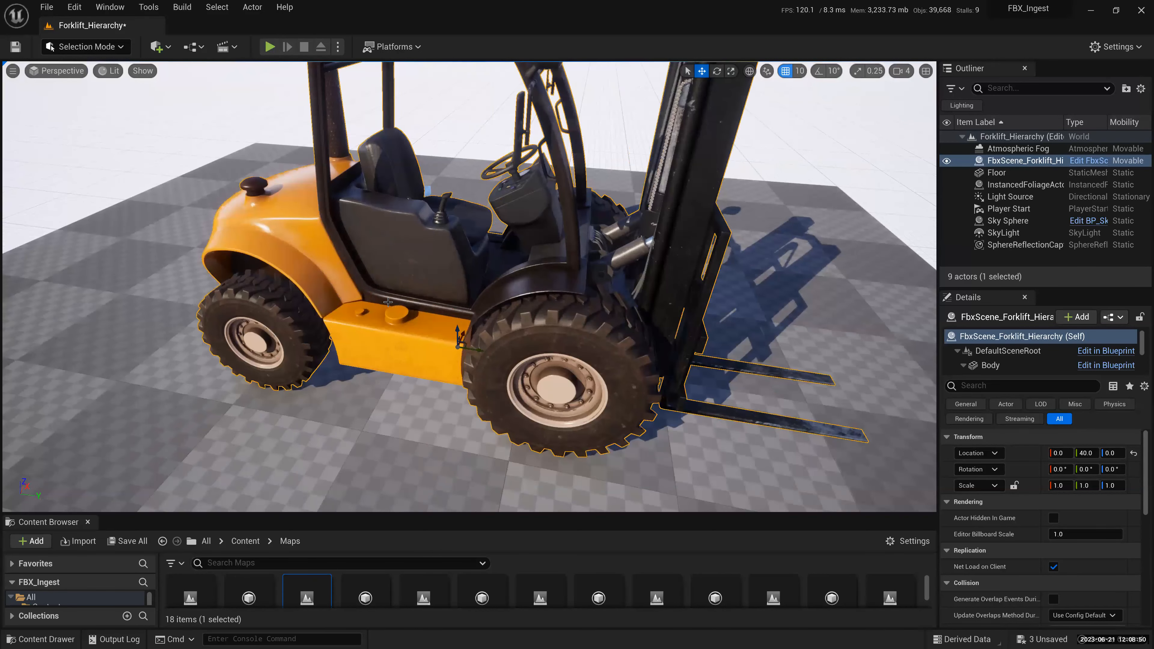
left_click_drag(388, 302, 377, 302, "alt")
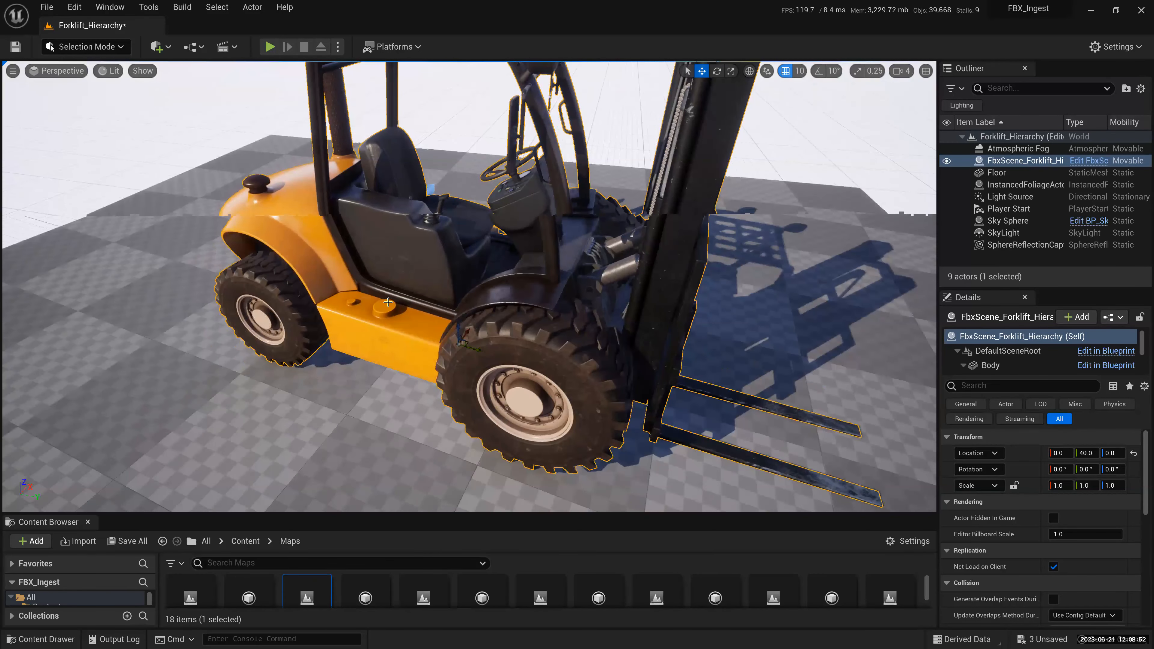
key("f")
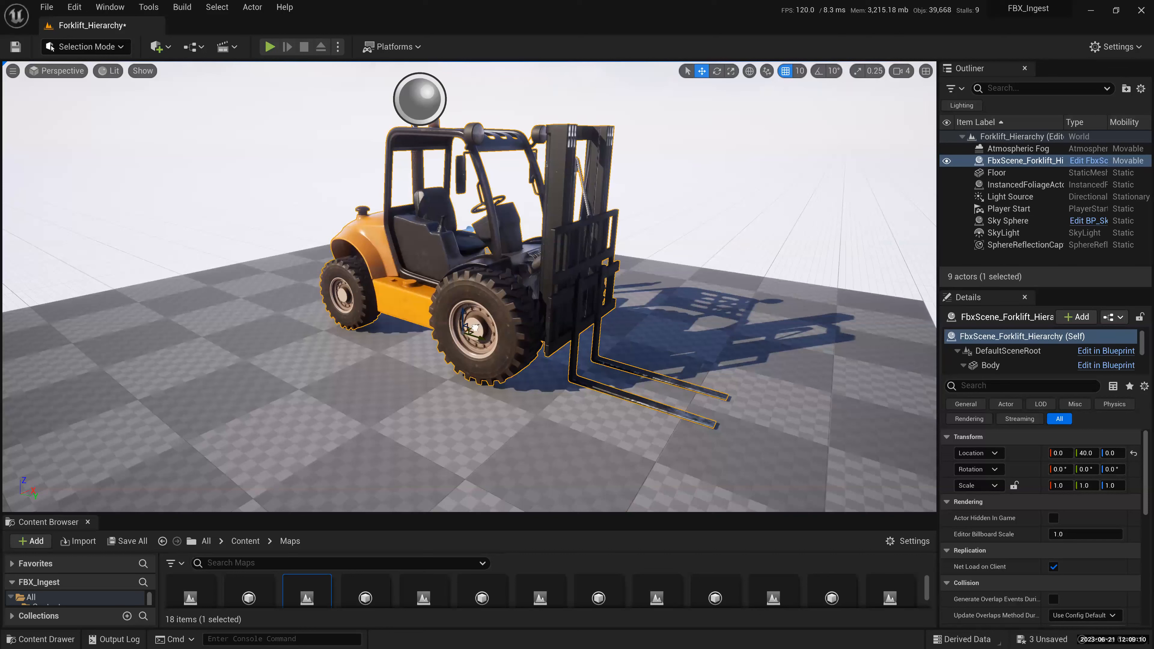
- Try duplicating the forklift along X to -100 and then to -30, removing each copy
left_click_drag(475, 326, 424, 348, "alt")
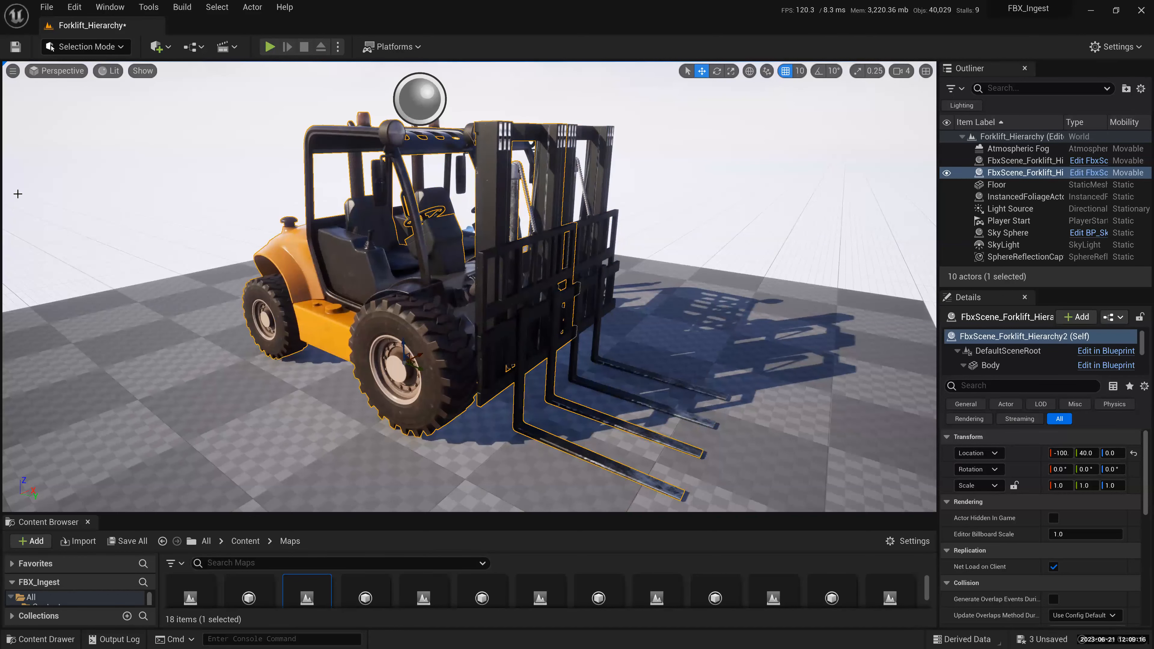
key("ctrl+z")
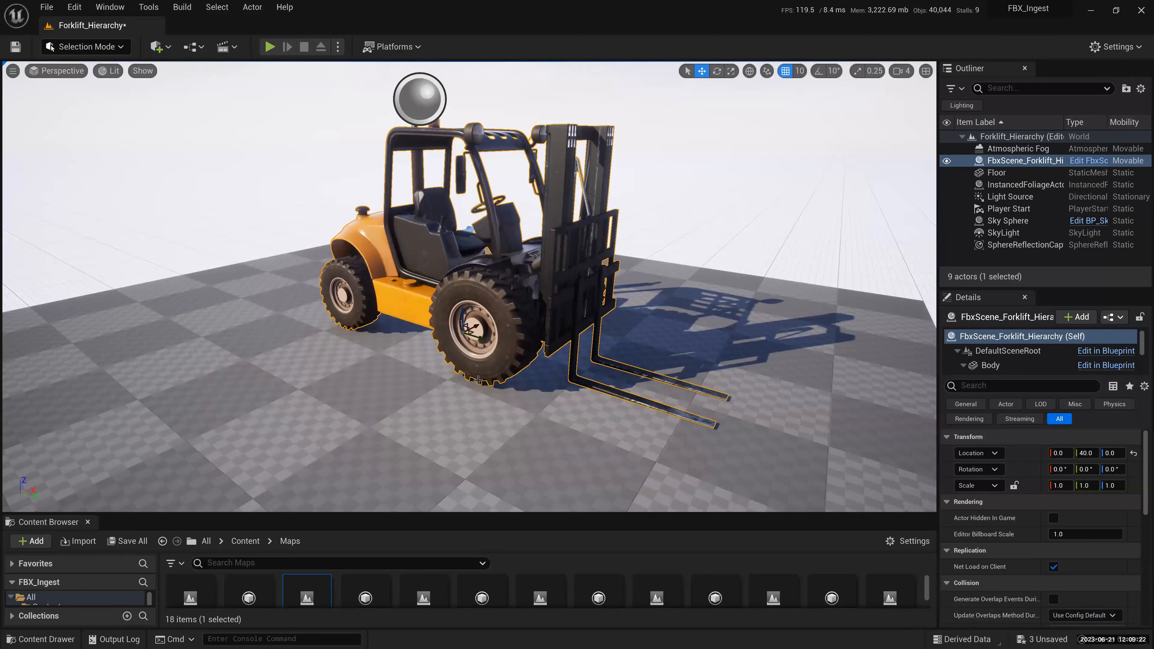
left_click_drag(475, 326, 445, 338, "alt")
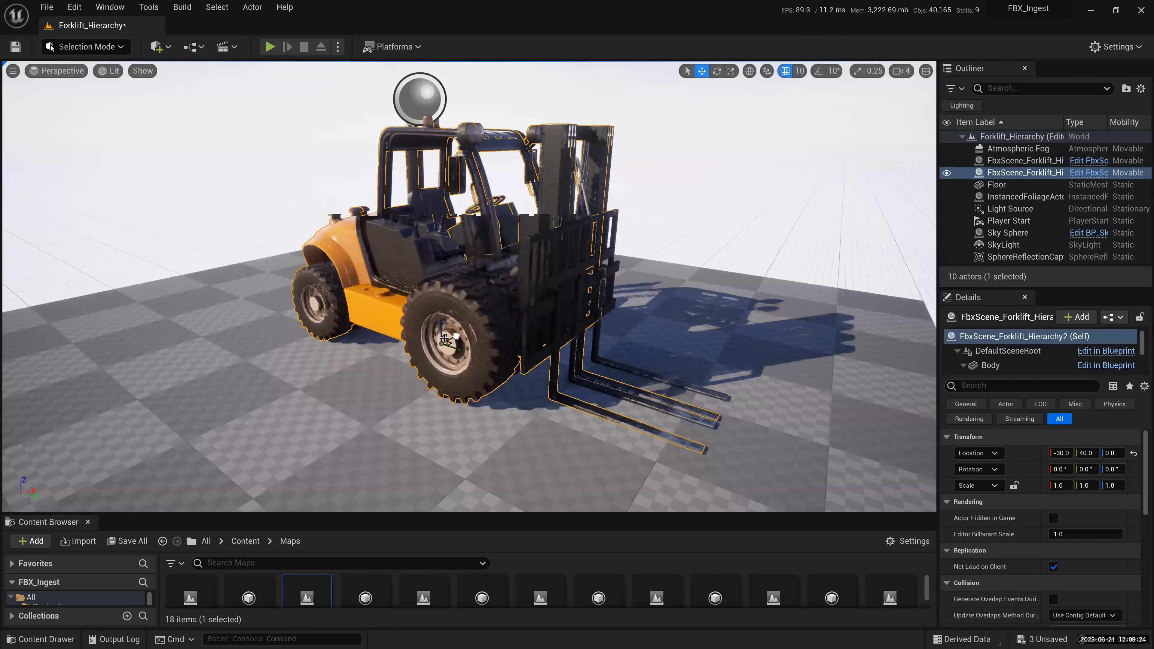
key("Delete")
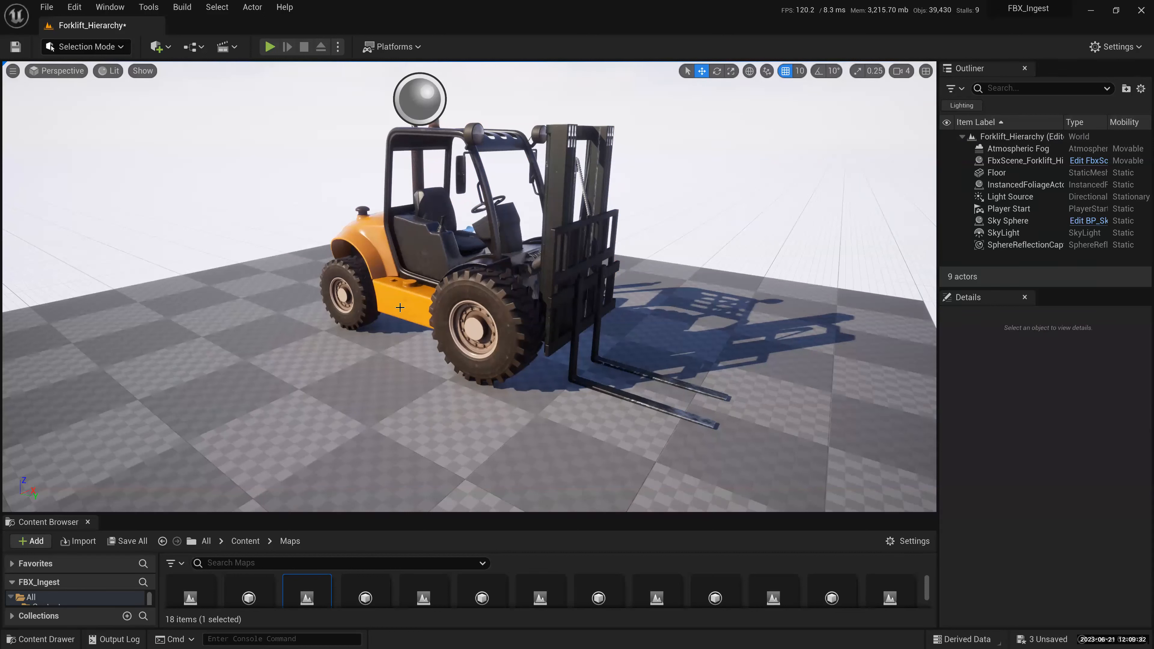
- Select the original forklift and temporarily move its pivot from the front wheel area to the rear hood
left_click(470, 326)
key("e")
key("r")
key("w")
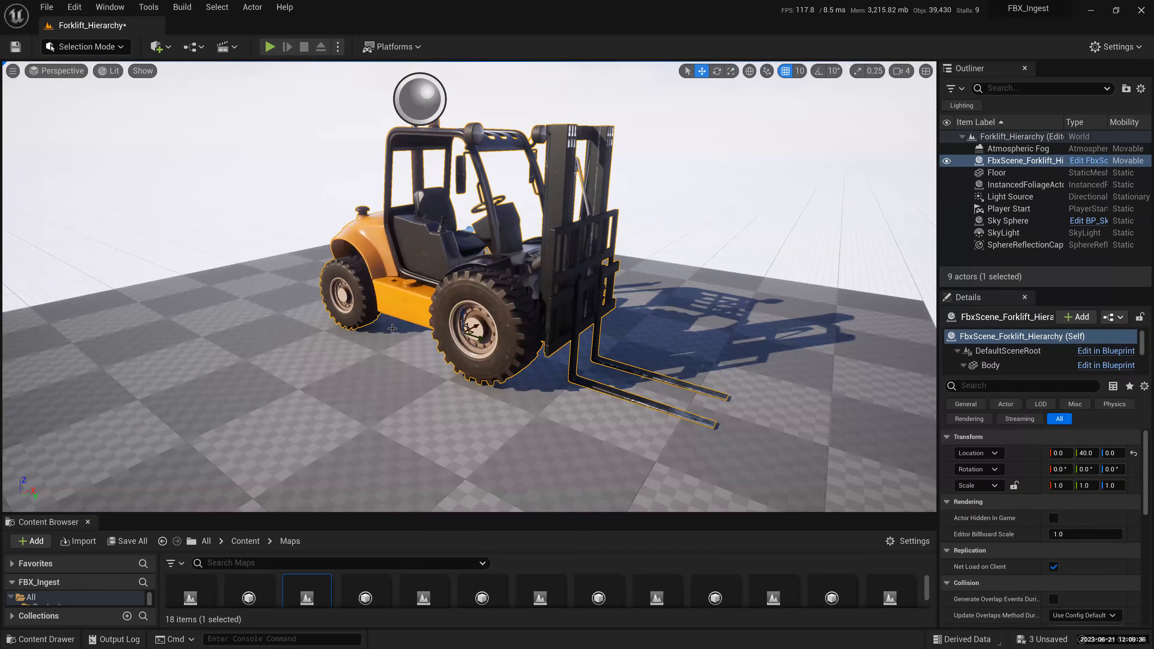
middle_click_drag(470, 327, 347, 230)
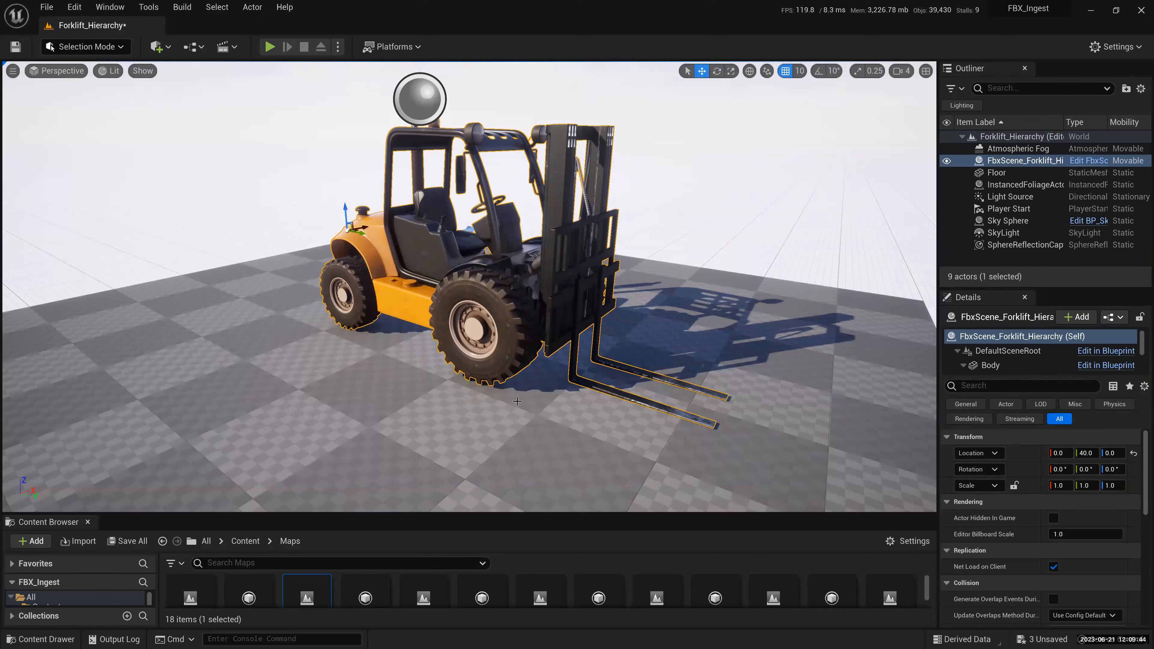